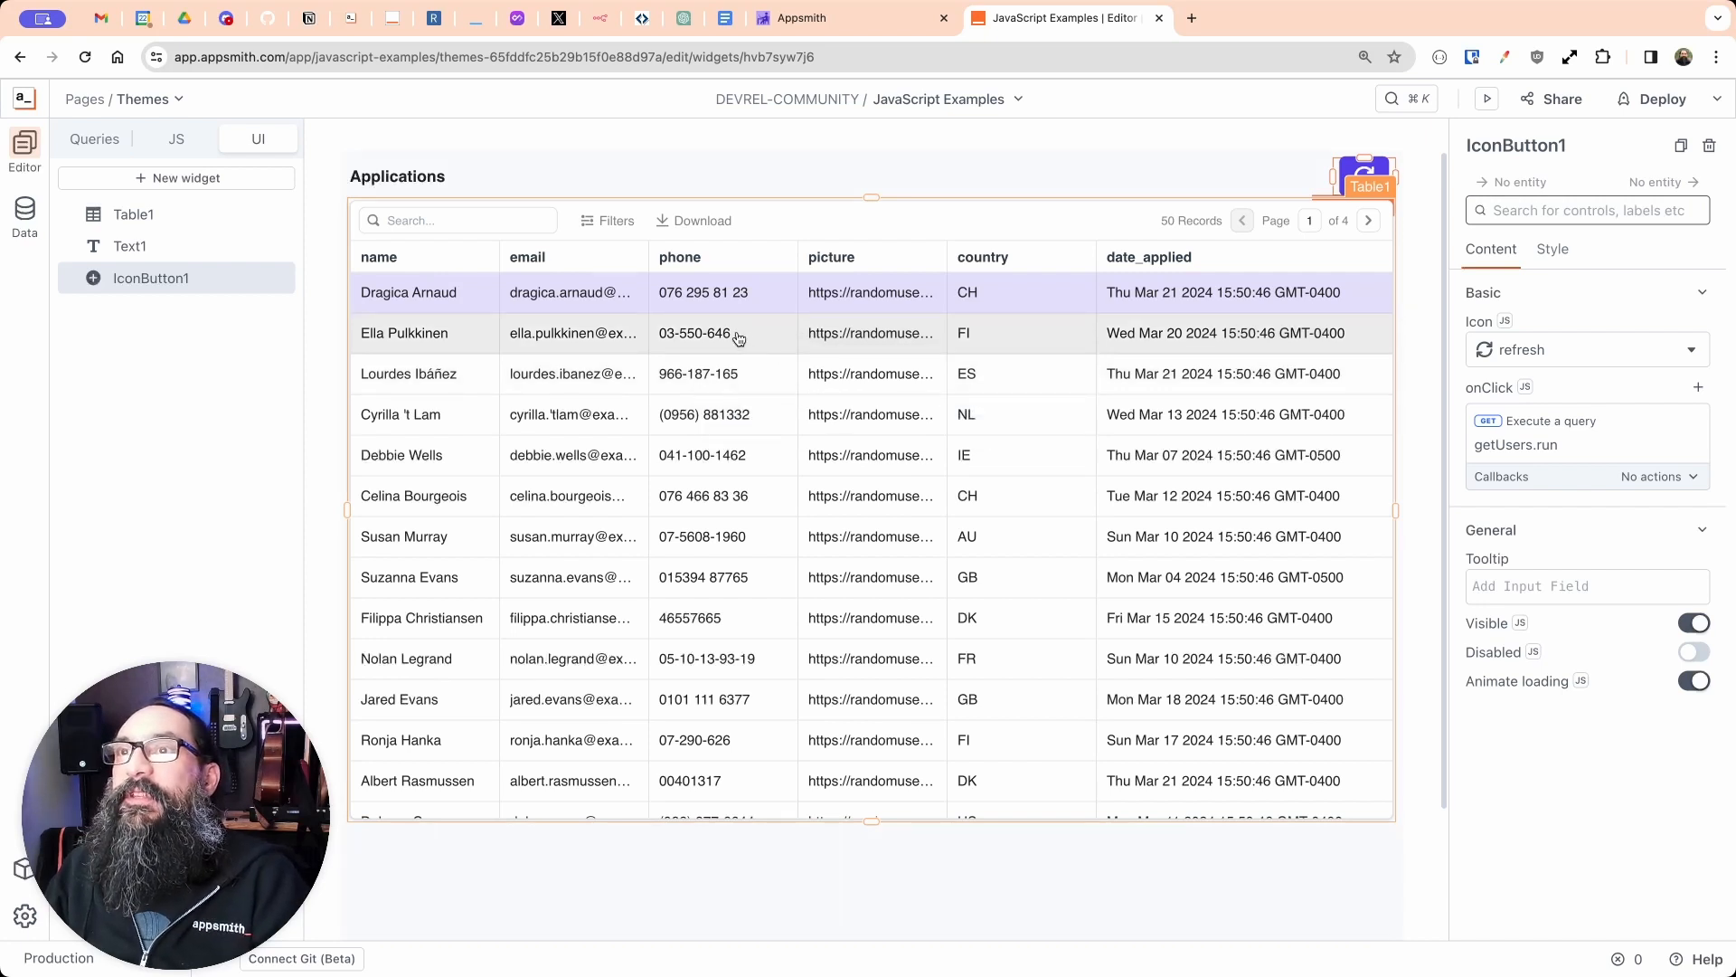
Step: Group the table, title and refresh button into one container and move it down to free space above it
key(super+a)
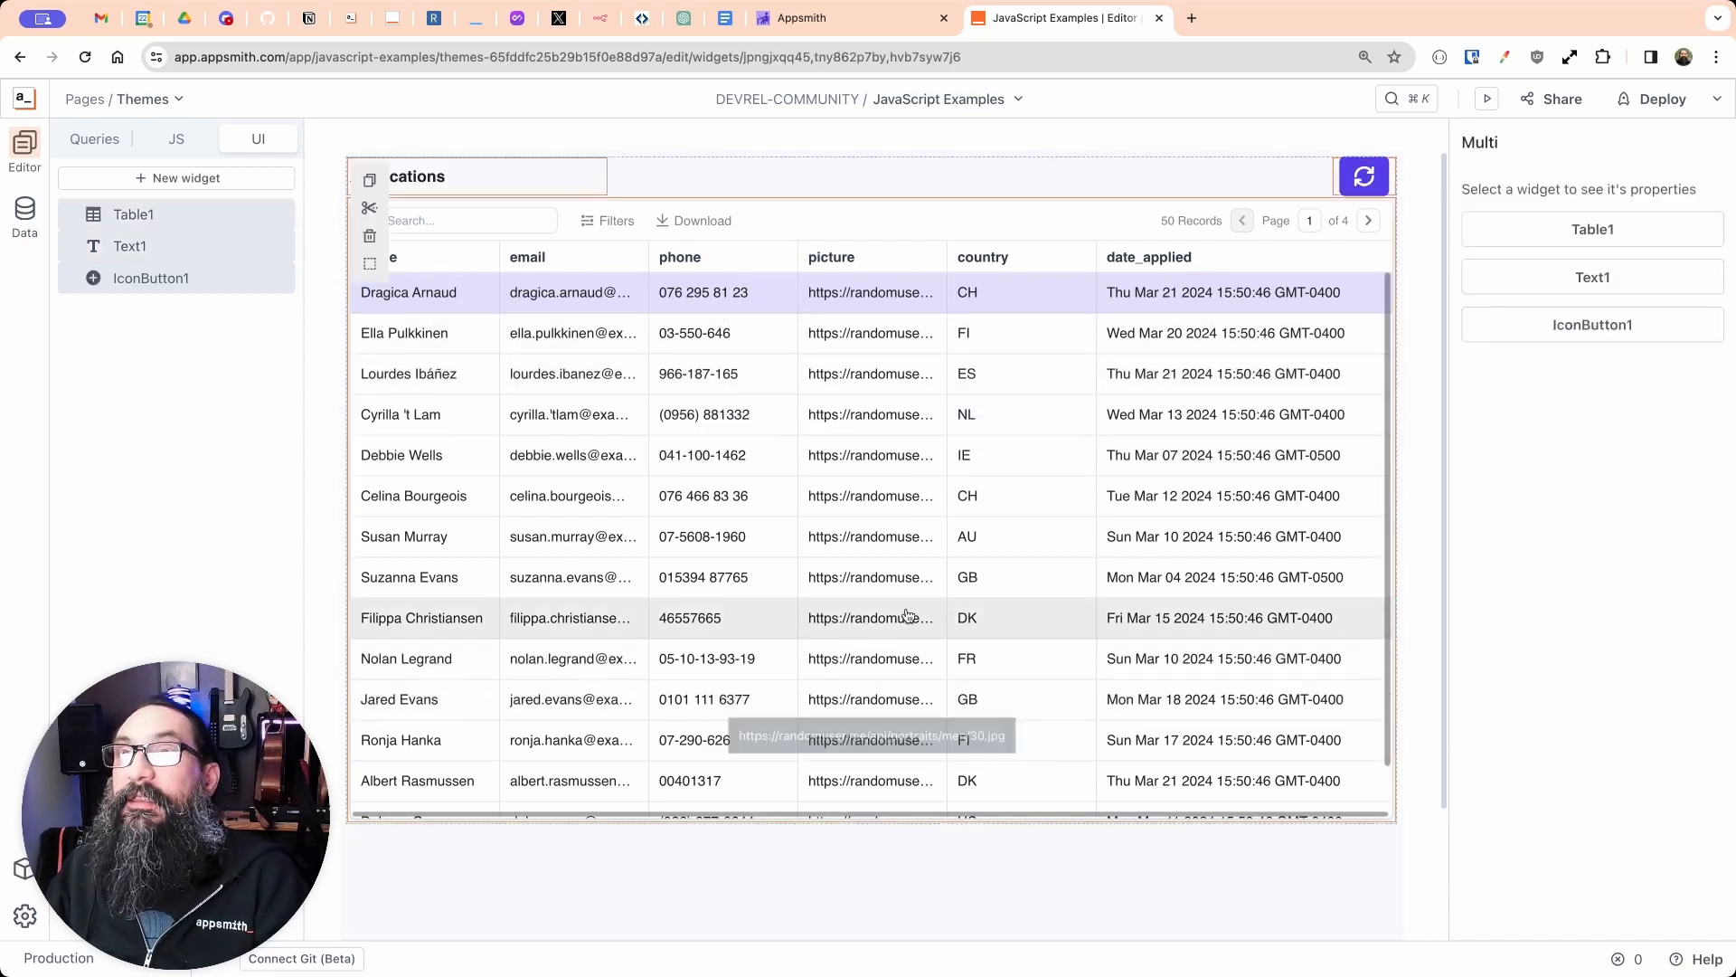
click(370, 269)
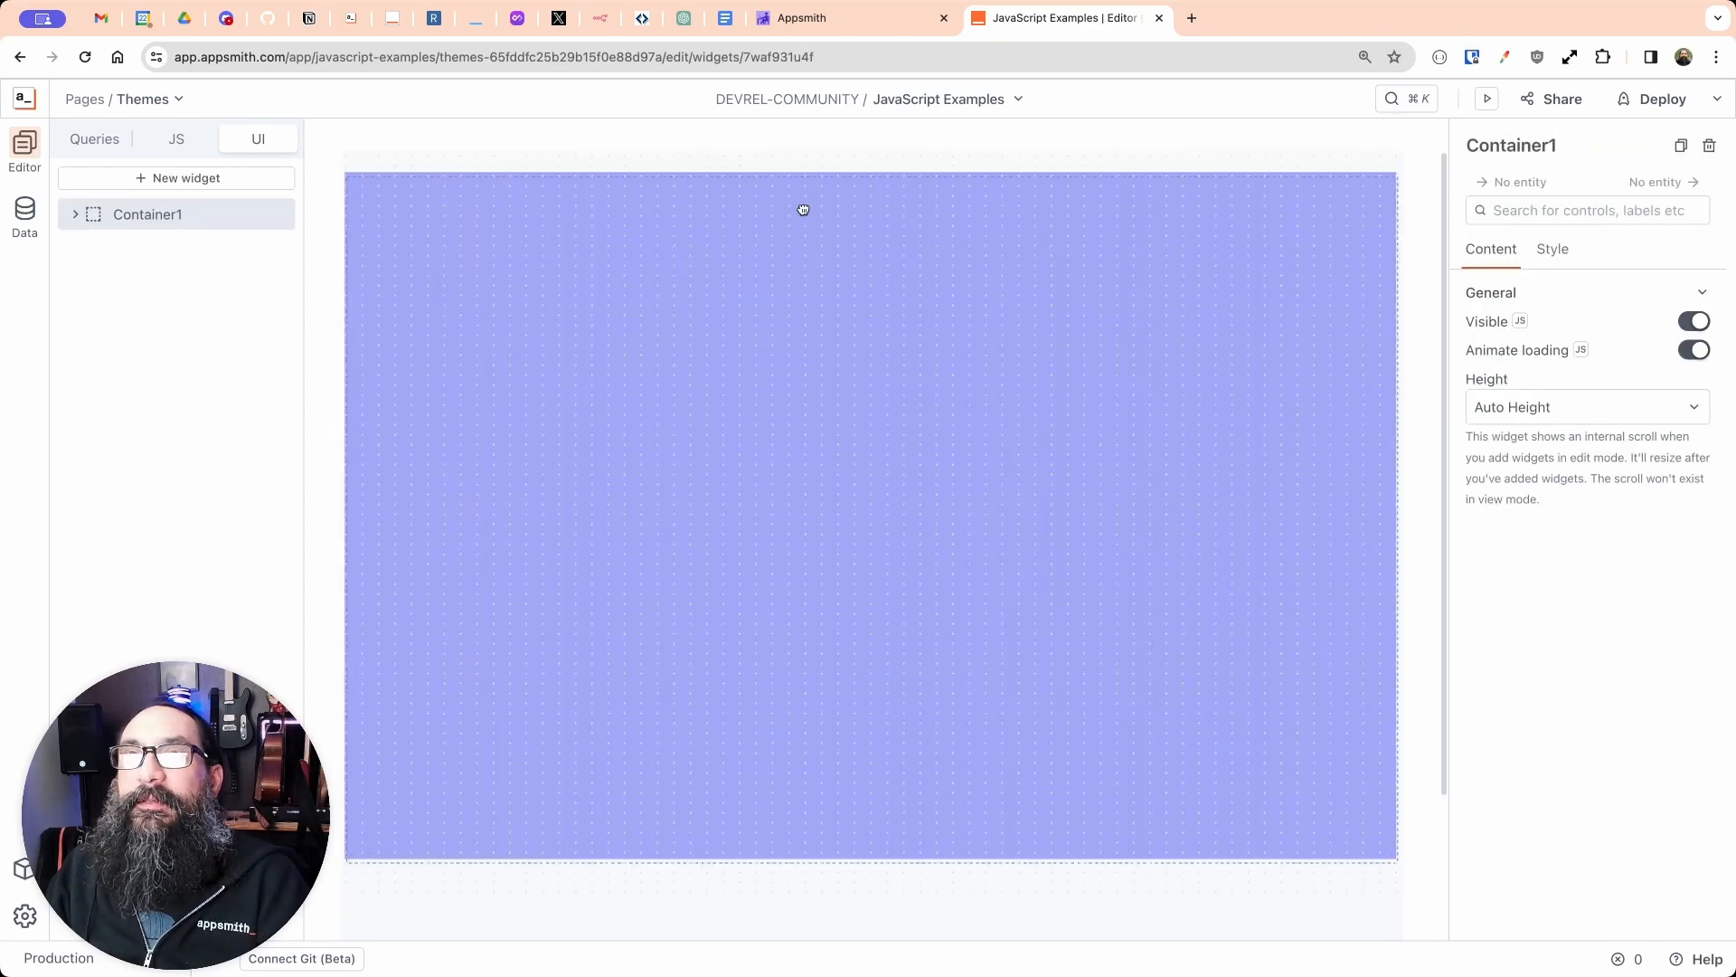
drag(803, 209, 804, 277)
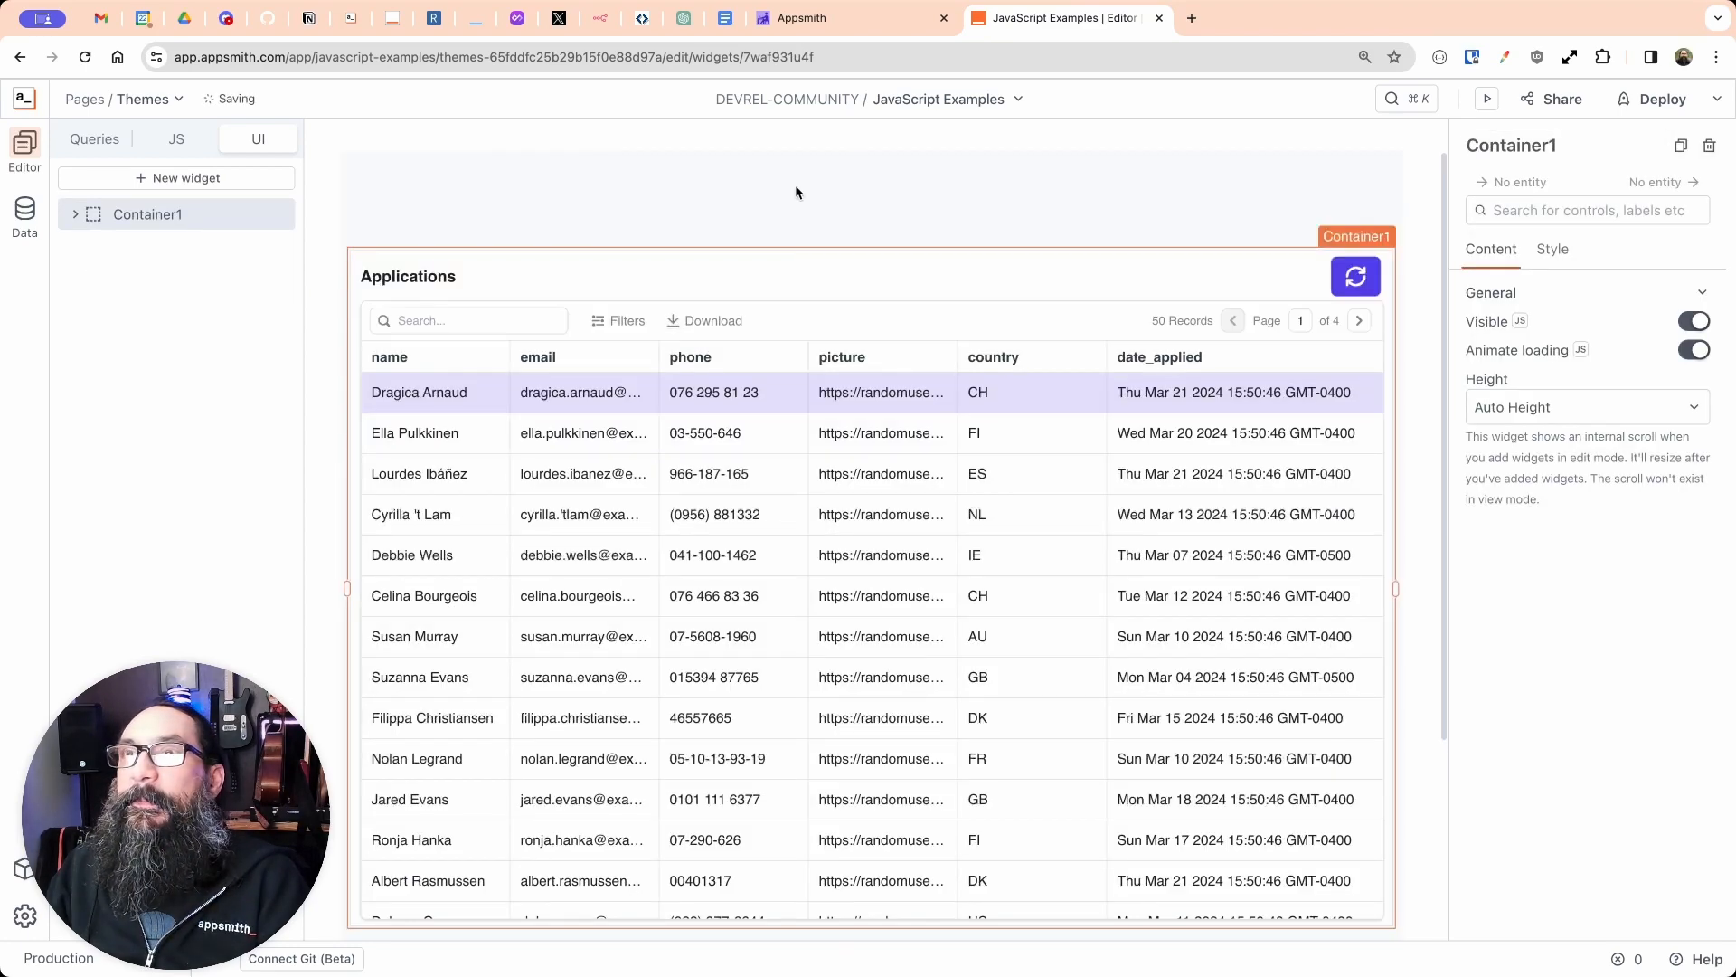
Step: Add a Text widget and an Icon Button side by side in the empty space above the Applications container
click(795, 184)
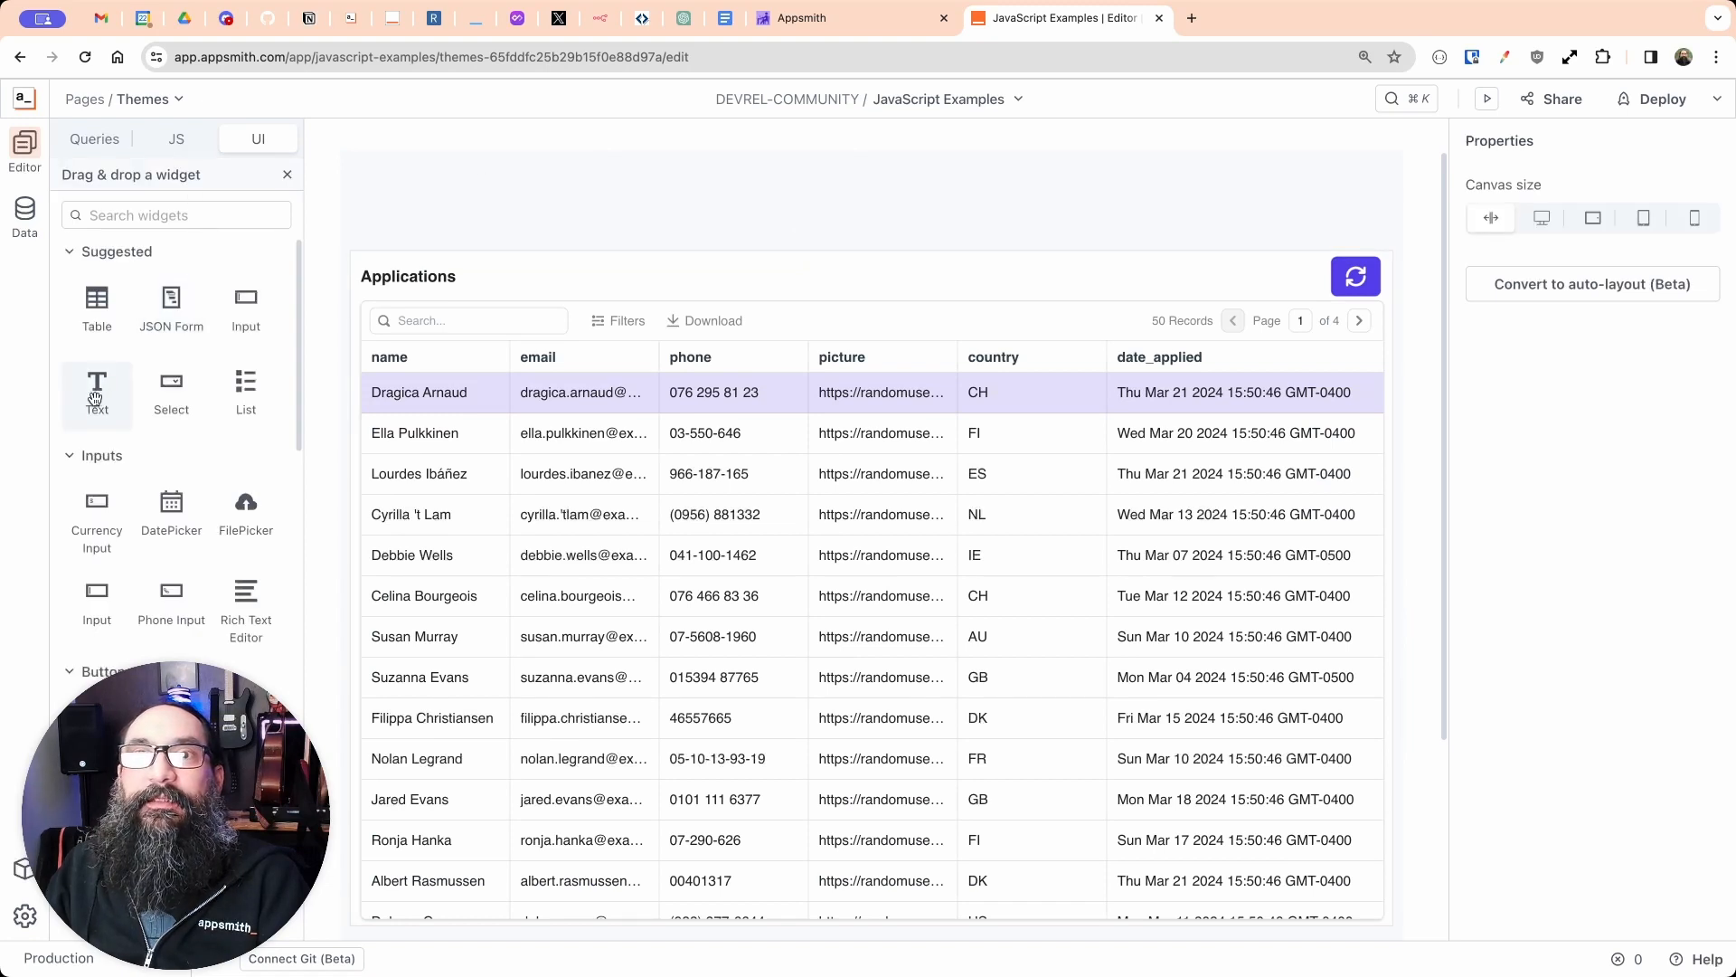
drag(95, 397, 730, 178)
click(186, 176)
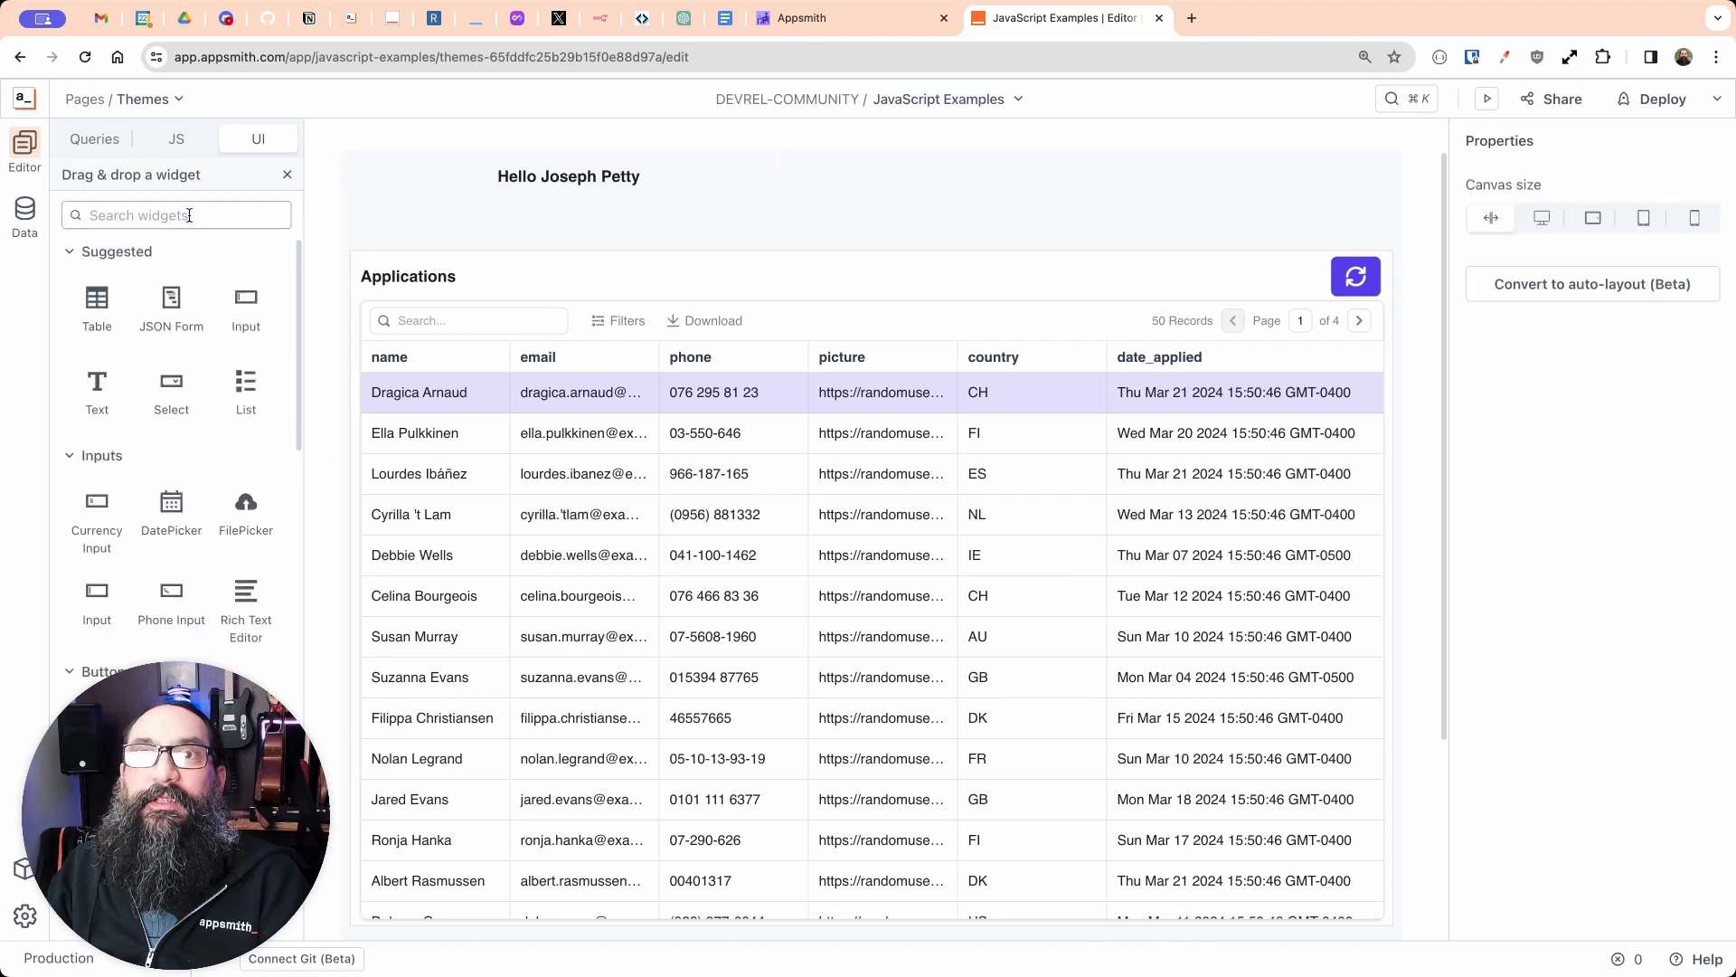
drag(246, 604, 470, 178)
Step: Group the new text and icon button into a container and widen it to match the Applications container
click(633, 177)
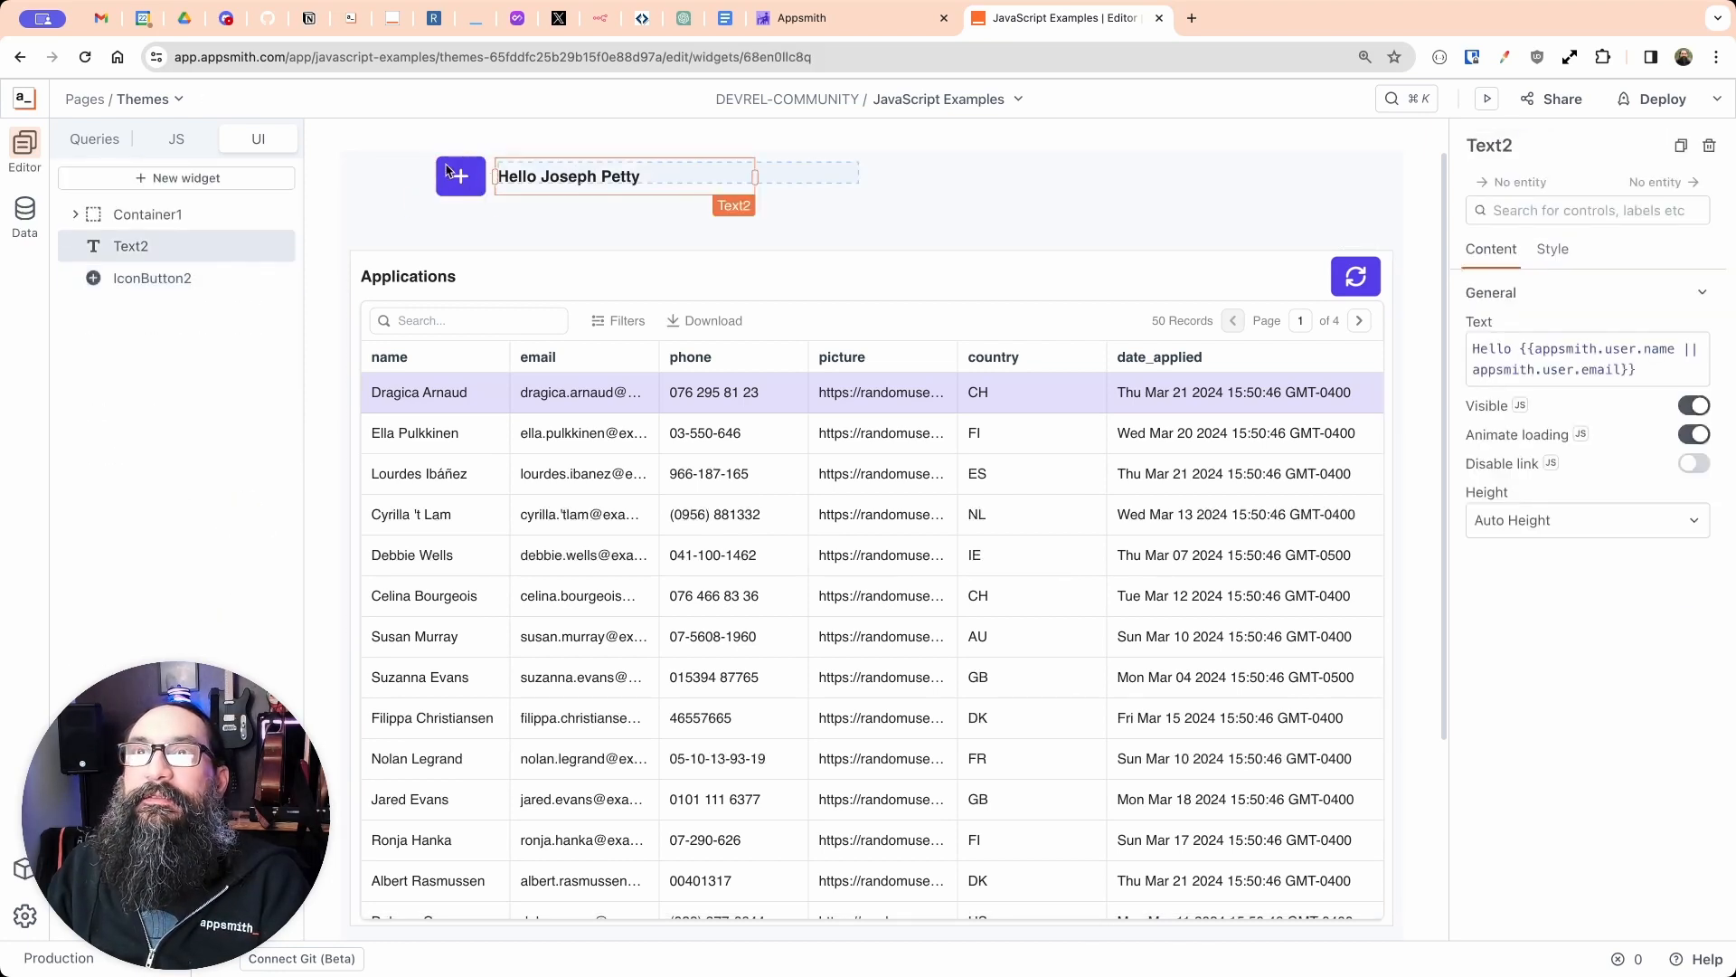
super+click(446, 172)
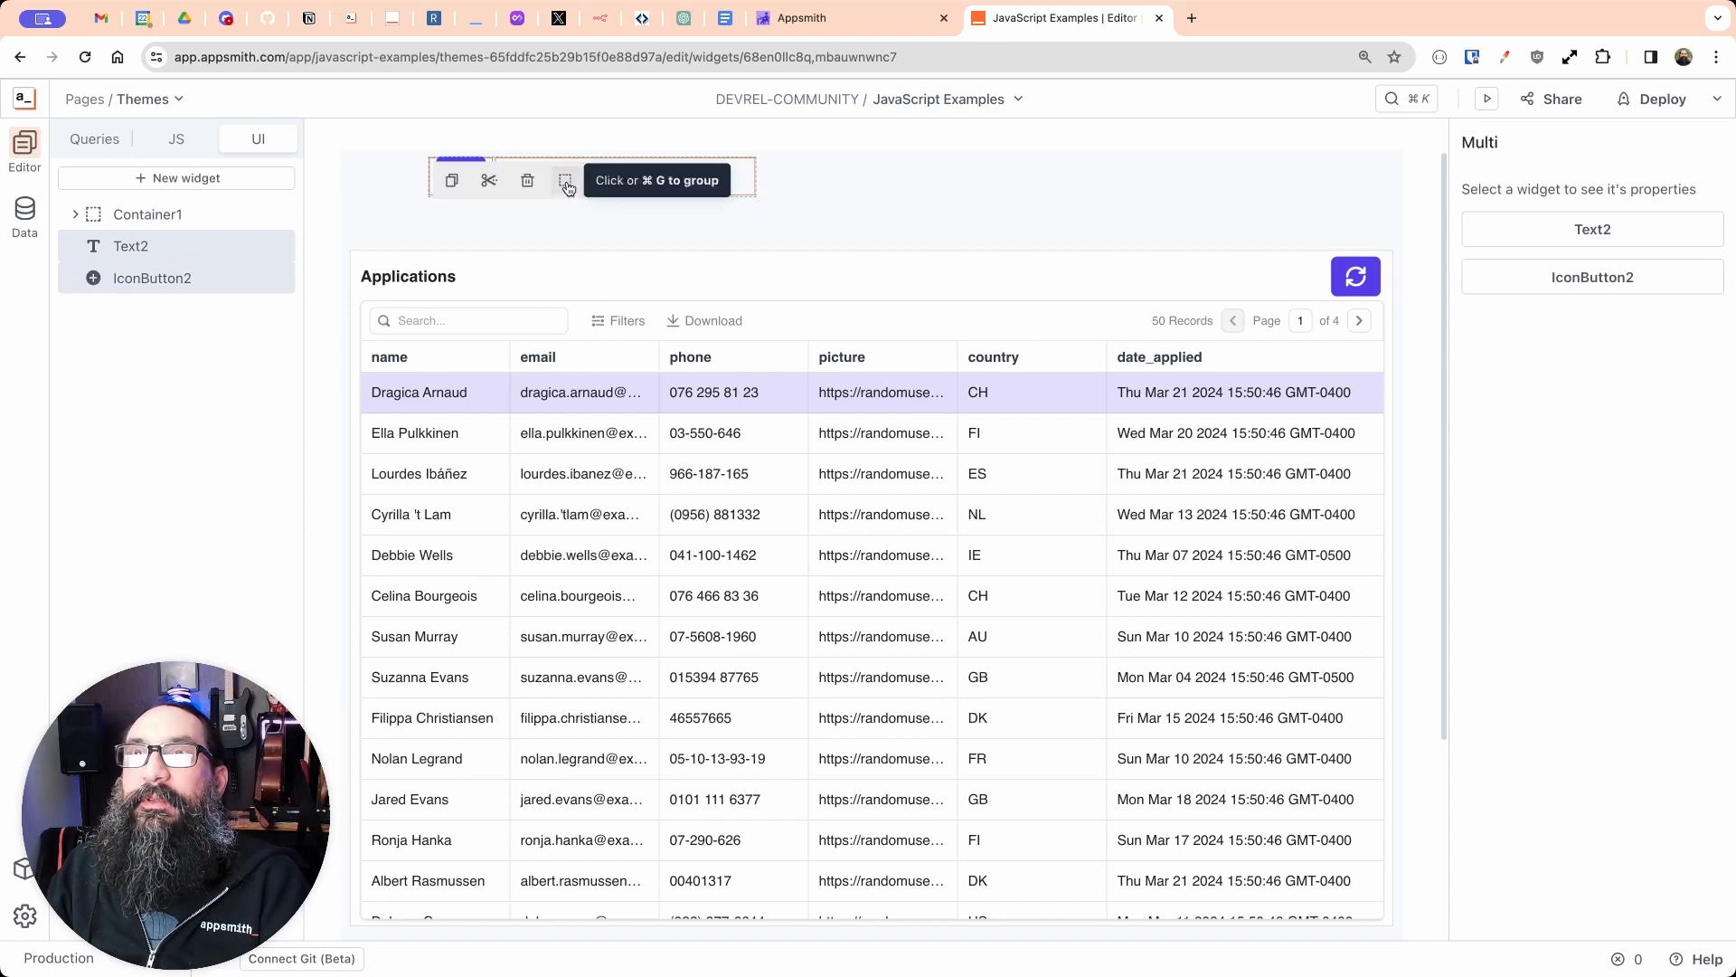
click(566, 187)
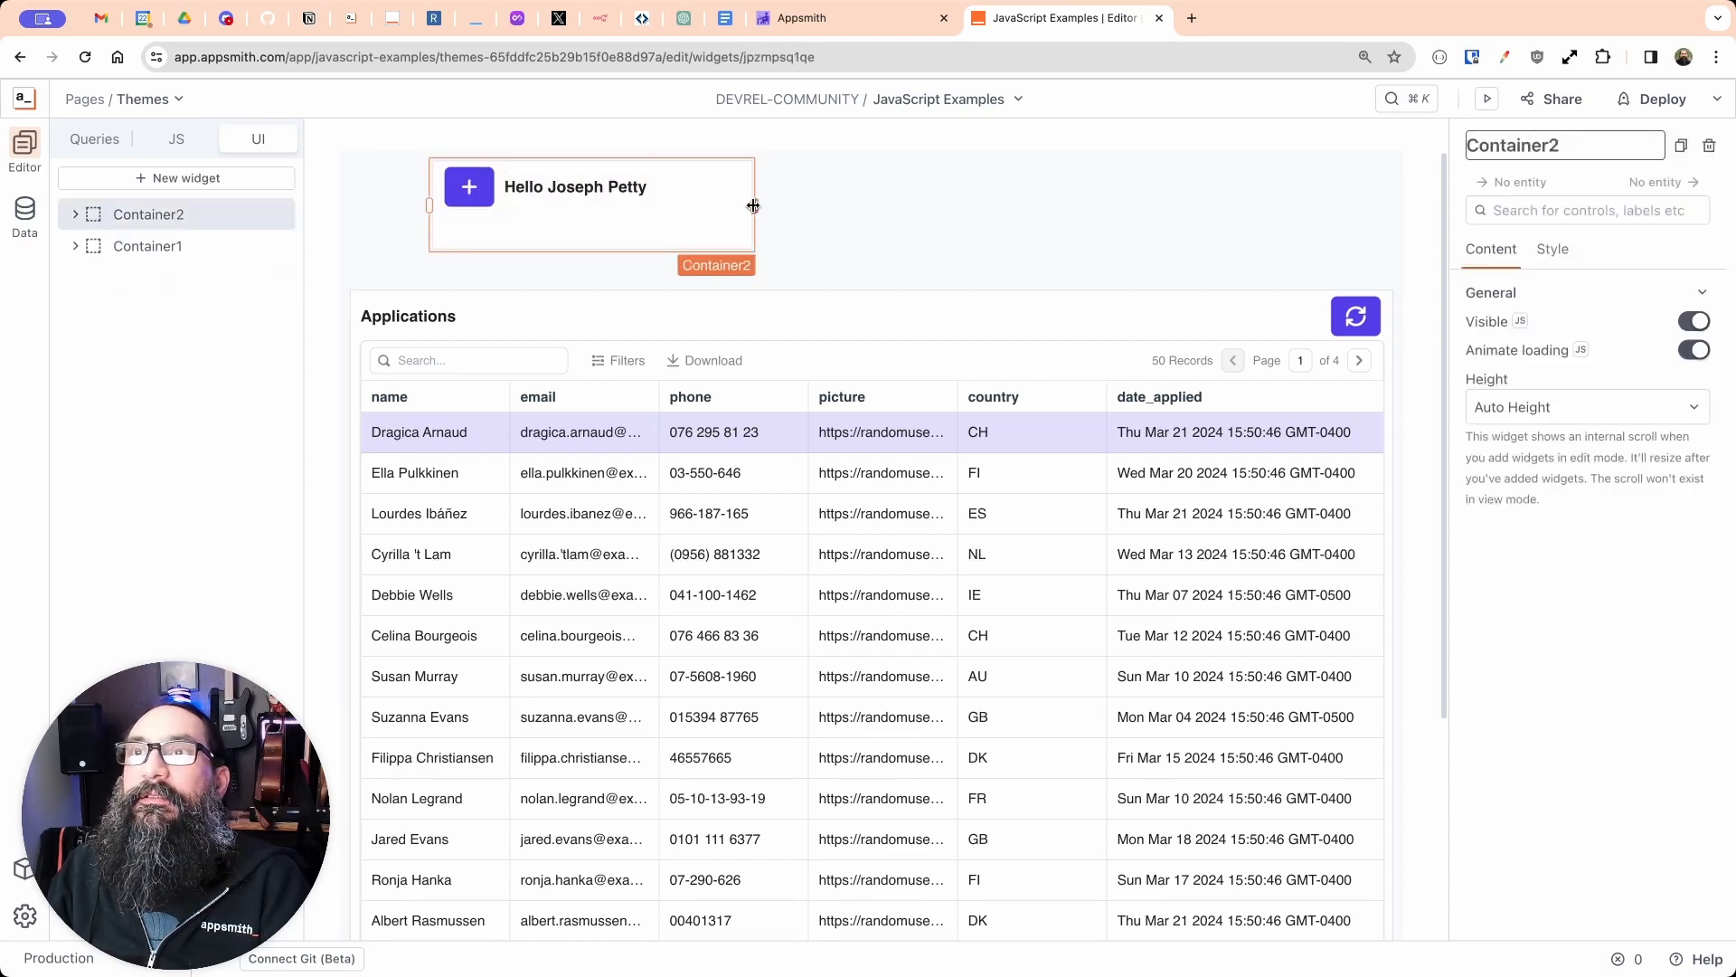
drag(753, 206, 1250, 217)
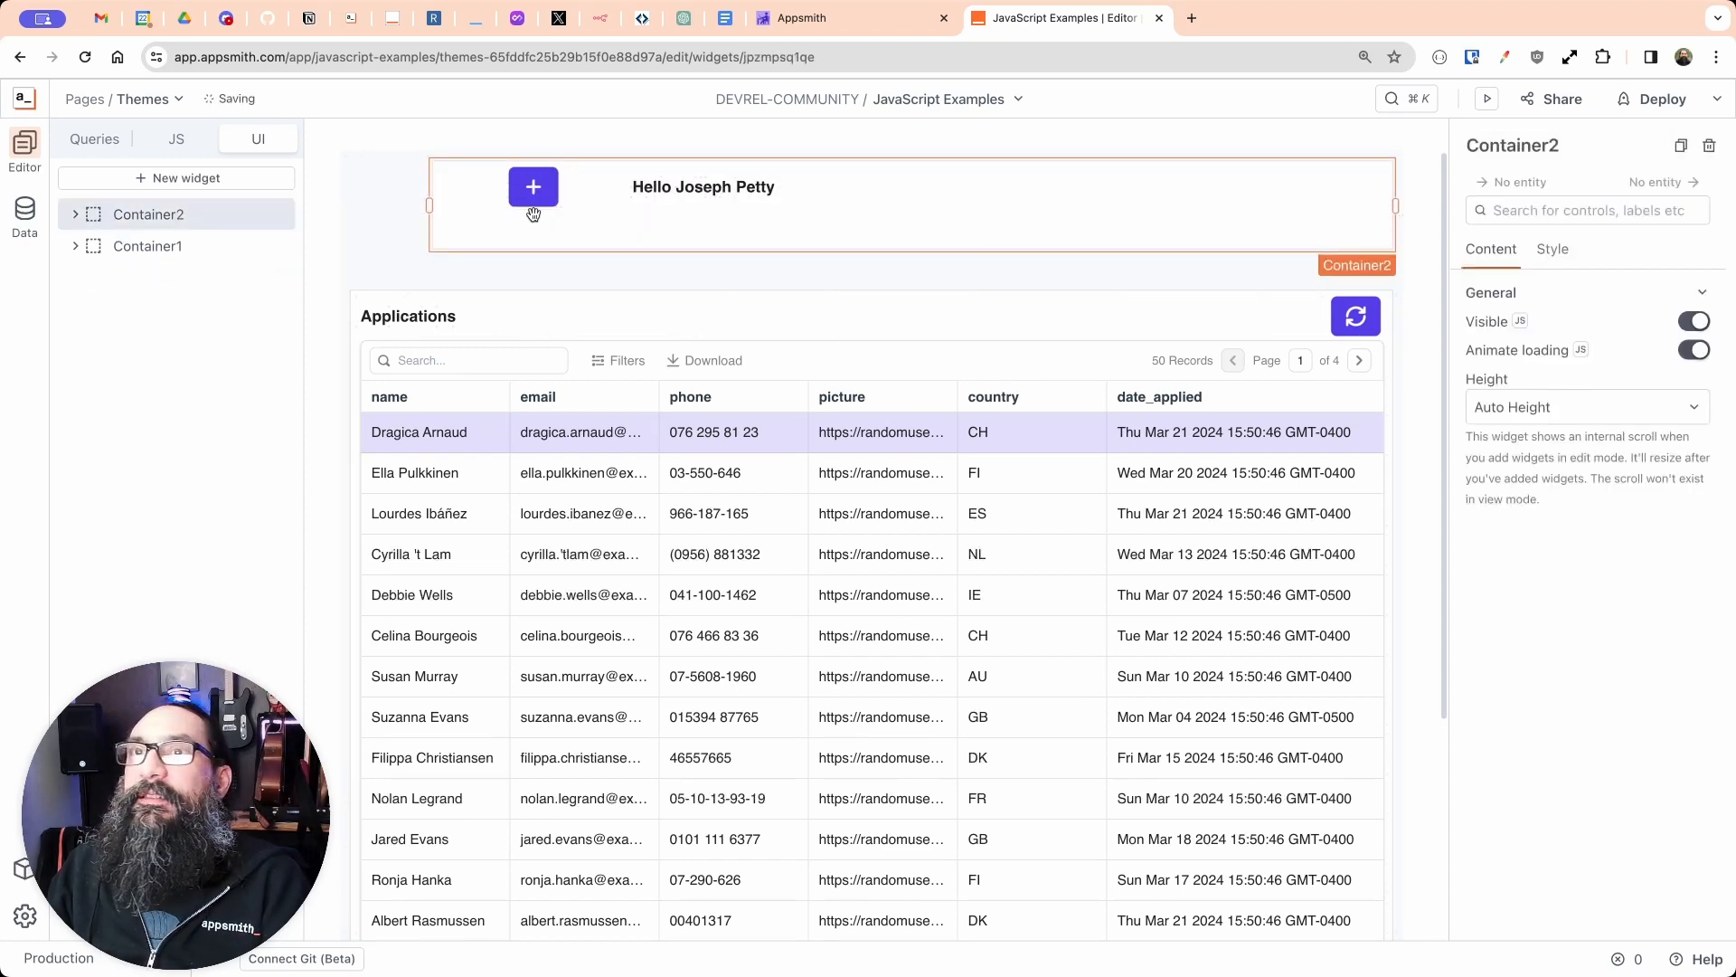
drag(426, 210, 347, 212)
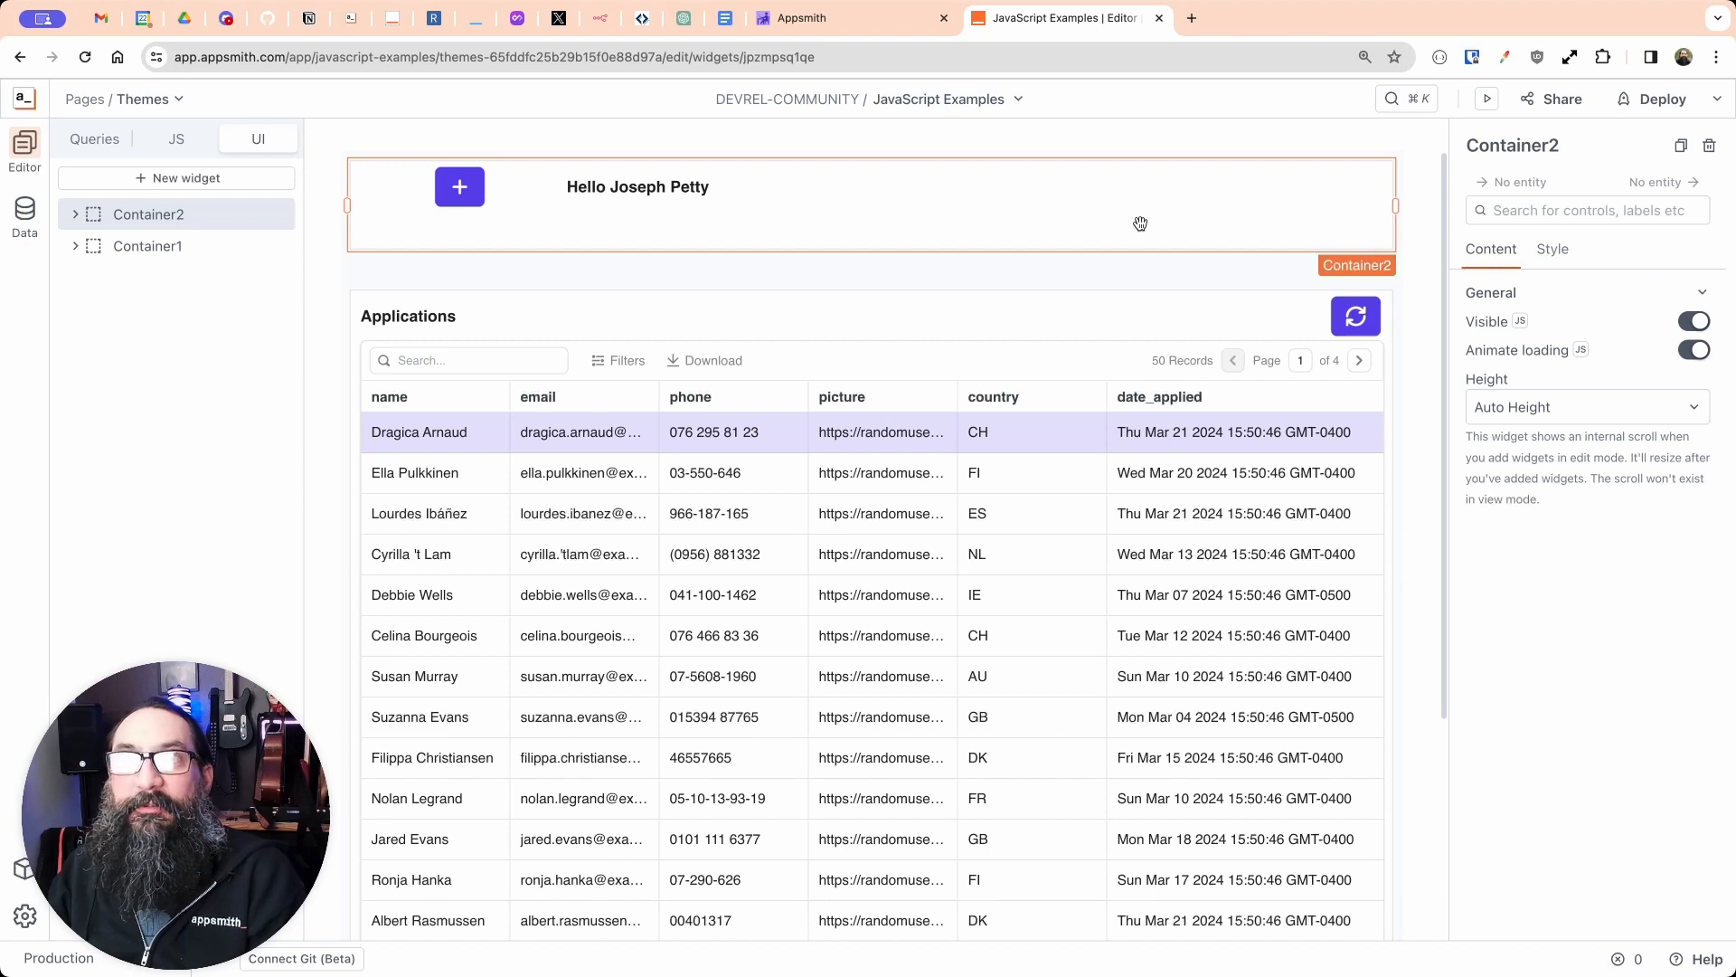
Step: Set the header container's background to the purple theme color #553DE9
click(1567, 251)
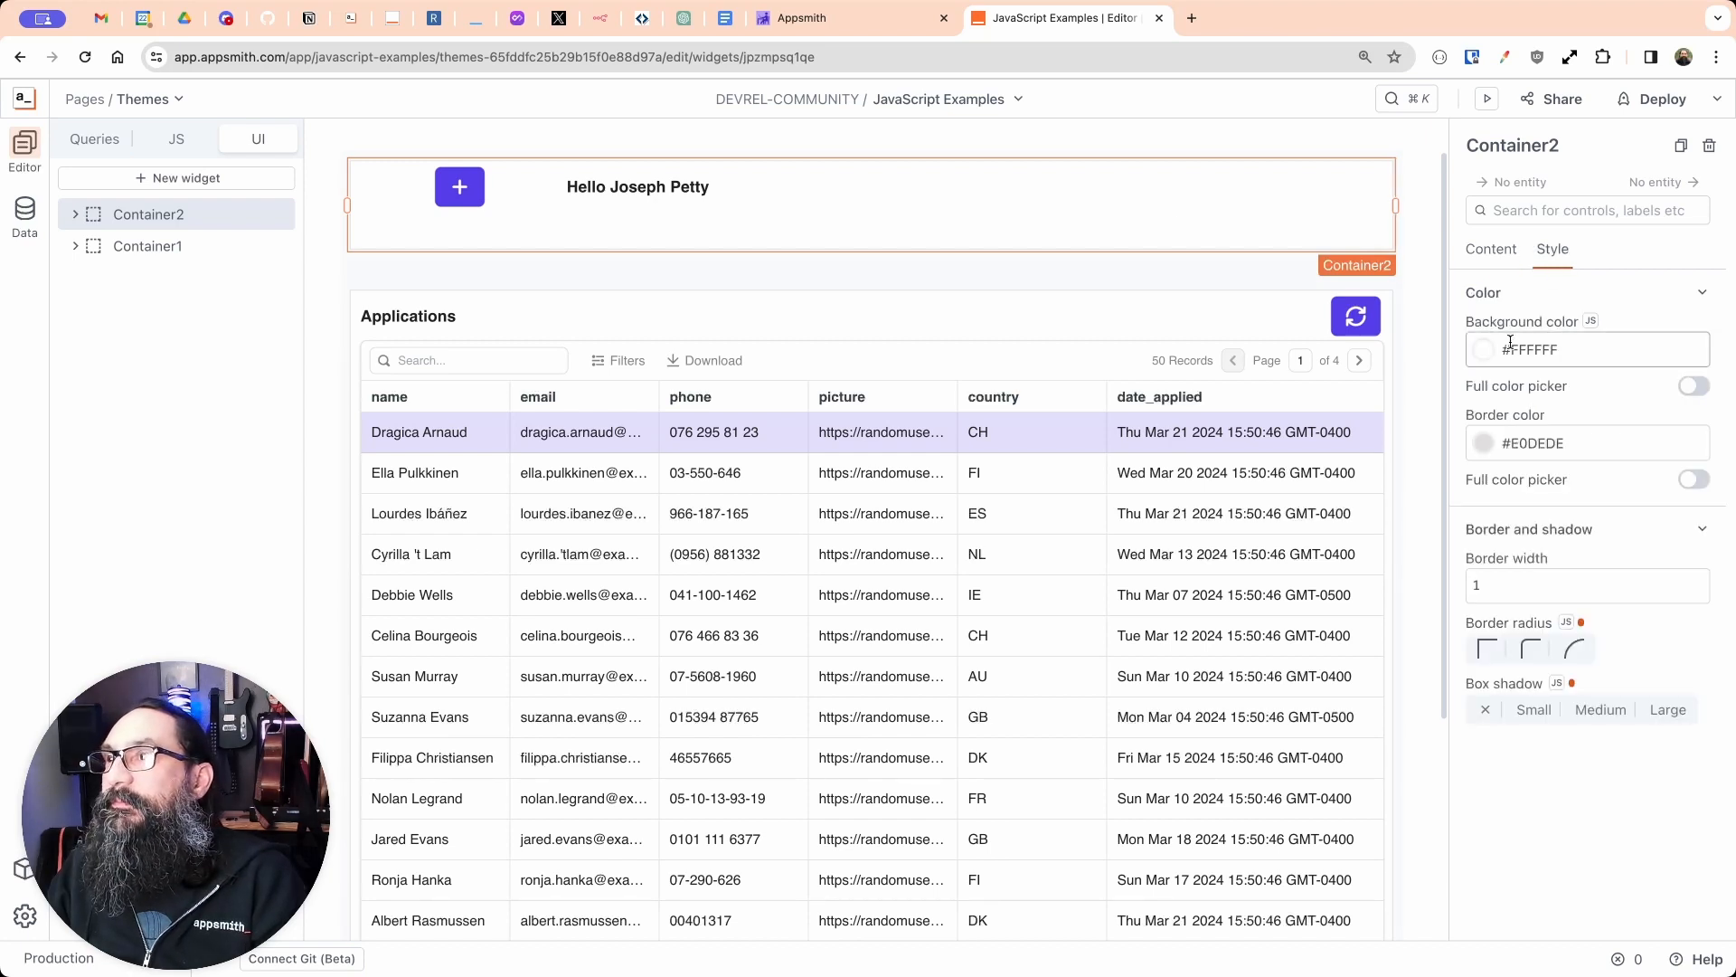
click(1510, 345)
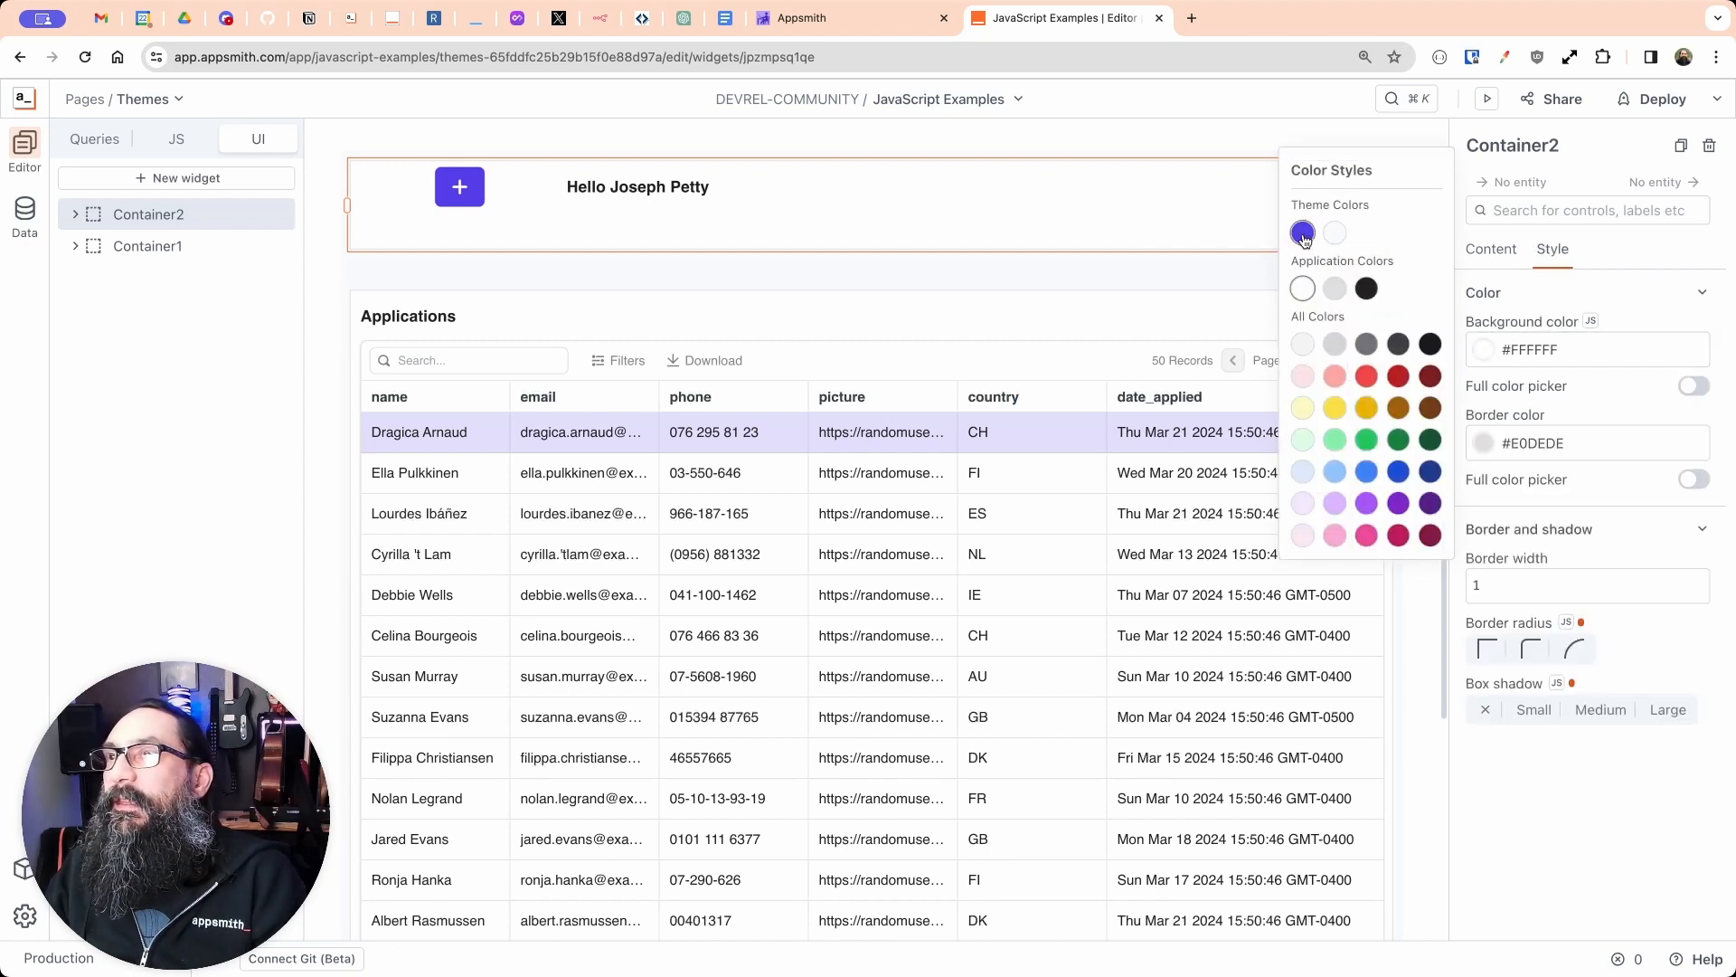
click(1303, 236)
Step: Replace the header text with "Applicatn Tracker" and set its text color to the light theme color #F8FAFC
click(714, 191)
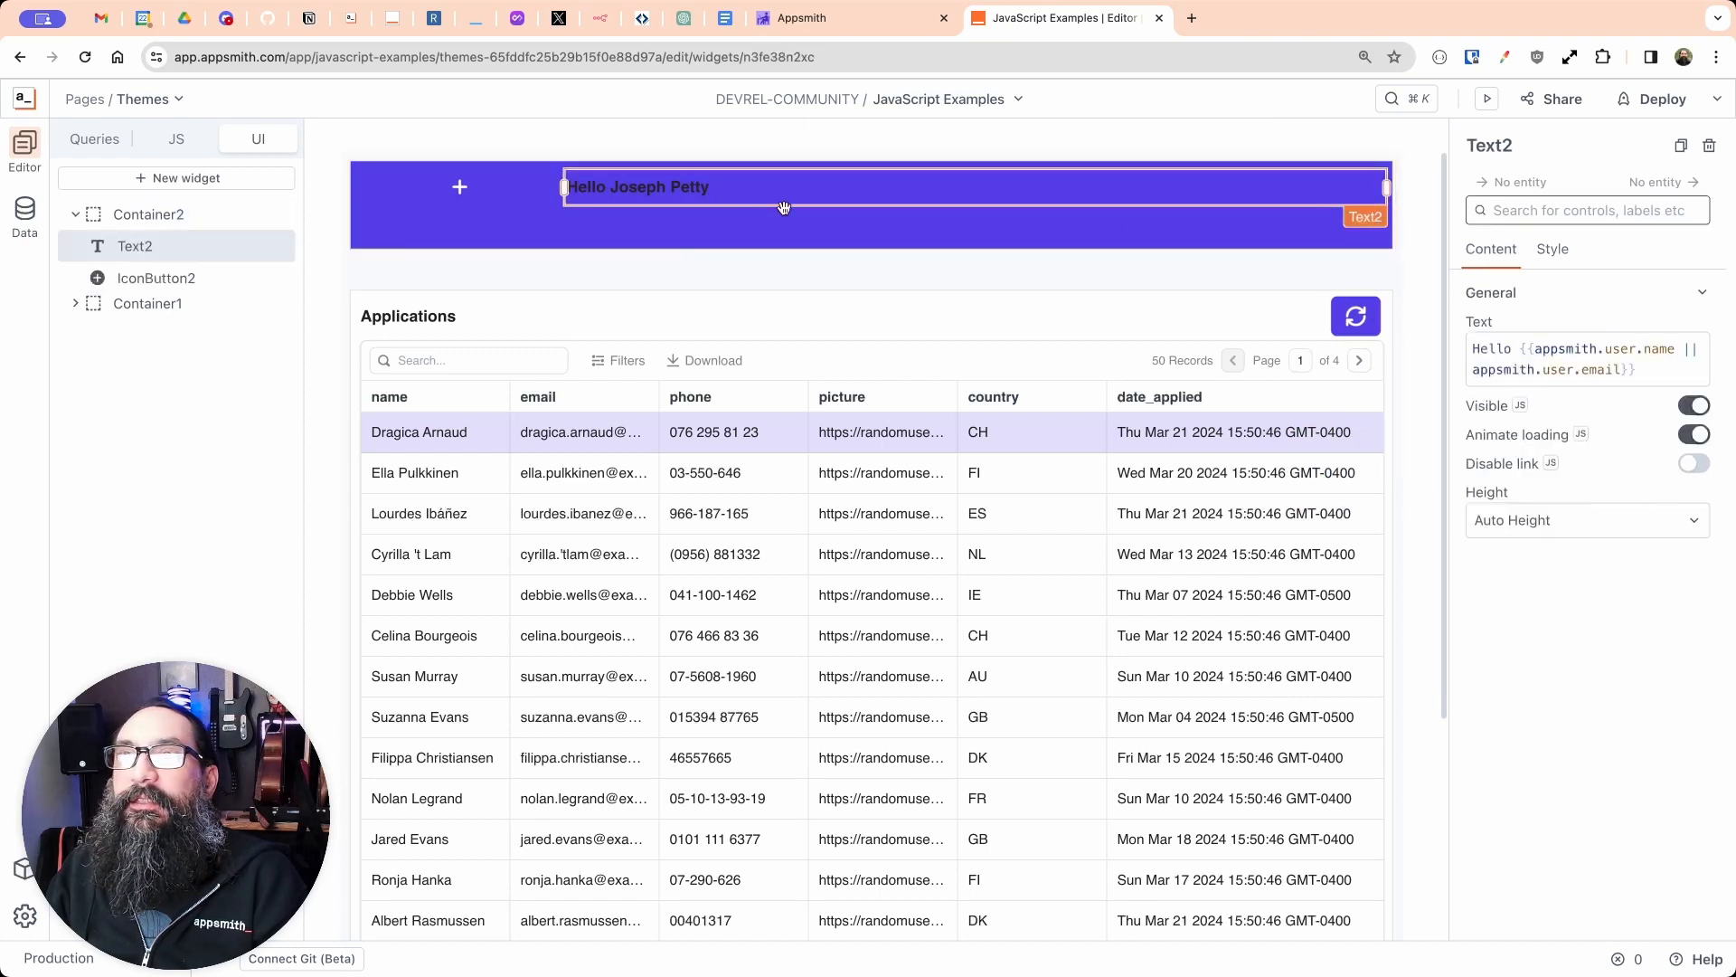
click(1507, 347)
key(super+a)
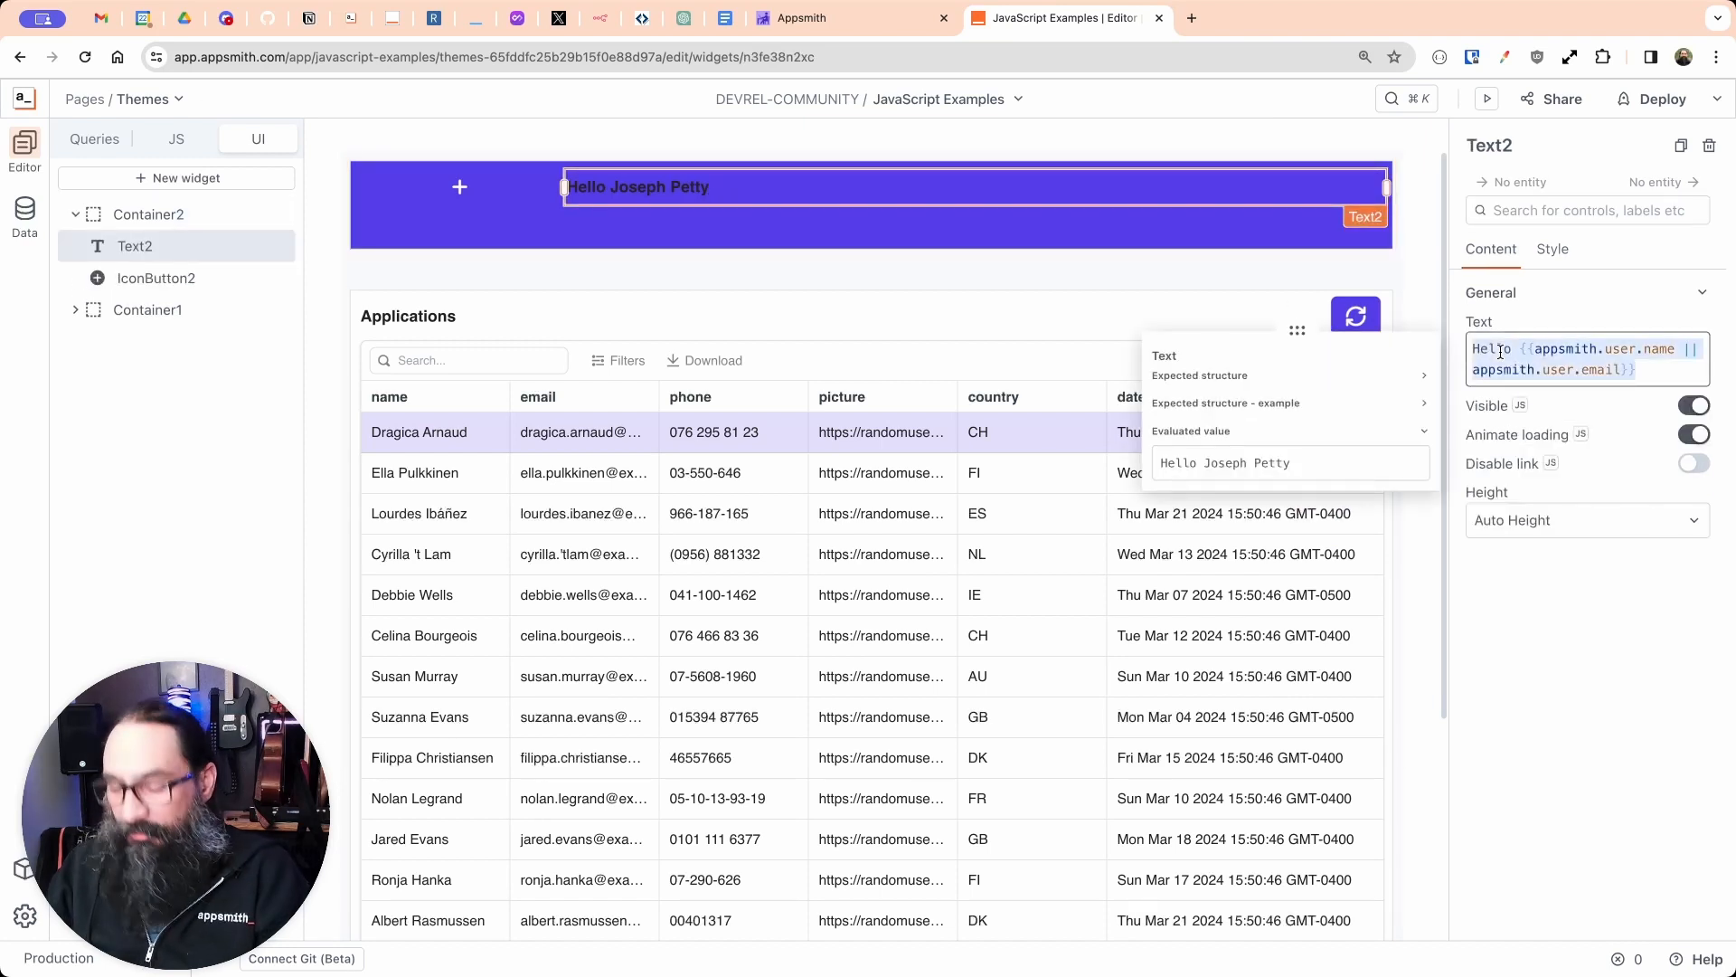
text(Applicatn Tracker)
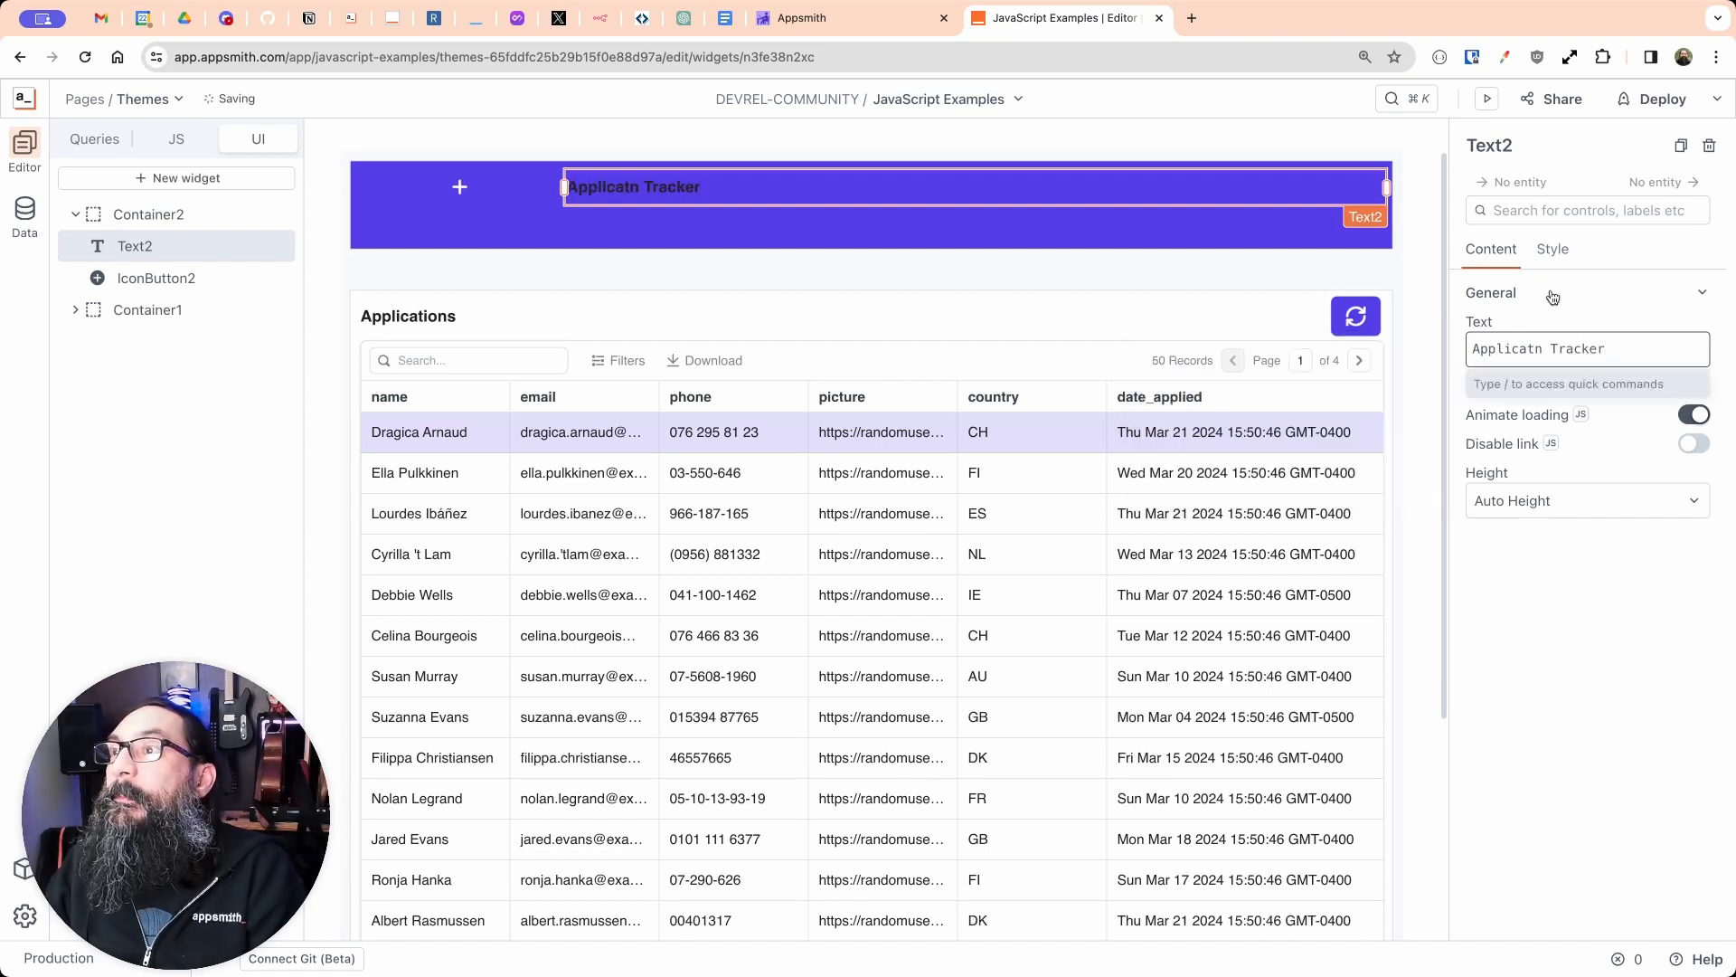
click(1553, 248)
click(1484, 530)
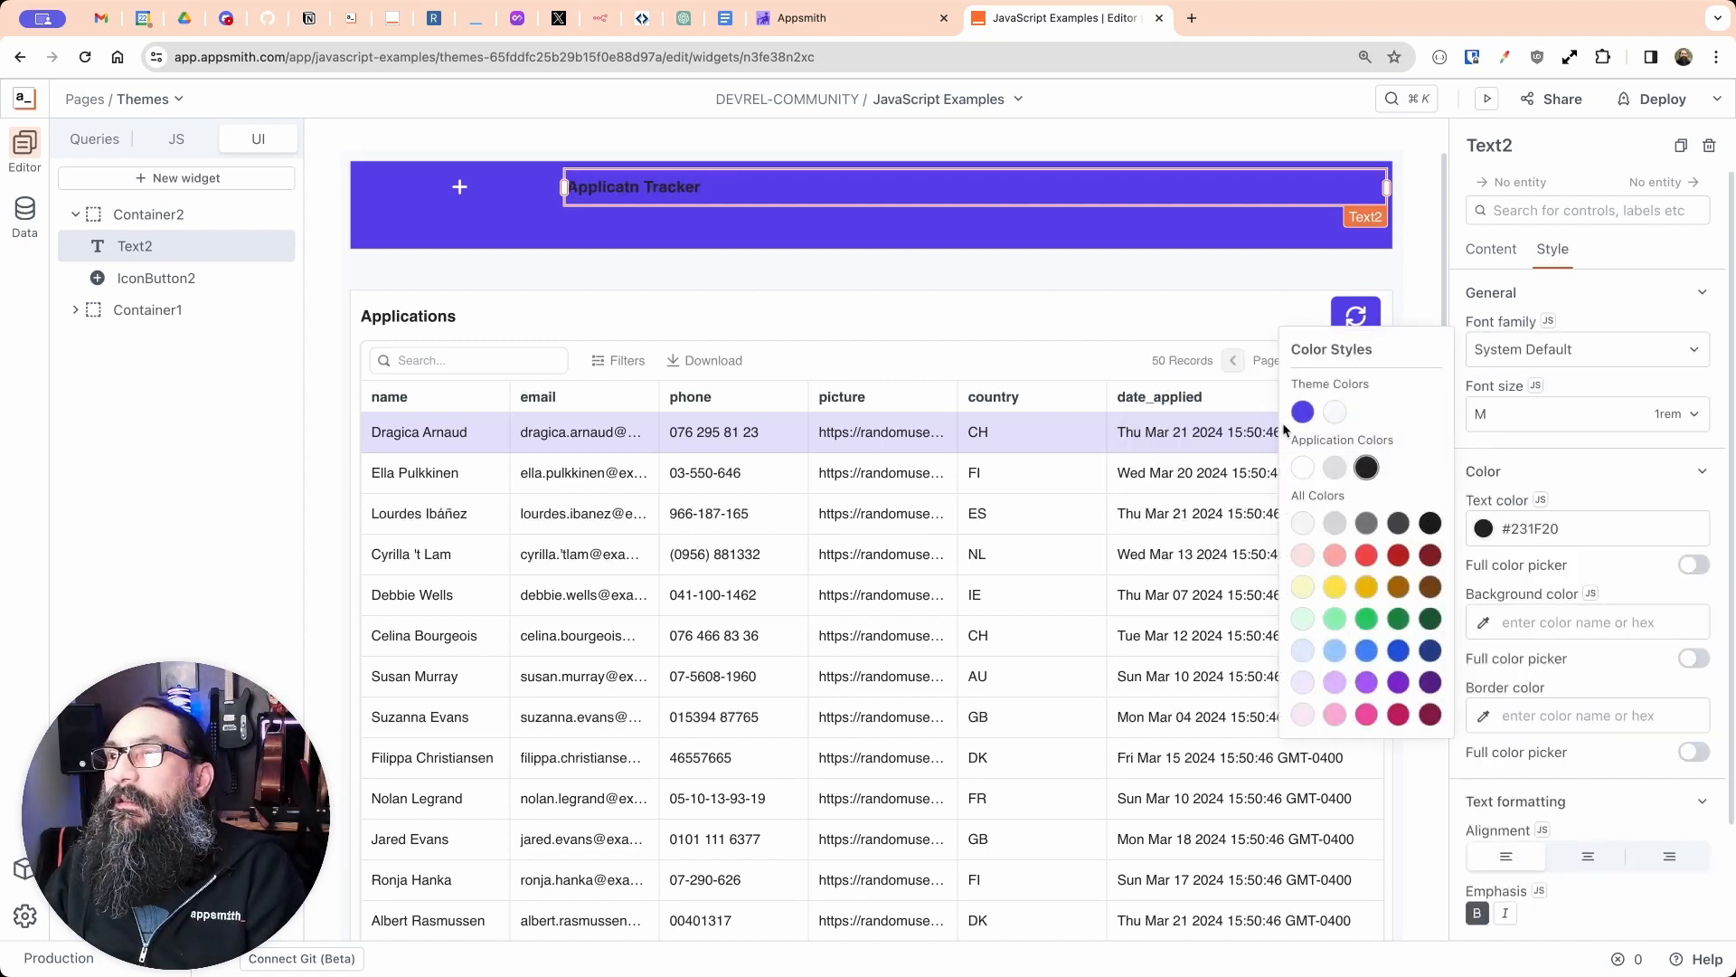
click(1336, 411)
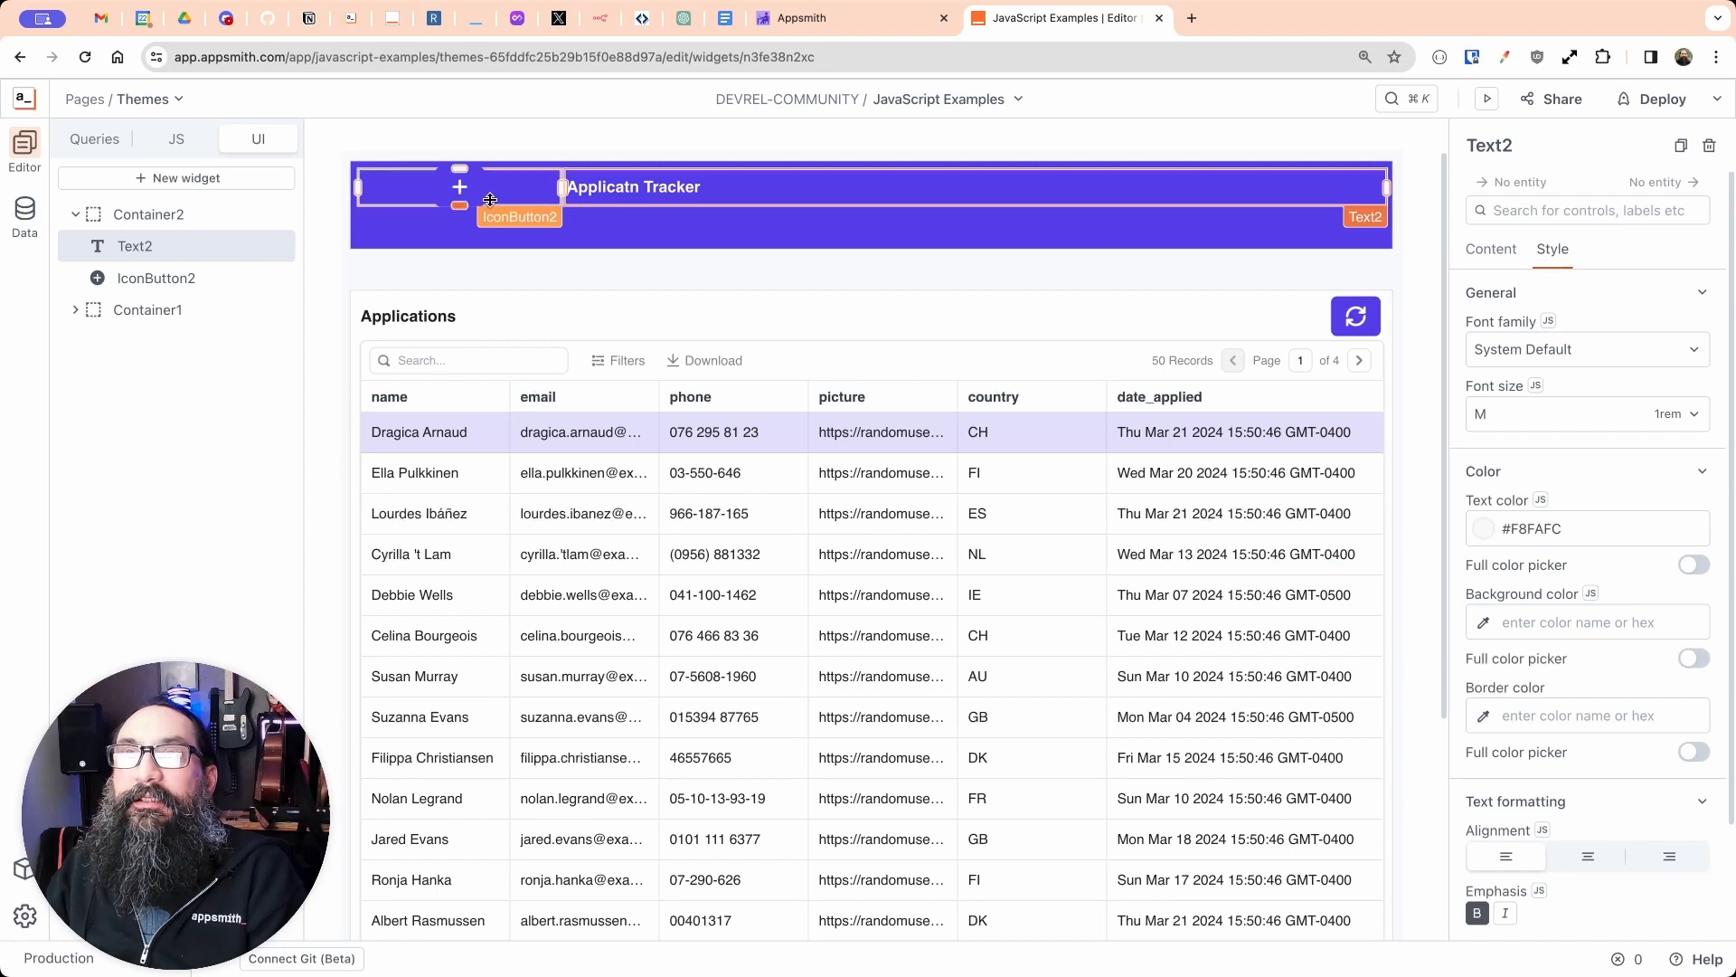
Step: Give the header icon button the Tertiary variant and the light theme color #F8FAFC
click(493, 197)
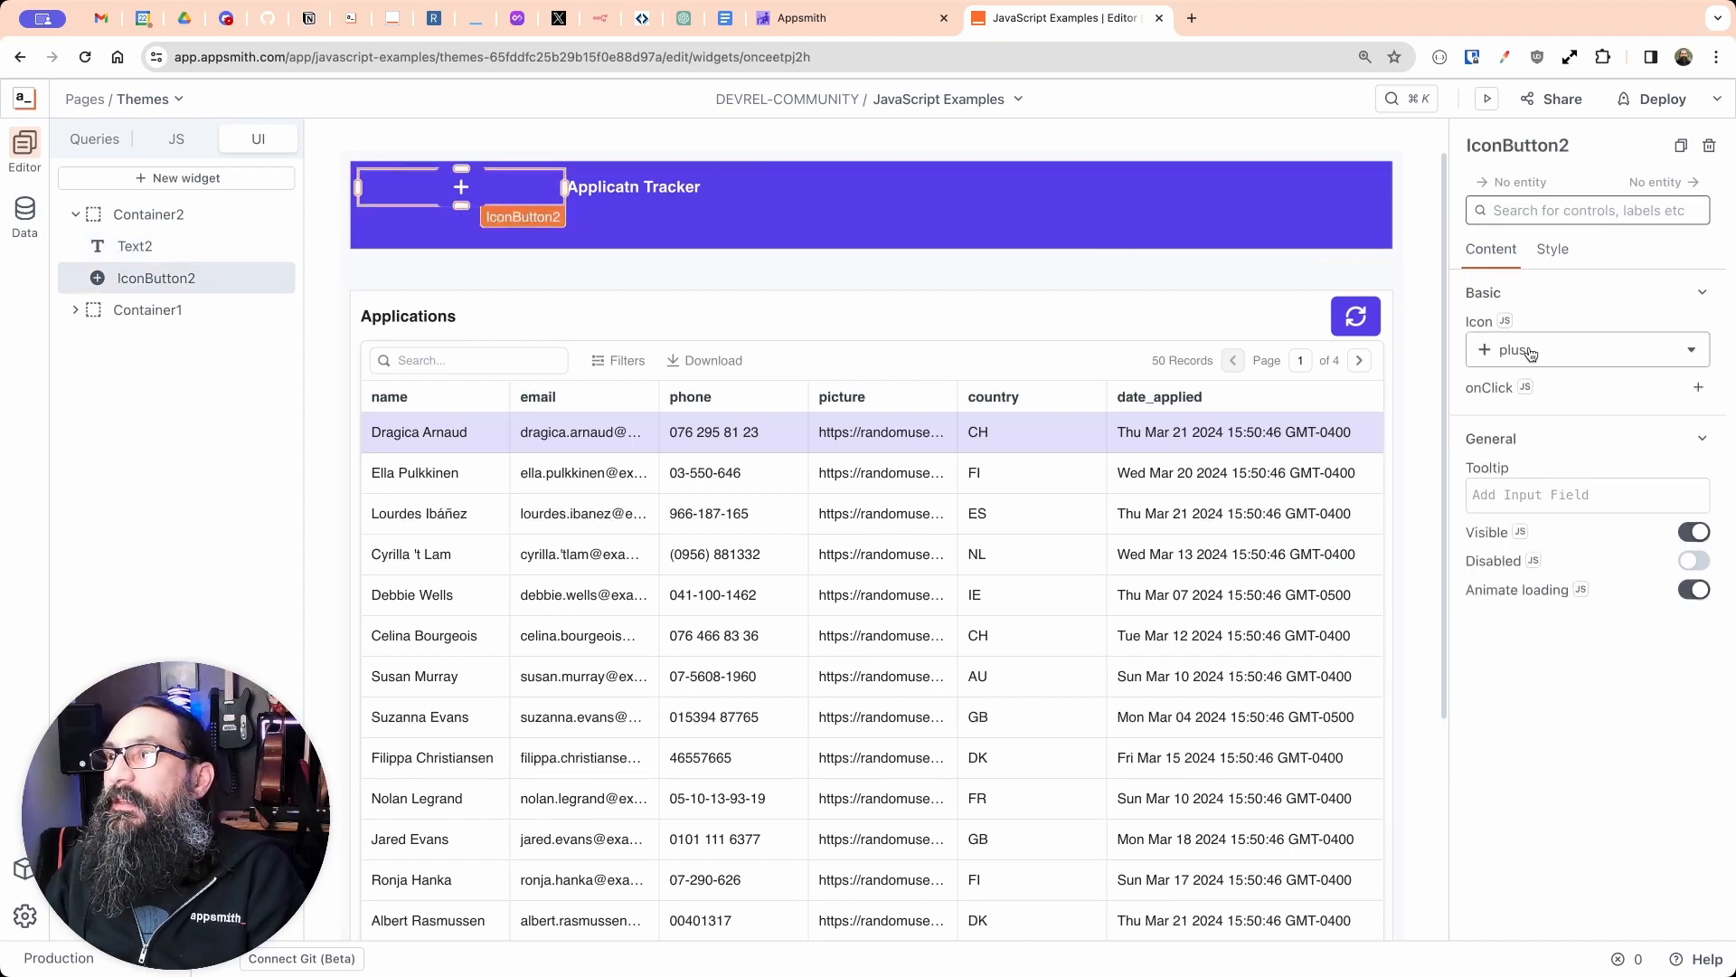
click(1553, 251)
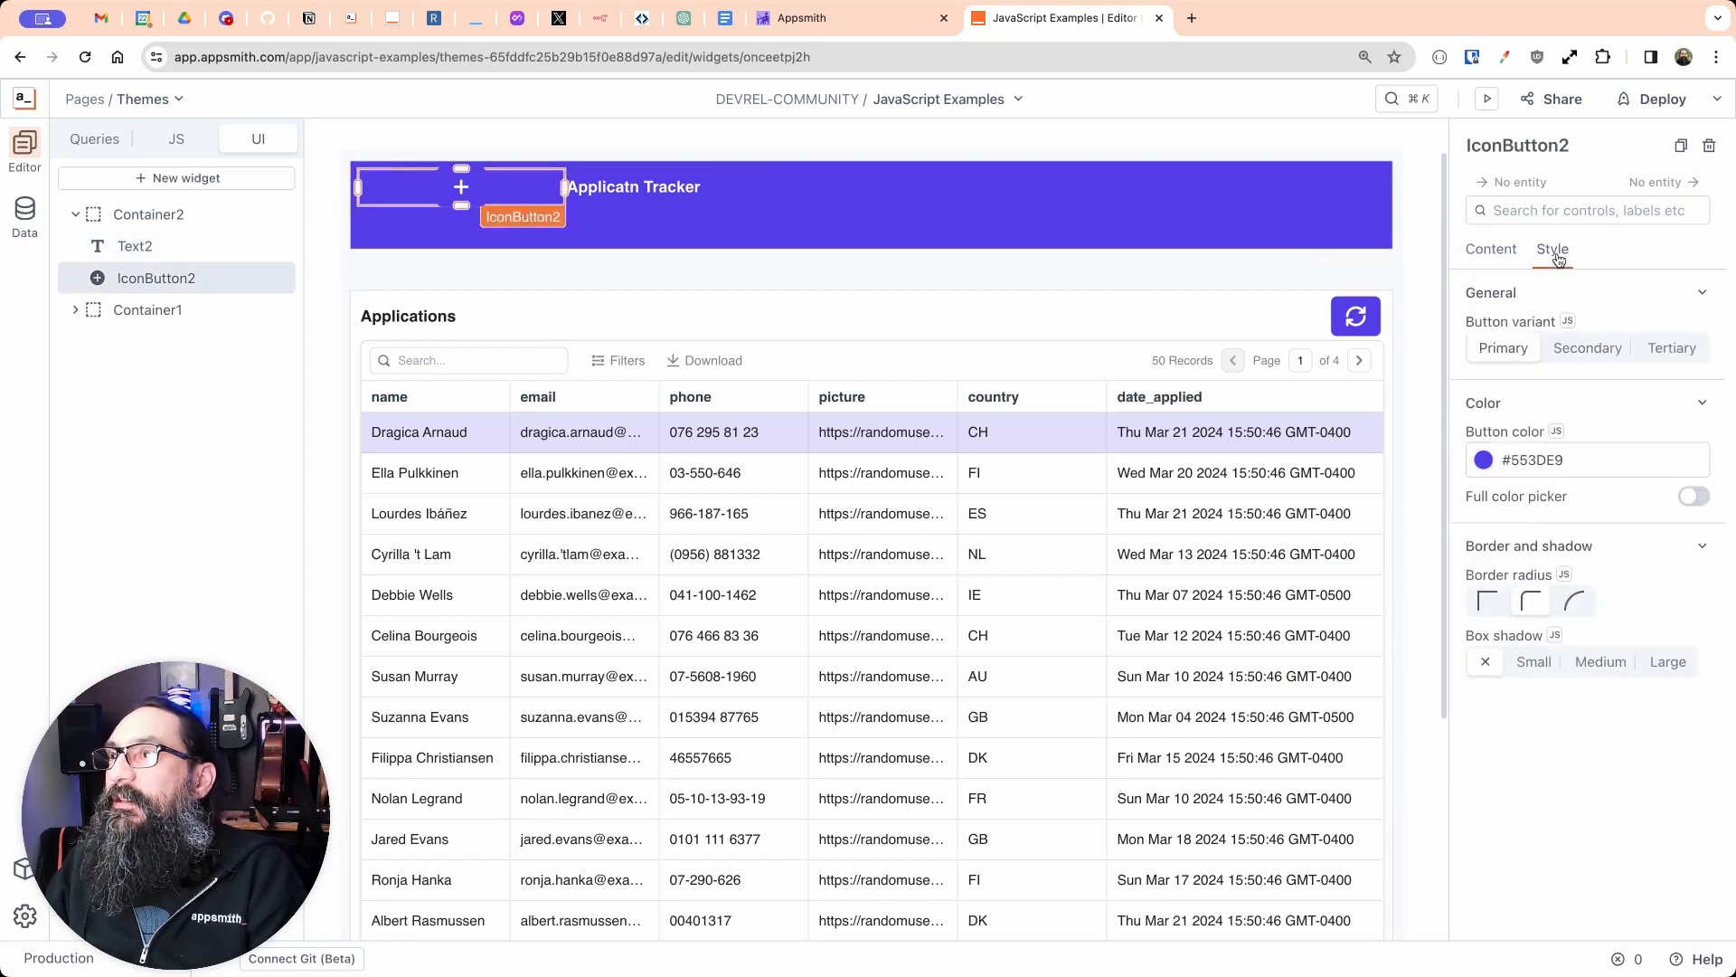
click(1673, 349)
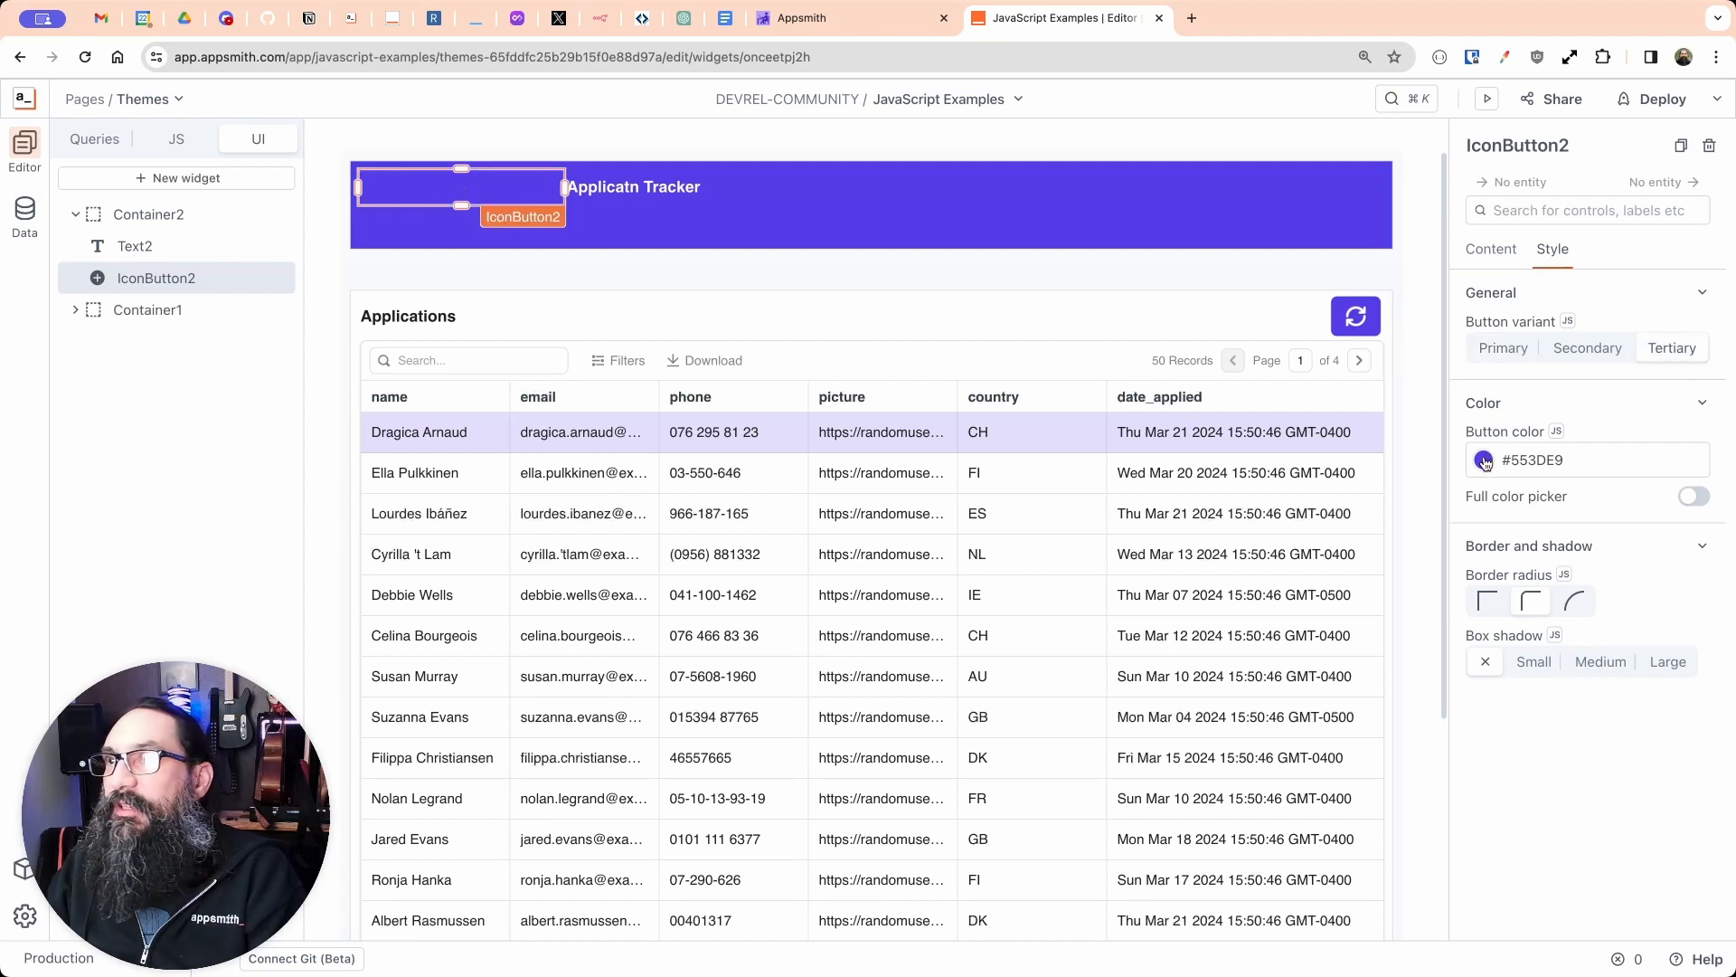
click(1484, 460)
click(1335, 343)
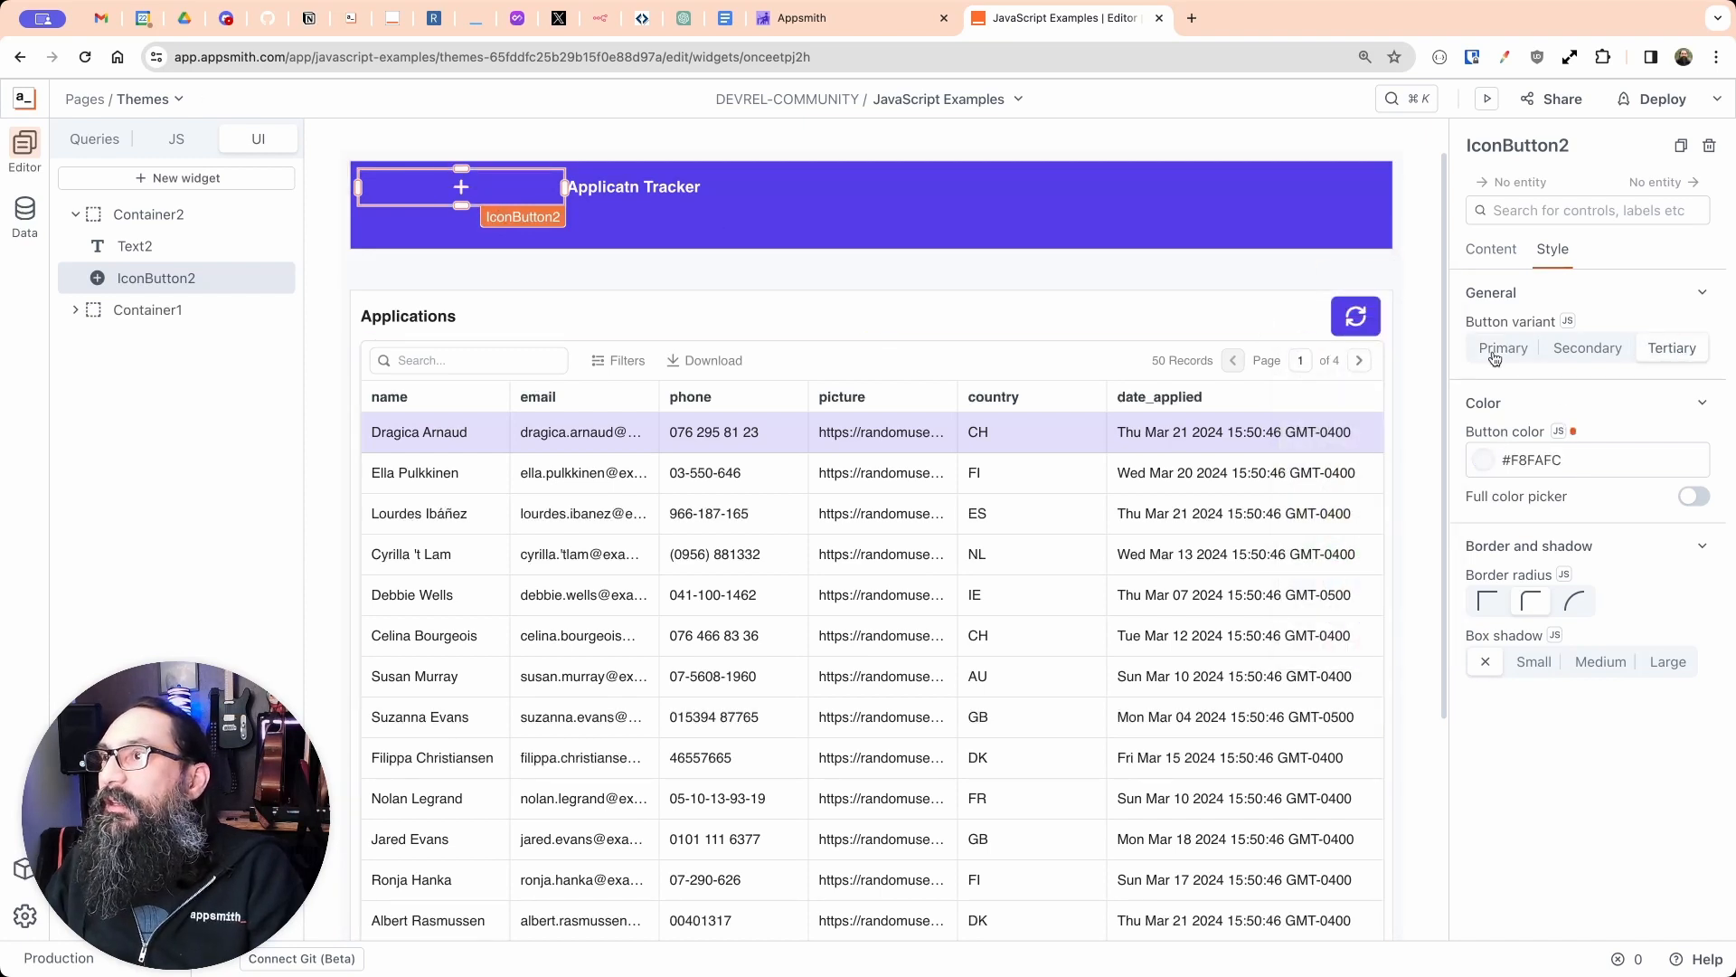
Step: Change the header button's icon to form and make the button slightly taller
click(1497, 250)
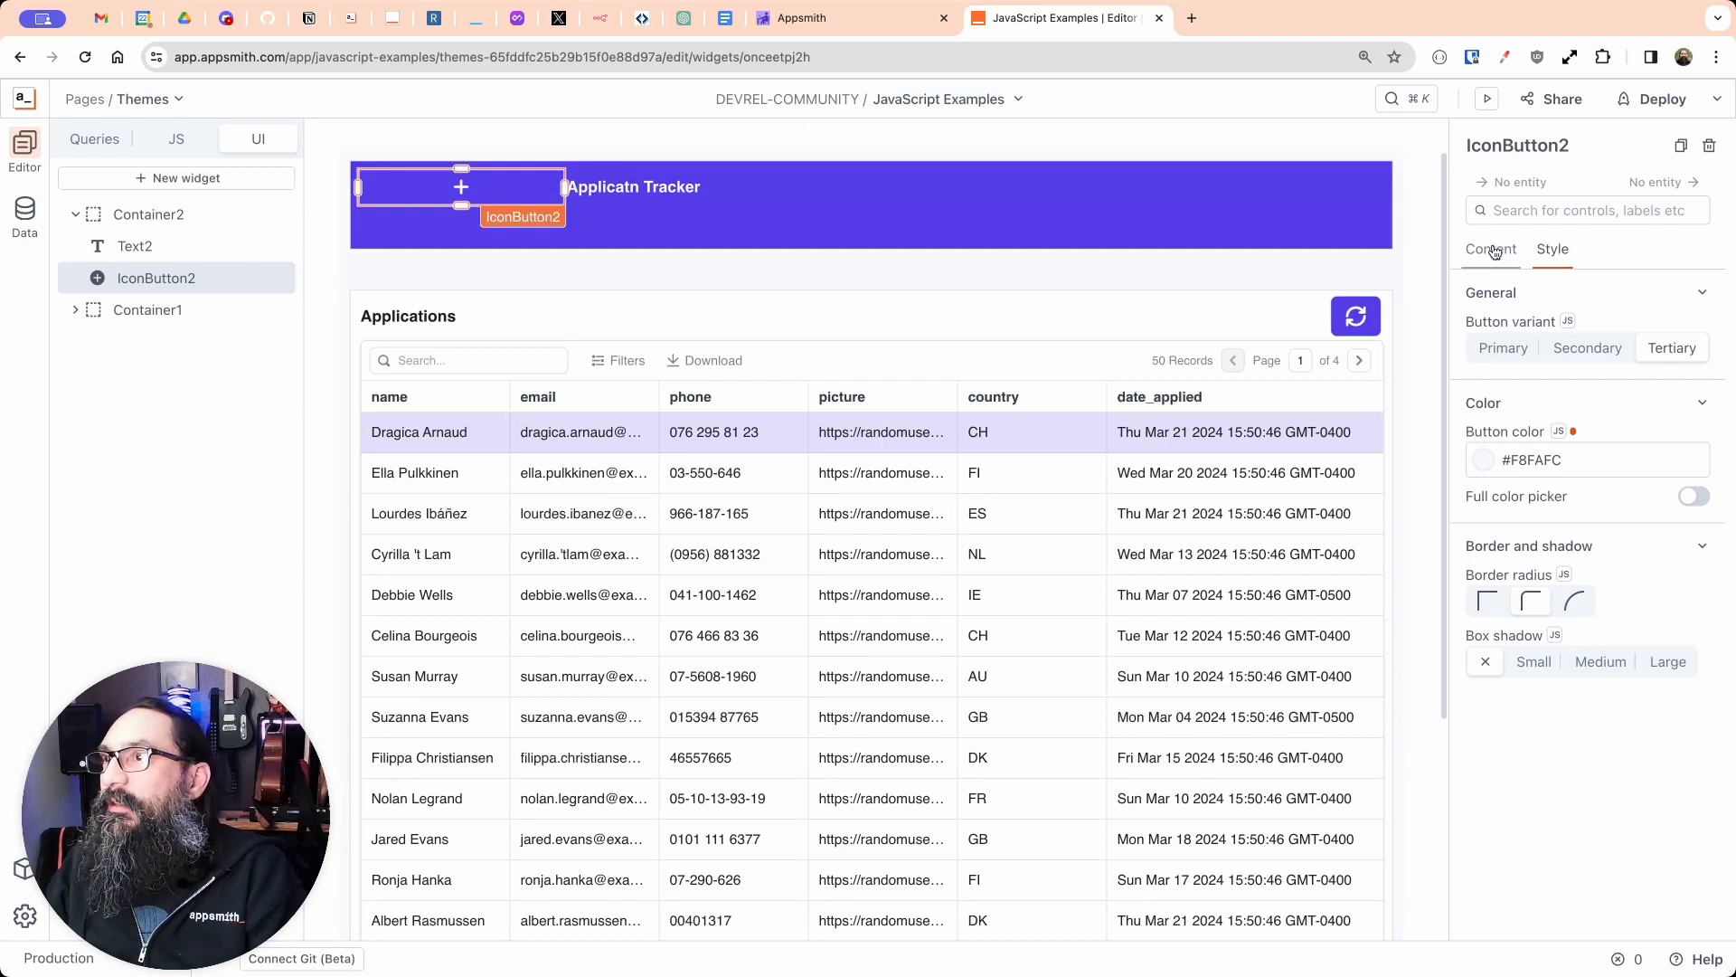
click(1539, 350)
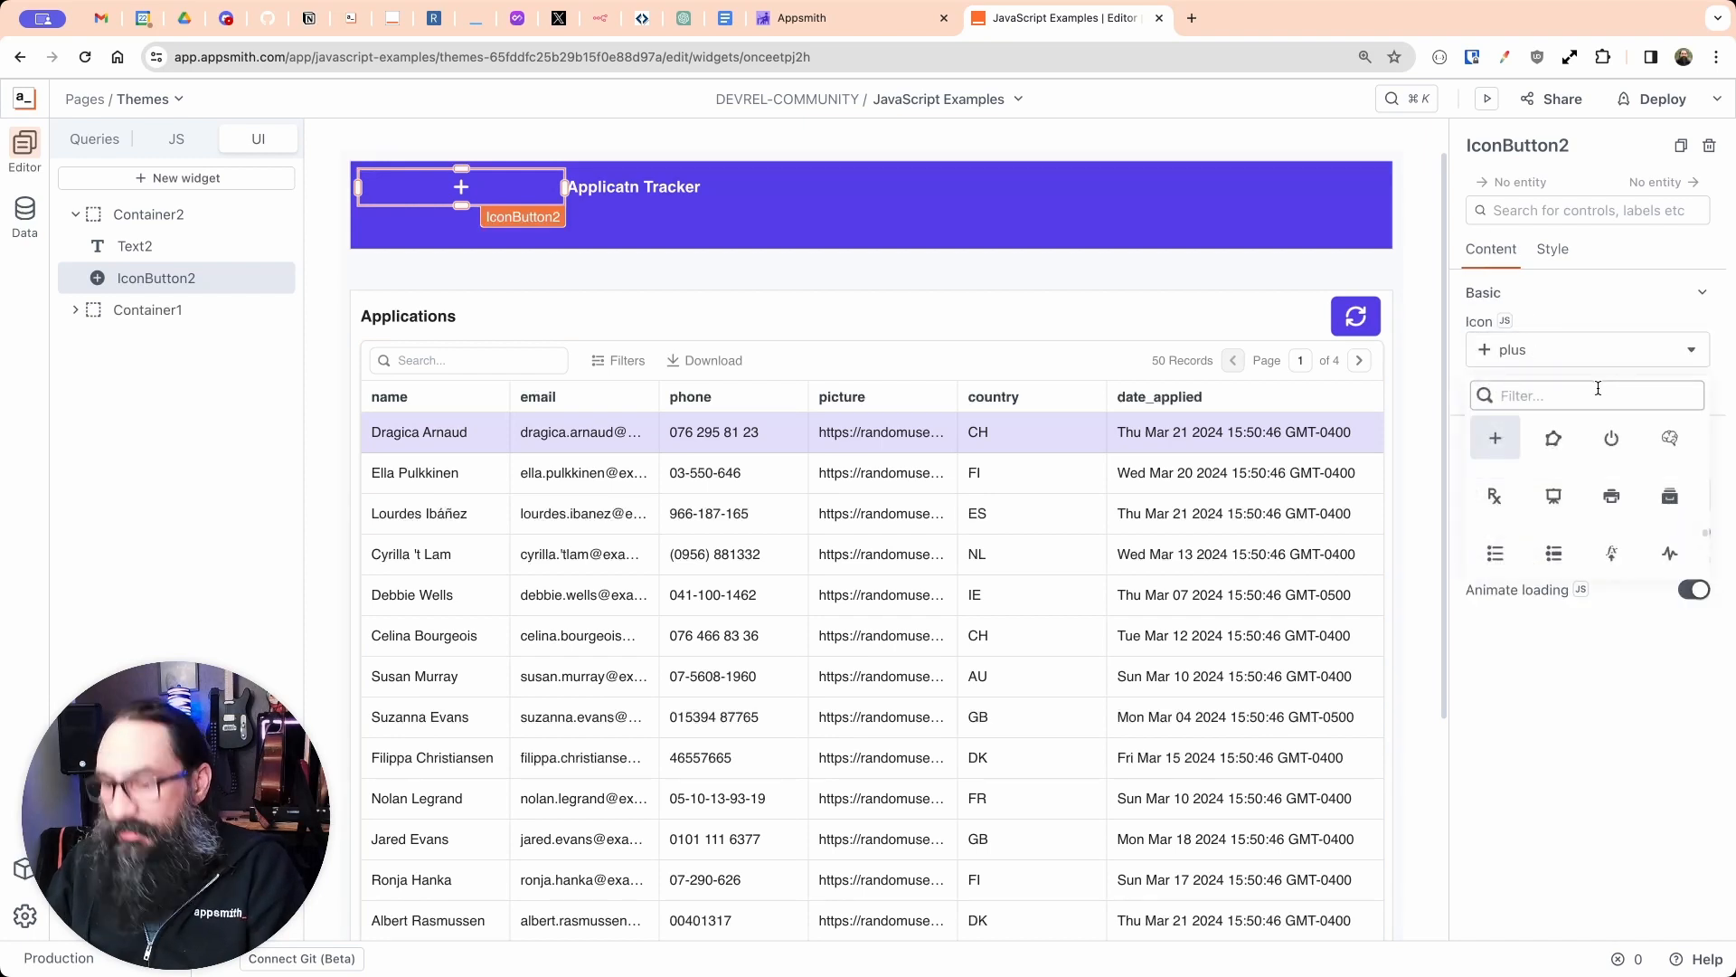
text(form)
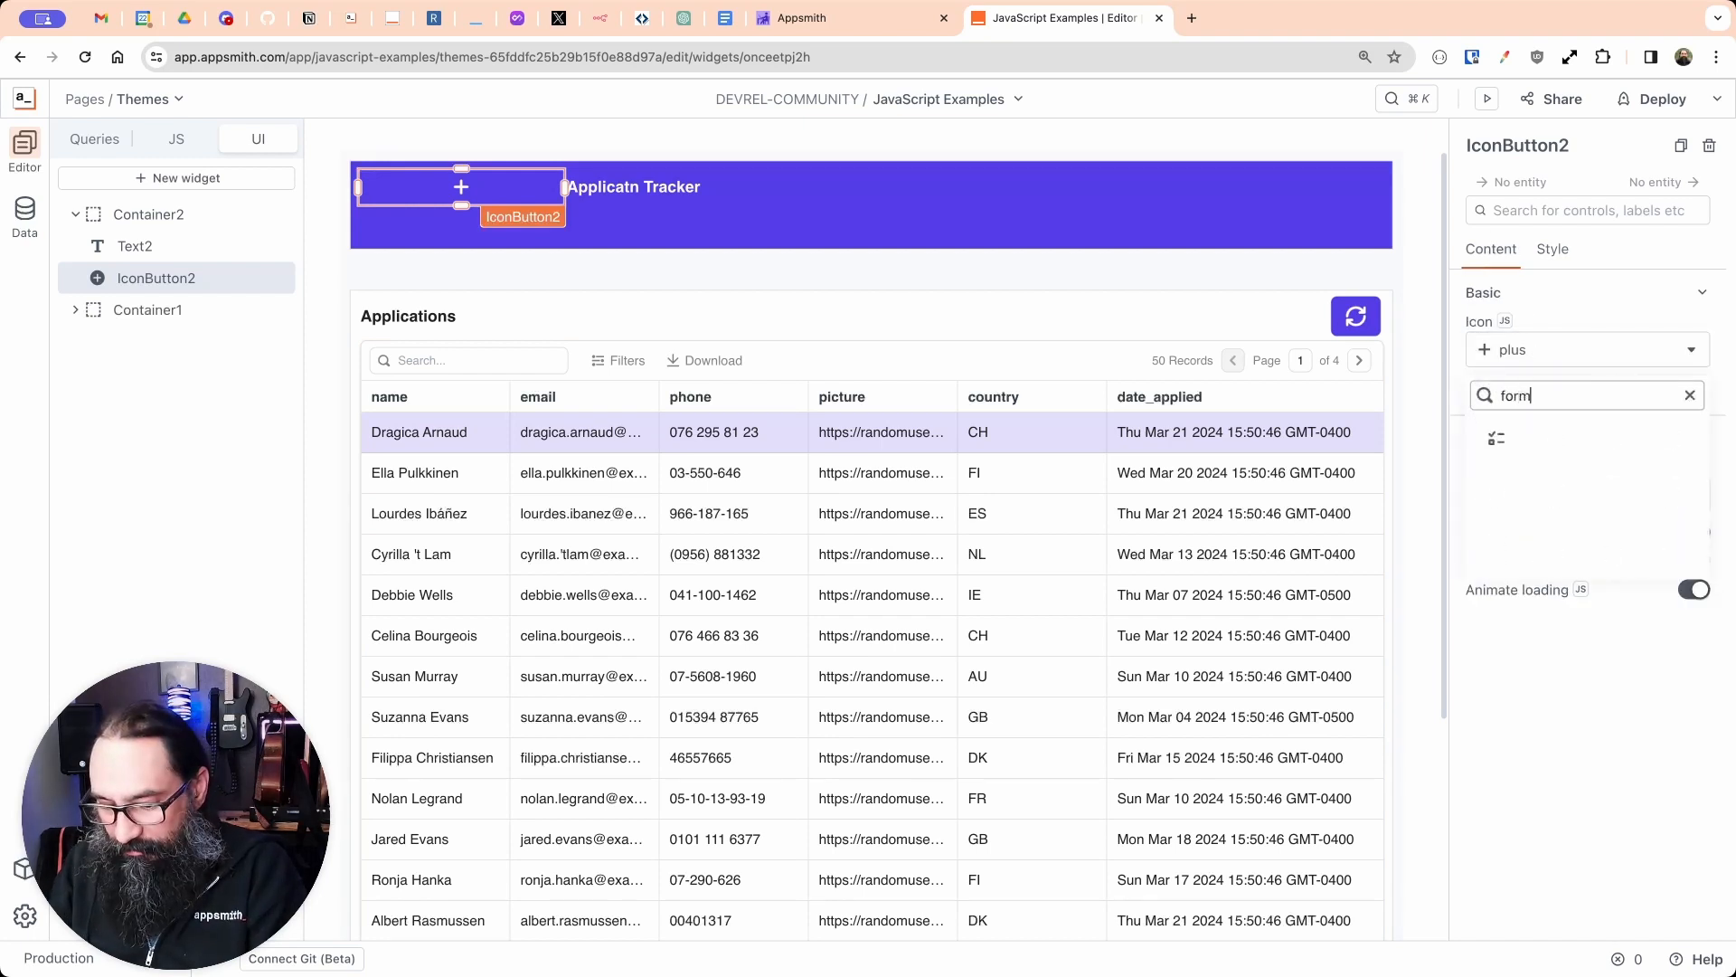
click(1498, 439)
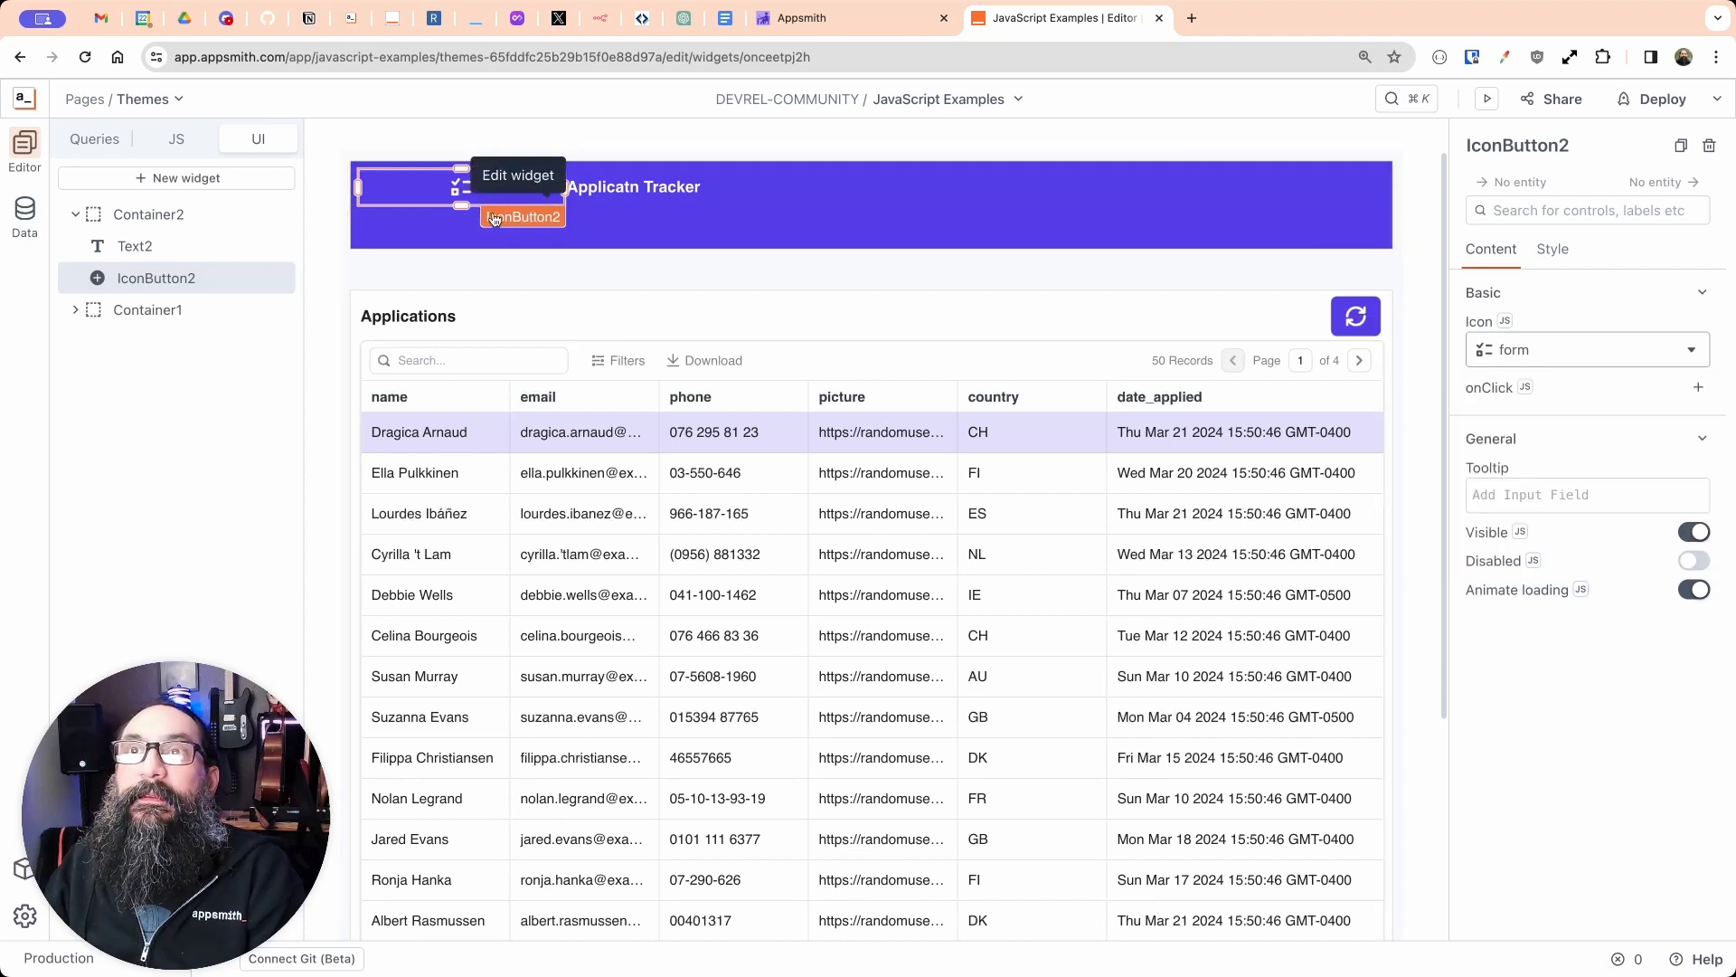
drag(461, 205, 468, 237)
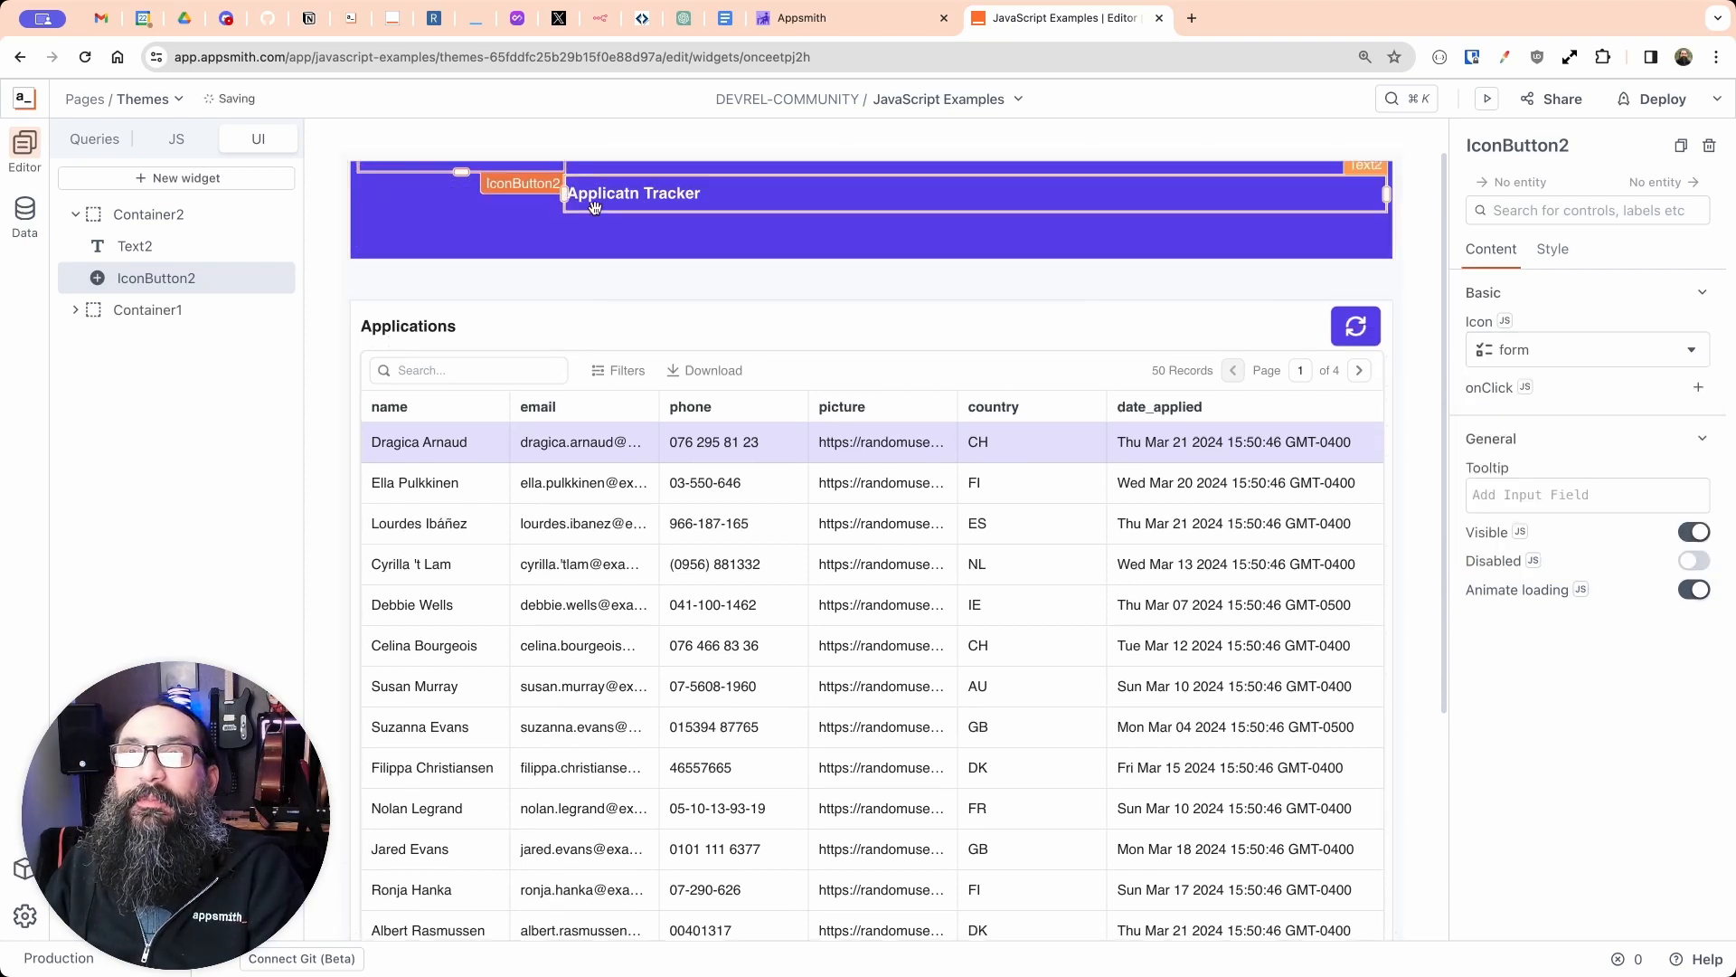
Step: Change the header container's height mode to Fixed
click(1025, 257)
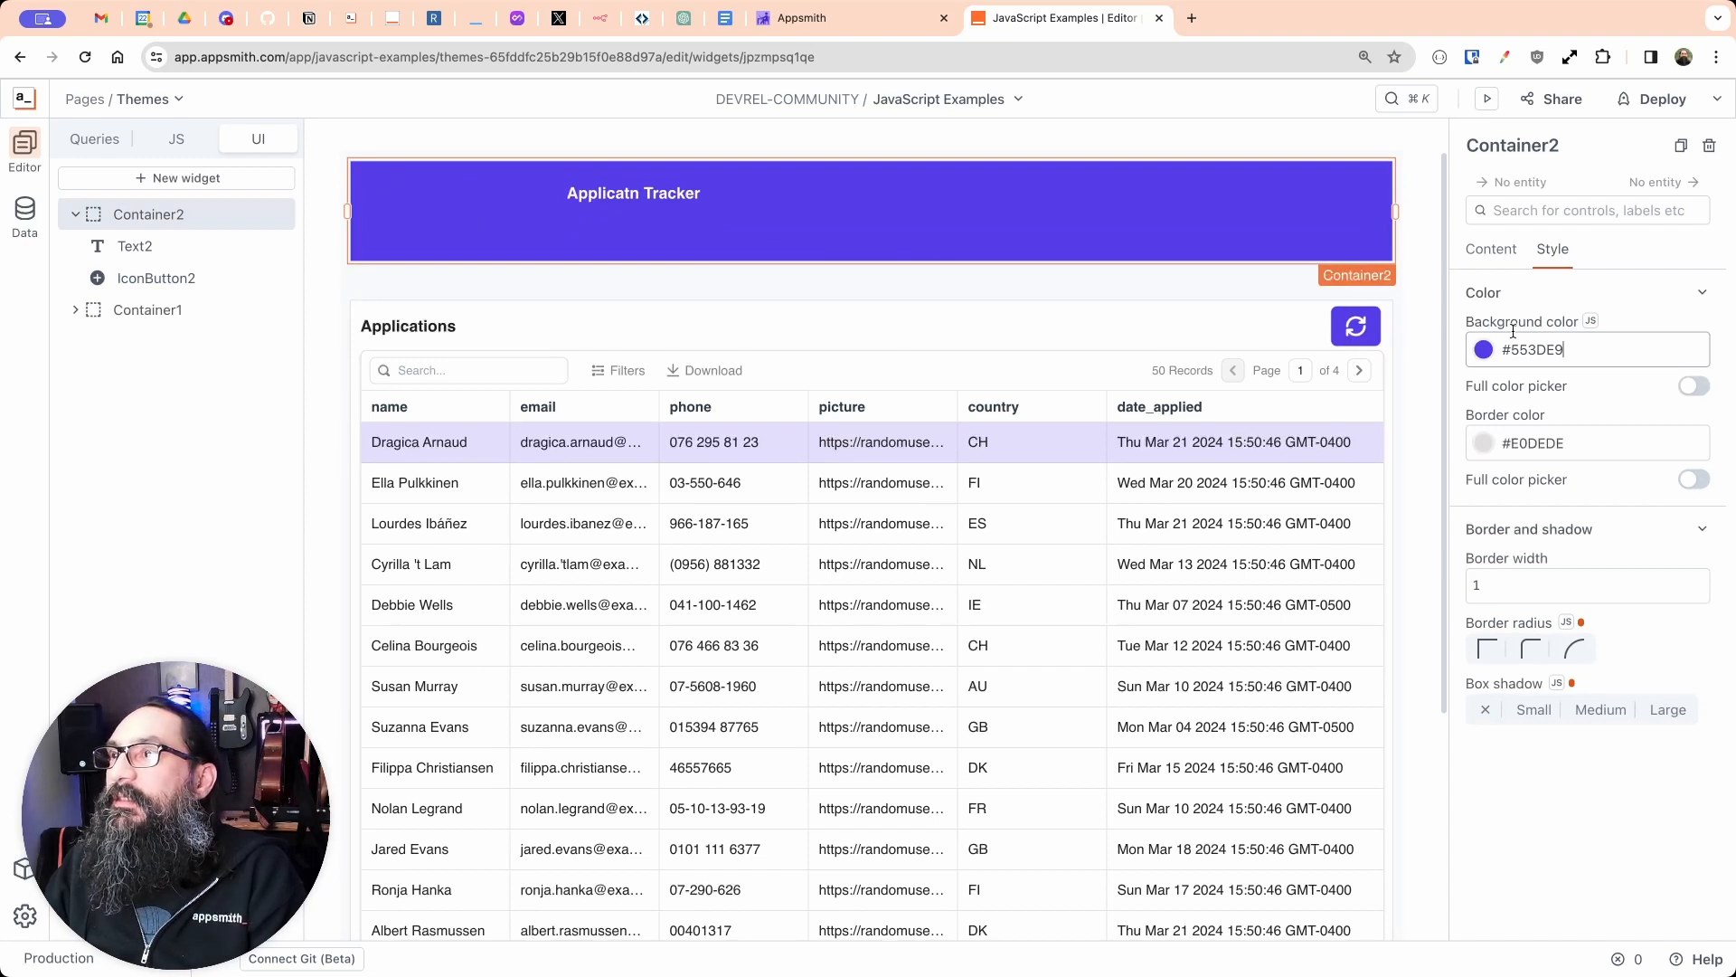
click(1491, 256)
click(1538, 407)
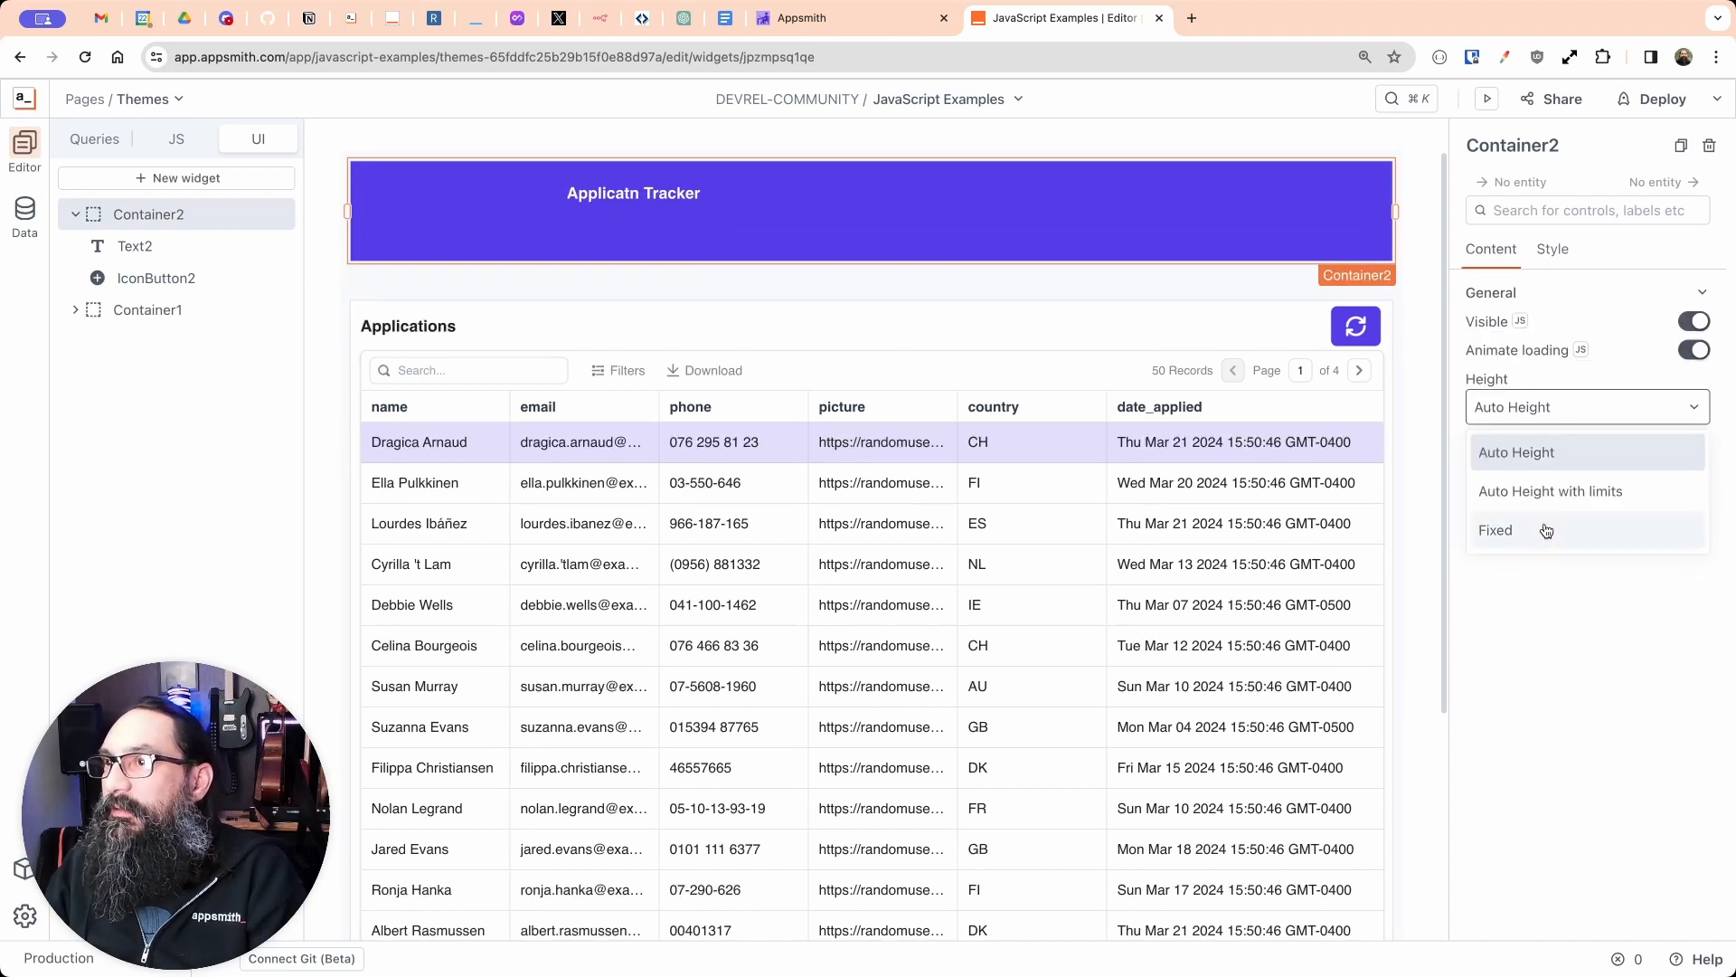
click(1492, 531)
Step: Move the title text up to the header's upper edge and set its font size to XL
drag(660, 233, 673, 200)
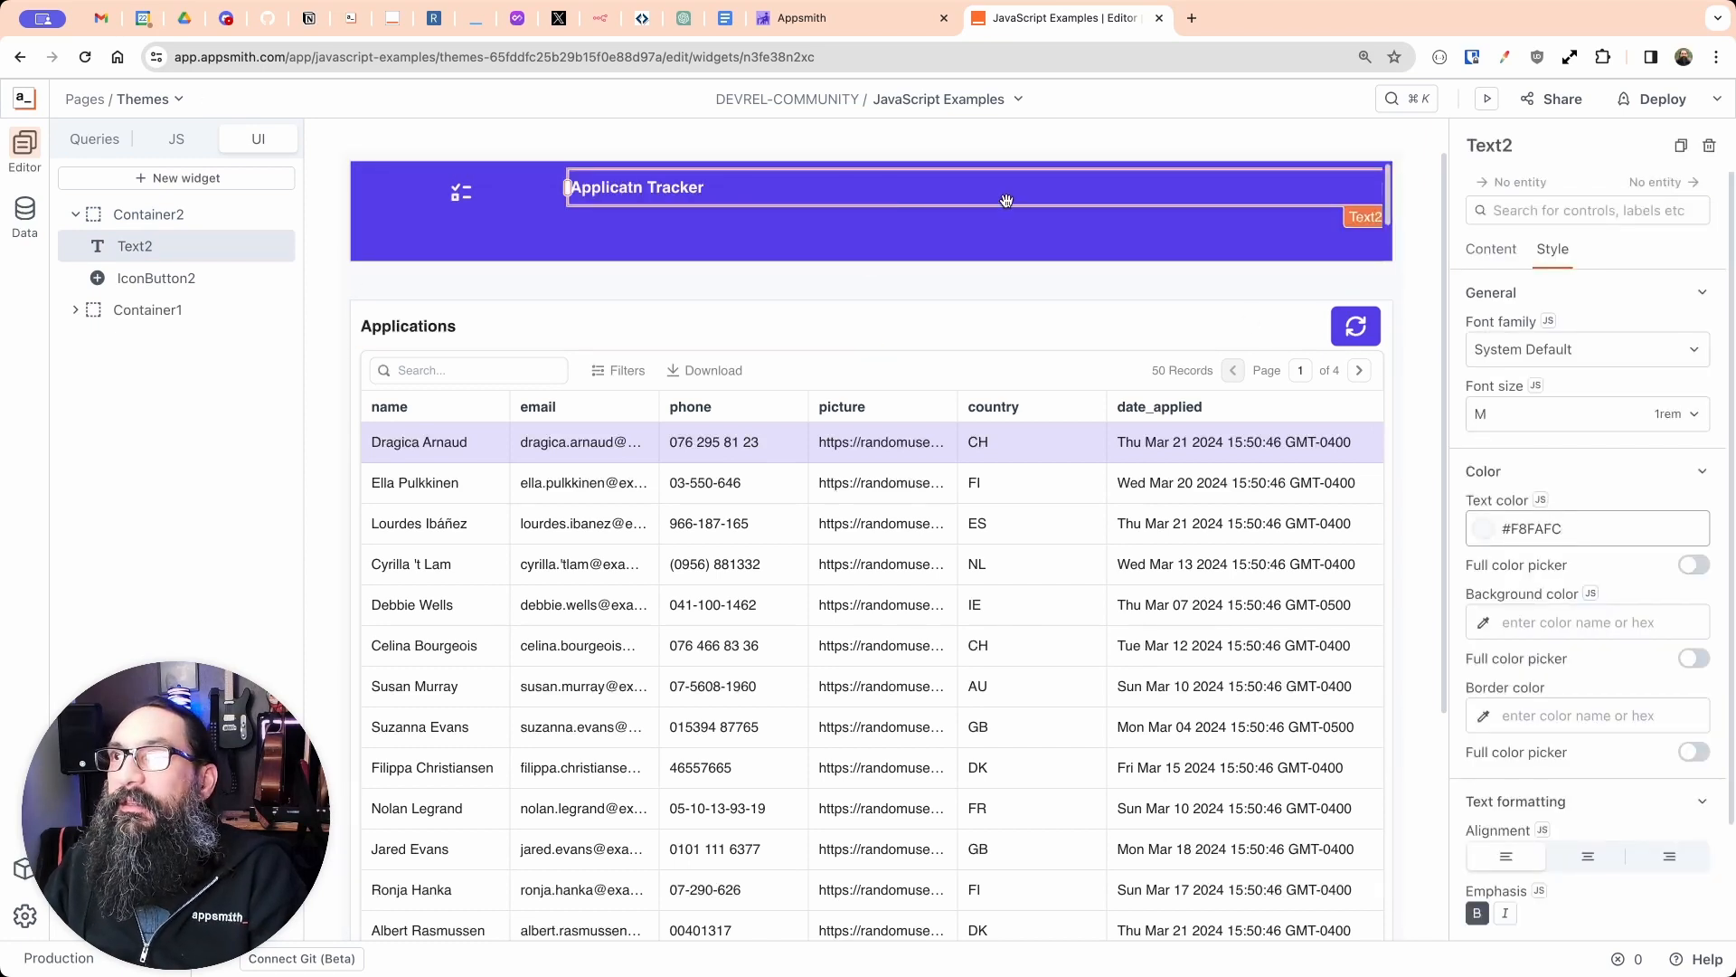
click(1491, 416)
click(1487, 575)
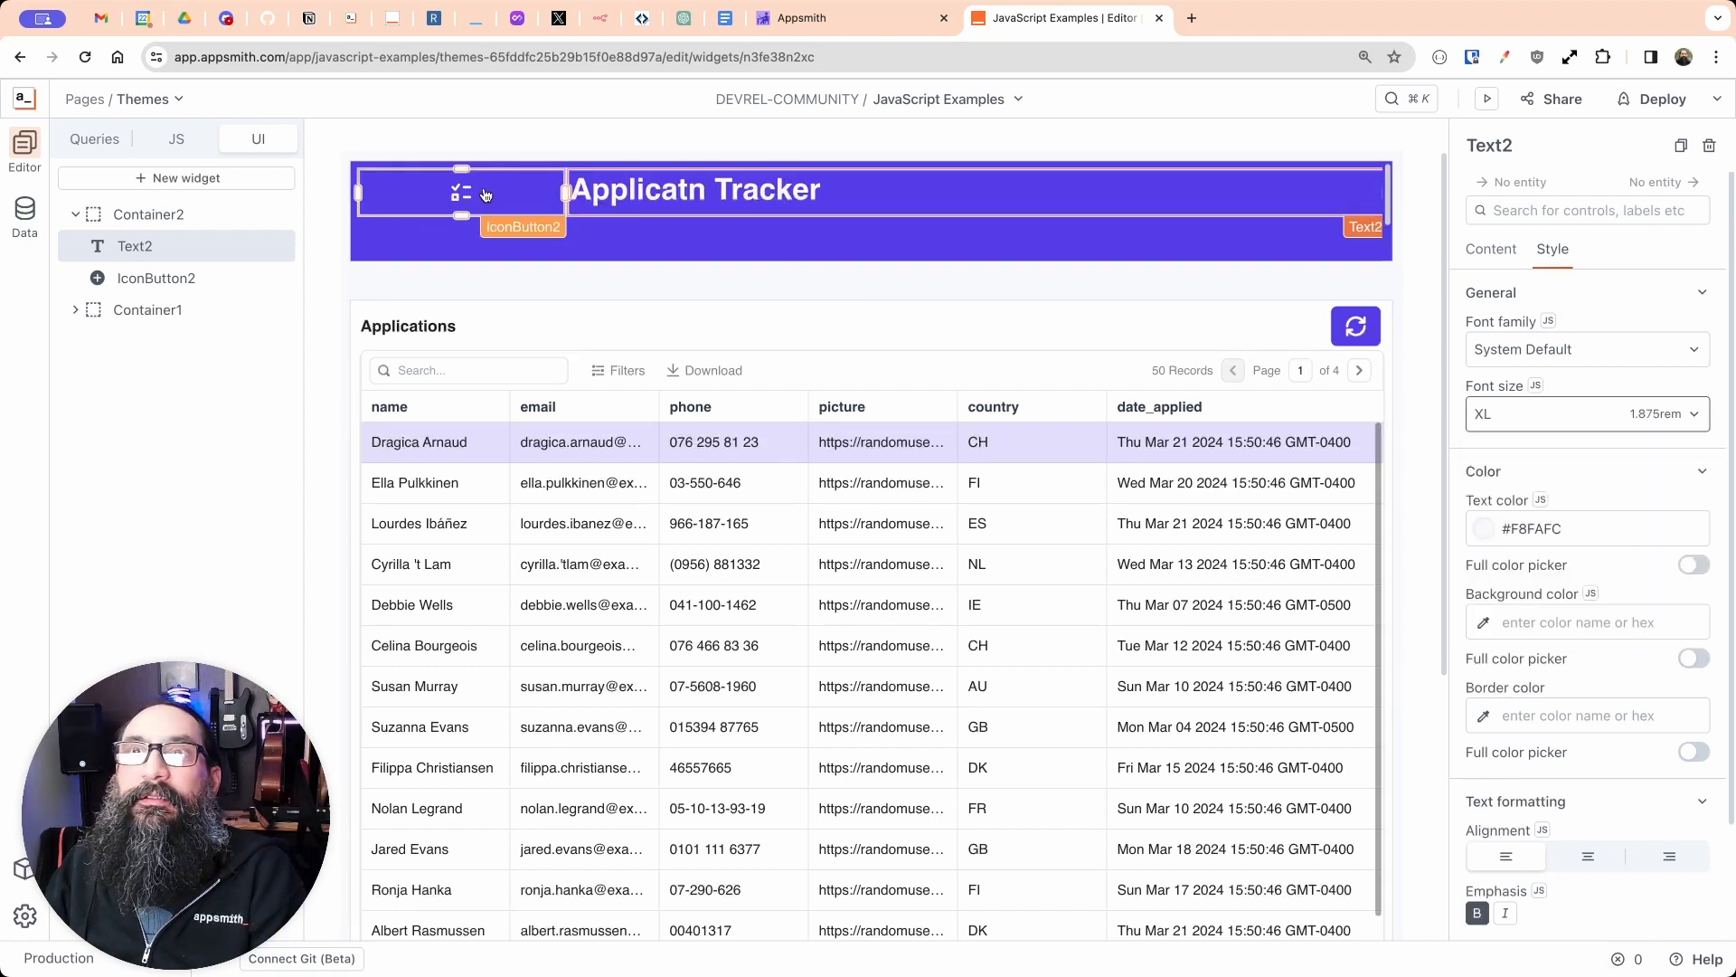
Step: Shorten the header container to fit its title and move the Applications container up beneath it
click(579, 242)
drag(579, 242, 579, 225)
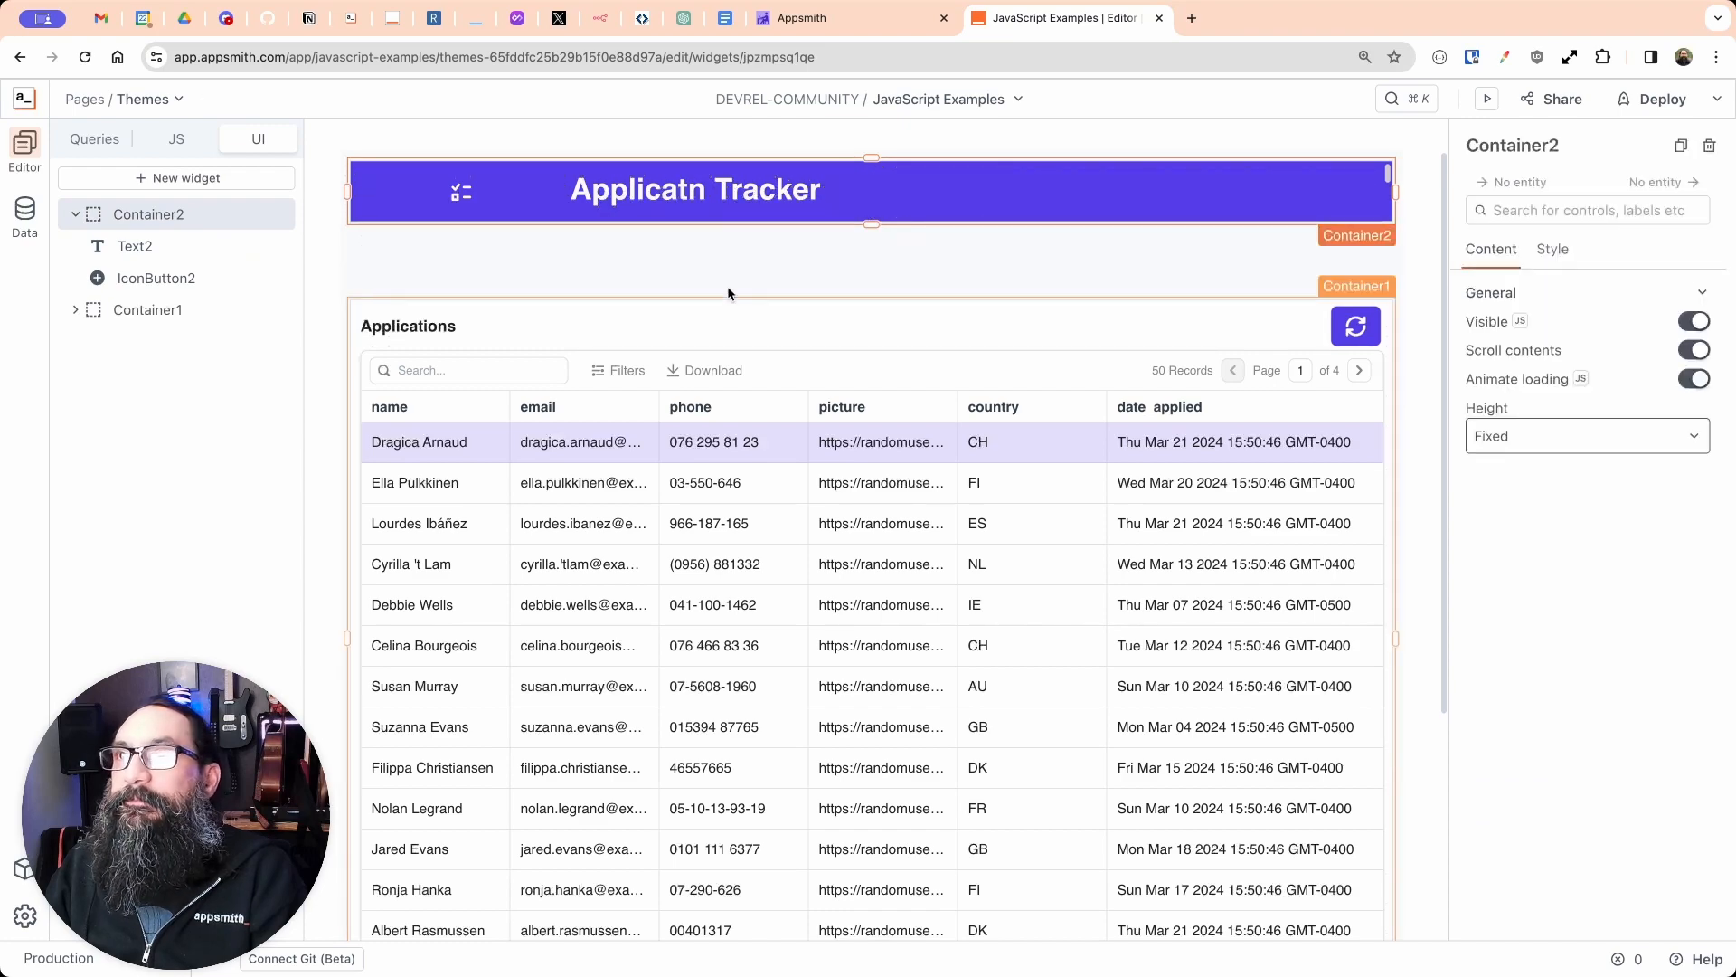
drag(1068, 263, 1295, 336)
drag(1045, 324, 1044, 271)
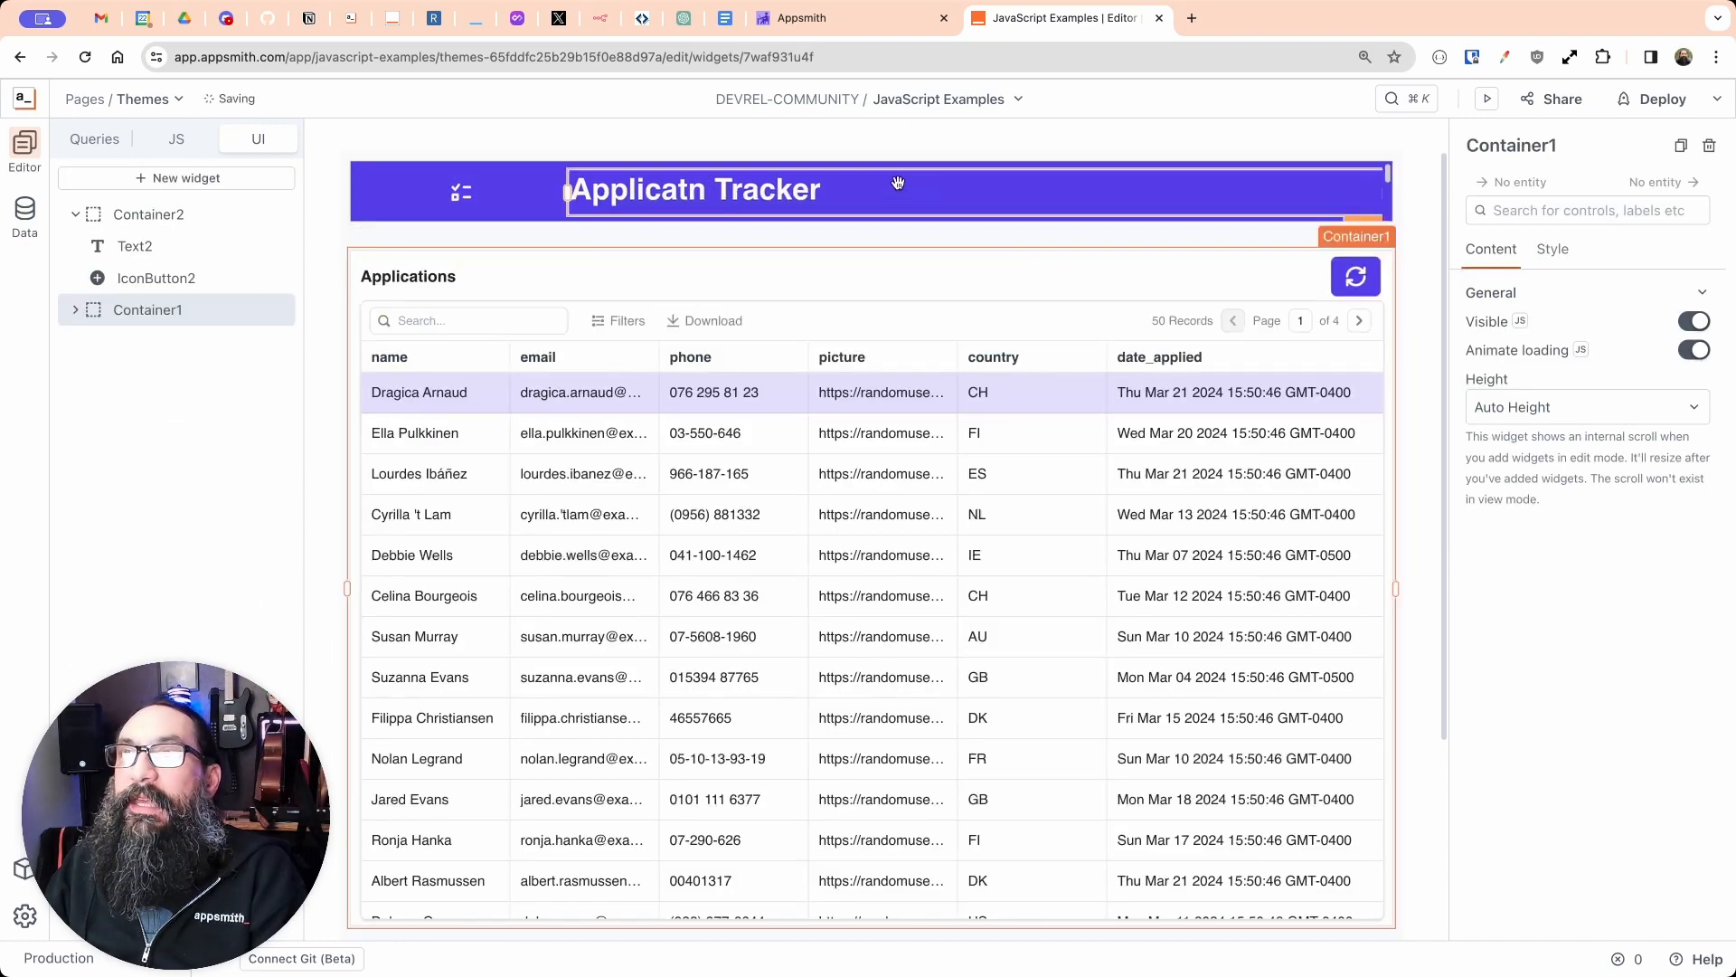
Step: Extend the title text's left edge so that it sits closer to the form icon
drag(573, 191, 507, 197)
click(912, 243)
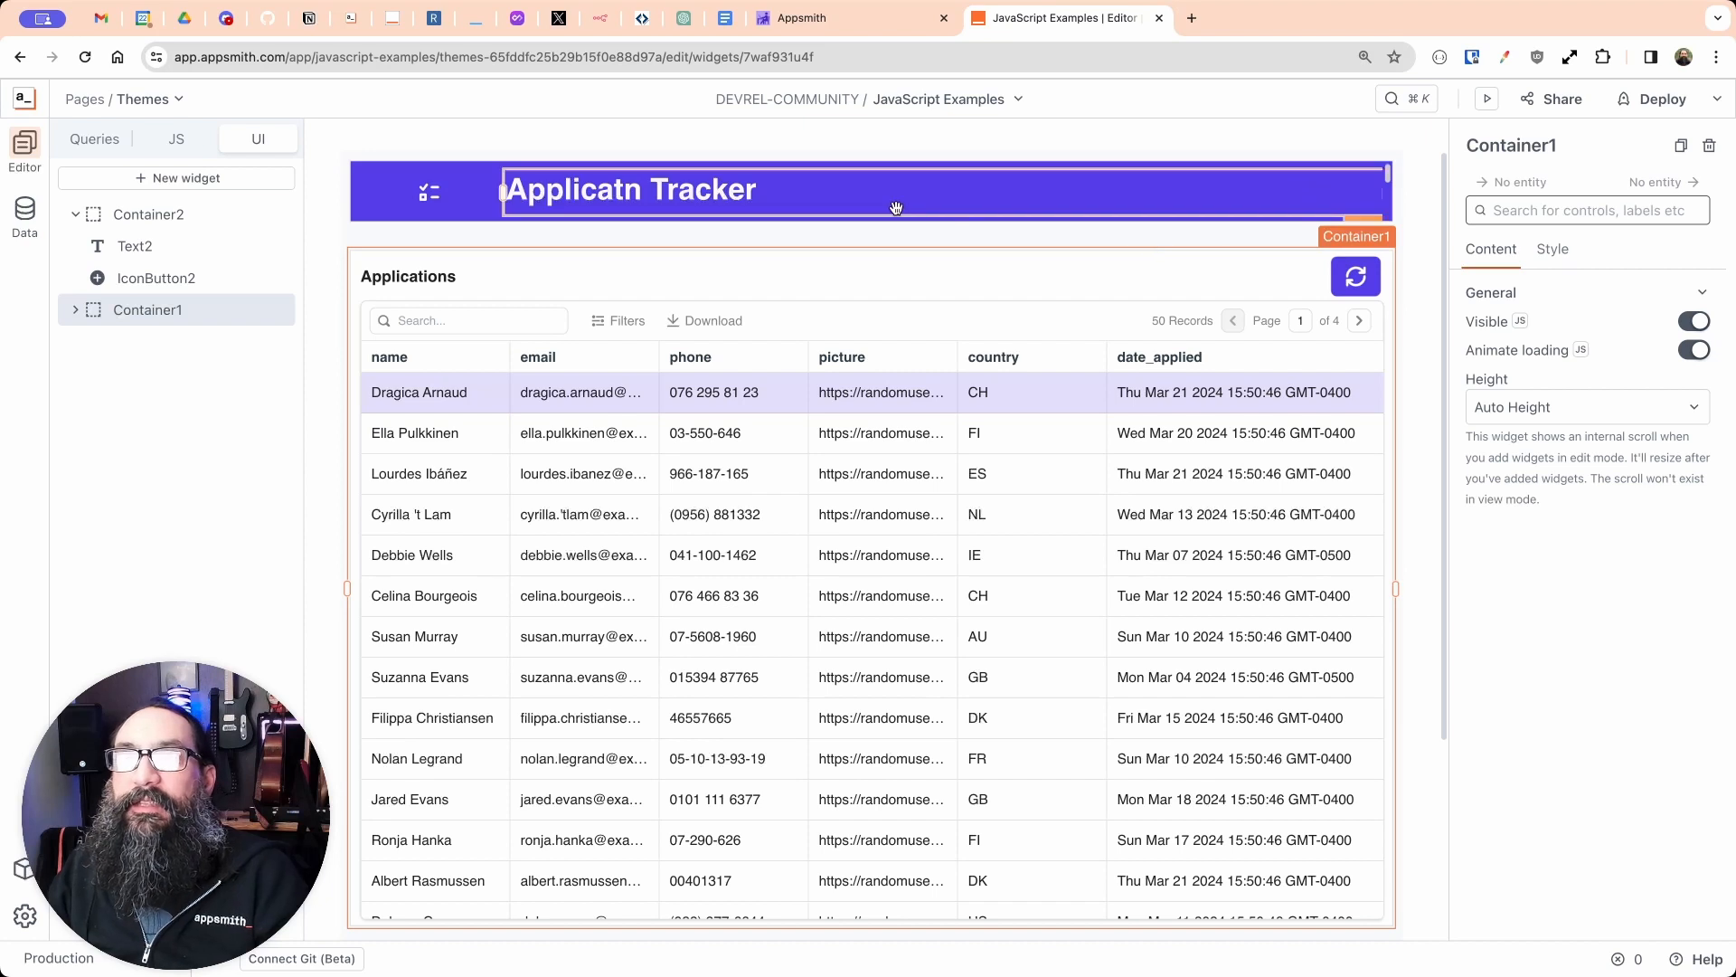
click(559, 192)
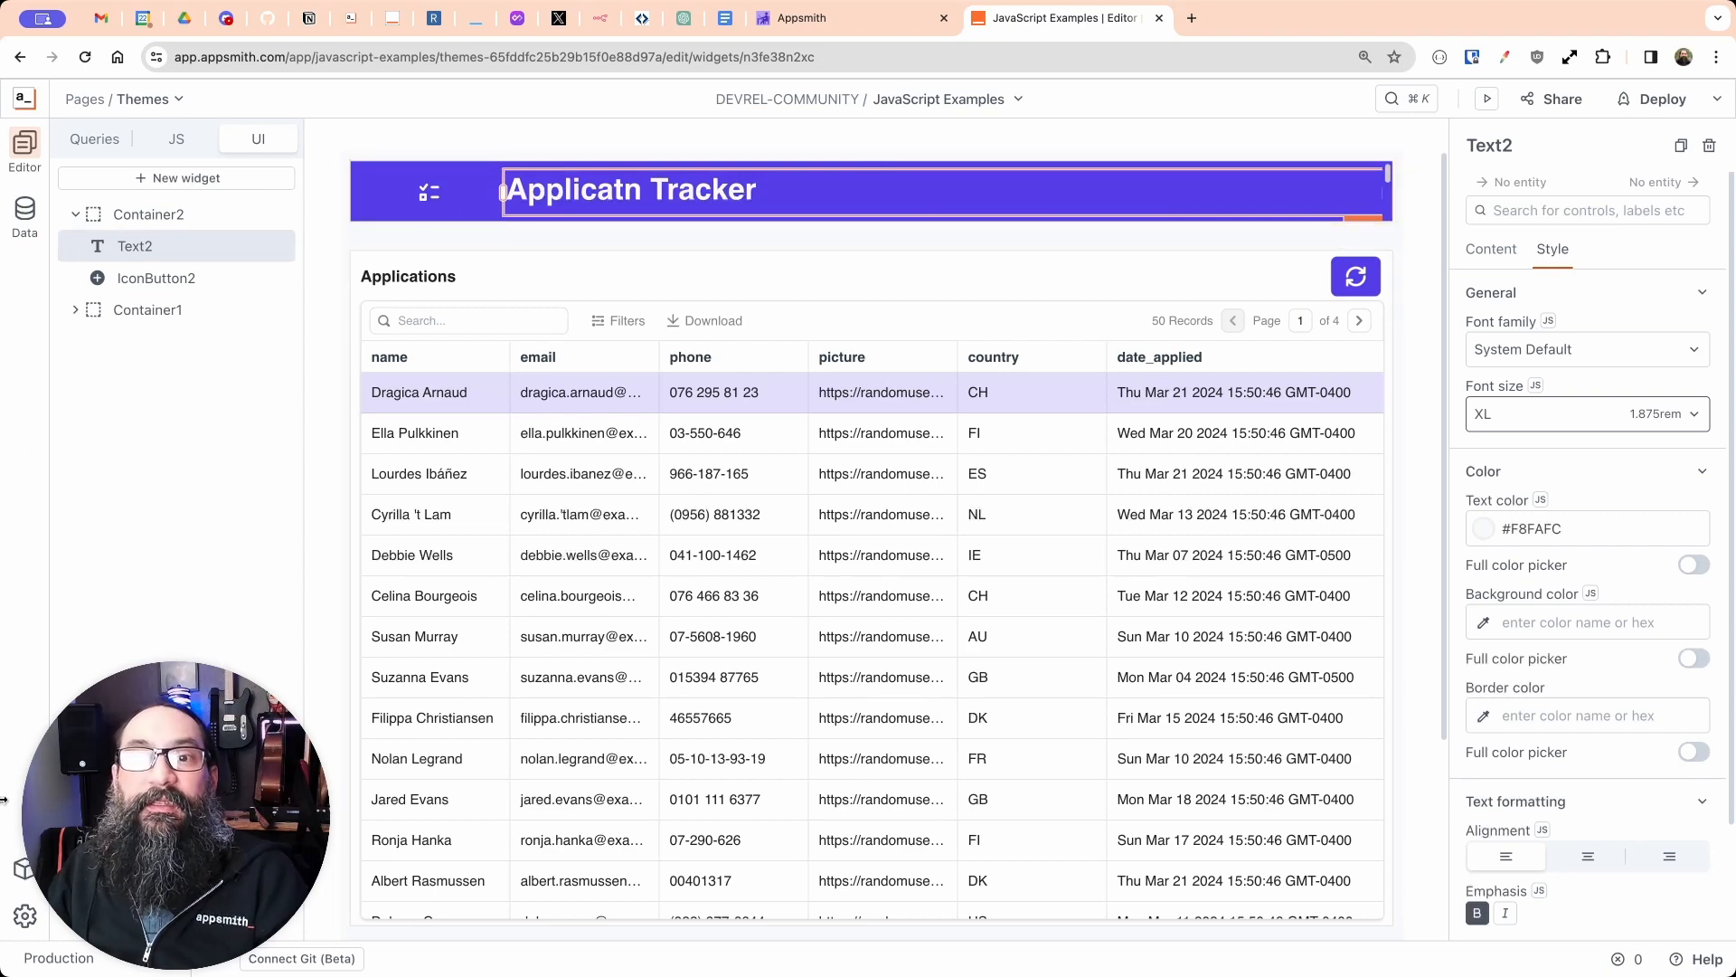
Step: Try the featured Classic theme on the app, and apply the Sunrise theme in its place
click(24, 915)
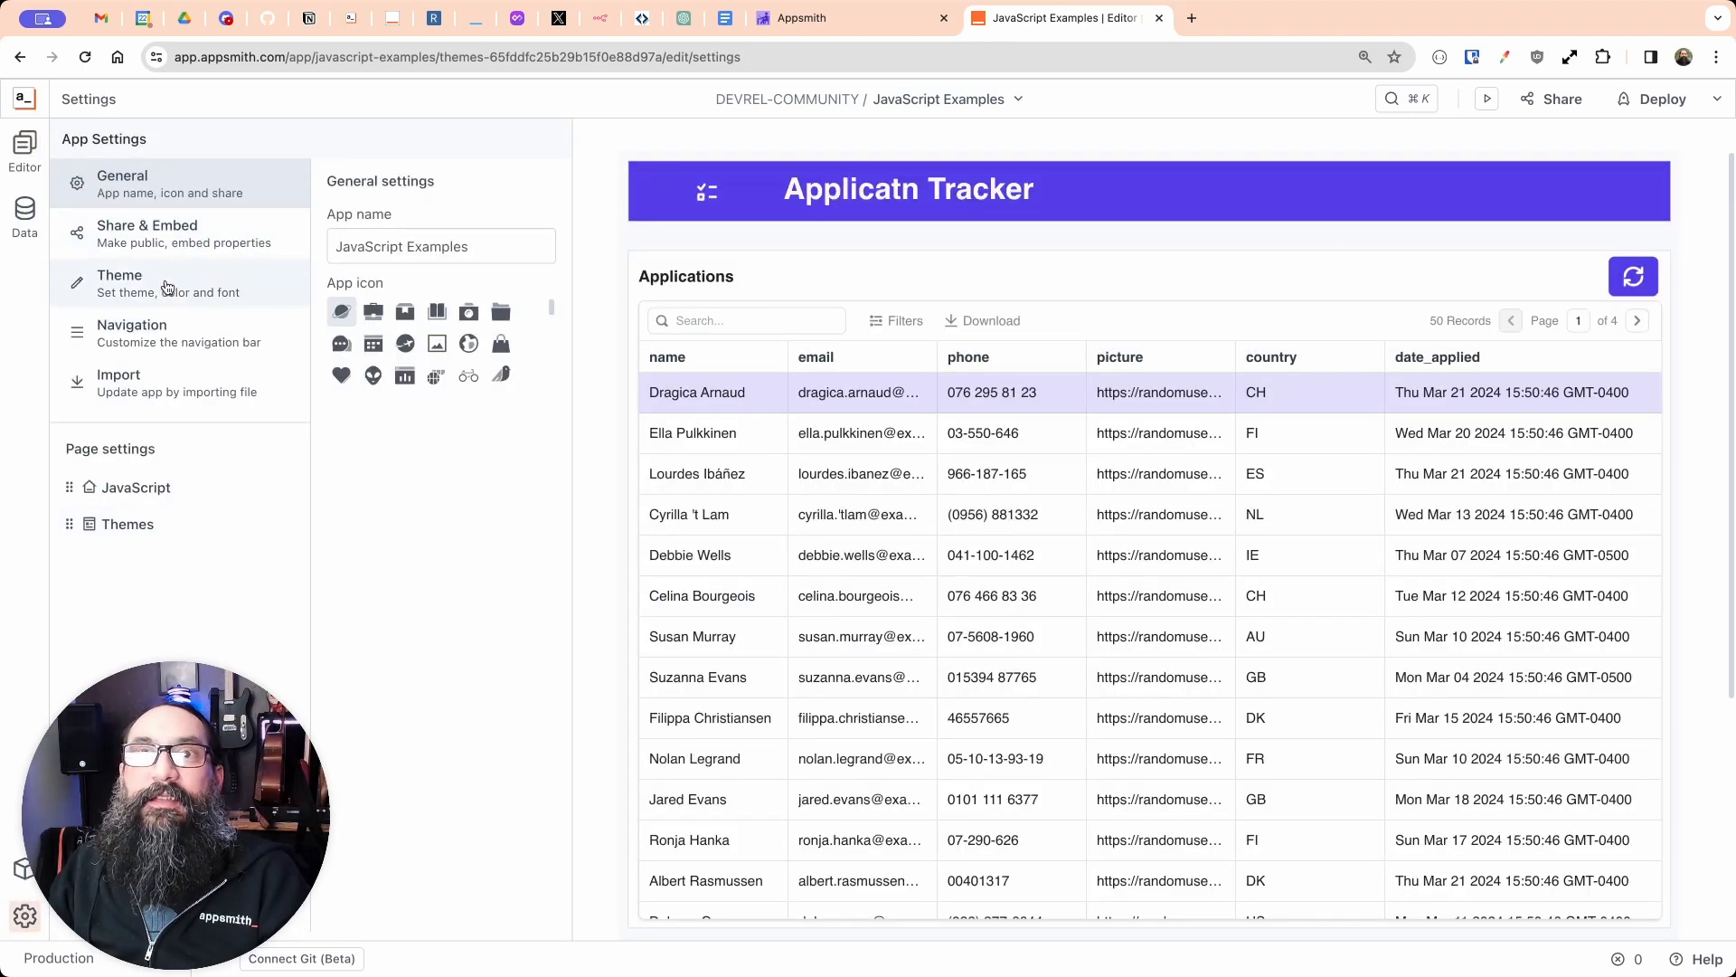
click(155, 292)
click(443, 291)
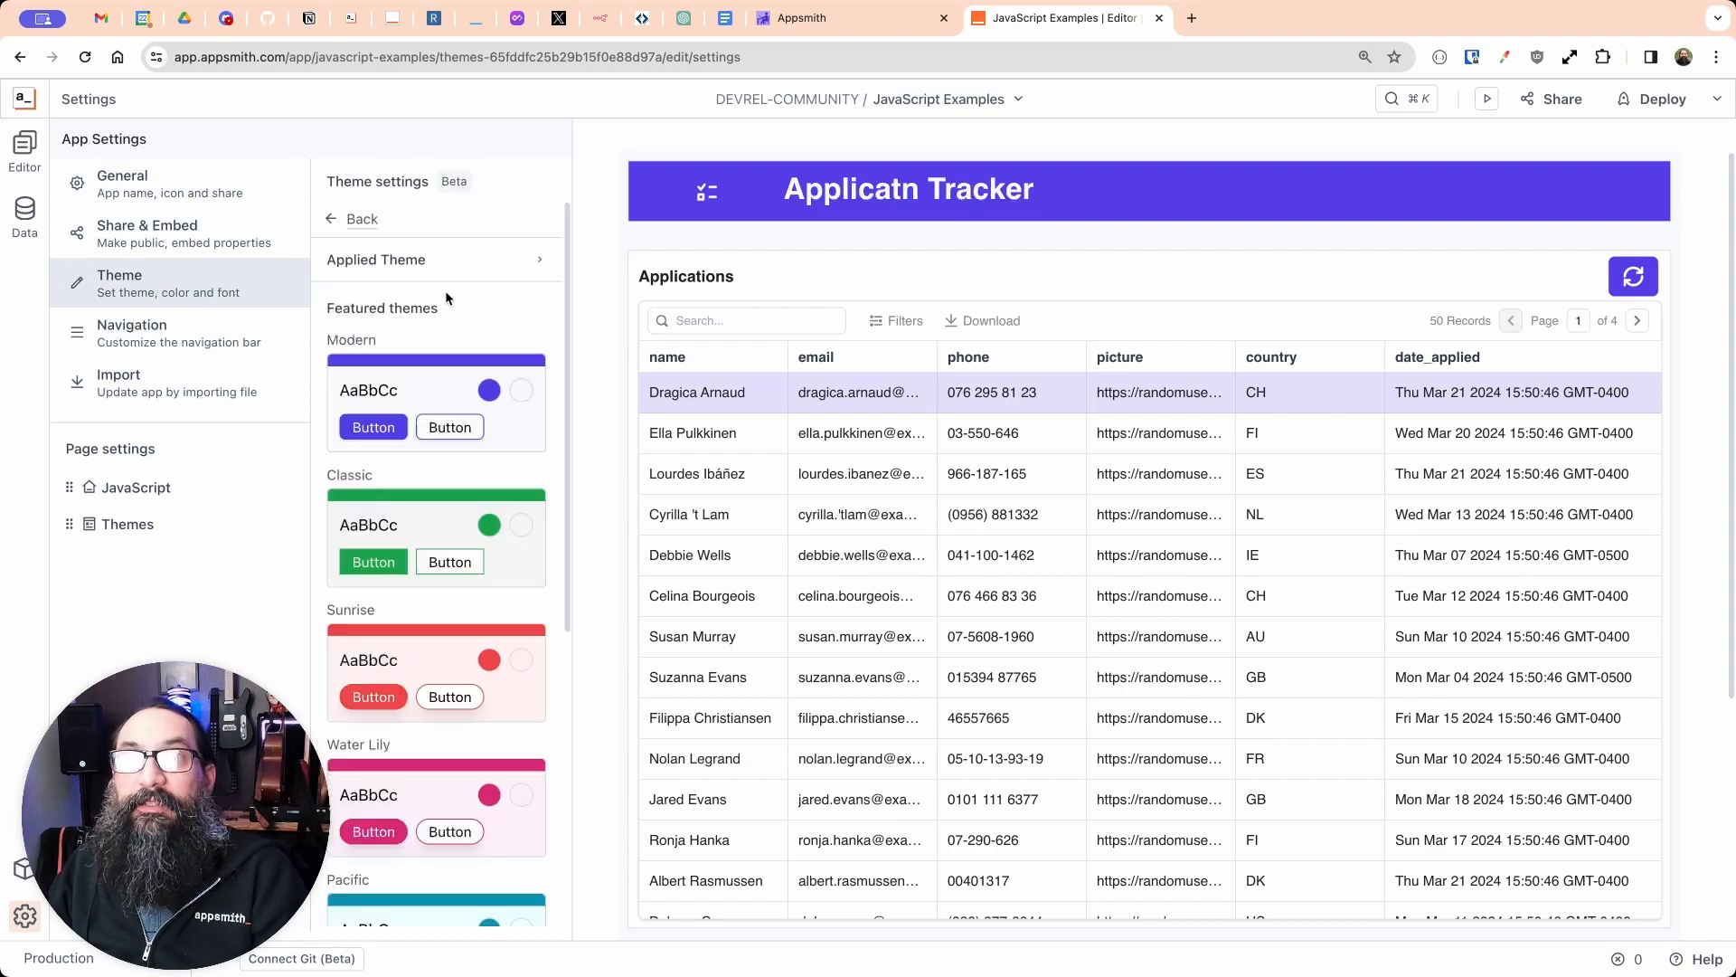
click(411, 580)
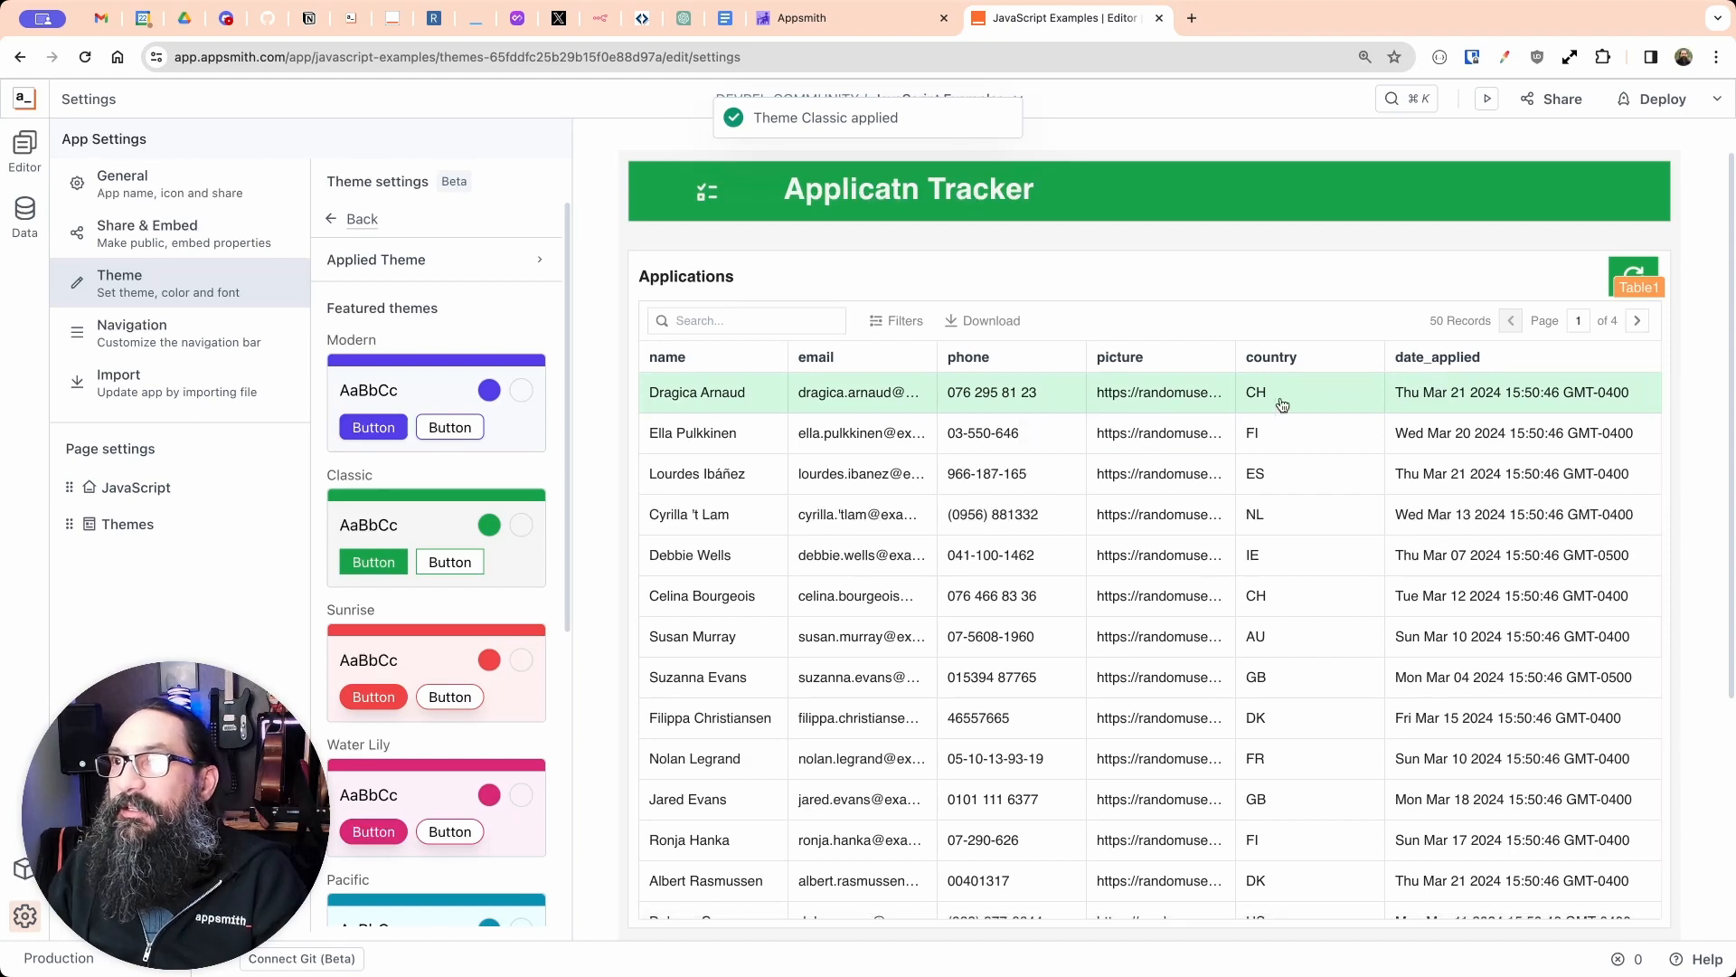
click(414, 714)
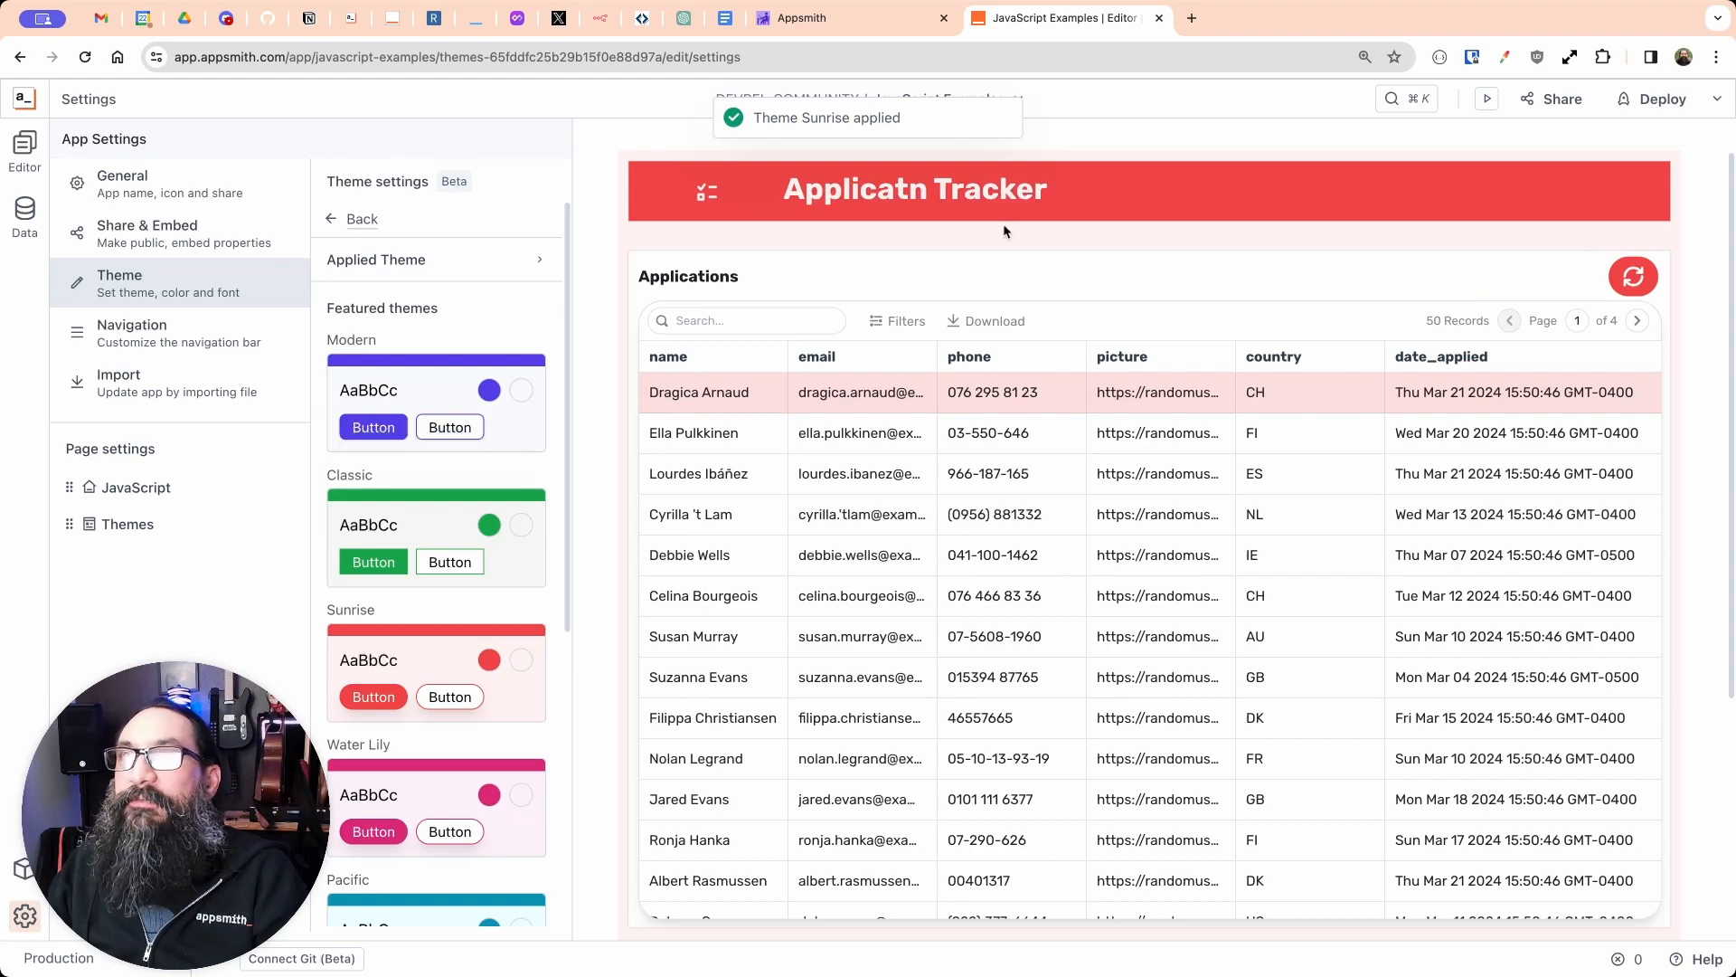
Step: Correct the header title's text to "Application Tracker"
click(664, 205)
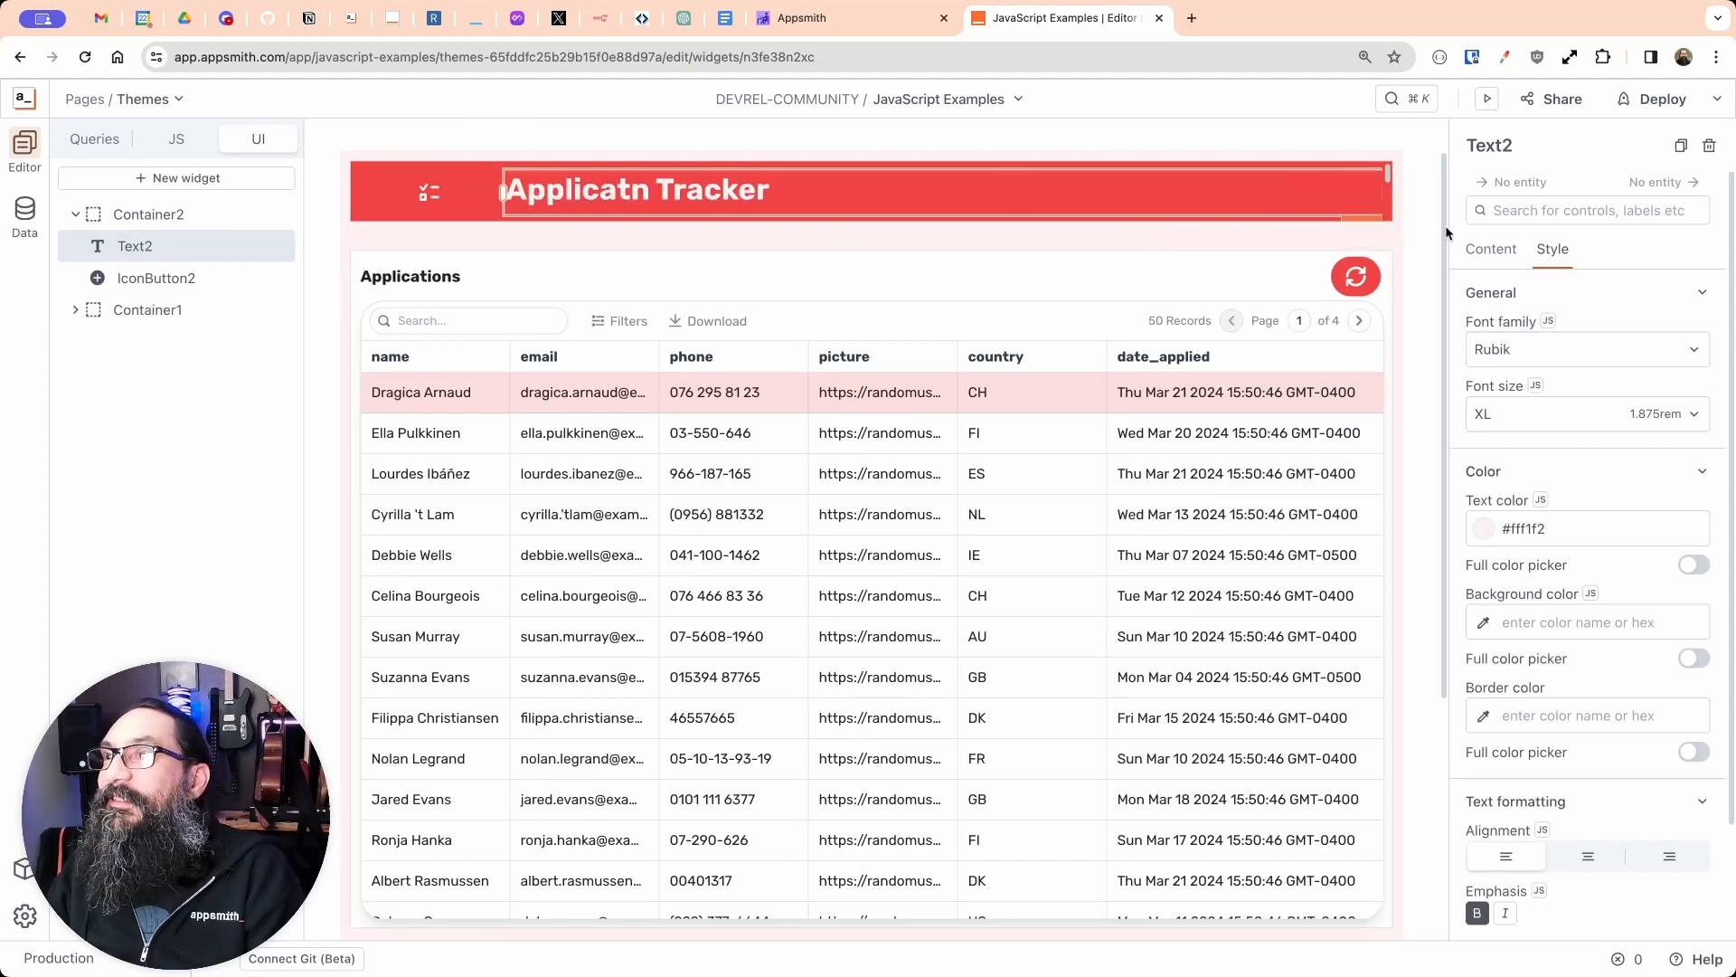
click(1491, 249)
double_click(1531, 349)
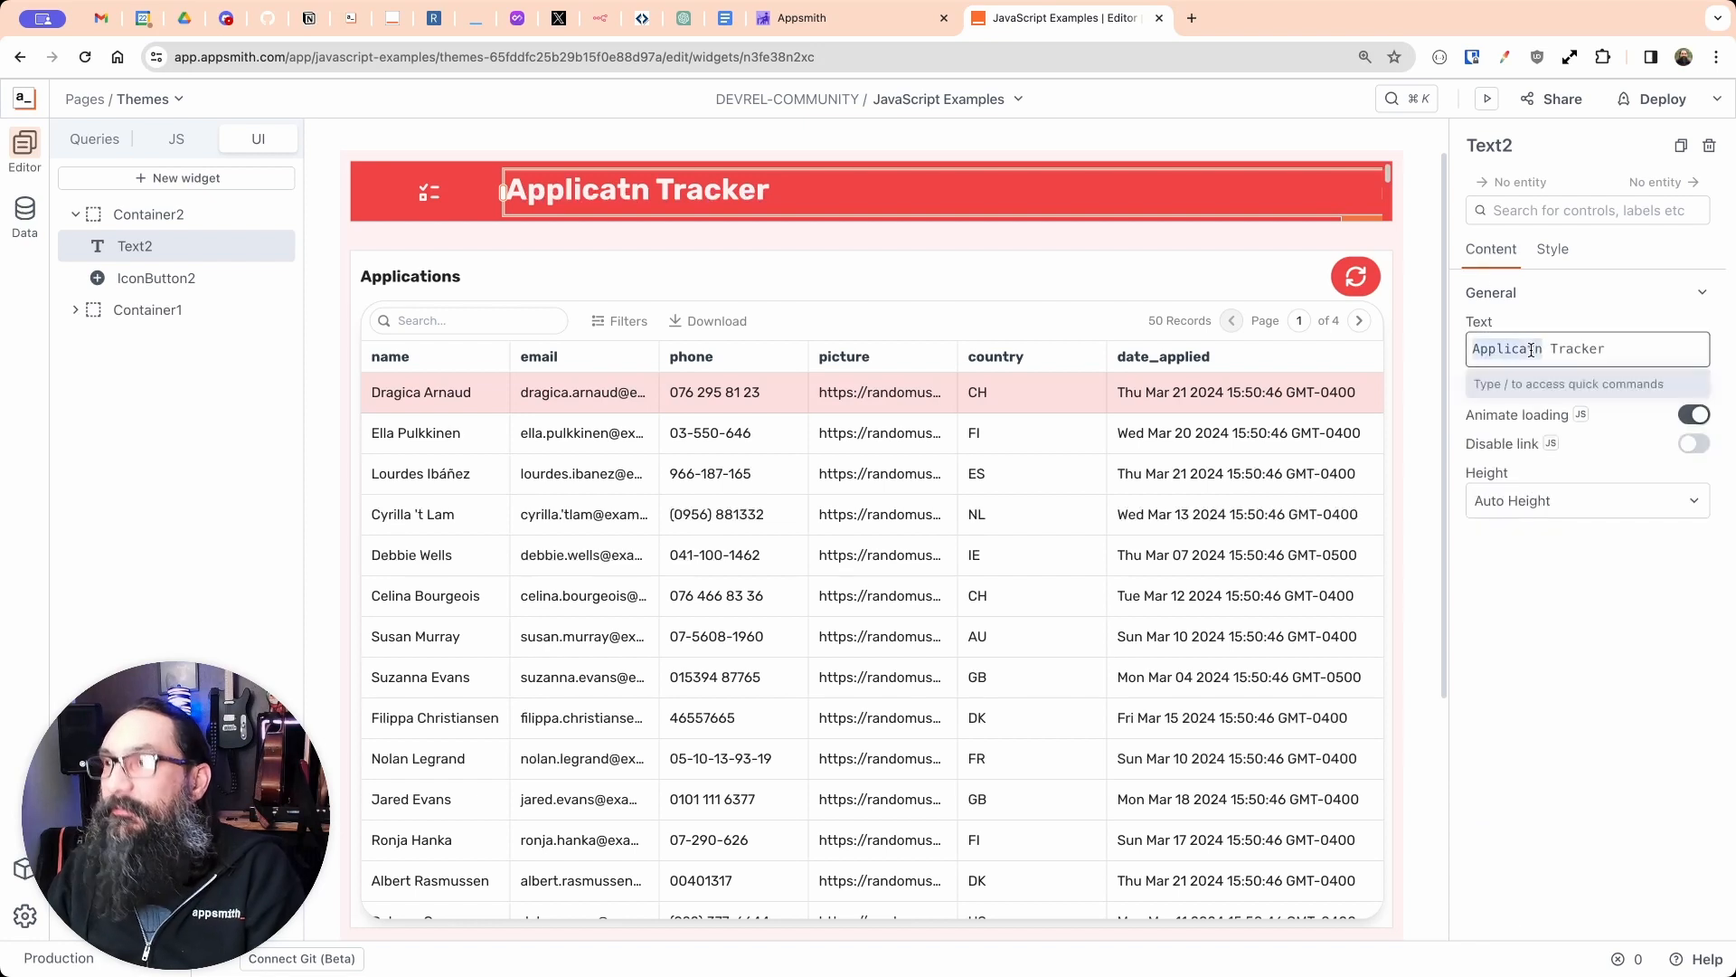
text(Application)
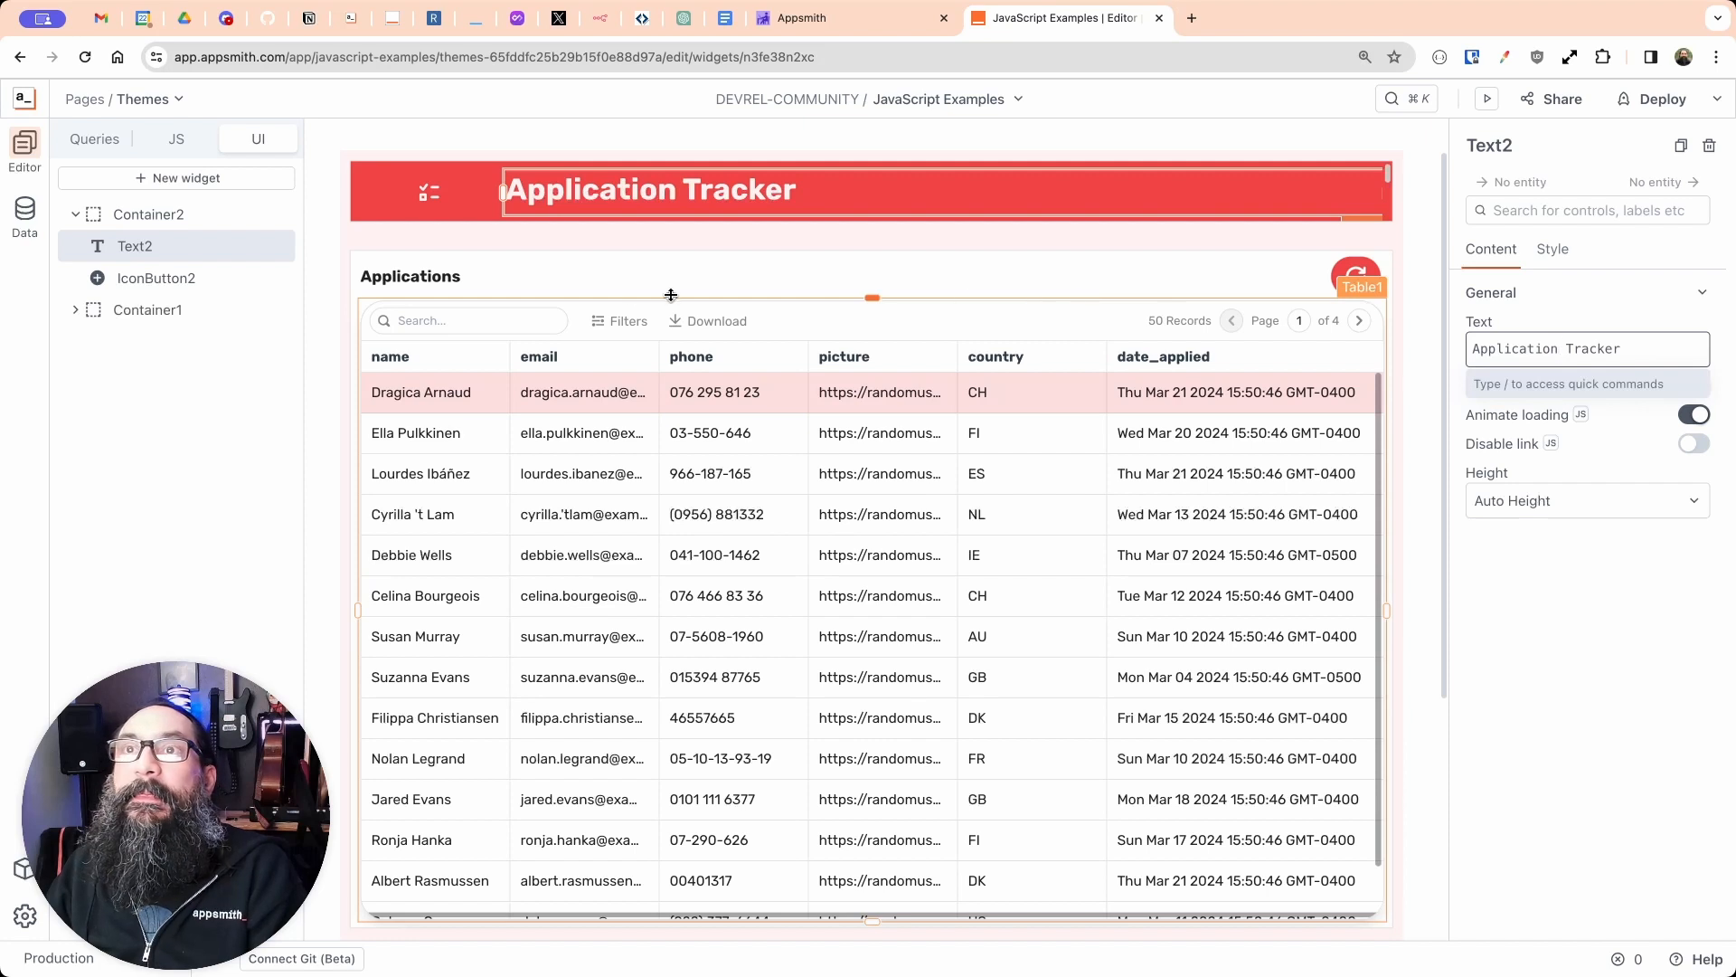
click(664, 259)
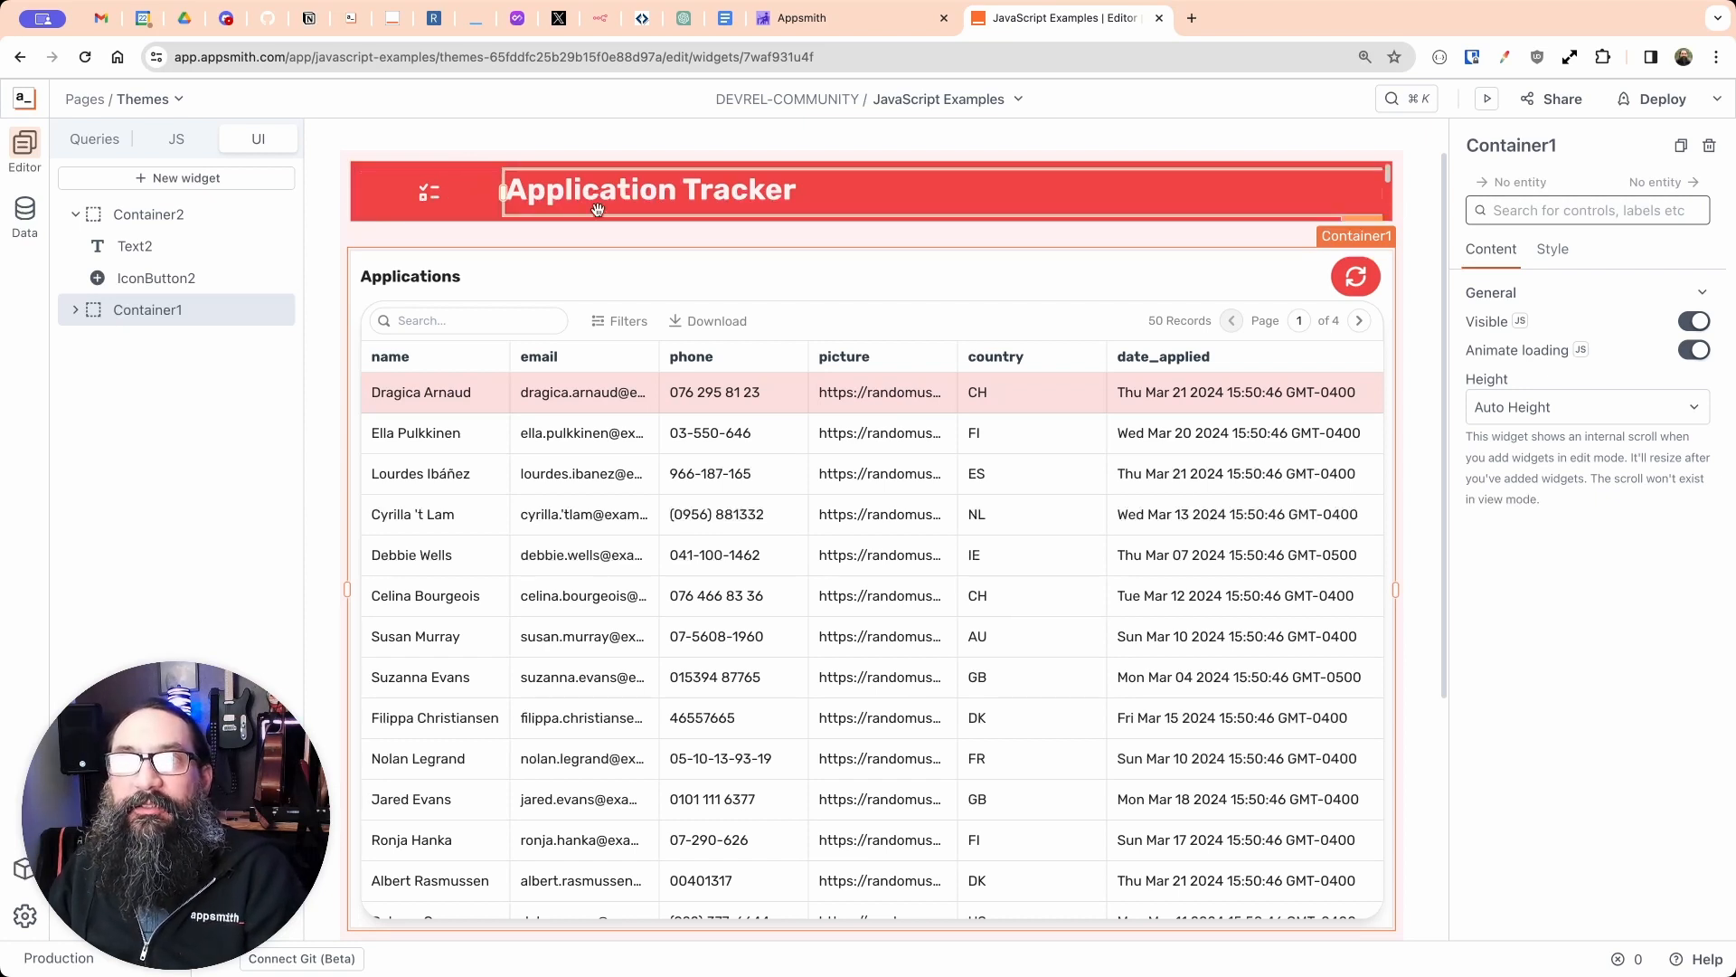
click(724, 20)
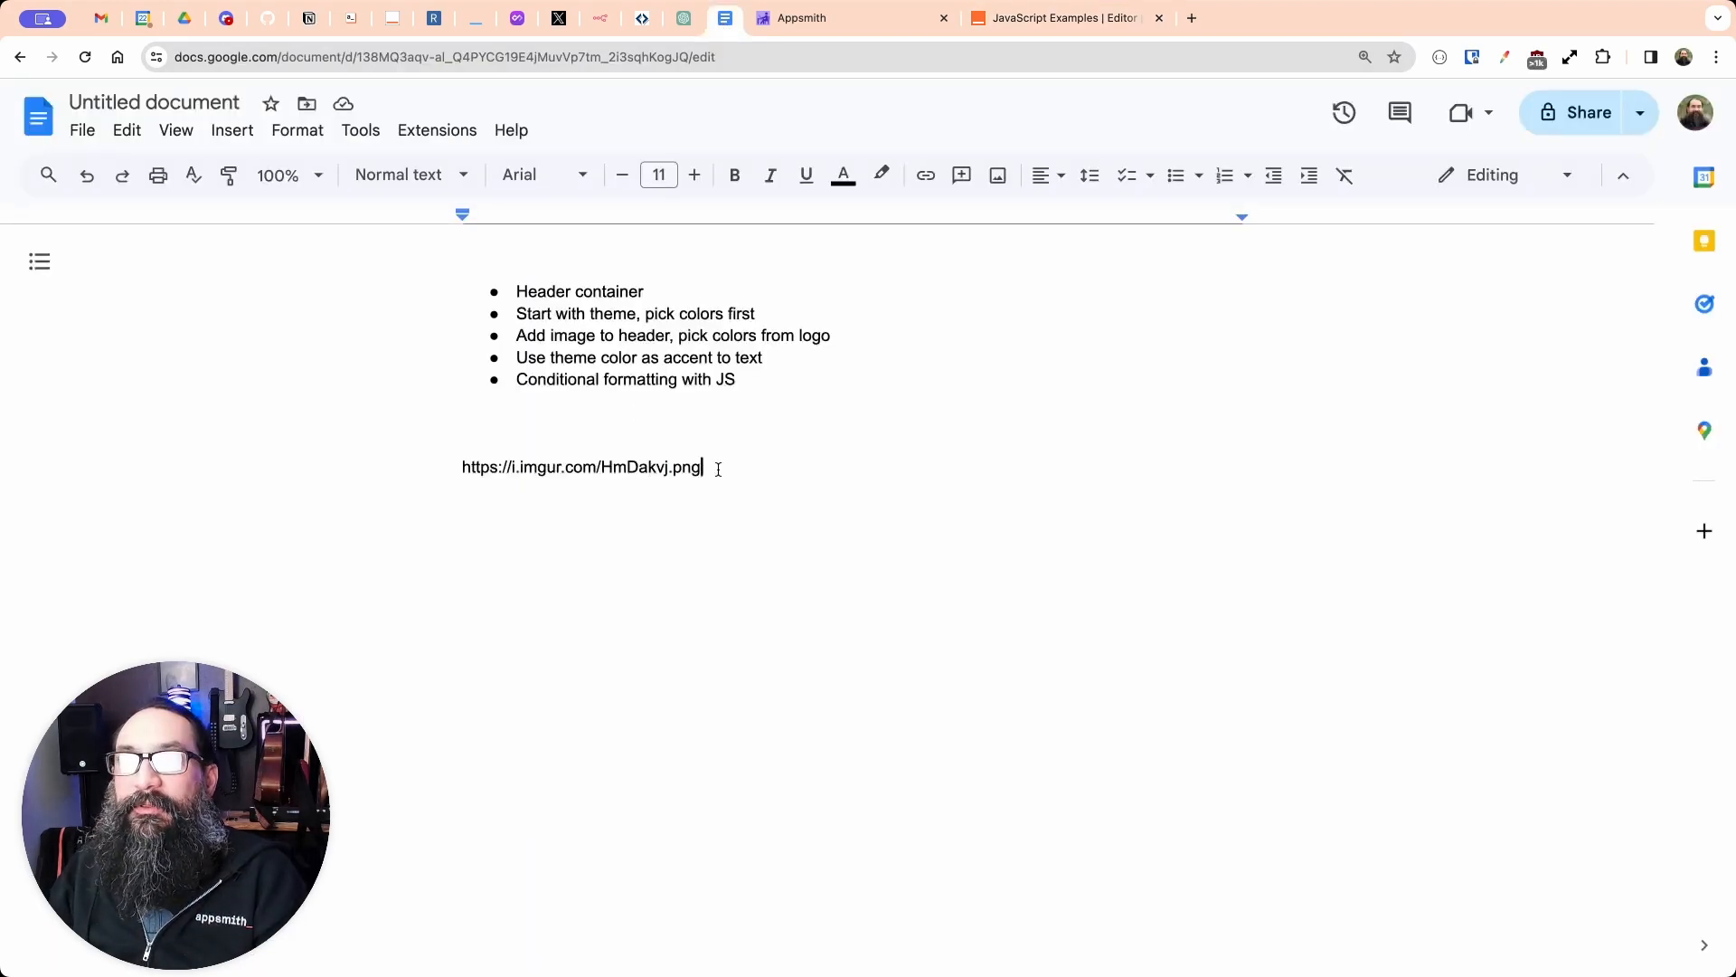
drag(718, 468, 466, 475)
key(super+c)
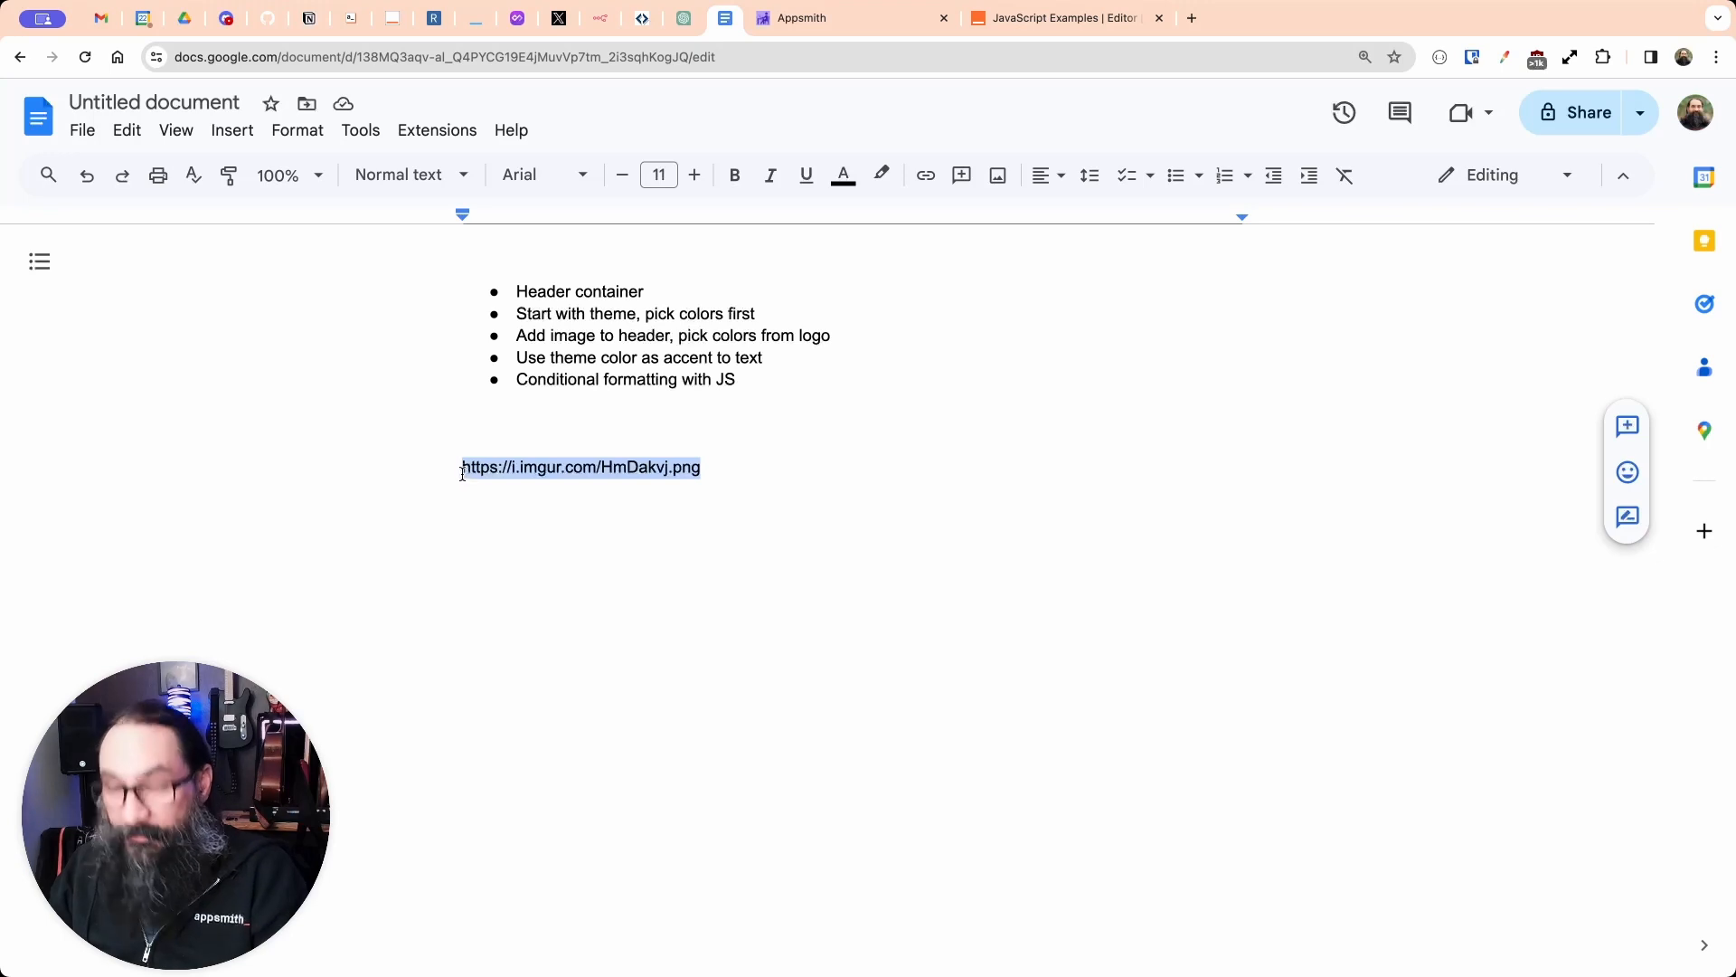
Step: Return to the Appsmith editor and delete the form icon button from the header container
click(1063, 18)
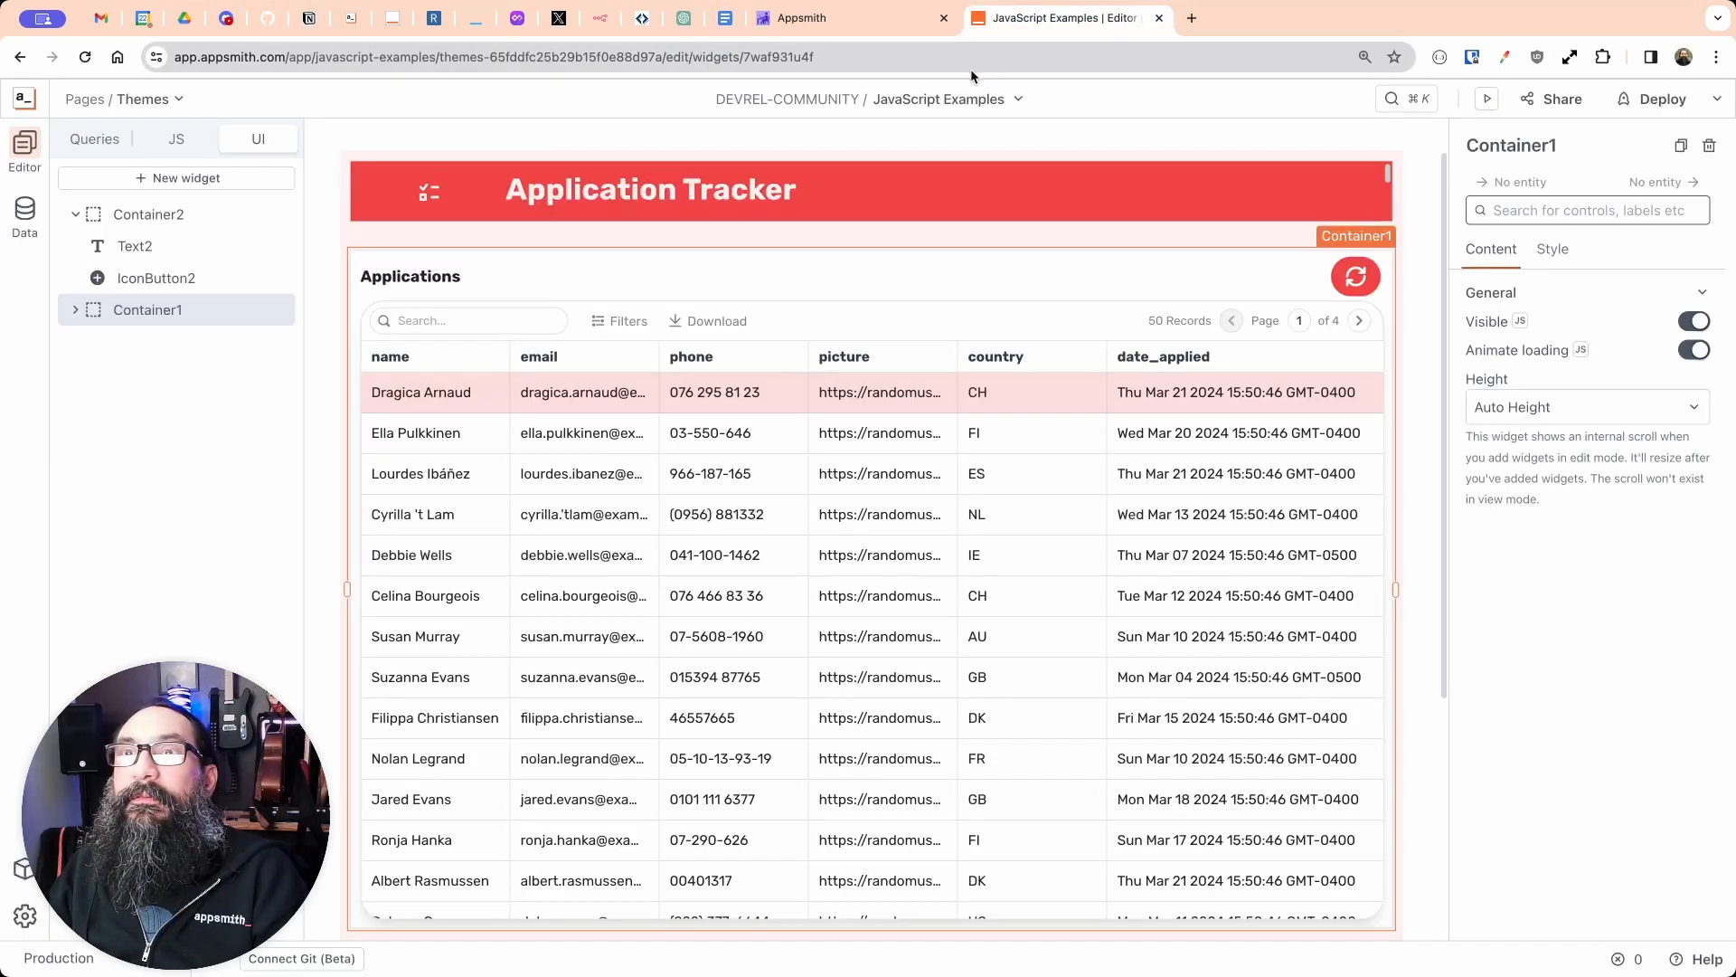
click(453, 199)
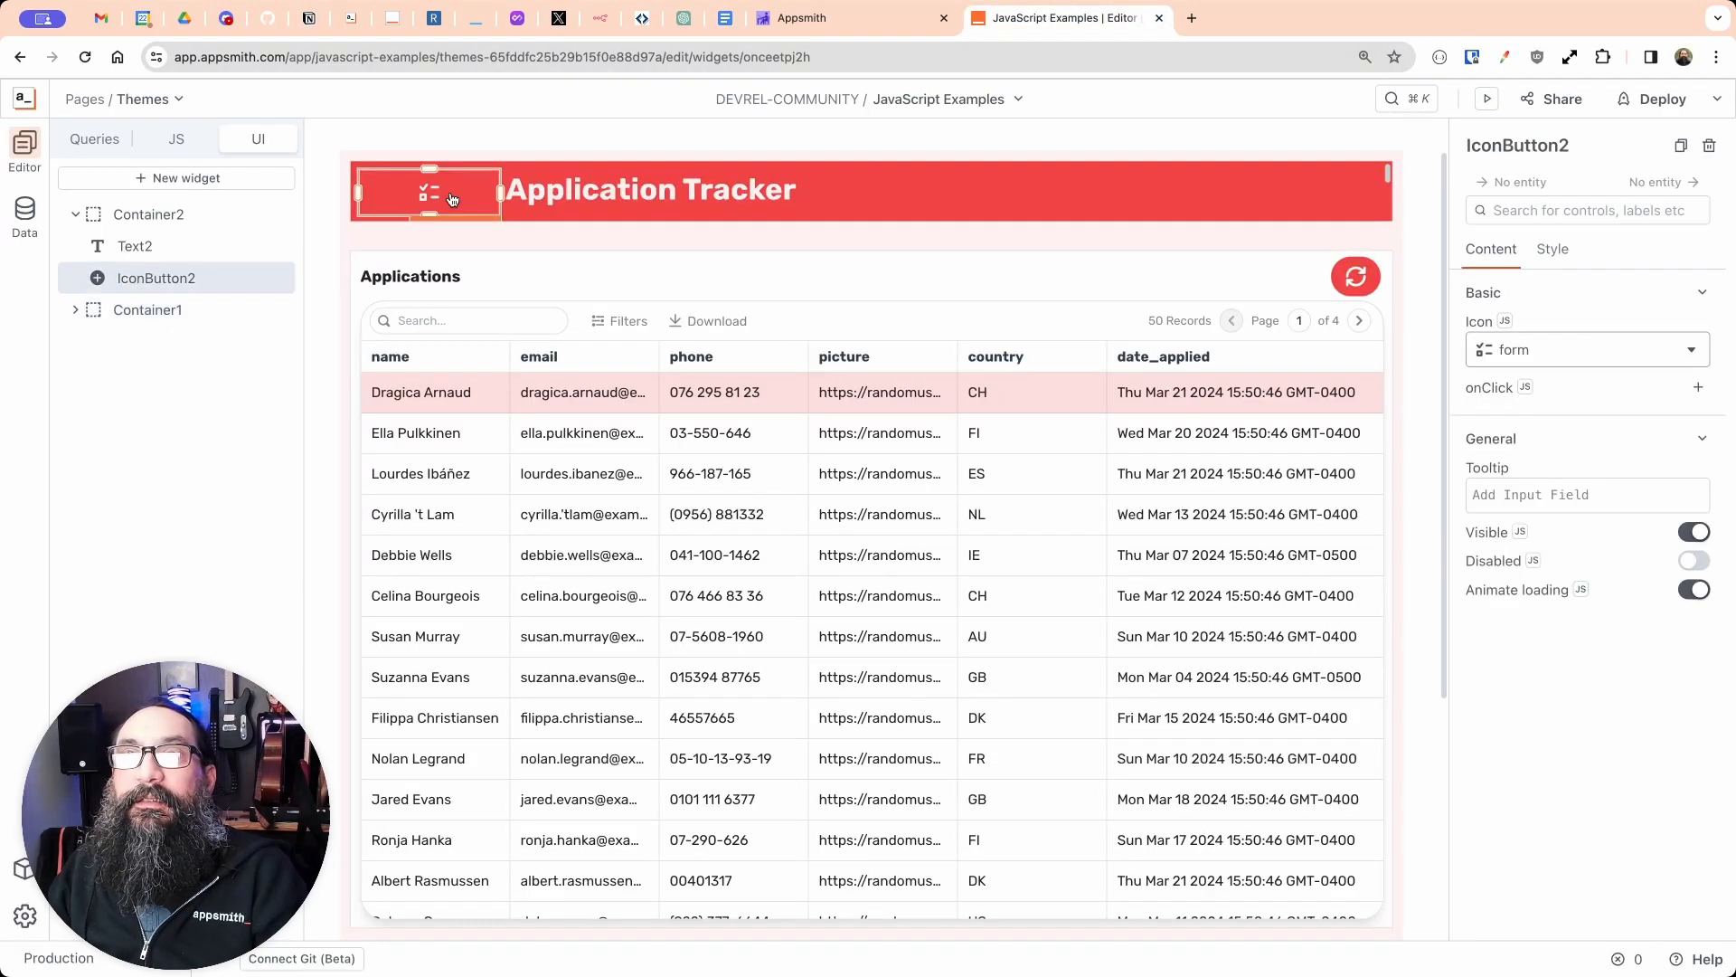
click(1708, 147)
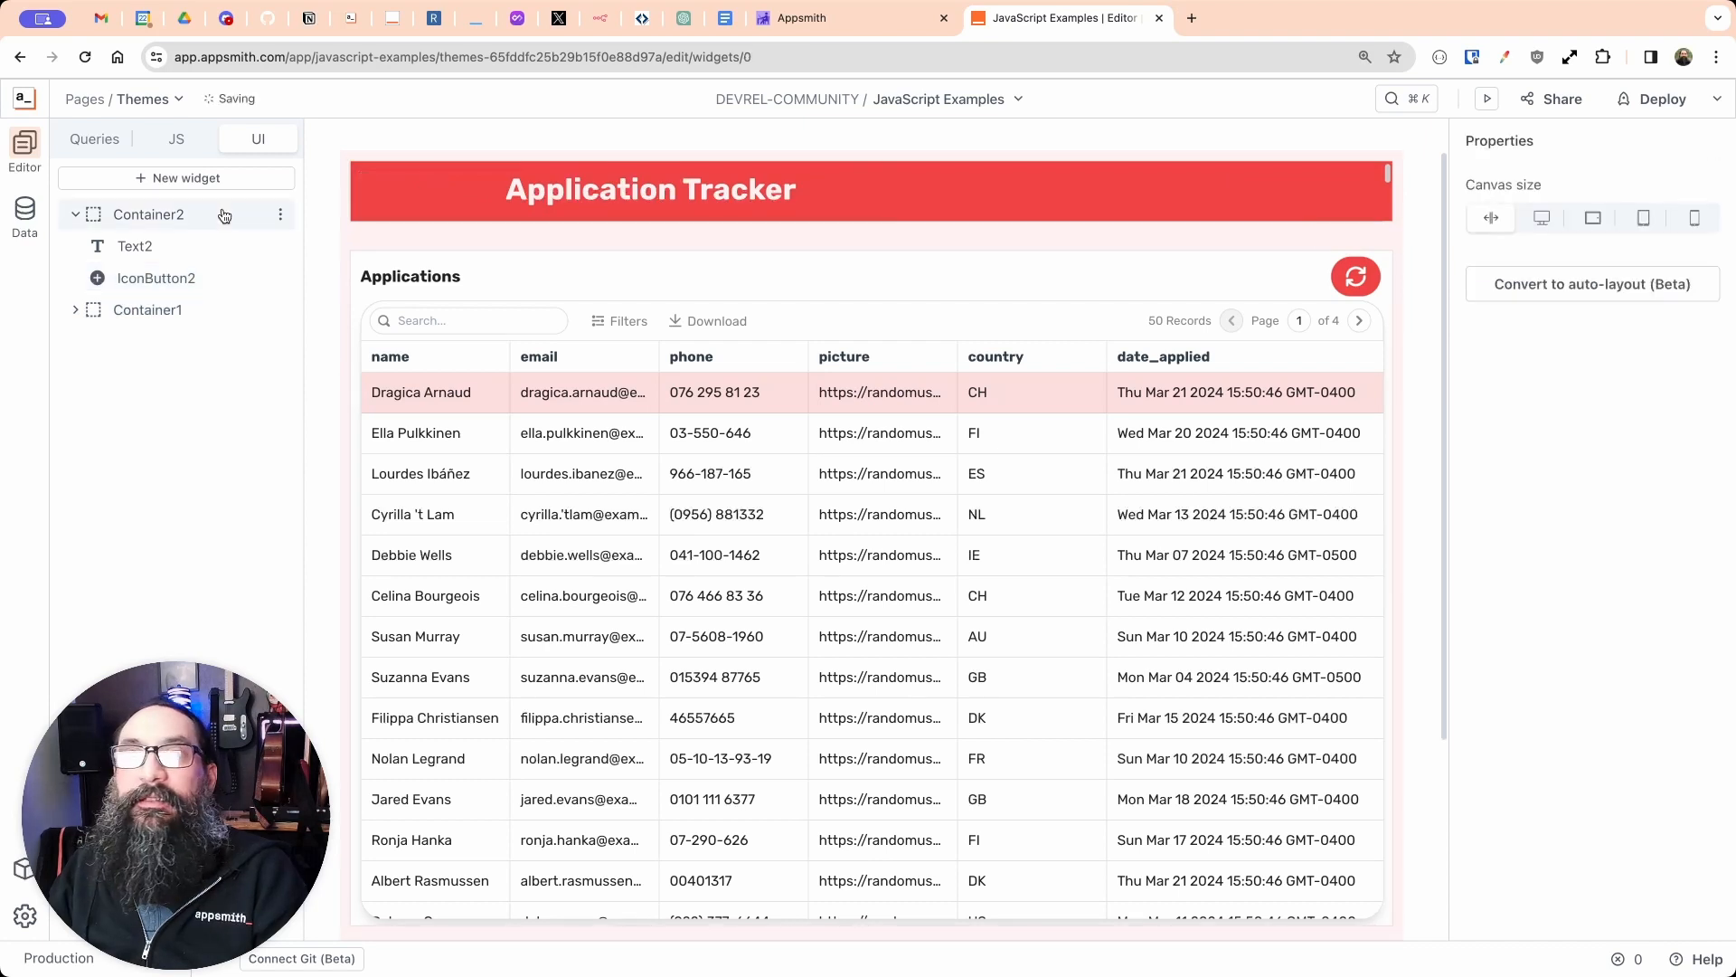
click(149, 177)
click(162, 218)
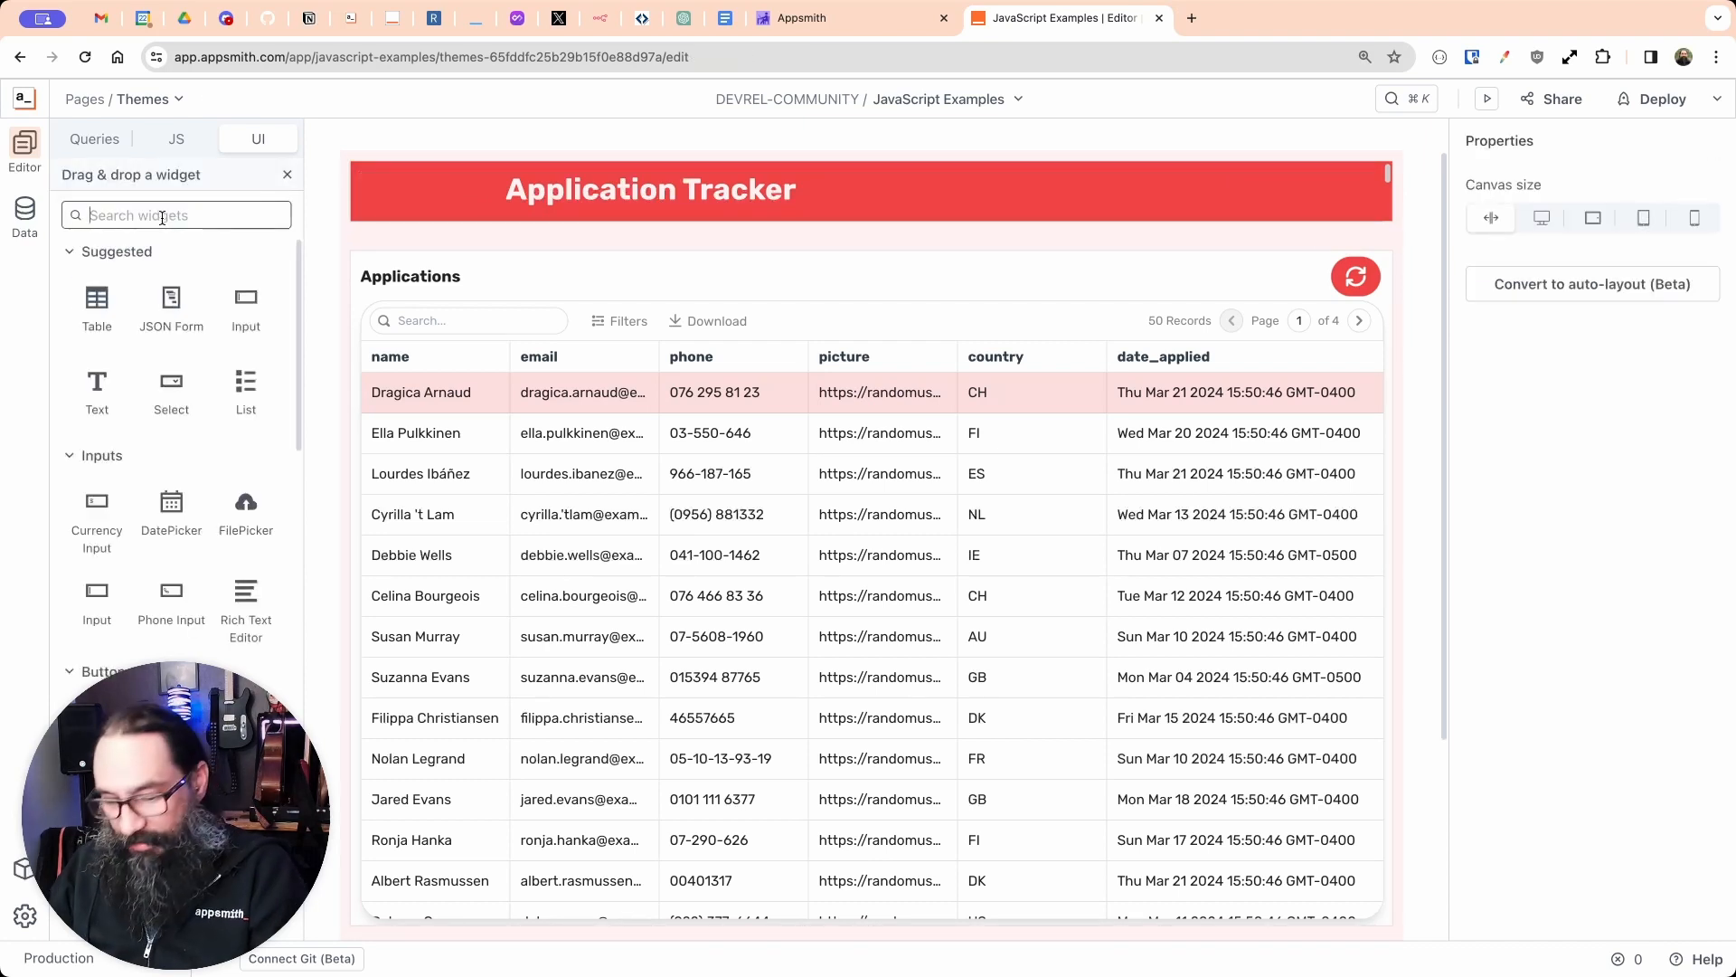
text(im)
drag(103, 294, 425, 192)
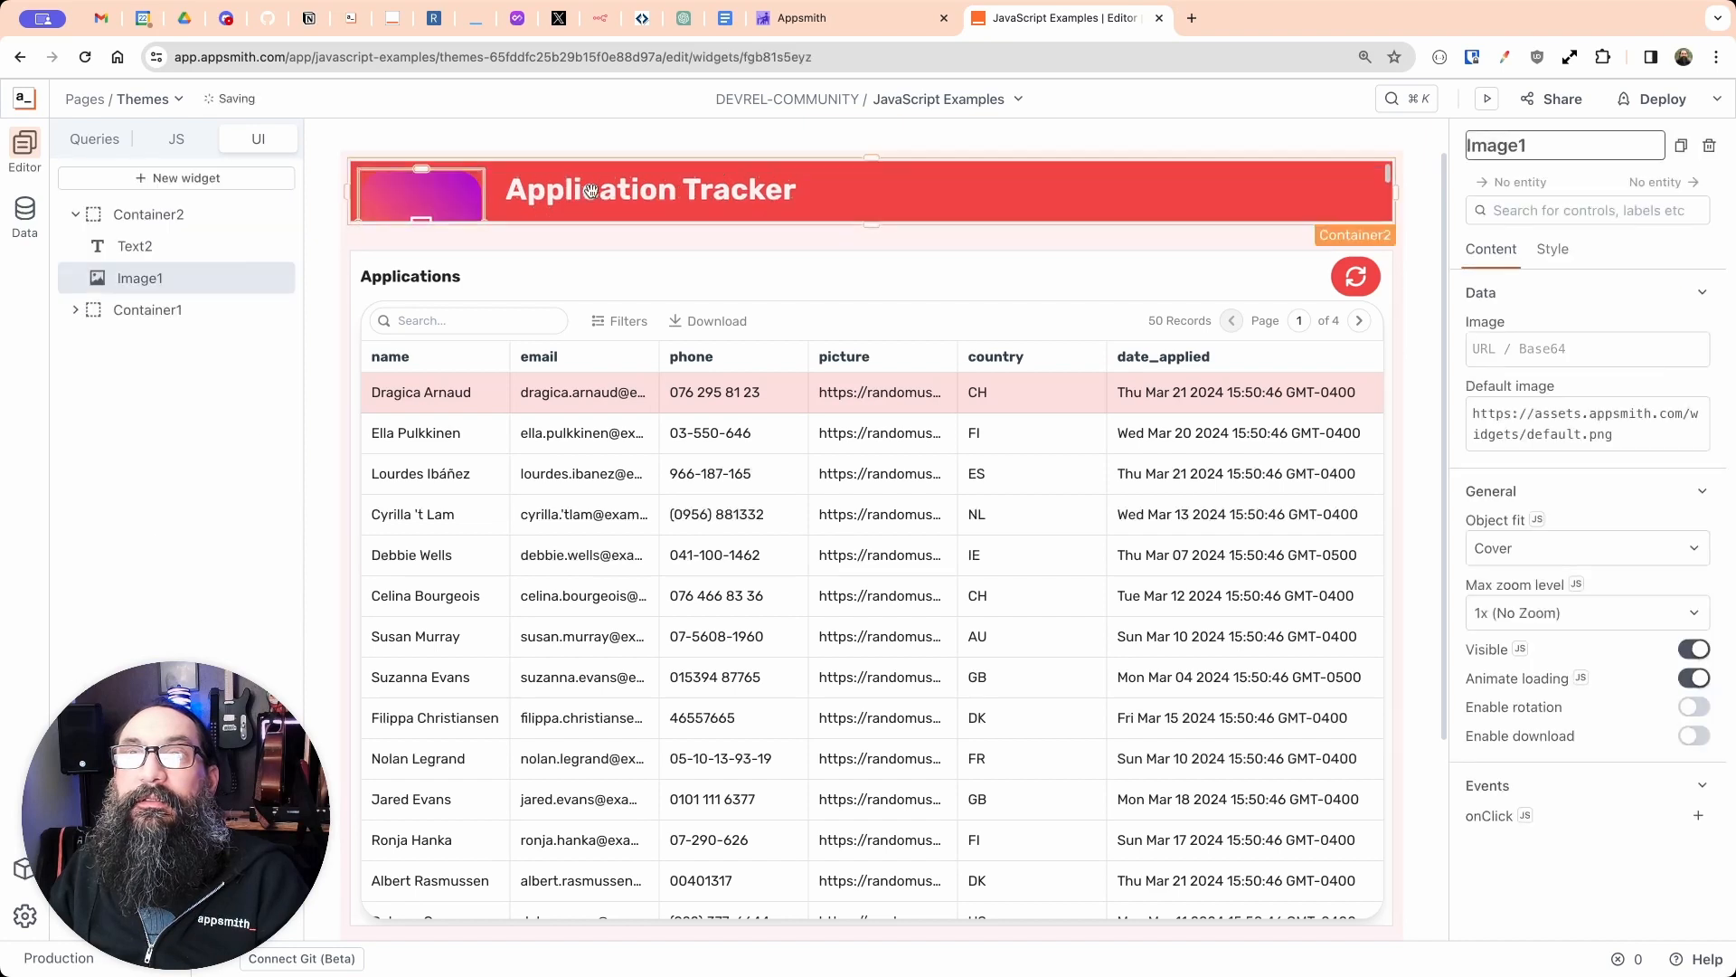
click(1525, 357)
key(super+v)
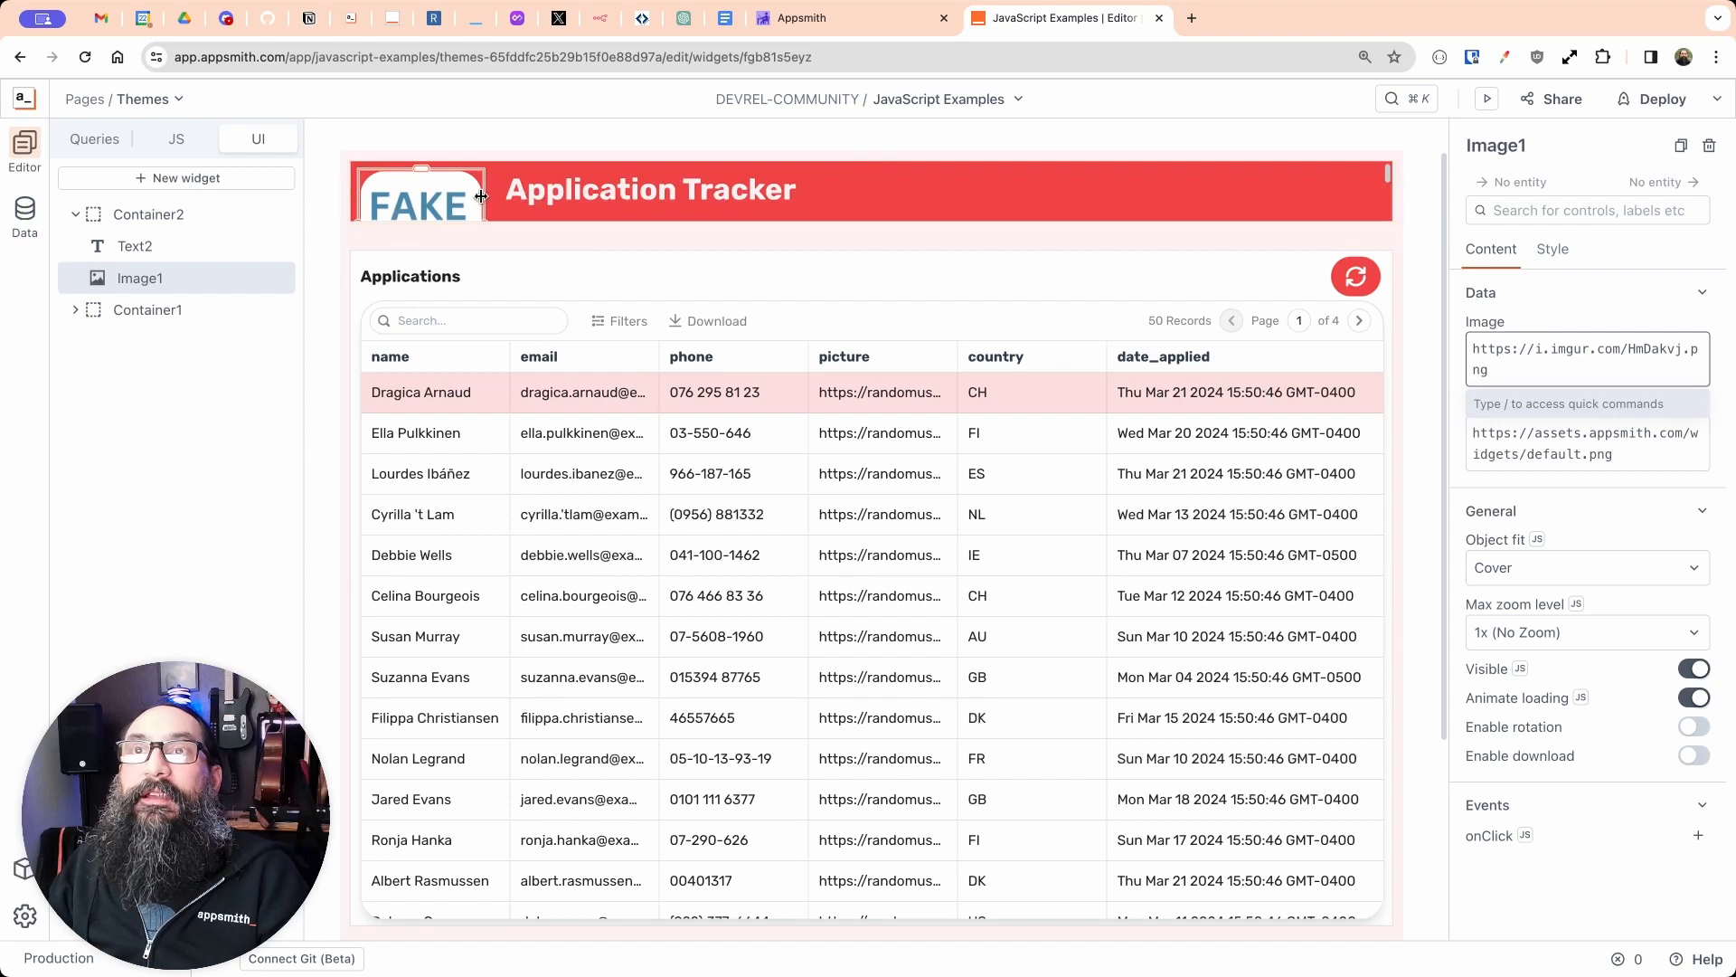
Step: Widen the header's logo image towards the middle of the header and set its object fit to Contain
drag(485, 194, 804, 206)
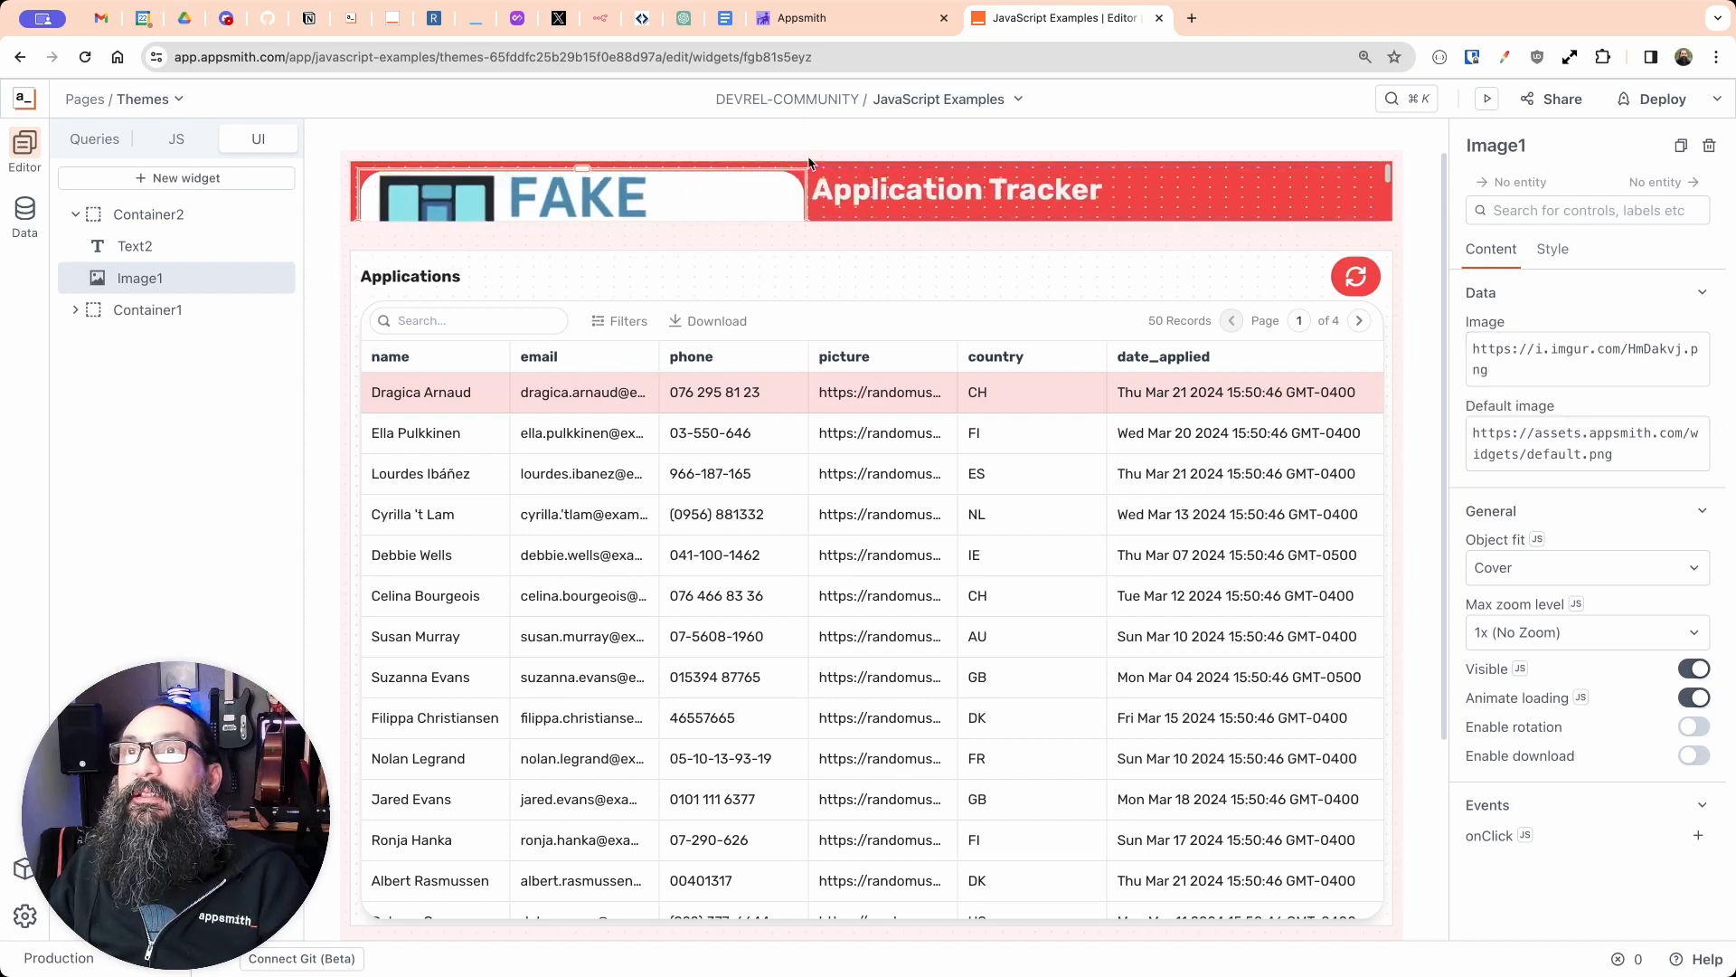
click(1504, 567)
click(1516, 612)
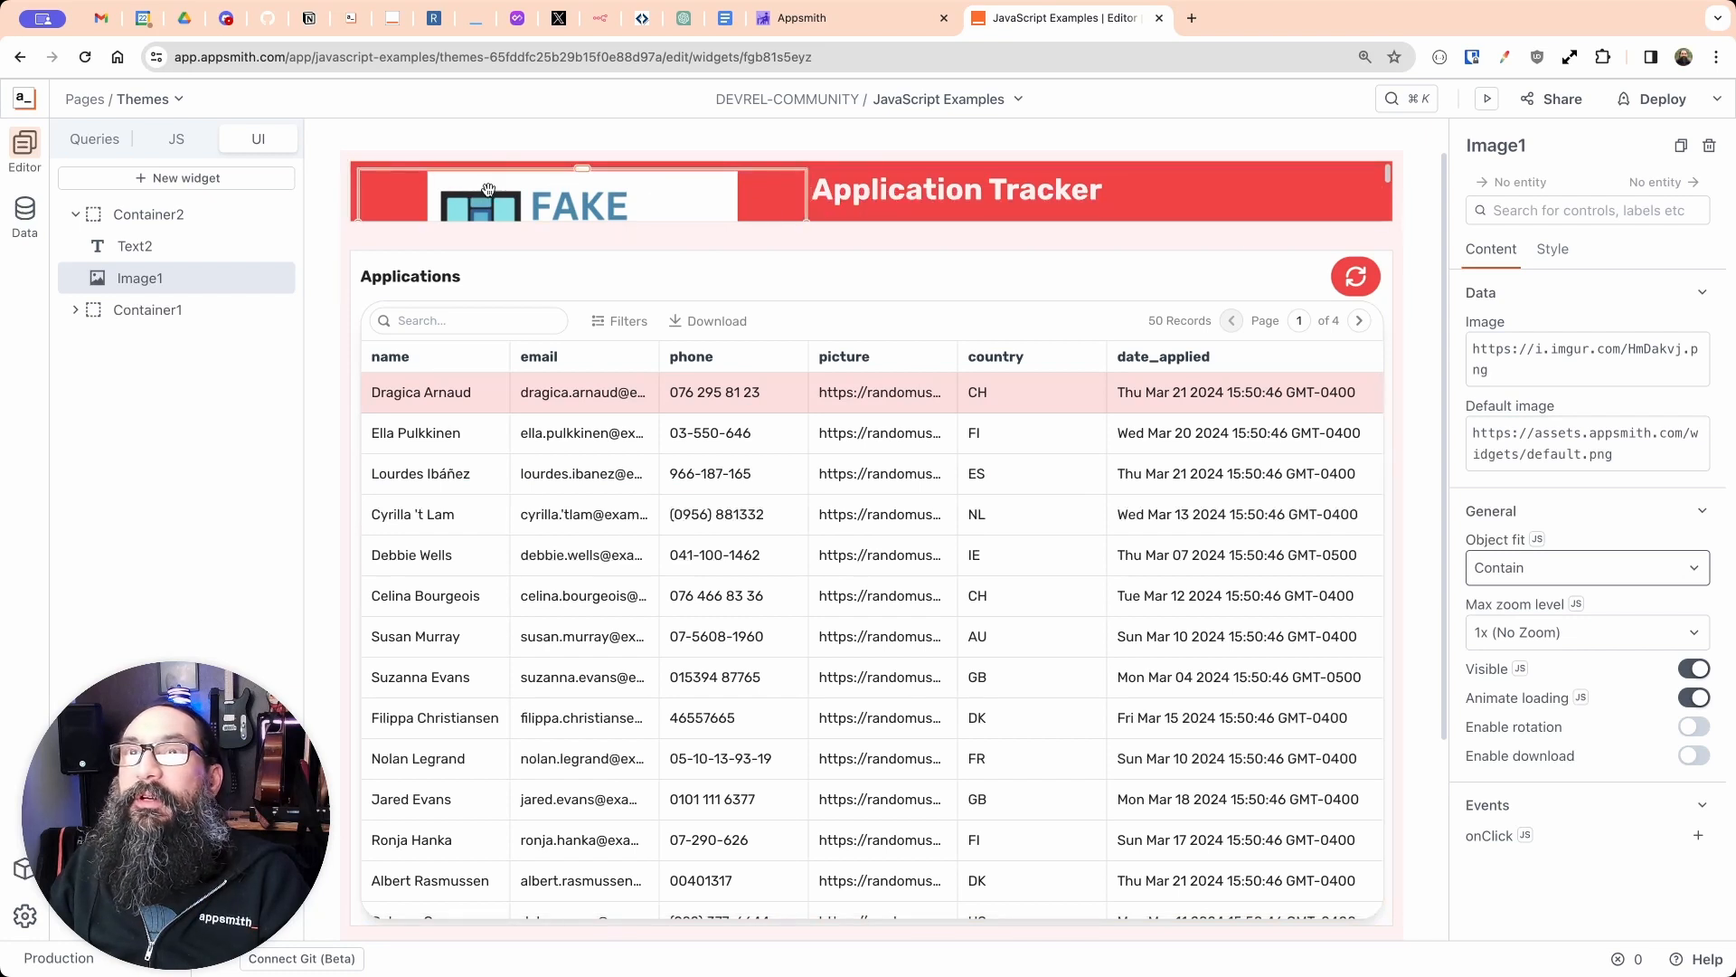
Step: Increase the header container's height to fit the whole logo, and narrow the image widget closer to the logo's width
click(353, 197)
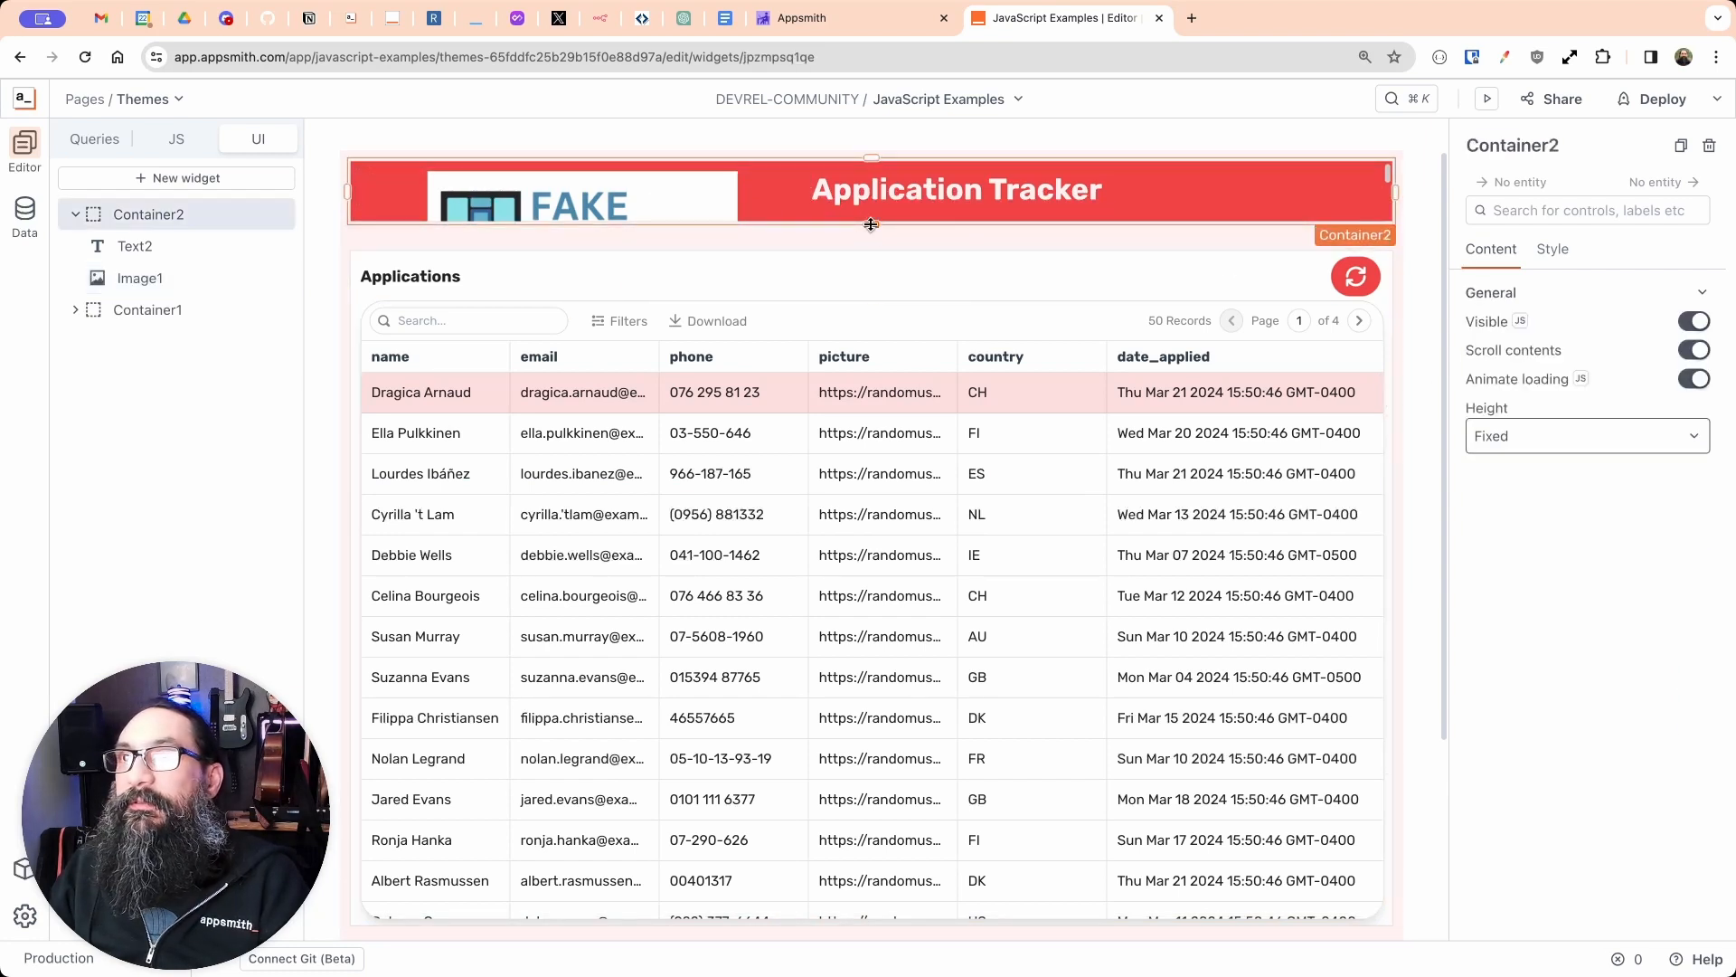
drag(871, 224, 850, 292)
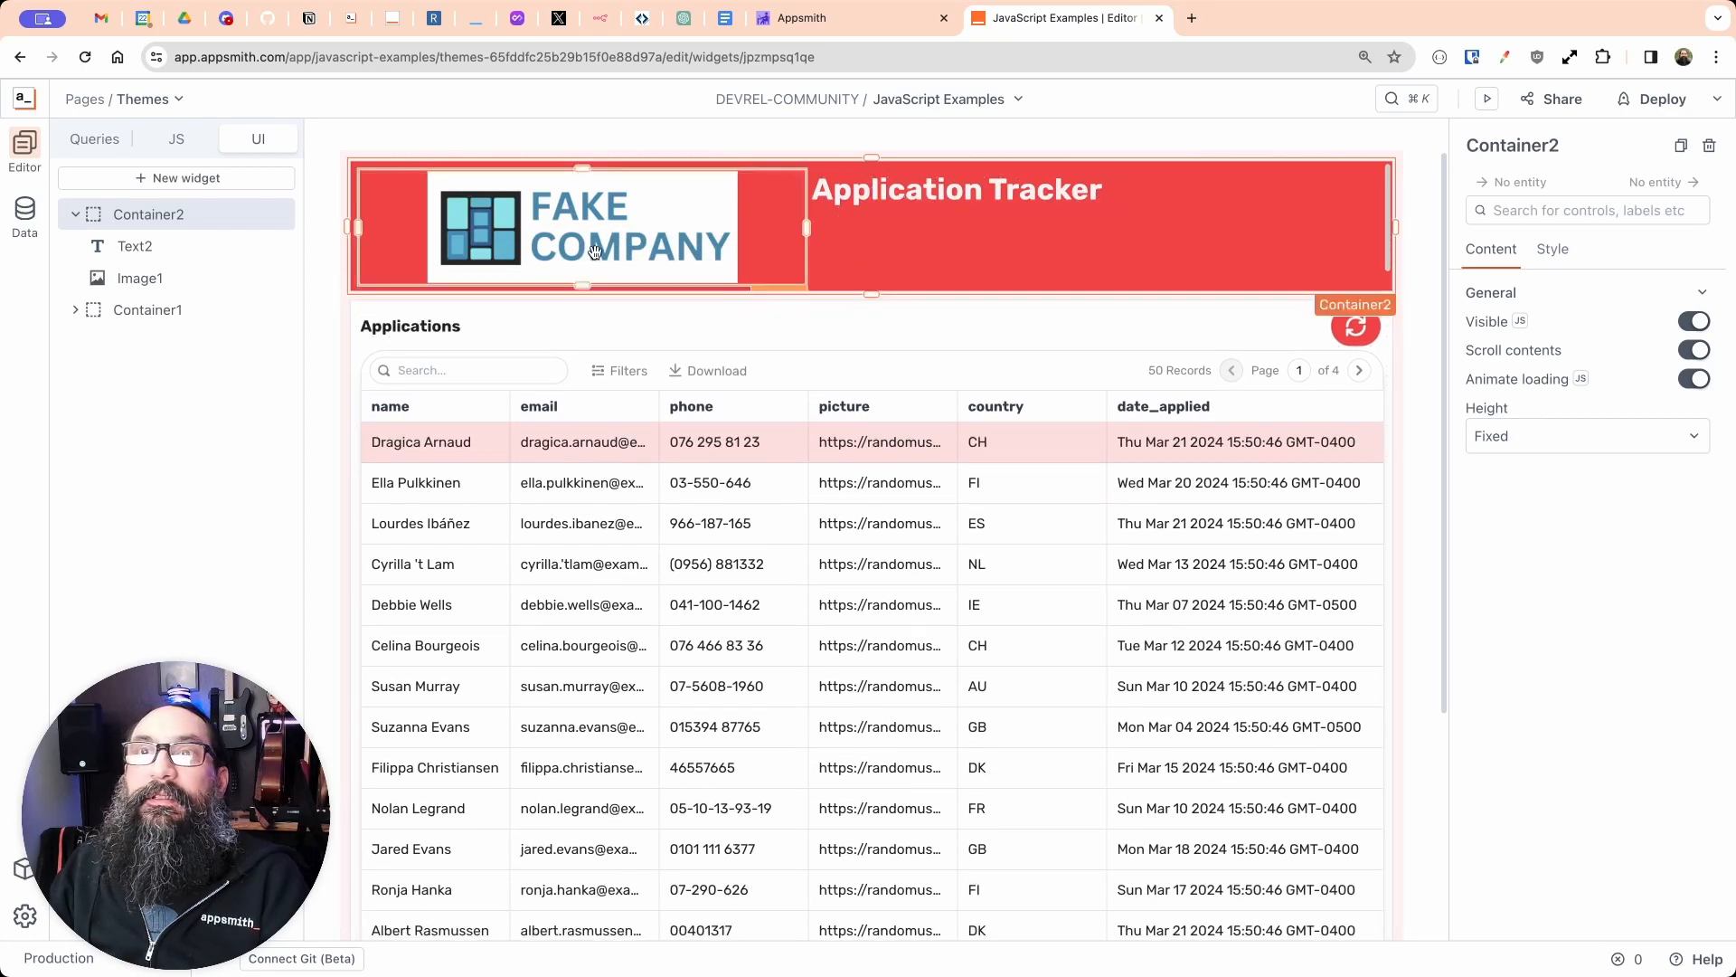
drag(806, 228, 709, 229)
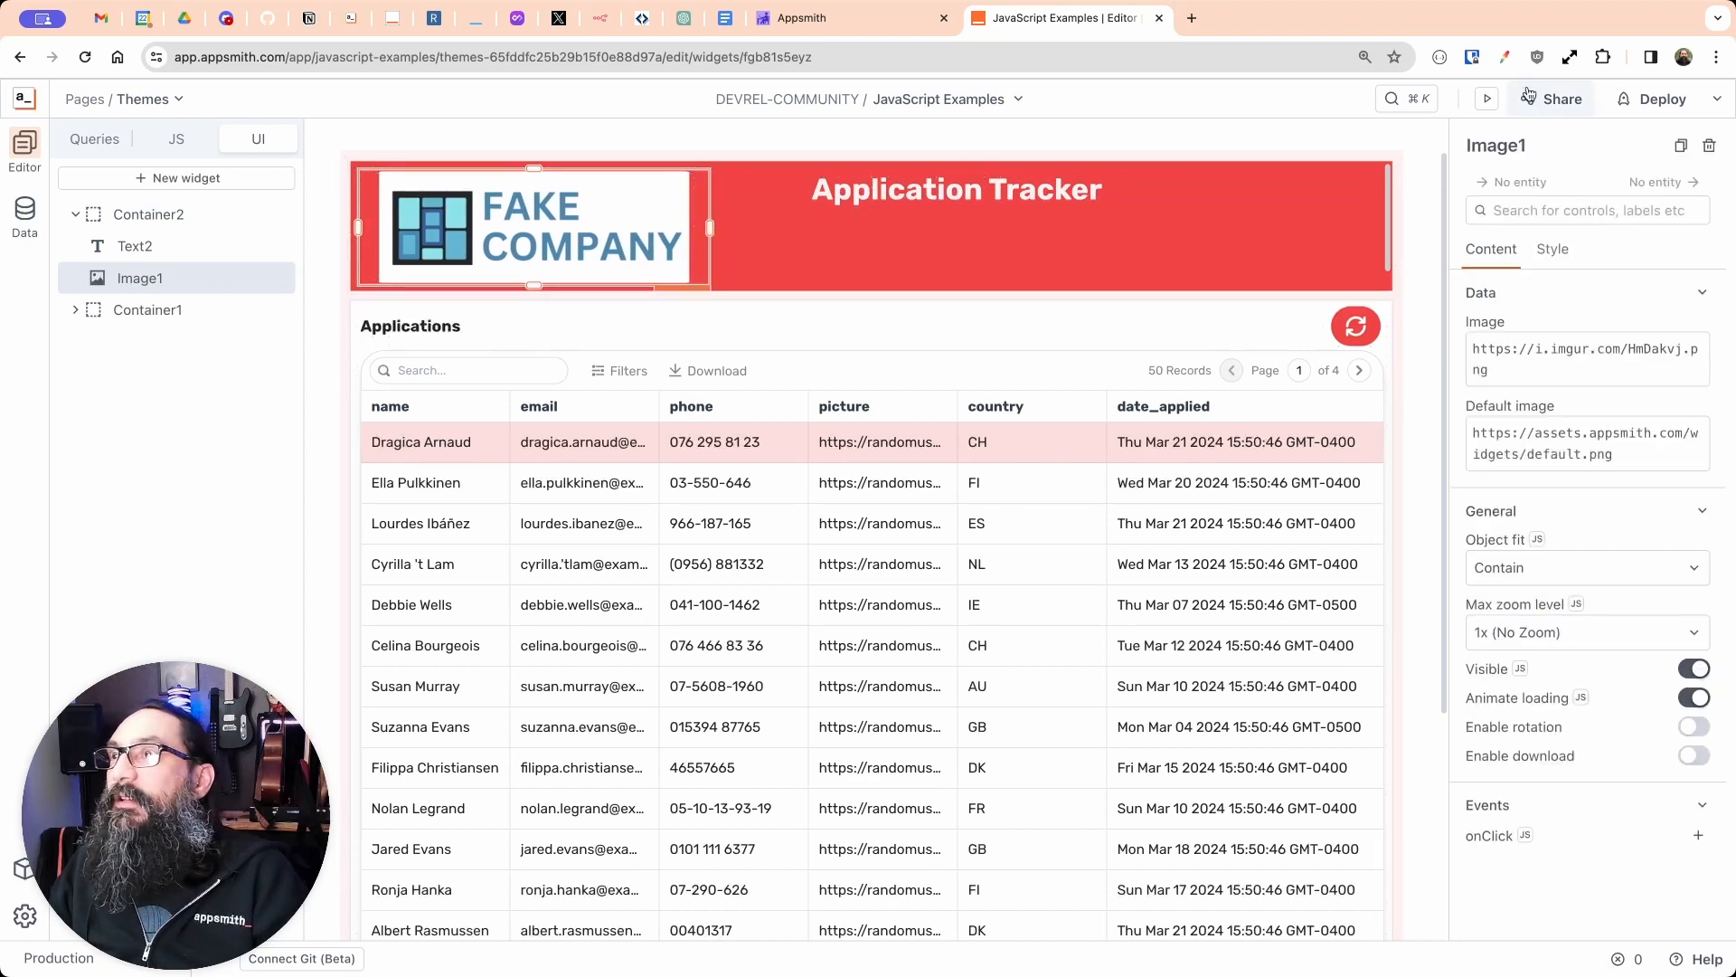
Step: Sample the dark blue #375887 from the logo and set it as the theme's primary color
click(1505, 57)
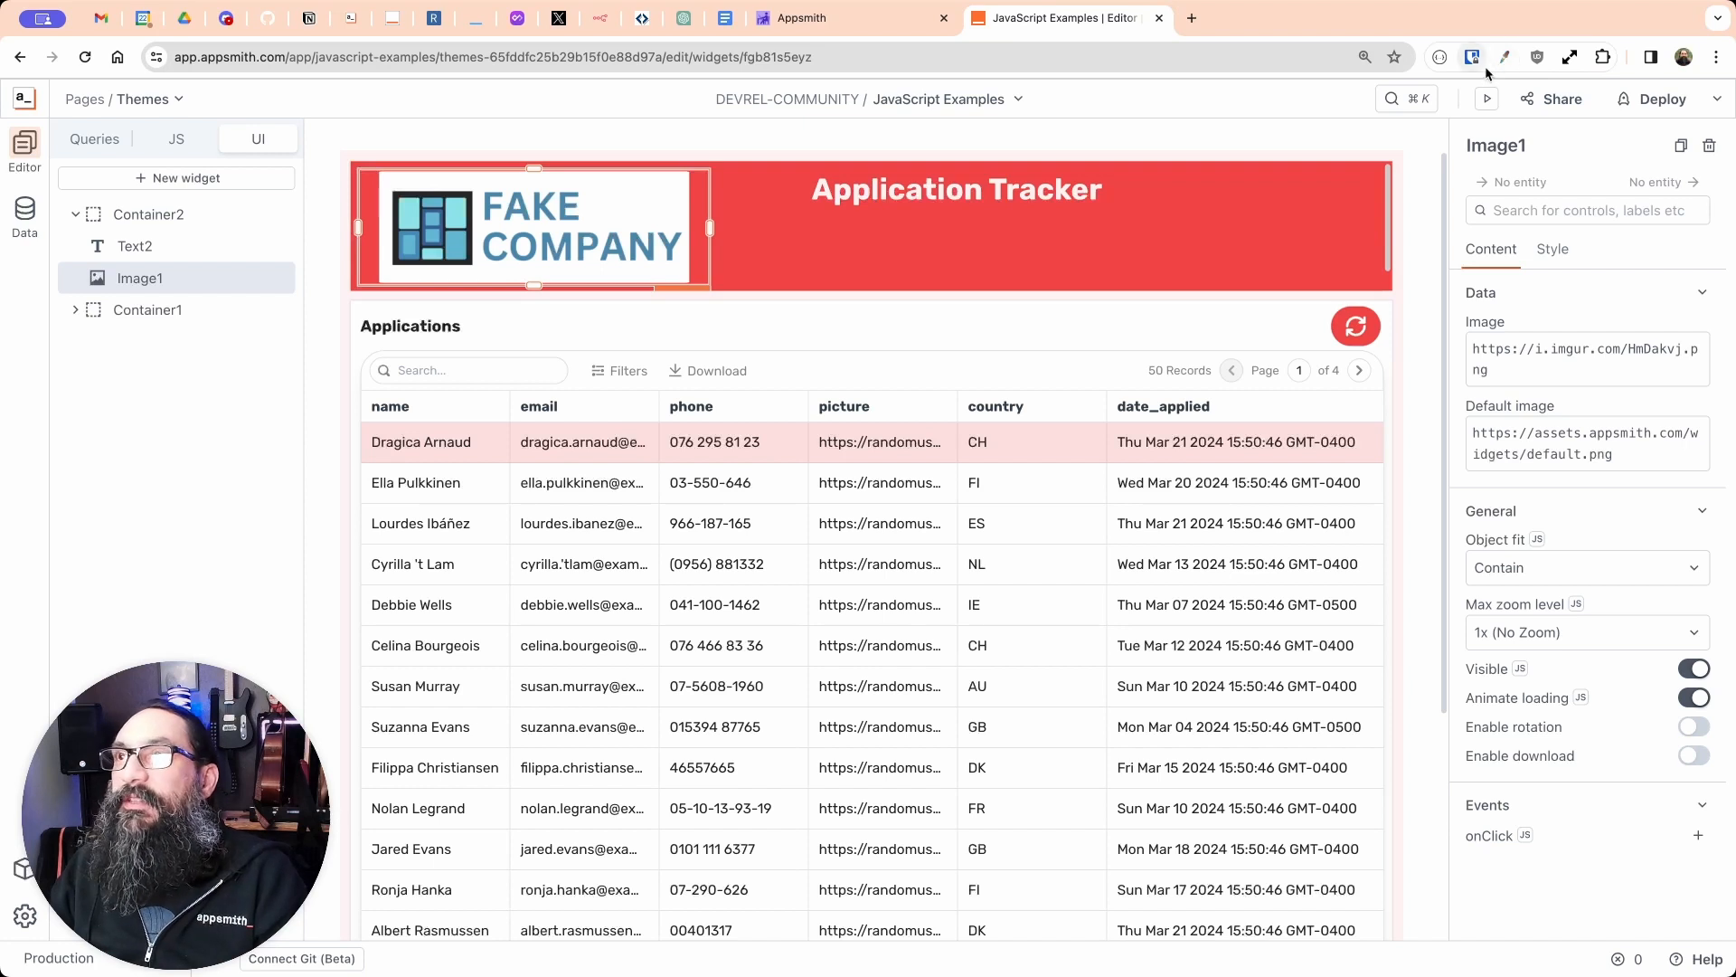
click(441, 240)
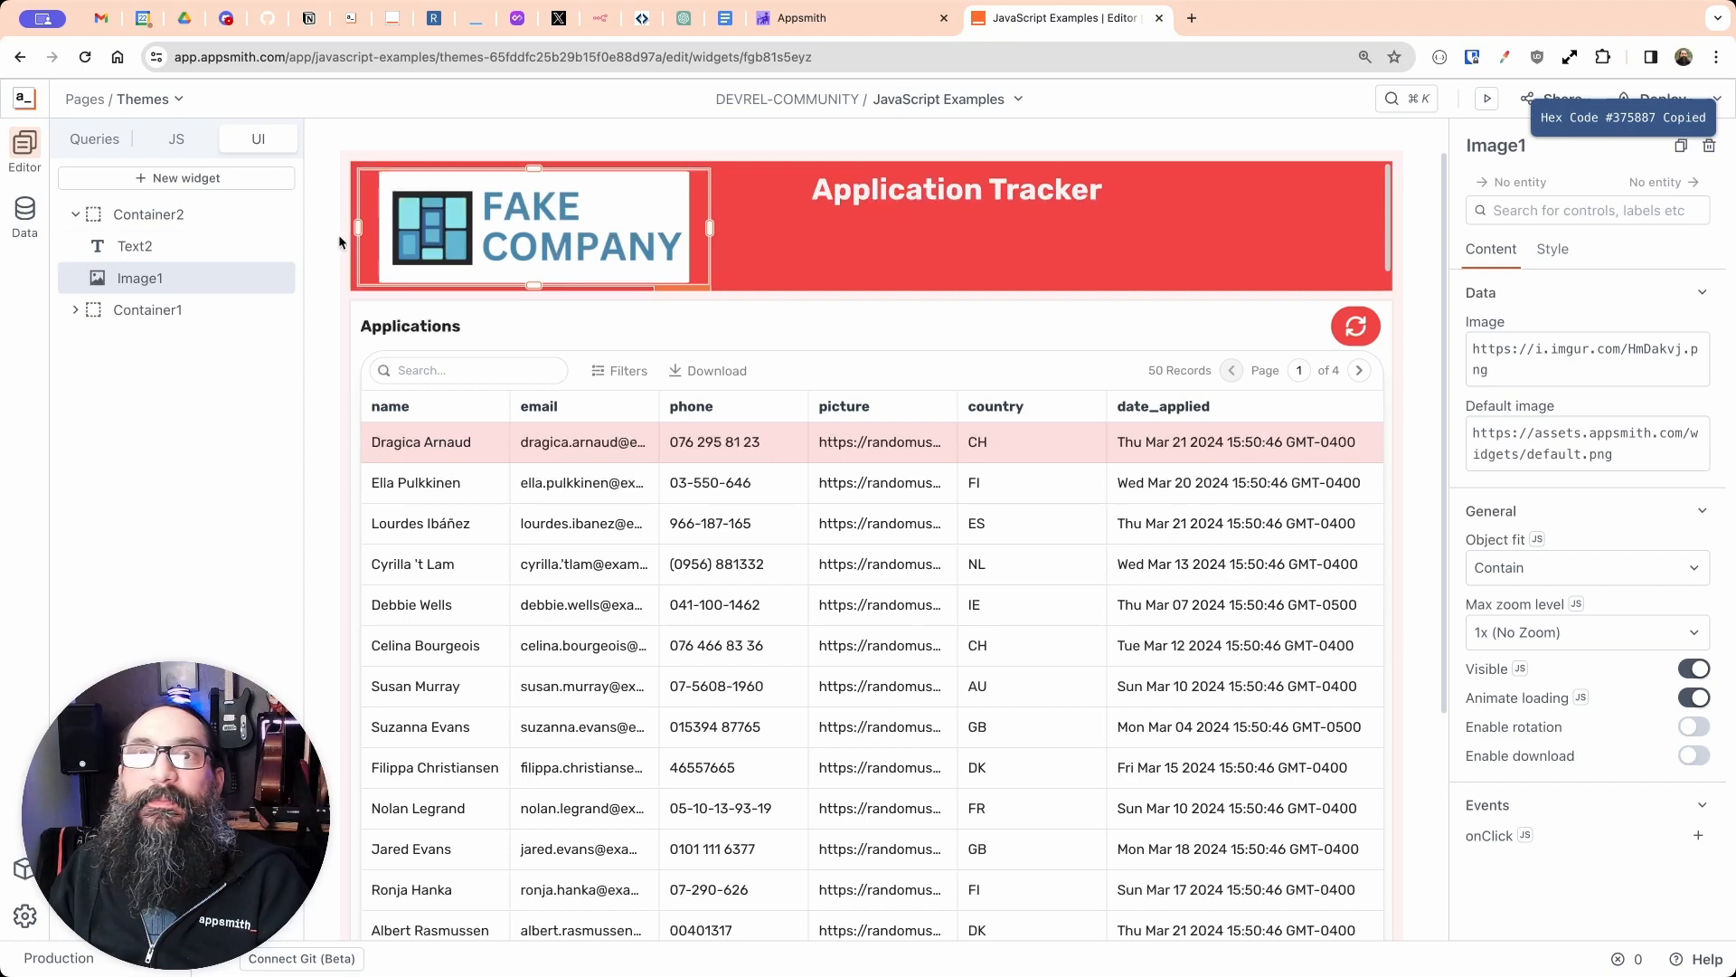
click(24, 915)
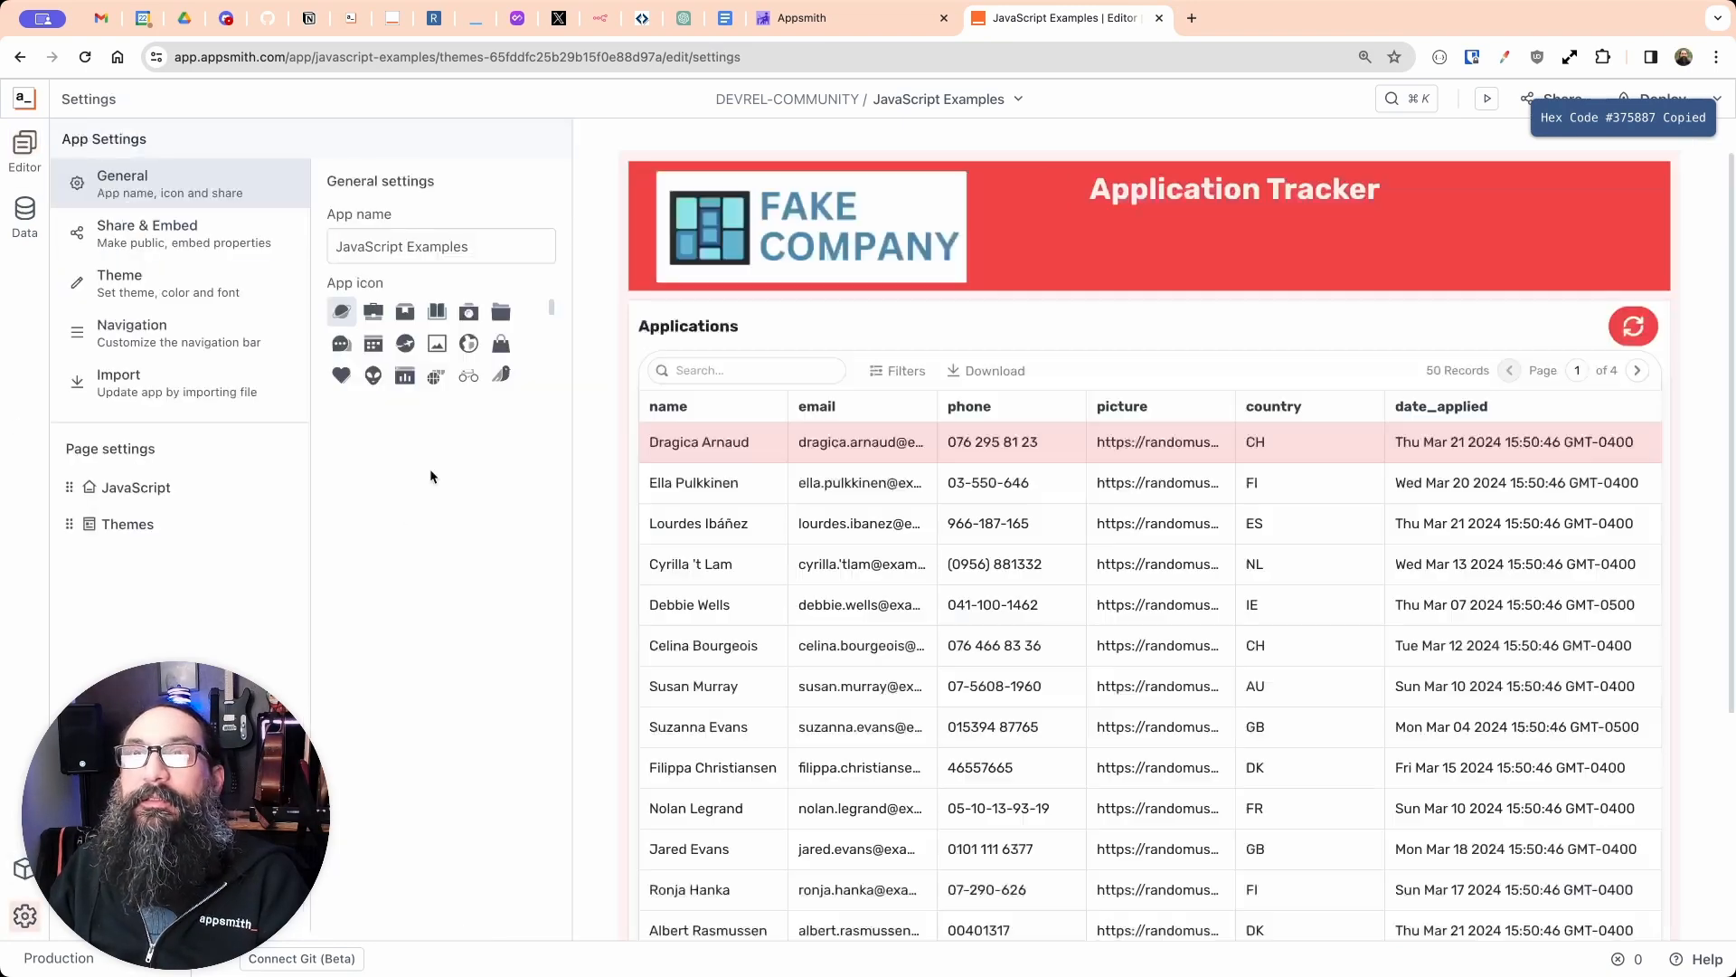
click(107, 526)
click(135, 282)
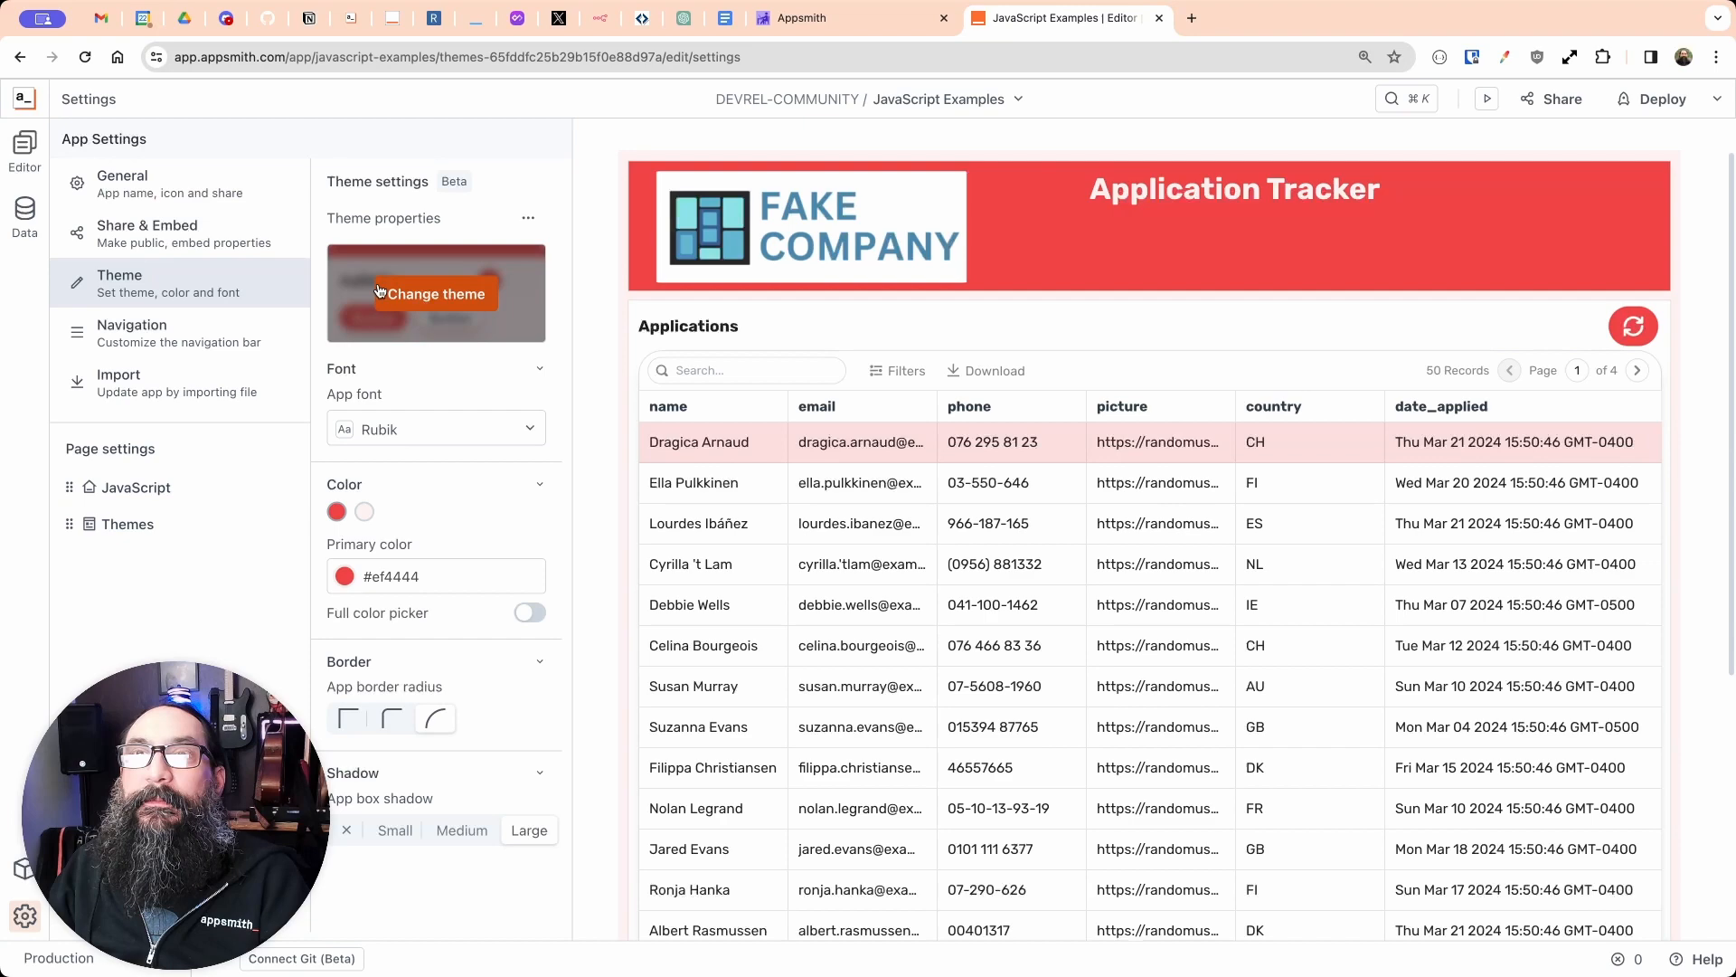
click(431, 287)
click(338, 218)
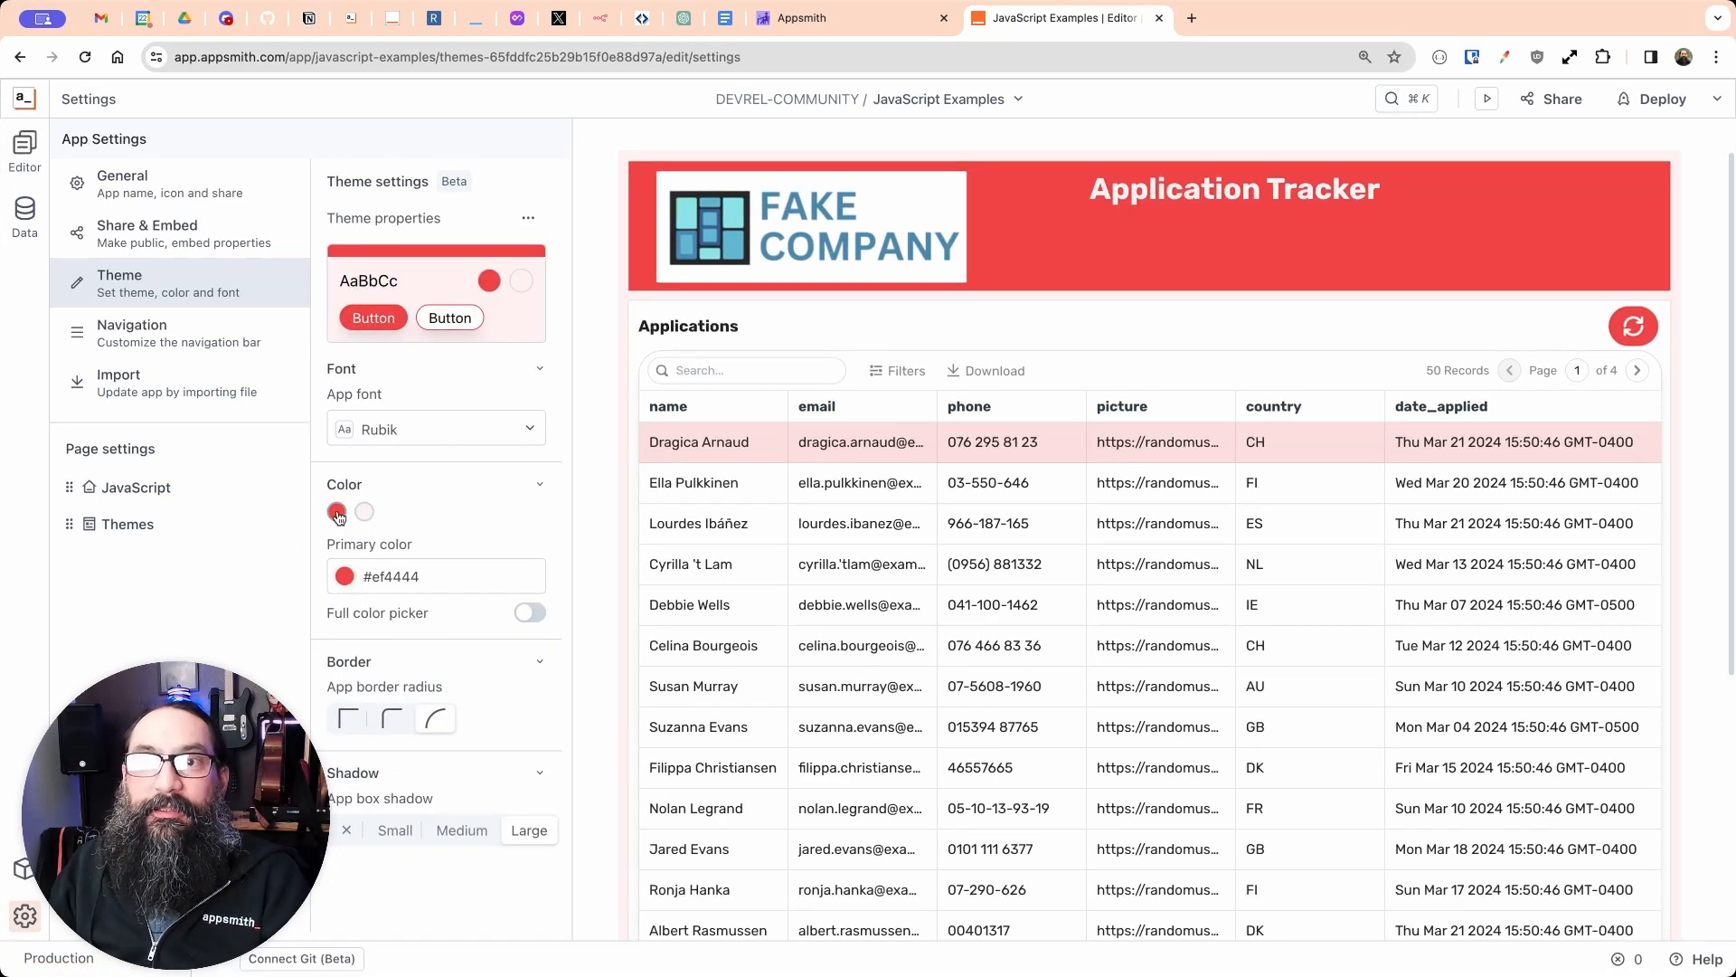
click(344, 579)
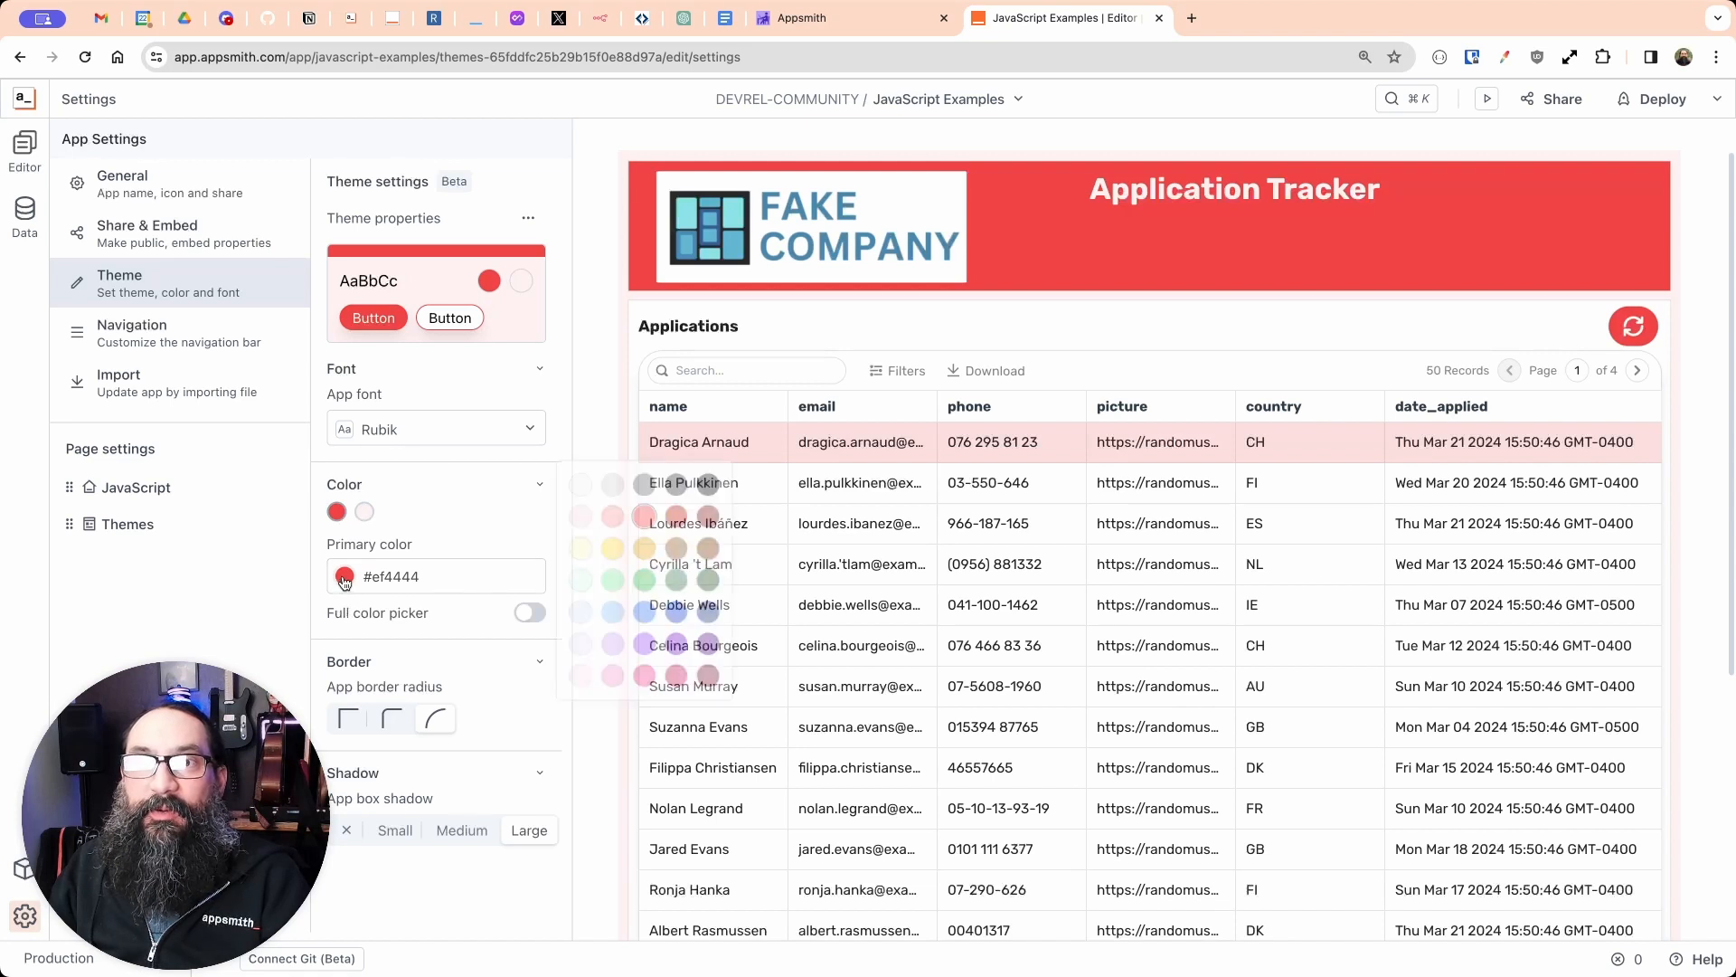
triple_click(396, 580)
key(super+v)
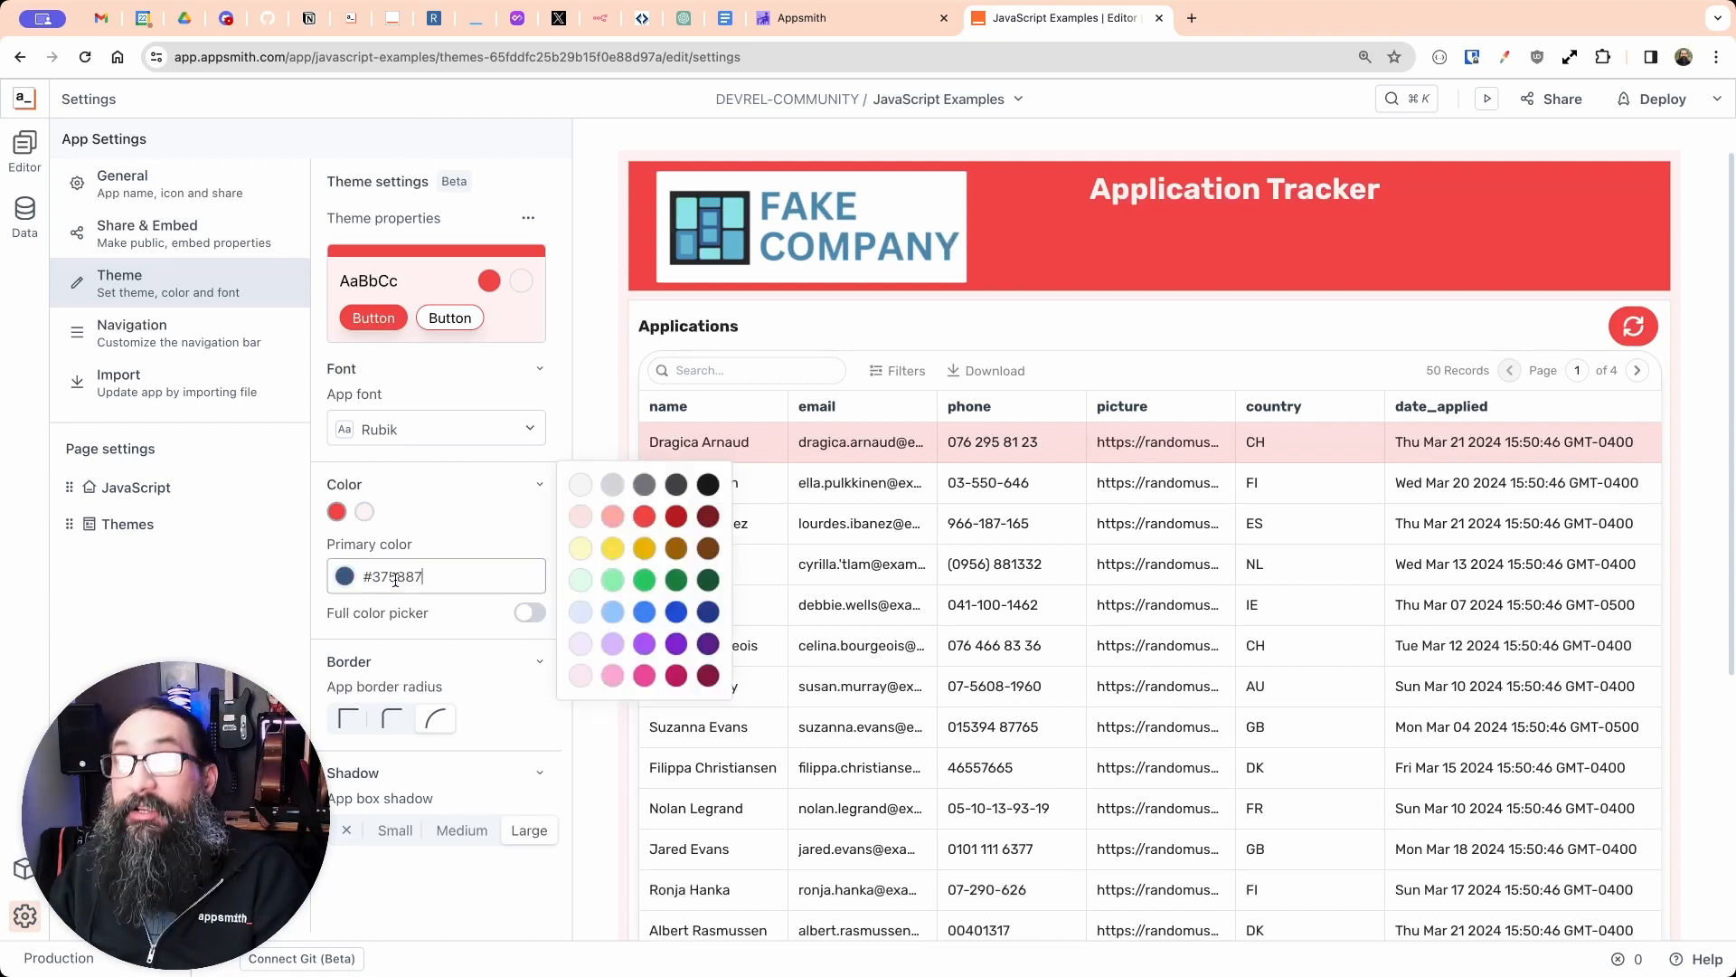
click(465, 535)
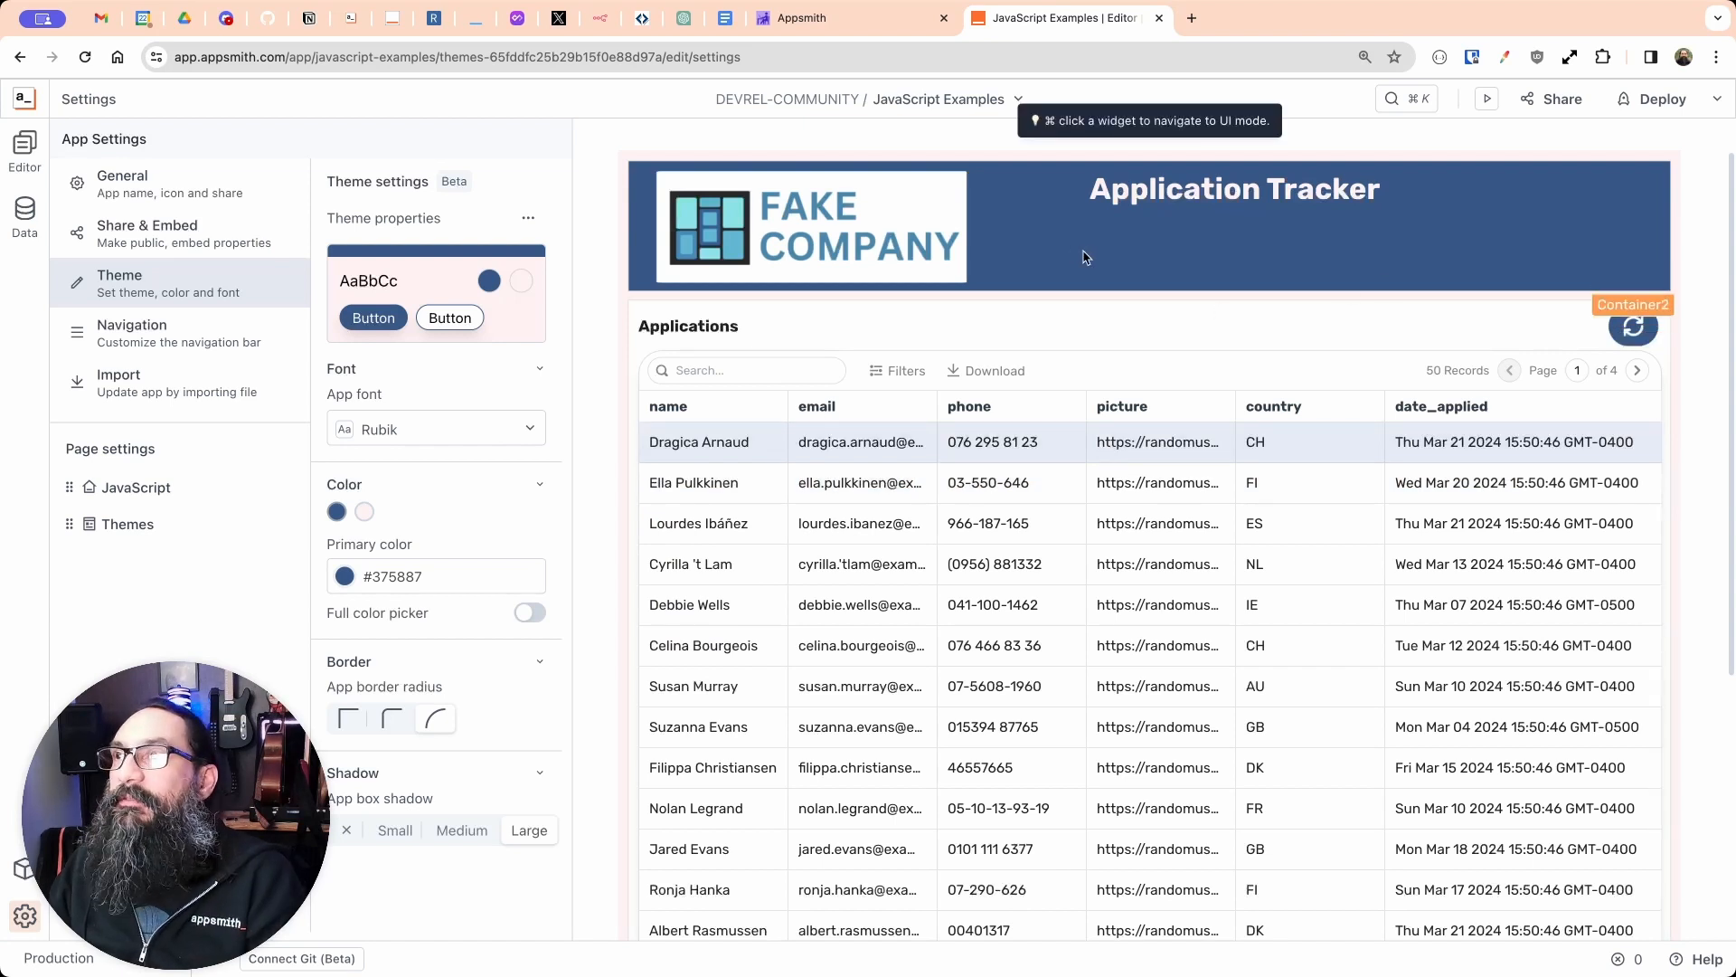
Step: Sample the light teal #8ae2e6 from the logo and set it as the theme's background color
click(1504, 56)
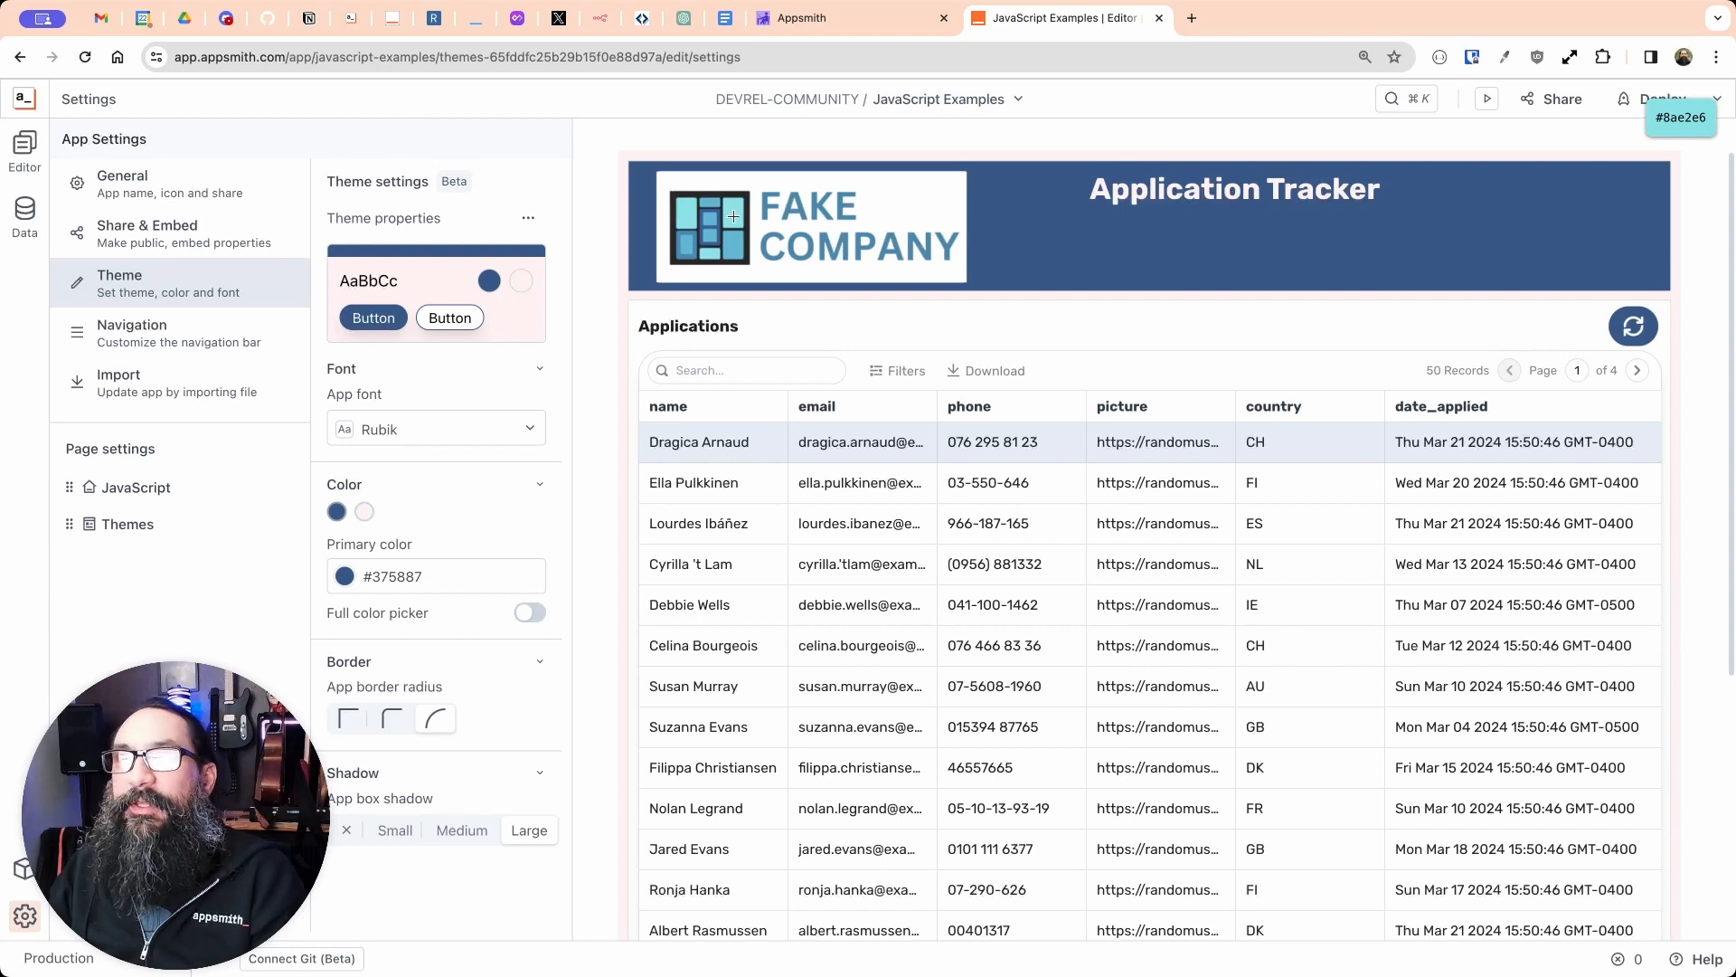
click(733, 216)
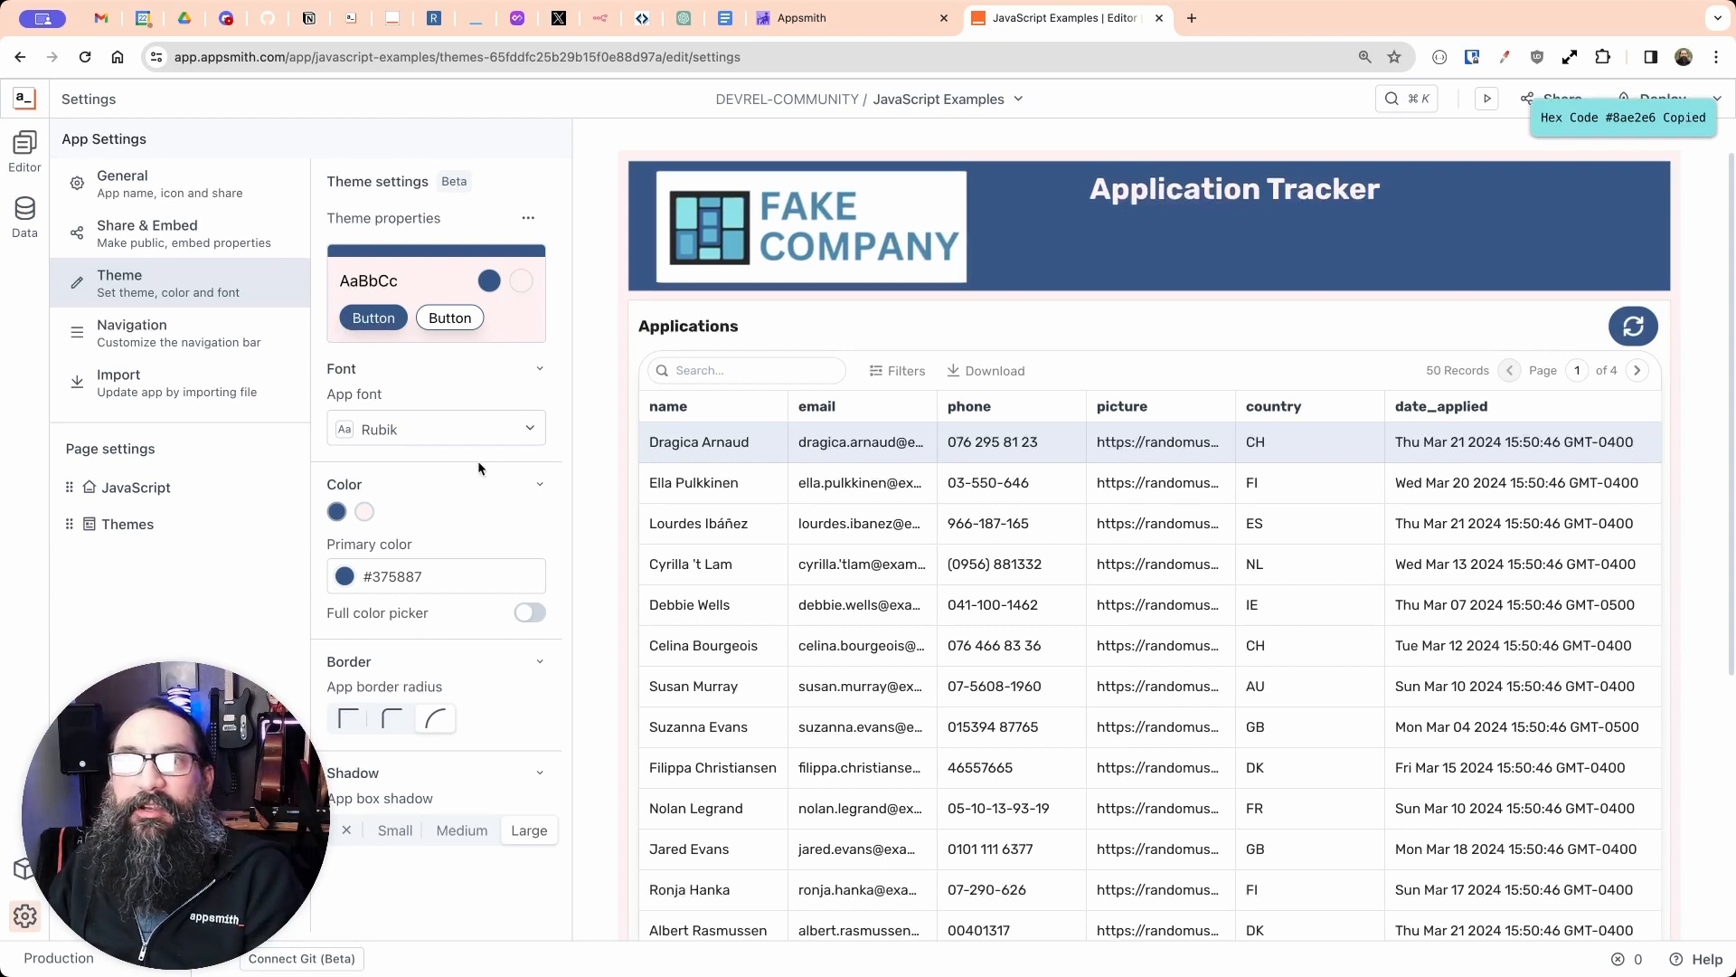
click(363, 512)
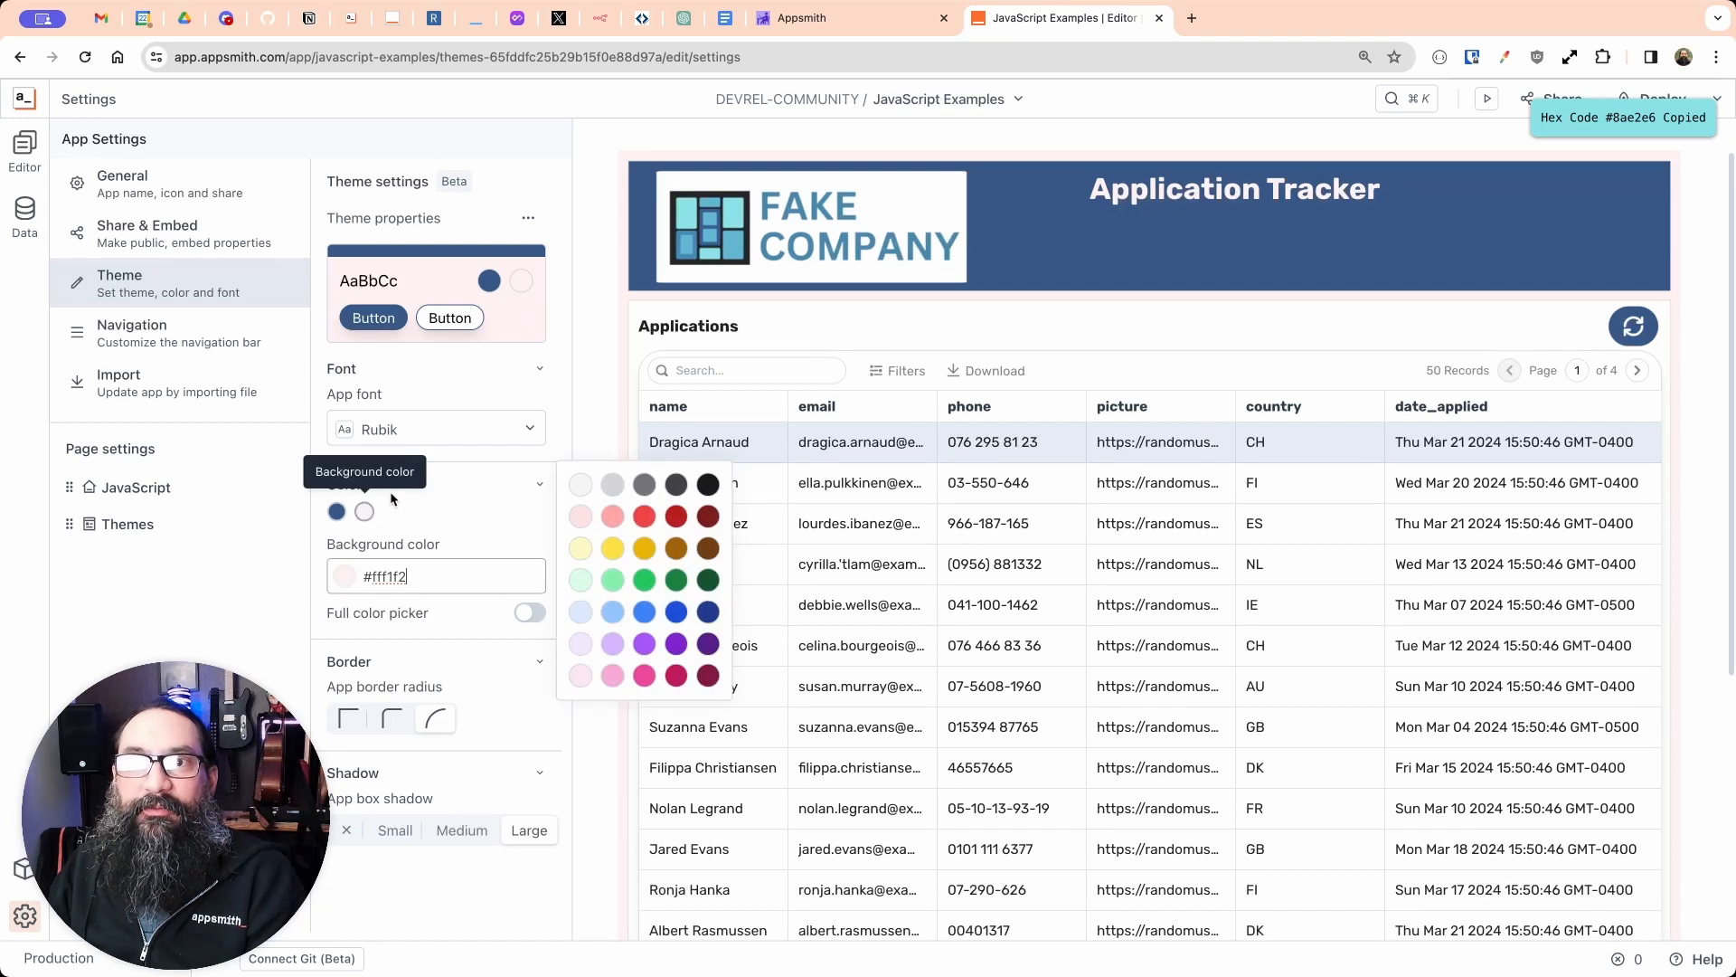
triple_click(393, 576)
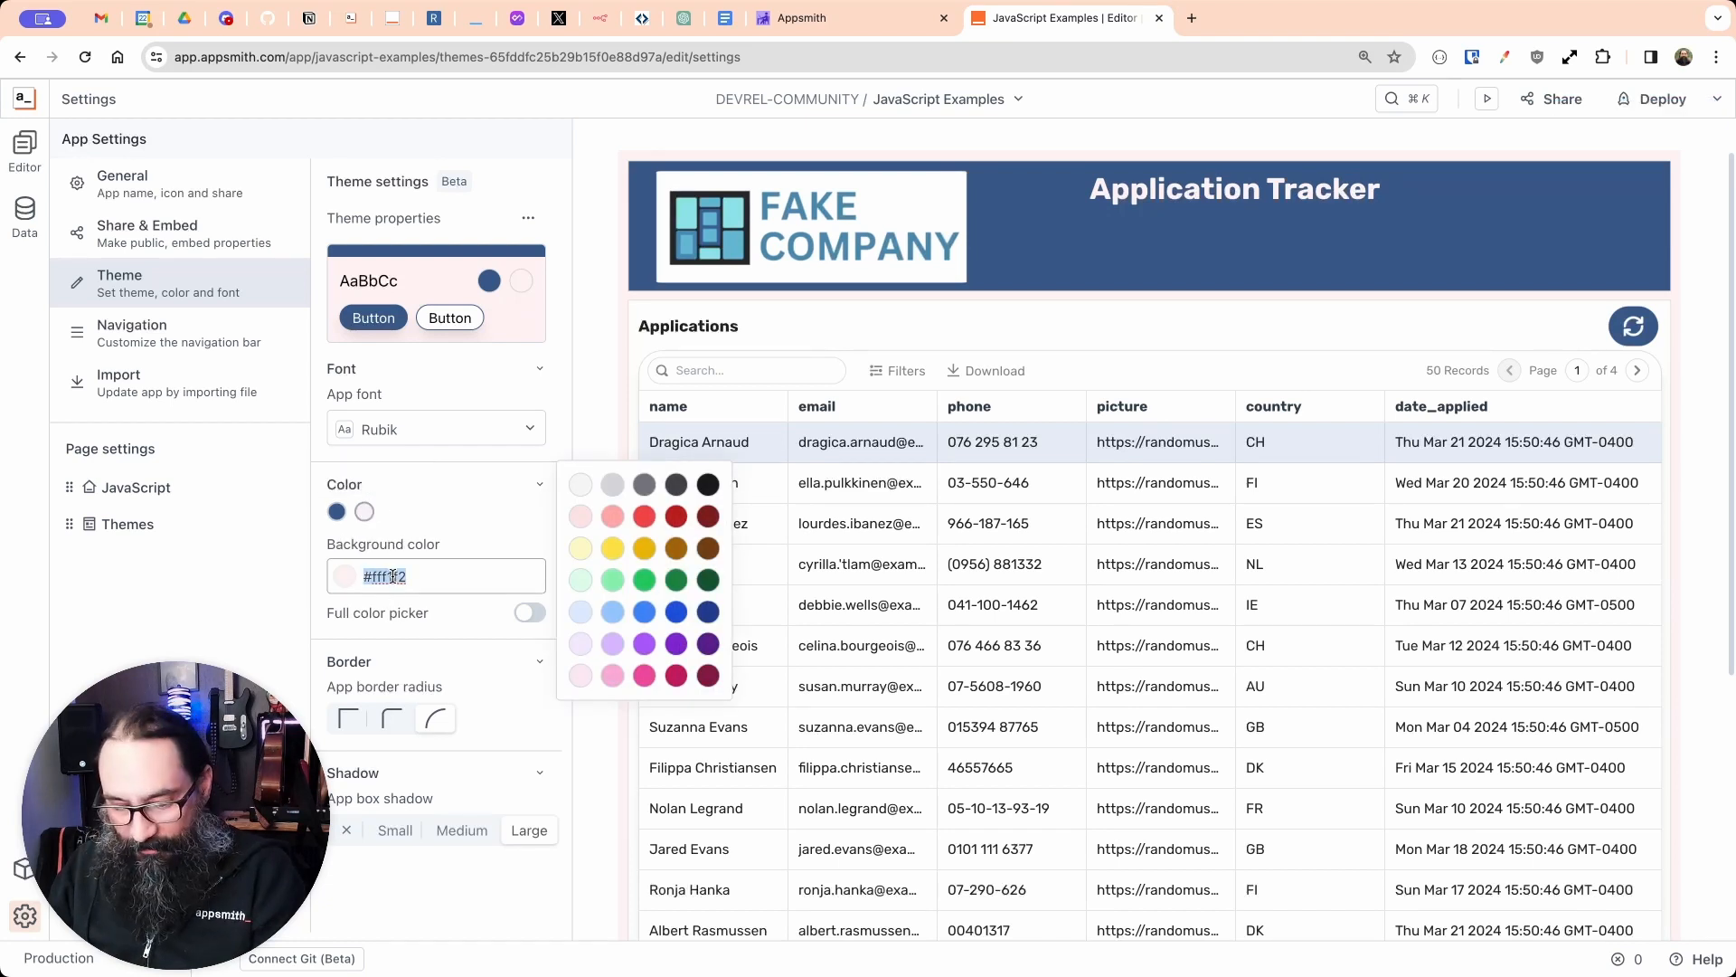
key(super+v)
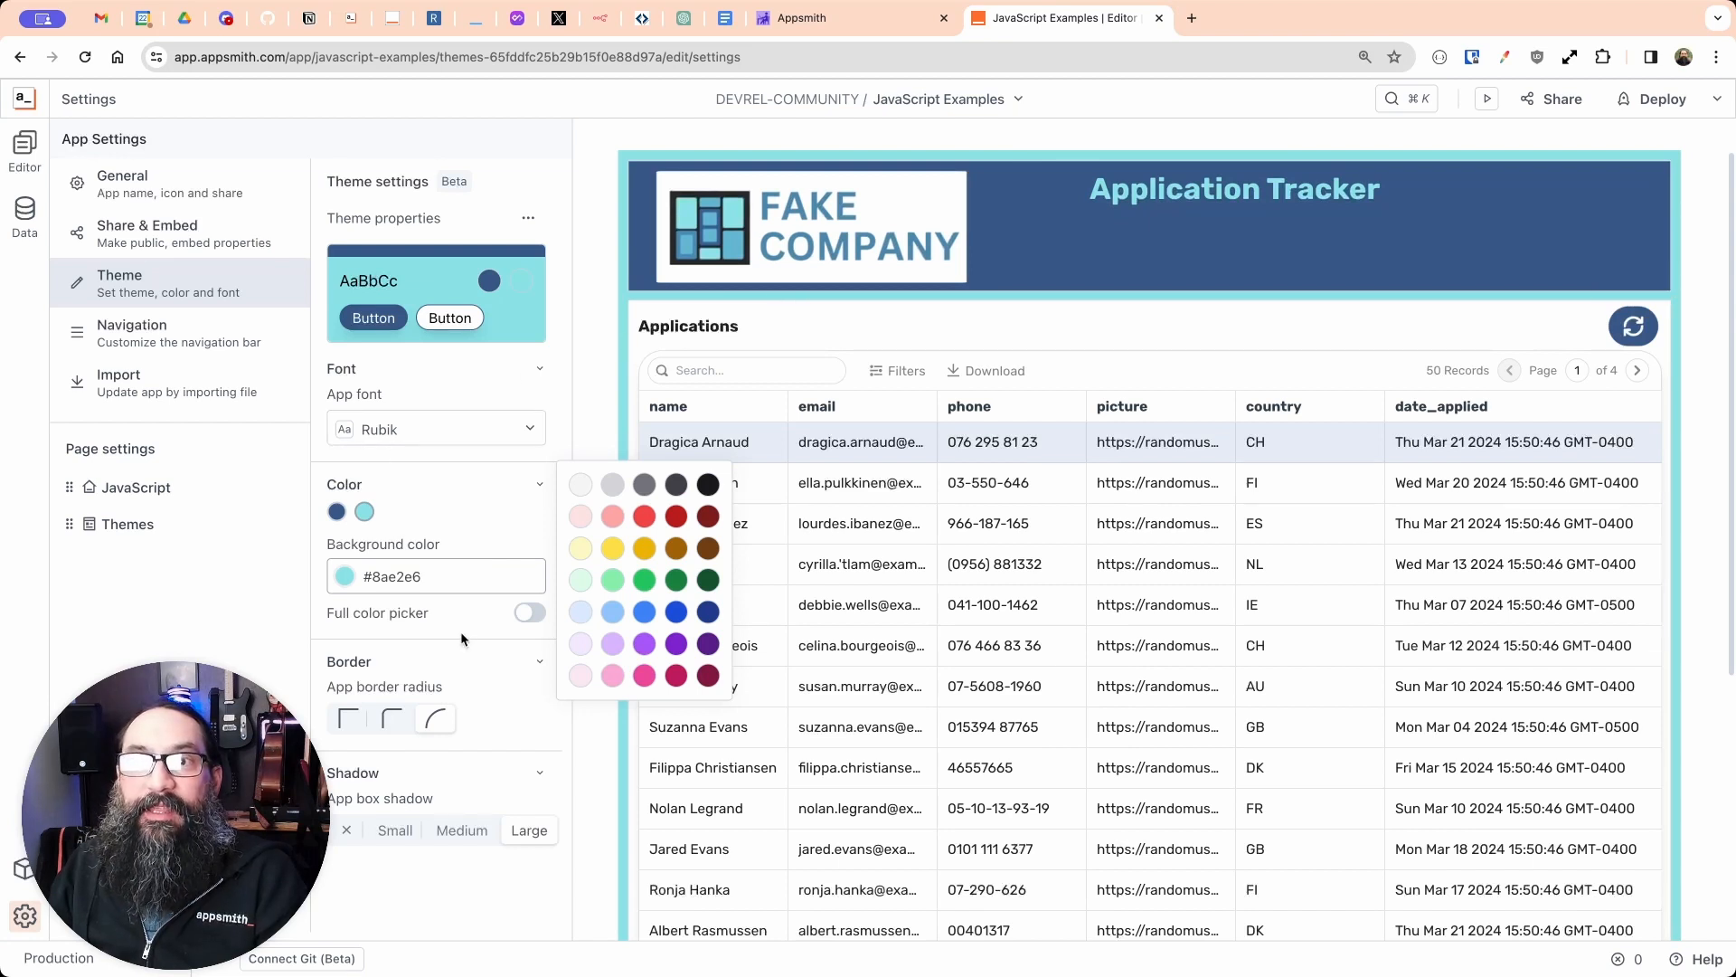
Step: Lighten the theme's background color to pale teal #d2e8e9 with the full color picker, and set the app border radius to the medium rounding
click(530, 615)
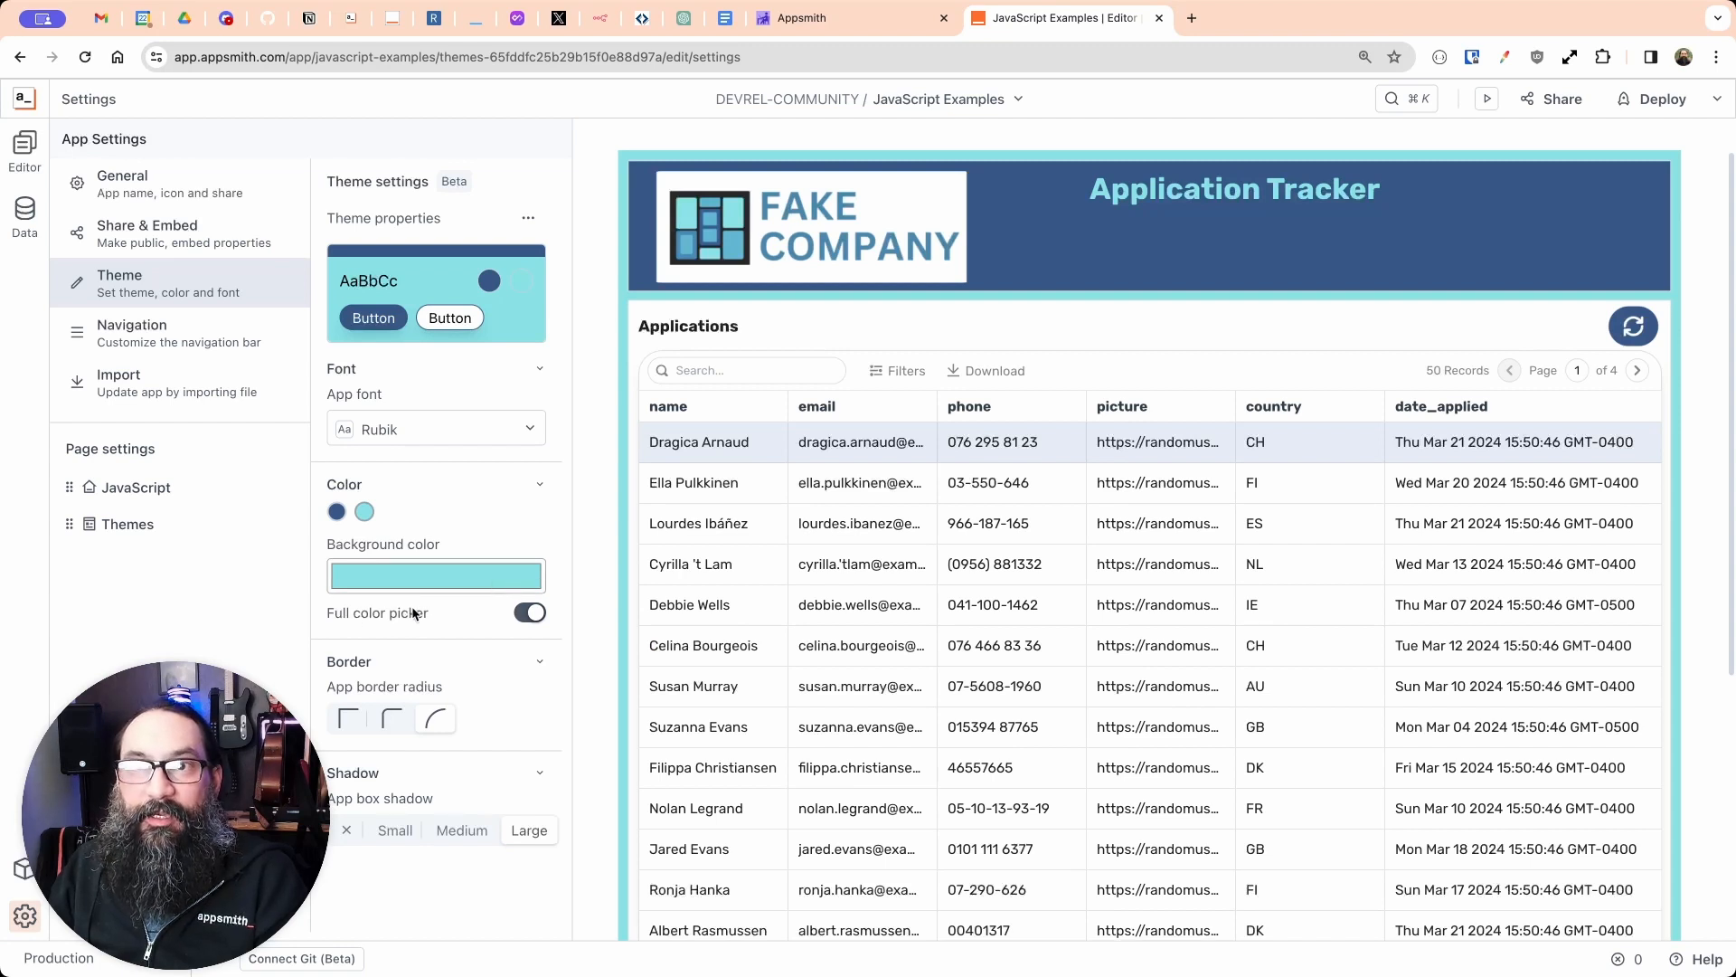
click(342, 612)
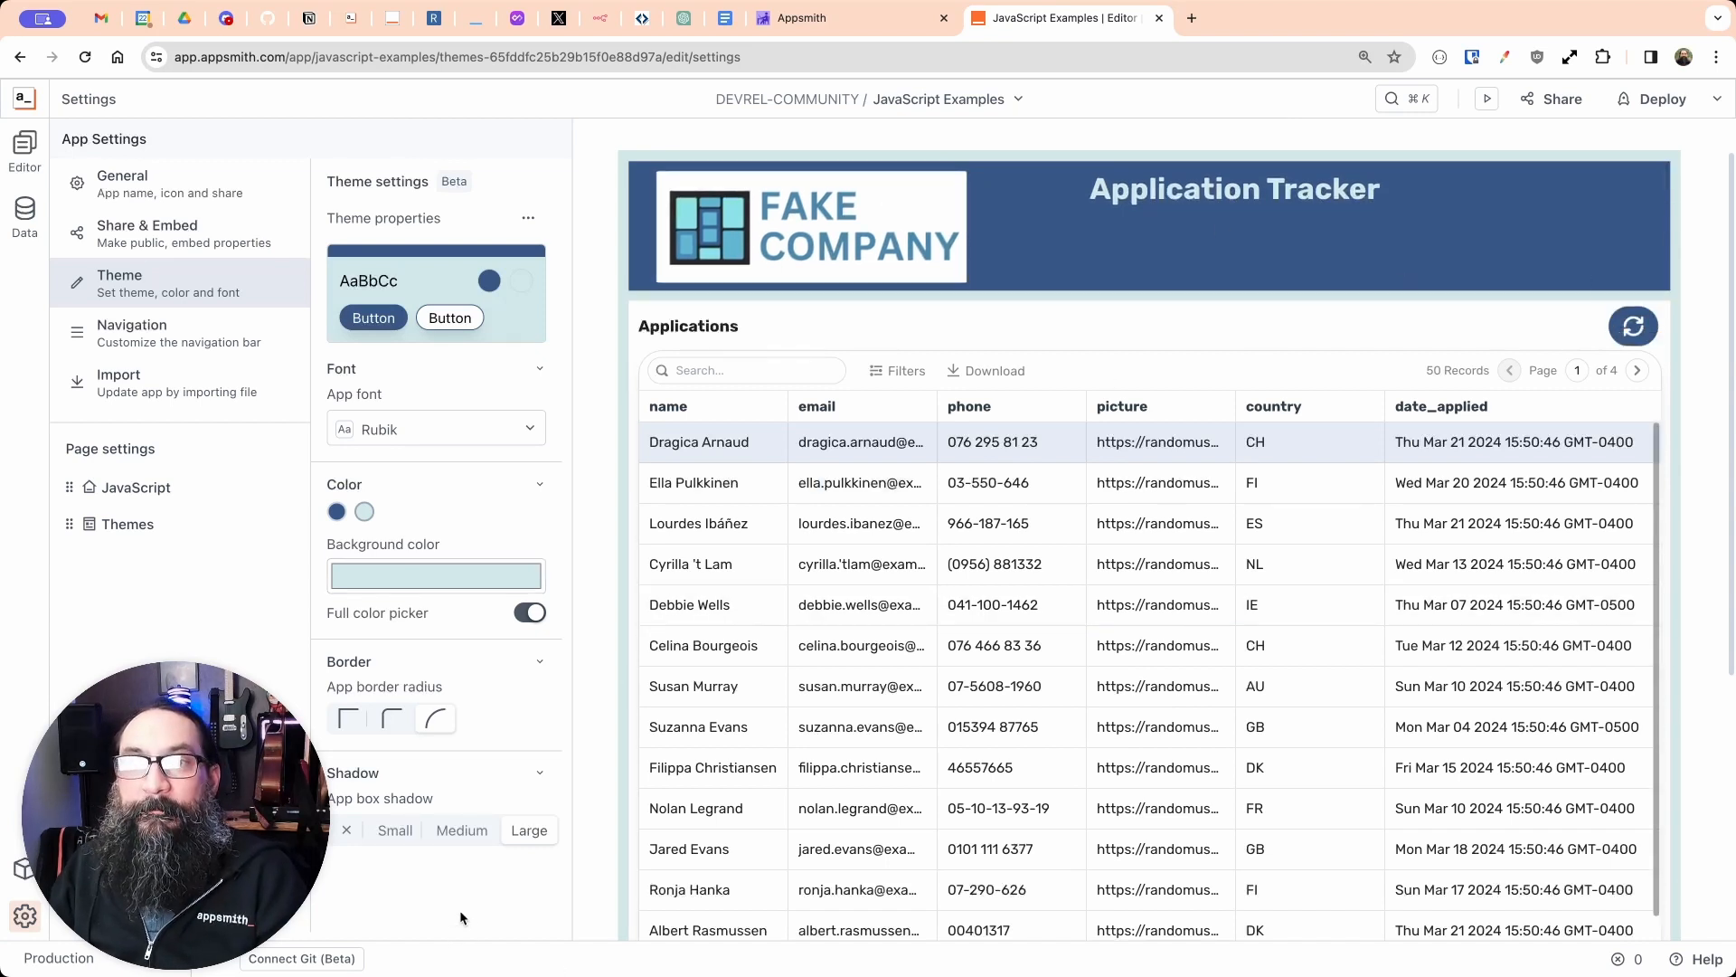
click(391, 718)
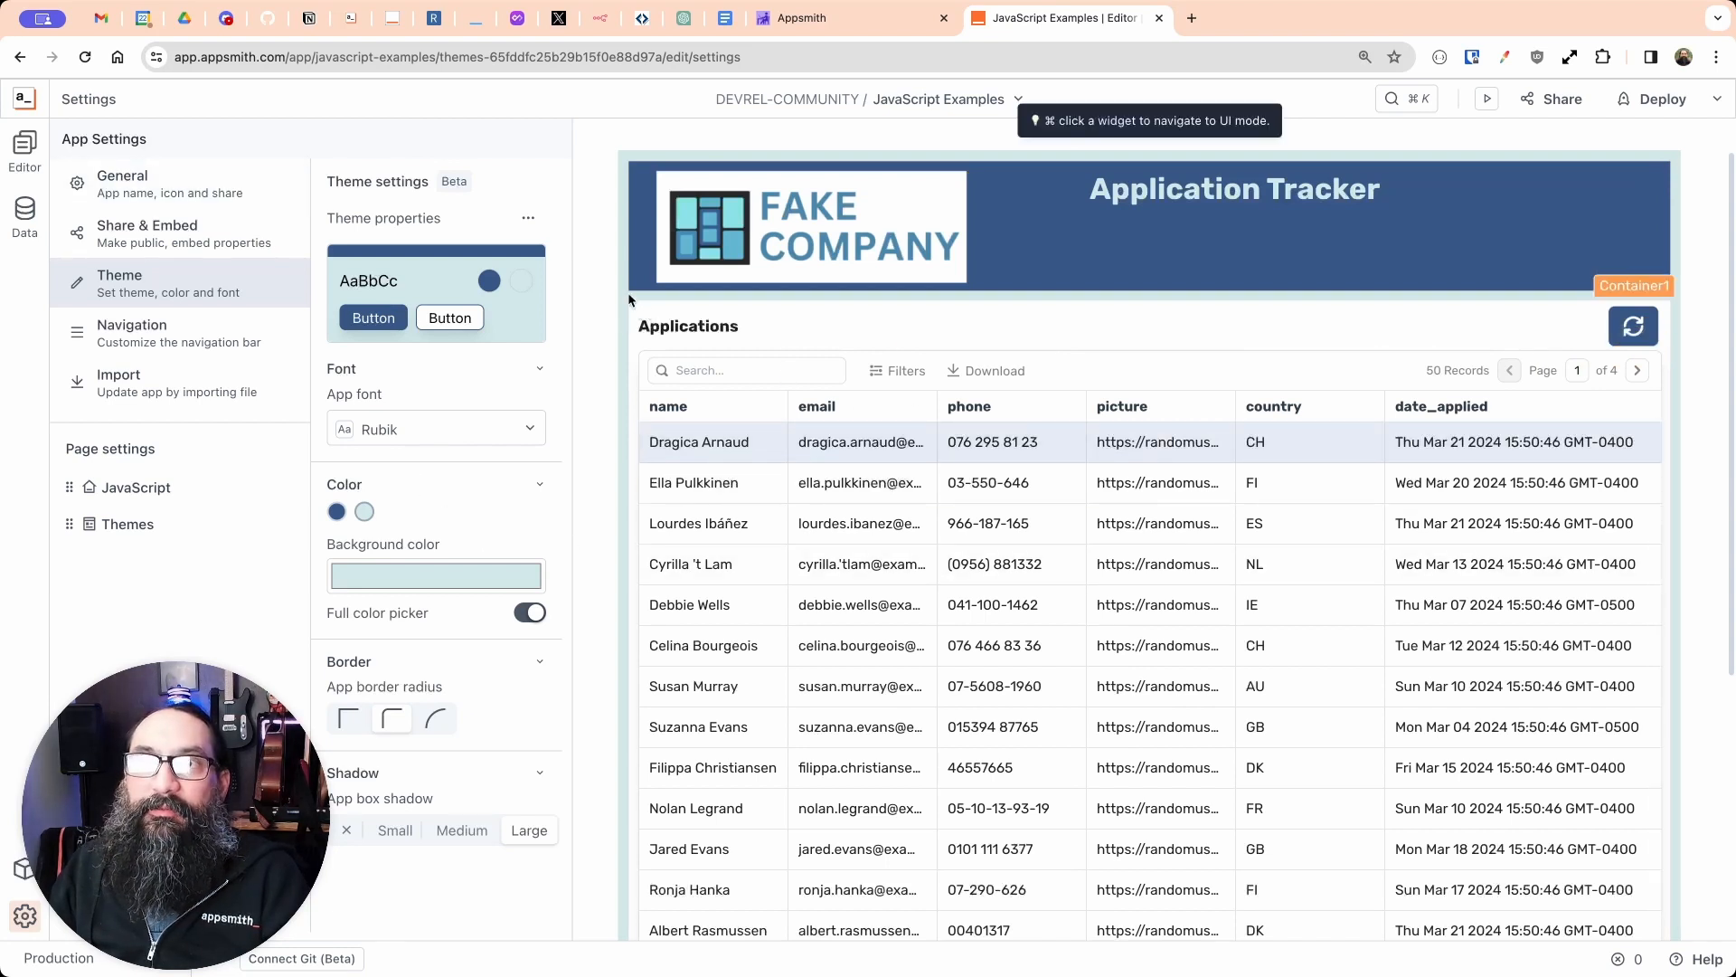
Step: Reset the header container's border radius so that it follows the theme setting
click(20, 149)
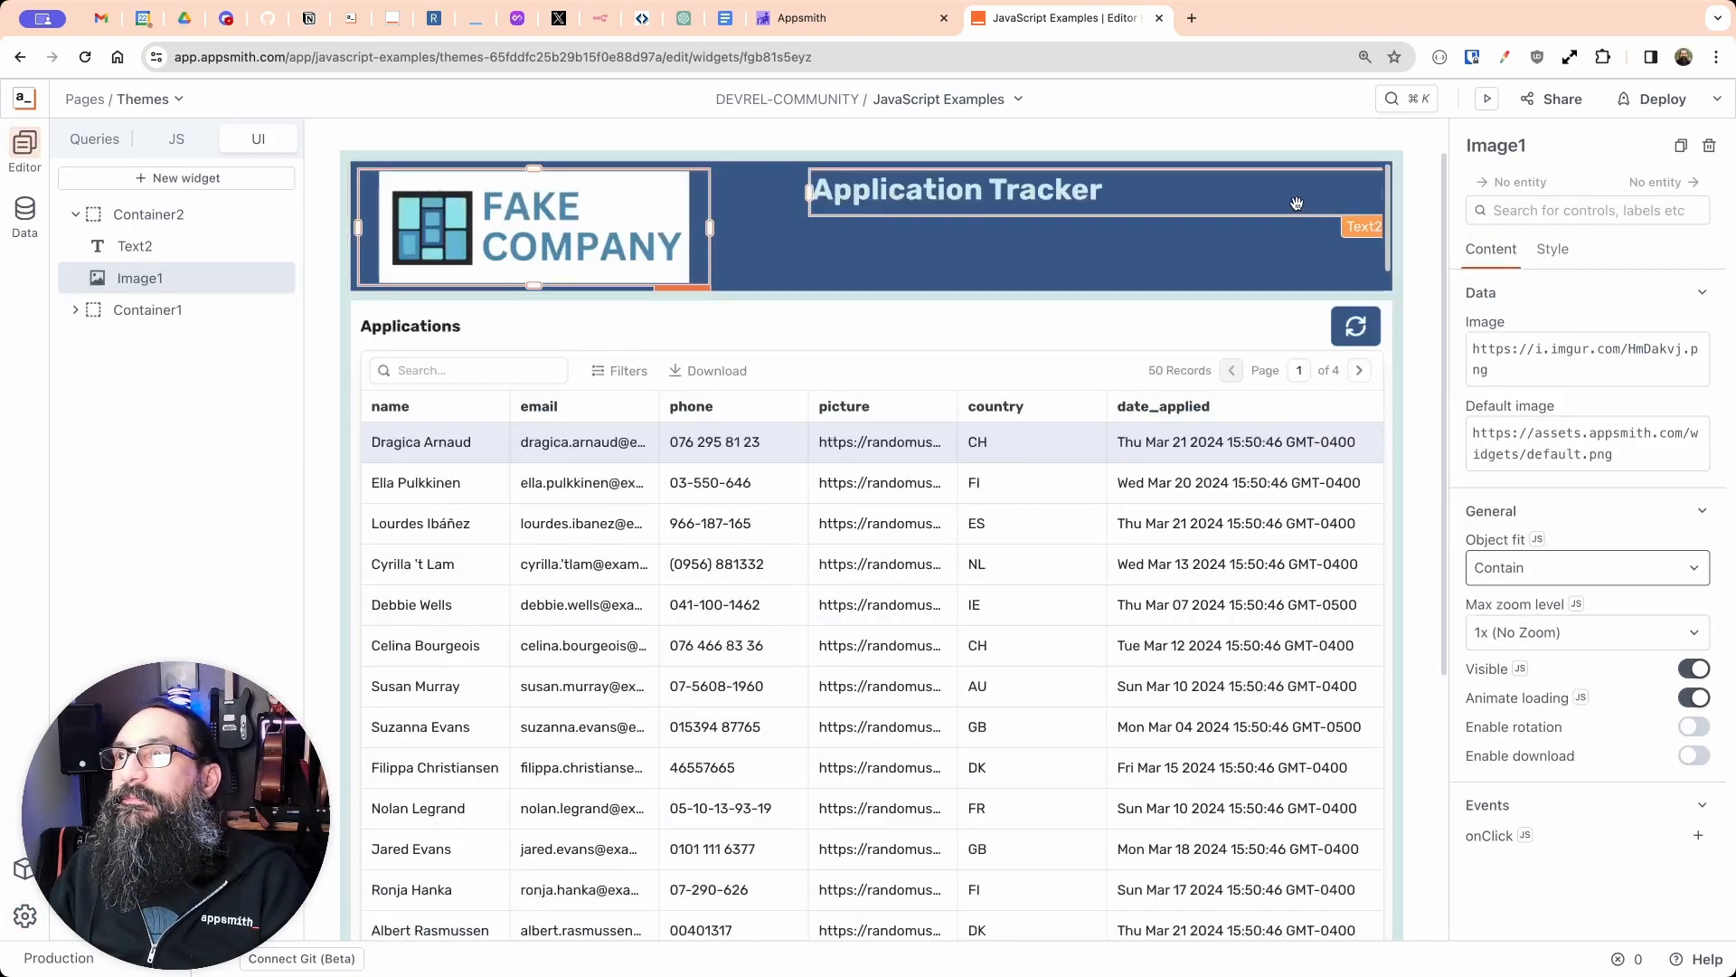
click(1297, 260)
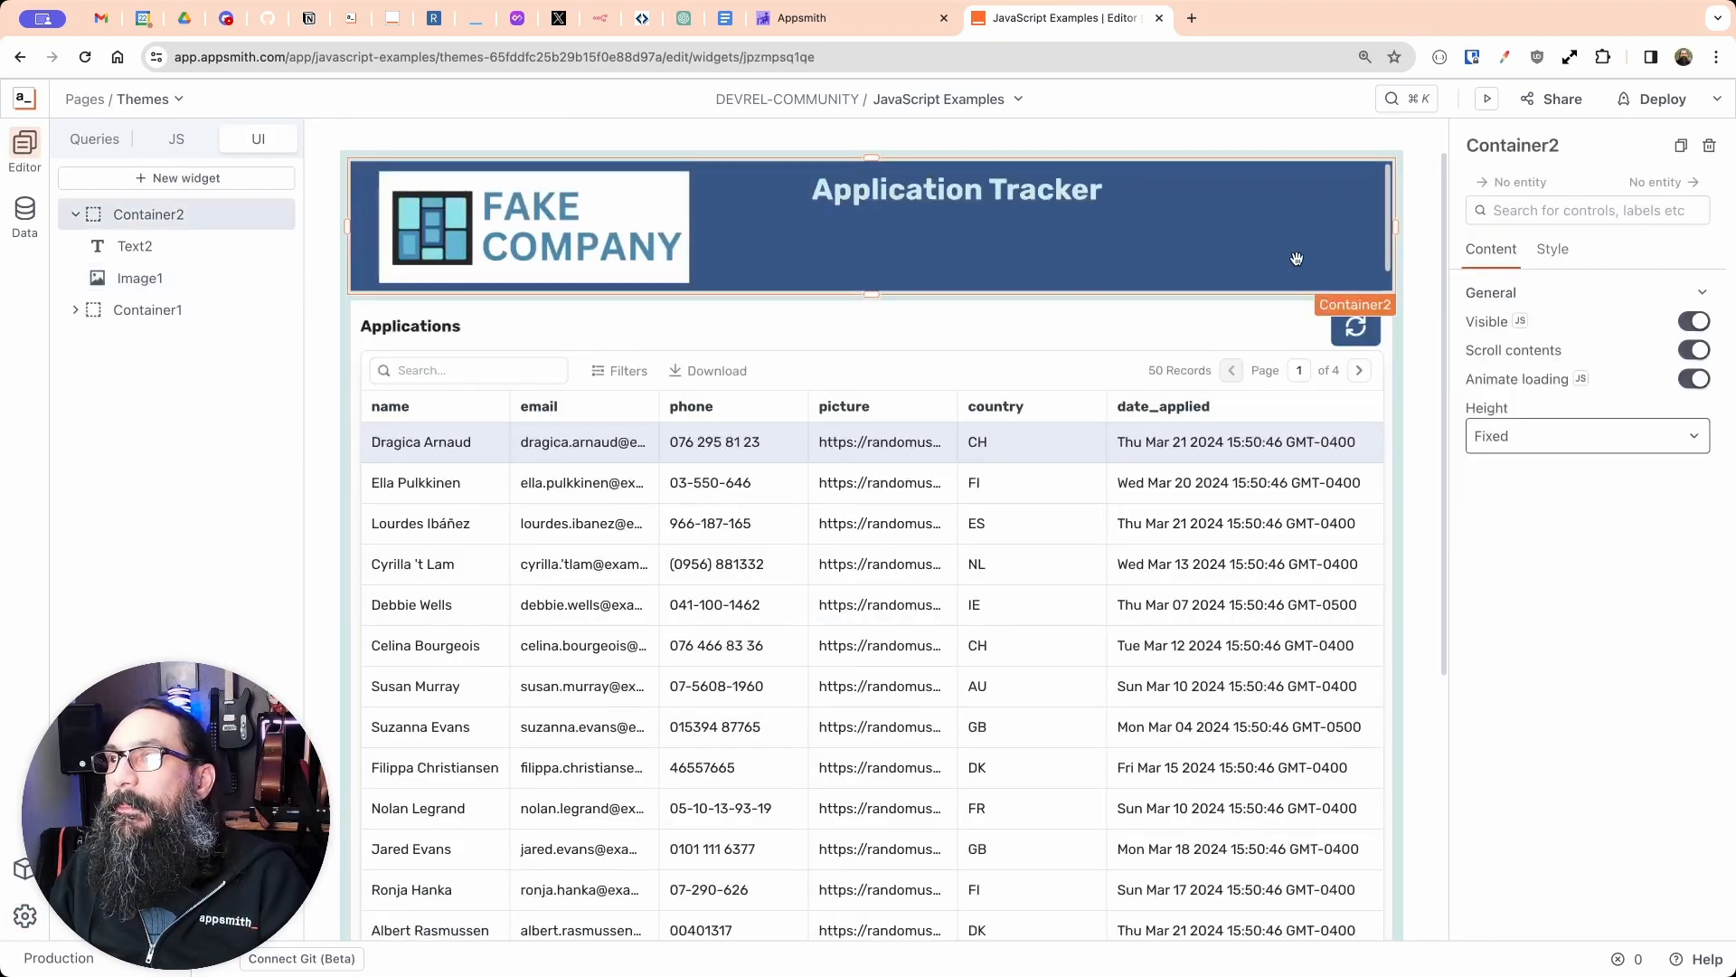
click(1555, 251)
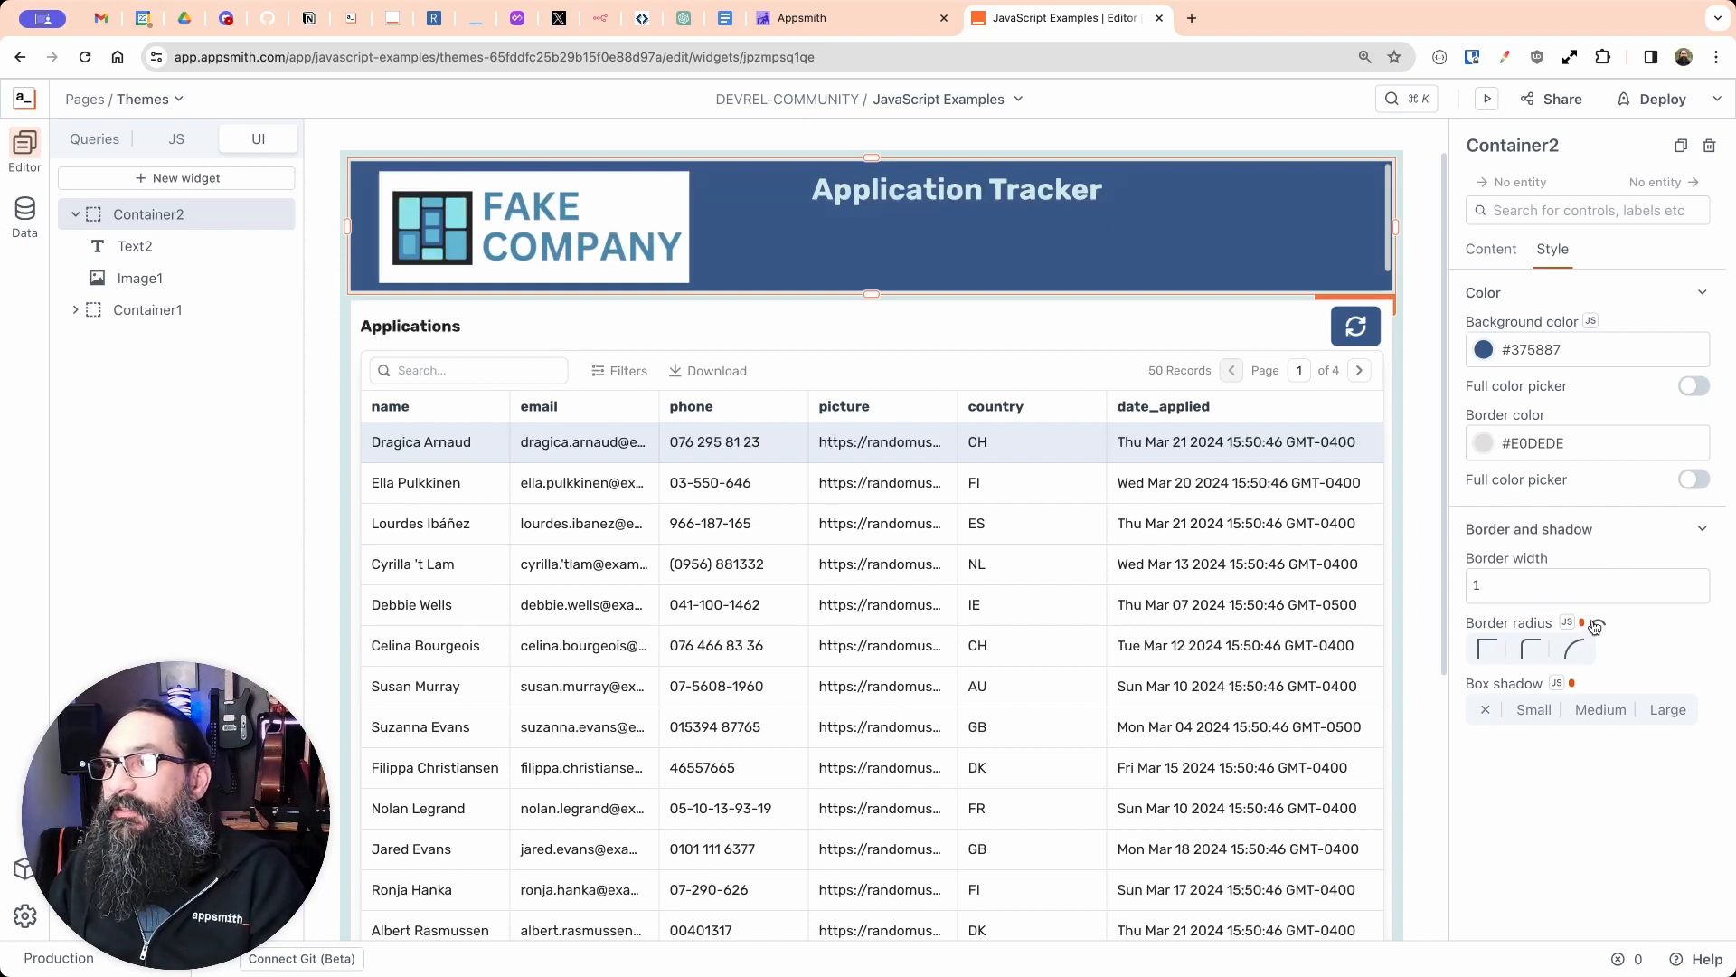
click(1596, 626)
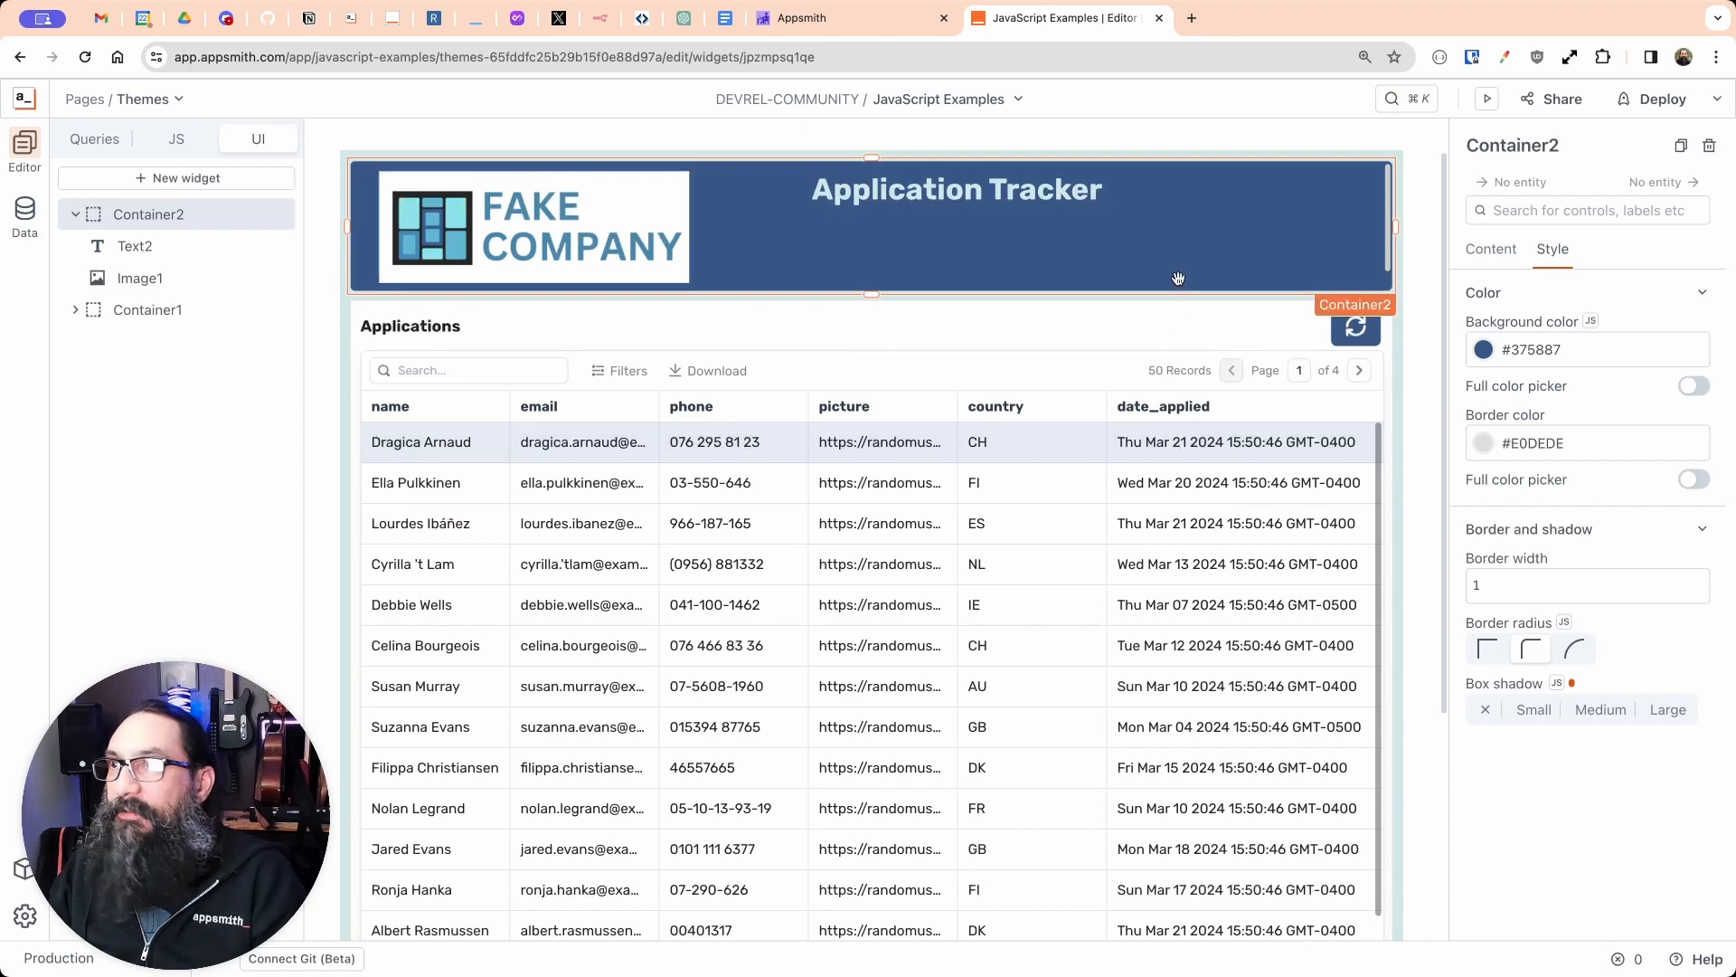
Step: Bind the Applications container's border radius to the expression {{appsmith.theme.borderRadius.appBorderRadius}}
click(1190, 323)
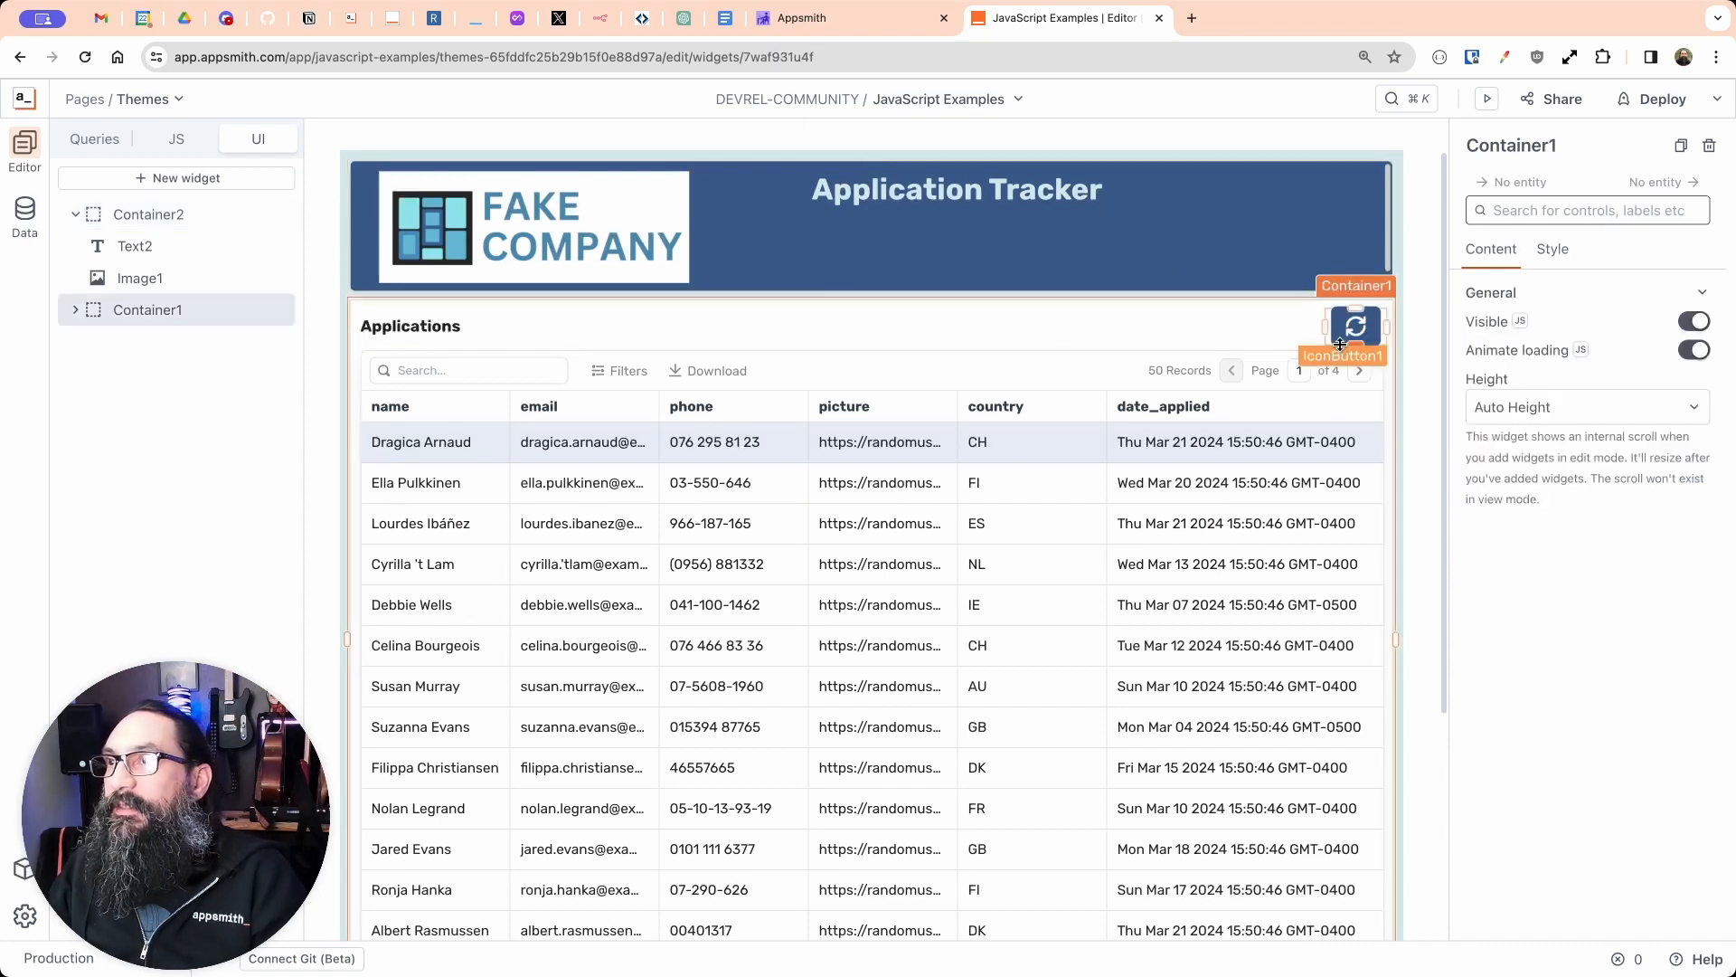
click(1549, 253)
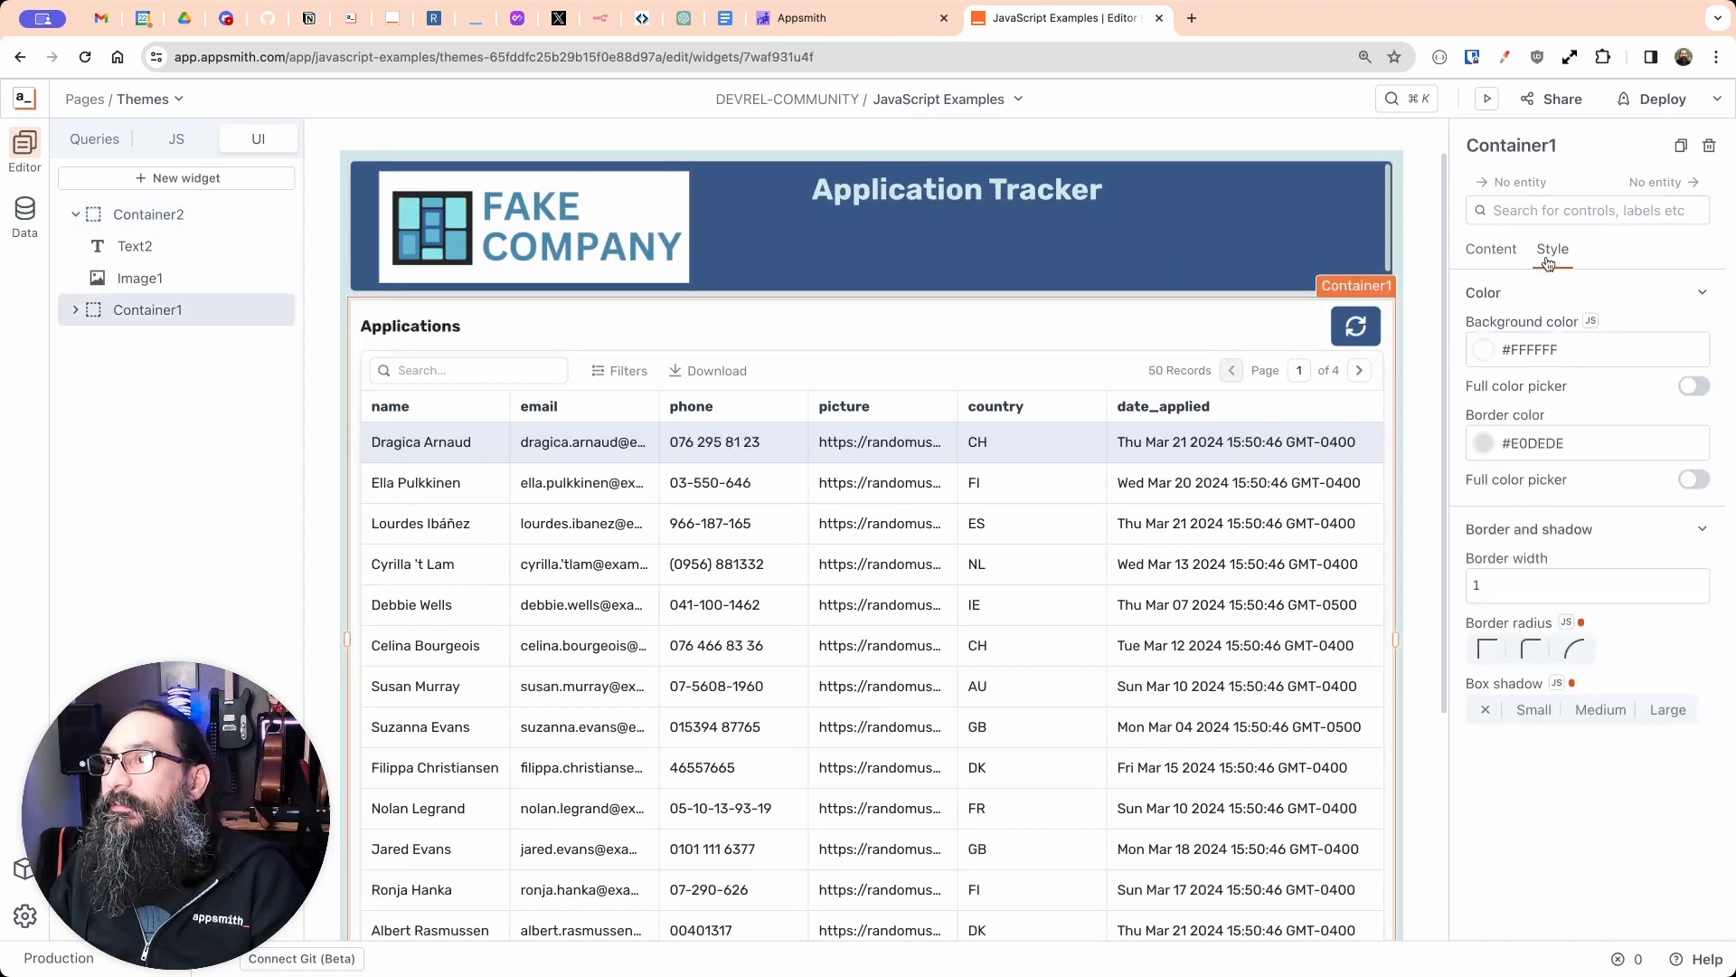
click(1567, 622)
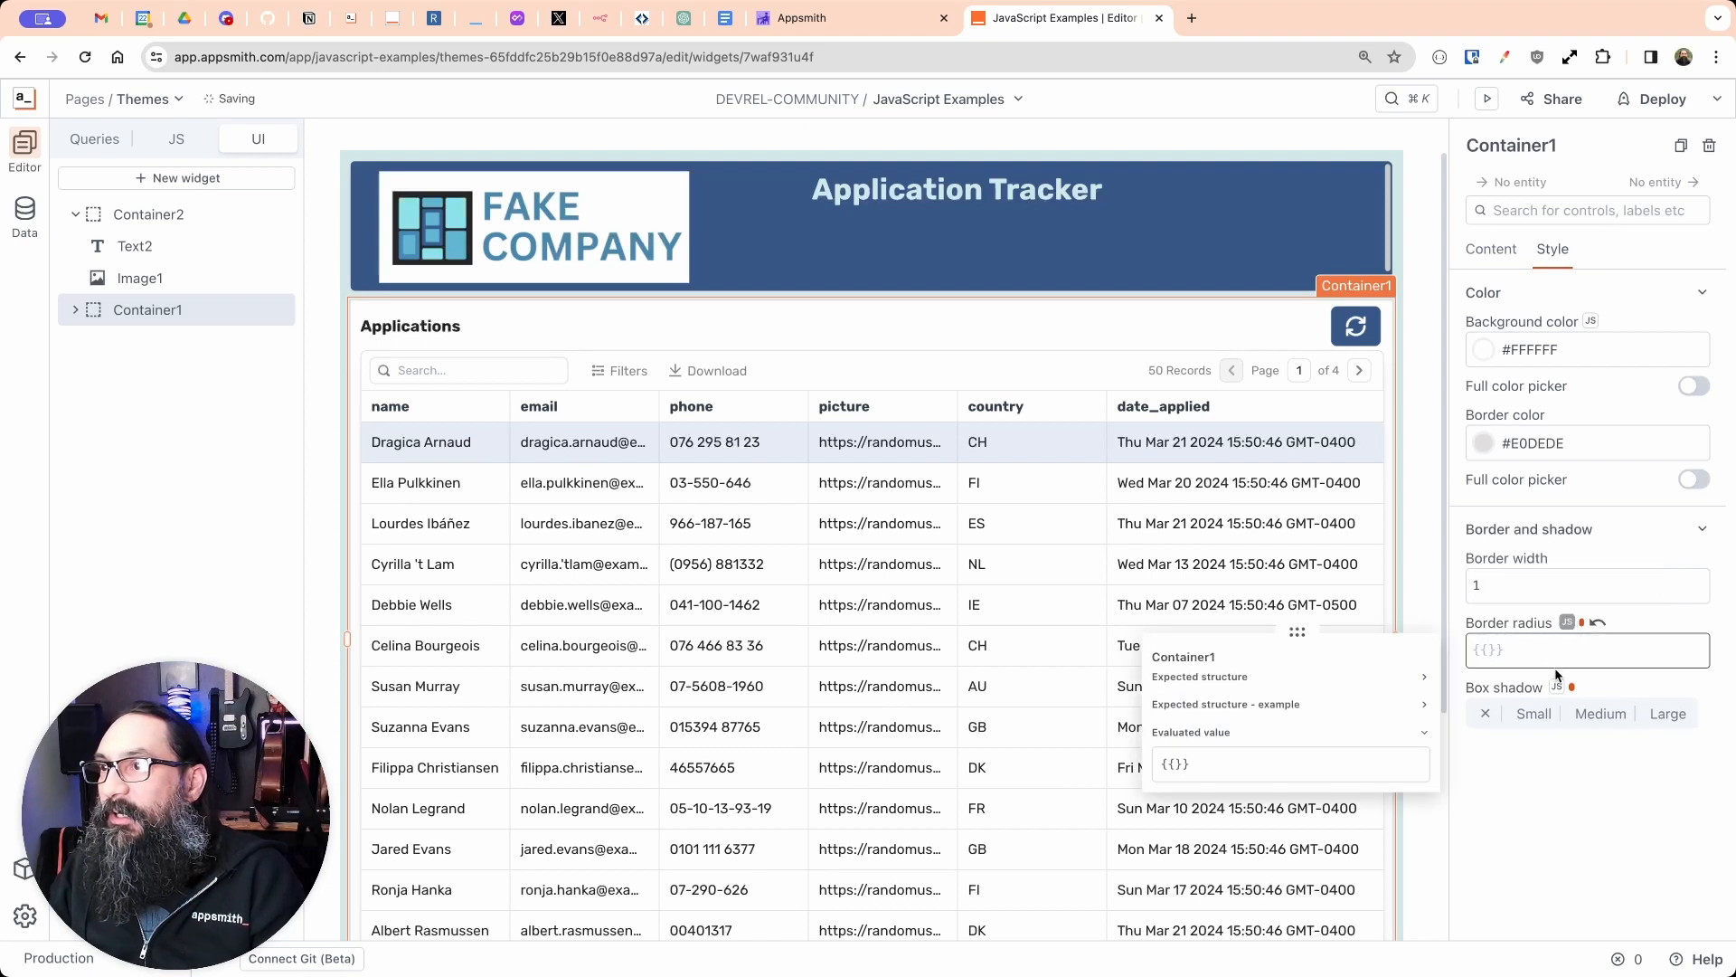
key(ctrl+v)
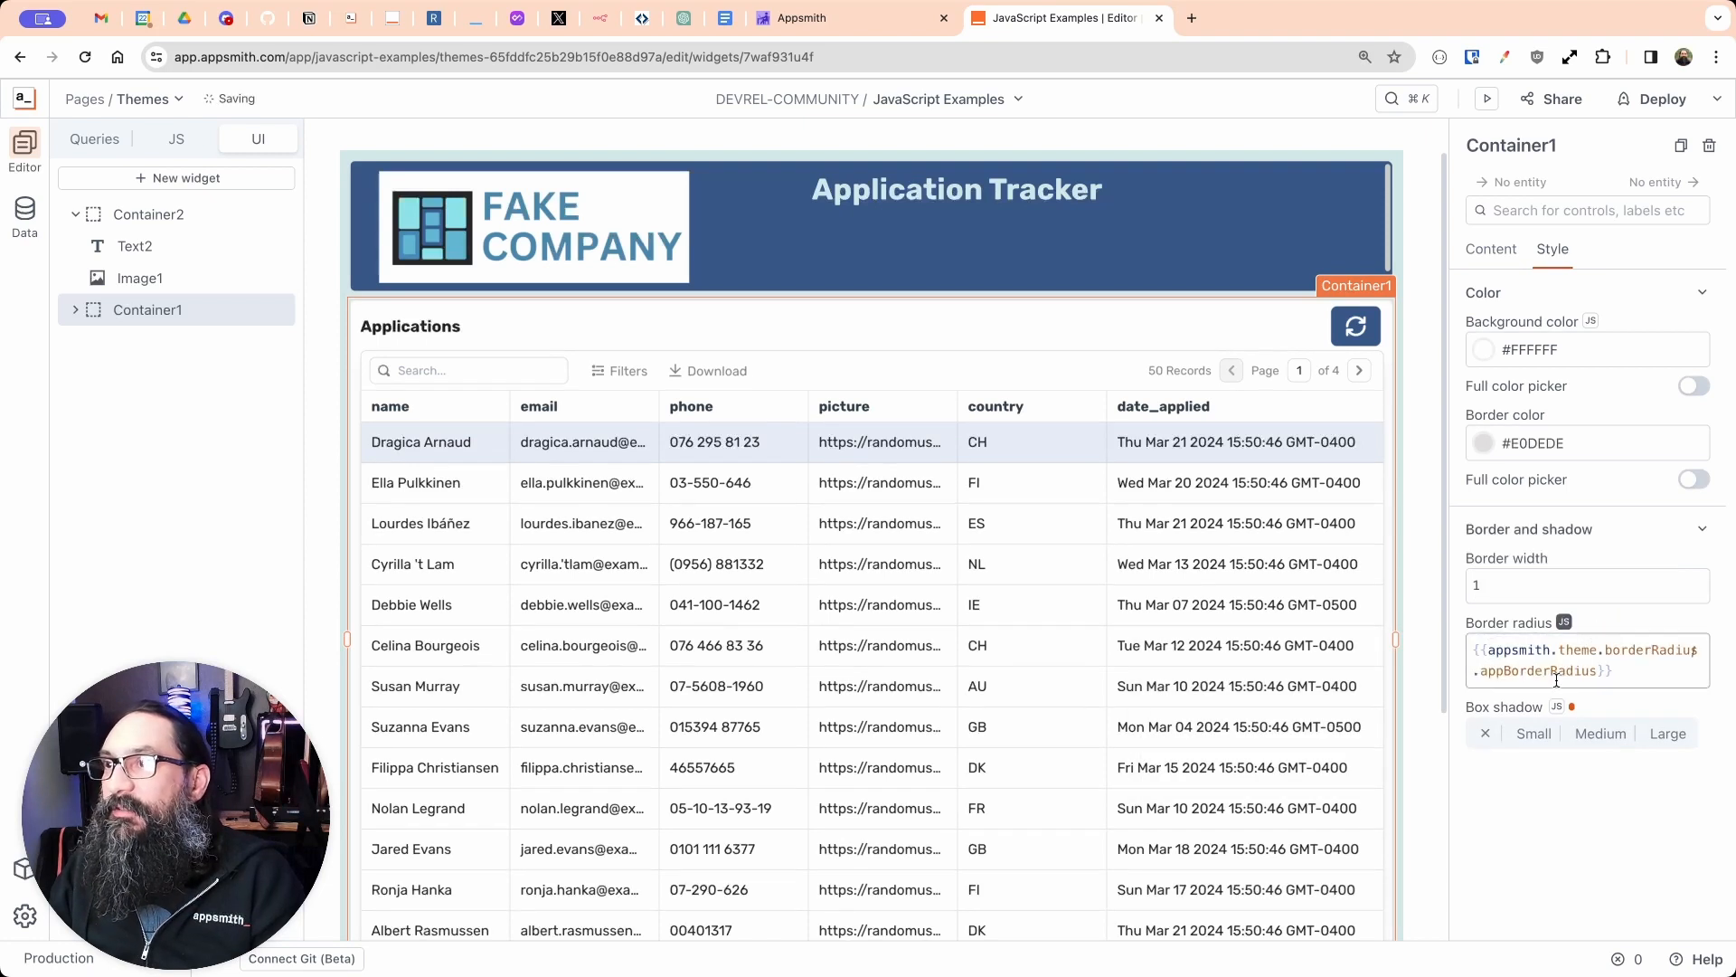
triple_click(1603, 653)
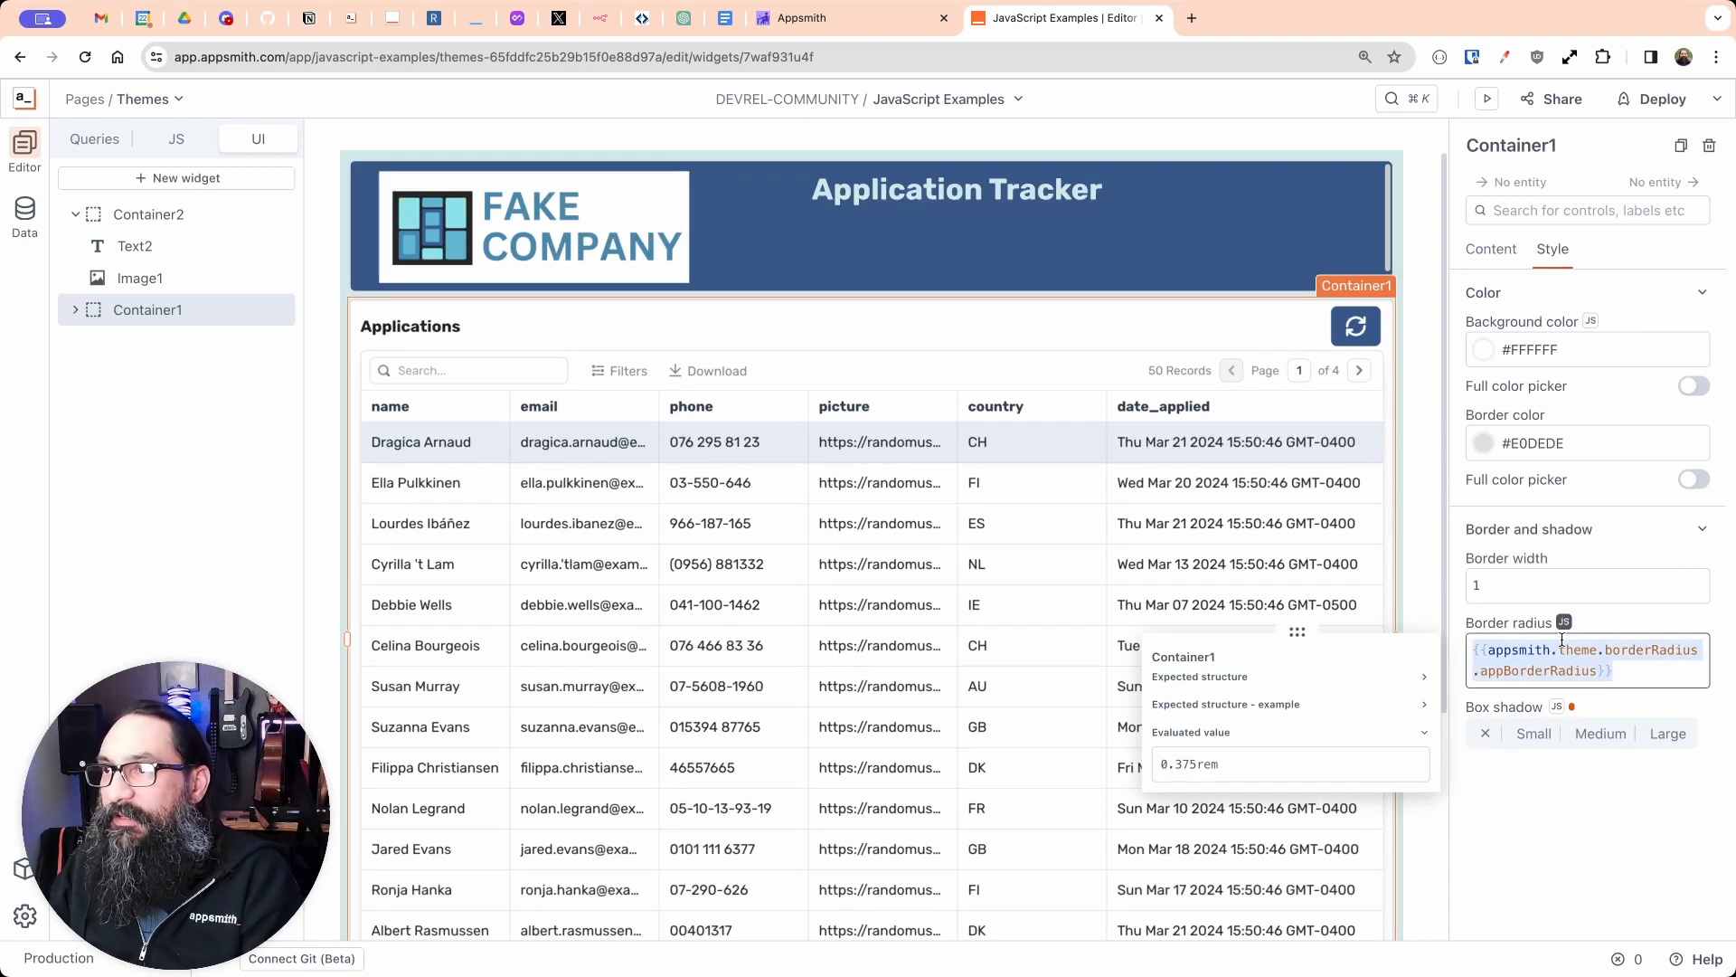
Step: Inspect the appsmith object and its theme properties referenced in the Applications container's border radius expression
mouse_move(1540, 651)
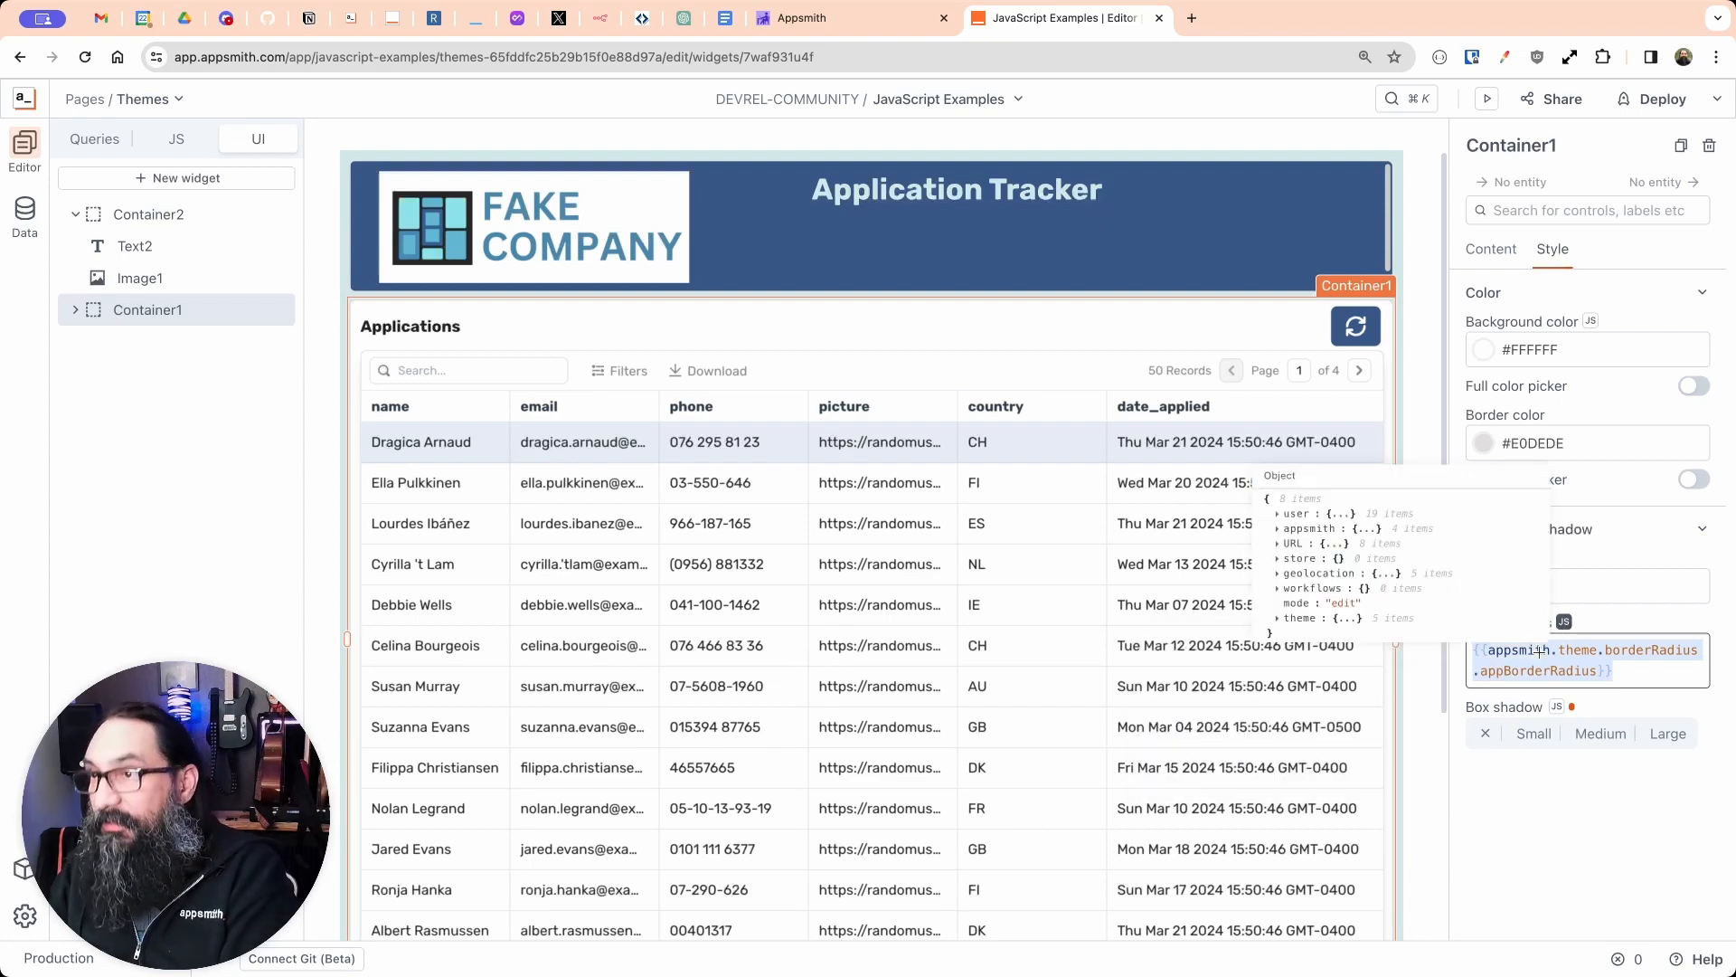
text({{)
key(super+z)
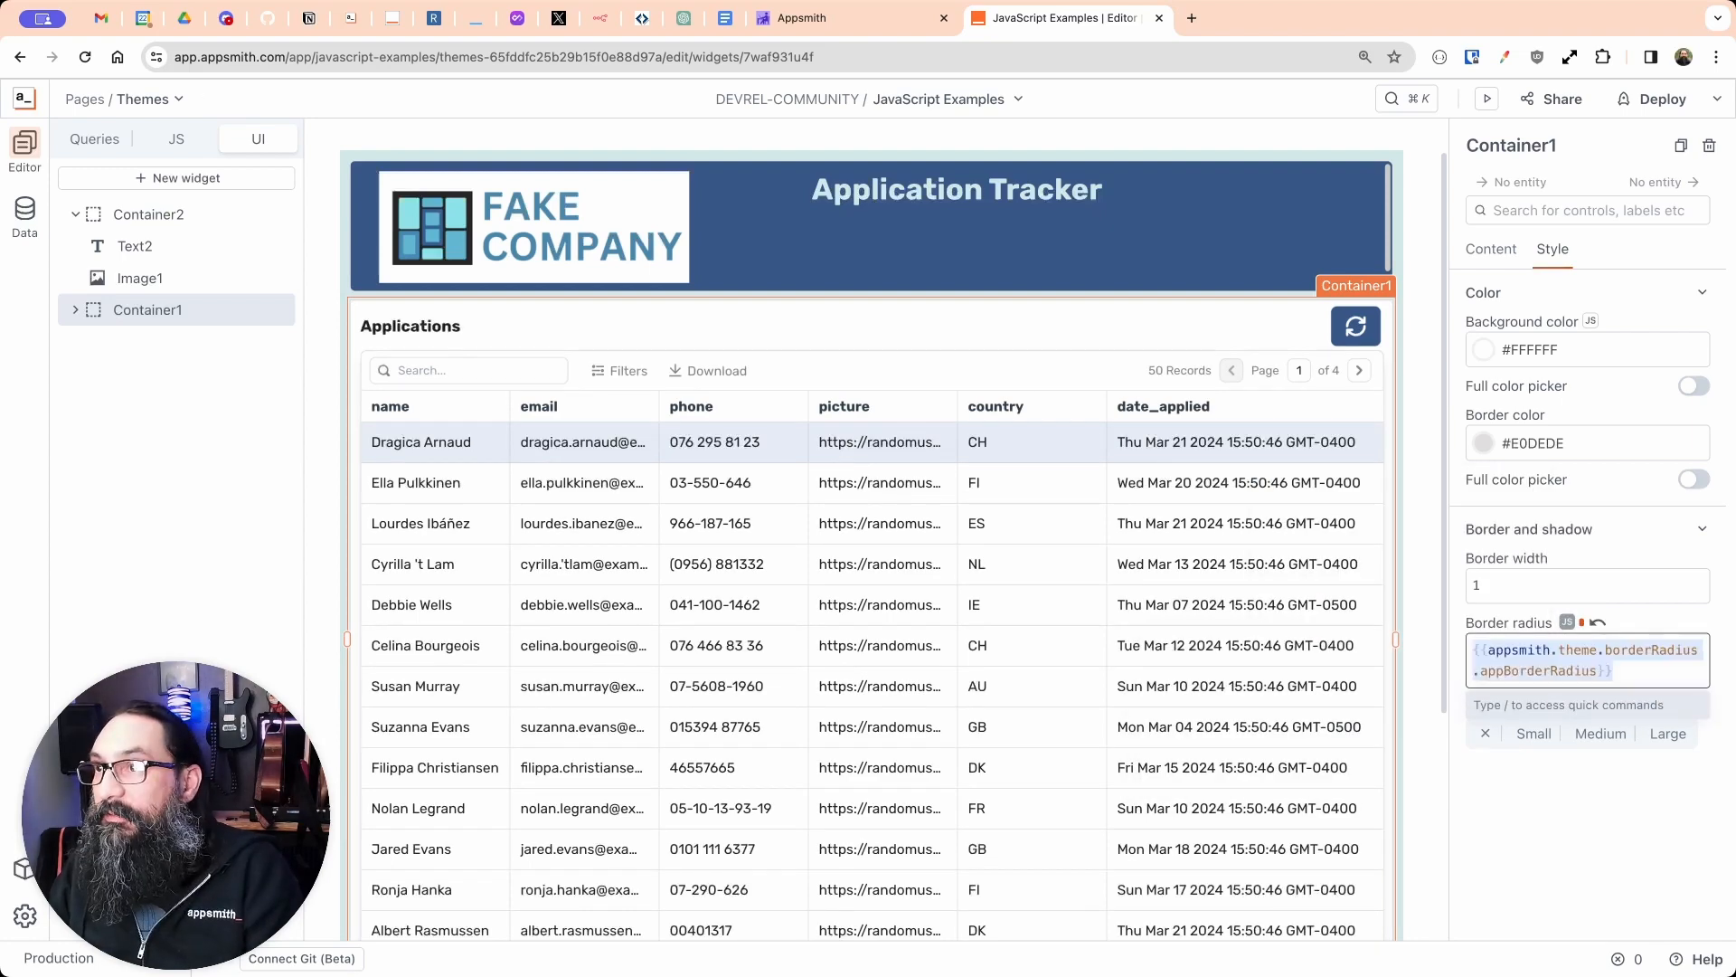
key(super+equal)
key(super+equal)
key(super+equal)
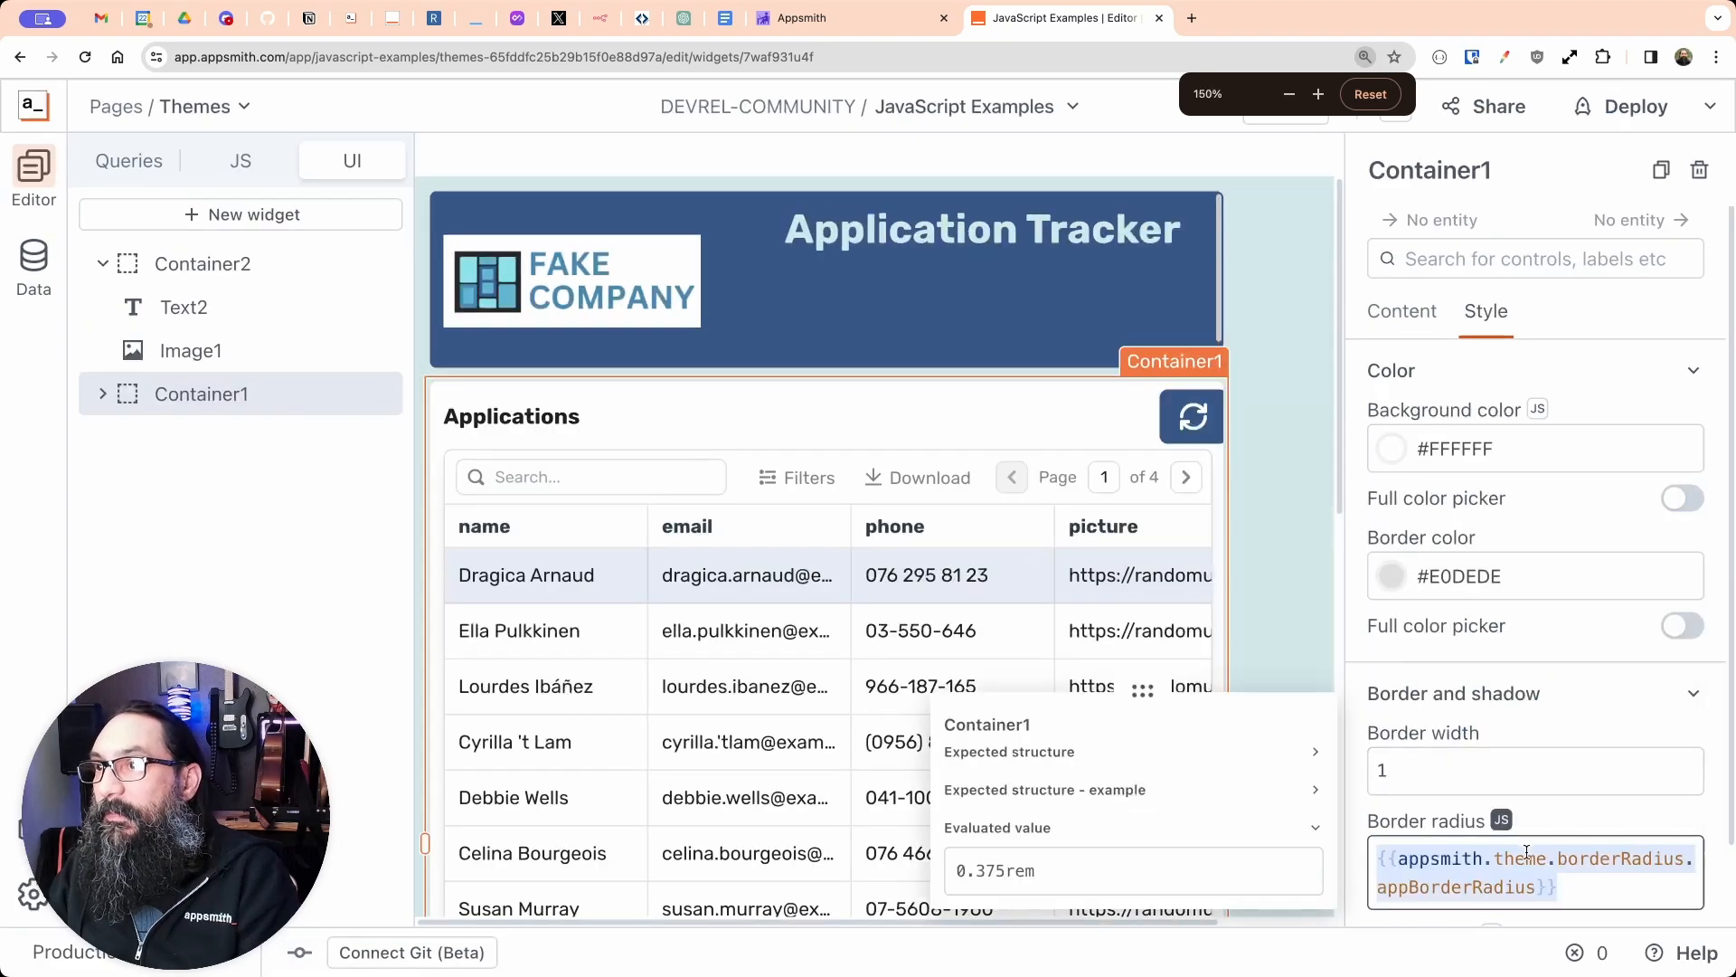
click(1581, 873)
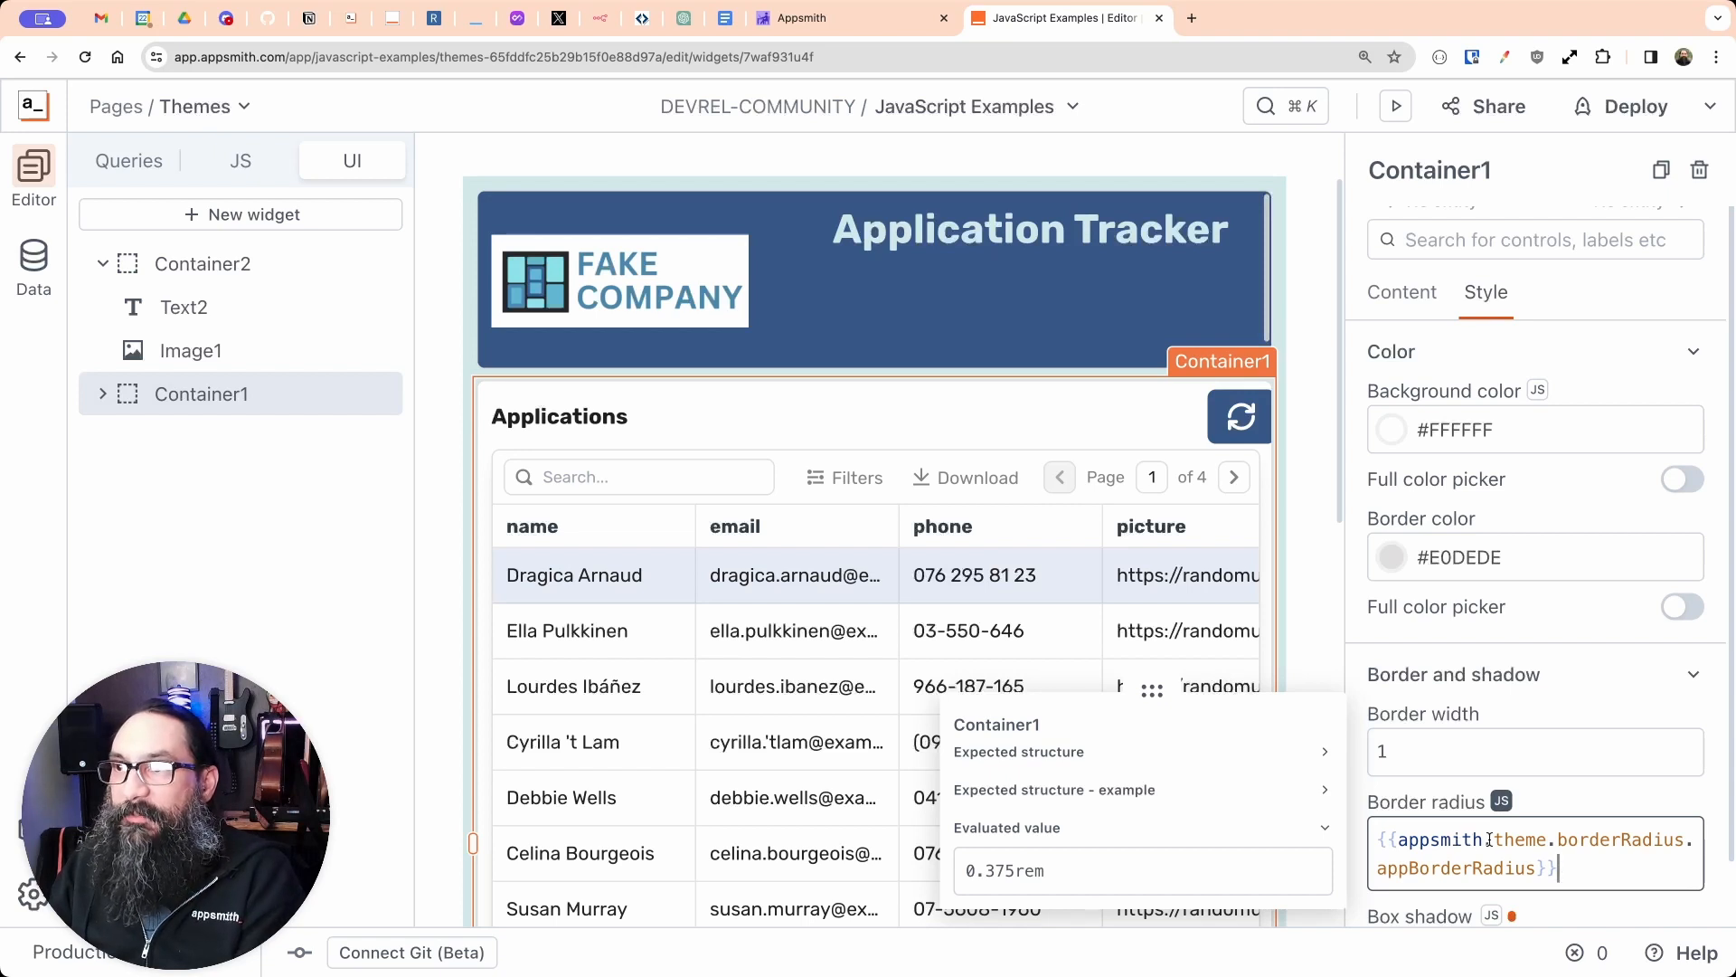
mouse_move(1513, 838)
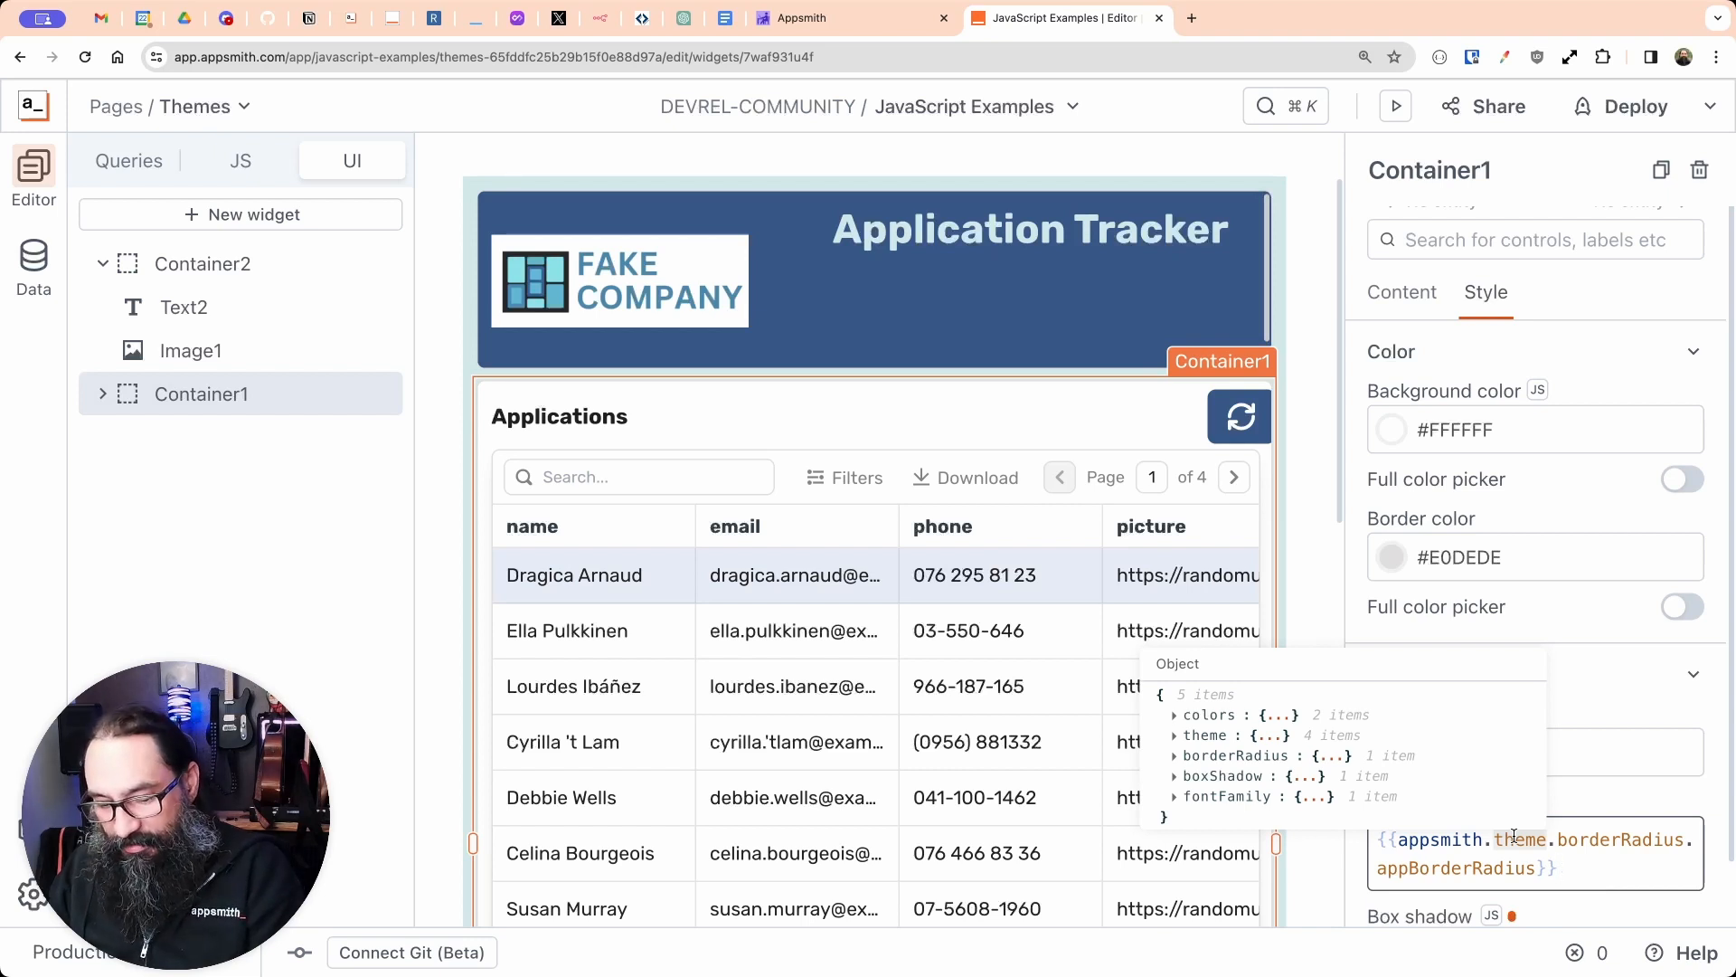
Step: Clear the Applications container's border radius expression, and reset its border radius and box shadow to the theme defaults
key(ctrl+a)
key(BackSpace)
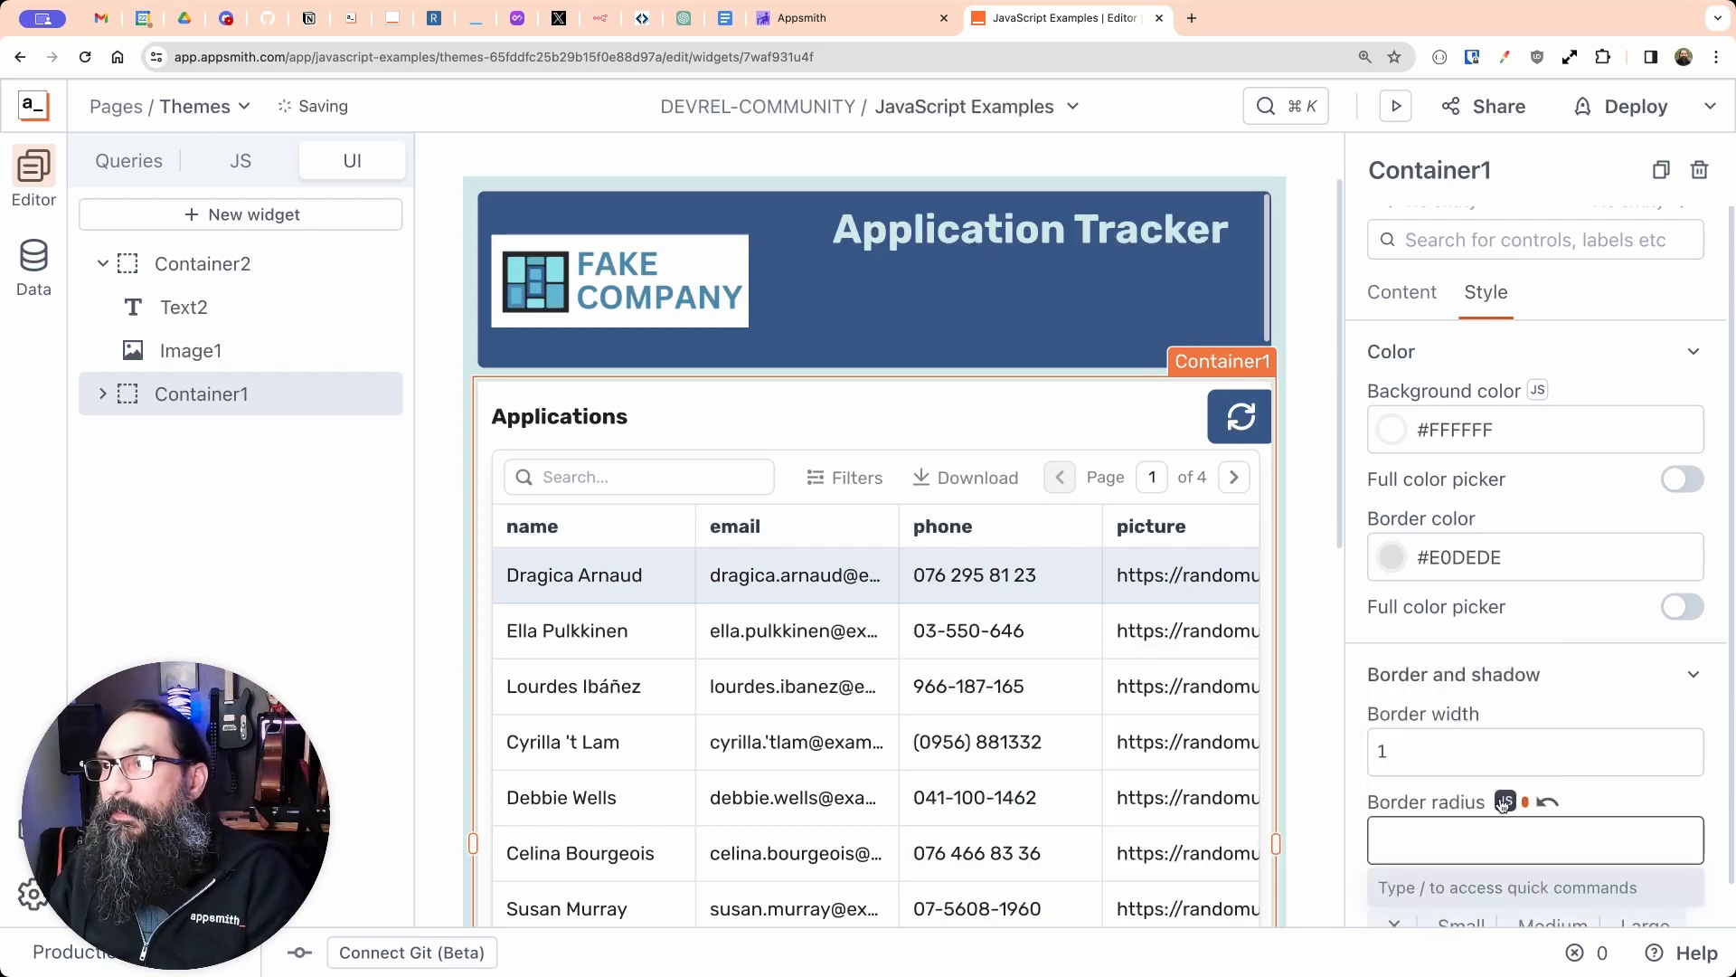
click(1504, 802)
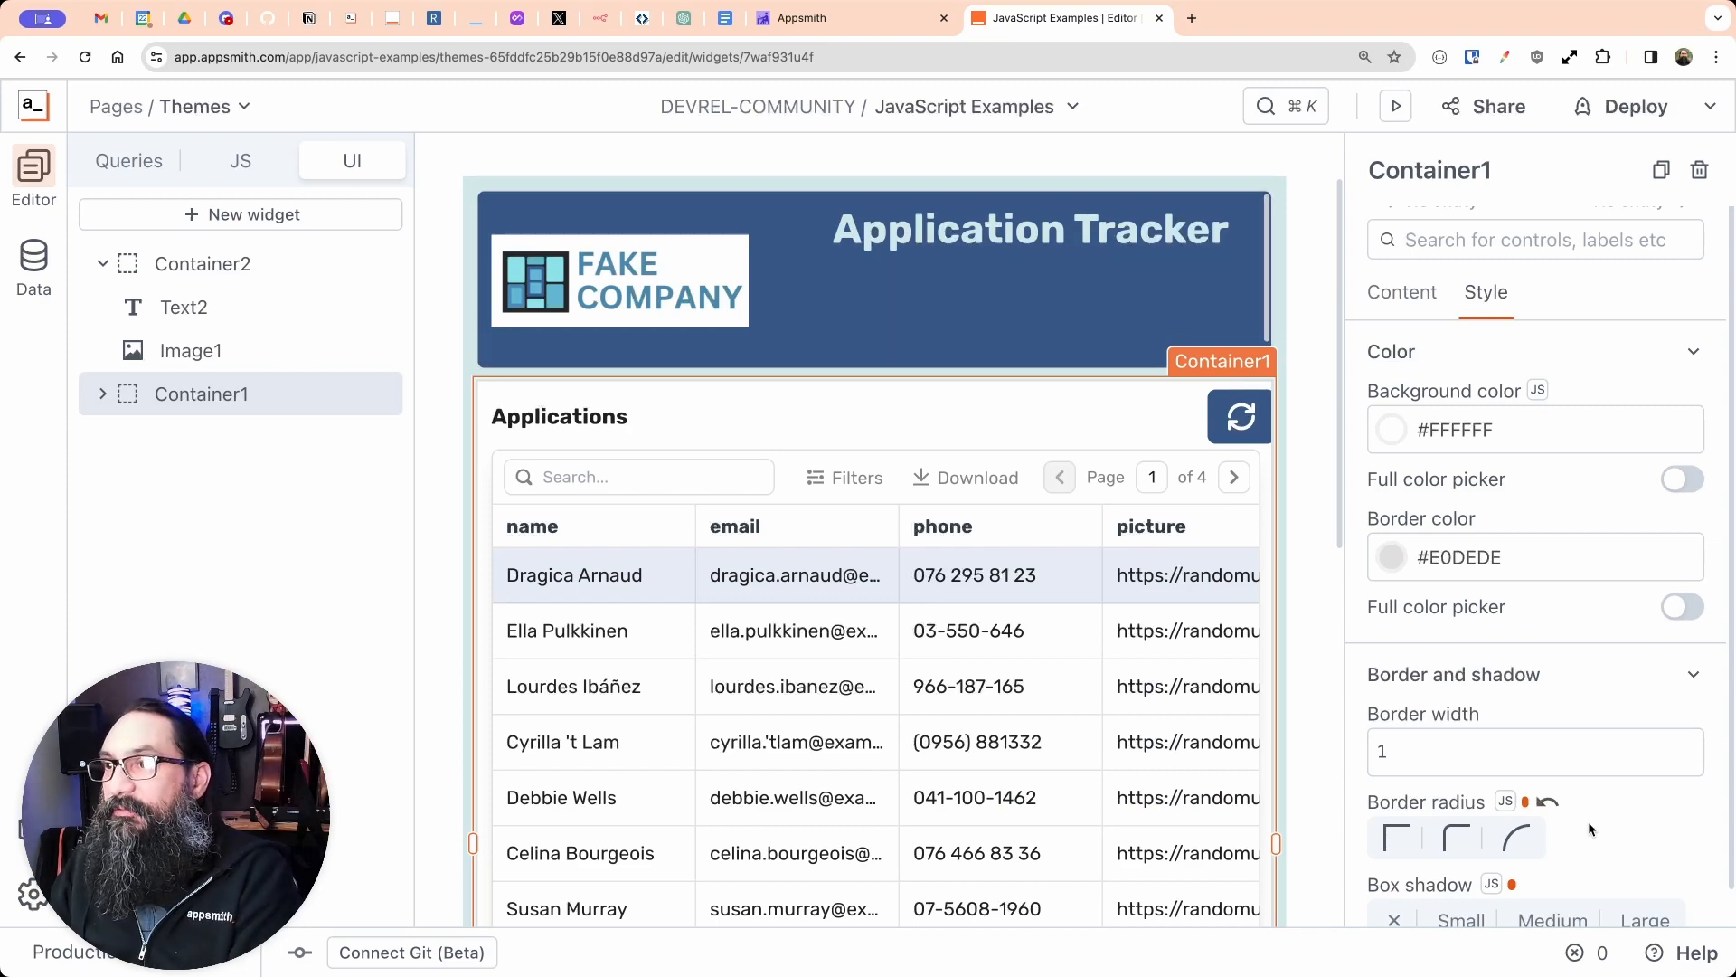
key(super+minus)
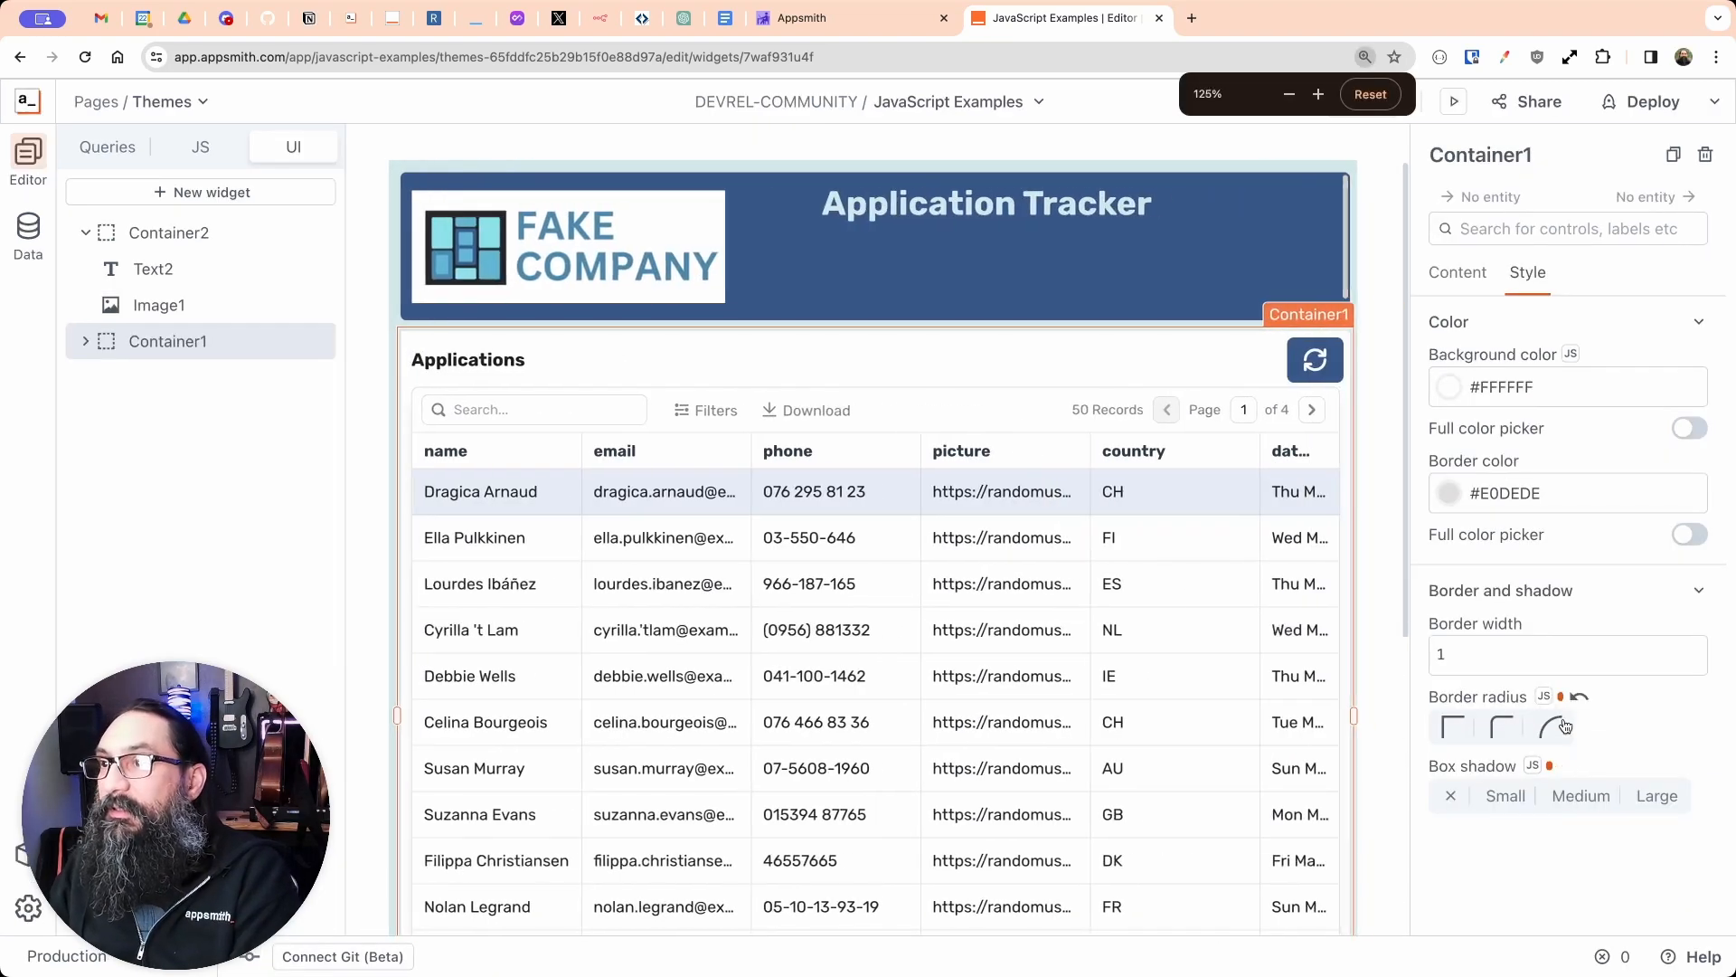
click(1573, 702)
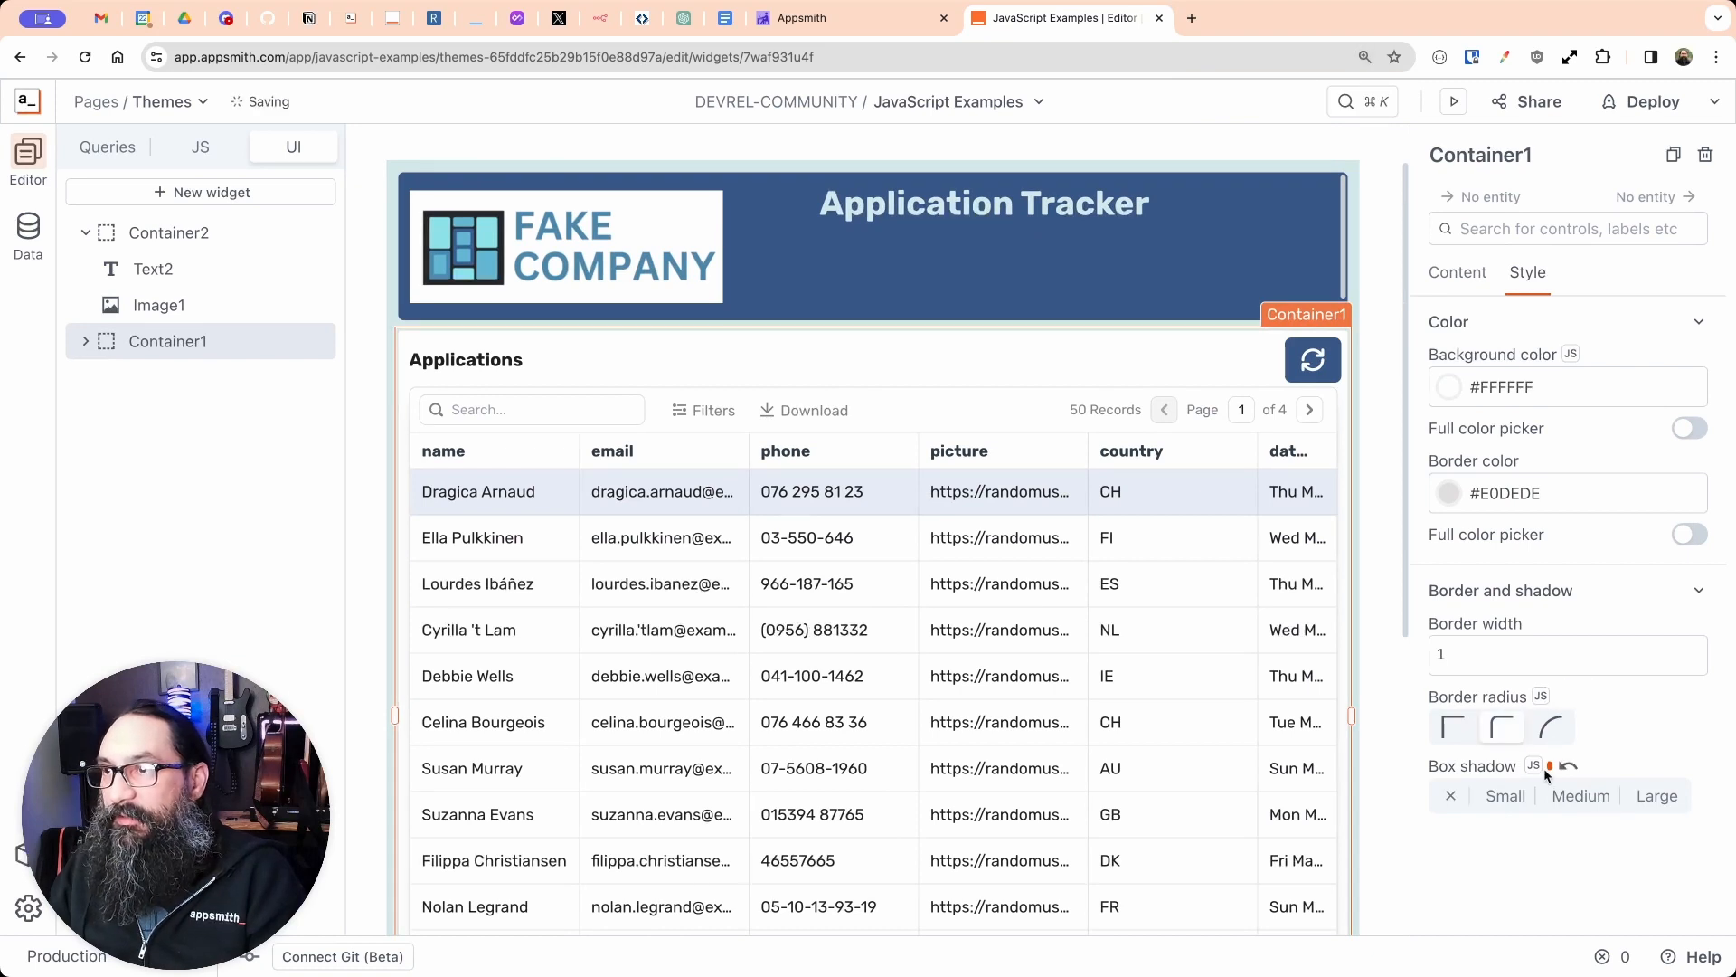
click(1567, 767)
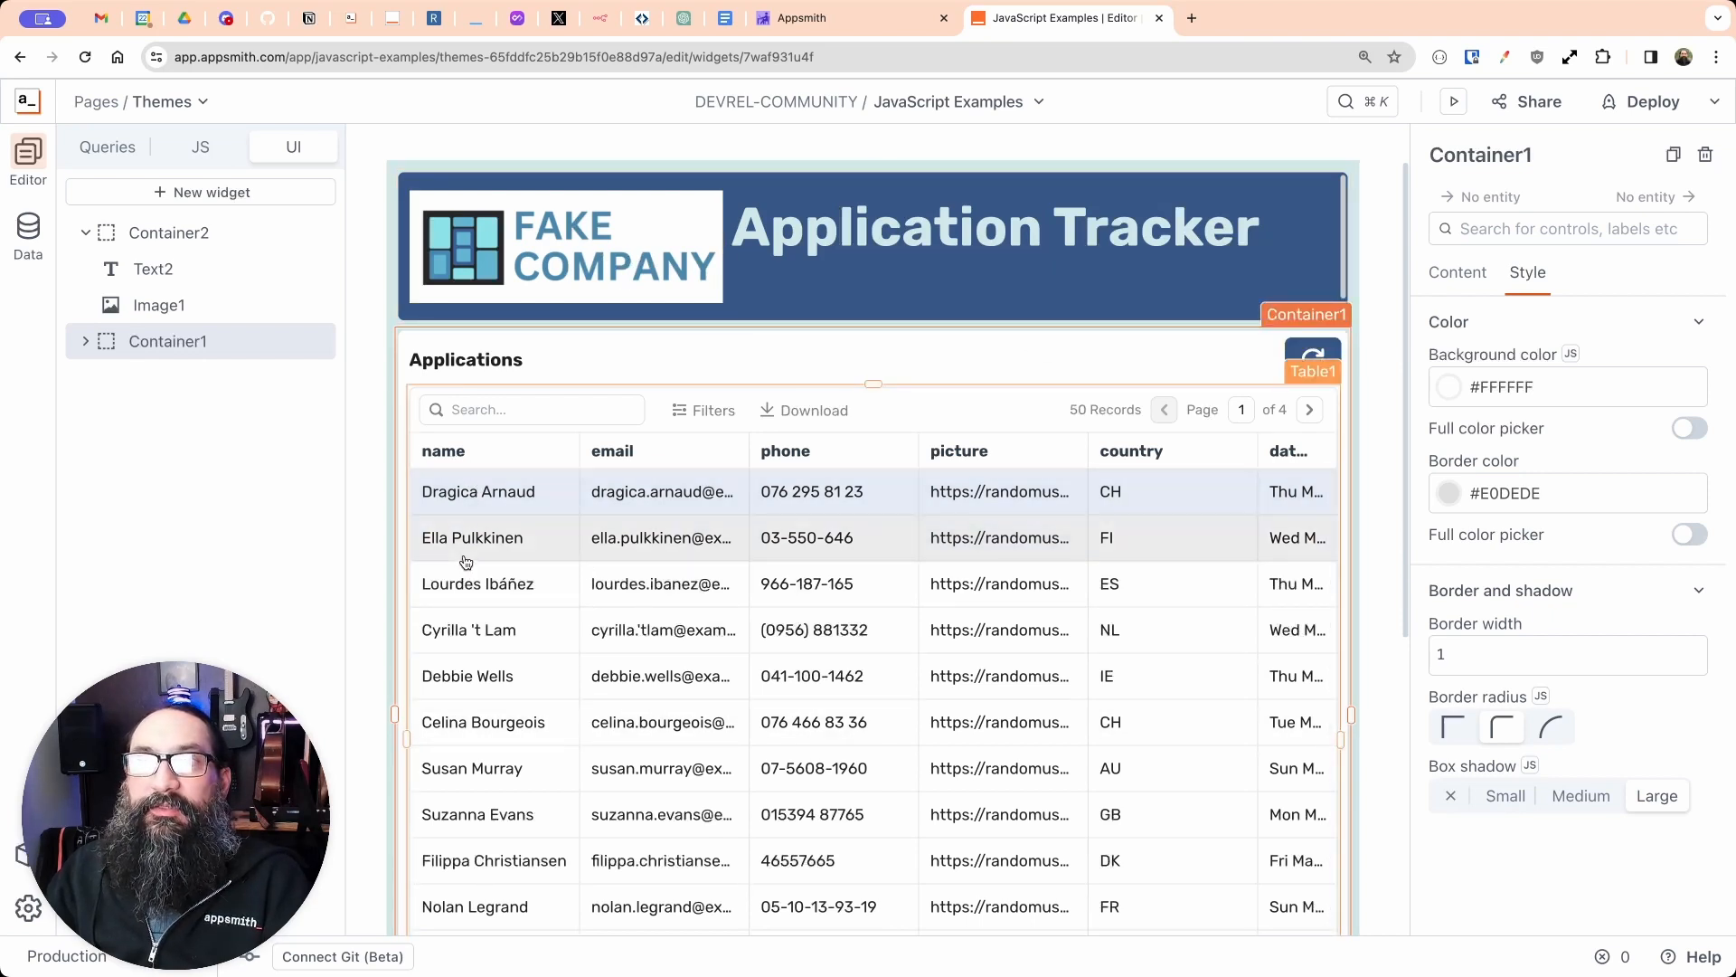
Step: Freeze the applications table's name column to the left and make its text bold
click(1162, 540)
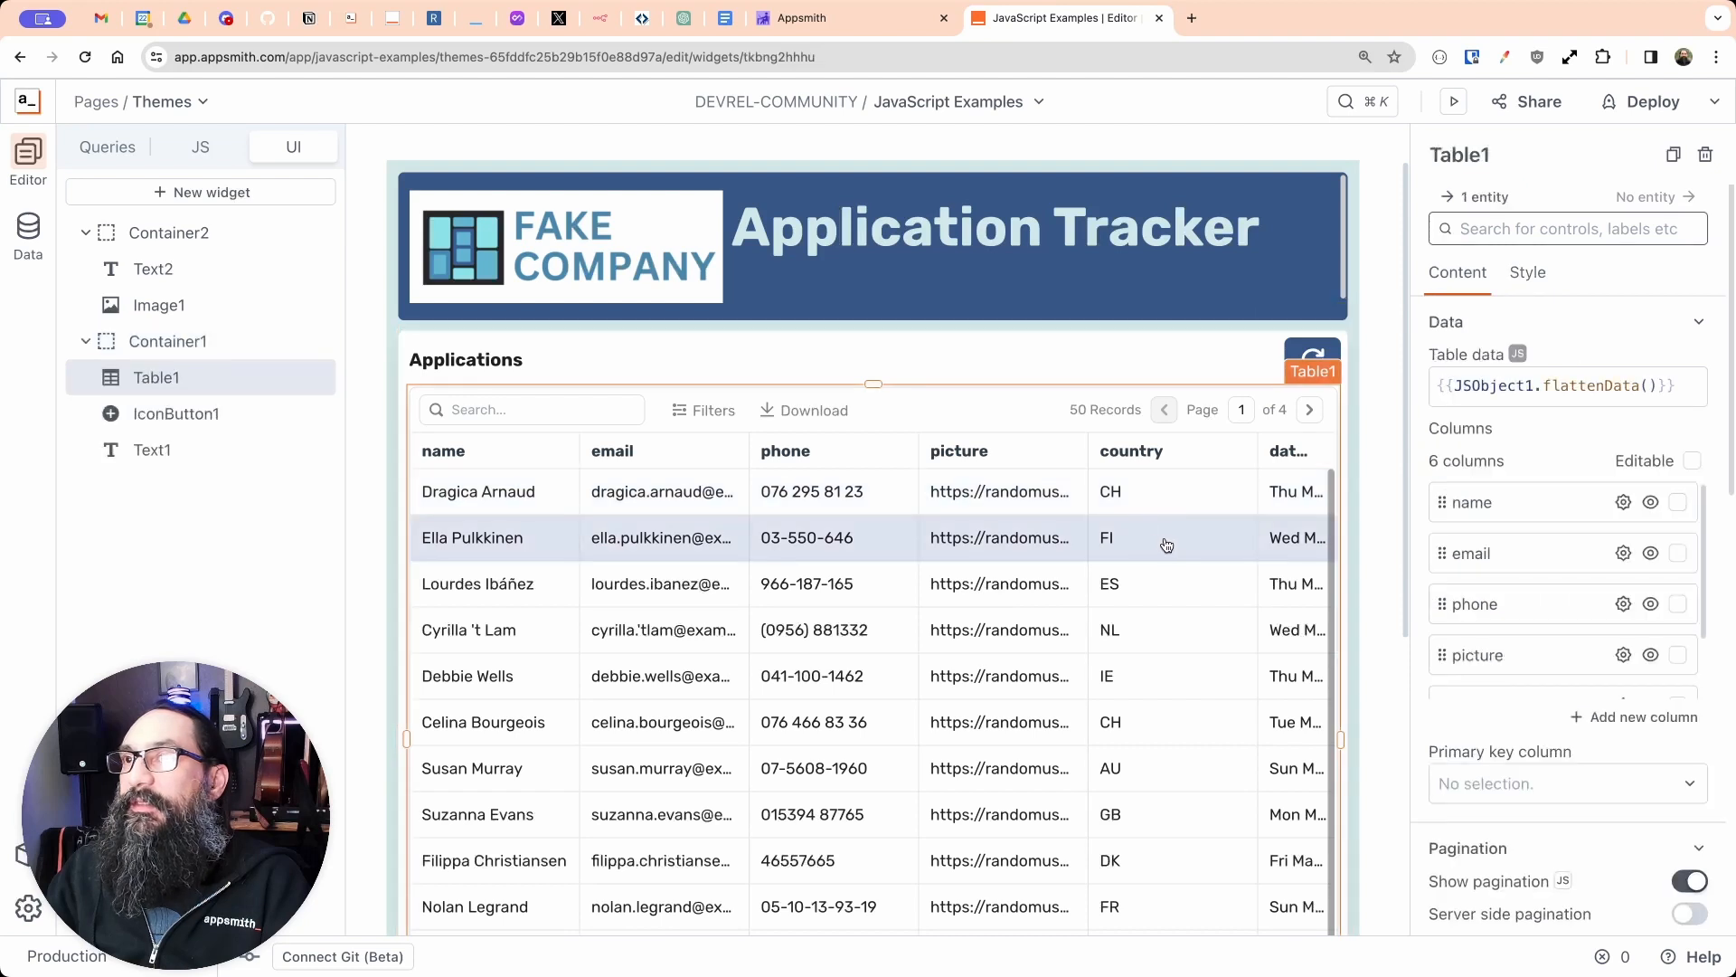
click(1622, 503)
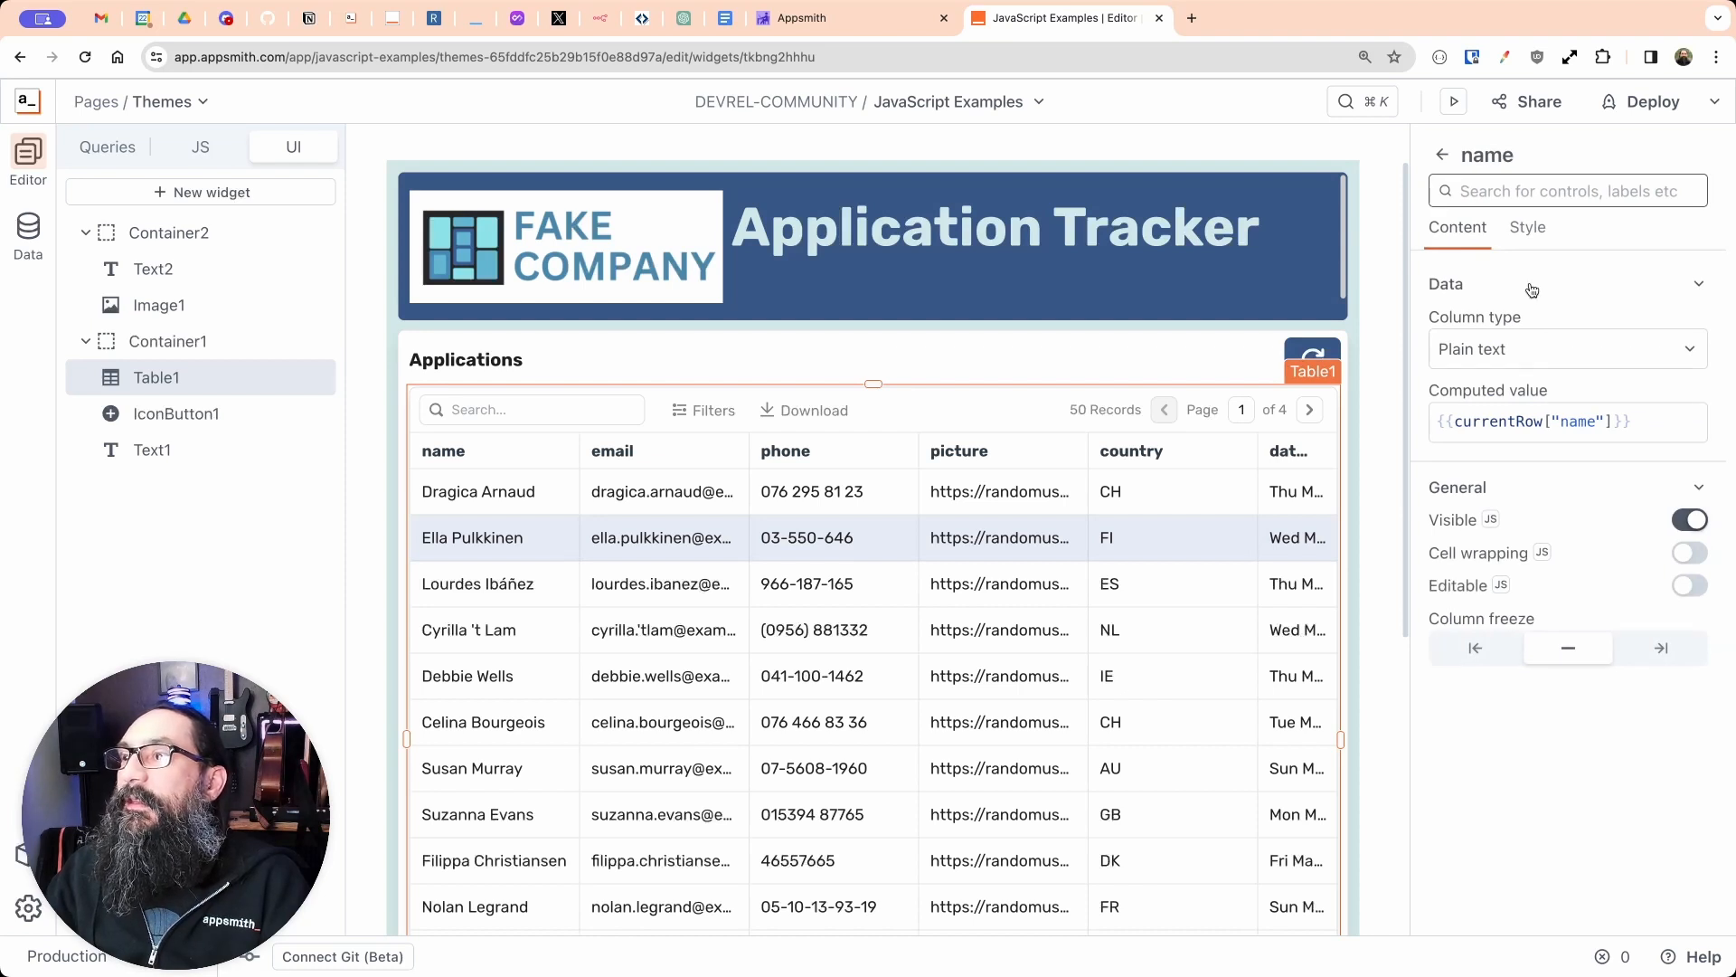
click(1477, 649)
click(1535, 238)
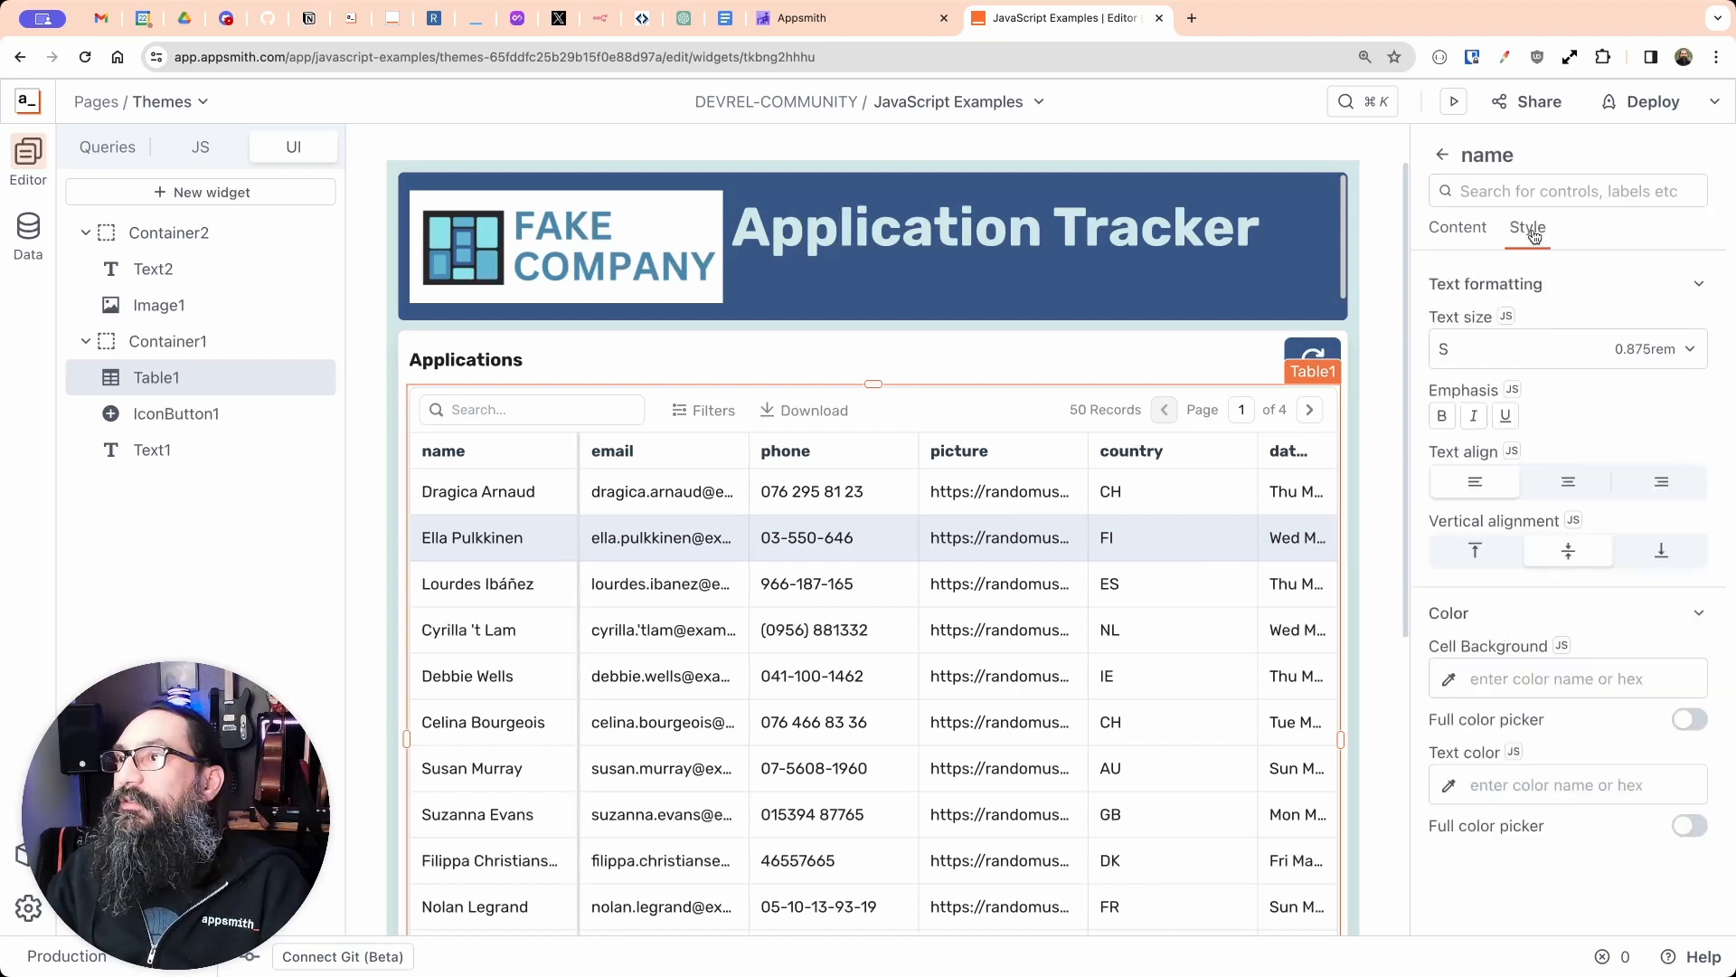
click(1442, 415)
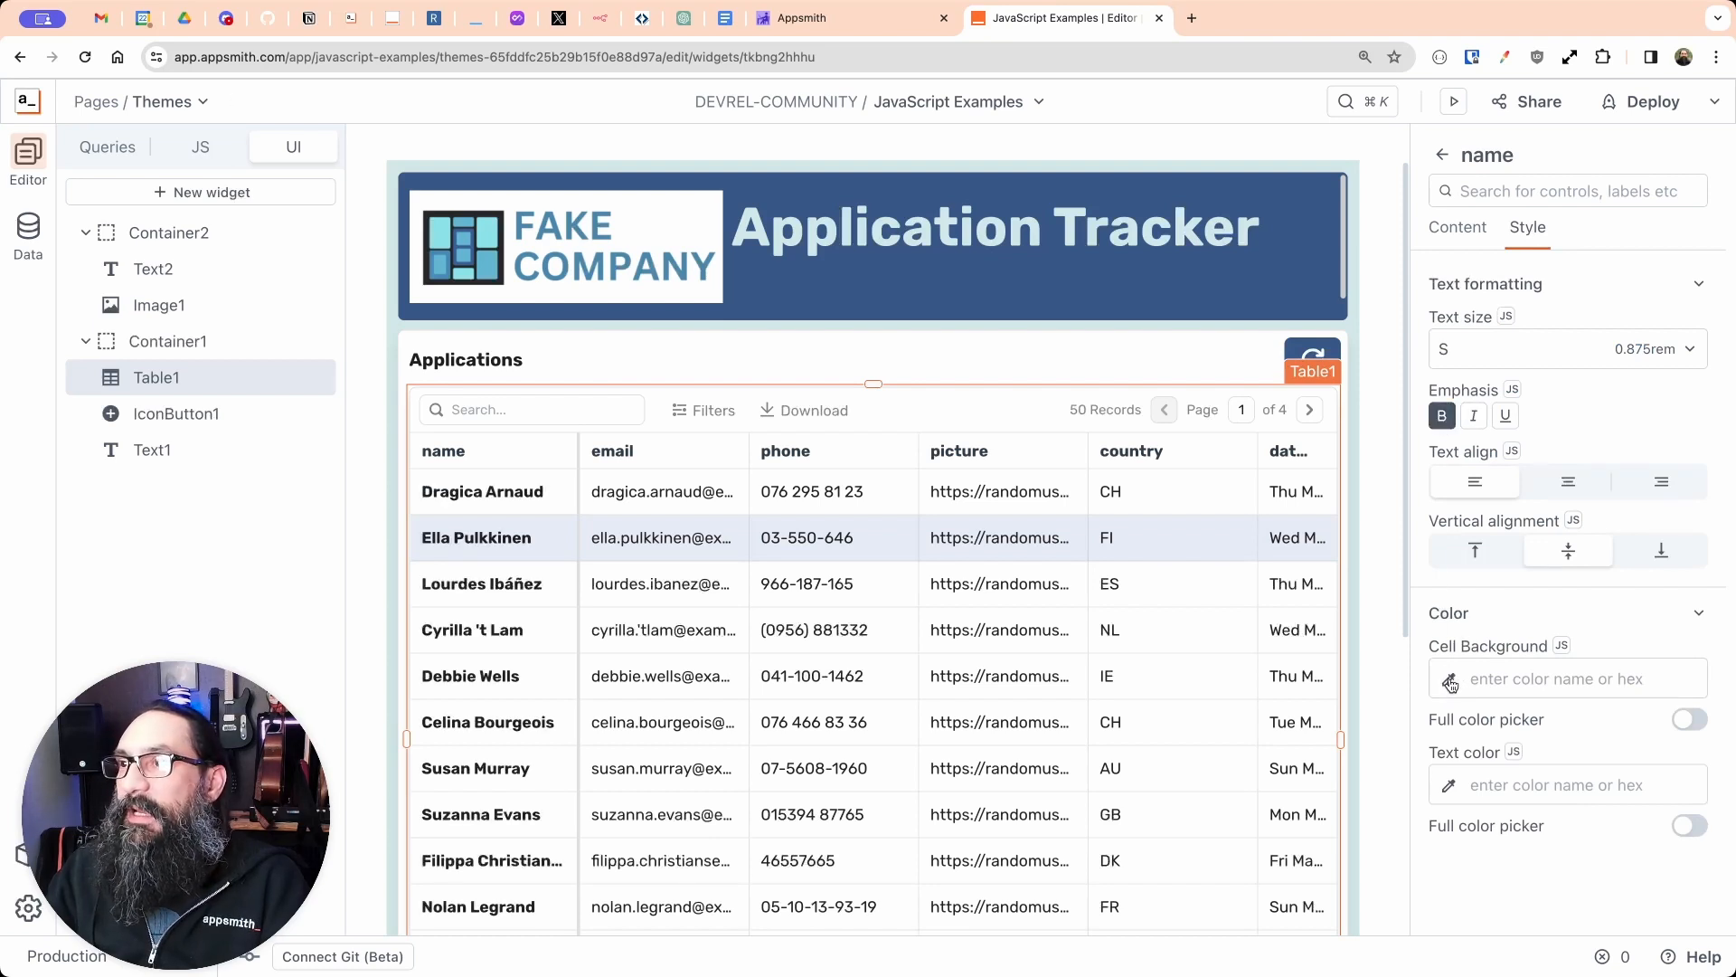
Step: Apply theme colors #d2e8e9 to the name column's cell background and #375887 to its text, and widen the column to fit the full names
click(1449, 684)
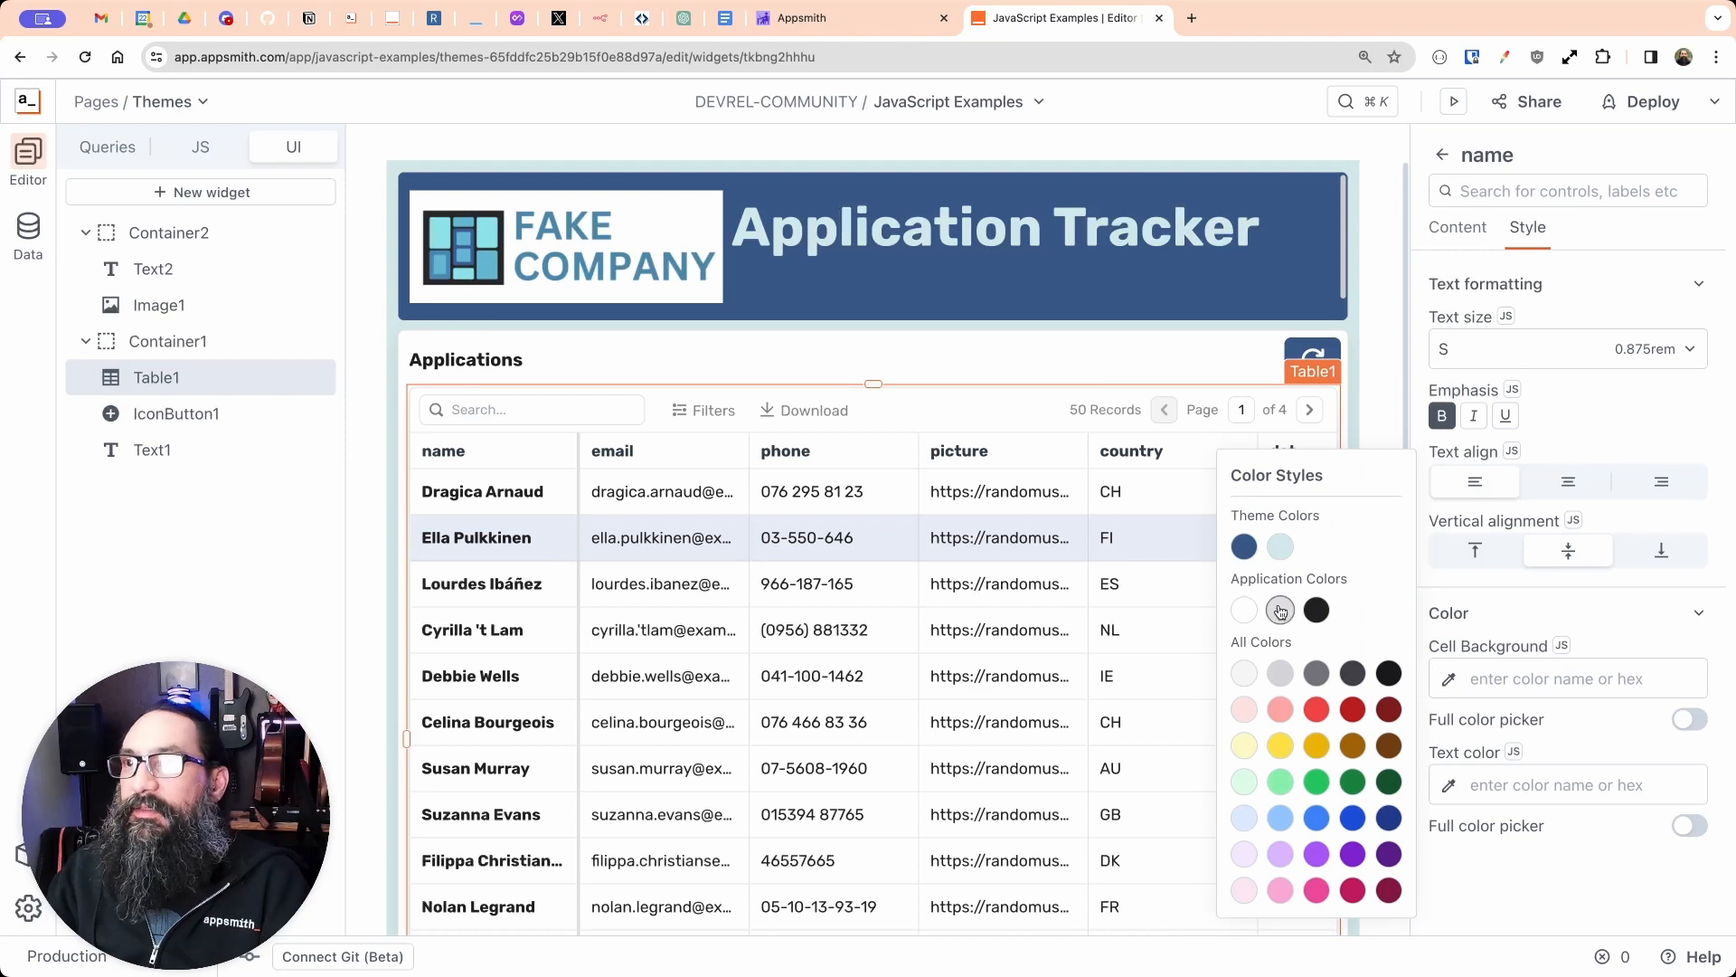
click(1277, 556)
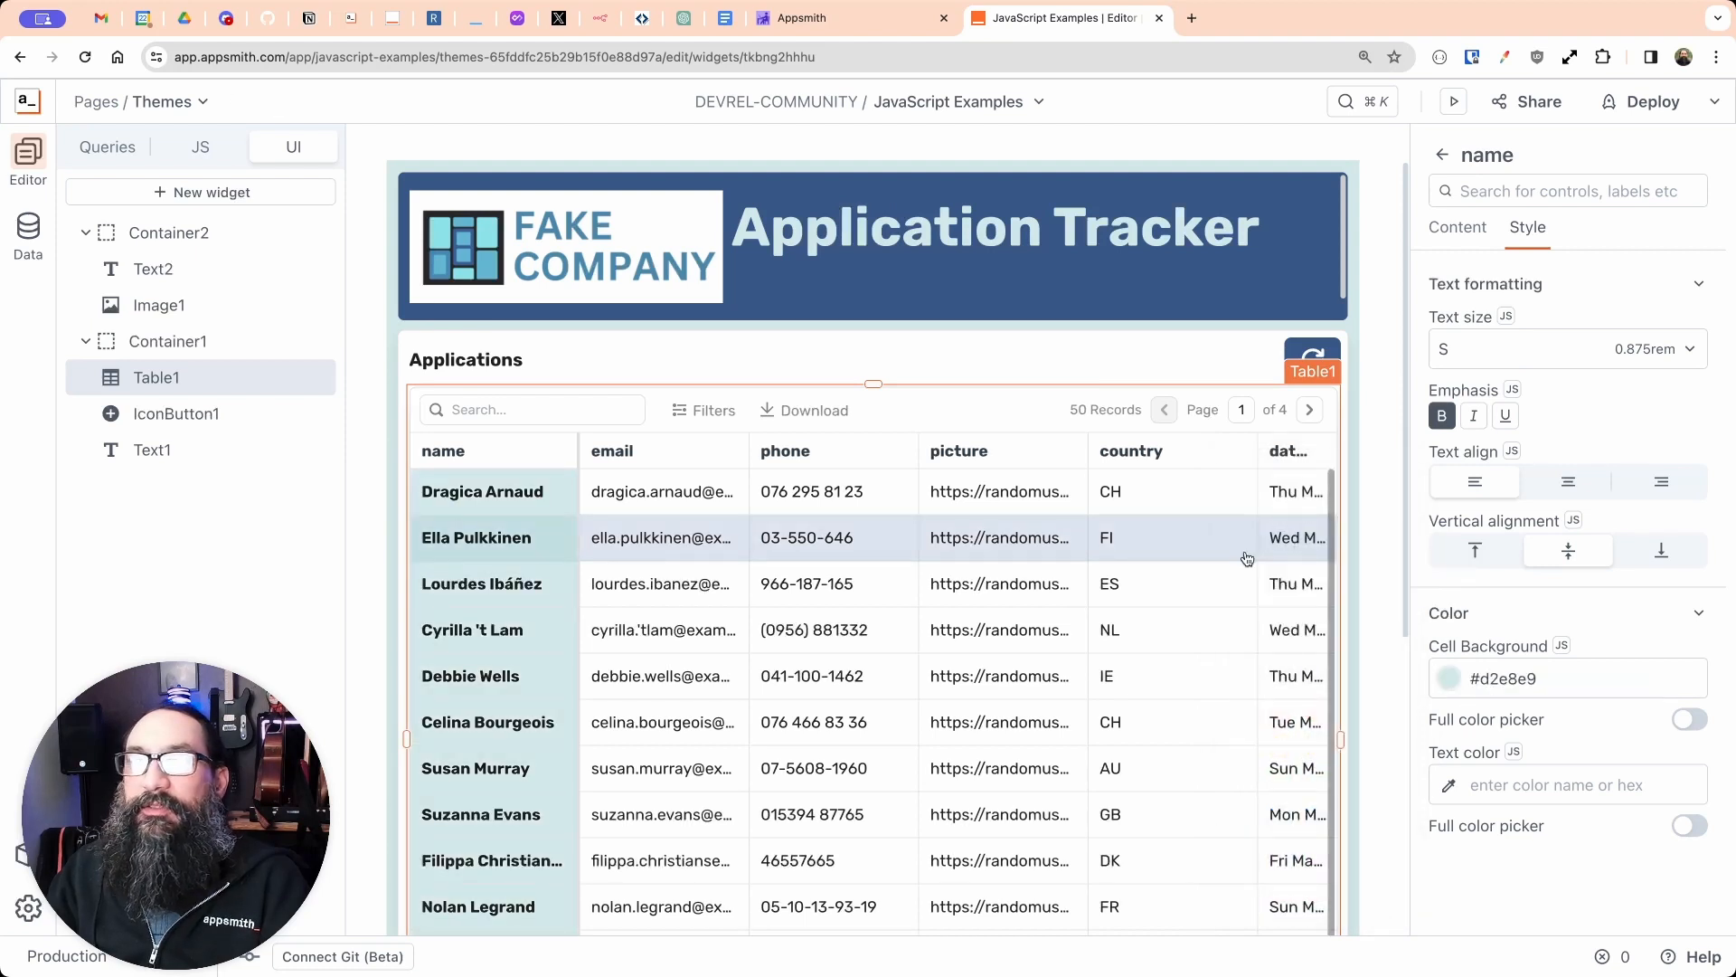
click(1449, 793)
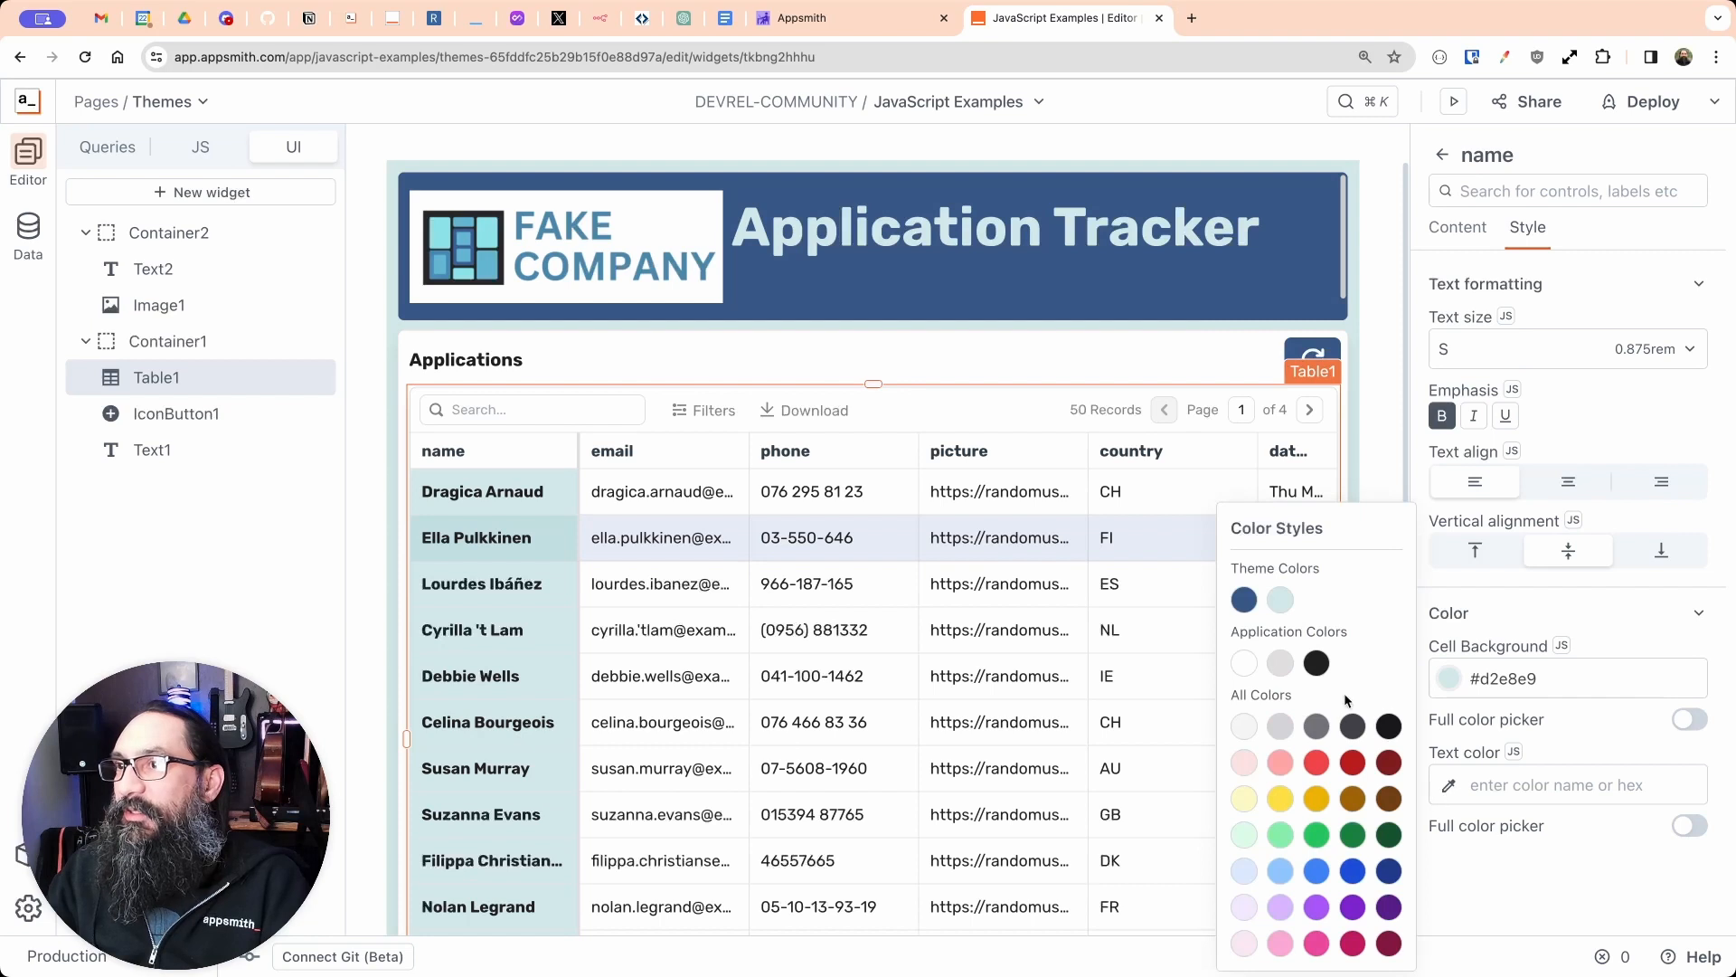
click(1244, 599)
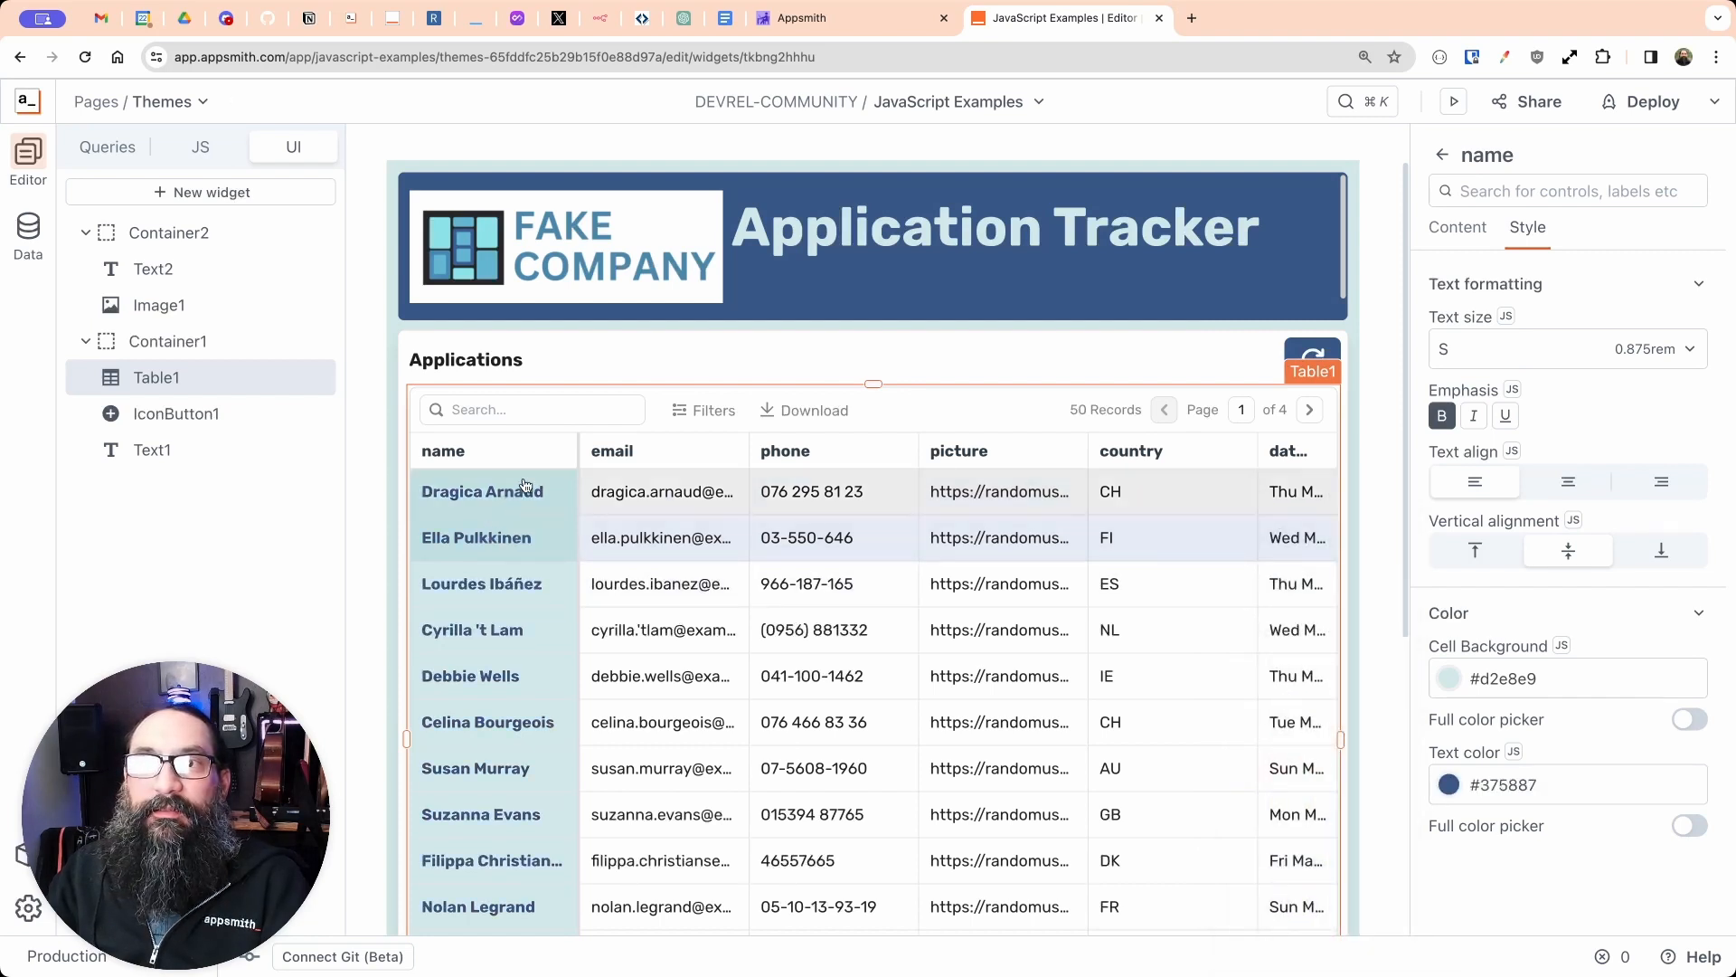
drag(579, 450, 615, 453)
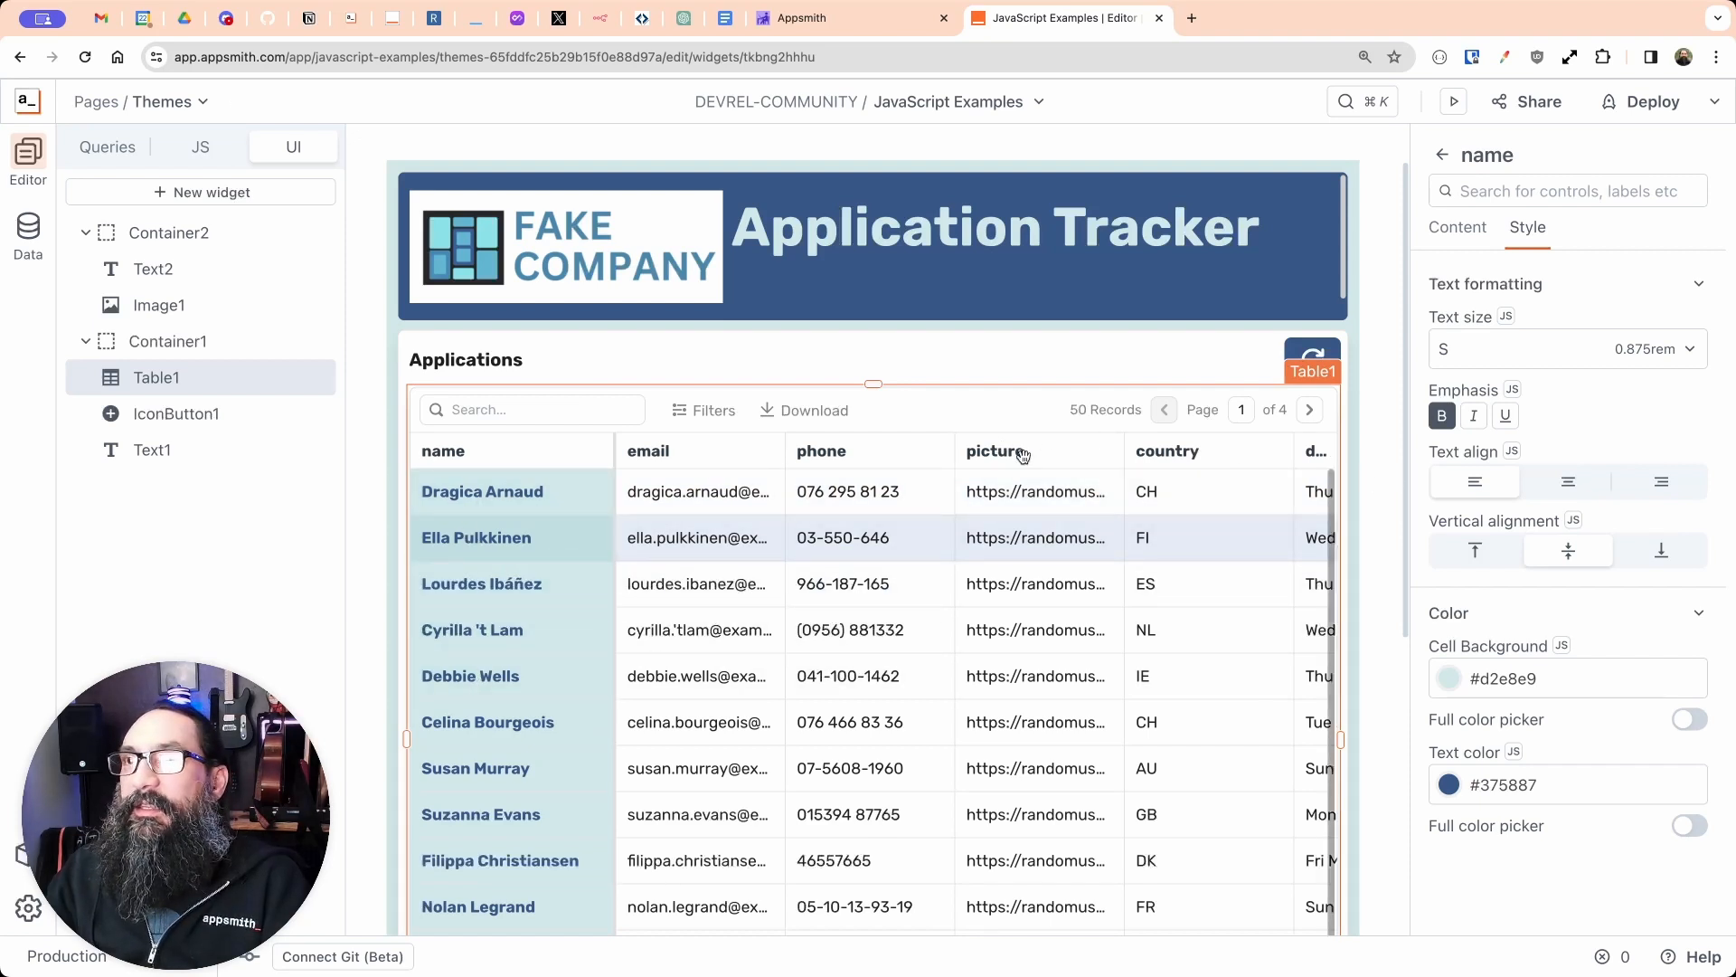
Step: Change the picture column's type to Image in the applications table
click(1444, 157)
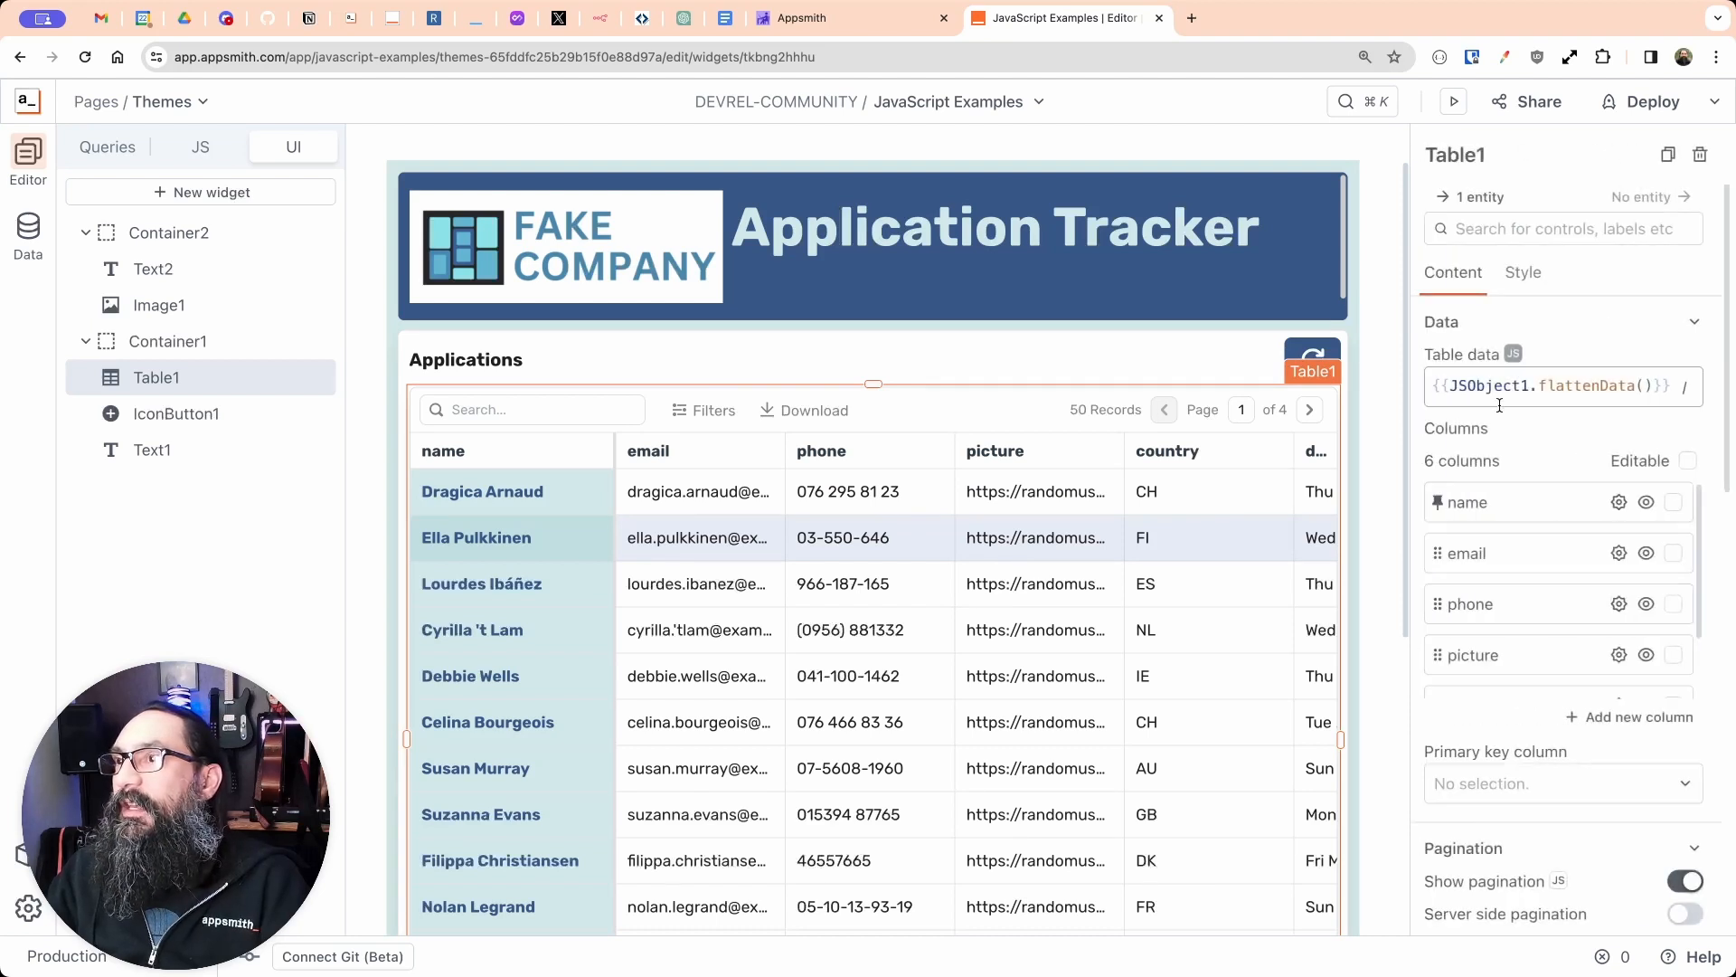
click(1623, 655)
click(1533, 350)
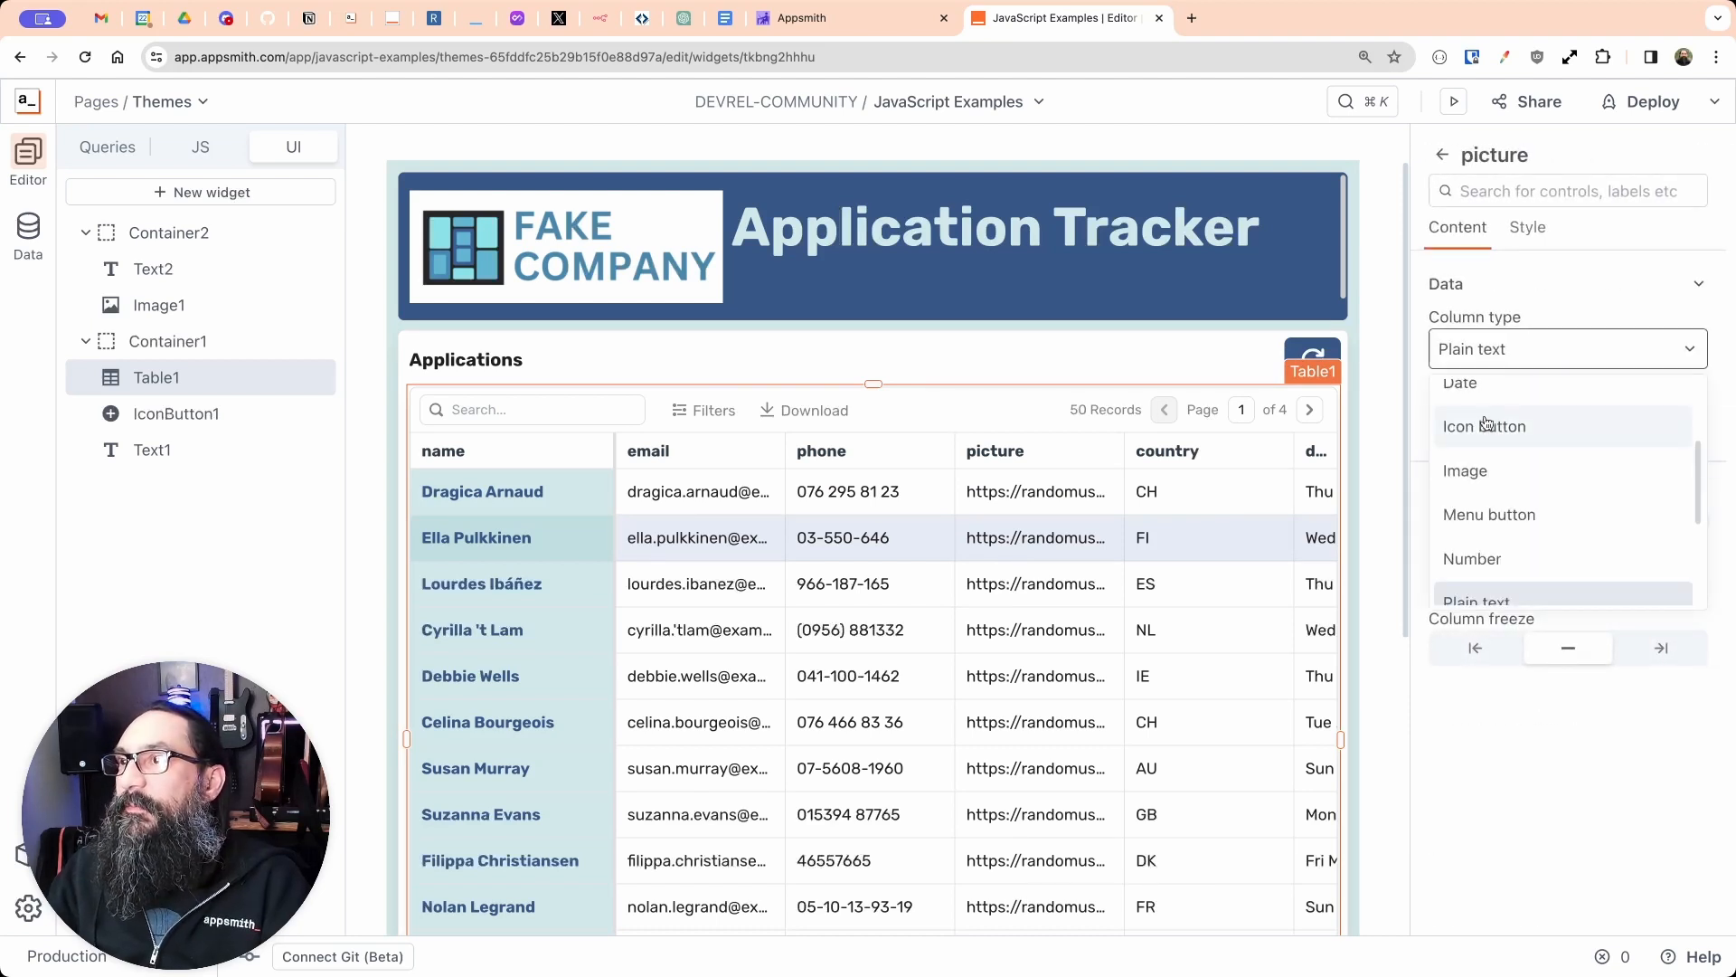
scroll(1504, 466, up, 3)
scroll(1504, 466, down, 5)
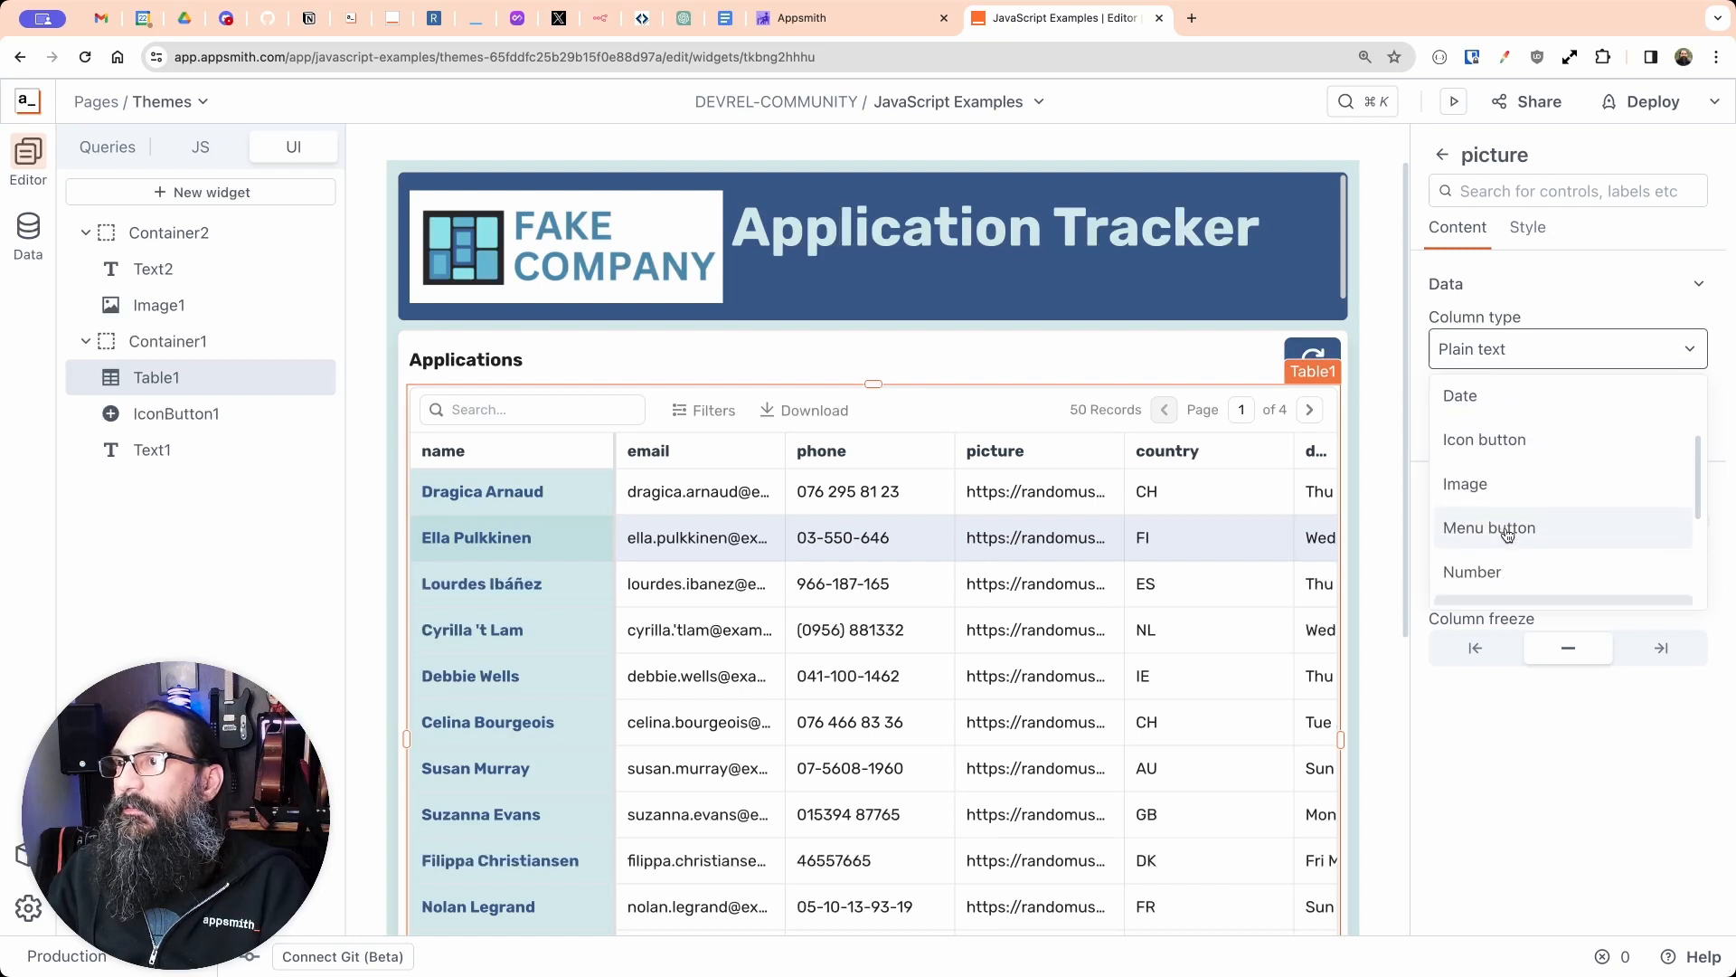
click(1483, 396)
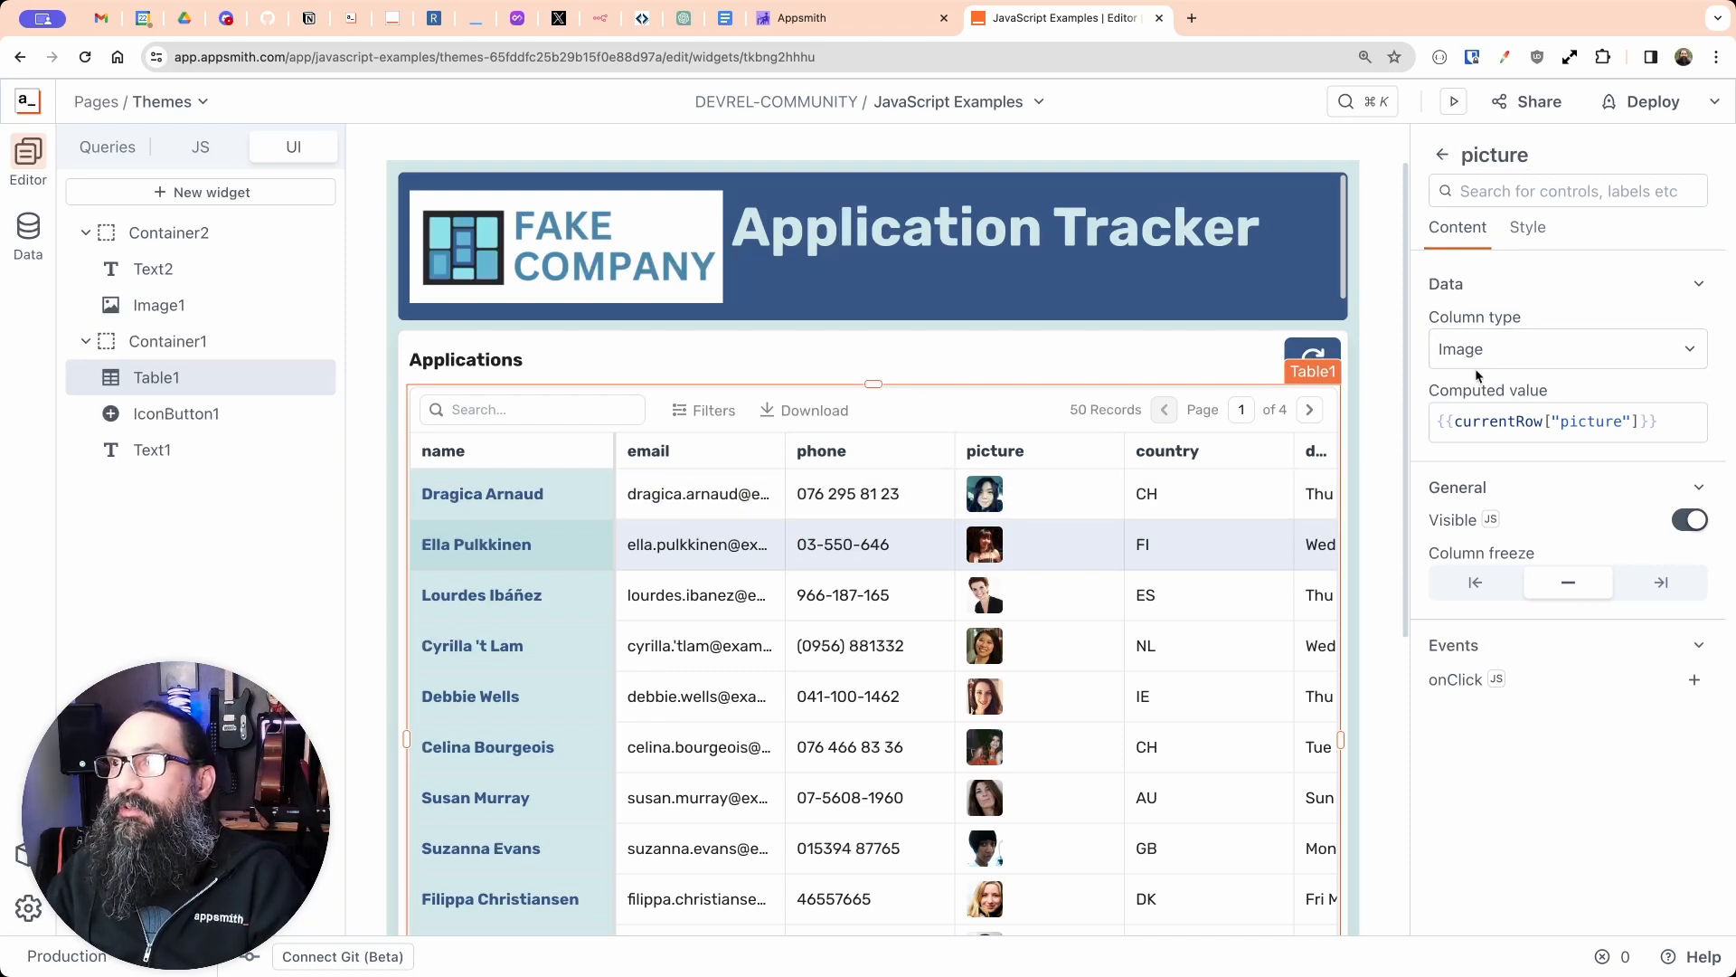
Step: Try the Large image size on the picture column, and settle on Medium
click(1519, 228)
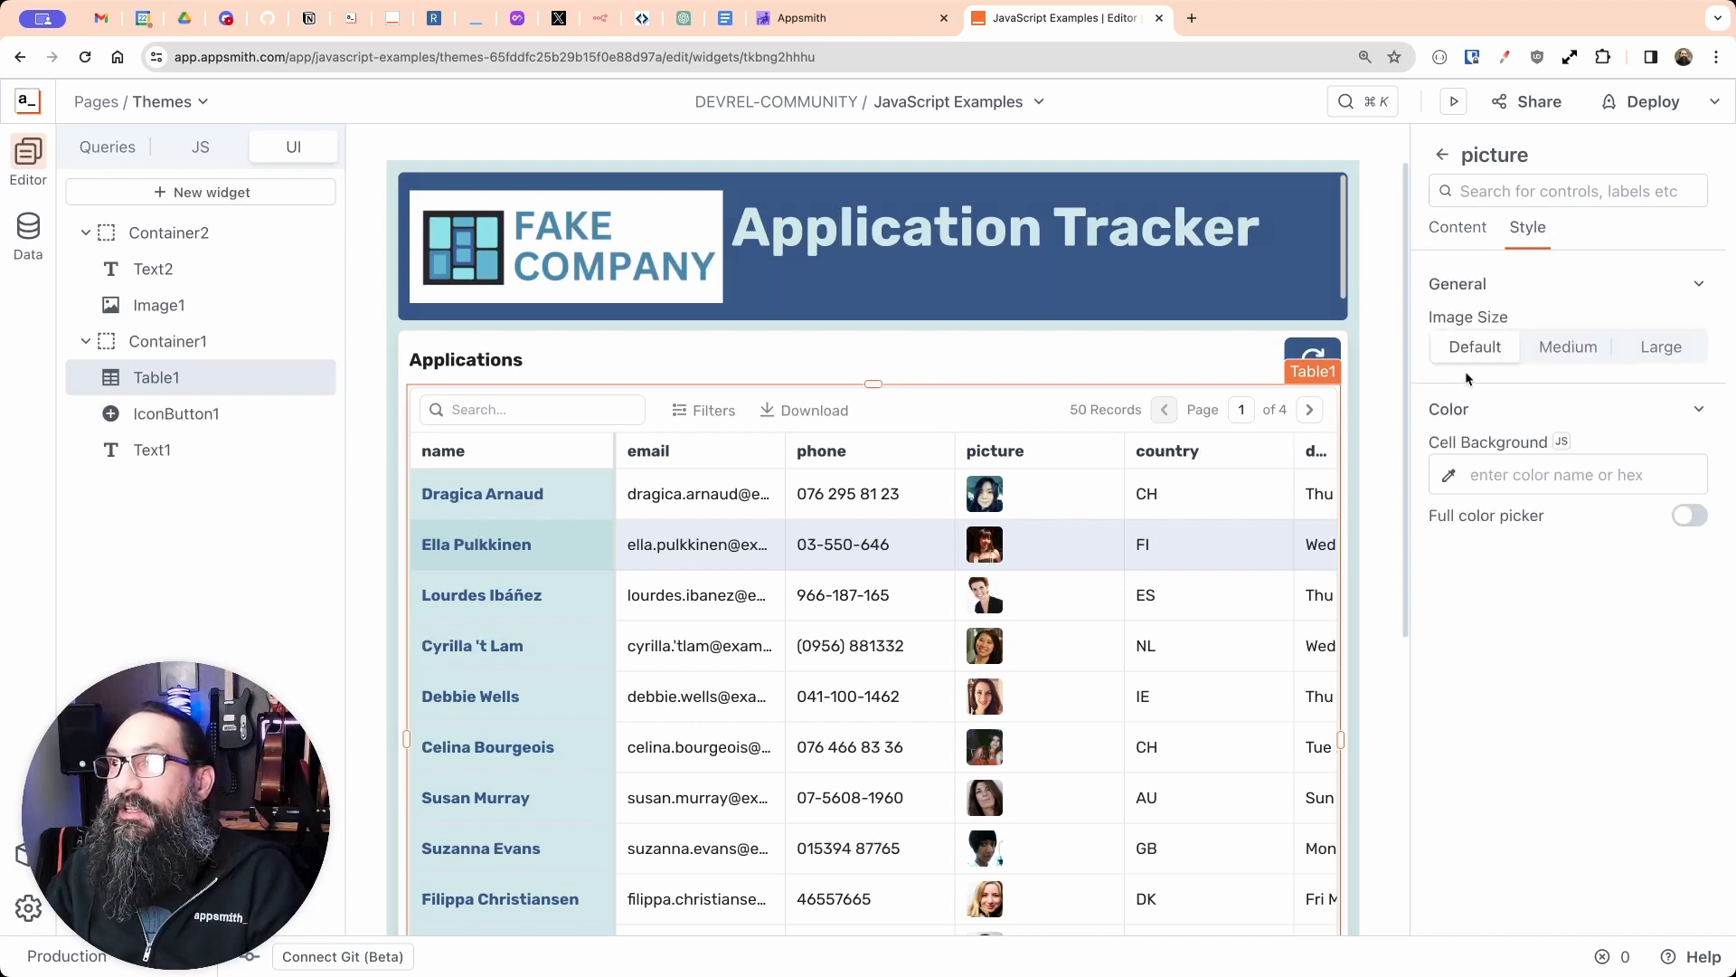
click(1565, 362)
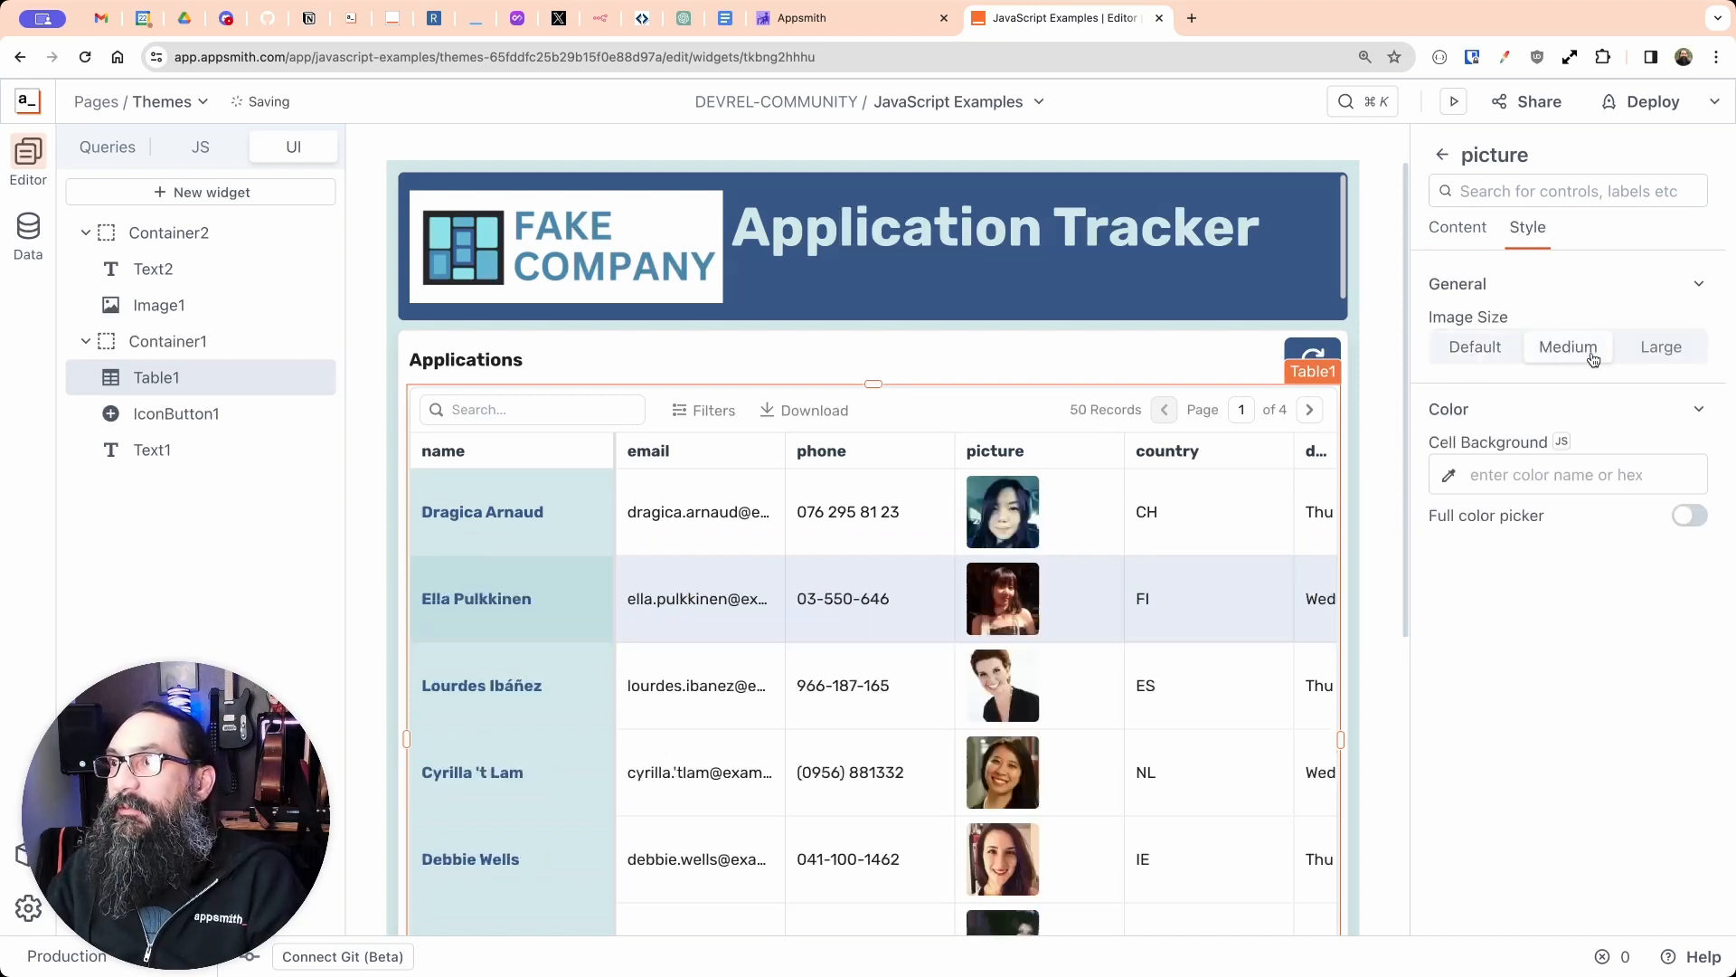
click(1667, 350)
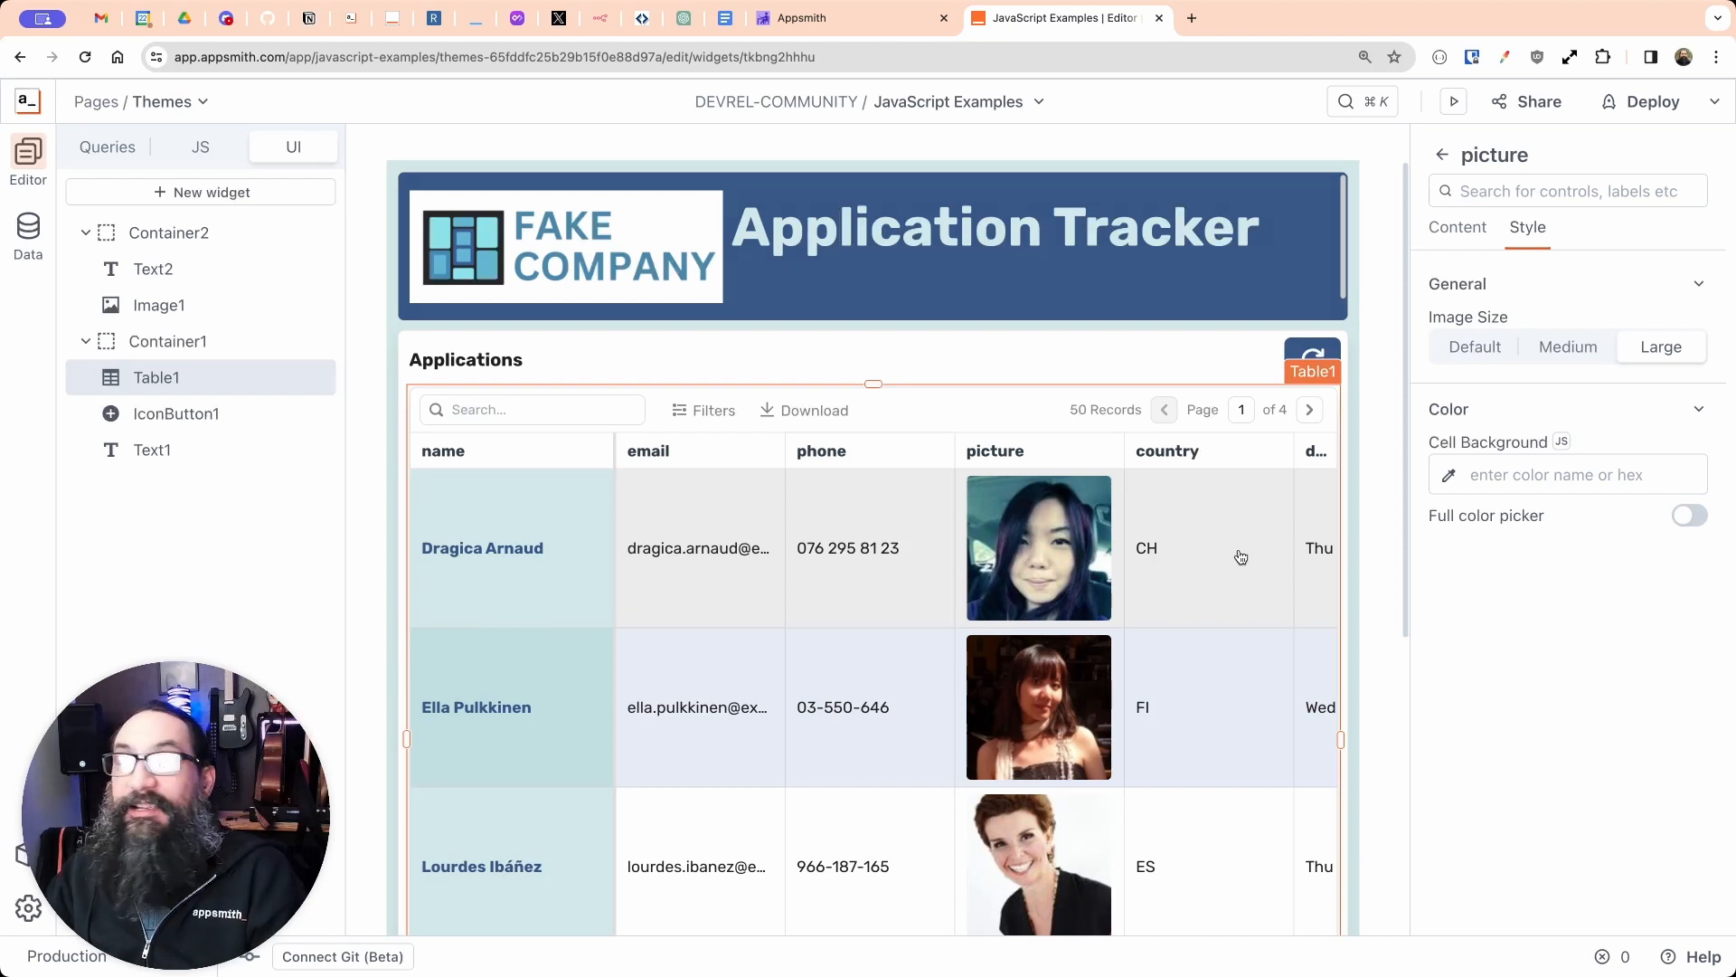
click(1579, 354)
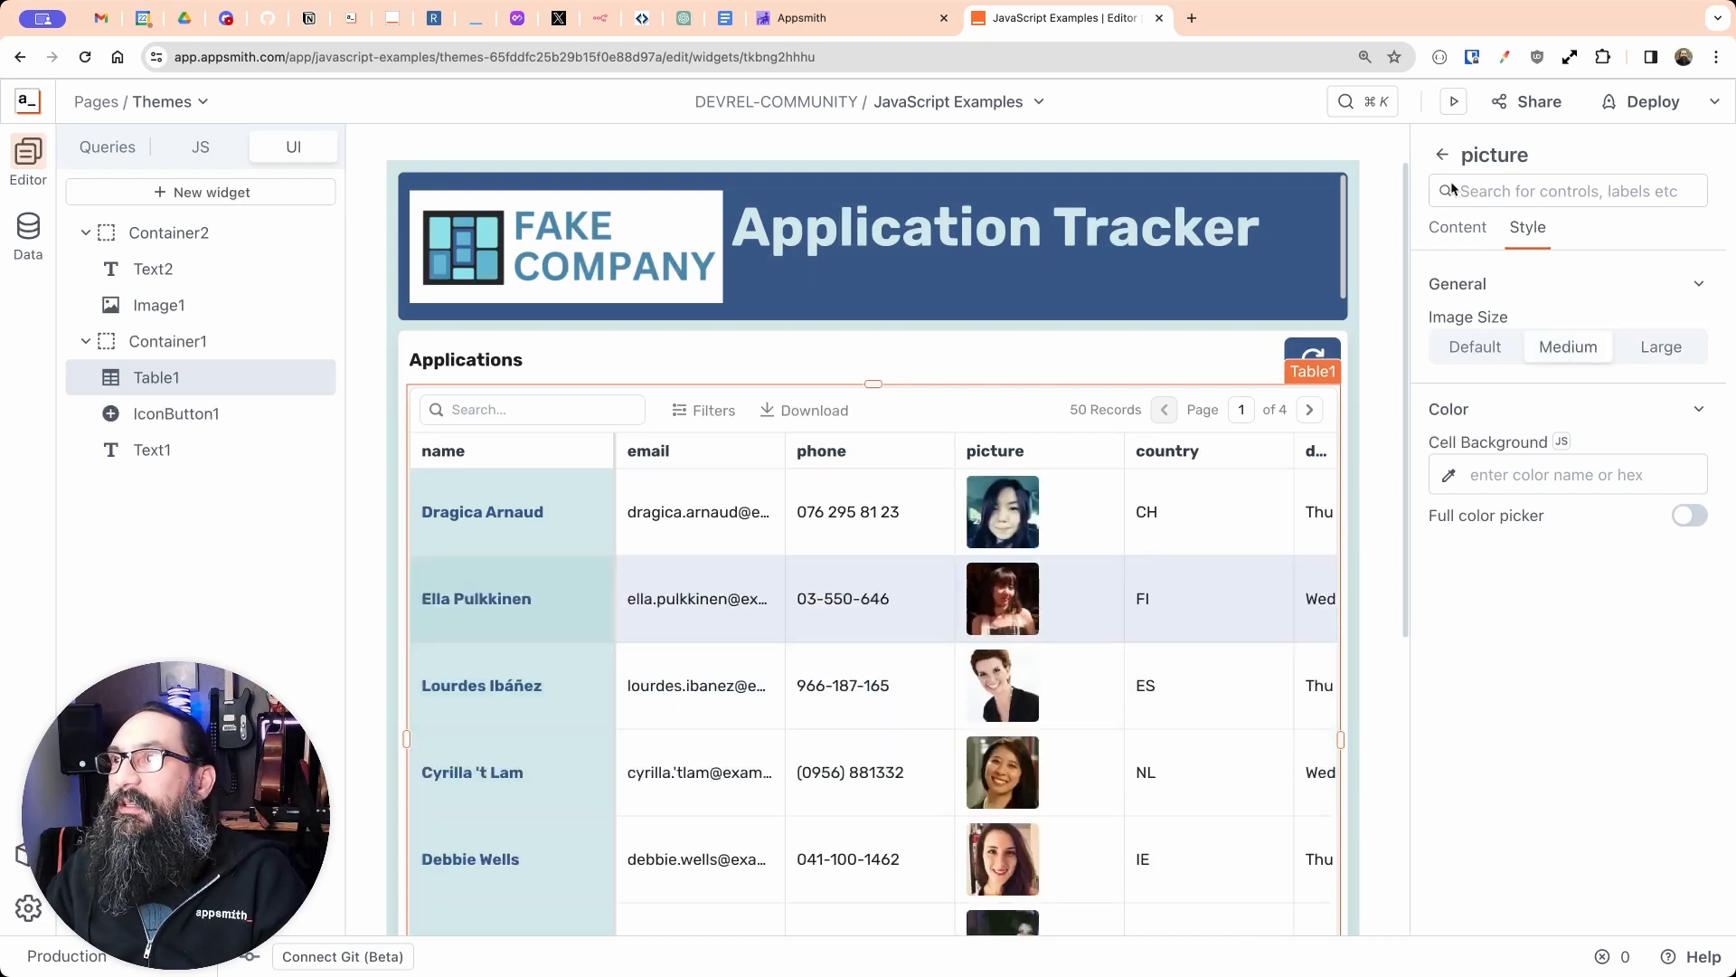
Step: Compare the row height options for the applications table and set its default row height to Short
click(1443, 154)
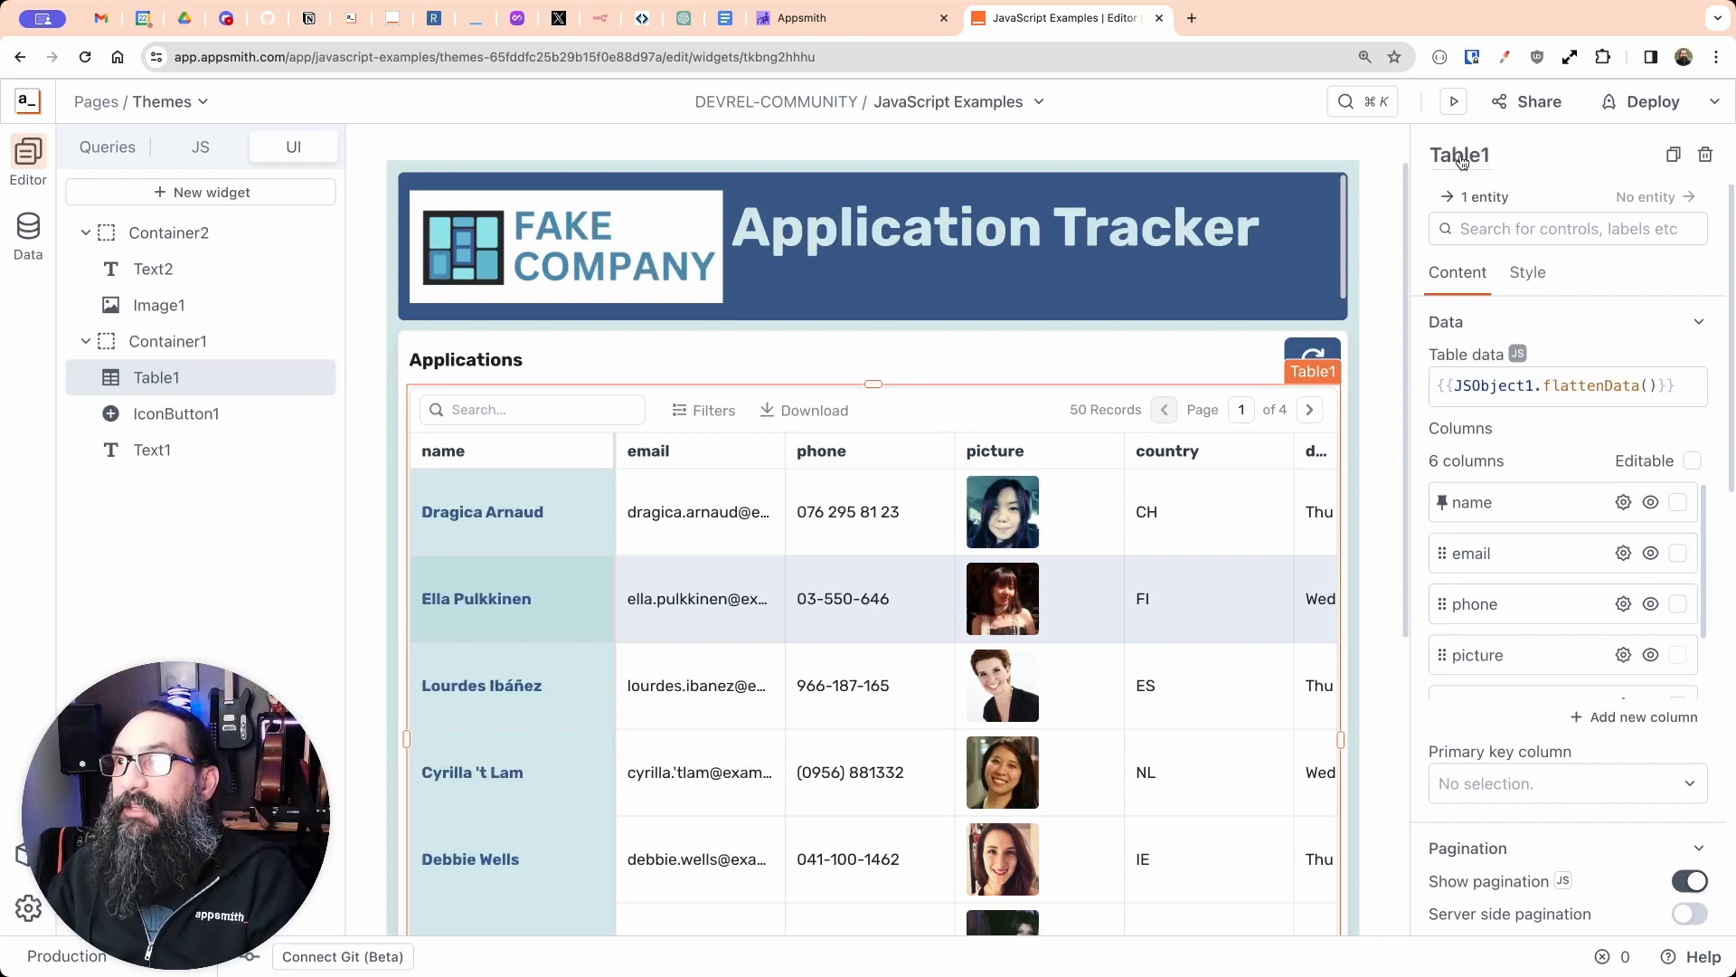
click(1544, 276)
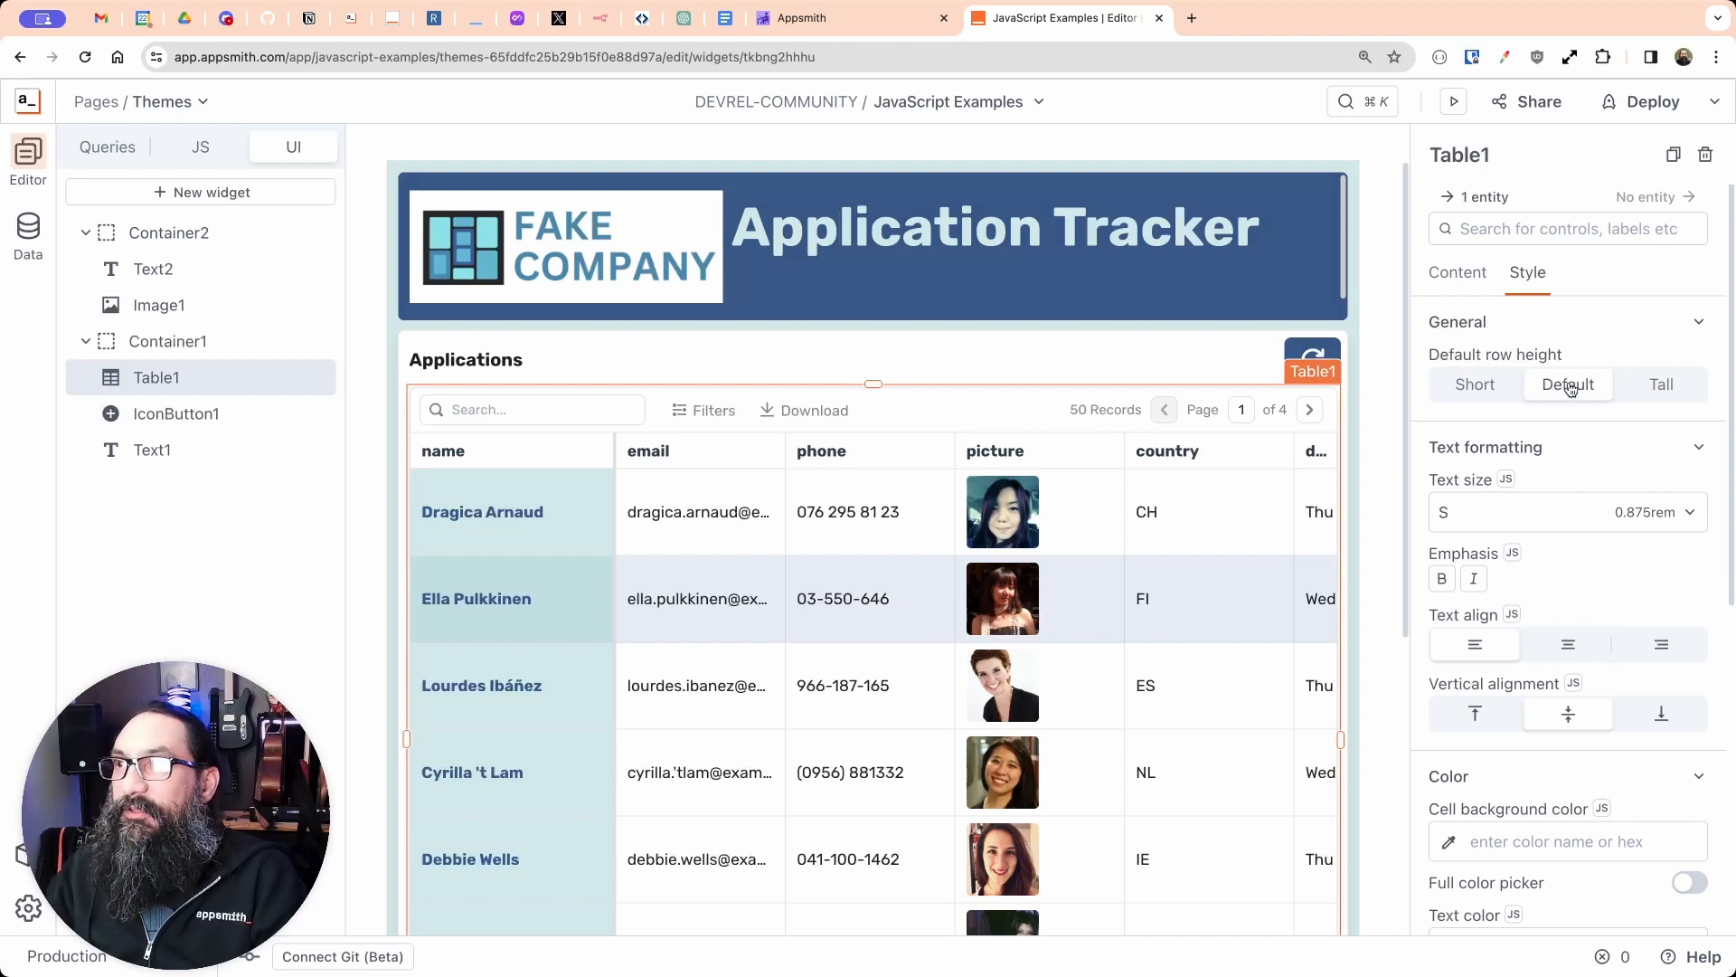
click(1484, 387)
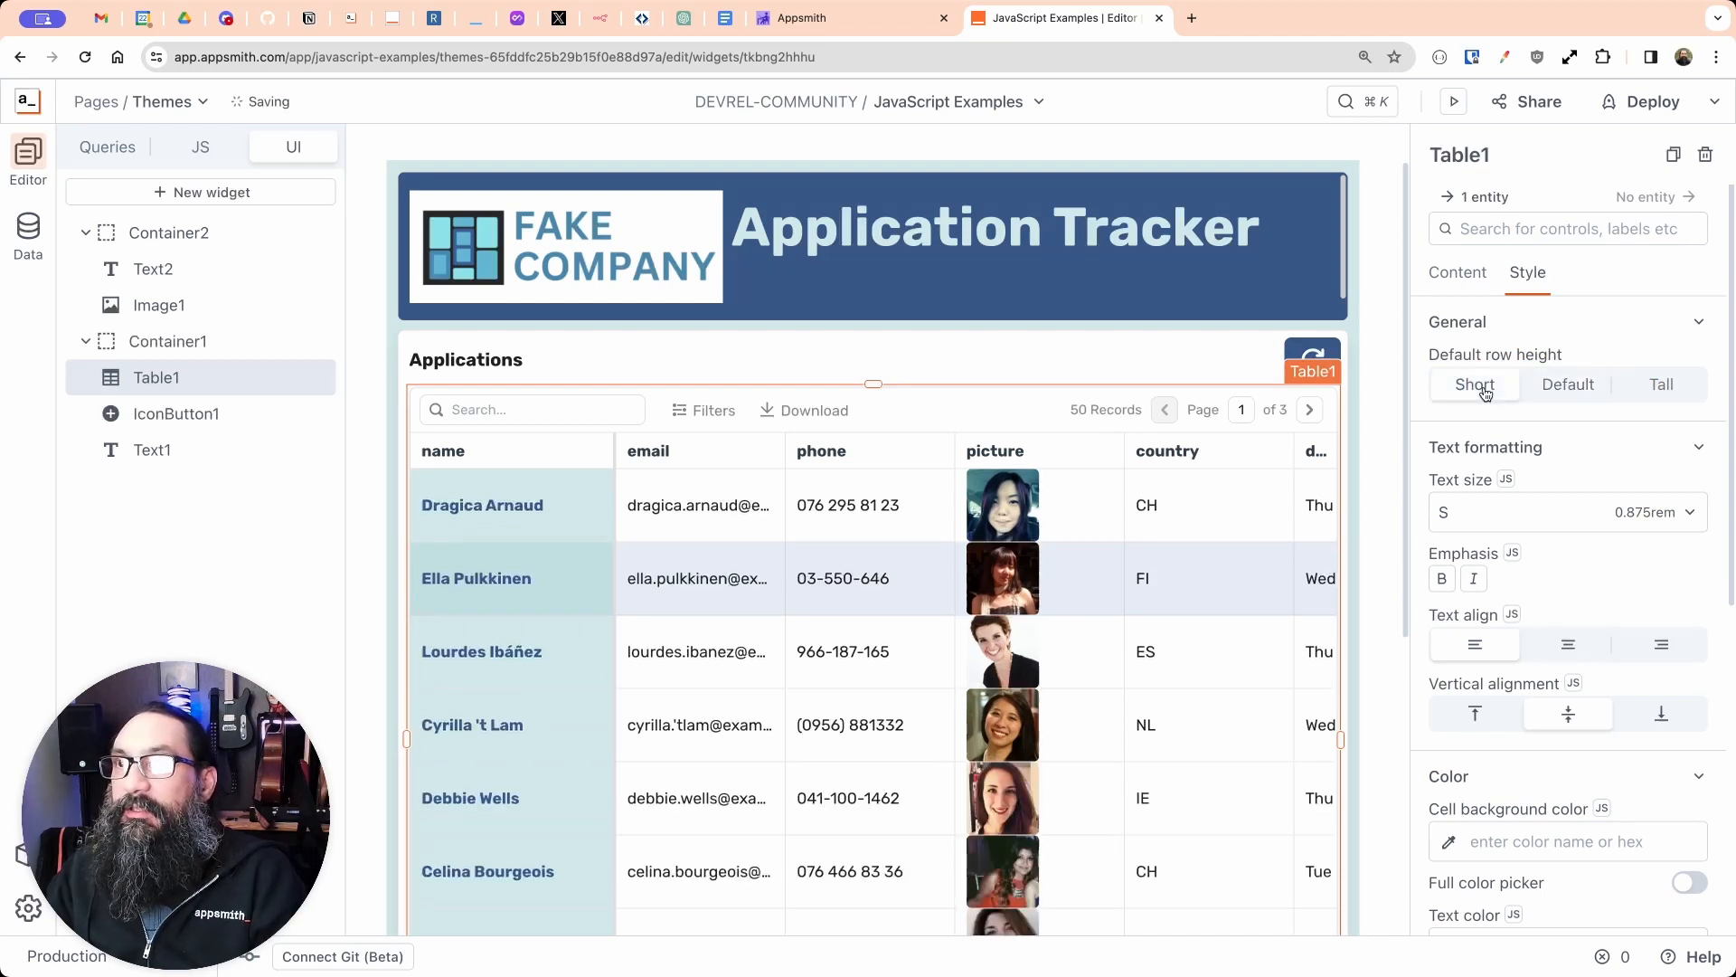
click(1574, 391)
click(1661, 384)
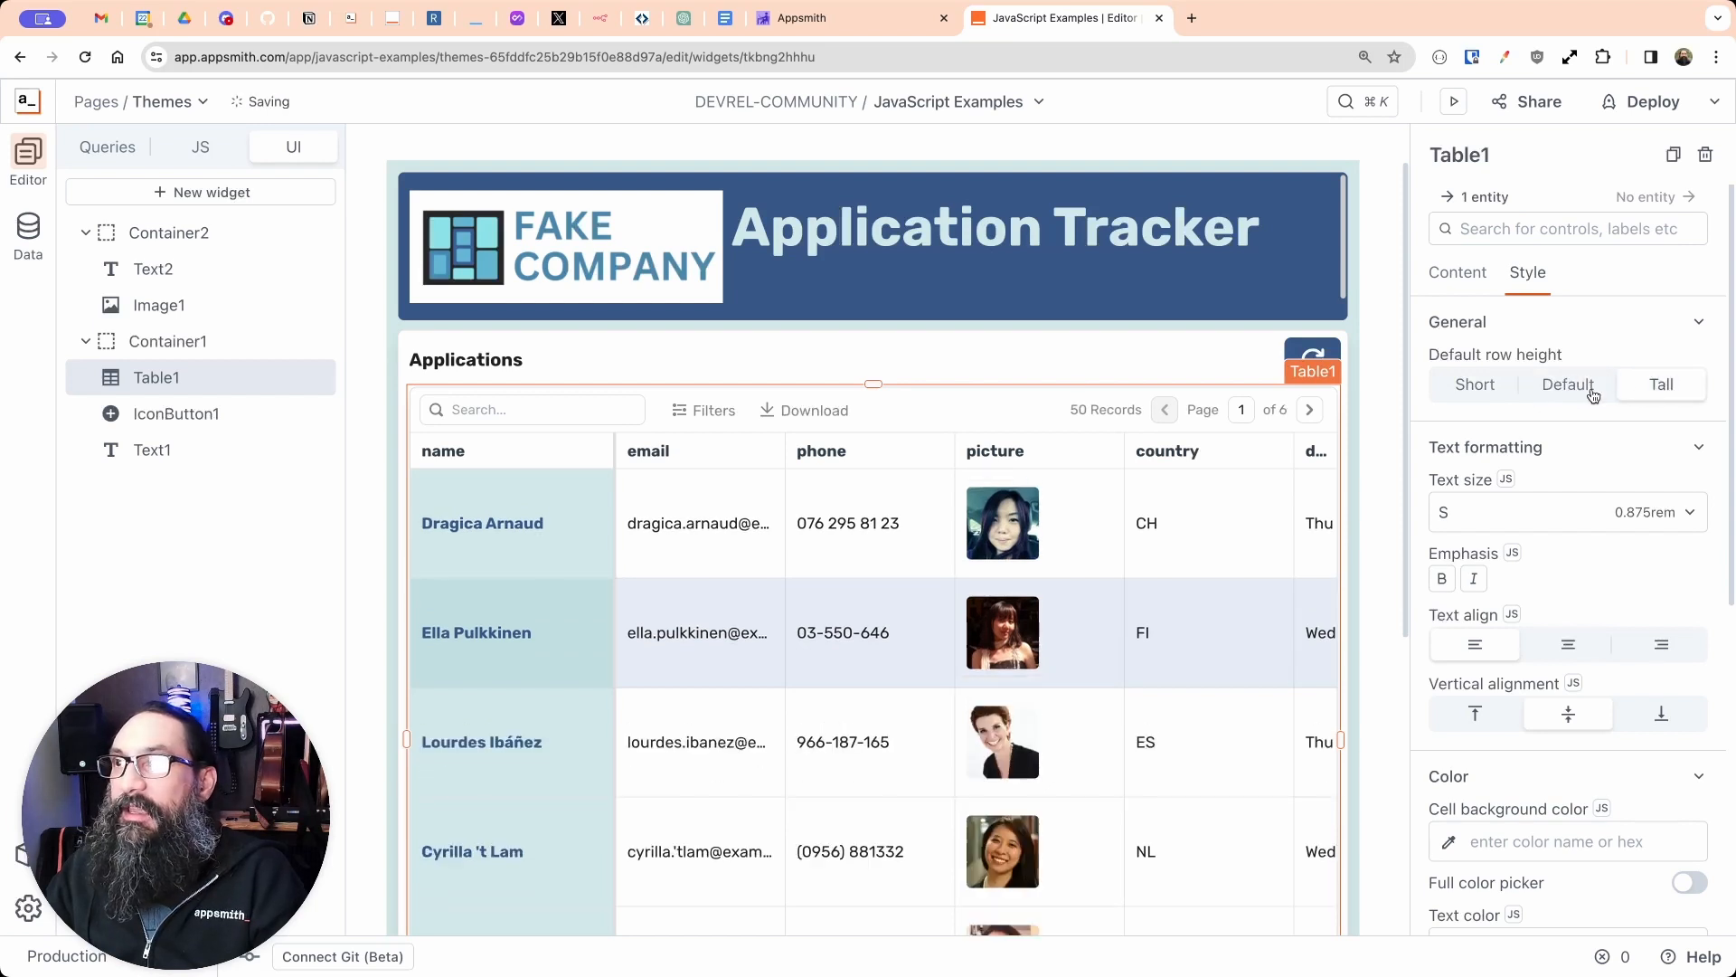
click(1477, 387)
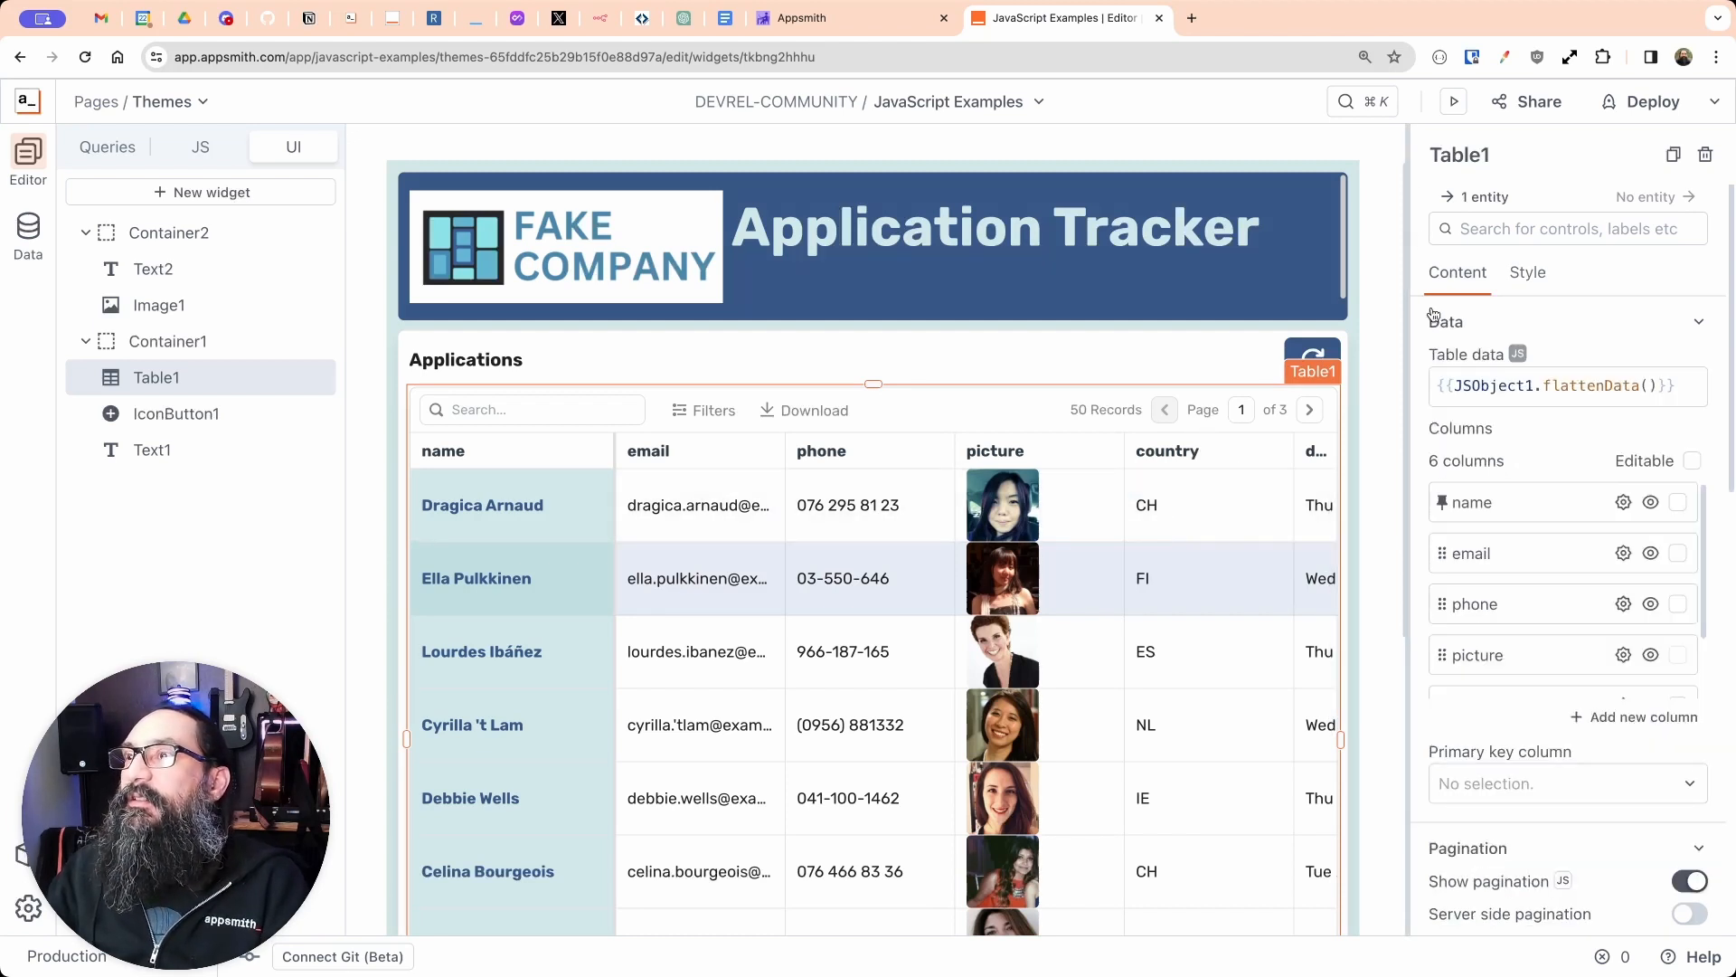
Step: Center-align the country column's text in the applications table and make it bold
scroll(1555, 604, down, 2)
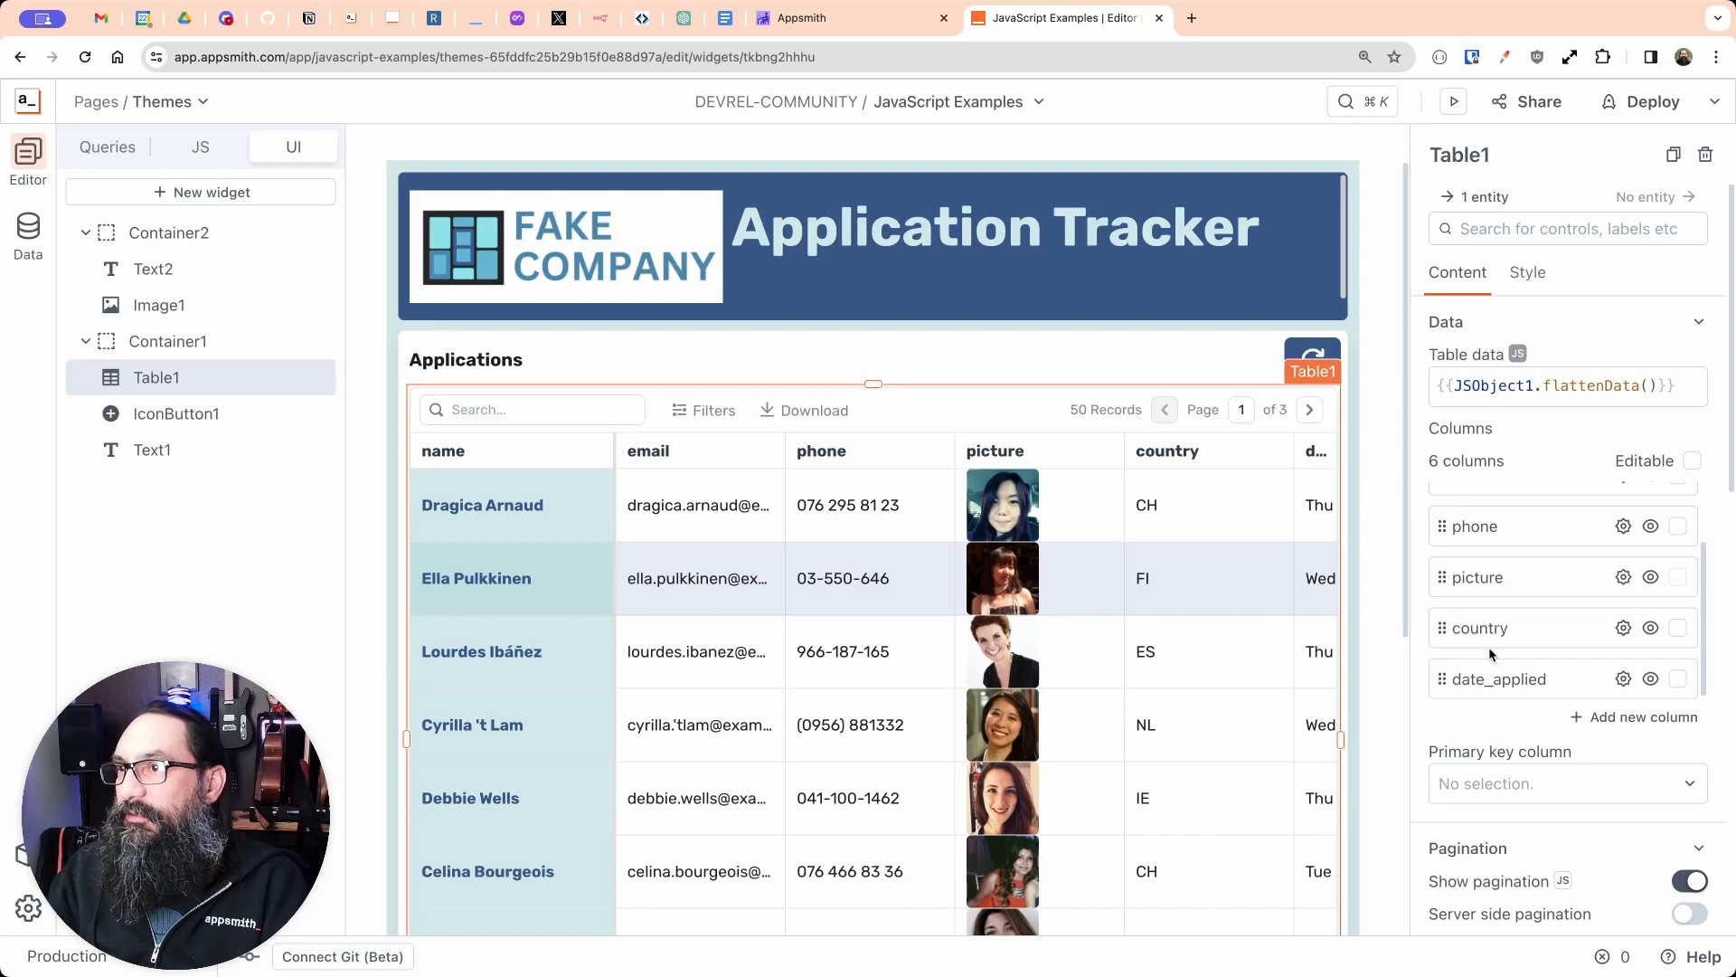
click(1623, 628)
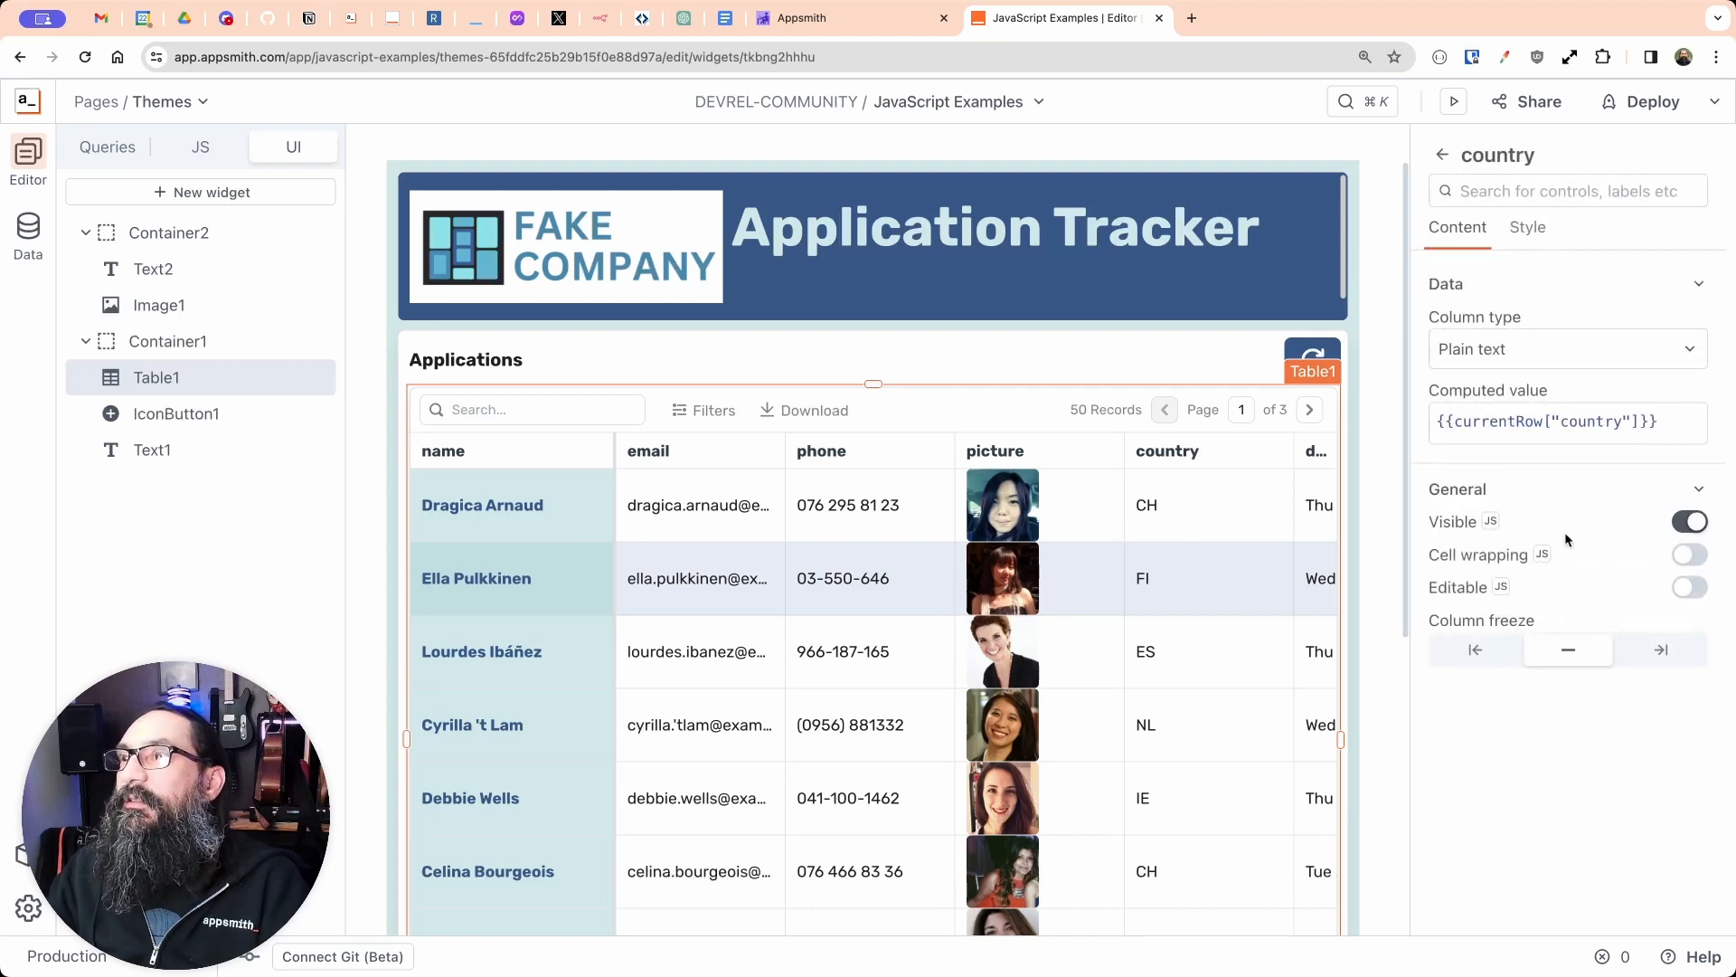
click(1528, 228)
click(1567, 487)
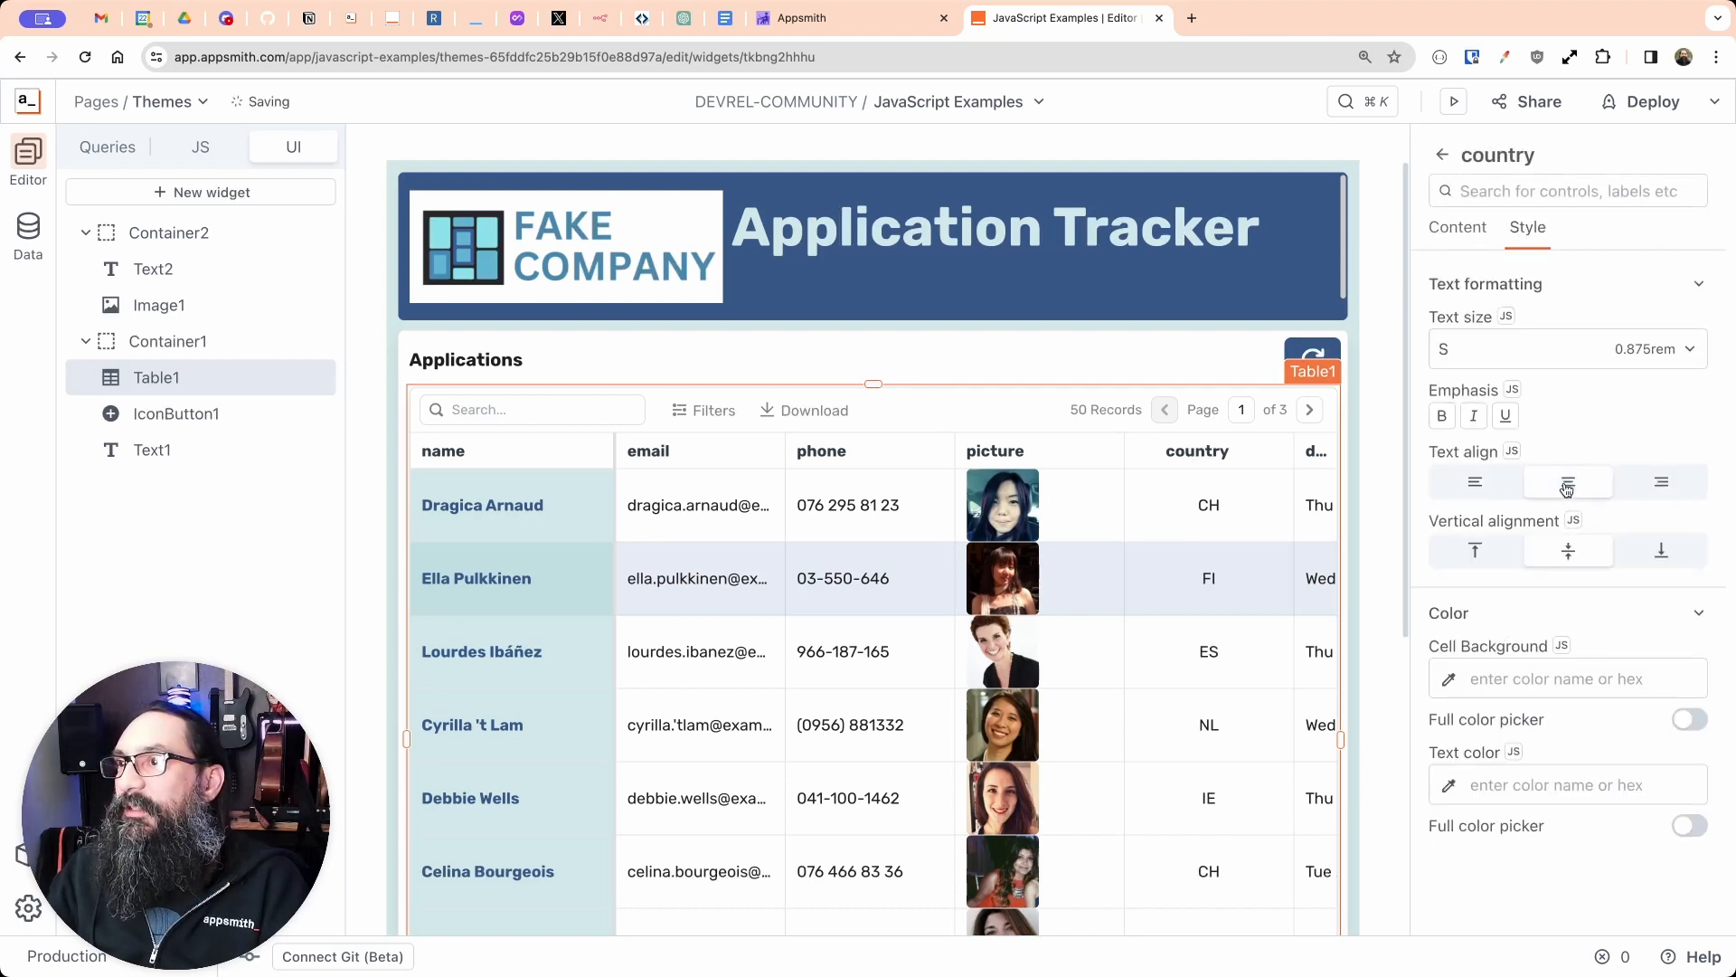
click(1440, 418)
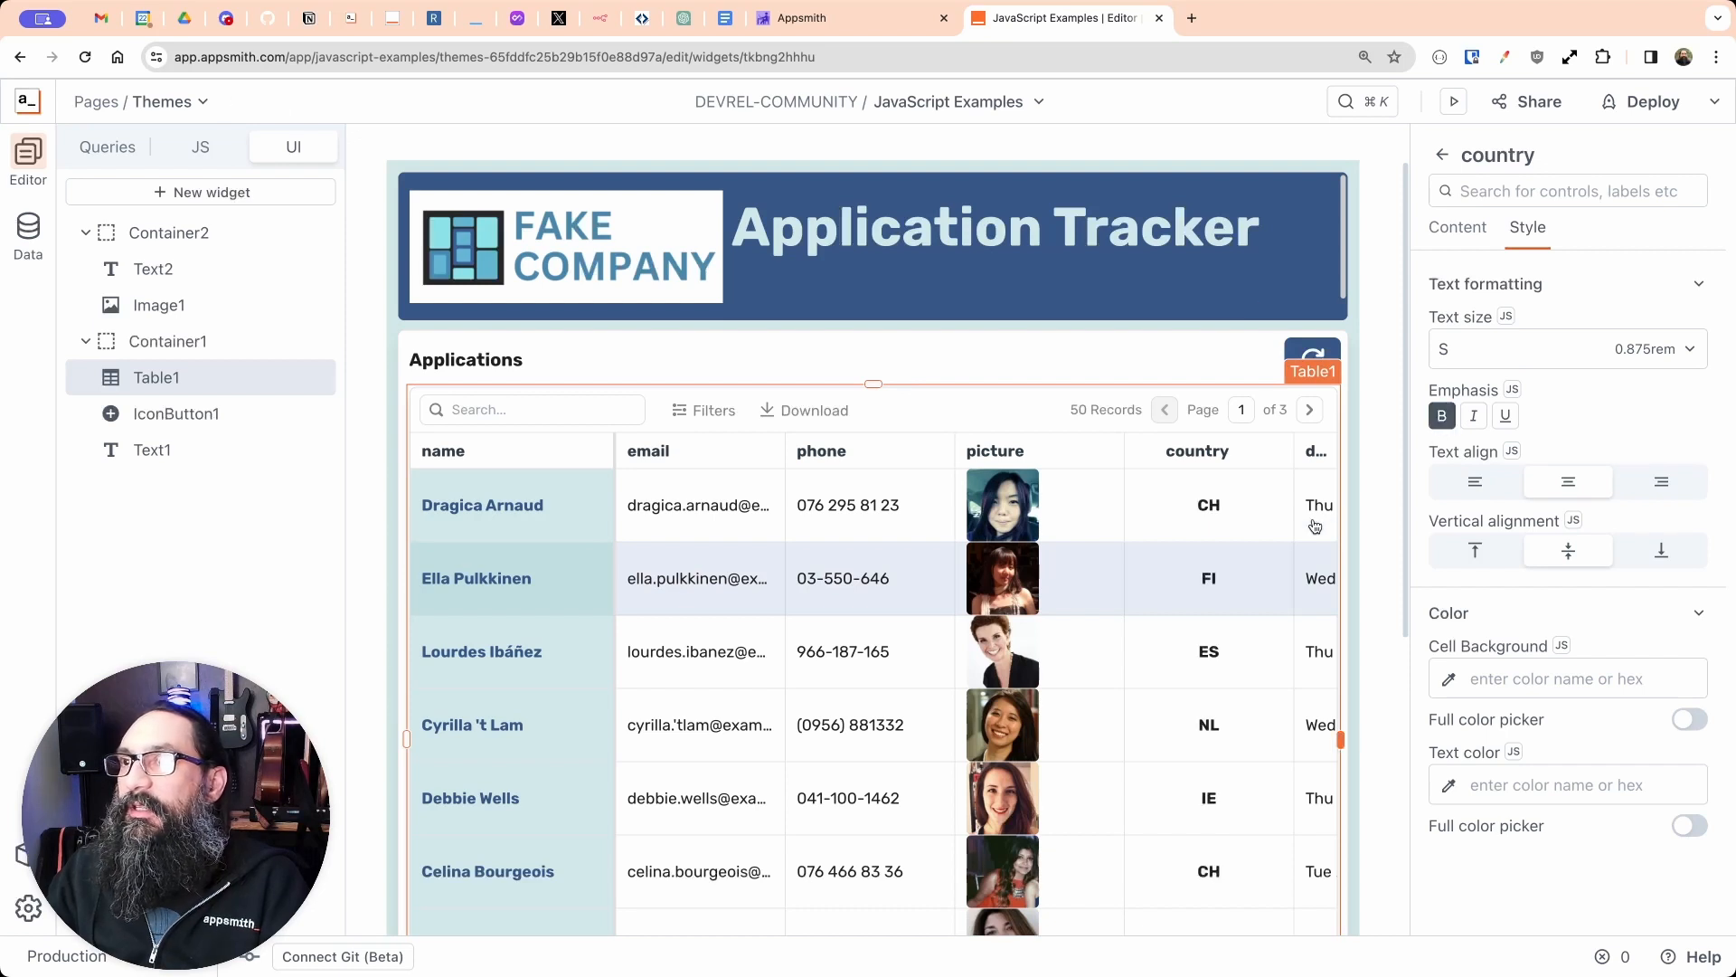
Step: Narrow the country and picture columns to leave more room for the date_applied column
drag(1293, 450, 1235, 455)
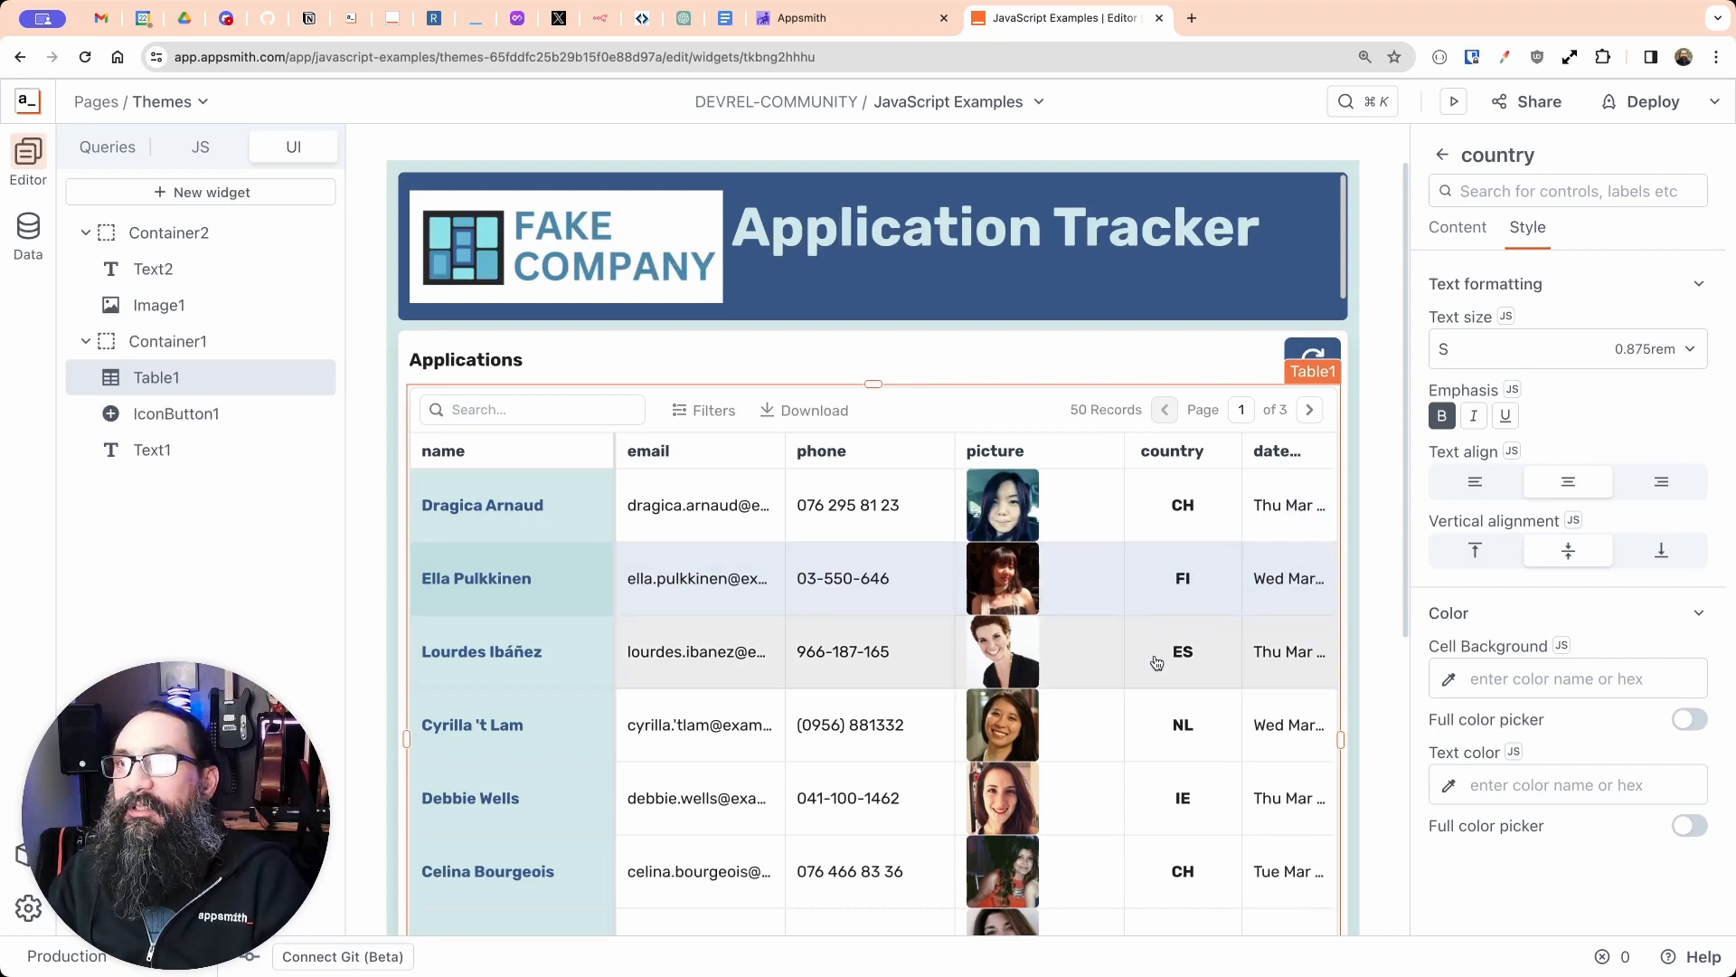
drag(1121, 446, 1065, 449)
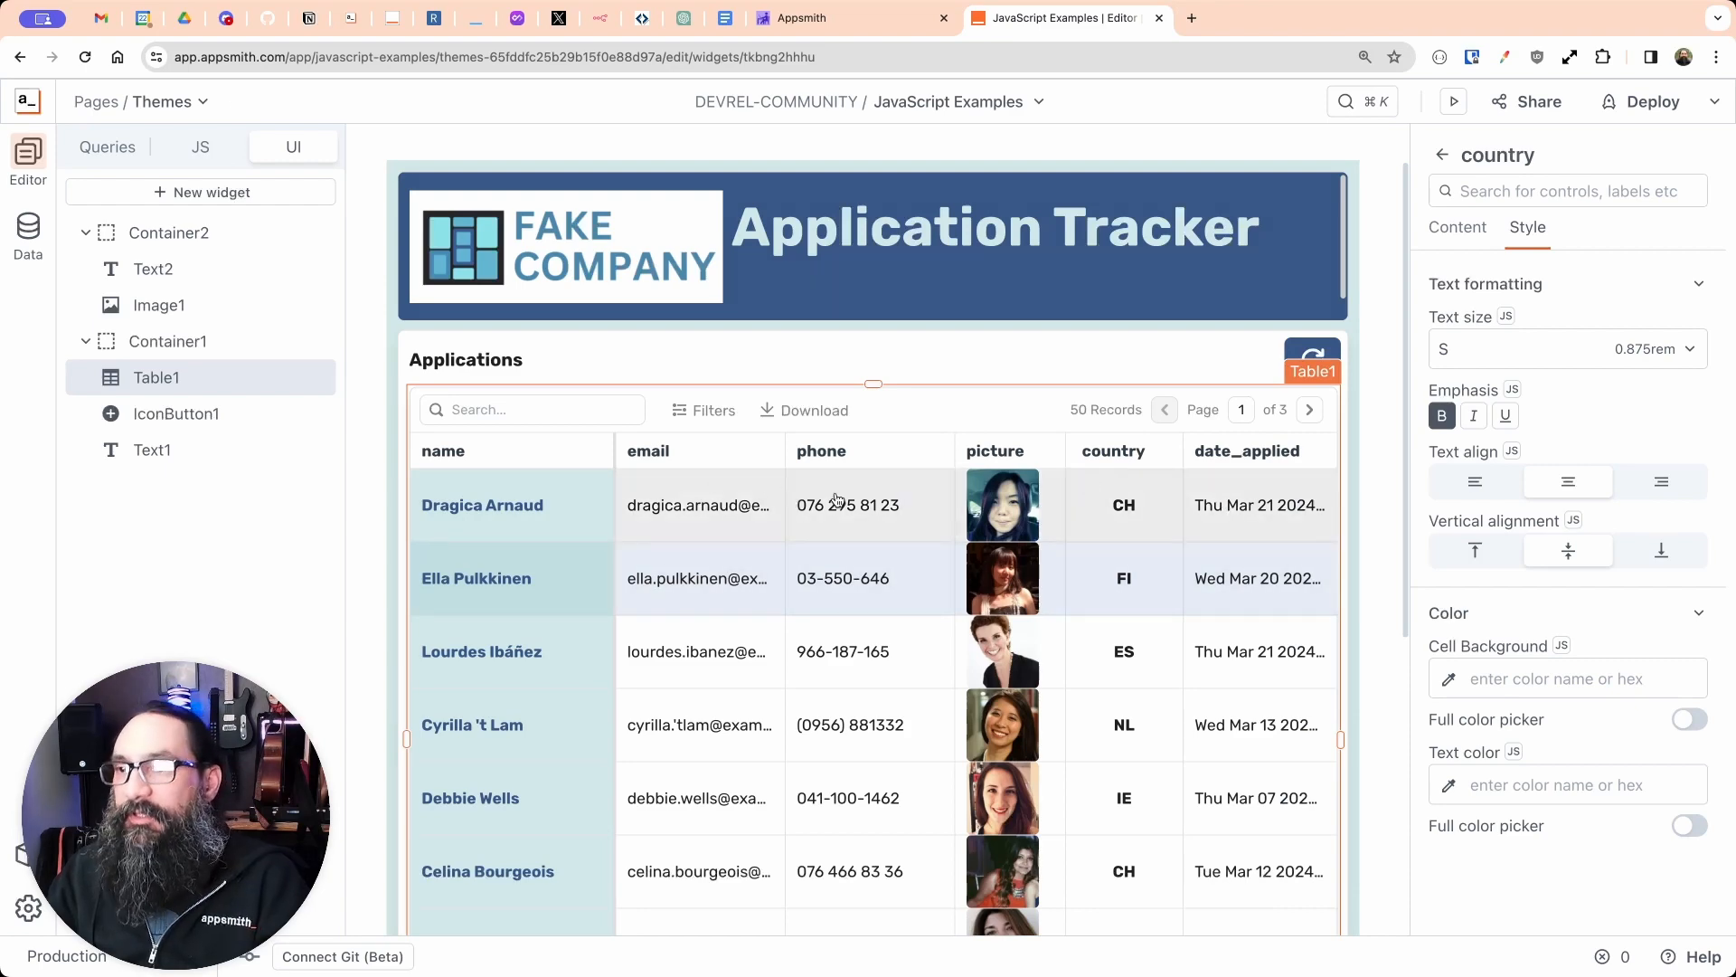
key(super+minus)
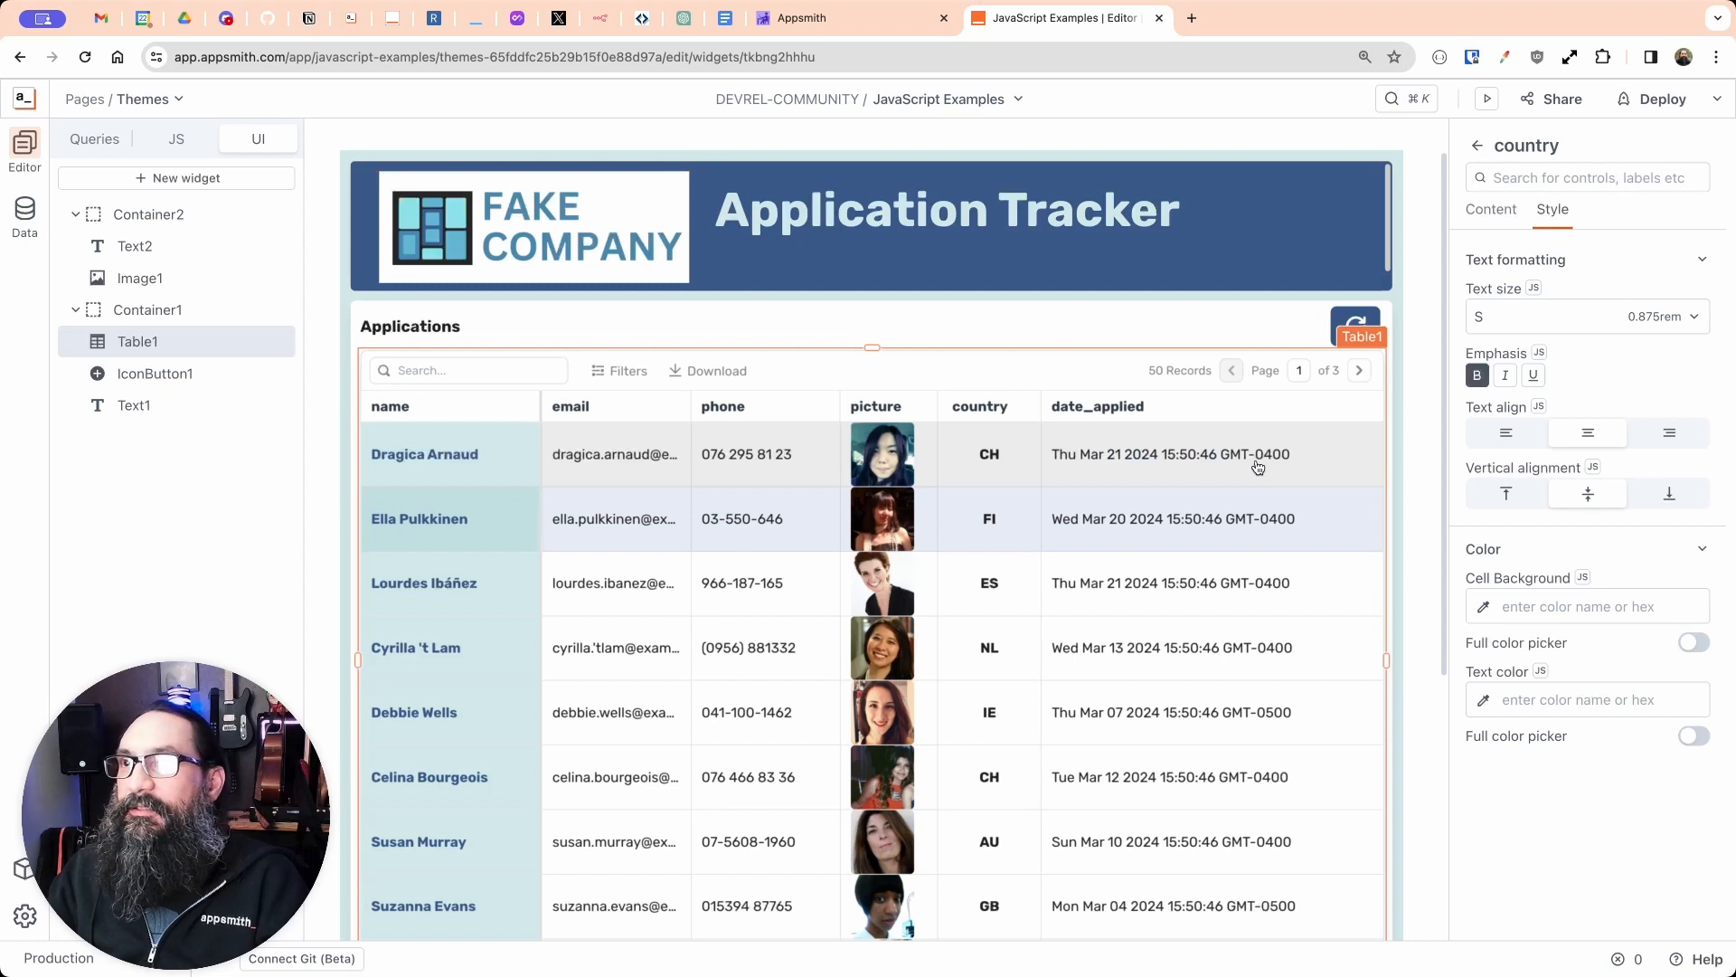
Step: Change the date_applied column's type to Date with display format YYYY-MM-DD, and freeze the column to the right
click(1478, 145)
scroll(1501, 452, down, 5)
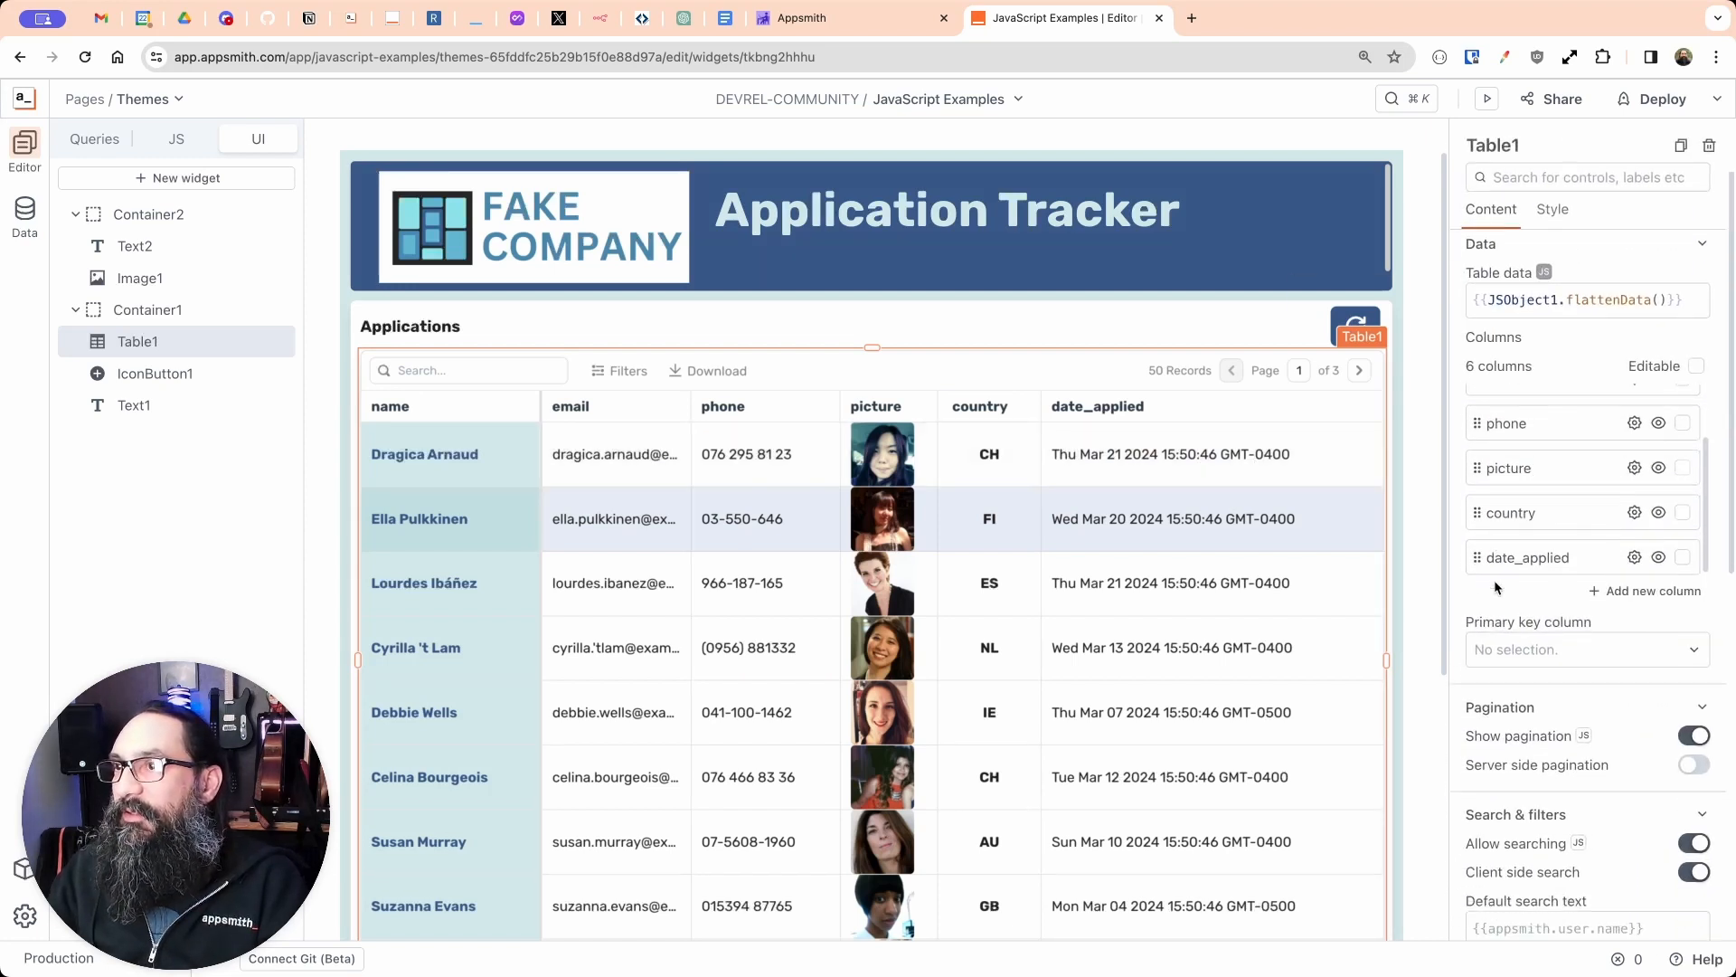
click(1632, 453)
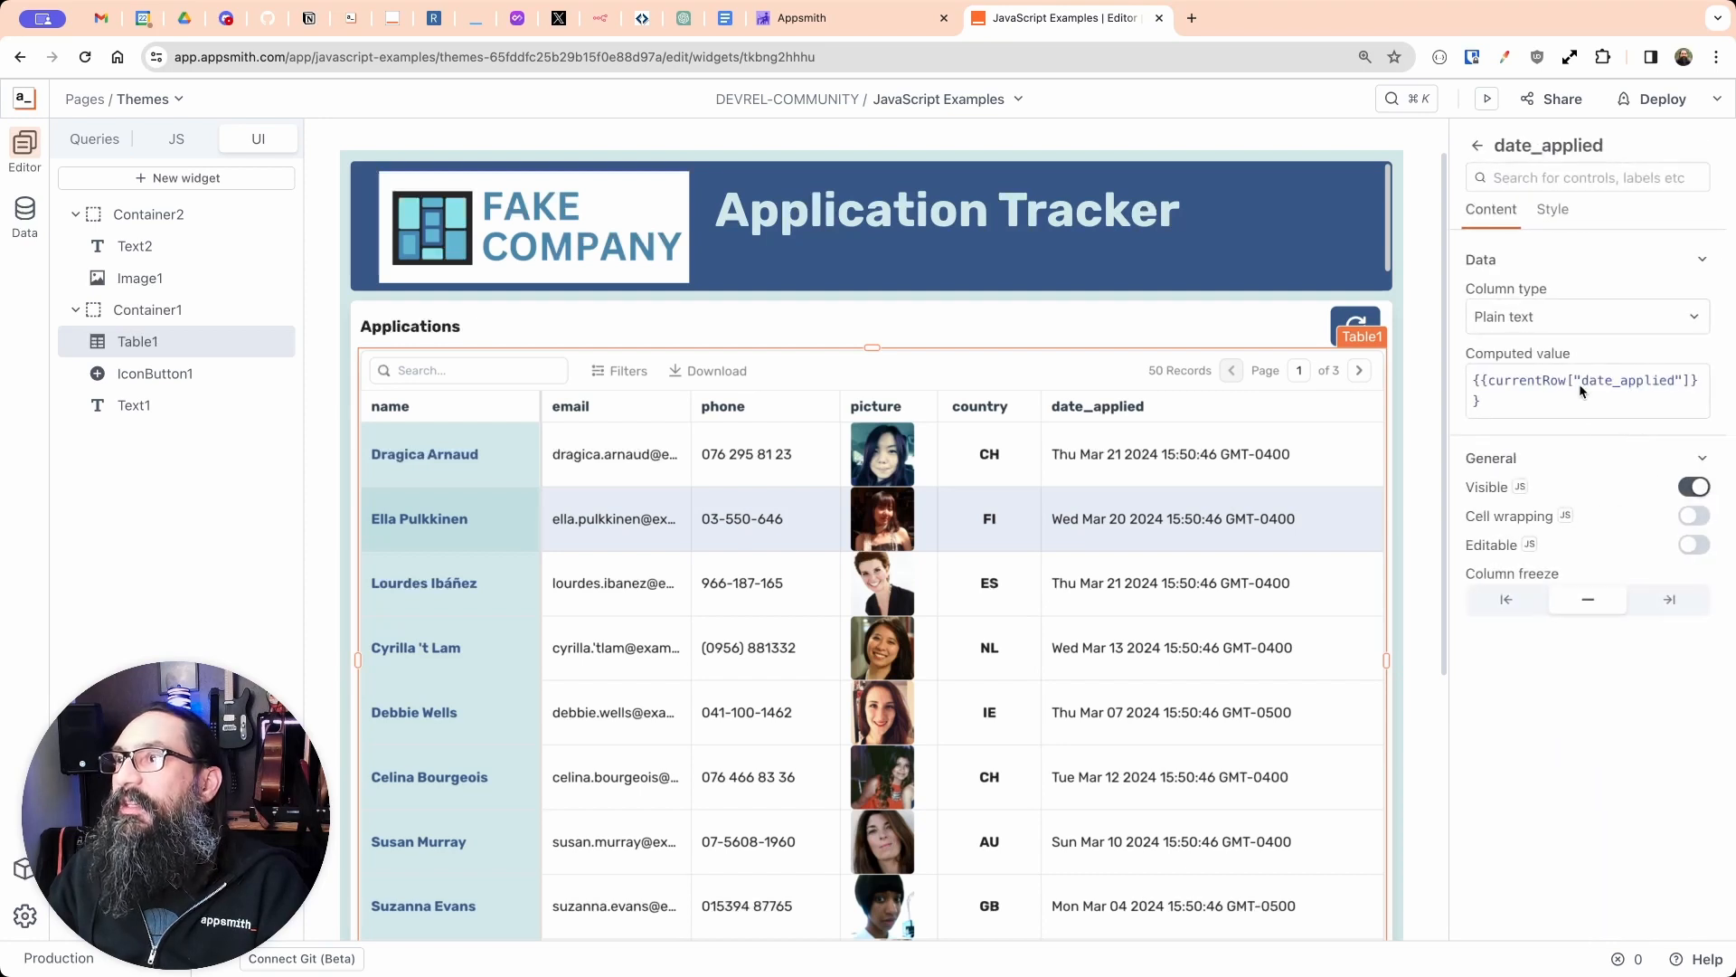
click(1550, 318)
click(1498, 356)
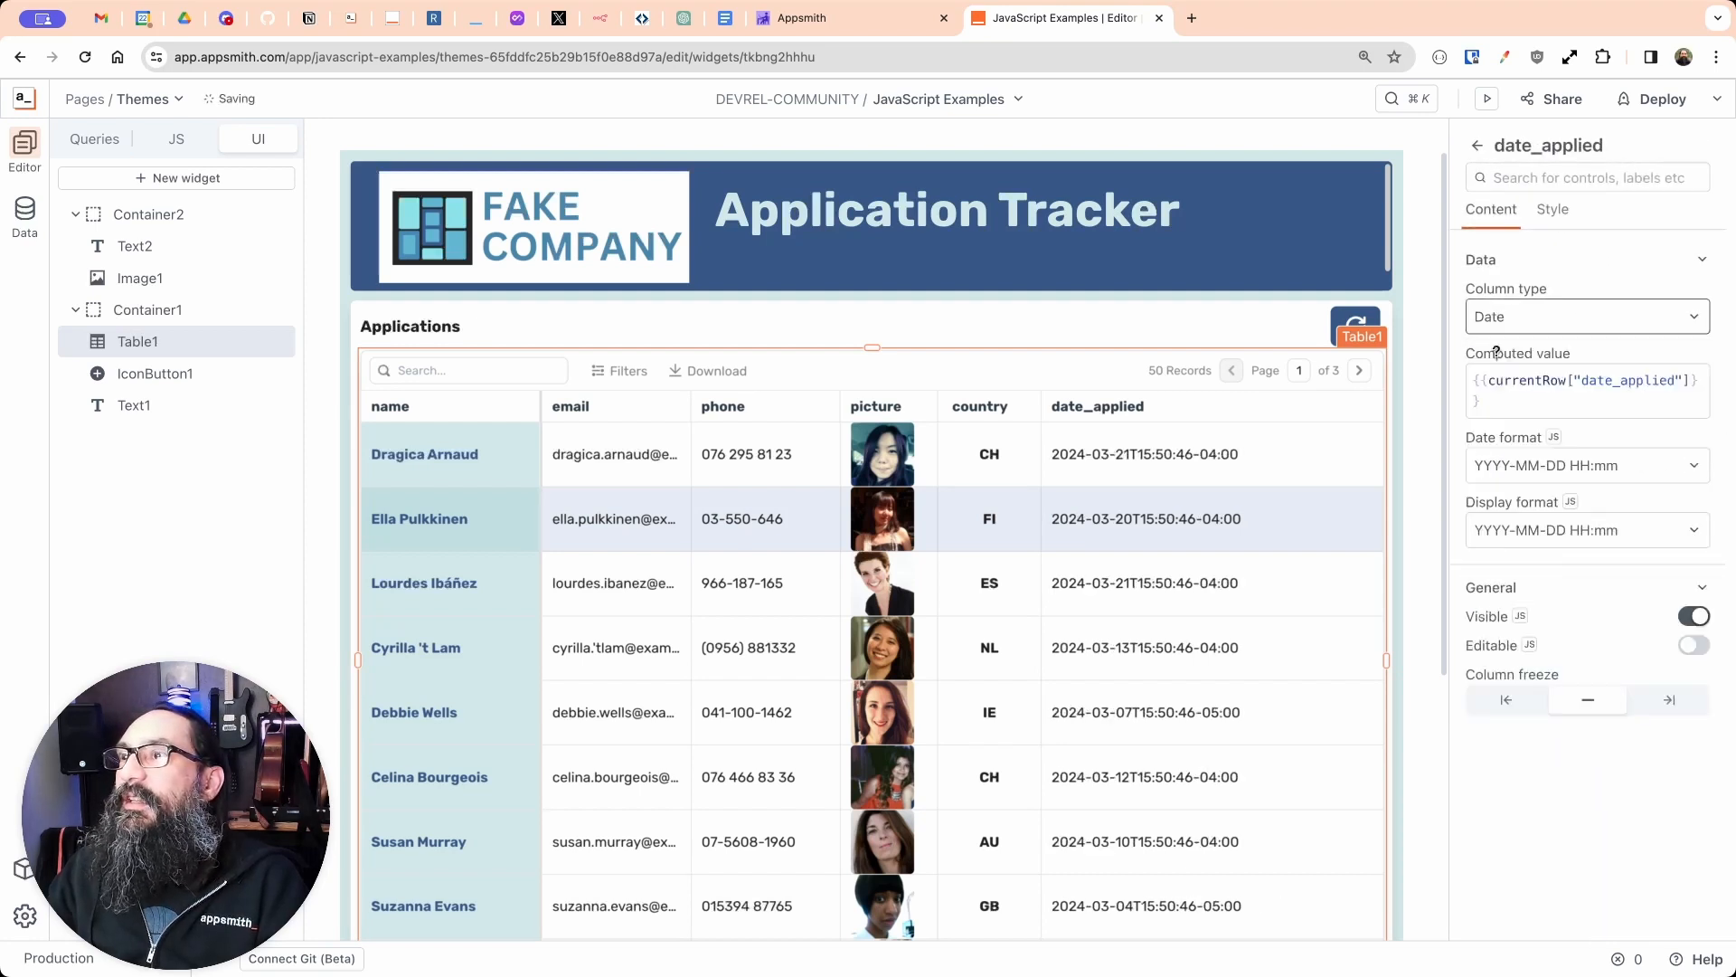
click(1523, 534)
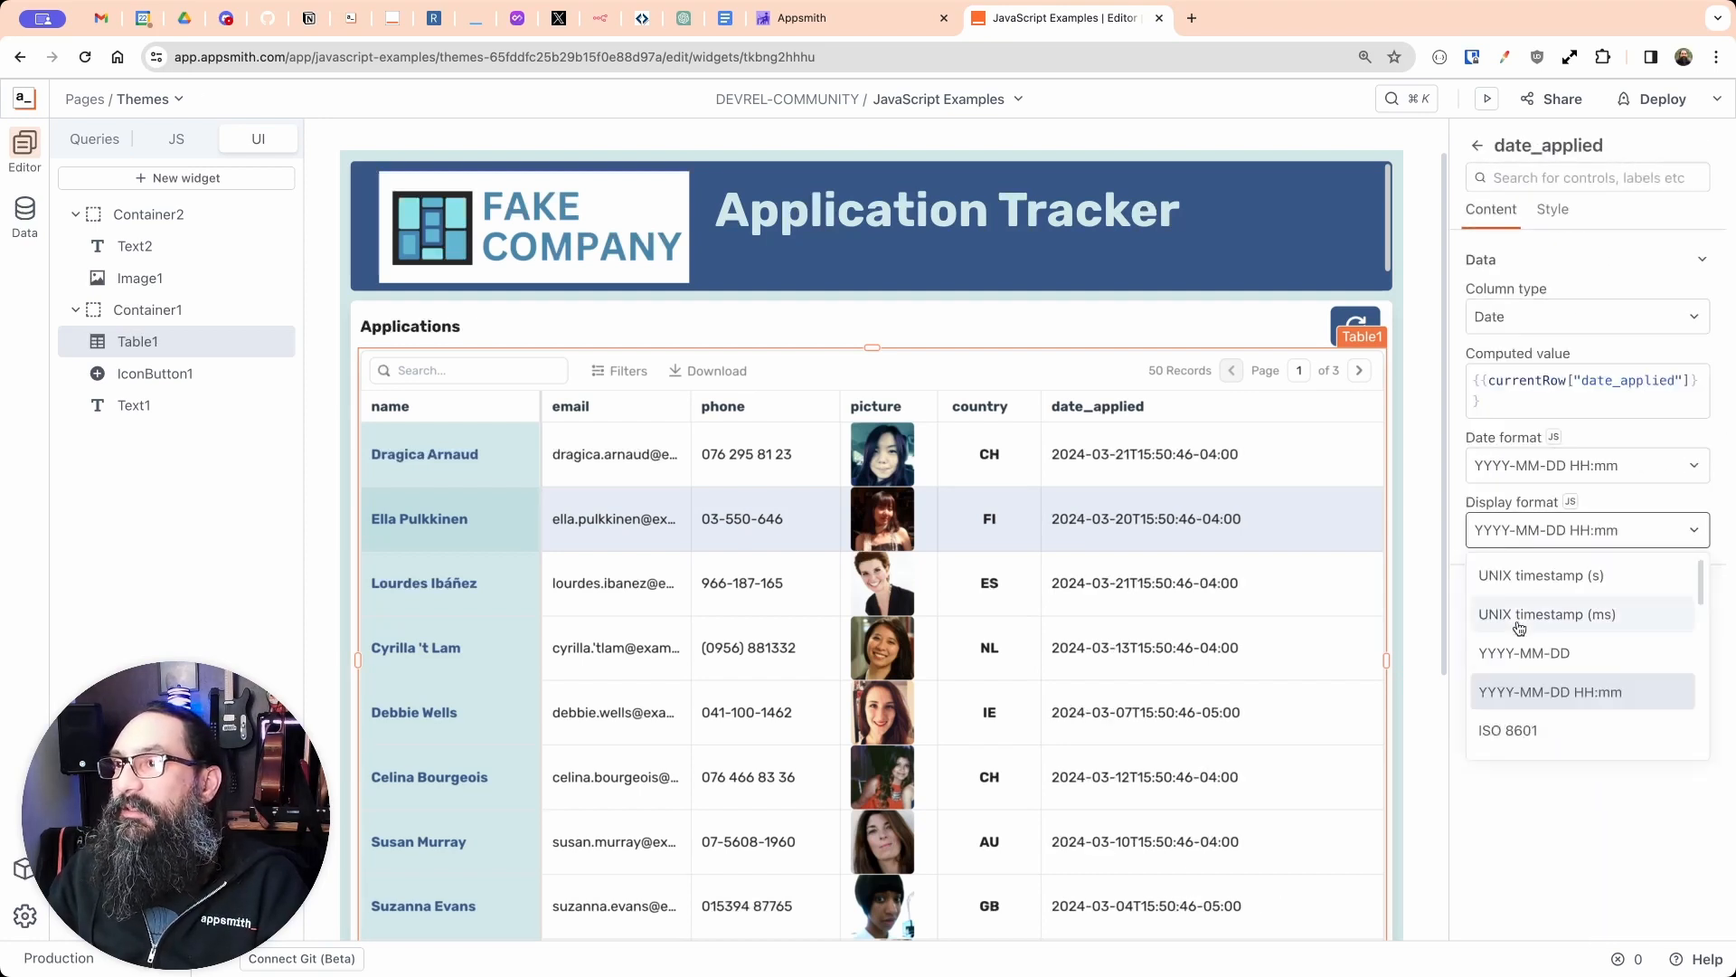
click(1523, 655)
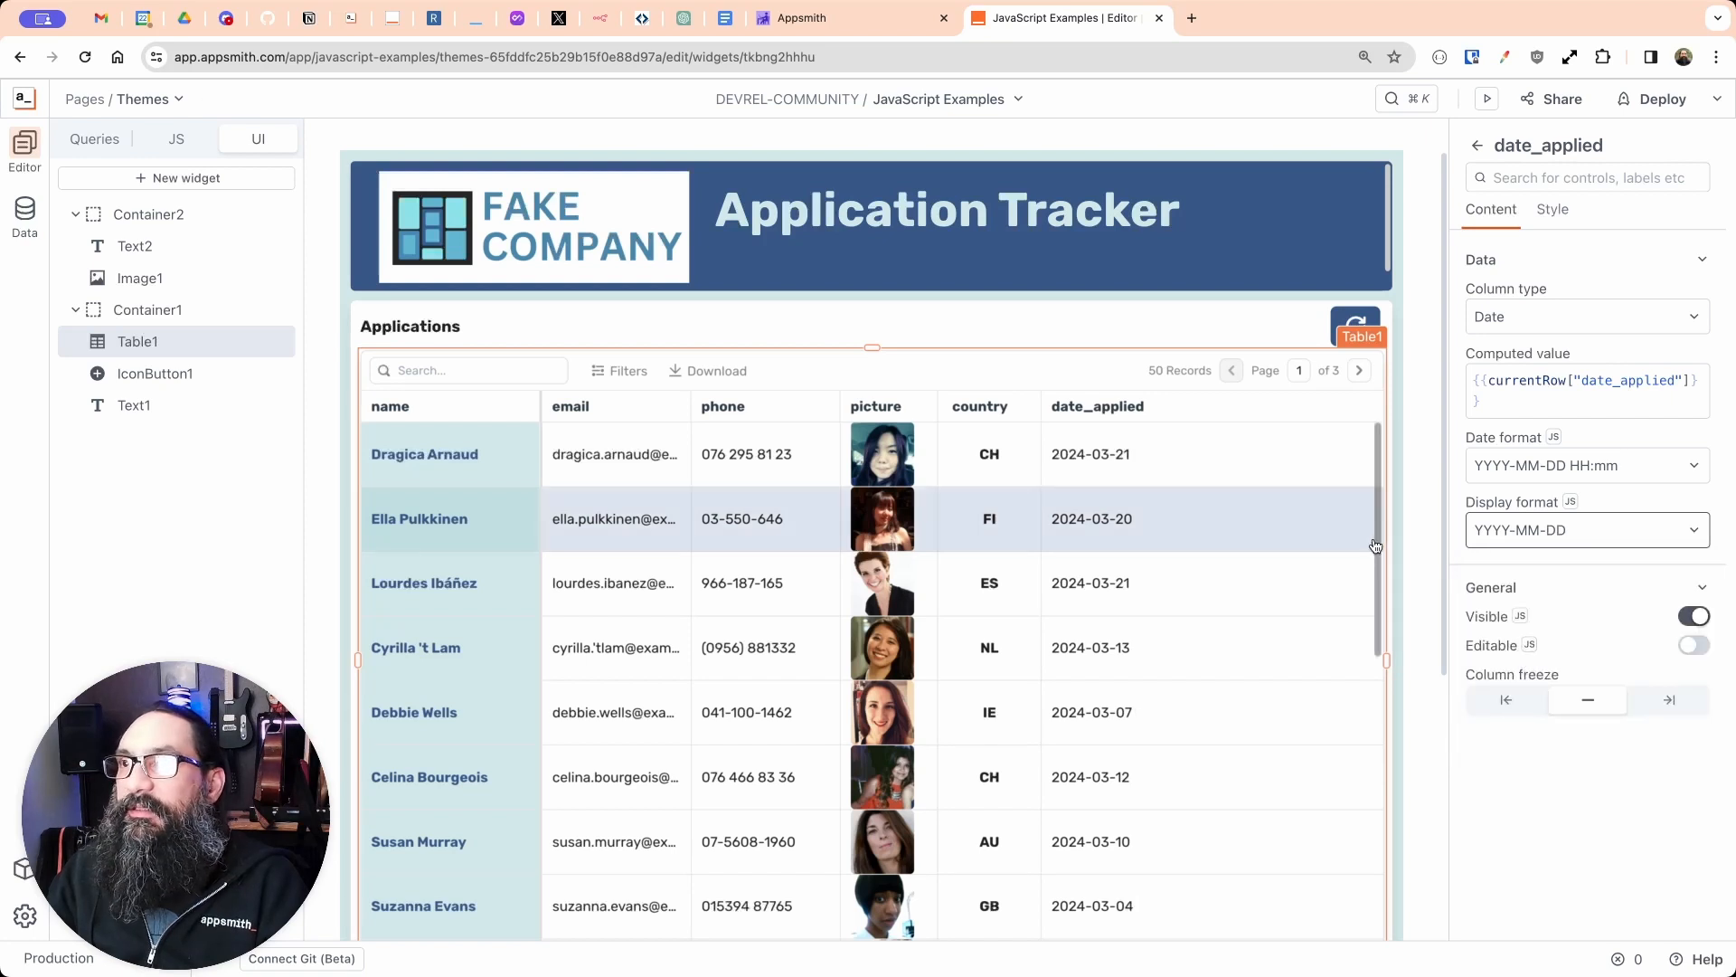
click(1669, 702)
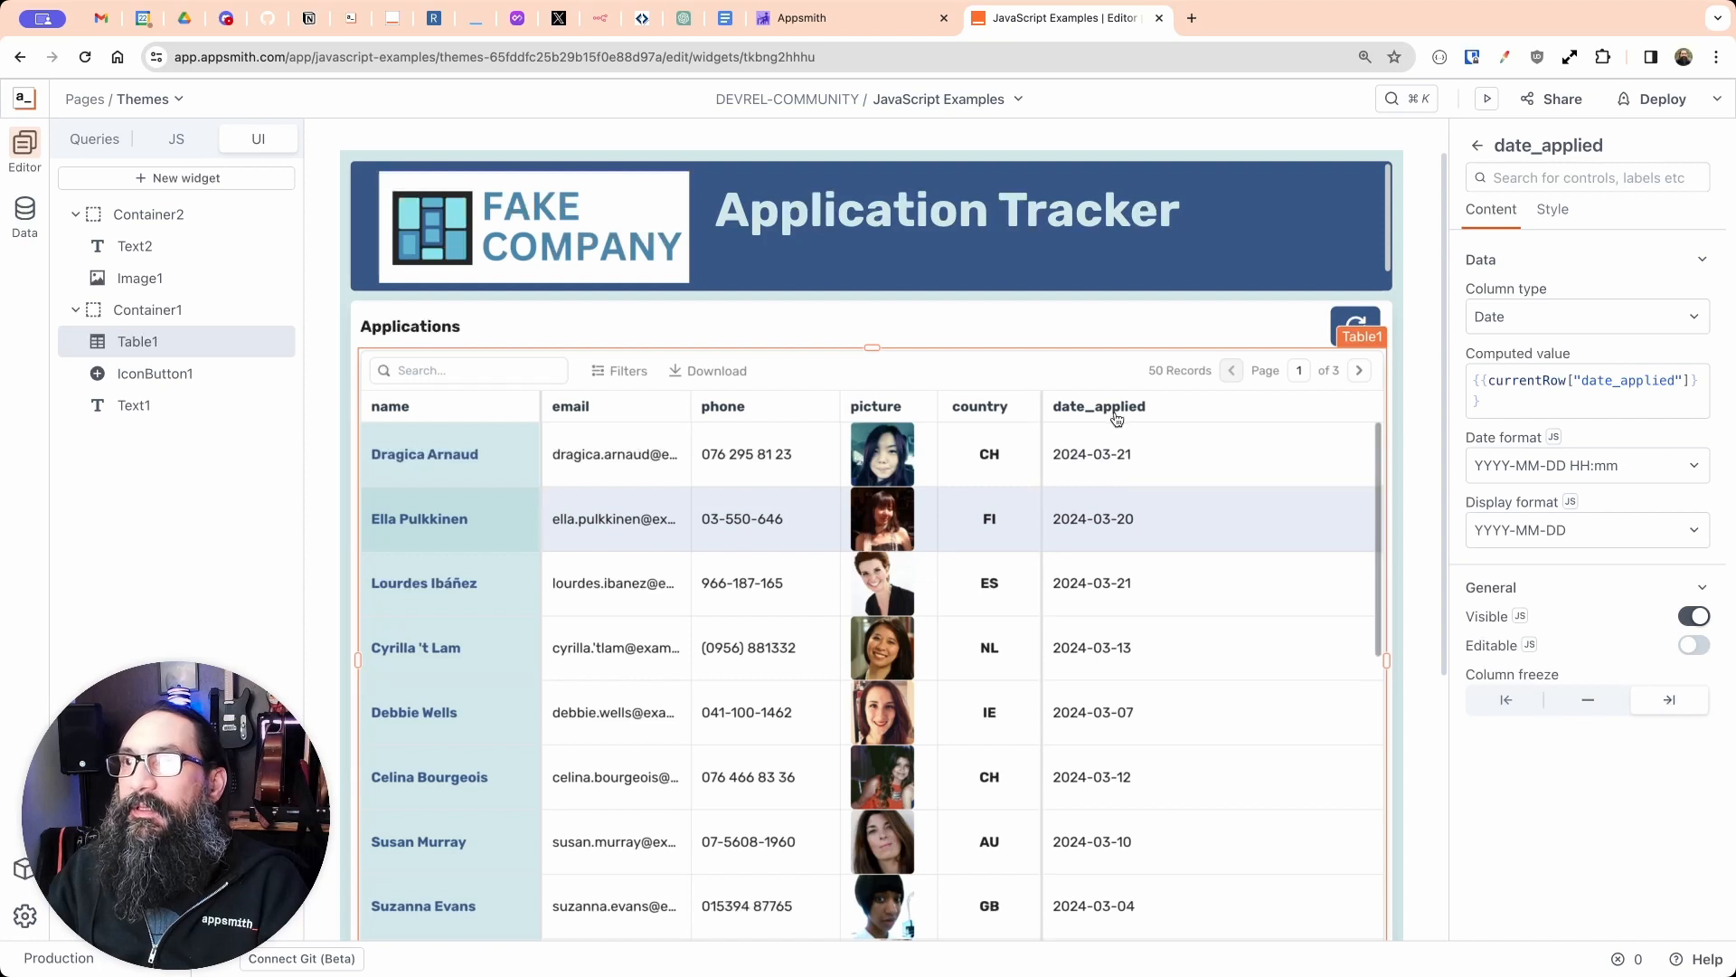
Step: Widen the email column to fit the full addresses, and widen the phone column so the columns fill the table
click(1020, 406)
drag(689, 407, 768, 415)
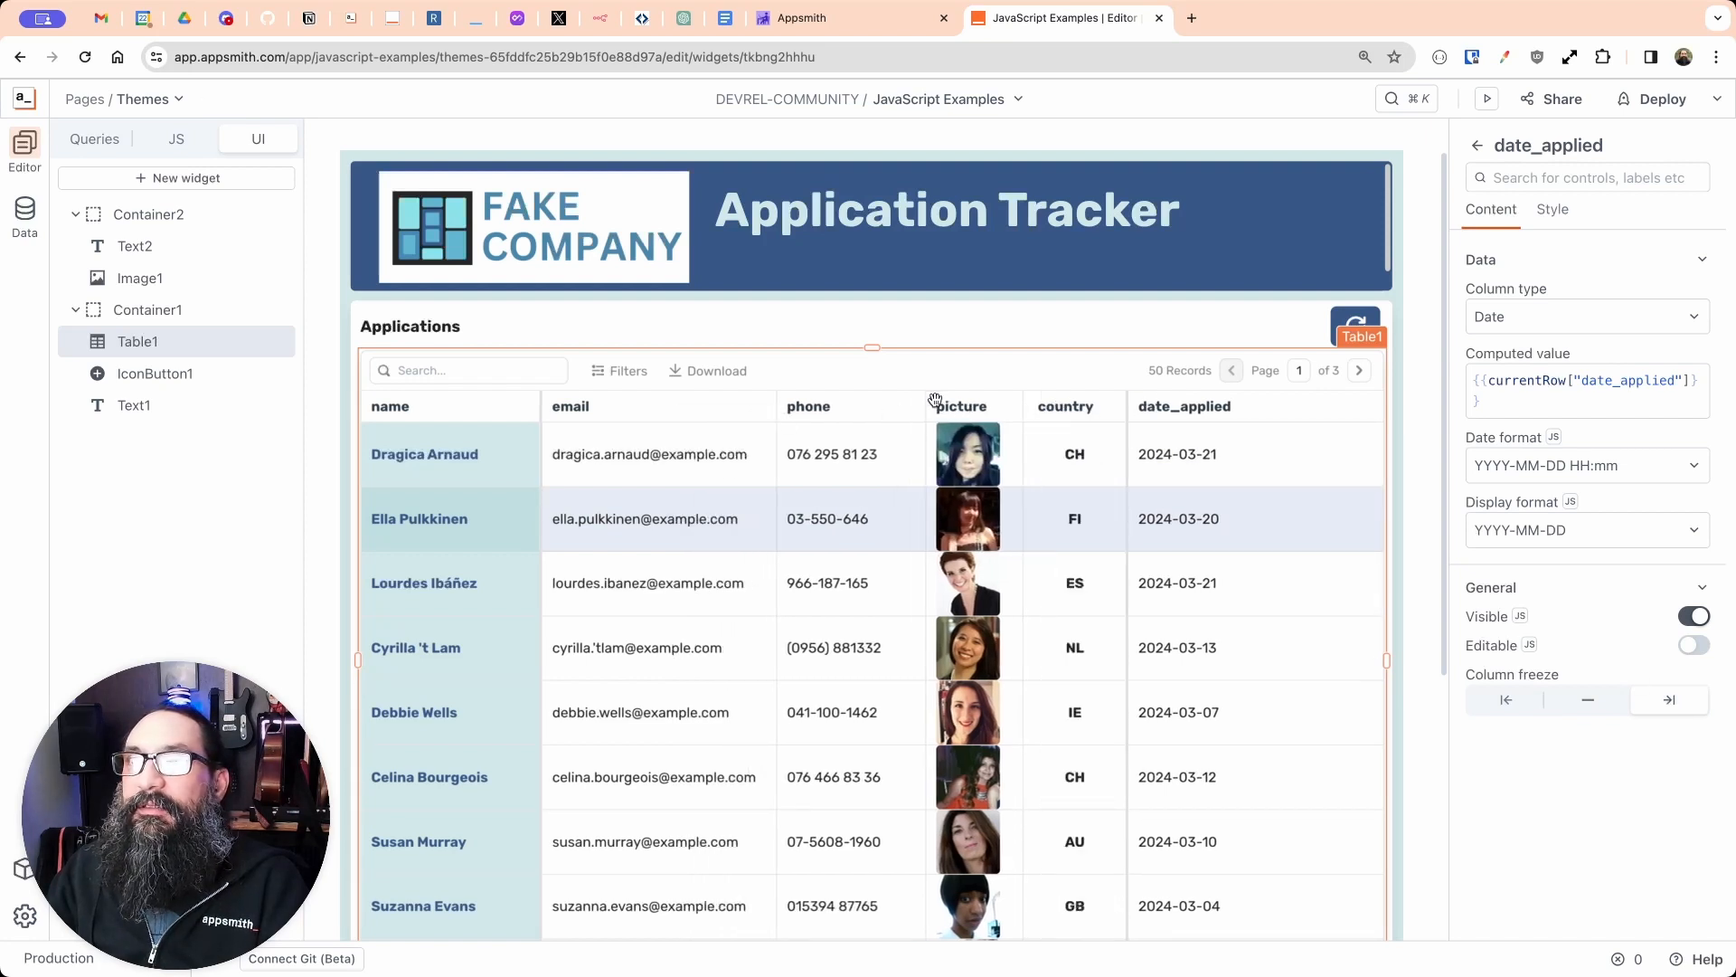
drag(926, 406, 949, 407)
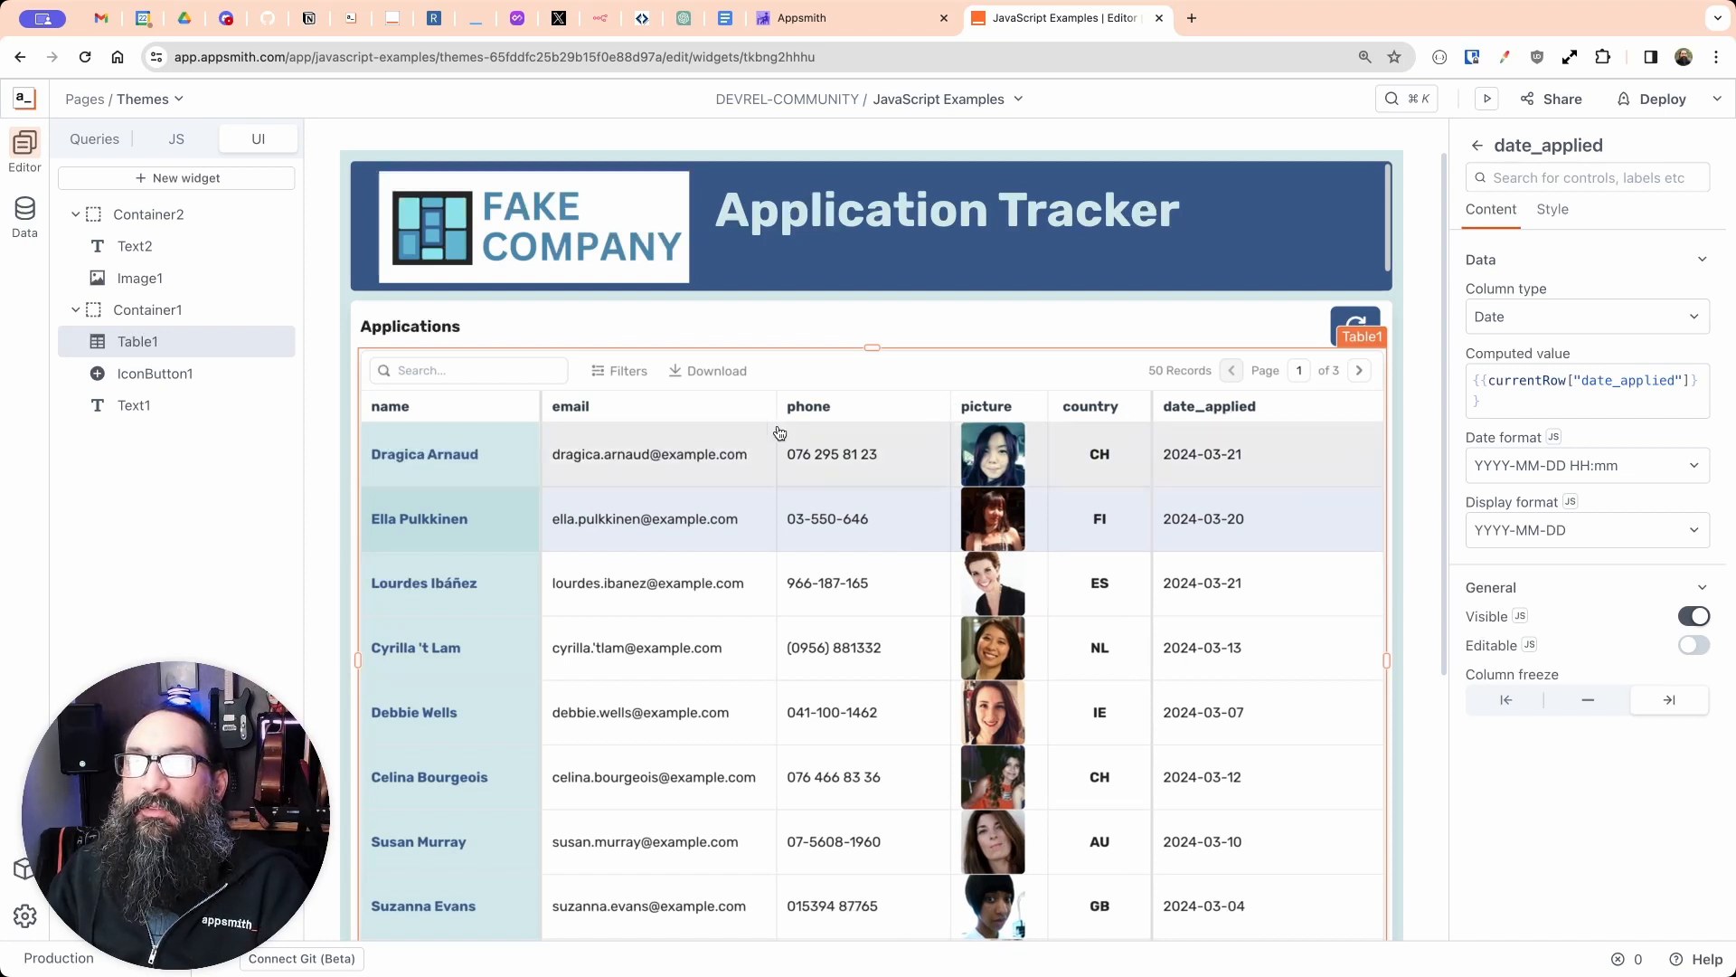
drag(774, 412, 835, 418)
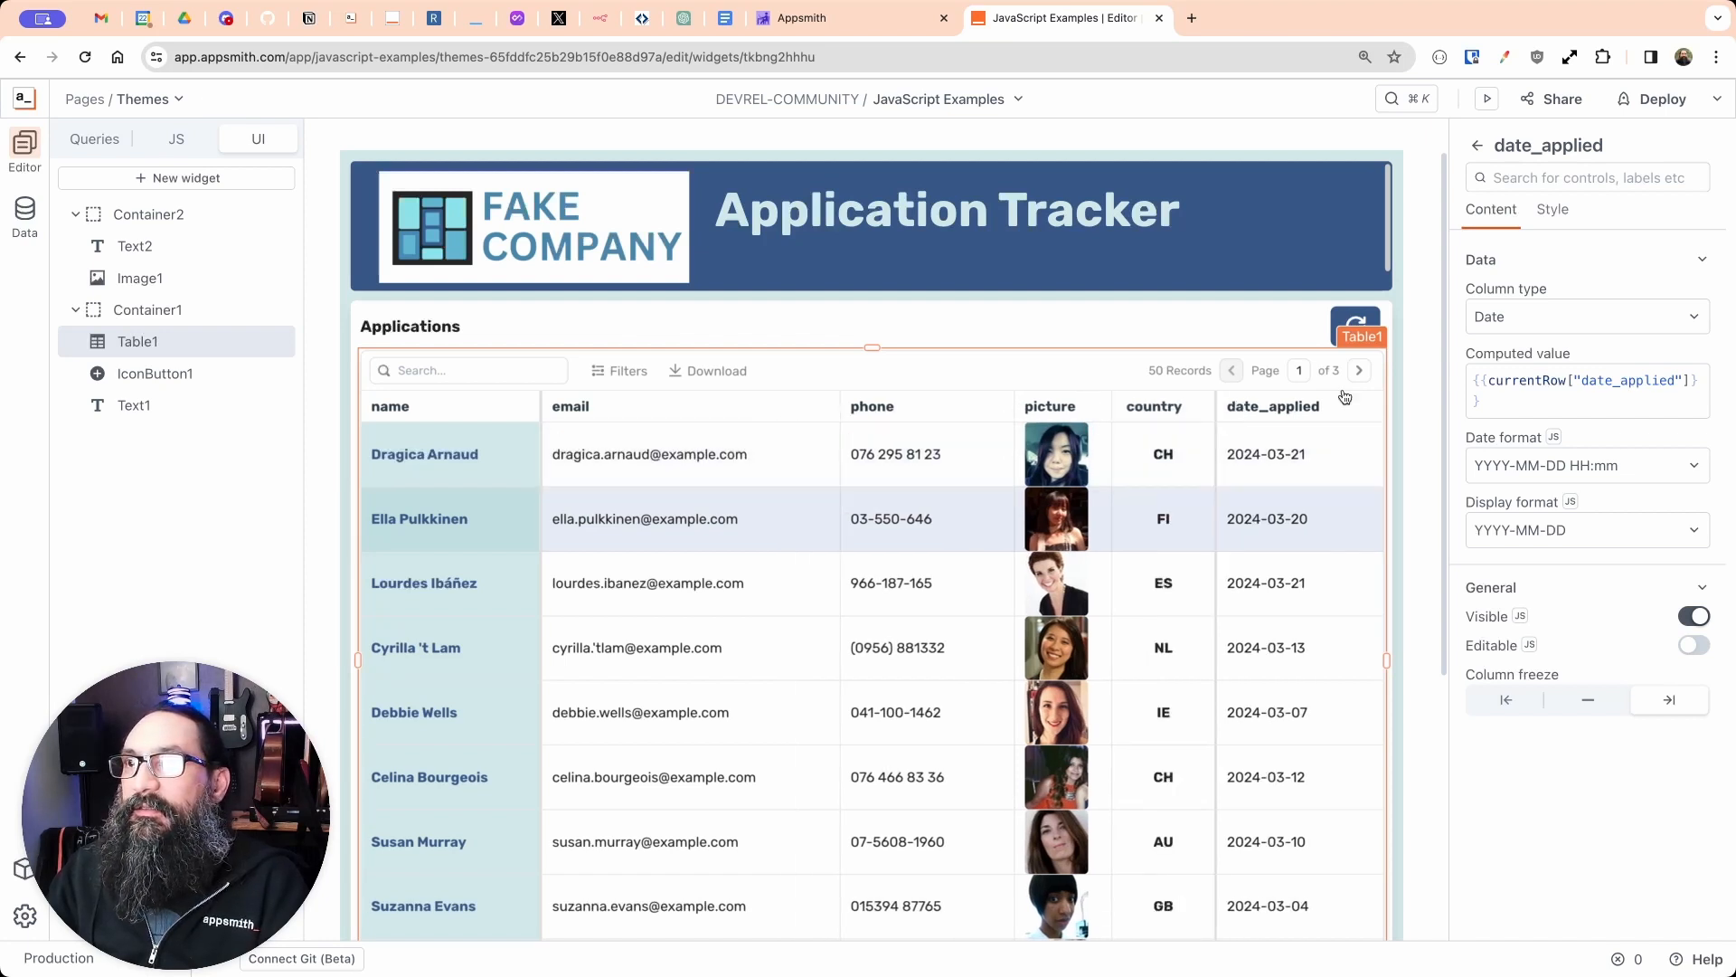
click(1001, 409)
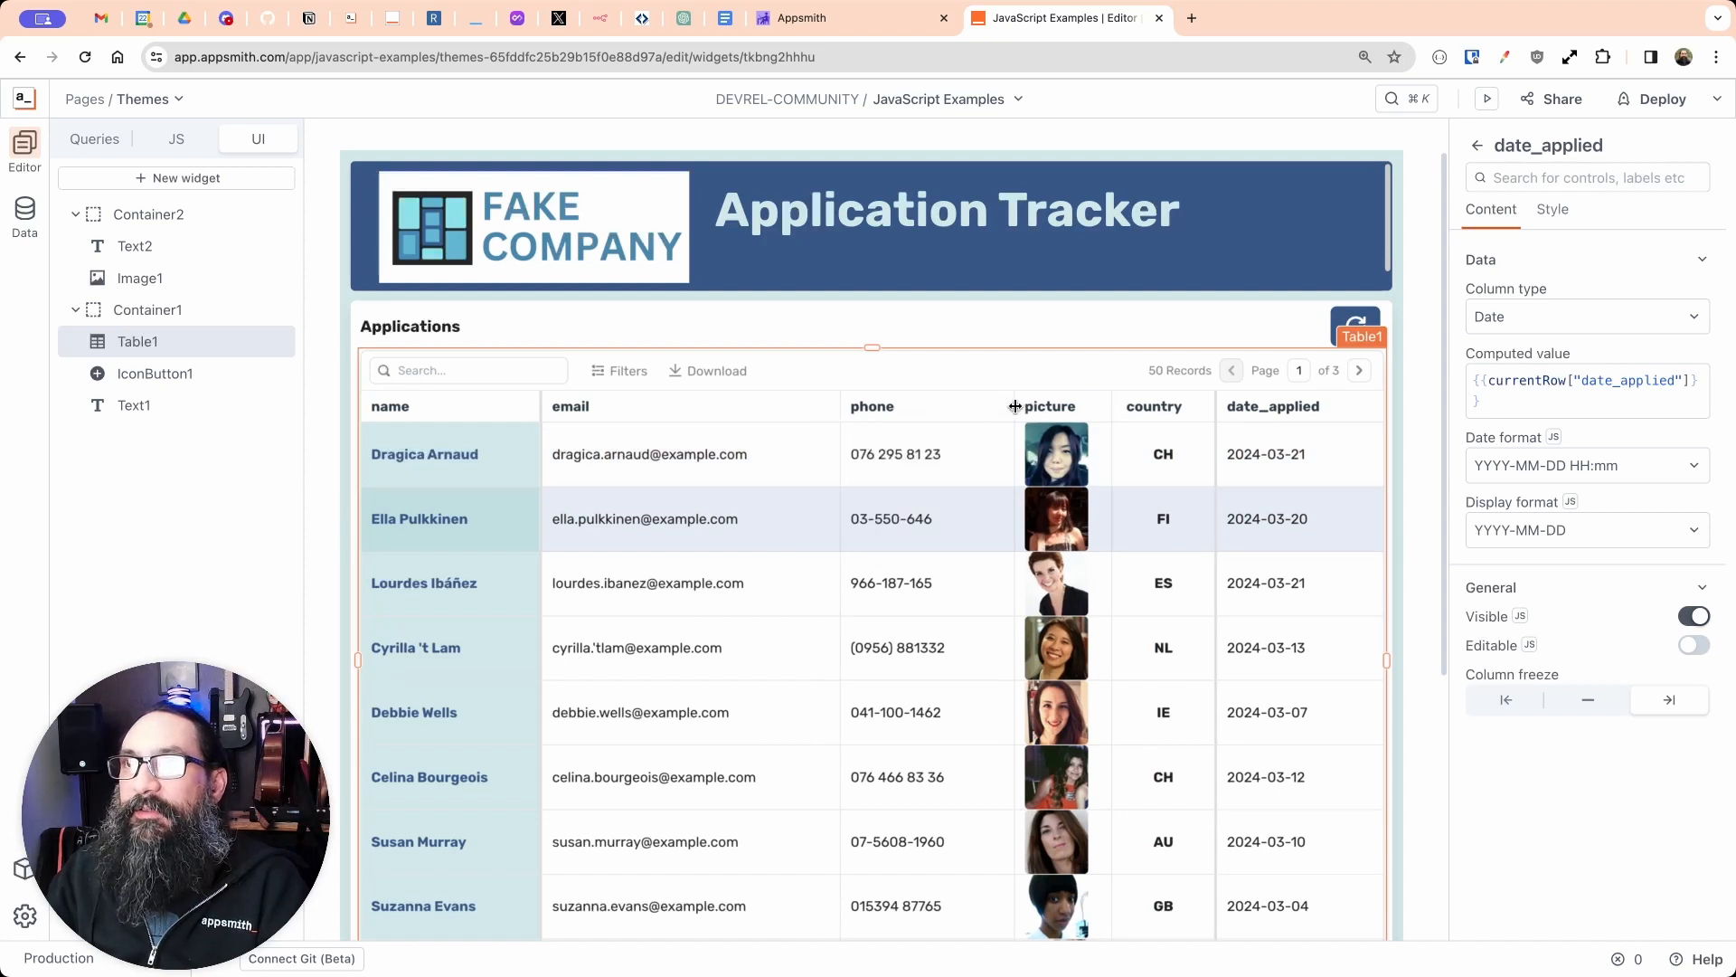
drag(1016, 411, 1035, 410)
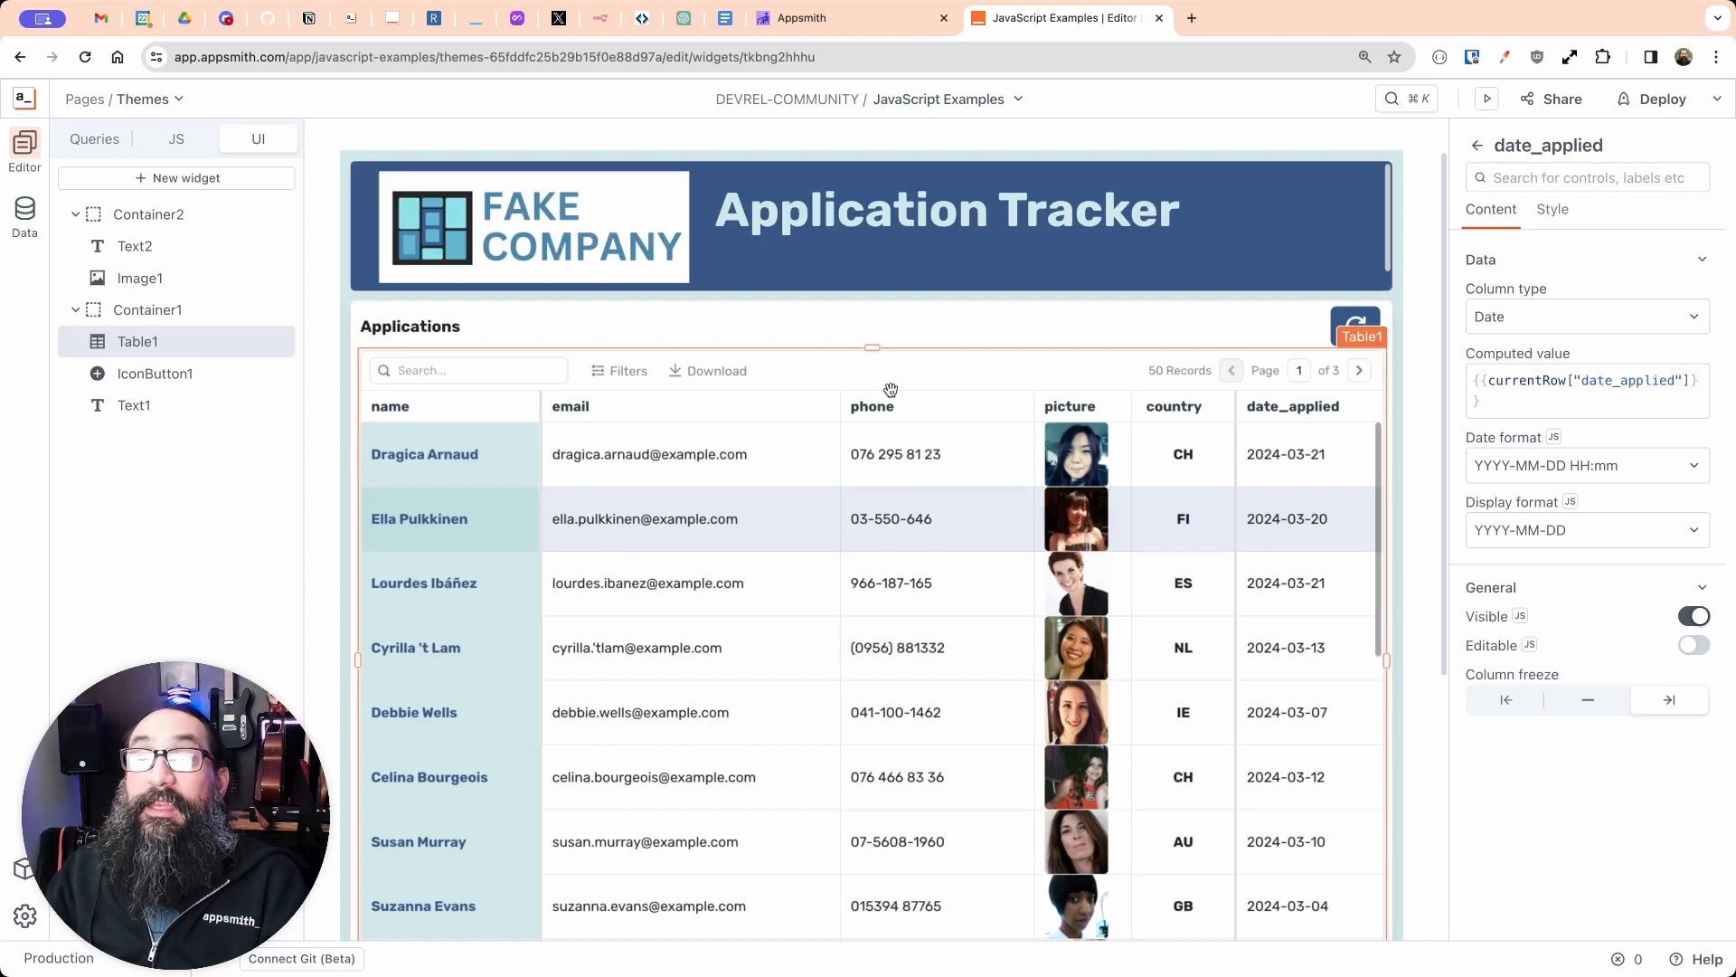
Step: Preview the themed Application Tracker page, and return to editing
click(1486, 100)
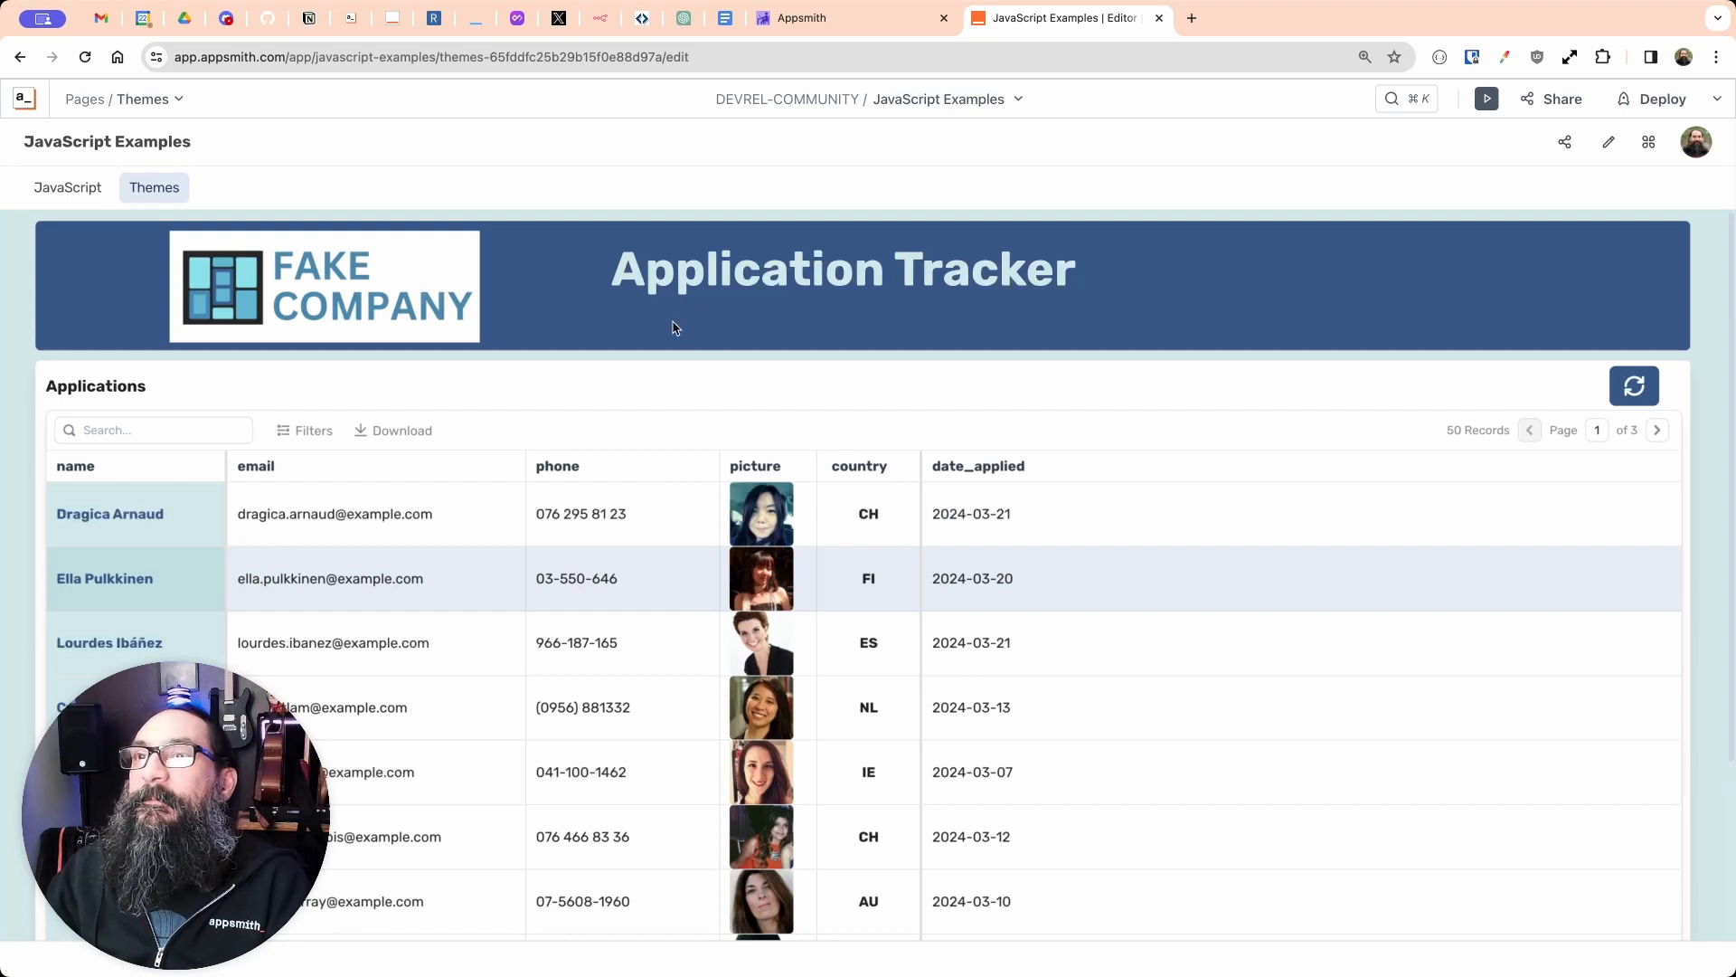
key(p)
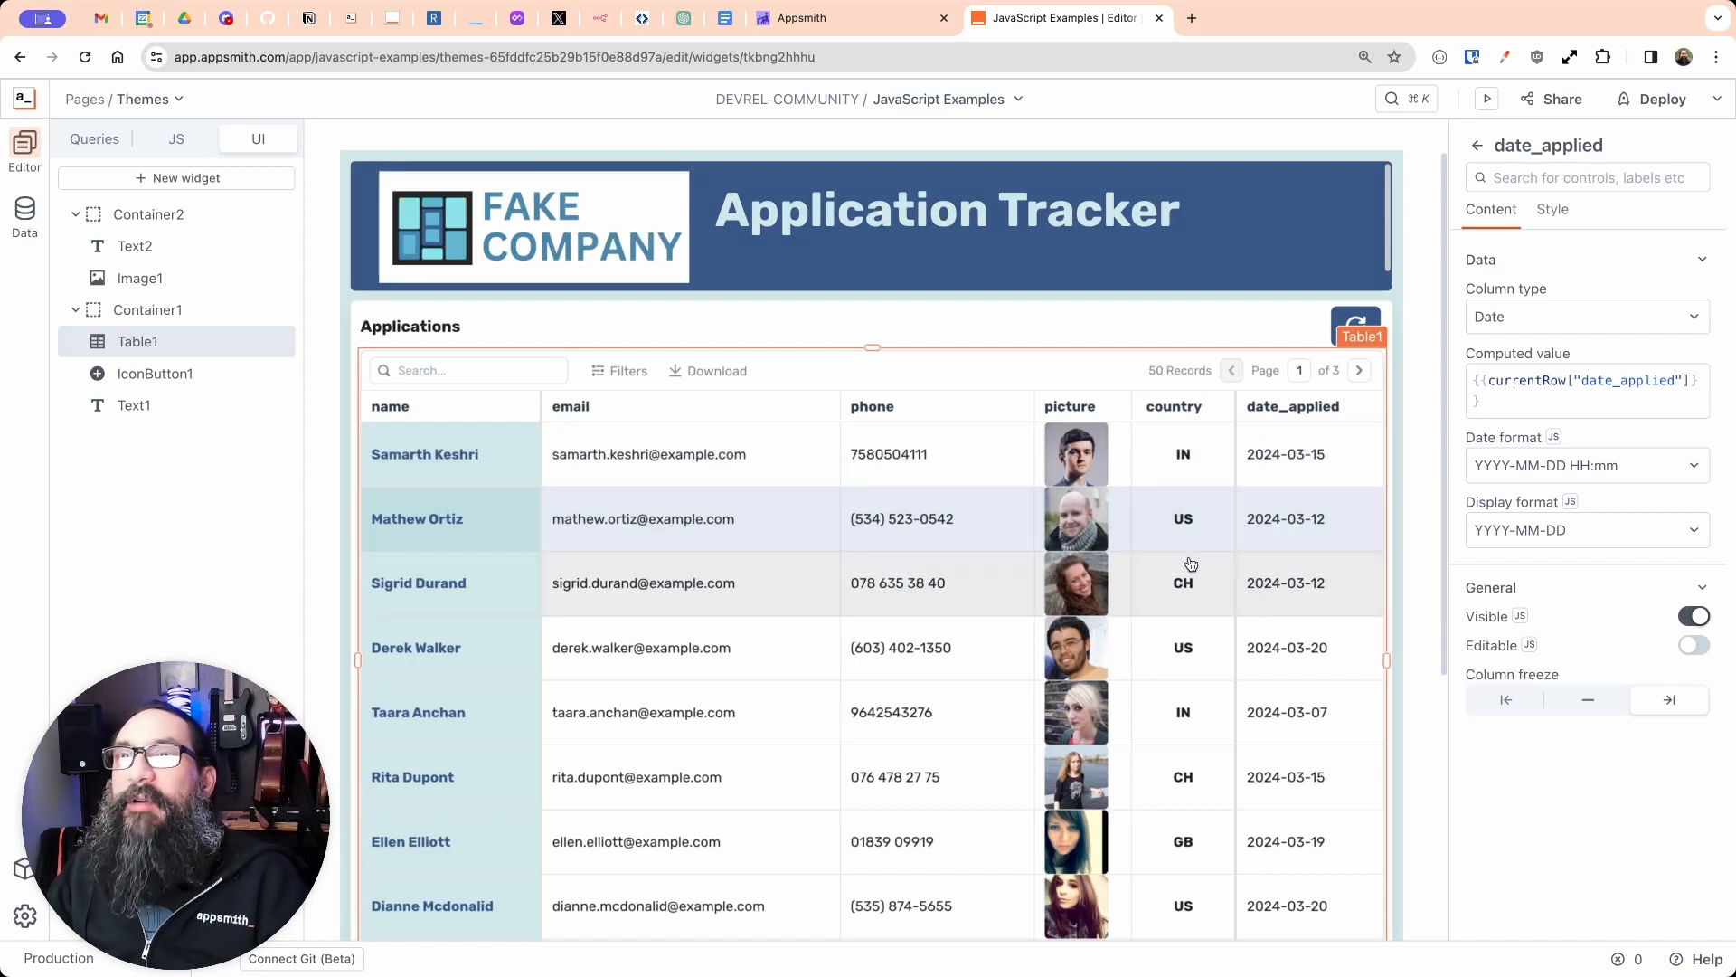
Step: Add a colors object to JSObject2 with a US key holding an empty string
click(179, 143)
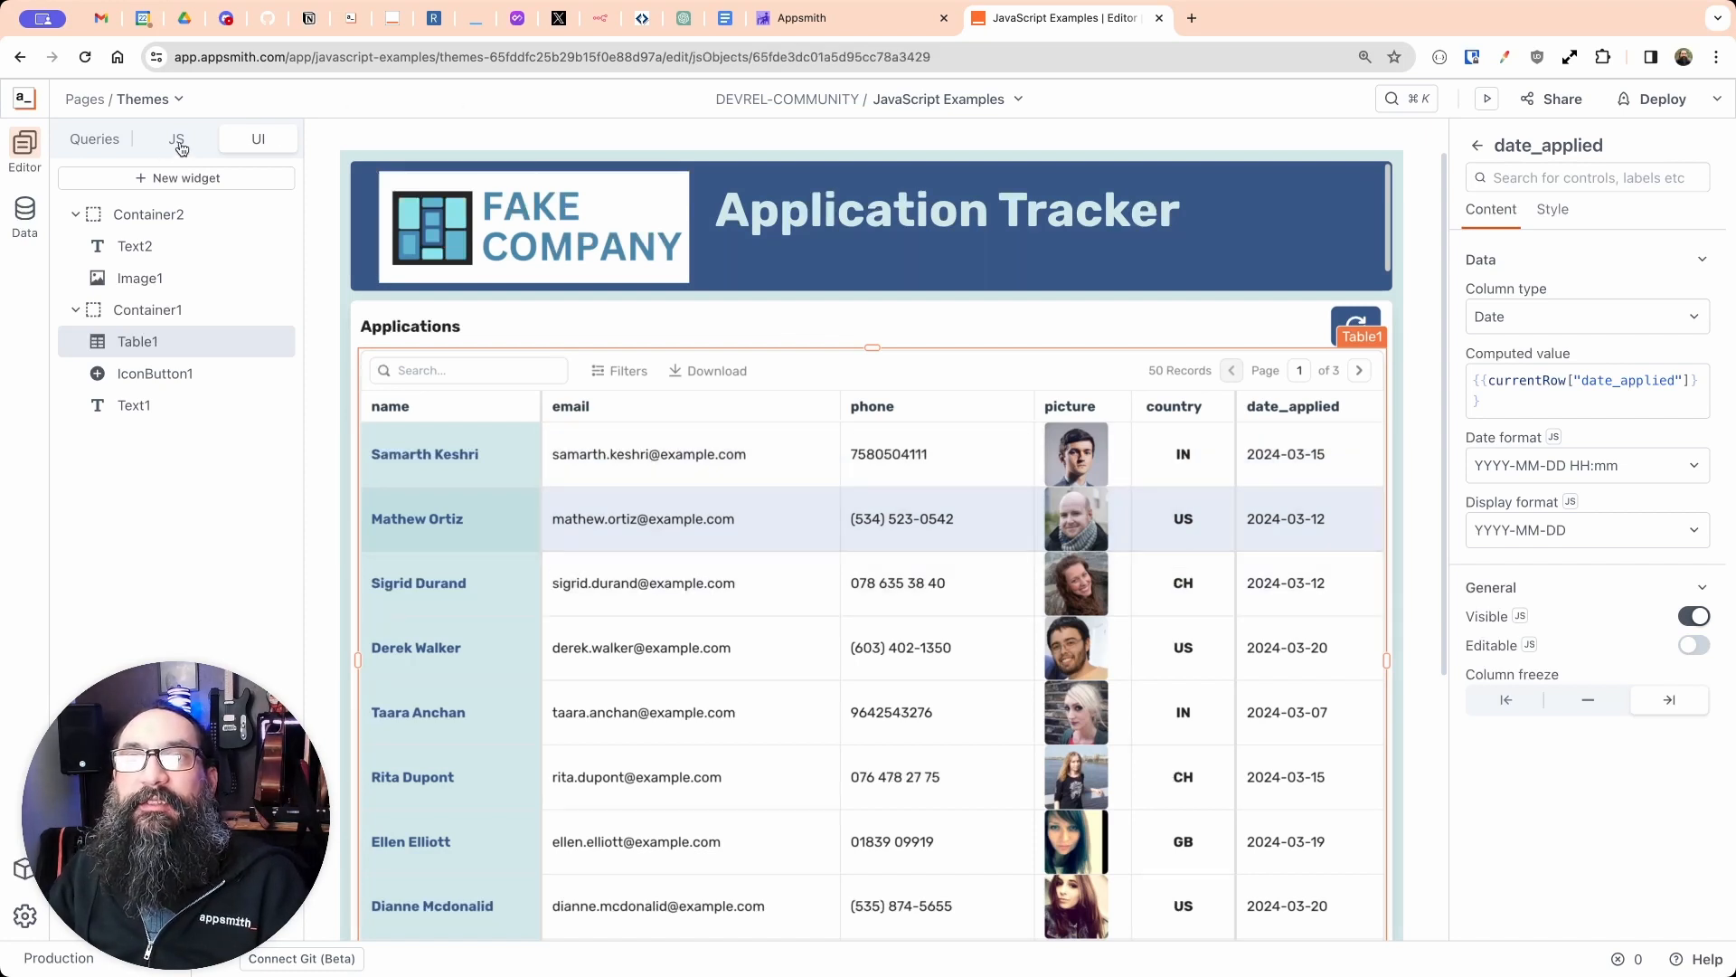
click(425, 306)
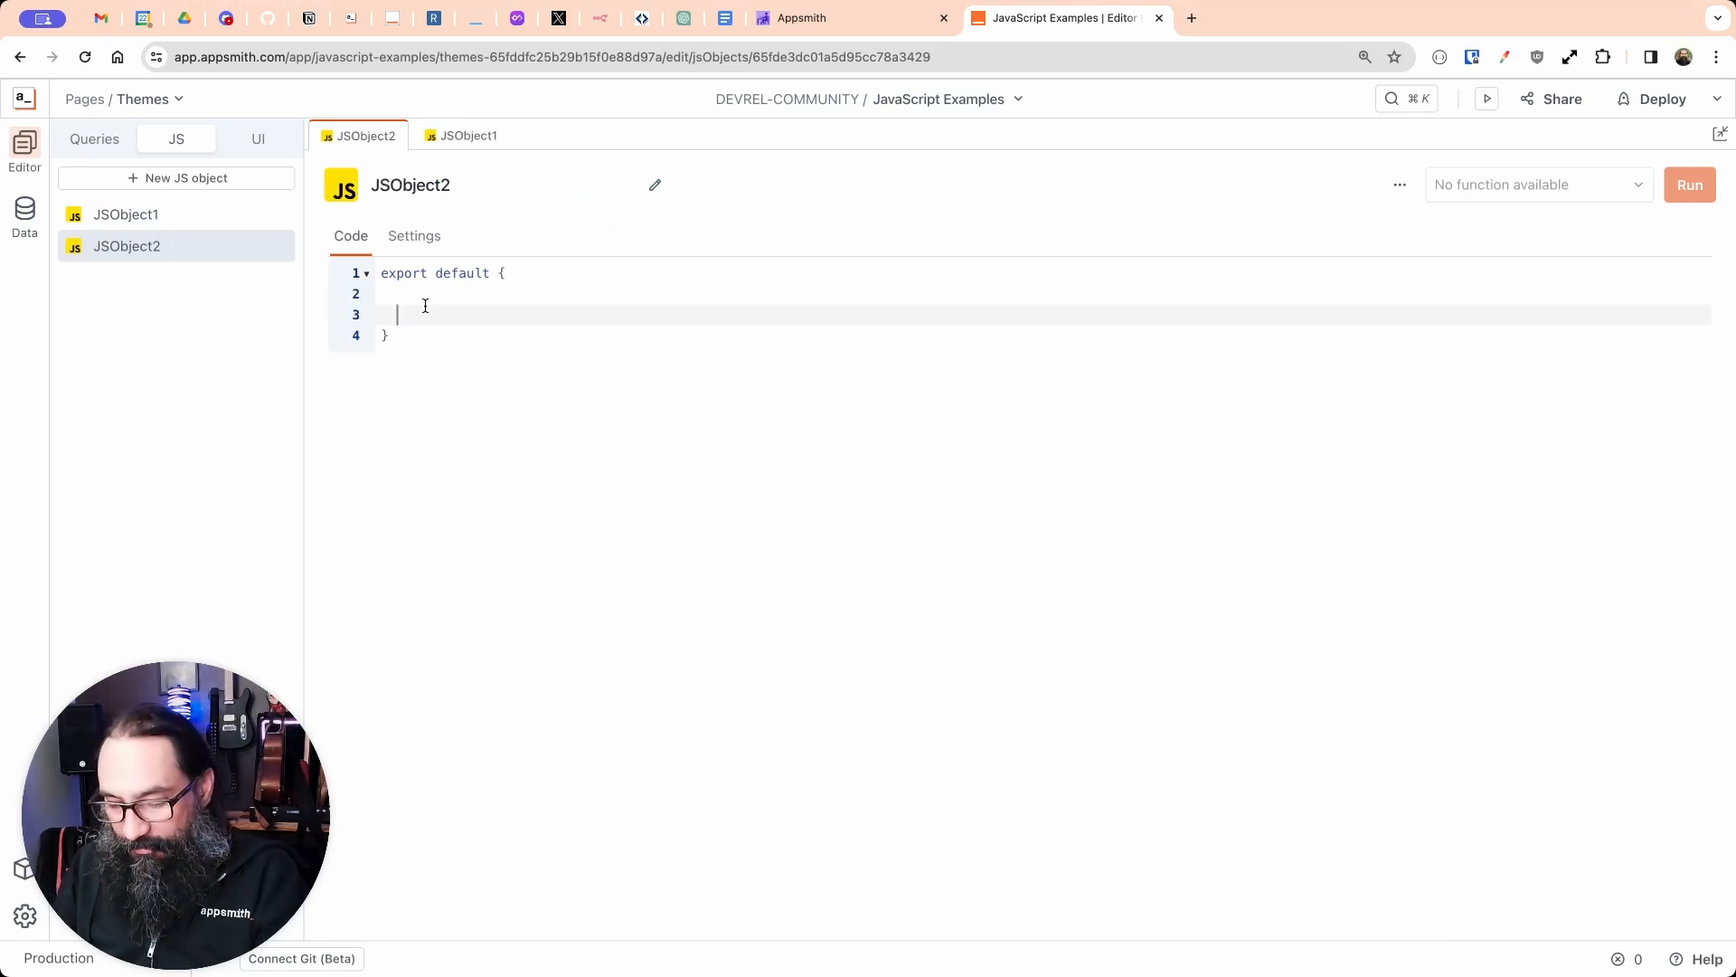
text(colors)
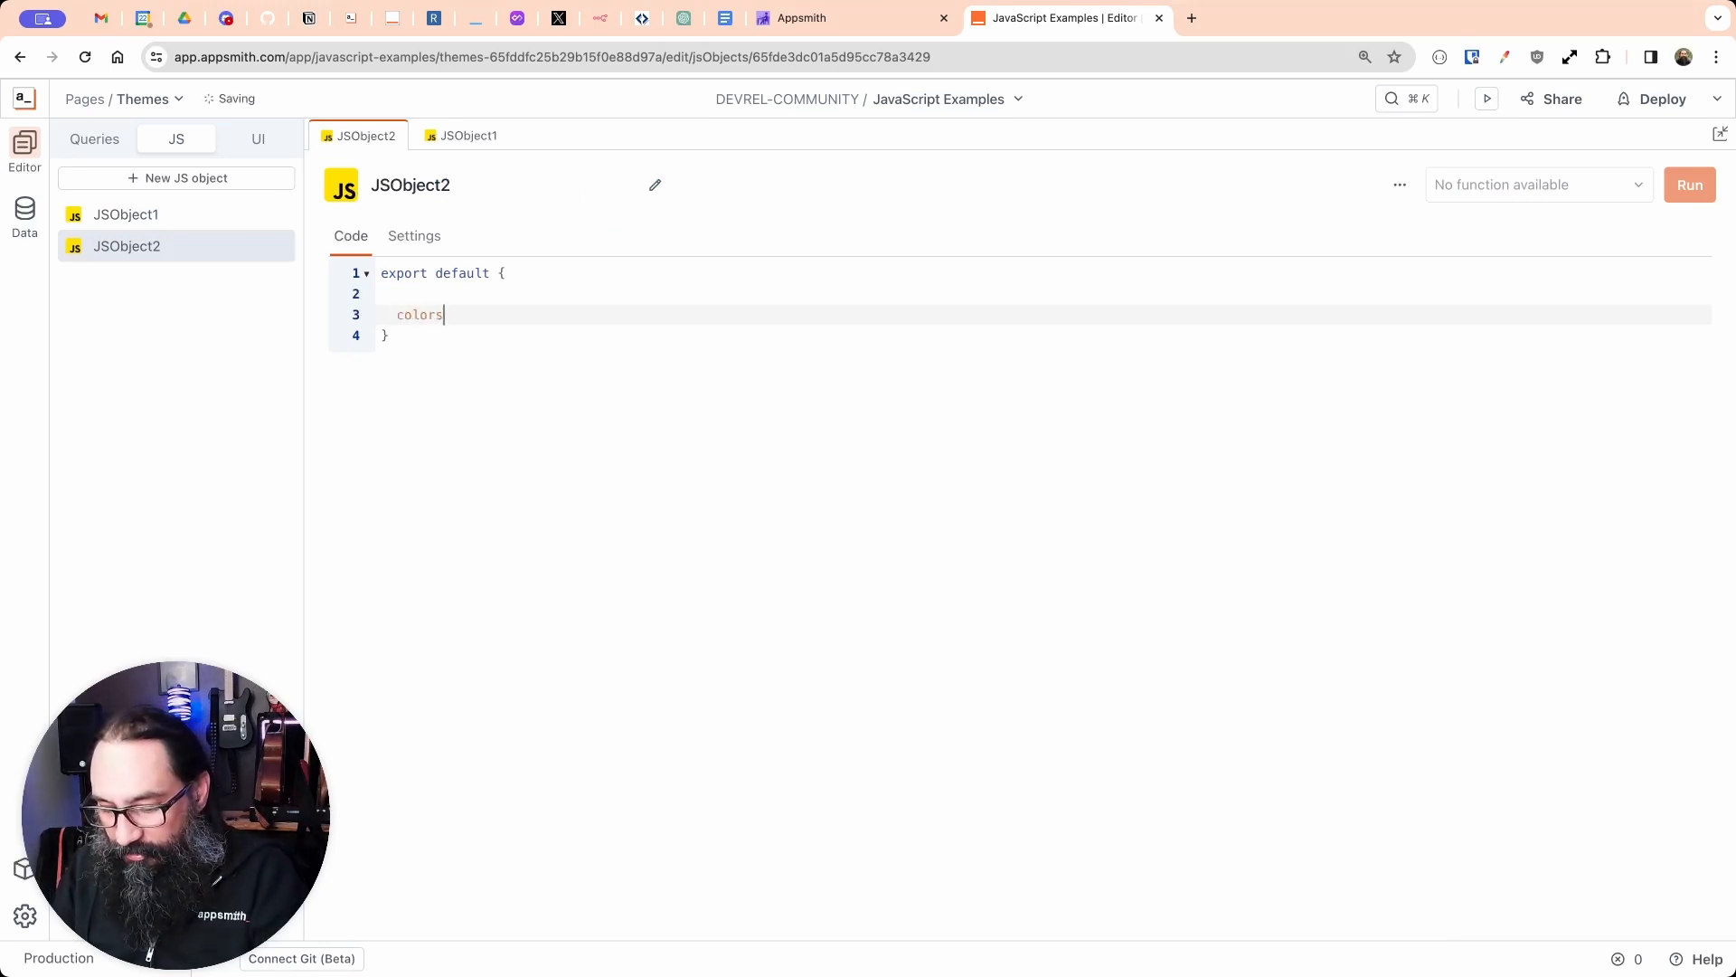
text(: {)
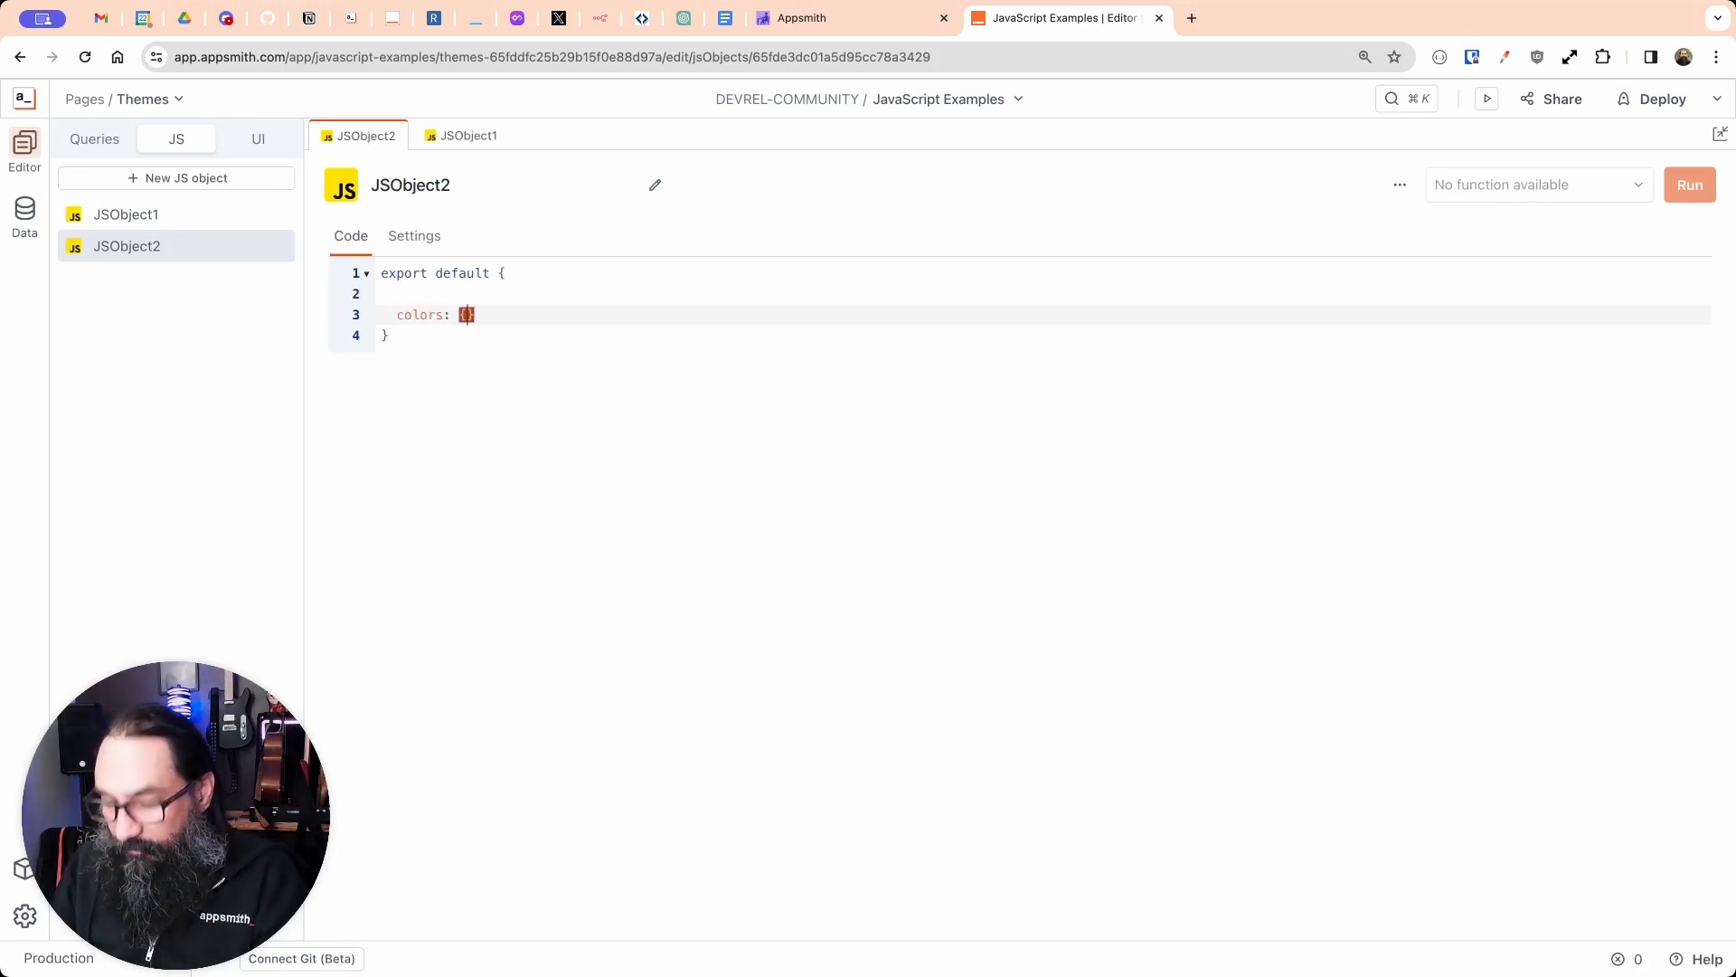
key(Return)
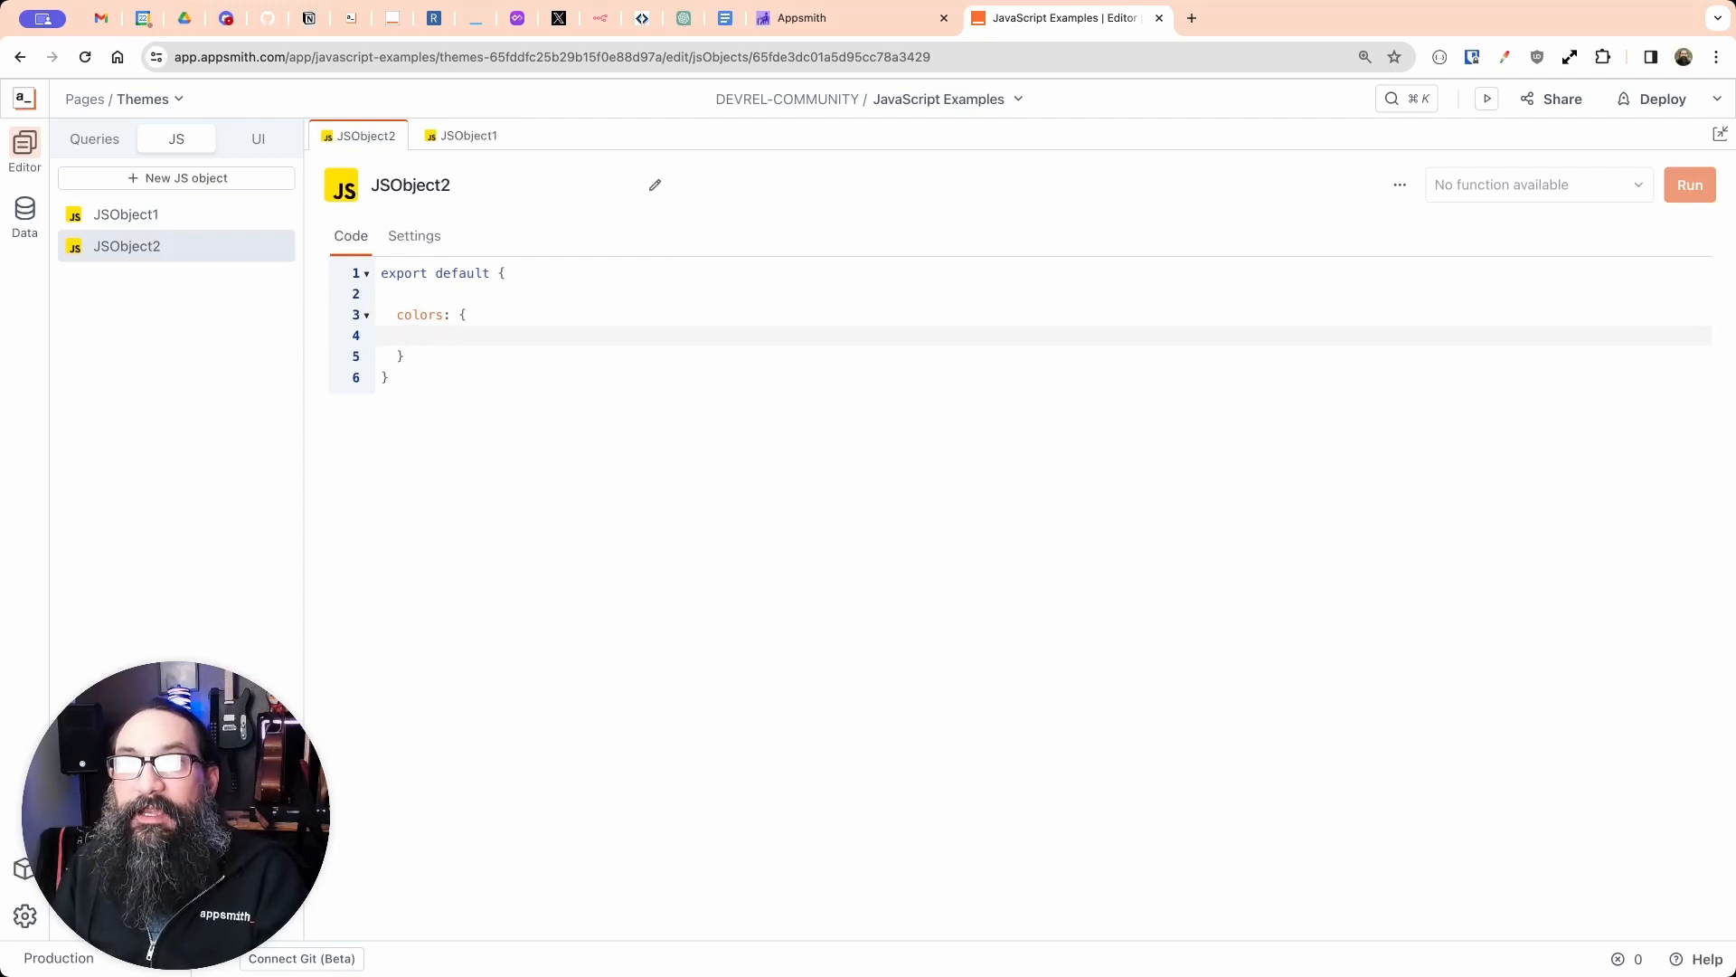
text(US)
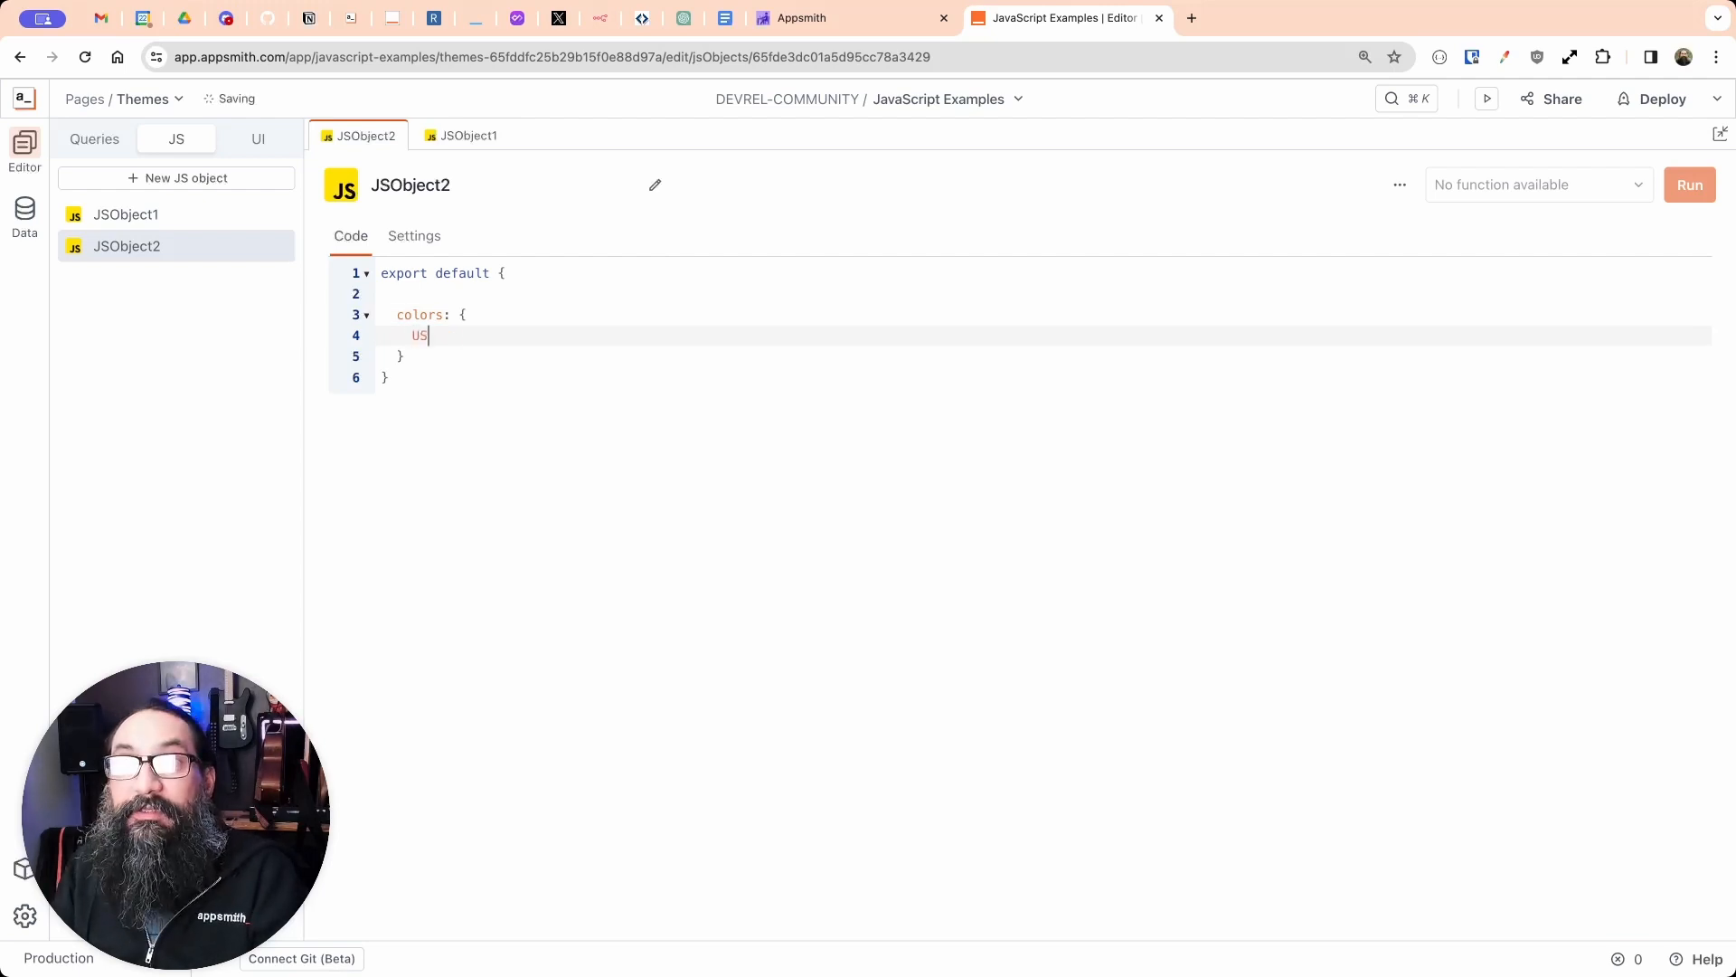
text(: "",)
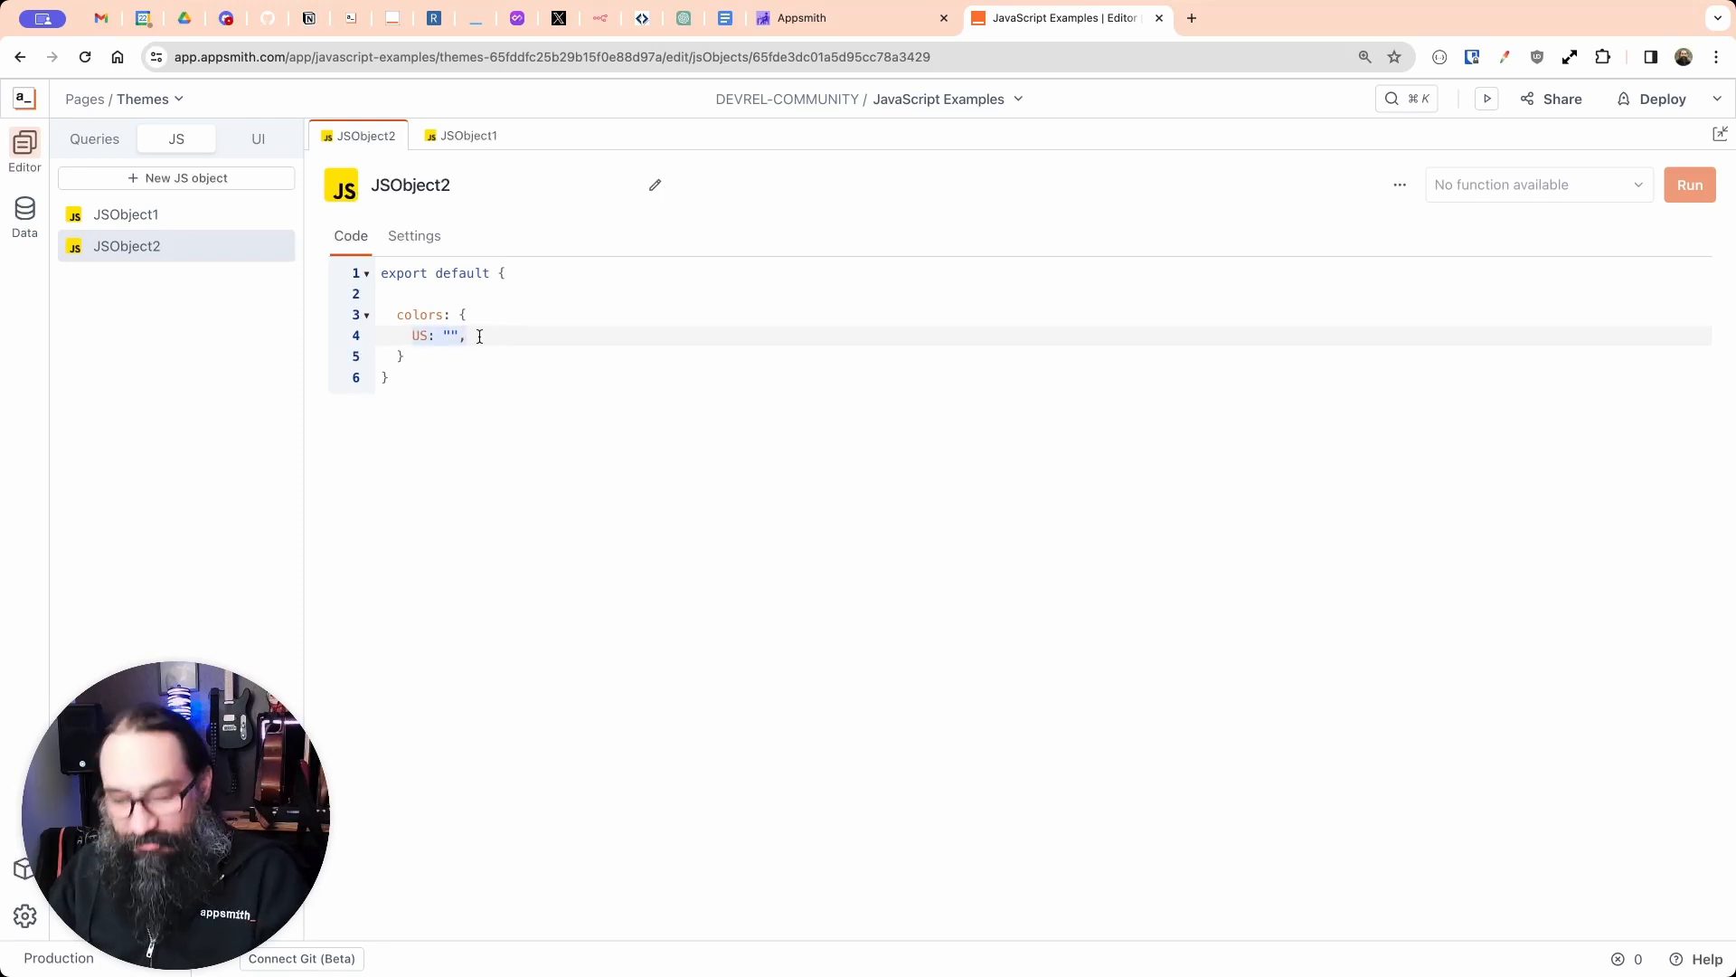
key(super+equal)
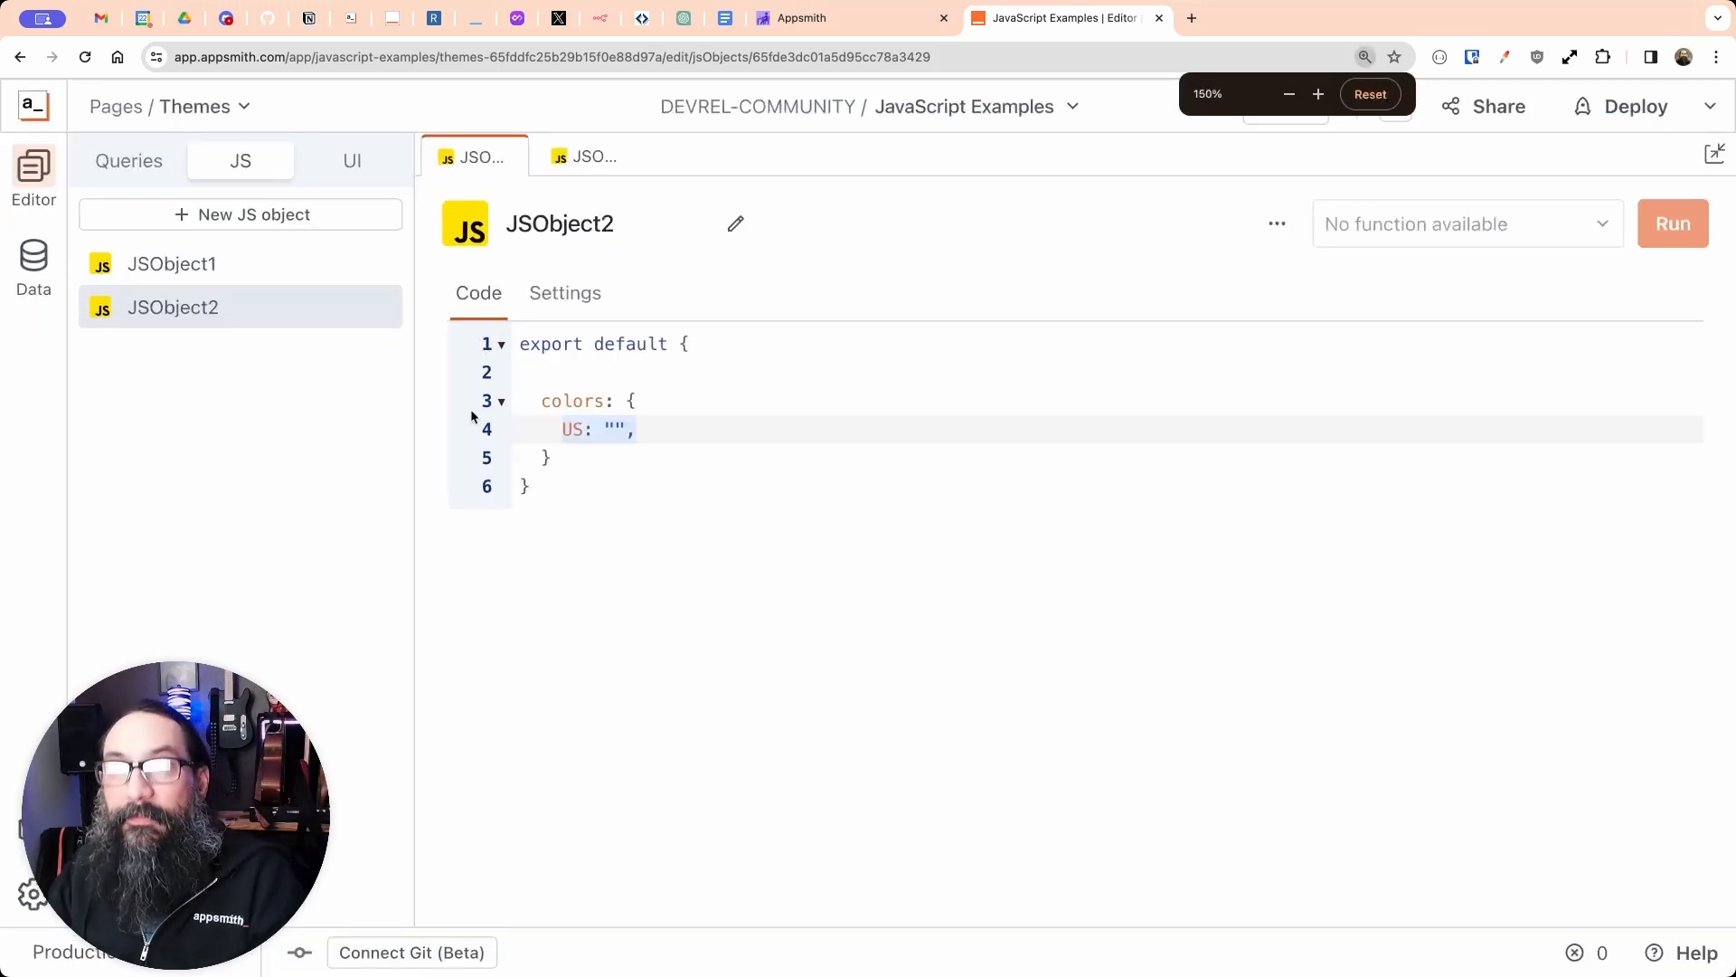
key(super+c)
key(super+v)
key(super+v)
key(super+v)
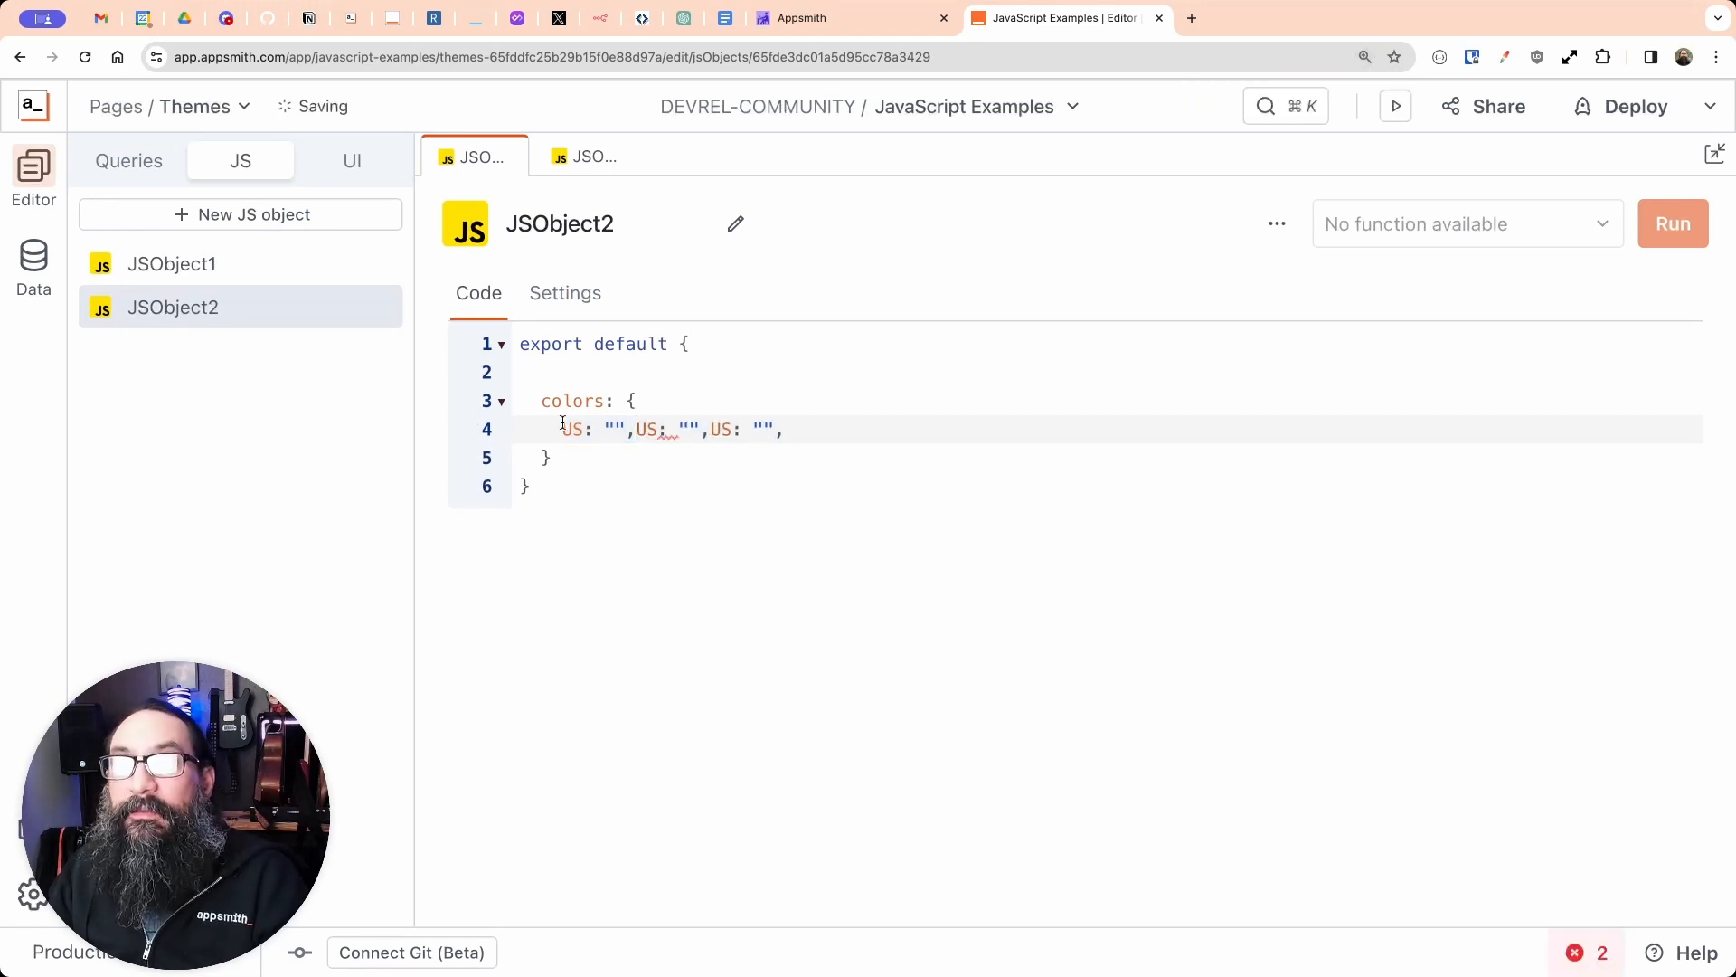
key(super+z)
key(super+z)
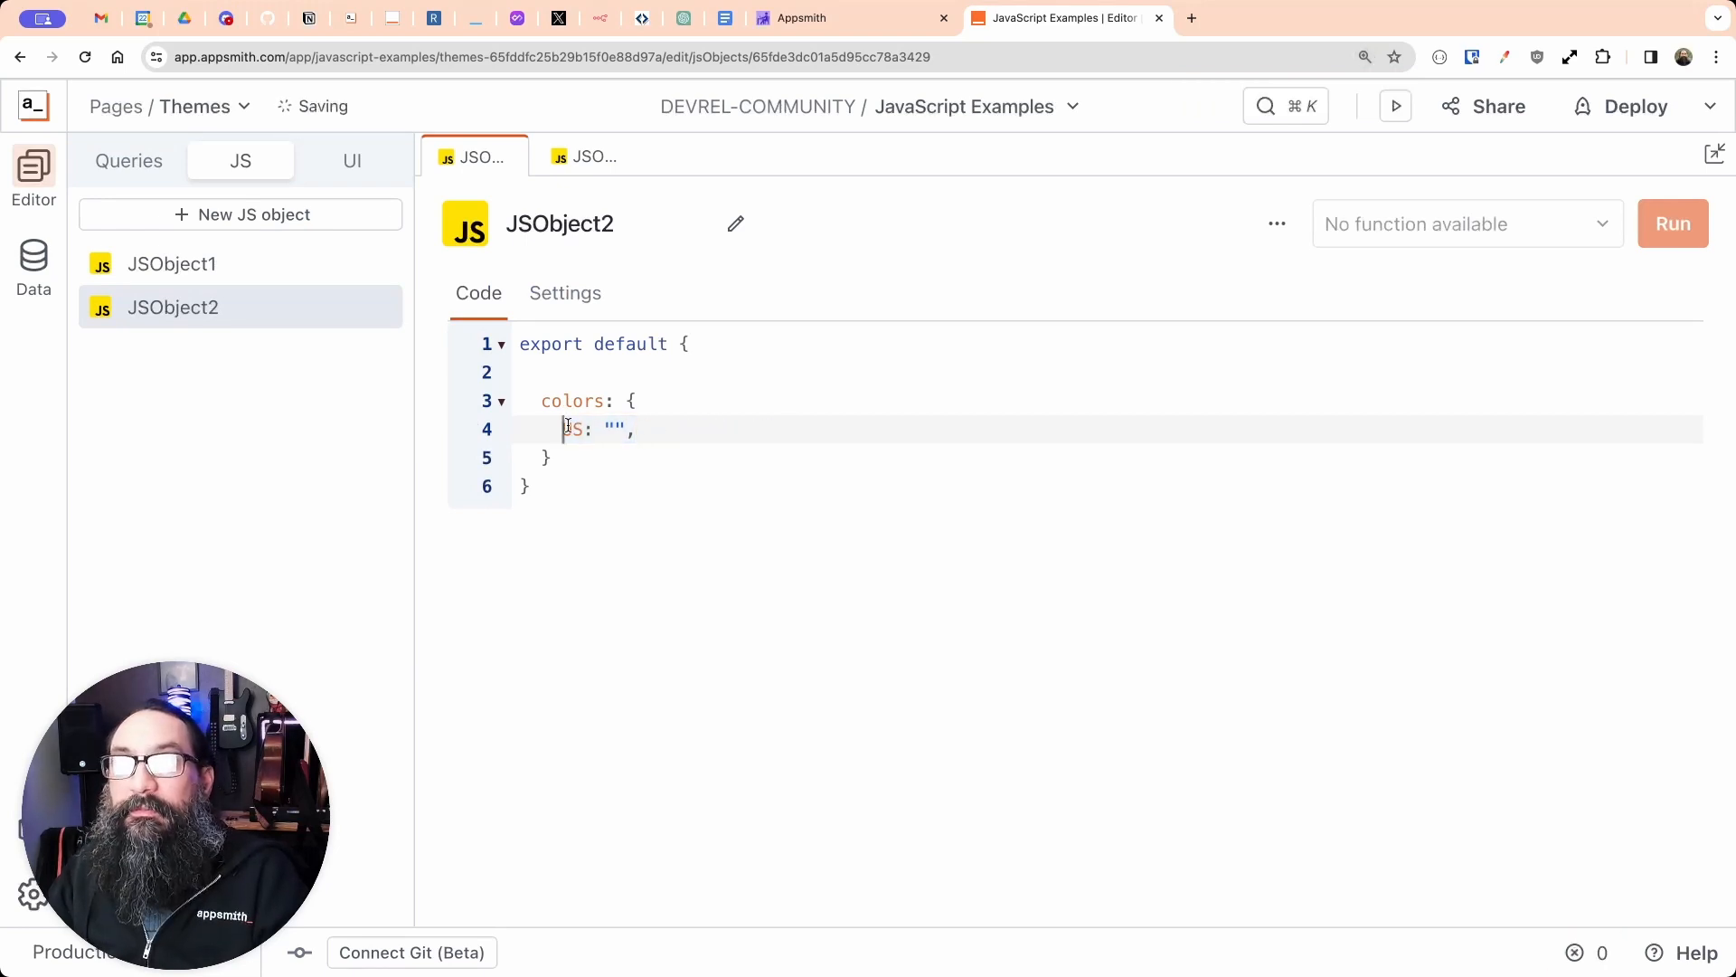
Step: Duplicate the empty US entry on separate lines so the colors object holds four entries
triple_click(562, 425)
click(635, 430)
key(Return)
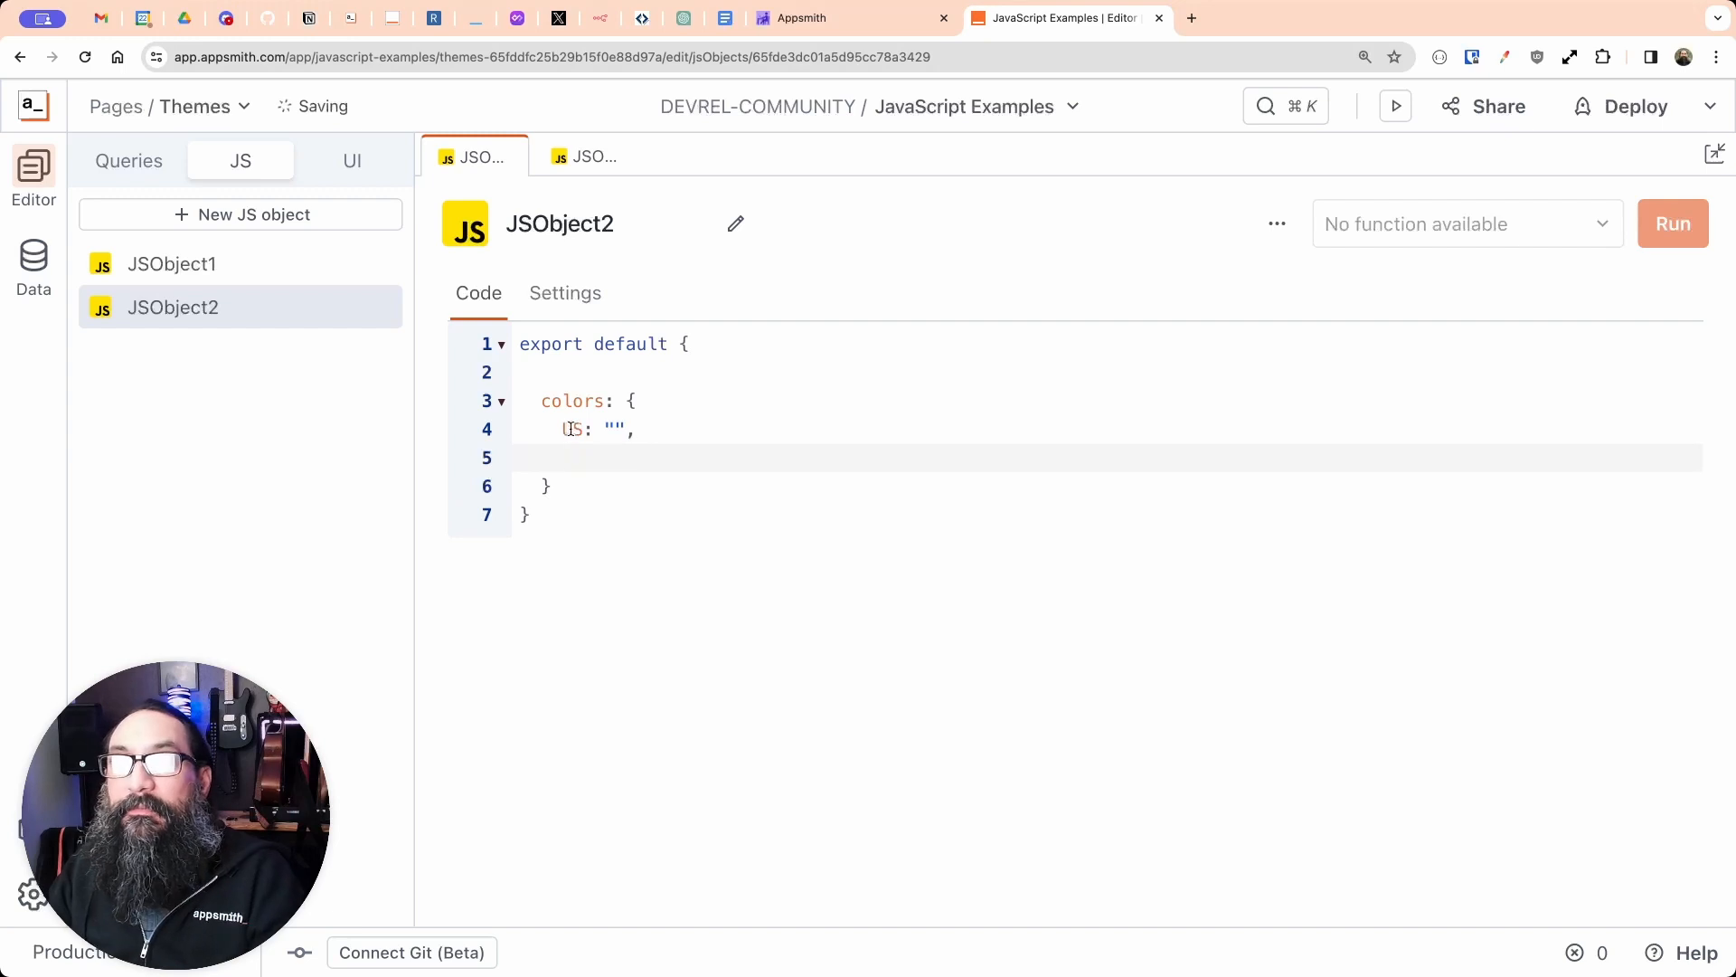
drag(565, 429, 582, 457)
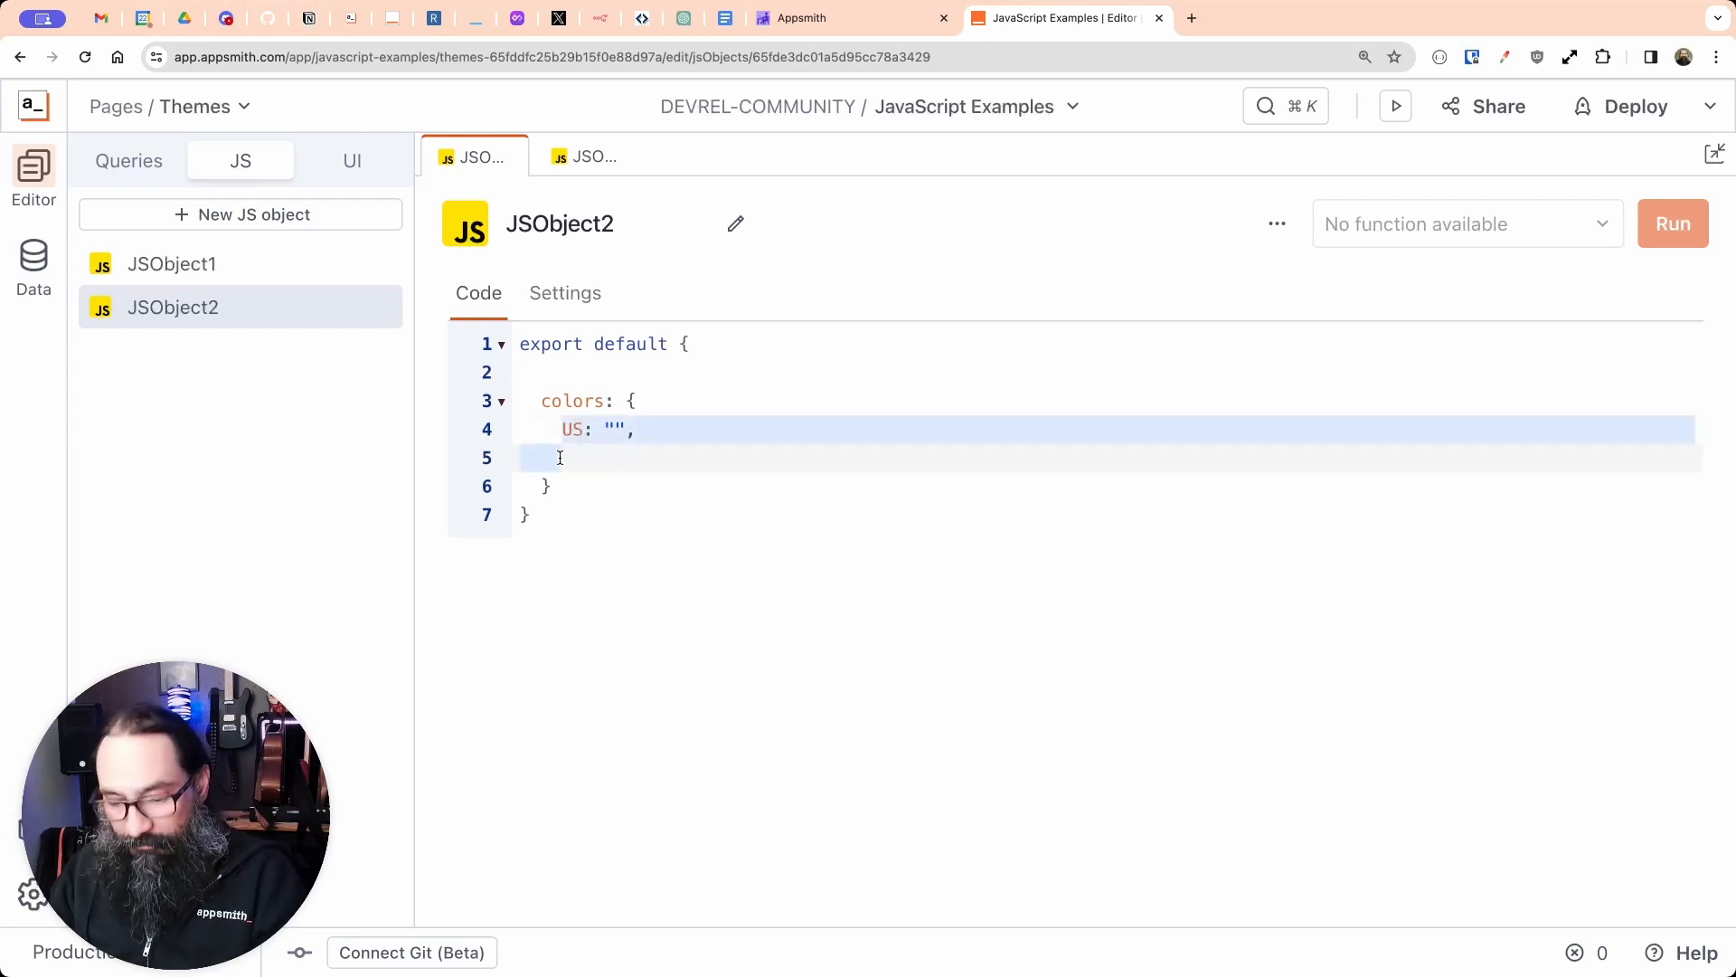
key(super+c)
key(super+v)
key(super+v)
key(super+v)
key(super+v)
Step: Rename the three duplicated US keys in the colors object to GB, CH and IN
click(568, 457)
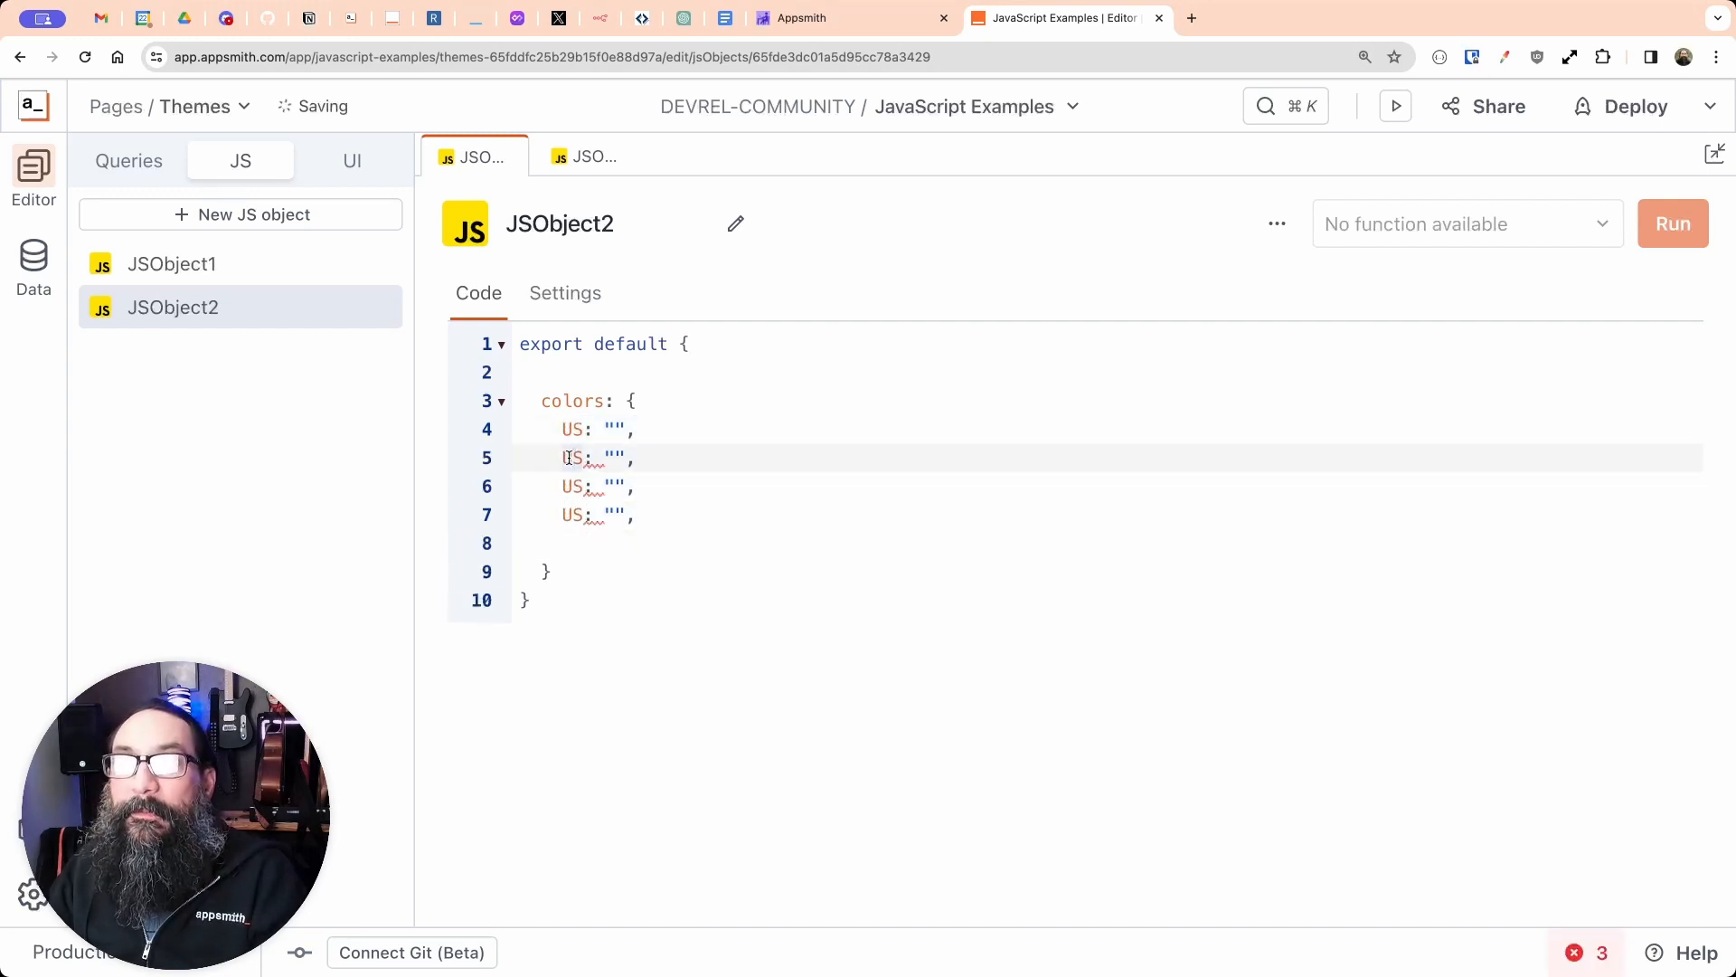
text(GB)
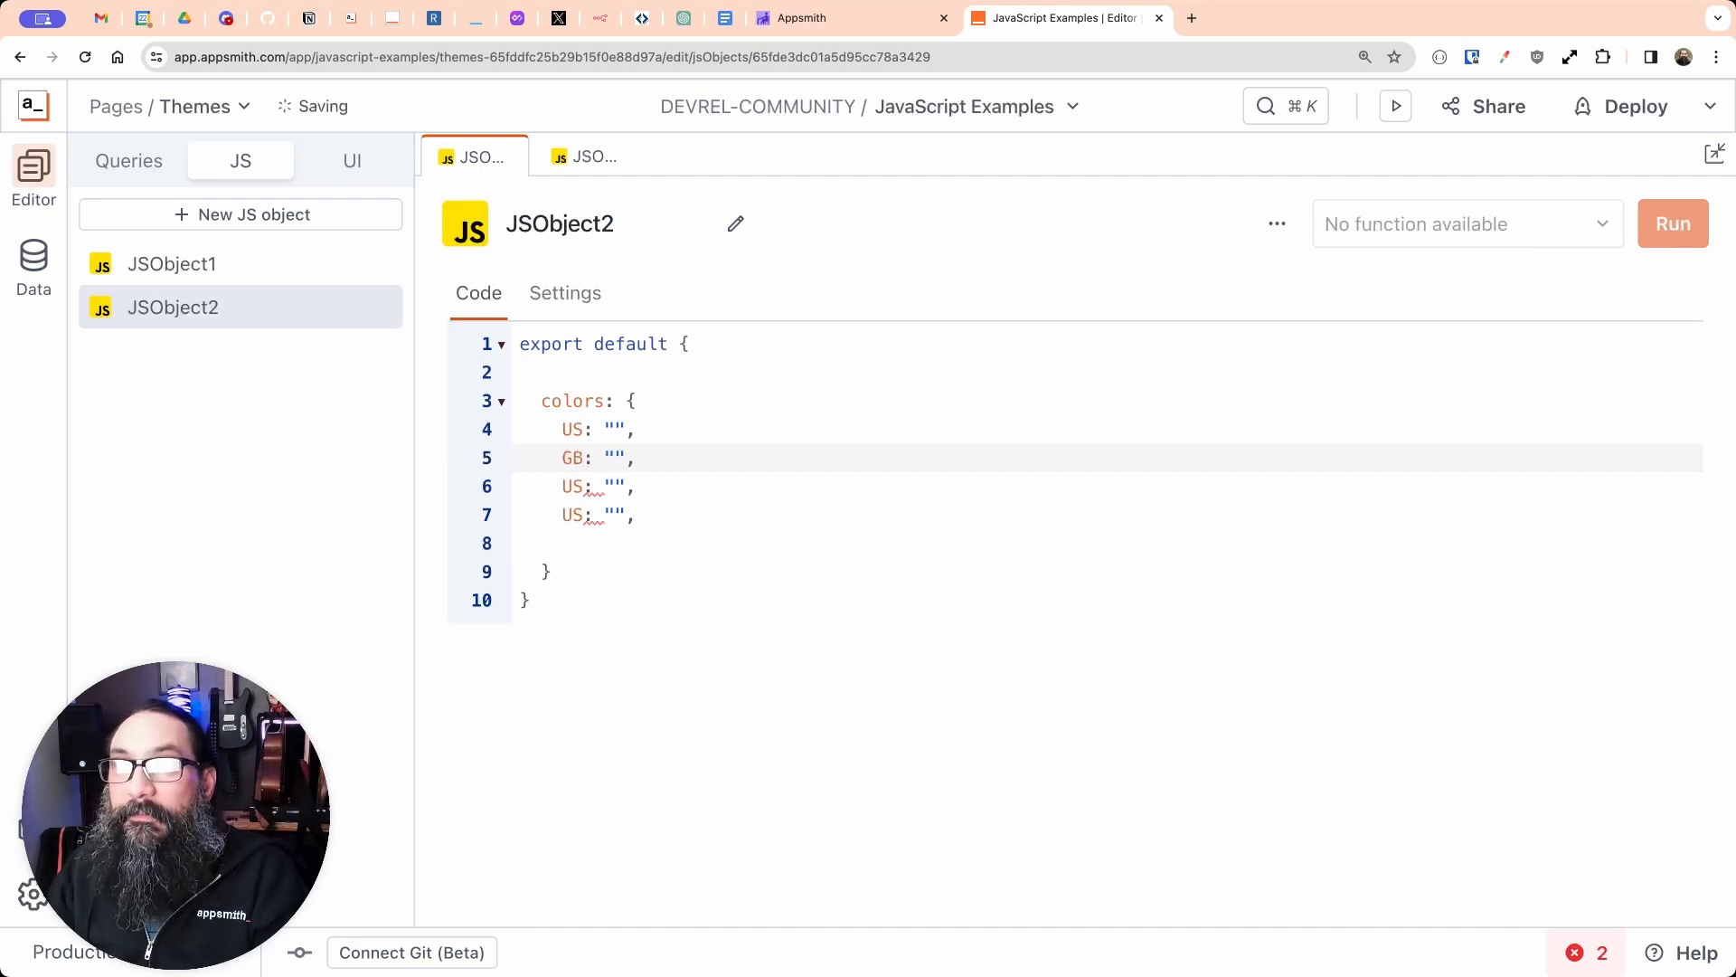
click(572, 486)
text(CH)
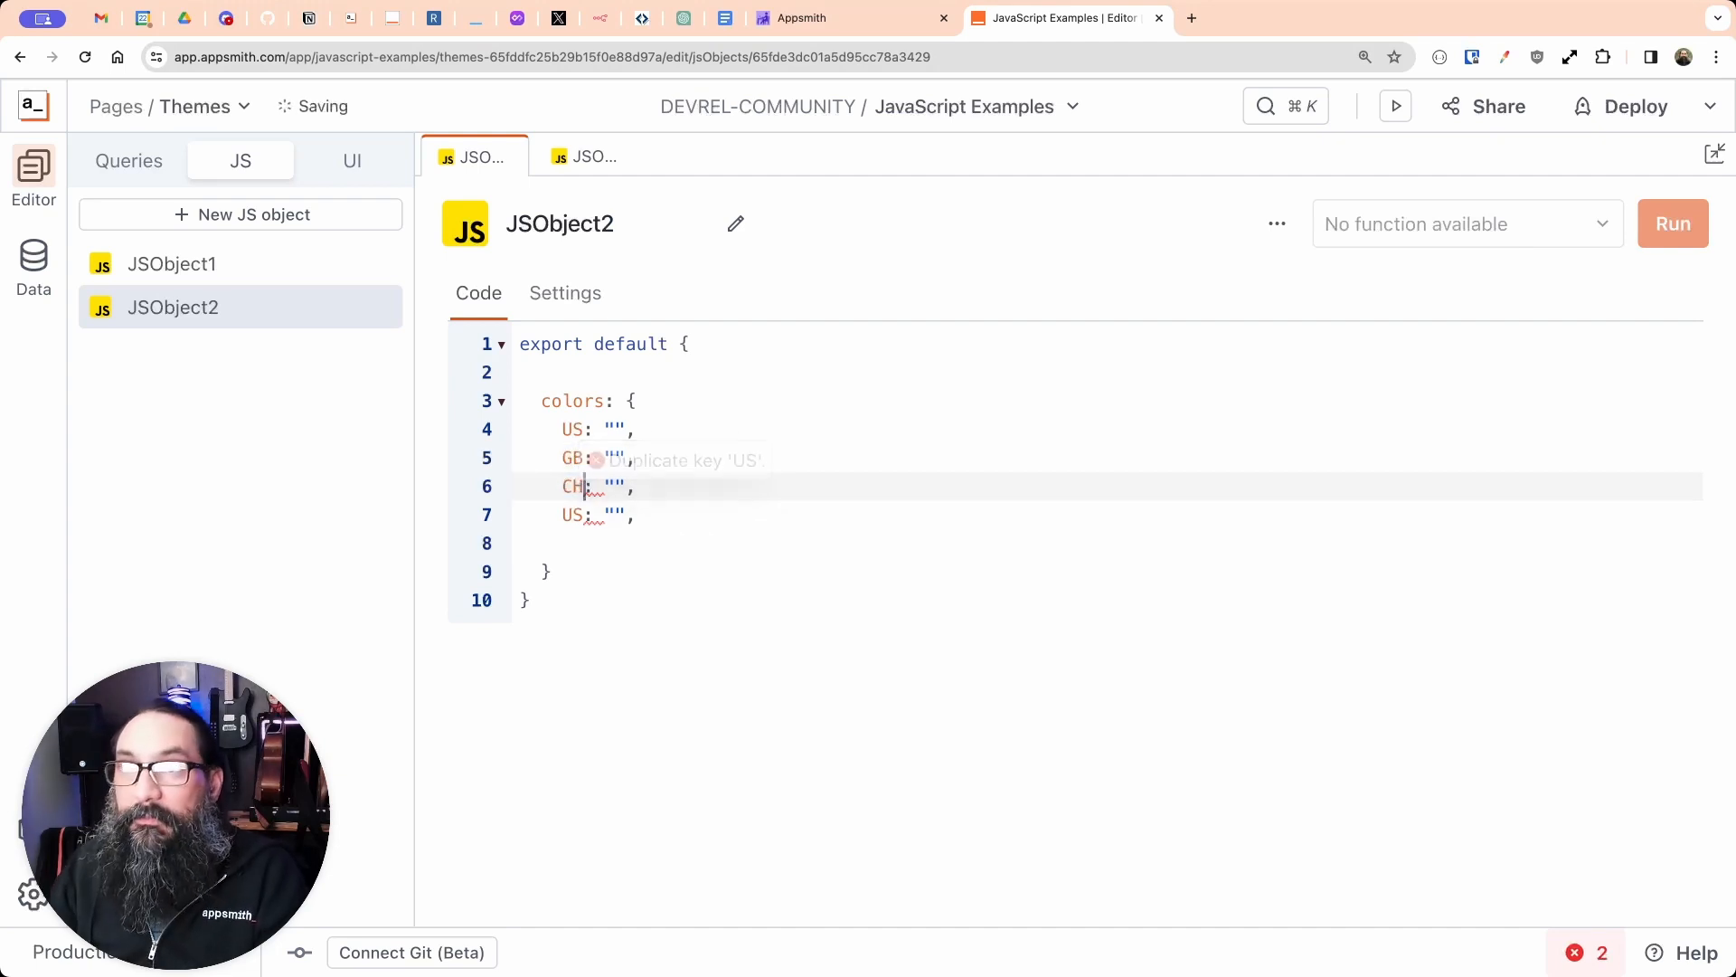
click(575, 515)
text(IN)
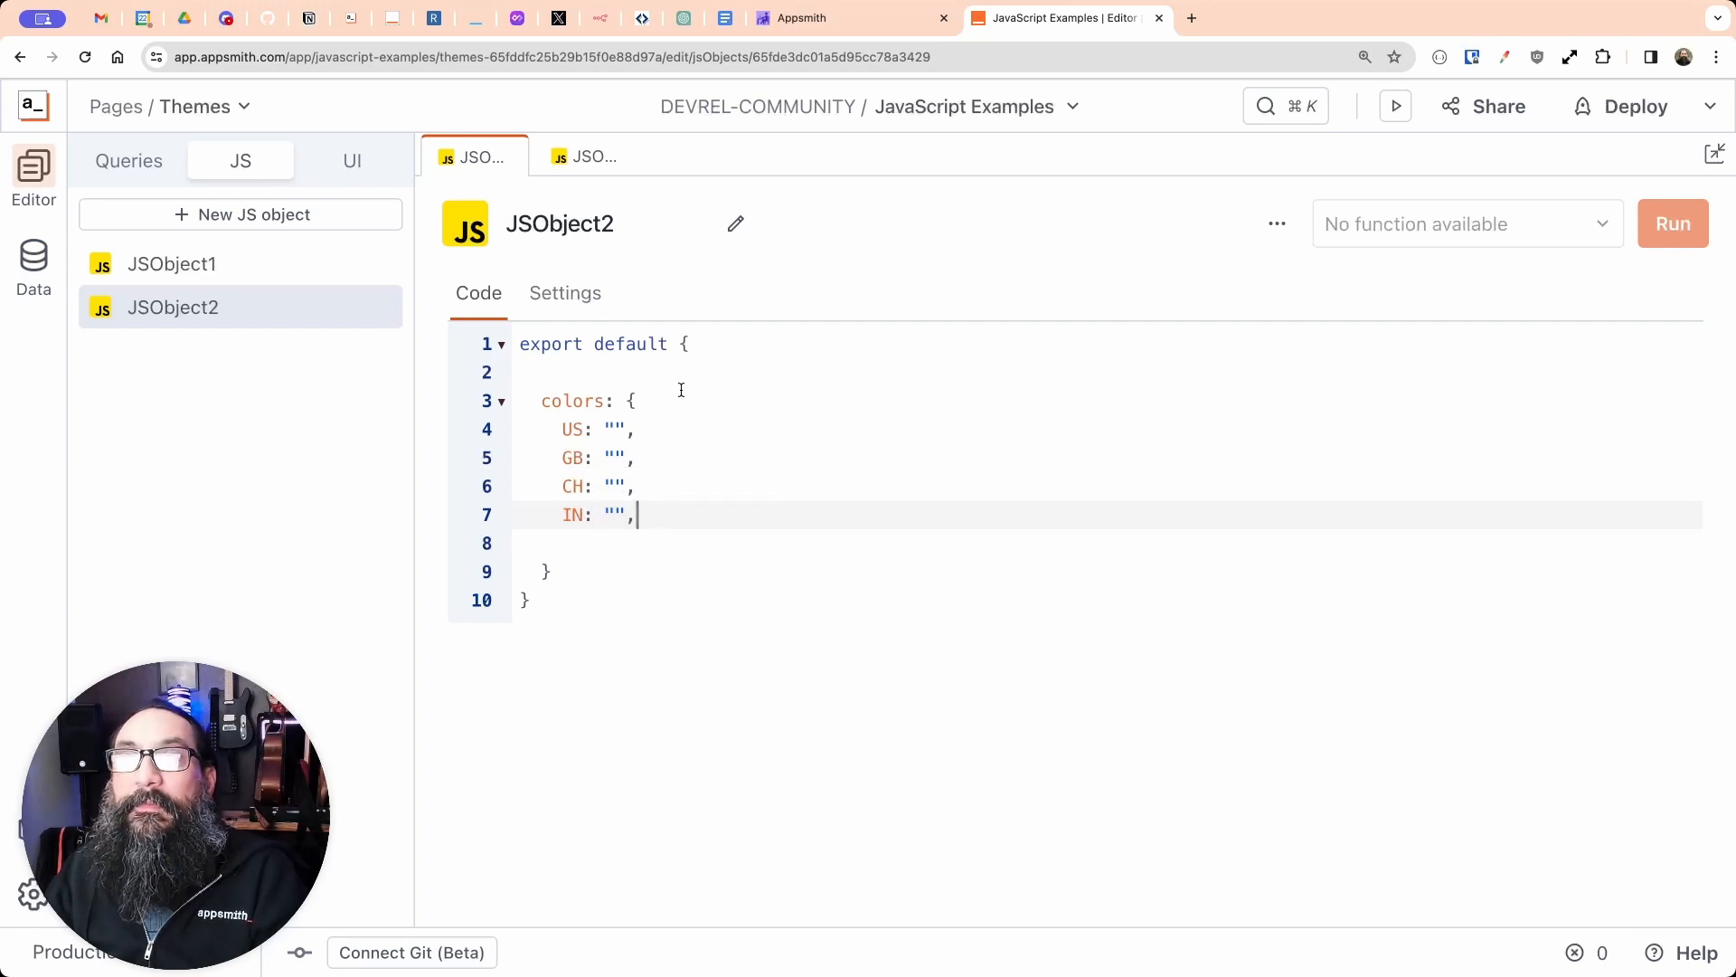
Step: Sample the light turquoise #8ae2e6 from the Fake Company logo and enter it as the US color in JSObject2
click(354, 160)
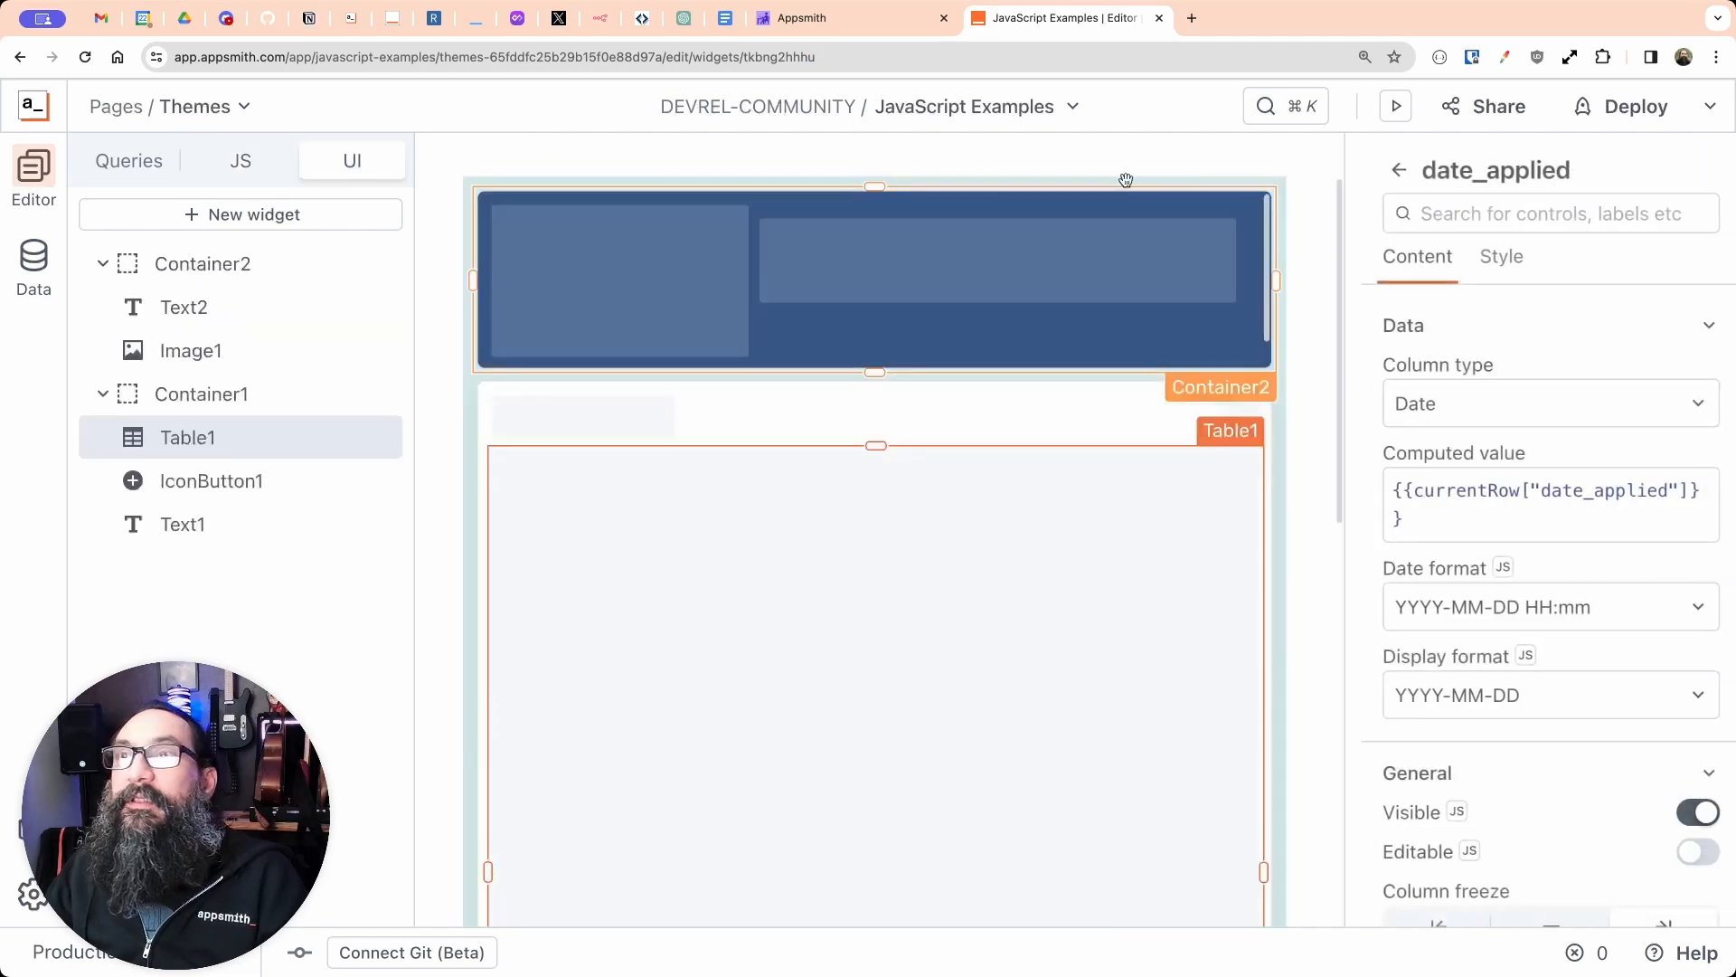
click(1504, 57)
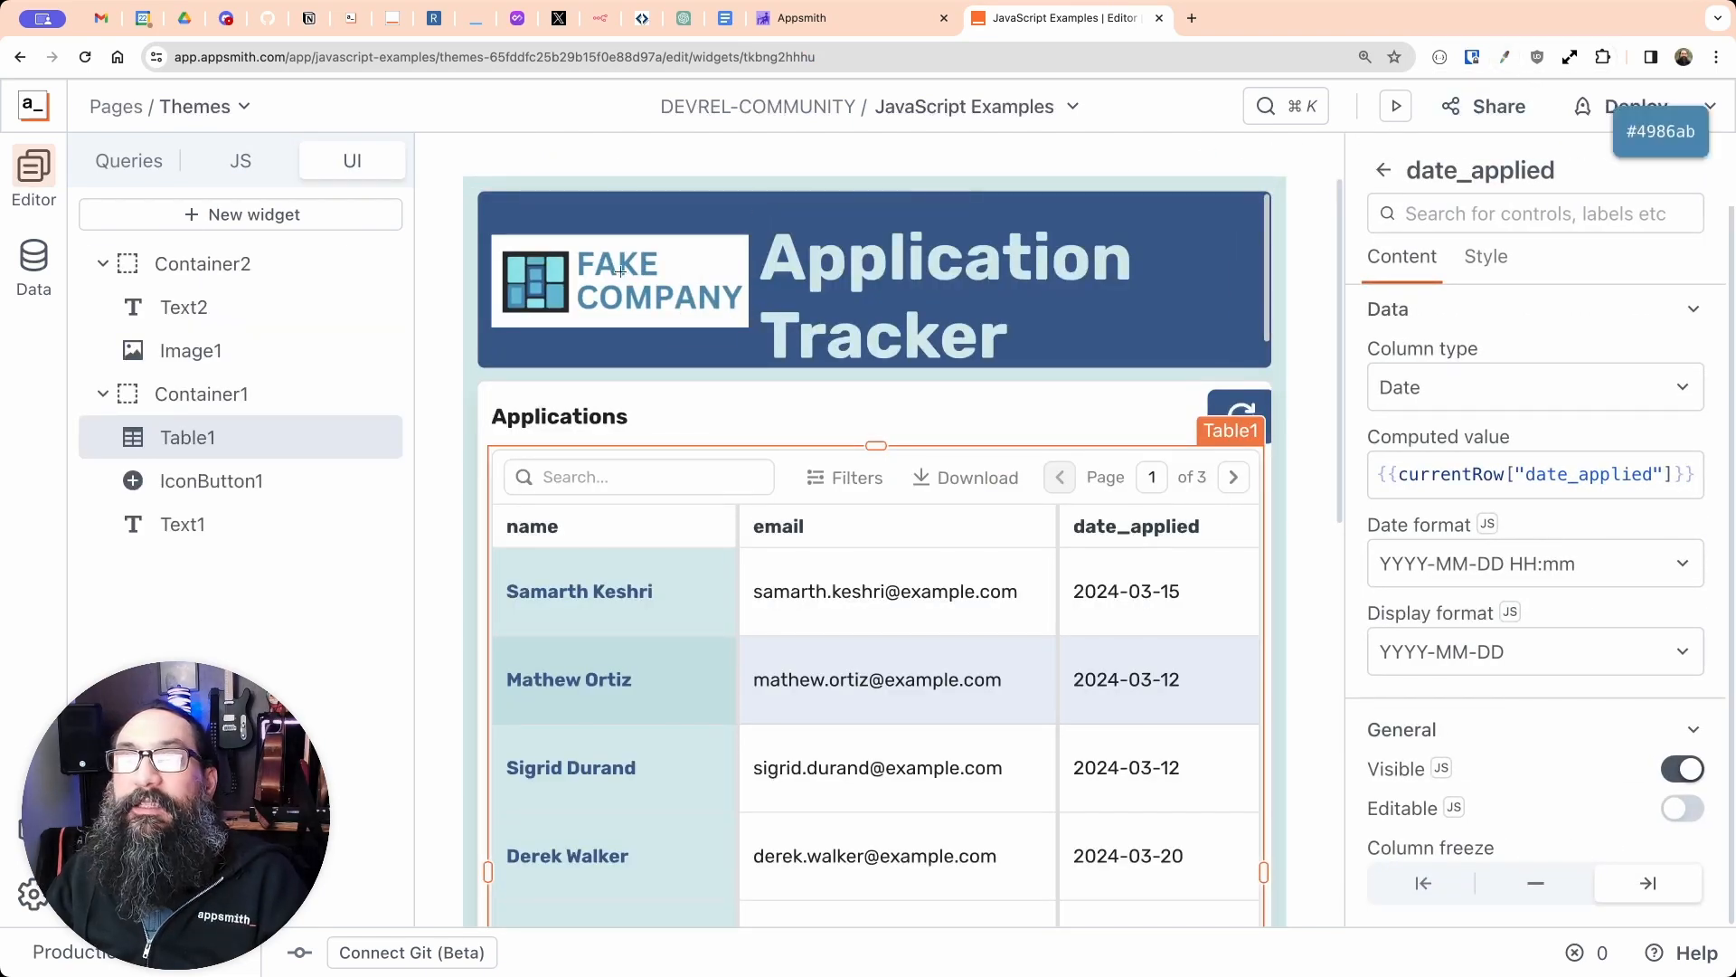
click(554, 275)
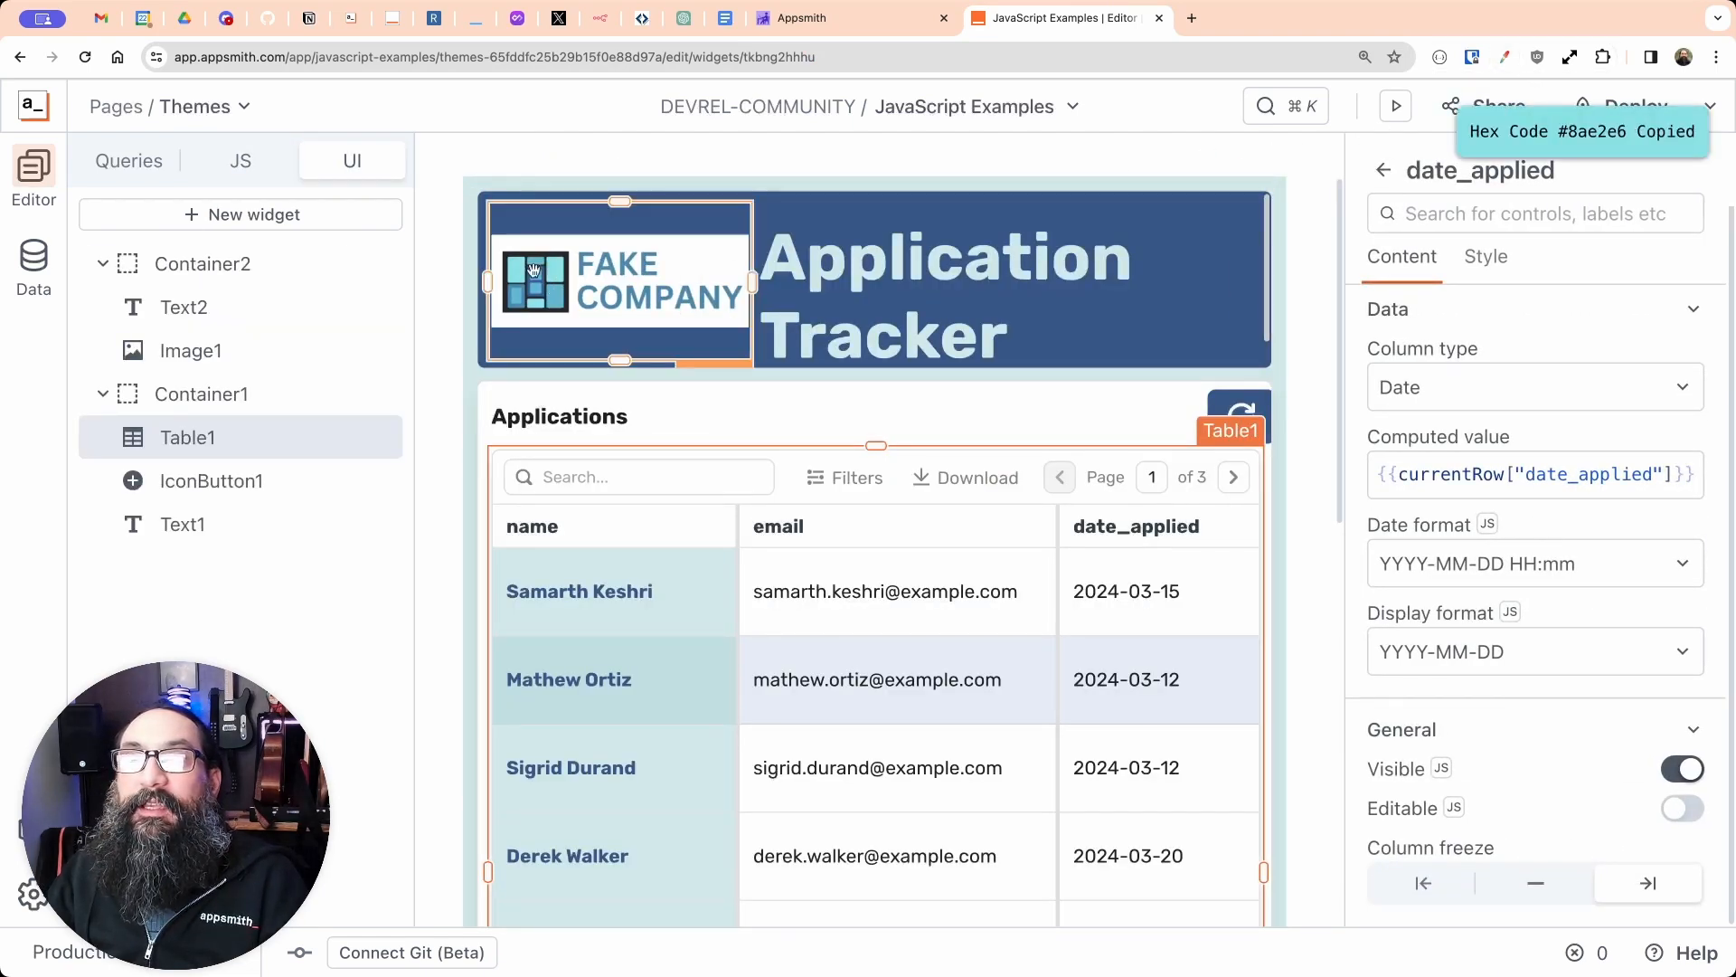
click(244, 162)
click(633, 514)
click(617, 429)
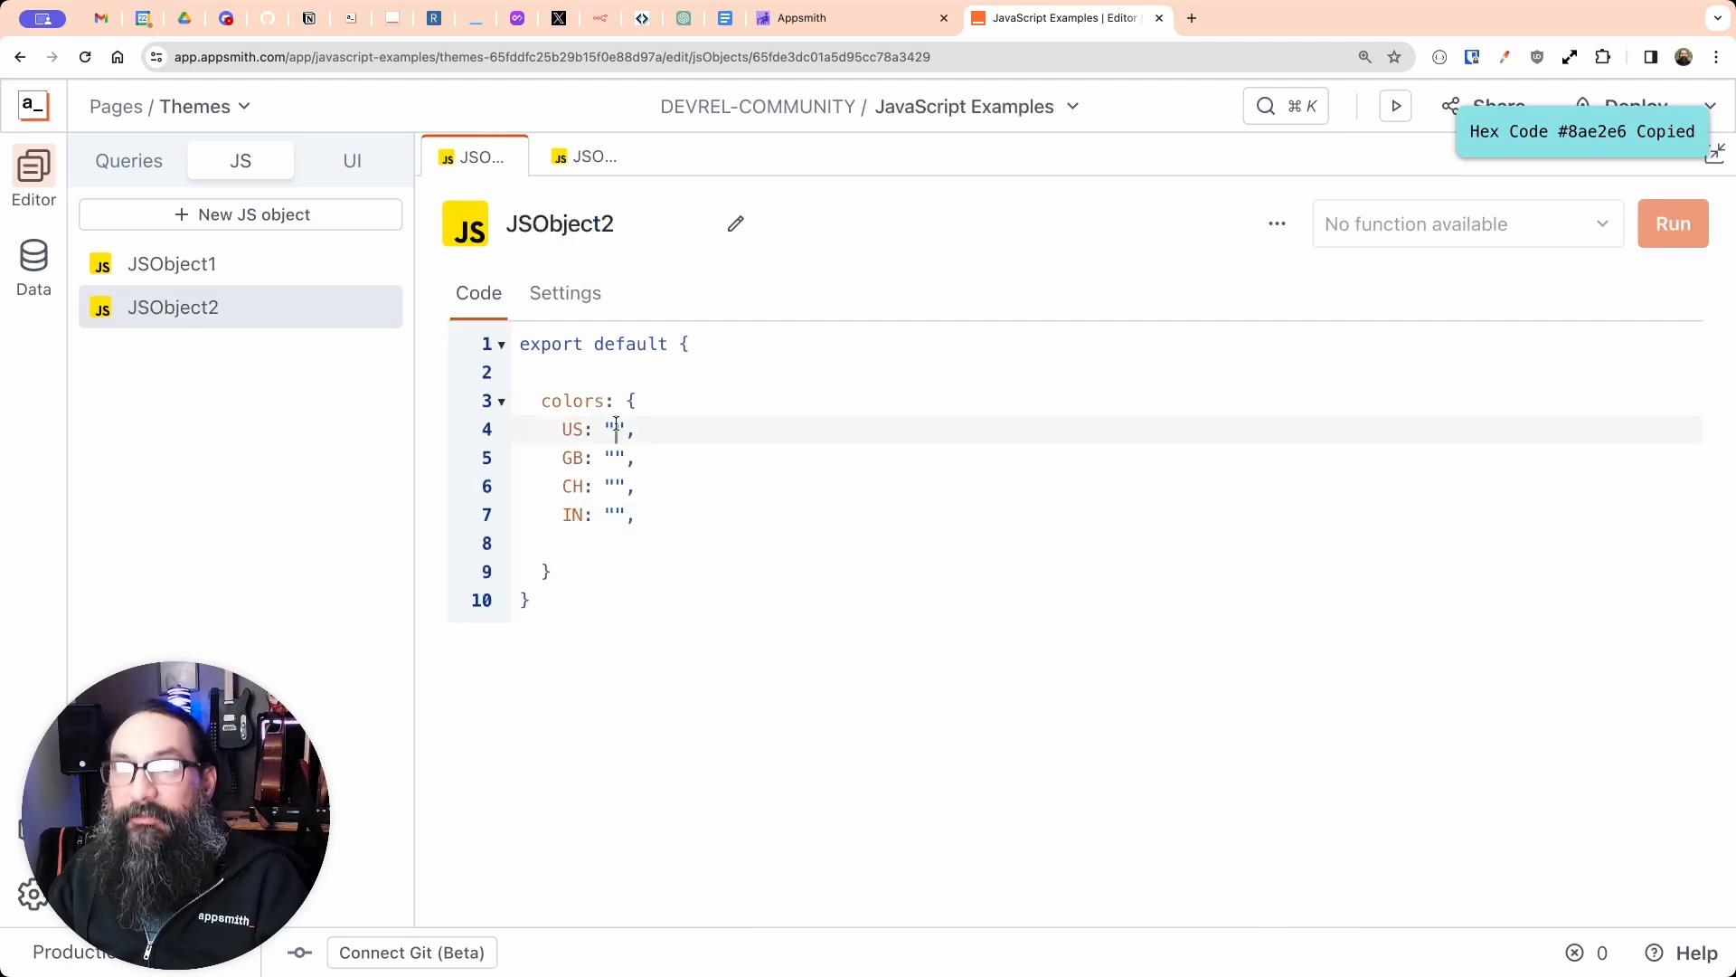
key(super+v)
Step: Sample the medium blue #62b7d2 from the logo and enter it as the GB color in JSObject2
click(353, 160)
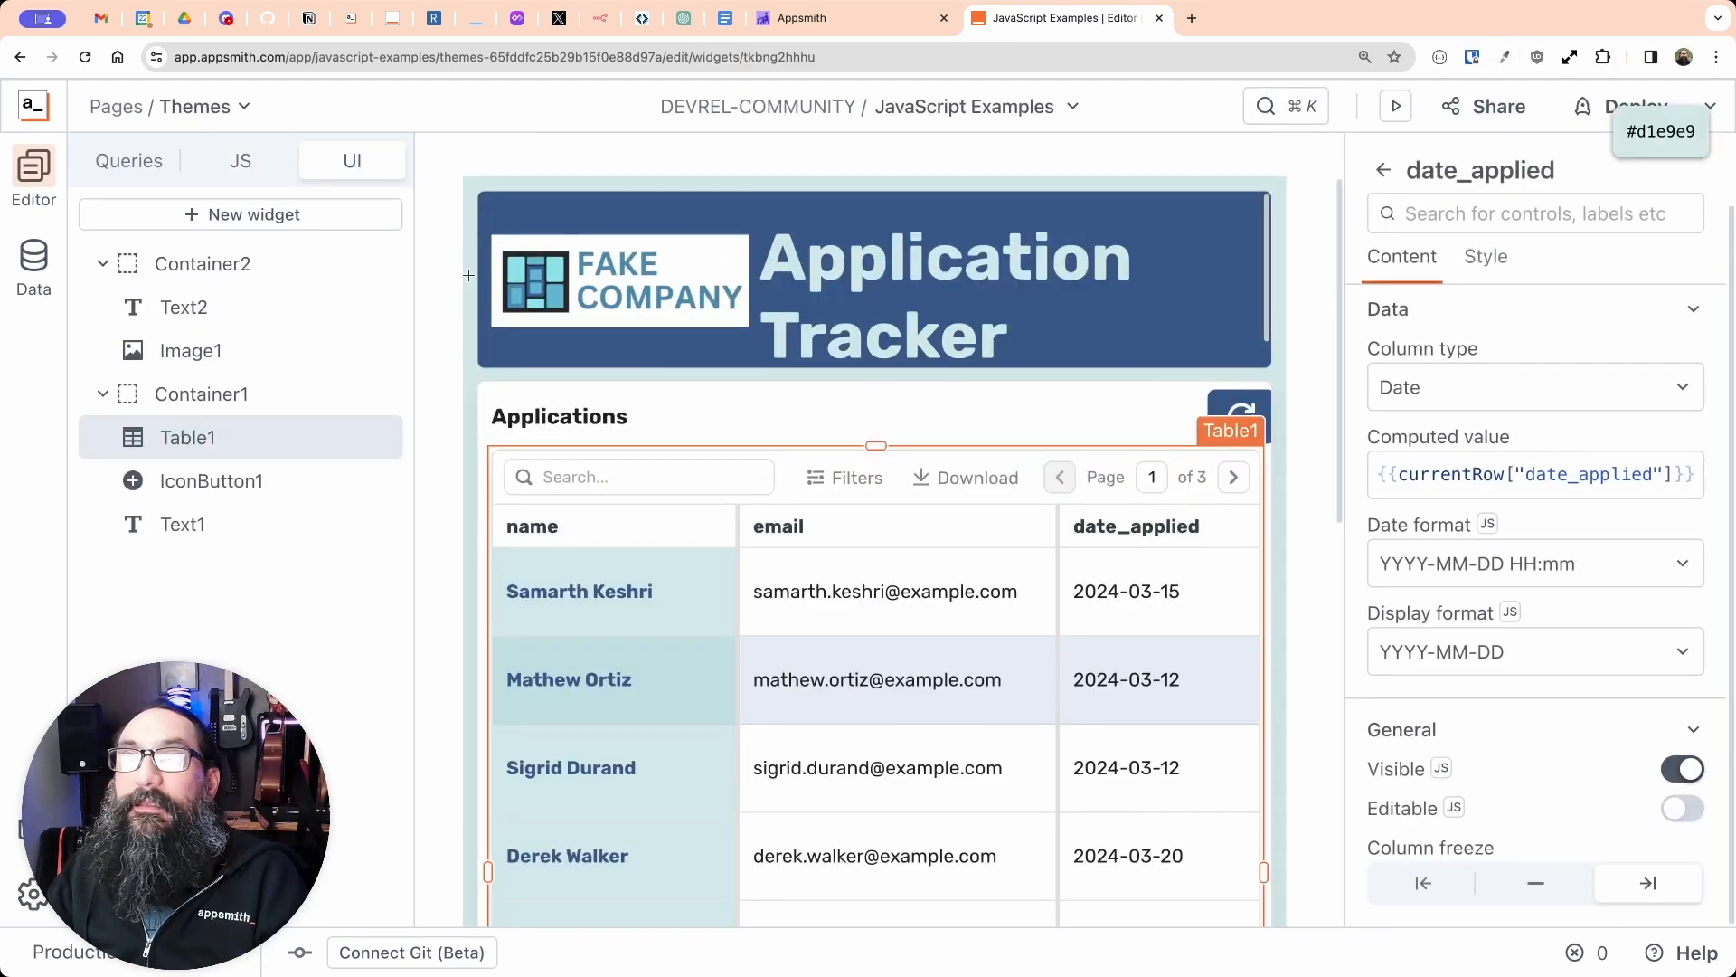
click(532, 276)
click(268, 171)
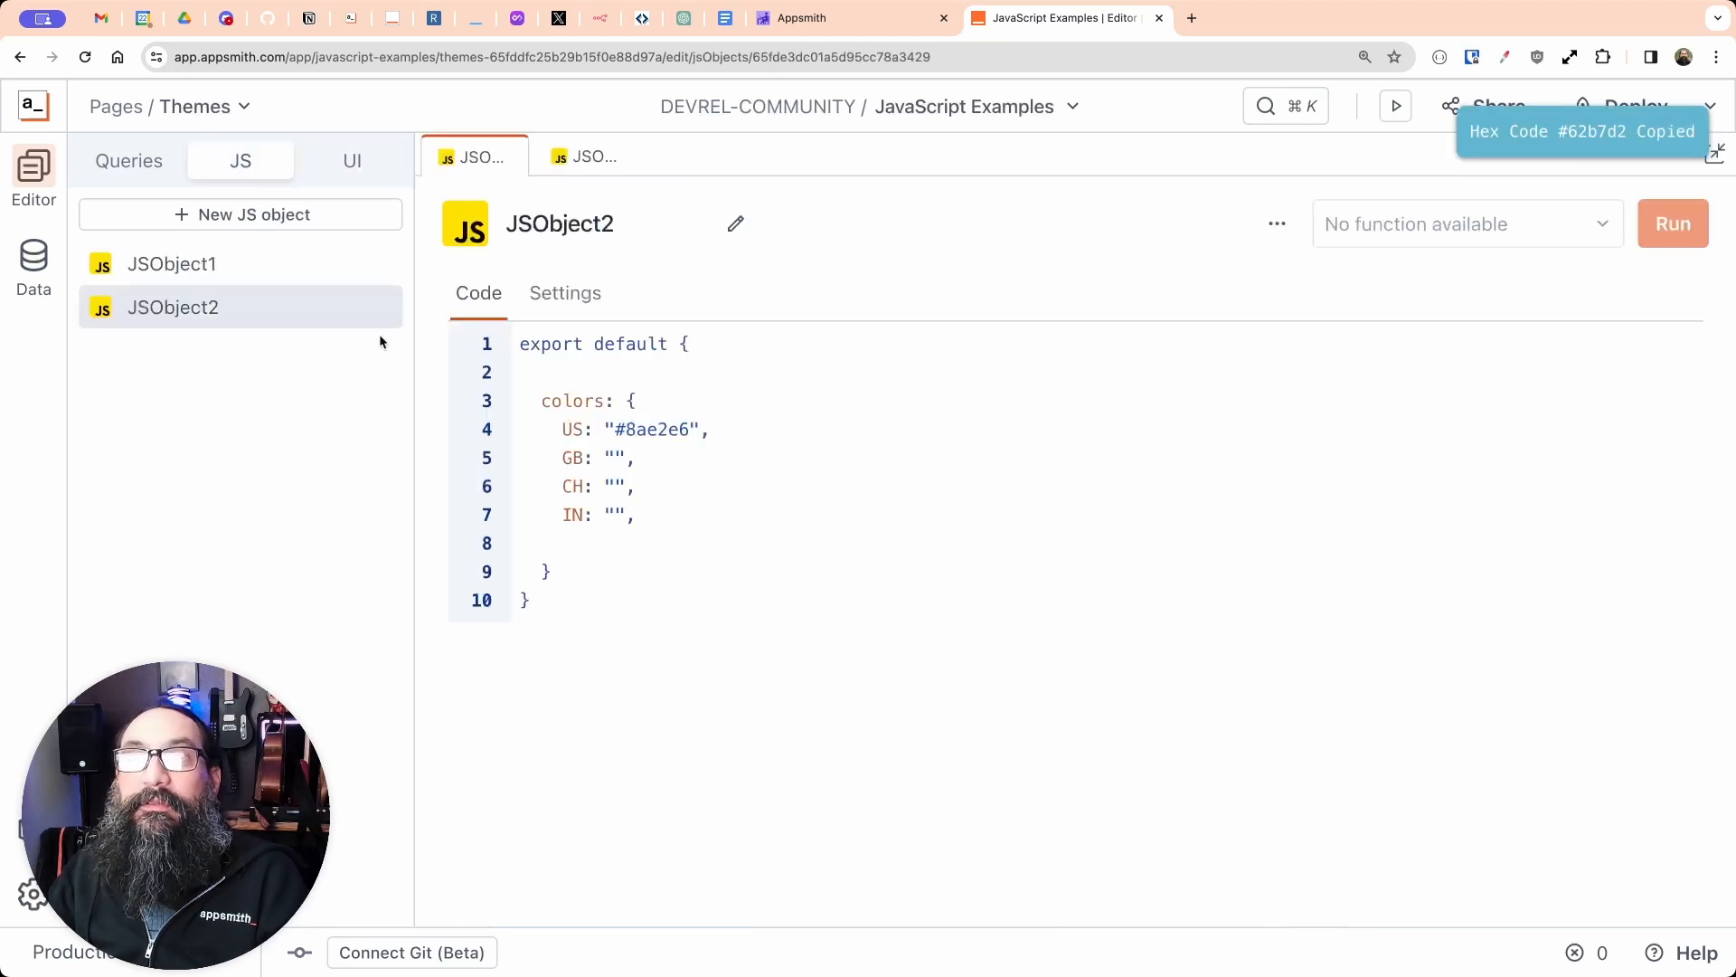
click(614, 451)
key(super+v)
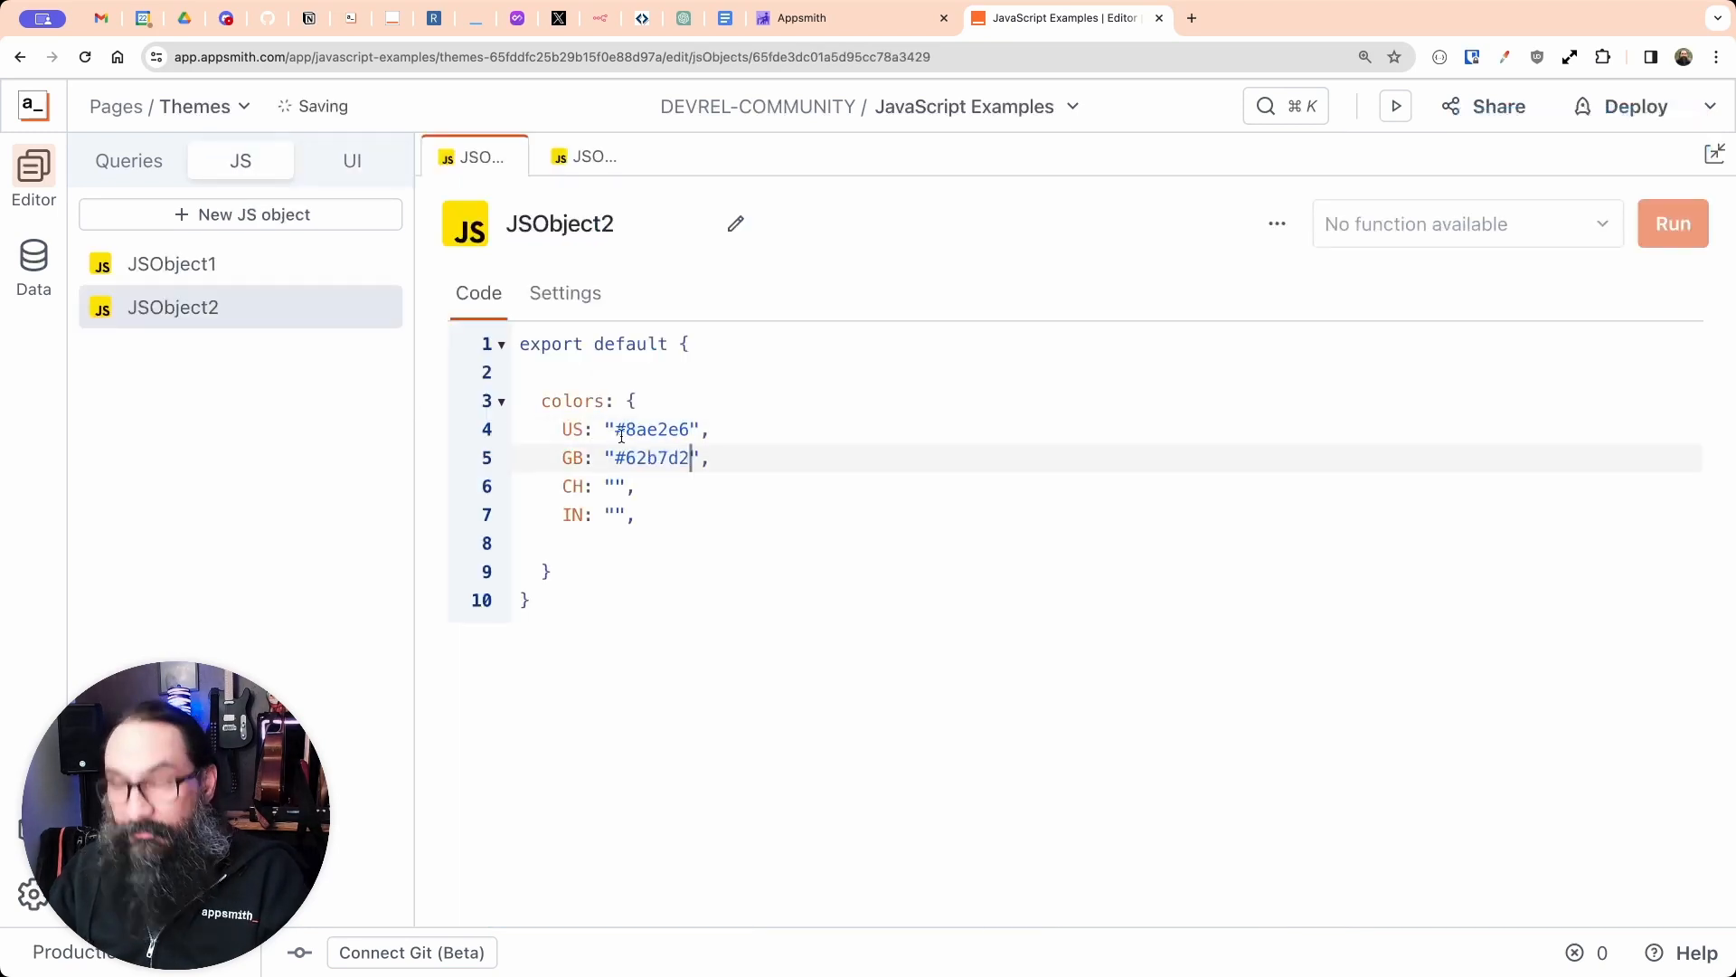
Step: Sample the dark blue #385d90 from the logo and enter it as the CH color in JSObject2
click(354, 164)
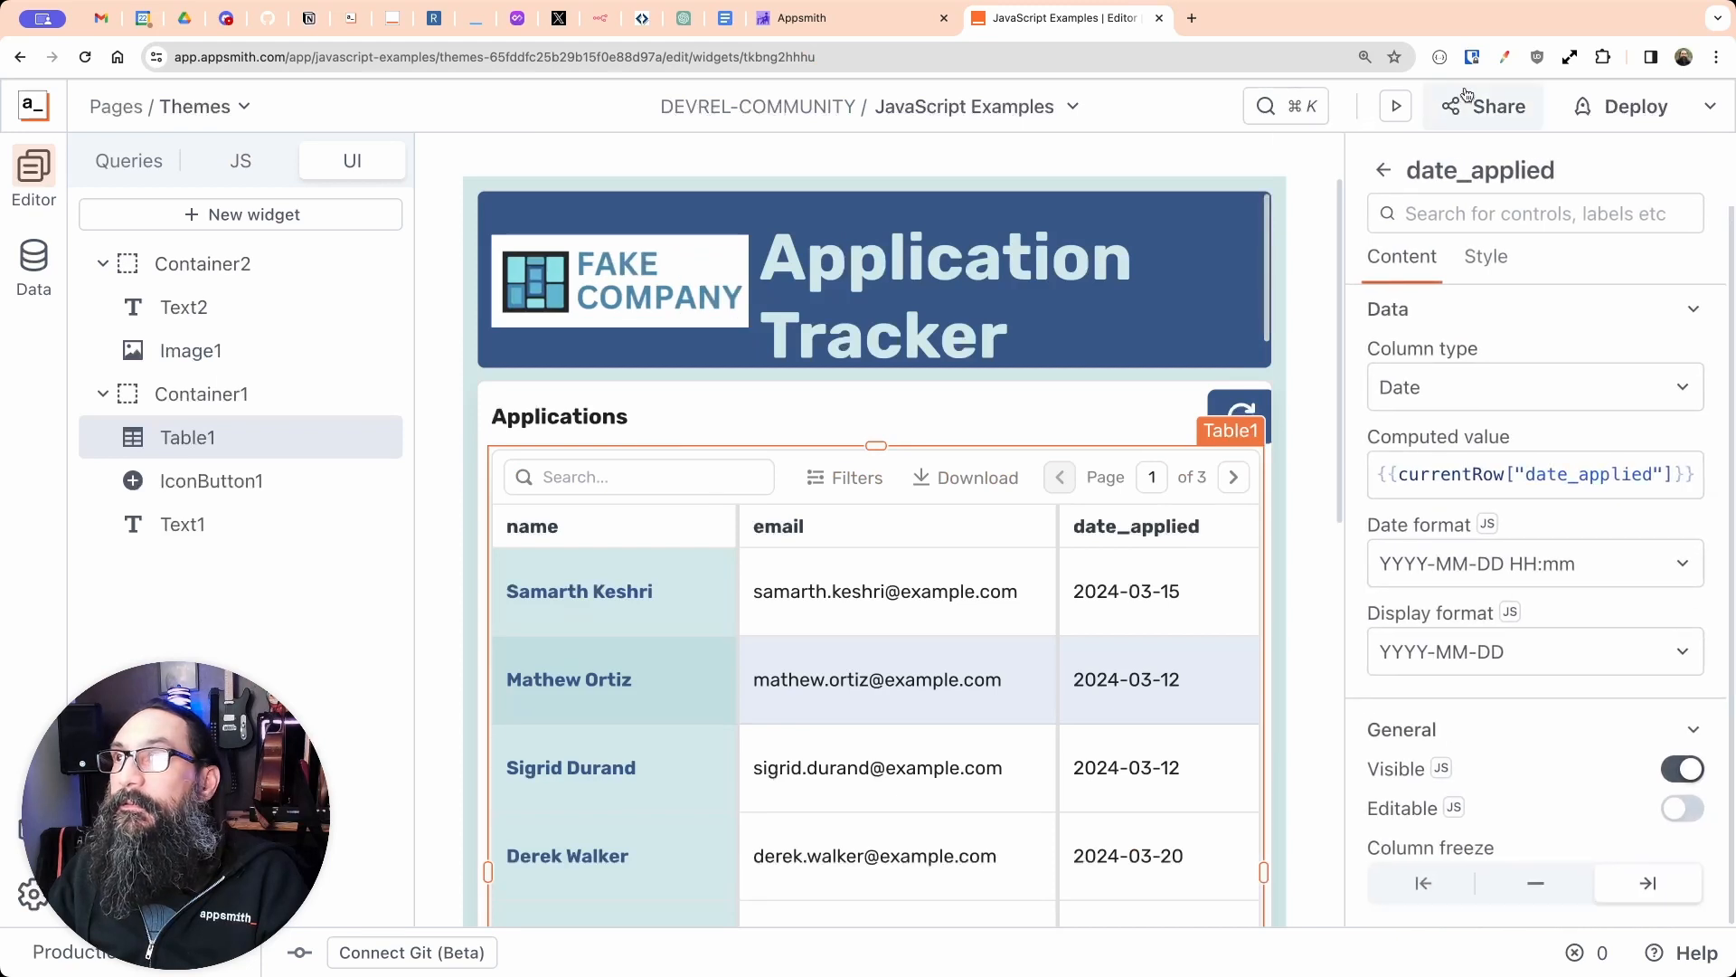
click(541, 294)
click(241, 161)
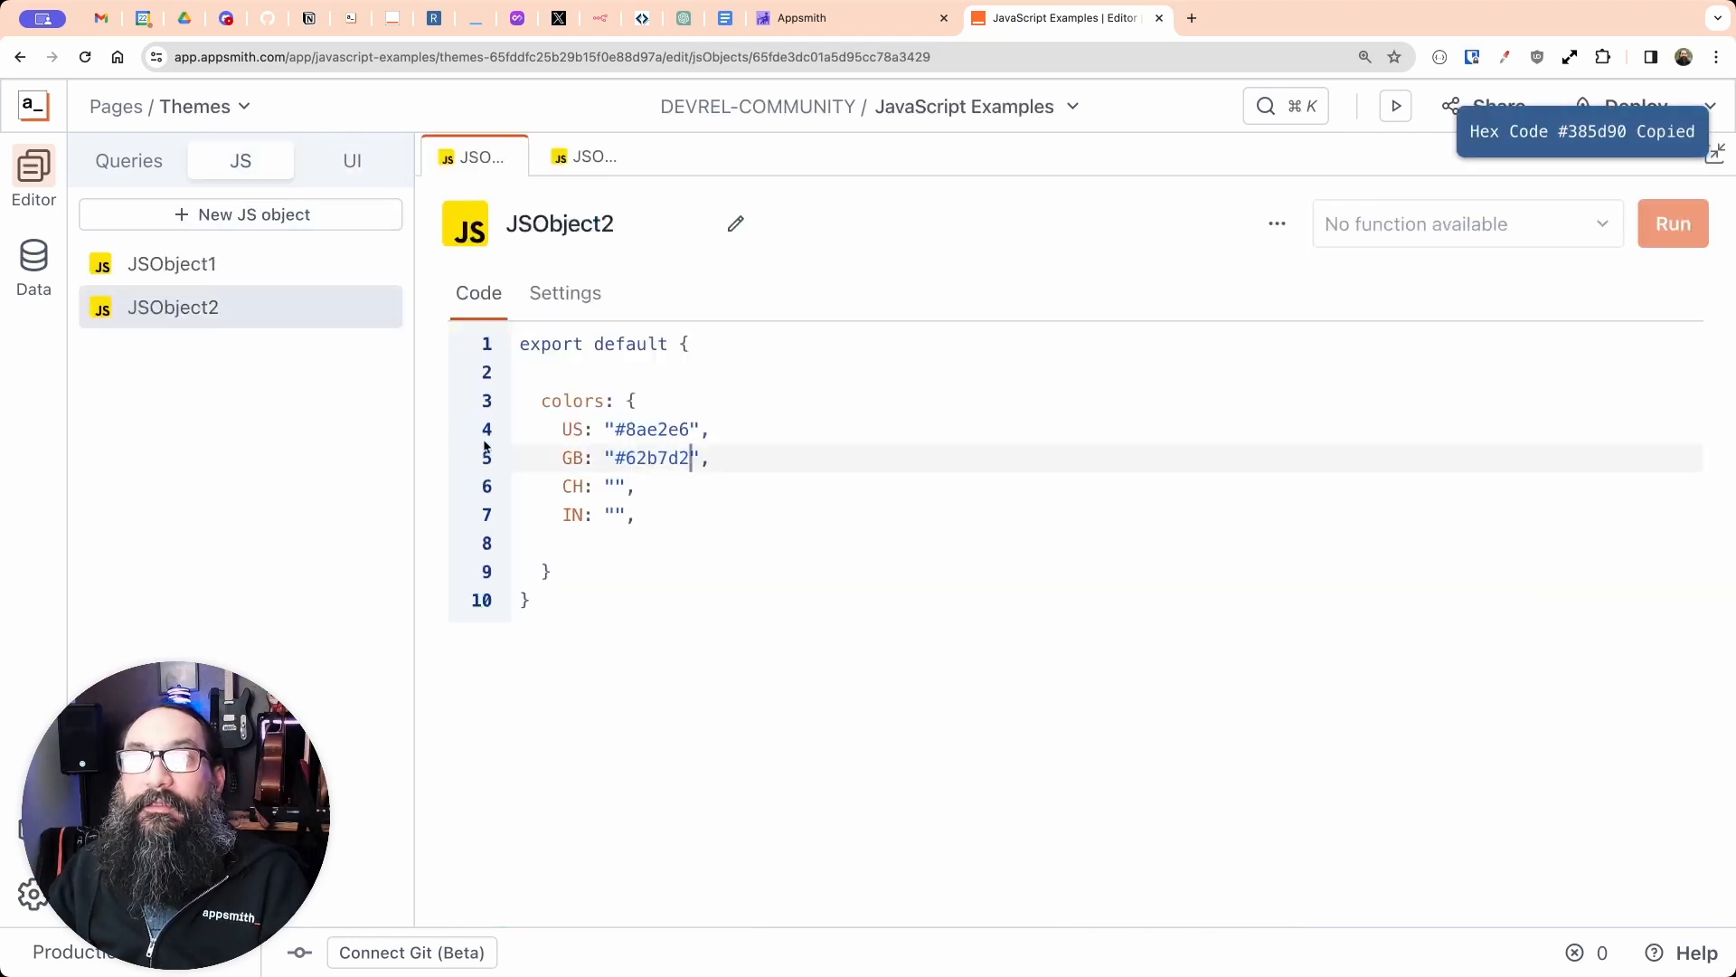
click(614, 488)
key(super+v)
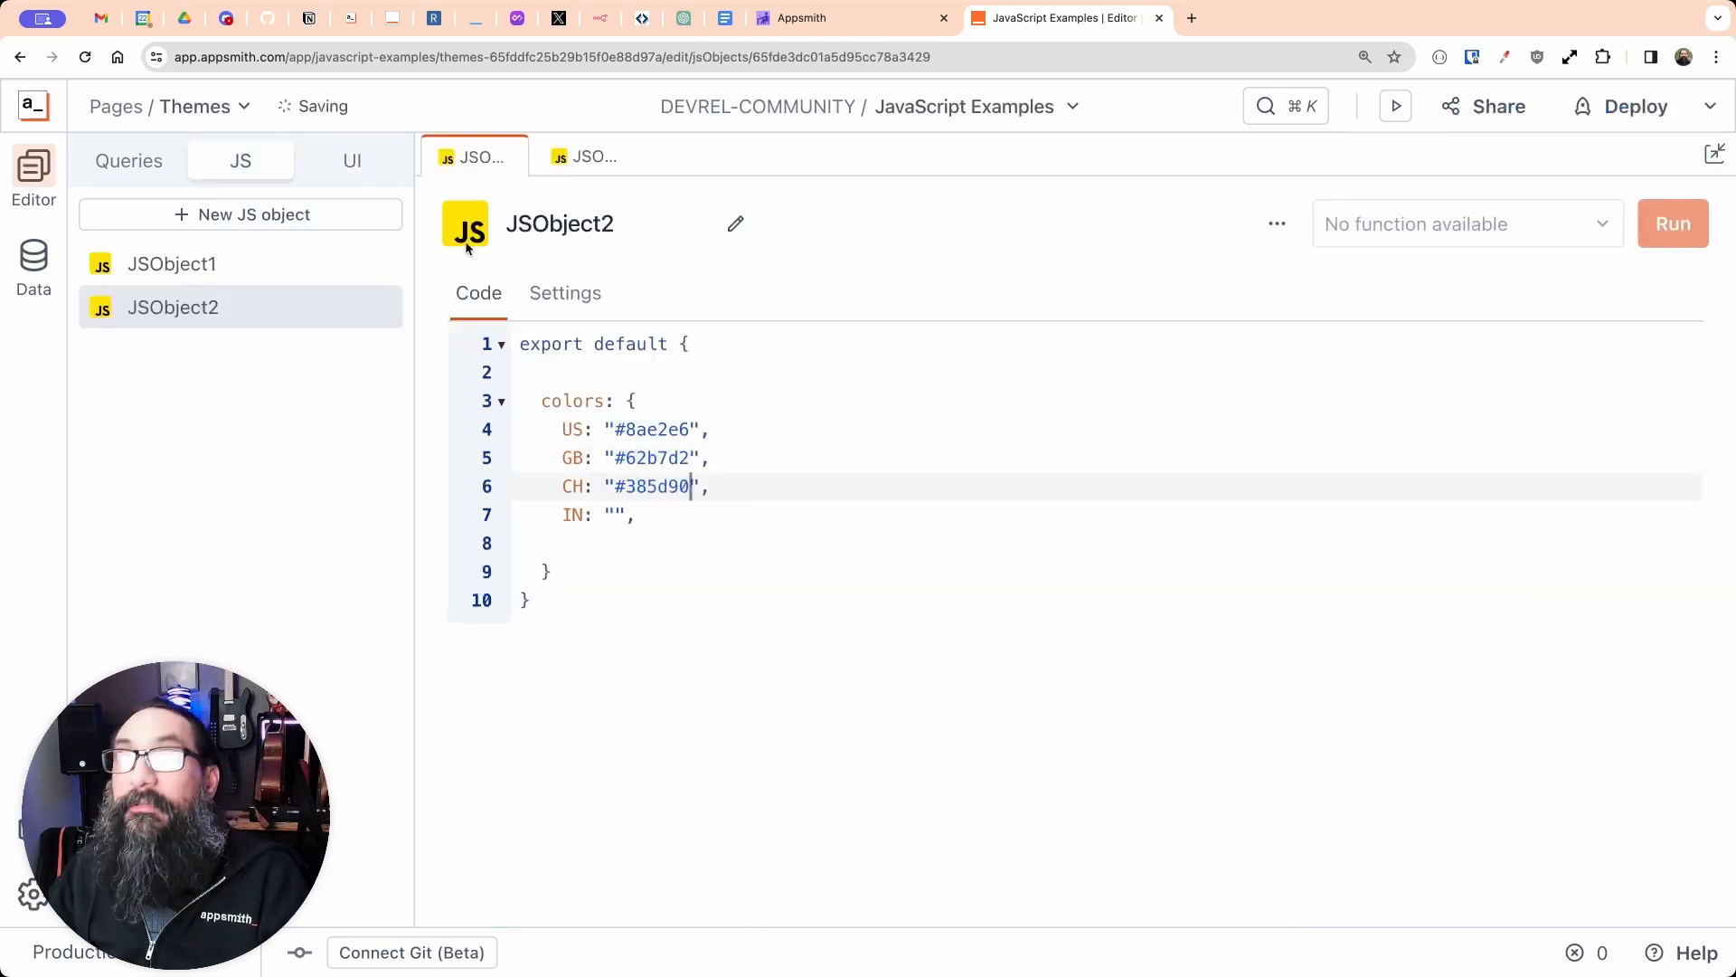
Step: Sample the near-black #252627 from the logo's outline and enter it as the IN color in JSObject2
click(371, 163)
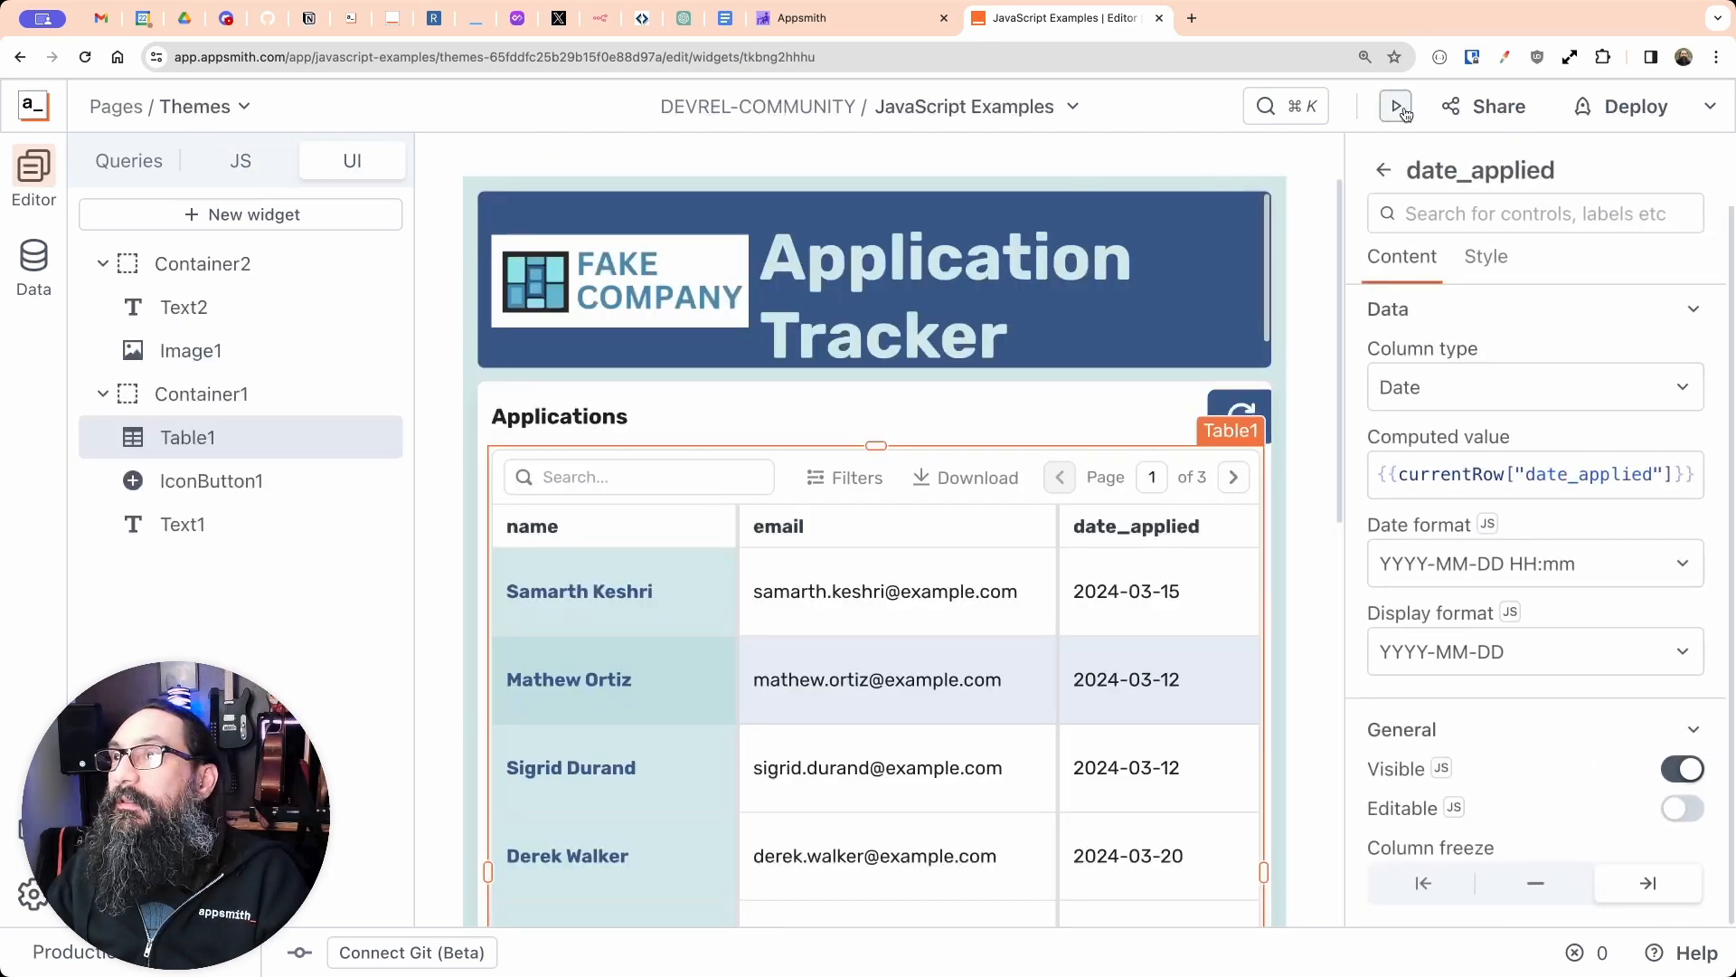
click(1505, 57)
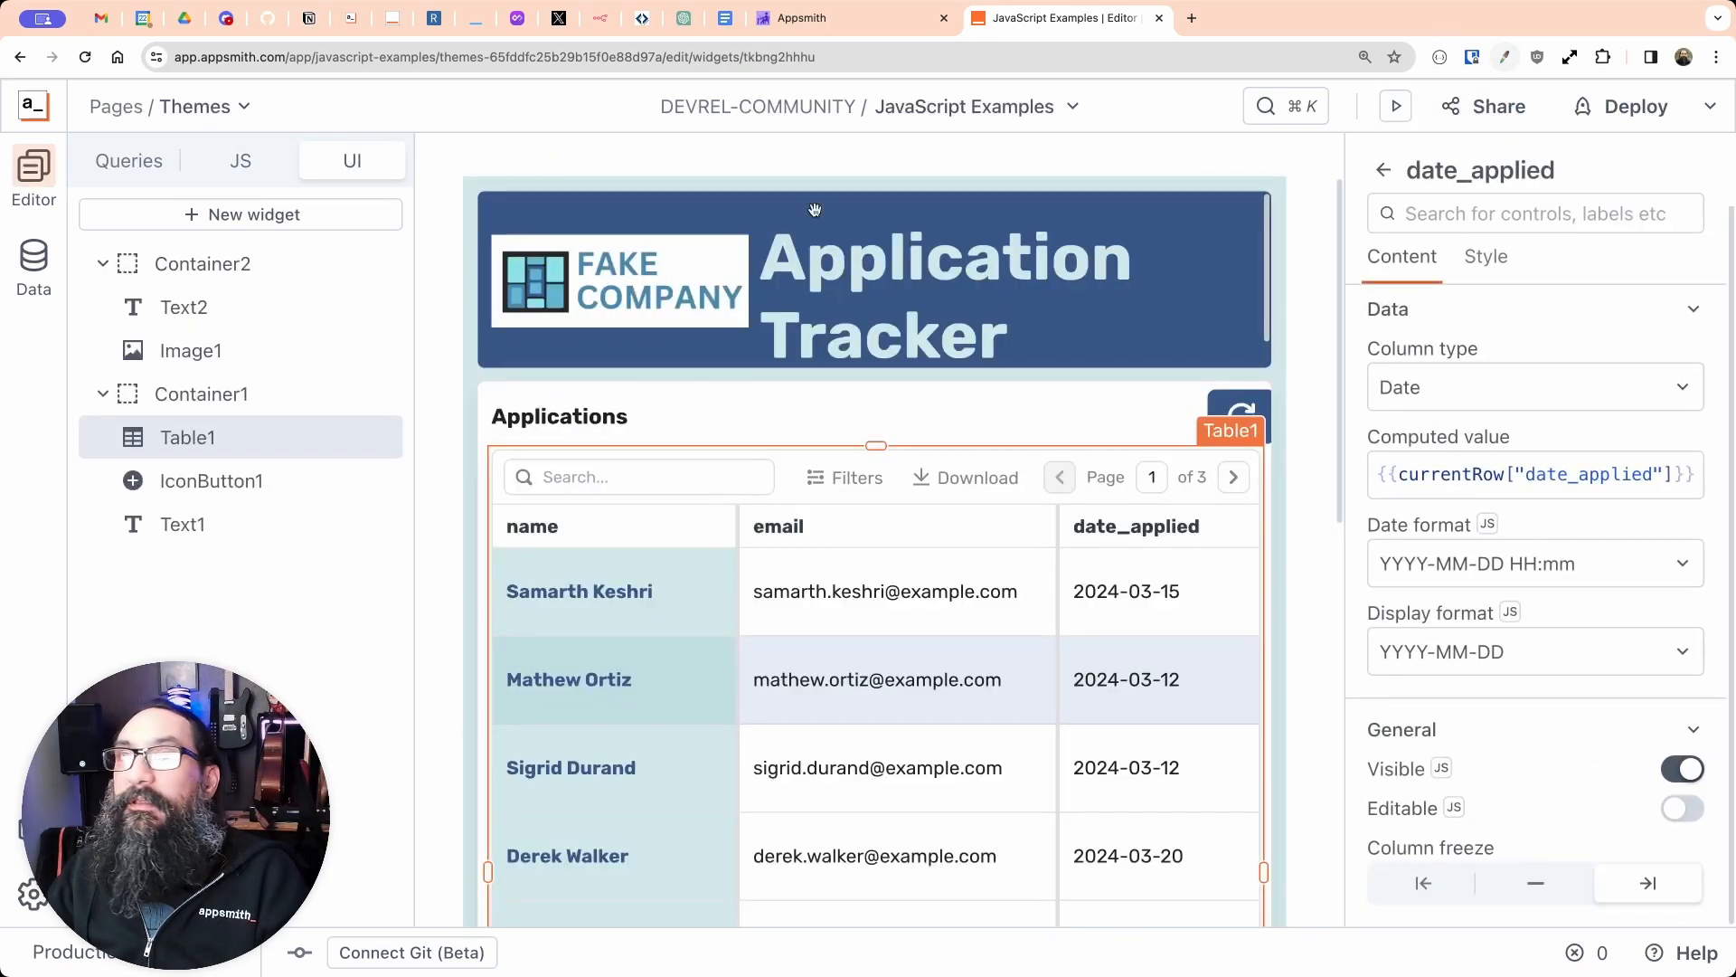
click(542, 252)
click(241, 161)
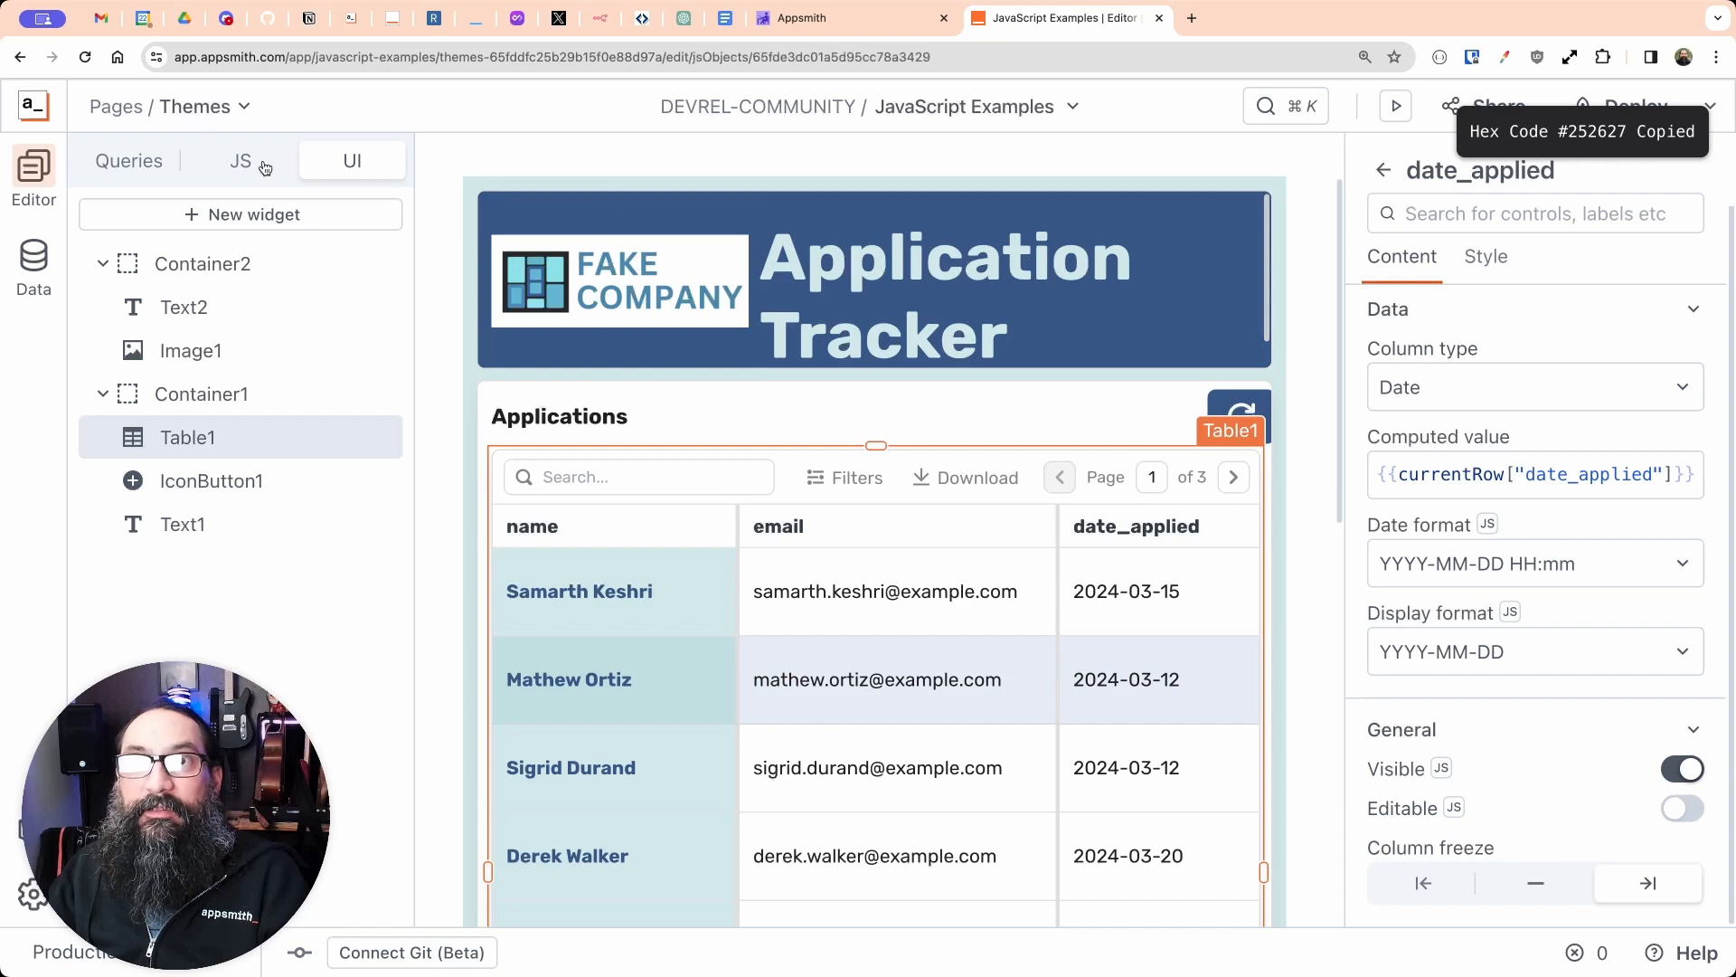
click(617, 517)
key(super+v)
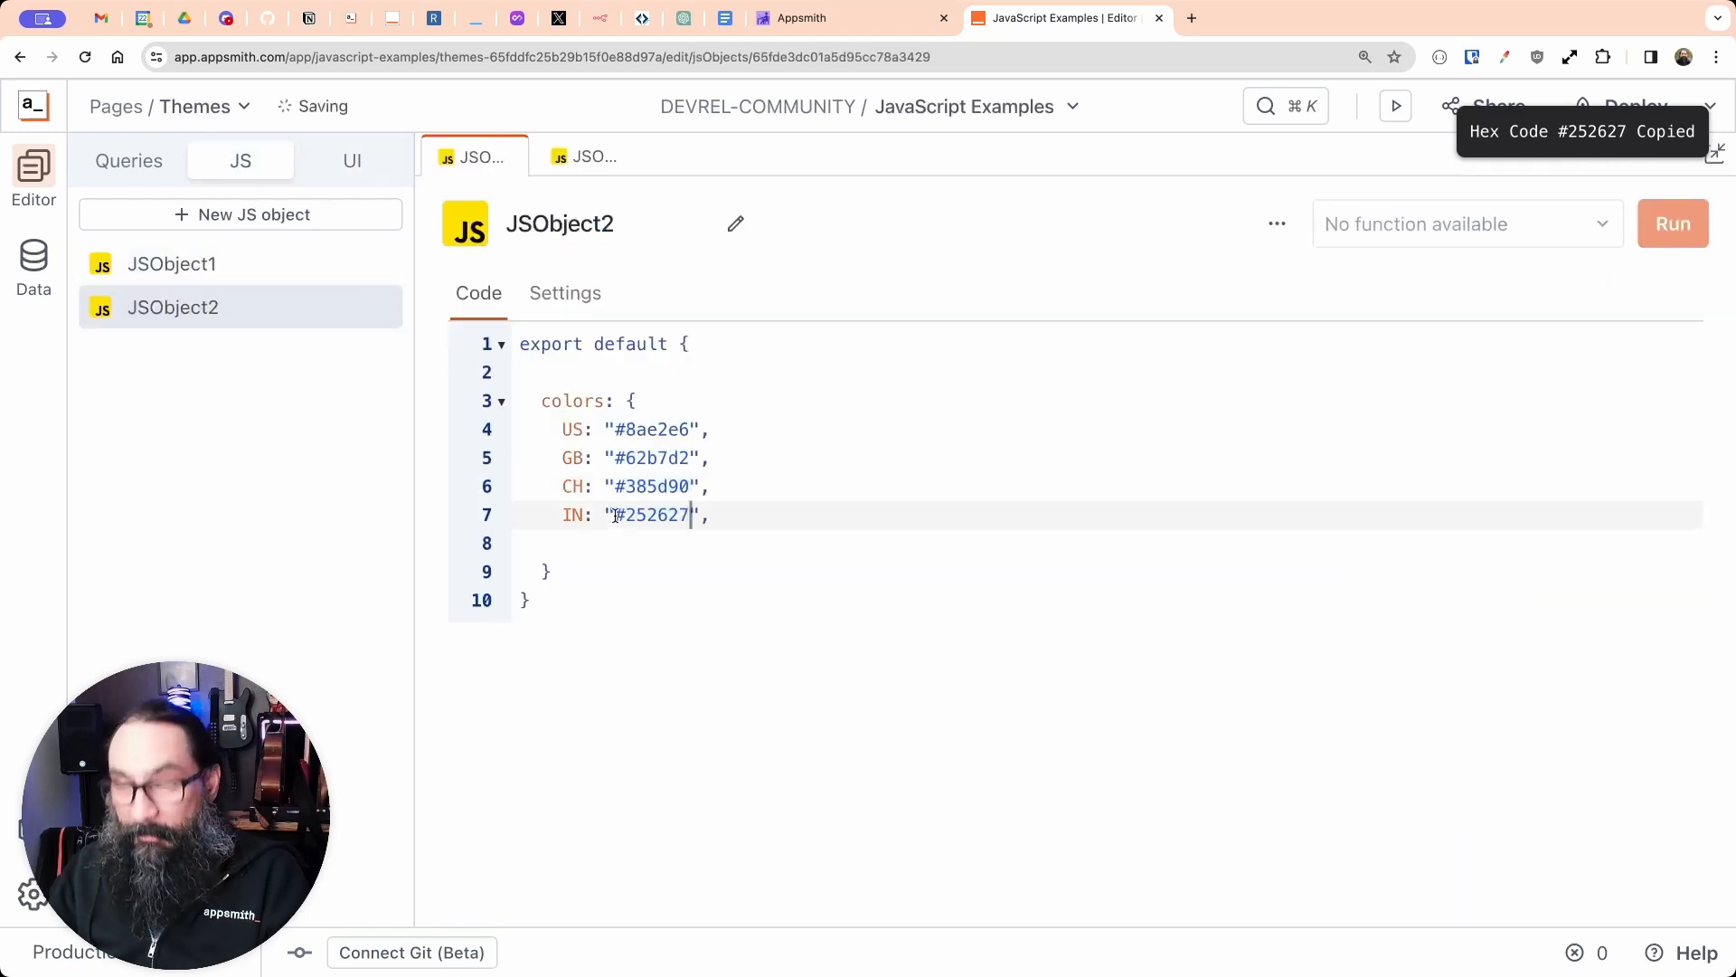
Step: Remove the trailing comma and the empty line after the IN entry, and return to the page's widget canvas
click(716, 508)
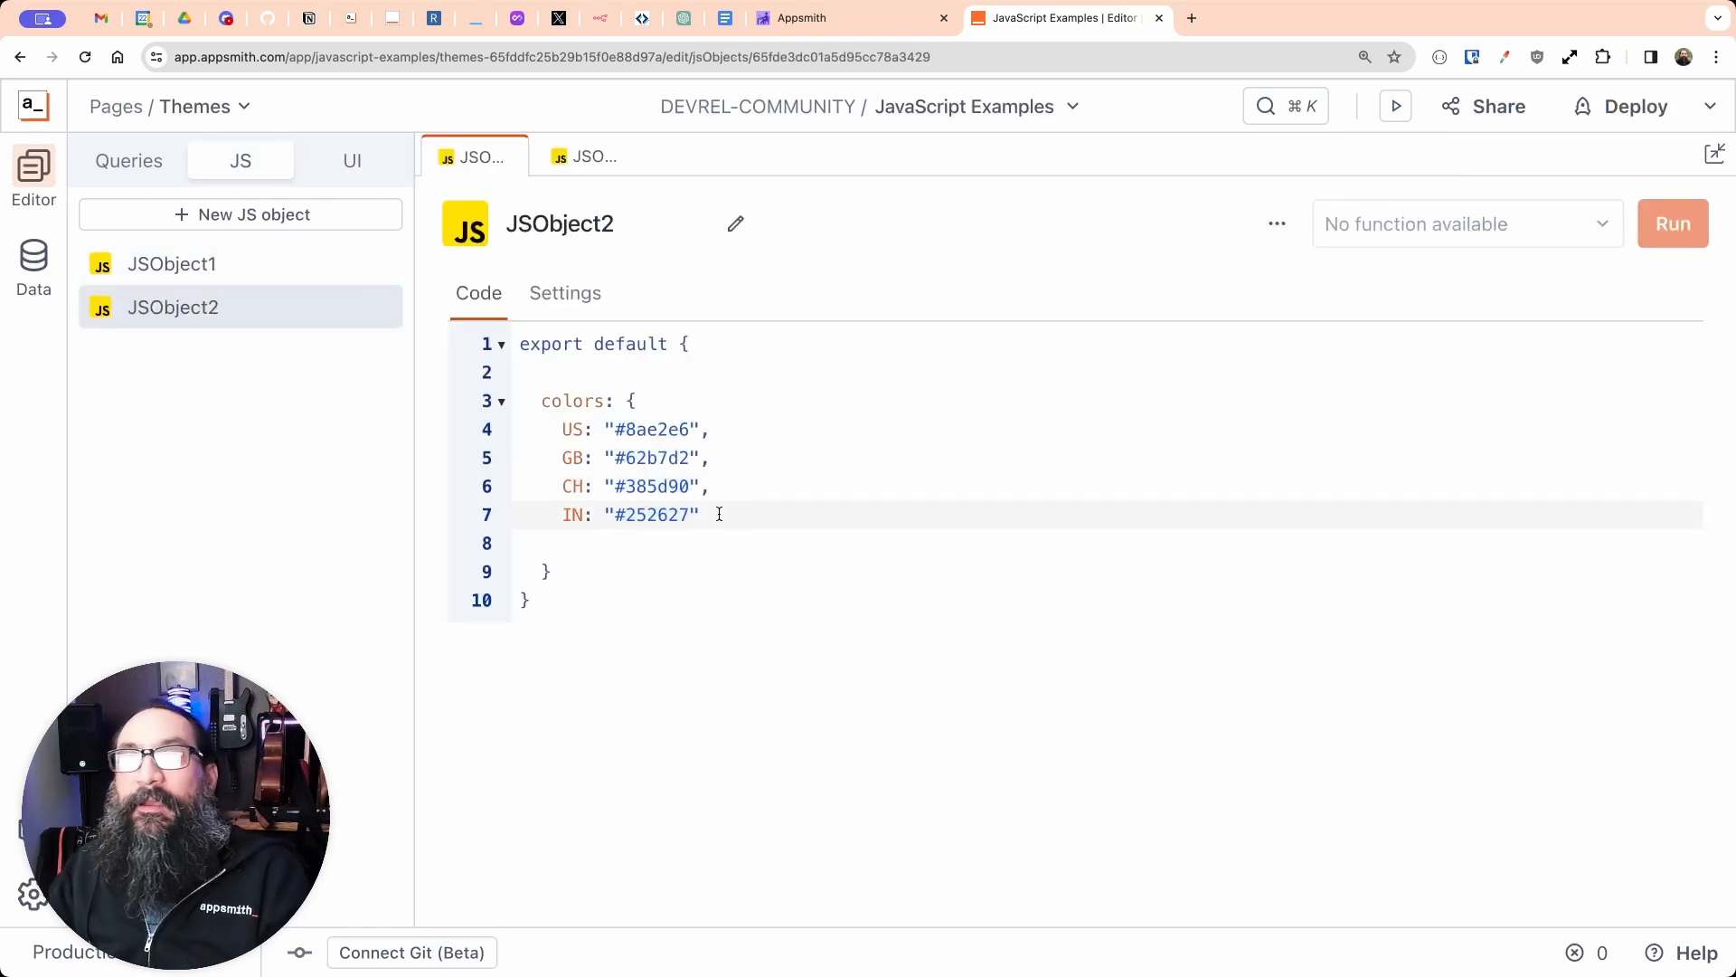
click(573, 431)
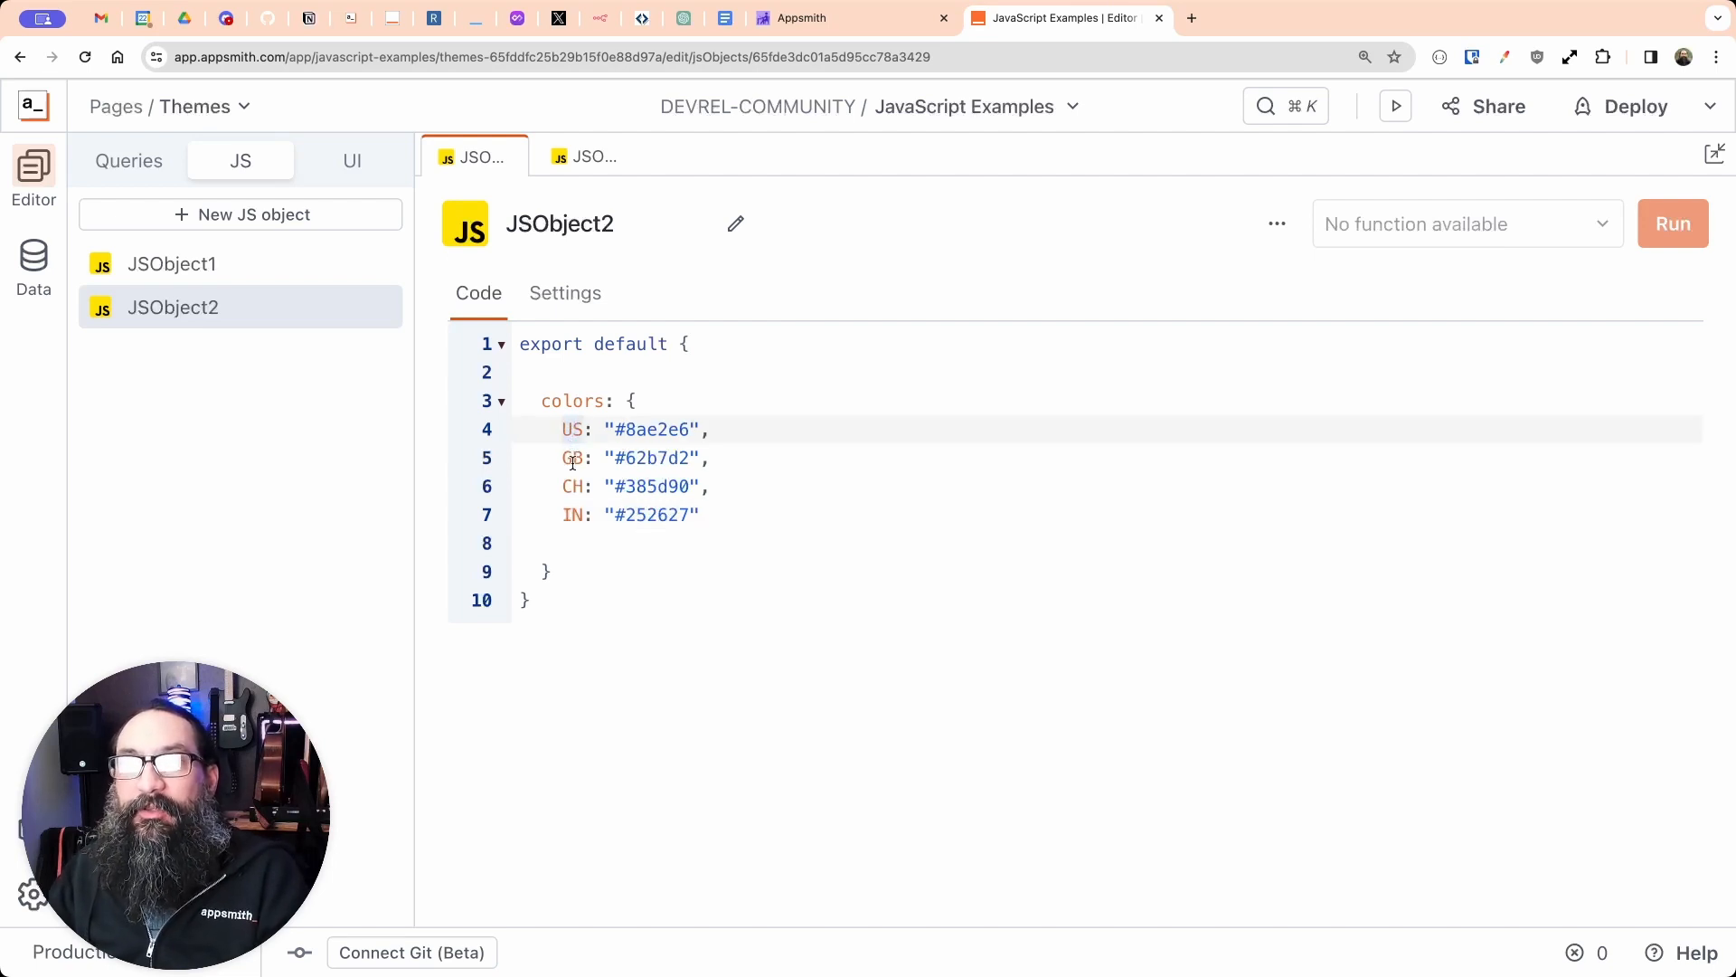
click(575, 537)
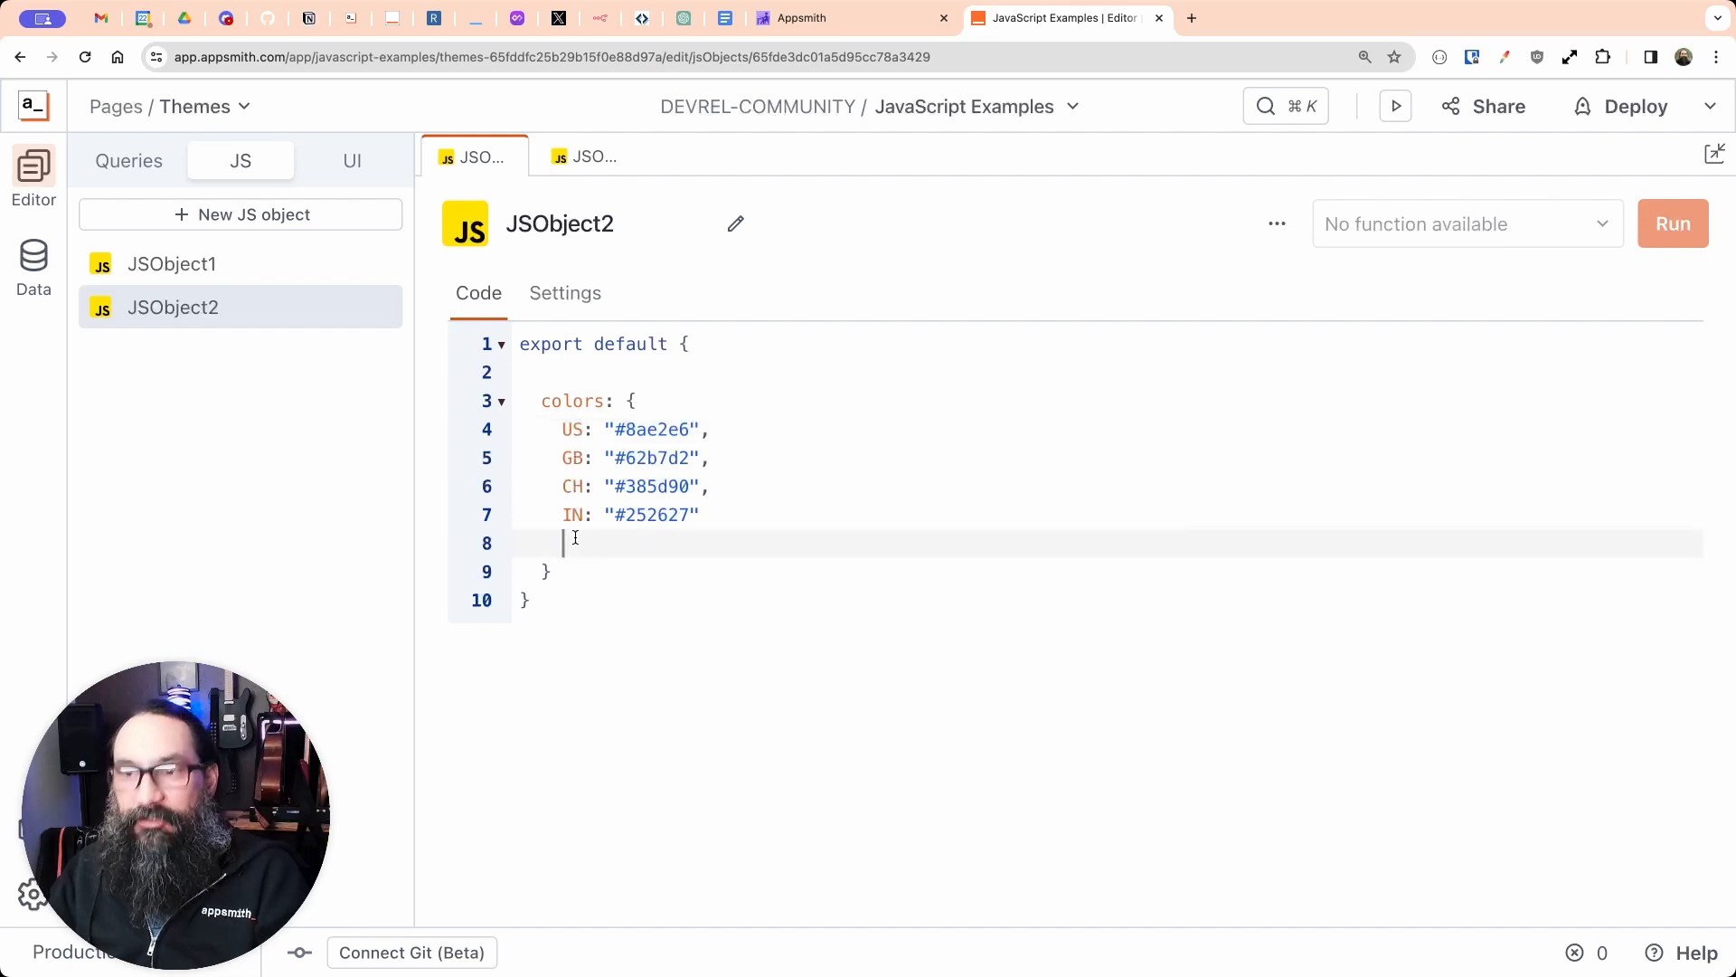
key(BackSpace)
key(BackSpace)
key(BackSpace)
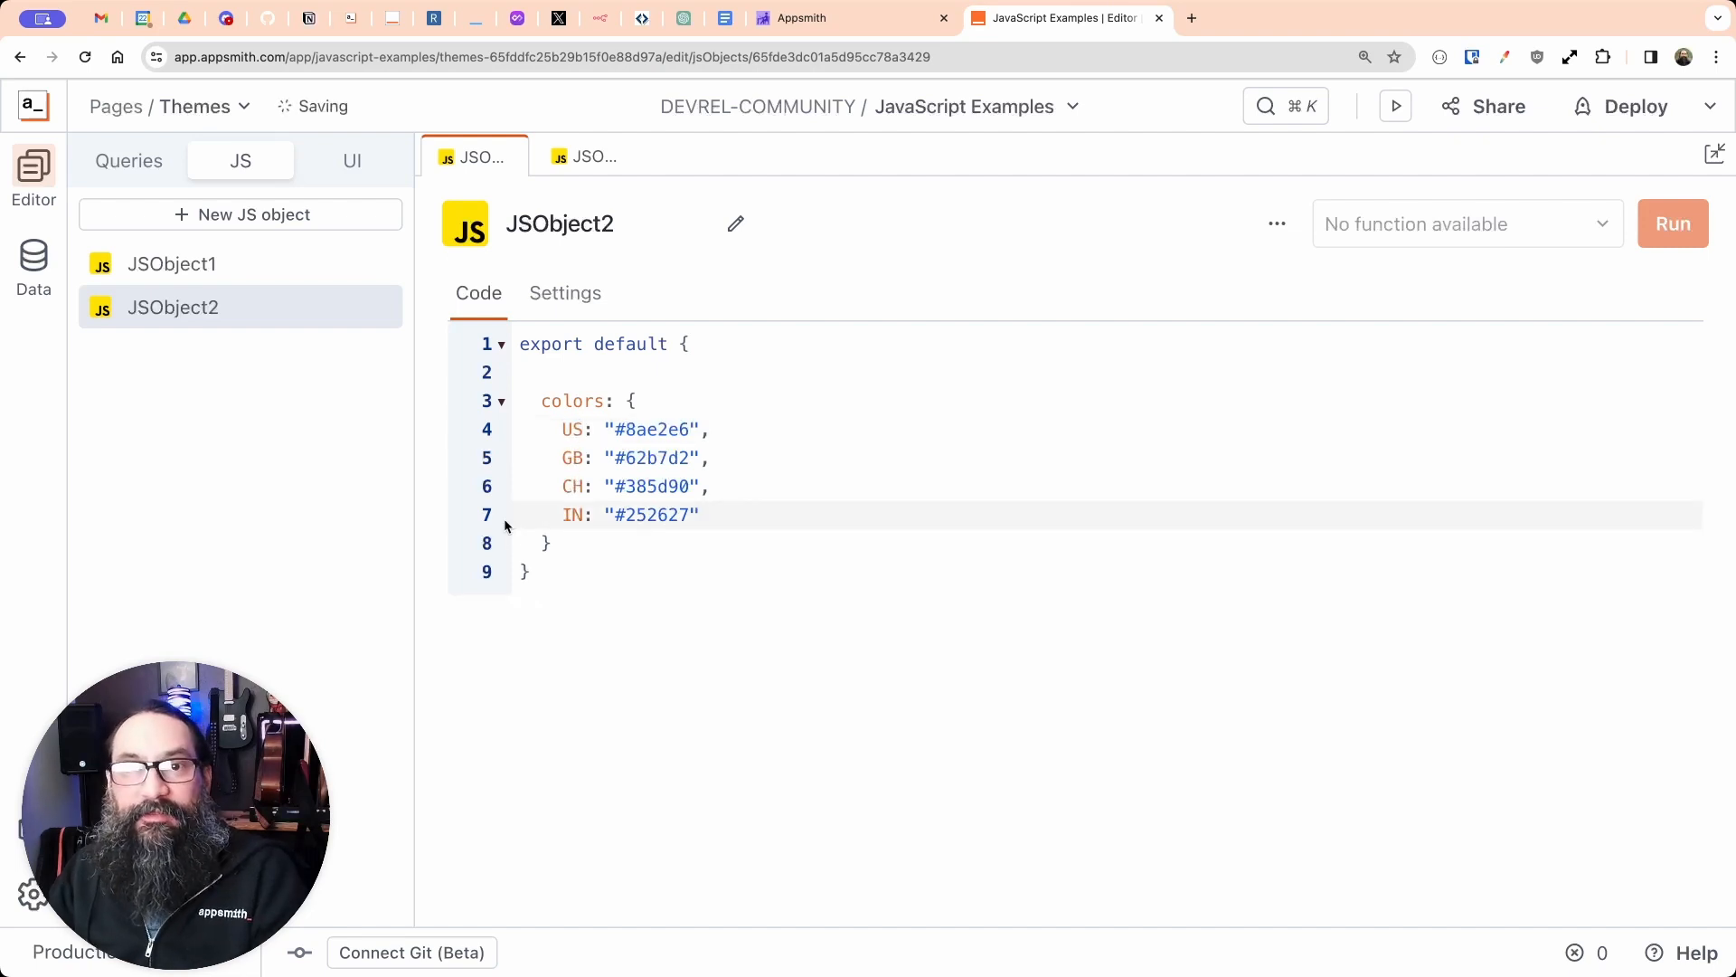
click(353, 161)
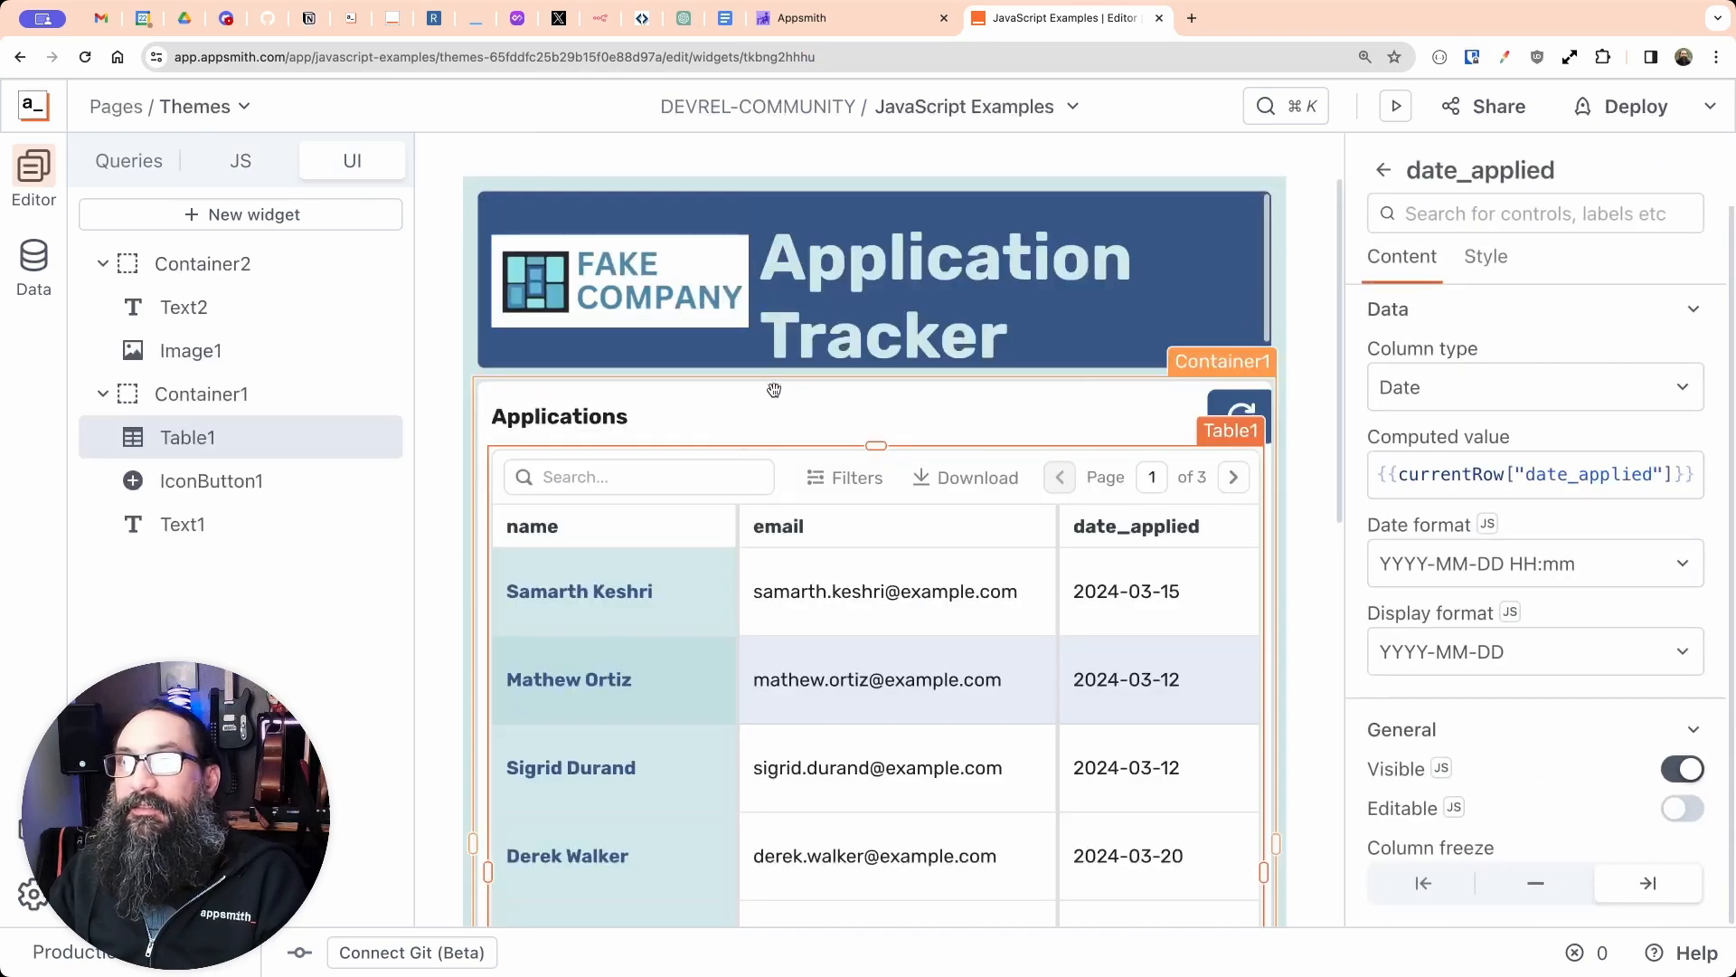
Step: Open the country column's style settings and switch its text color to a JavaScript expression
click(1013, 540)
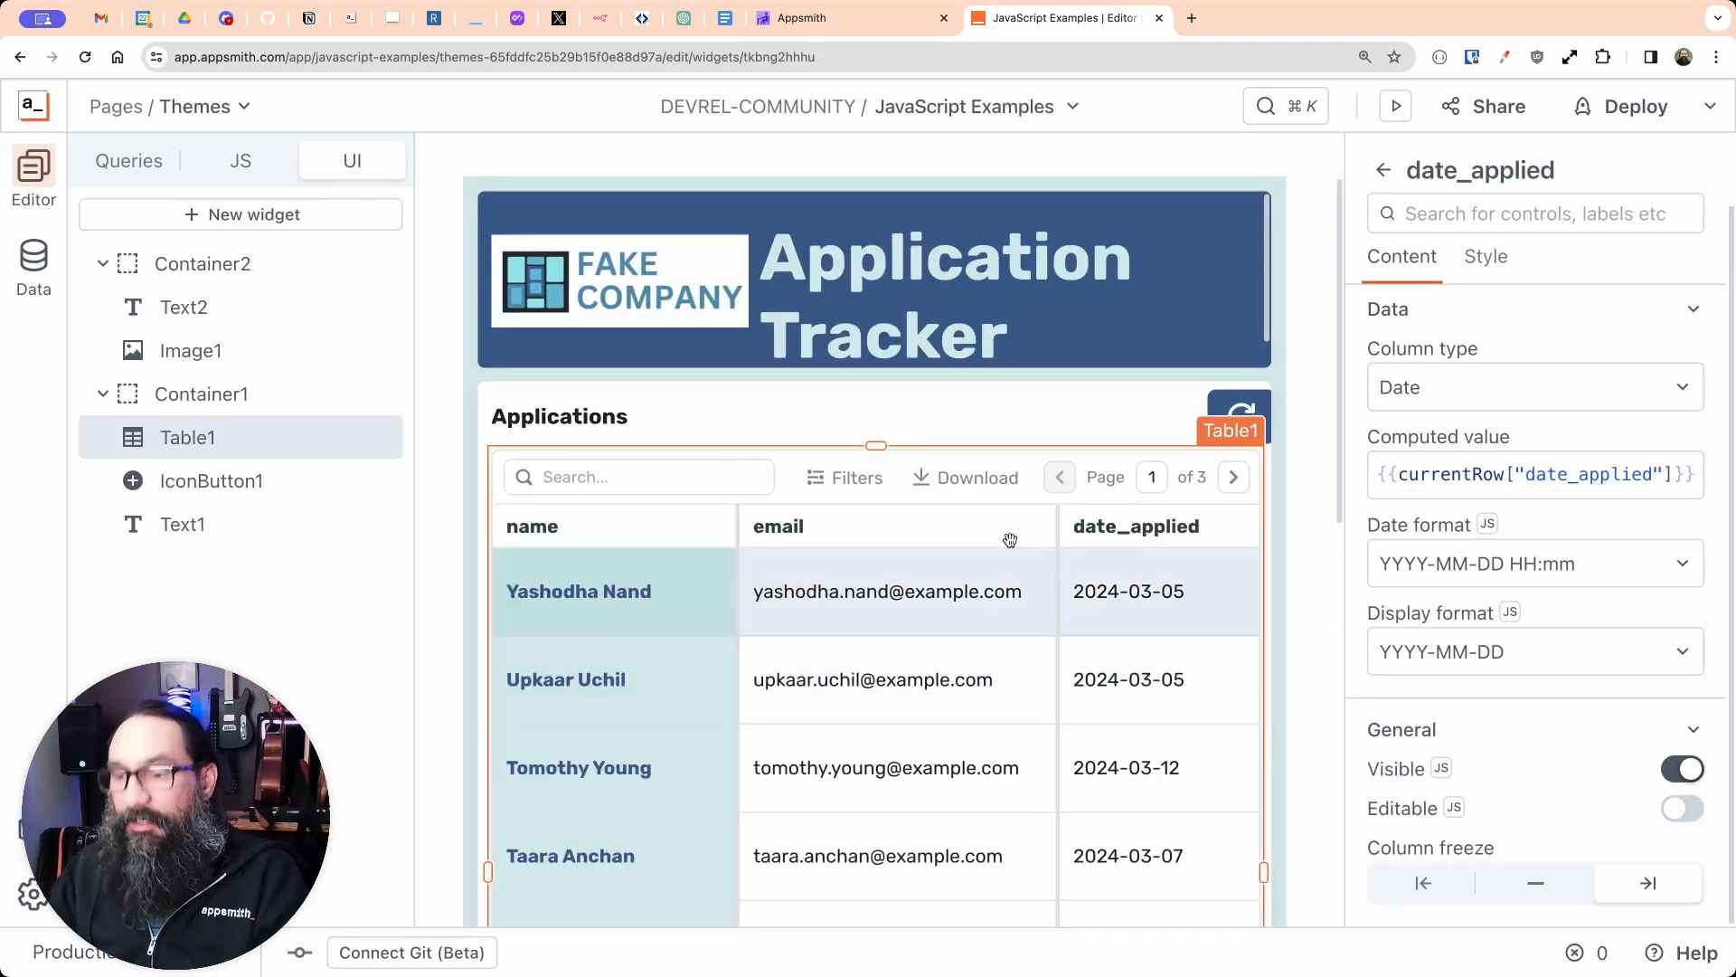
key(super+minus)
key(super+minus)
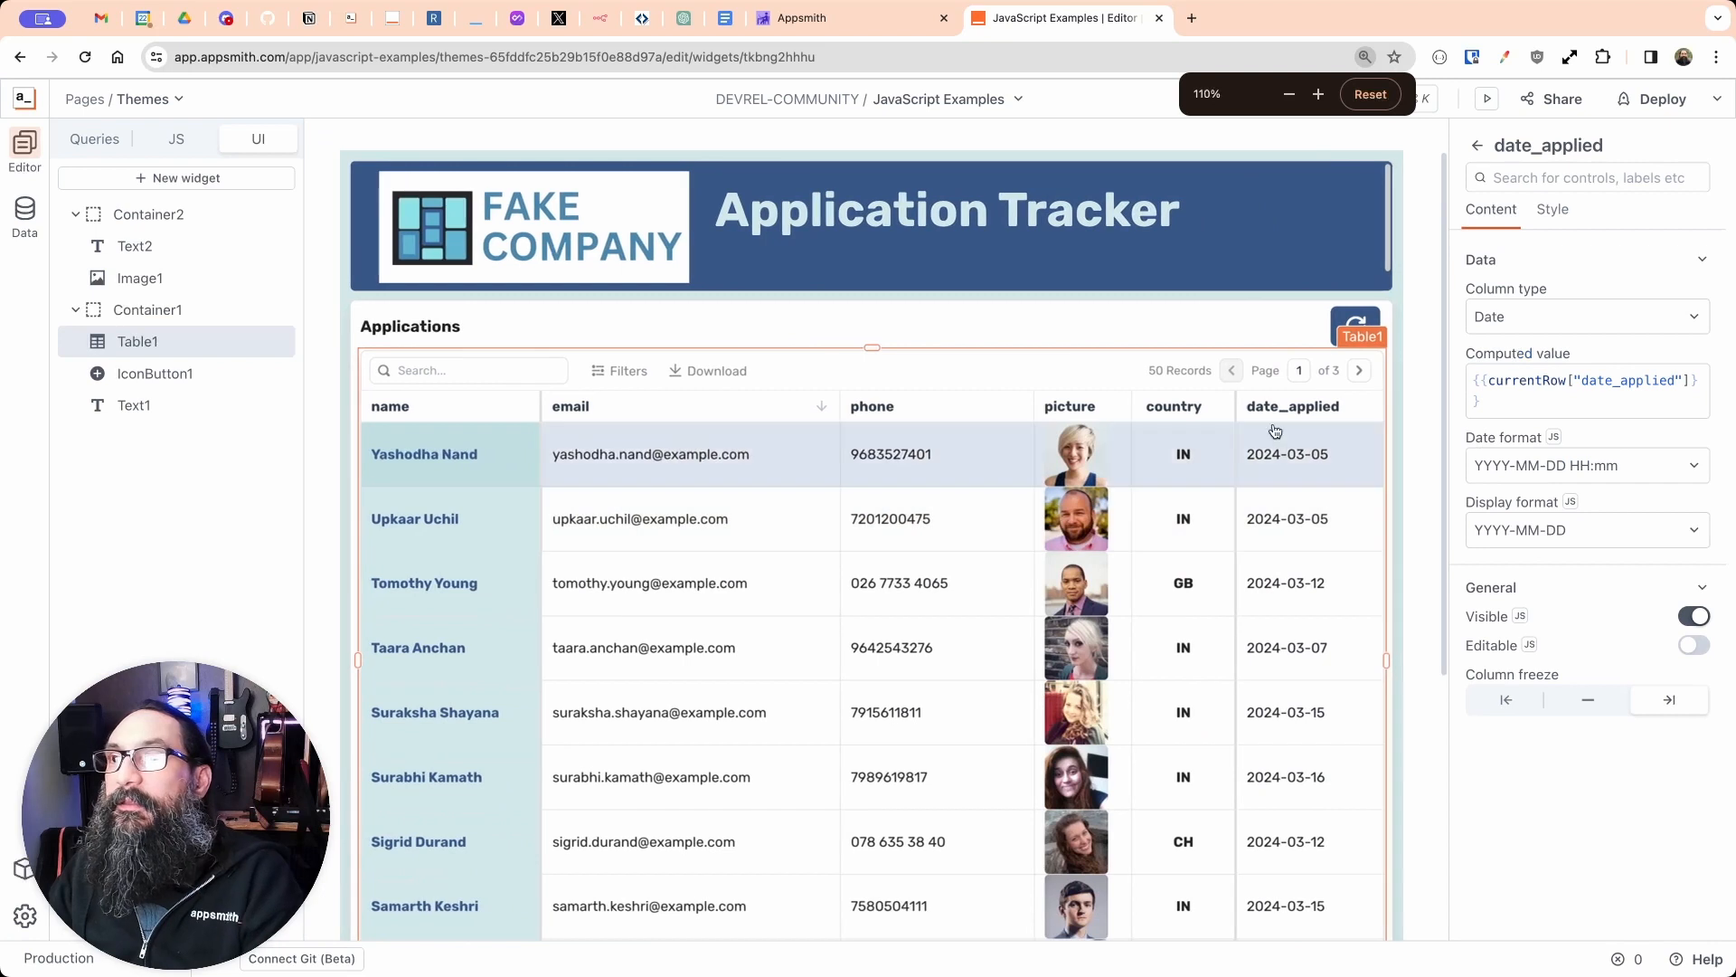
click(1478, 145)
scroll(1558, 570, down, 2)
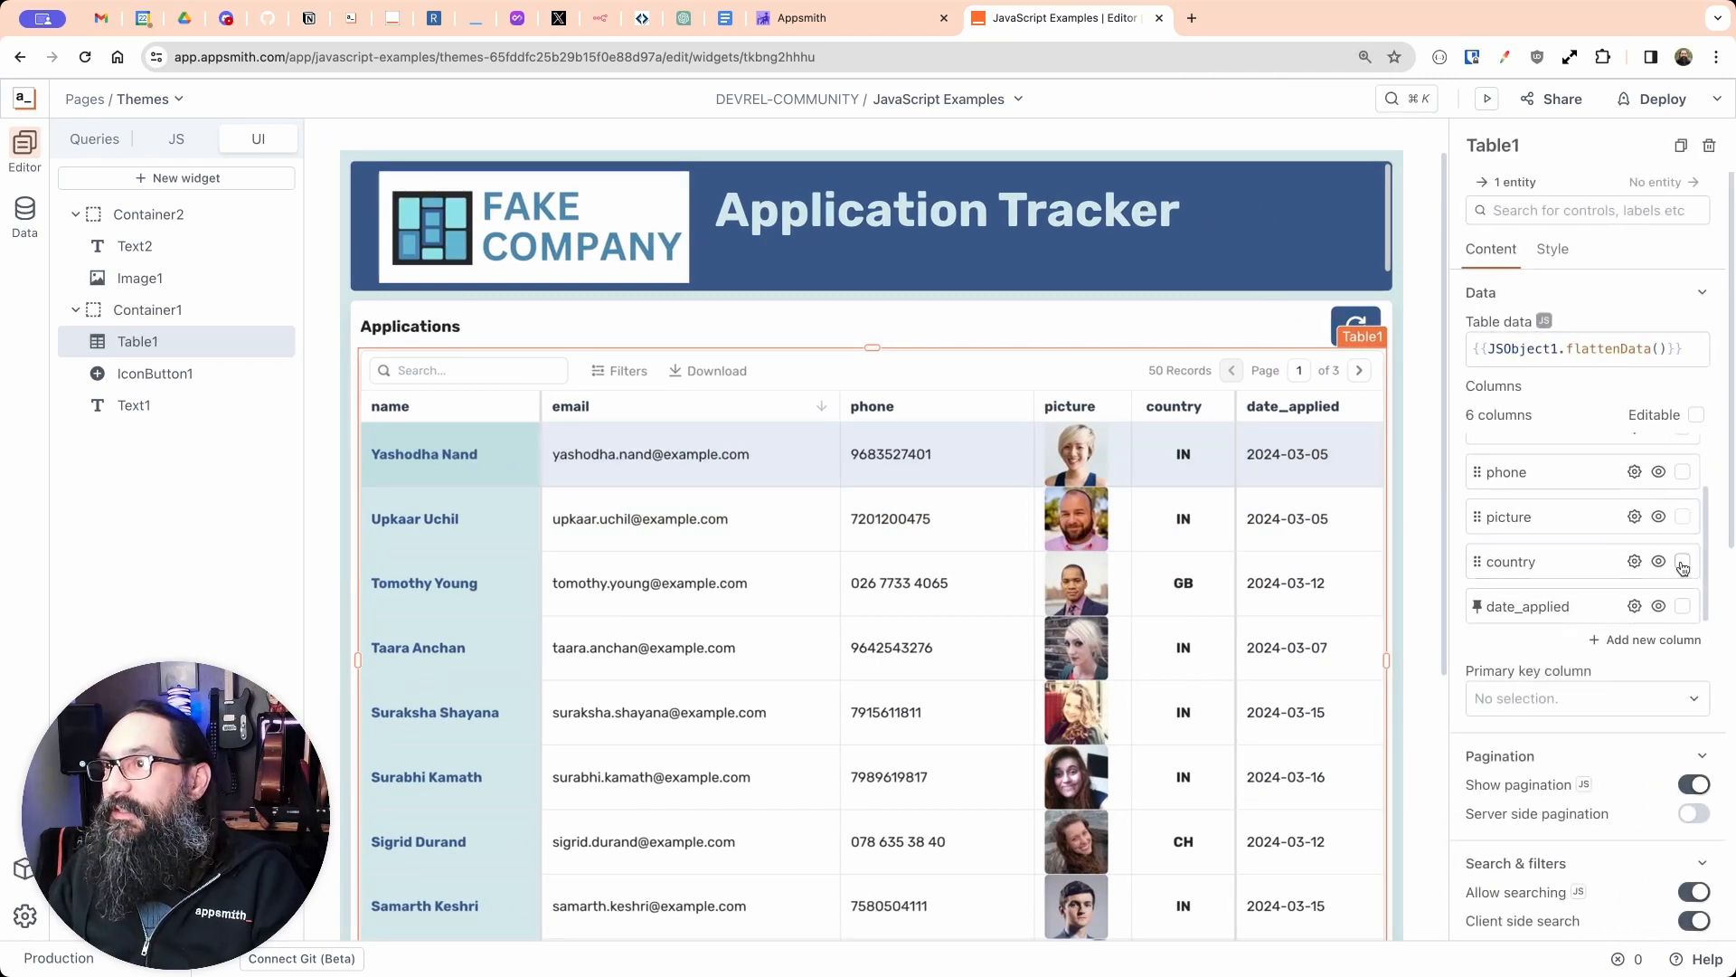
click(1634, 562)
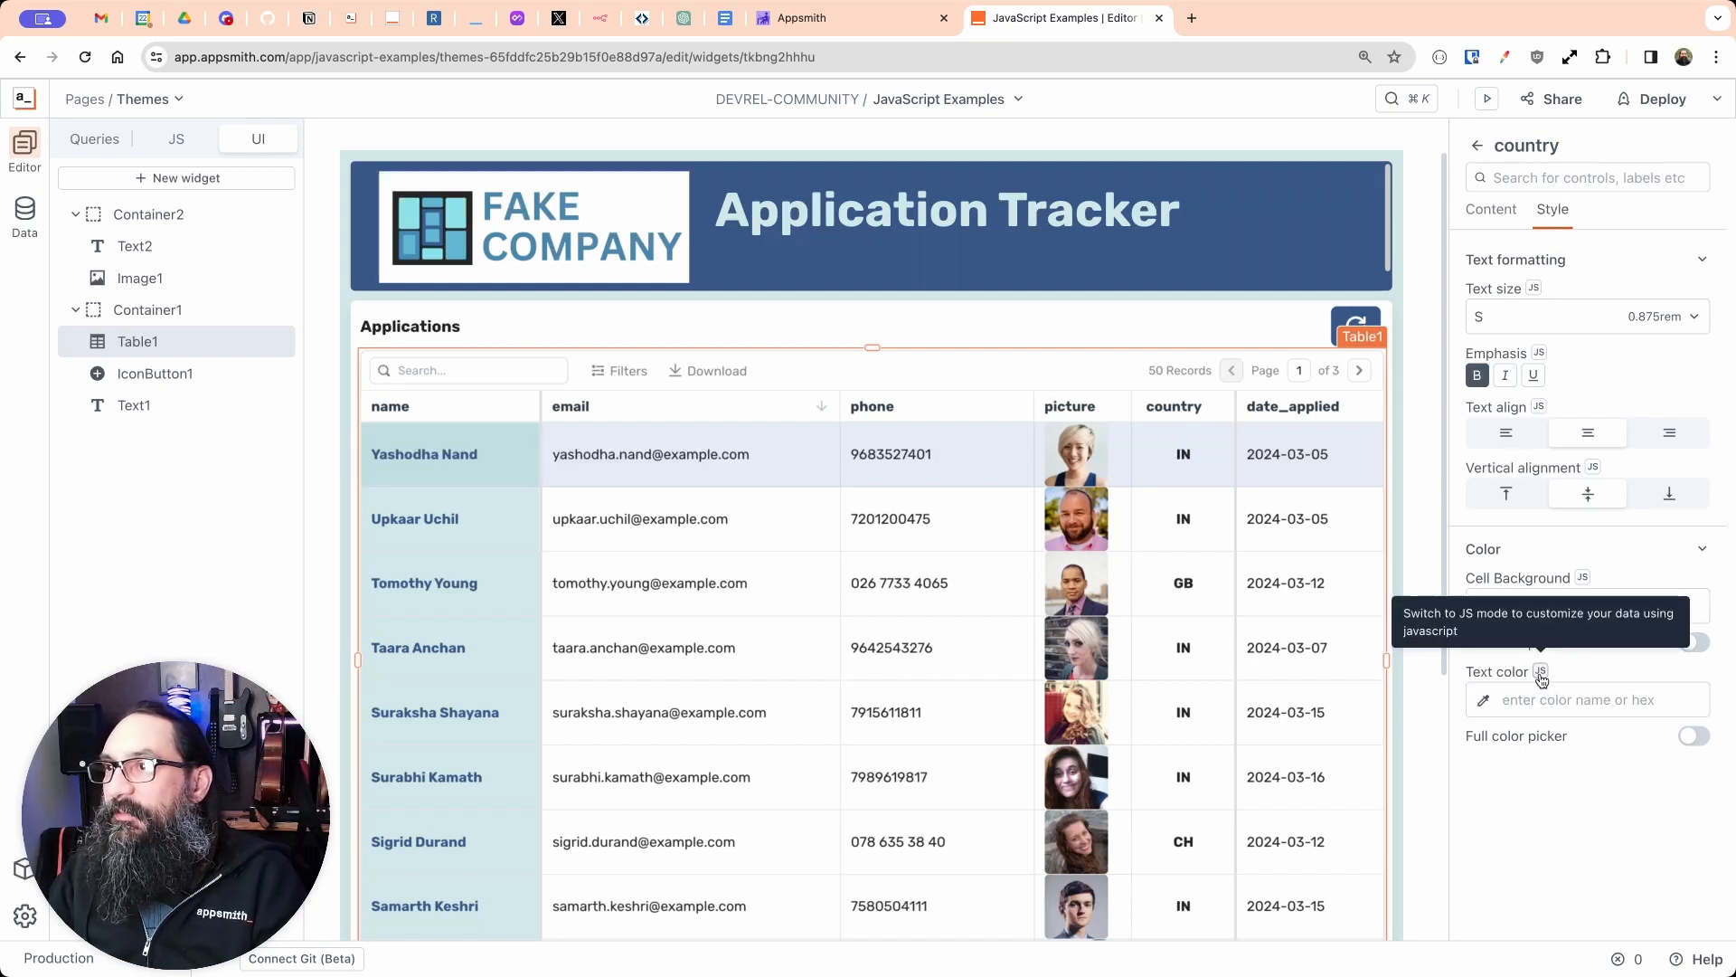
key(super+plus)
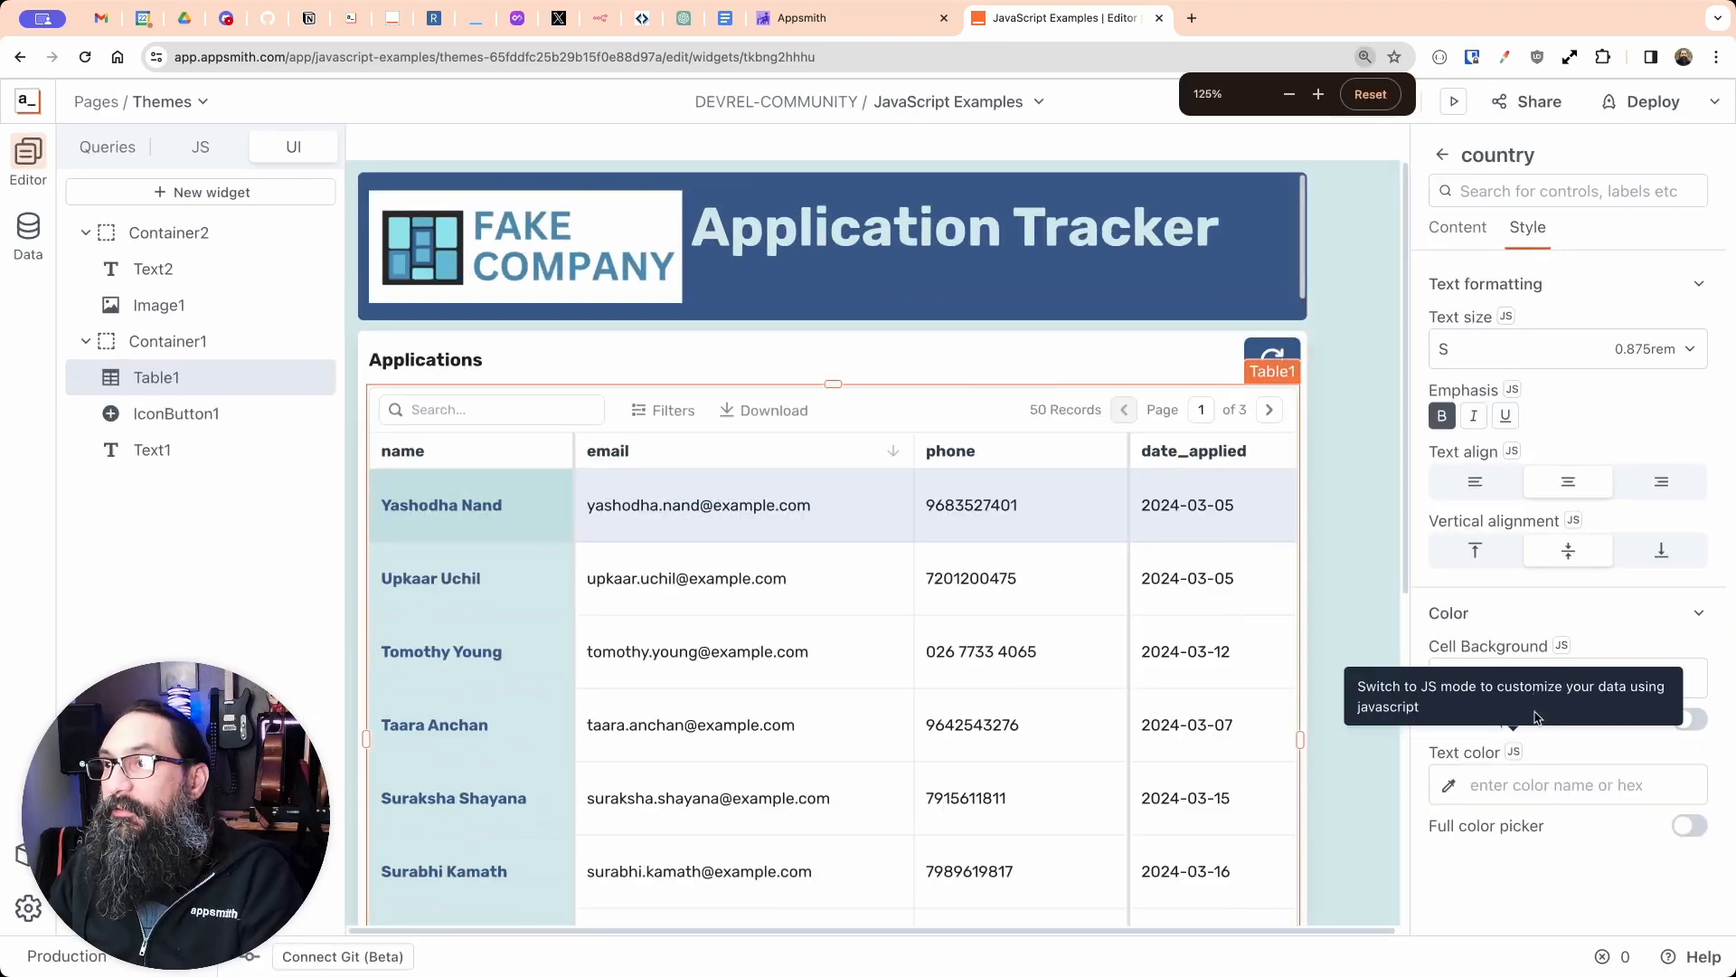
click(1514, 754)
click(1458, 783)
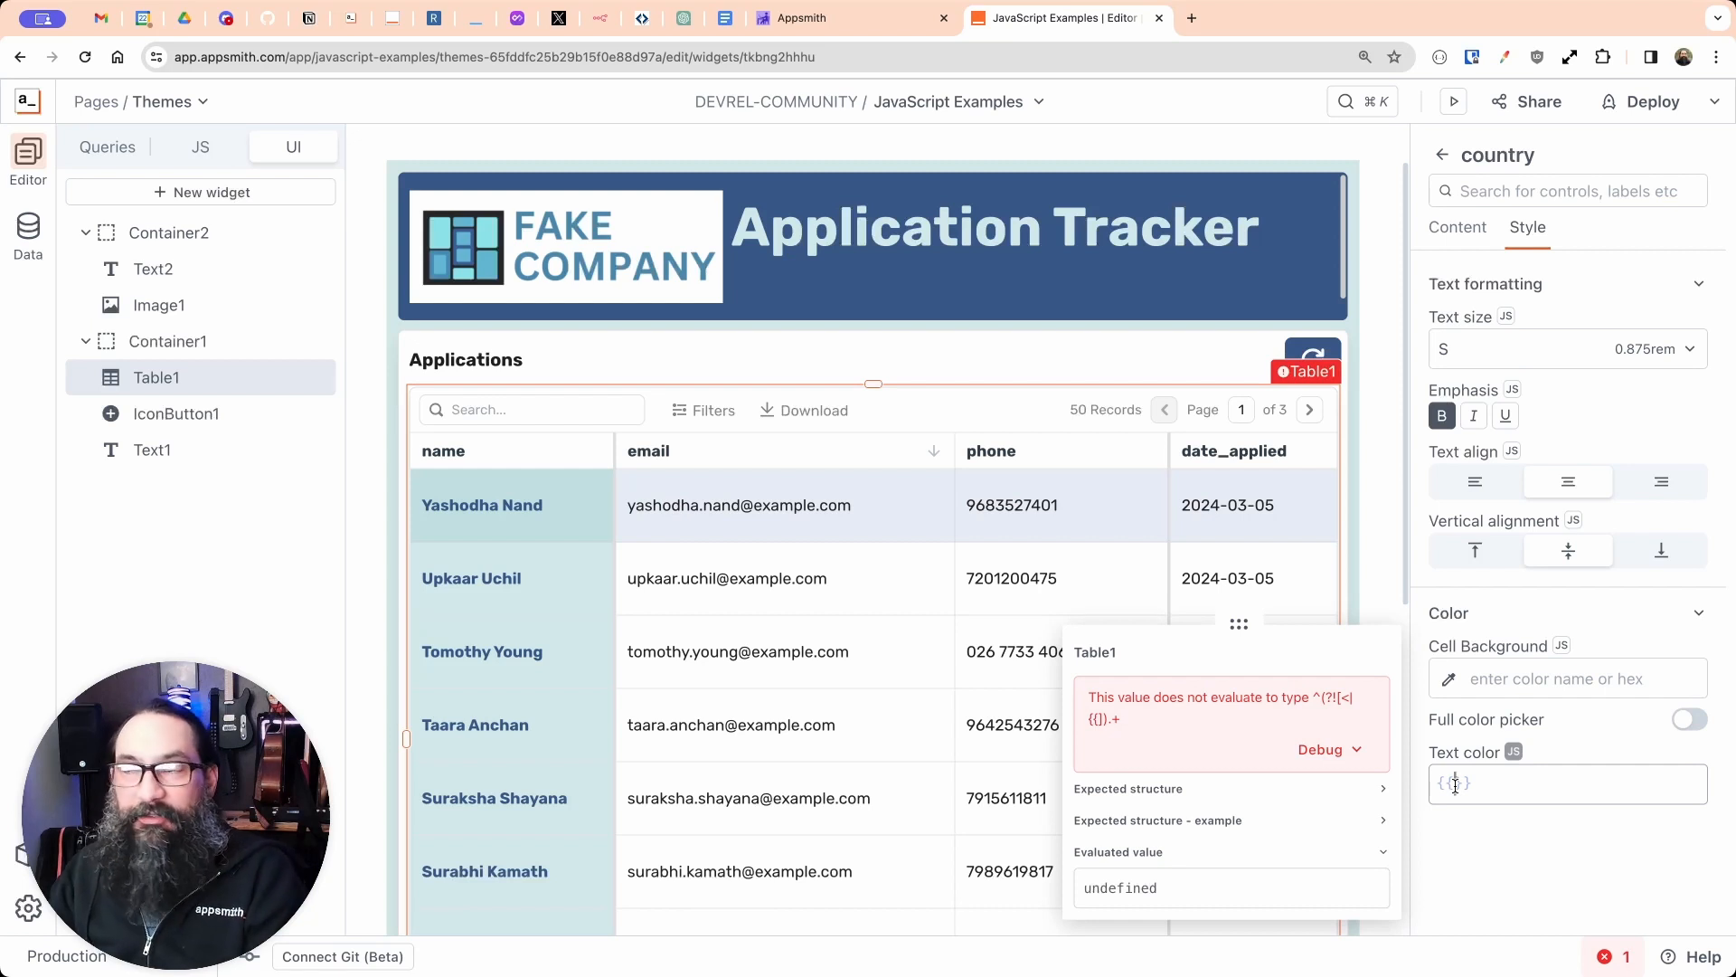
Step: Bind the country column's text color to {{JSObject2.colors[currentRow.country]}}
text(JSObject2)
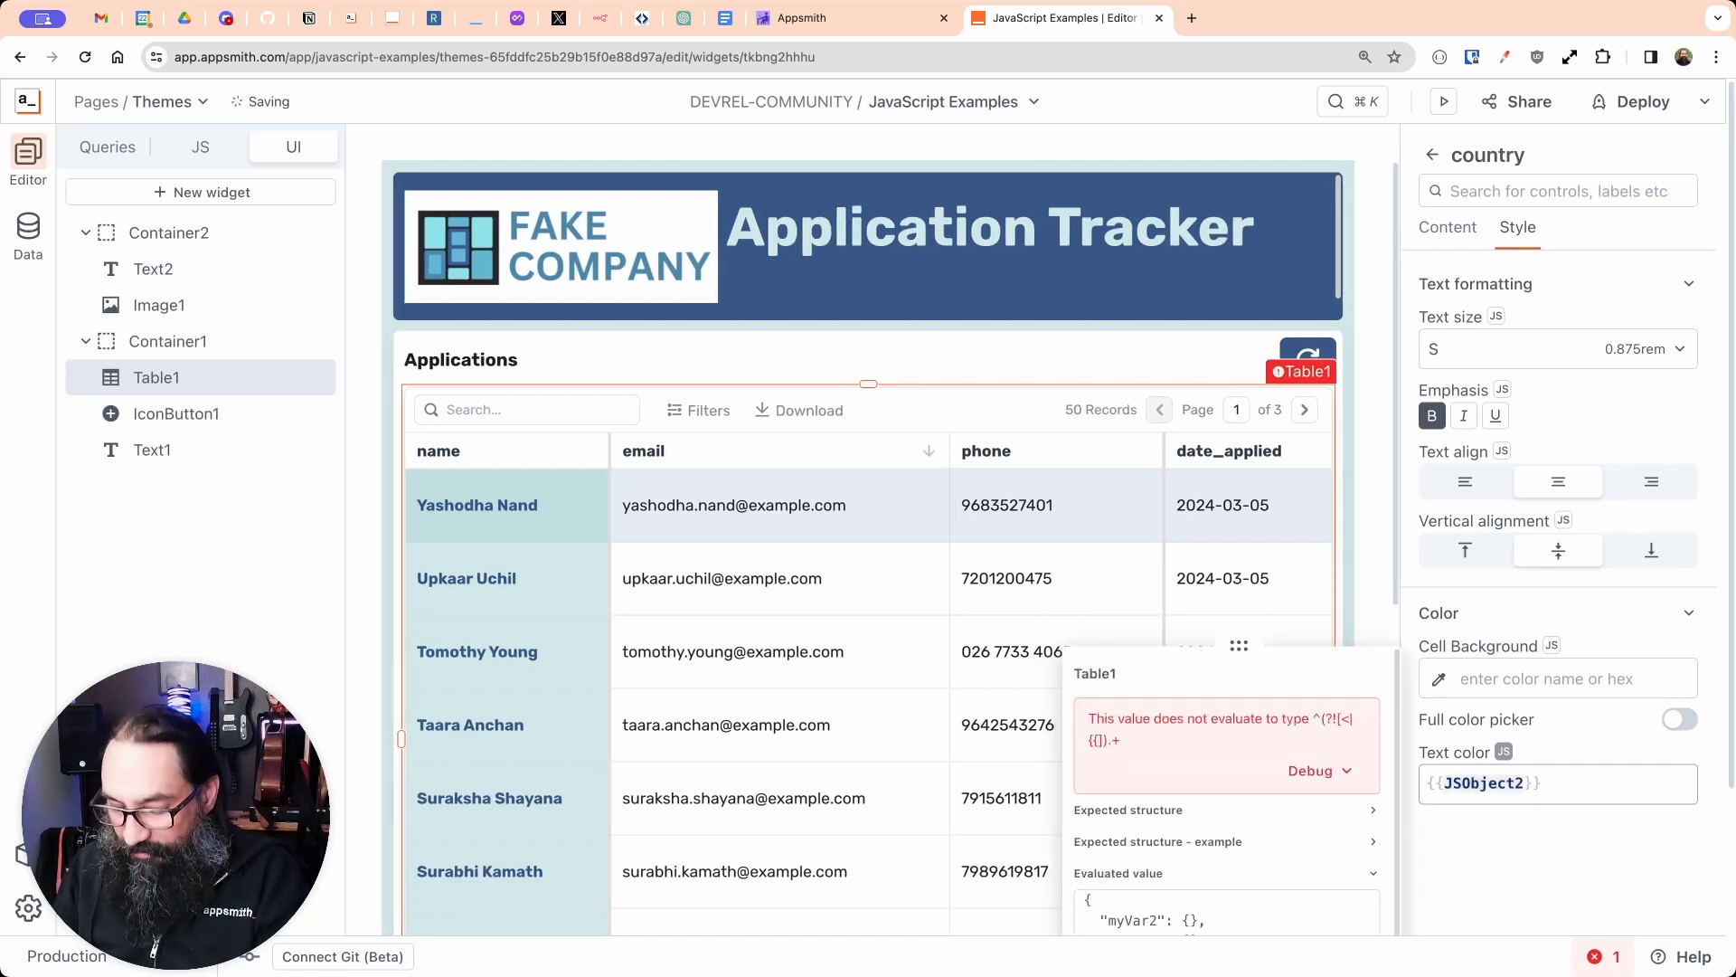
text(.c)
key(Return)
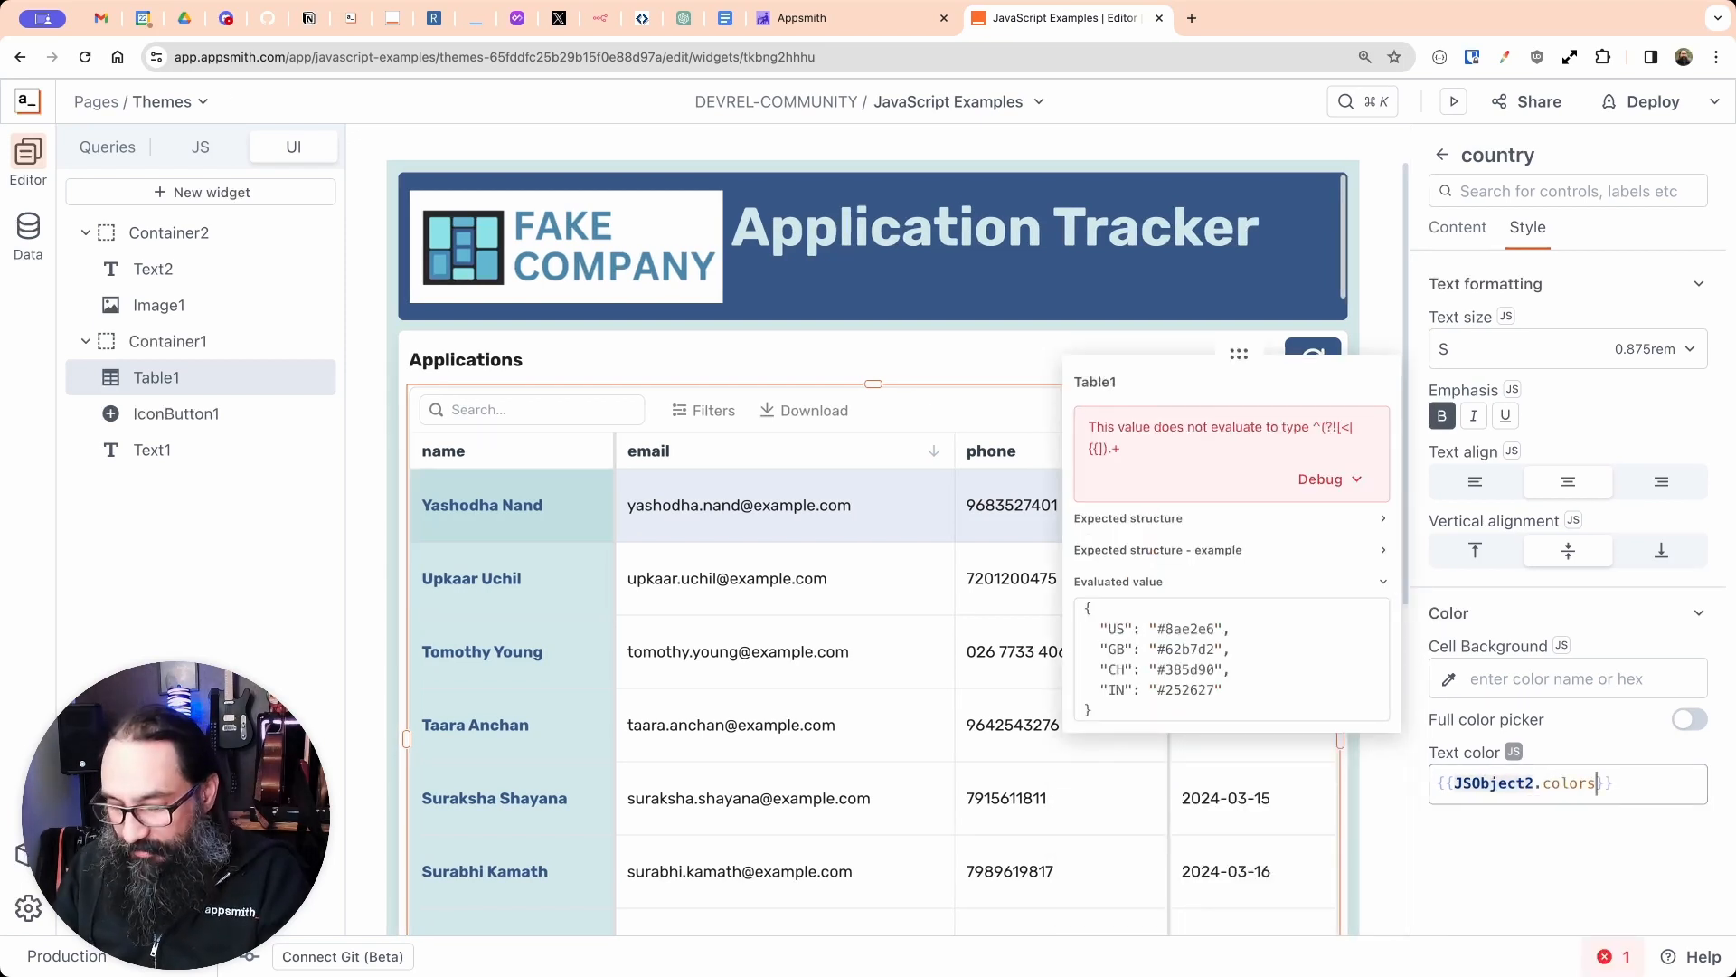
text([)
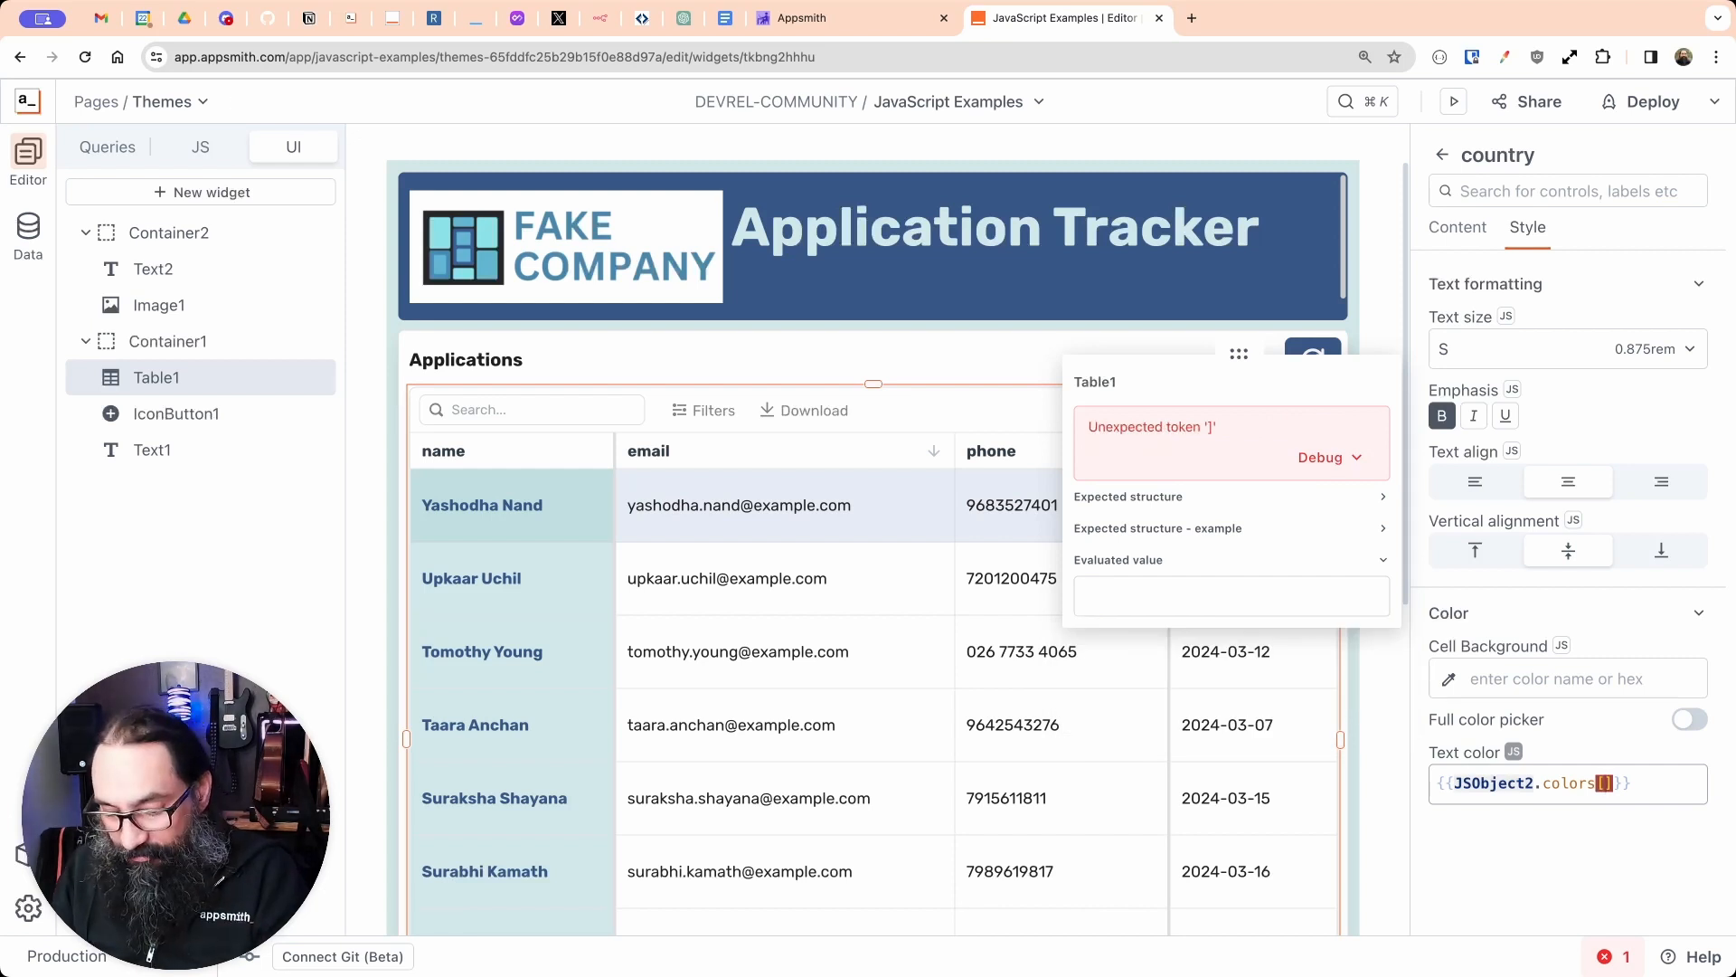
text(cu)
key(Down)
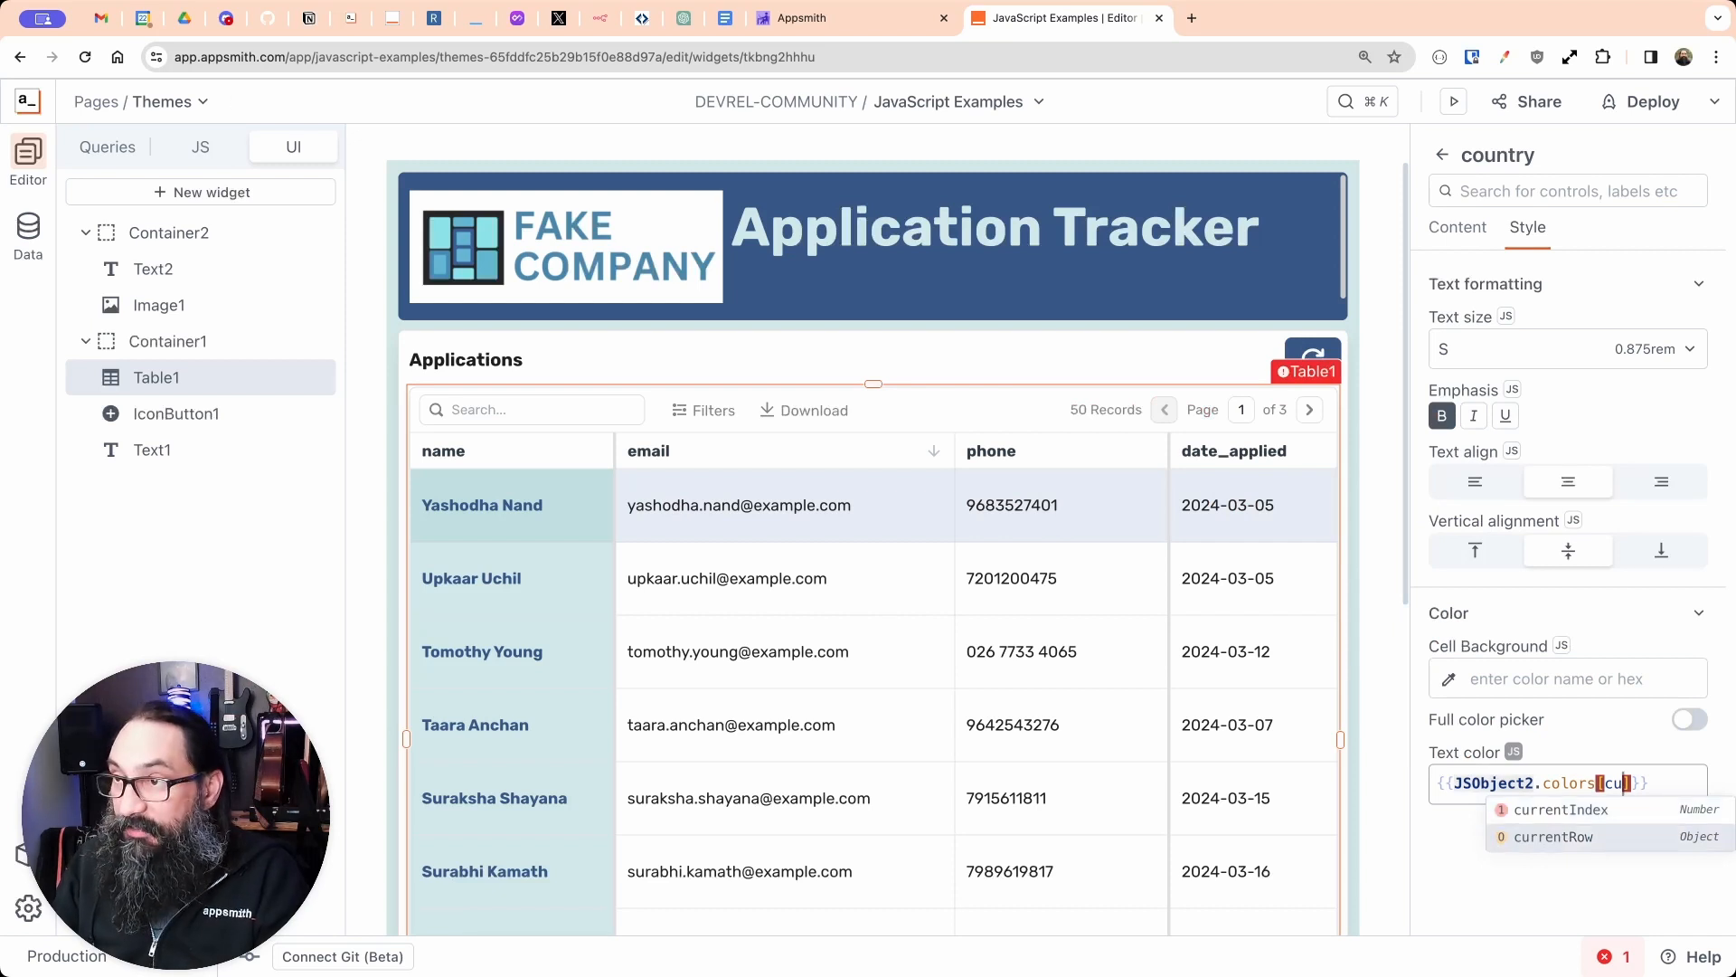
key(Return)
text(.)
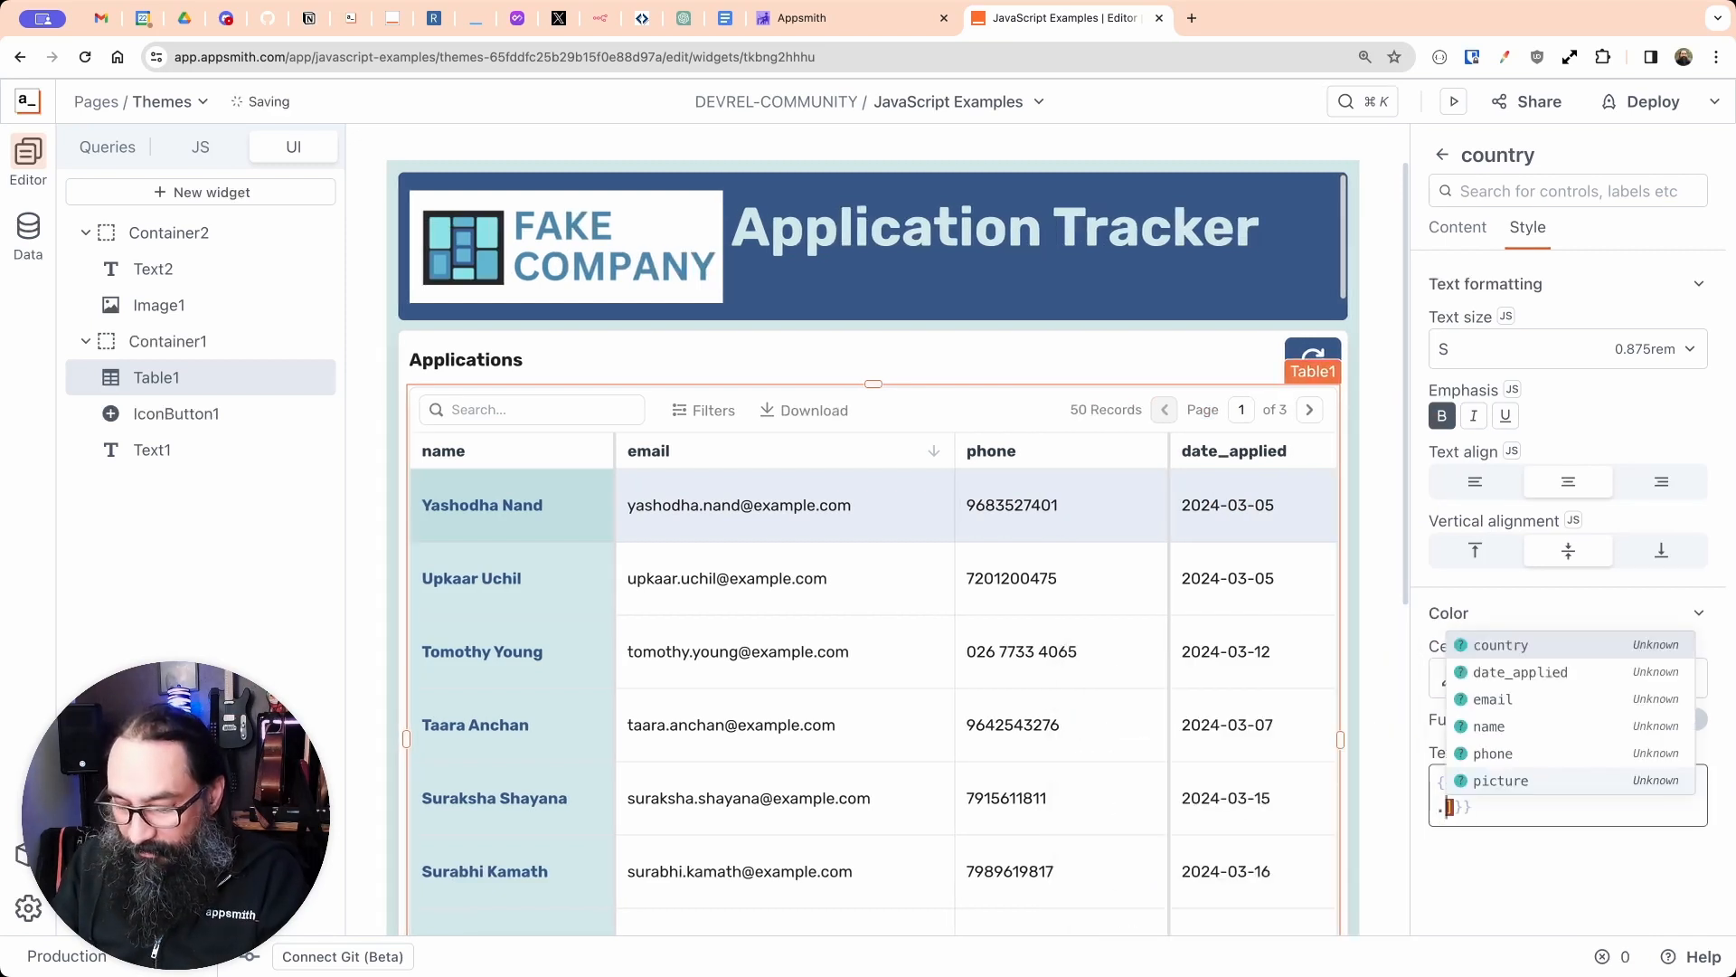
key(Return)
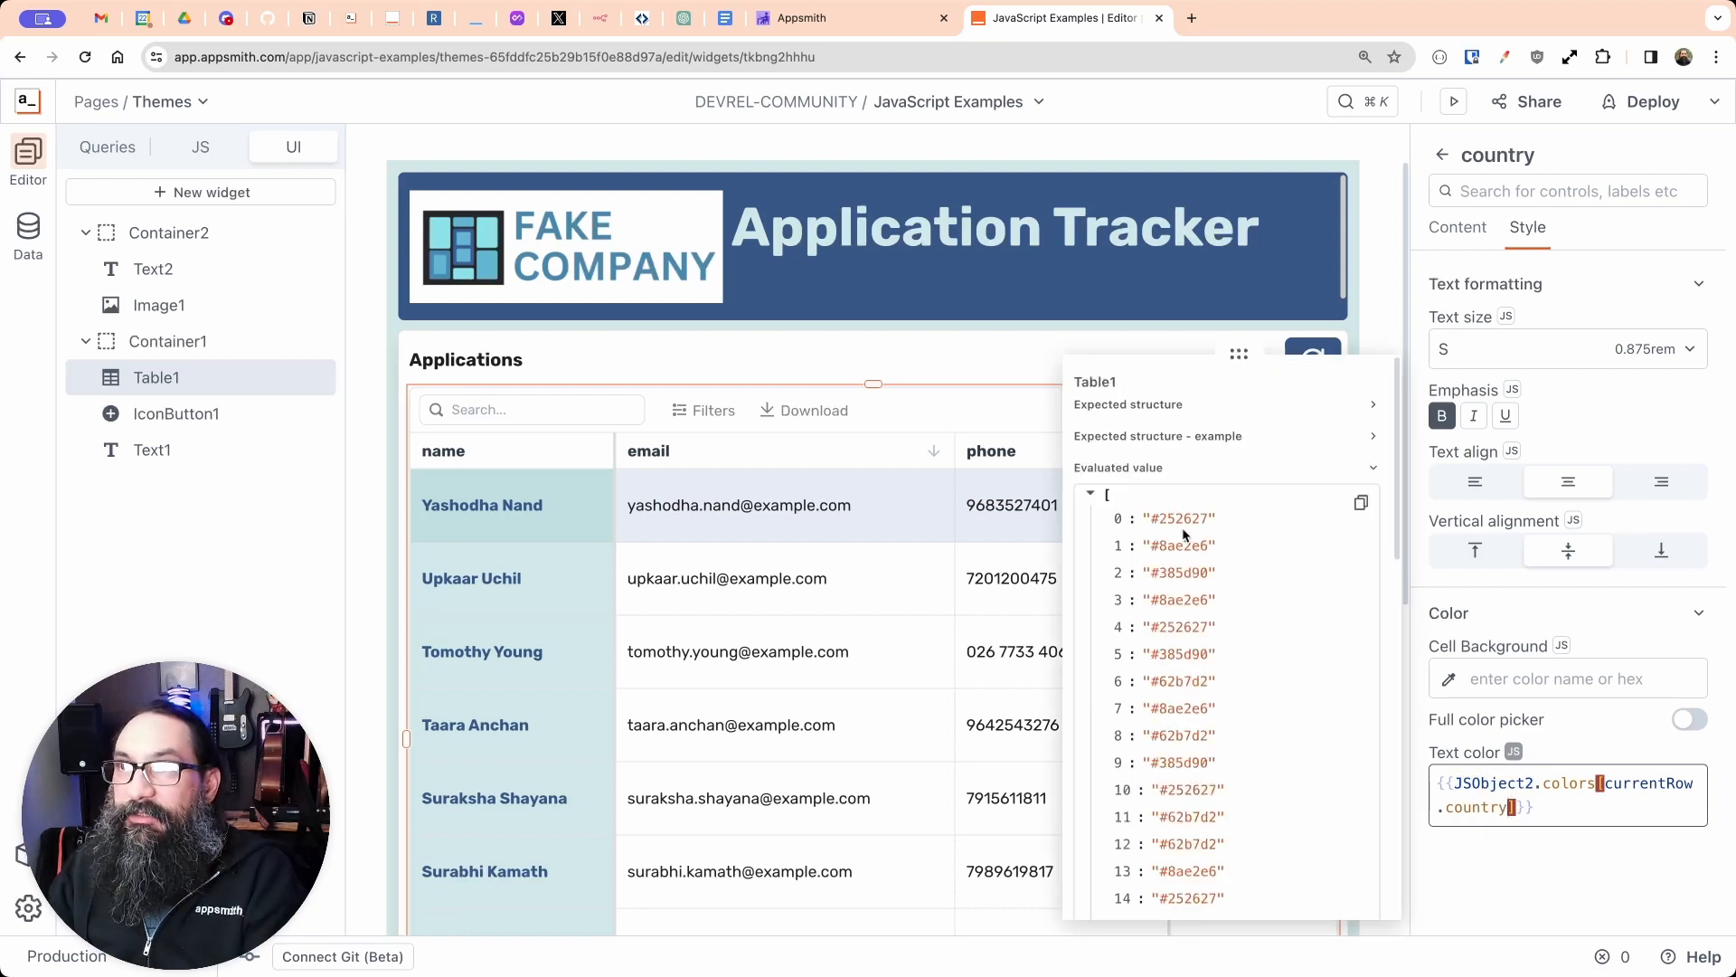
Step: Return to the table's column list and move the country column between email and phone
click(971, 394)
click(1456, 155)
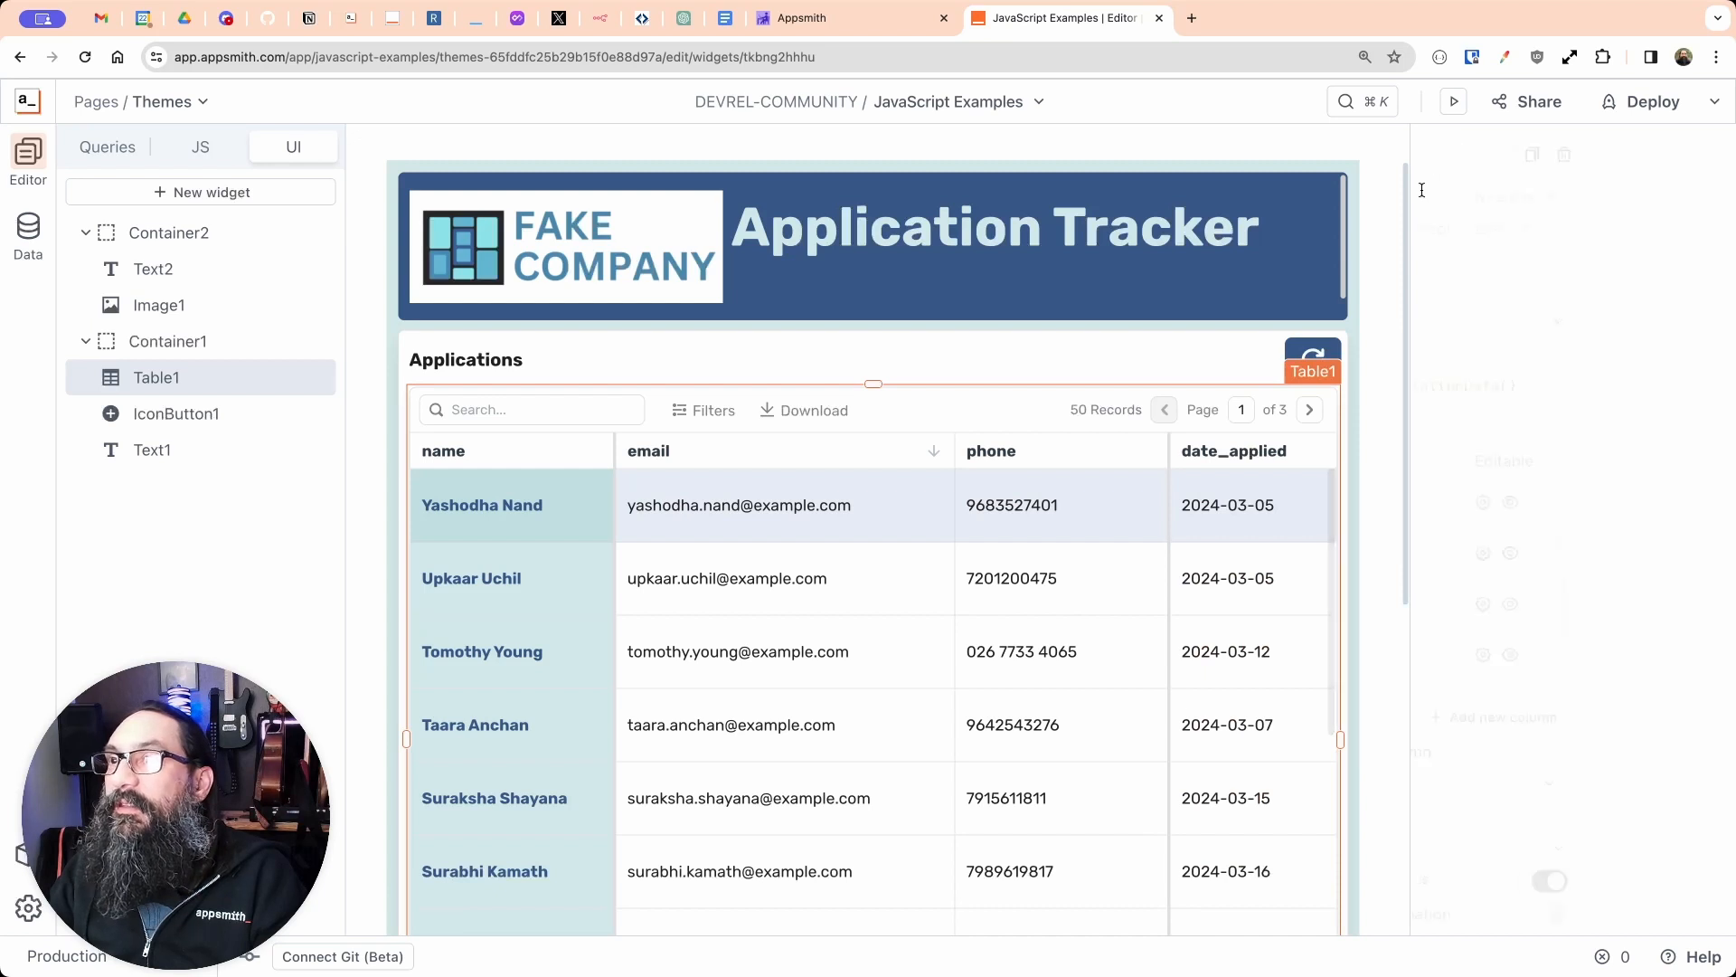
drag(1438, 643, 1441, 542)
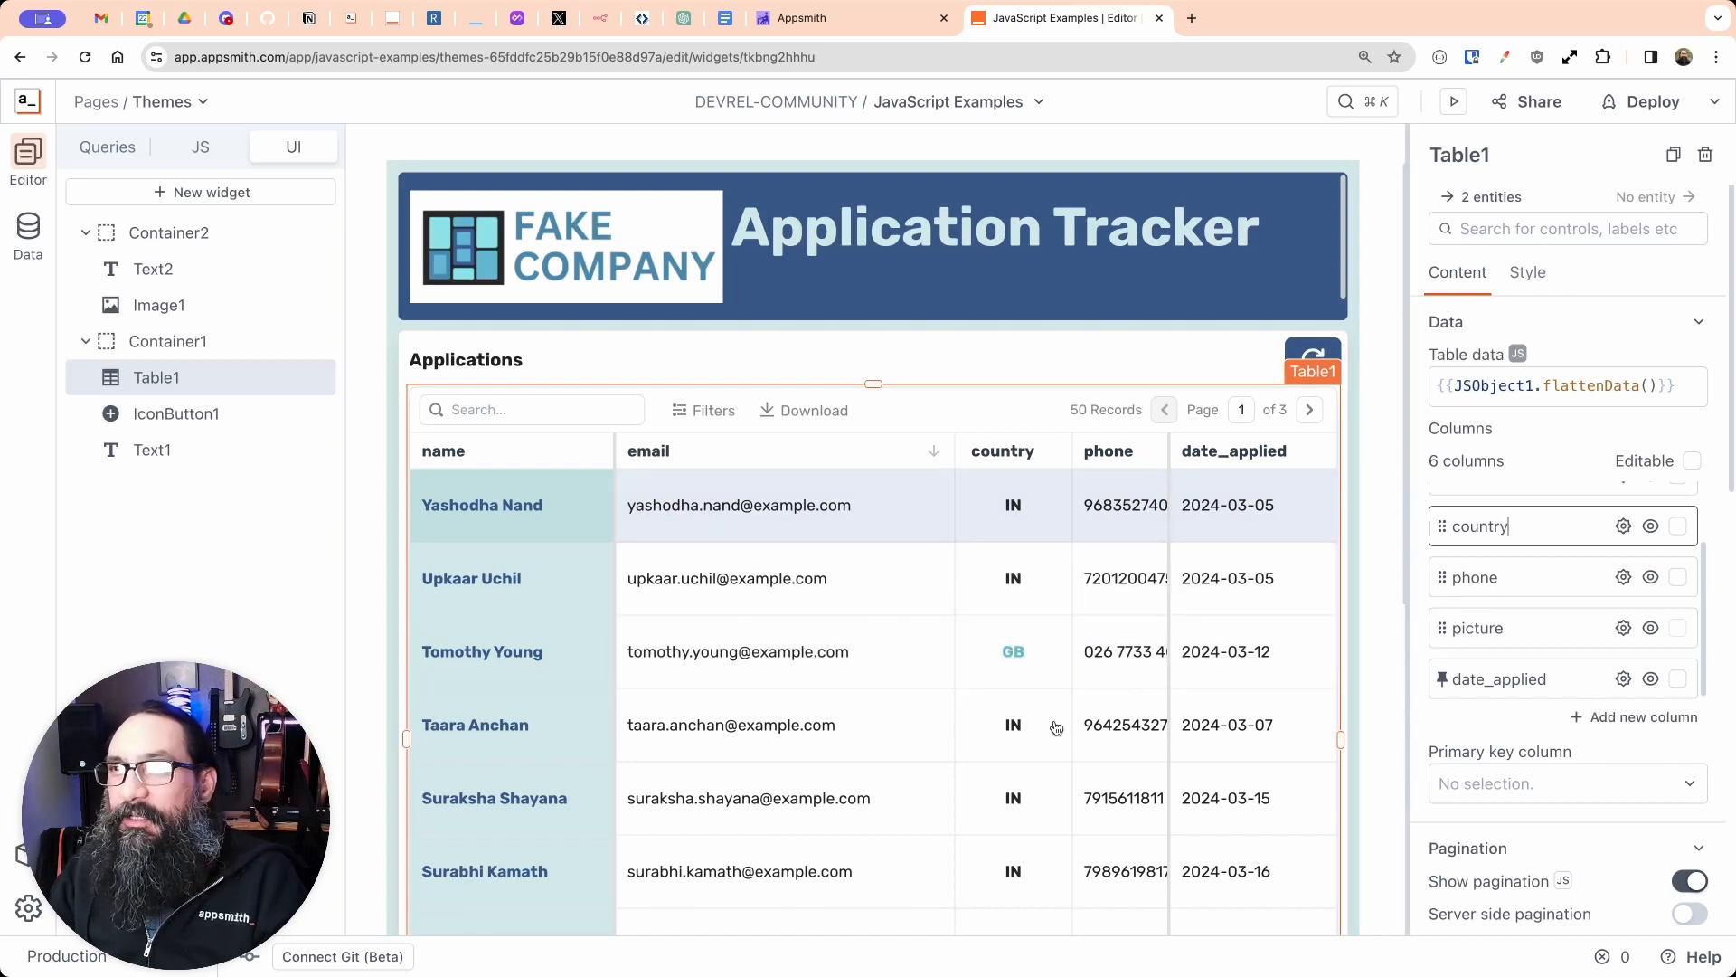
Step: Compare the color codes defined in JSObject2 with the country text colors across the applications table's rows
click(191, 149)
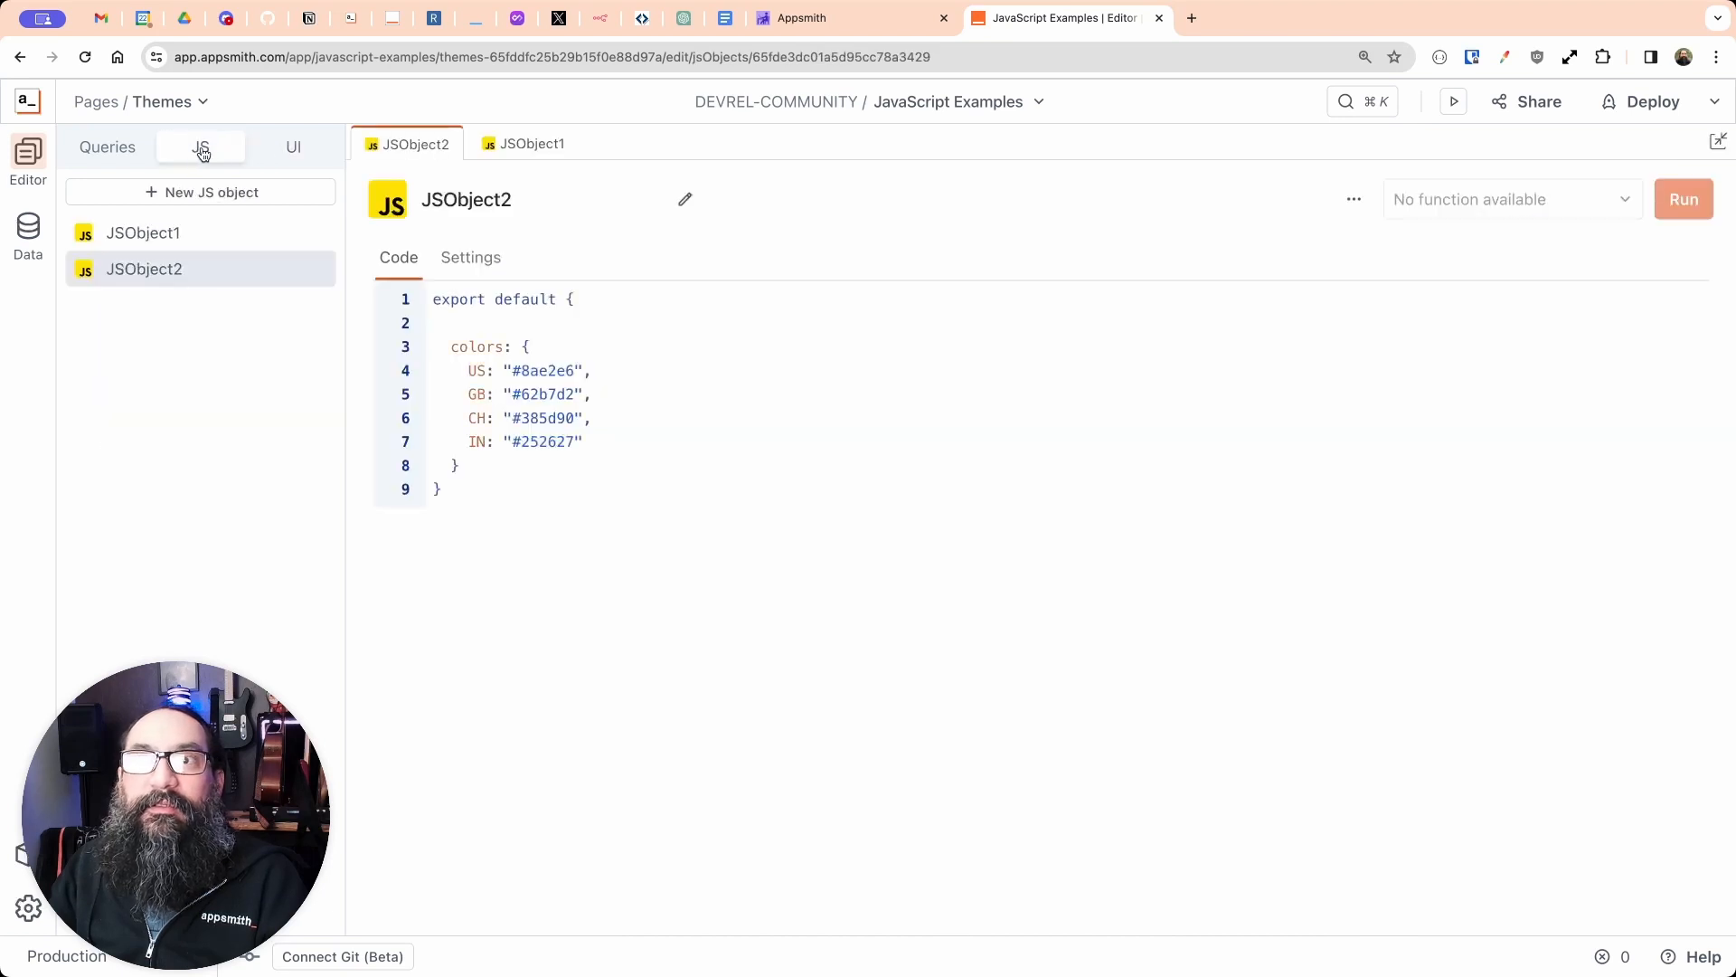
click(521, 395)
click(513, 369)
click(516, 443)
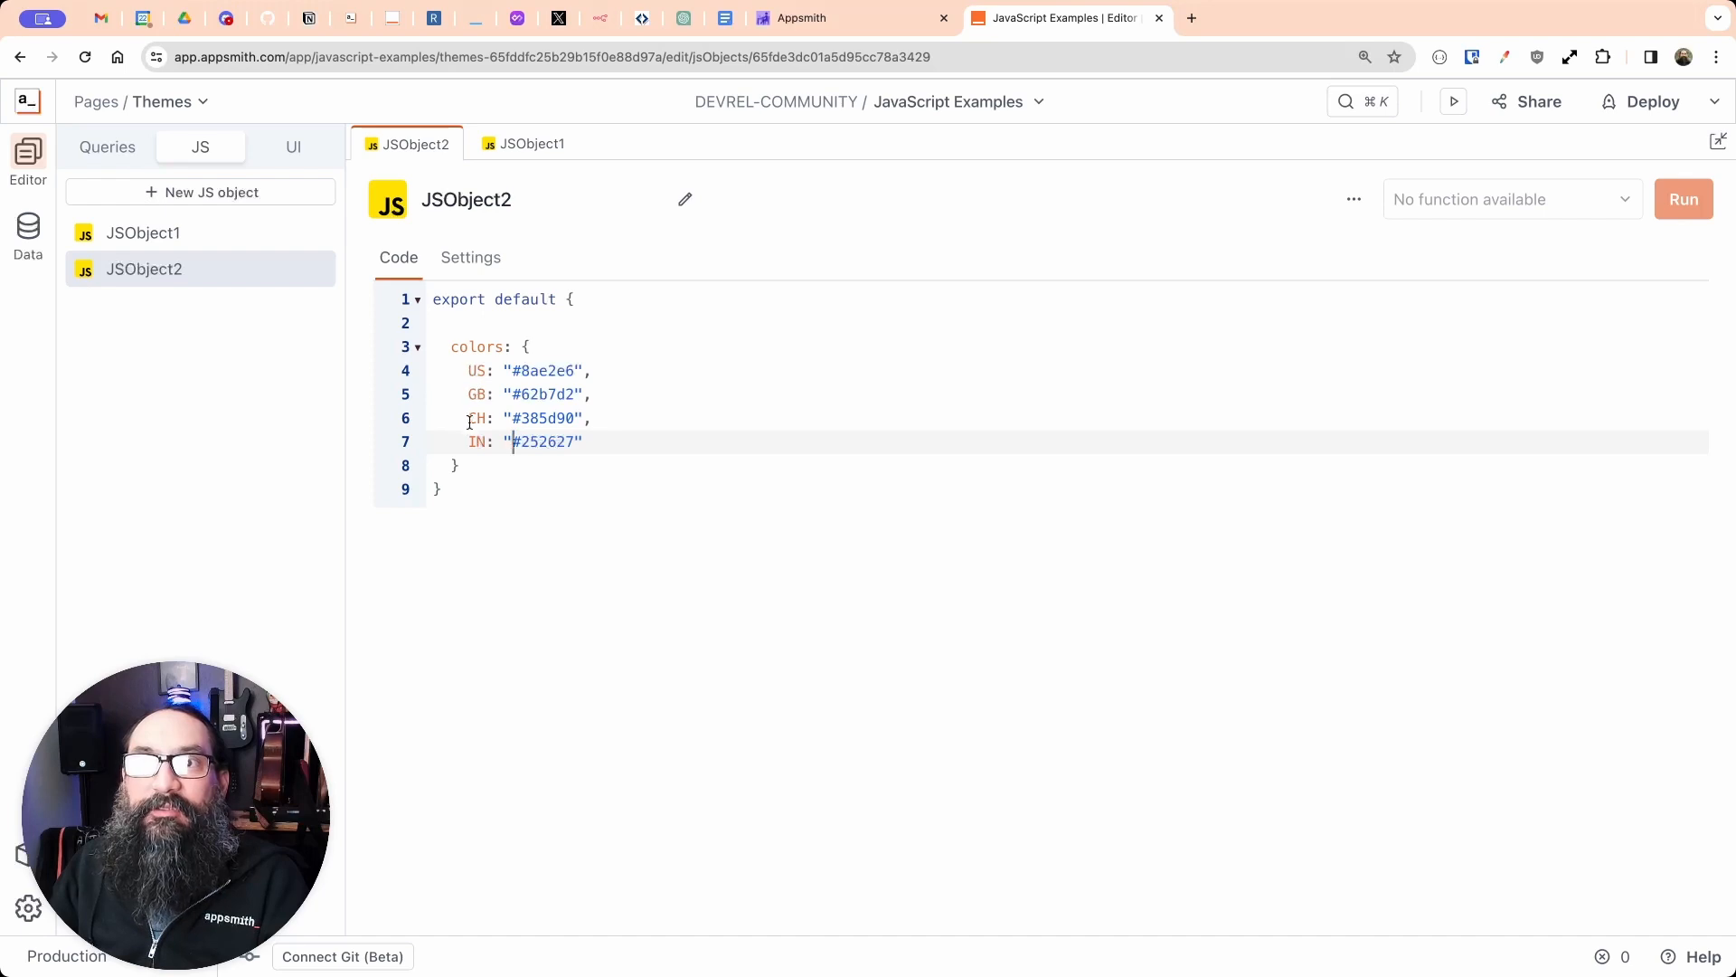
click(302, 153)
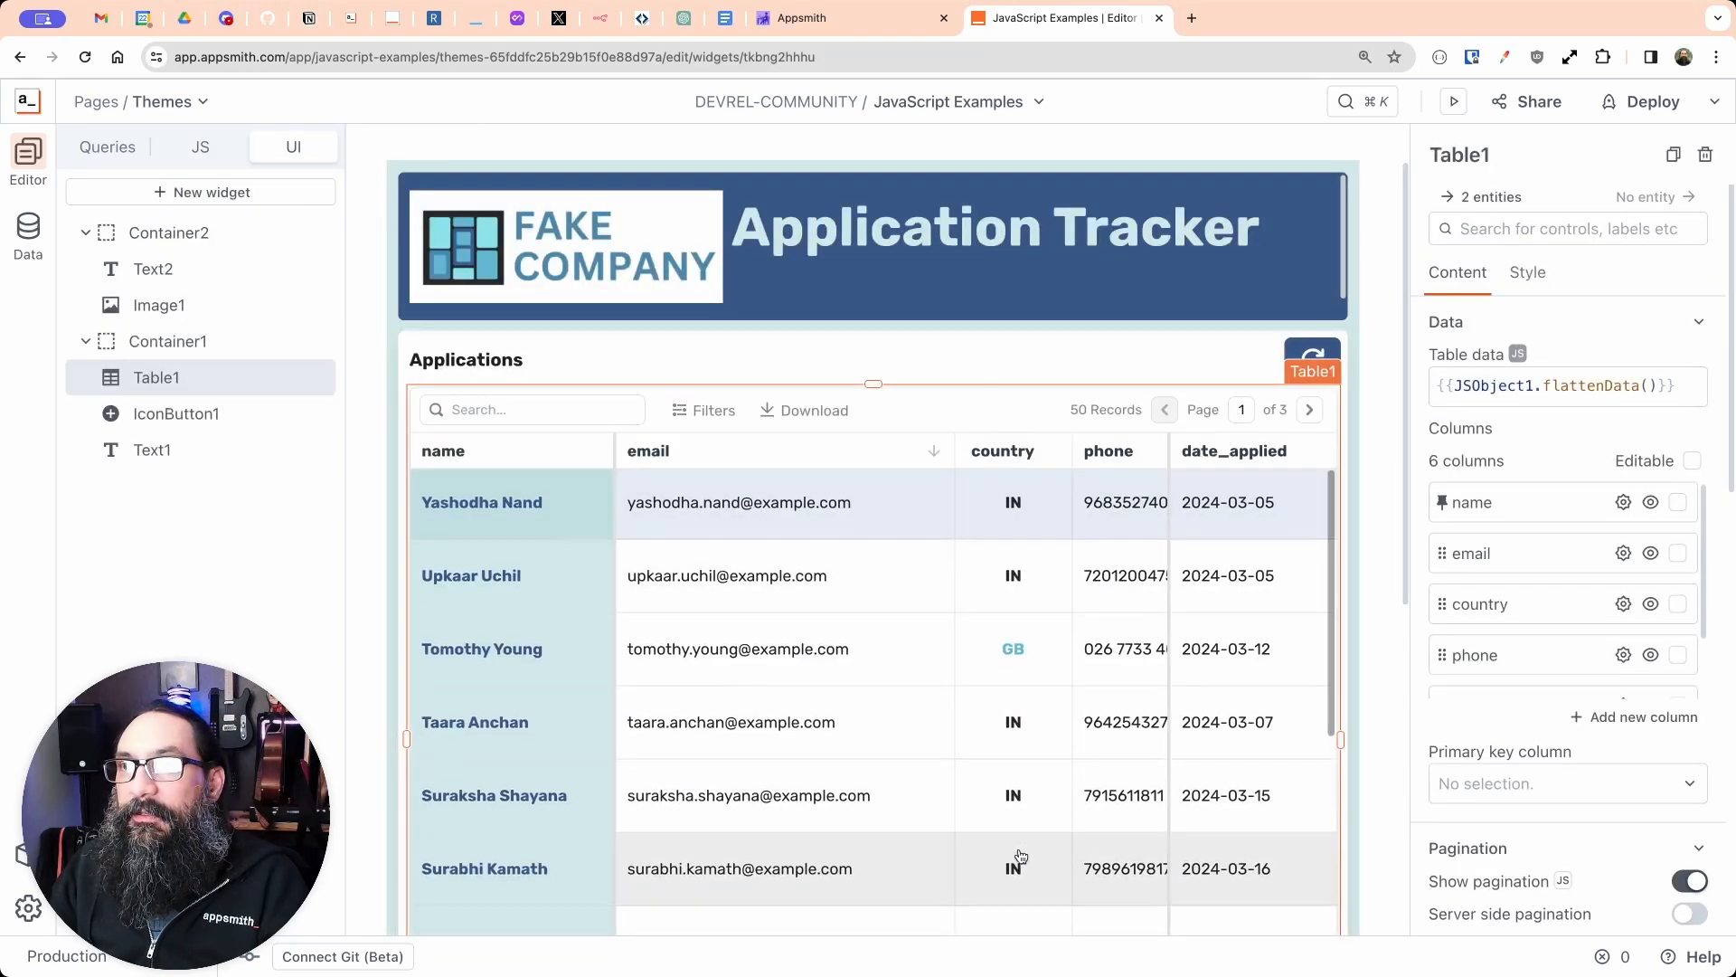
scroll(1018, 858, down, 3)
scroll(1000, 724, down, 2)
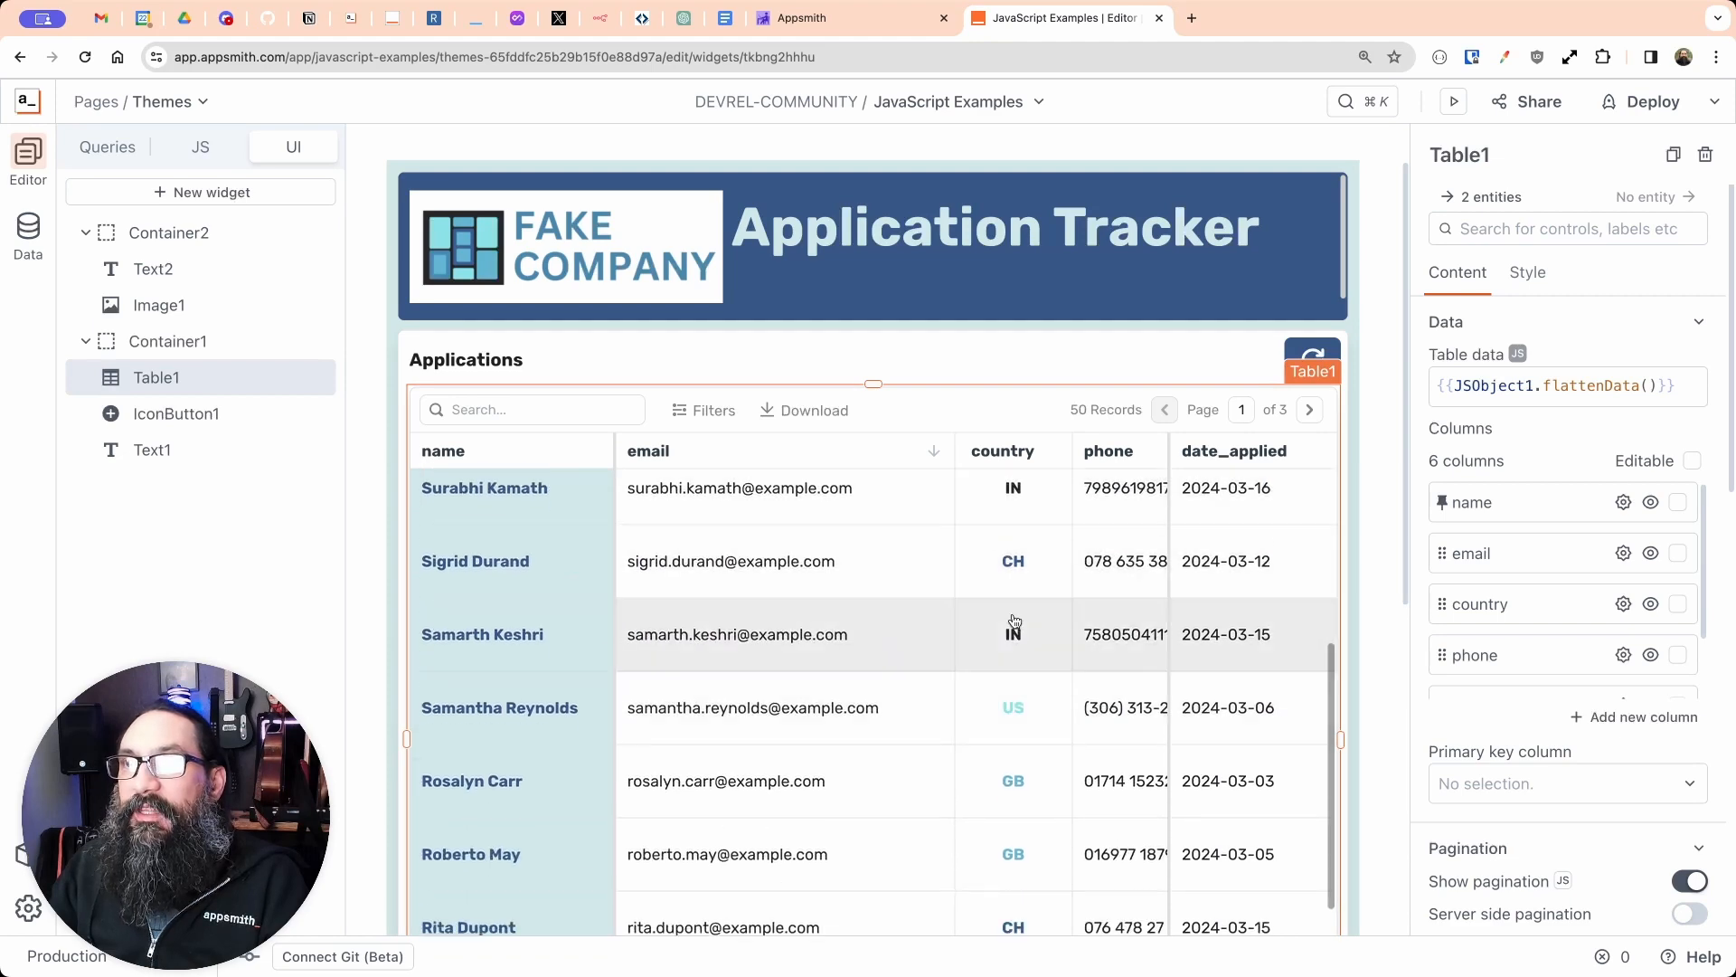
scroll(1024, 657, down, 5)
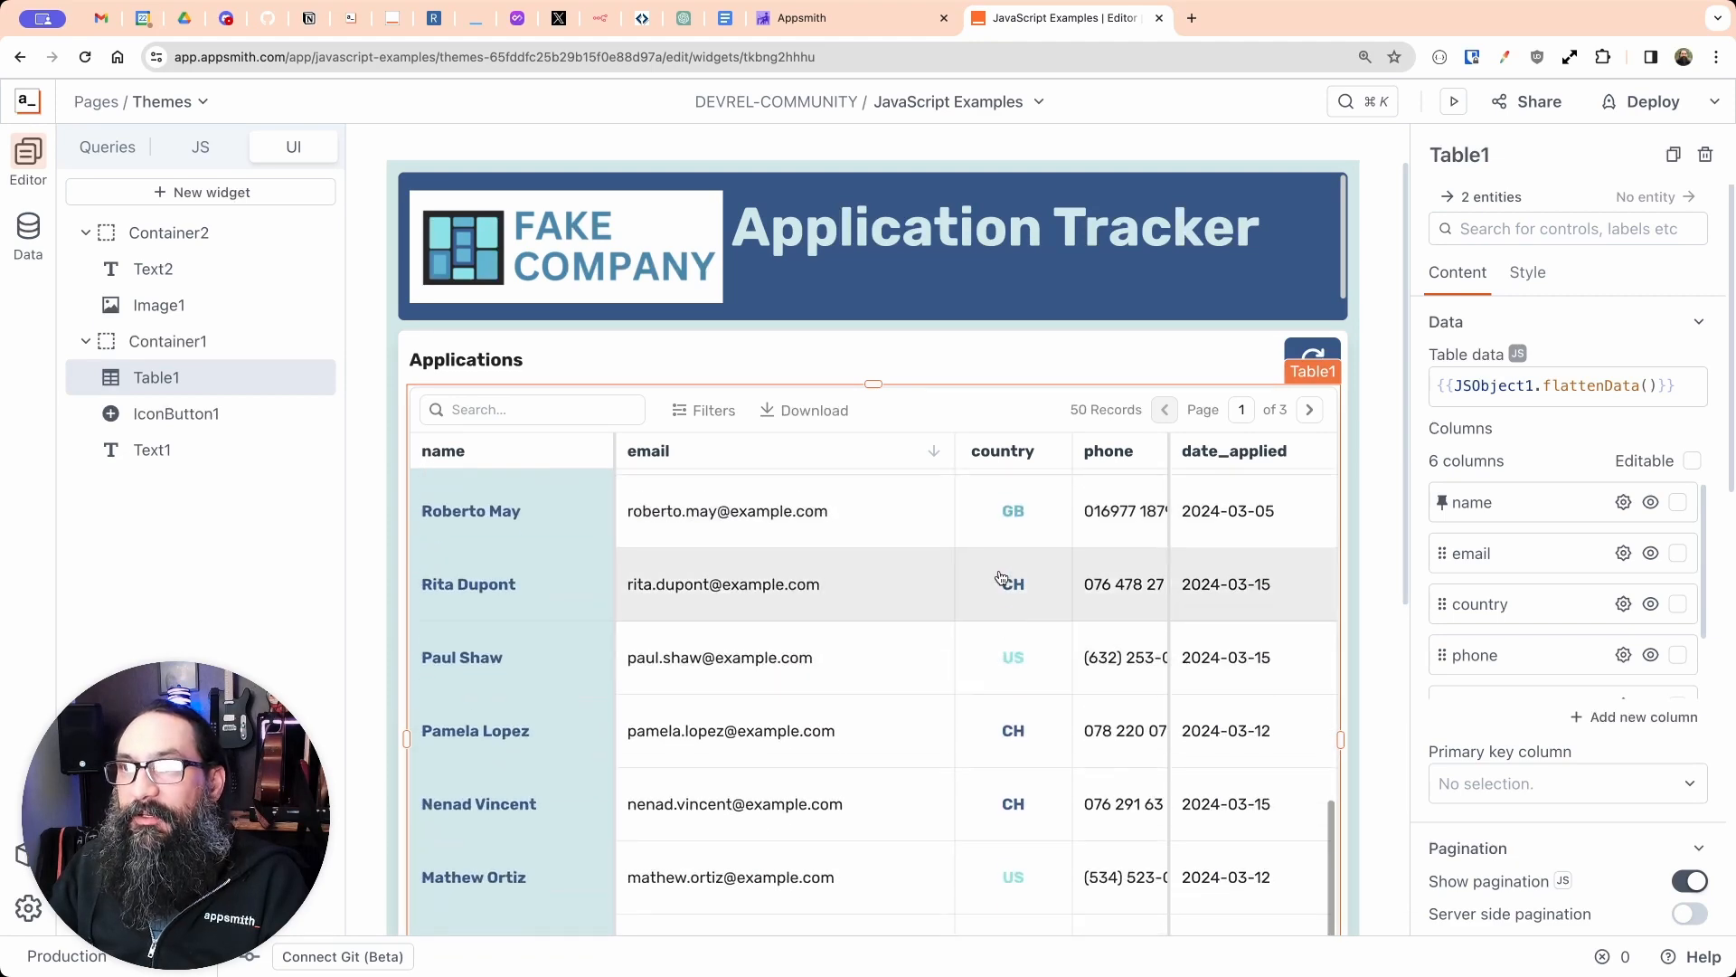
scroll(1056, 723, down, 1)
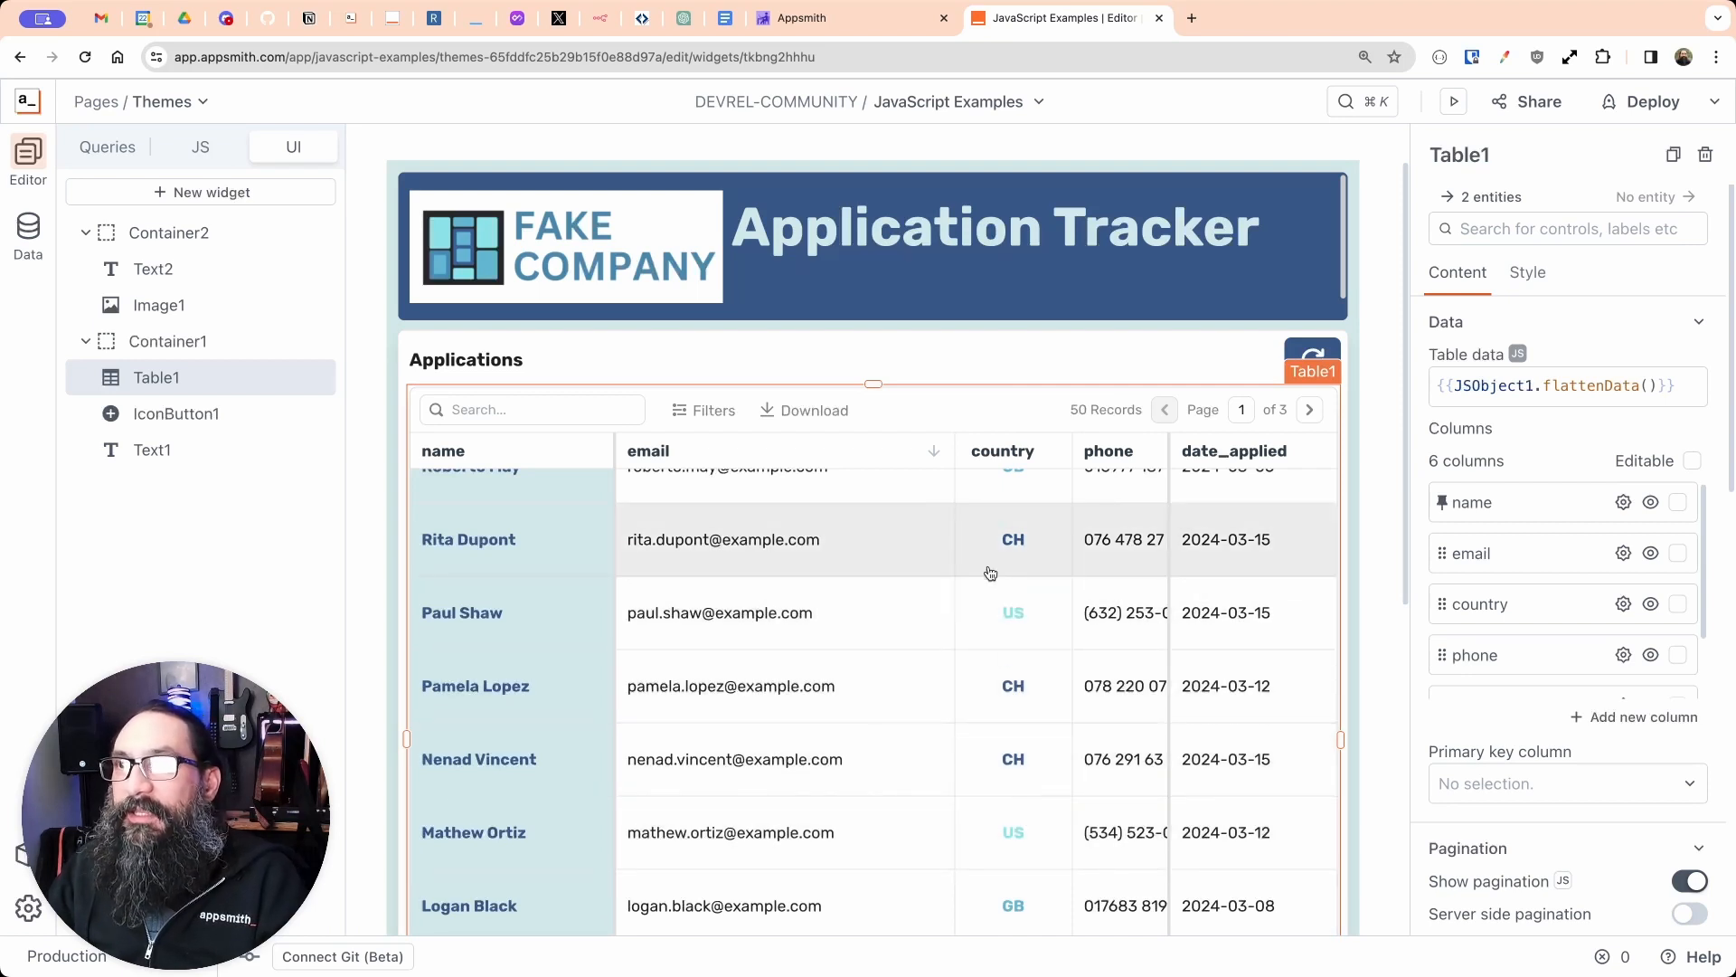
scroll(991, 670, up, 5)
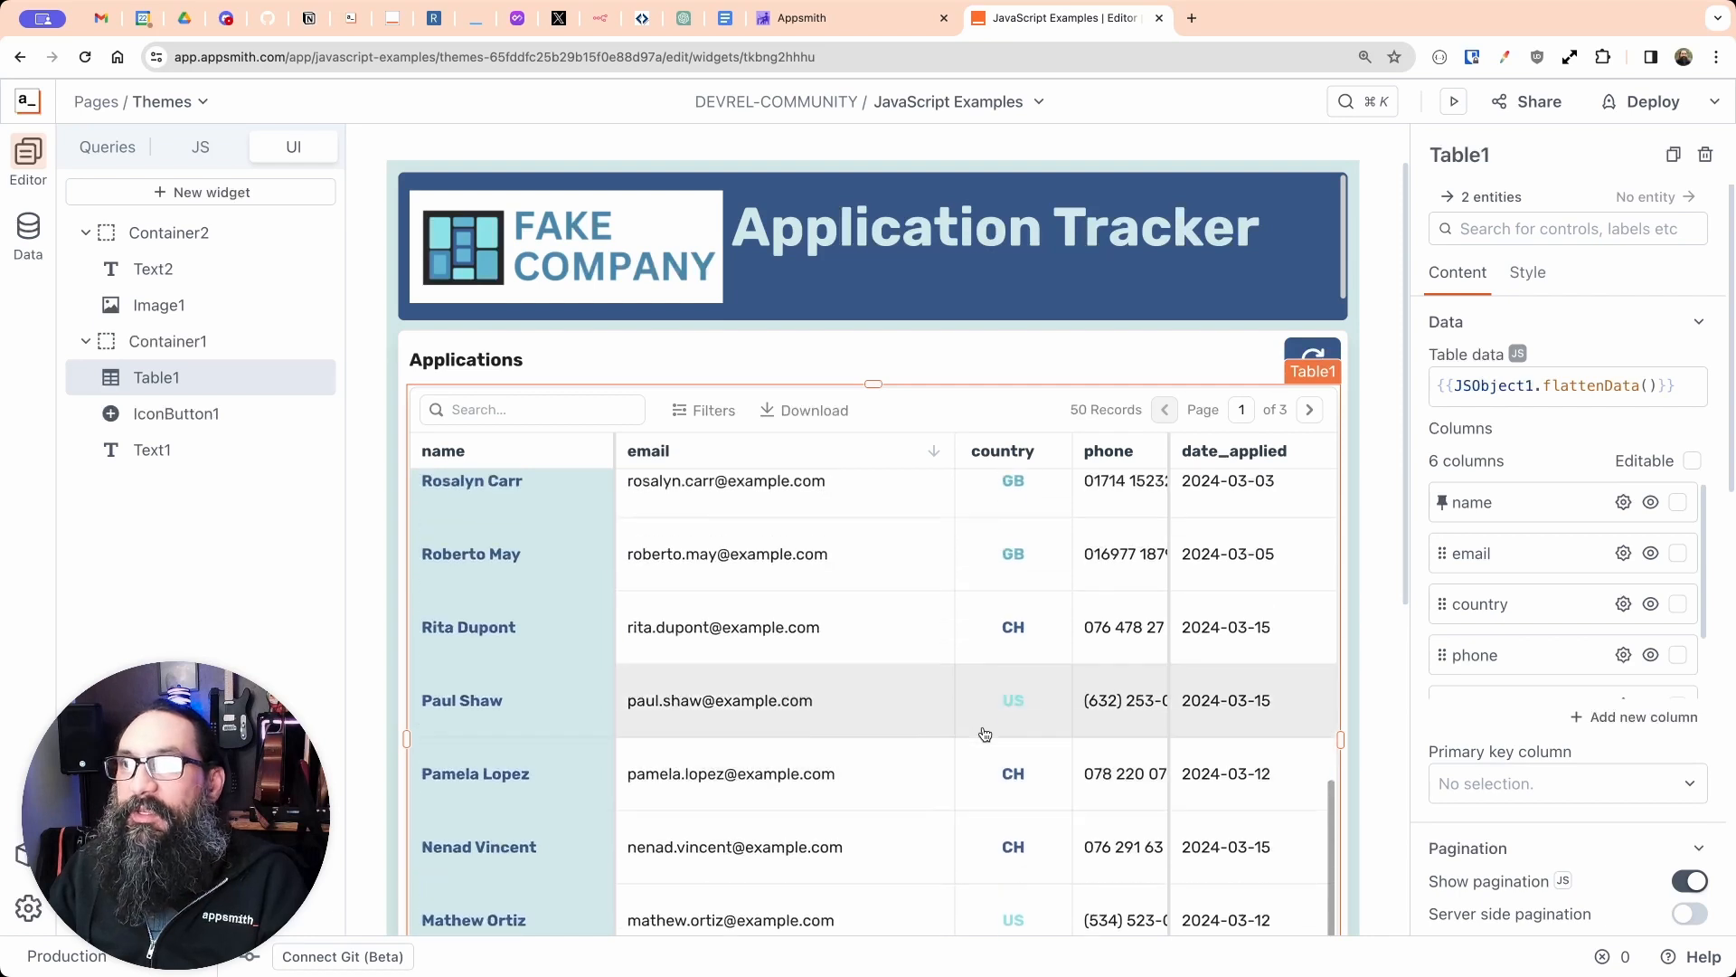
scroll(991, 673, up, 3)
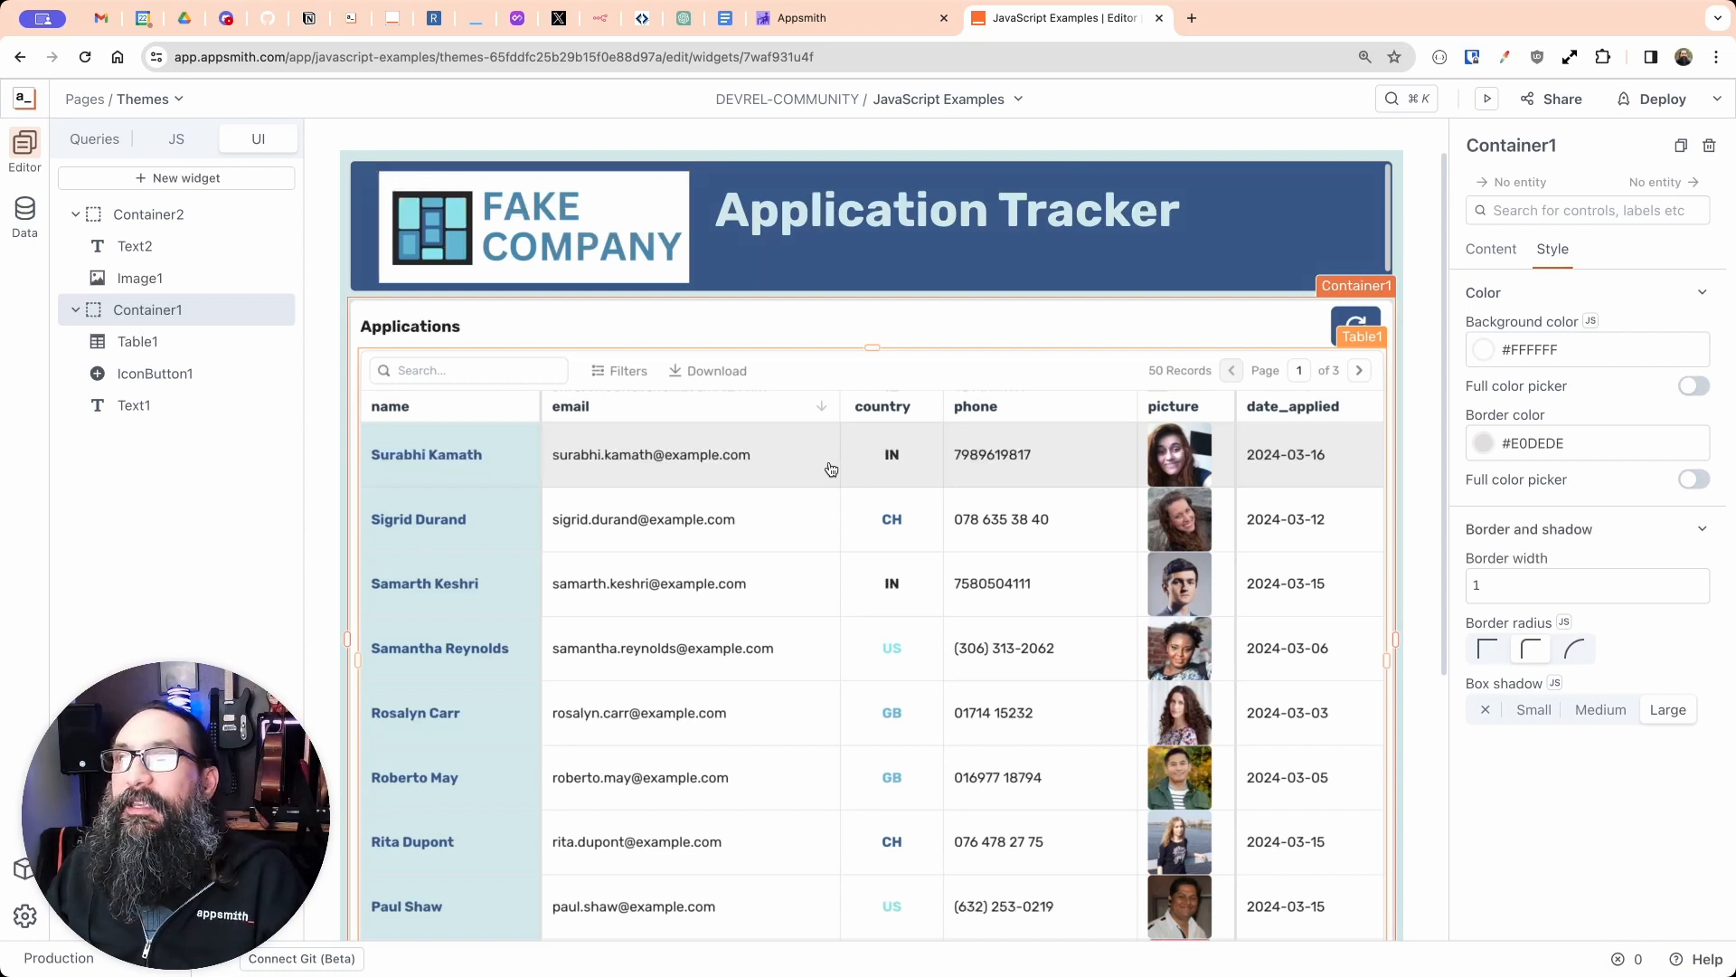
click(806, 404)
click(777, 466)
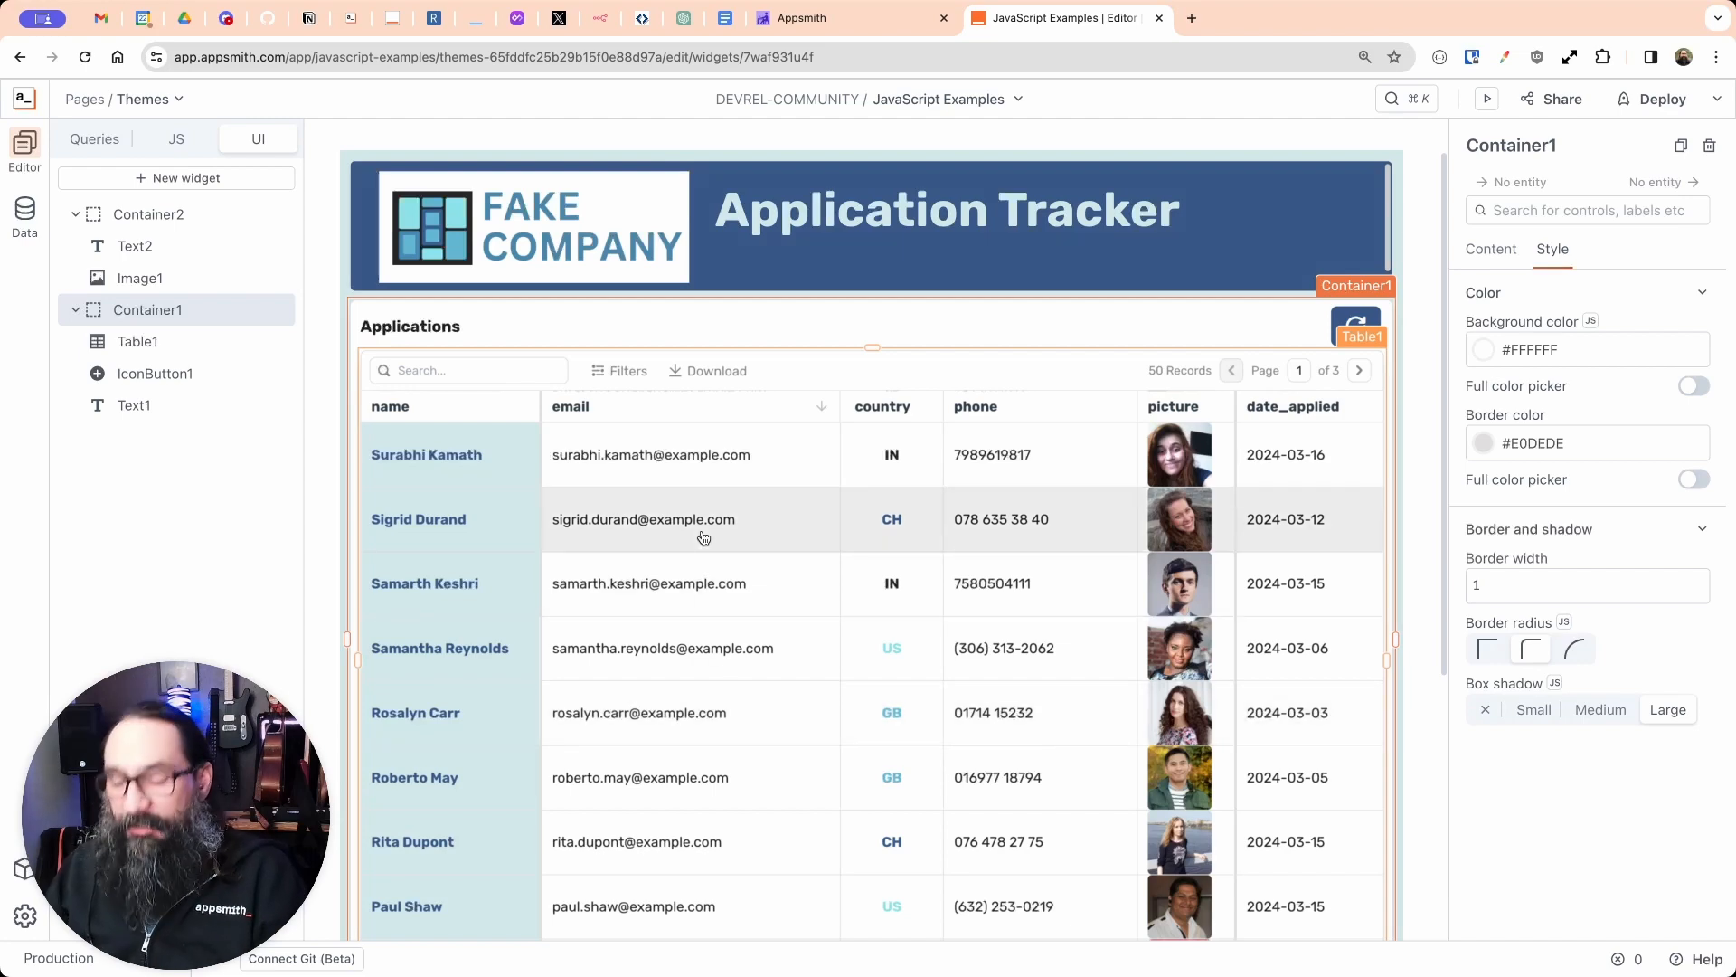
Step: Find the Tabs widget by searching for "ta" and place one below the applications table inside Container1
key(super+minus)
key(super+minus)
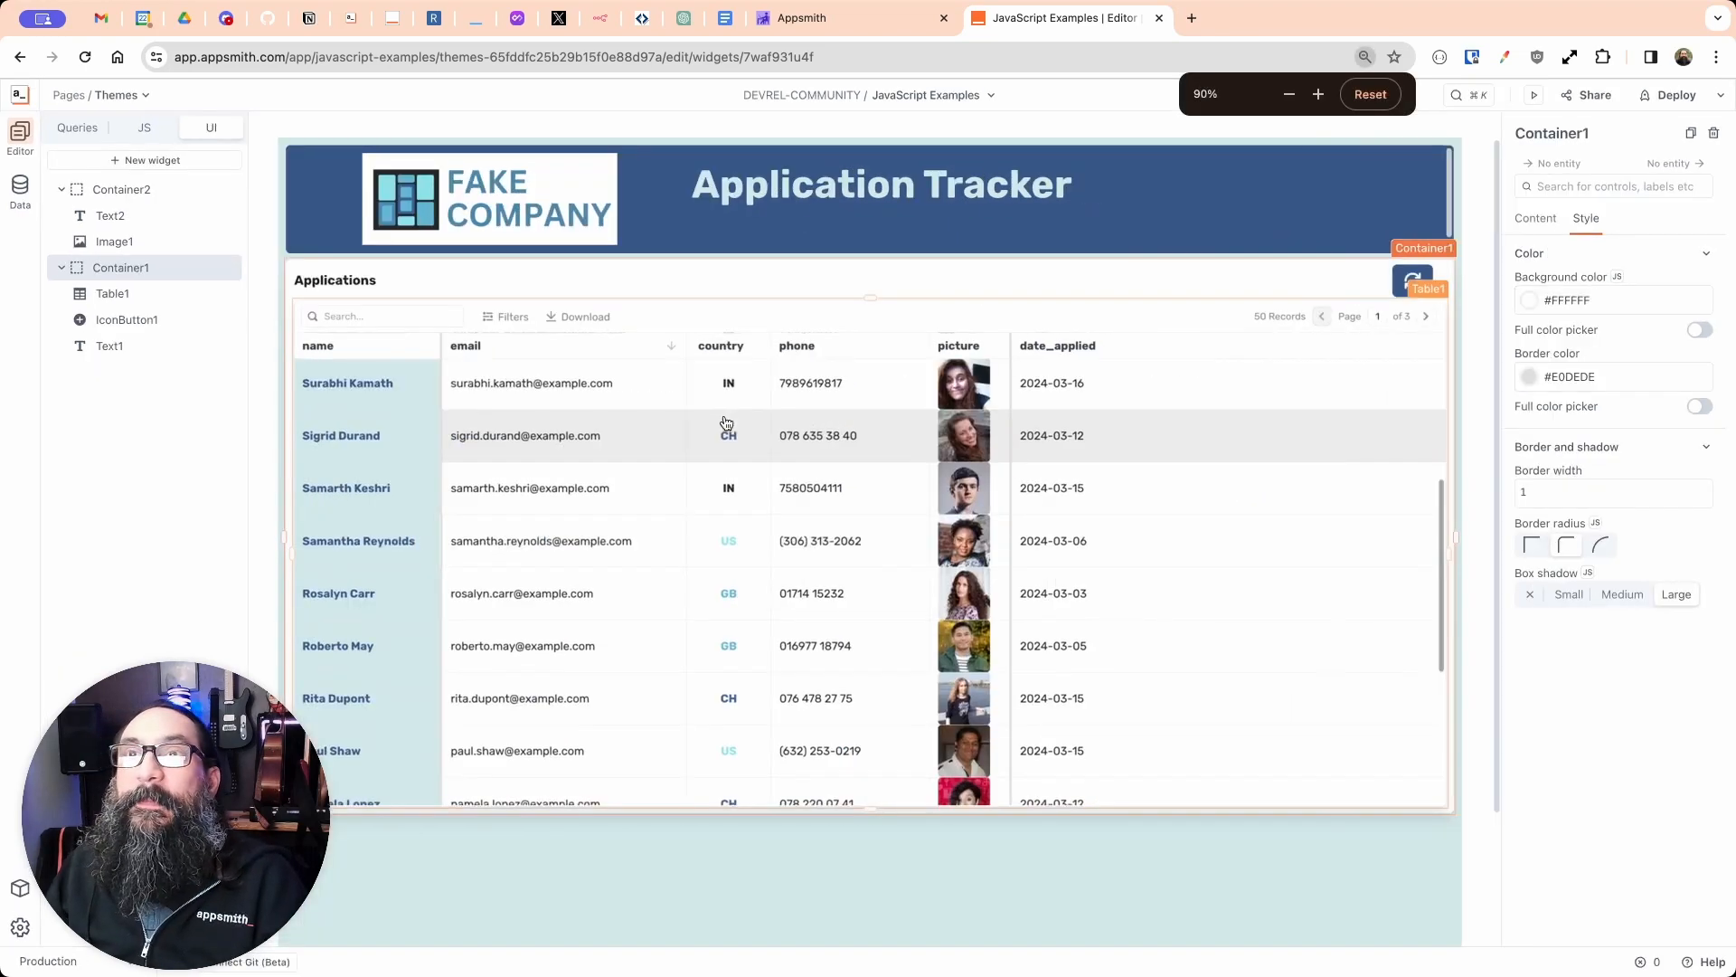
scroll(629, 701, down, 2)
scroll(629, 702, down, 1)
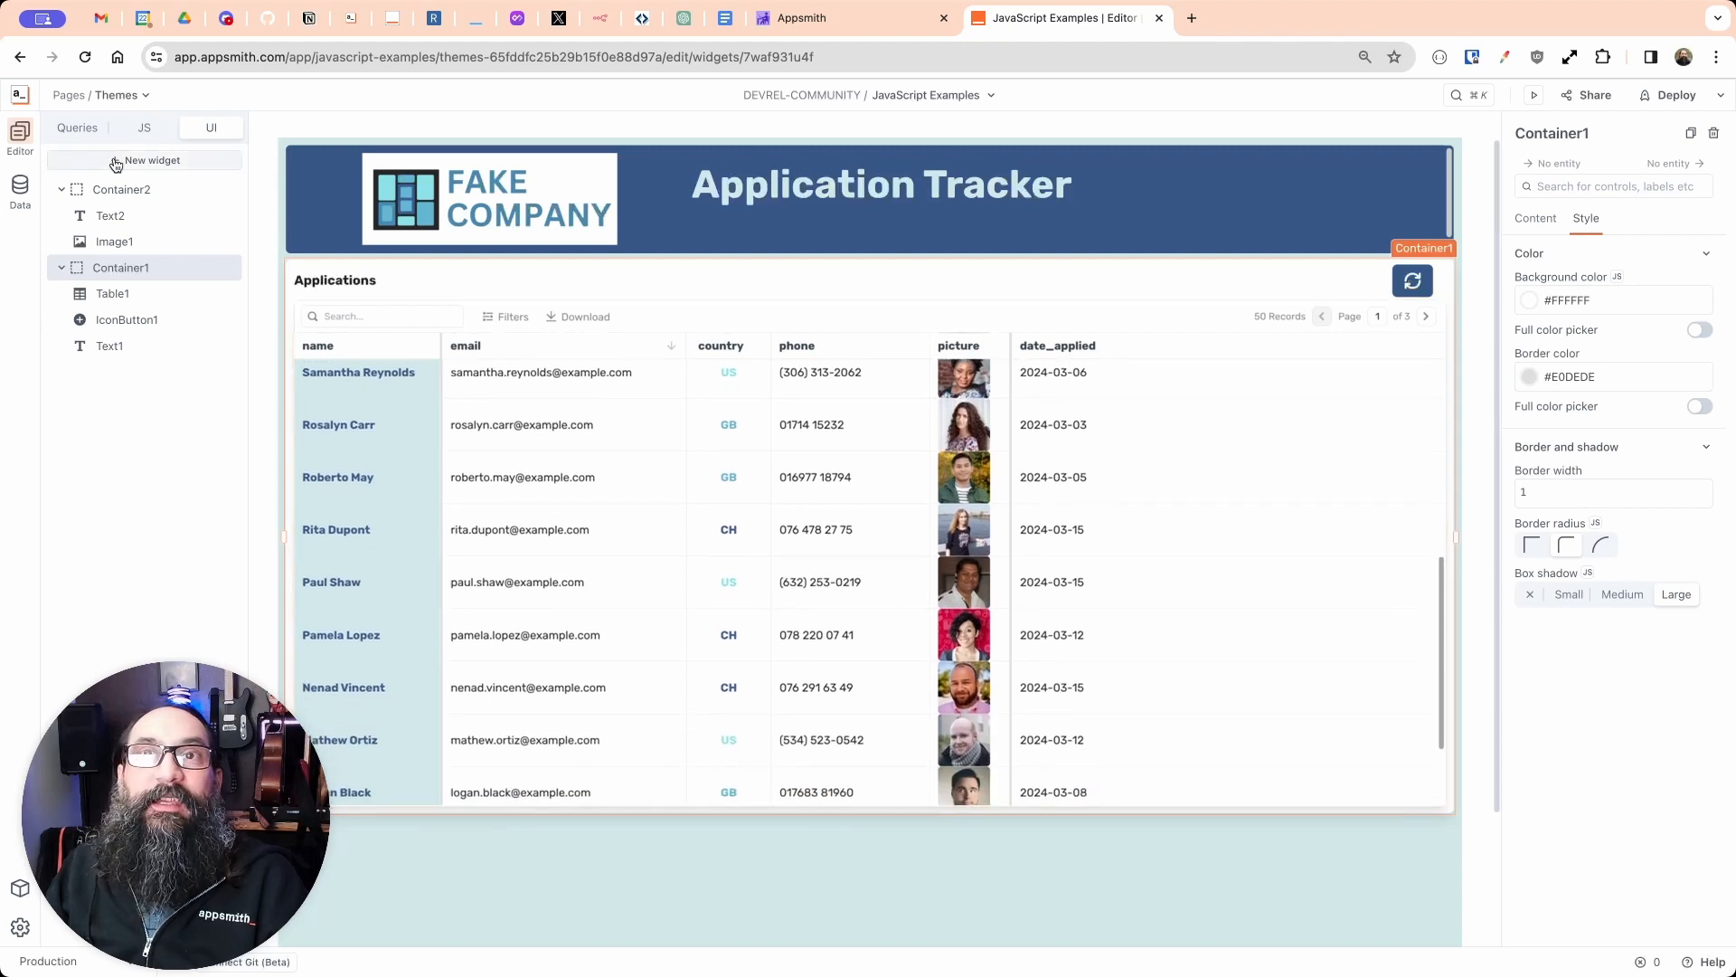
click(147, 160)
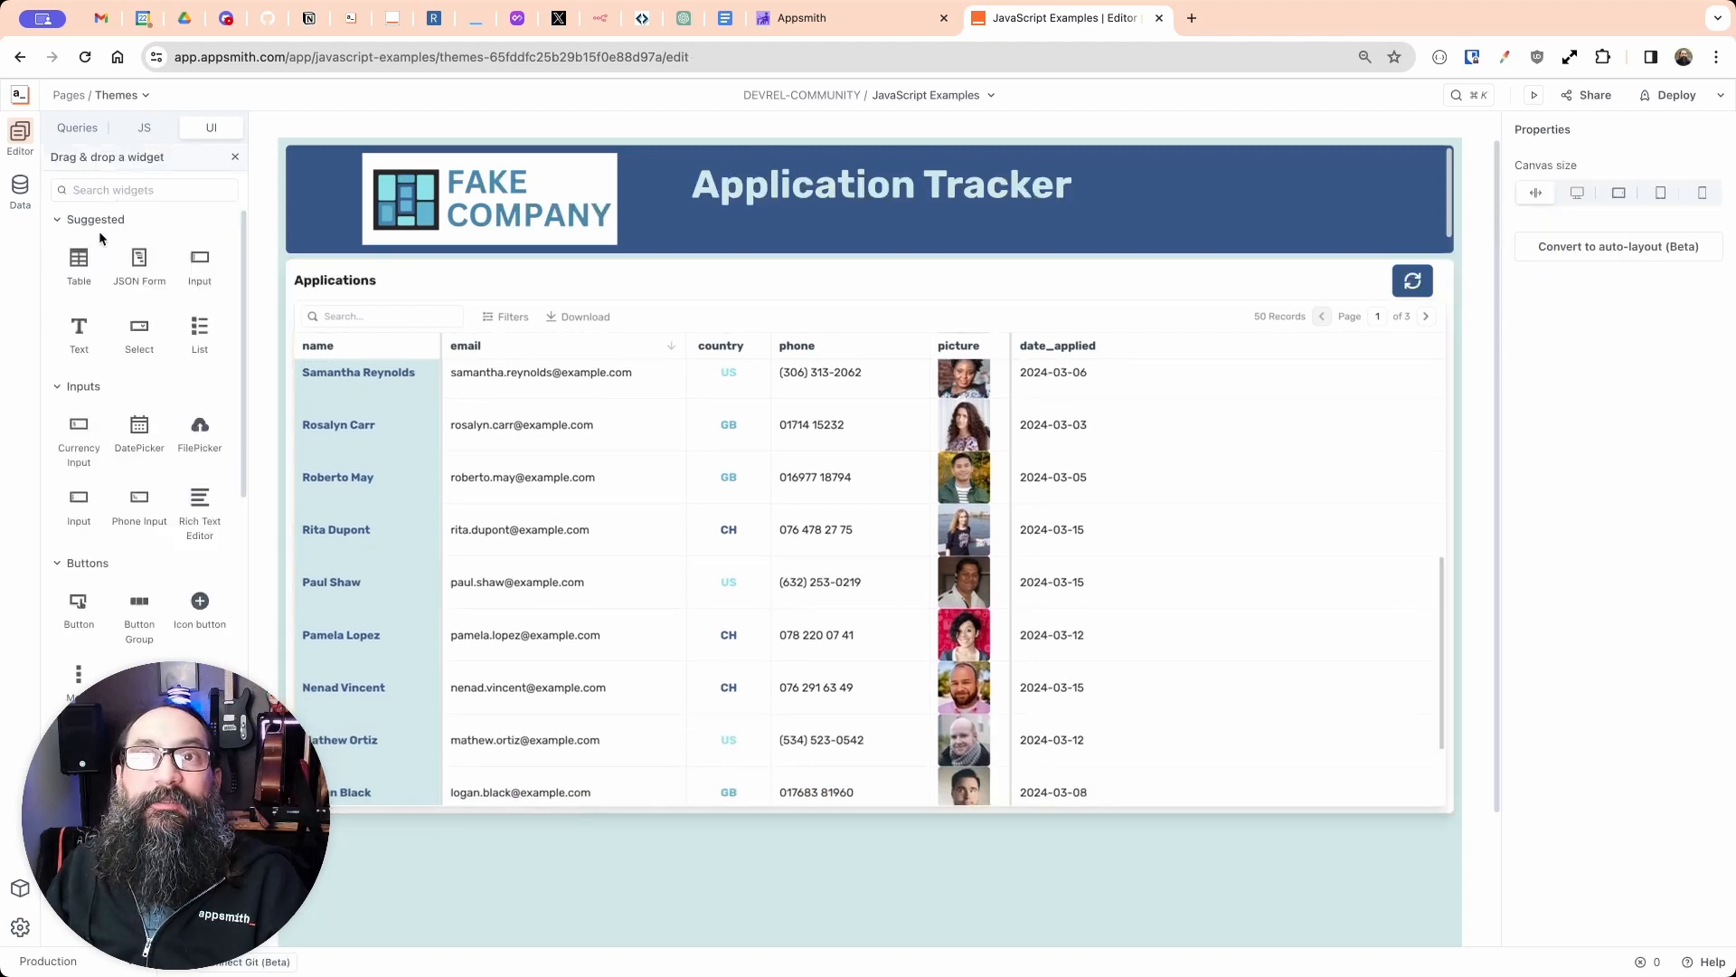
click(144, 190)
text(ta)
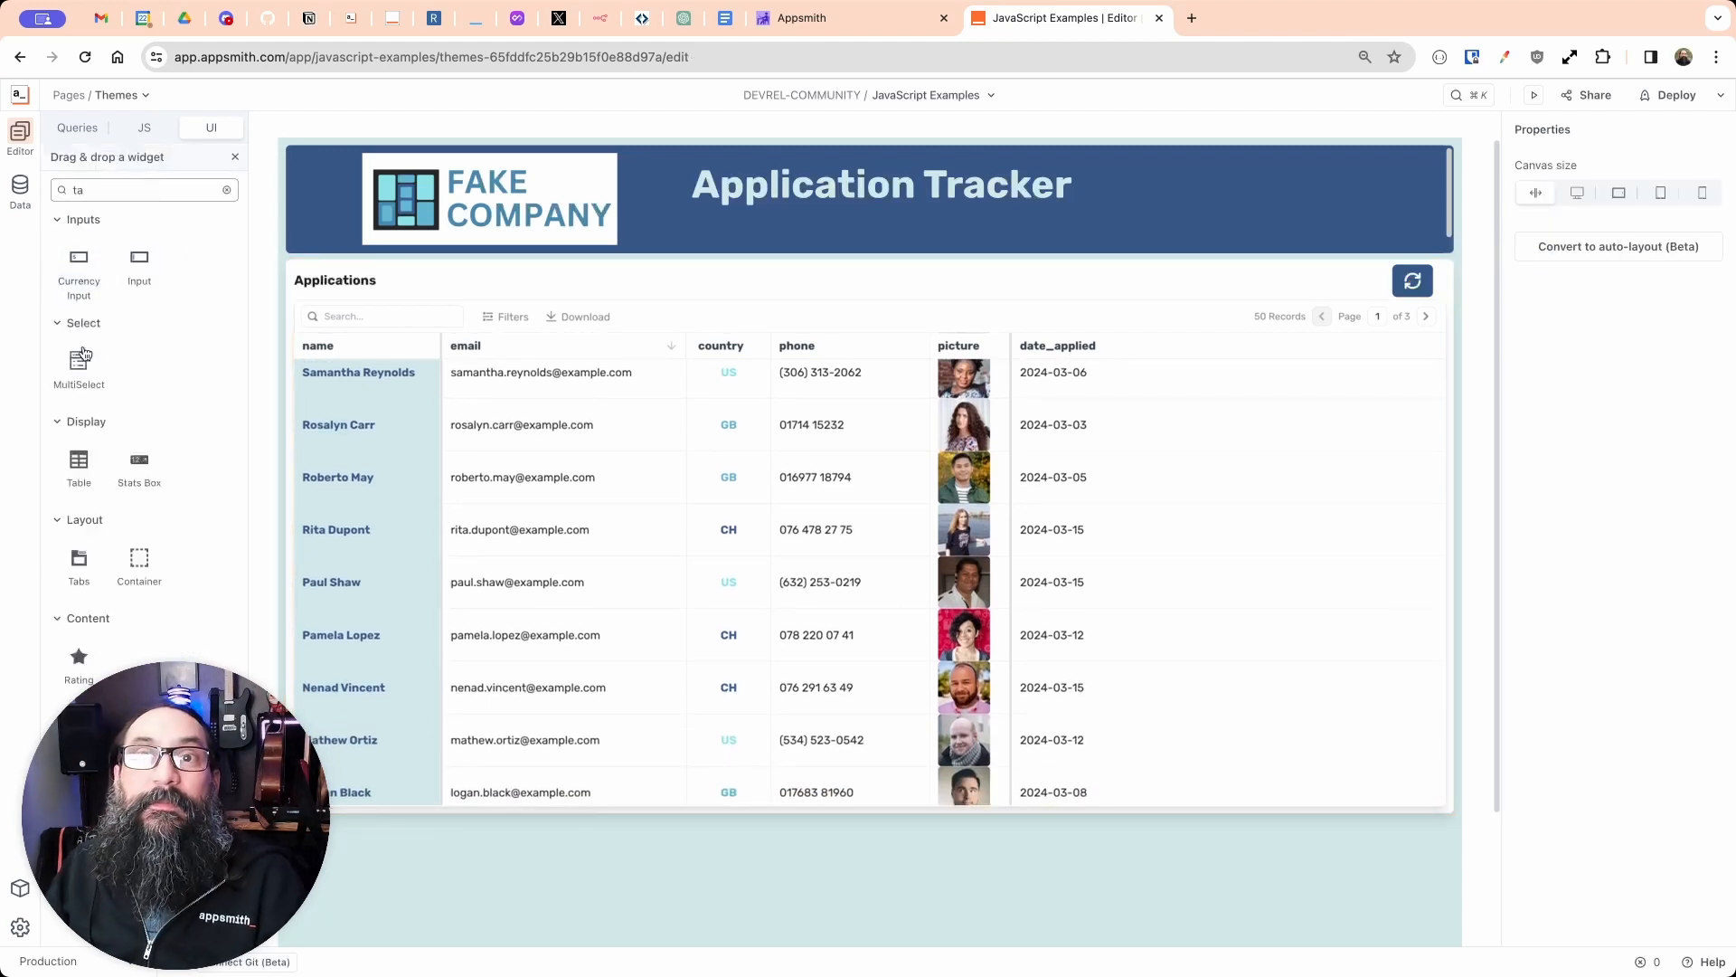
drag(75, 557, 764, 848)
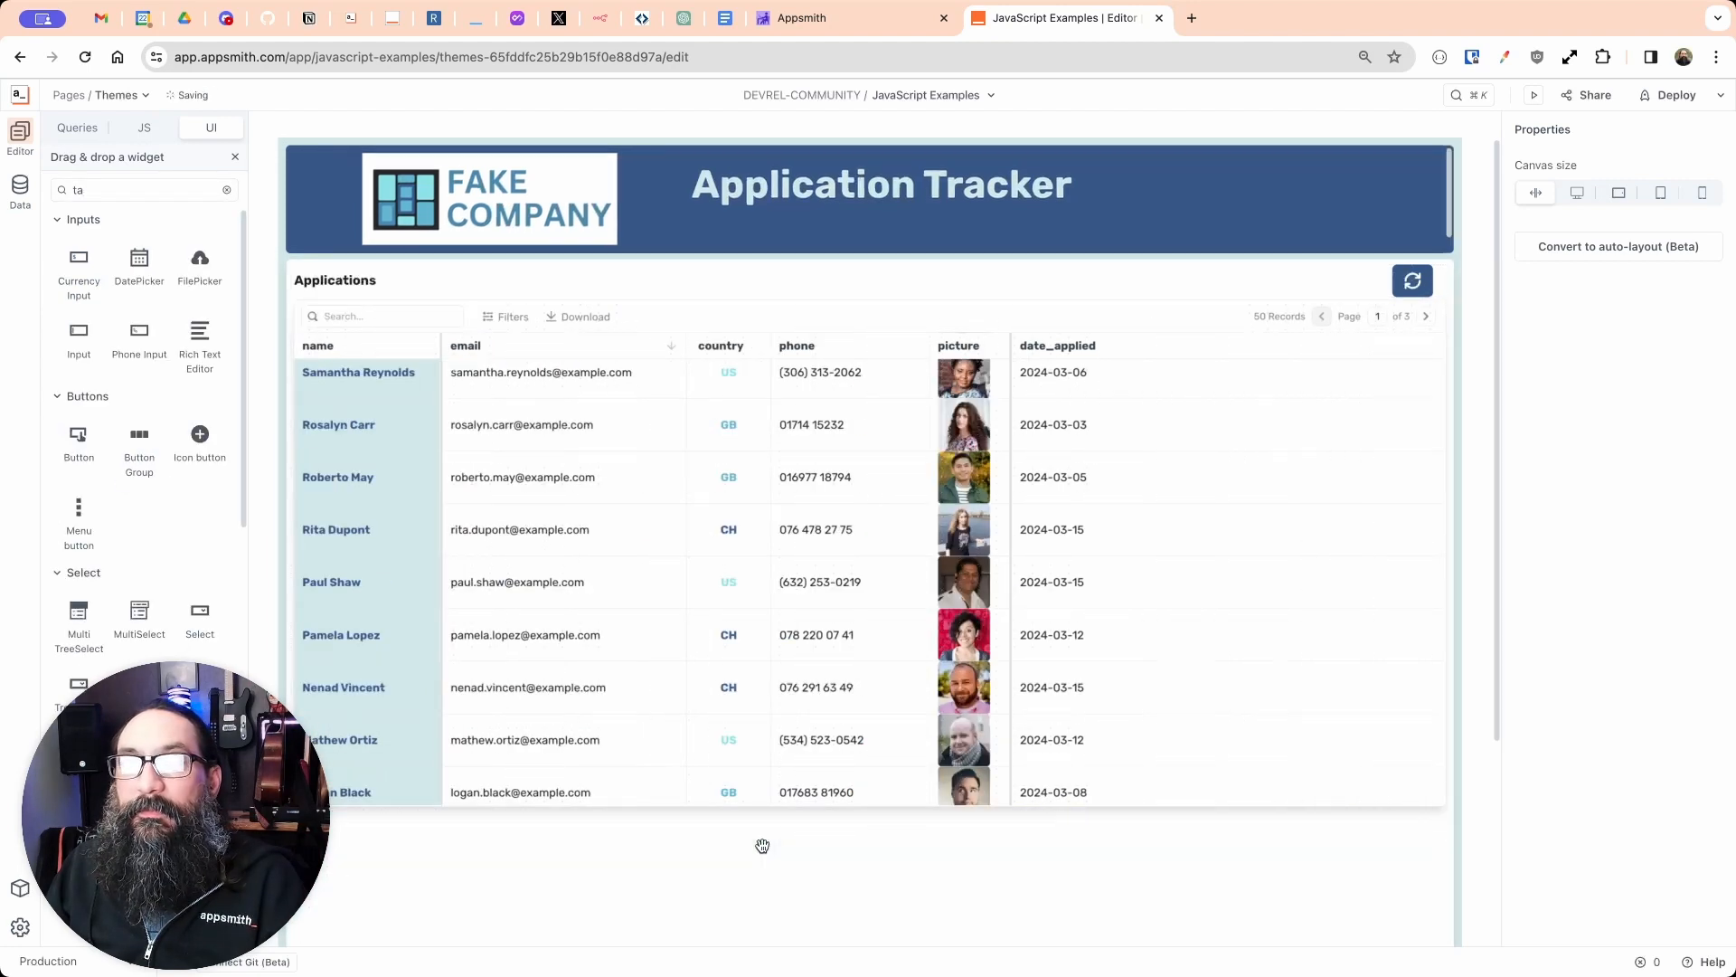
Step: Narrow the applications table to roughly two thirds of its container and widen the new Tabs widget beyond the table's width
scroll(1048, 566, up, 3)
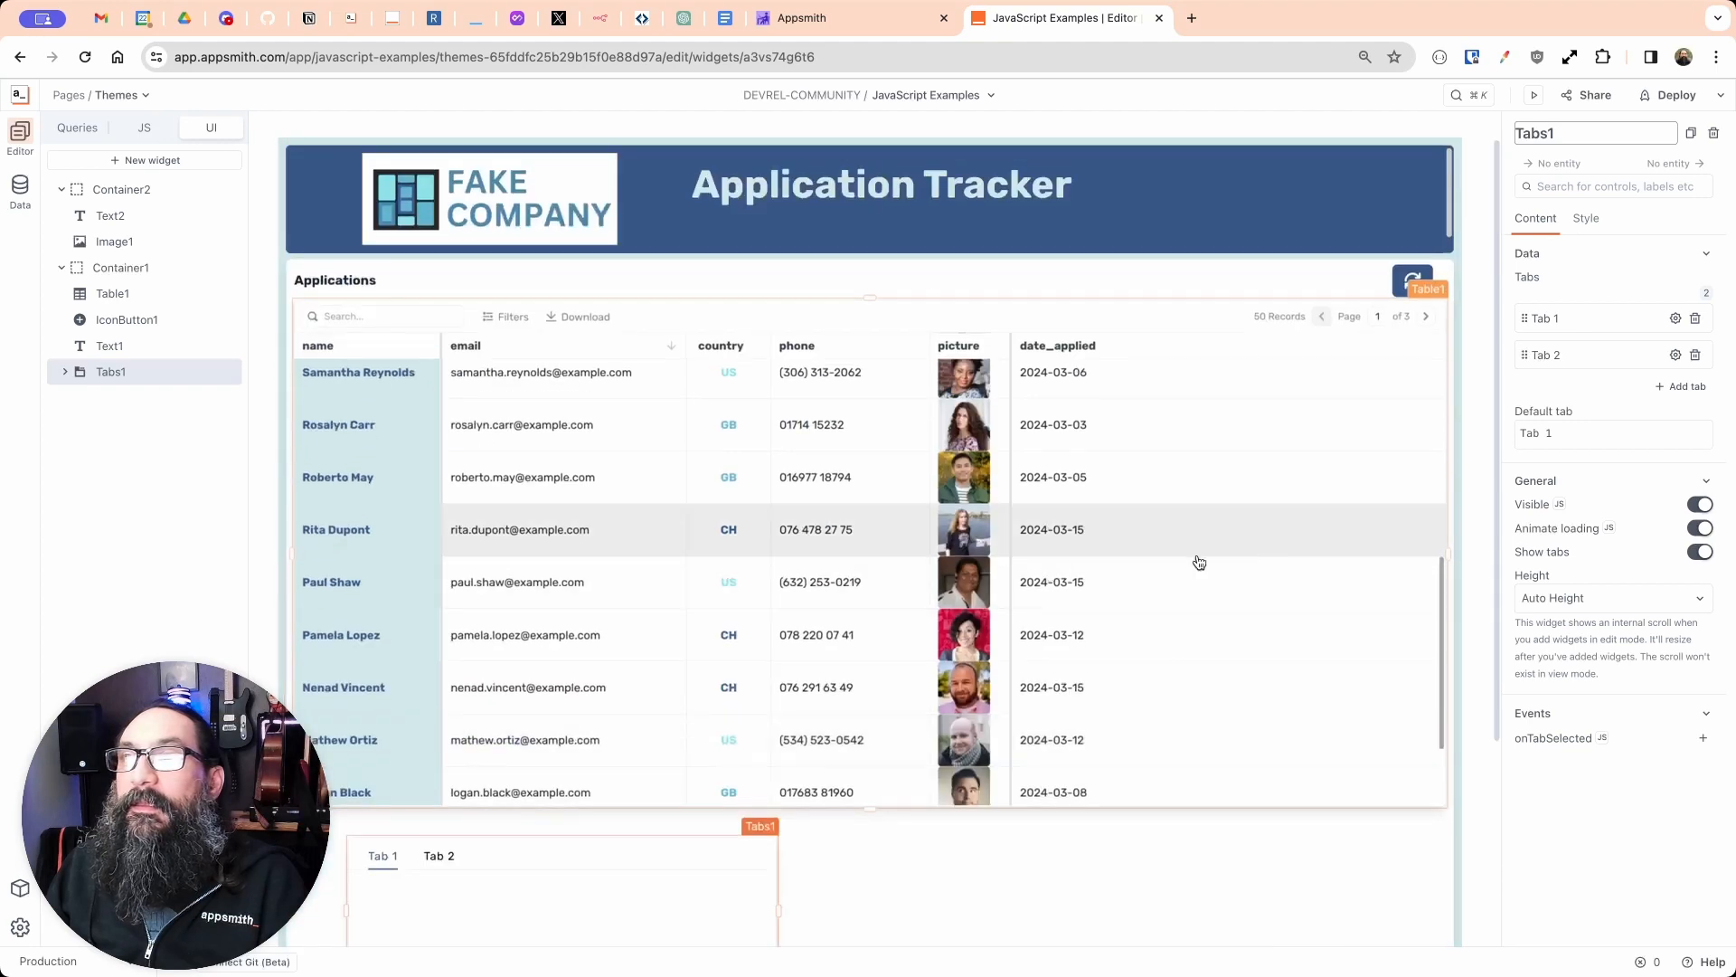
drag(1447, 547, 1023, 517)
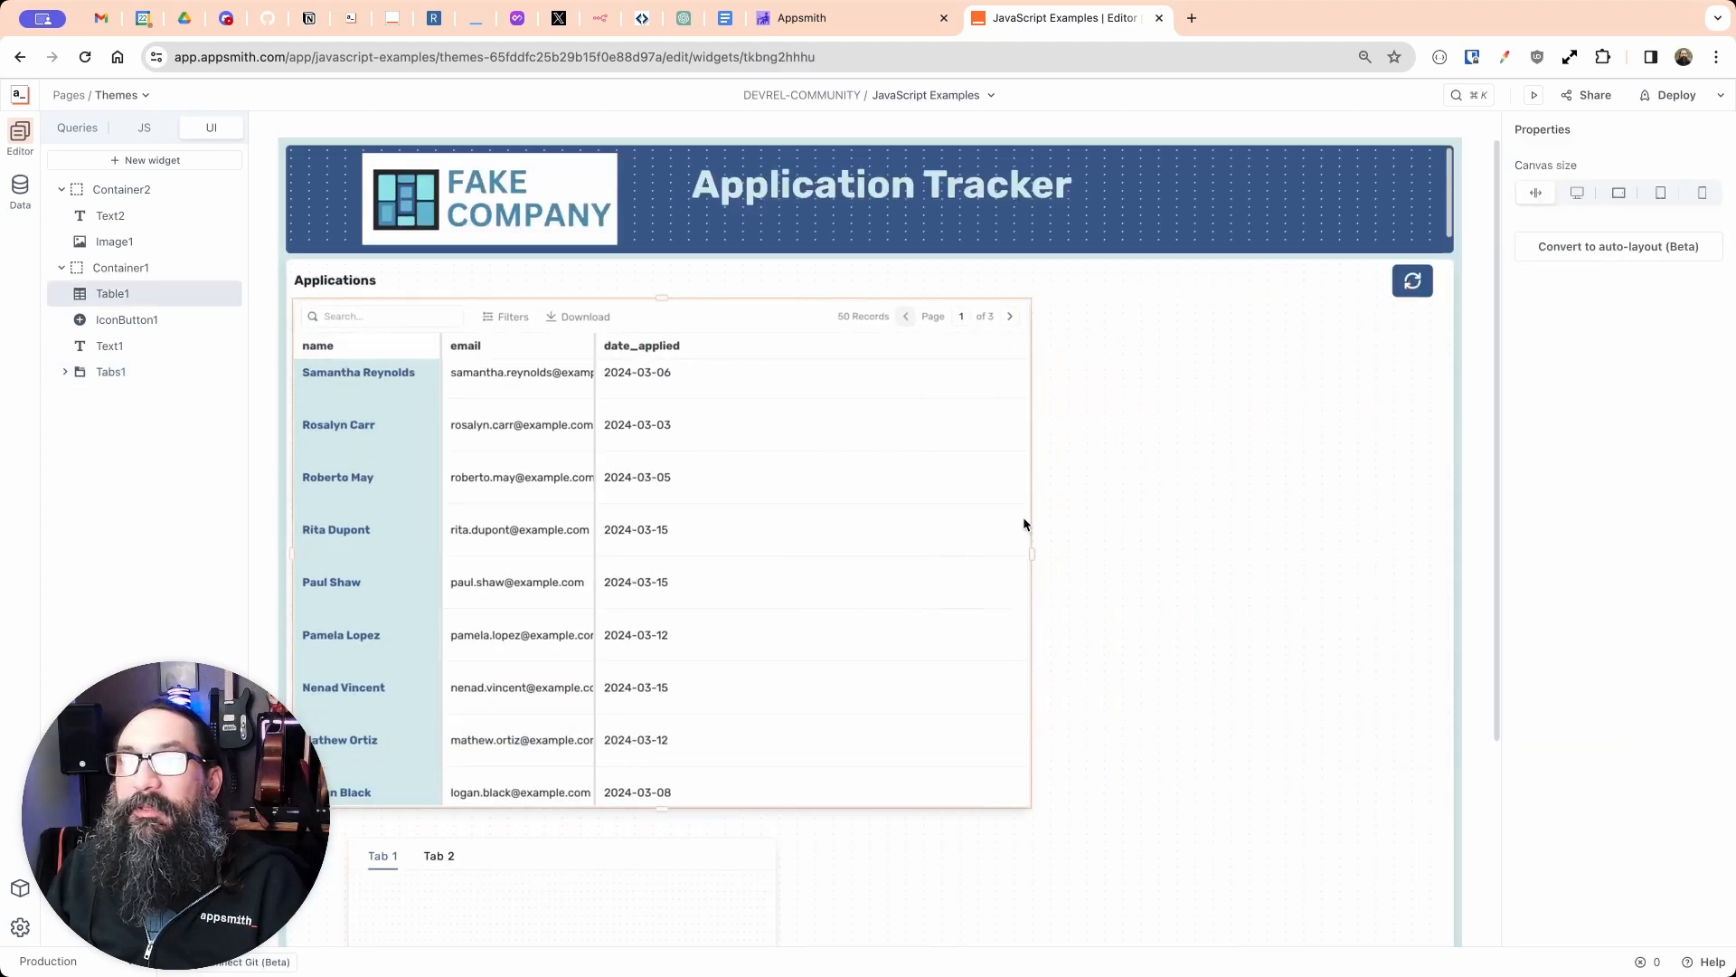
drag(774, 913, 1211, 877)
scroll(755, 339, down, 3)
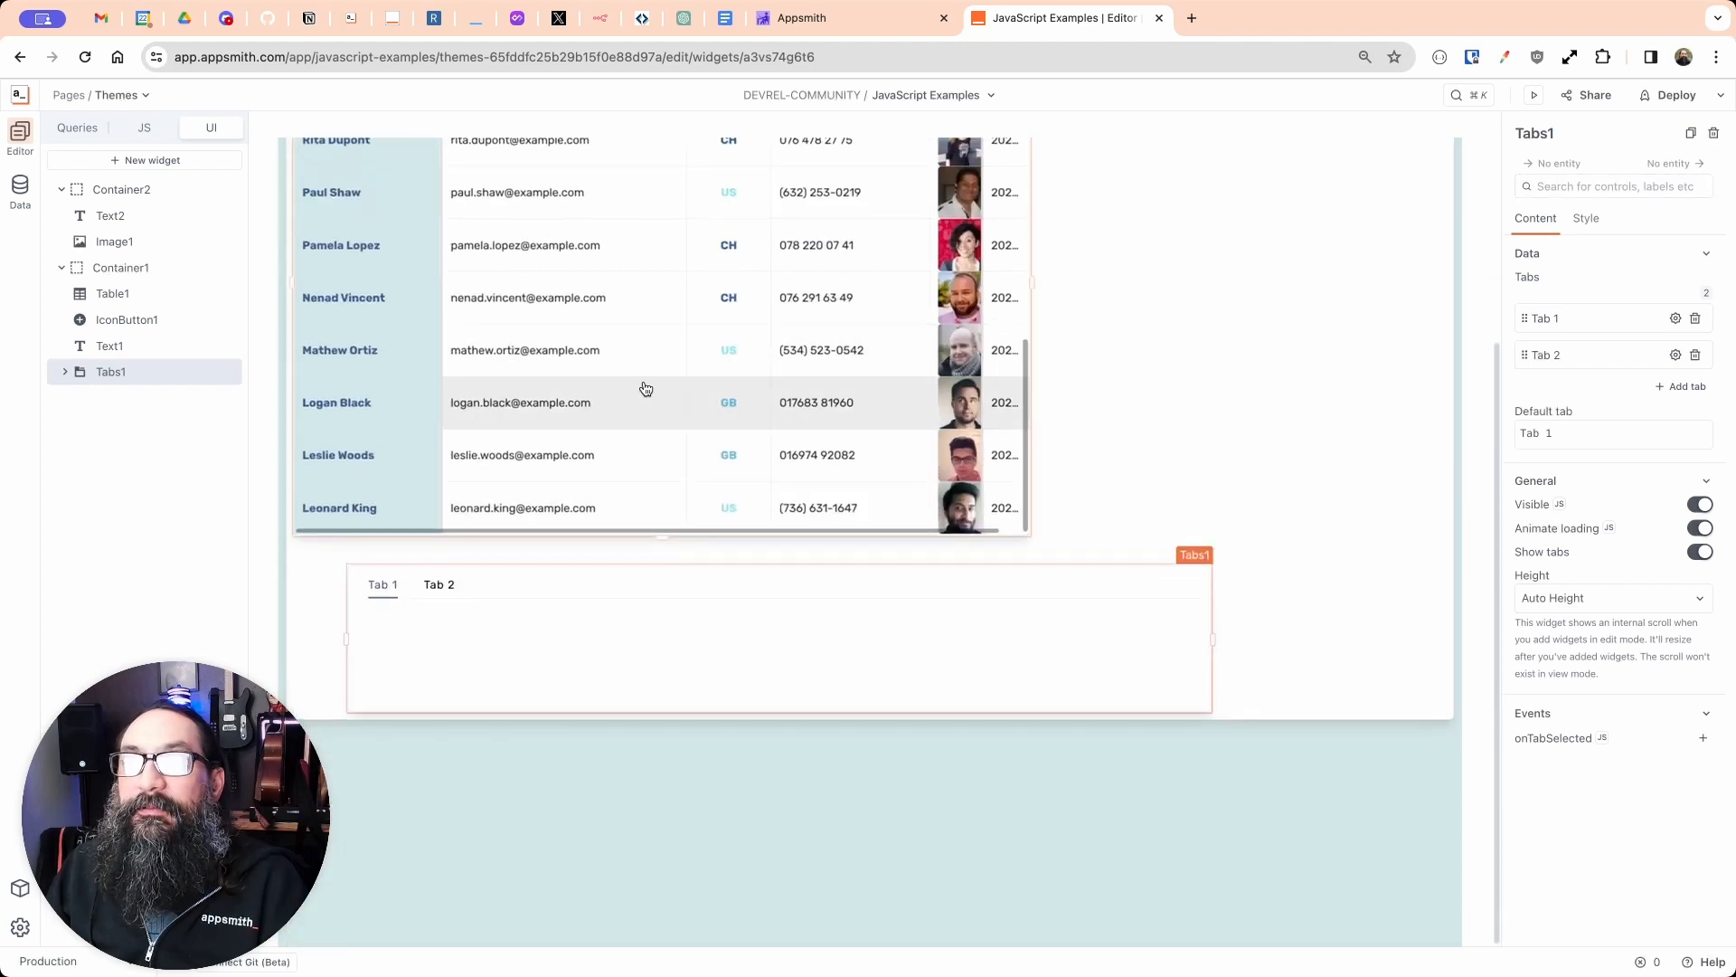
Step: Move the applications table into Tab 1 and move the Tabs widget up beneath the Applications heading
drag(647, 354, 771, 656)
drag(741, 579, 692, 224)
drag(634, 504, 679, 341)
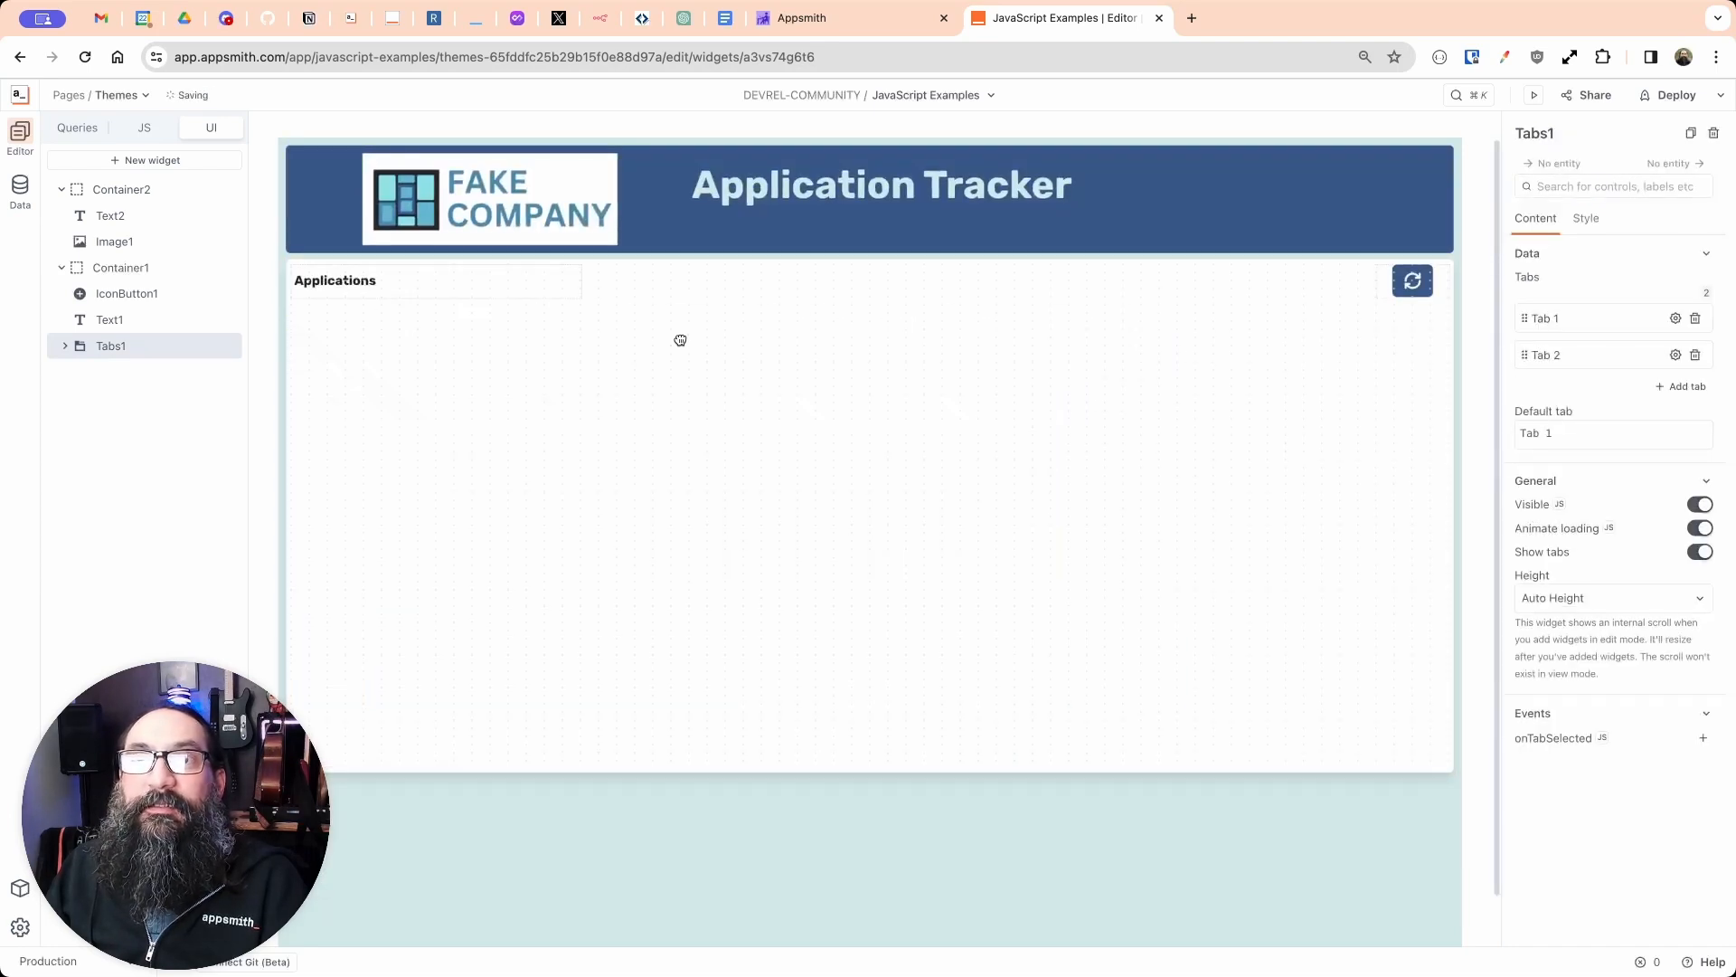
Step: Stretch the Tabs widget across the full width of Container1, and widen the table inside to fill Tab 1
drag(1166, 462, 1451, 447)
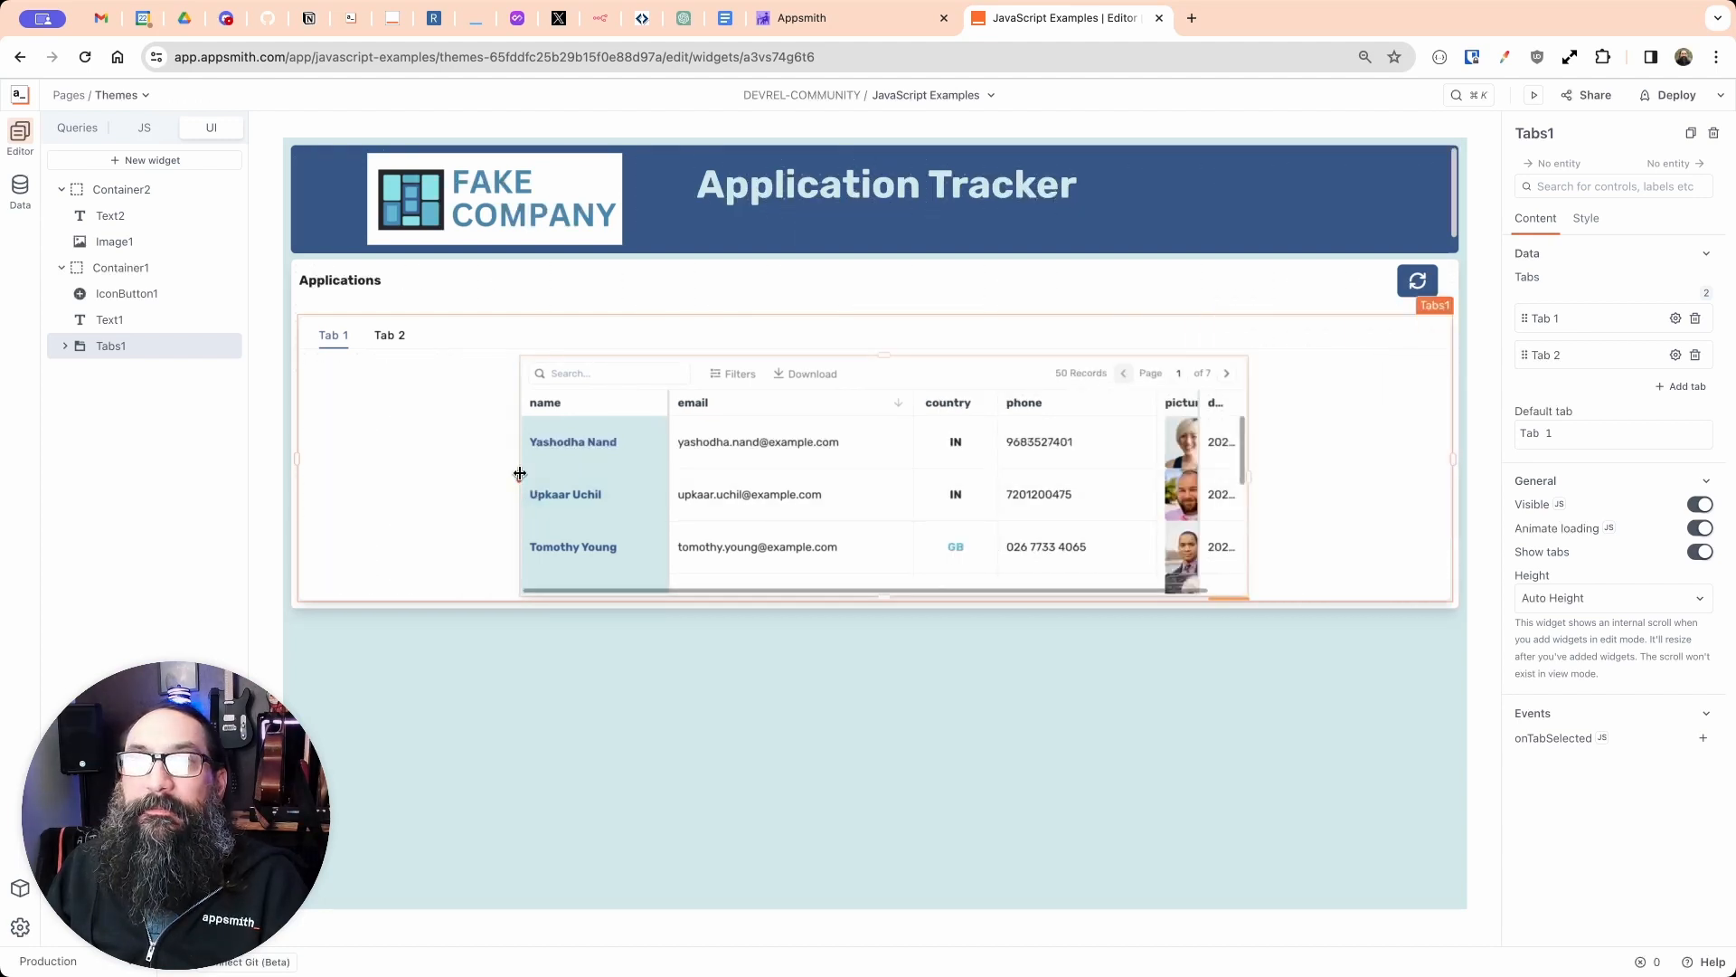
drag(520, 474, 280, 452)
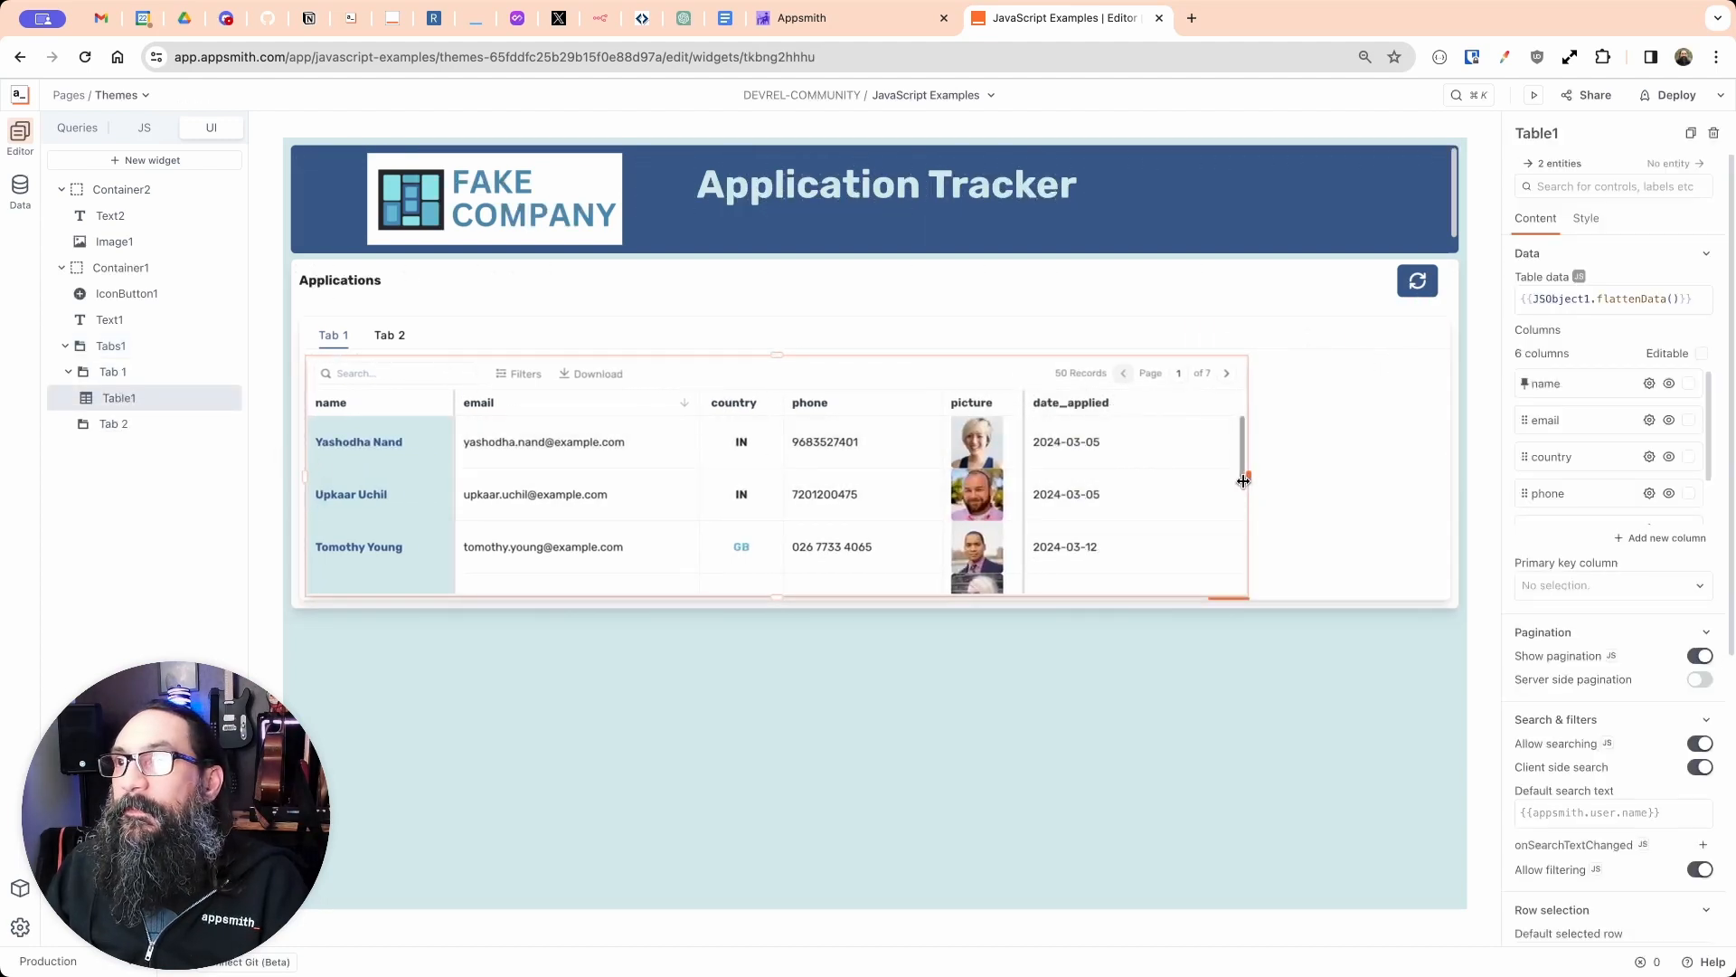
drag(1251, 477, 1457, 472)
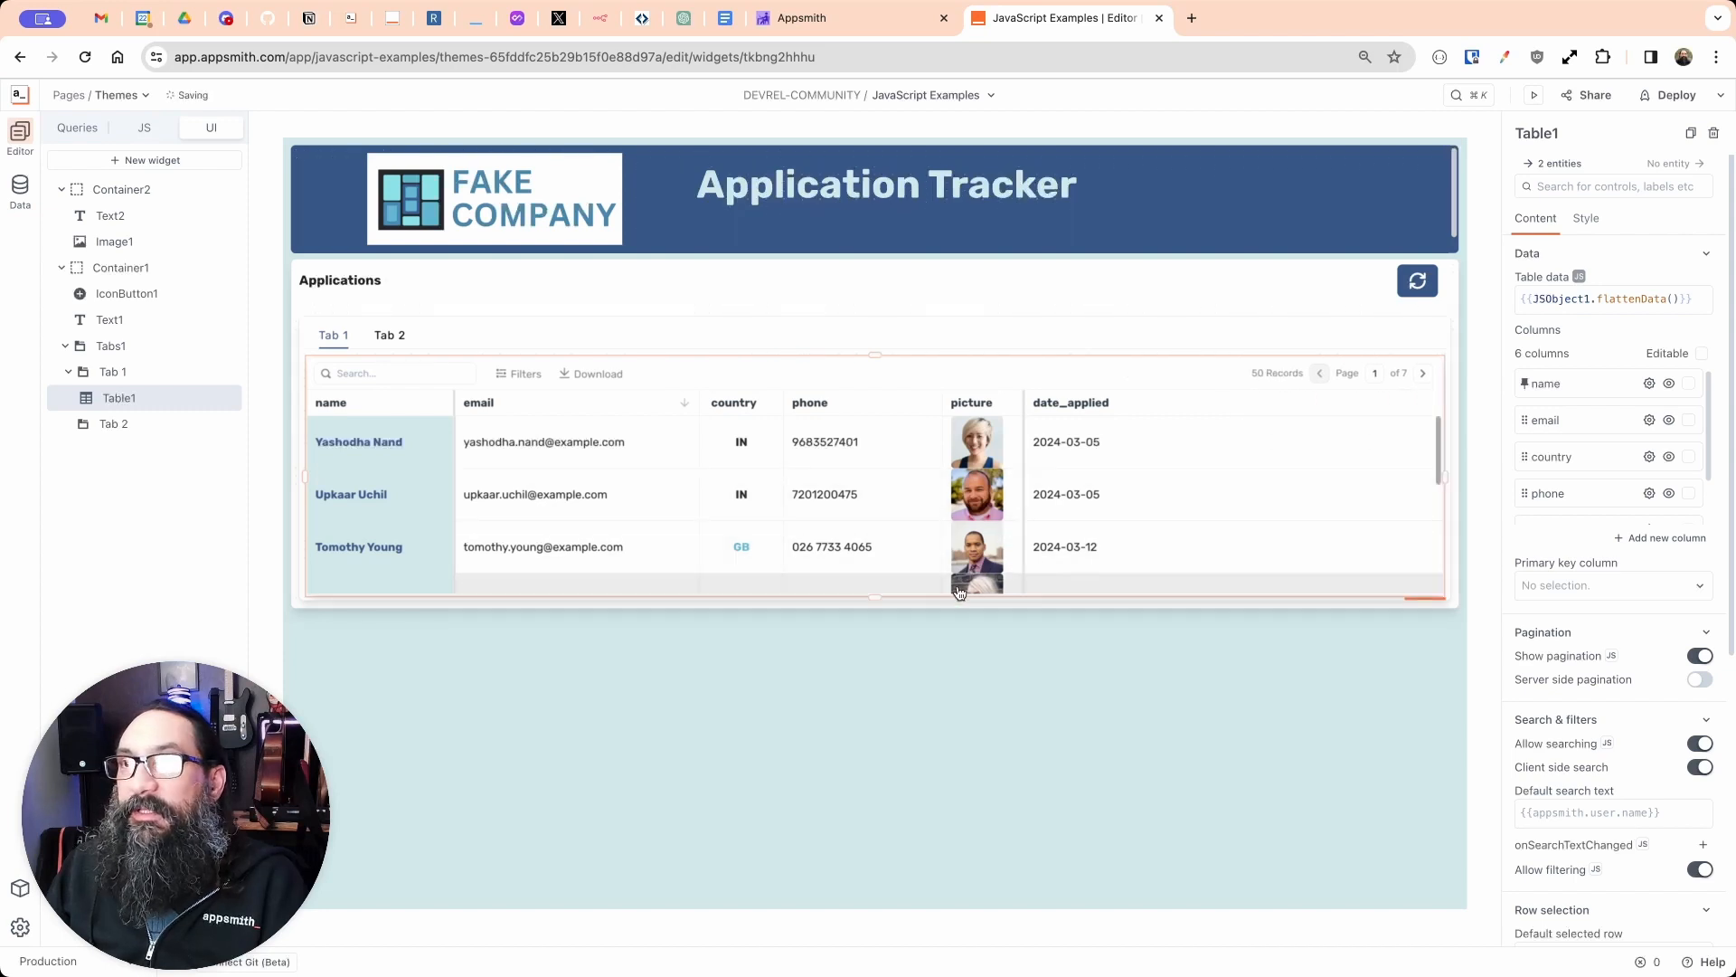
Step: Extend the applications table downward to fit about seven rows, and widen its phone and email columns
click(874, 609)
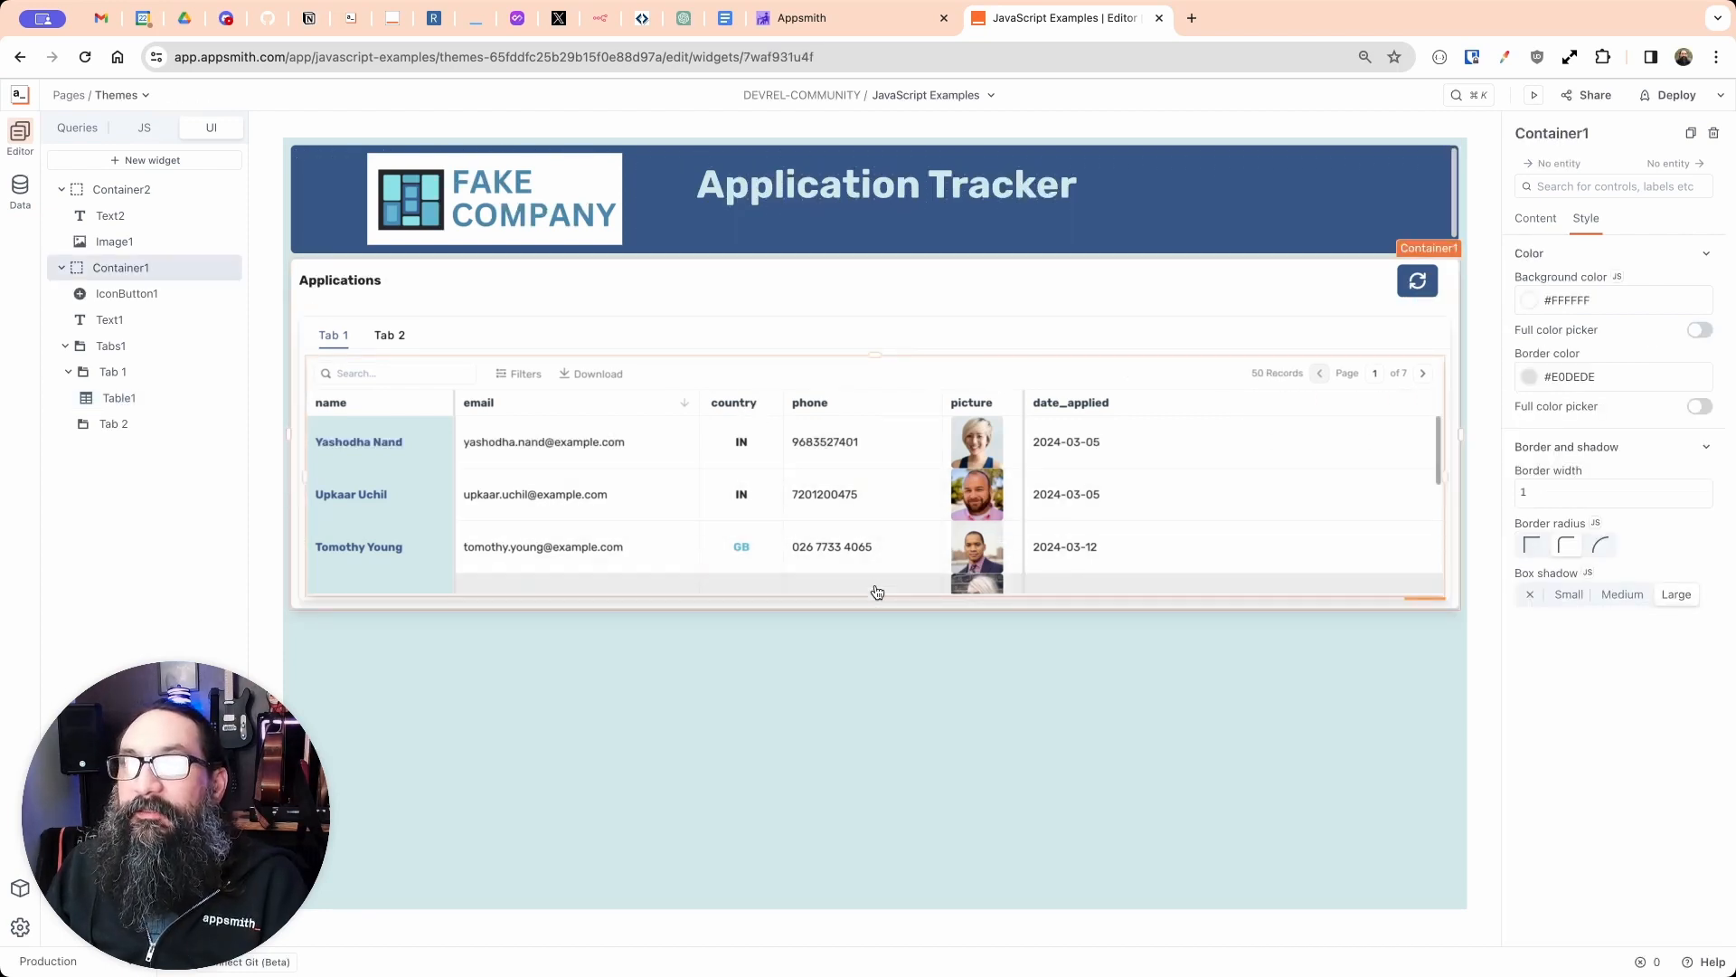
drag(872, 589, 868, 800)
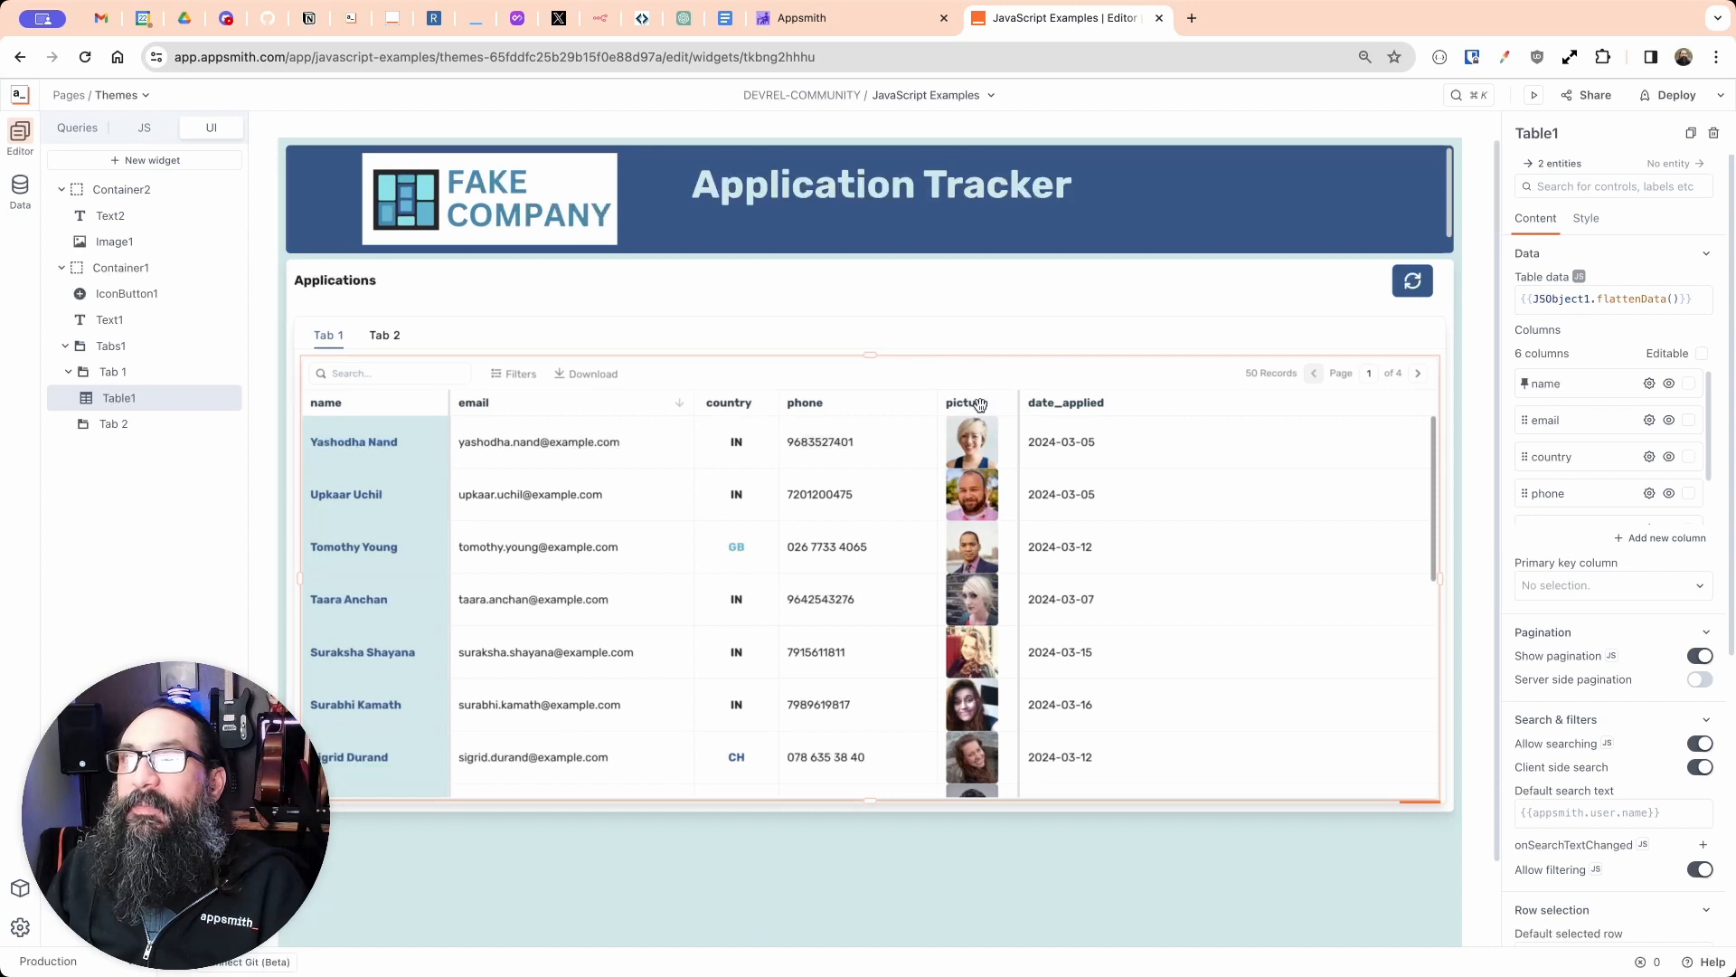
mouse_move(936, 408)
mouse_down()
mouse_move(1075, 406)
mouse_move(946, 409)
mouse_up()
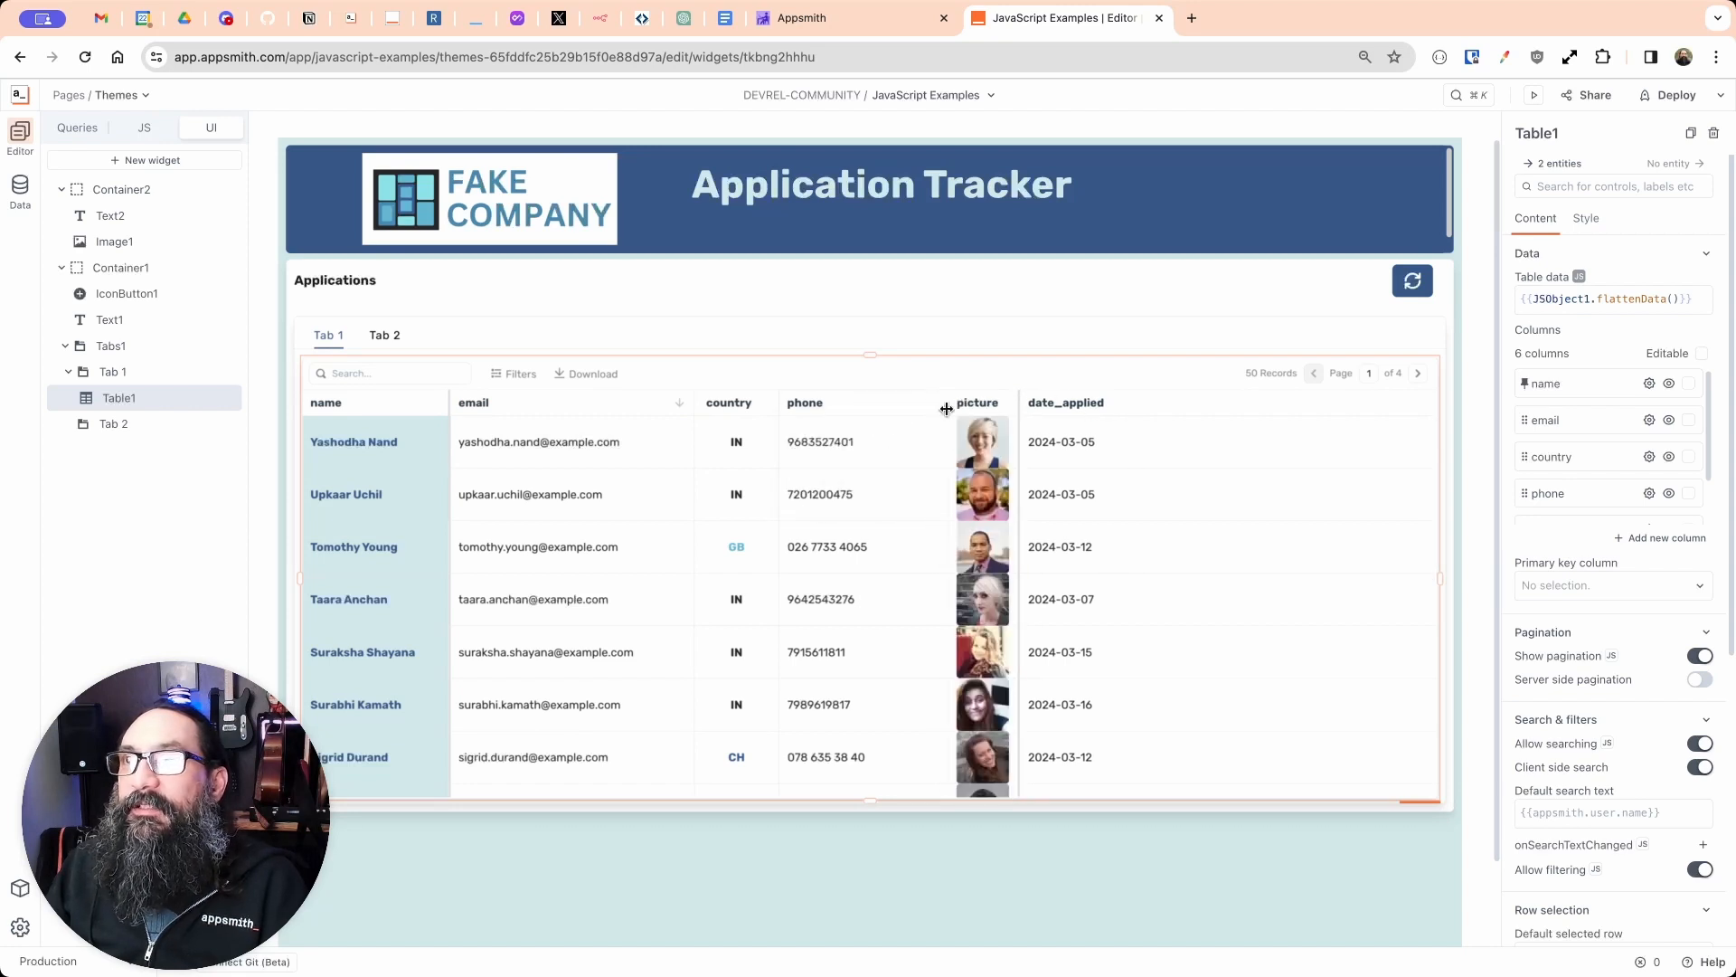
drag(693, 403, 842, 409)
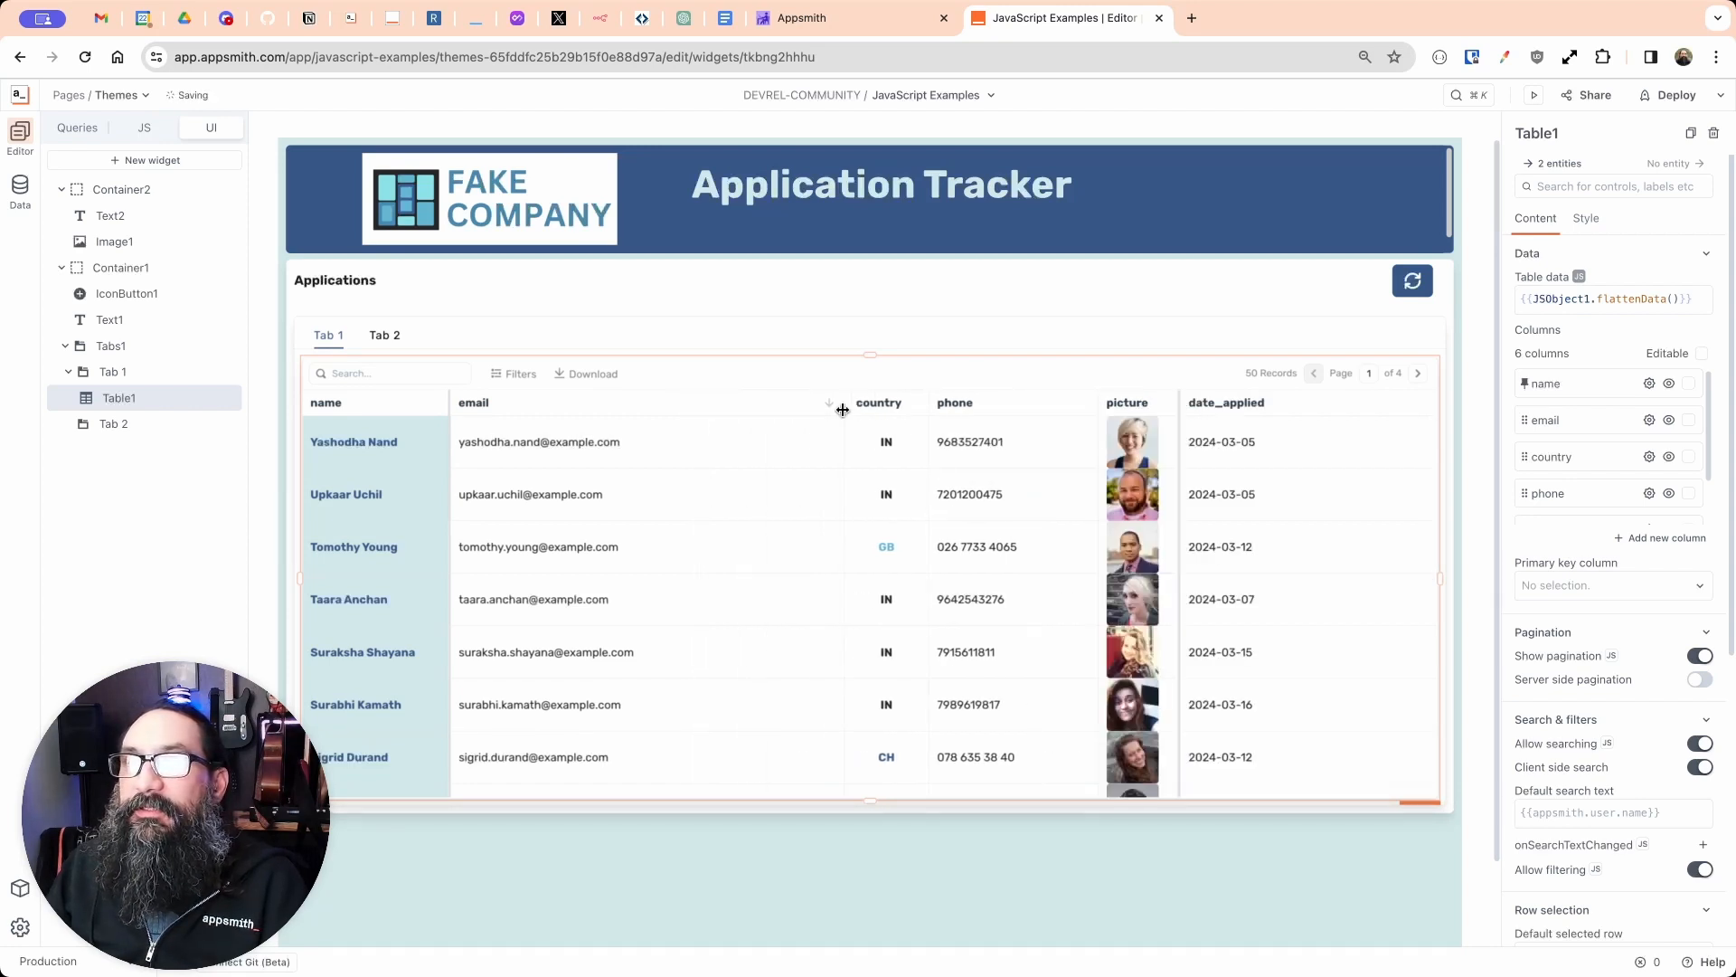
Step: Rename the two tabs of the Tabs widget to Table and Details
click(511, 324)
key(ctrl+plus)
key(ctrl+plus)
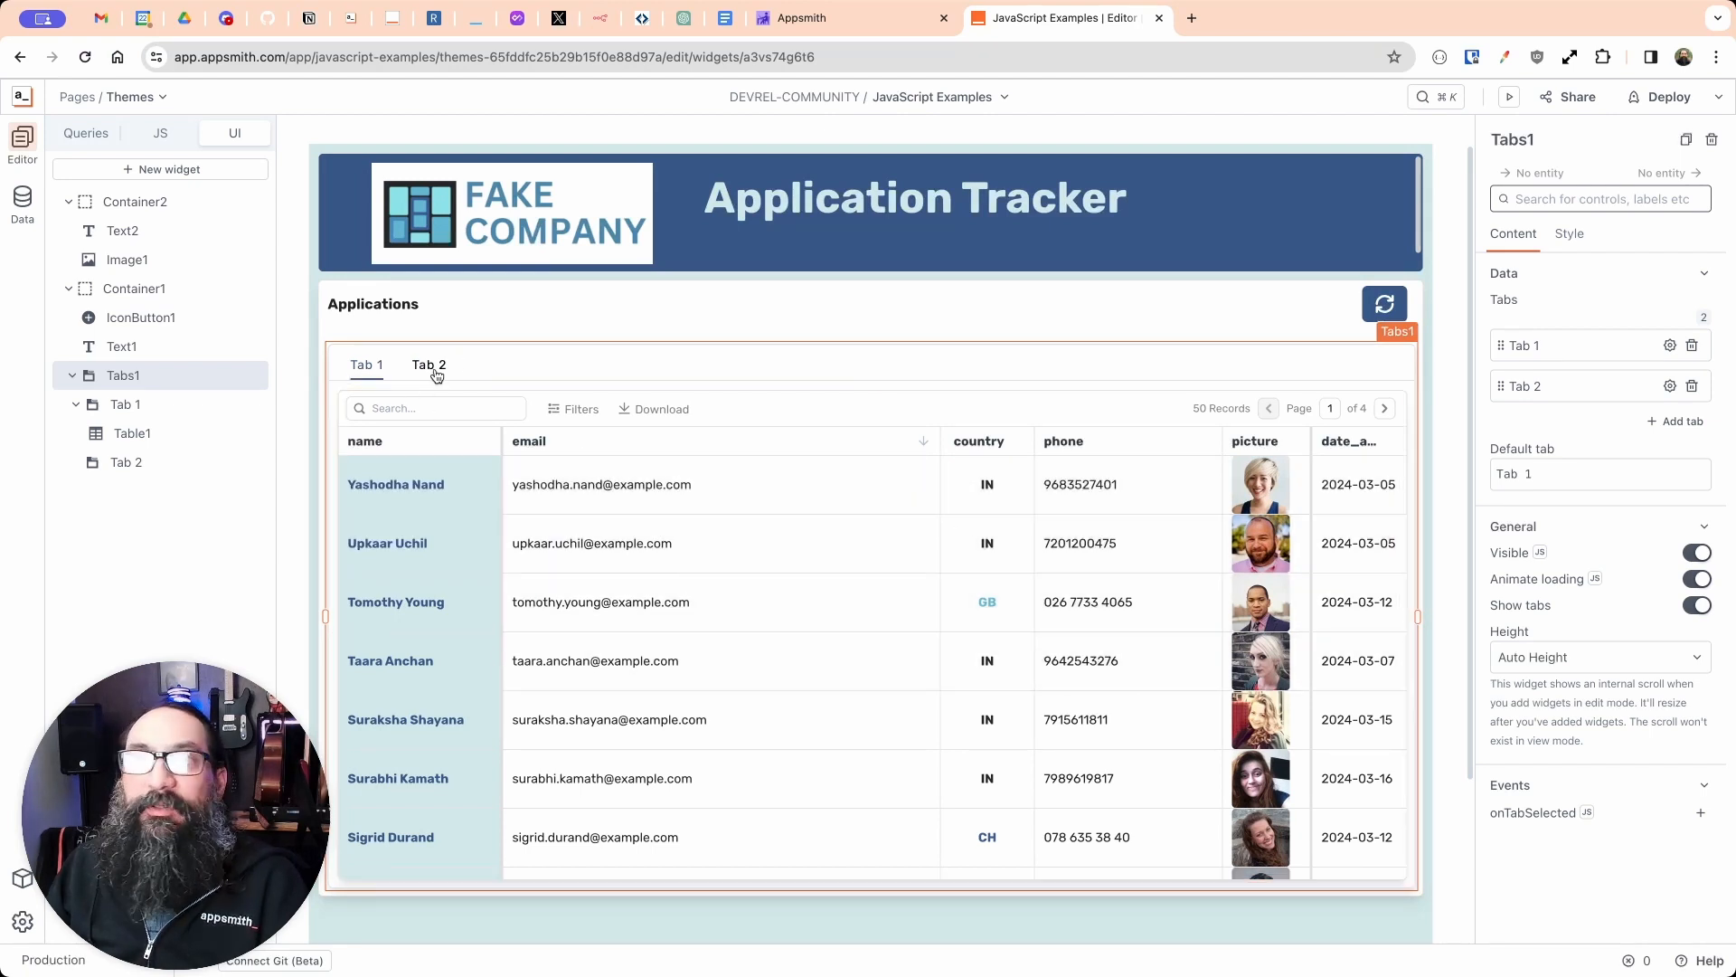
double_click(1565, 345)
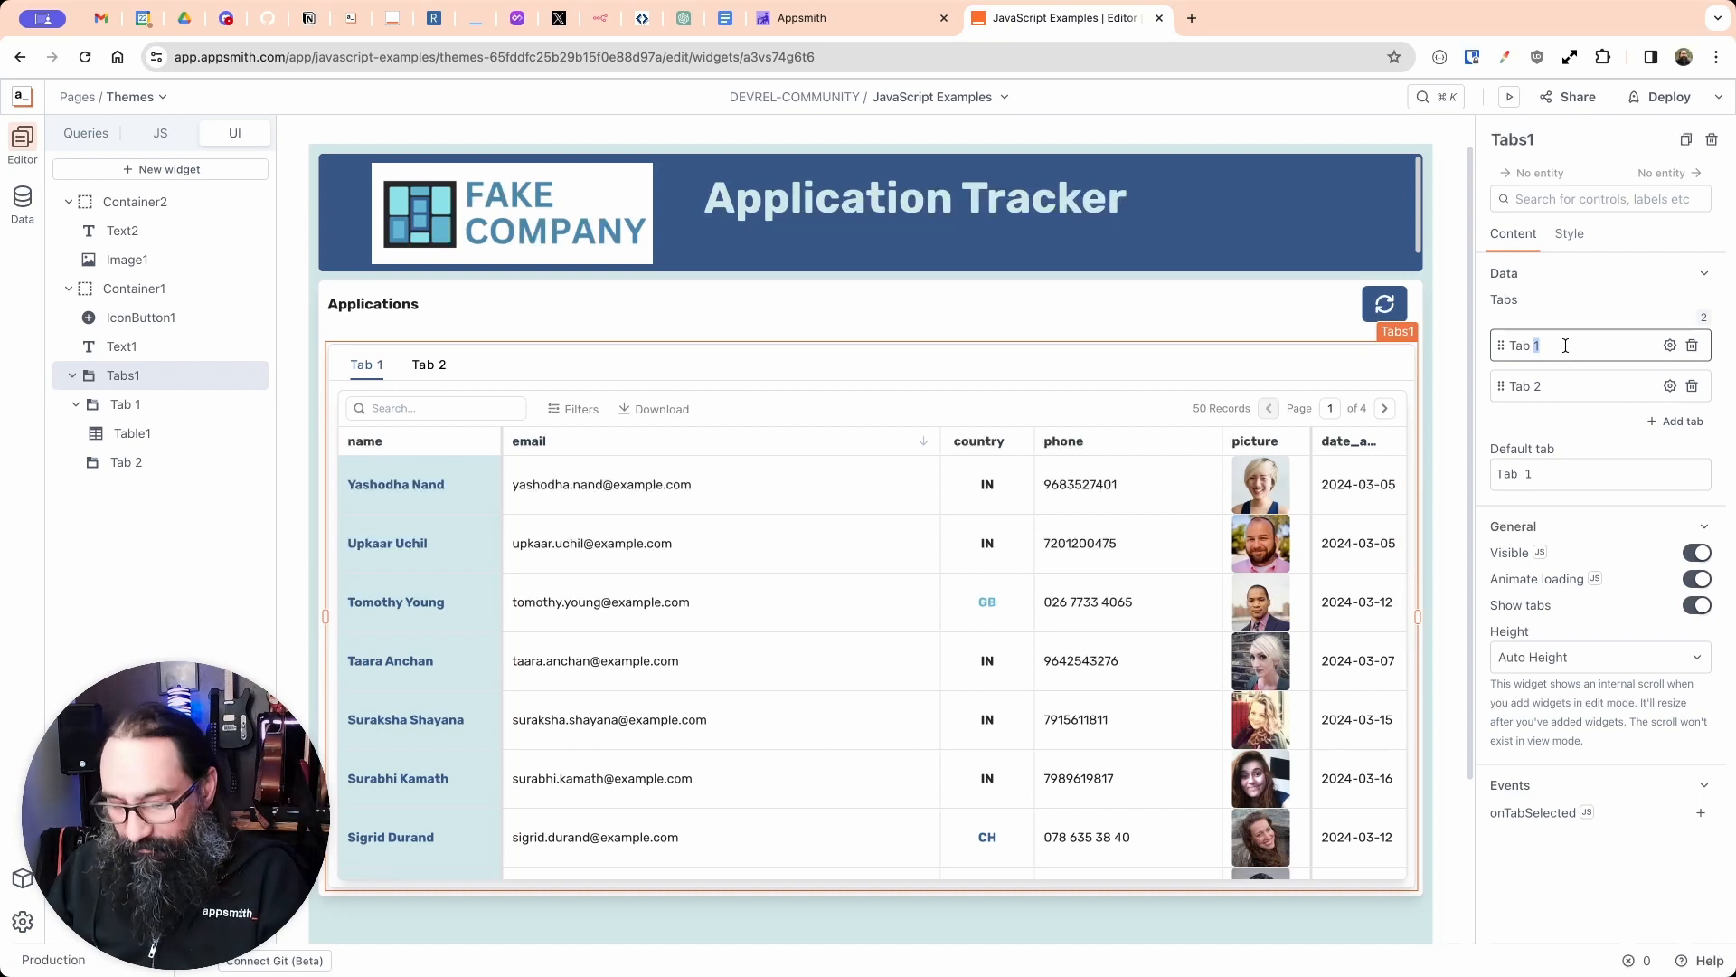
triple_click(1567, 344)
text(Table)
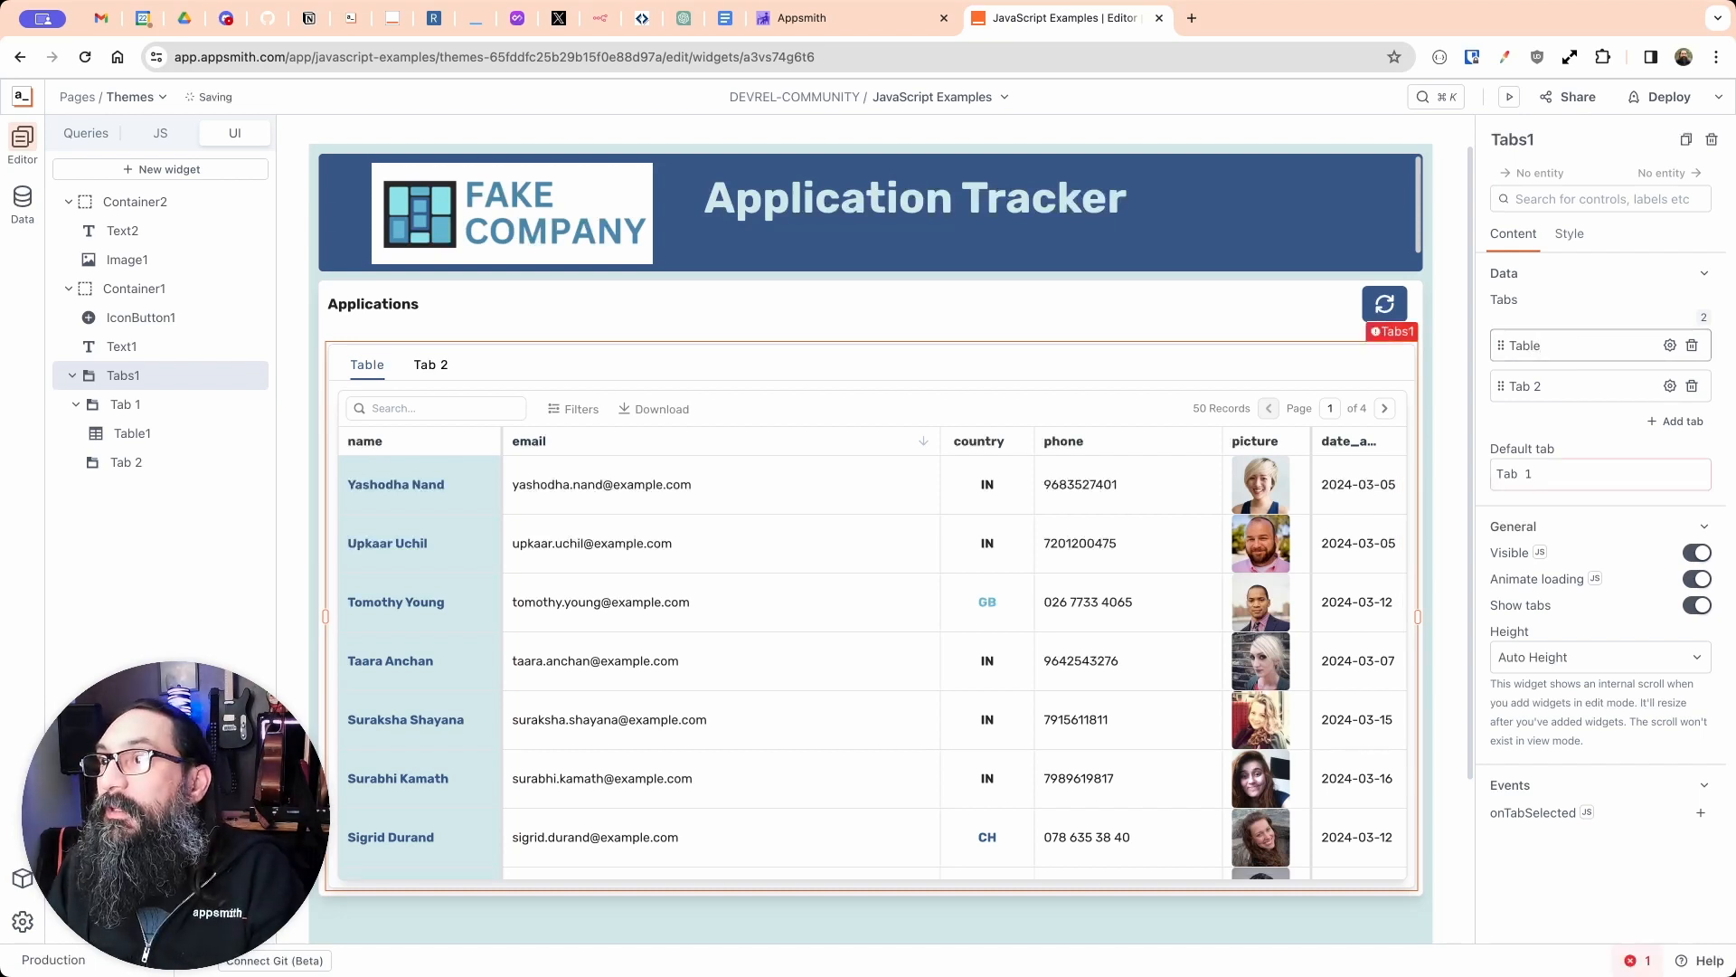
click(1574, 386)
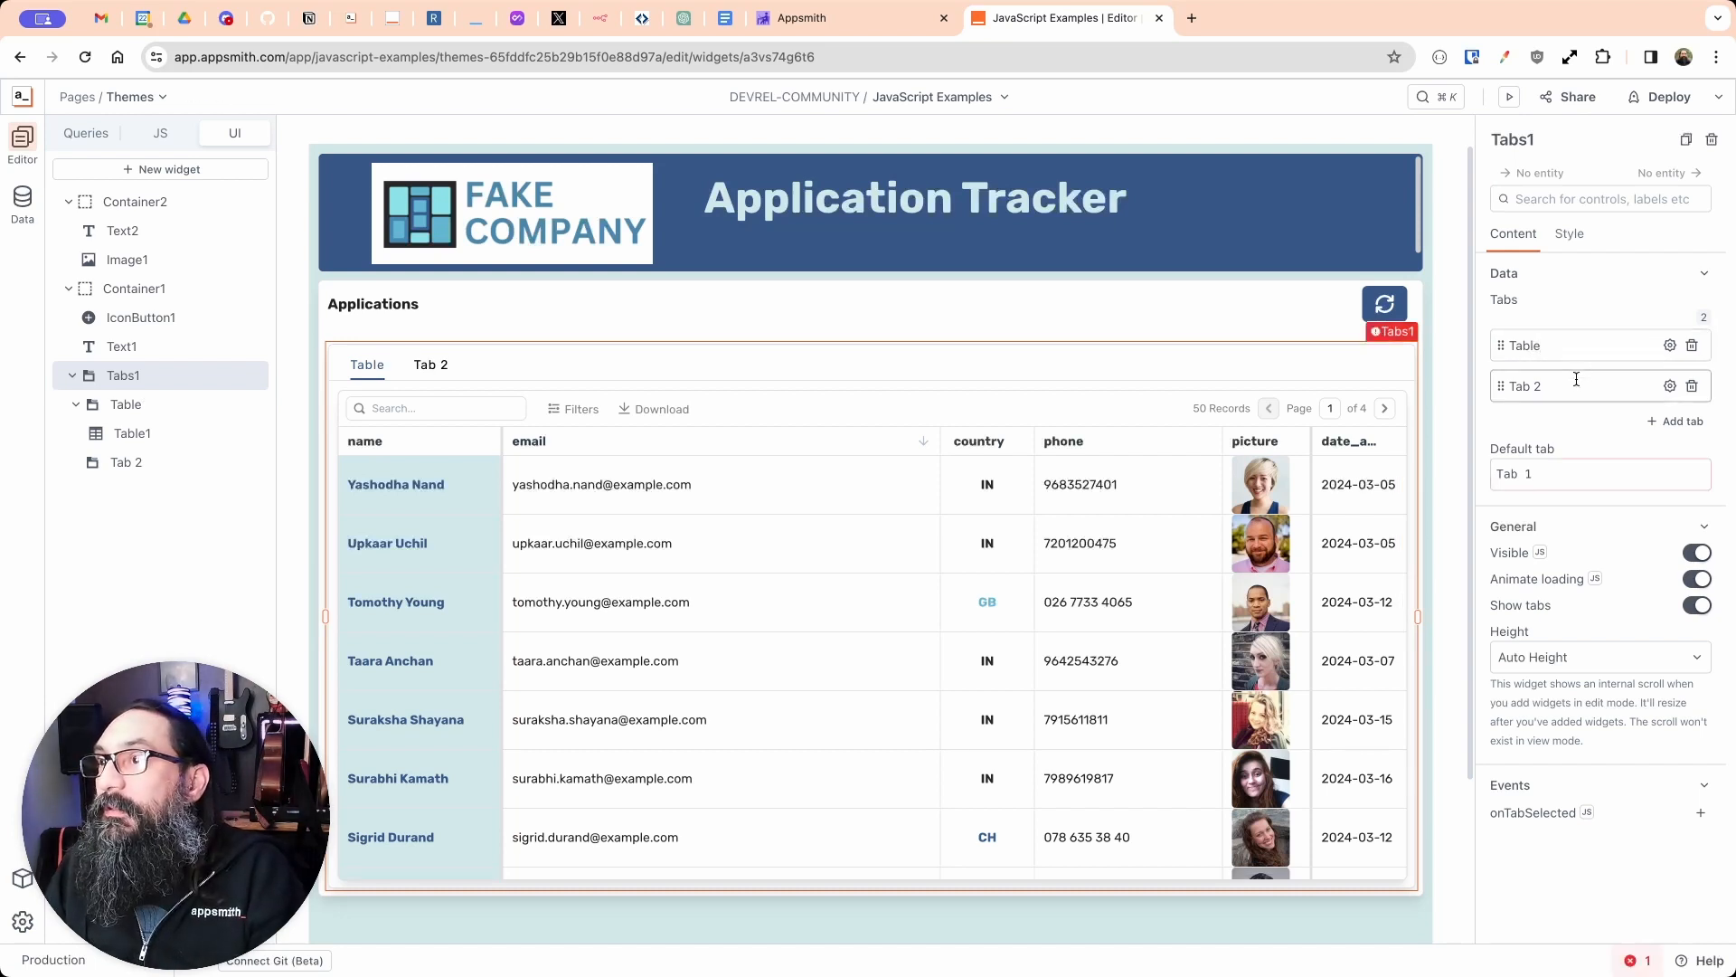
double_click(1573, 389)
triple_click(1573, 391)
text(Details)
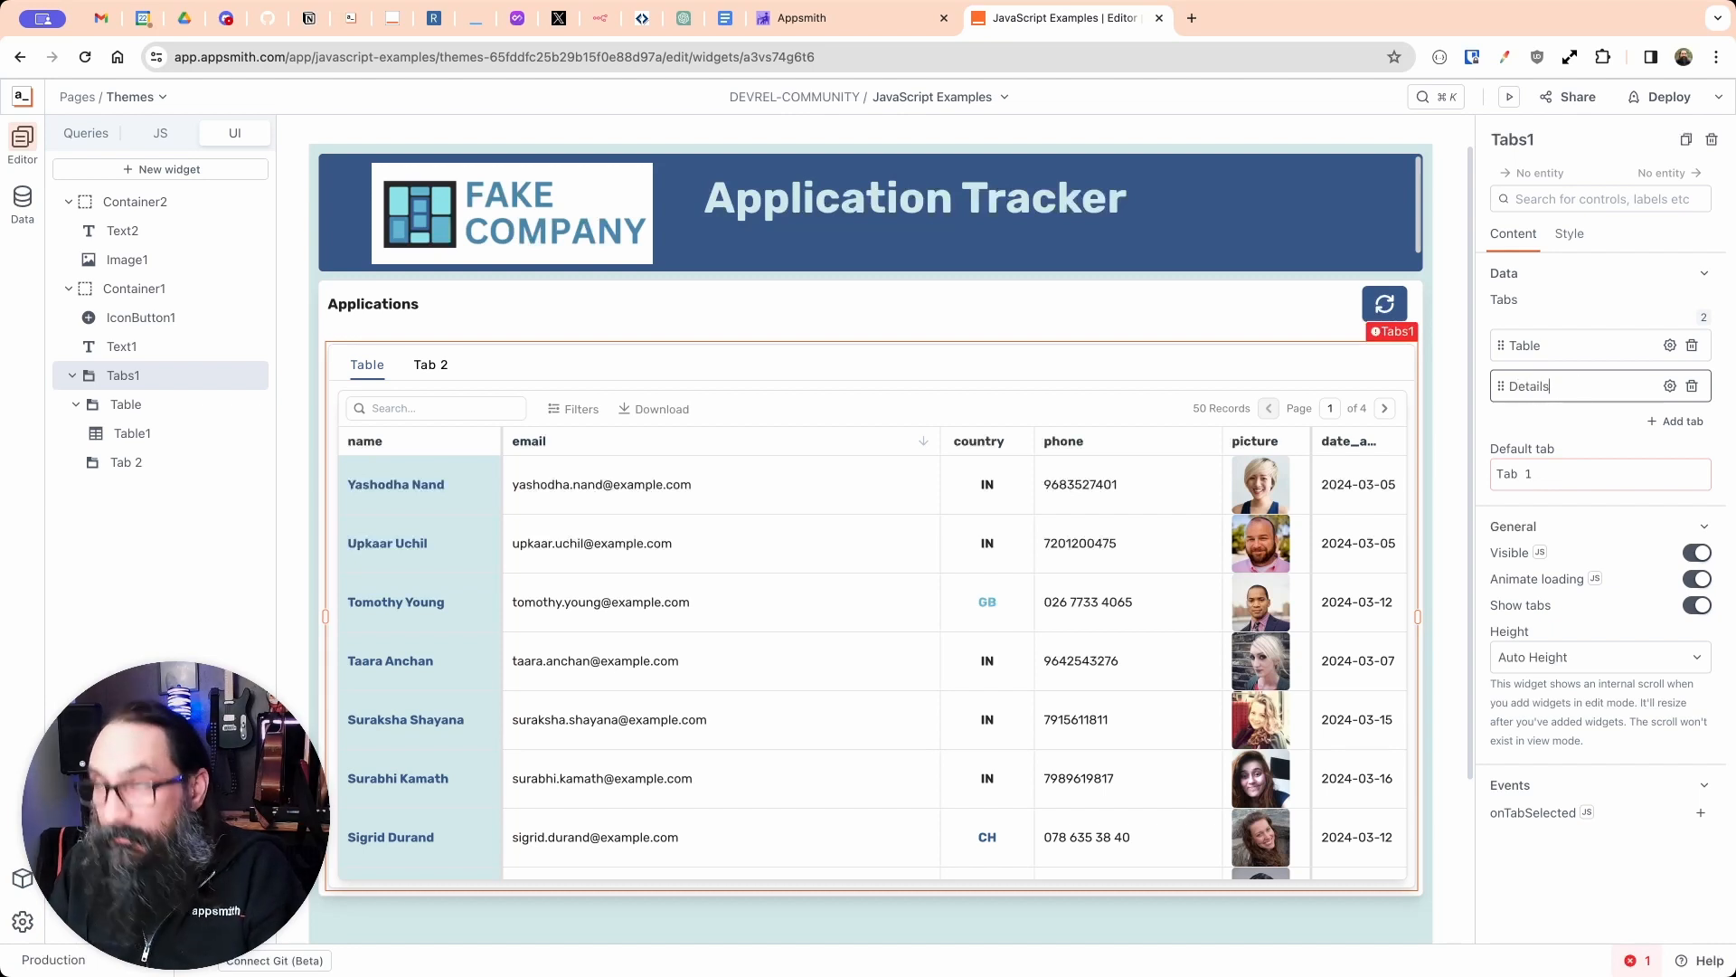
Step: Set the Tabs widget's default tab to Table
click(1503, 475)
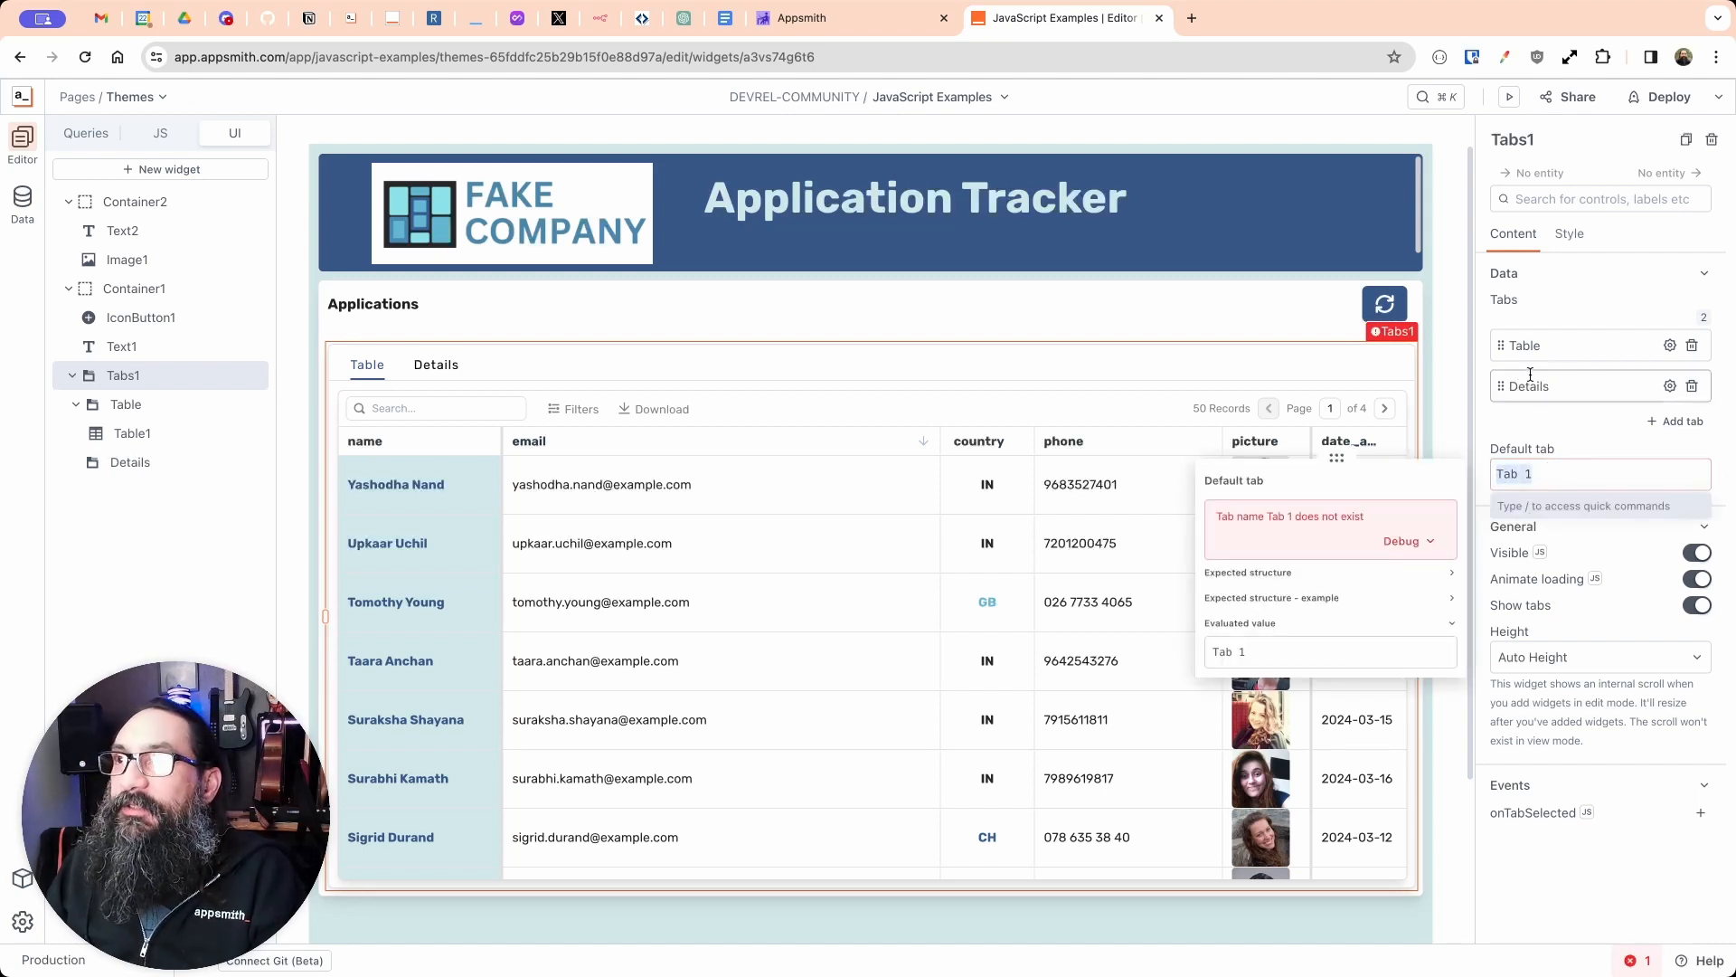
text(Table)
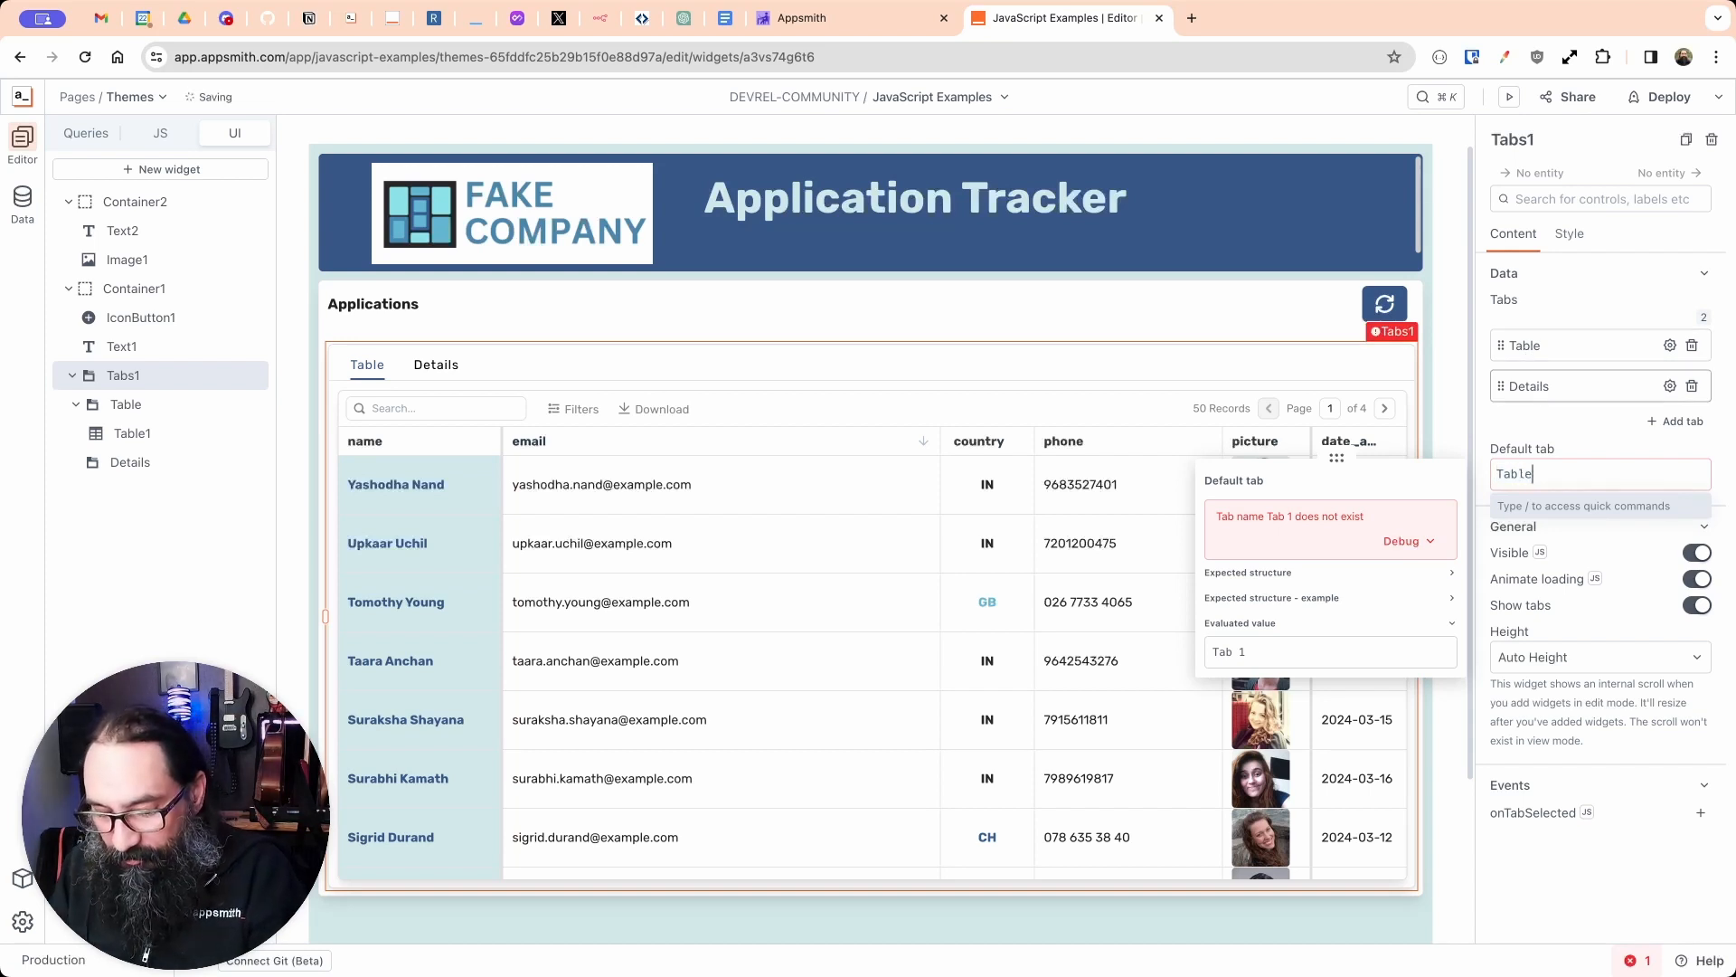
click(824, 312)
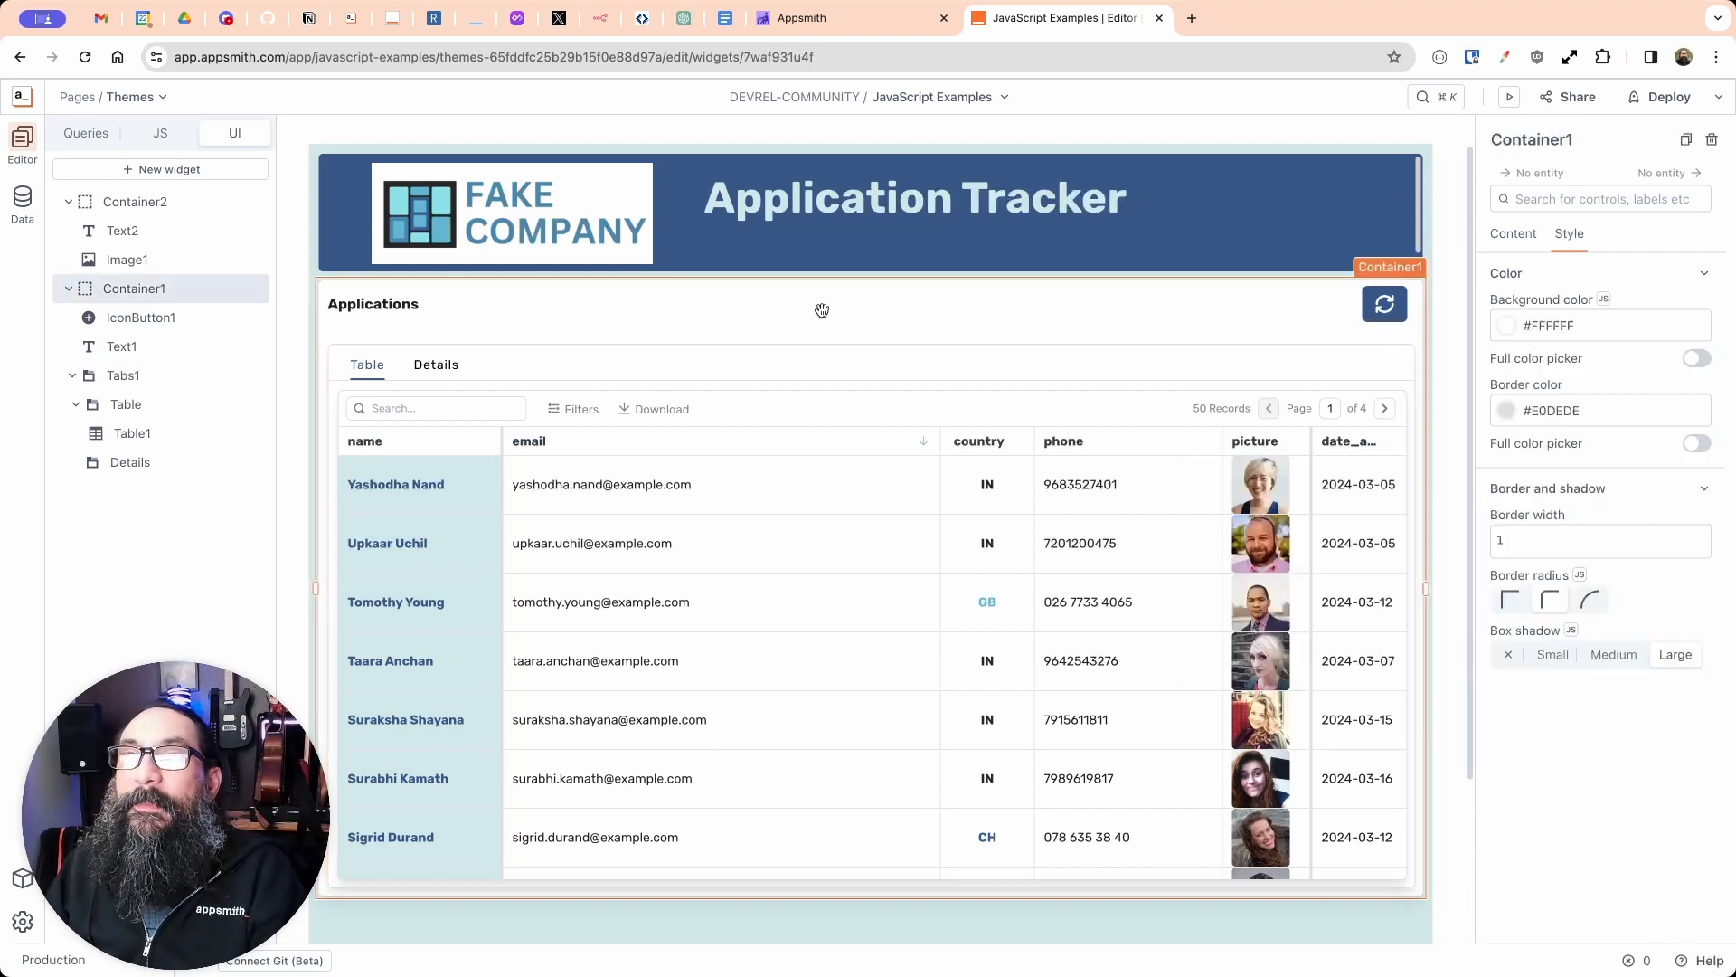
Step: Look through the applications table rows and compare the contents of the Table and Details tabs
scroll(619, 642, down, 3)
click(614, 616)
scroll(669, 624, up, 3)
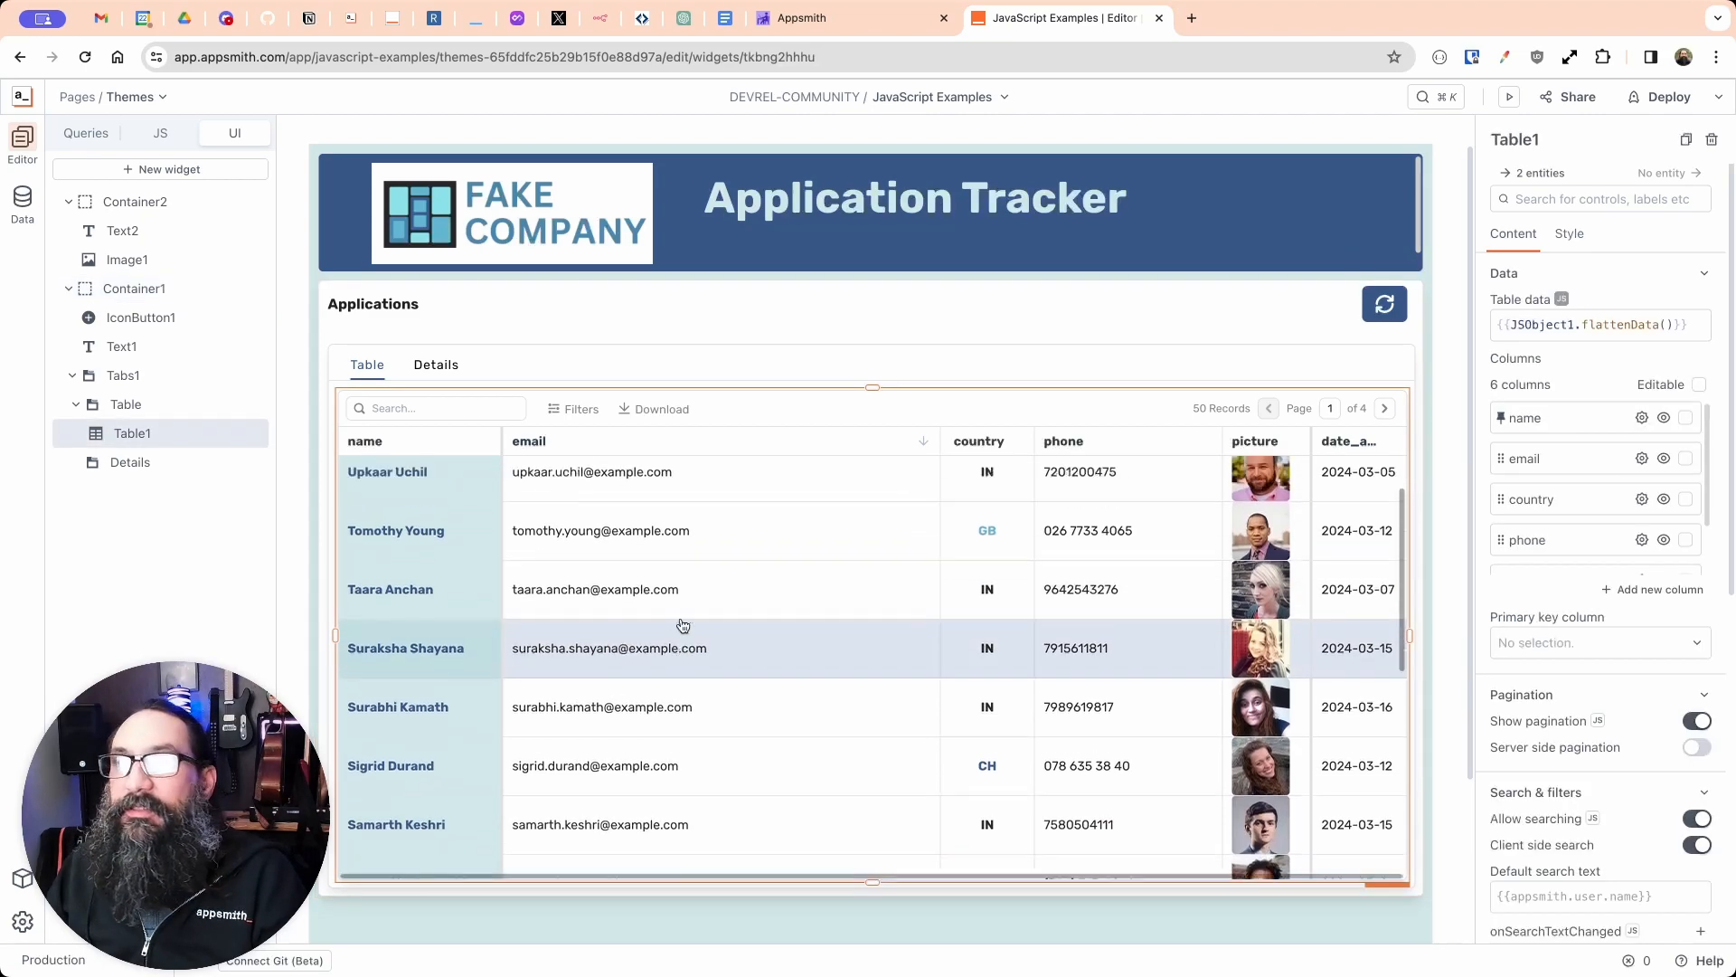
click(439, 367)
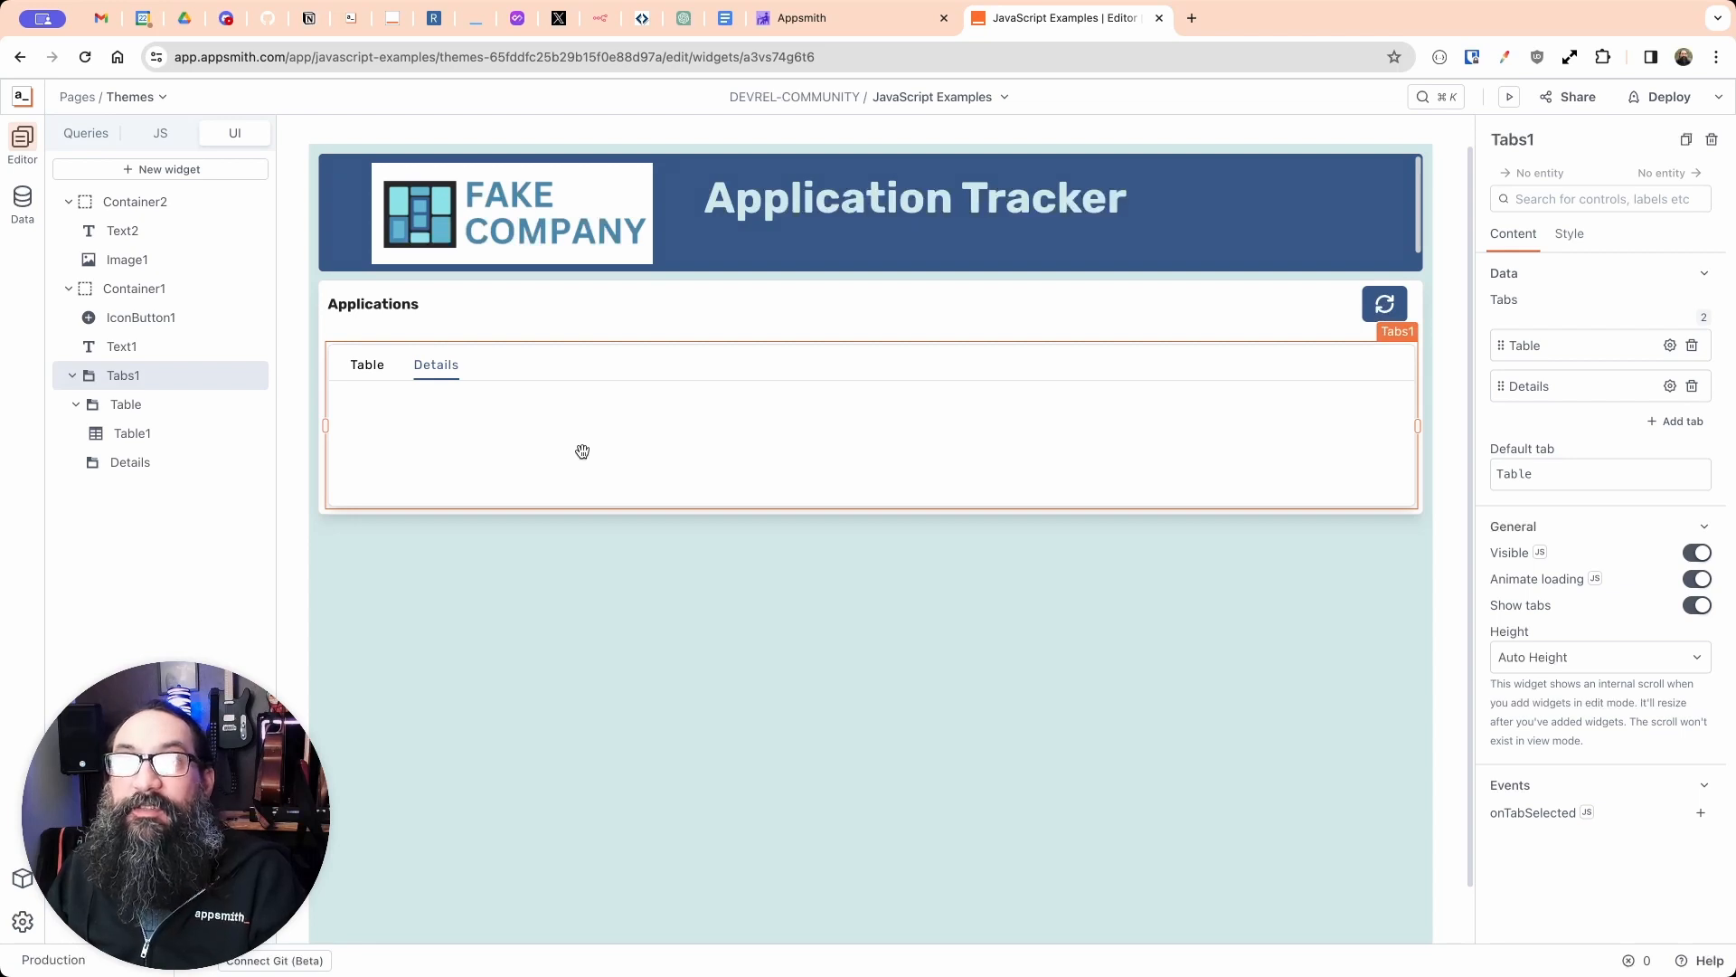
click(367, 366)
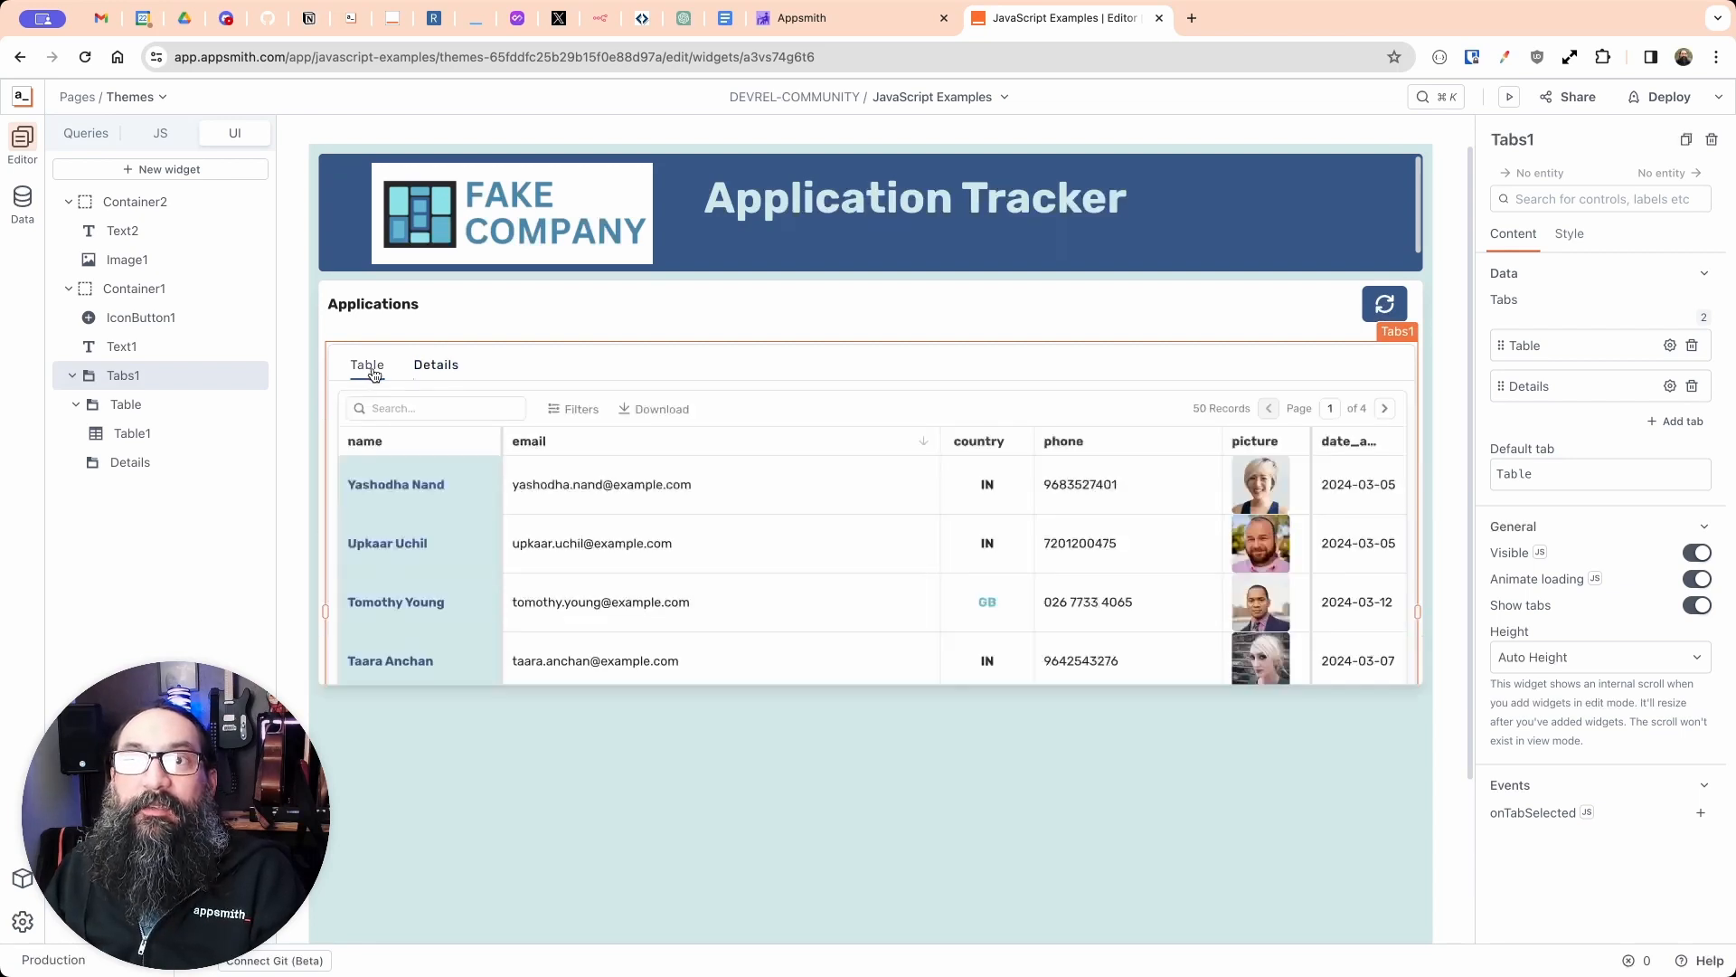
click(440, 366)
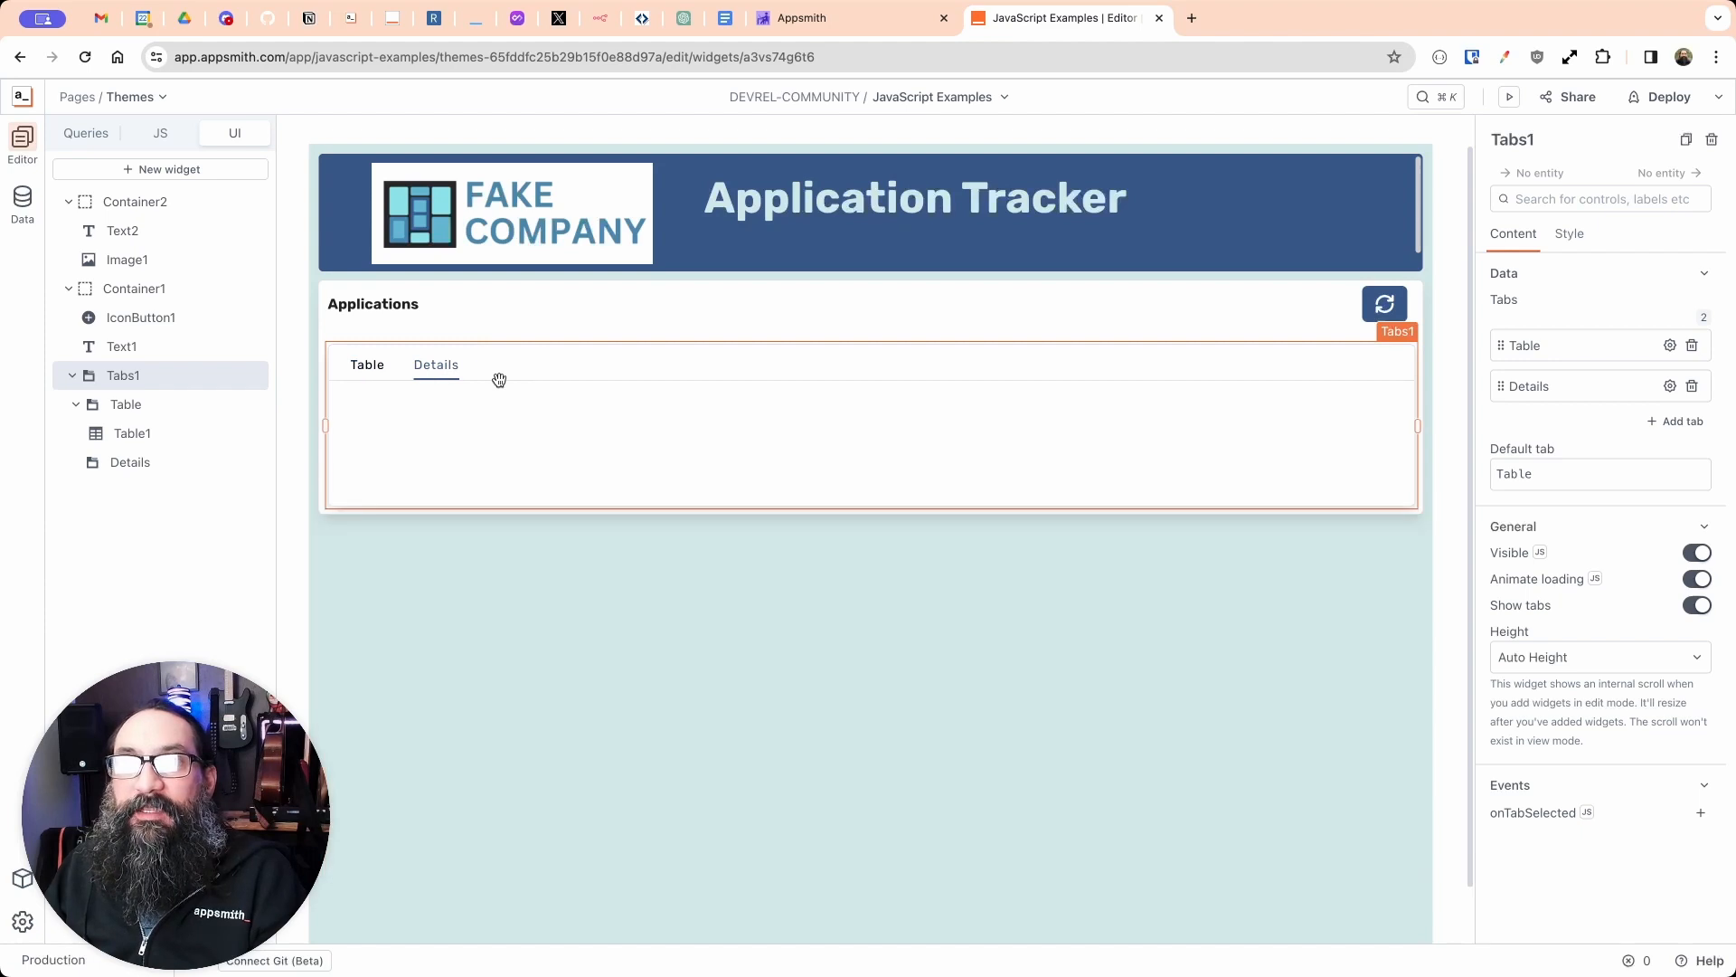
click(368, 369)
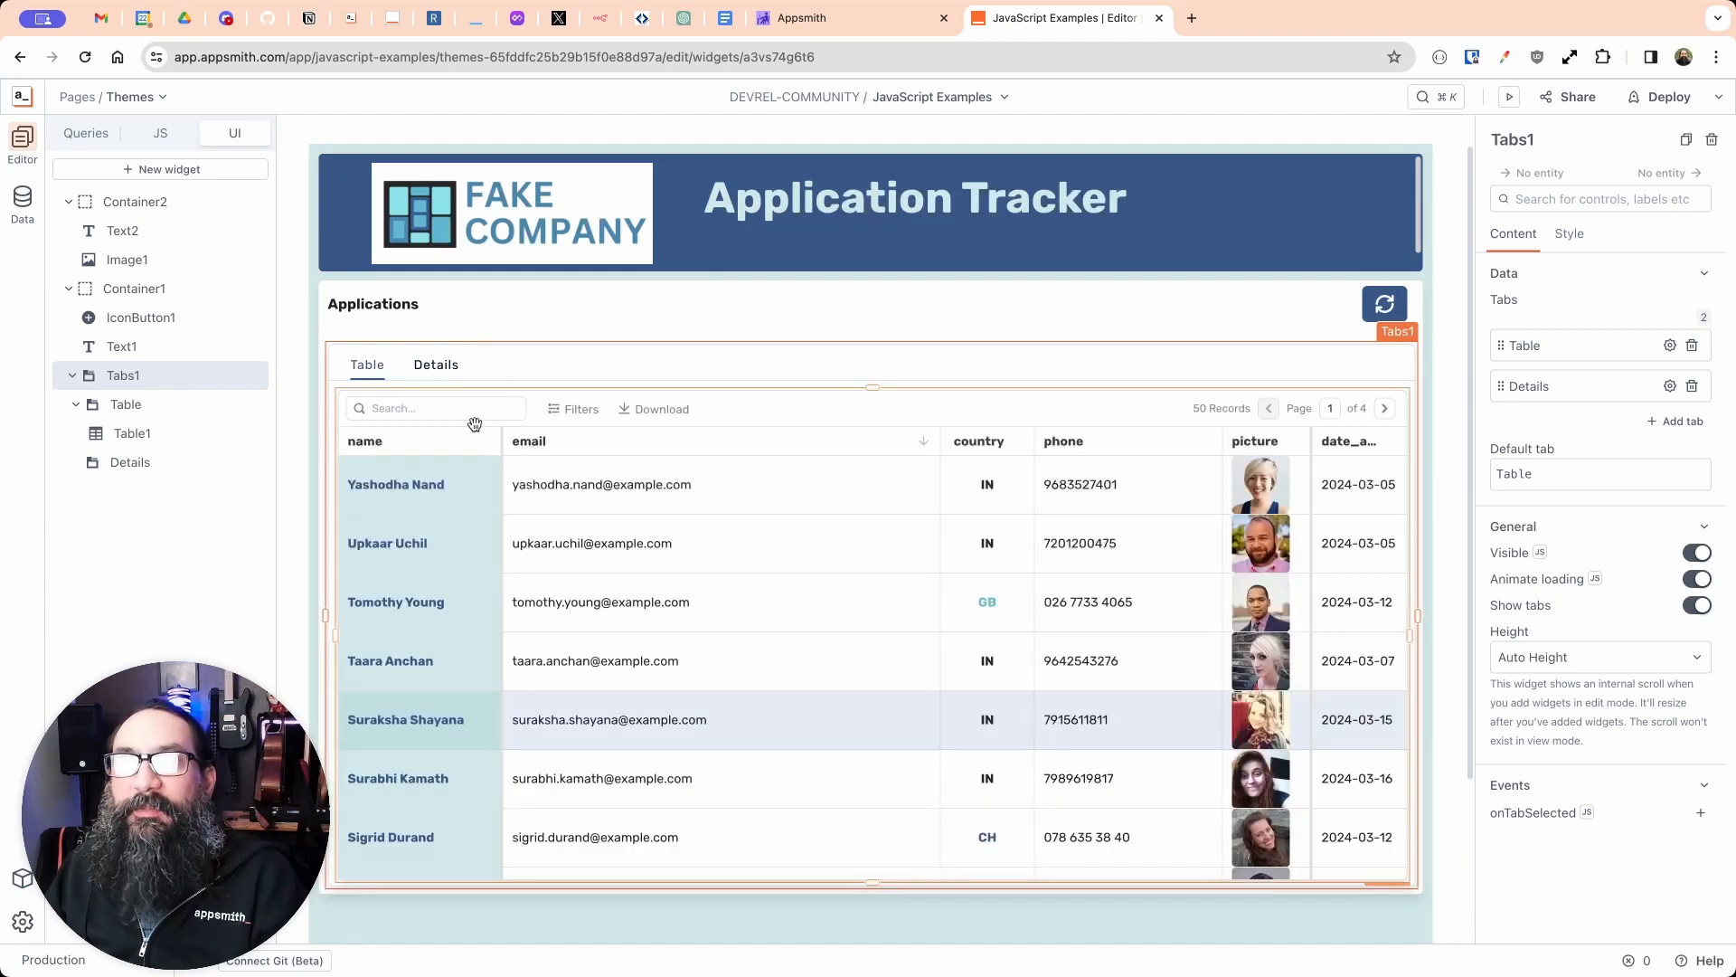
Step: Set Container1's height to Fixed and extend the container downward below the Tabs widget
click(612, 315)
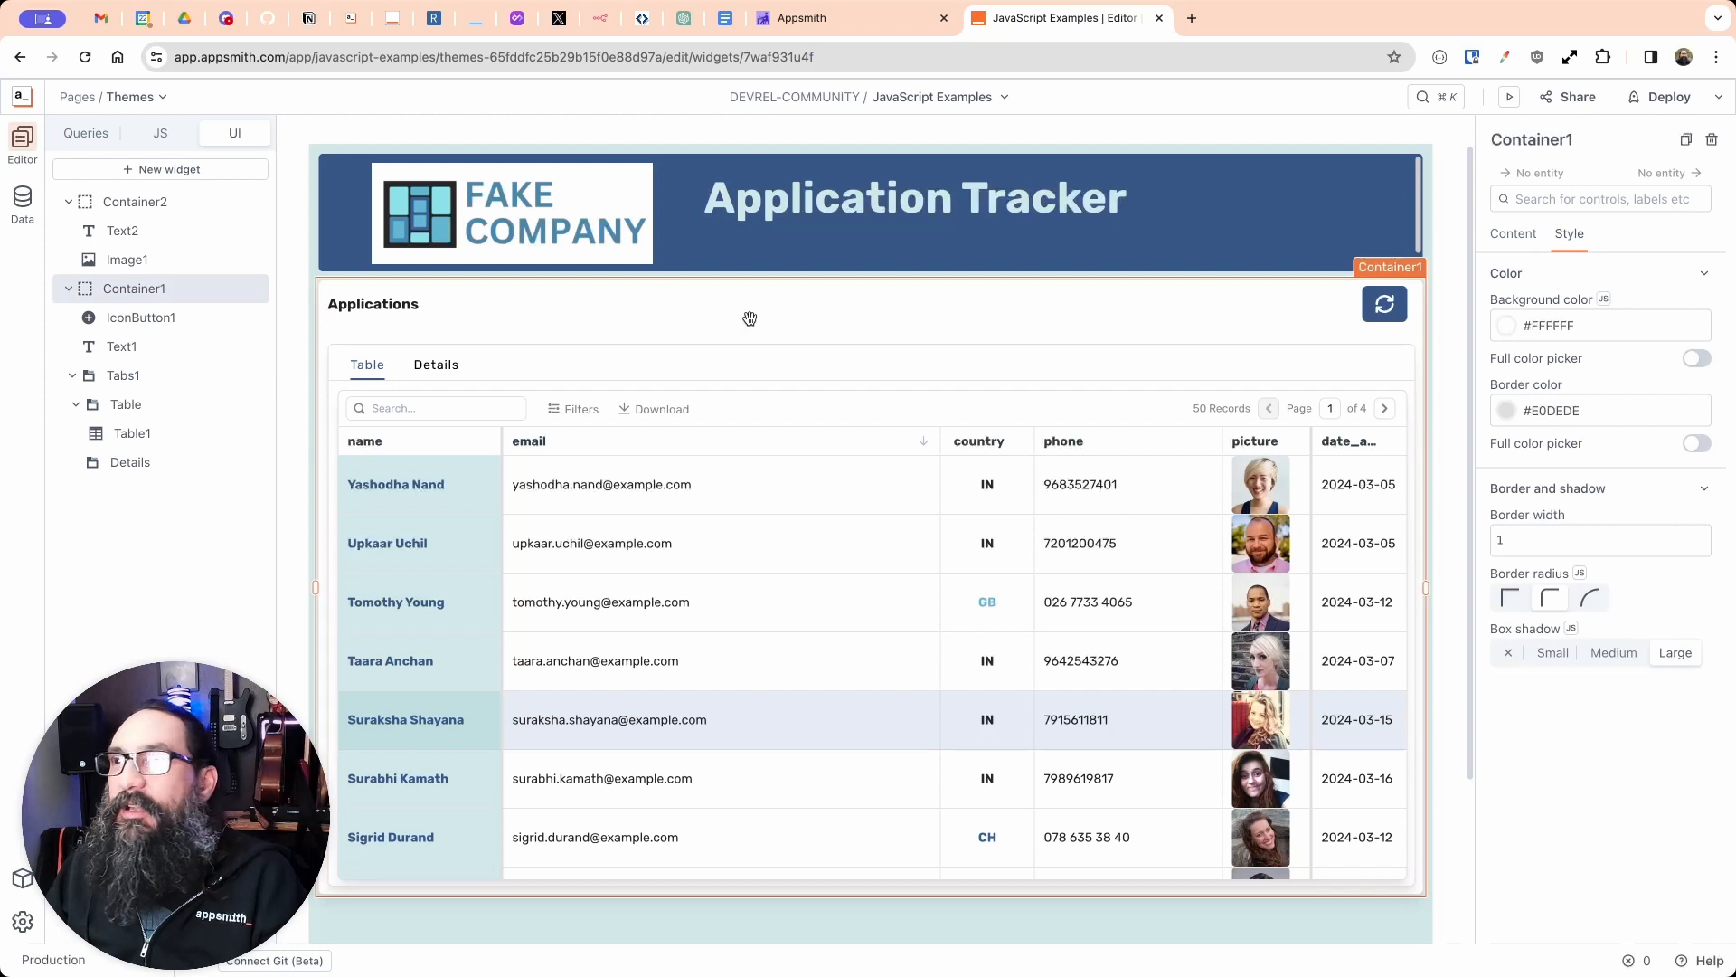
click(1513, 234)
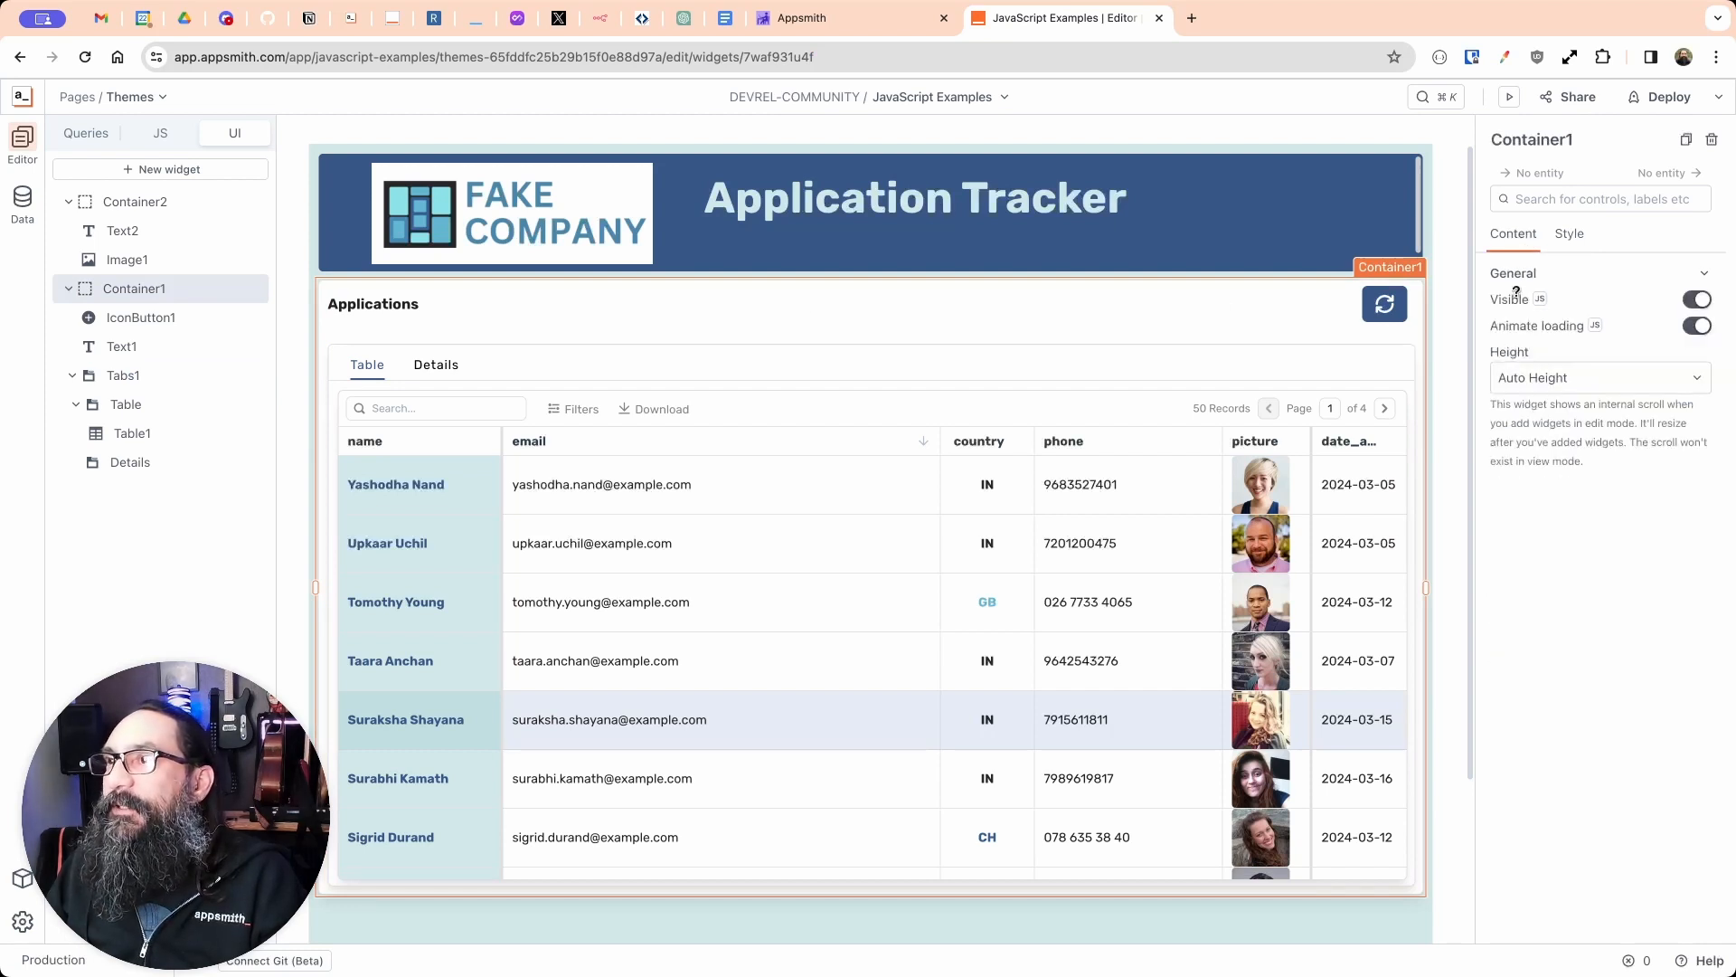
click(1516, 378)
click(1521, 490)
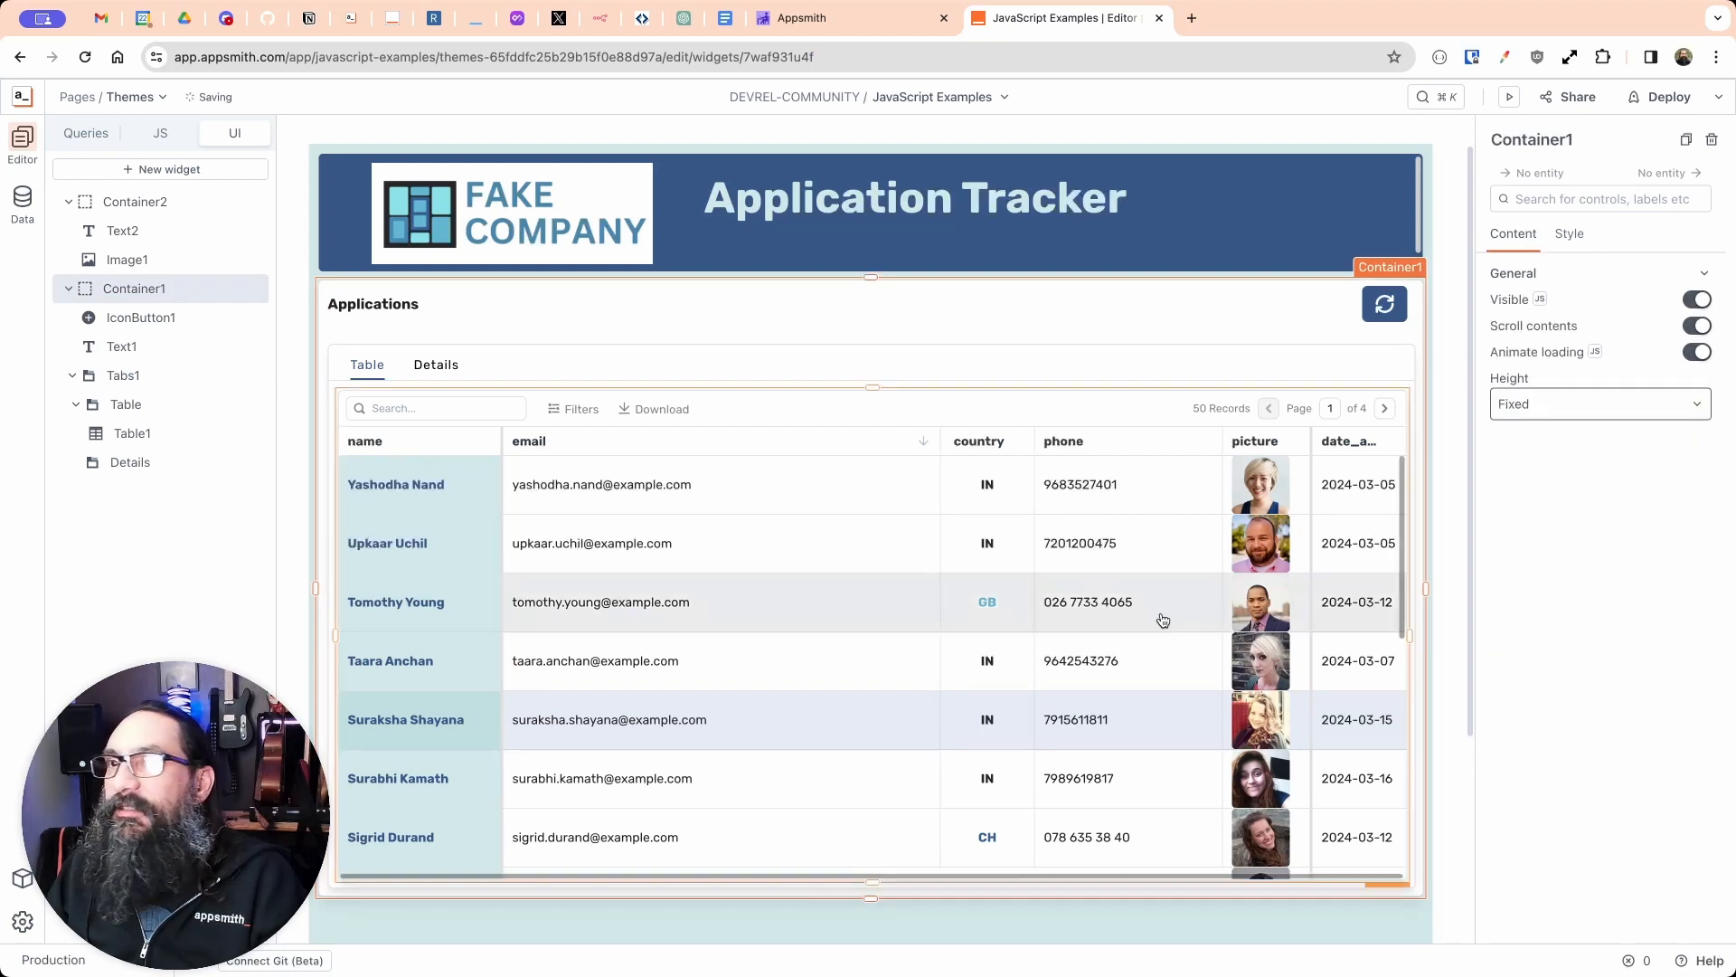
mouse_move(853, 899)
mouse_down()
mouse_move(874, 912)
mouse_move(877, 882)
mouse_up()
scroll(884, 799, up, 2)
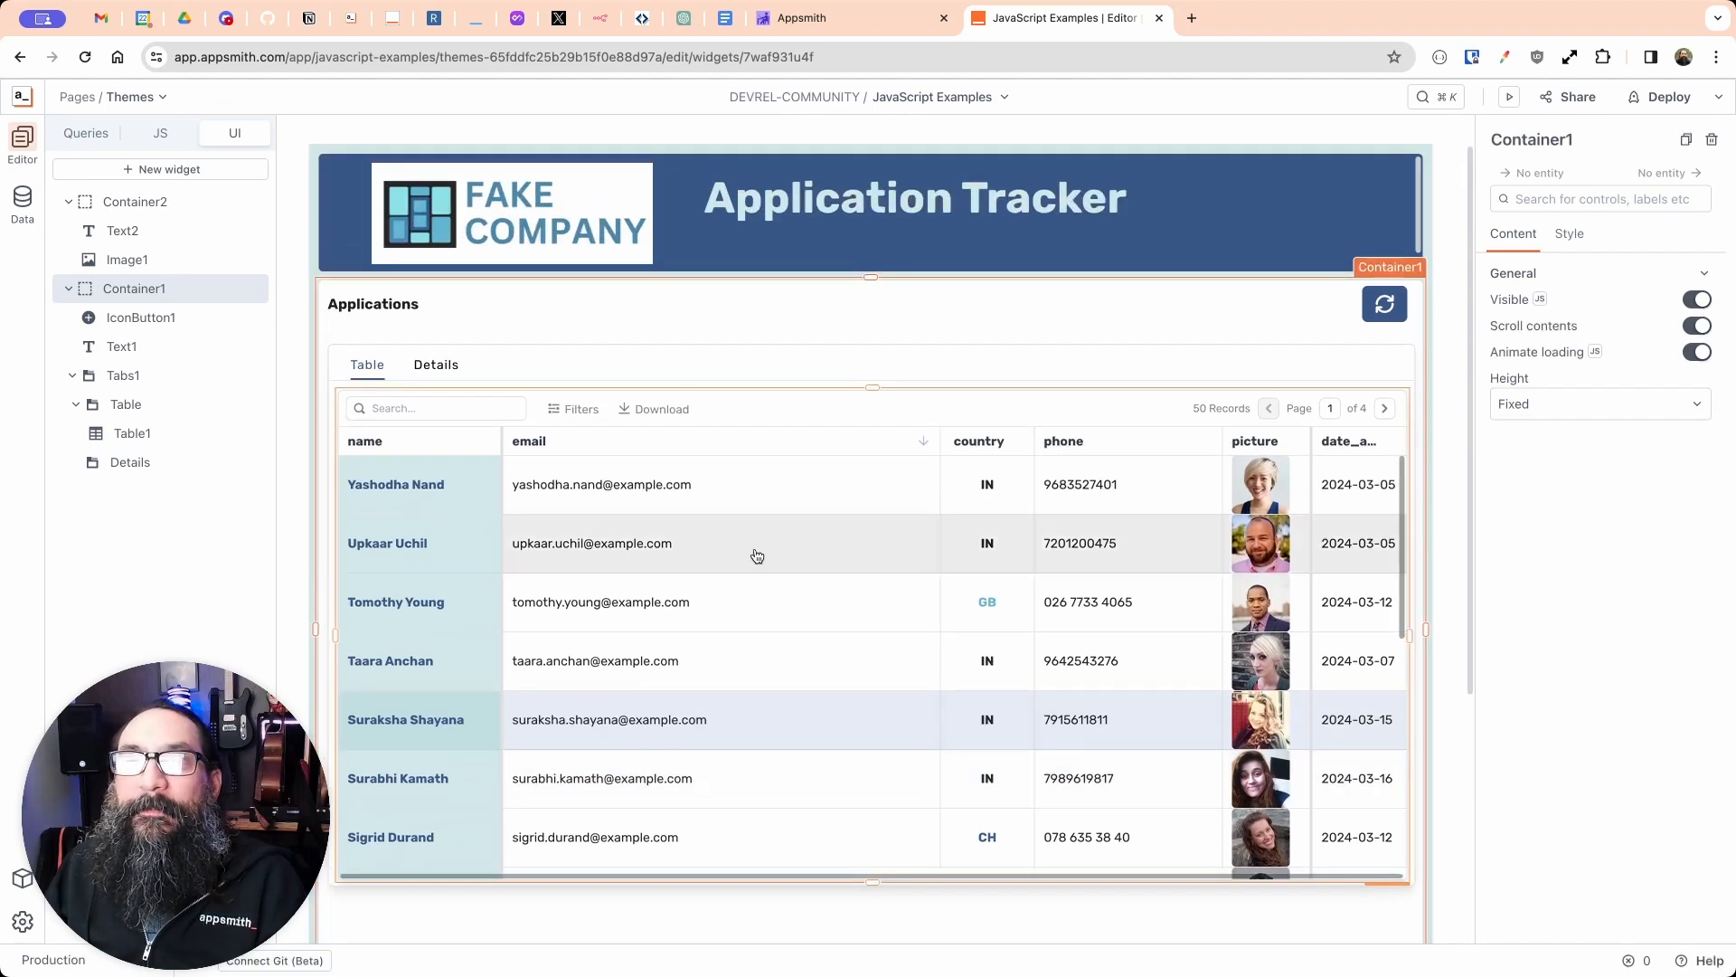
Step: Set the Tabs widget's height to Fixed and extend it slightly downward along with the table inside
click(734, 367)
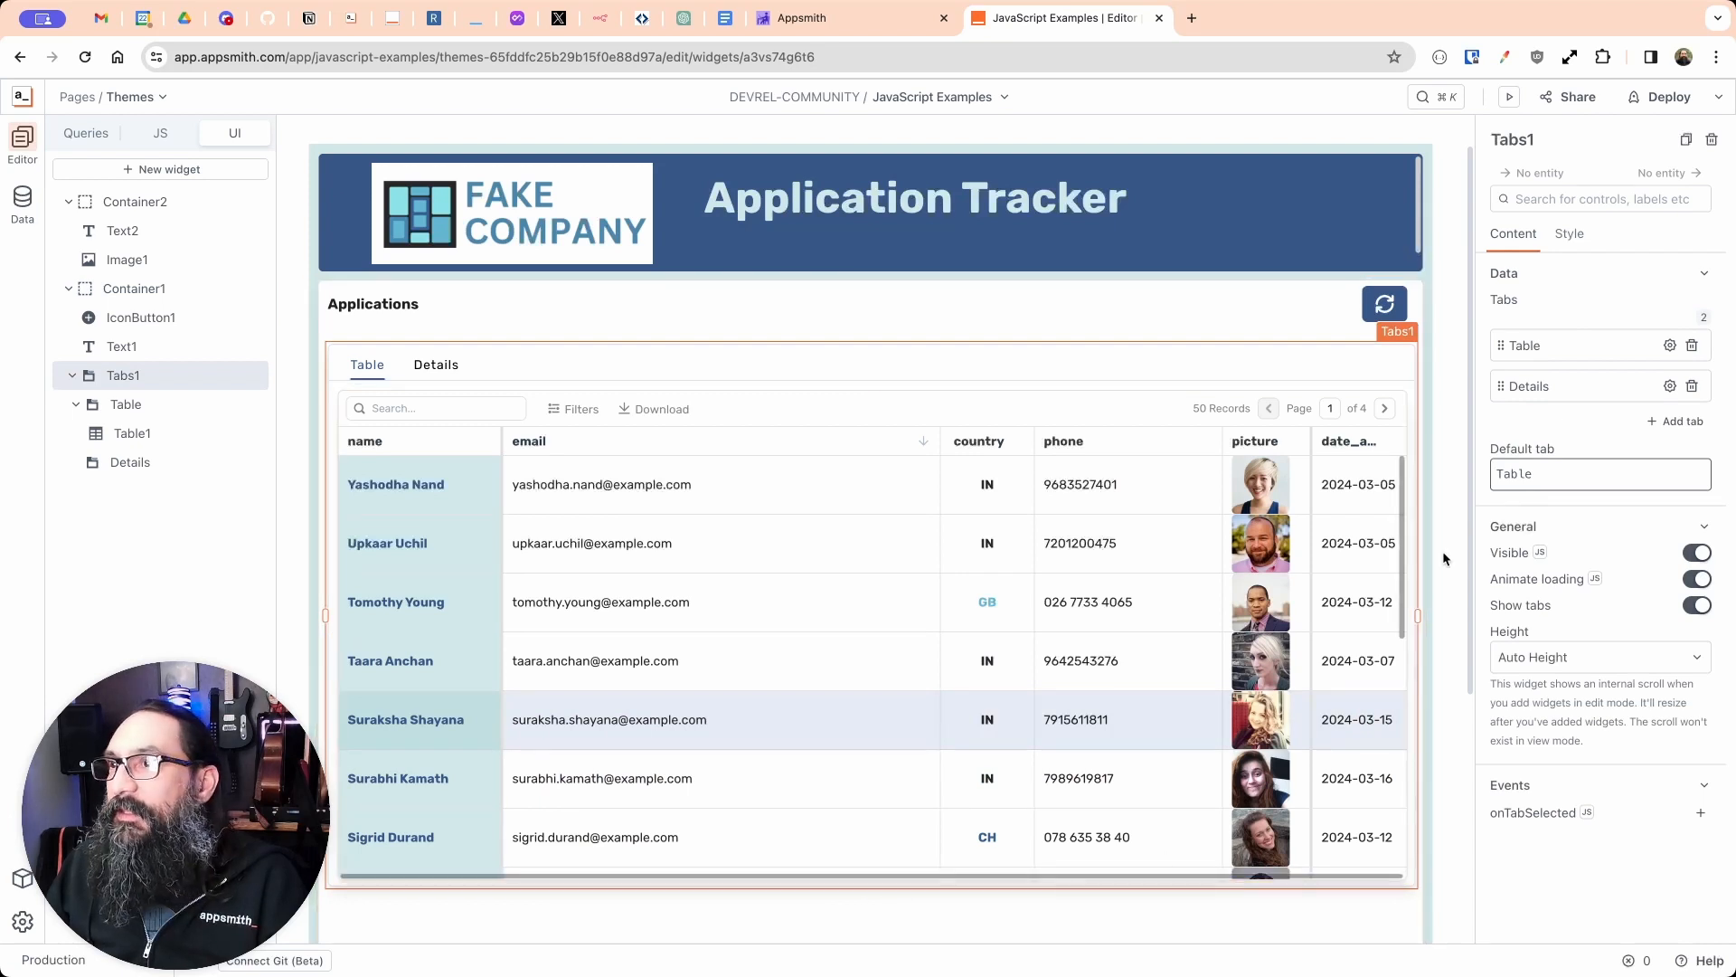
click(1535, 655)
click(1524, 767)
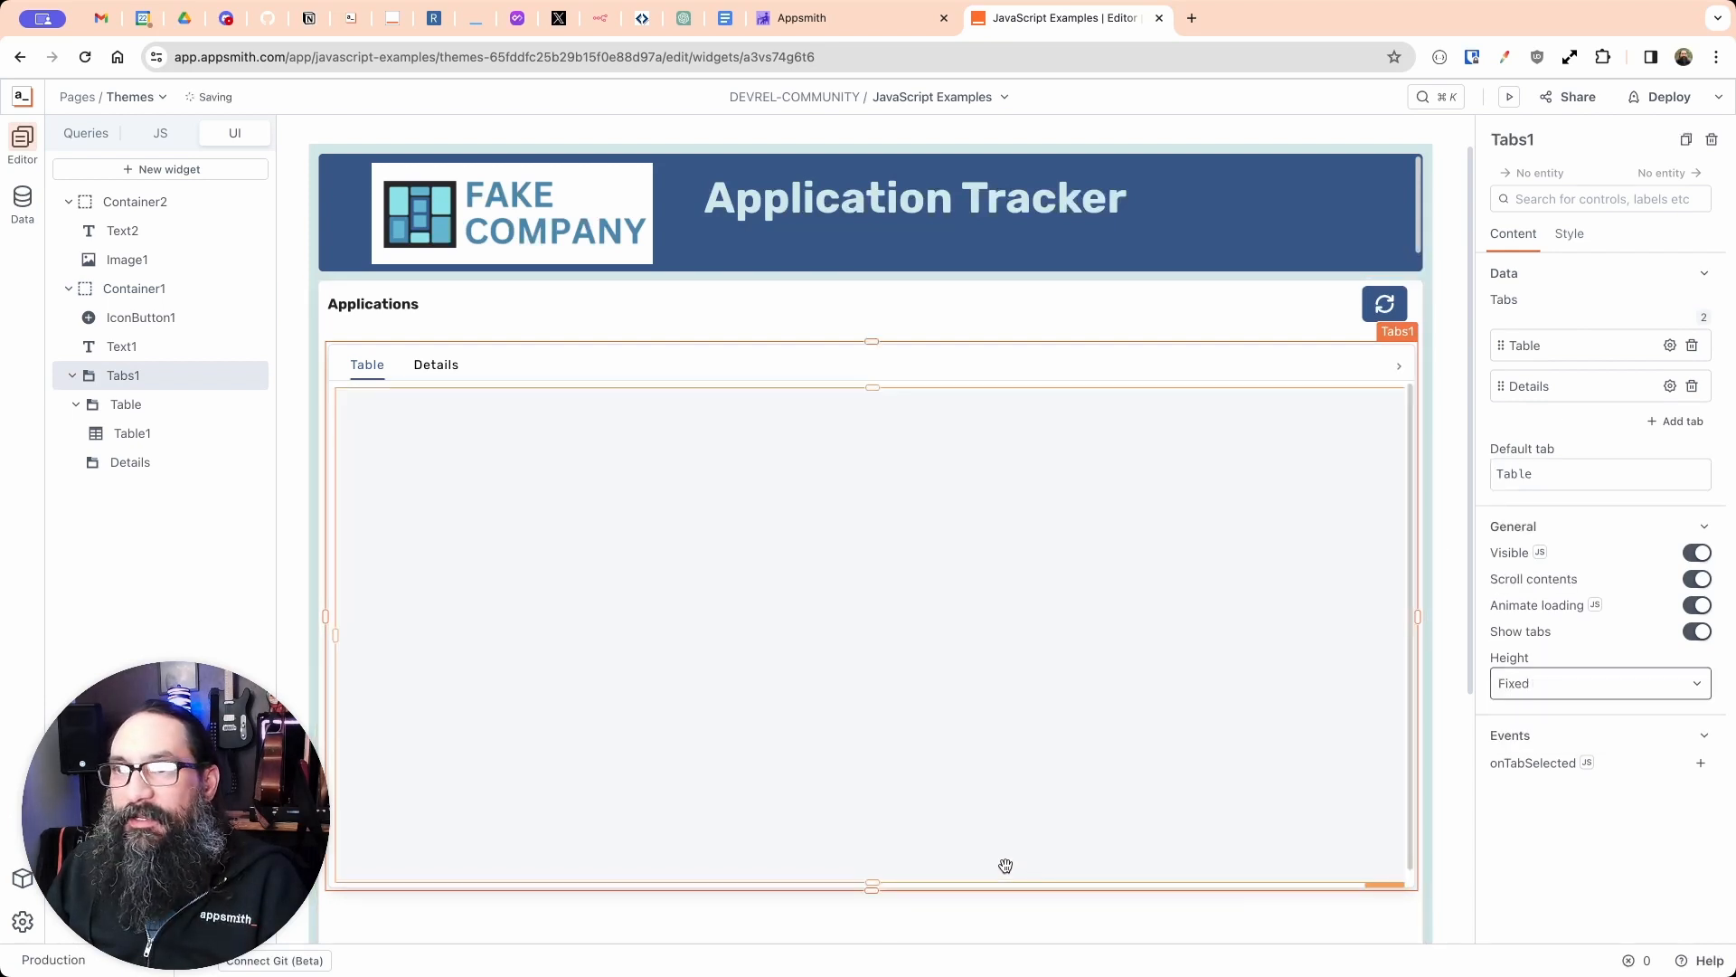
mouse_move(872, 892)
mouse_down()
mouse_move(872, 930)
mouse_move(875, 902)
mouse_up()
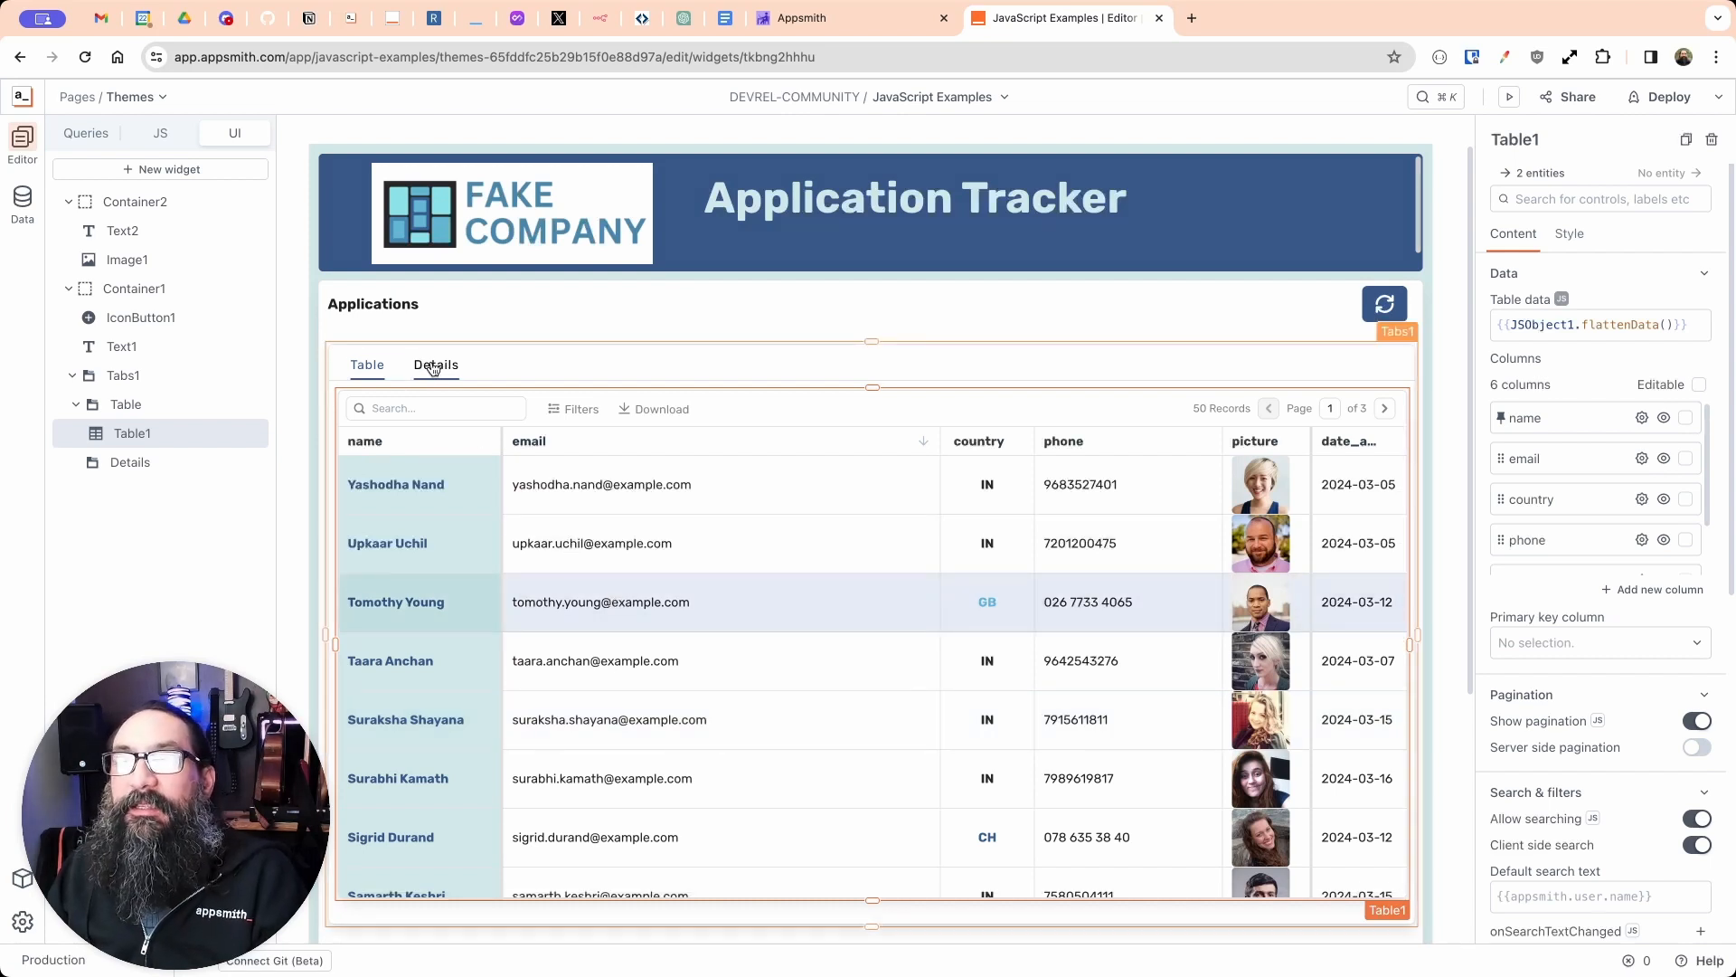
Step: Check the Default tab value in the Tabs widget's properties
click(823, 361)
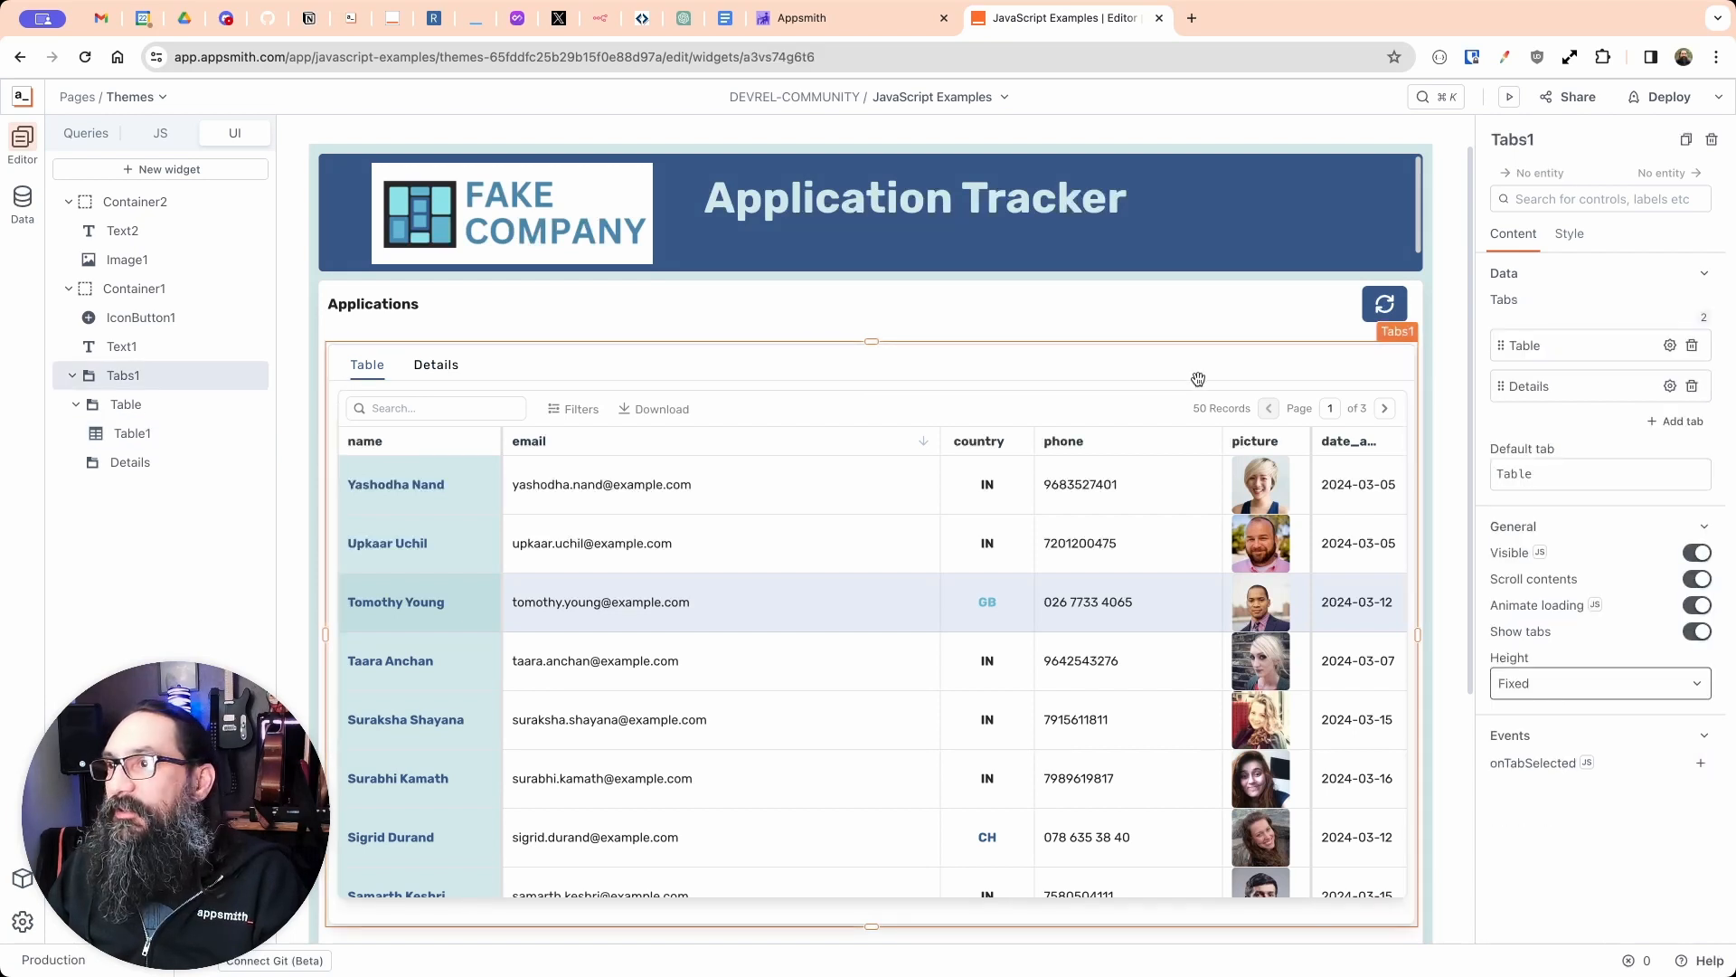
click(1543, 472)
key(super+a)
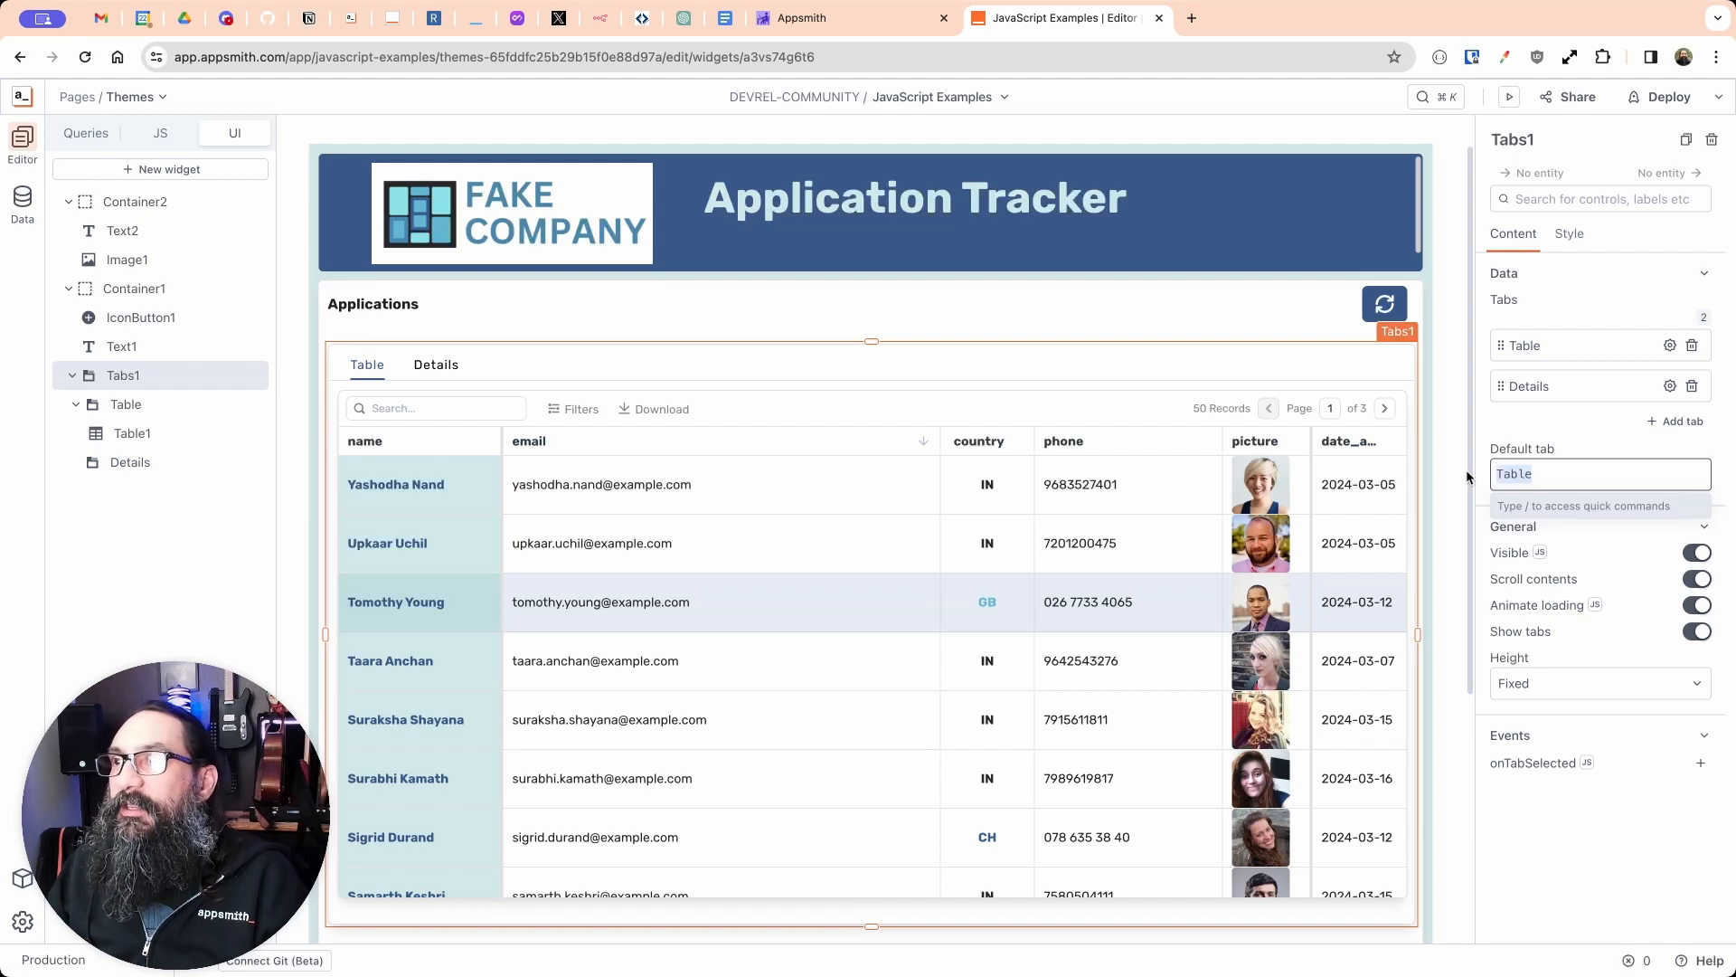
click(1604, 467)
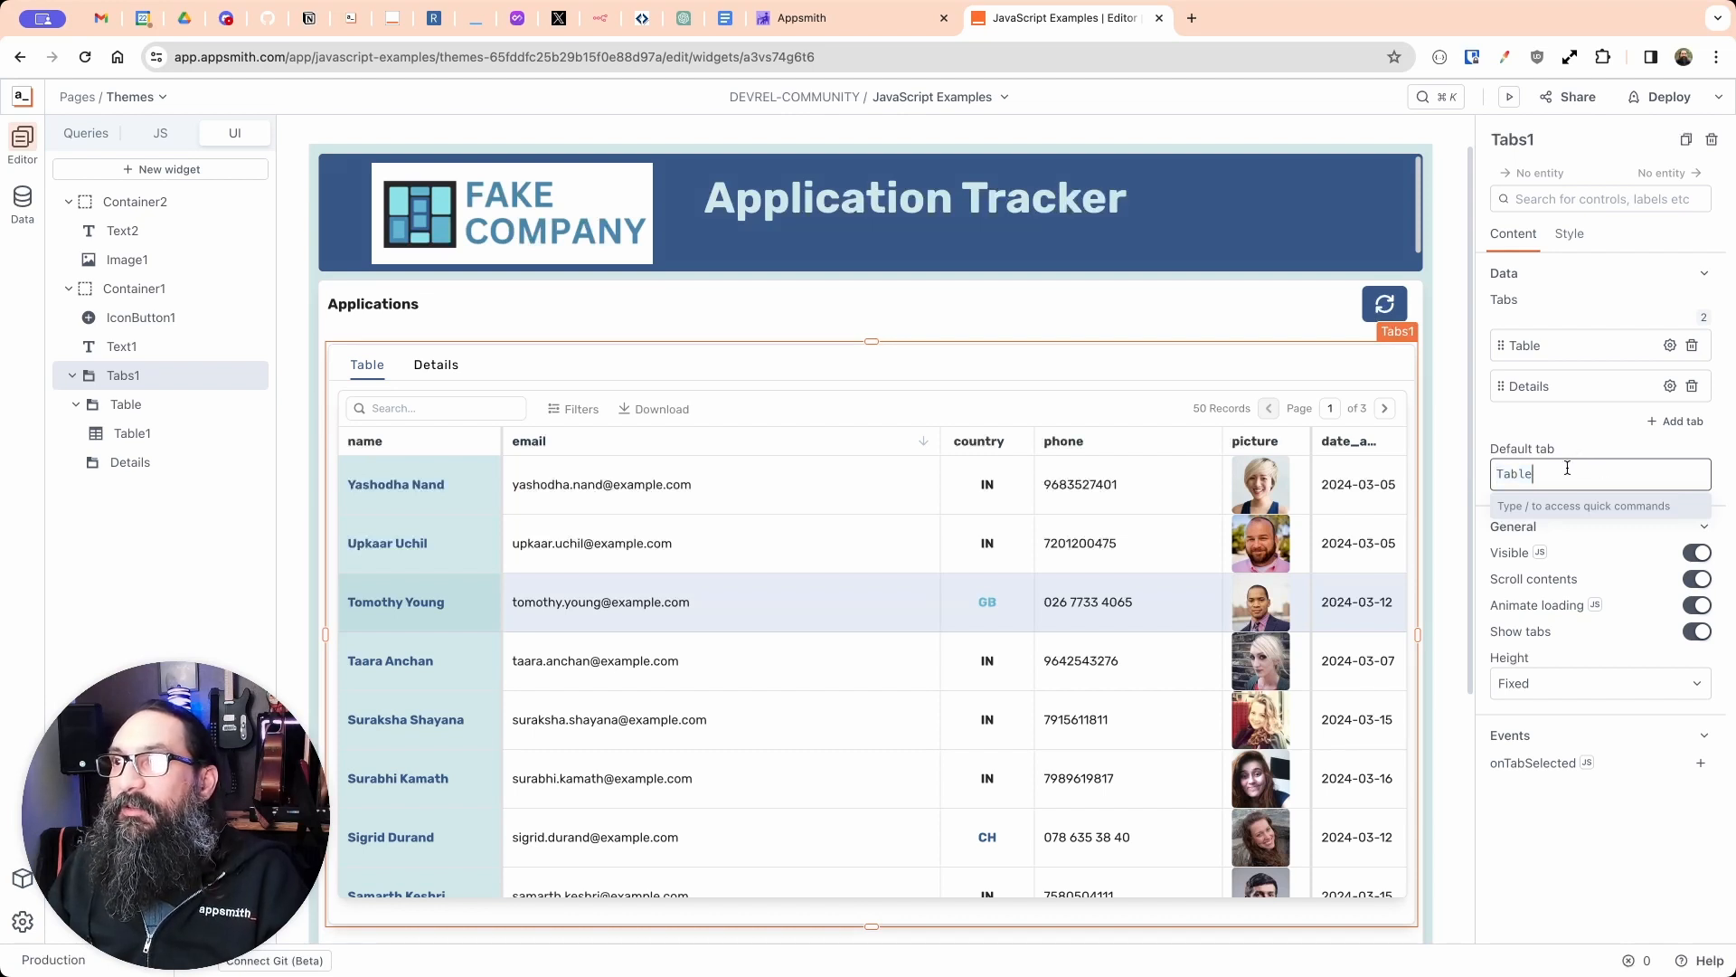
Step: Add a defaultTab property with an empty string value above the colors object in JSObject2
click(160, 133)
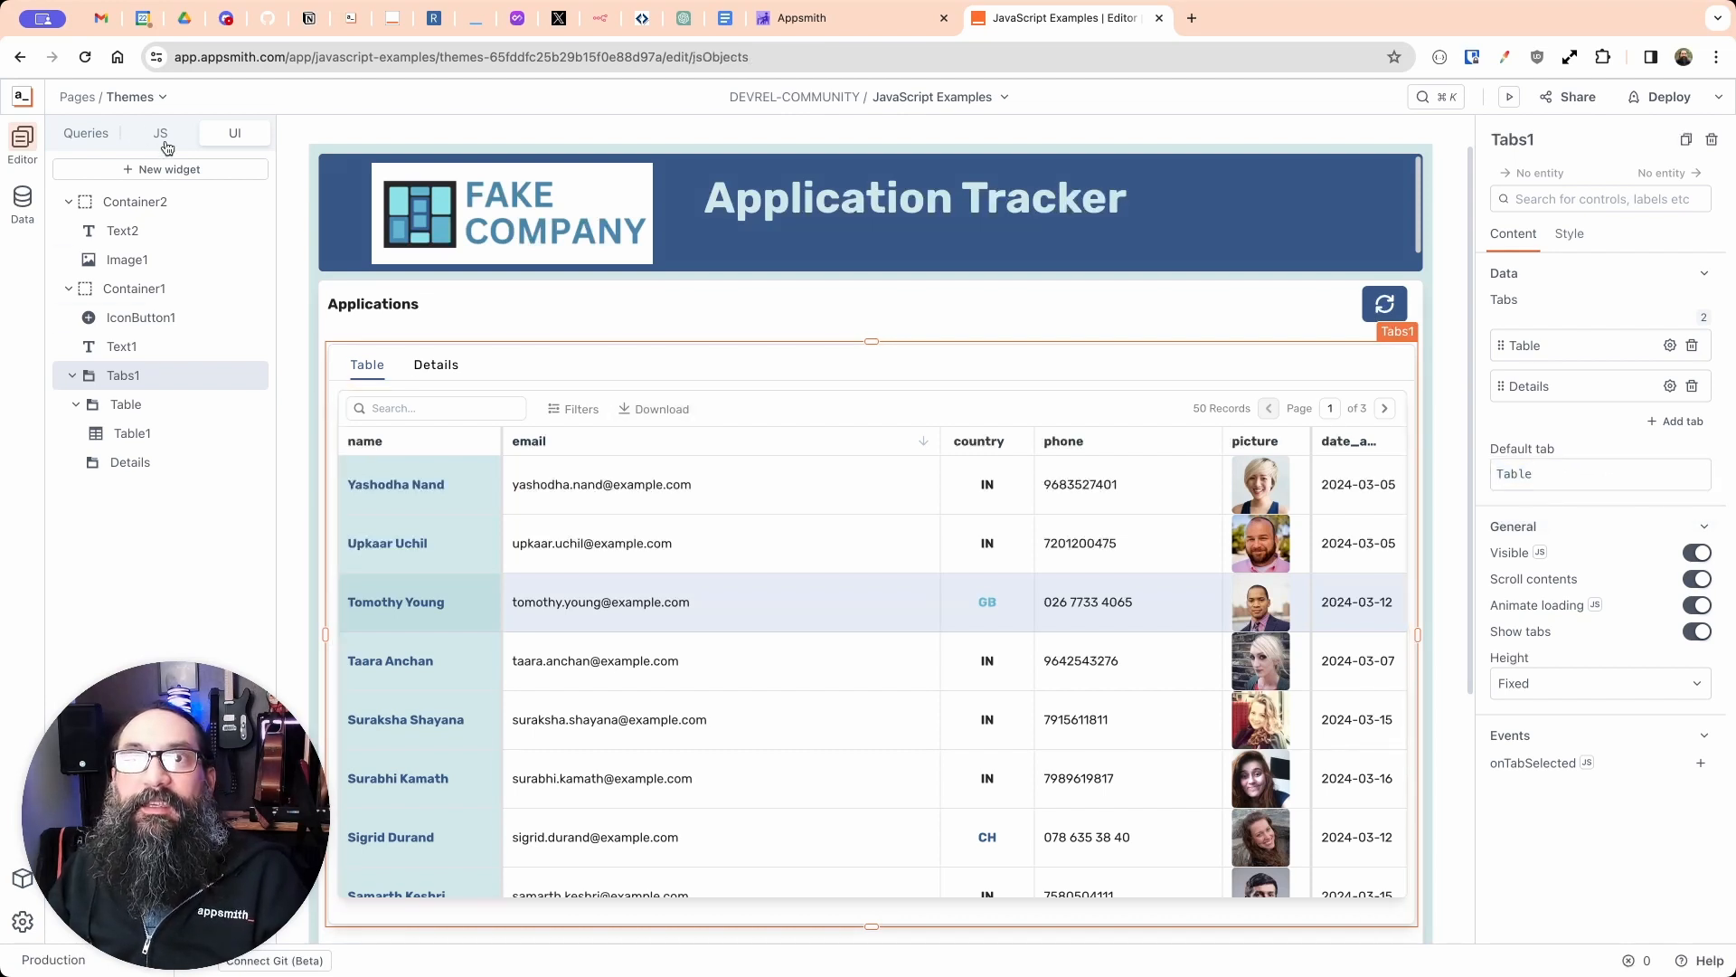
click(500, 251)
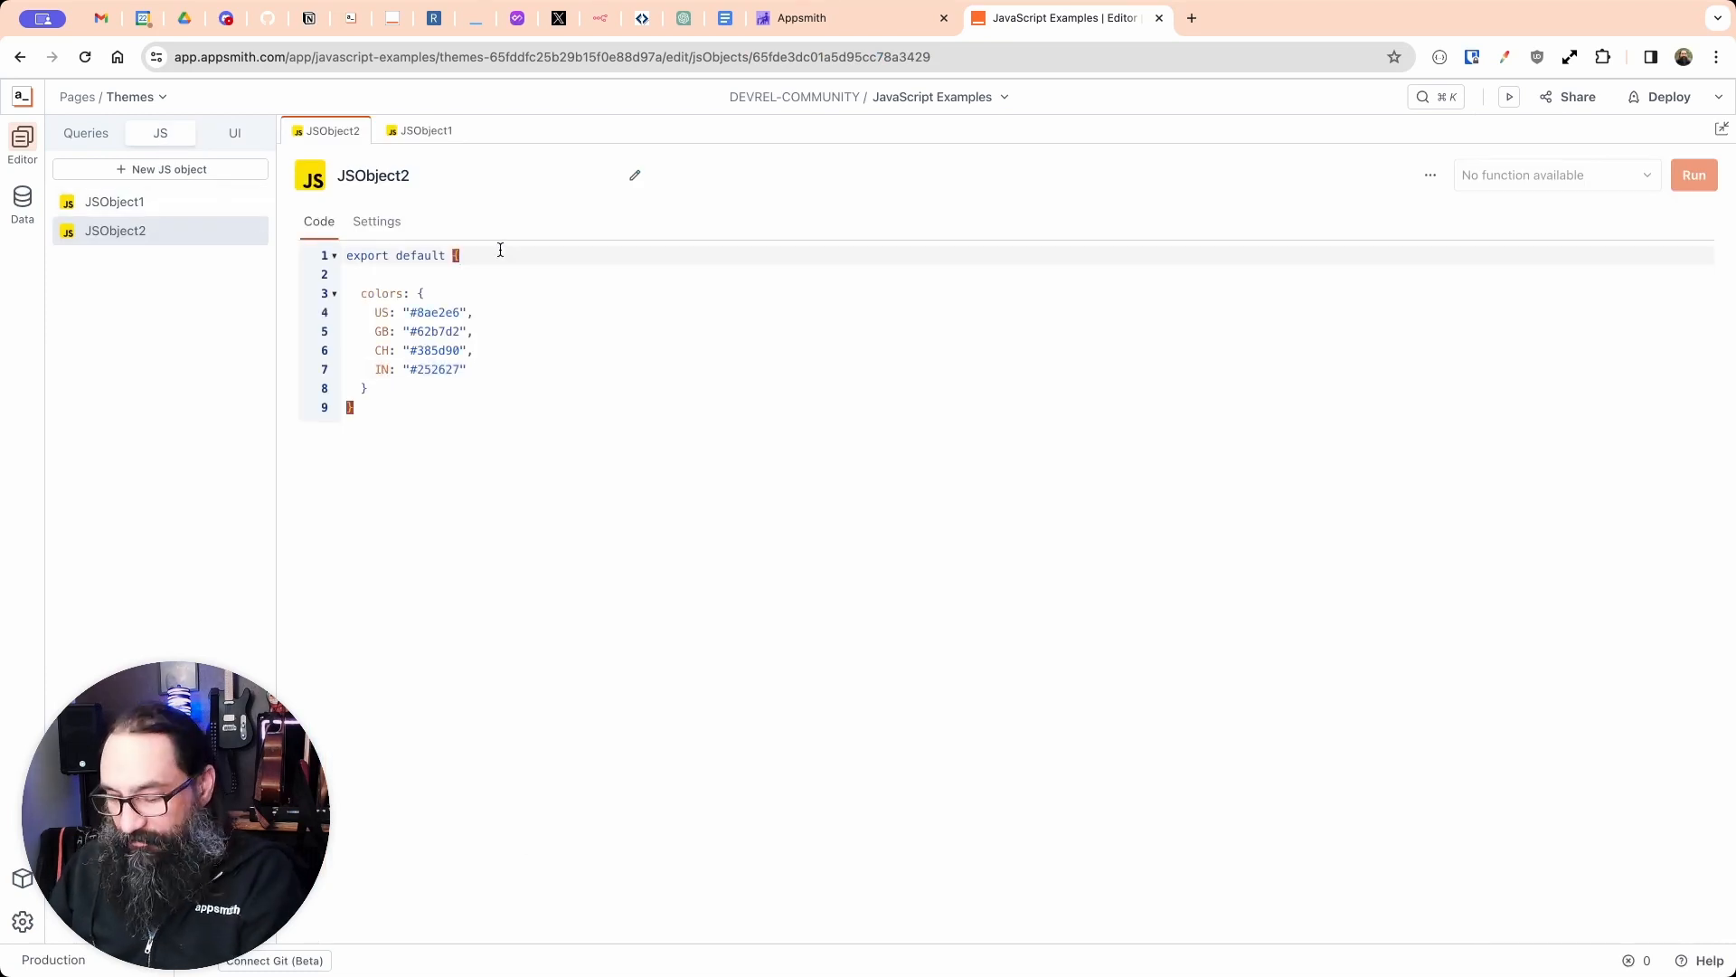
key(Return)
key(Return)
key(Return)
click(434, 292)
text(de)
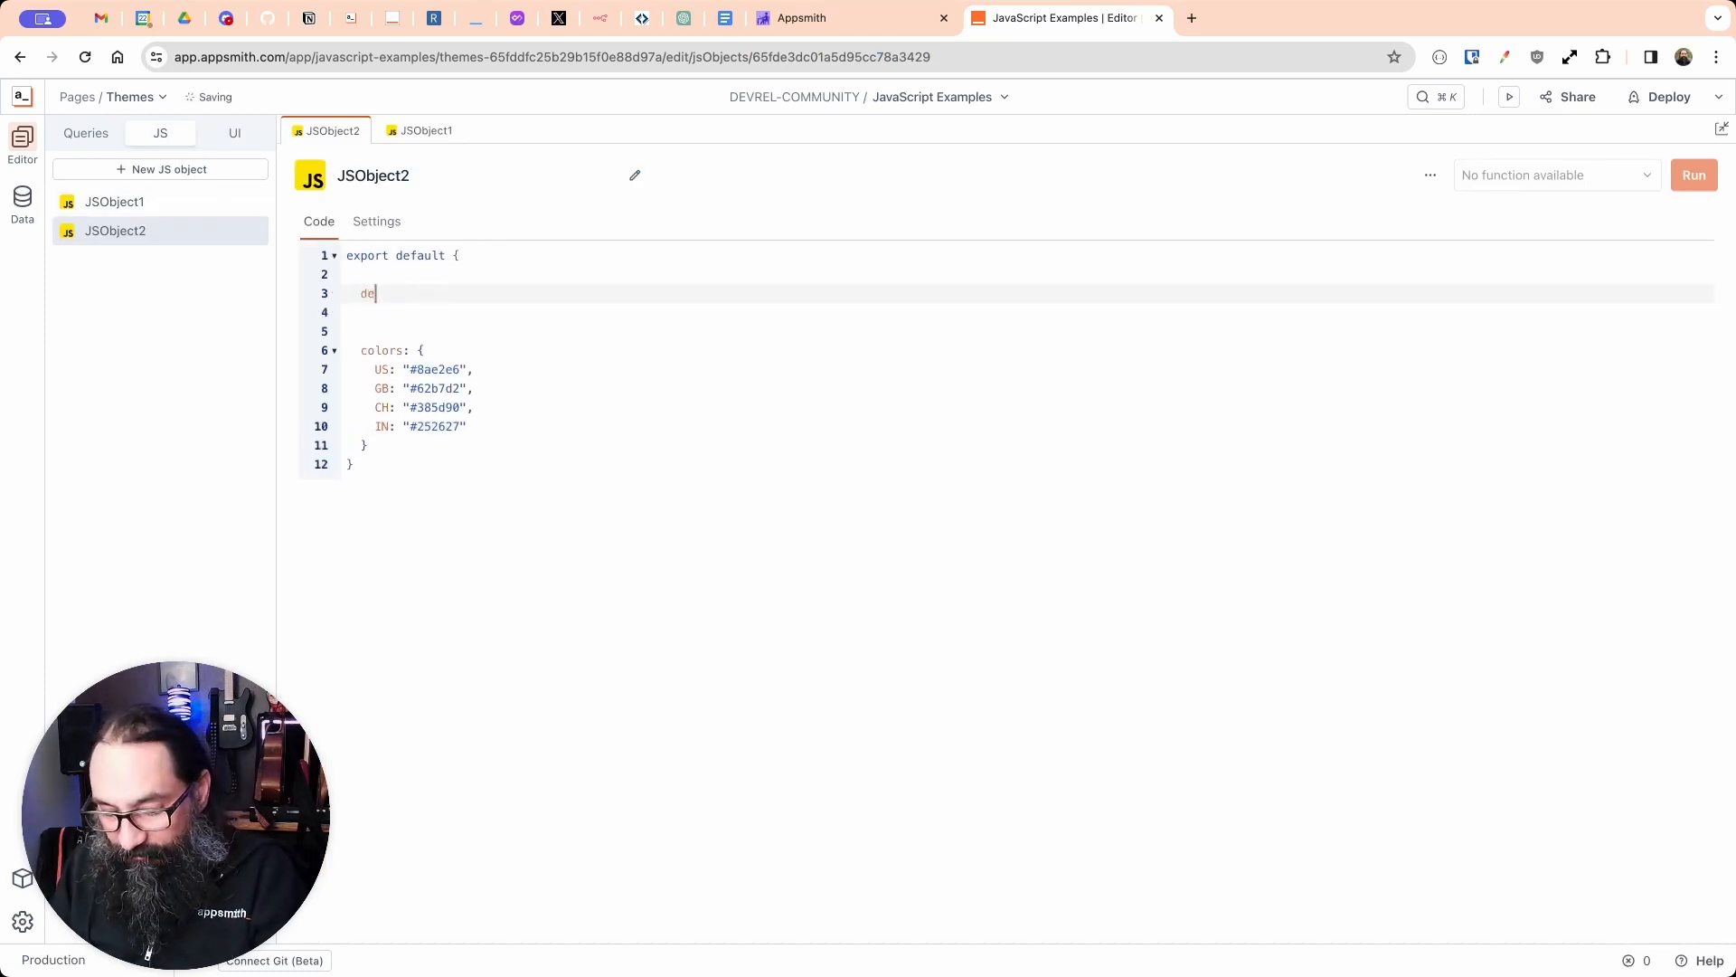
text(faultTab:)
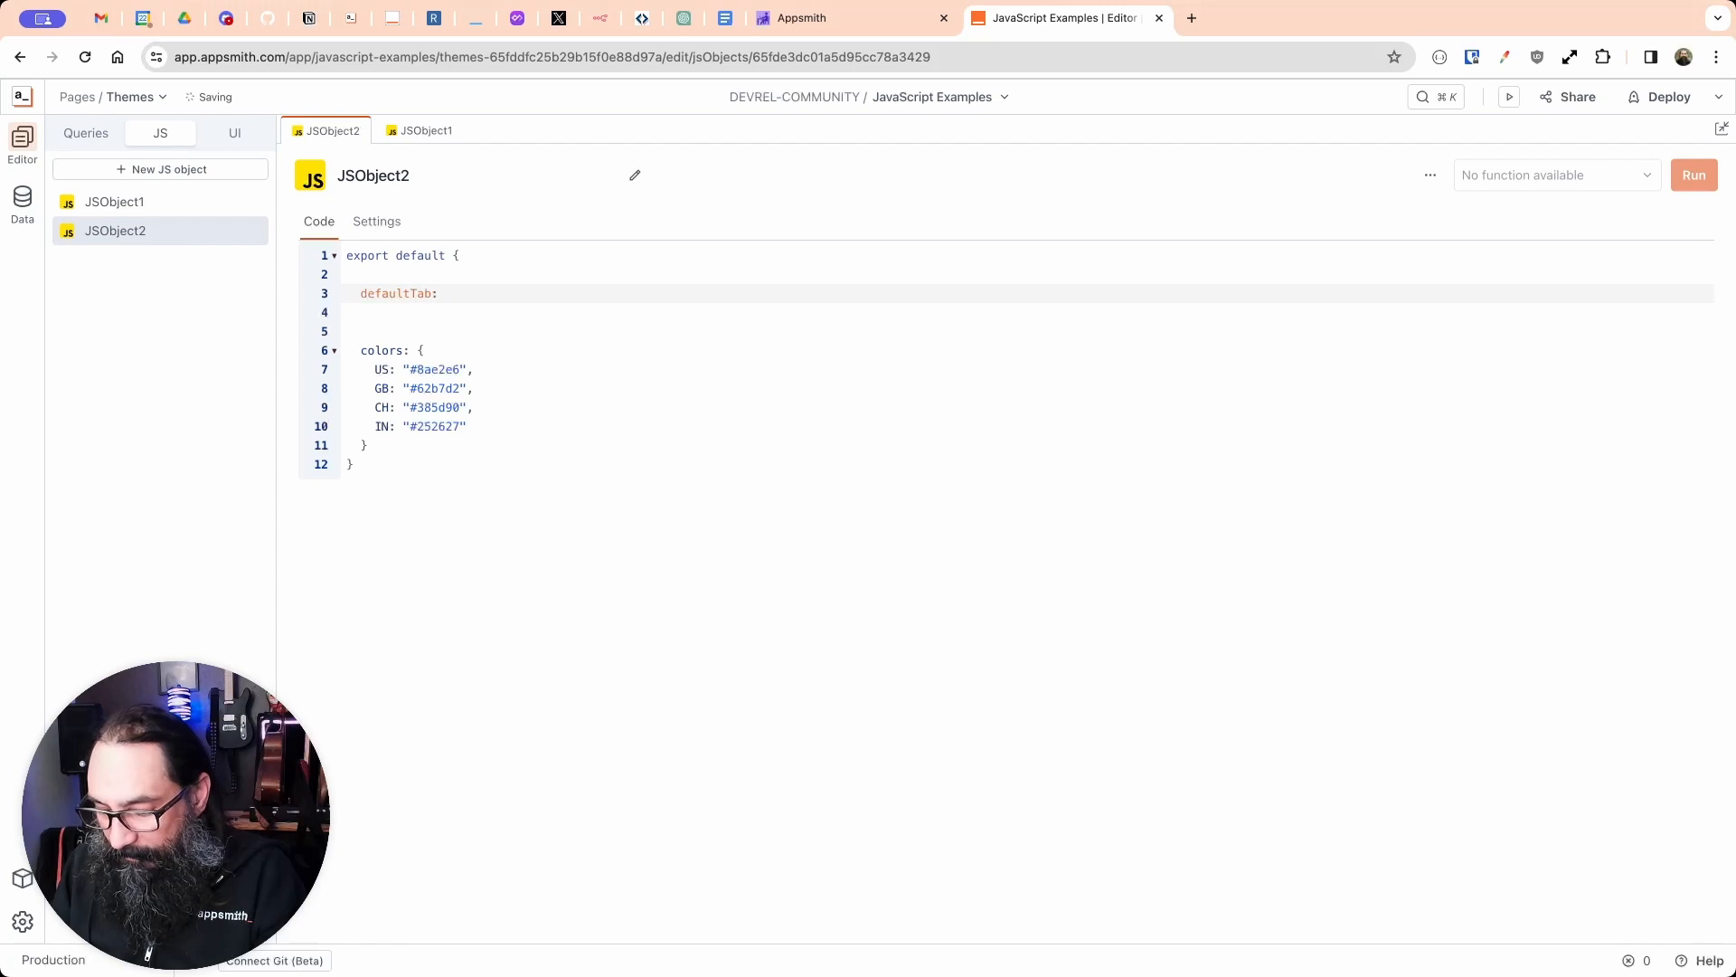
text( ""<)
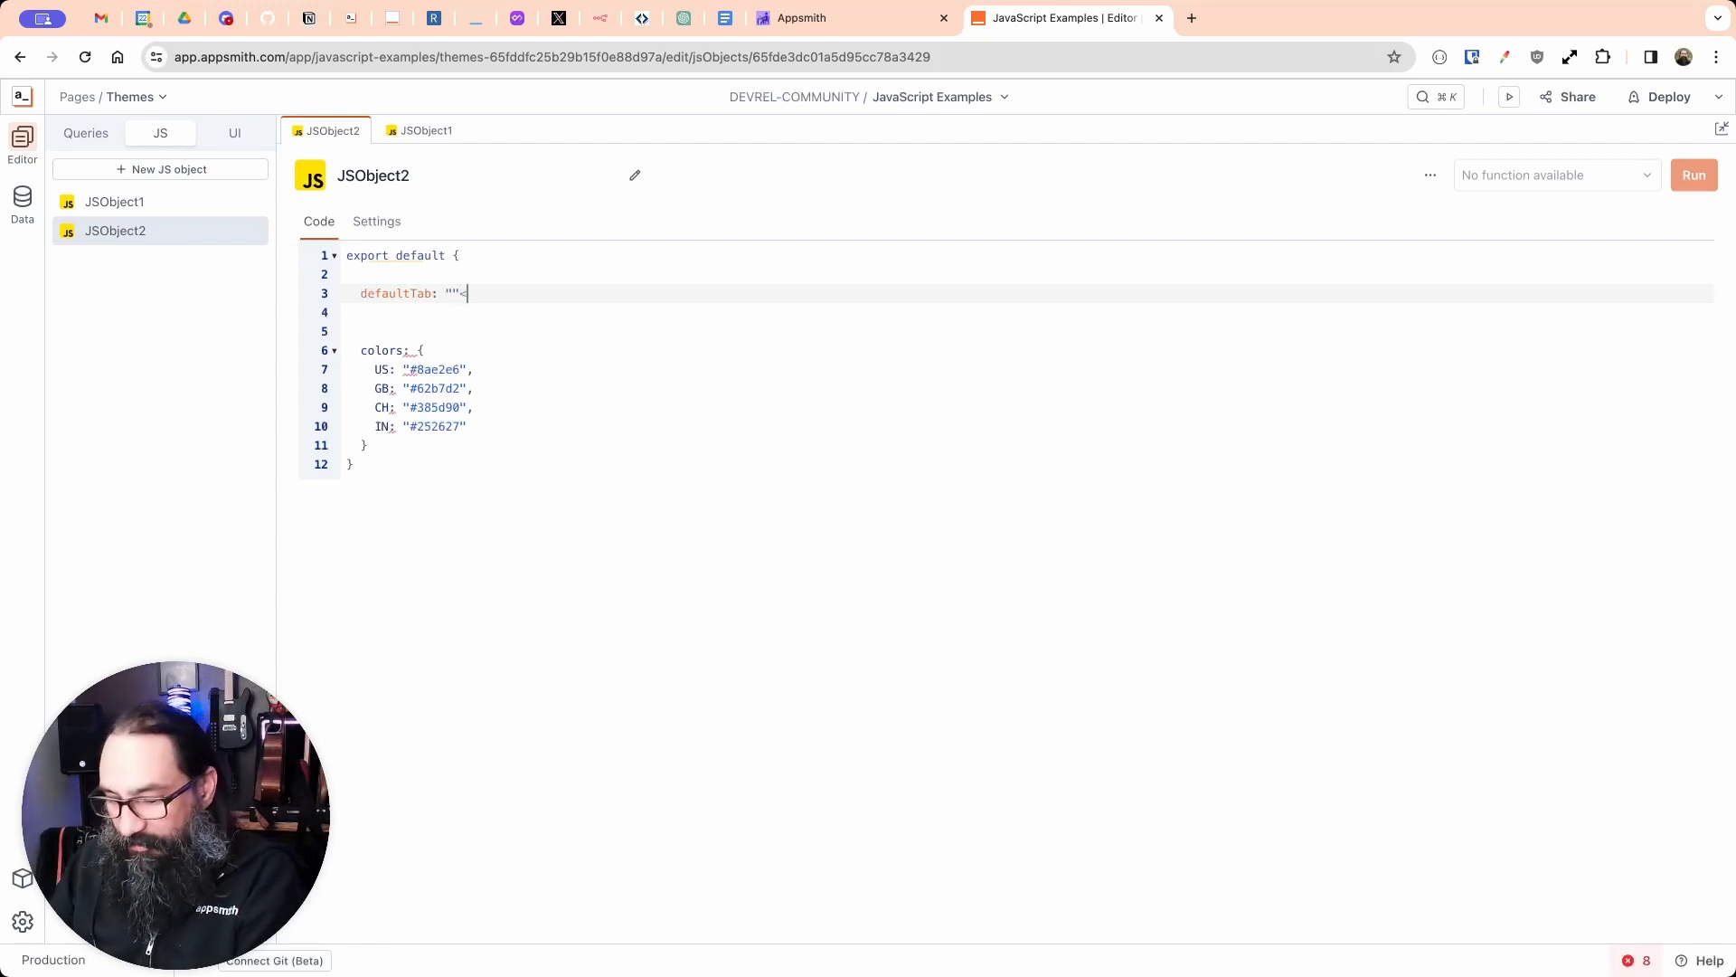
key(BackSpace)
text(,)
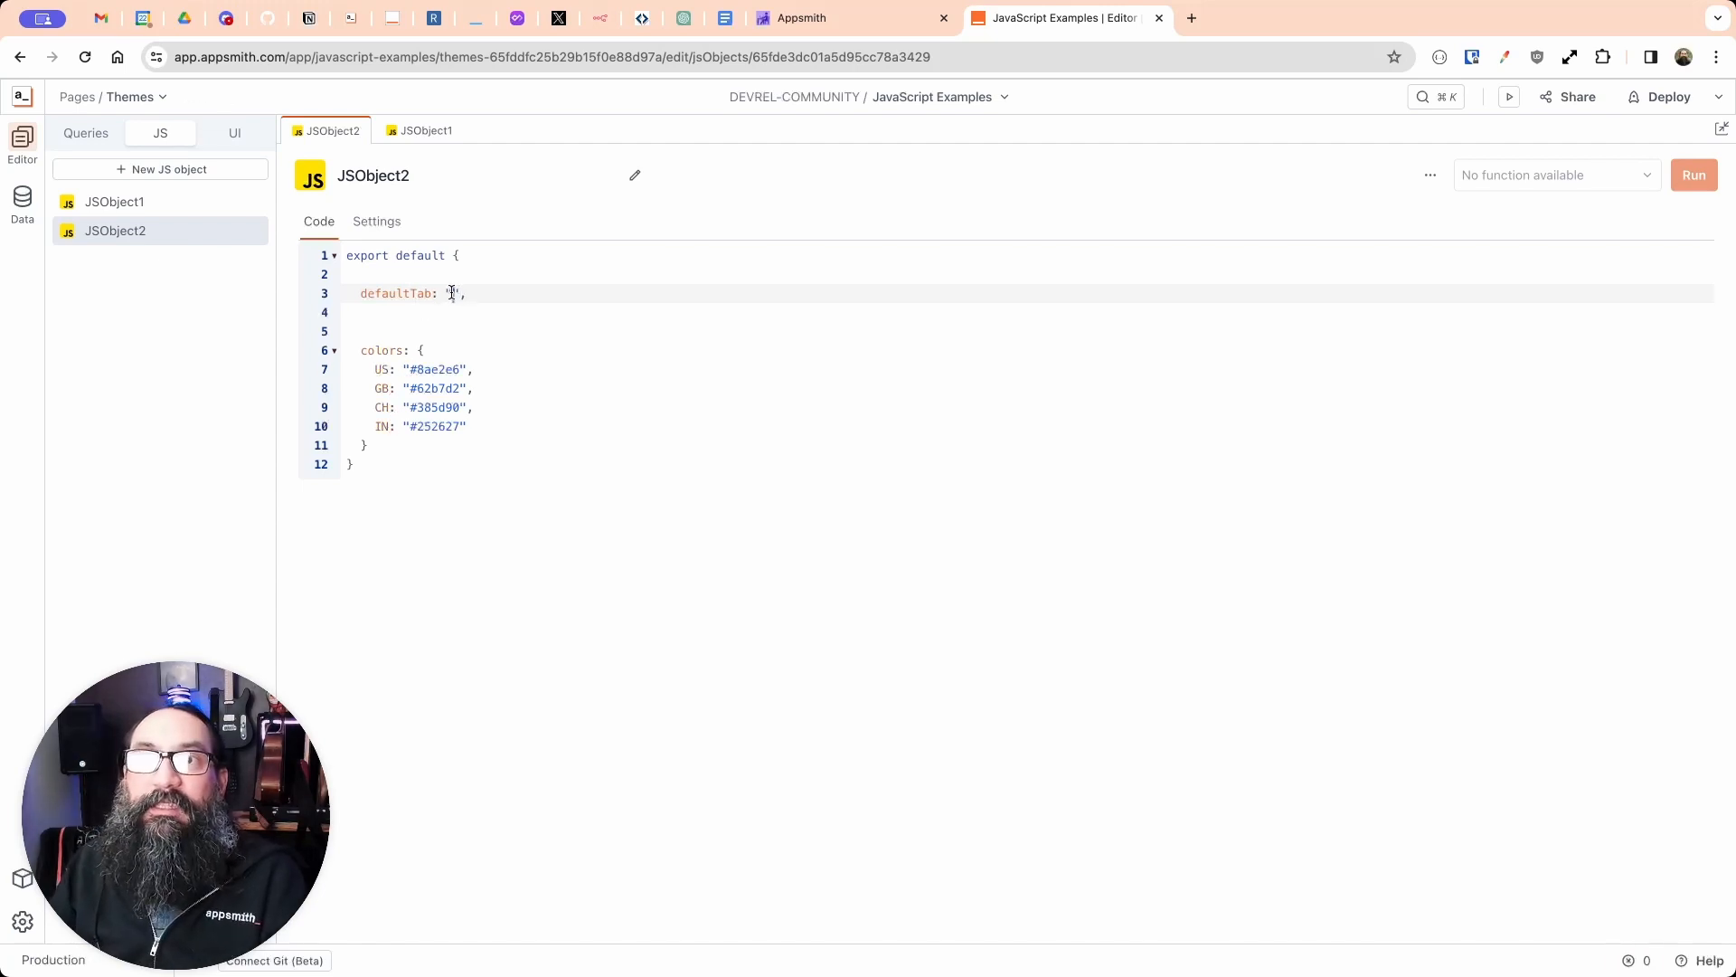
Step: Set the defaultTab property in JSObject2 to "Table" and enlarge the page display to 110%
click(449, 294)
text(Table)
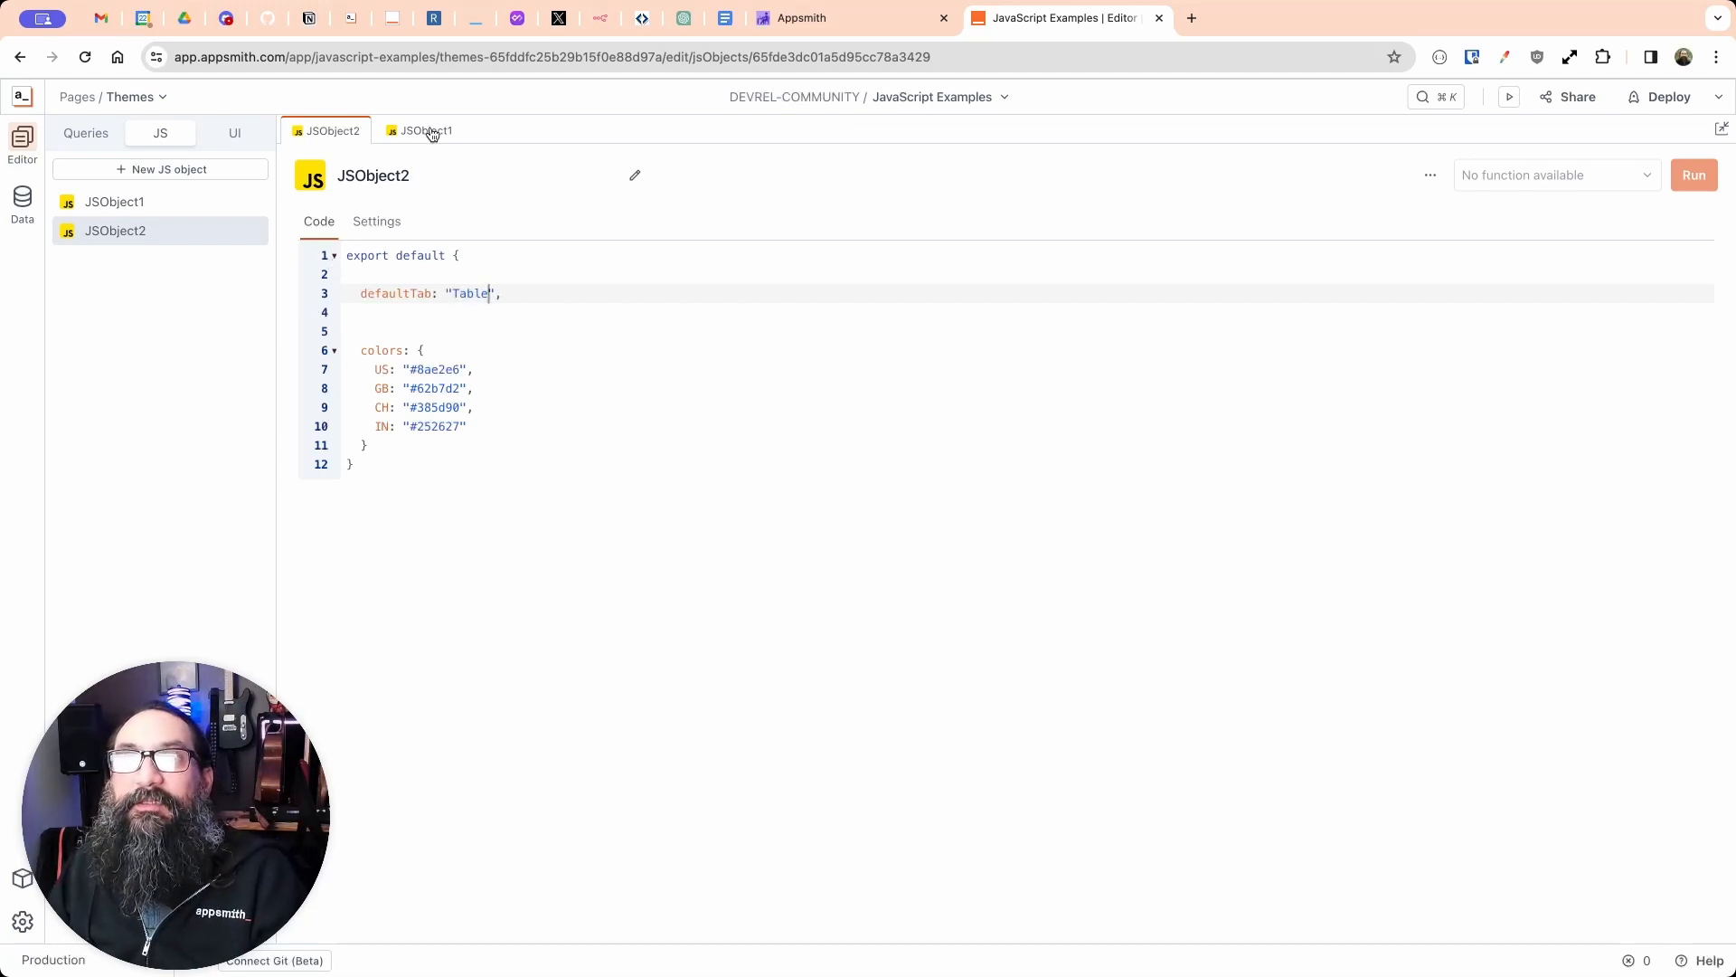
key(super+equal)
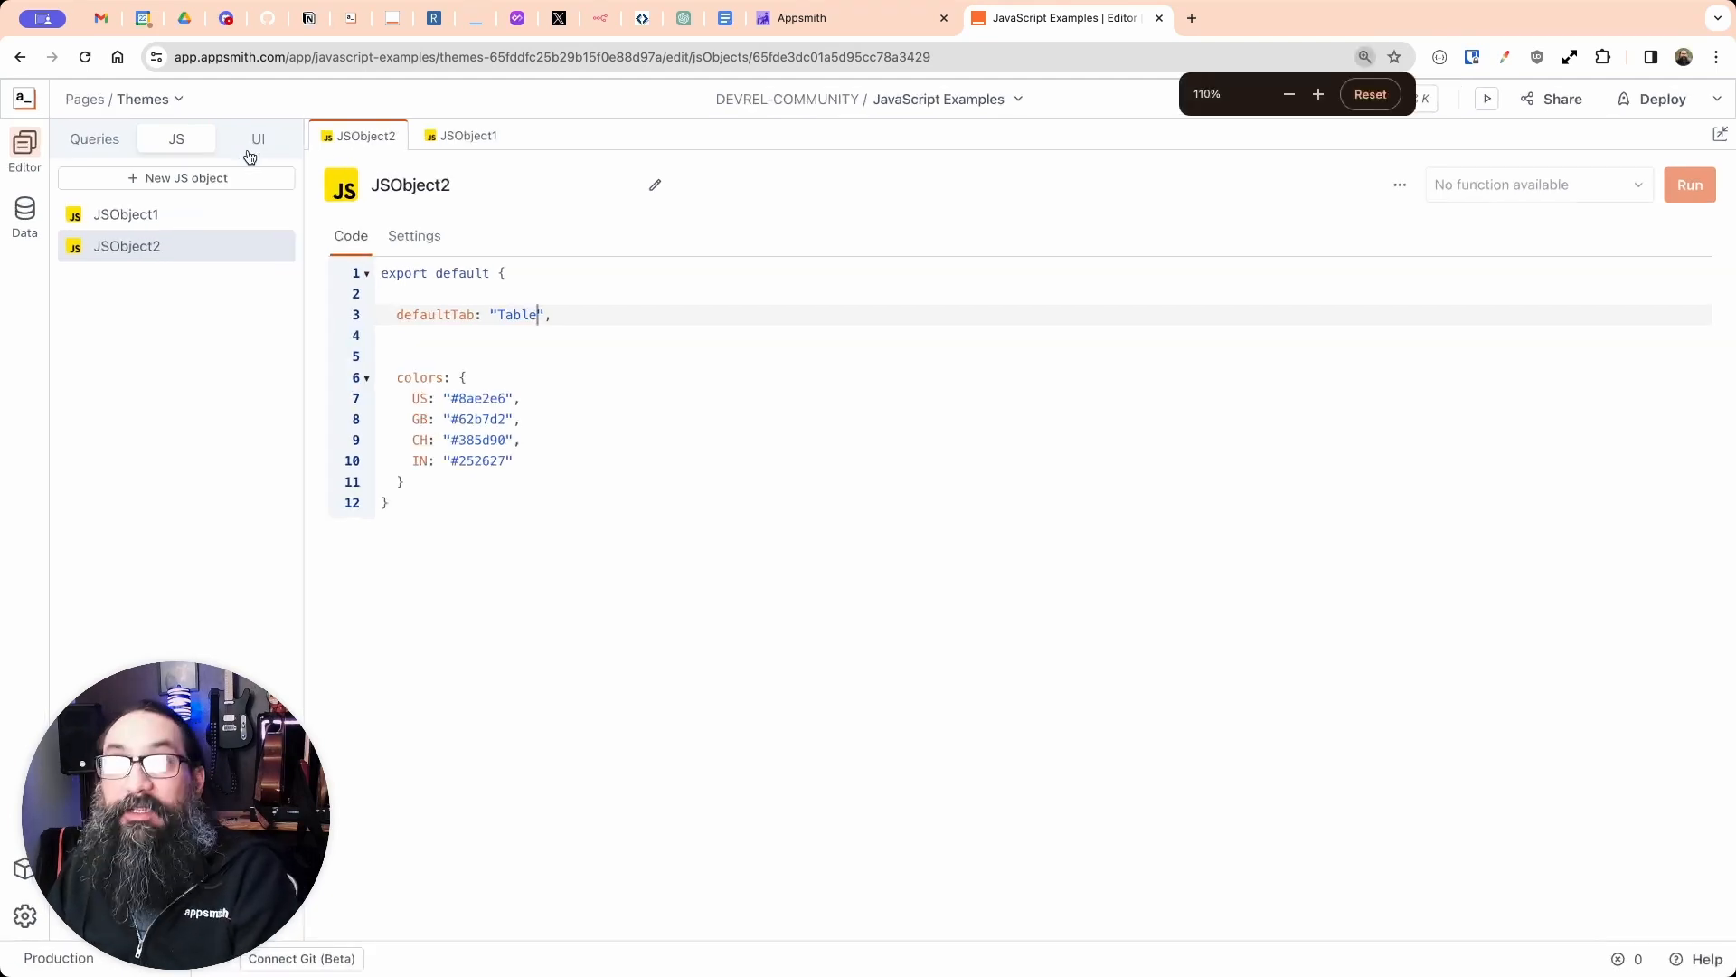
click(877, 417)
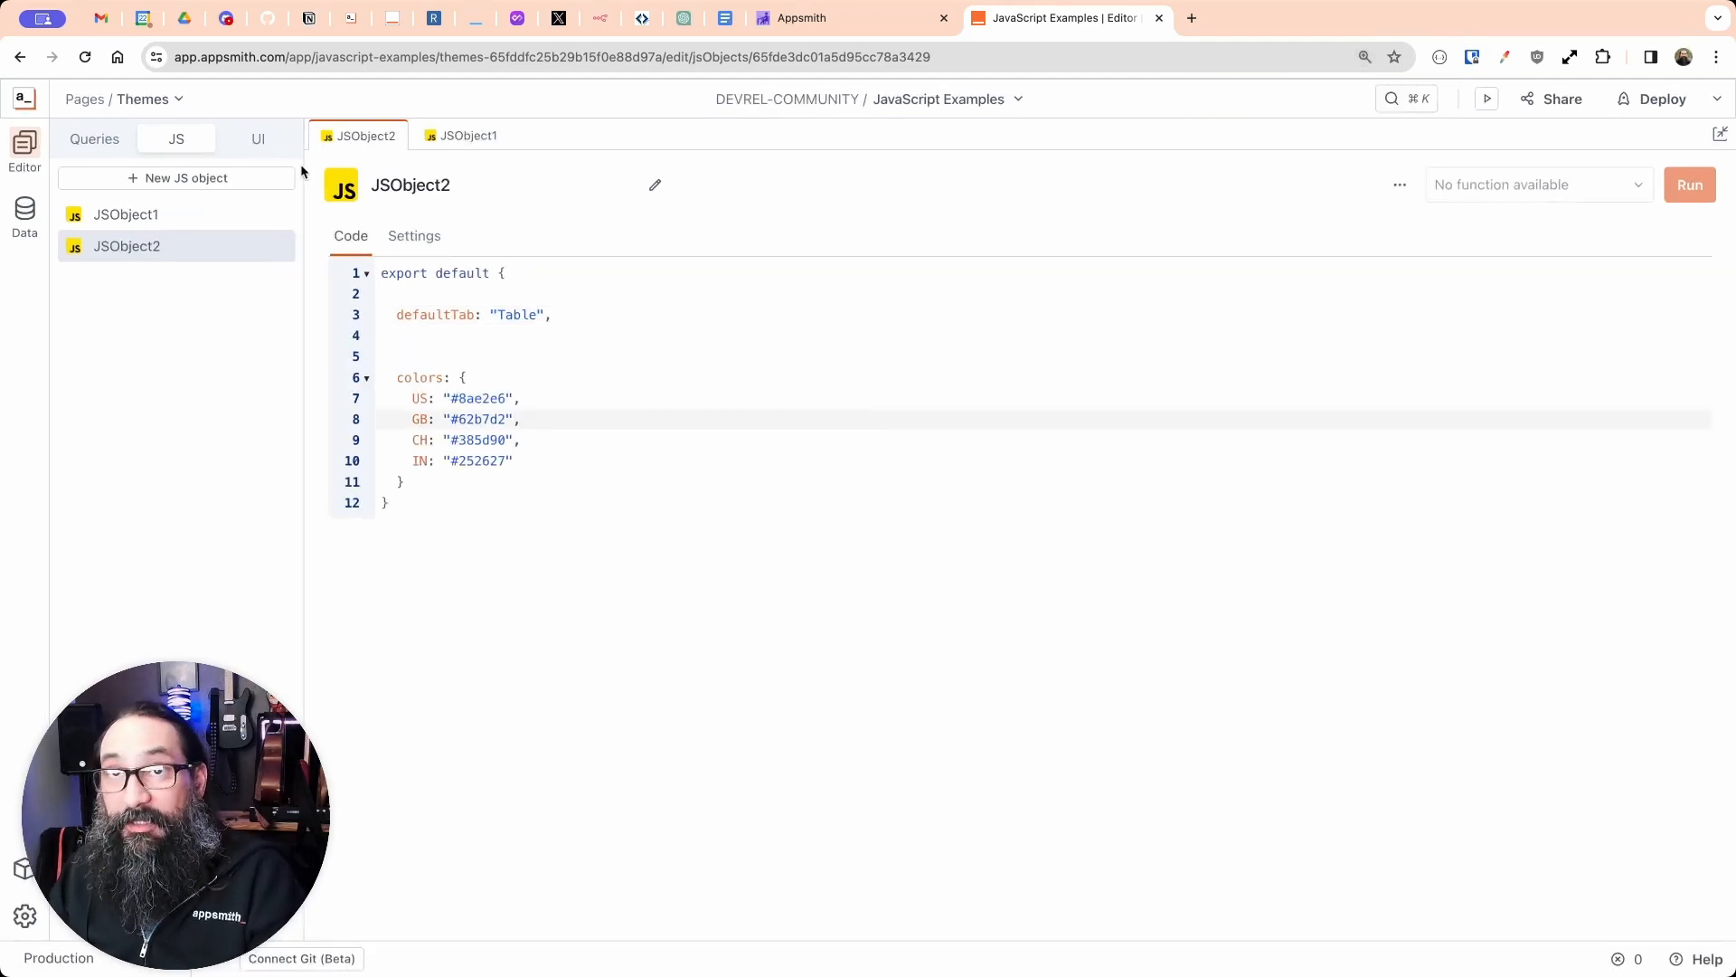
Step: Bind the default tab of the Tabs1 widget to {{JSObject2.defaultTab}}
click(259, 139)
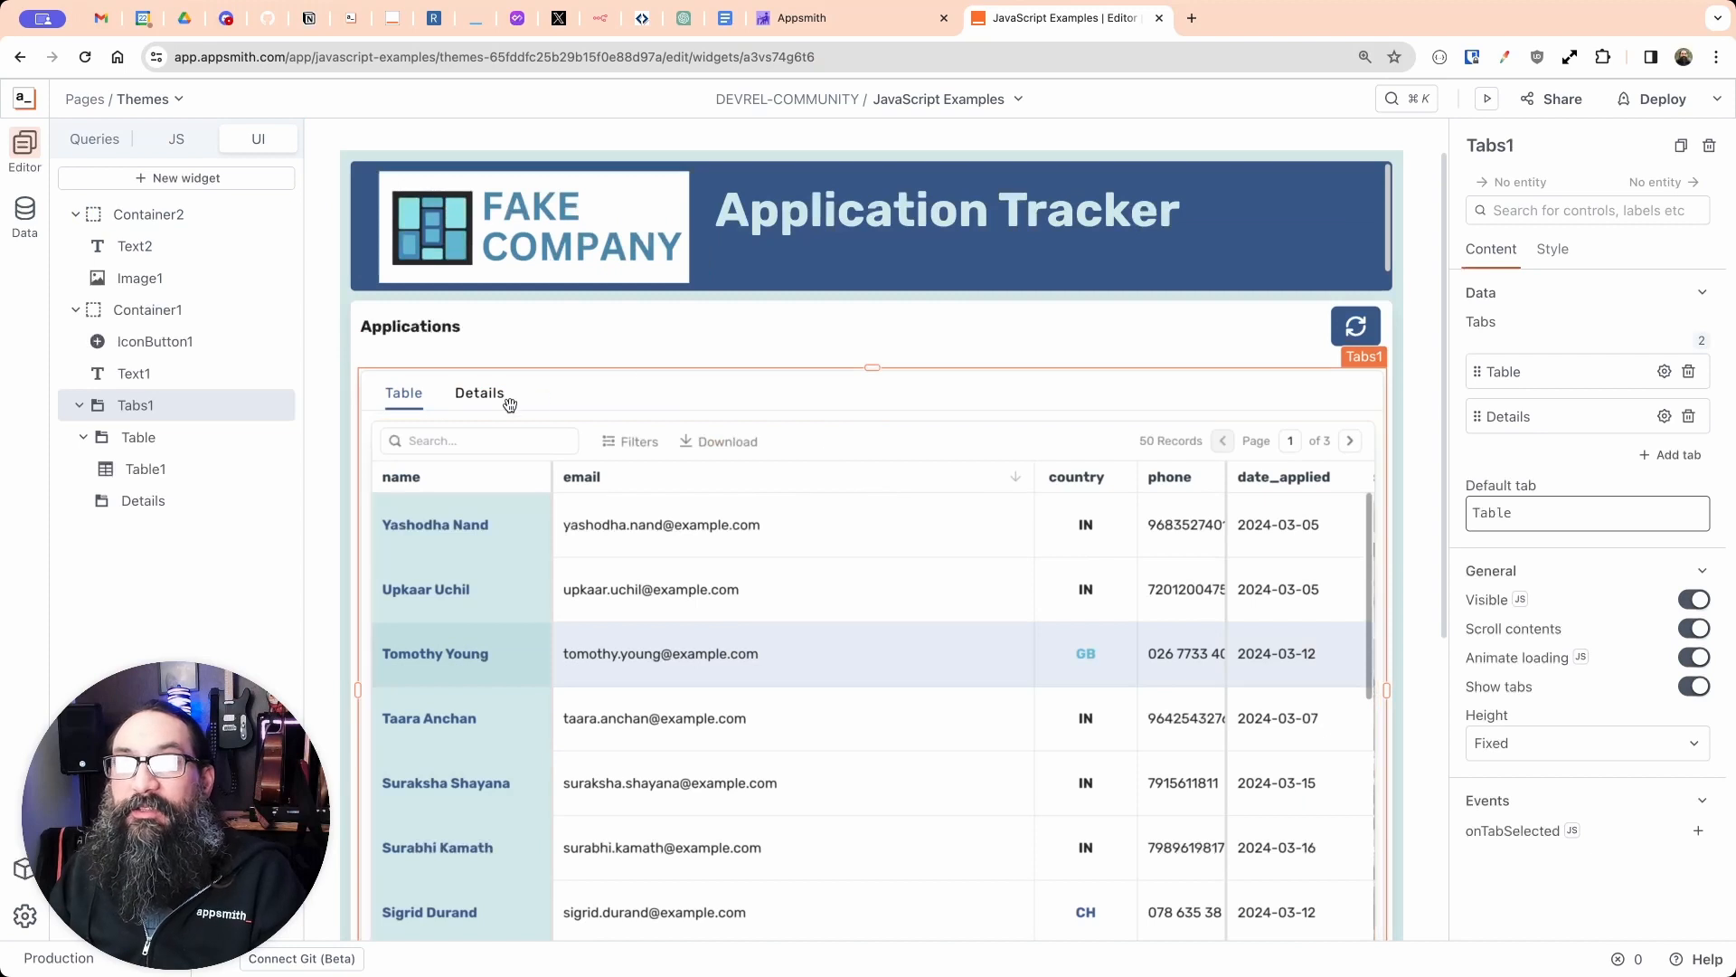
double_click(1530, 504)
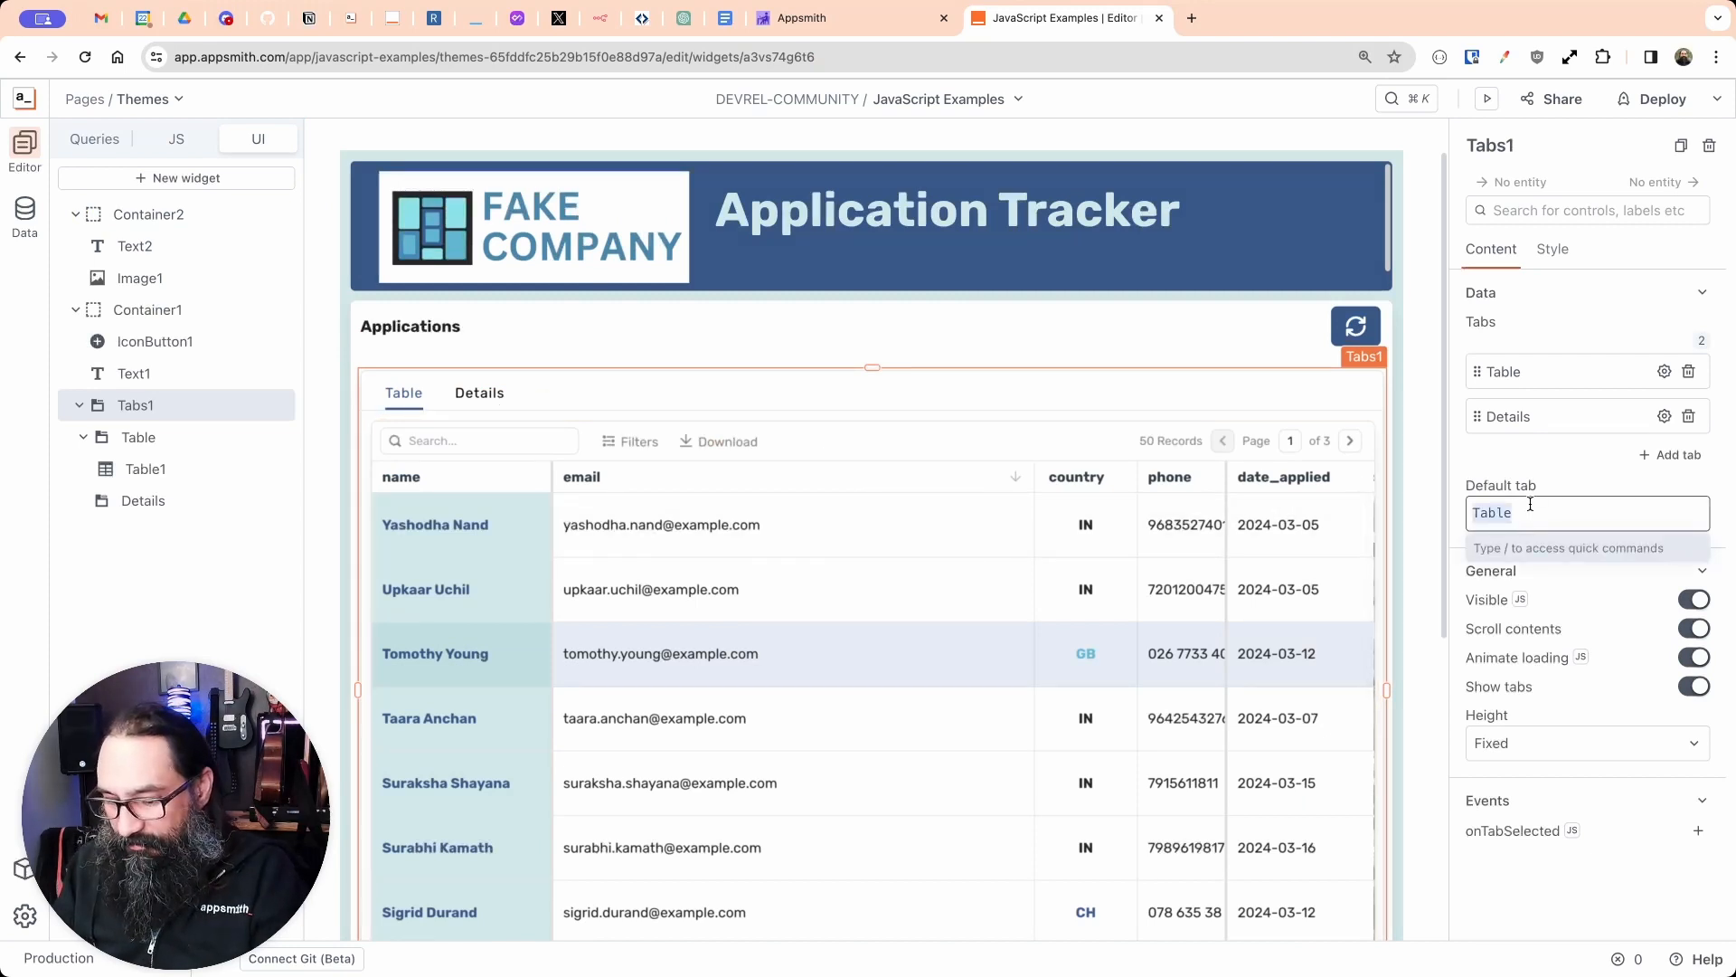
text({{JSObject2.)
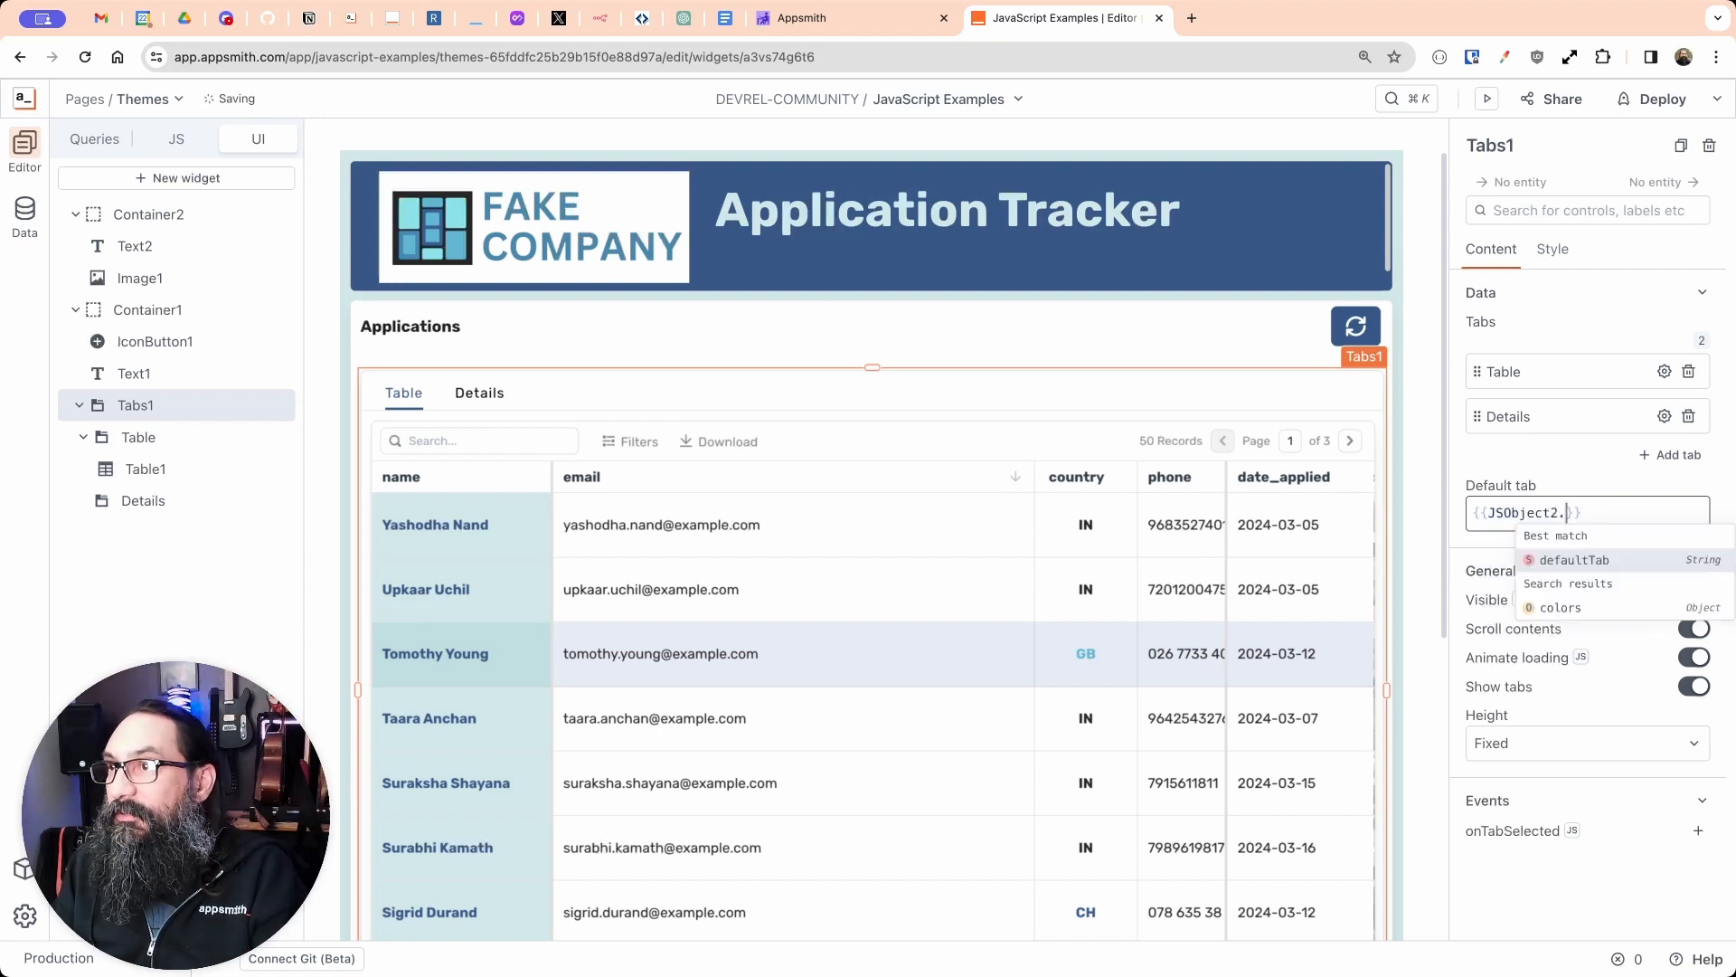
text(defaultTab)
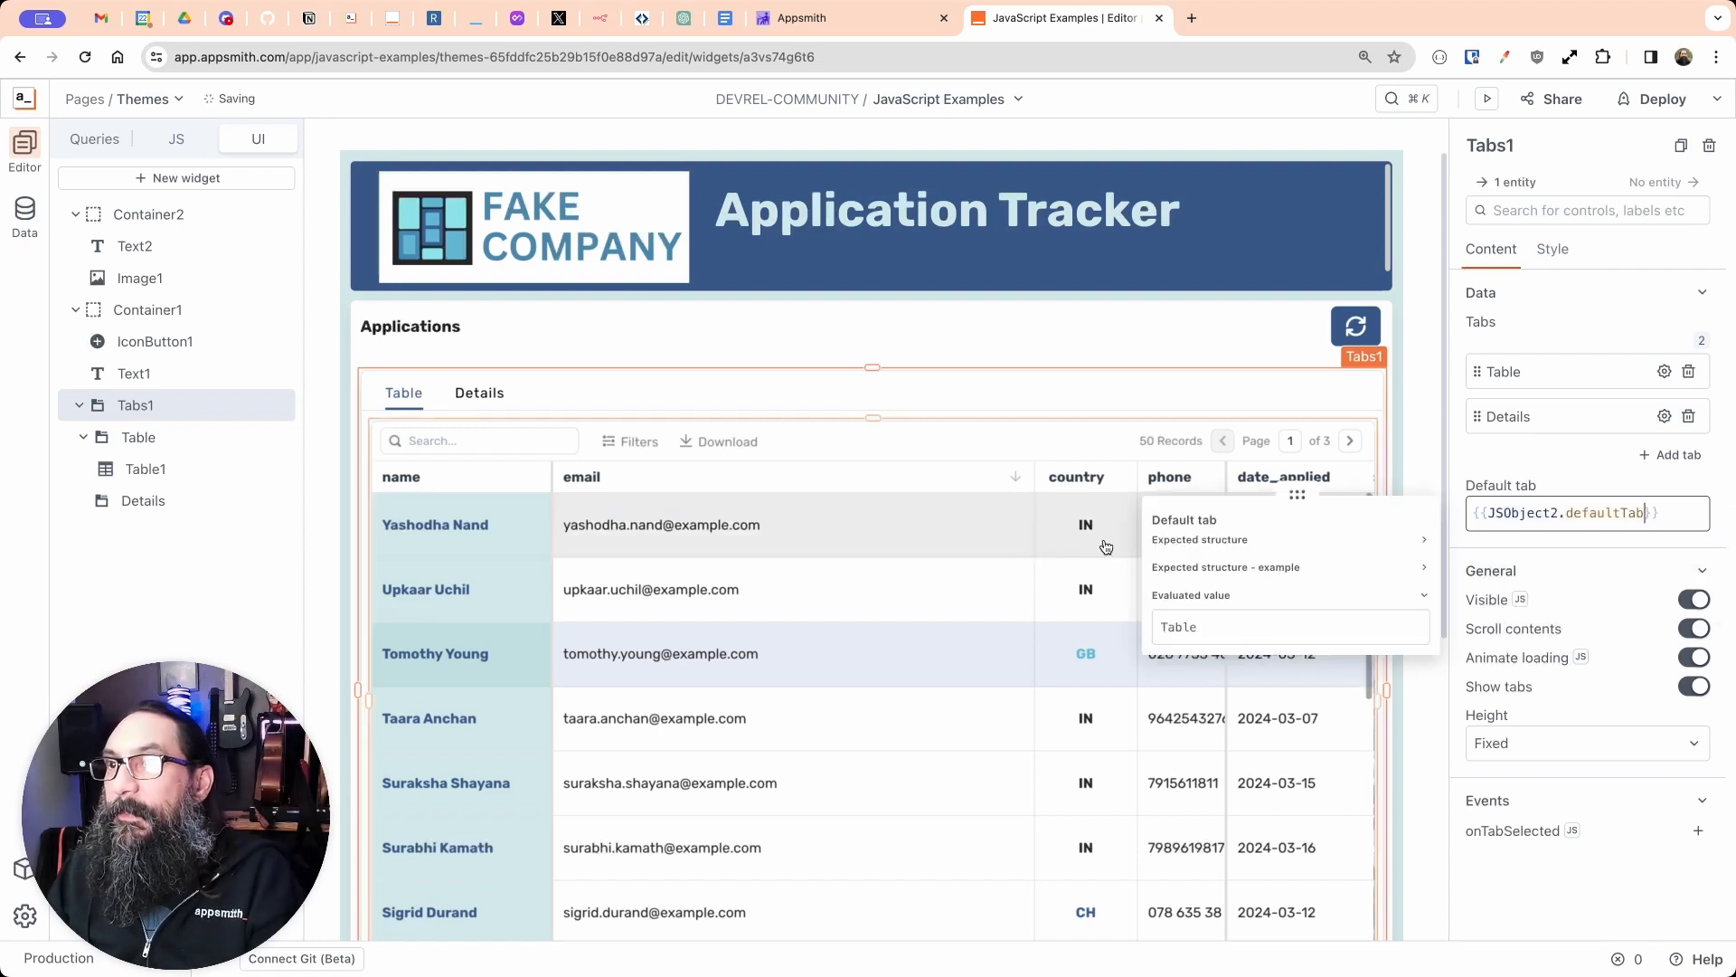
click(1196, 631)
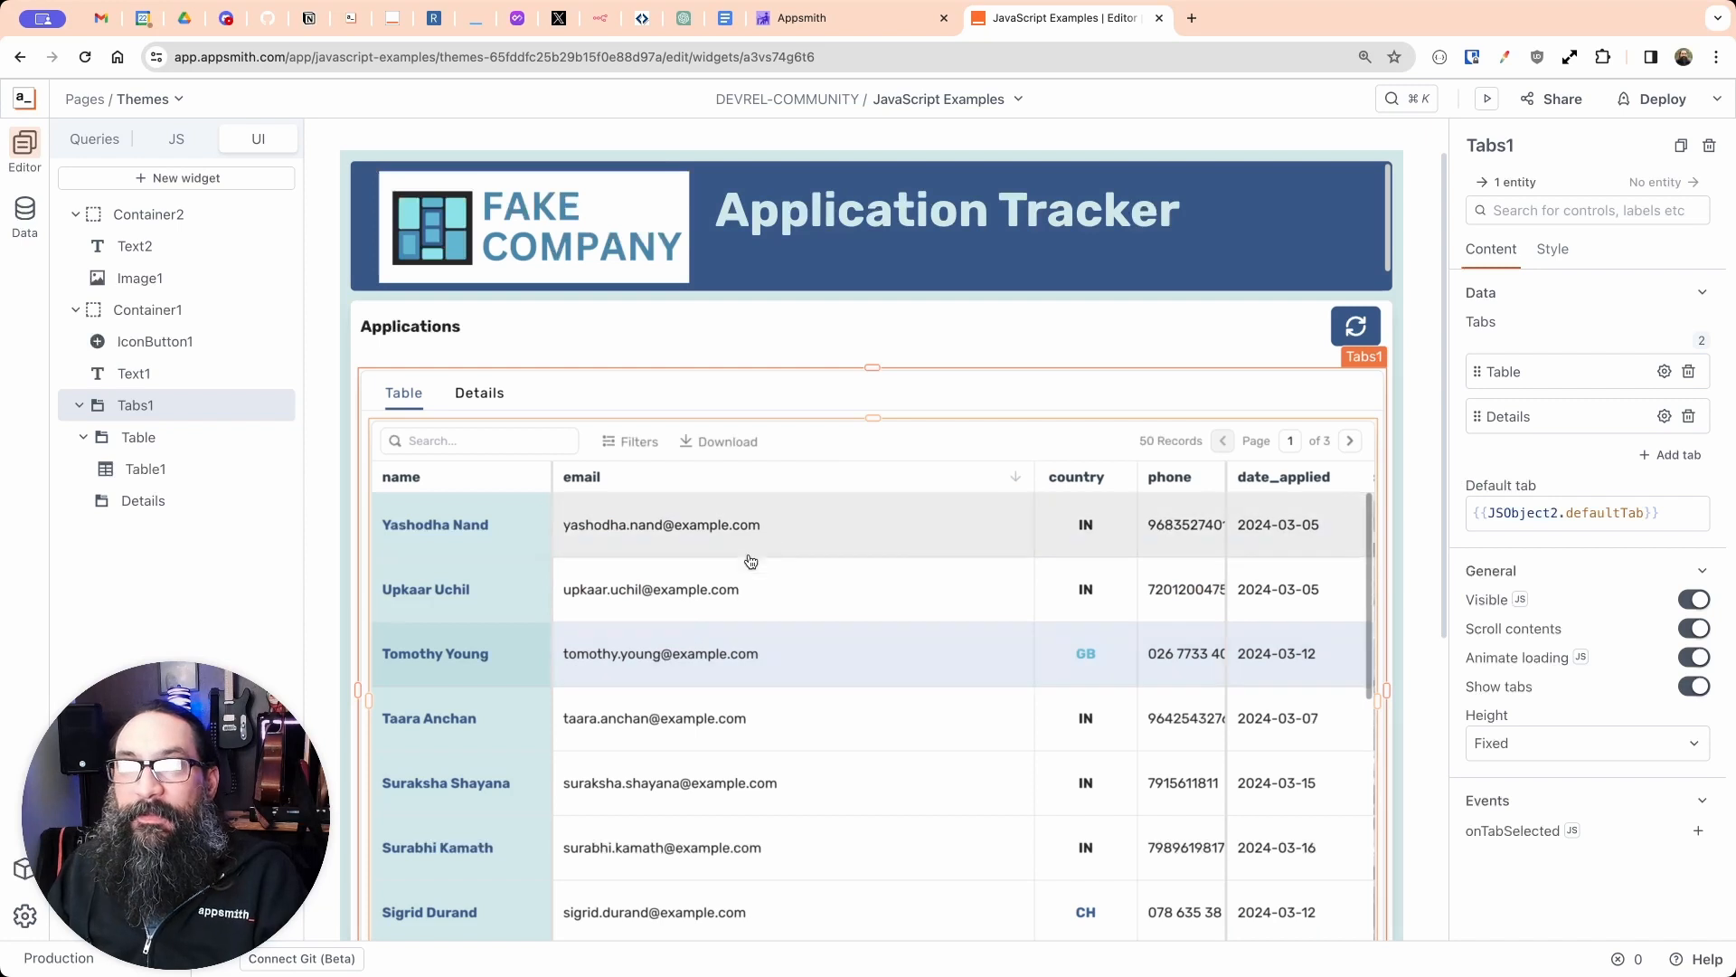
Step: Select the Table1 widget and filter its properties by "sel" to find the row selection settings
click(879, 443)
click(1013, 449)
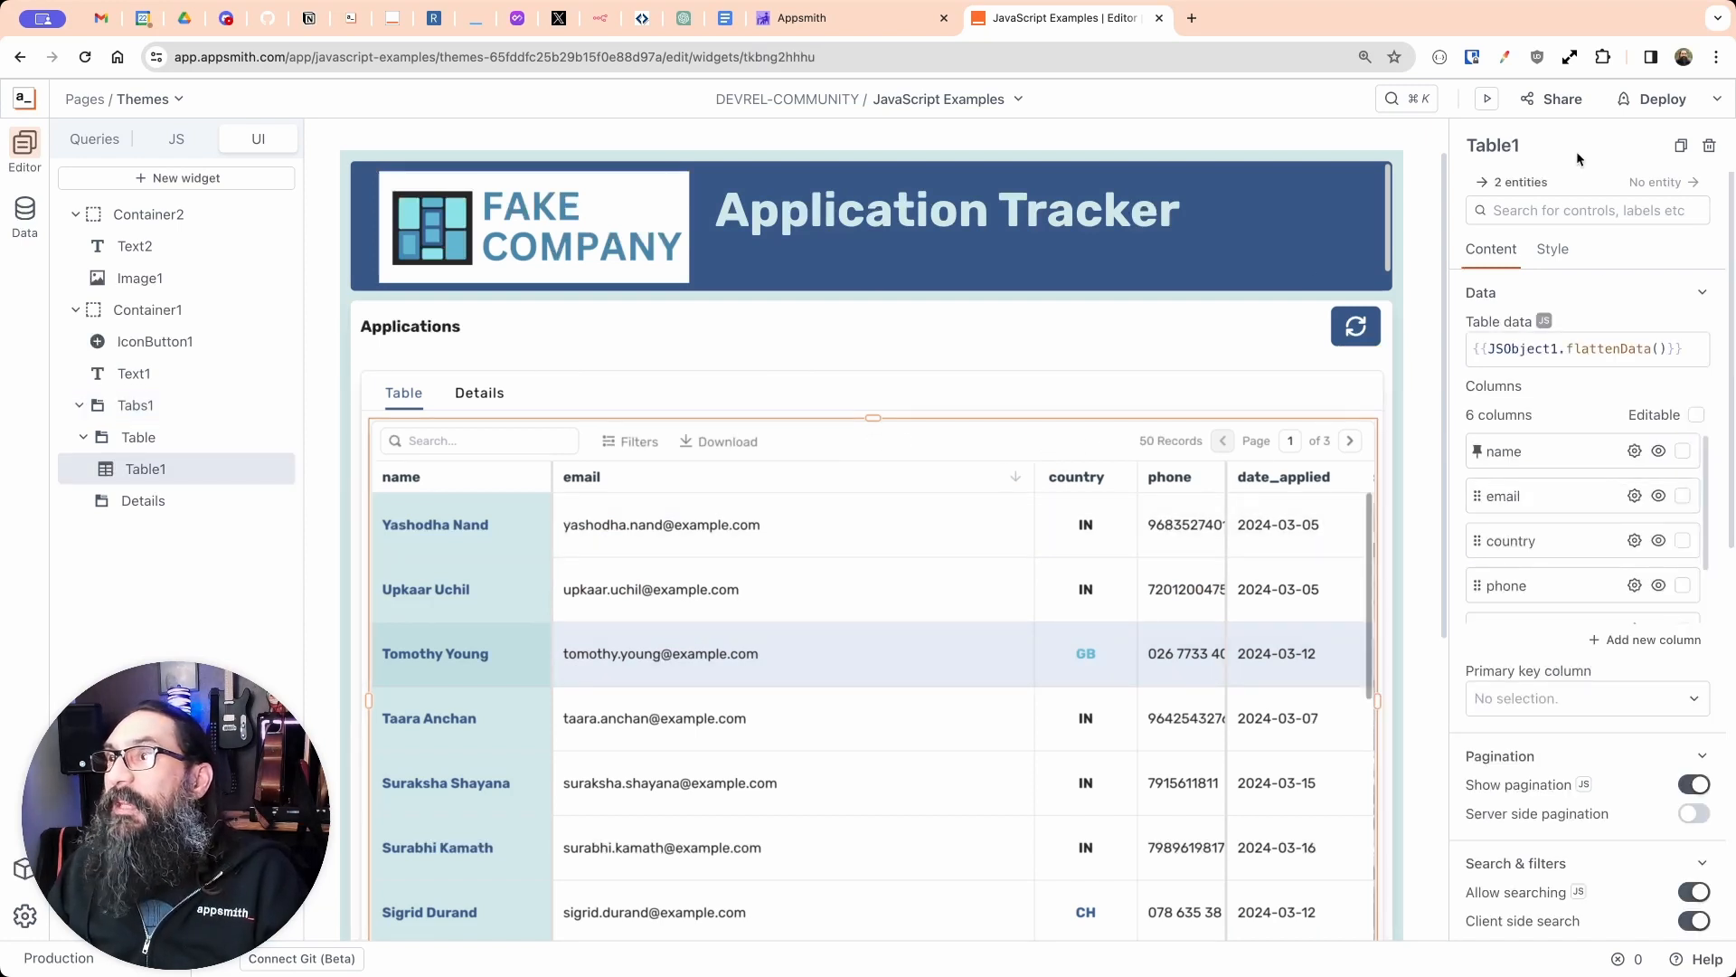
click(1562, 210)
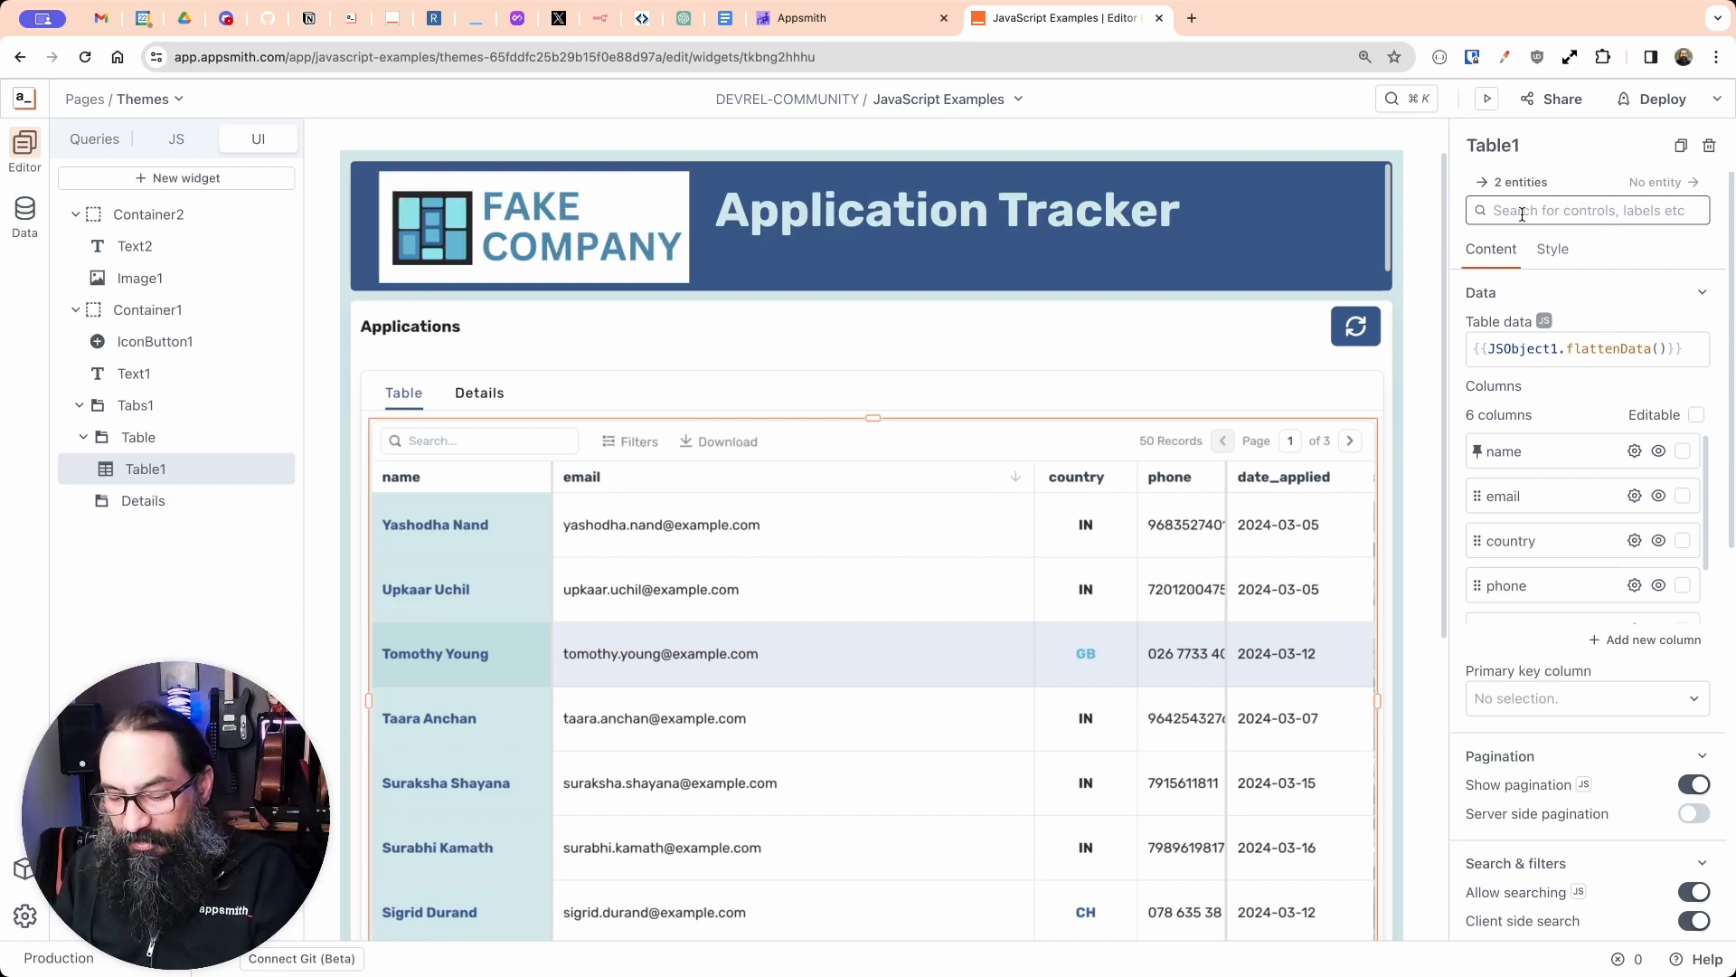
text(sel)
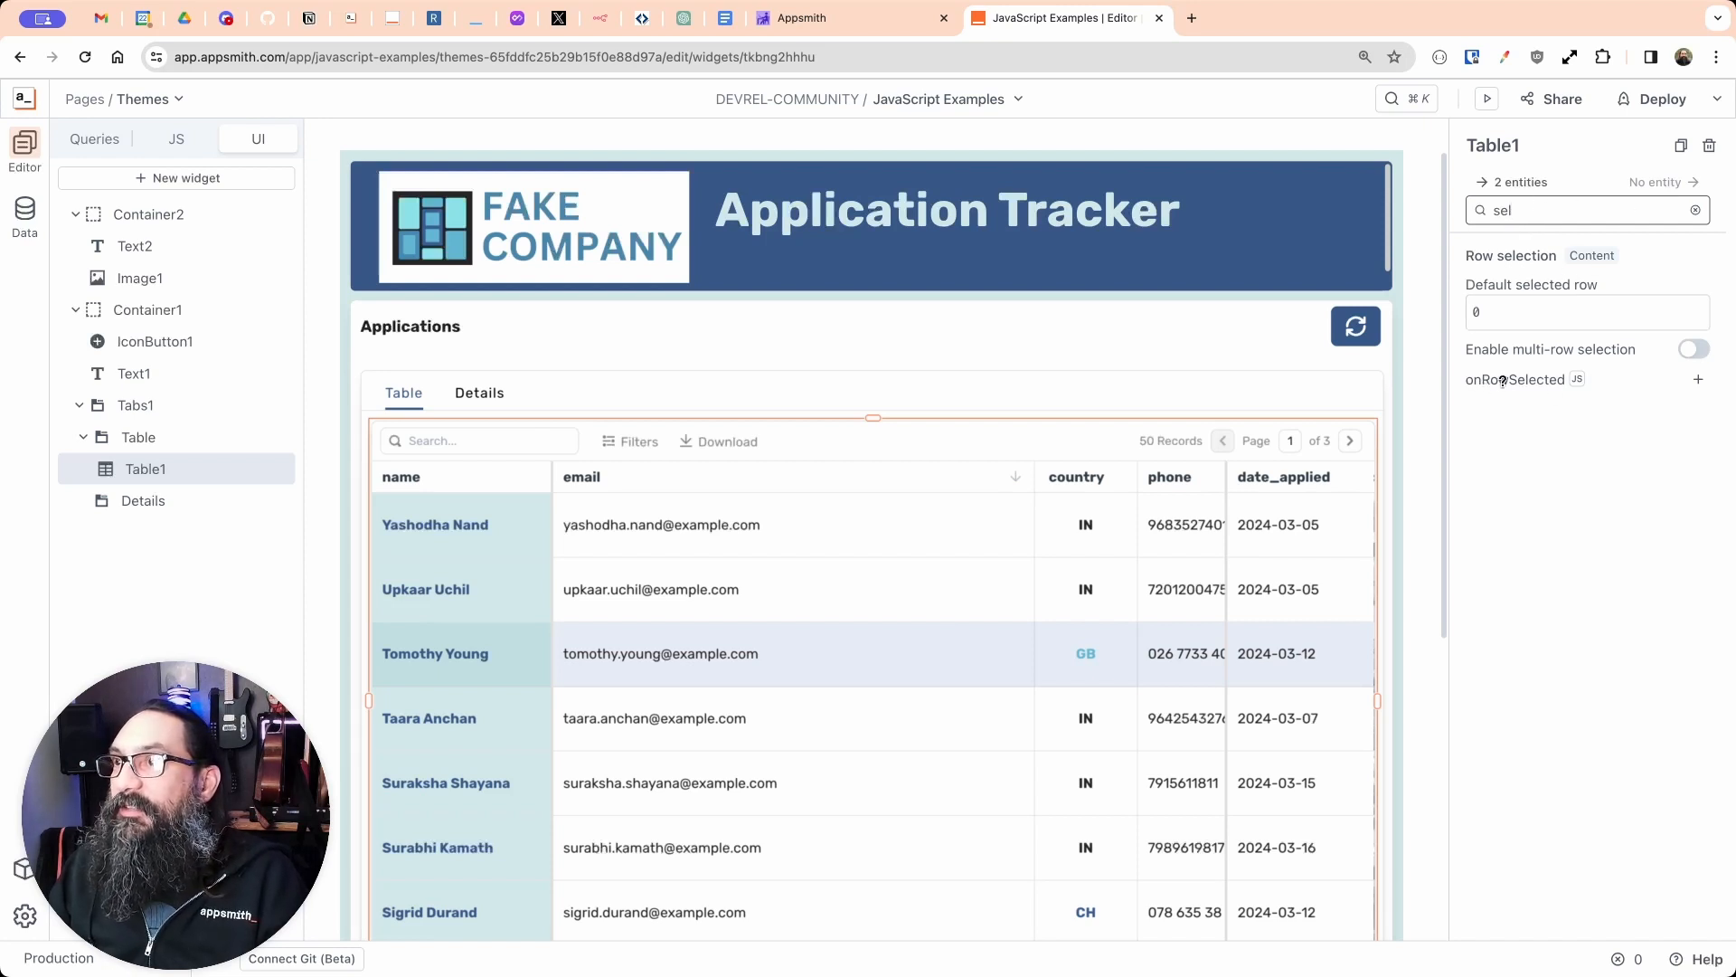
click(1697, 381)
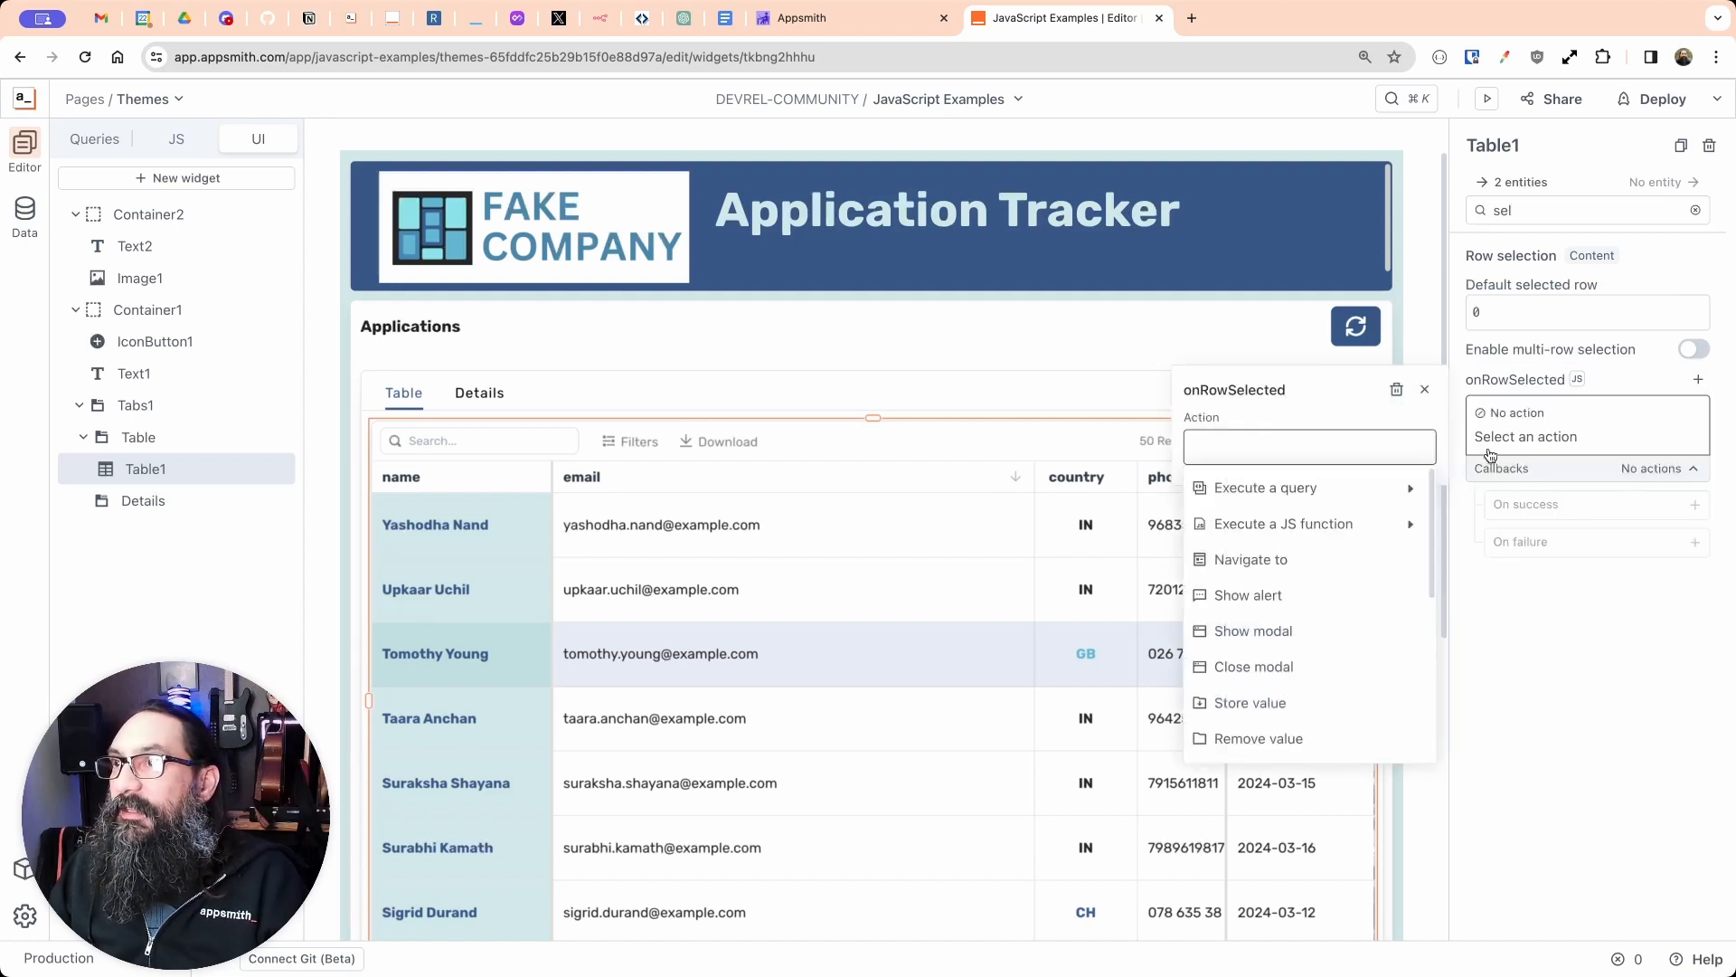
scroll(1281, 633, down, 3)
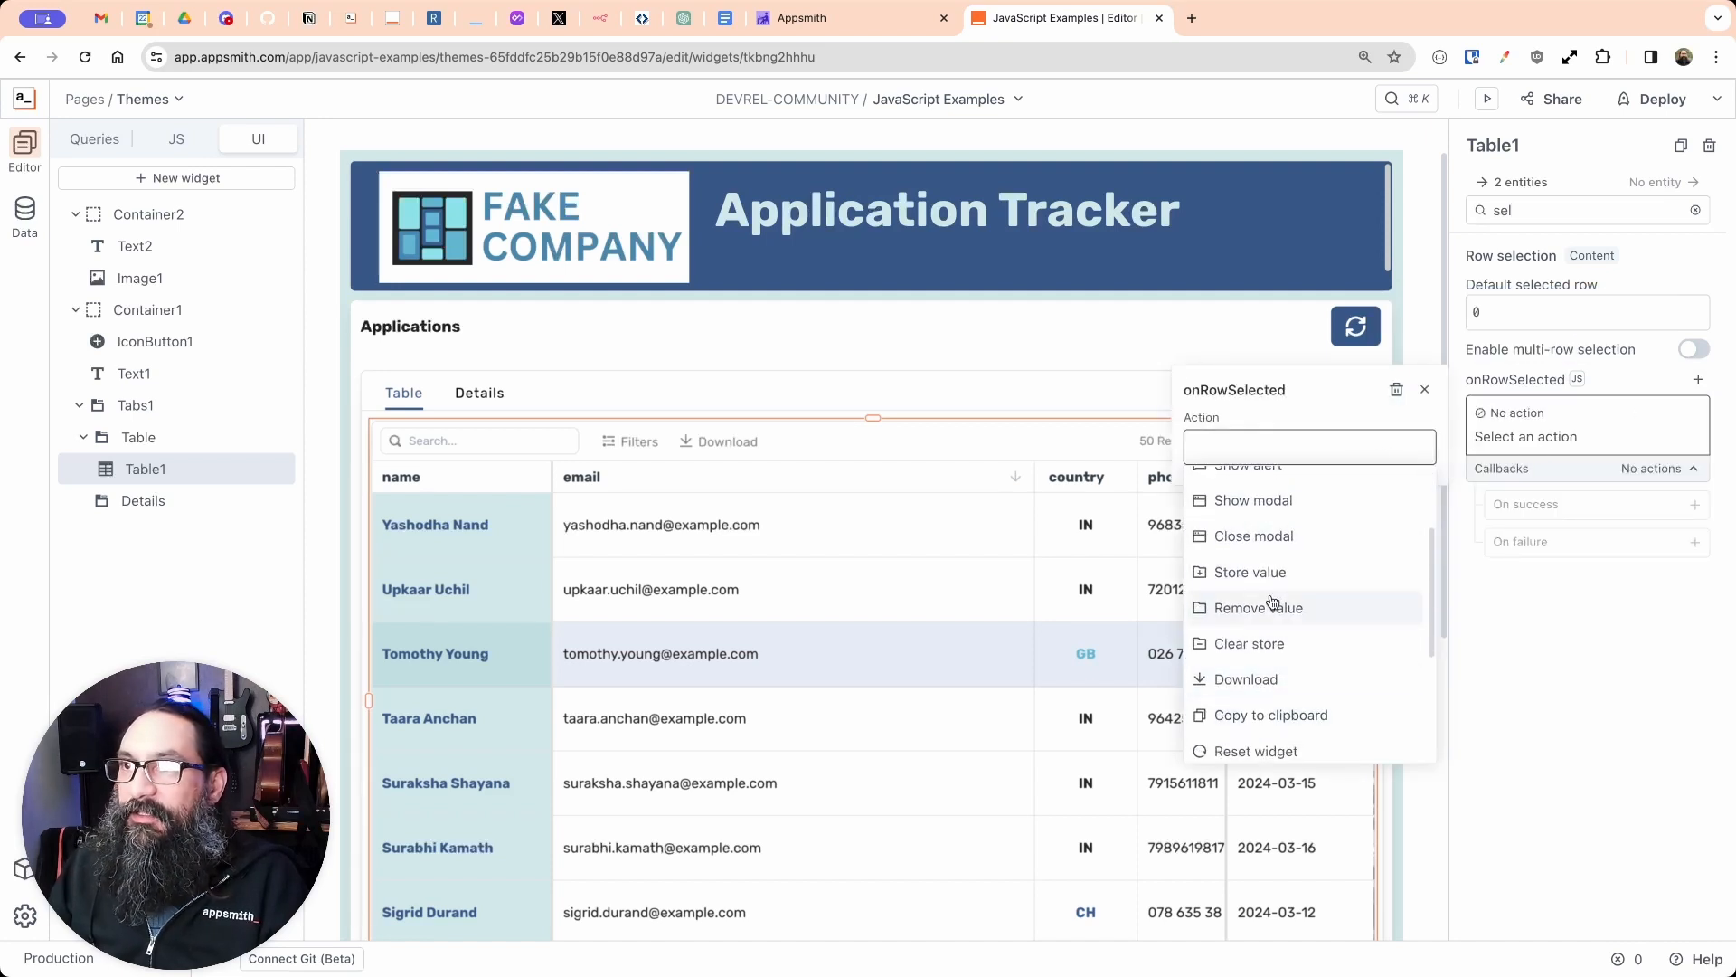
scroll(1275, 633, up, 3)
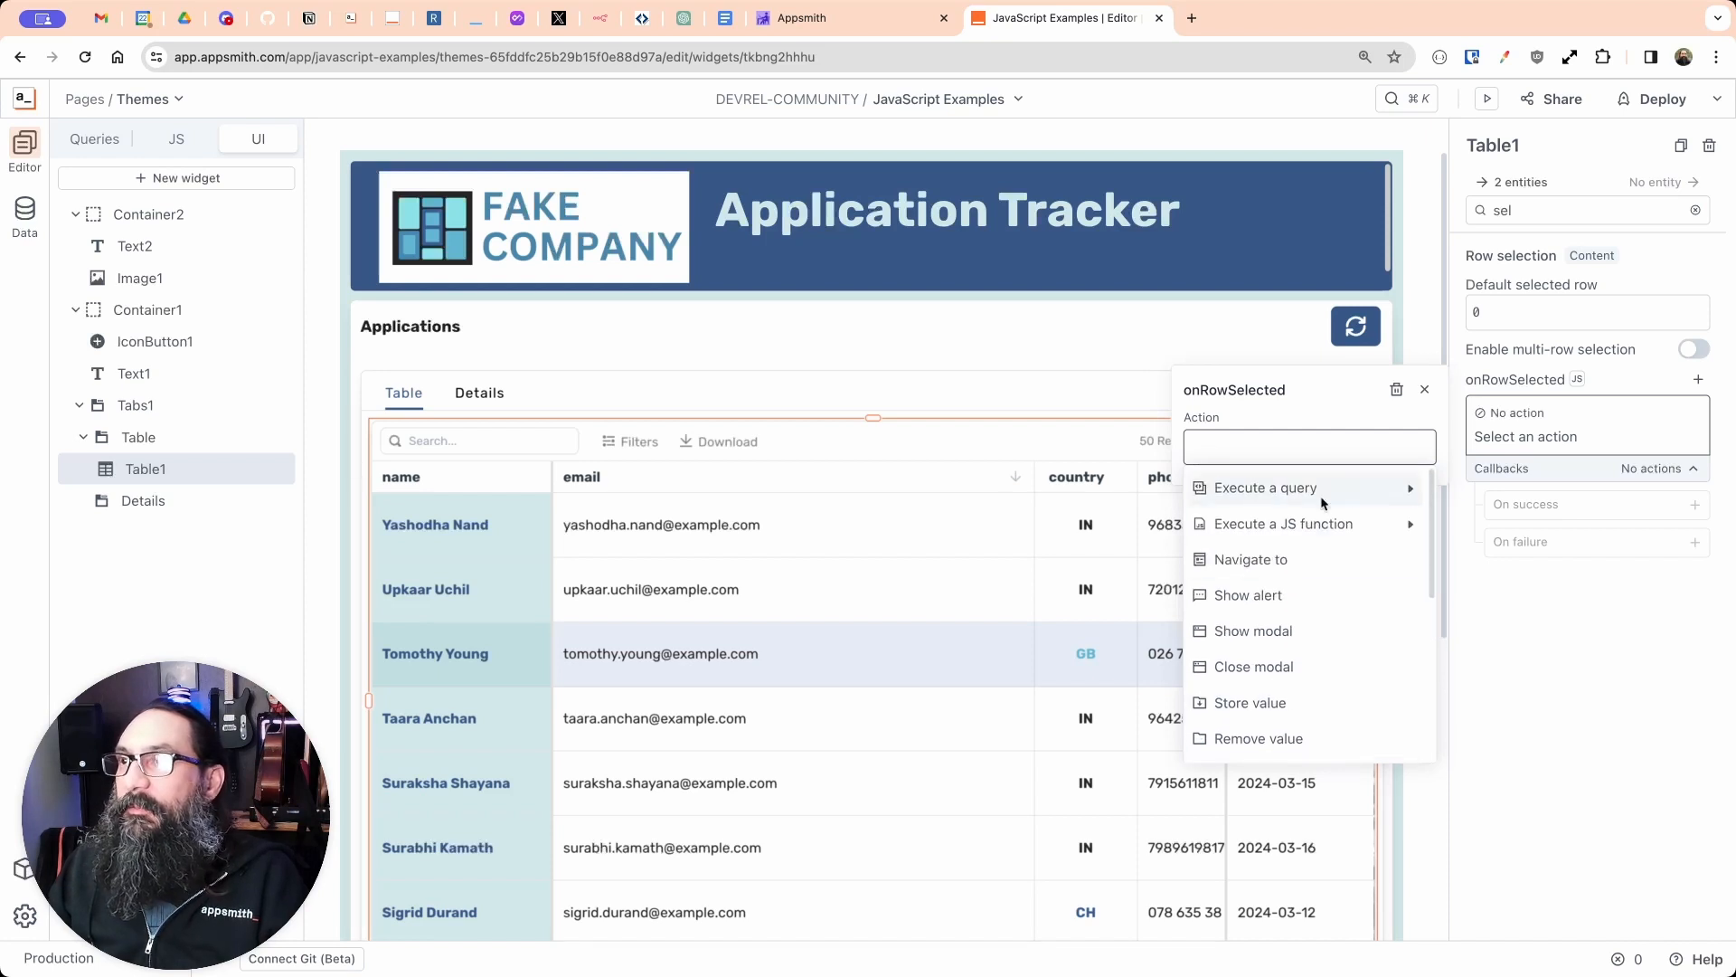
click(1586, 382)
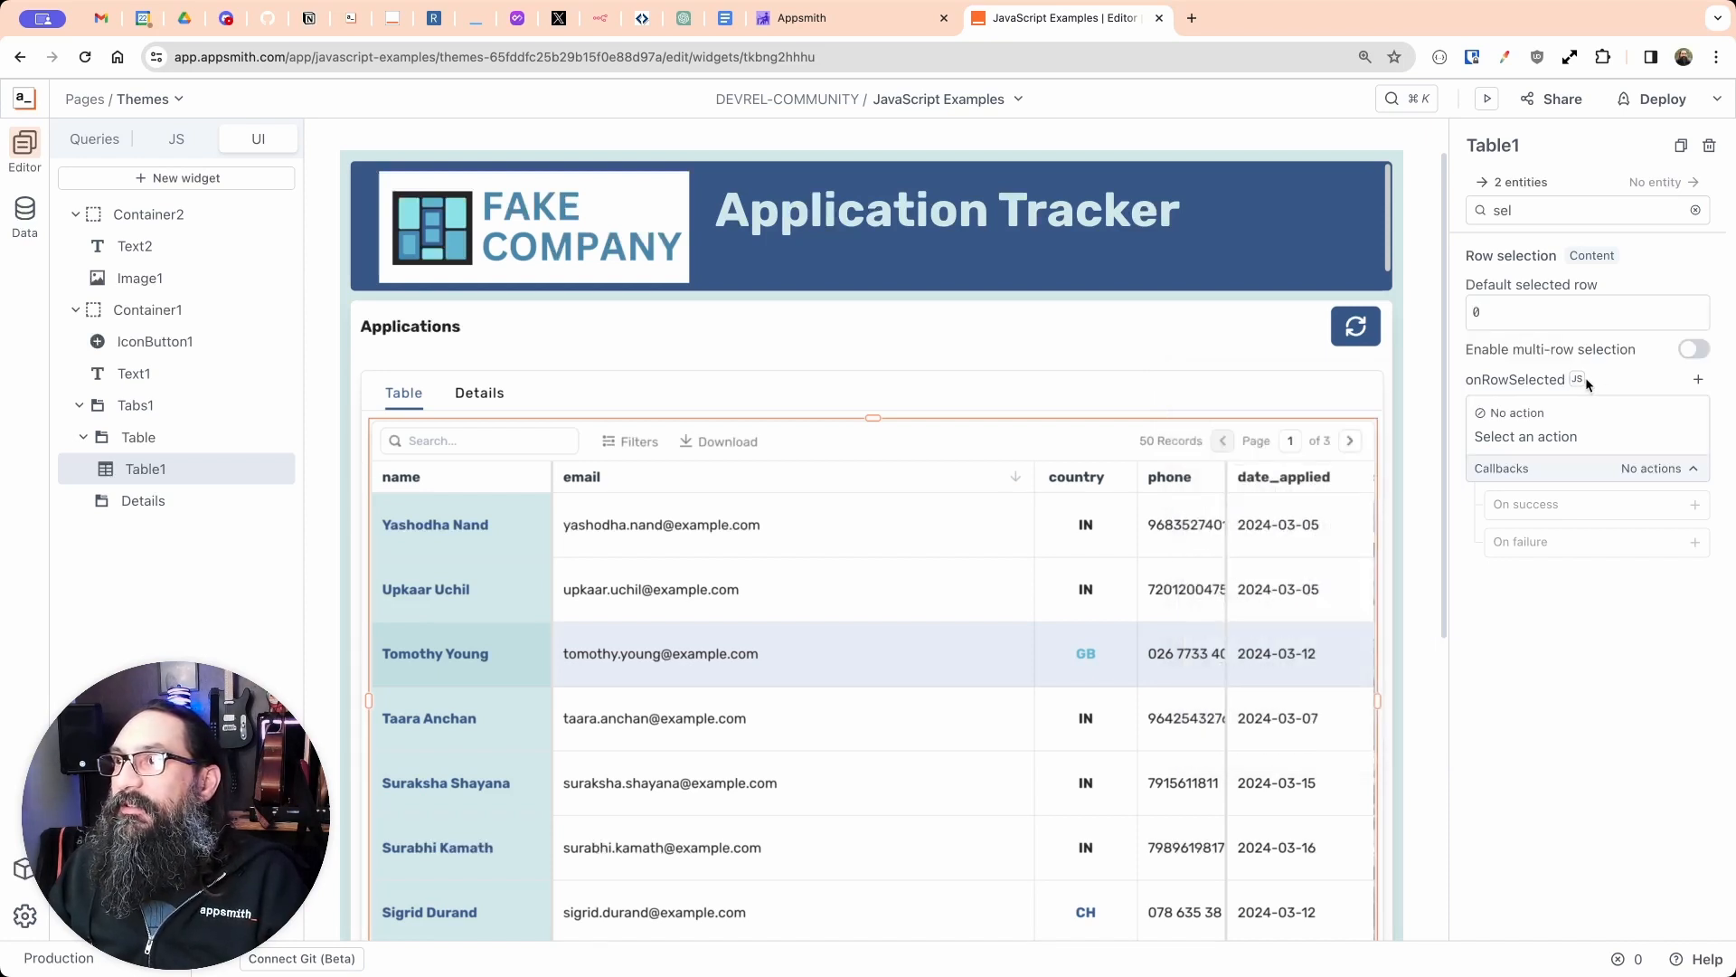
Step: Set Table1's onRowSelected event to the code {{JSObject2.defaultTab = "Details"}} and test it by selecting the second table row
click(1578, 382)
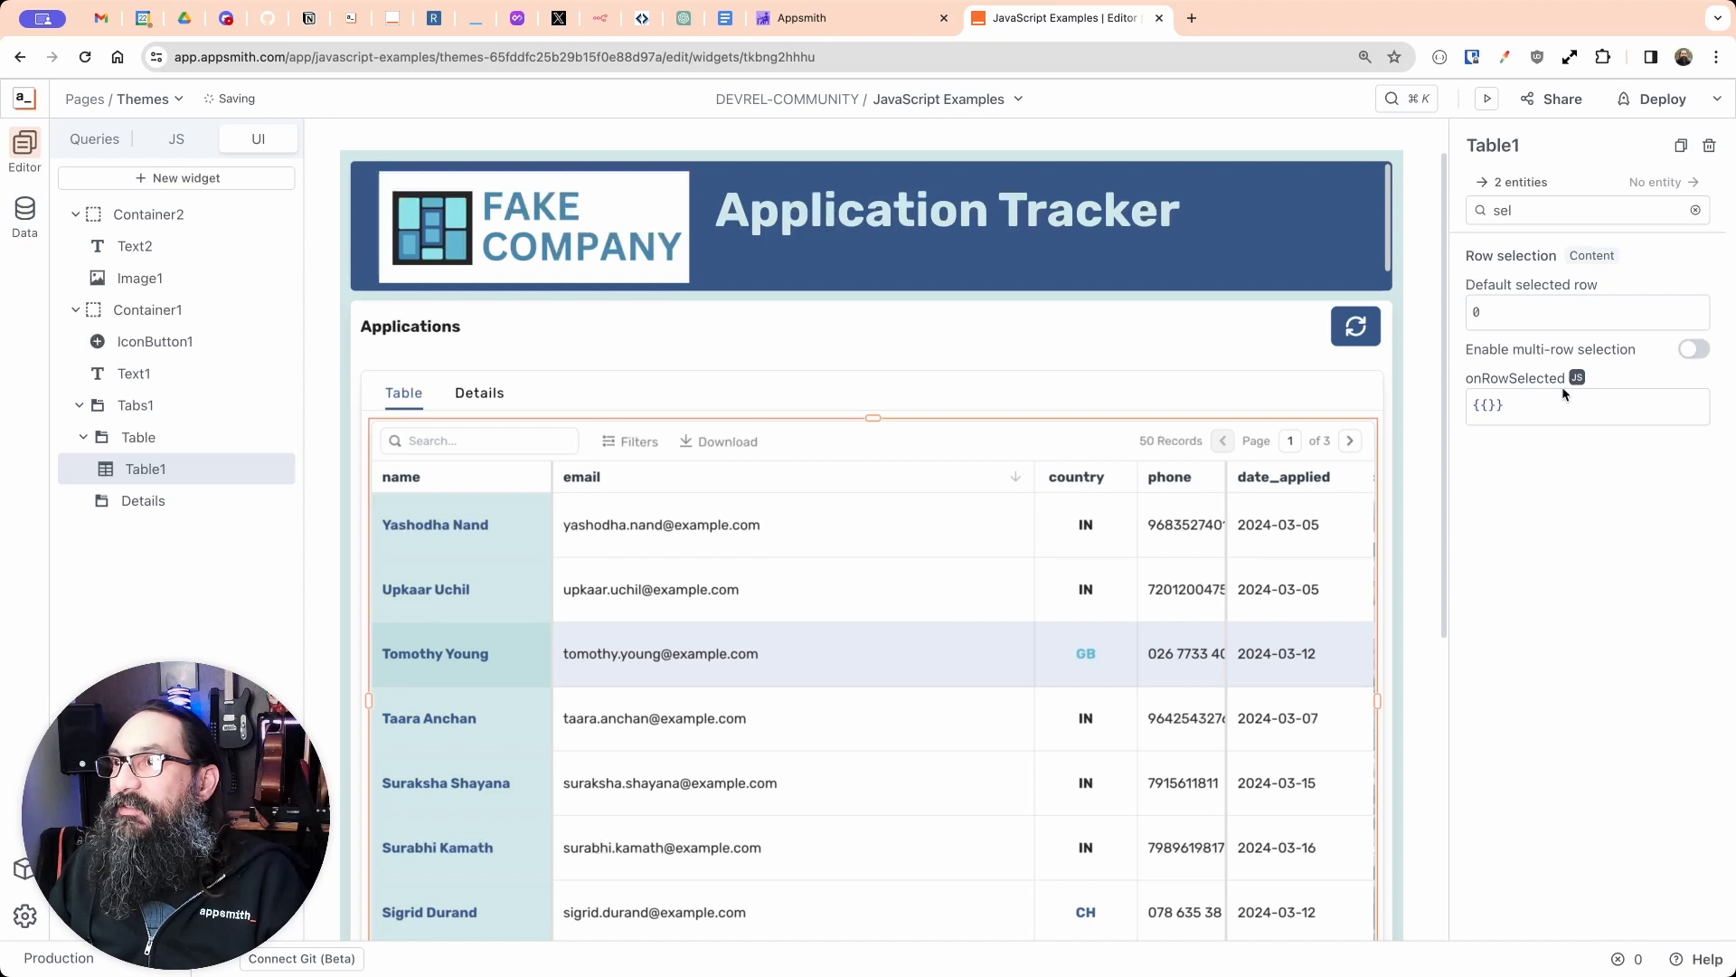
click(1488, 404)
text(JSObject2.)
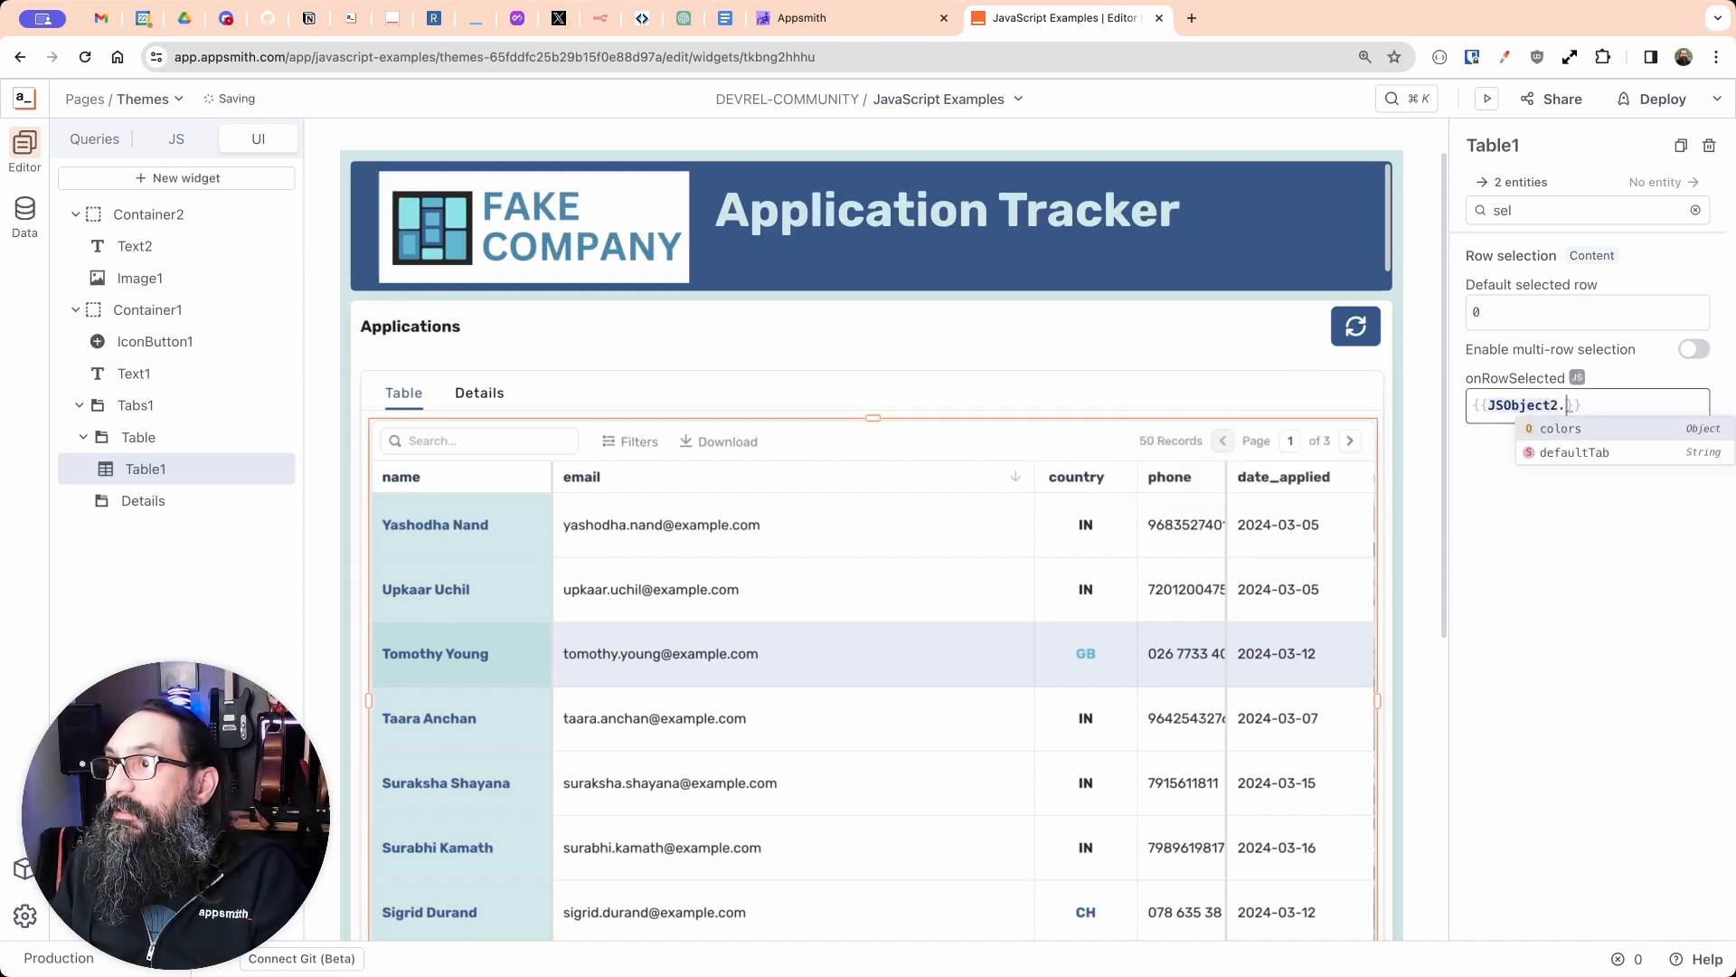
text(d)
key(Return)
text(=)
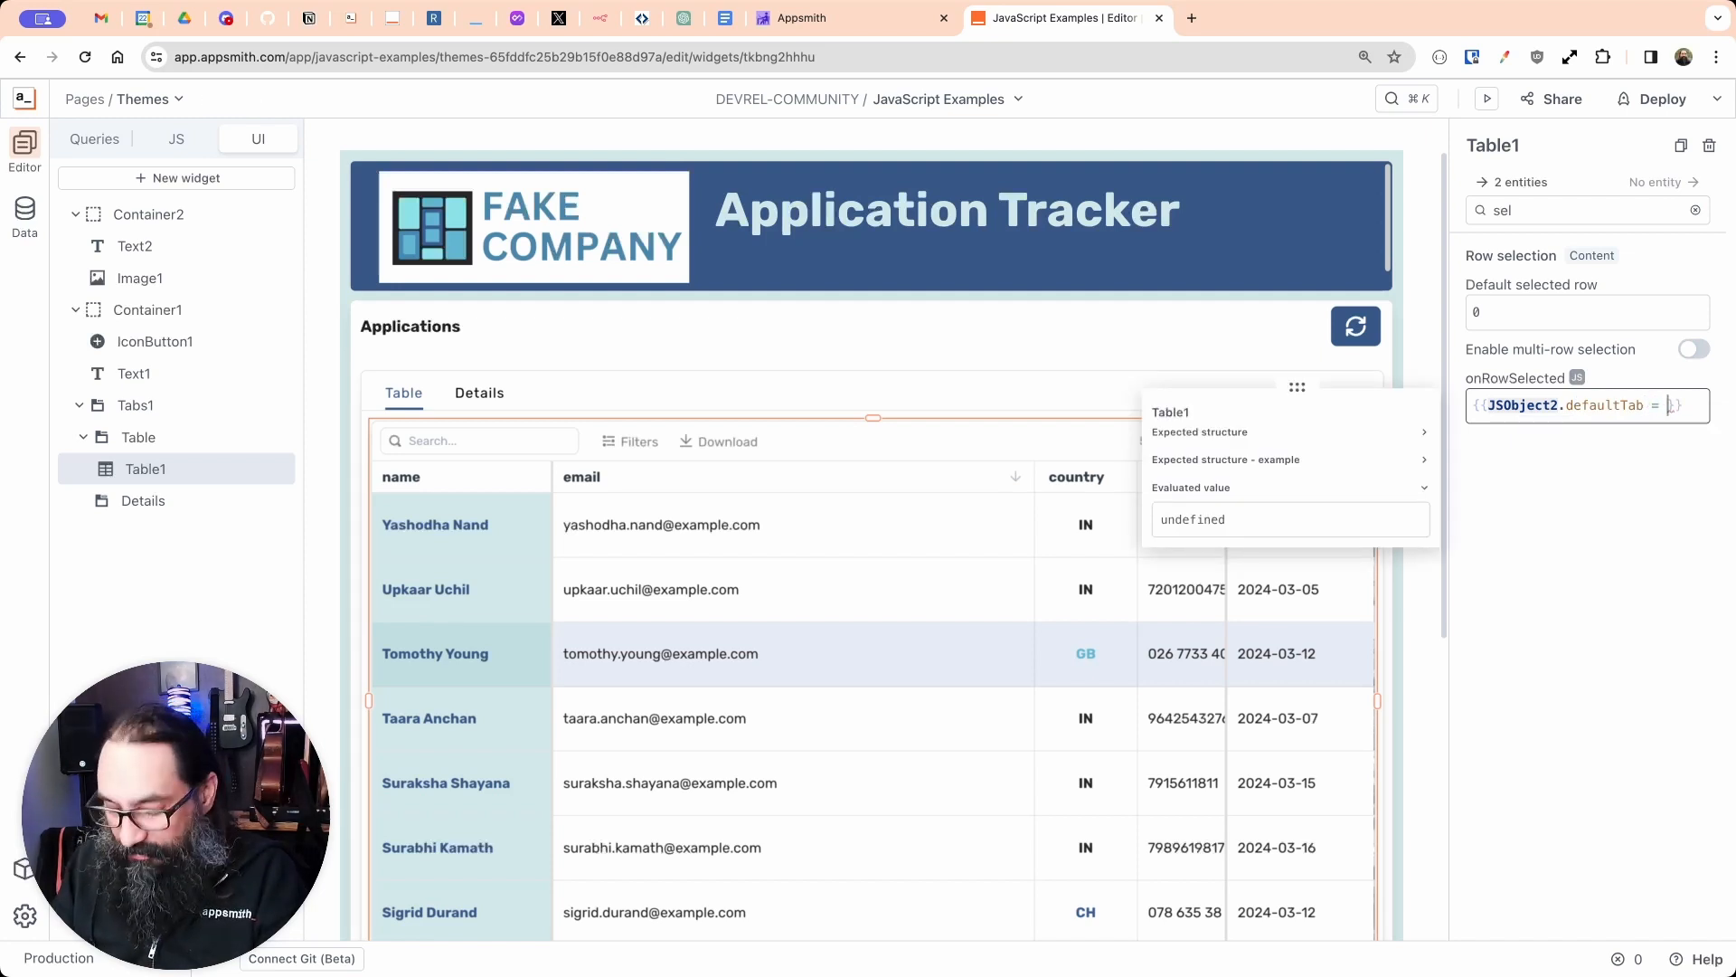
text("Details)
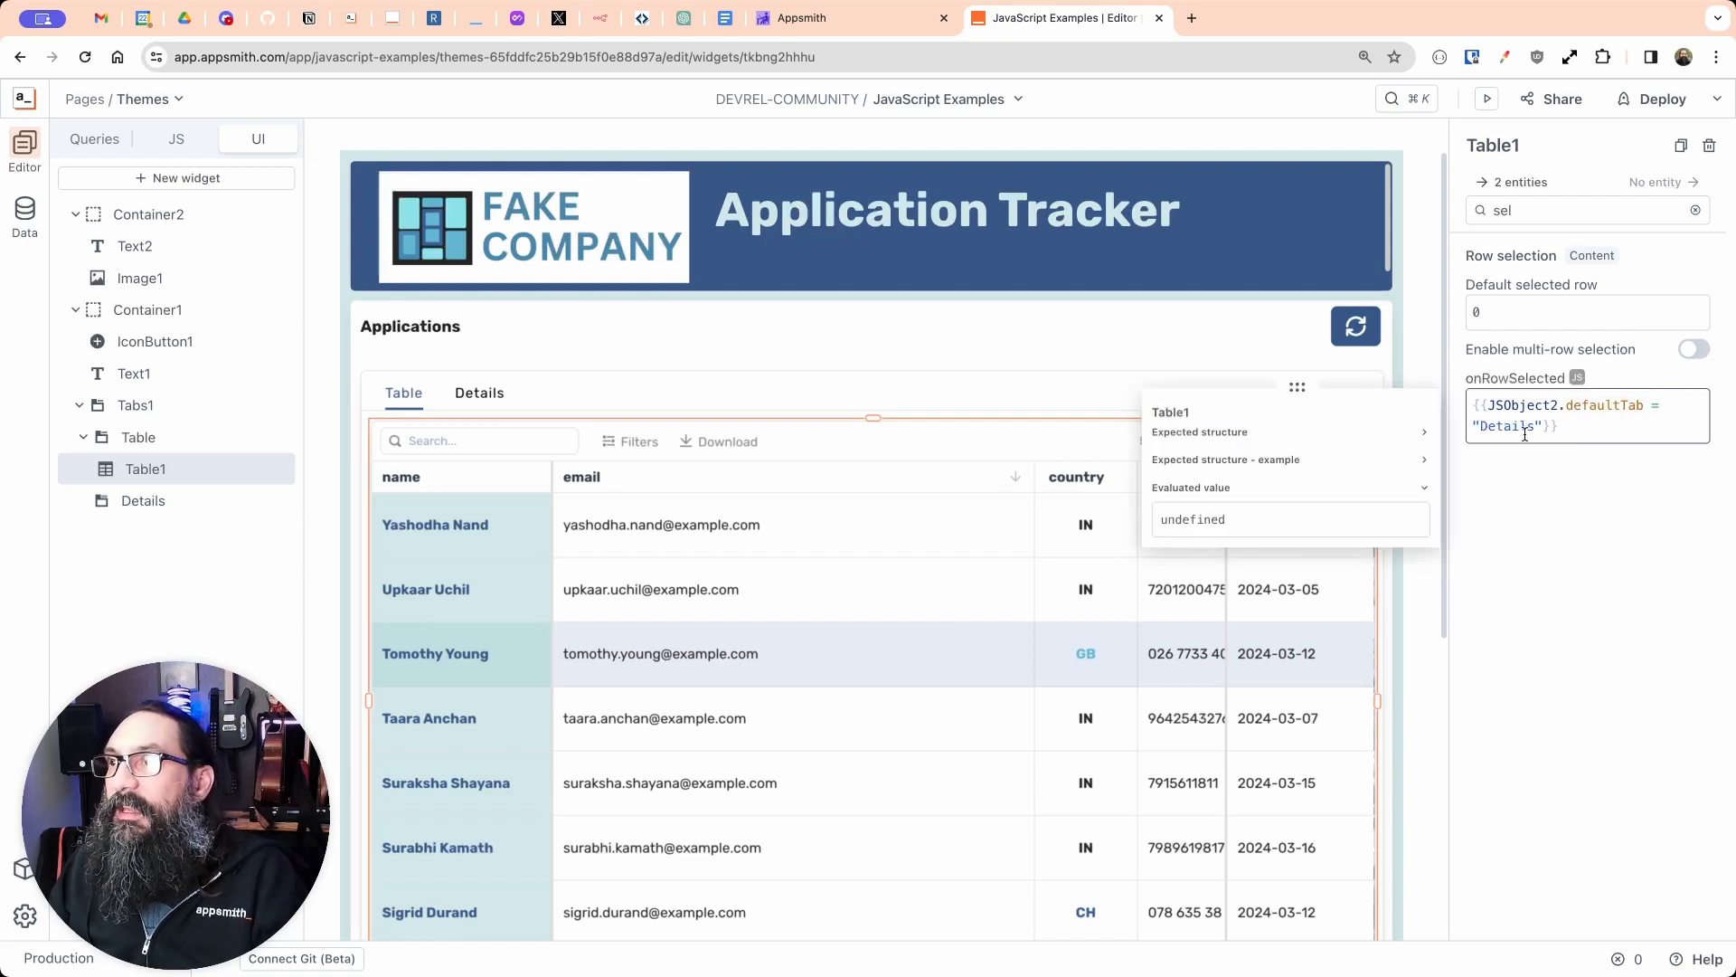
click(1522, 633)
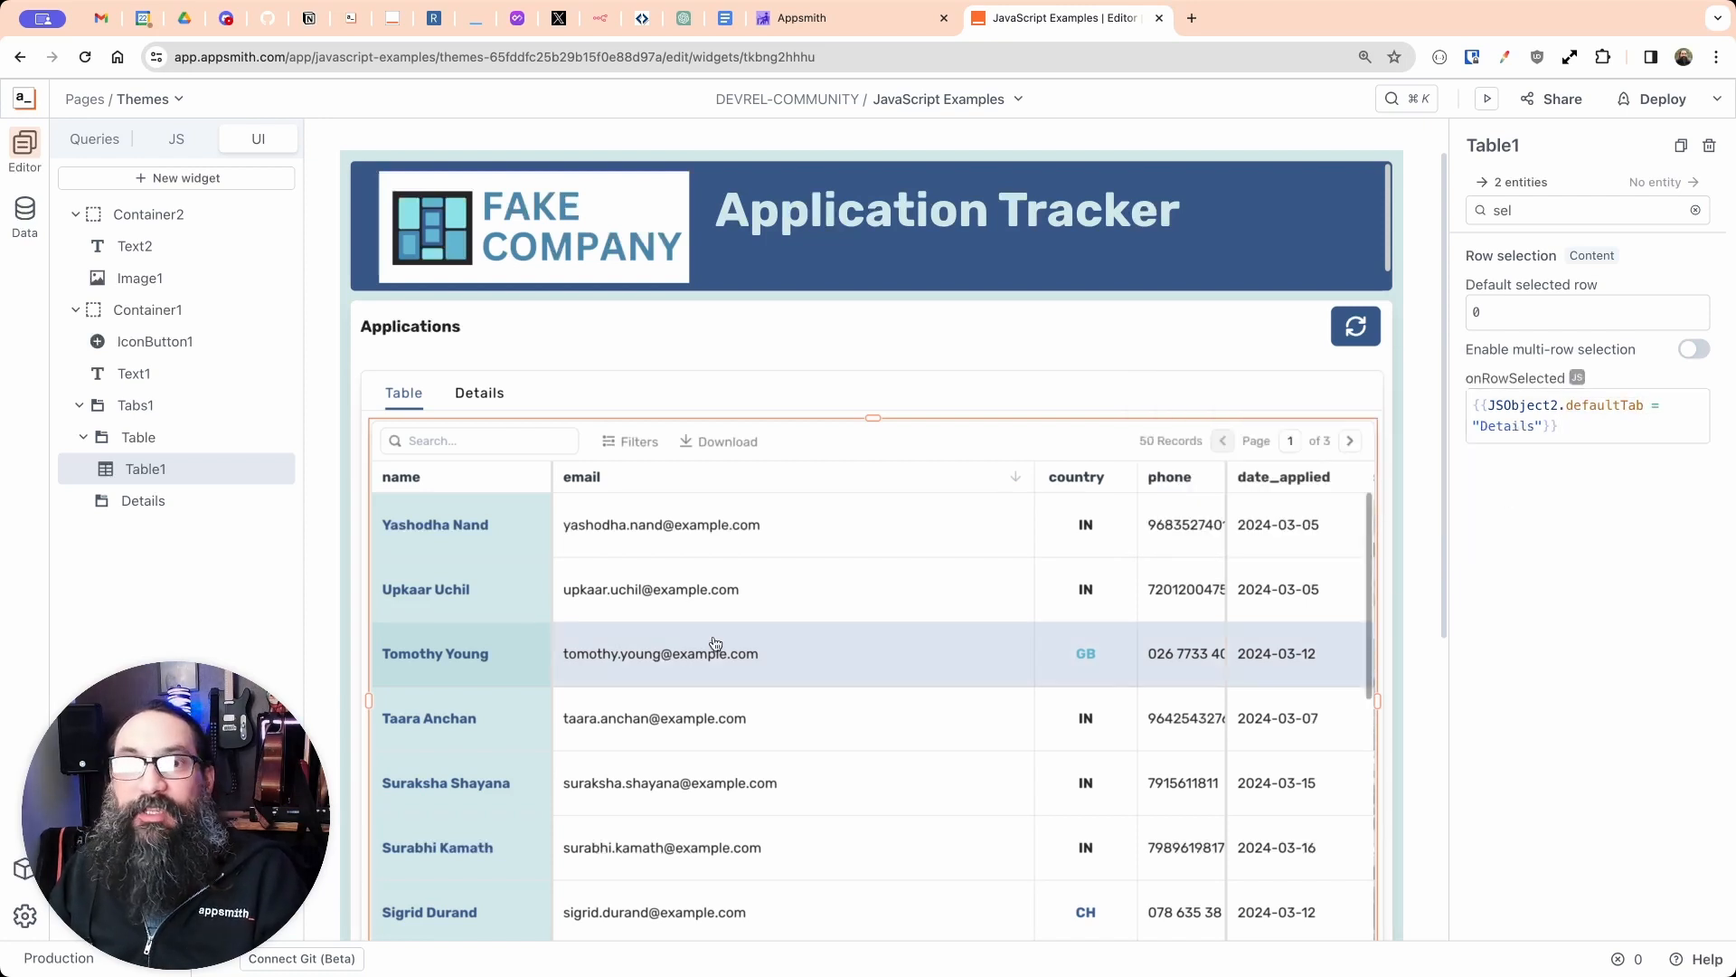
click(748, 592)
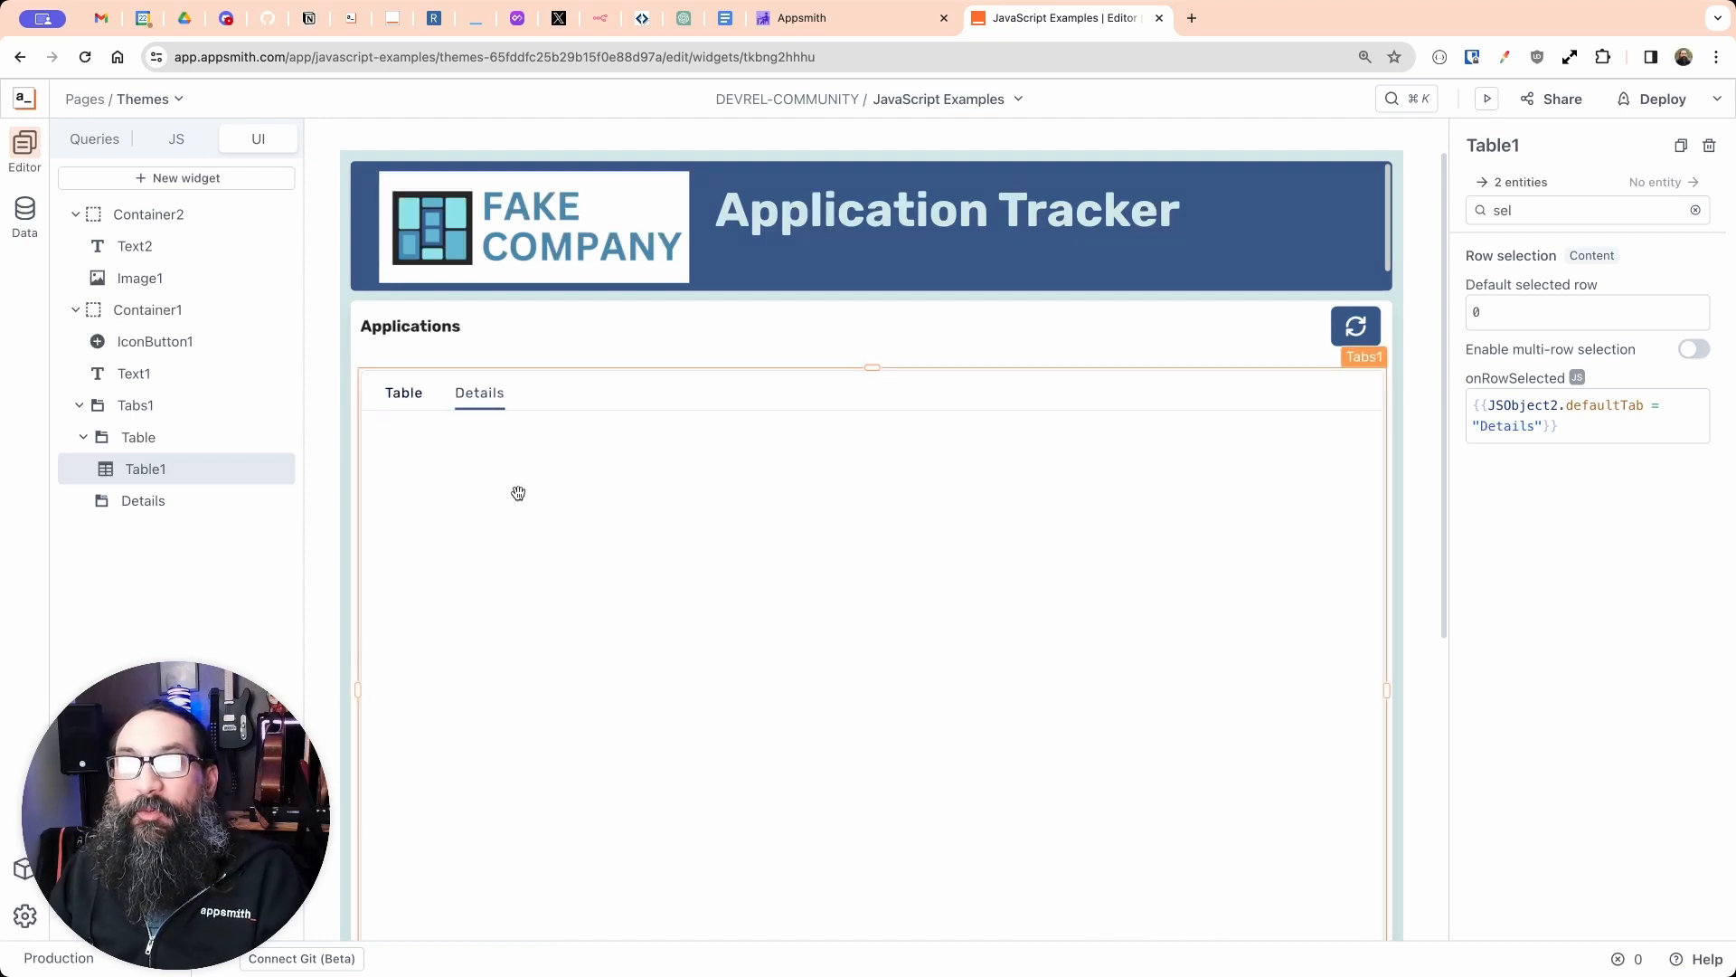
Step: Add a Text widget to the Details tab and place an Image widget below it
click(186, 180)
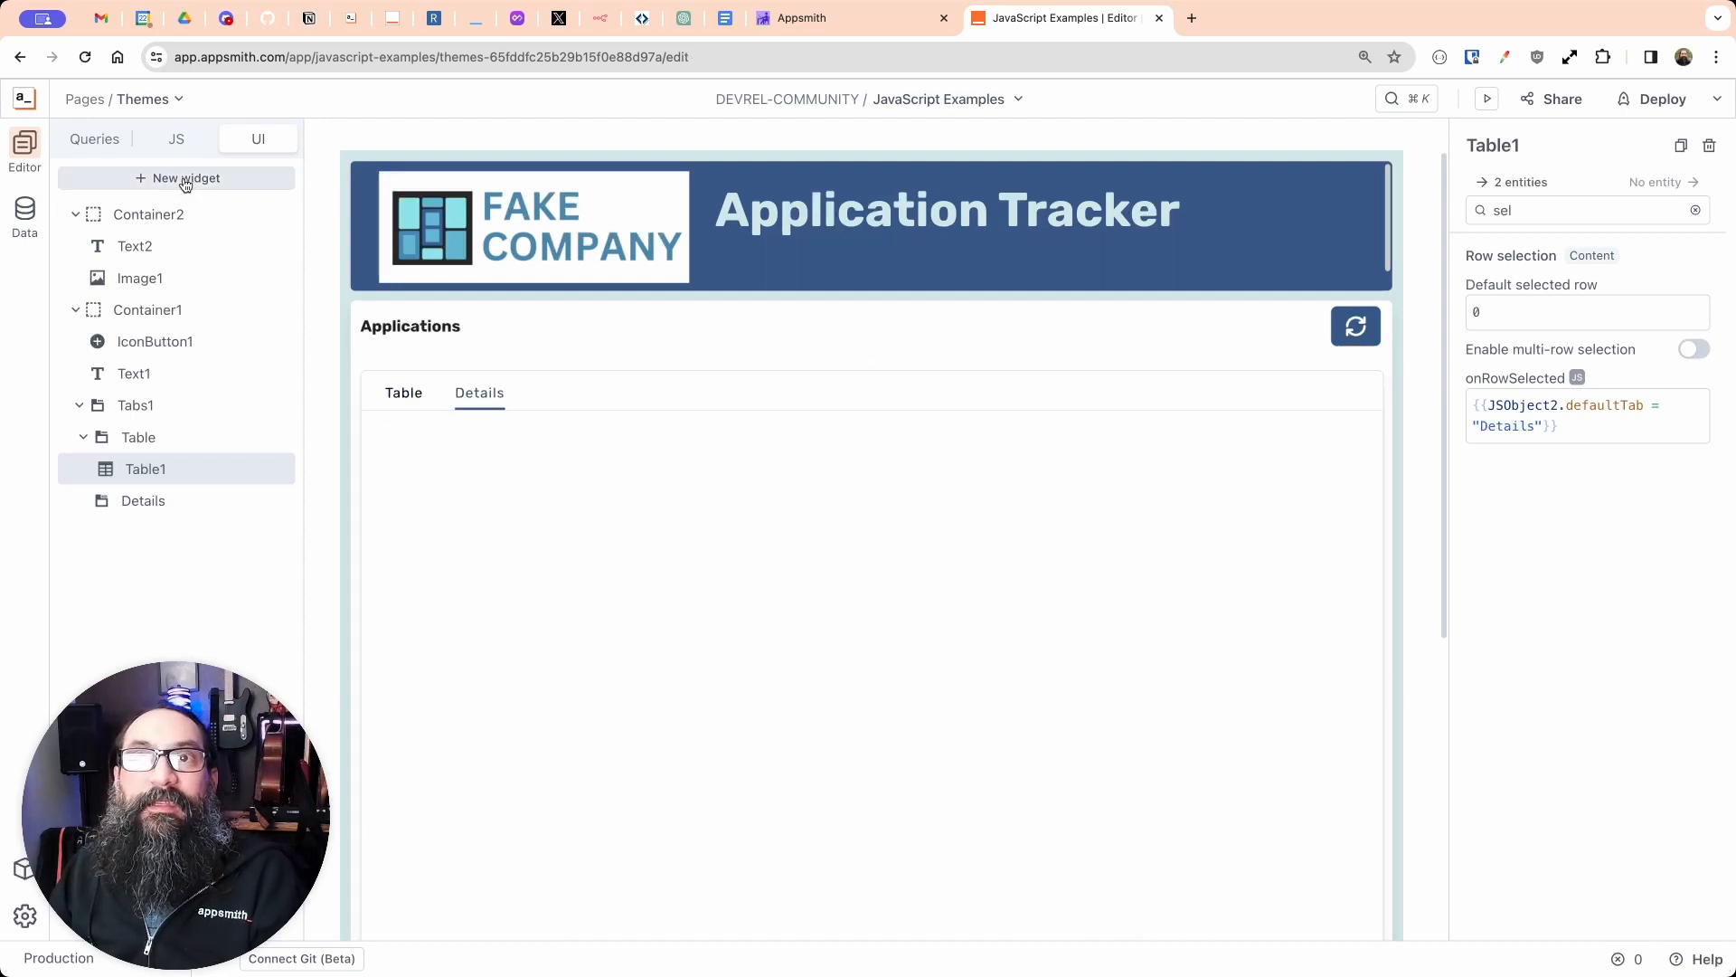
drag(101, 366, 701, 496)
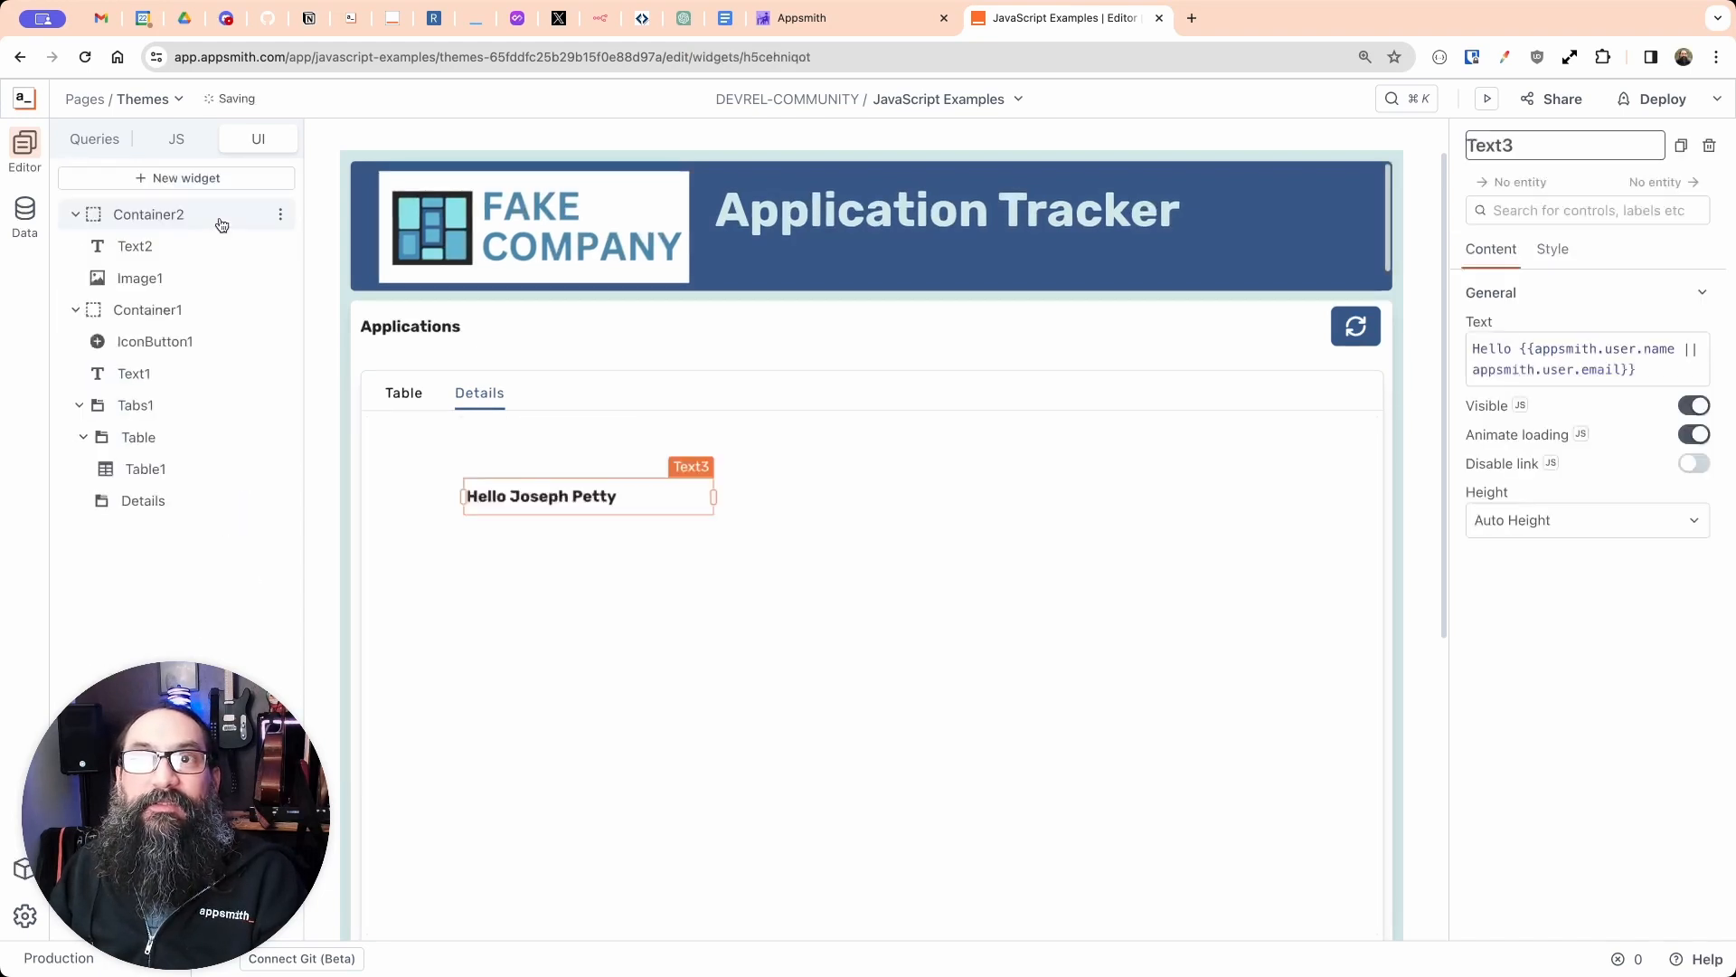
click(178, 178)
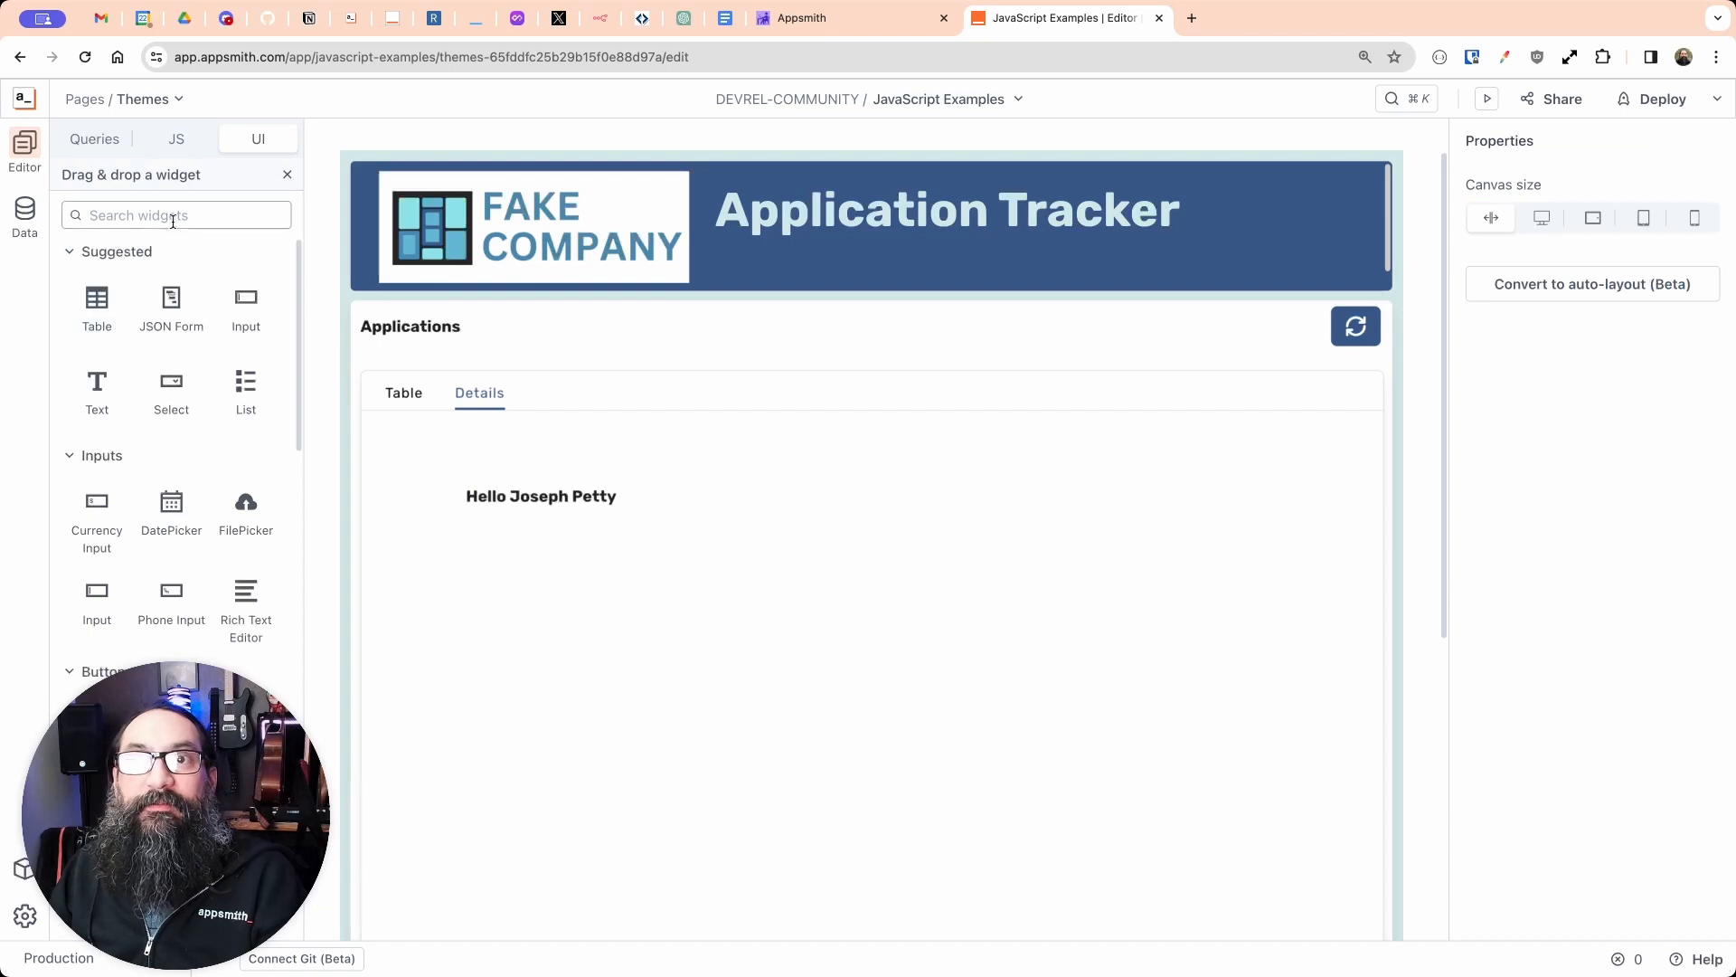
text(im)
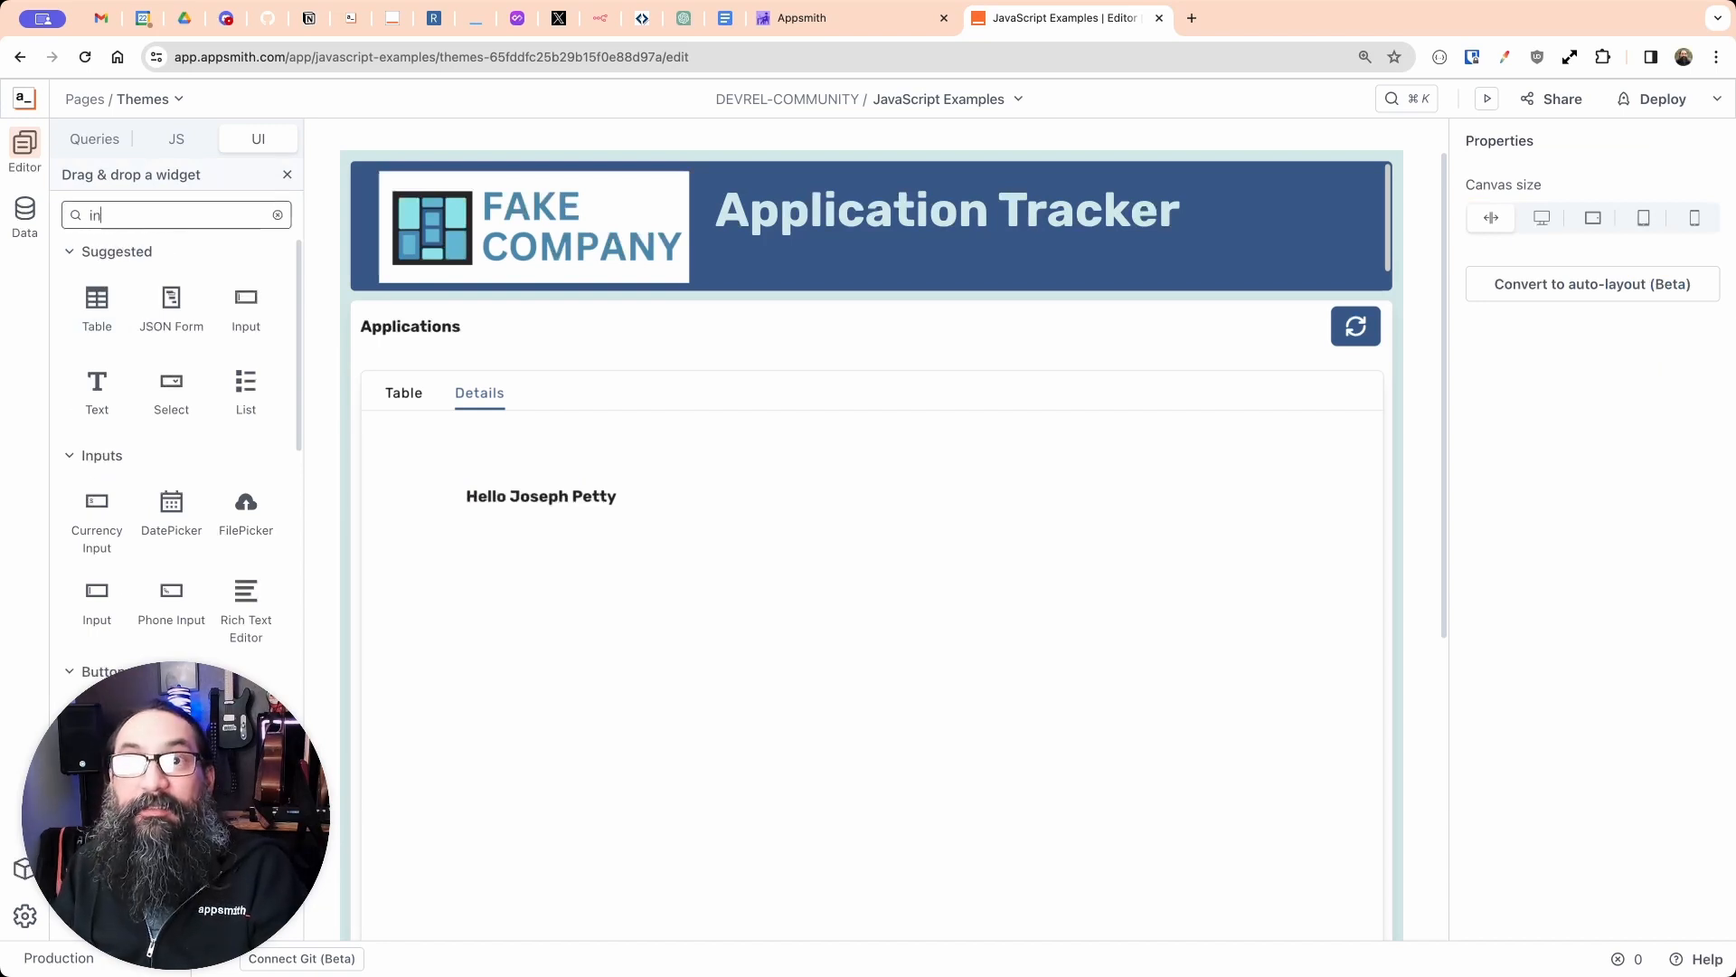
drag(90, 298, 734, 564)
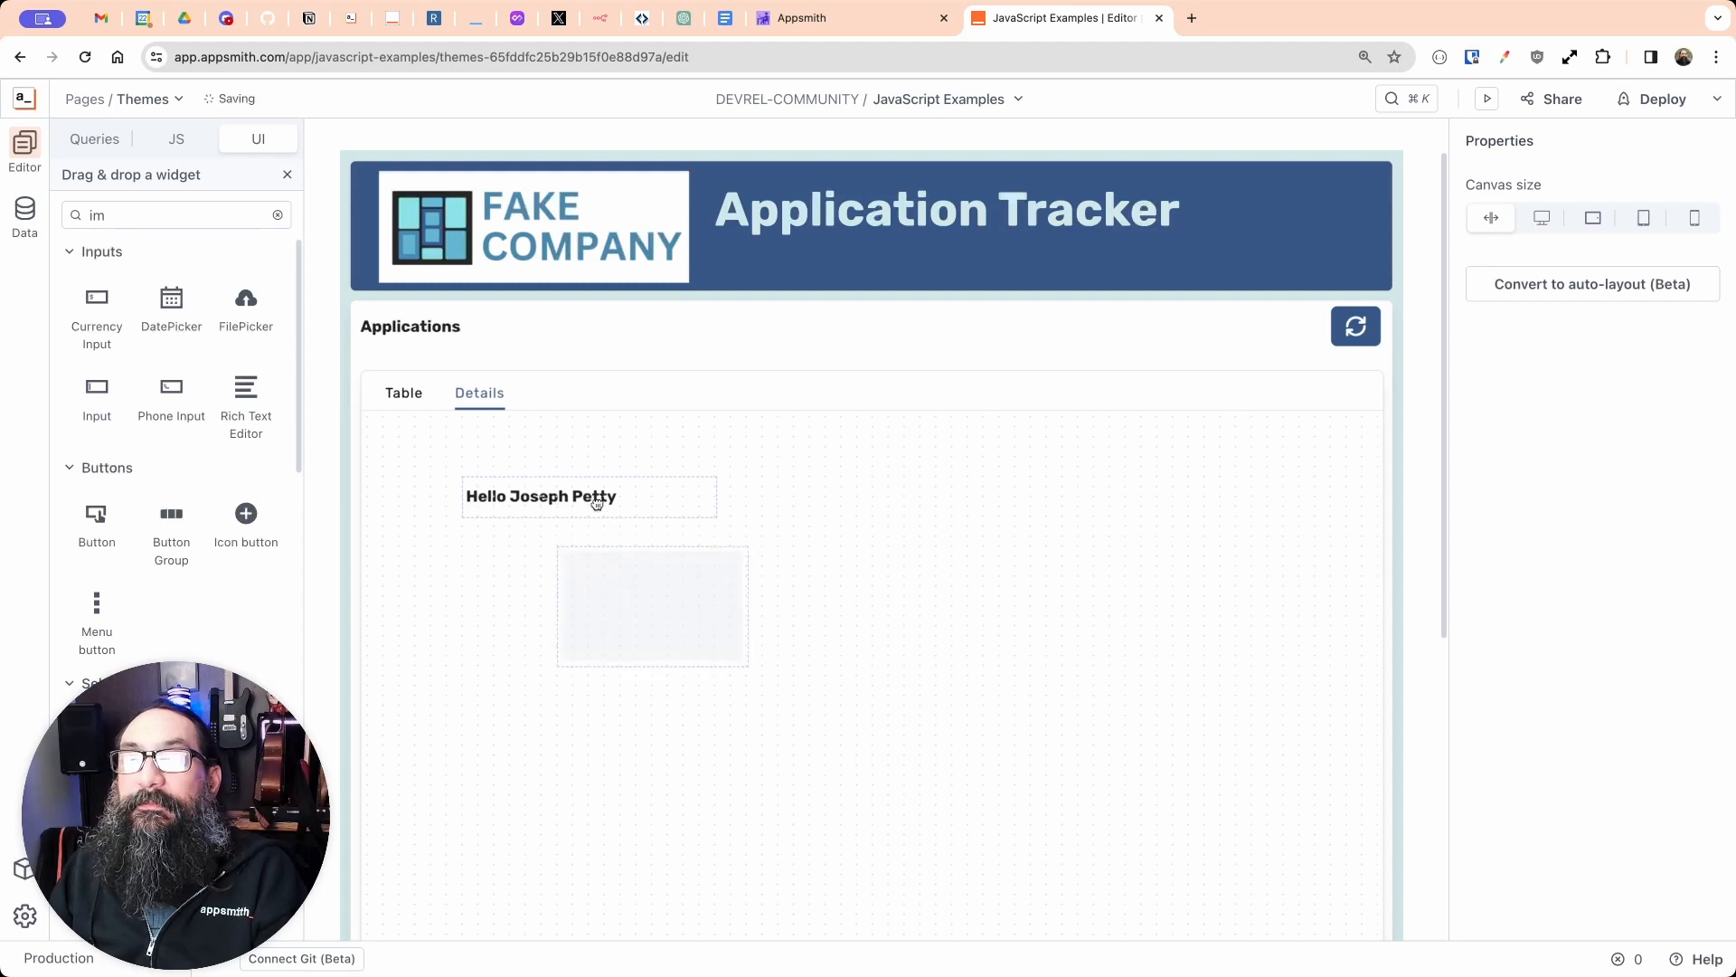
Step: Replace the content of the new Text widget in the Details tab with {{Table1.selectedRow.name}}
click(672, 496)
click(1517, 349)
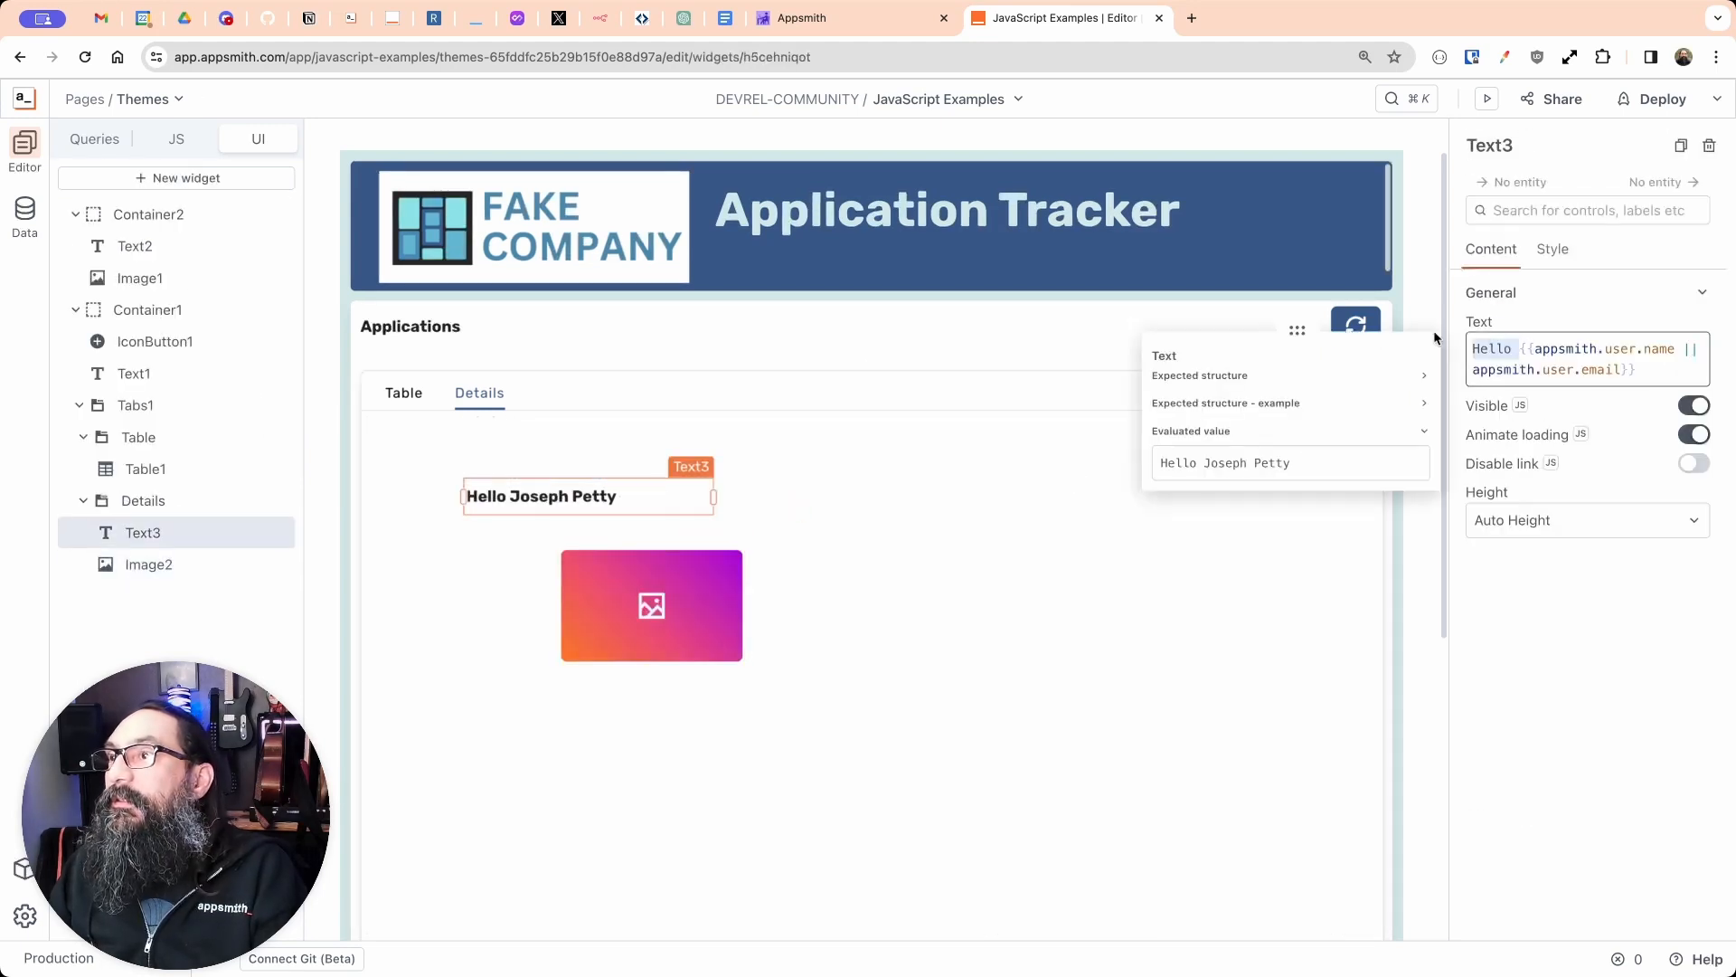
key(BackSpace)
key(BackSpace)
key(BackSpace)
key(BackSpace)
key(BackSpace)
key(BackSpace)
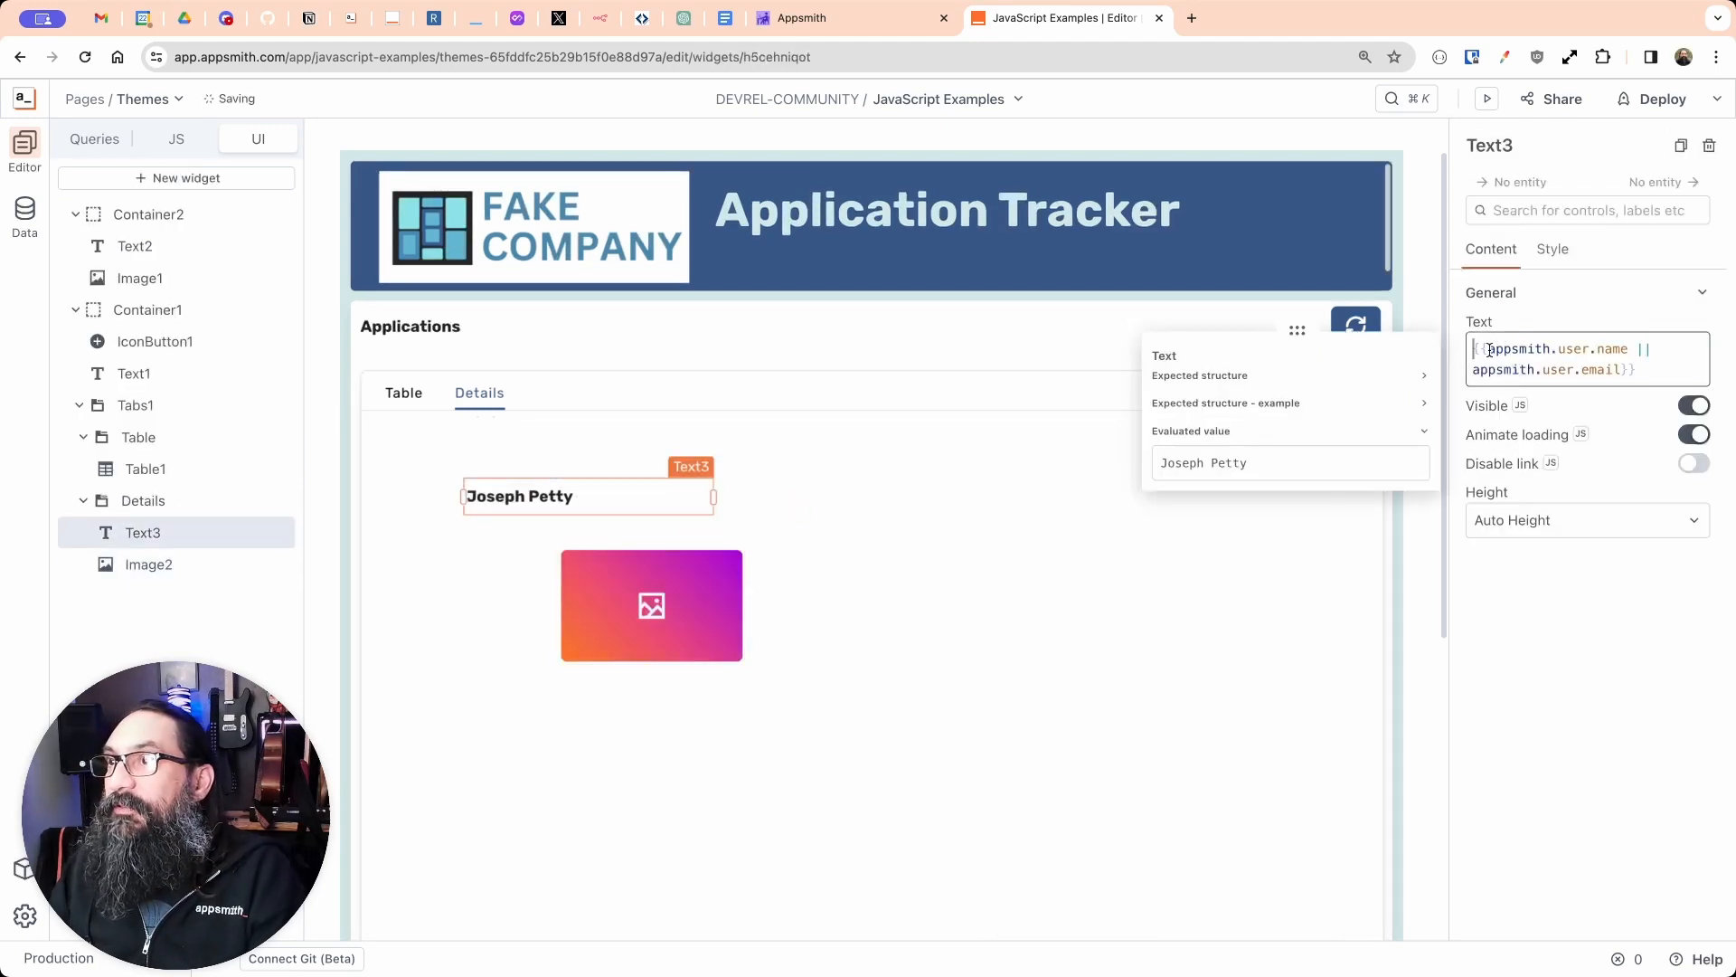
drag(1489, 350, 1617, 367)
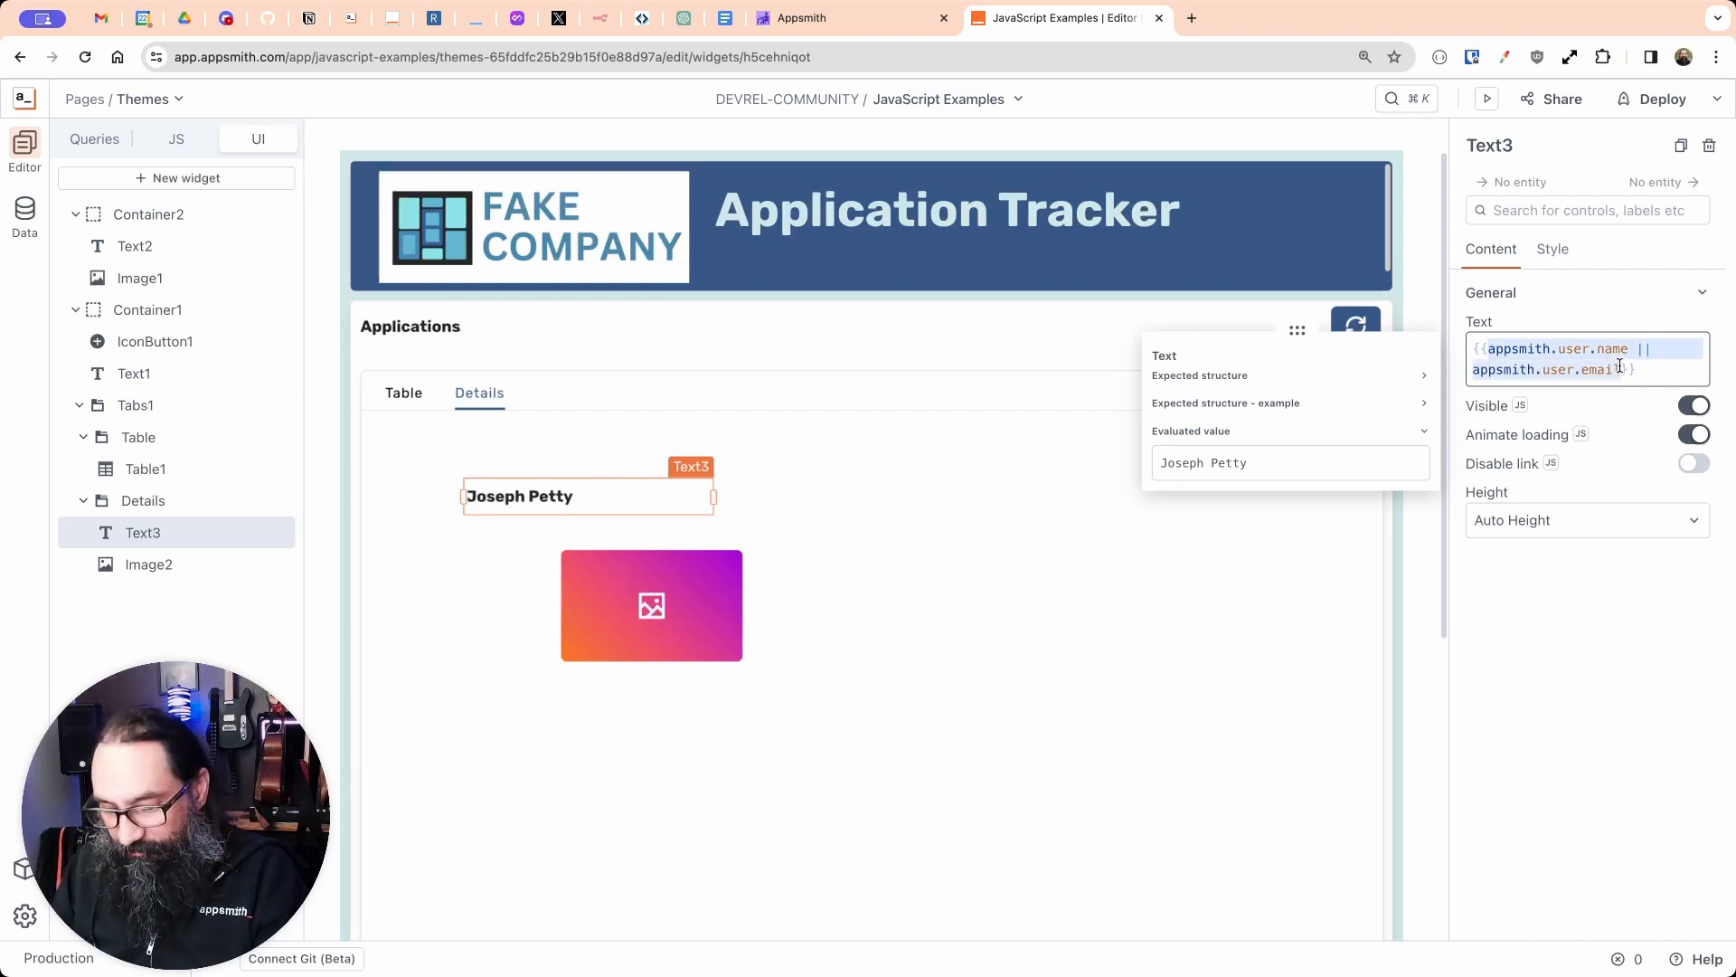
text(ta)
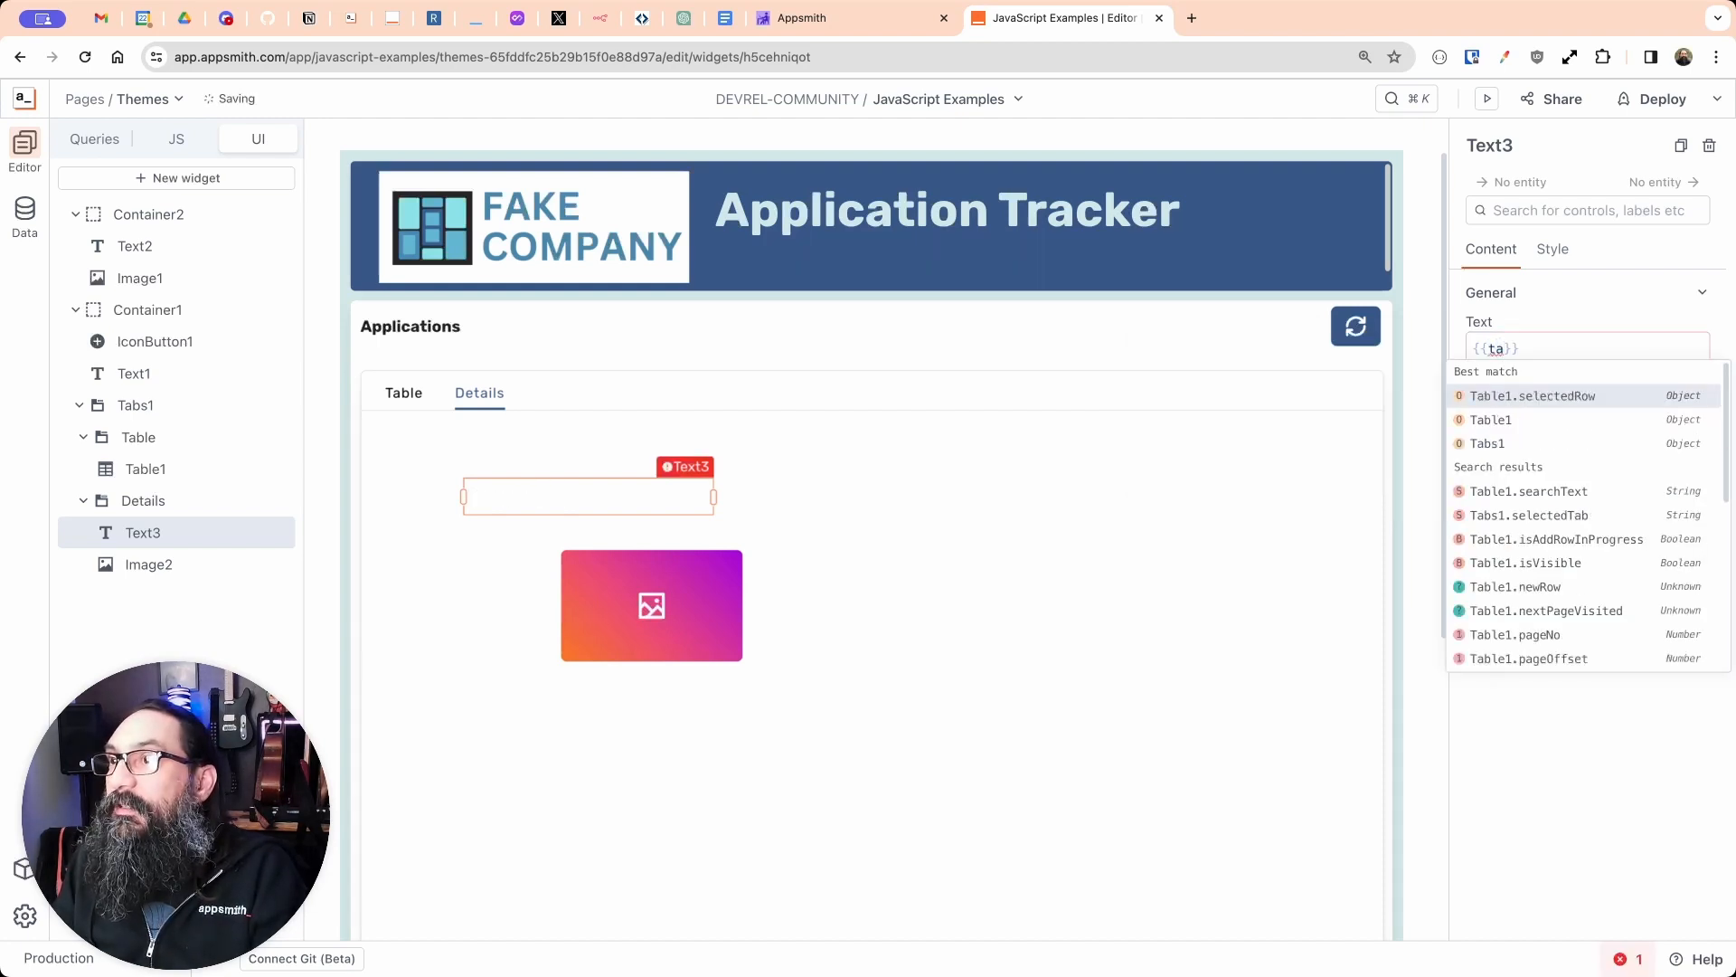
key(Return)
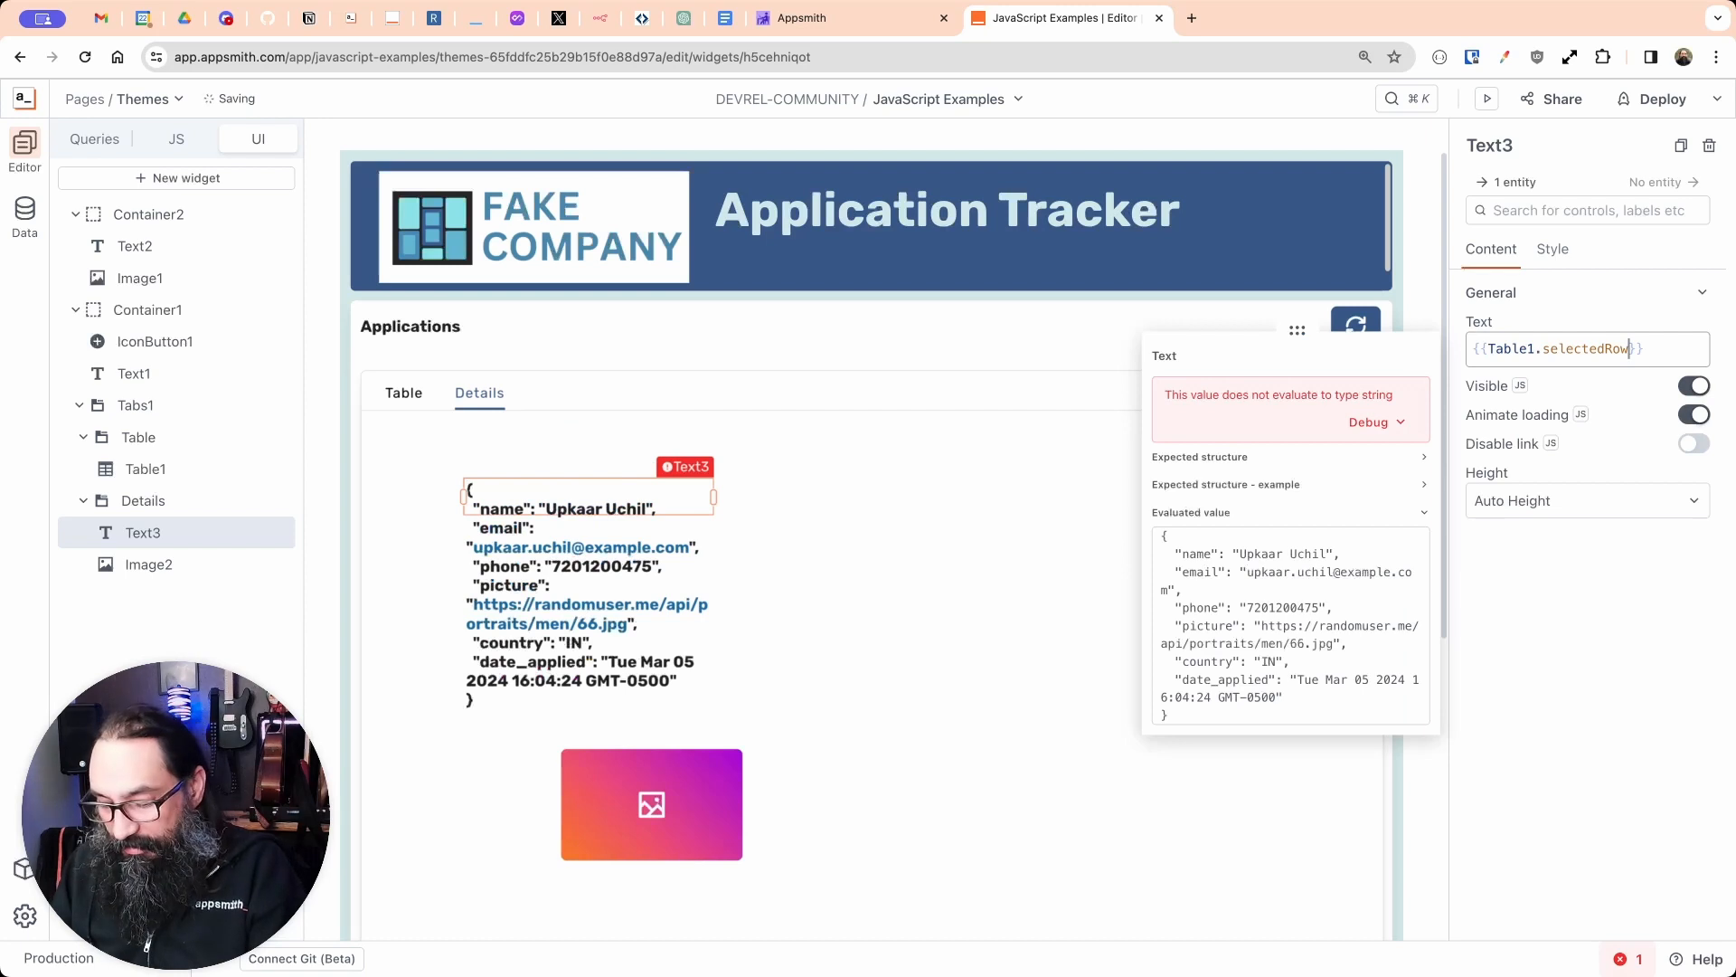
text(.name)
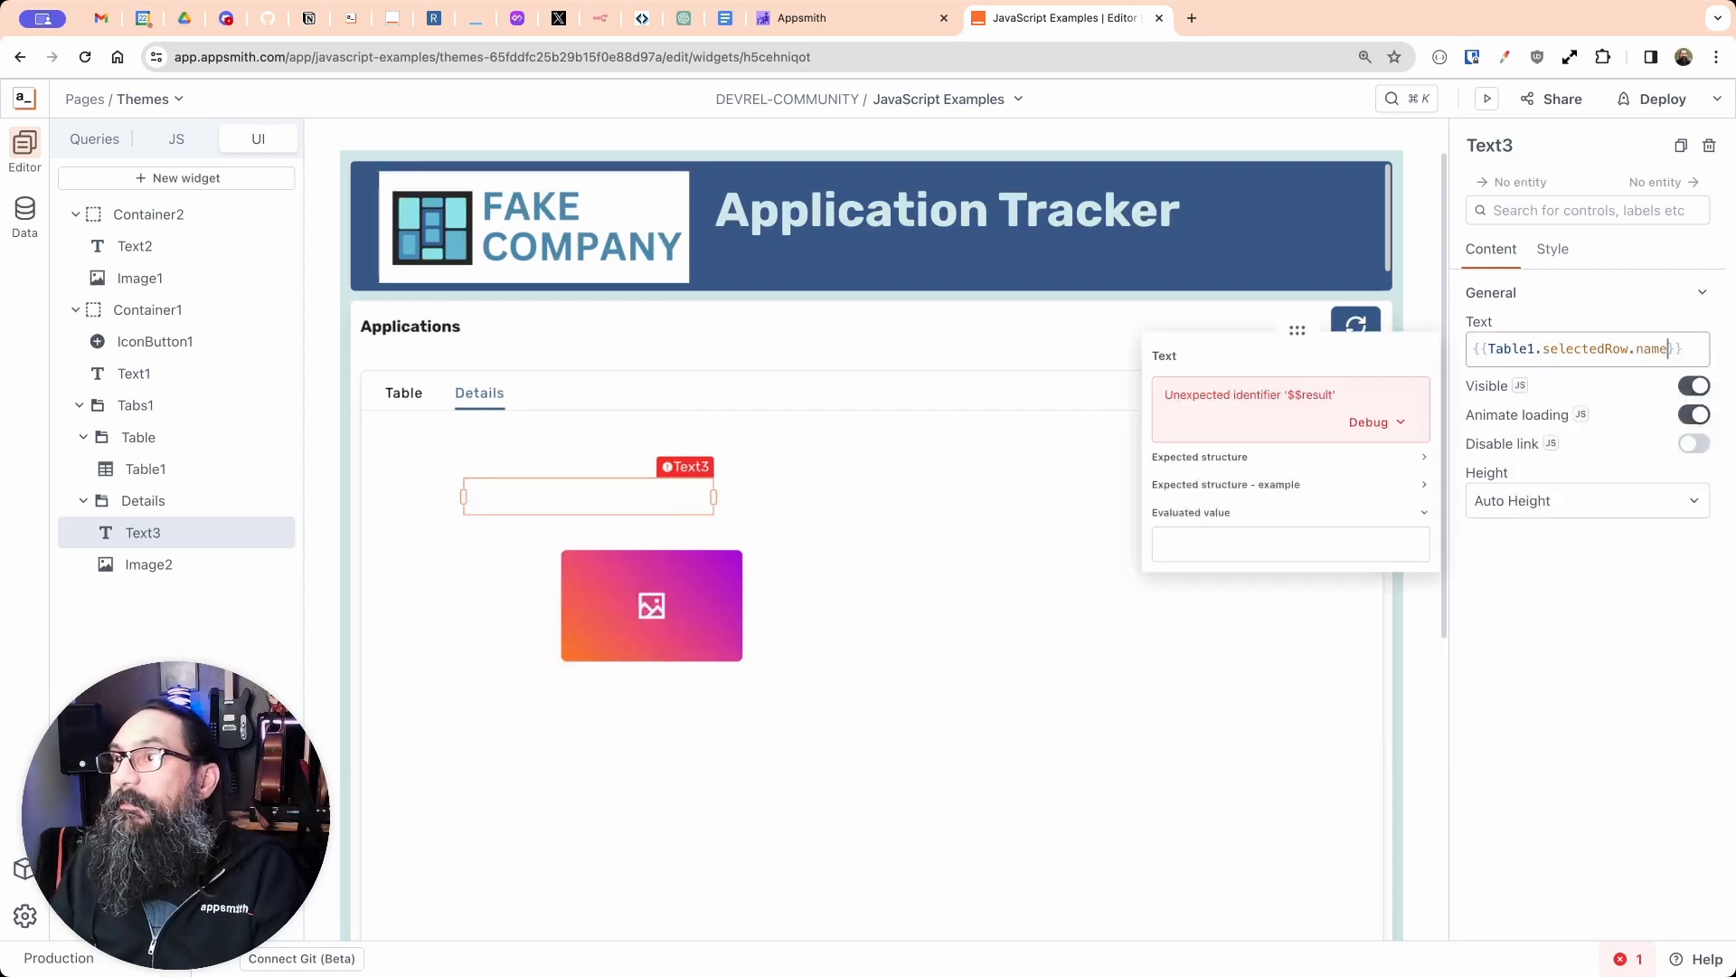
Step: Reuse the text widget's binding as the new Image widget's source, changing it to {{Table1.selectedRow.picture}}
triple_click(1621, 348)
key(super+c)
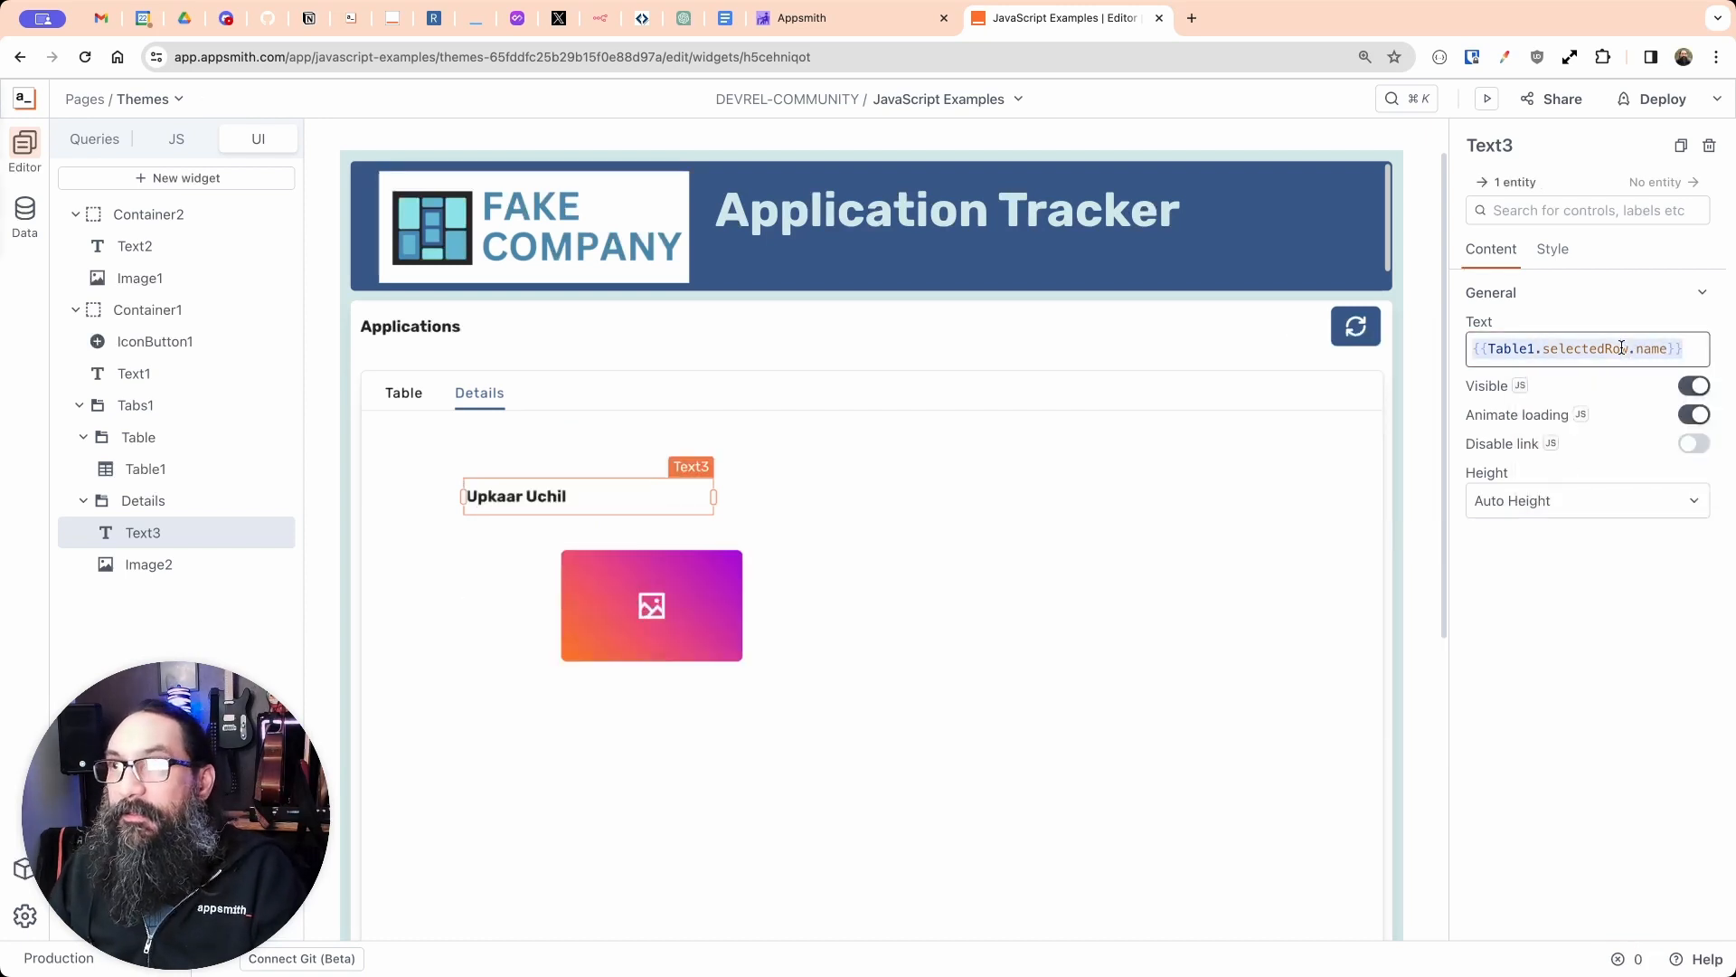
click(654, 608)
click(1531, 349)
key(super+v)
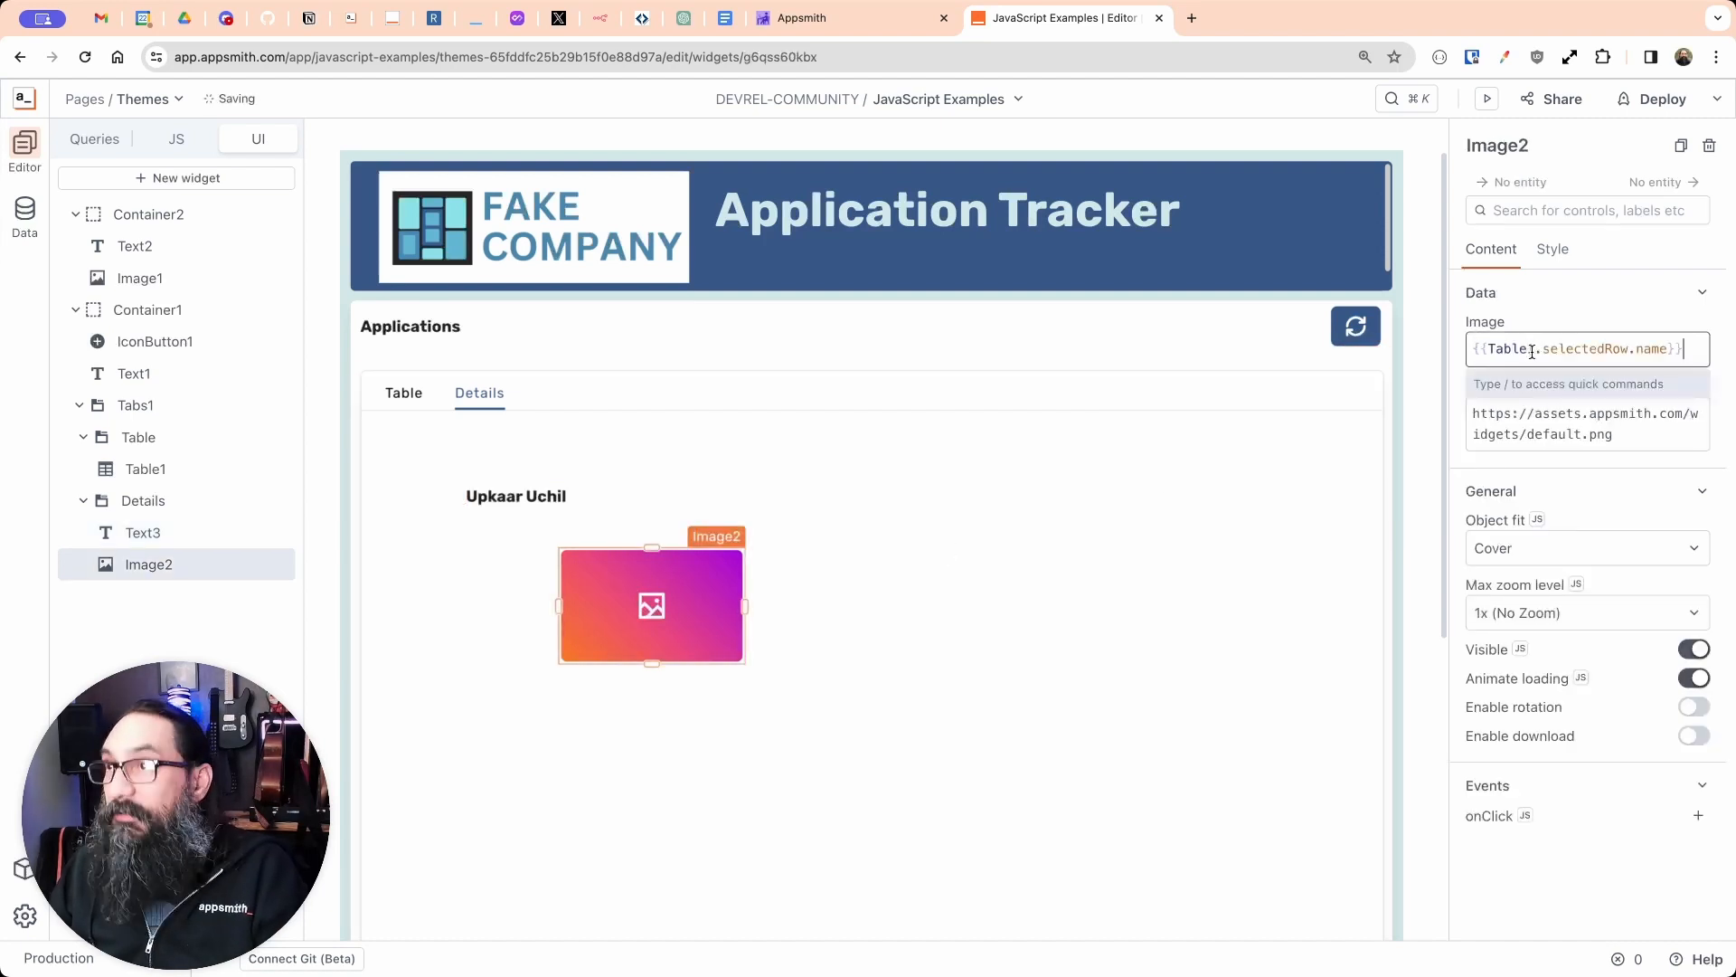
double_click(1650, 349)
text(picture)
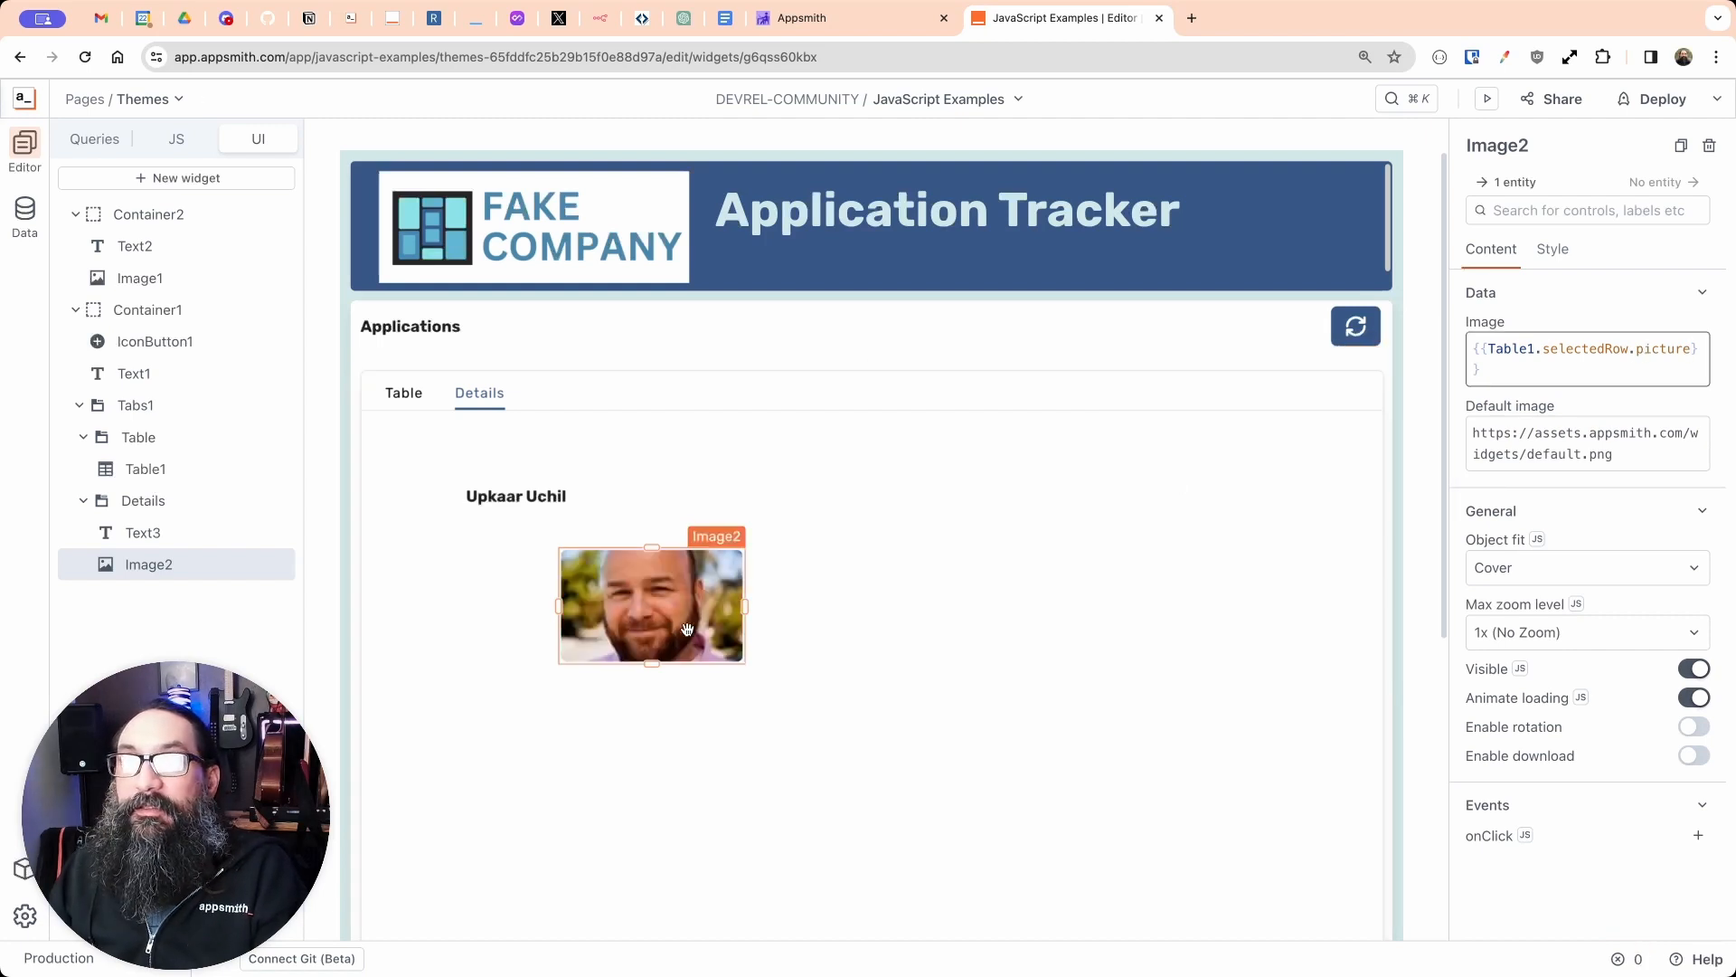
Step: Set the Details tab image's object fit to Contain and widen the image frame by extending its left edge
click(1496, 570)
click(1503, 613)
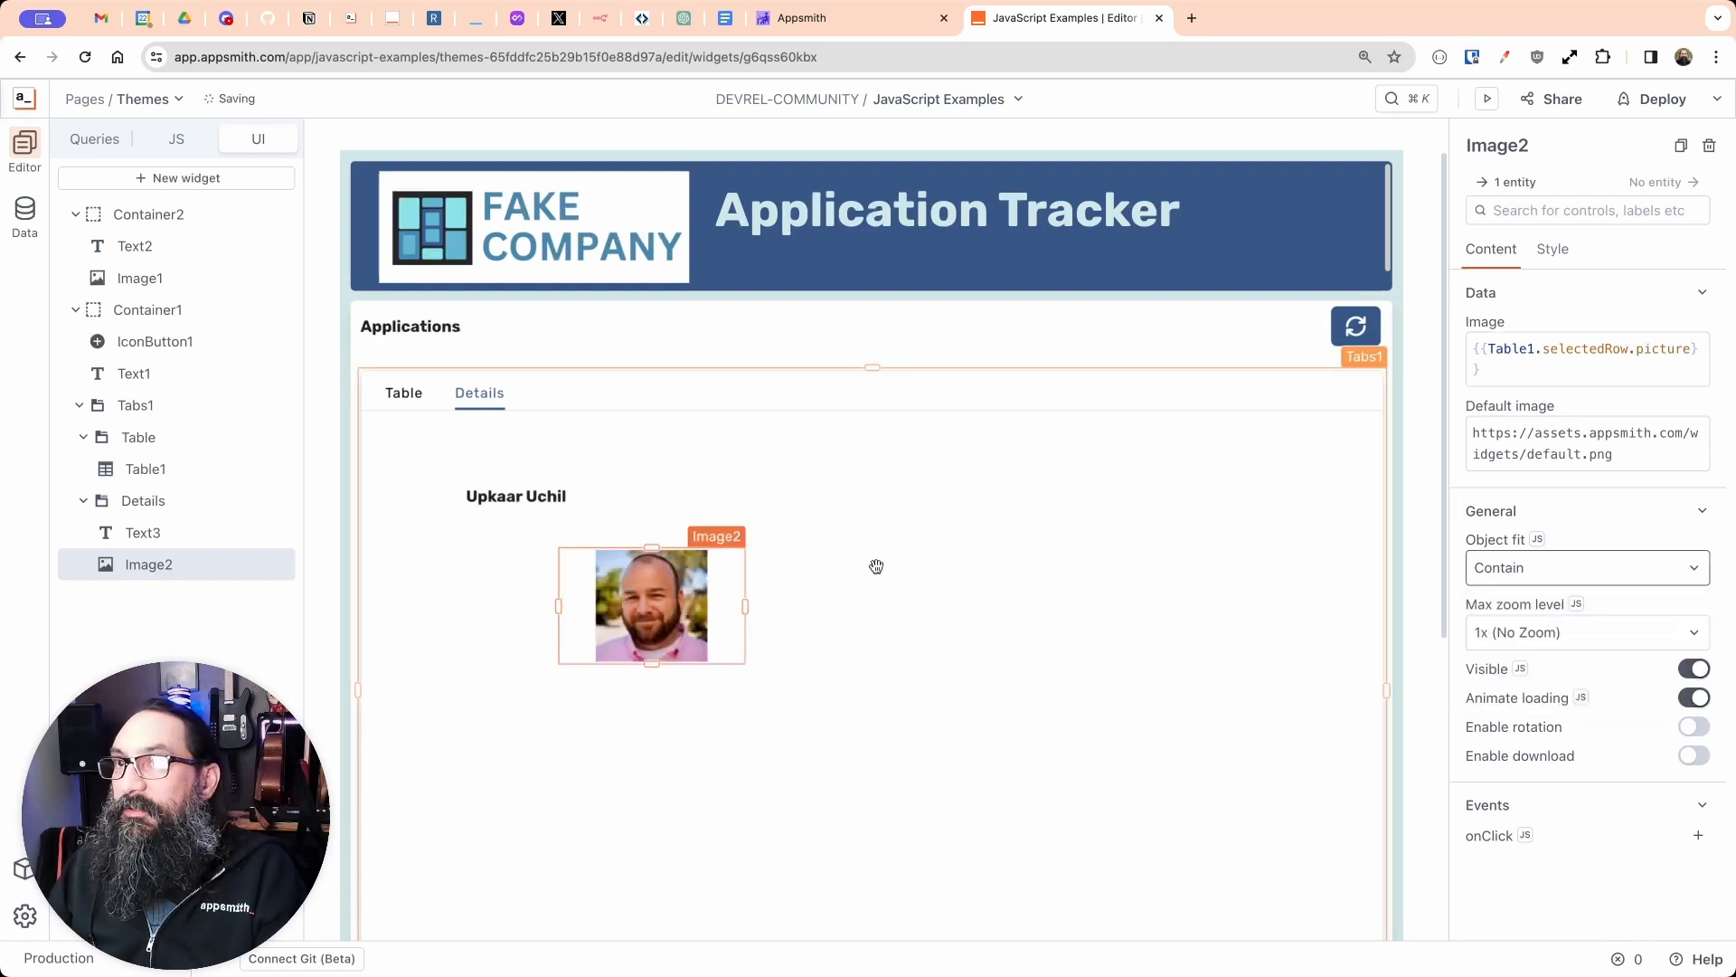
drag(565, 604, 507, 597)
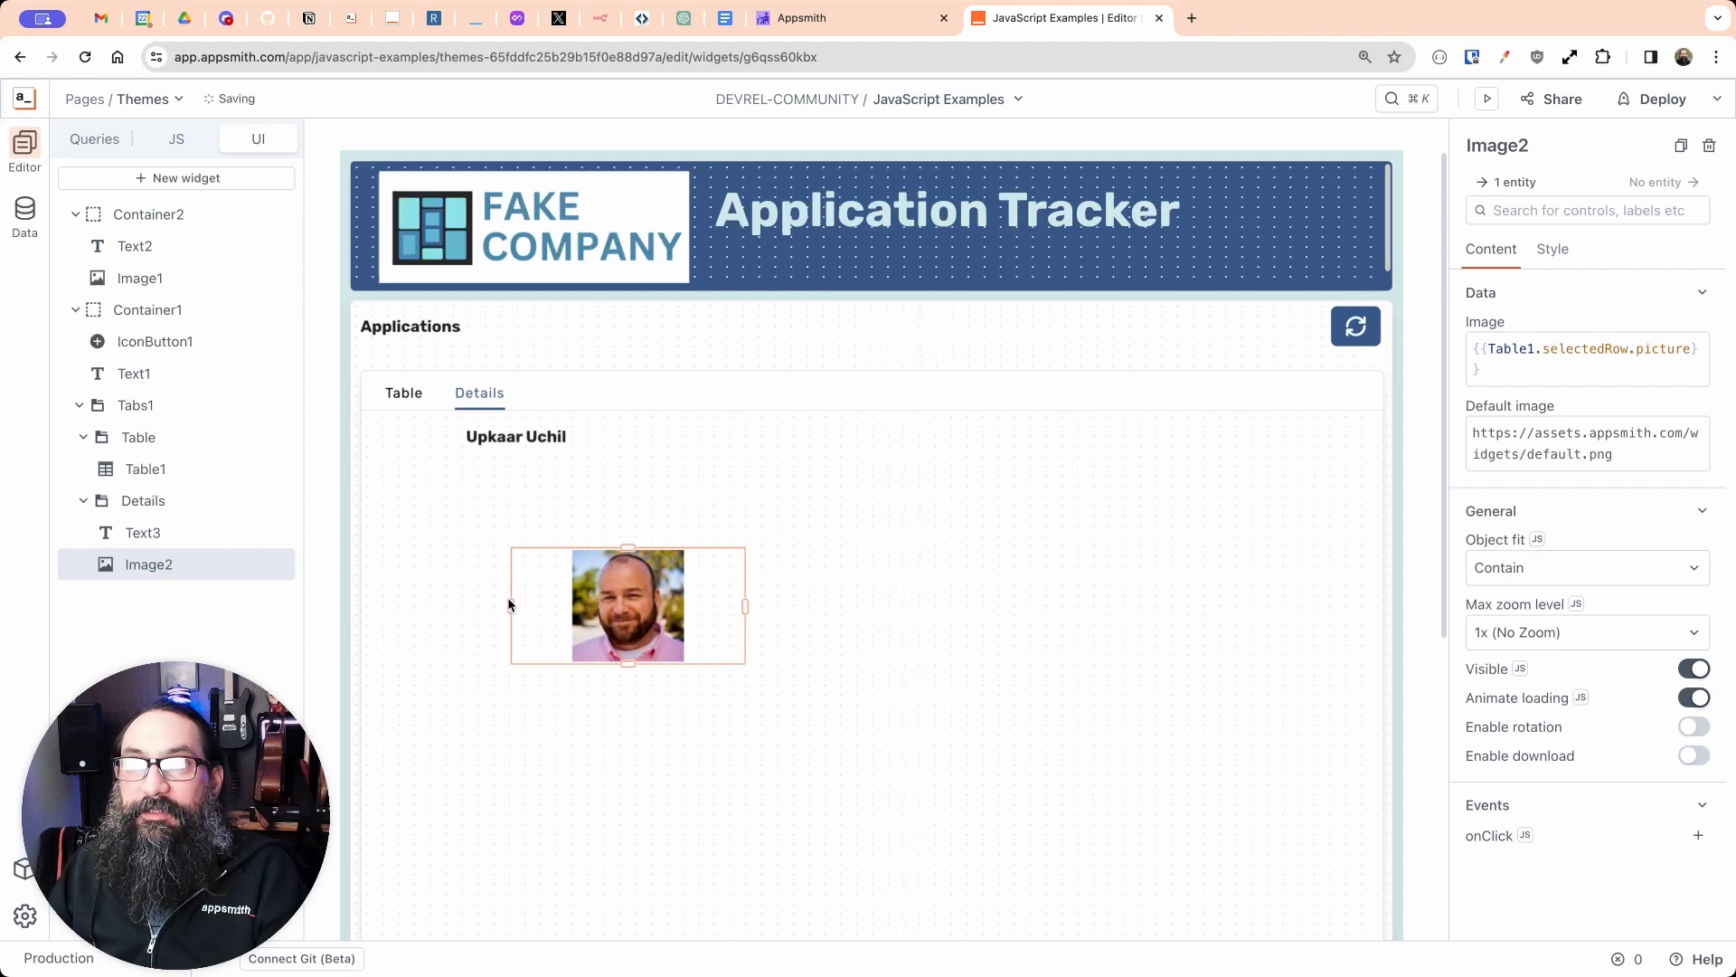
Step: Move the image up so it sits directly below the name text in the Details tab, with left edges aligned
click(500, 565)
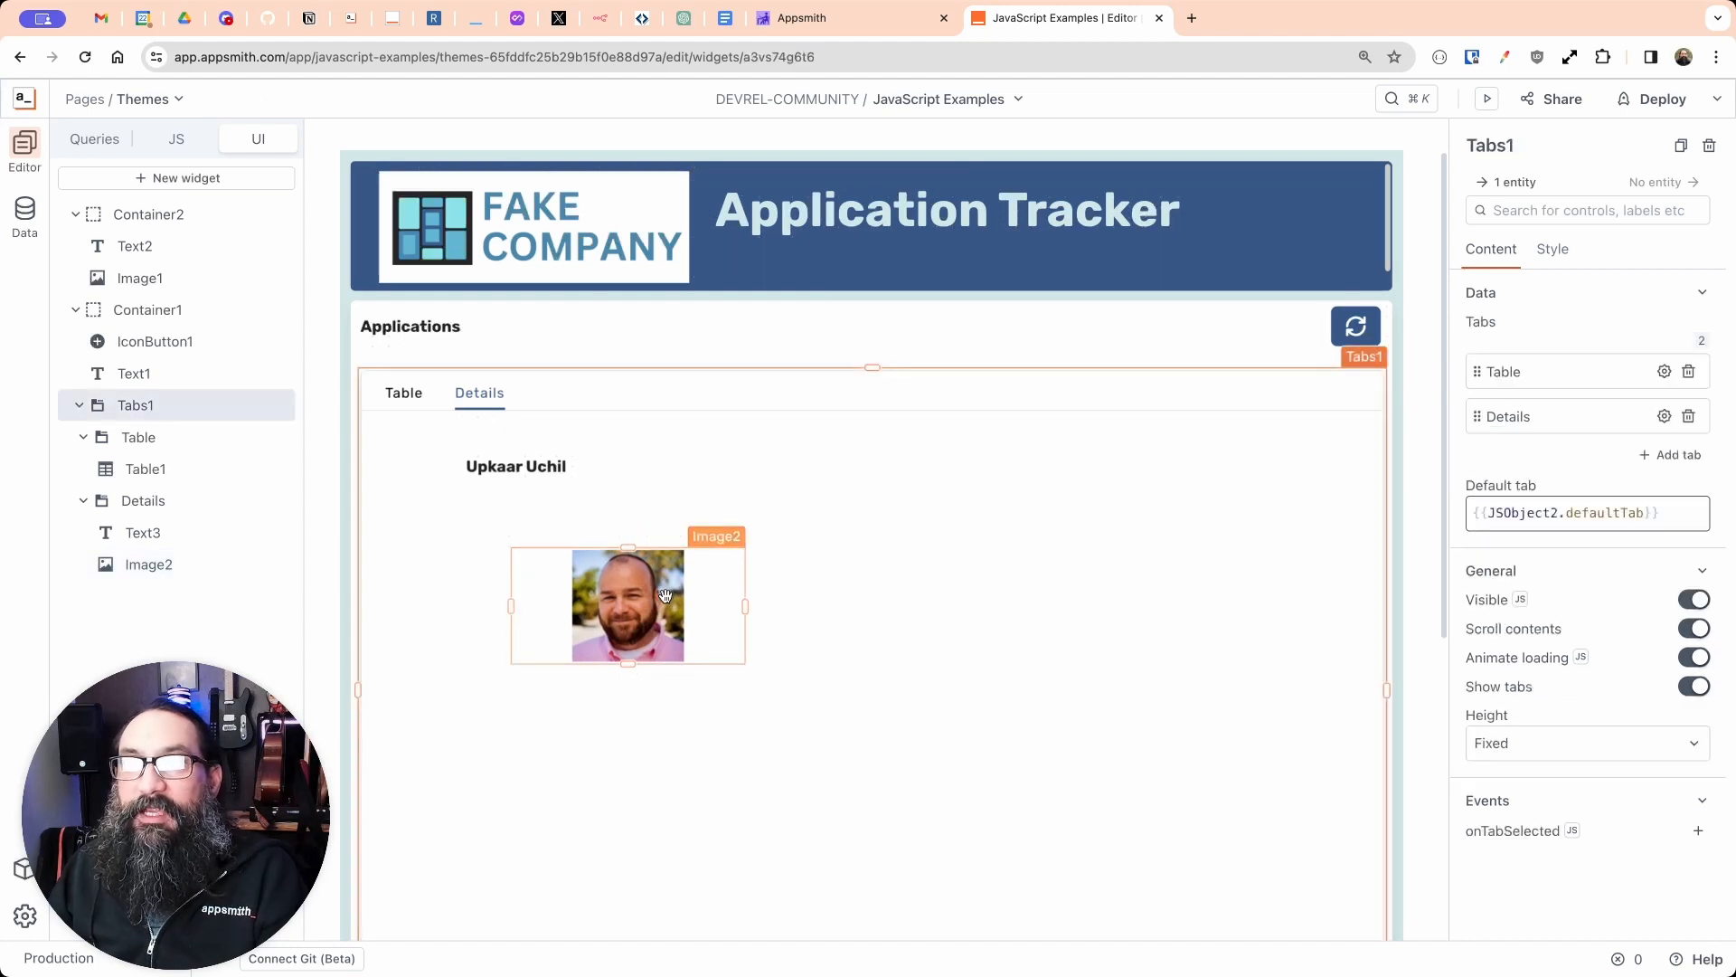
drag(670, 597, 613, 535)
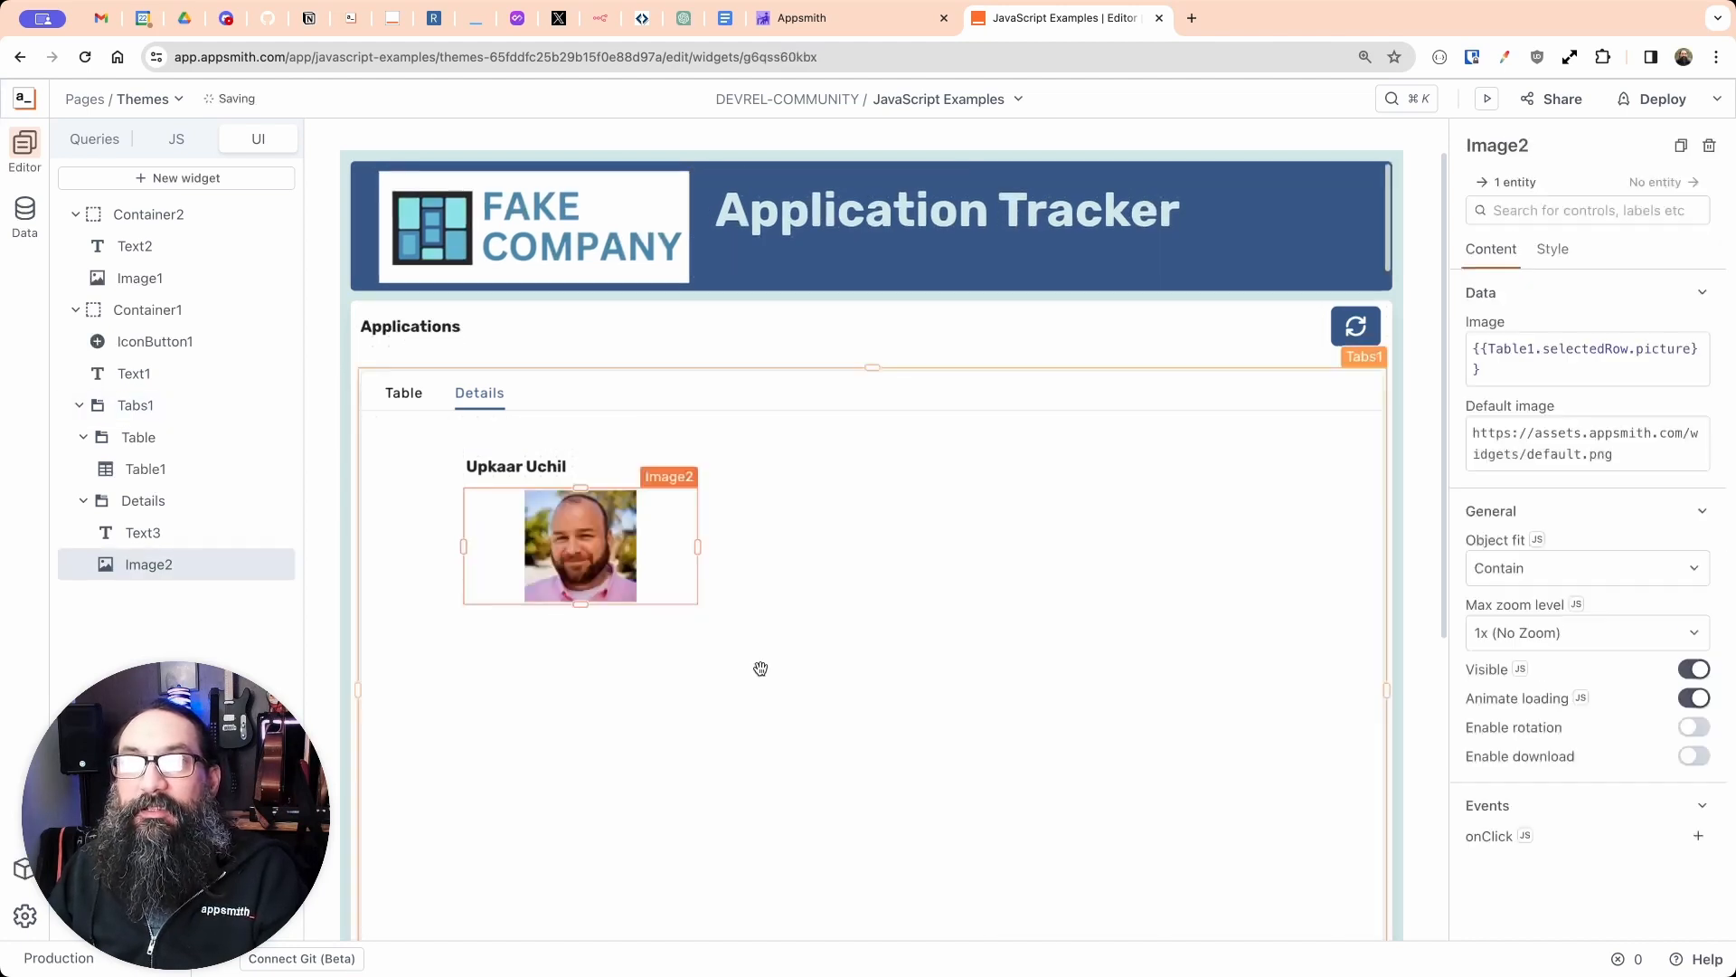
click(796, 548)
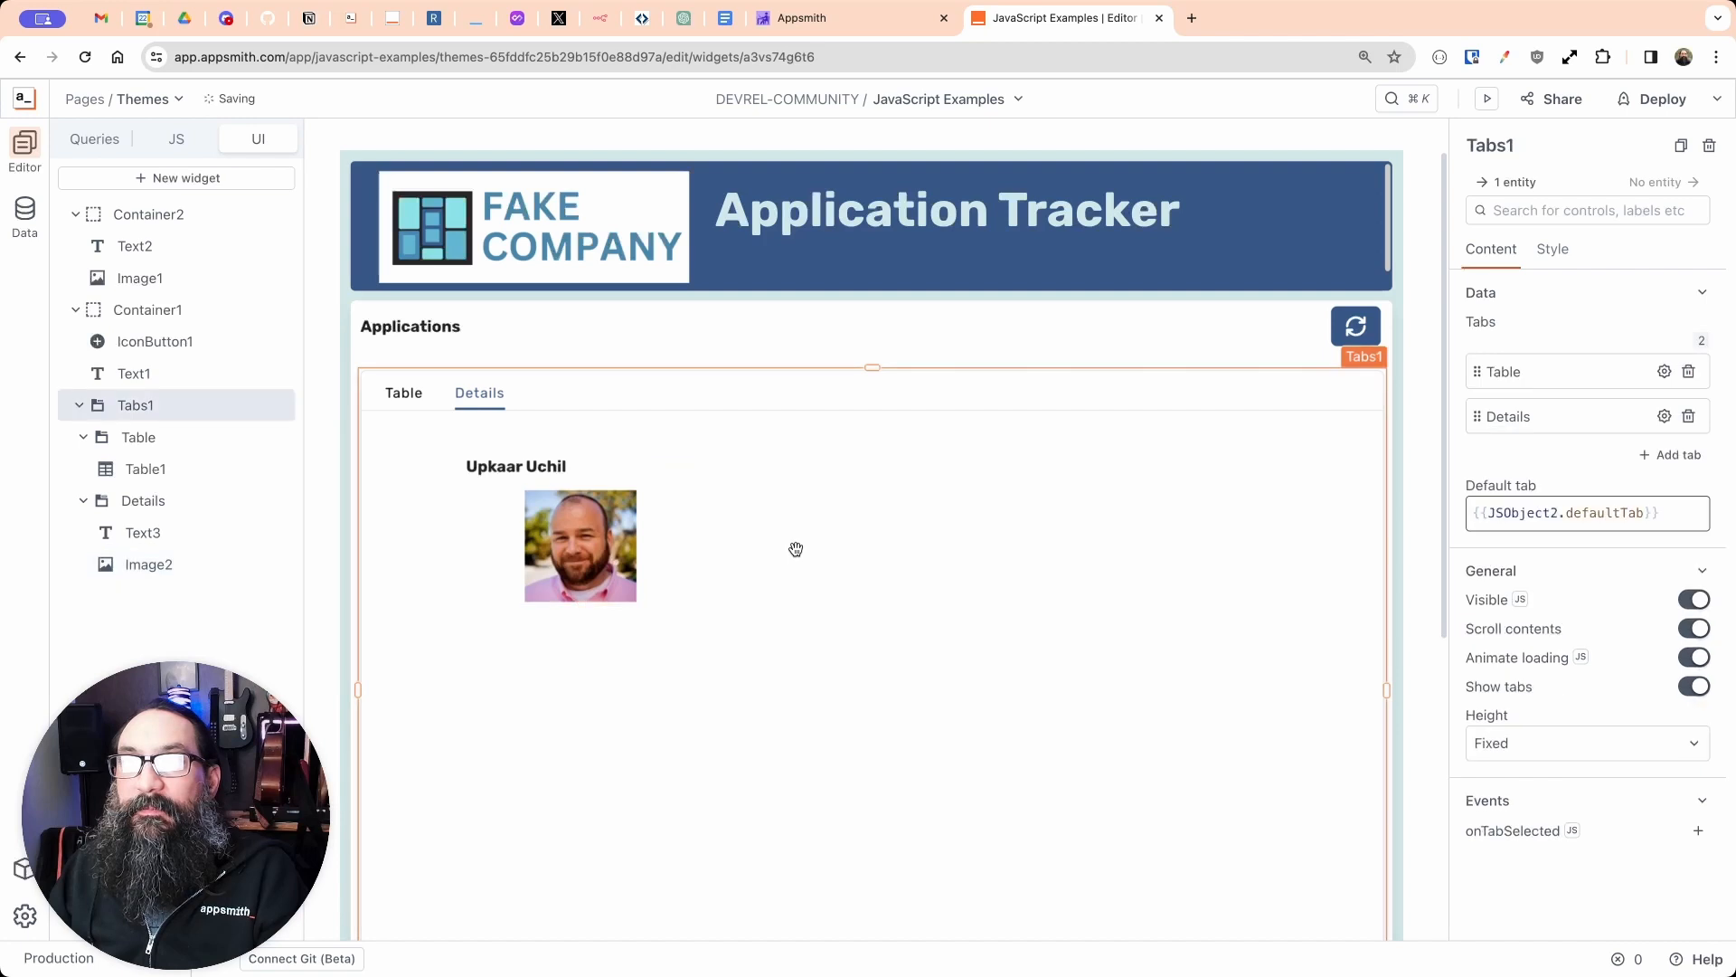
Step: Narrow the email column of Table1 in the Table tab so the picture column fits in view
click(406, 401)
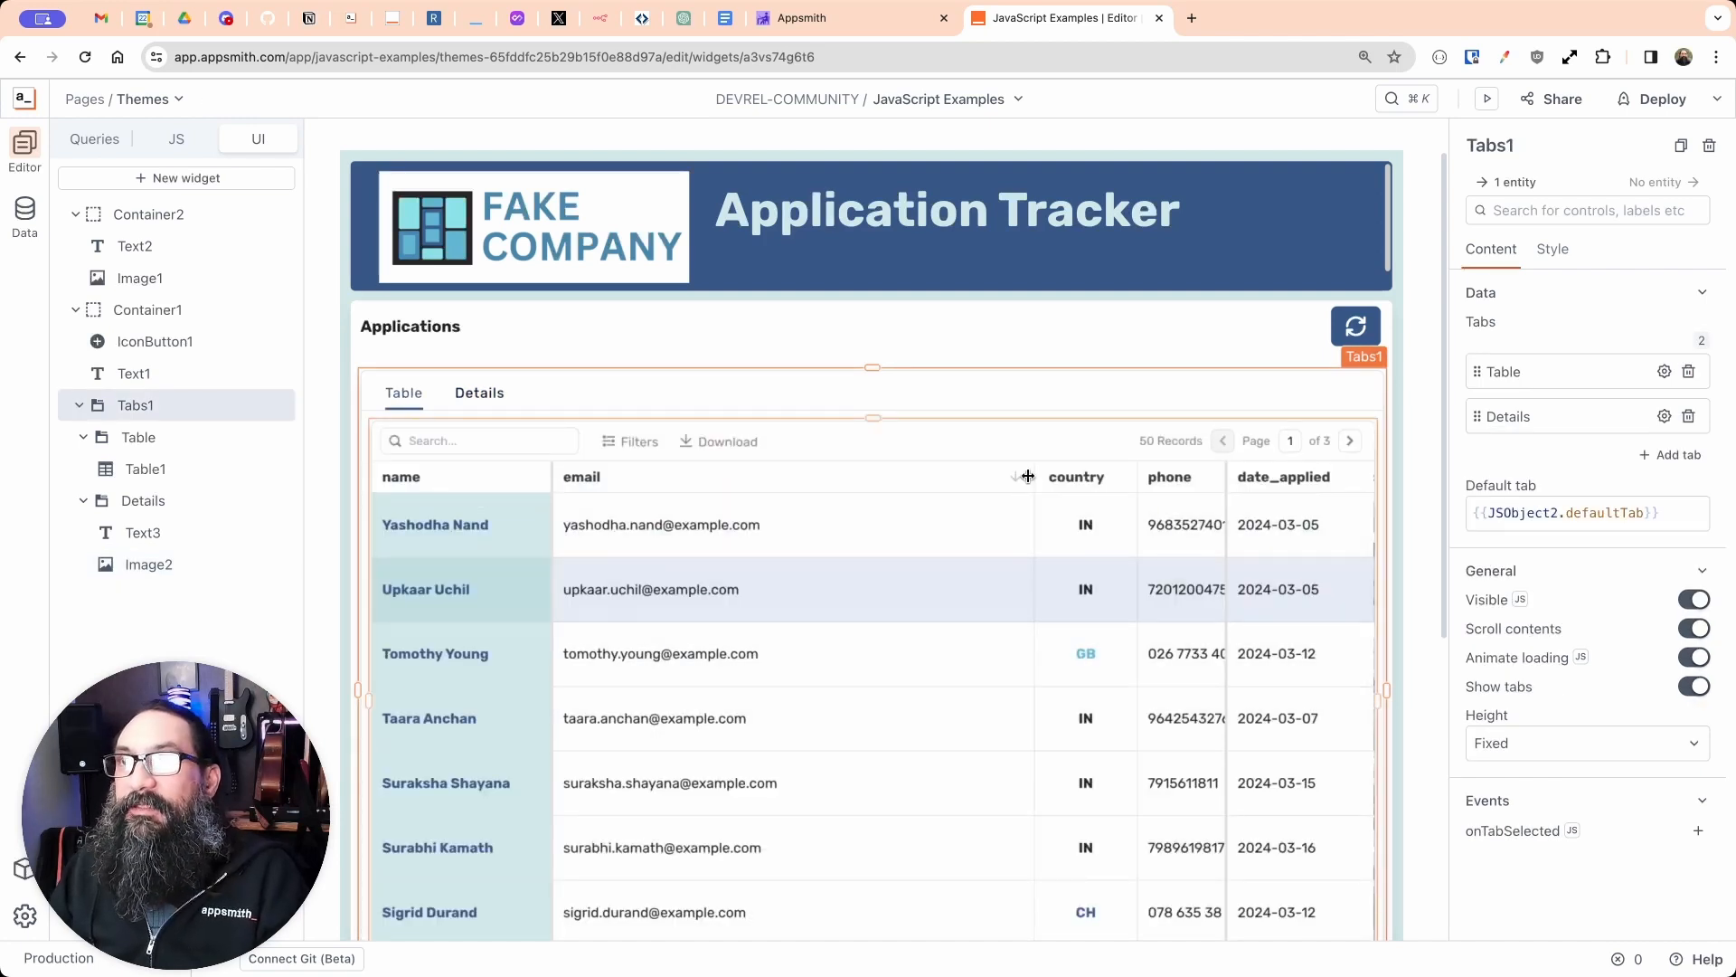
drag(1028, 476, 936, 477)
click(926, 500)
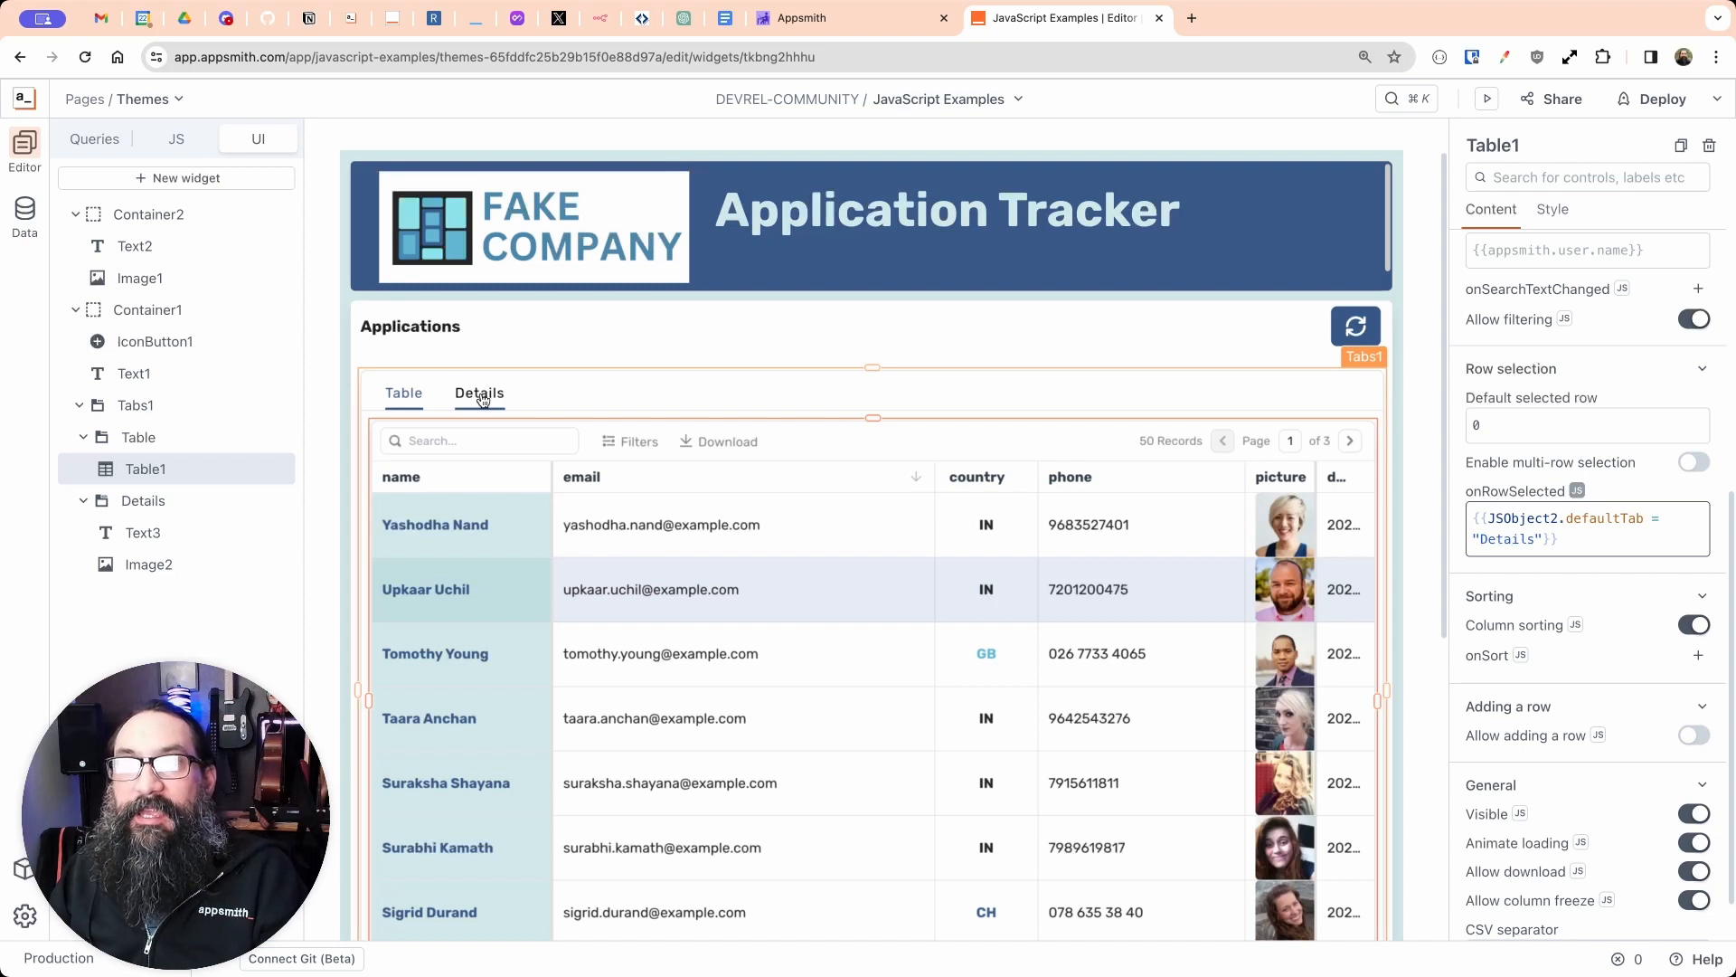
Step: Check the Details tab, return to the Table tab, and test row selection on the fourth, third and second rows
click(482, 395)
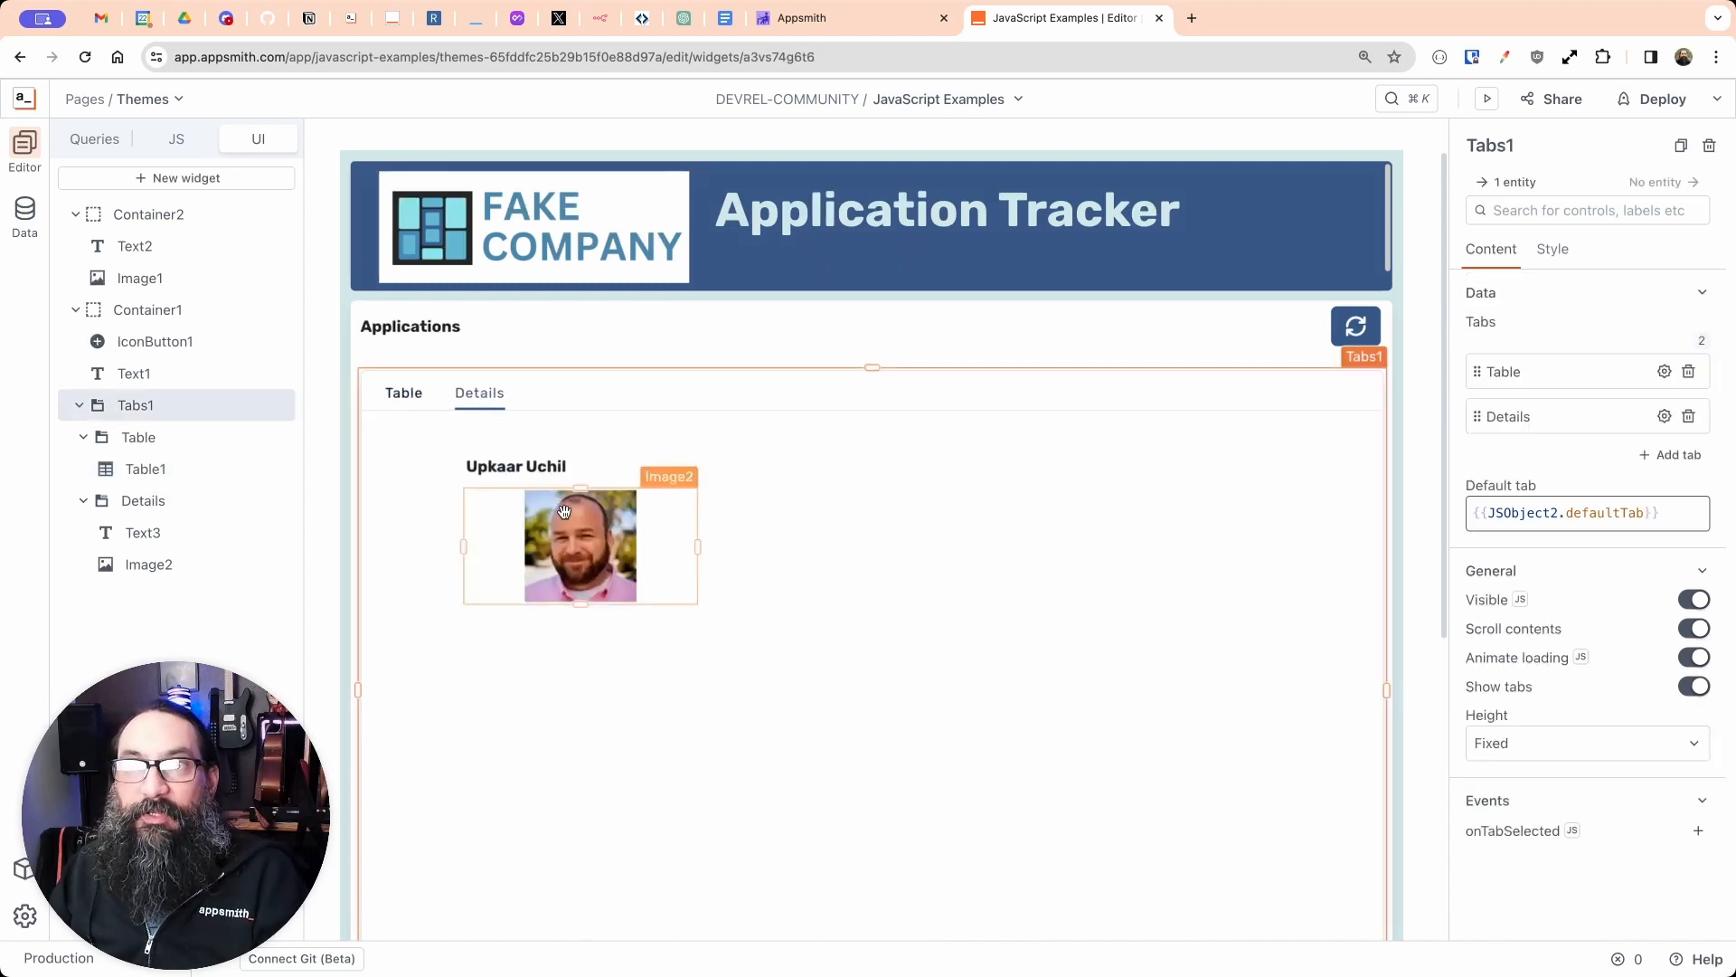
click(410, 395)
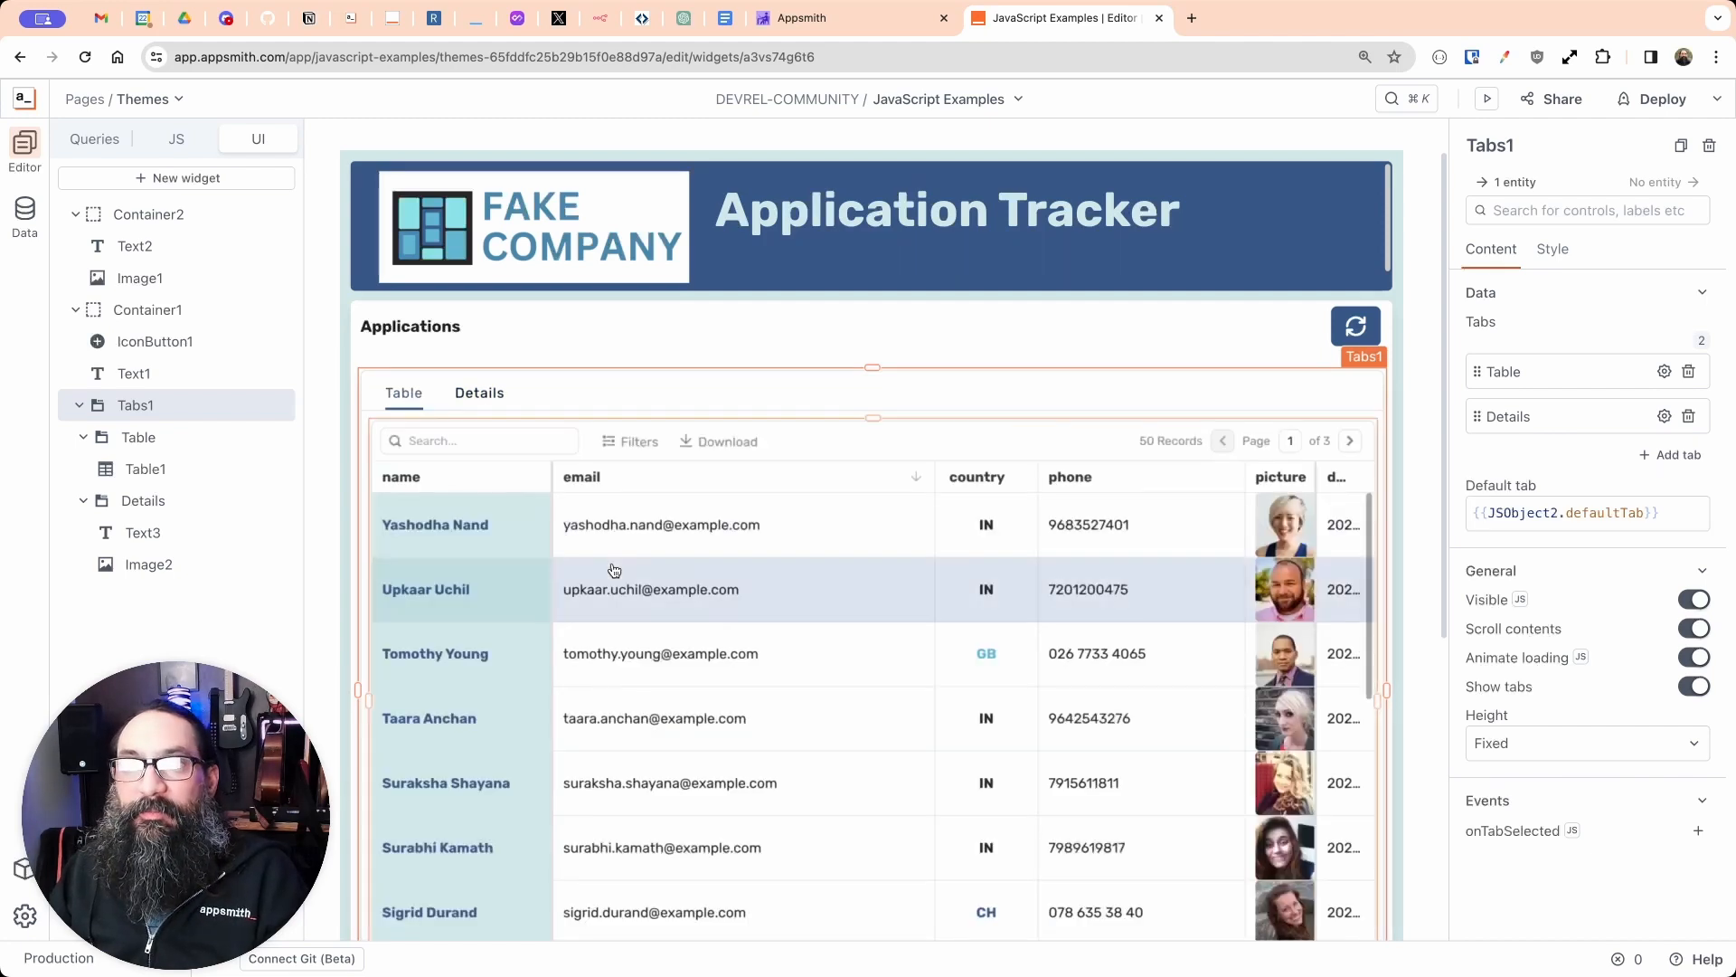
click(681, 723)
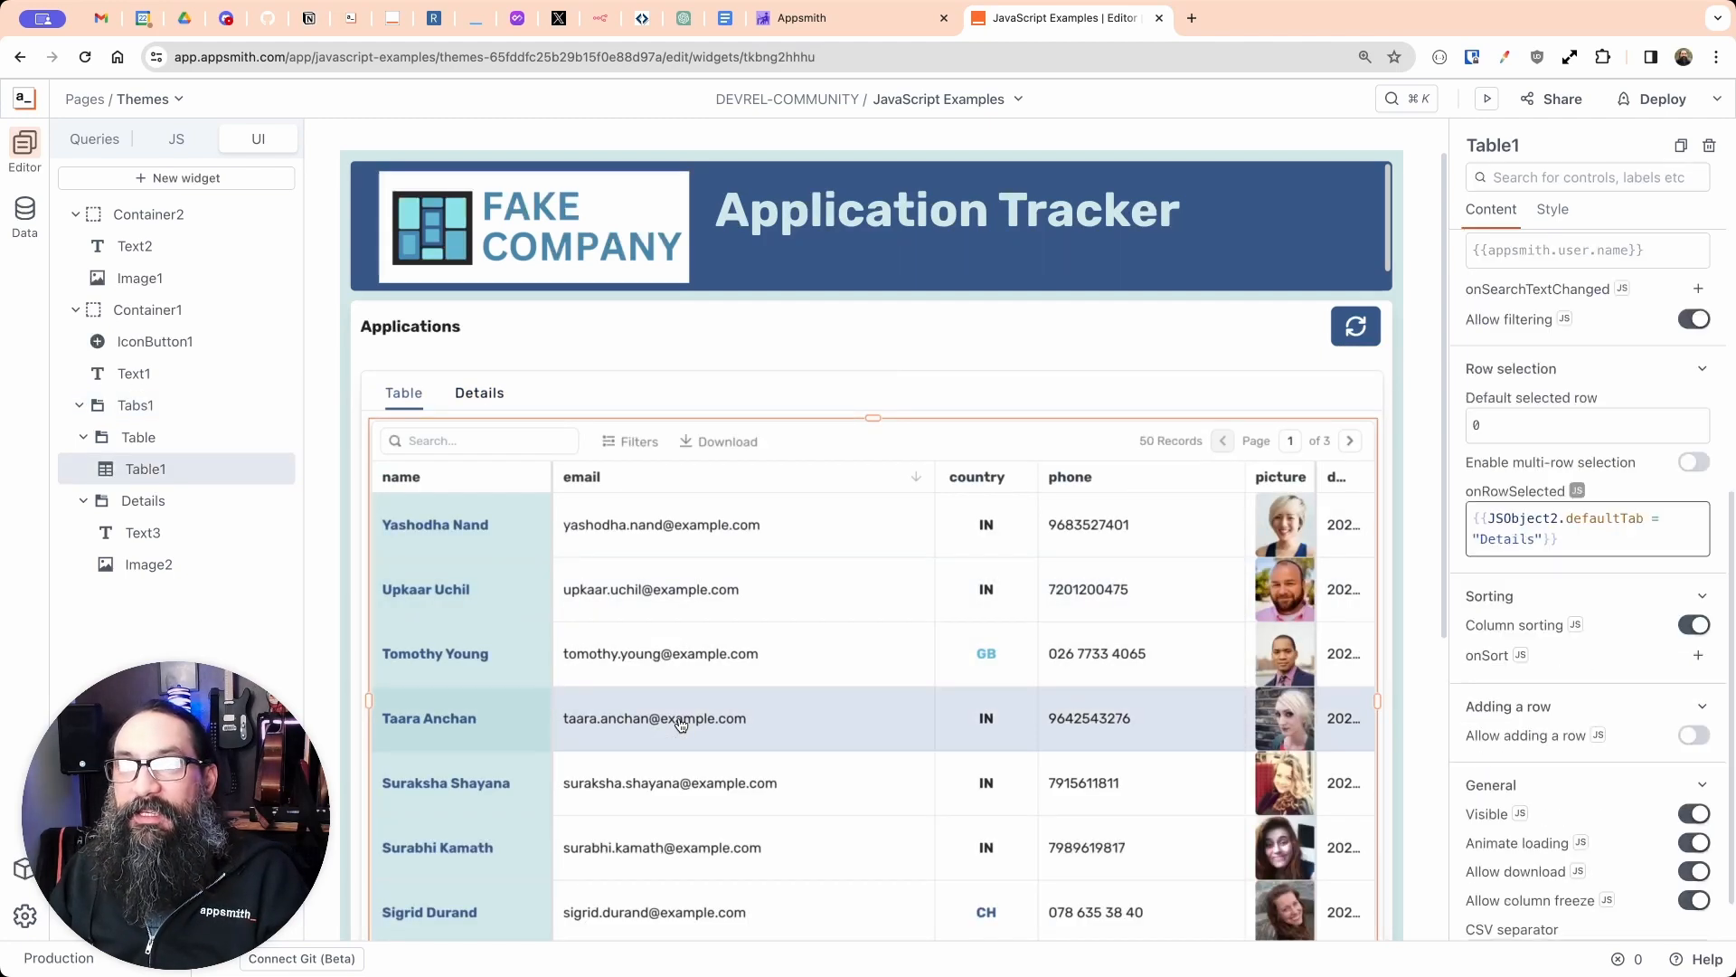
click(711, 665)
click(691, 575)
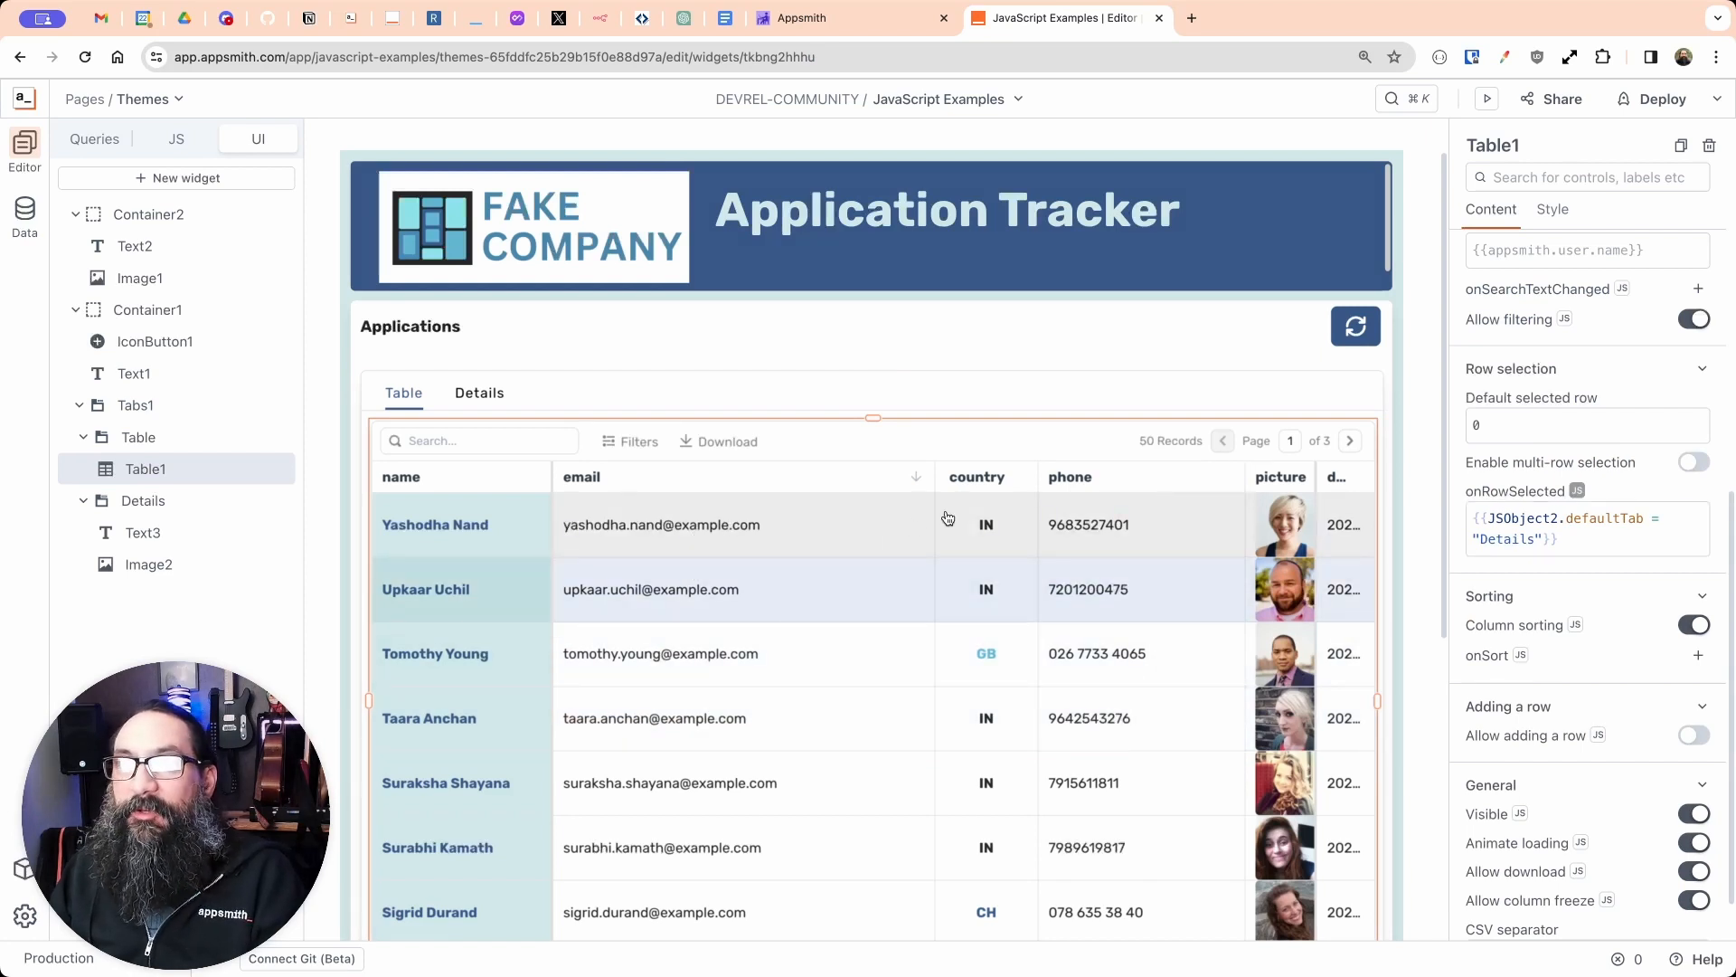
Step: Narrow the table's email column further and reload the editor page to test selecting the third row
drag(935, 477, 893, 476)
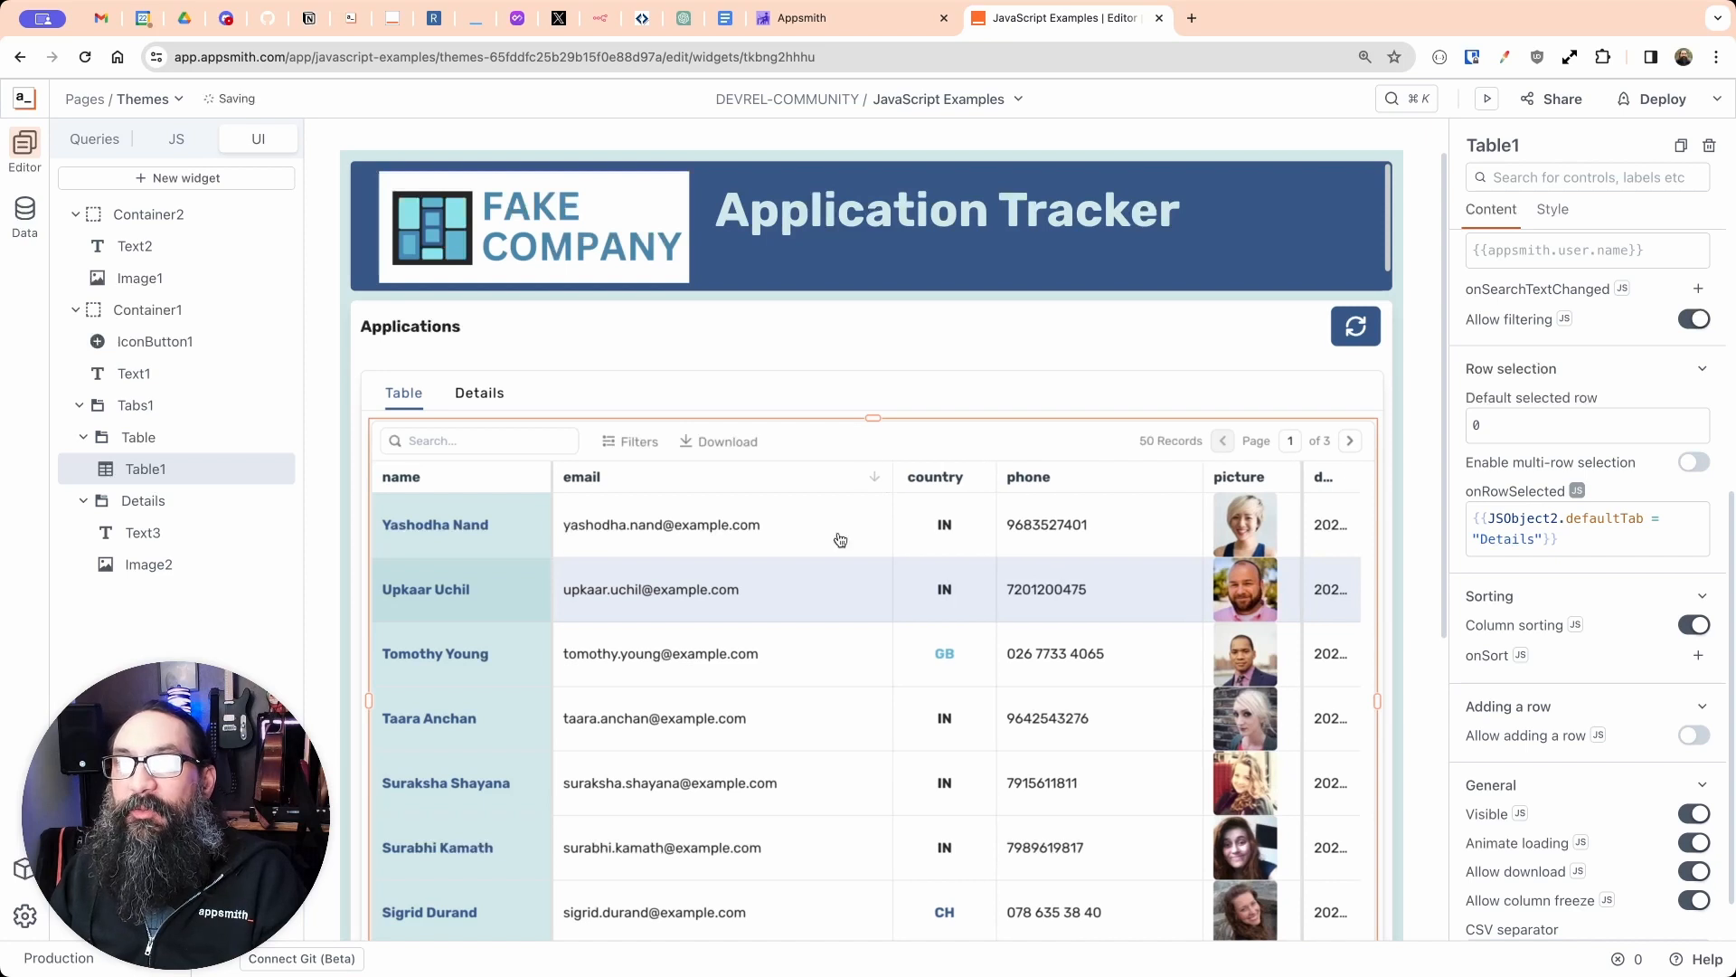
click(86, 57)
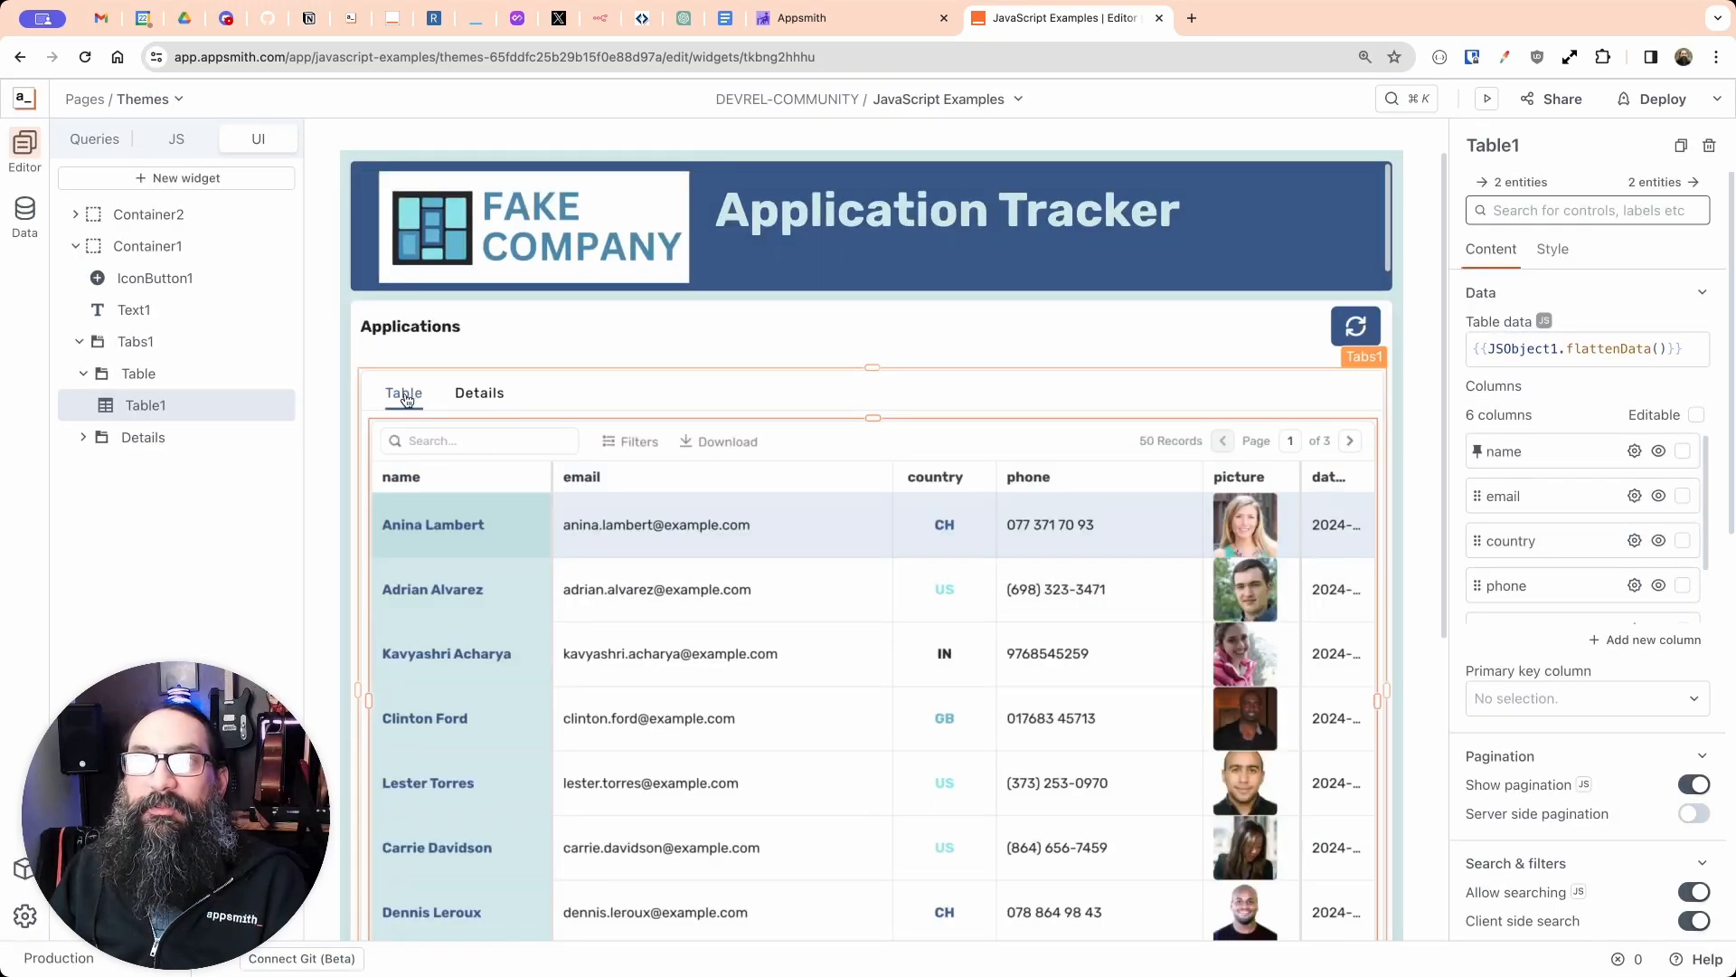
click(627, 655)
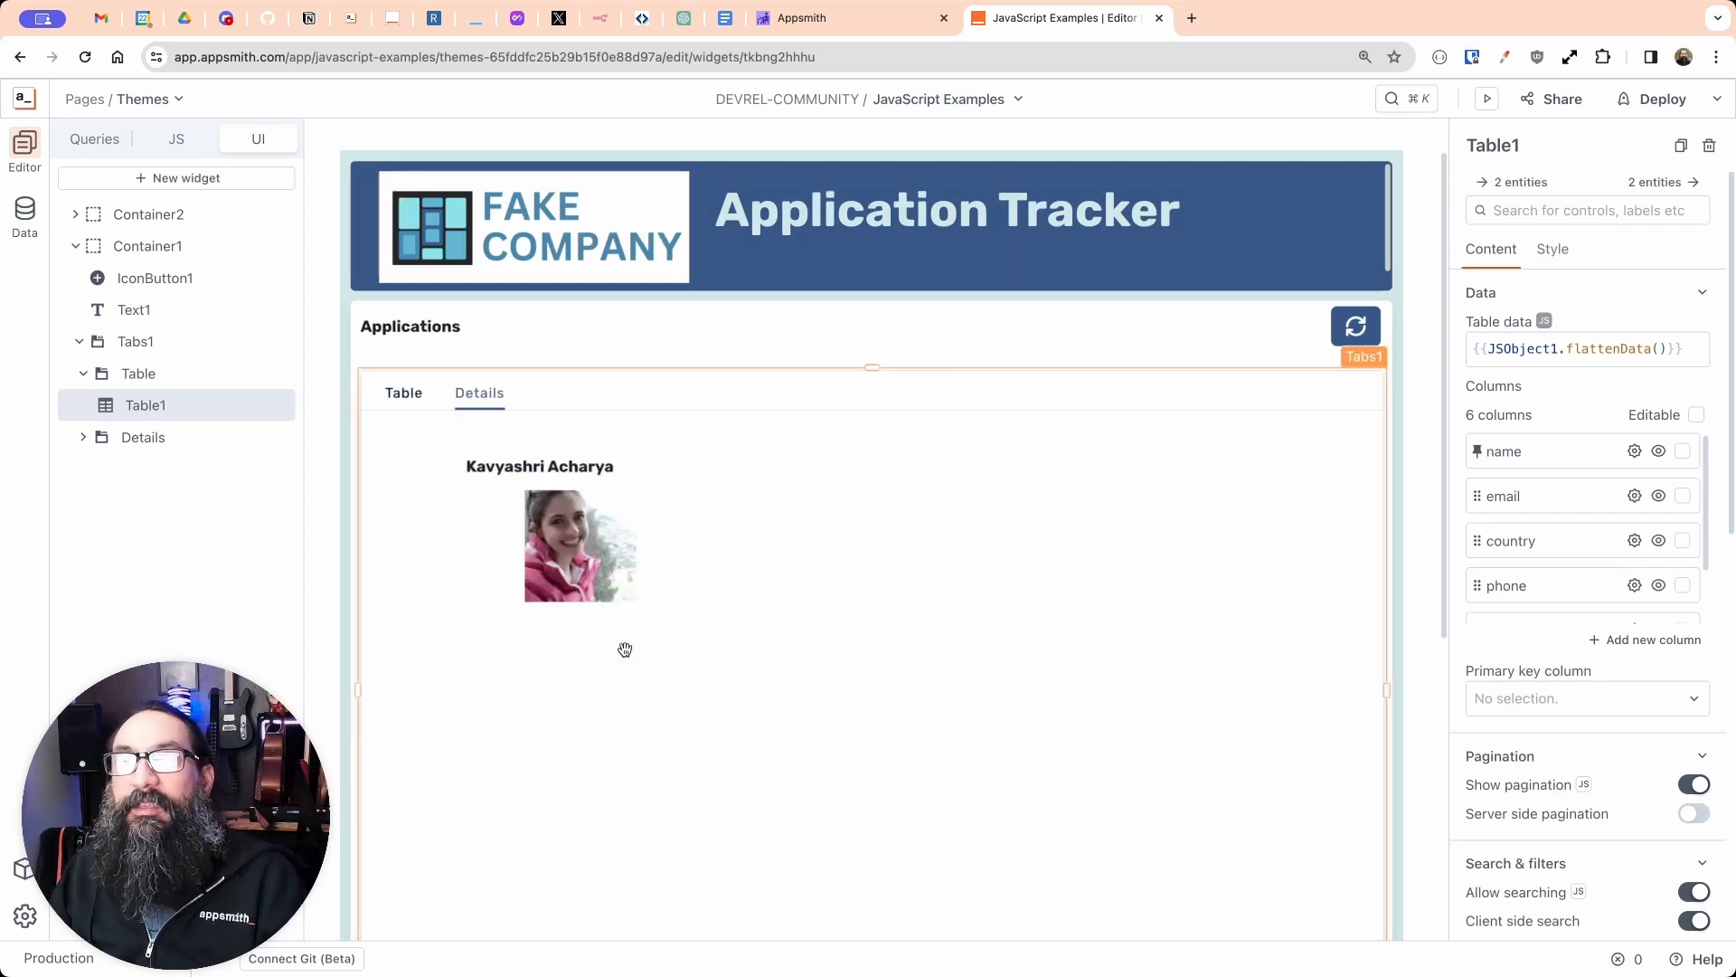
Step: Return to the Table tab and select the second, first and fifth rows to test repeated switching to Details
click(397, 398)
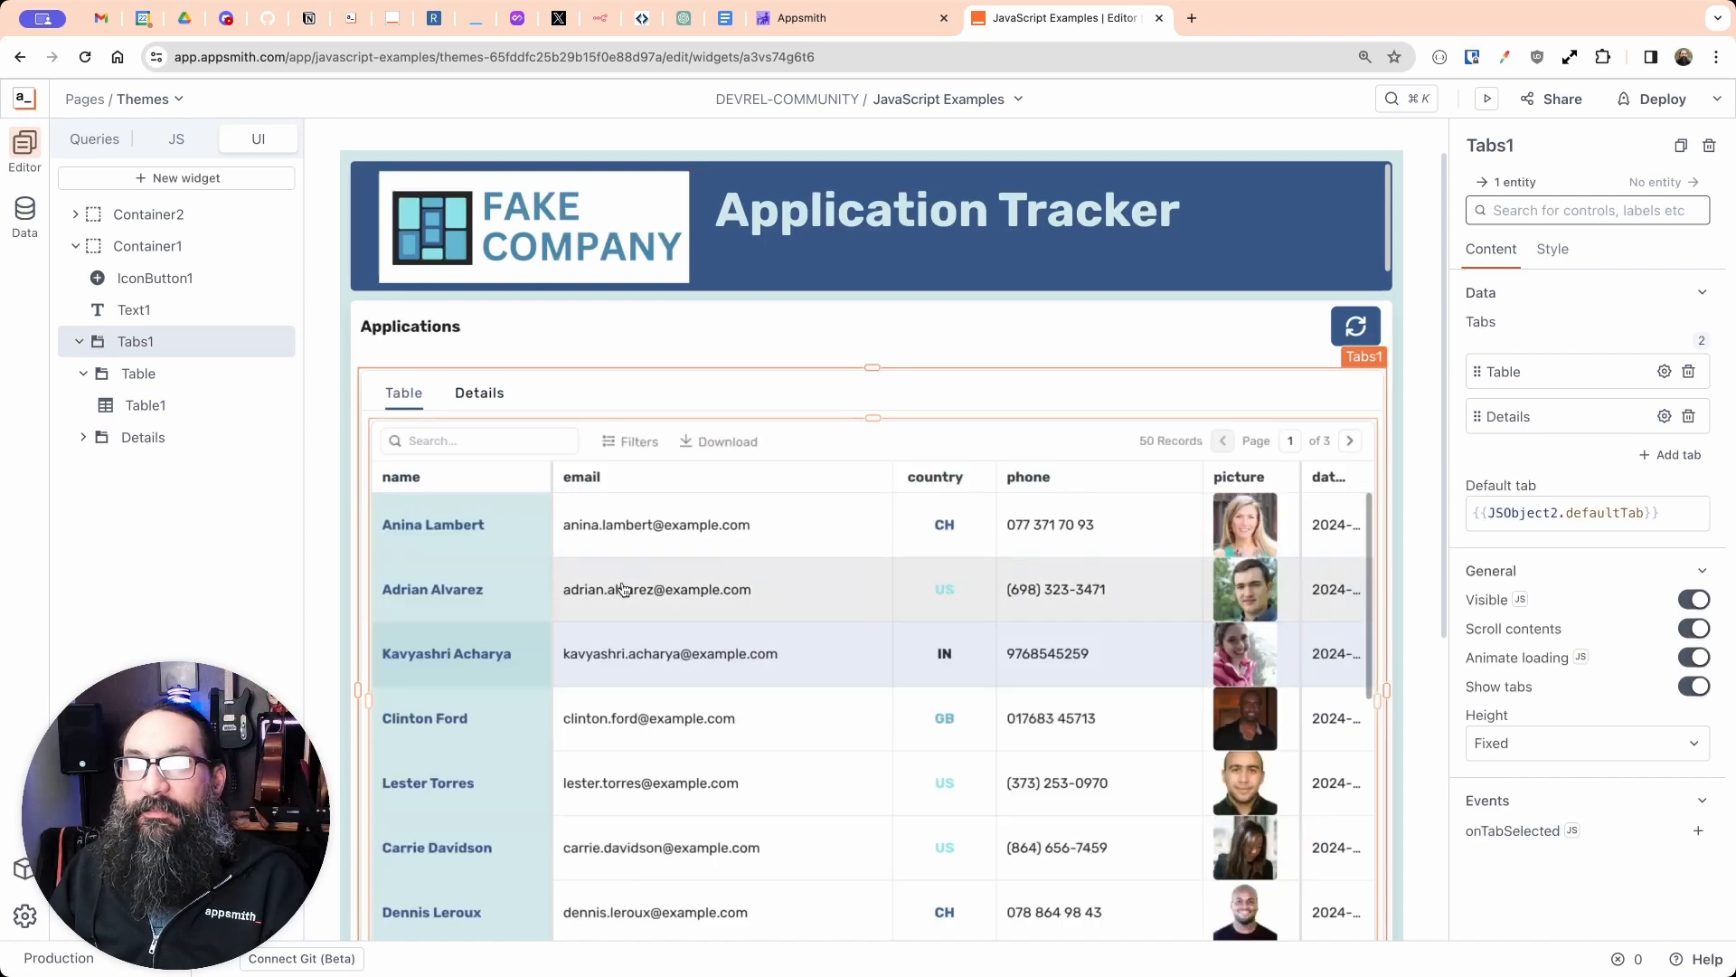
click(660, 586)
click(659, 541)
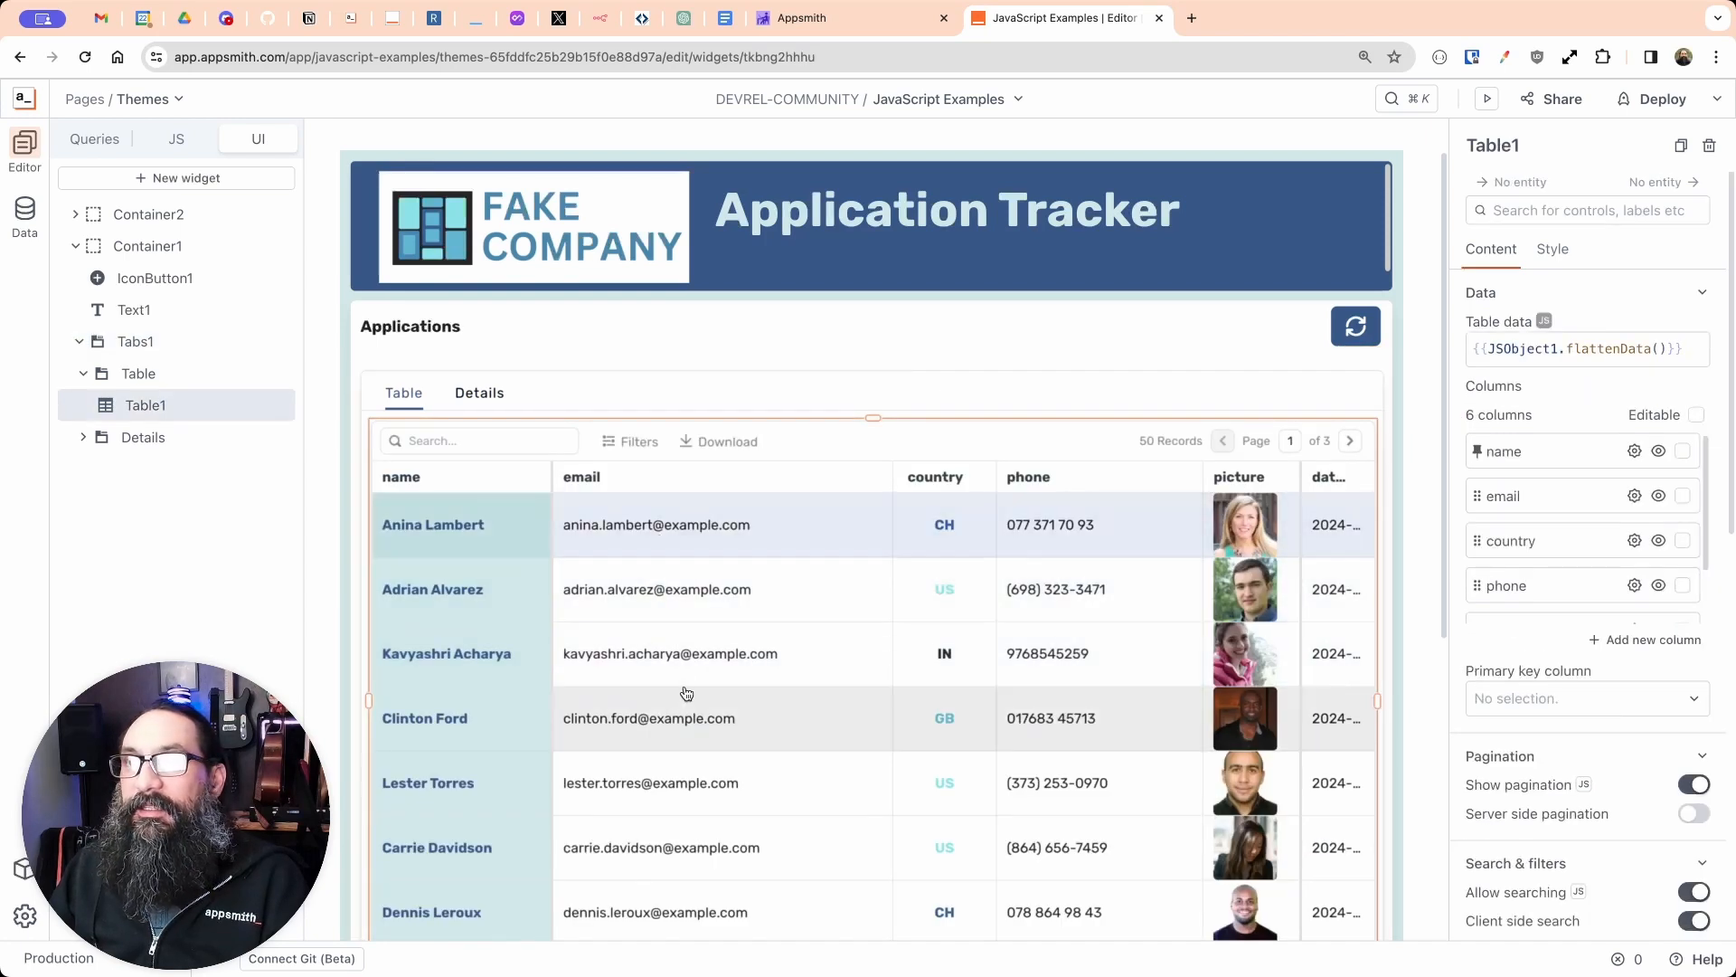
click(795, 798)
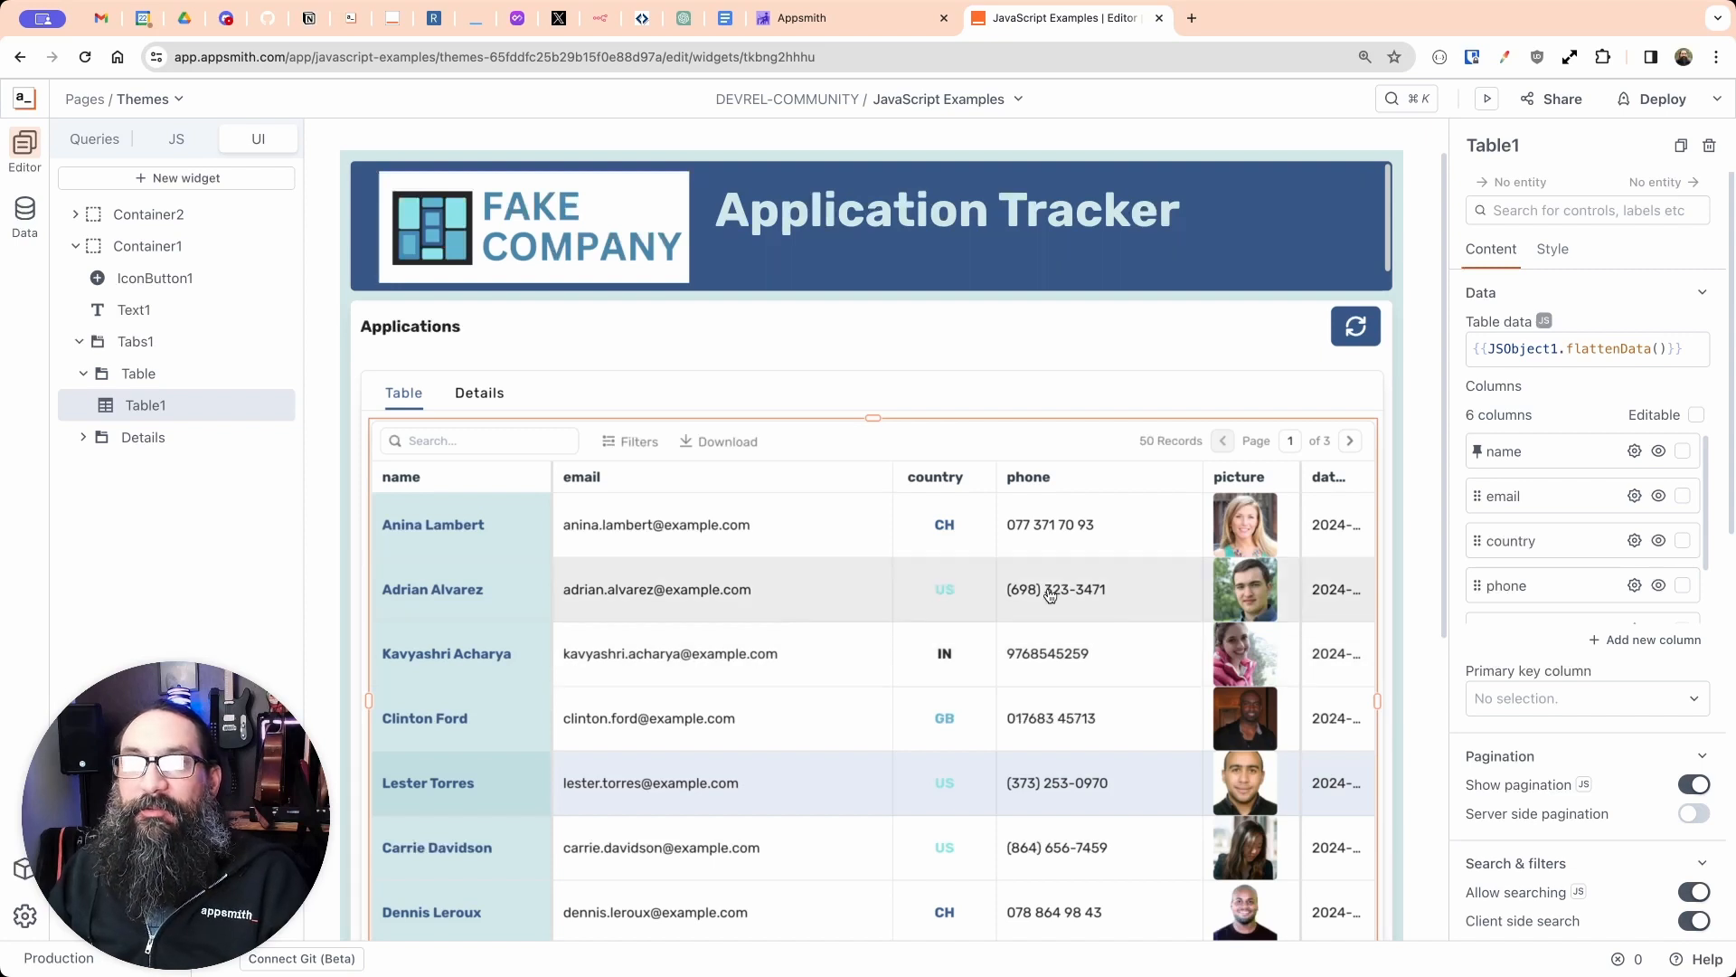
click(407, 401)
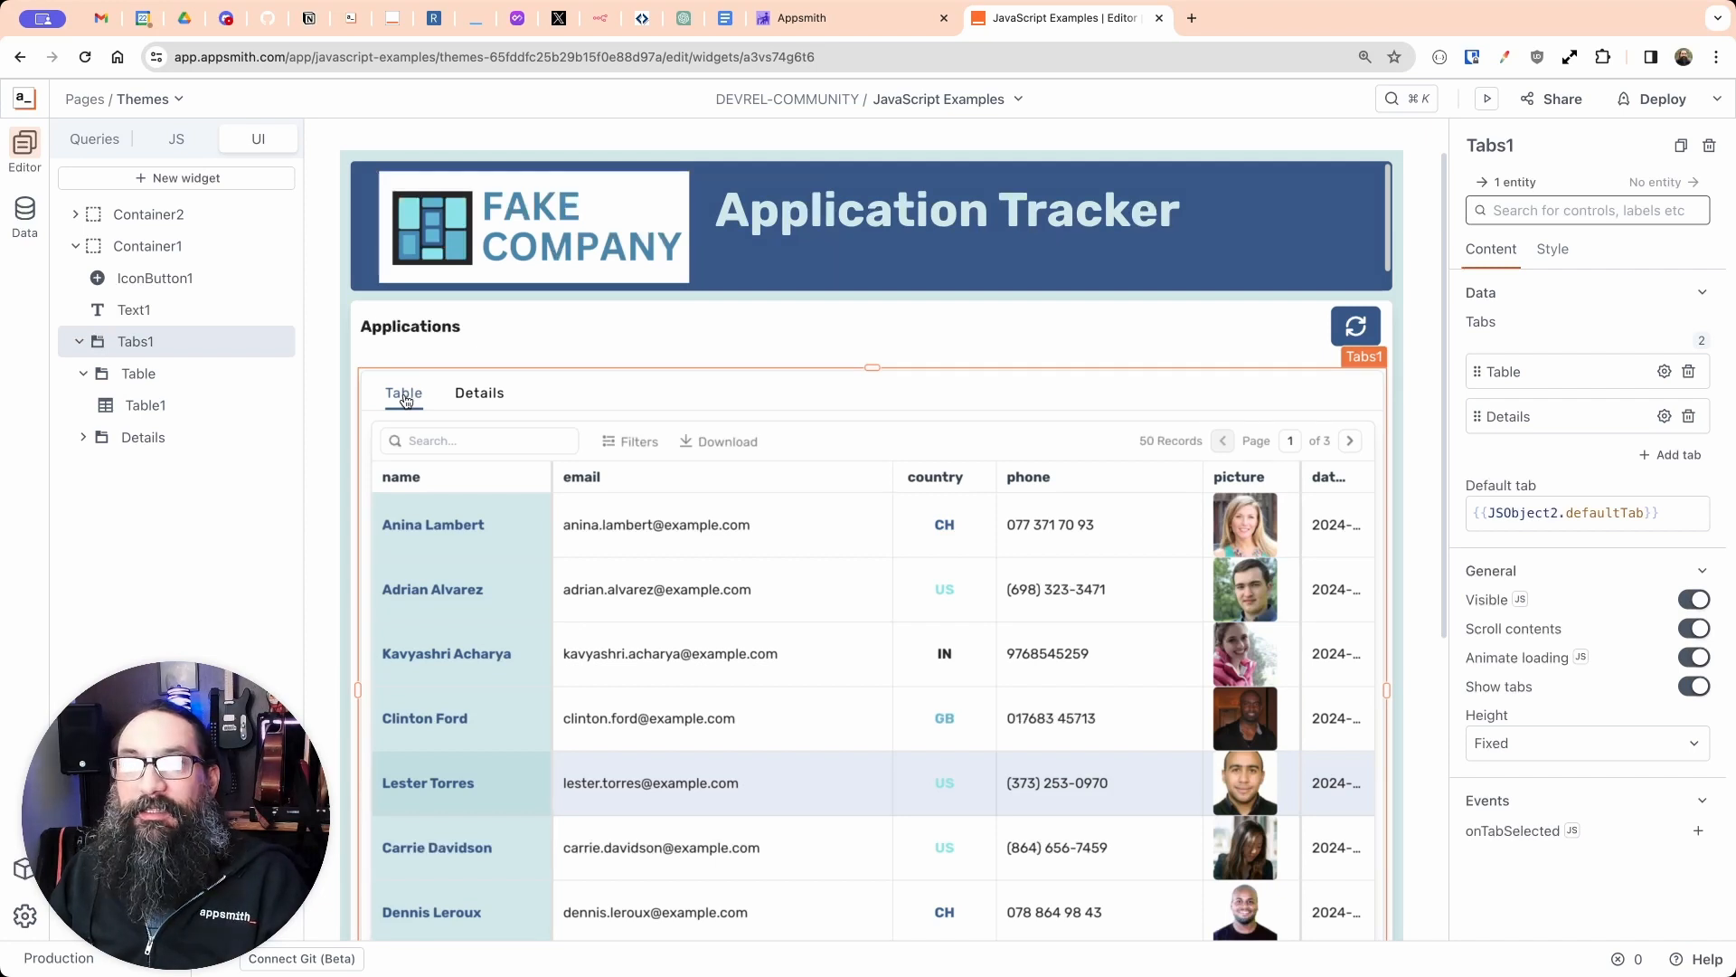
click(659, 598)
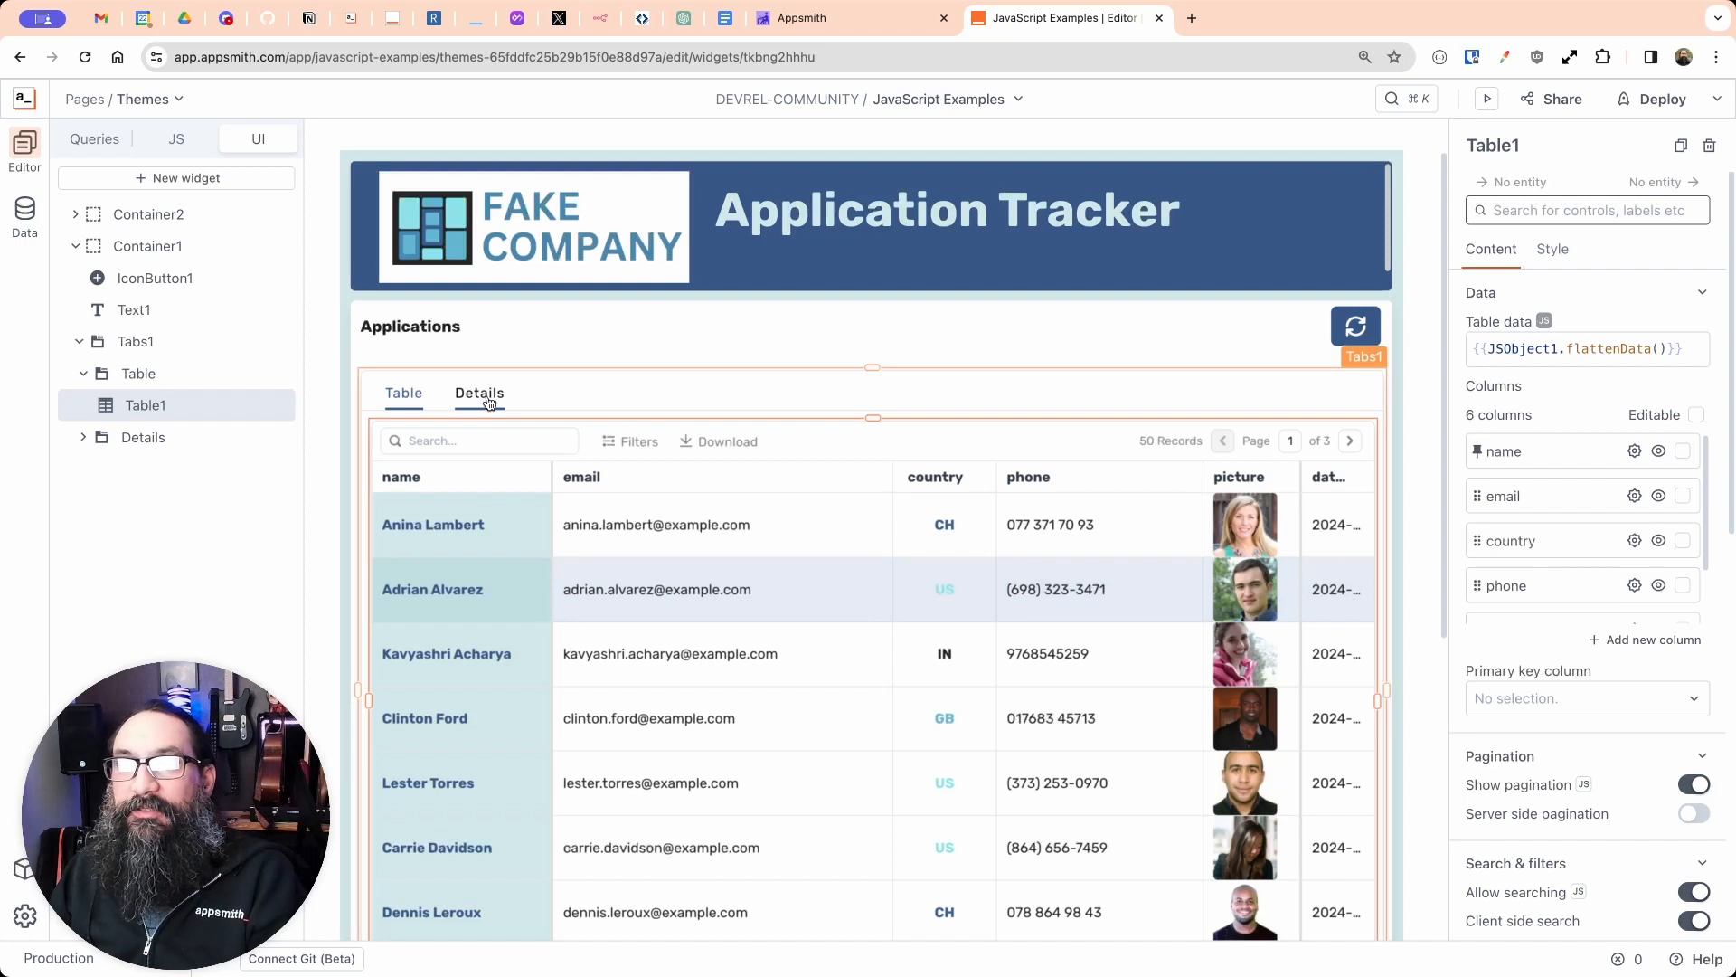
click(404, 406)
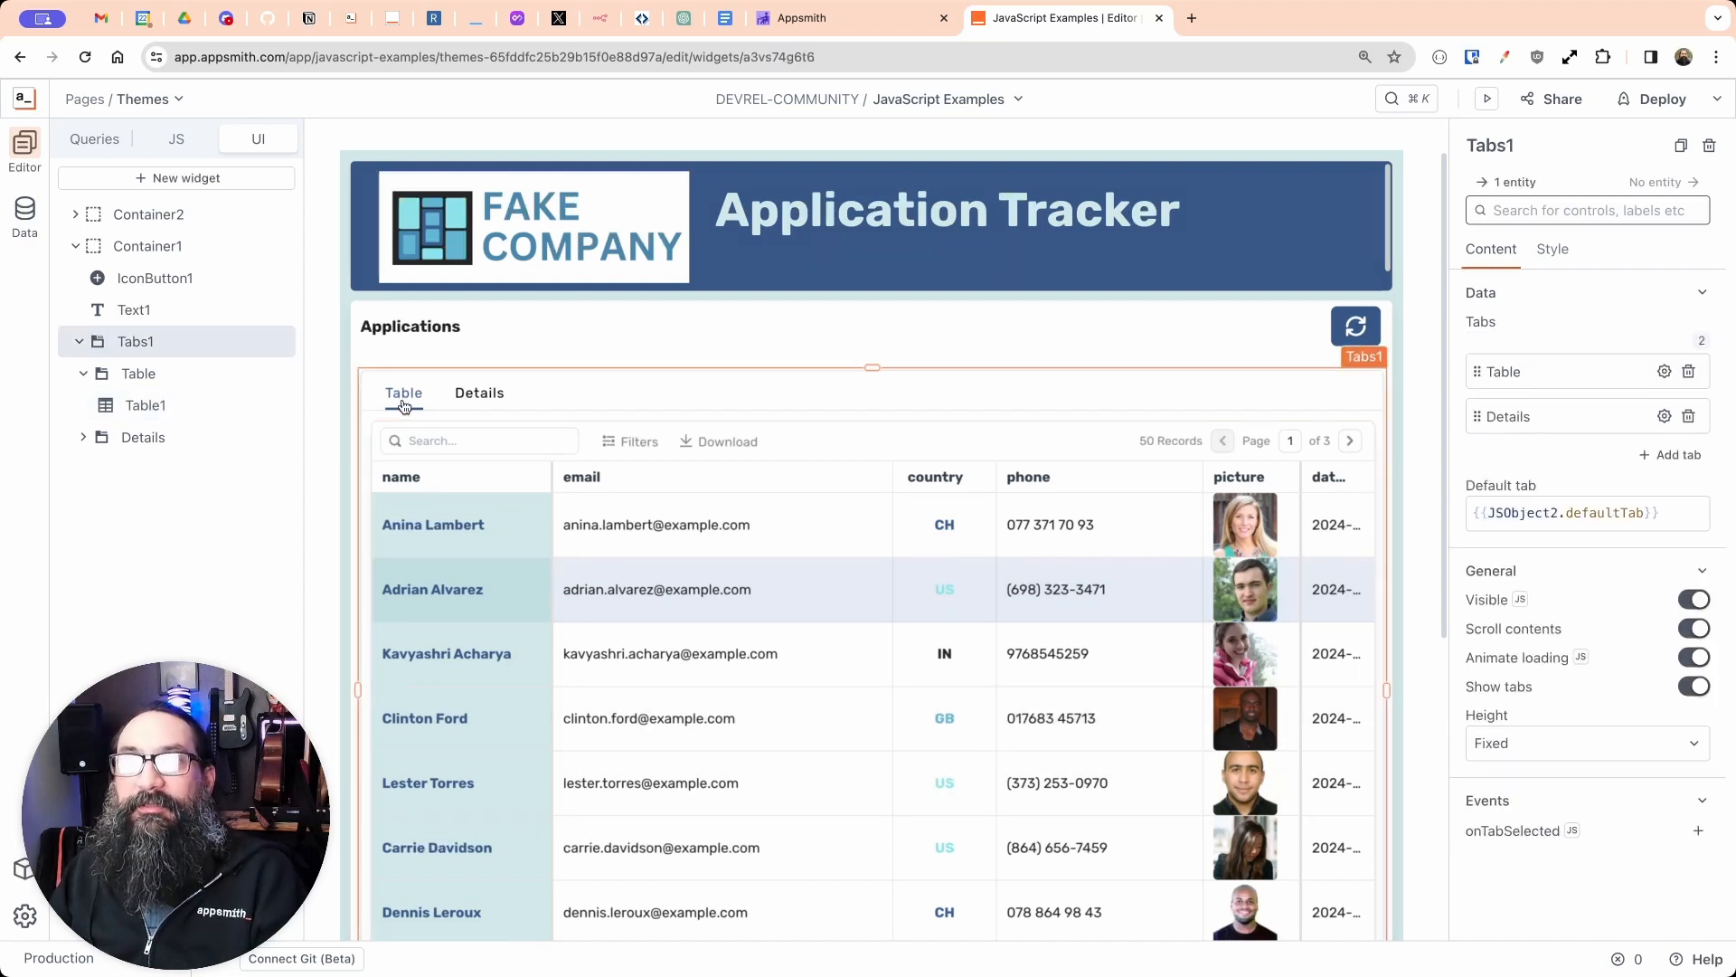
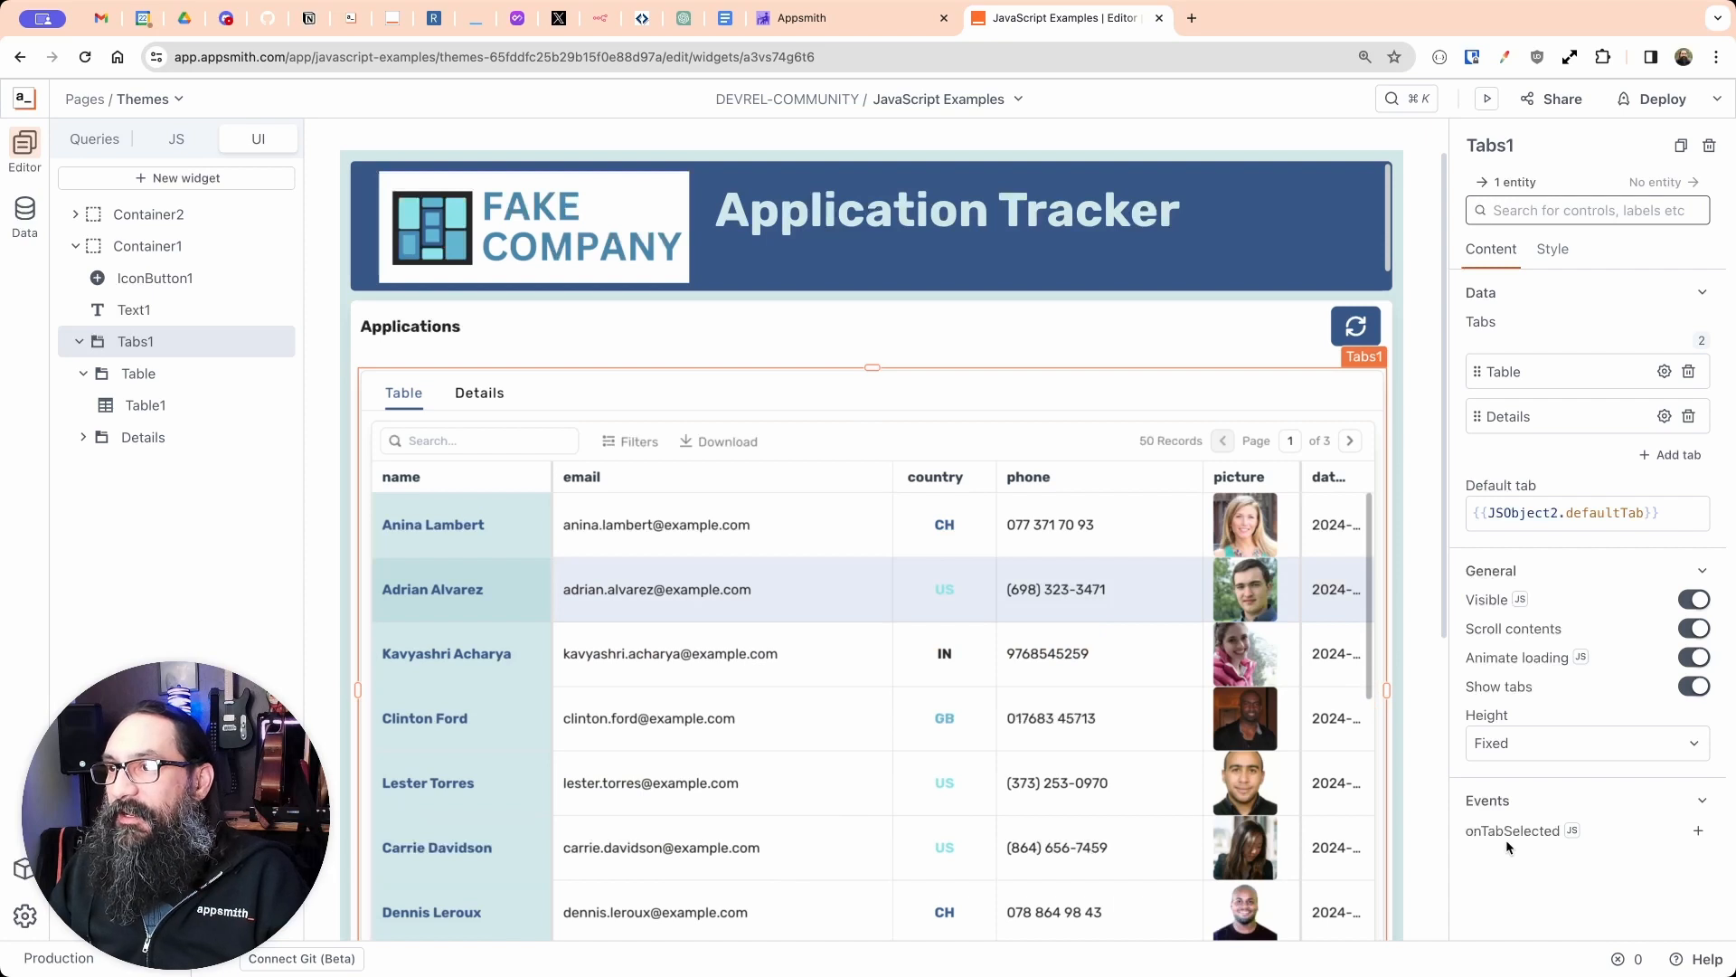
Step: Set Tabs1's onTabSelected event to the code {{JSObject2.defaultTab=Tabs1.selectedTab}}
mouse_move(1536, 836)
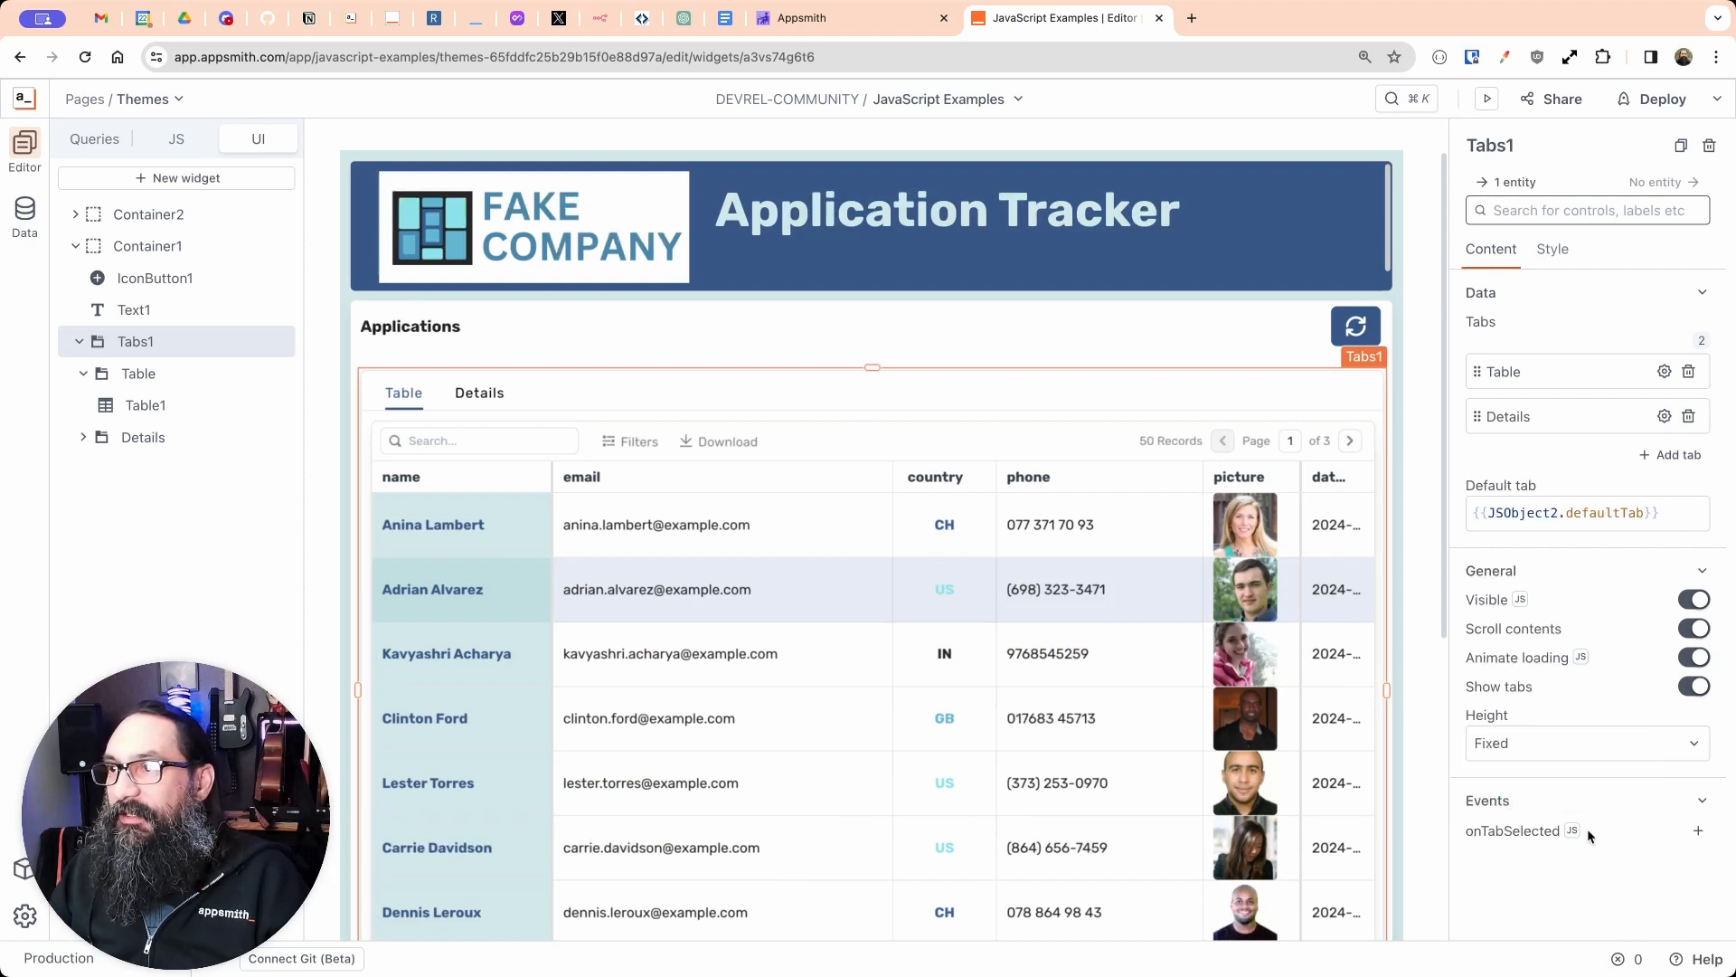
click(1575, 838)
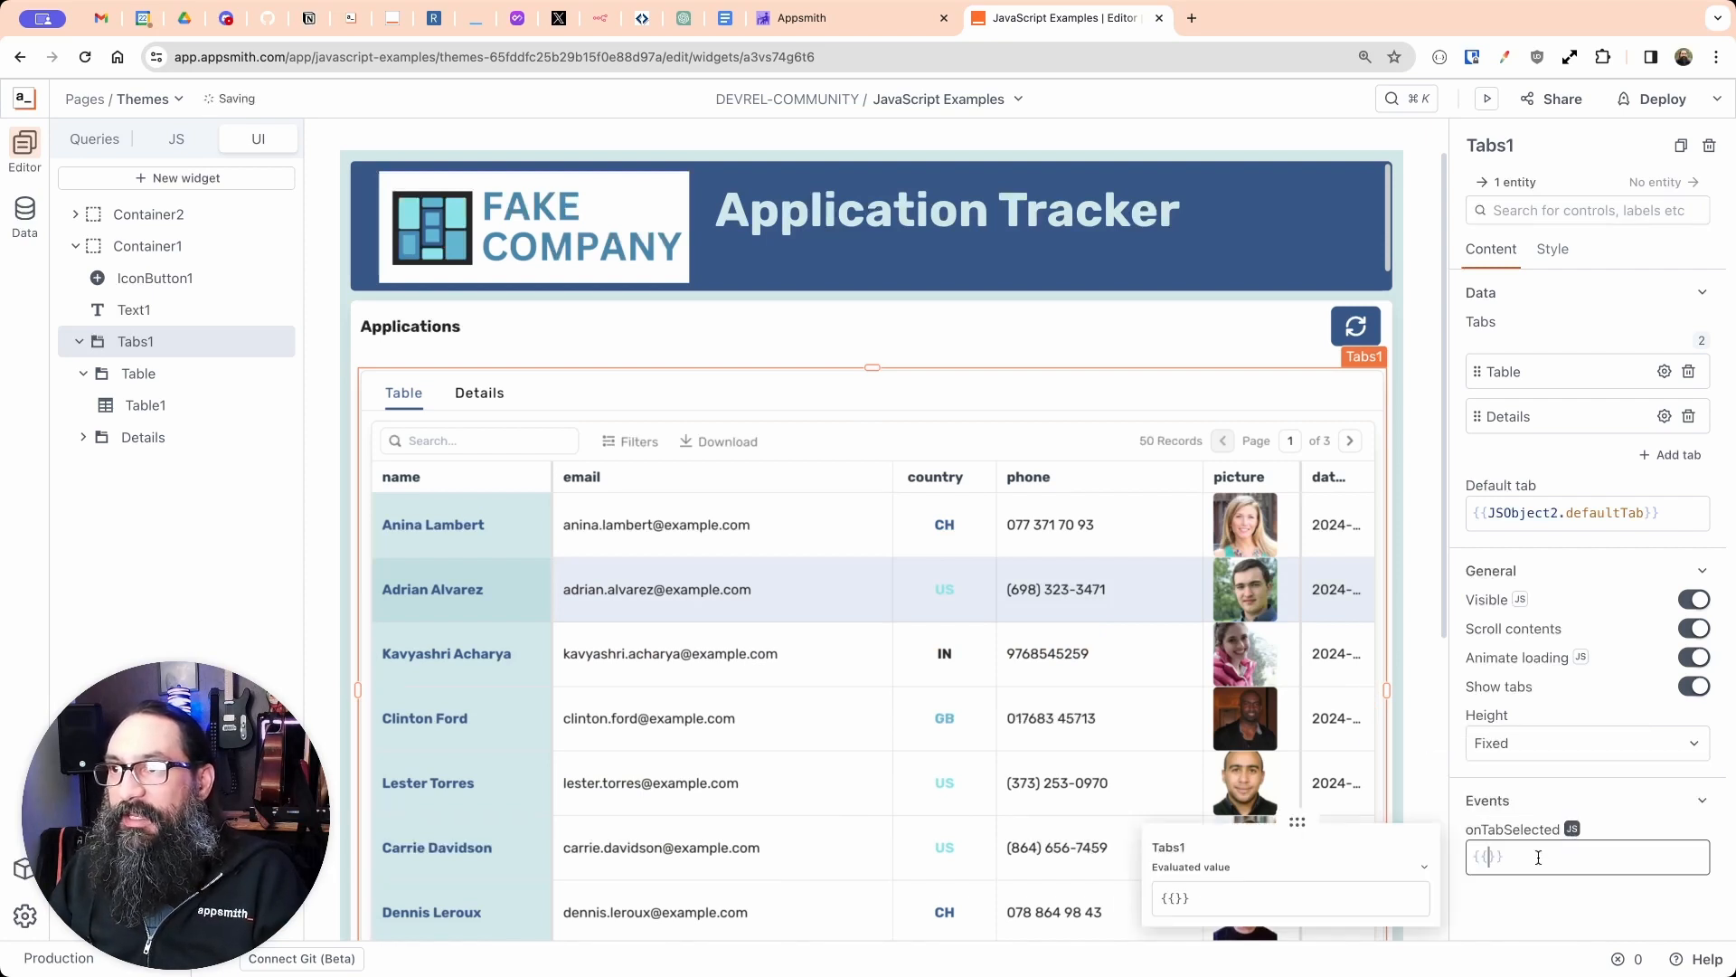
text(JSObject2.)
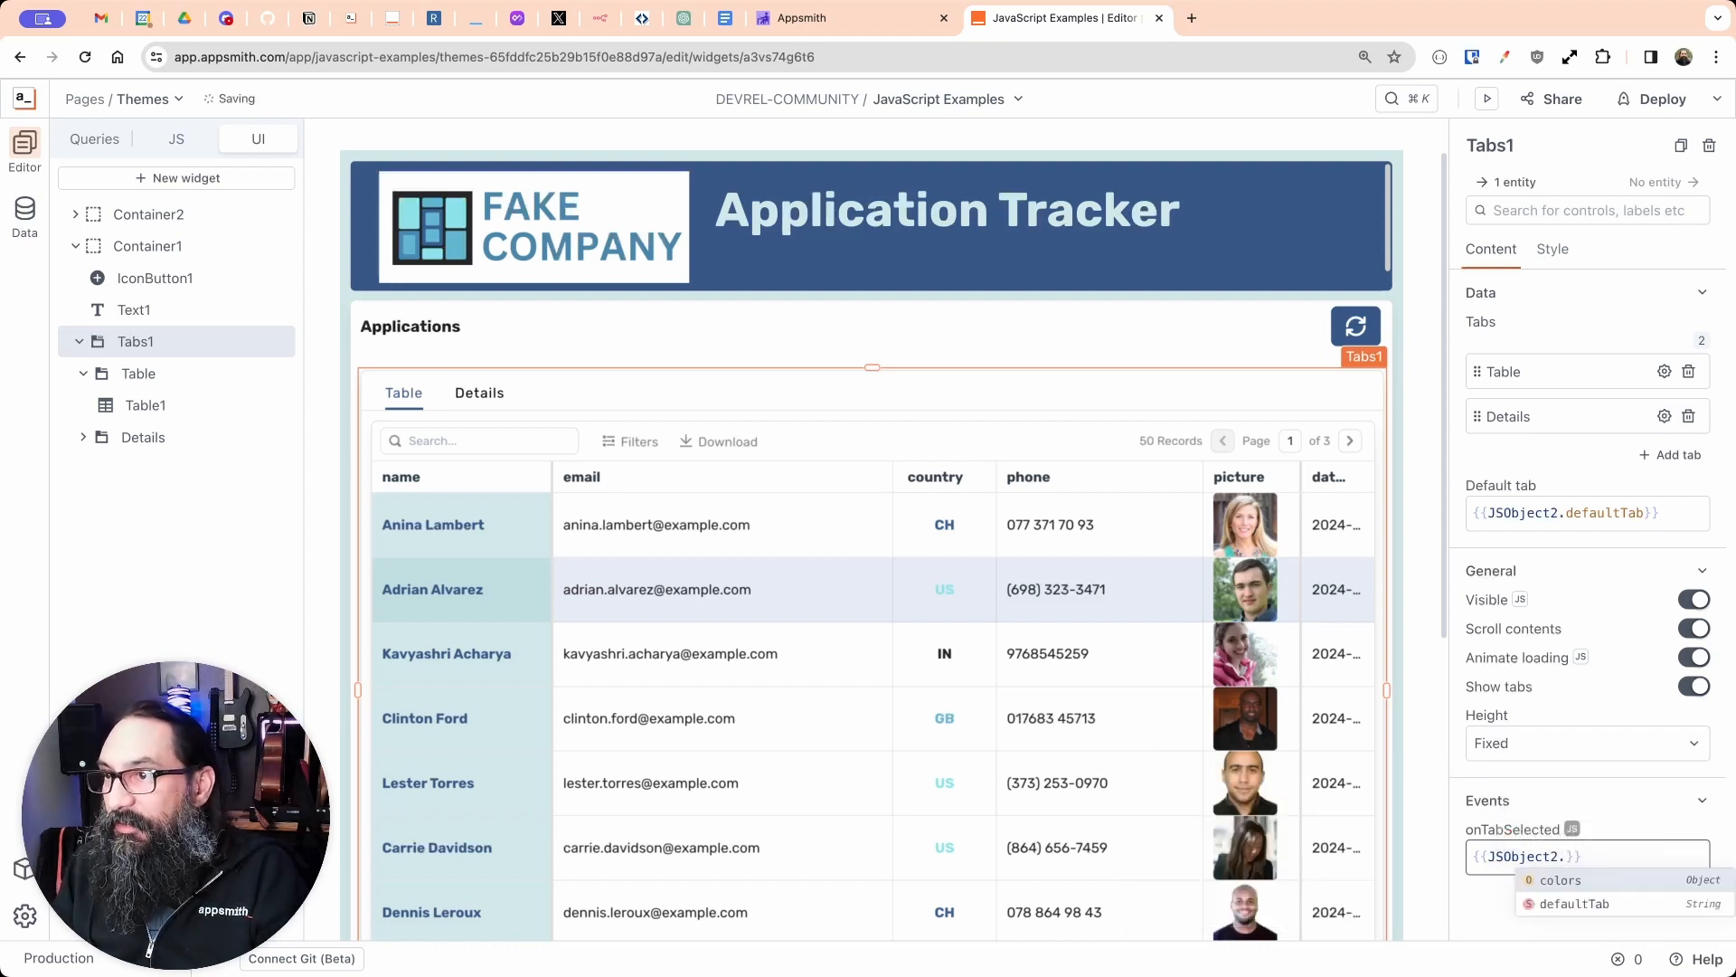
text(de)
key(Return)
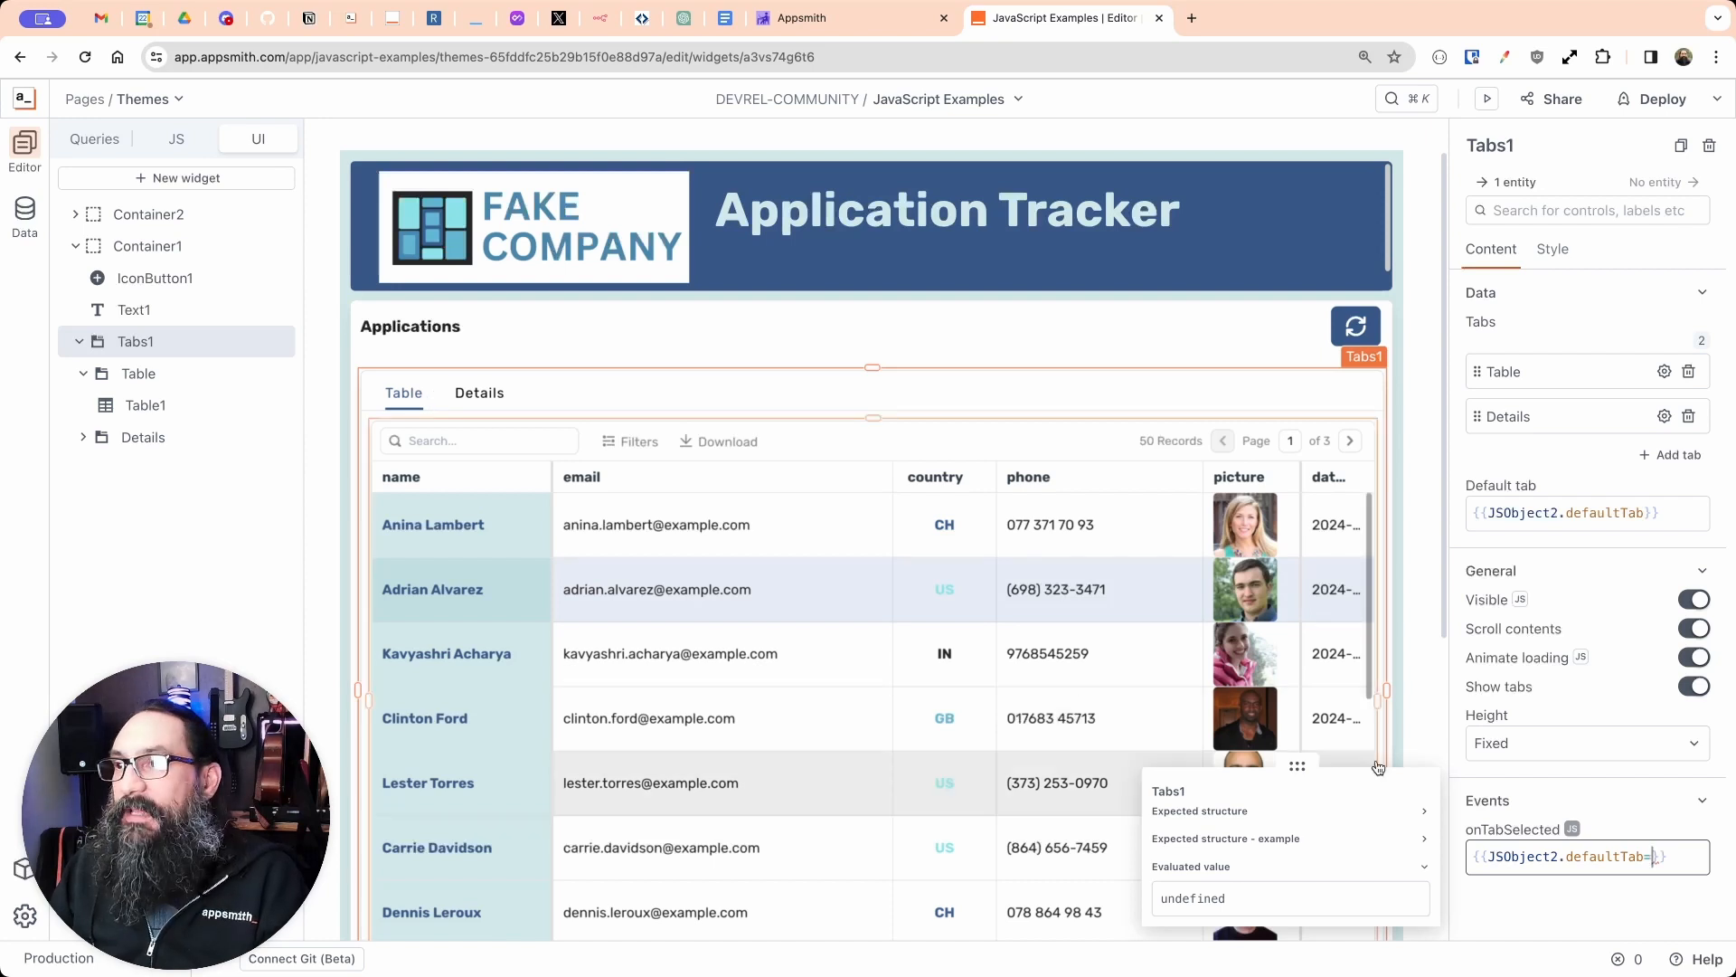
mouse_move(1655, 856)
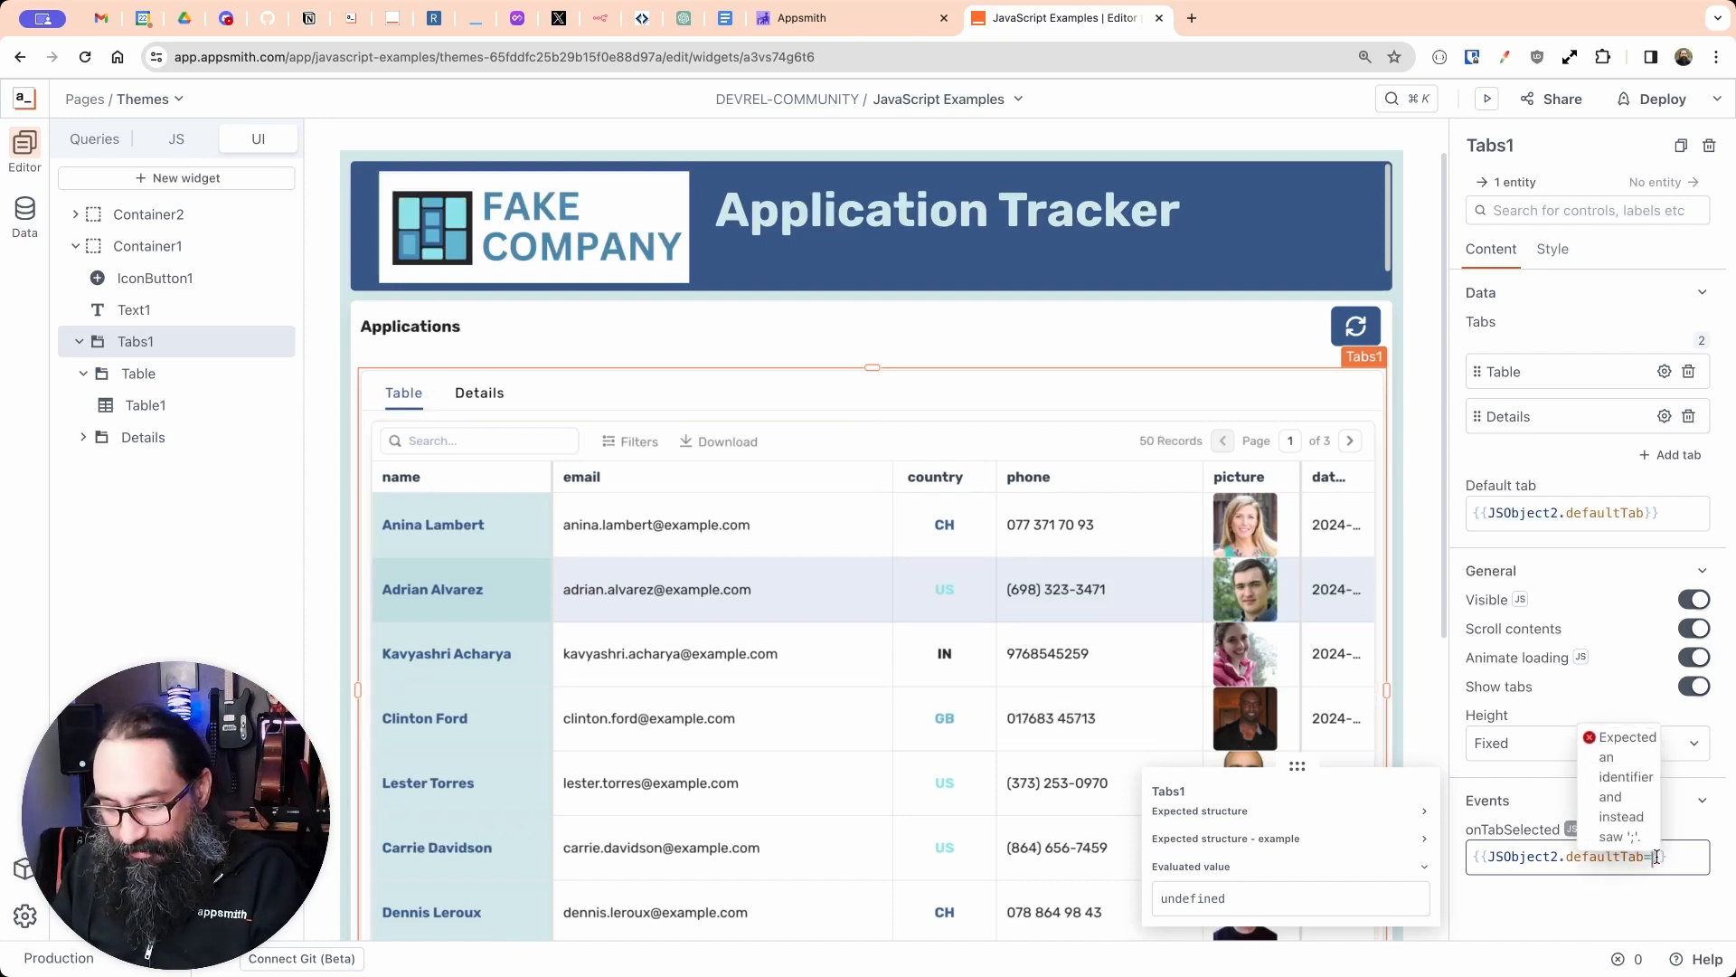
text(Tab)
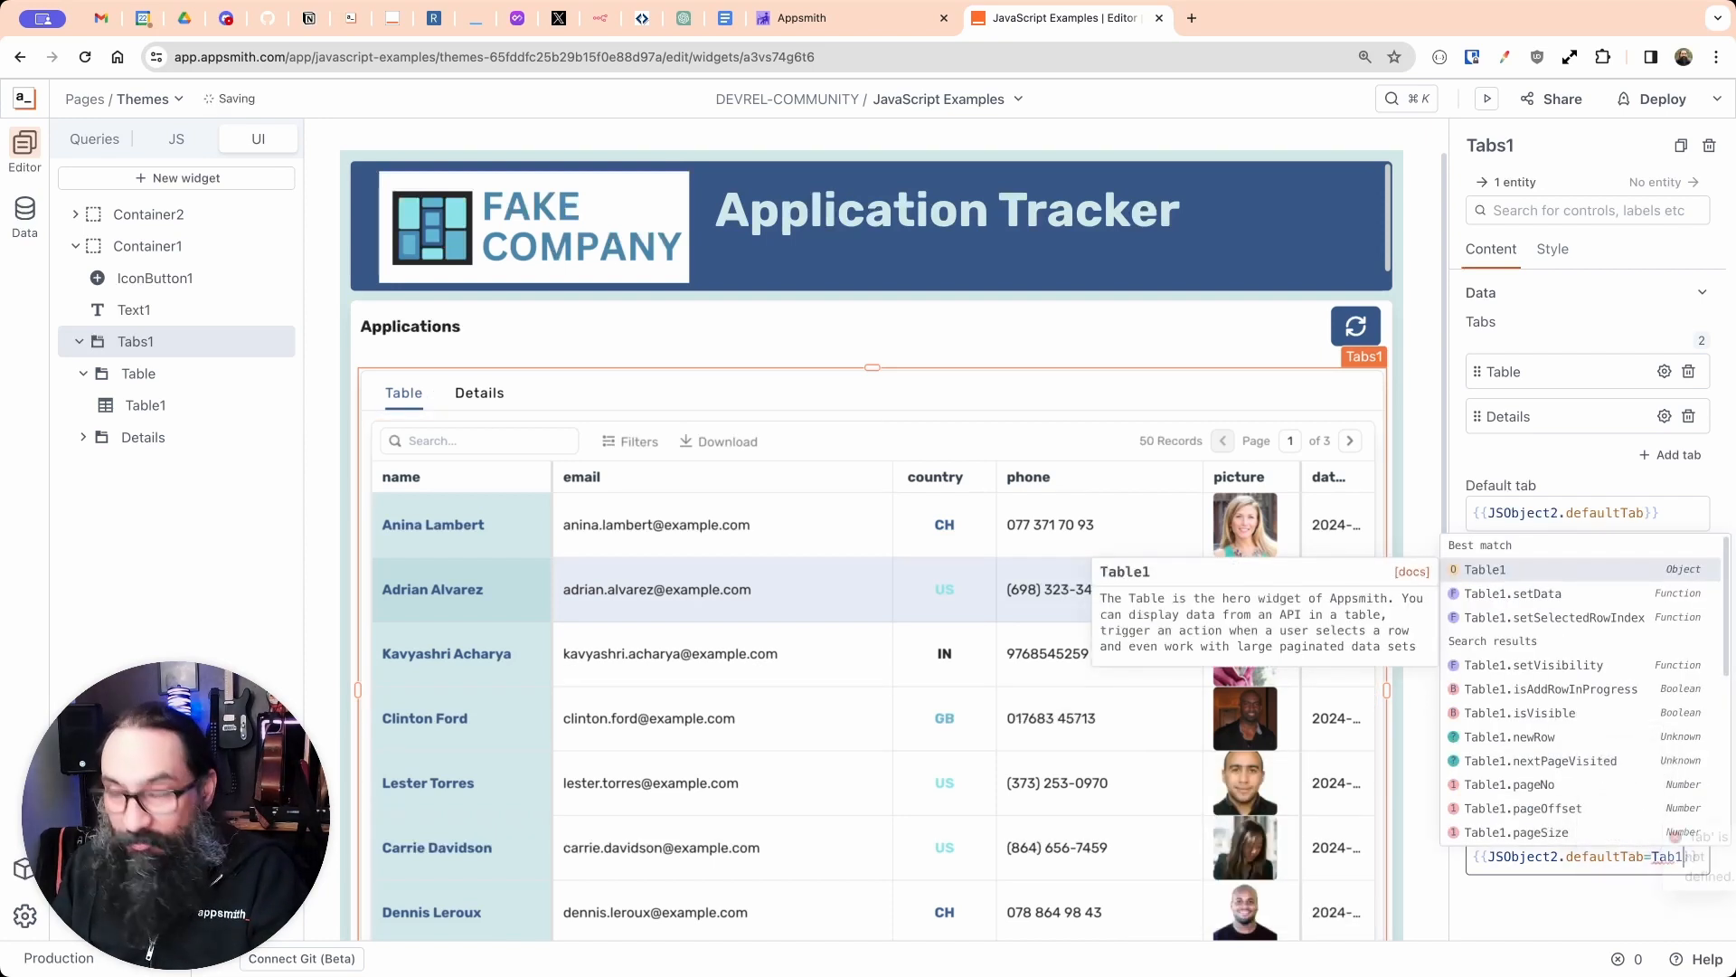
text(1)
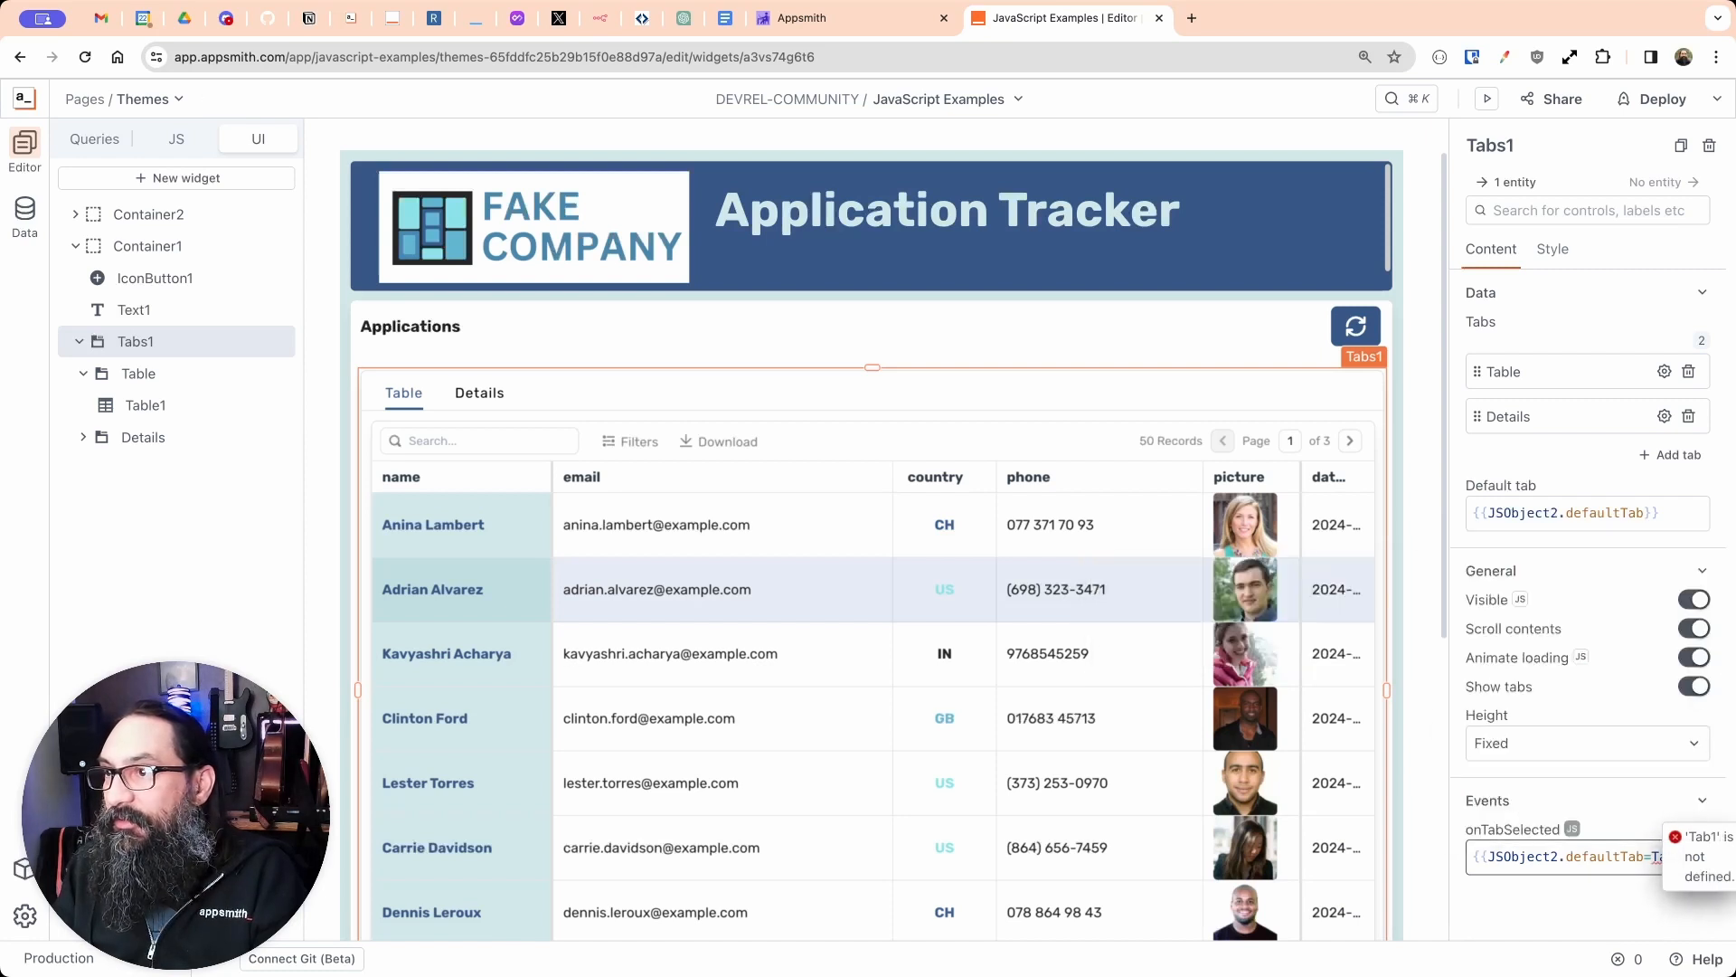
key(BackSpace)
text(s1.)
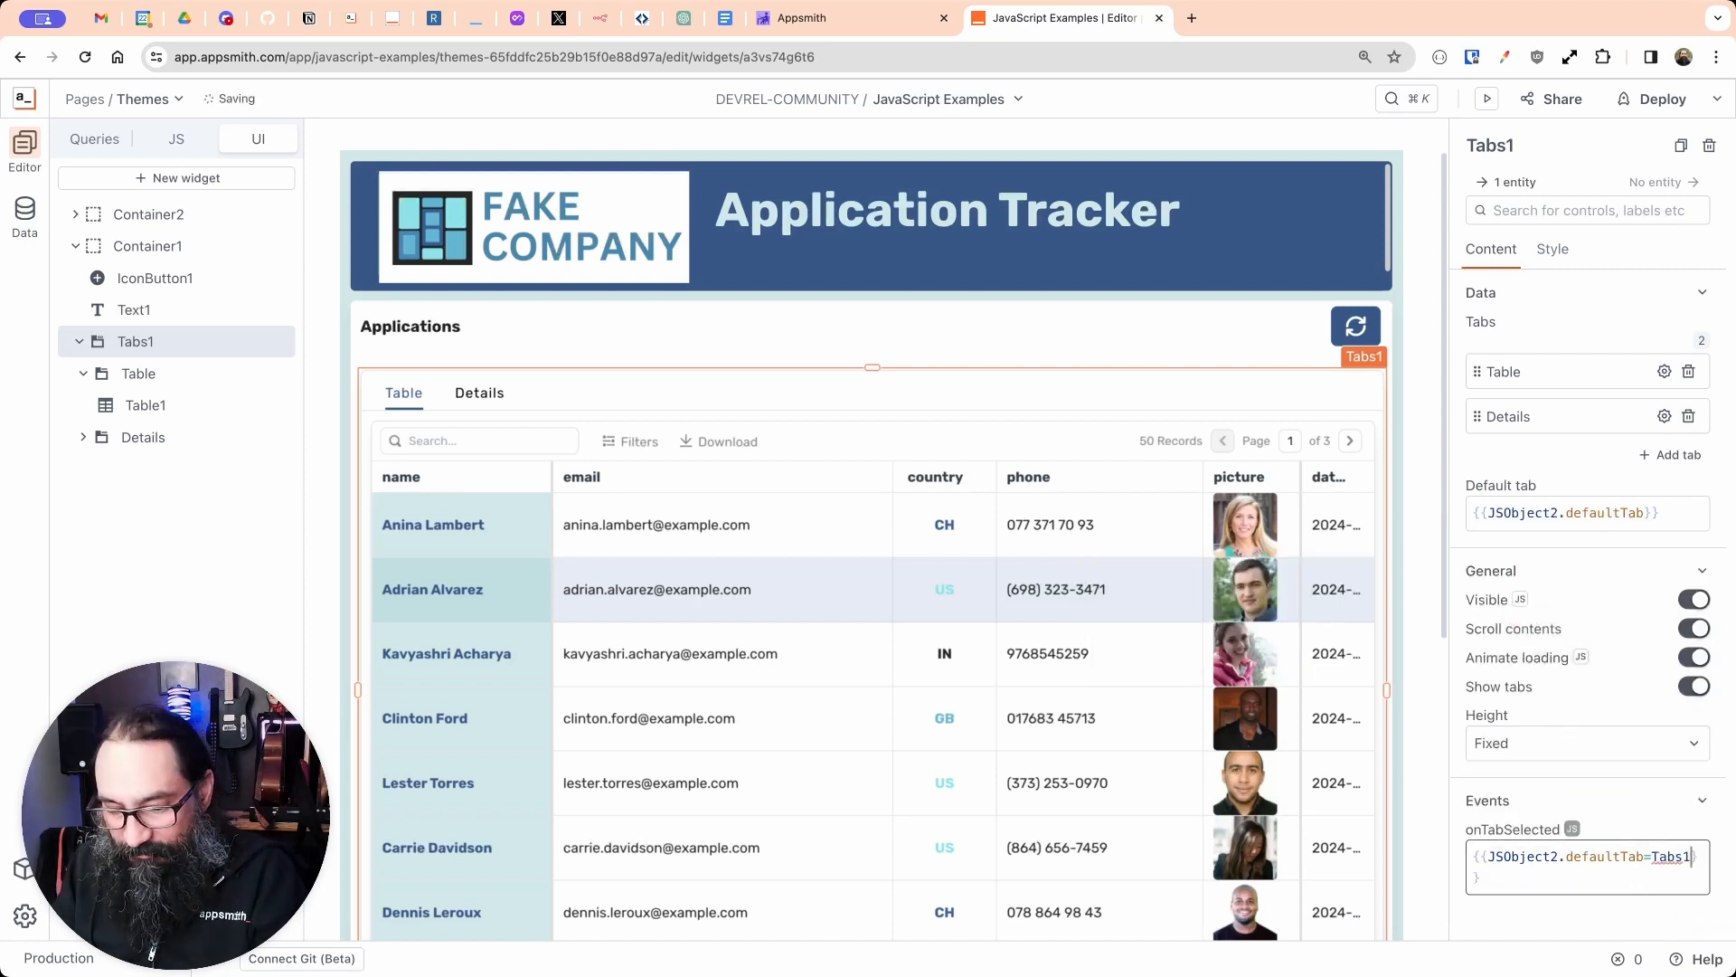
text(se)
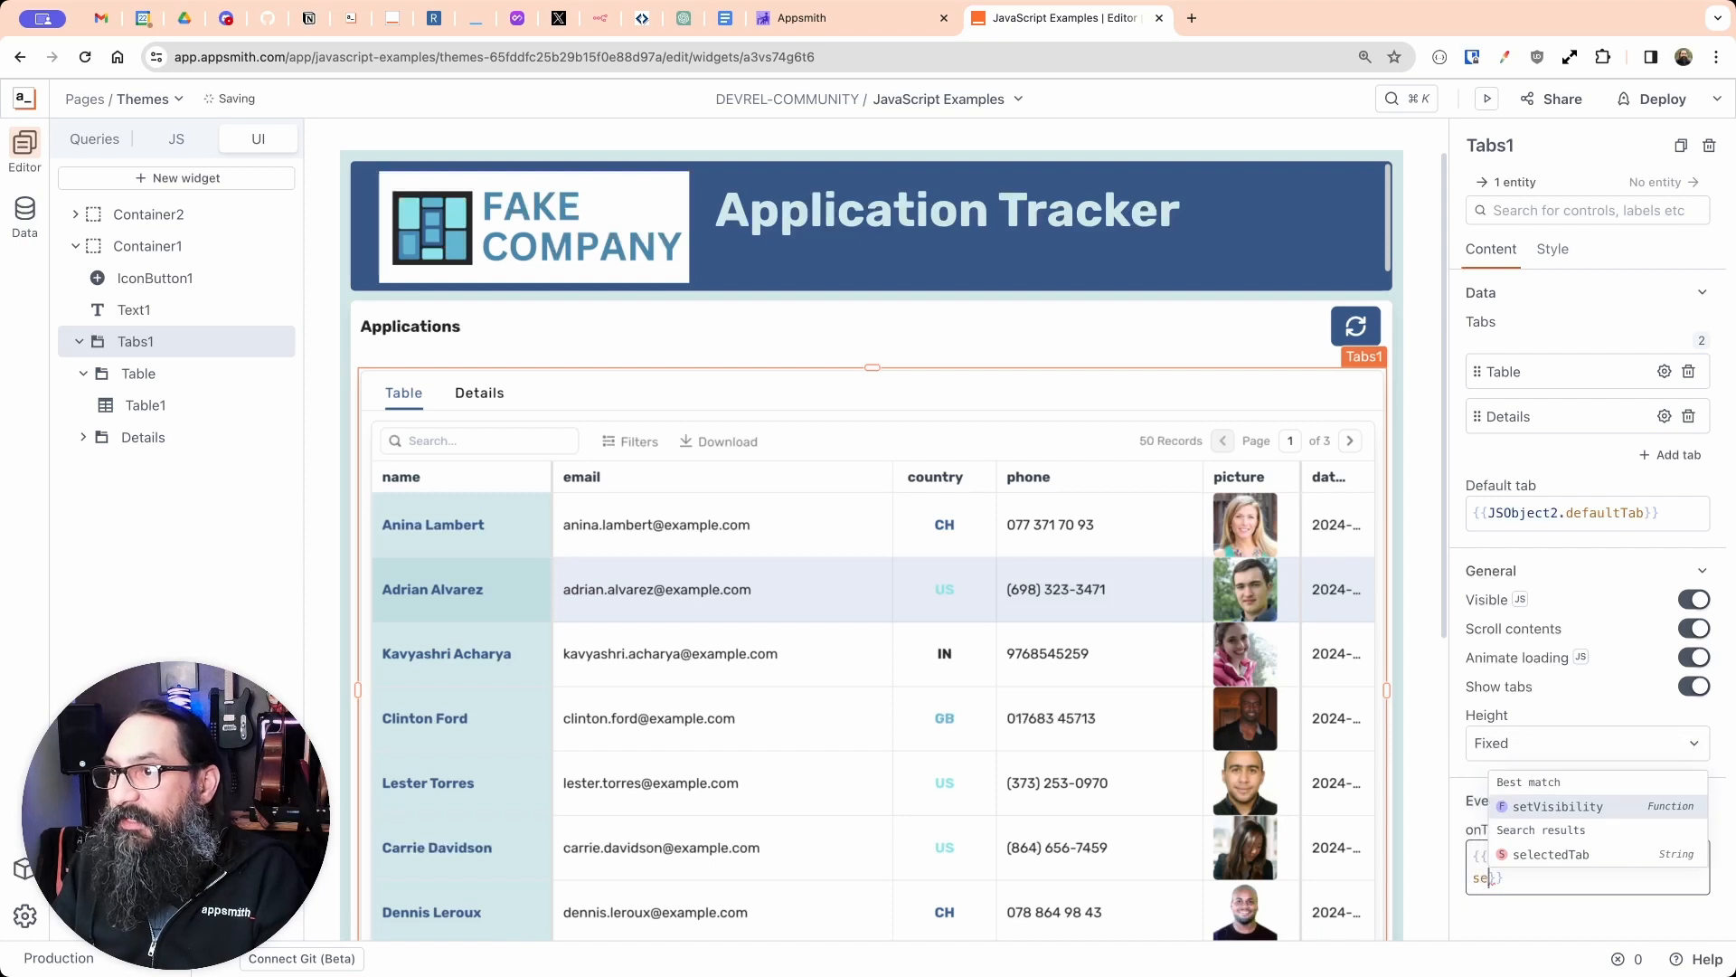
click(1564, 854)
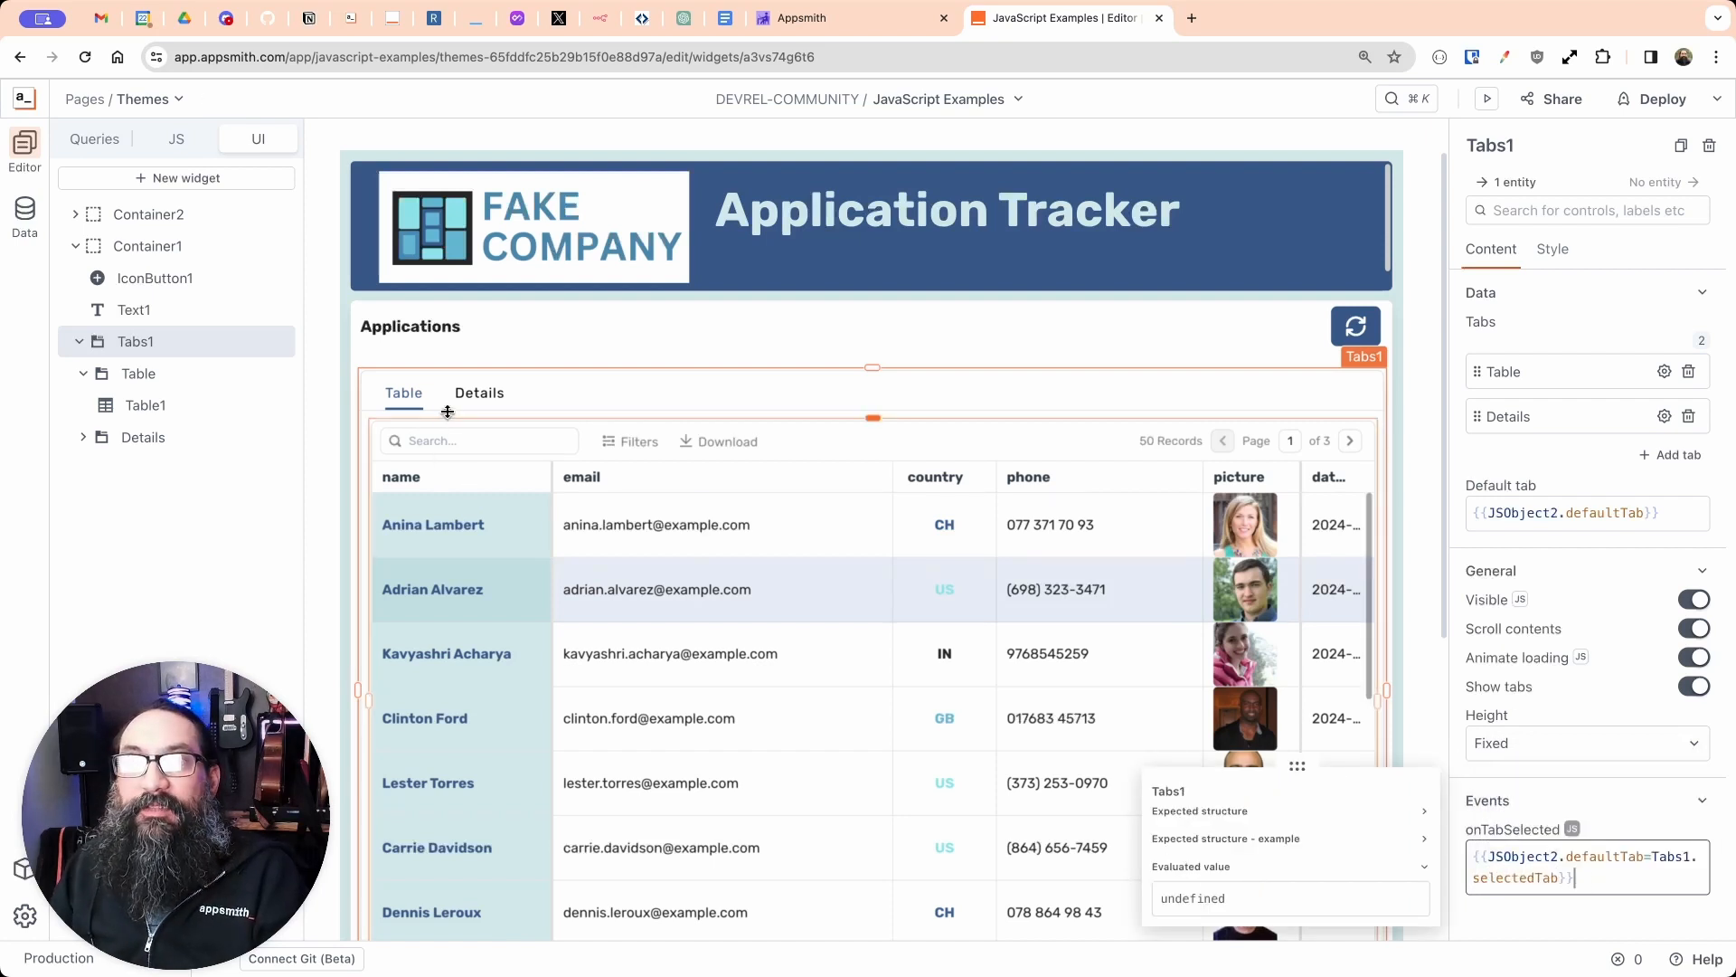
Step: Test the tab event by switching to Details, returning to Table, and selecting the third row
click(480, 392)
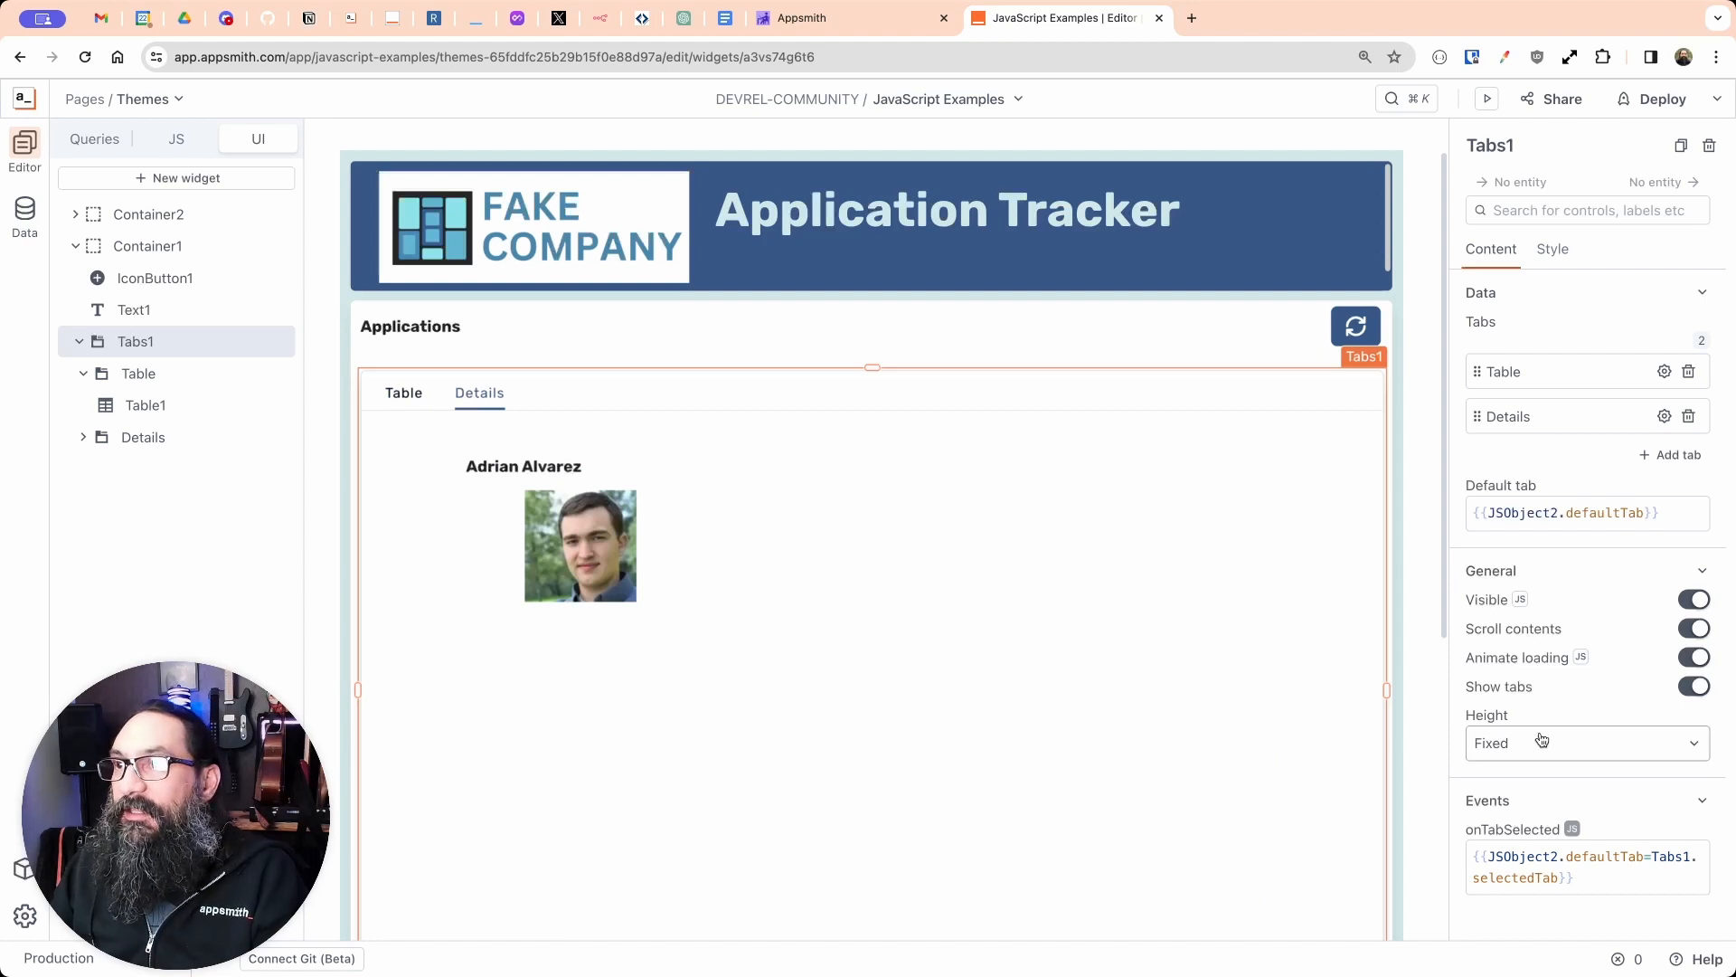
click(1585, 883)
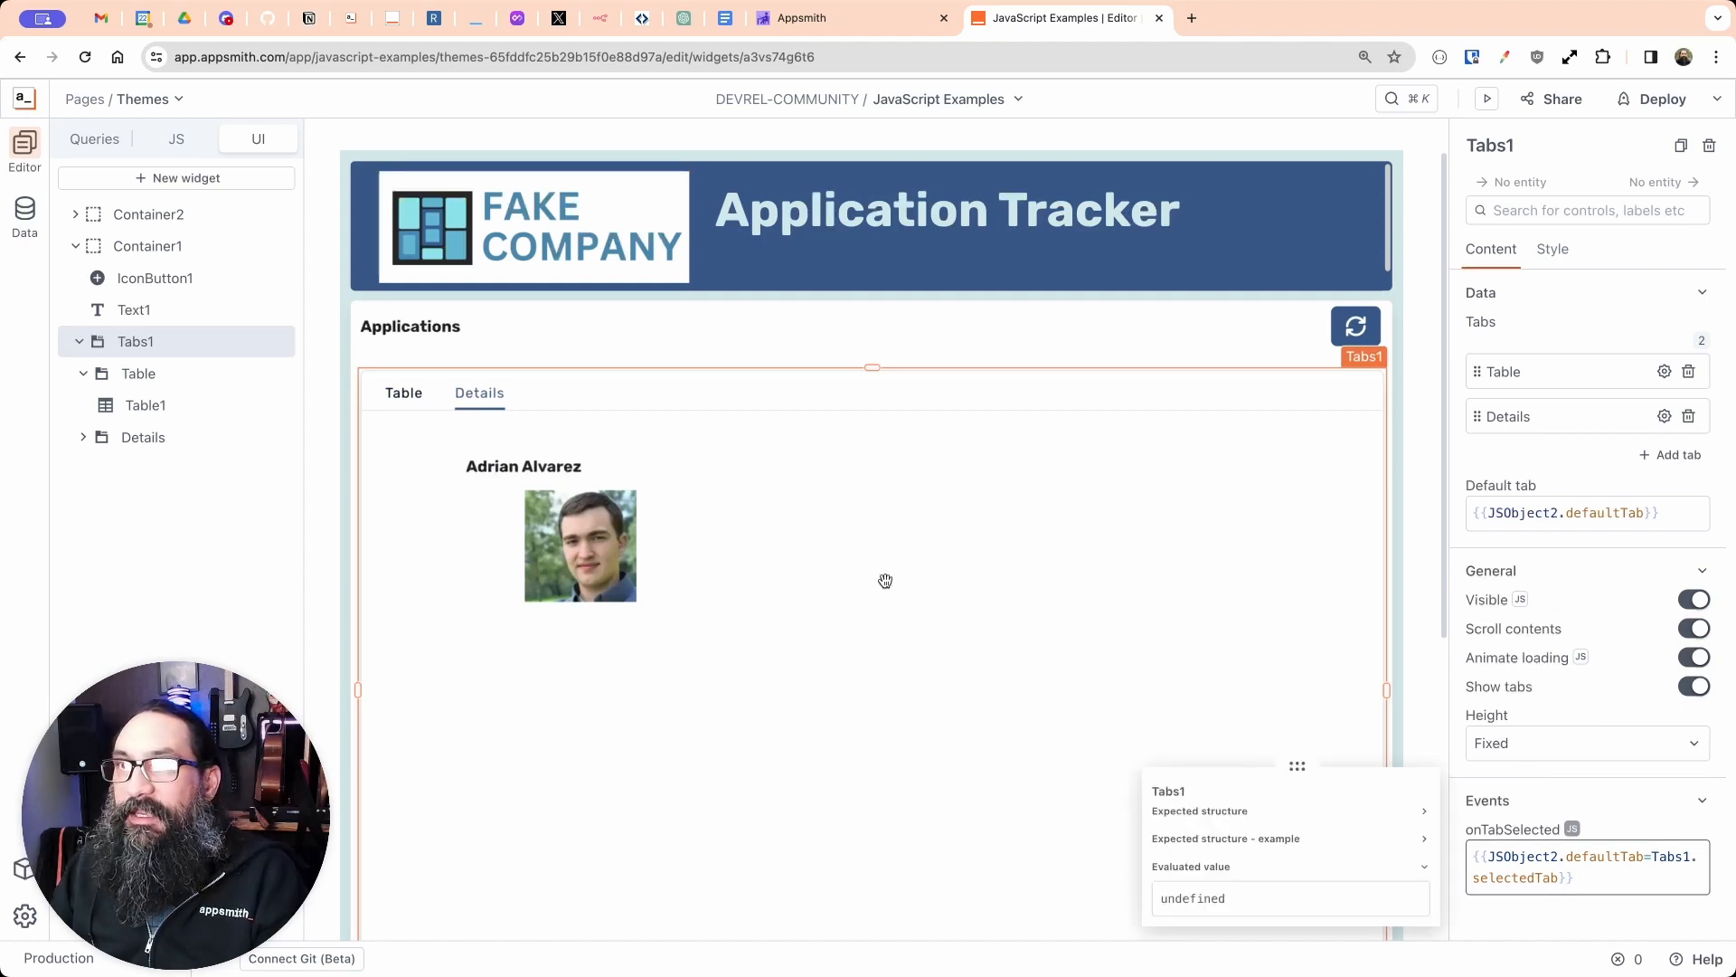
click(404, 394)
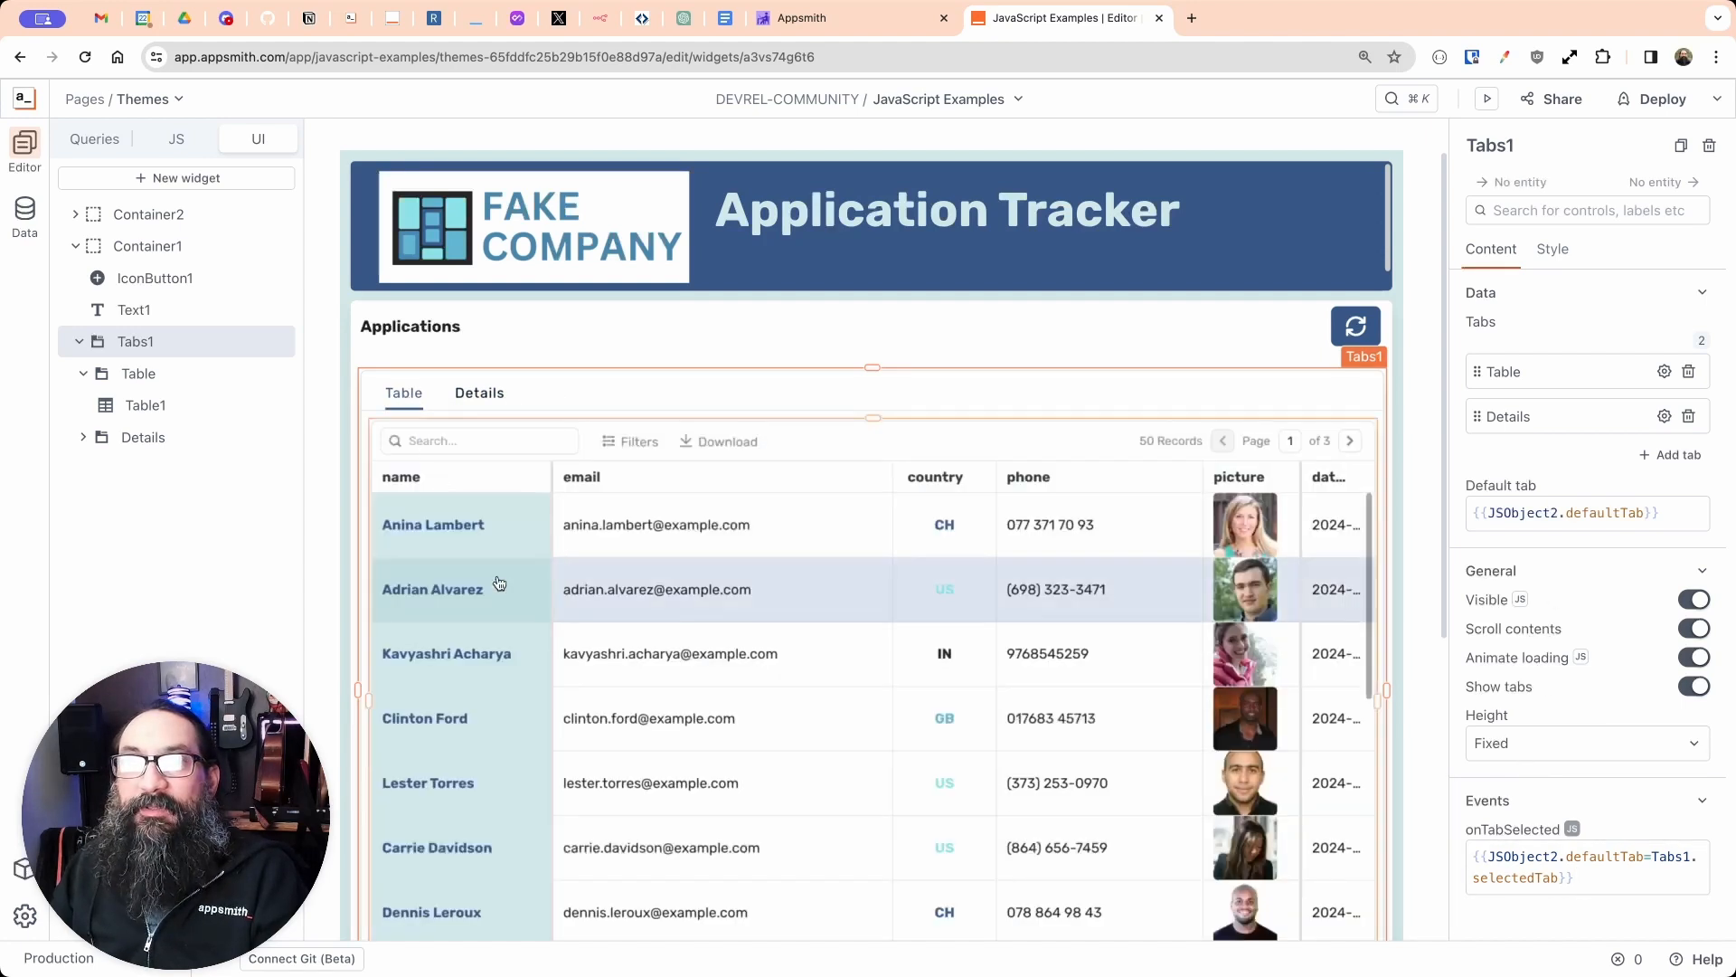
click(626, 658)
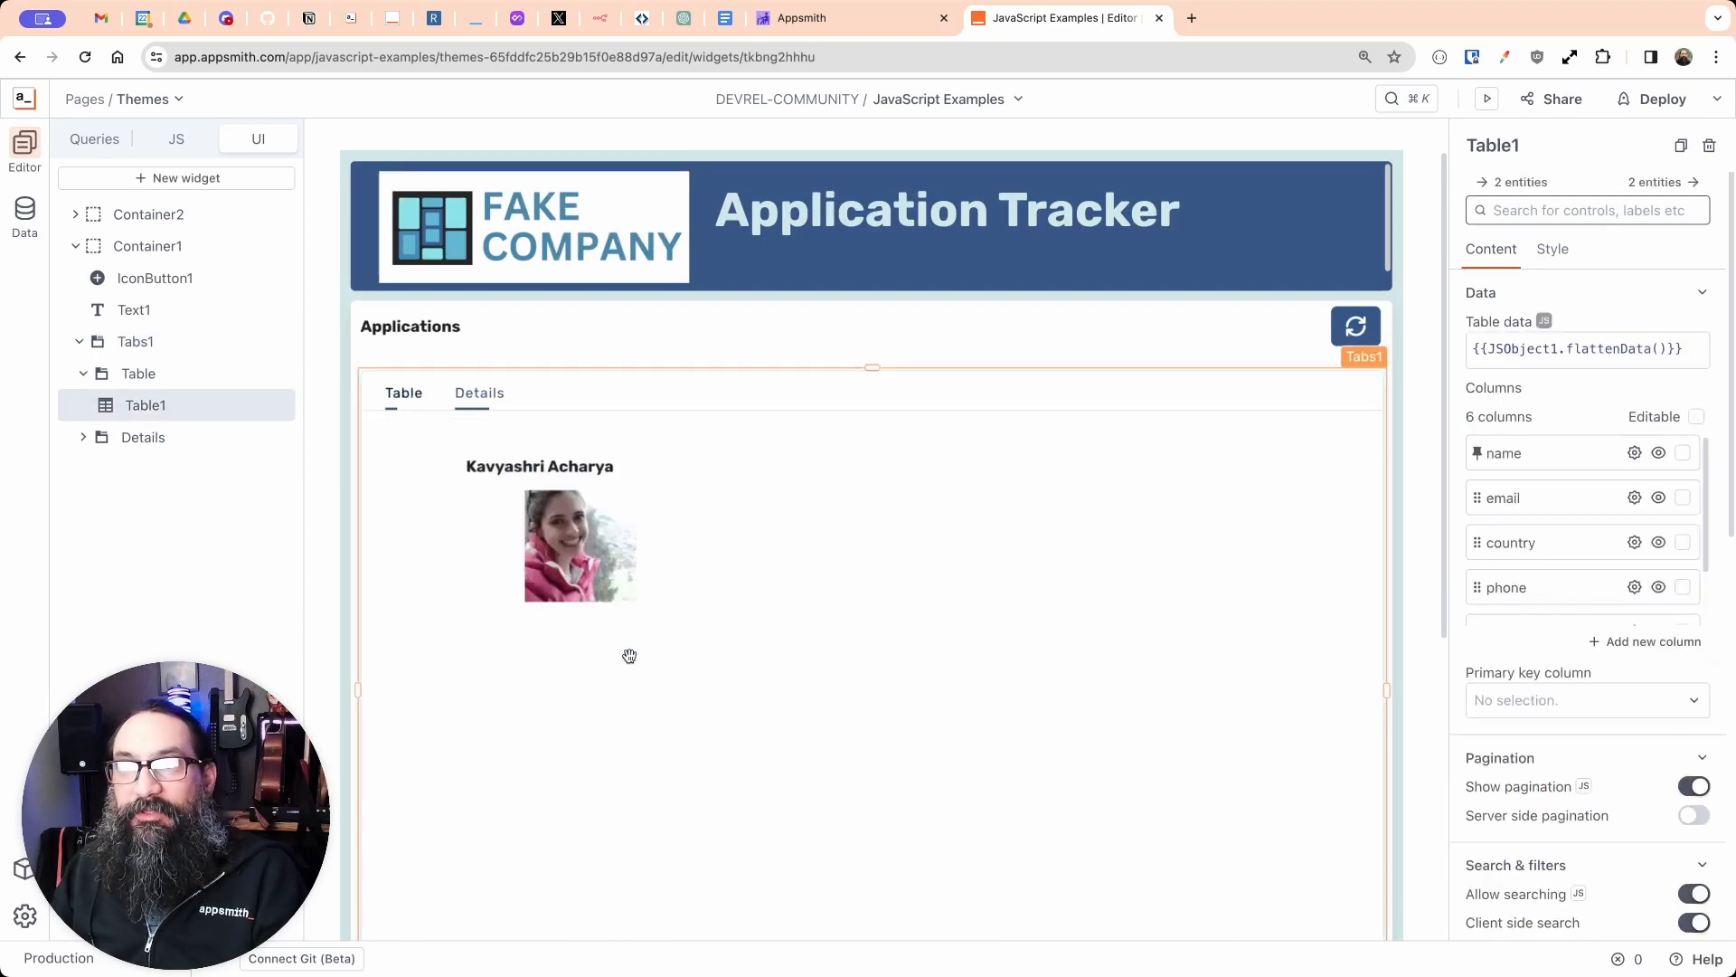
Step: On the Table tab, inspect the evaluated value of Tabs1's Default tab and select the fourth row to test switching to Details
click(405, 395)
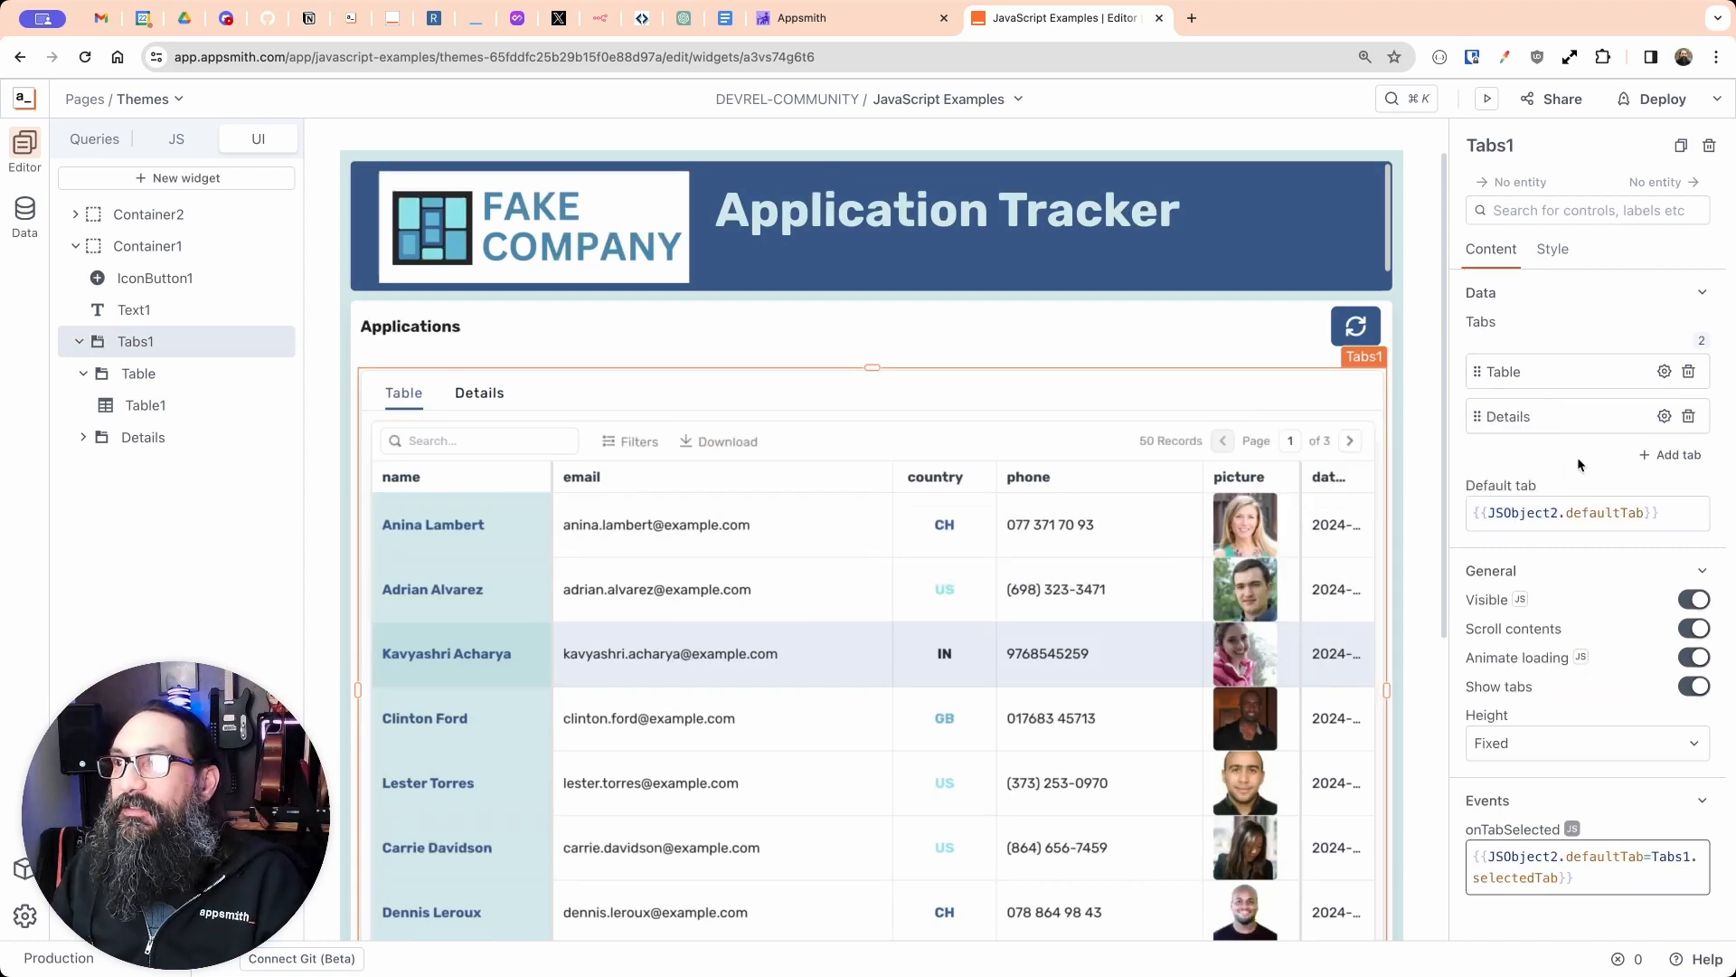
click(1662, 513)
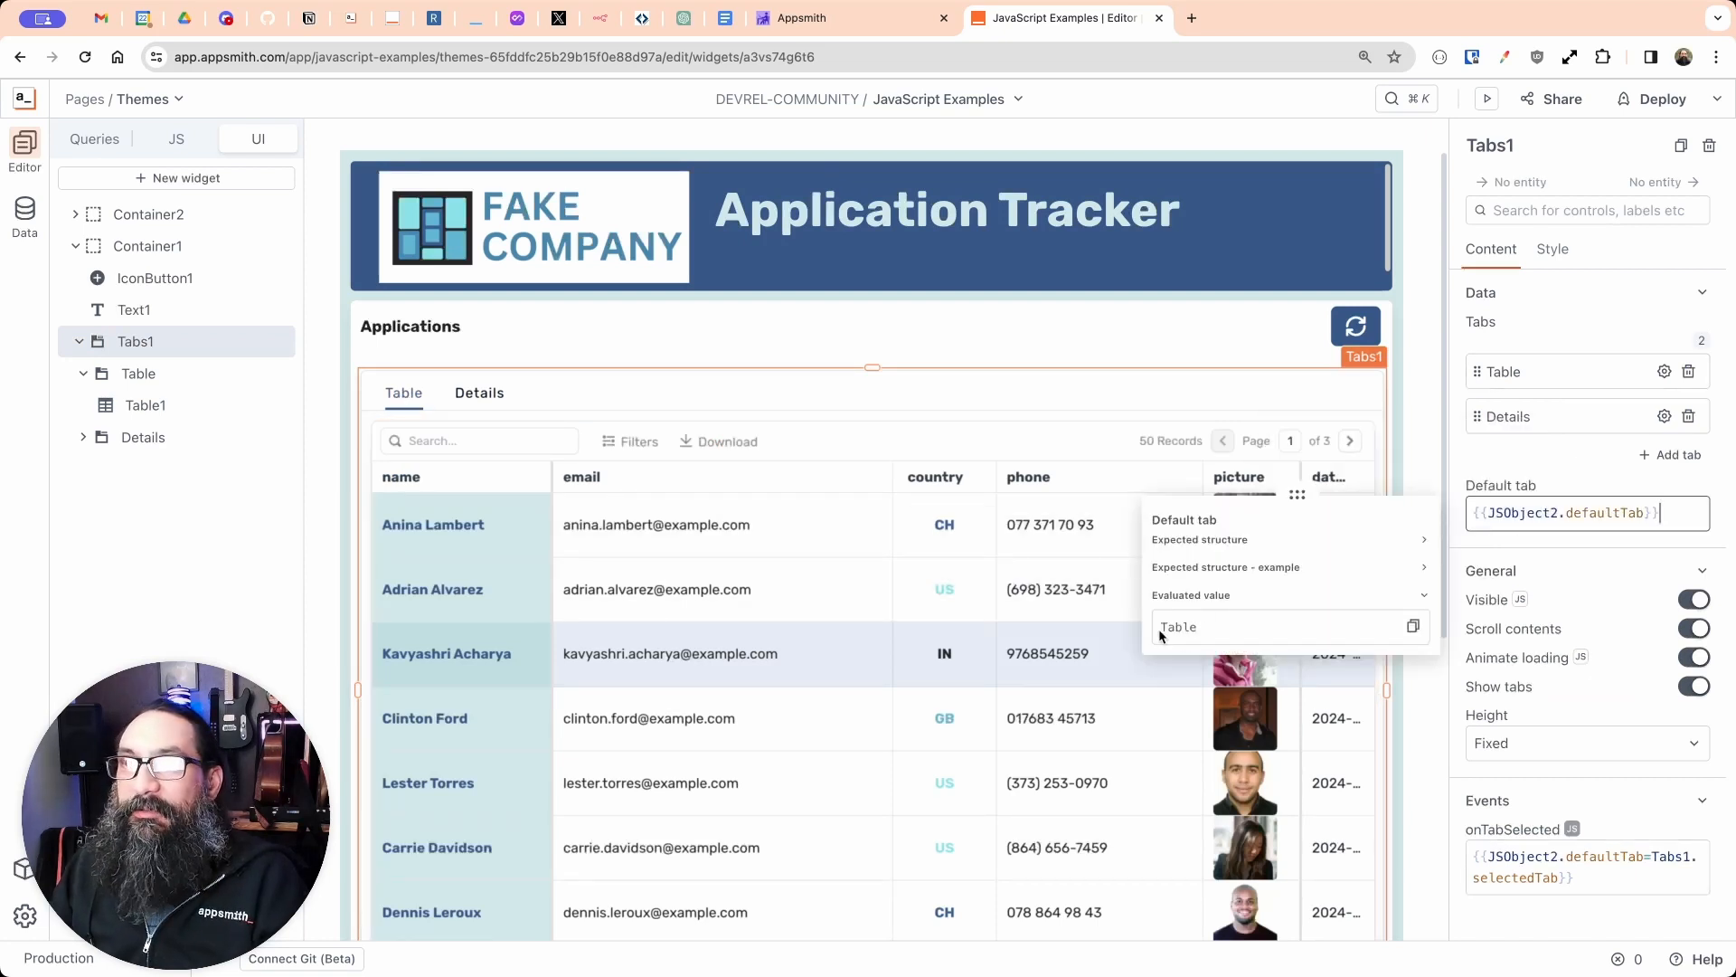
click(608, 727)
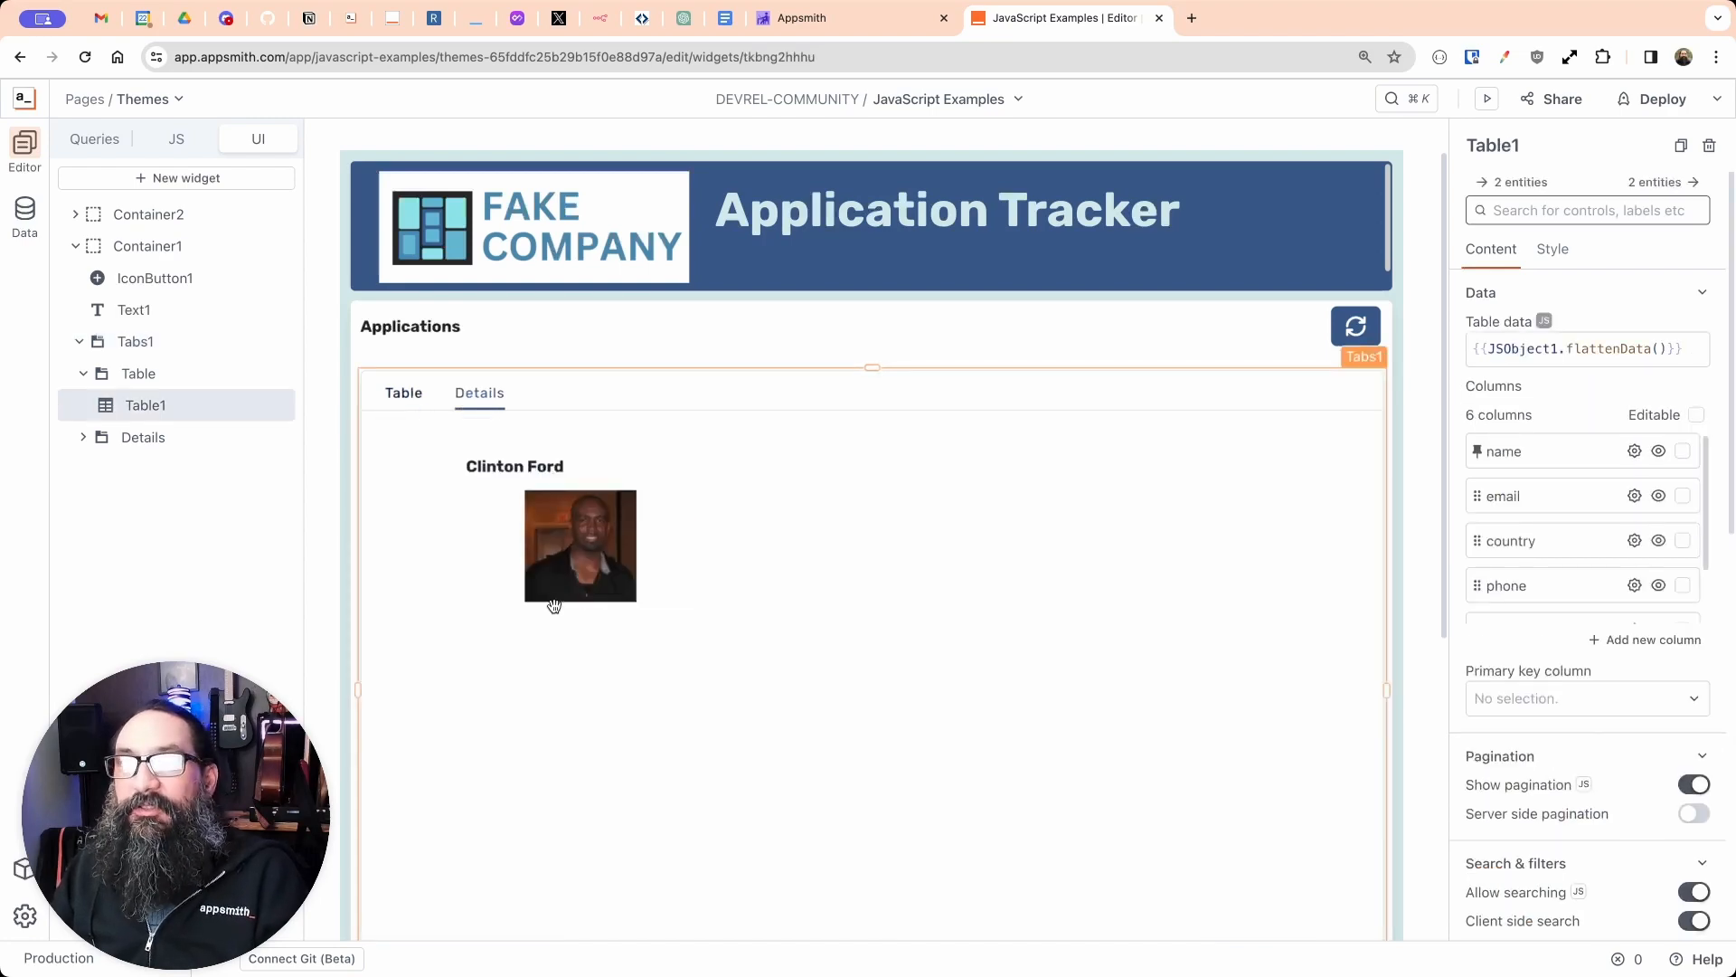
Step: Return to the Table tab and select the seventh applicant row to test switching to Details again
click(401, 396)
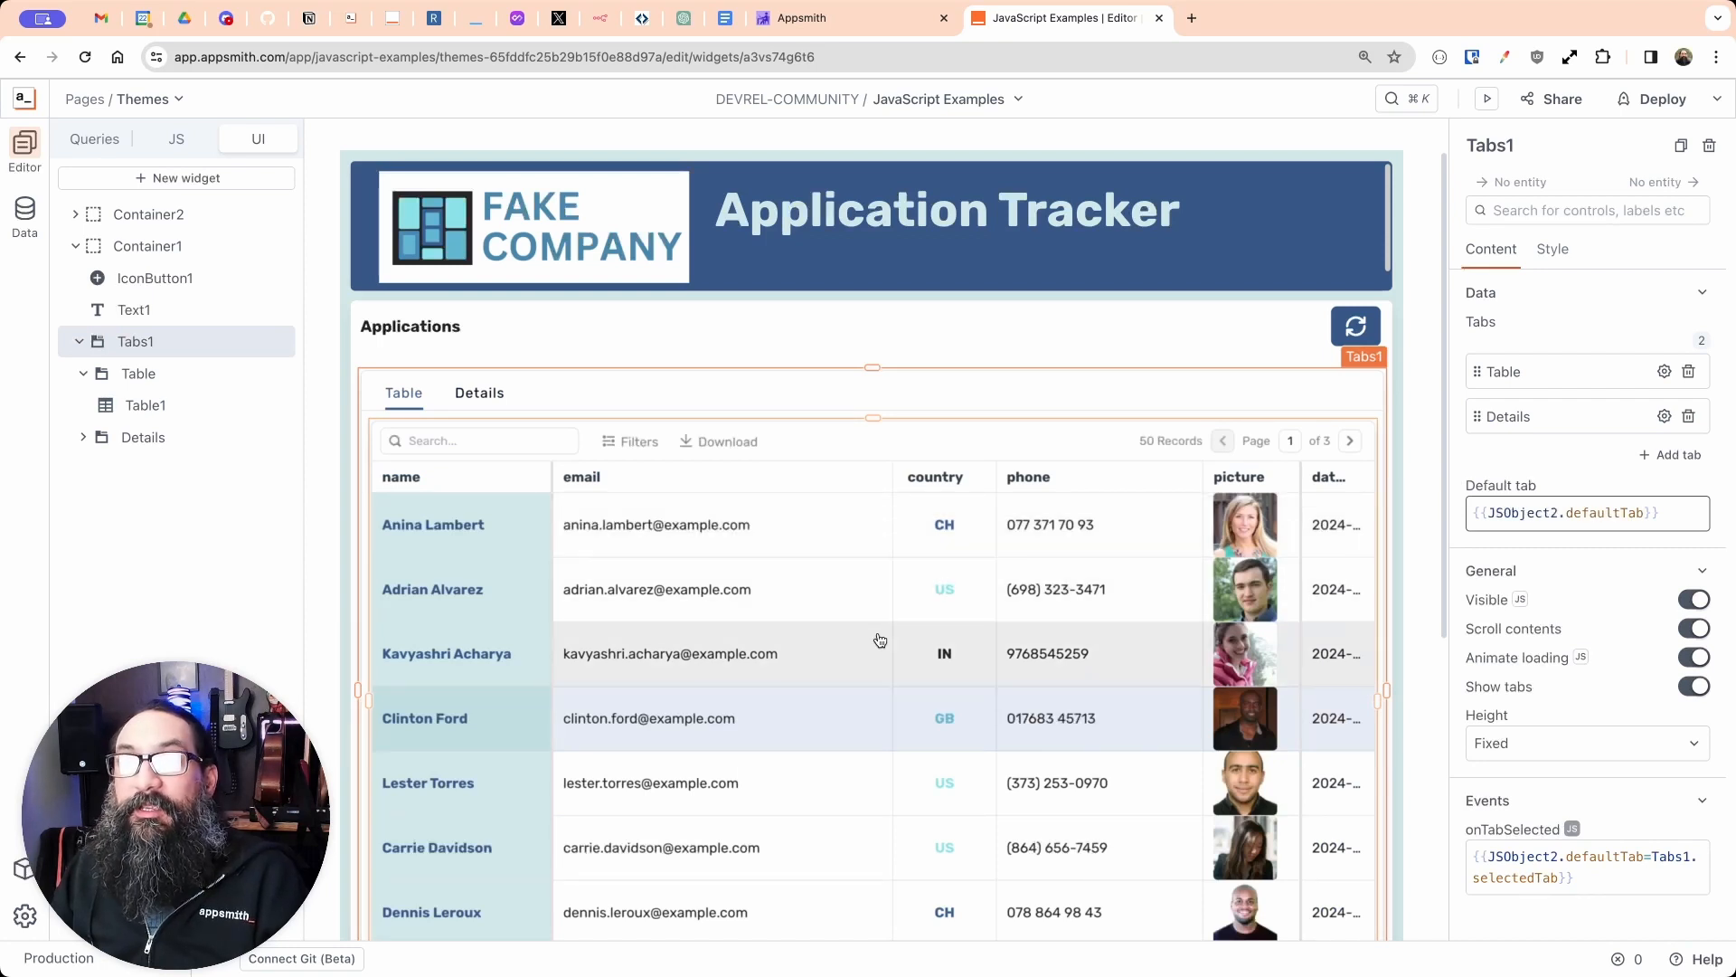
scroll(751, 674, down, 2)
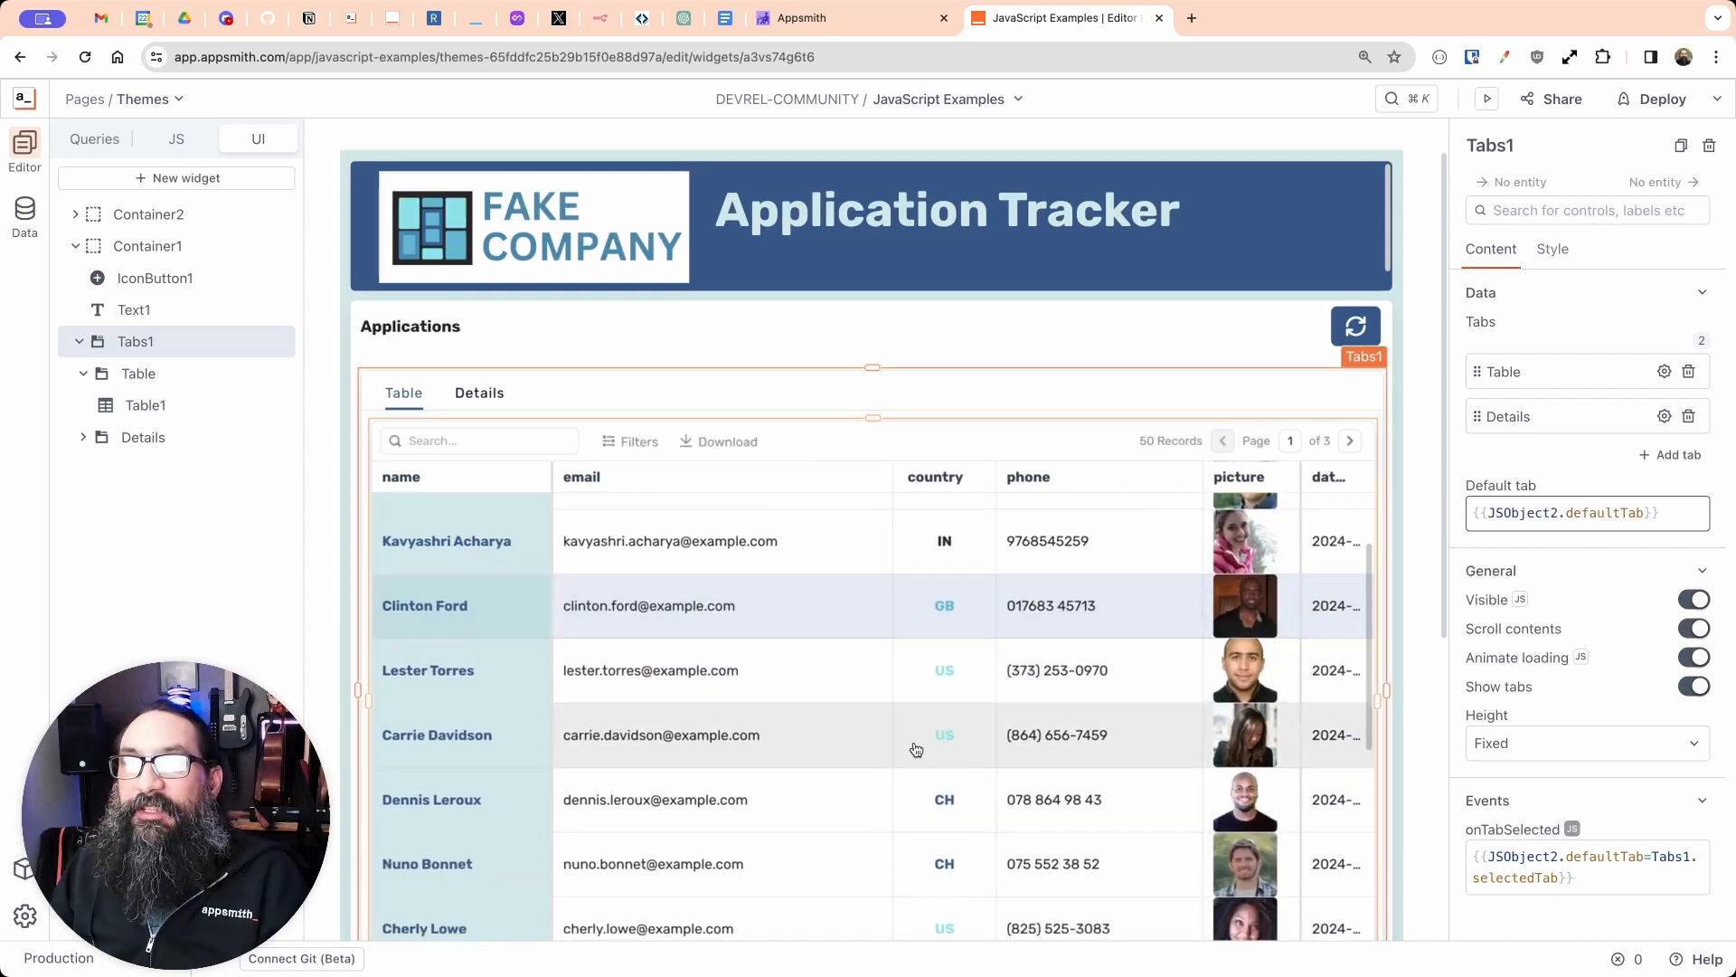
click(471, 443)
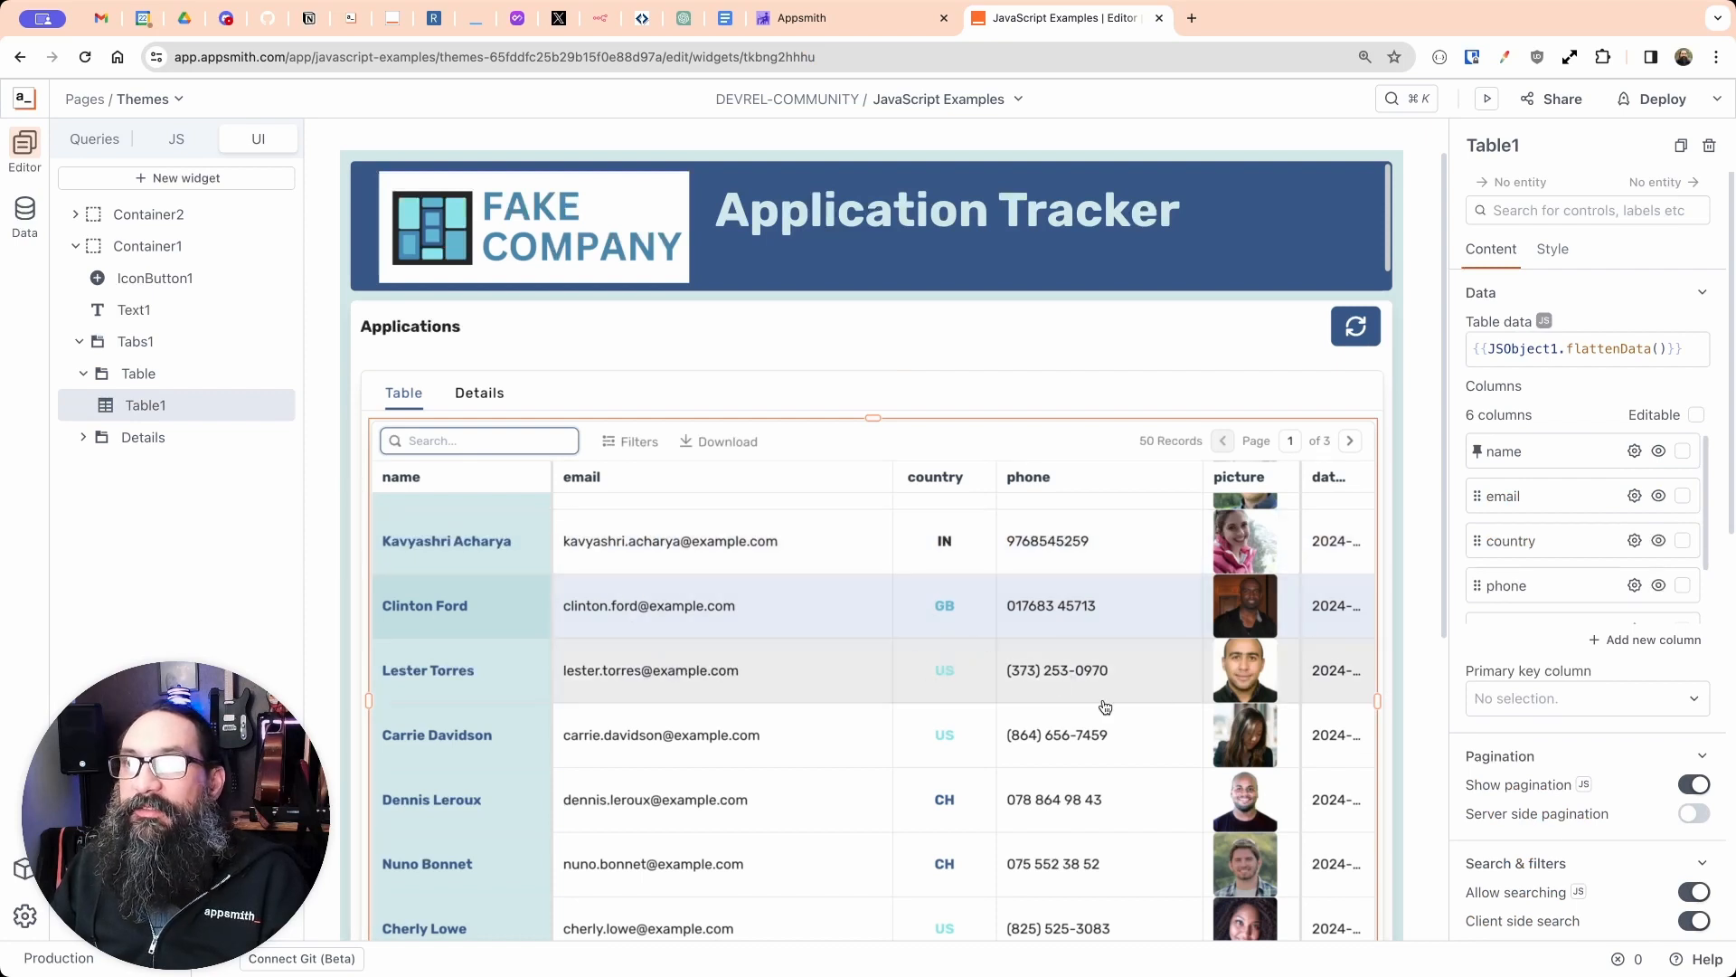
scroll(619, 762, down, 1)
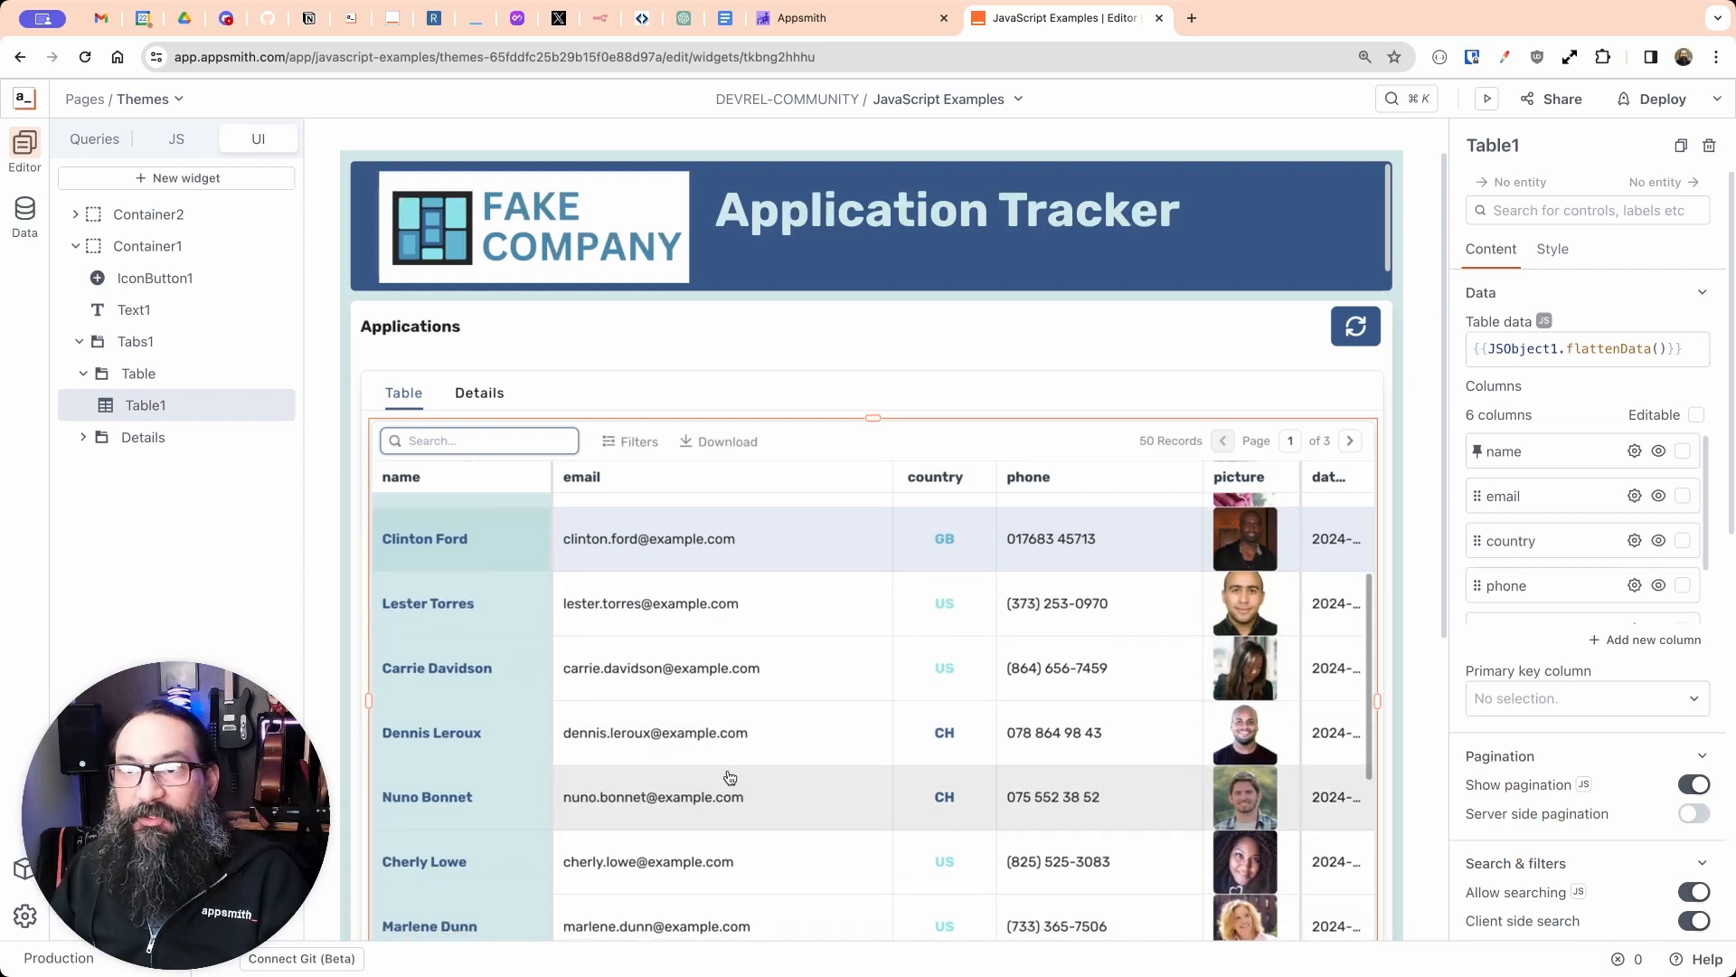
click(671, 740)
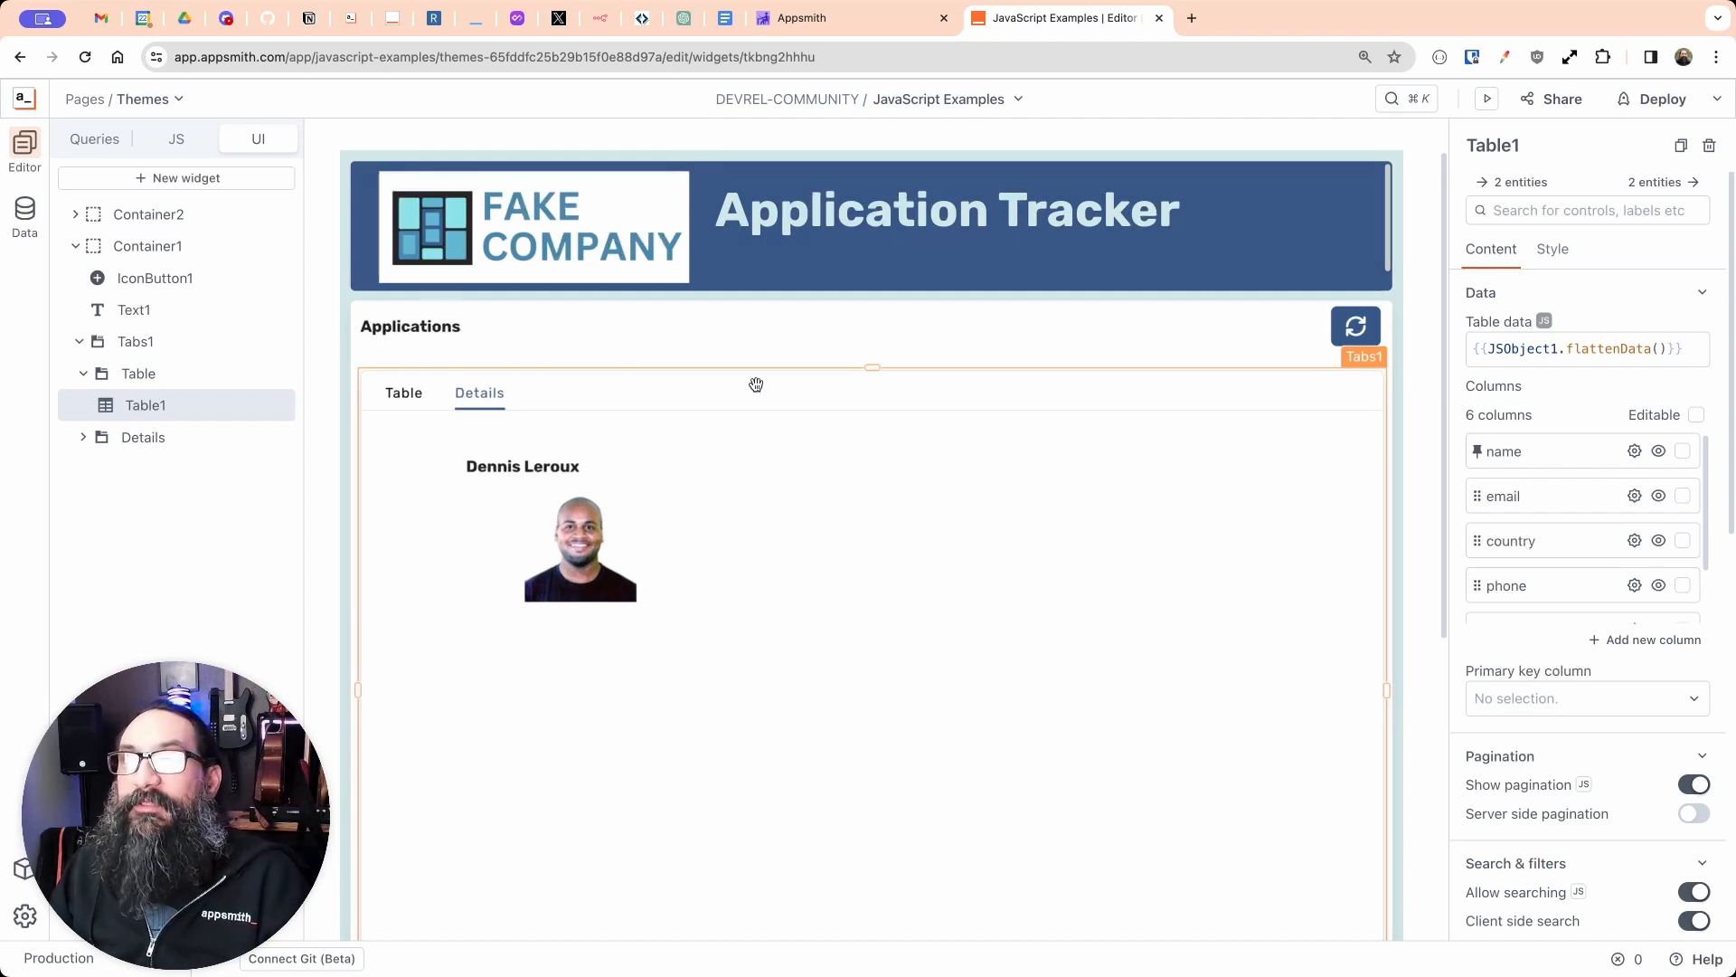
Step: Add a new custom column to Table1 and set its column type to Icon button
click(989, 595)
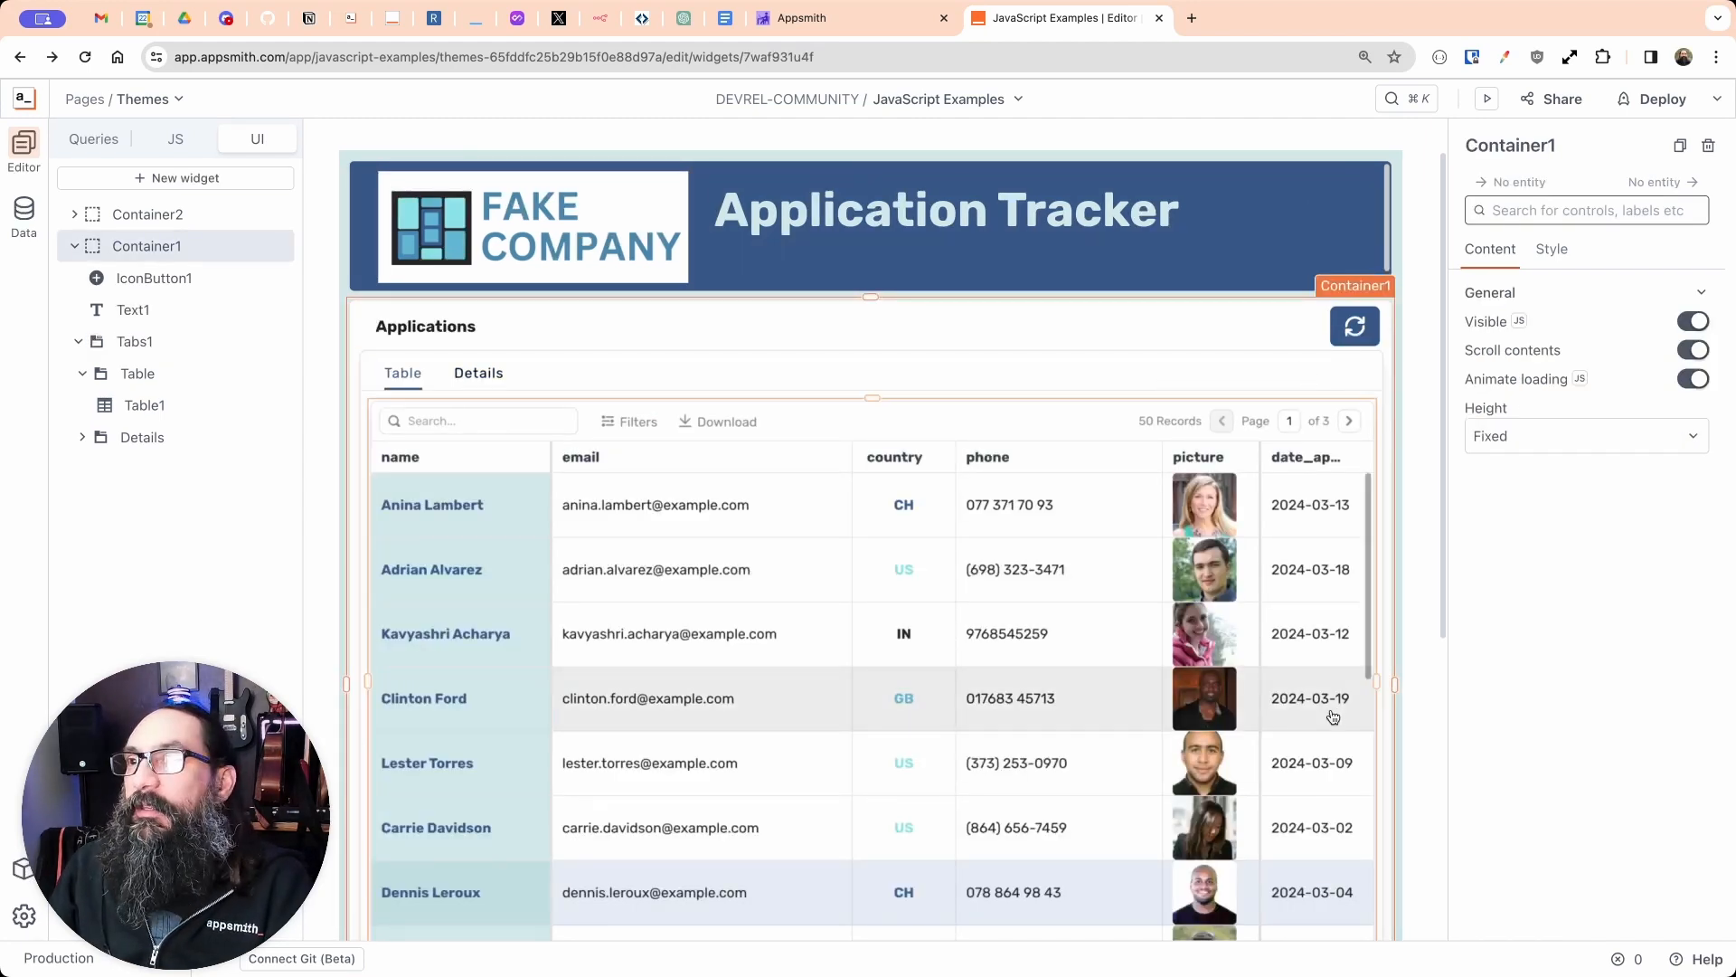
click(1069, 422)
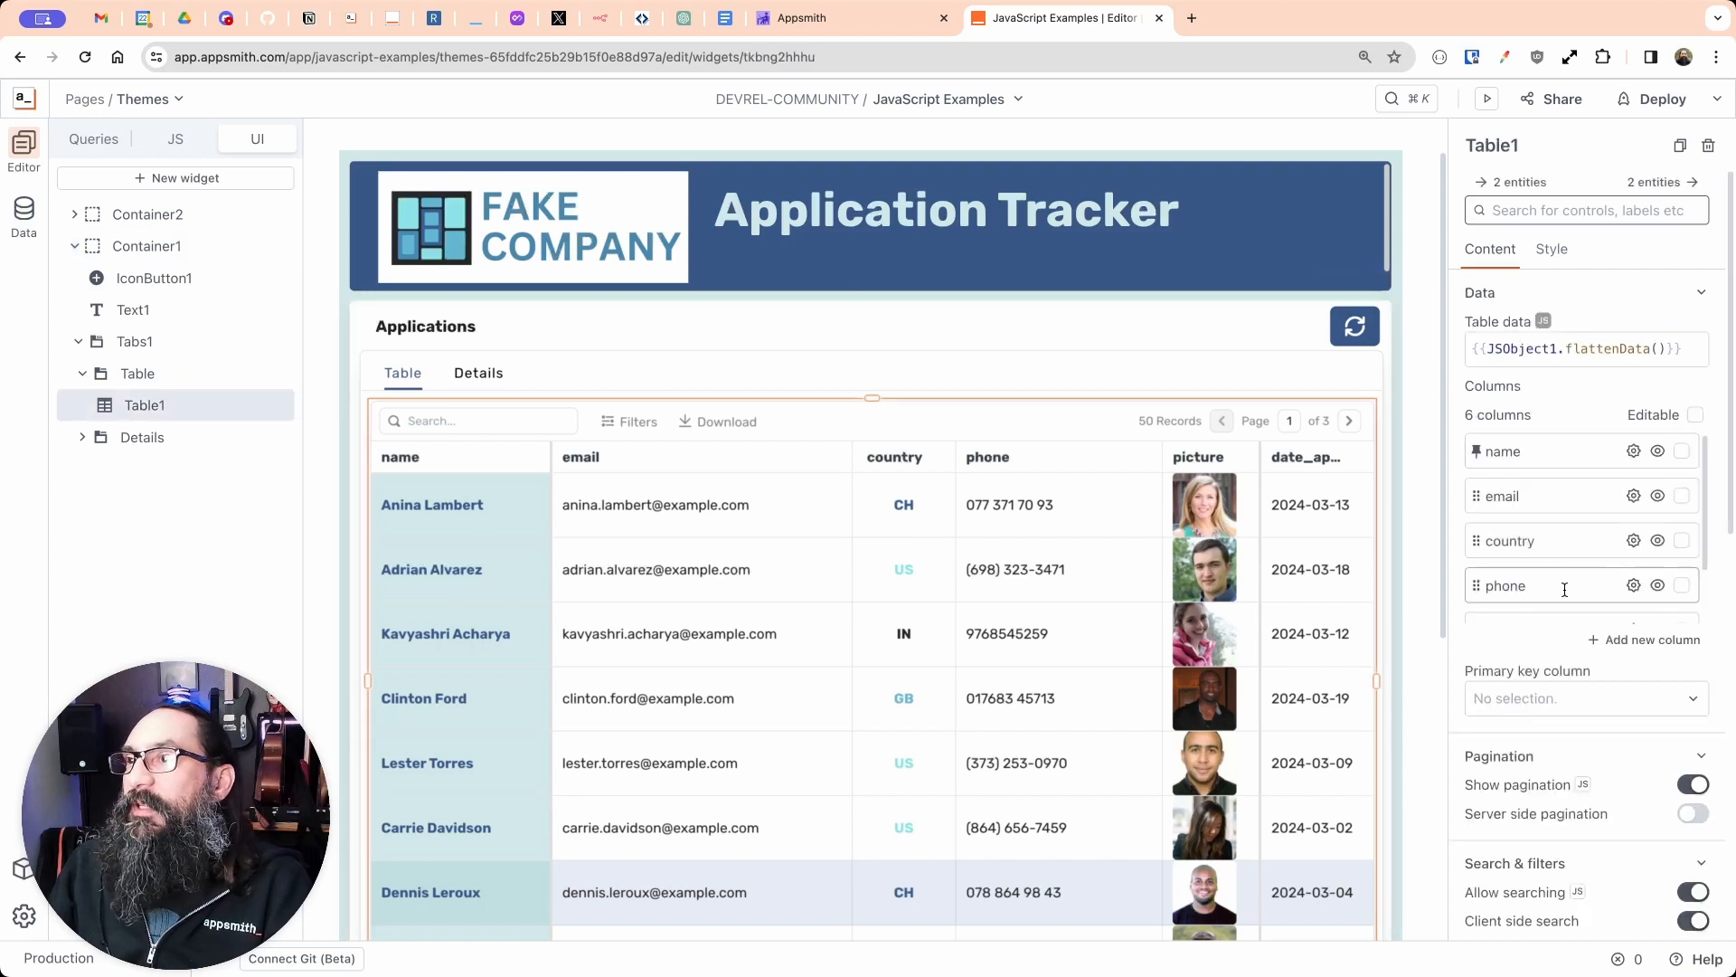
scroll(1560, 617, down, 2)
scroll(1547, 588, down, 2)
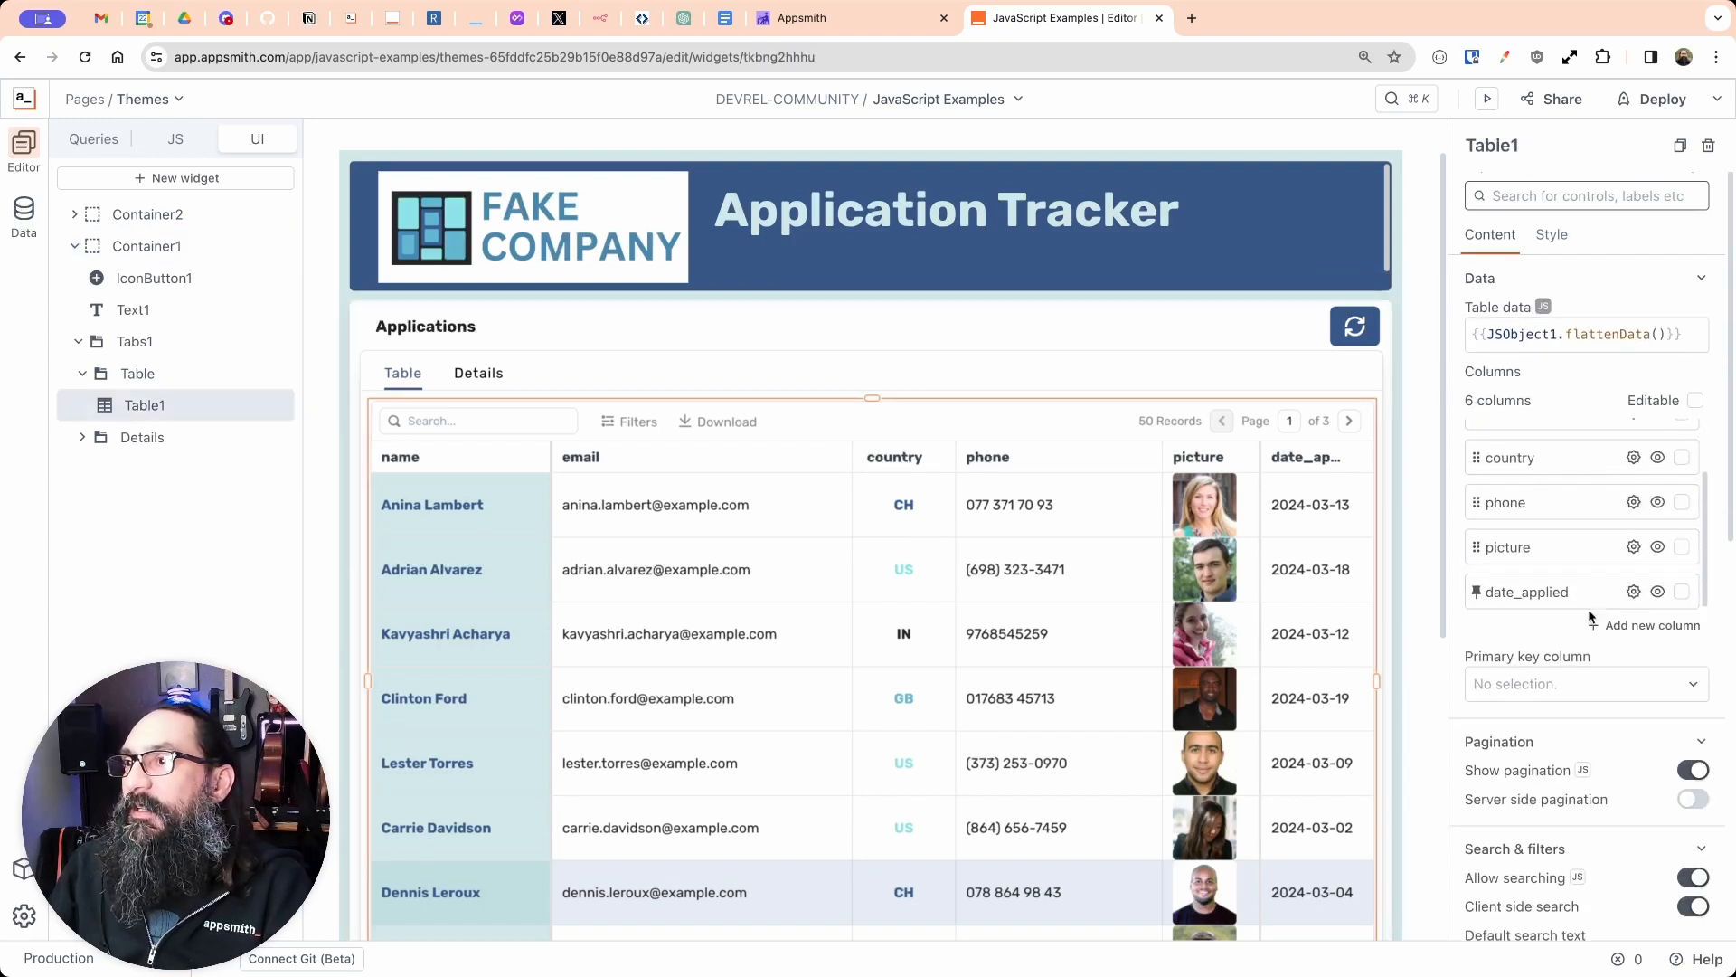
click(1605, 554)
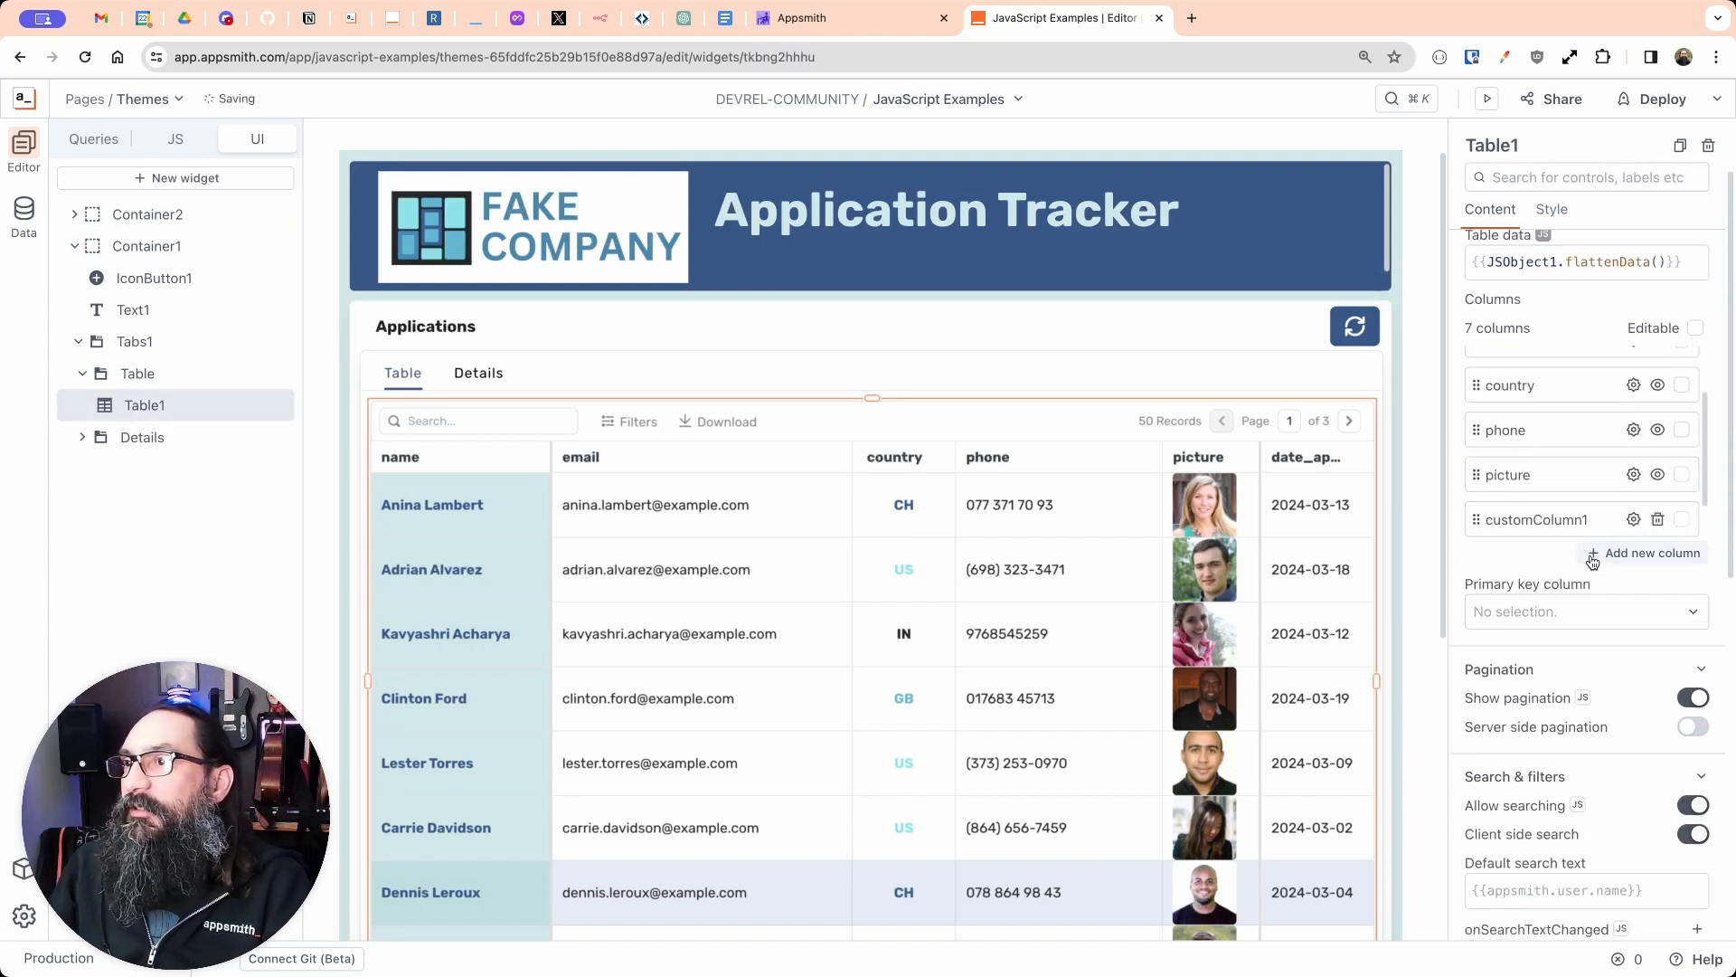
click(1632, 513)
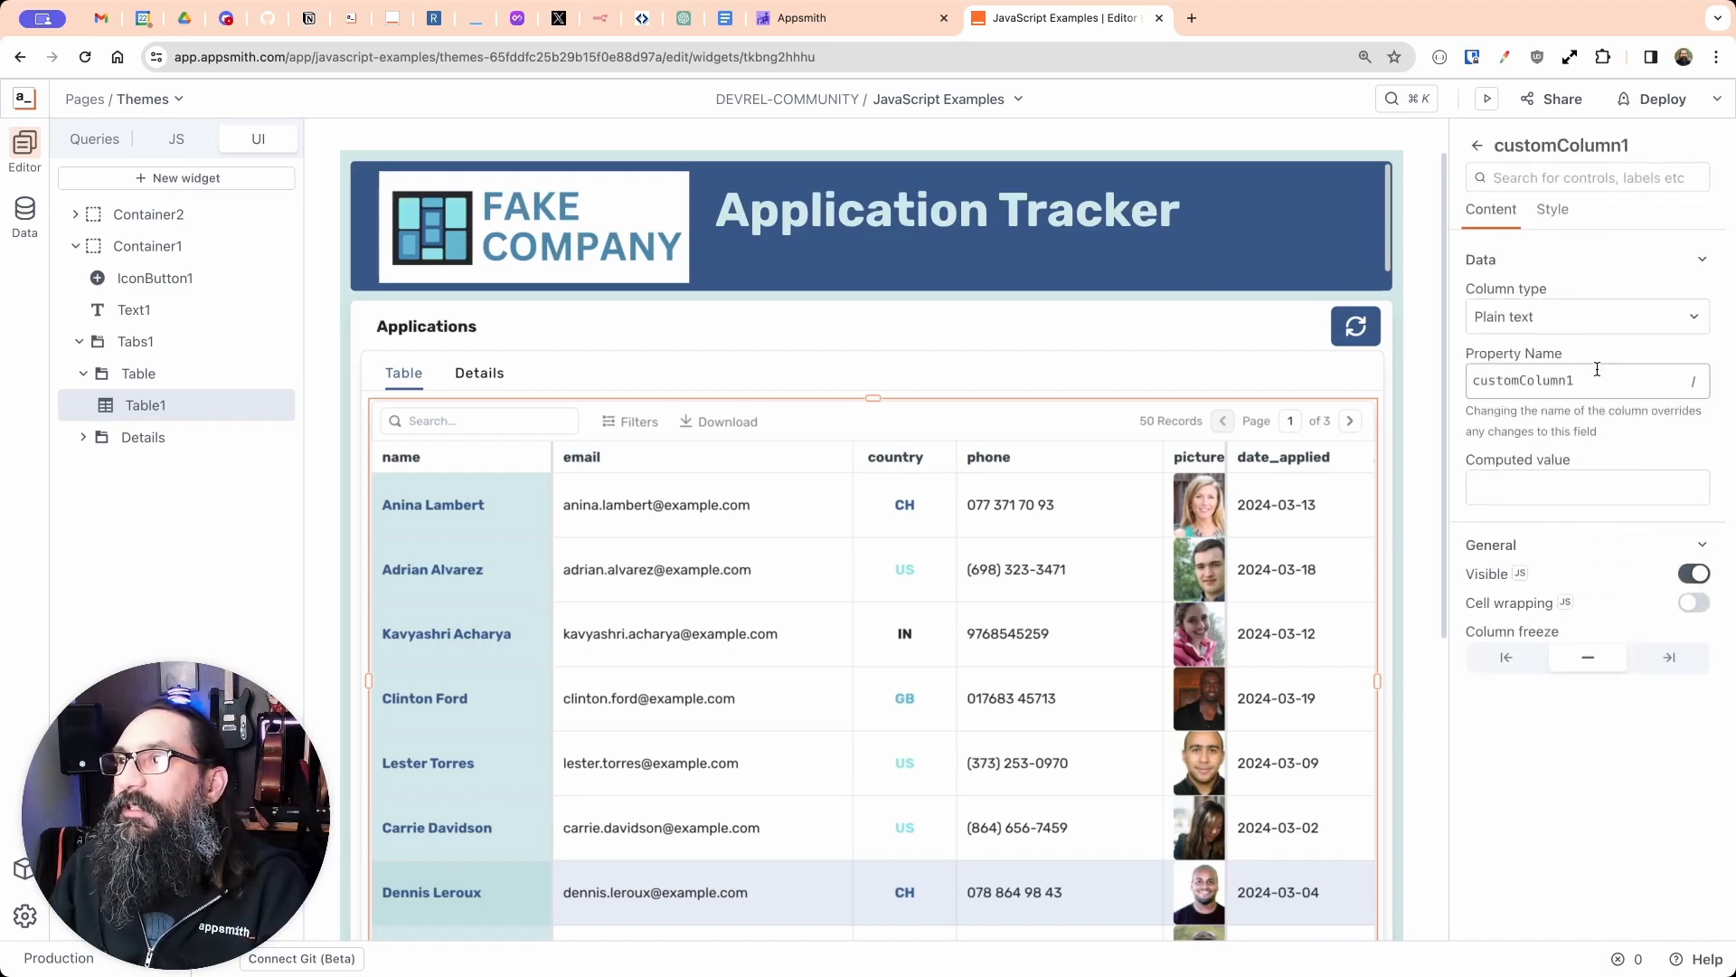
click(1581, 318)
click(1542, 385)
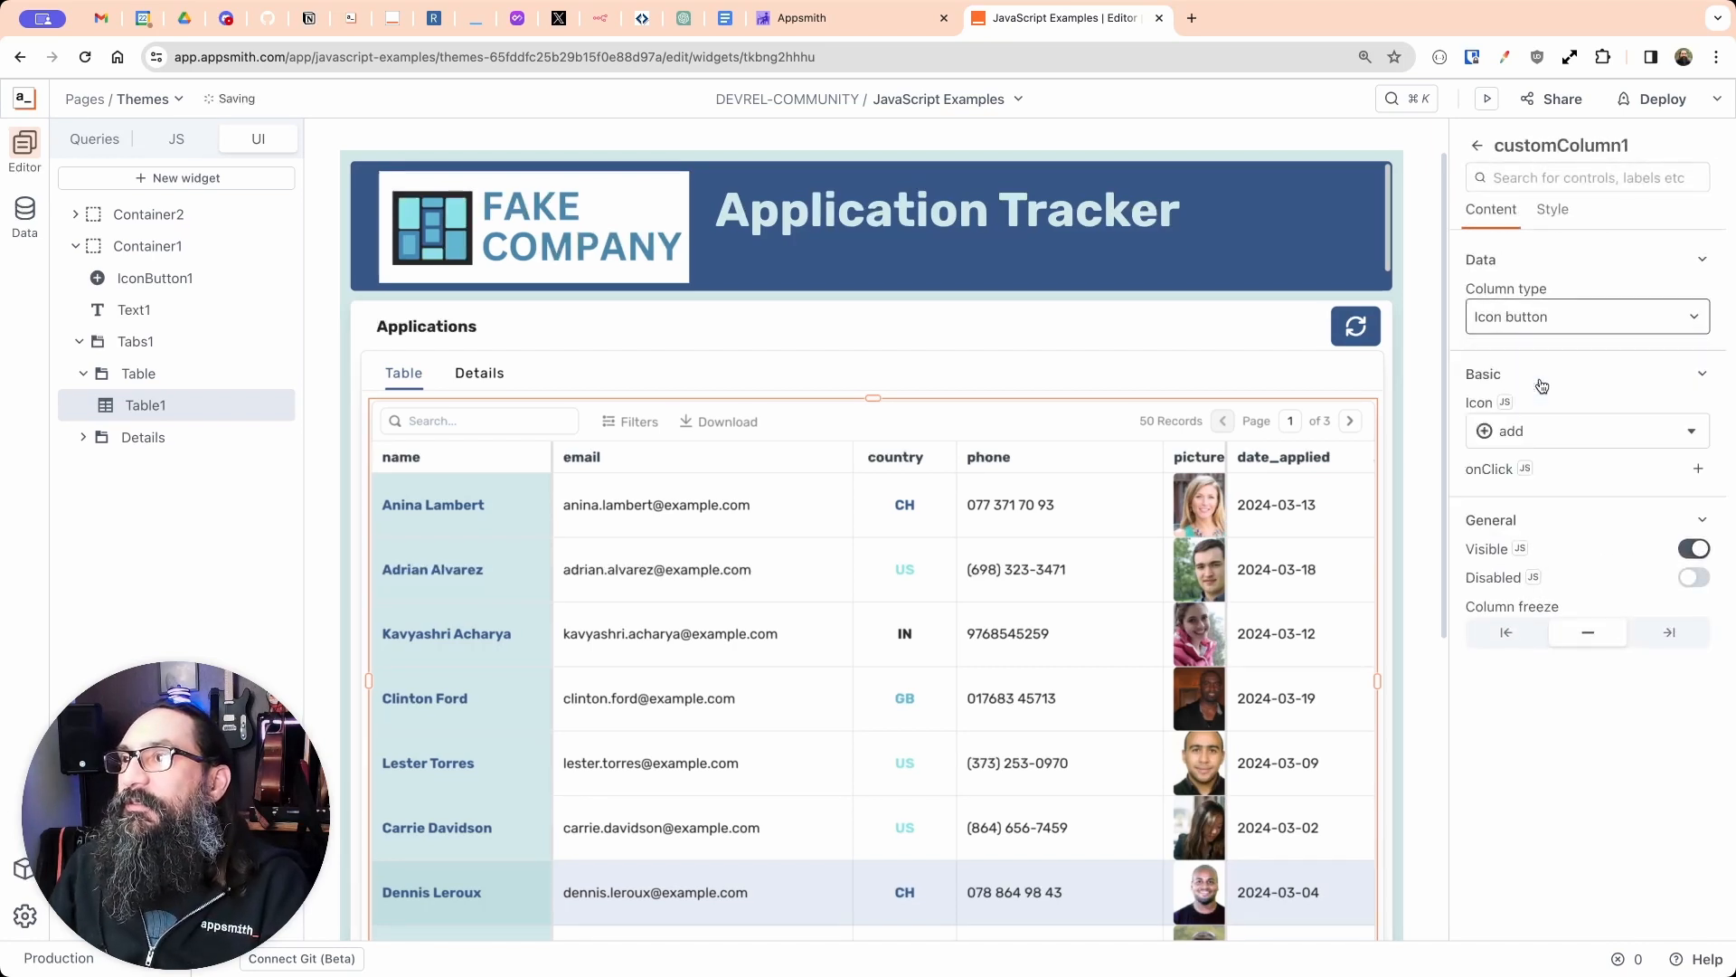
Step: Search the icon choices for file, pdf and doc, and set the custom column's icon to document
click(1531, 437)
text(file)
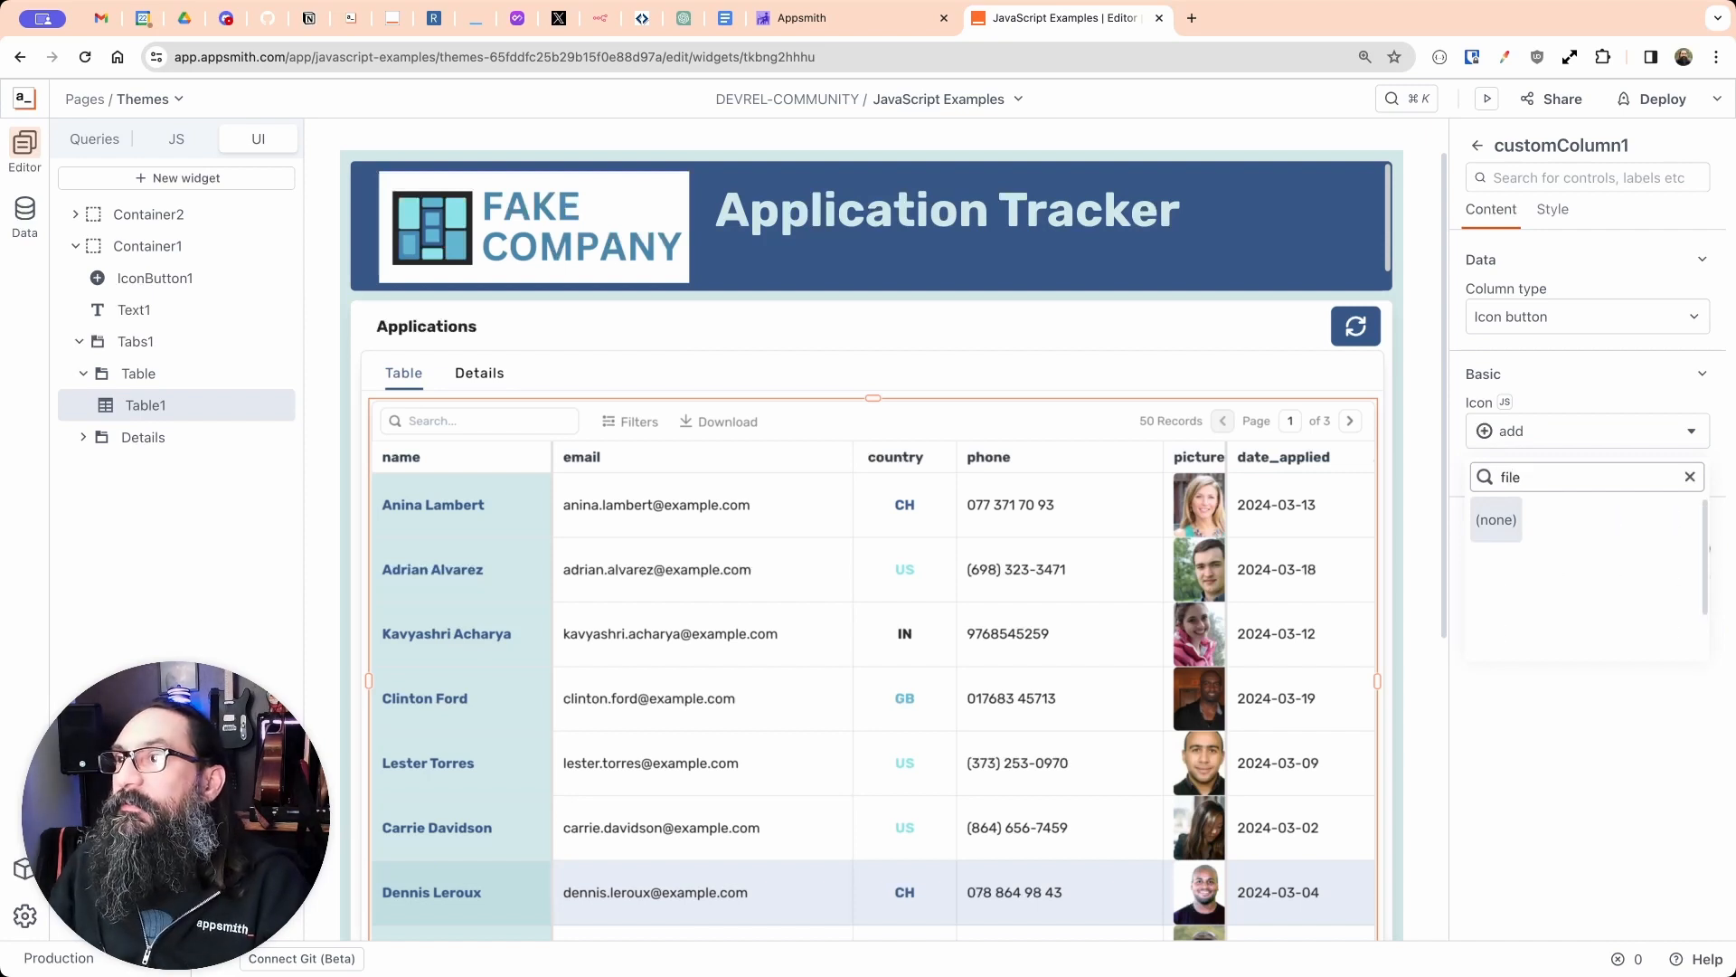
double_click(1531, 485)
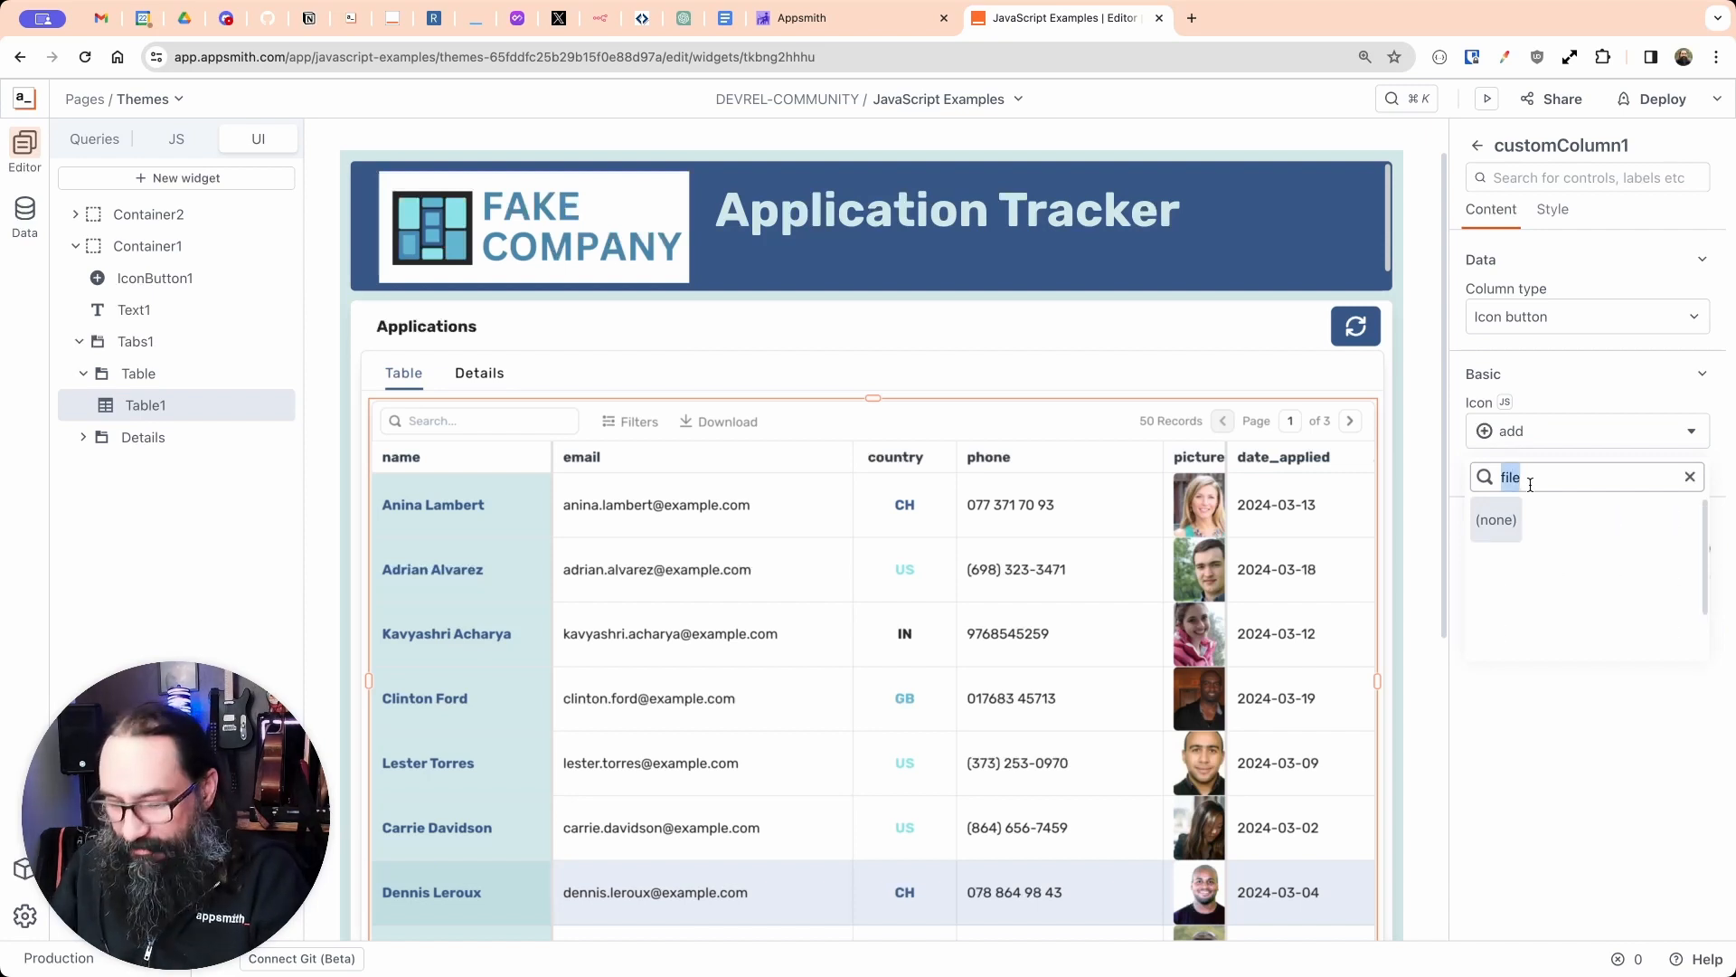
text(pdf)
double_click(1542, 484)
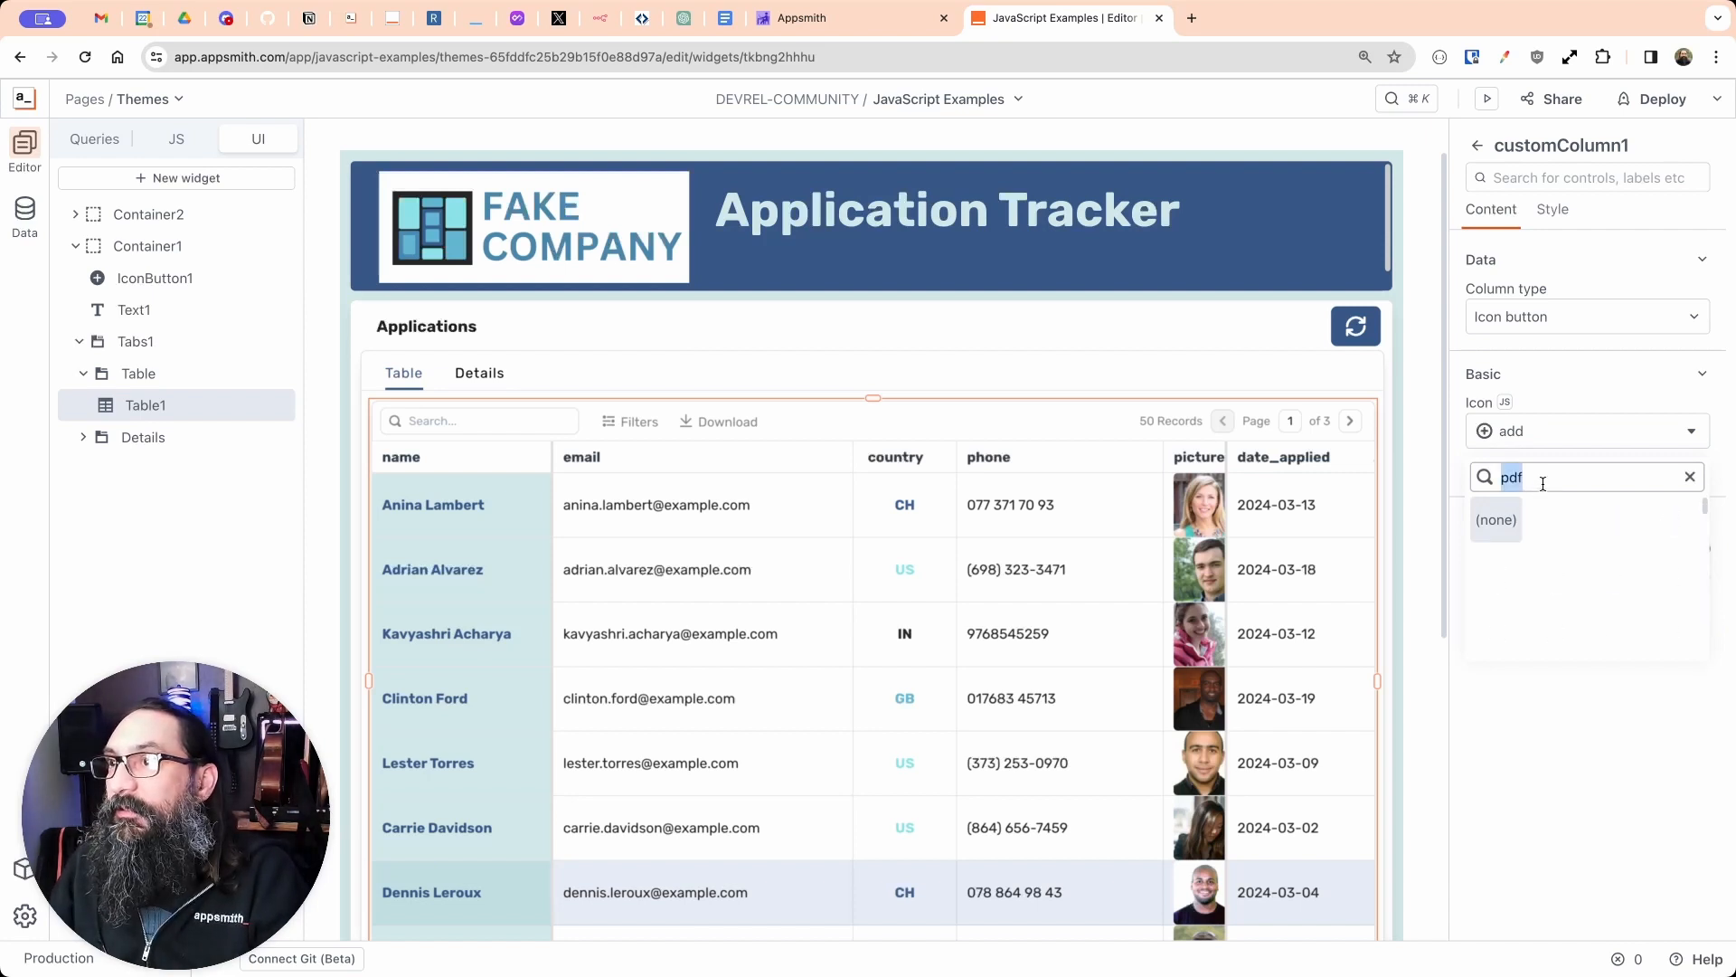
text(doc)
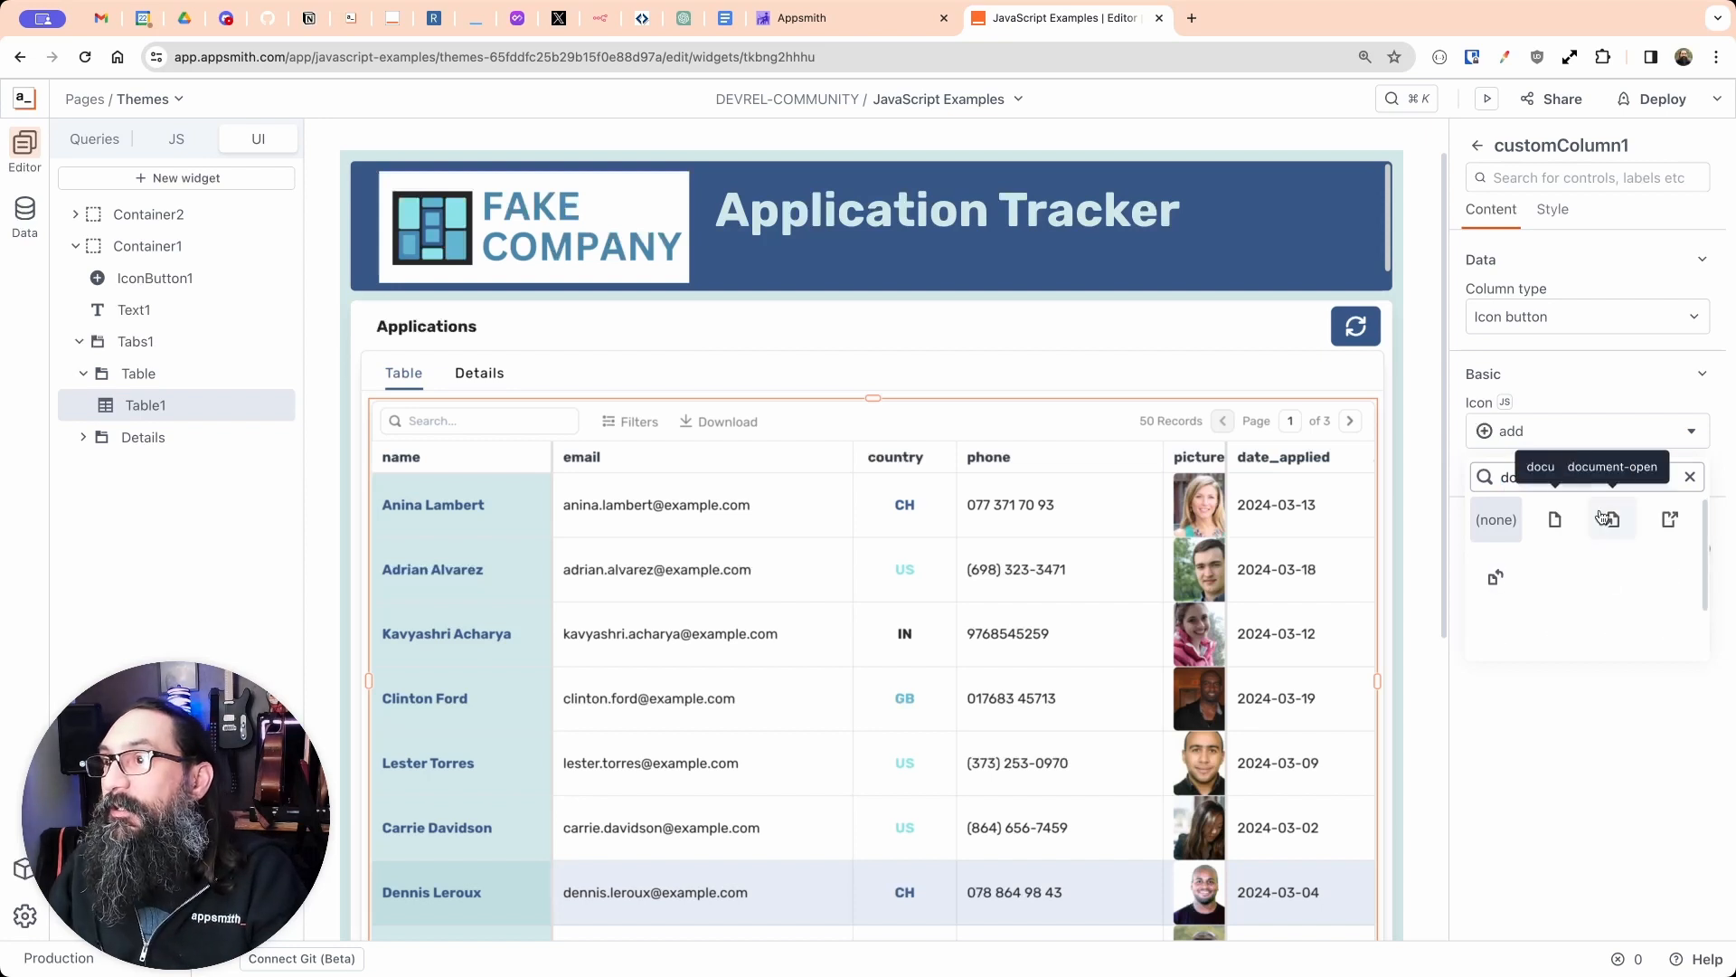
click(1556, 521)
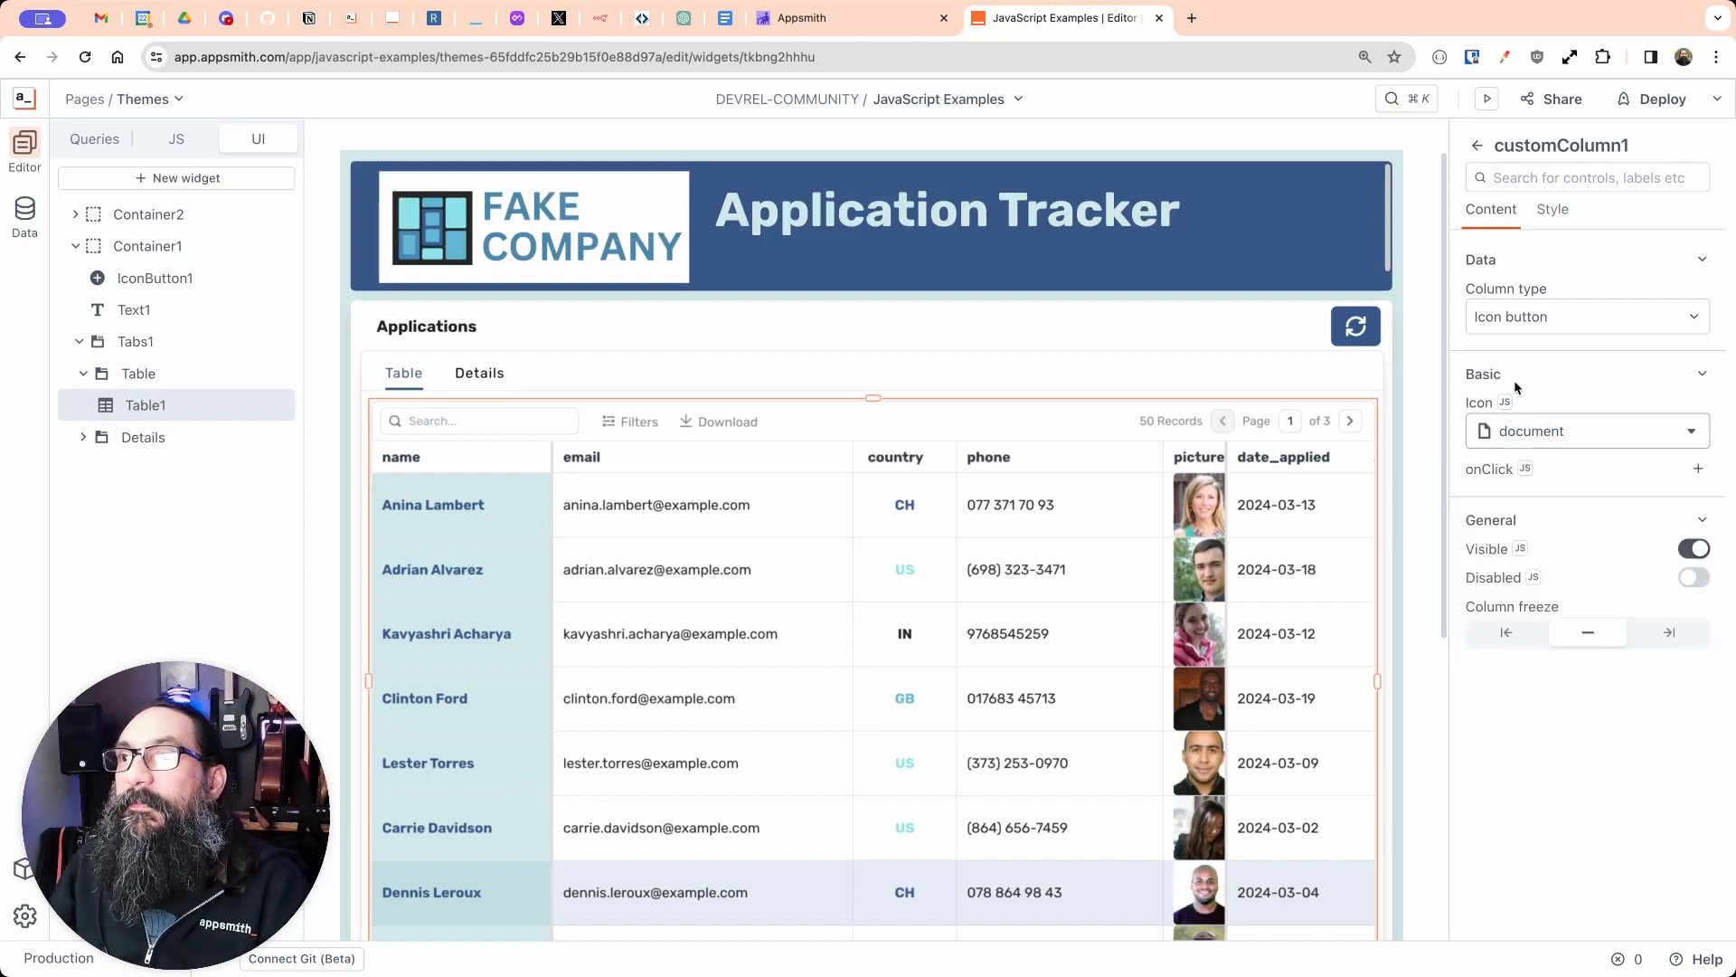
Step: Rename the custom column as button and return to Table1's properties
click(1501, 149)
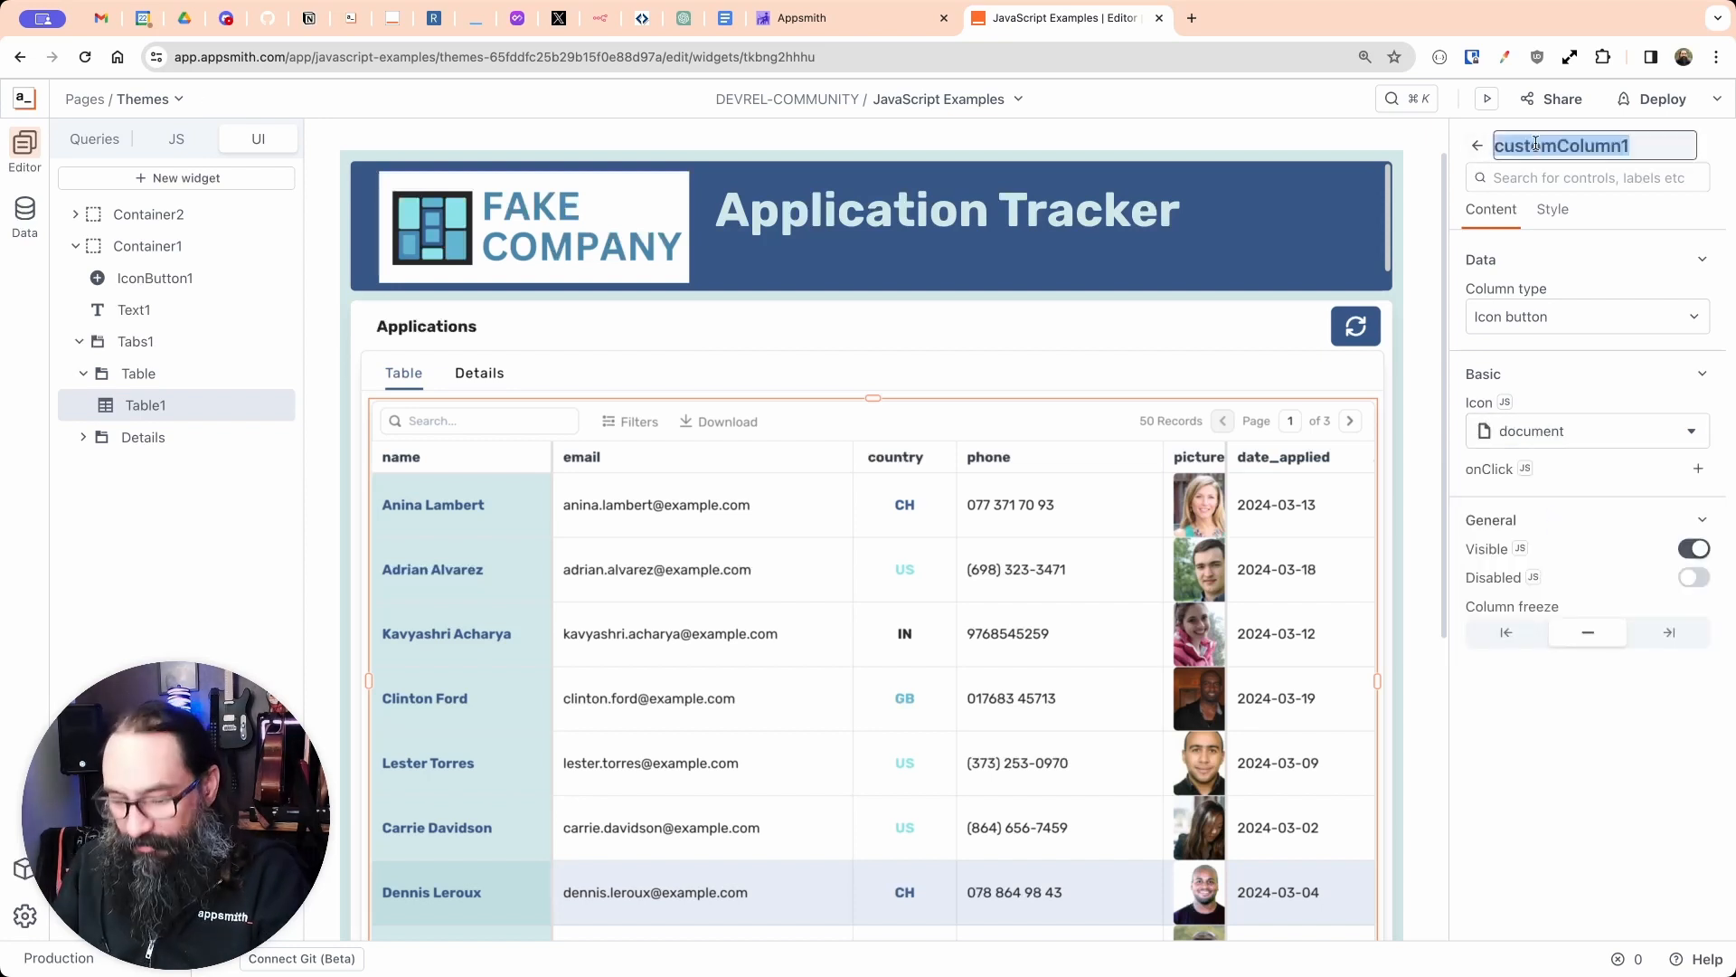
text(button)
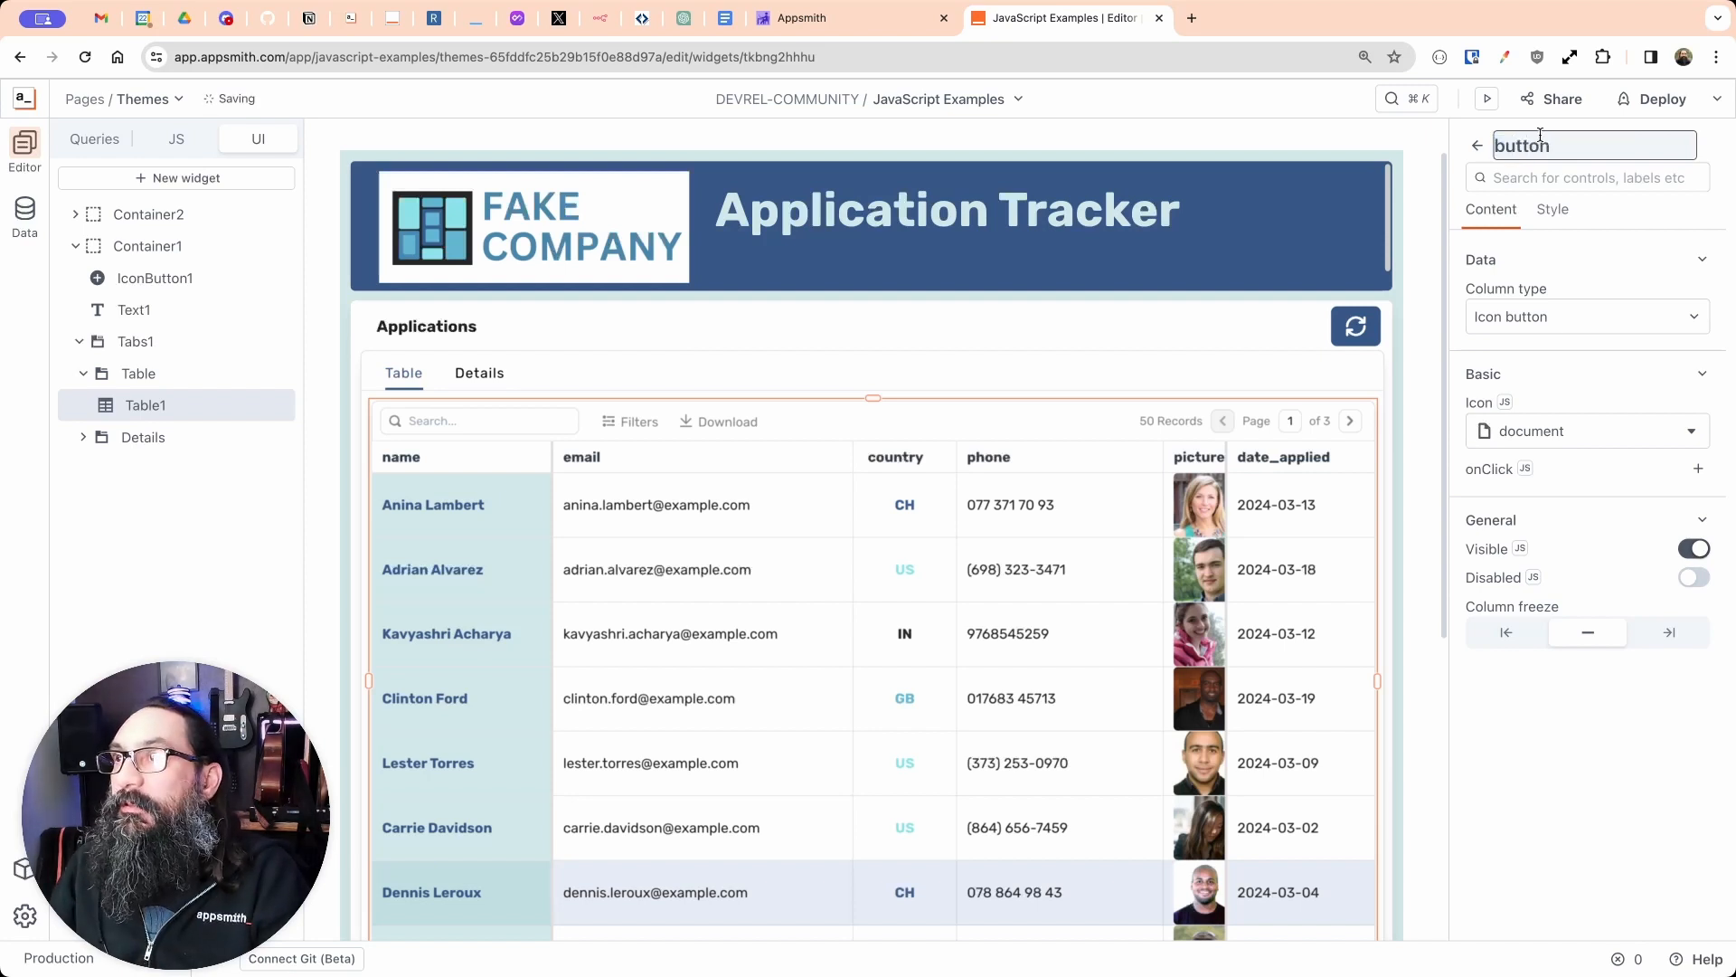
click(1476, 145)
Step: Move the button column between the country and phone columns and narrow it
scroll(1476, 568, down, 2)
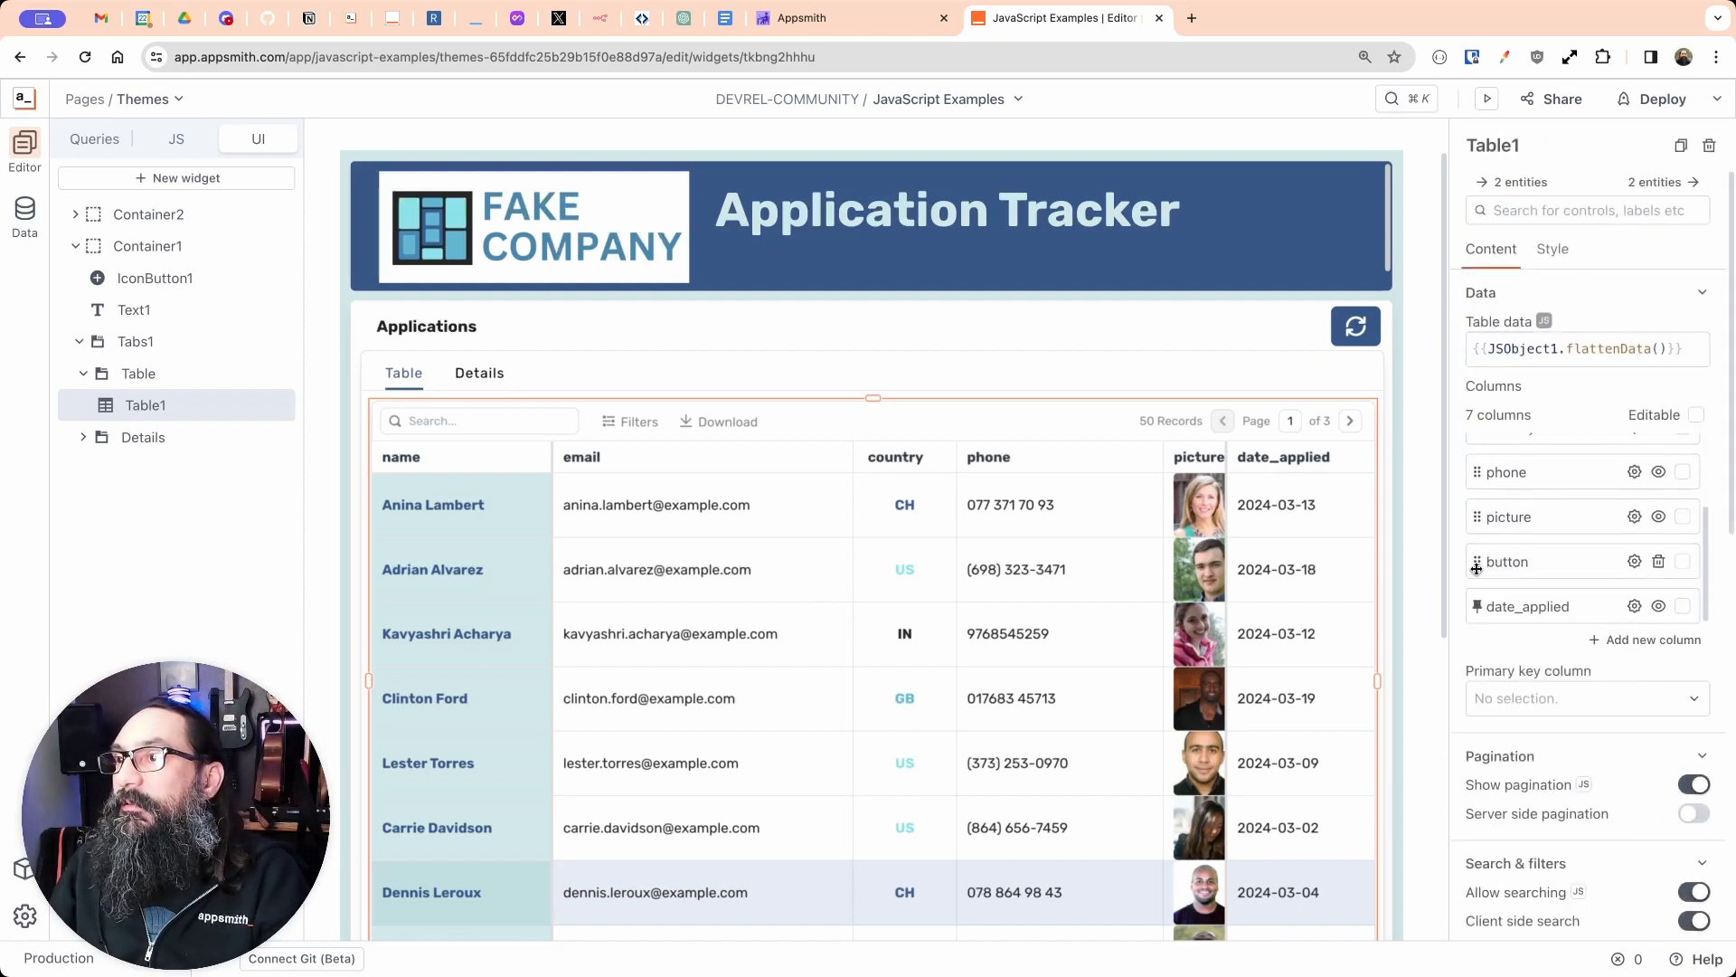
drag(1476, 568, 1477, 472)
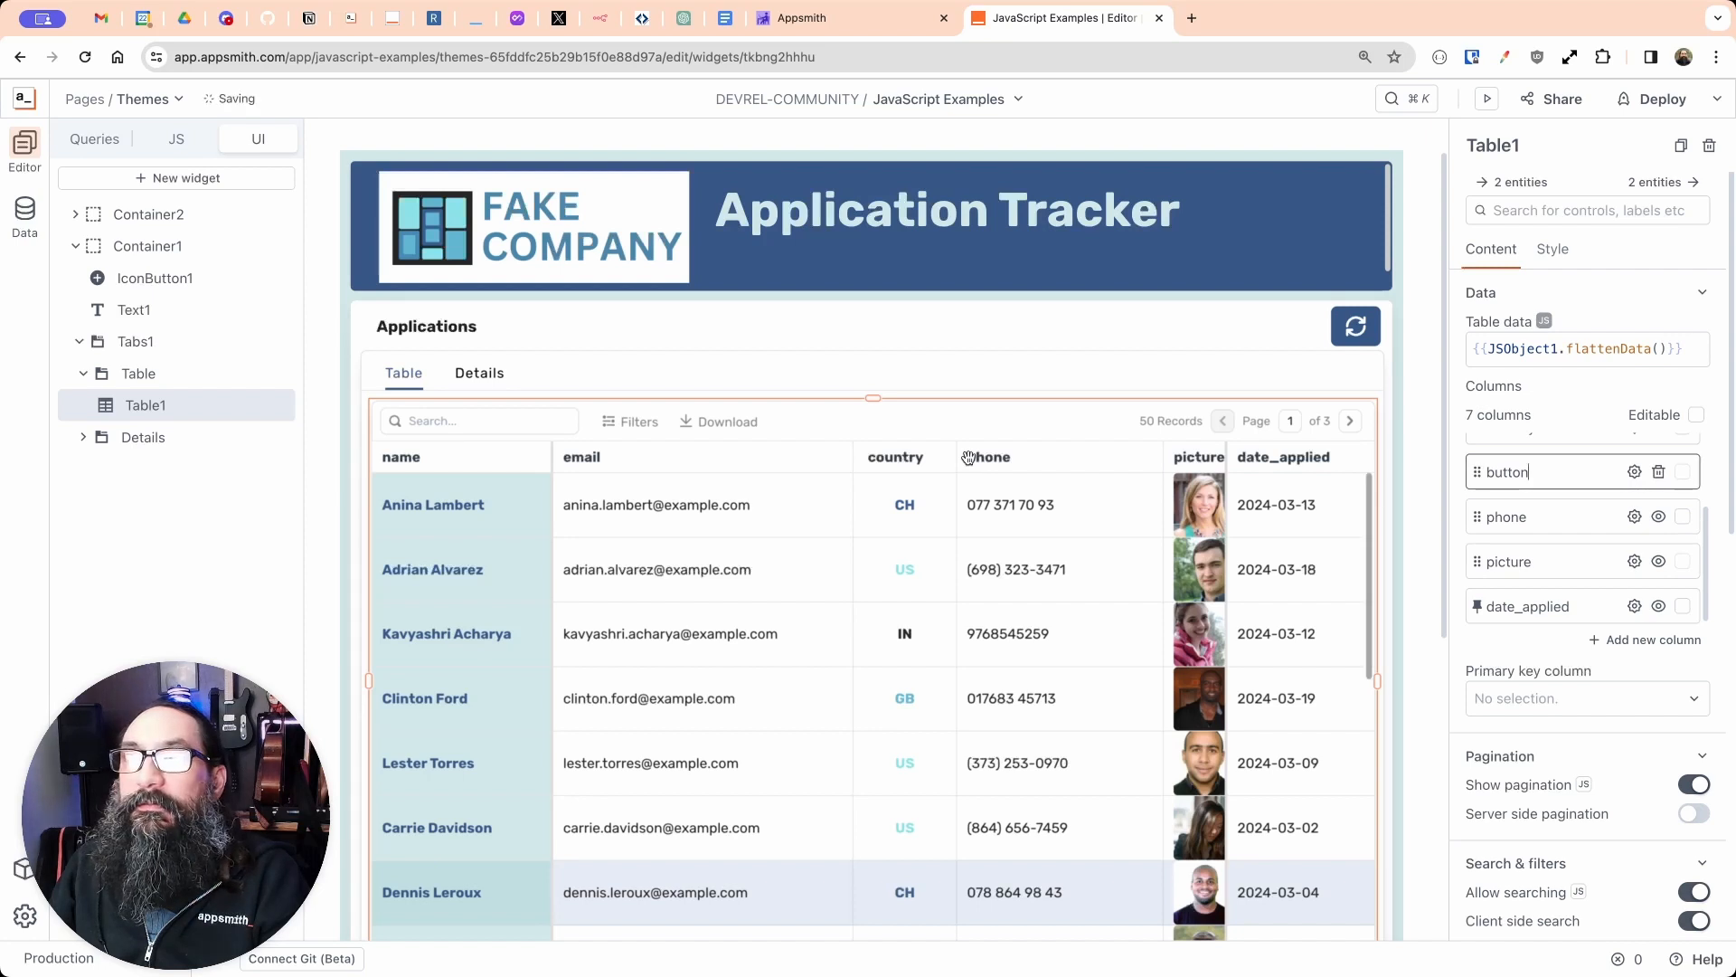
drag(1100, 461, 1040, 457)
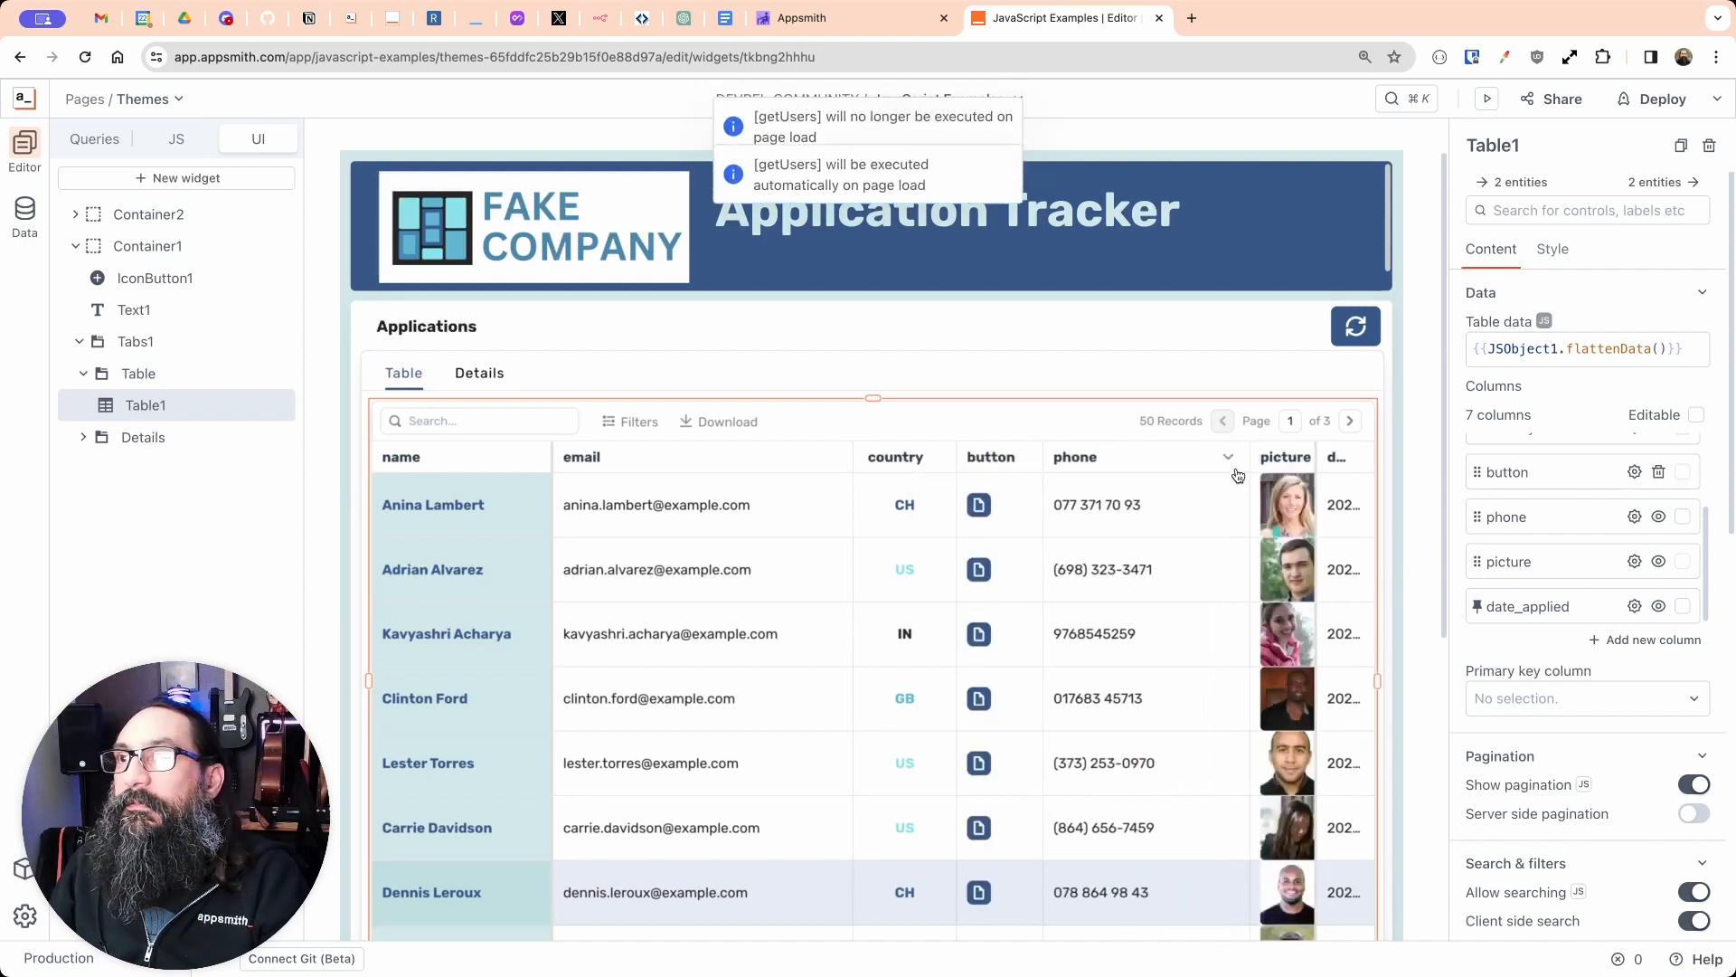
Step: Move the picture column ahead of the phone column in the table and check the column list
drag(1284, 457, 1125, 459)
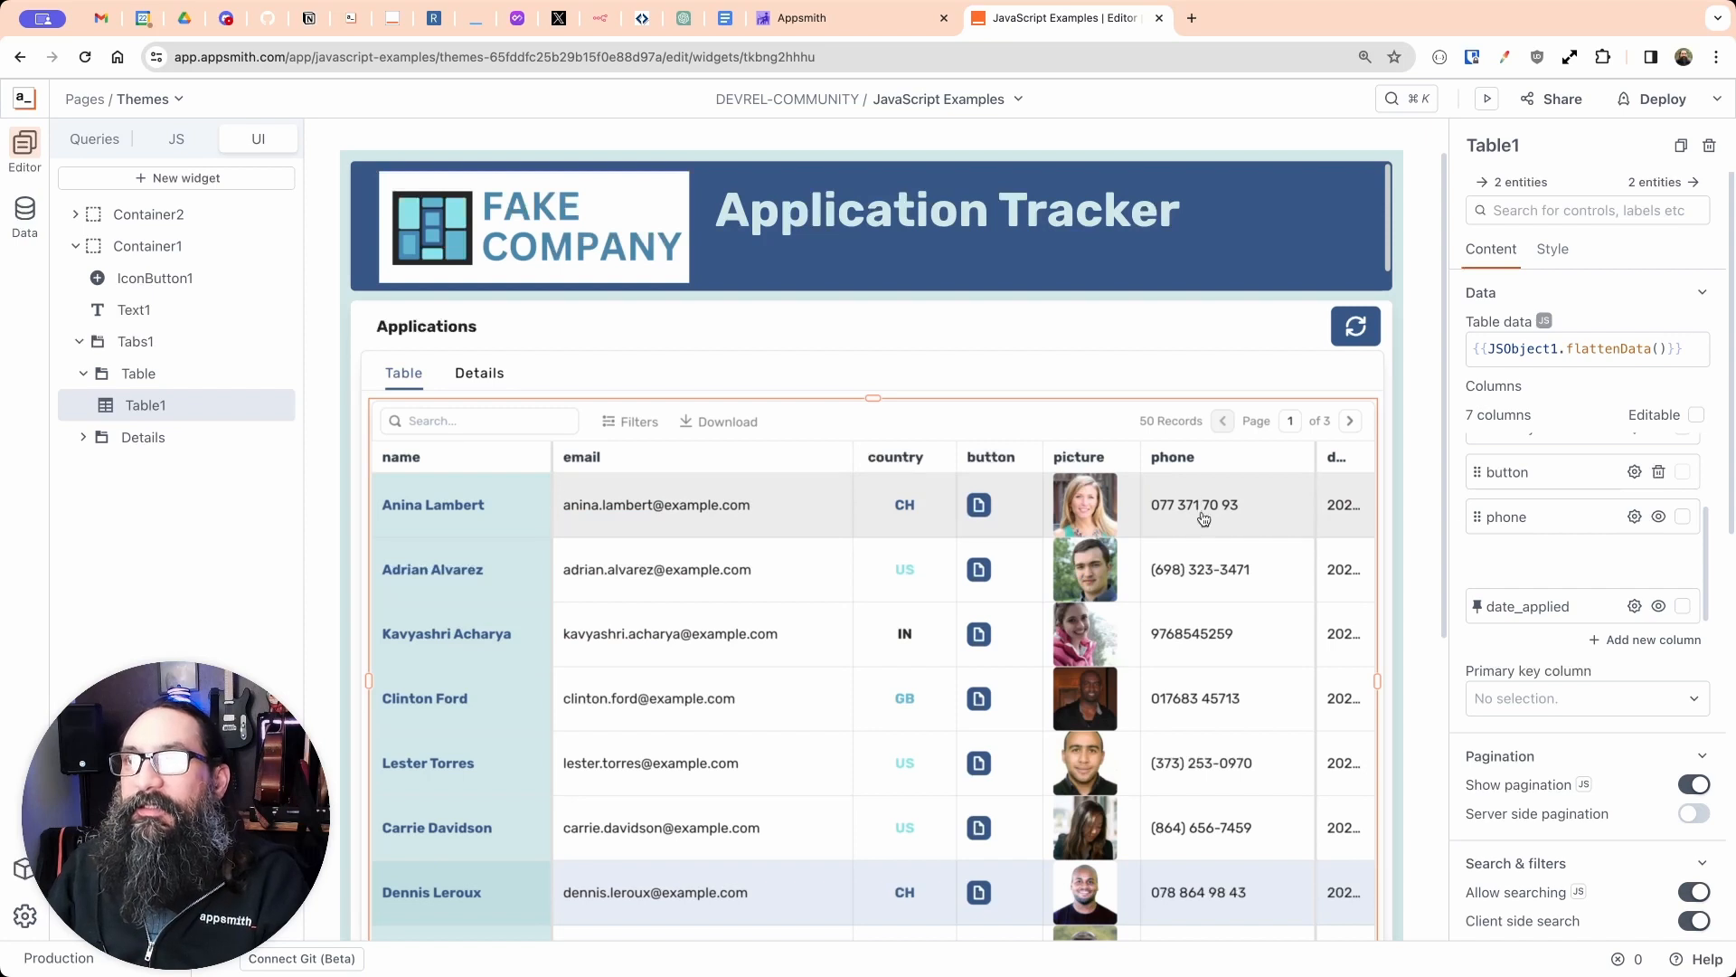
scroll(1541, 553, up, 3)
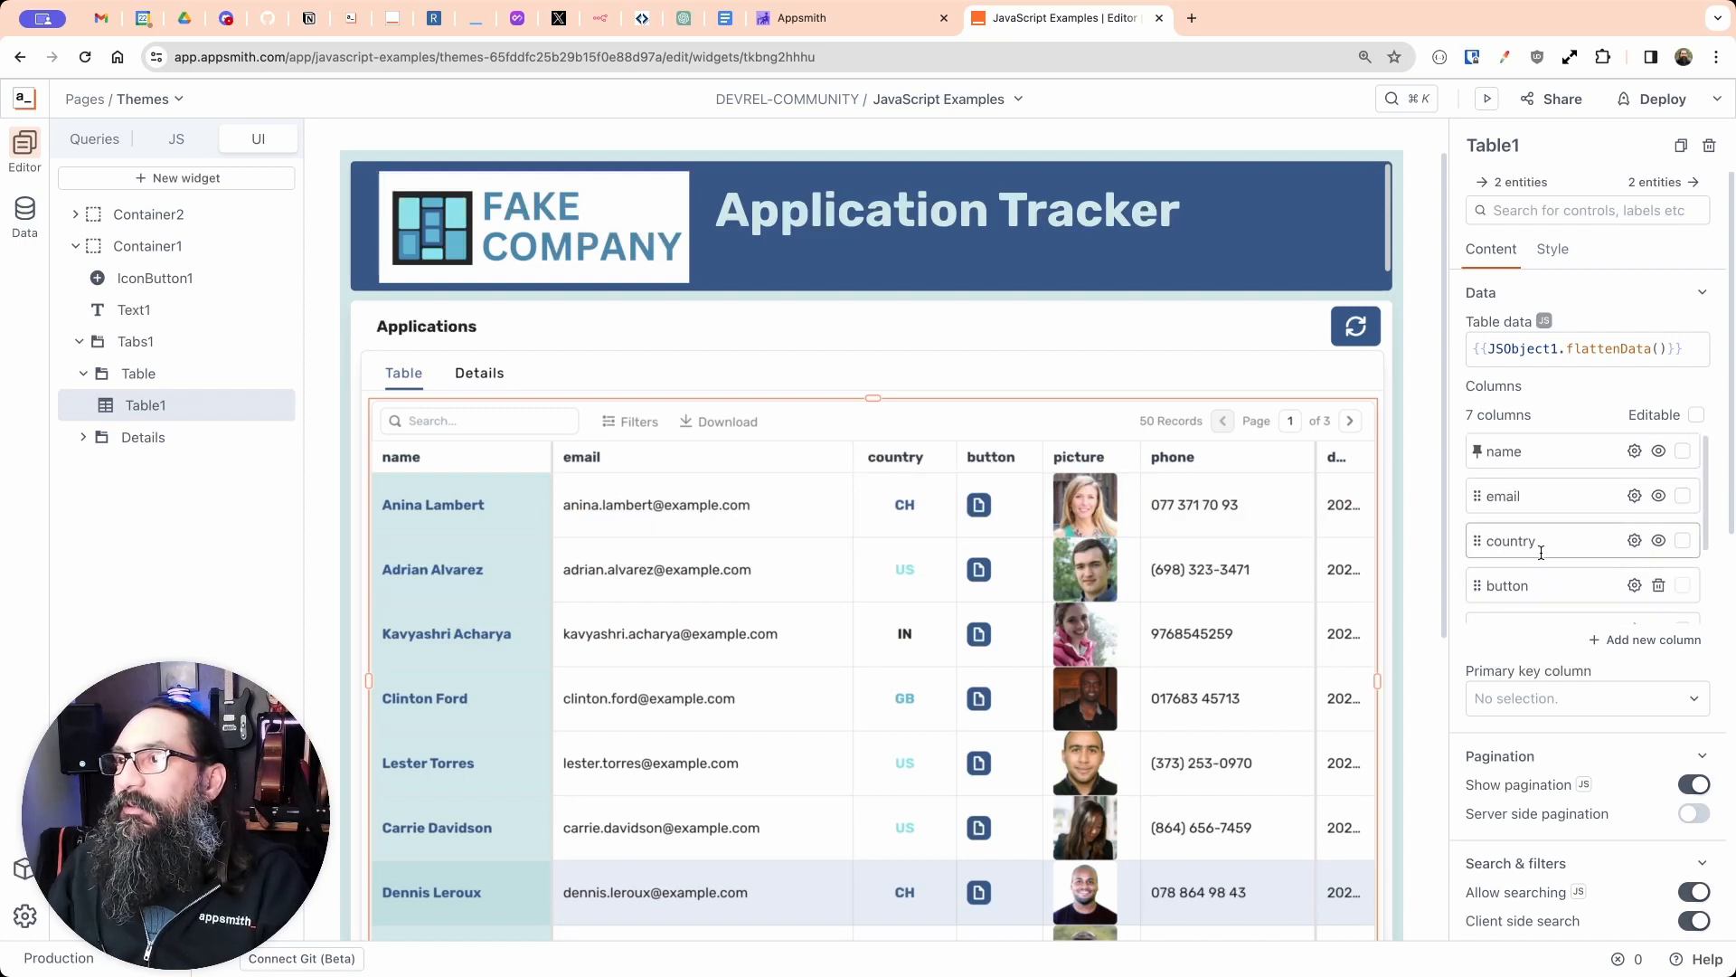
scroll(1573, 579, down, 3)
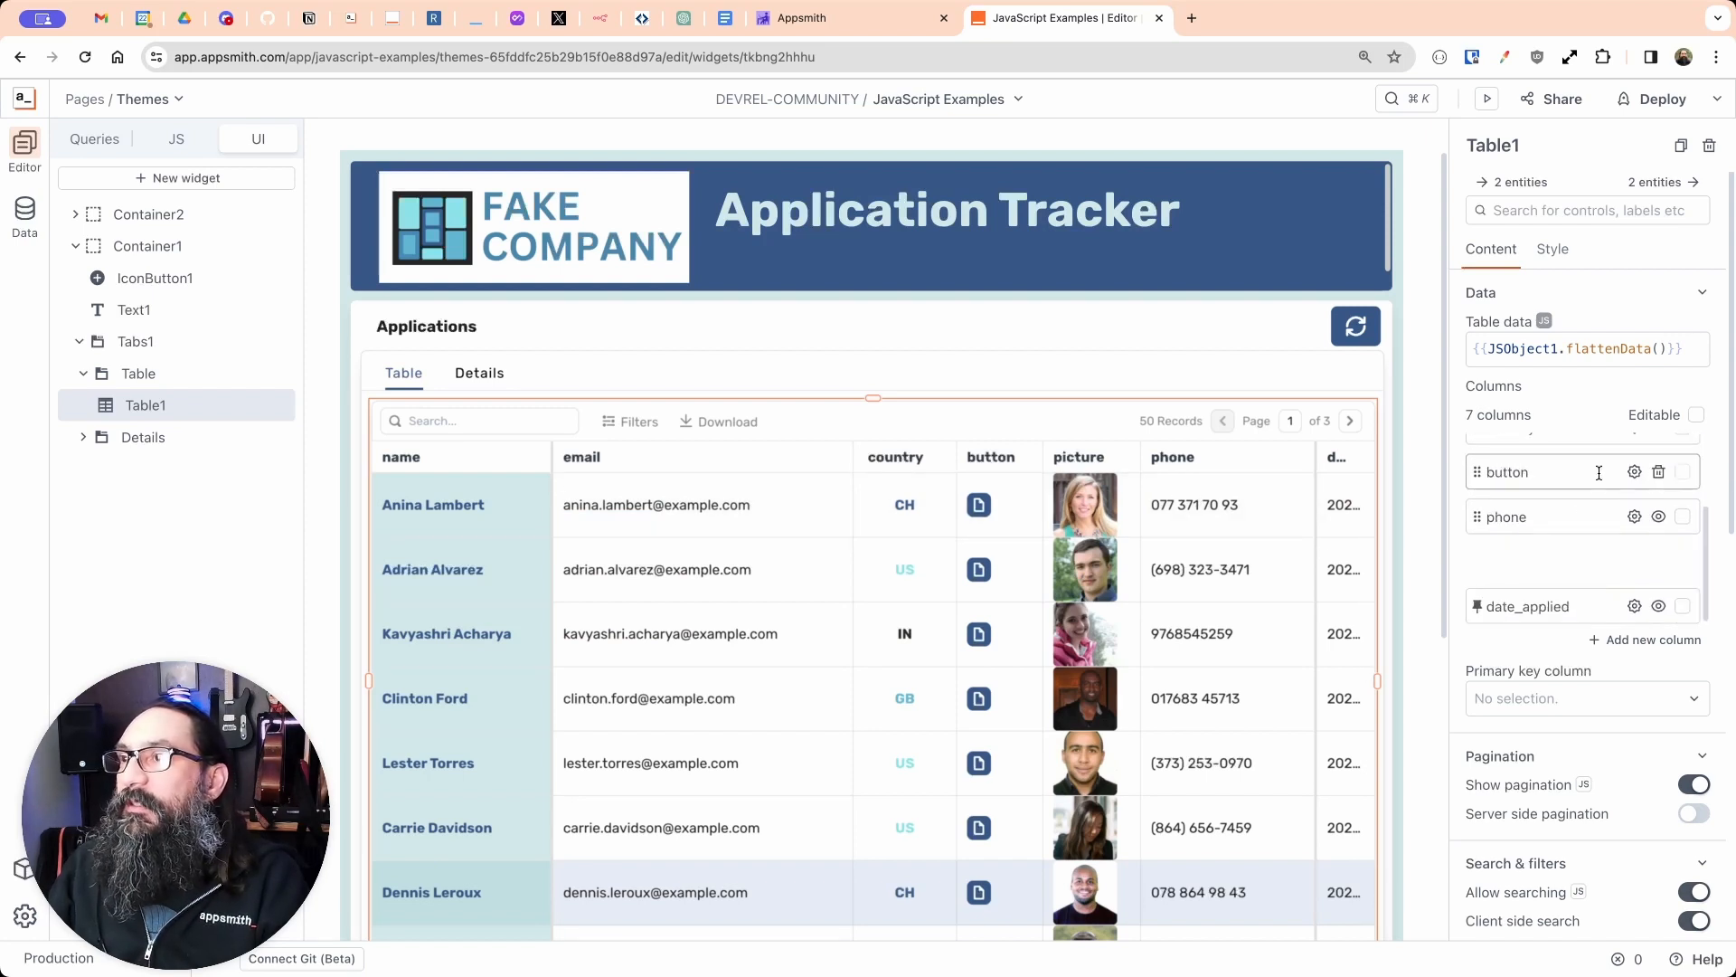
Step: Change the button column's type to Menu button and widen the column slightly
click(1633, 471)
click(1571, 319)
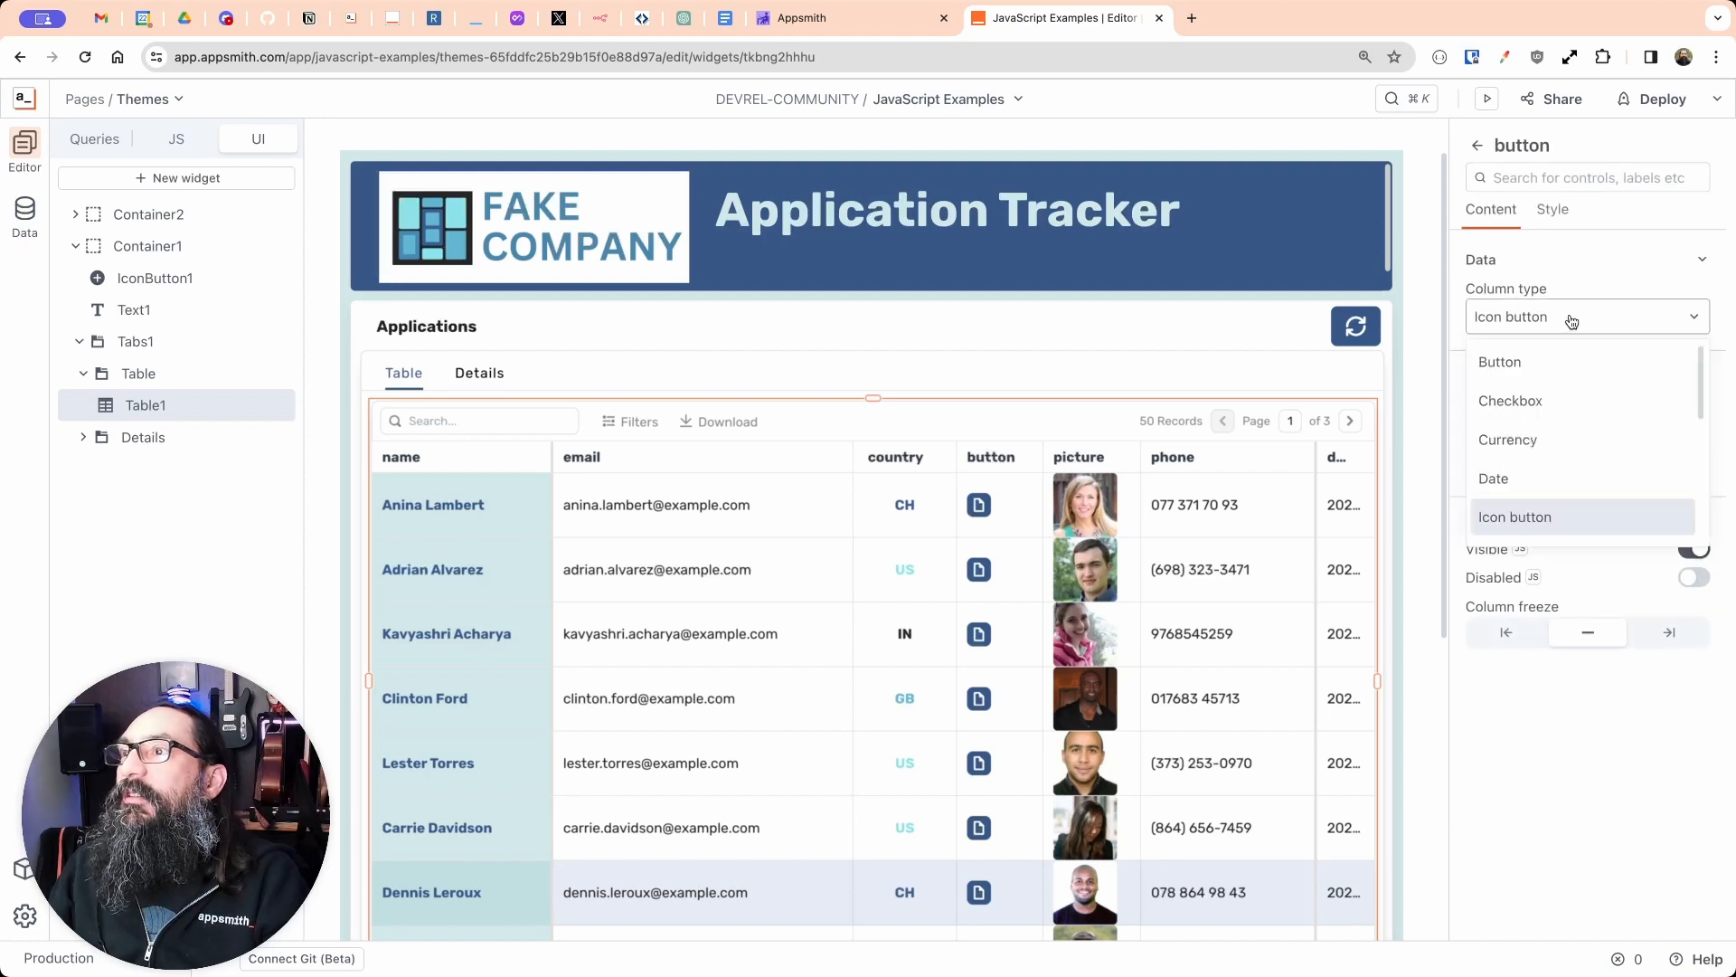
scroll(1552, 439, down, 3)
click(1543, 445)
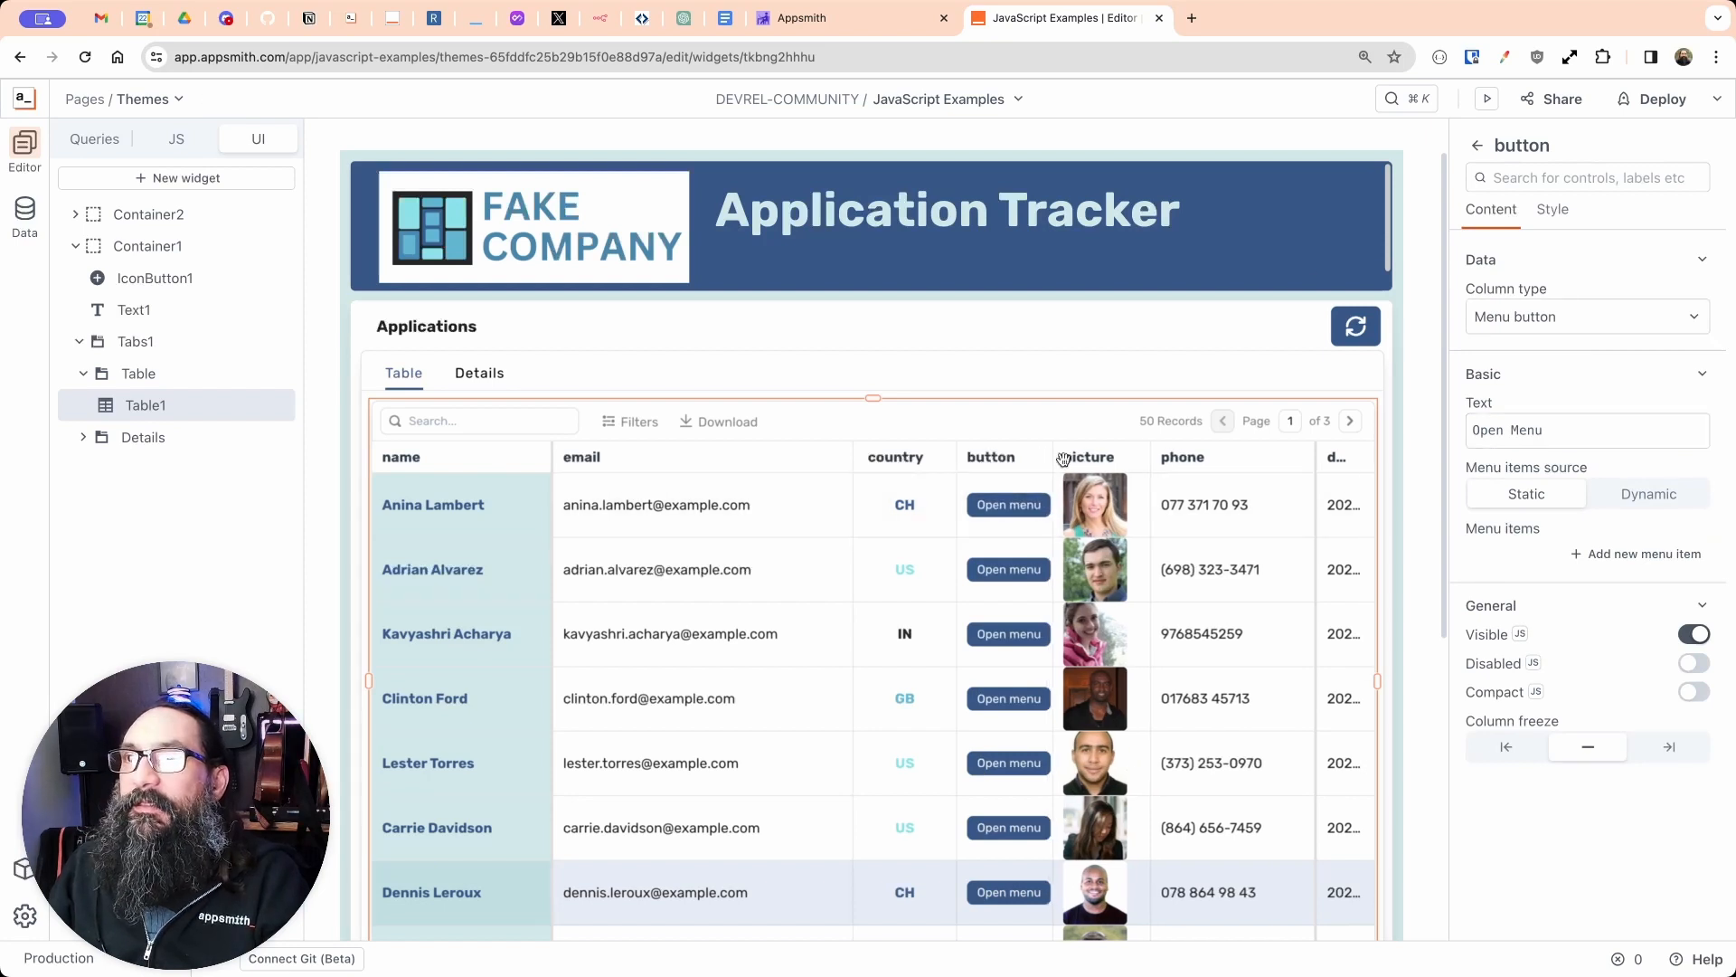
drag(1054, 459, 1067, 460)
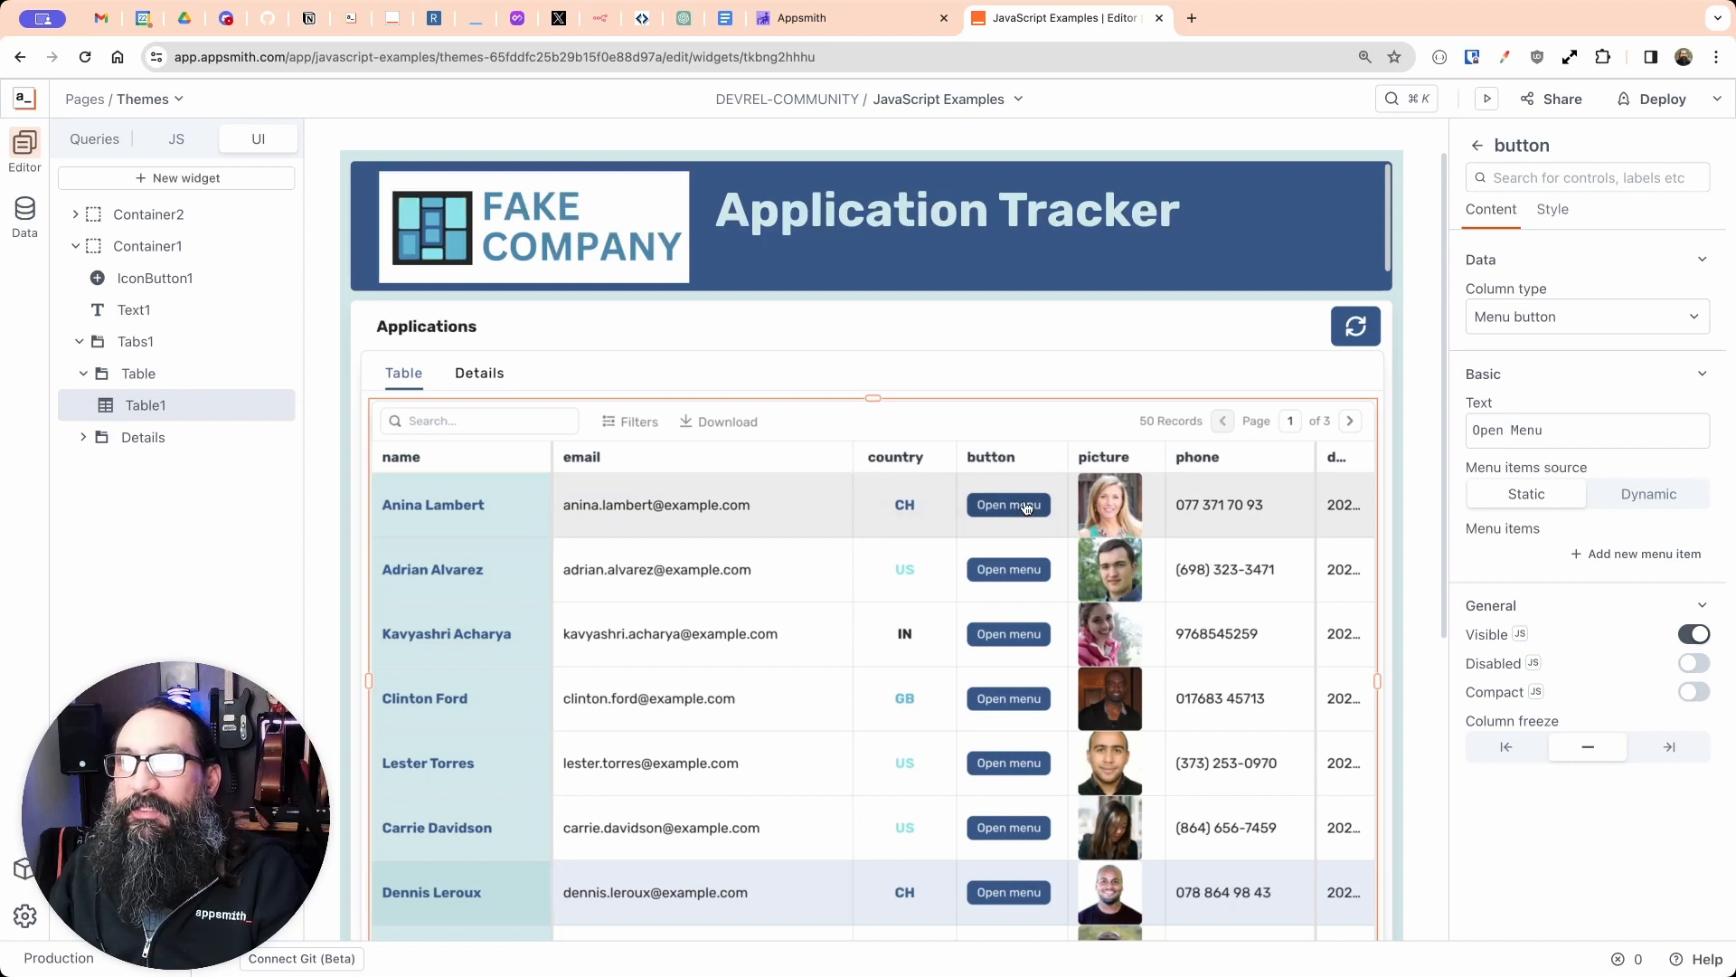
Step: Add three static menu items to the button column, preview them in the first row's menu, and select Tabs1
click(1492, 431)
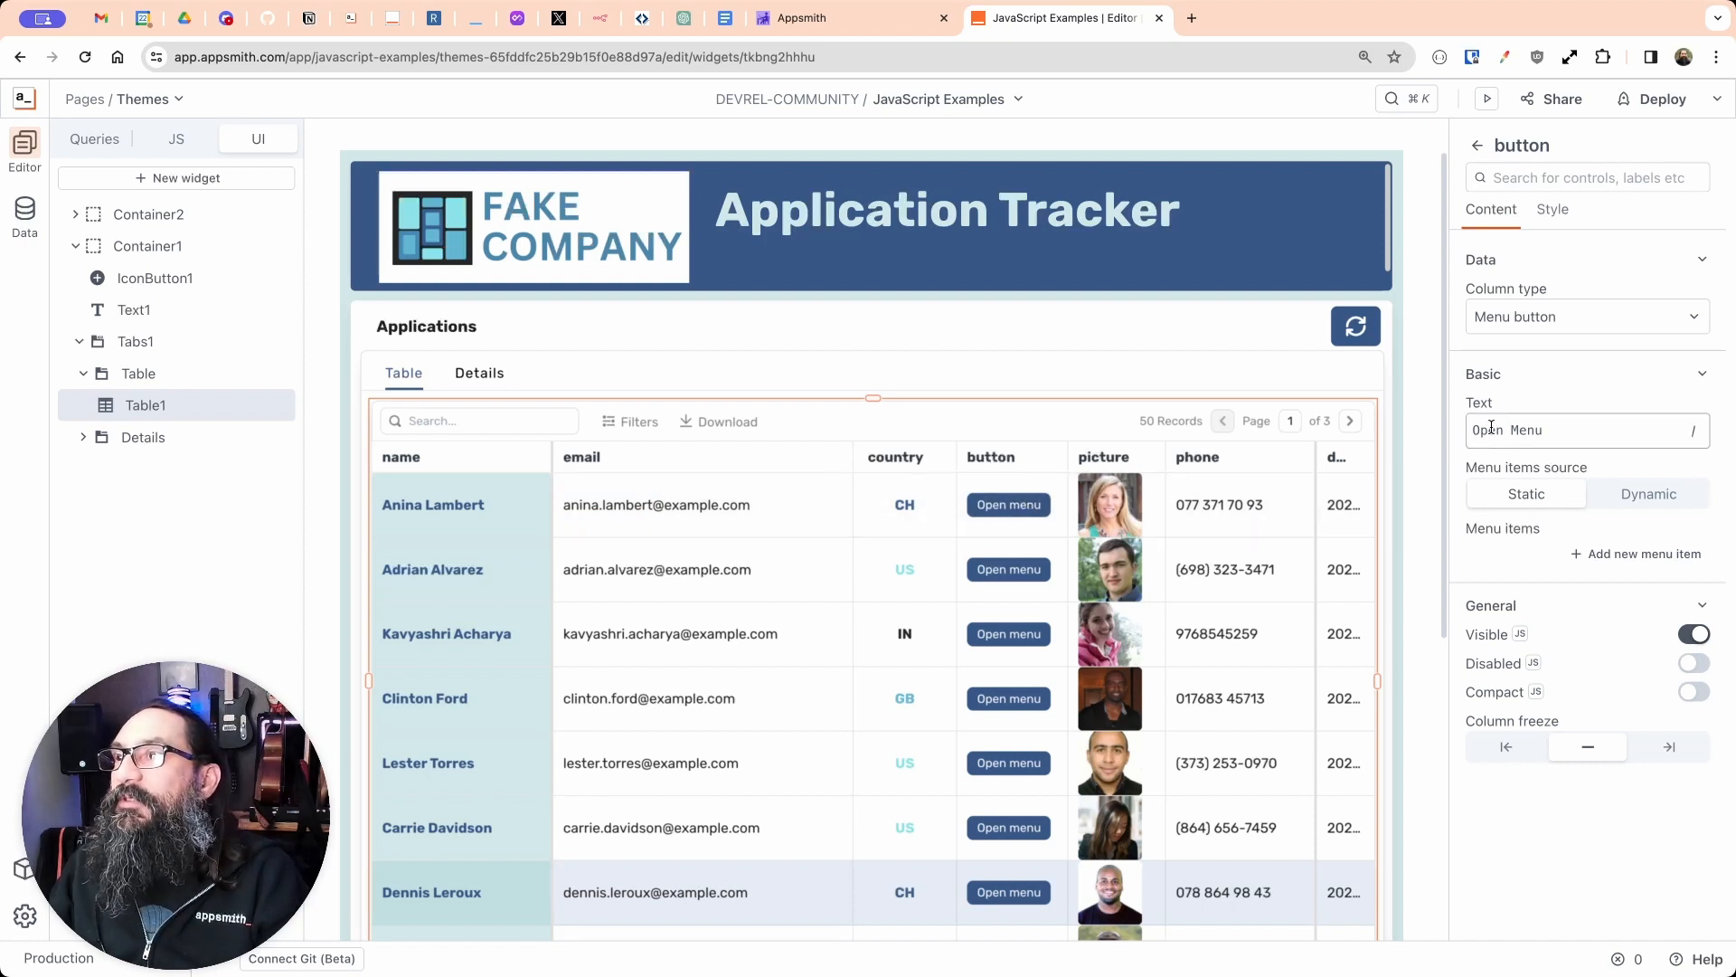
click(1590, 555)
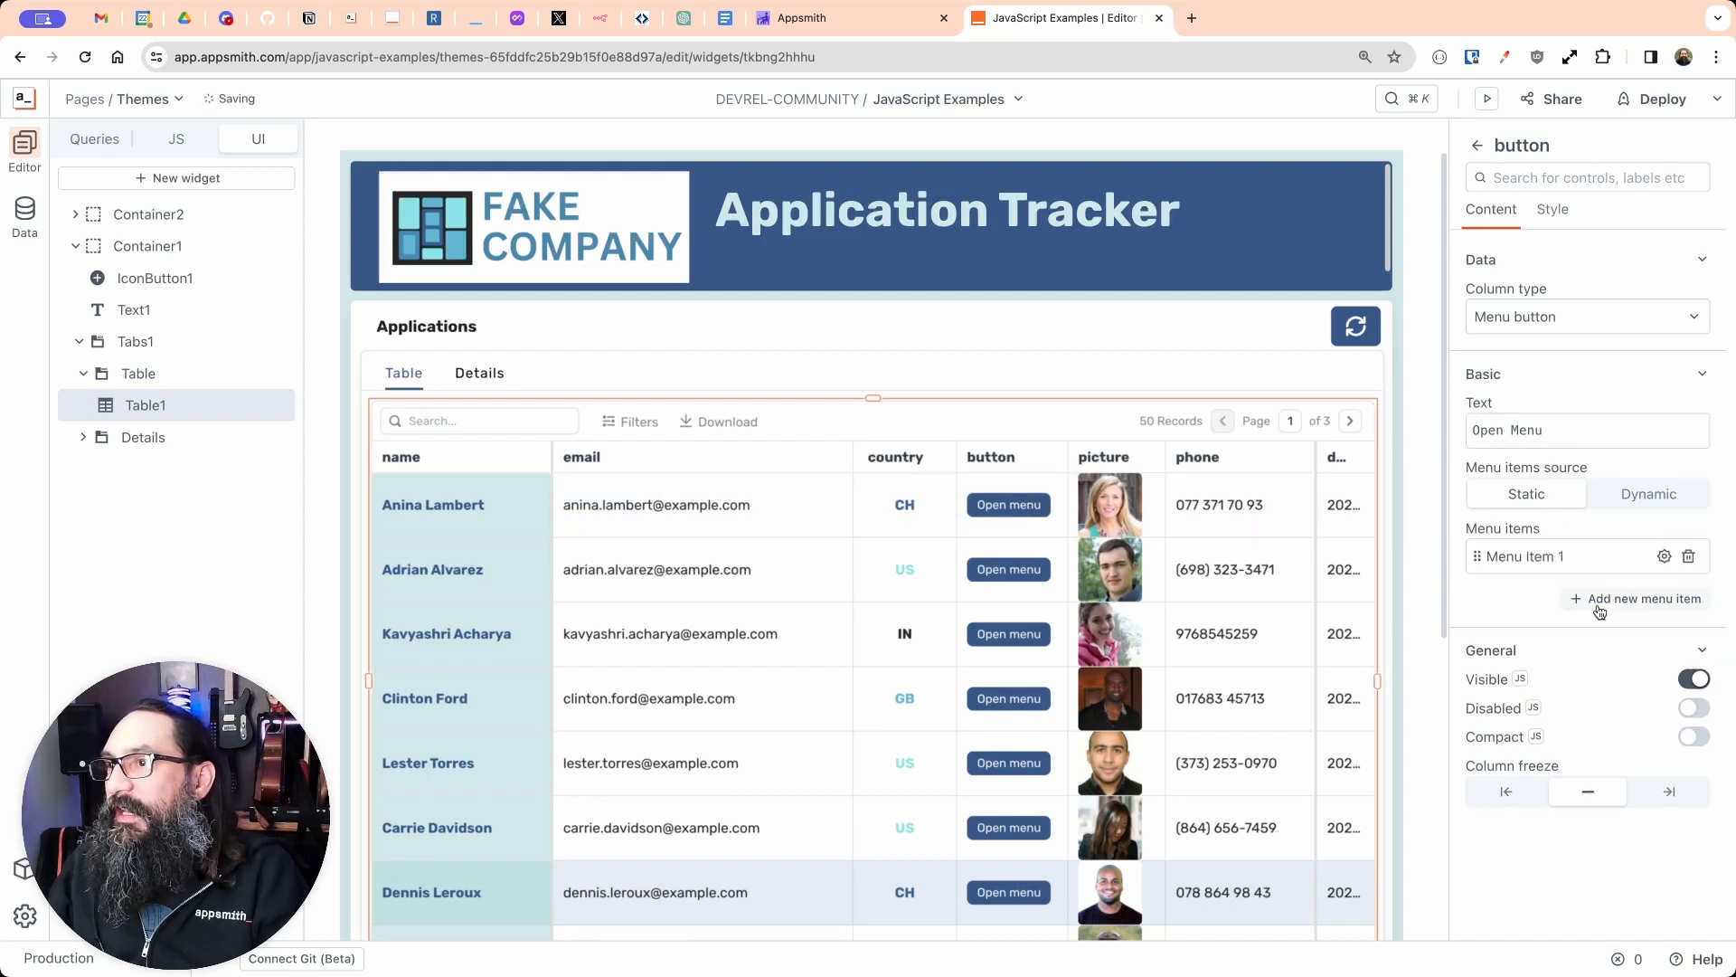
click(1600, 599)
click(1596, 643)
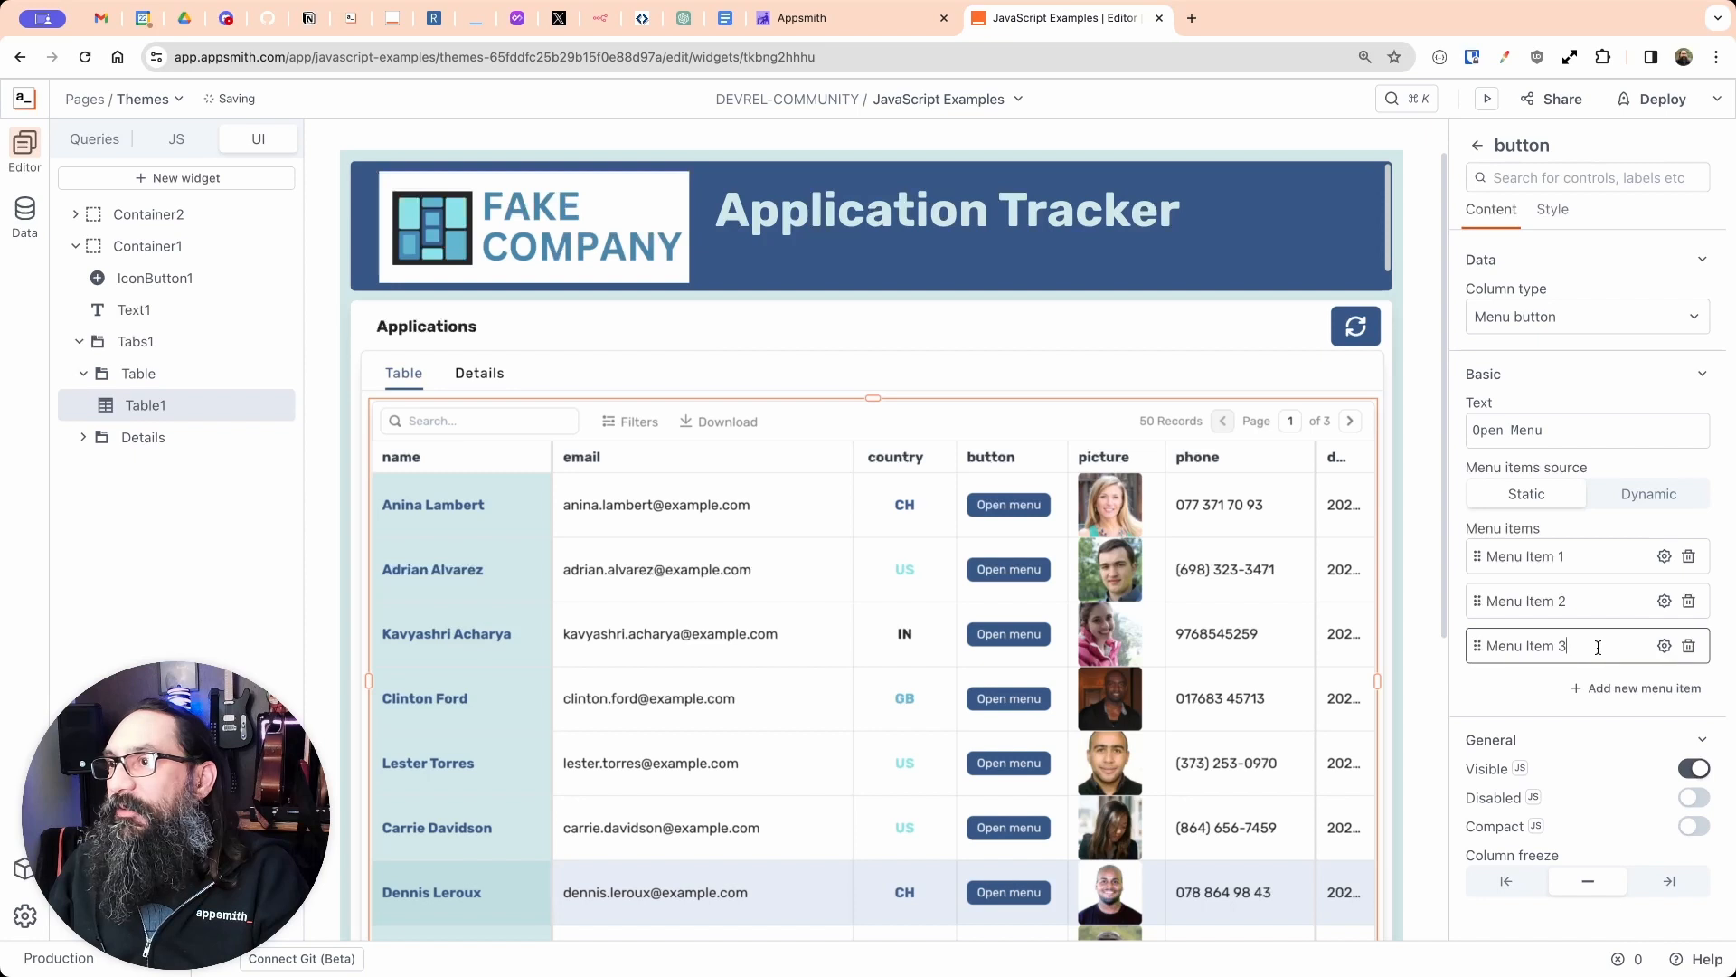
click(1042, 508)
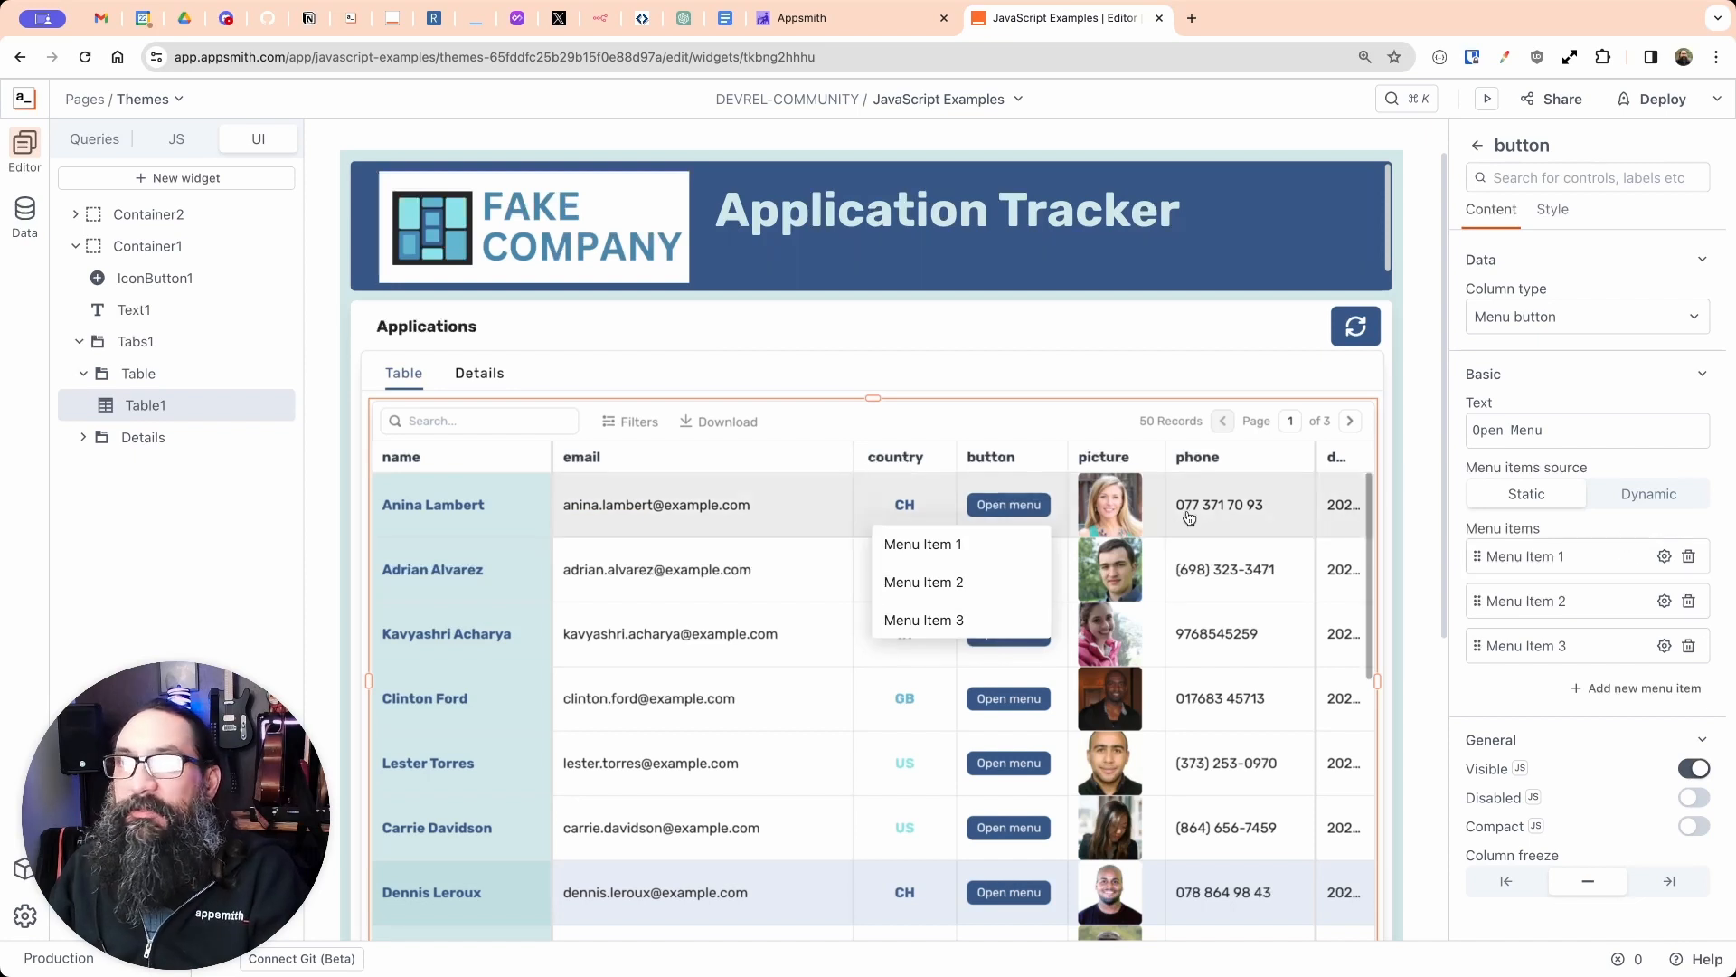
click(1074, 398)
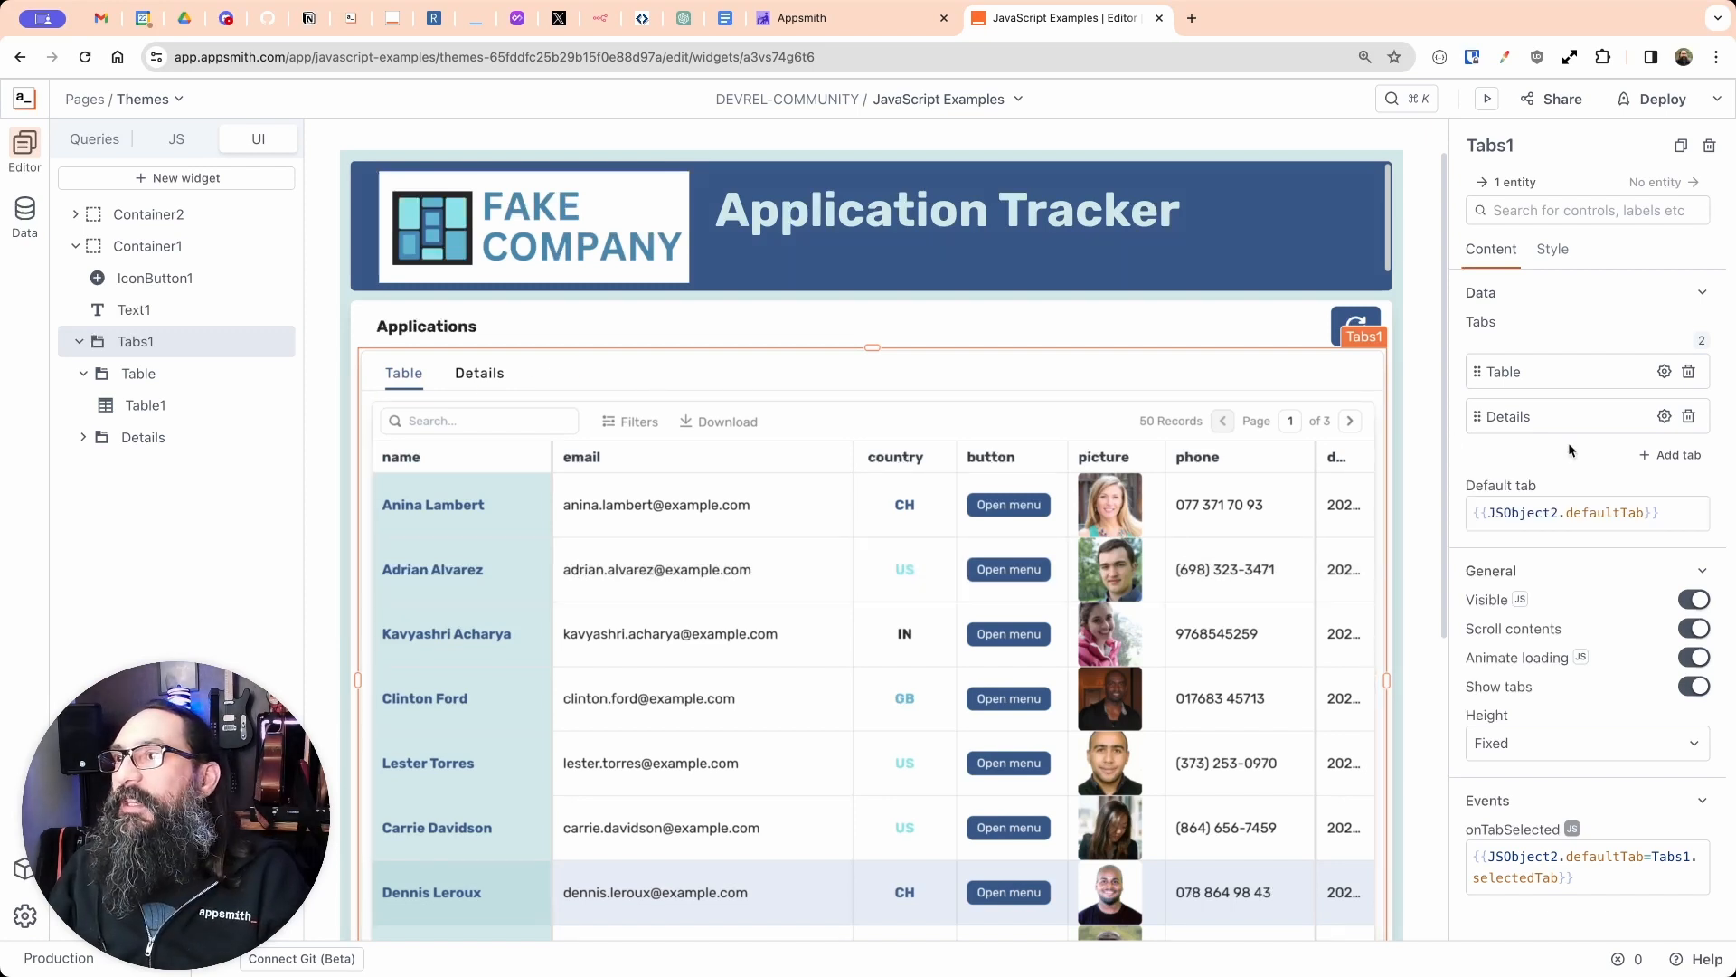
Step: Add a third tab named List to Tabs1 and place it between the Table and Details tabs
click(1670, 454)
drag(1487, 461, 1519, 459)
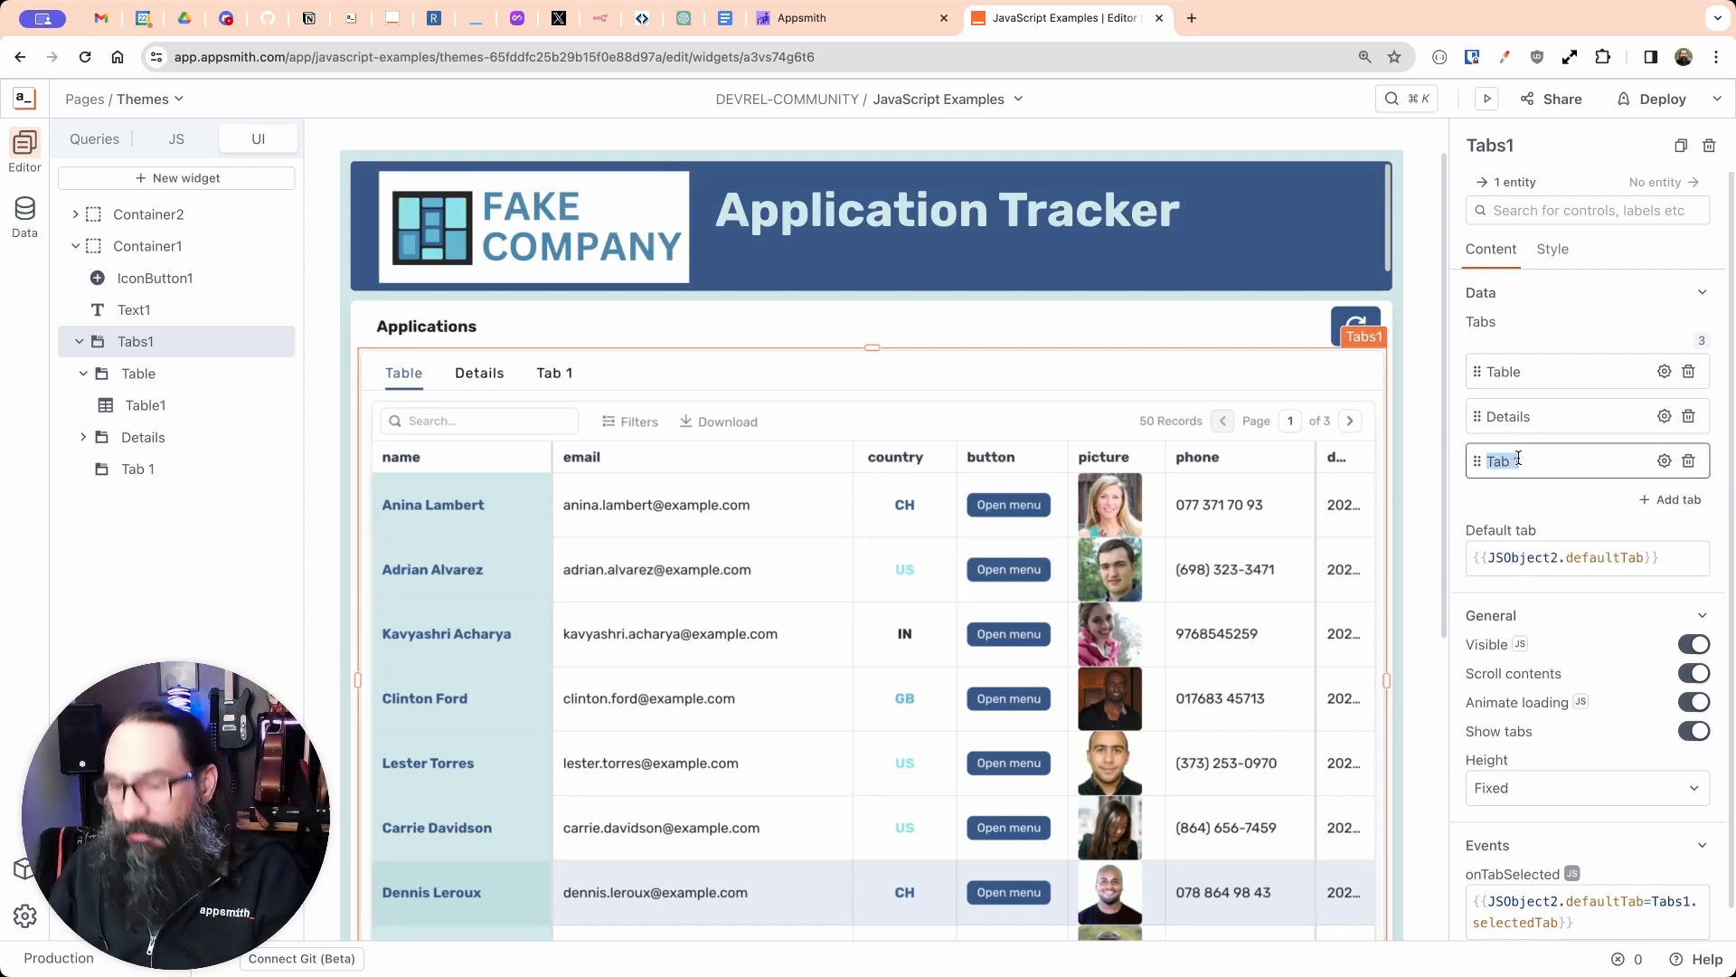
text(List)
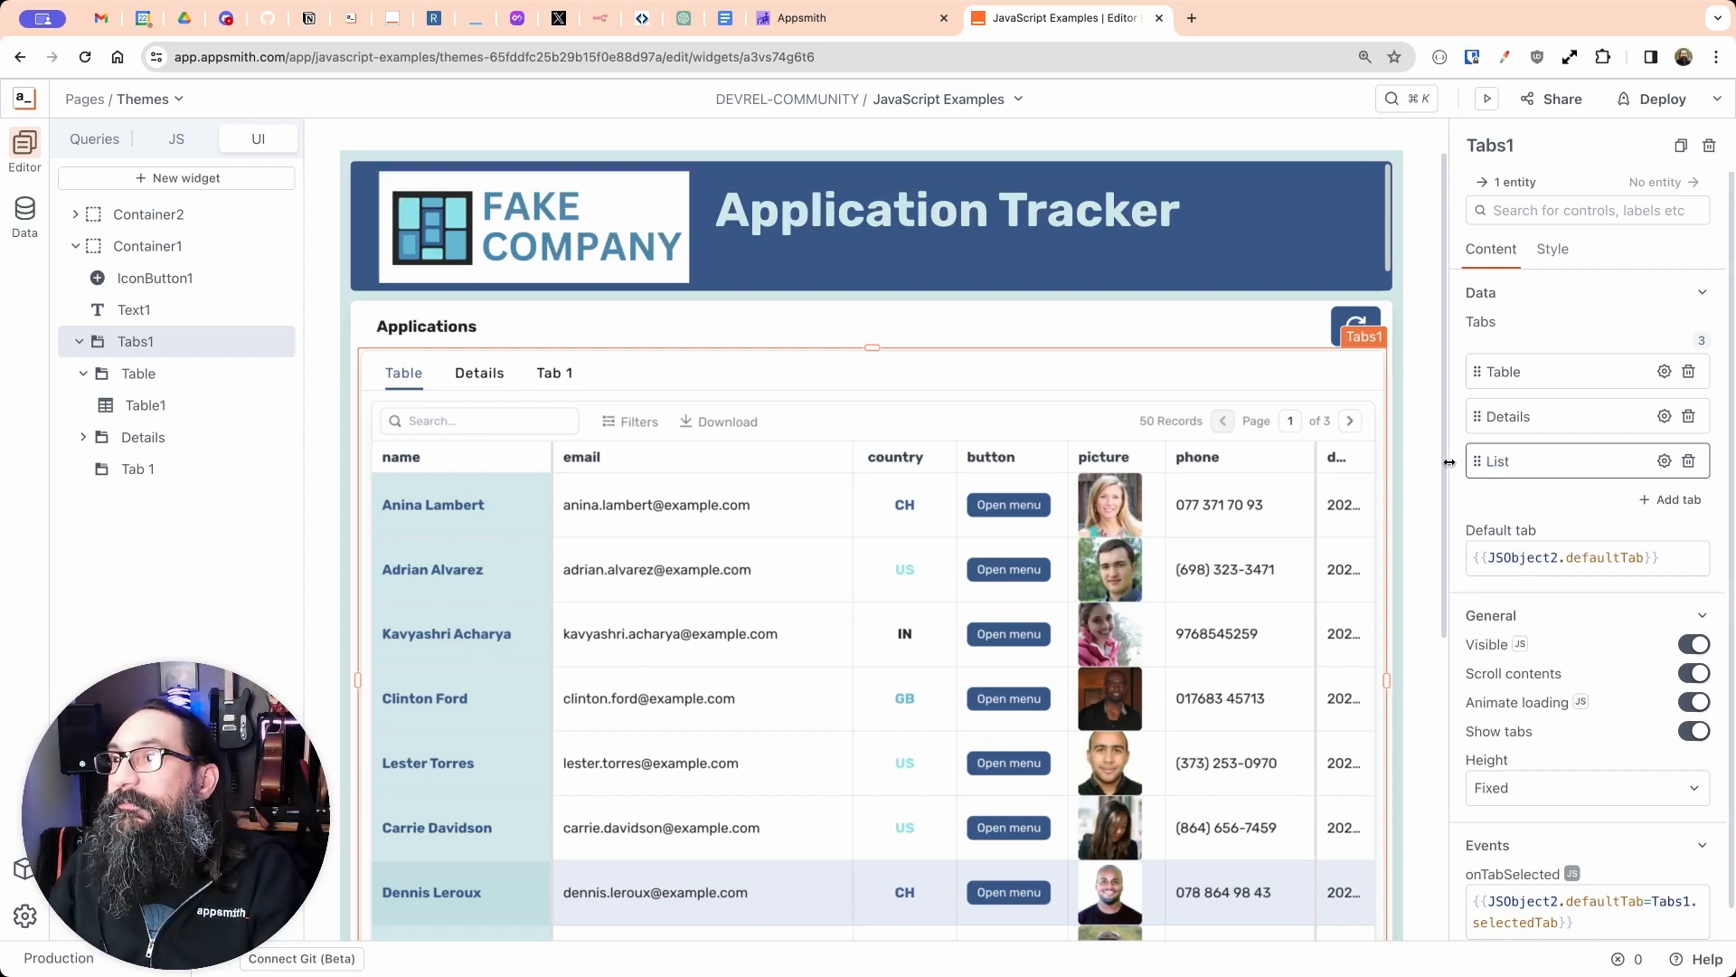
drag(1476, 461, 1475, 416)
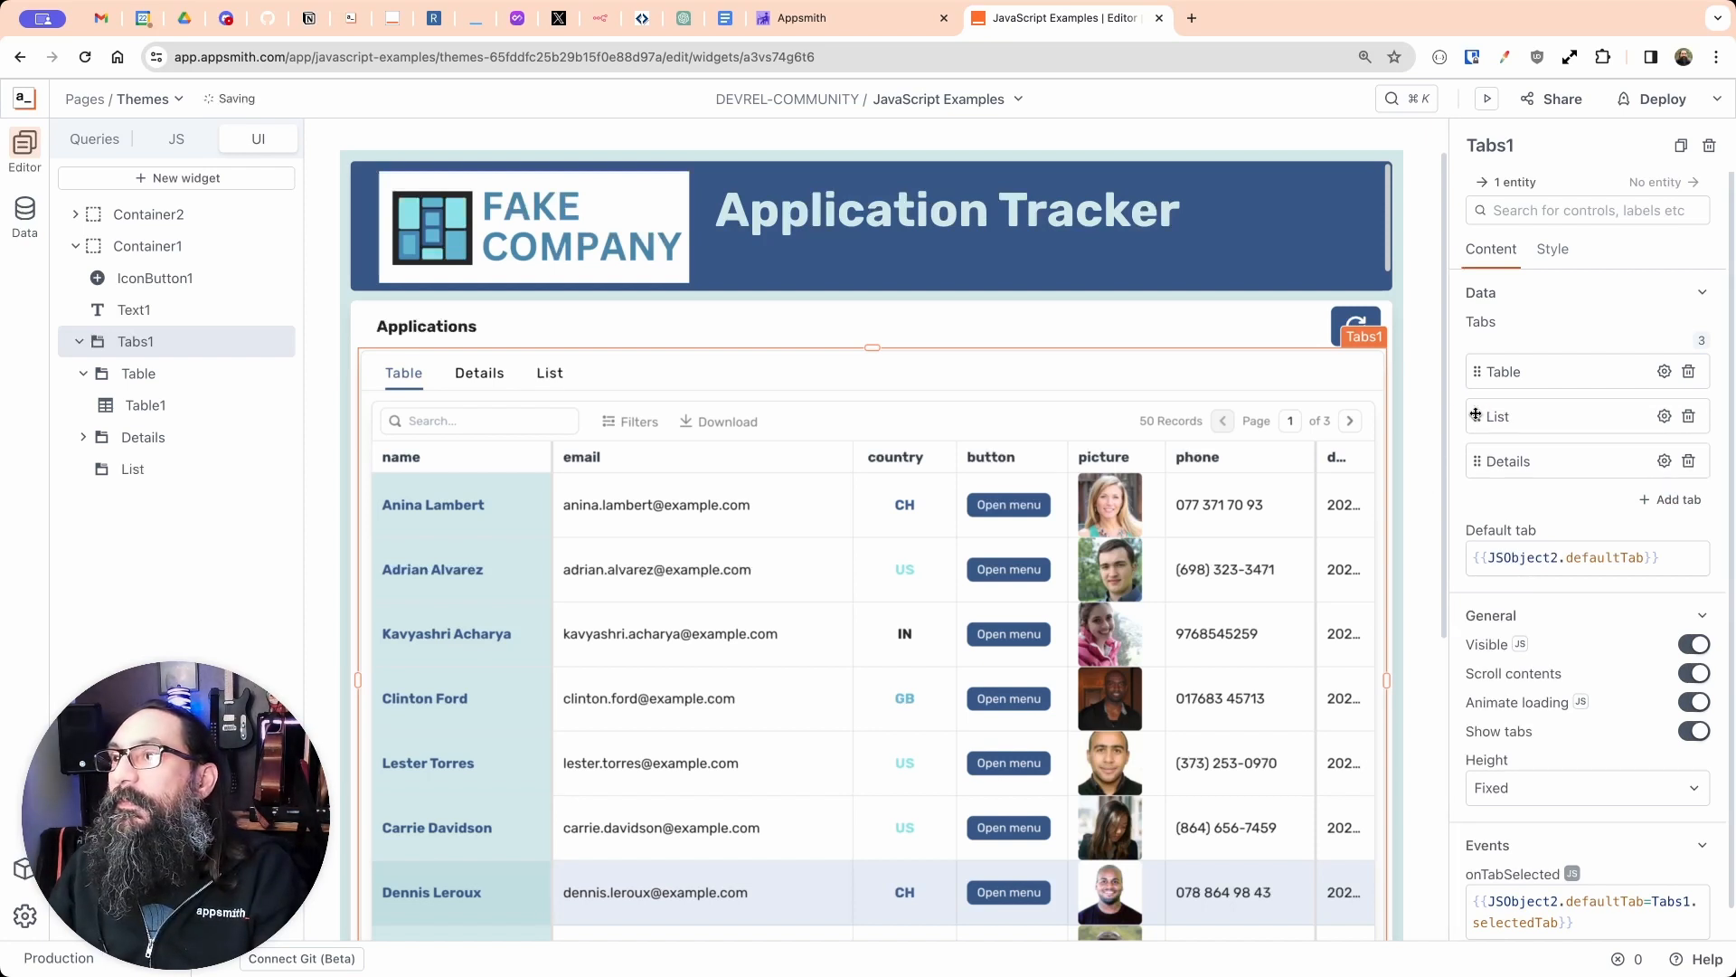
Step: Add a List widget to the List tab and enlarge it to fill the tab's width and most of its height
click(463, 378)
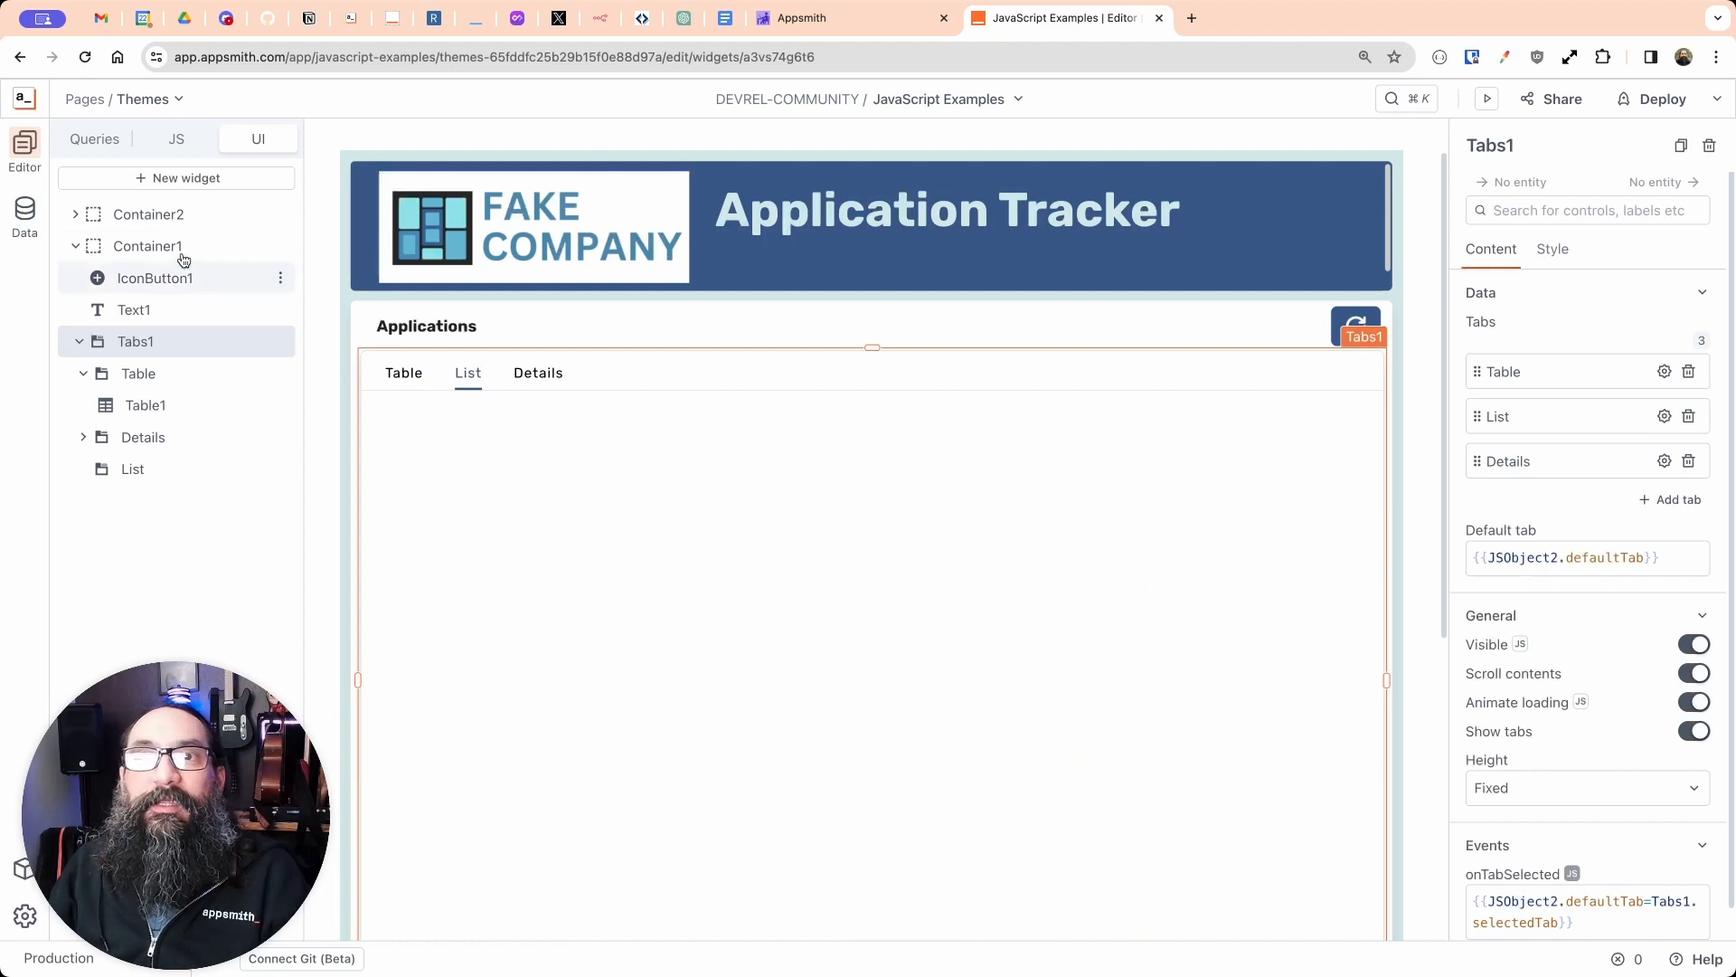
click(204, 178)
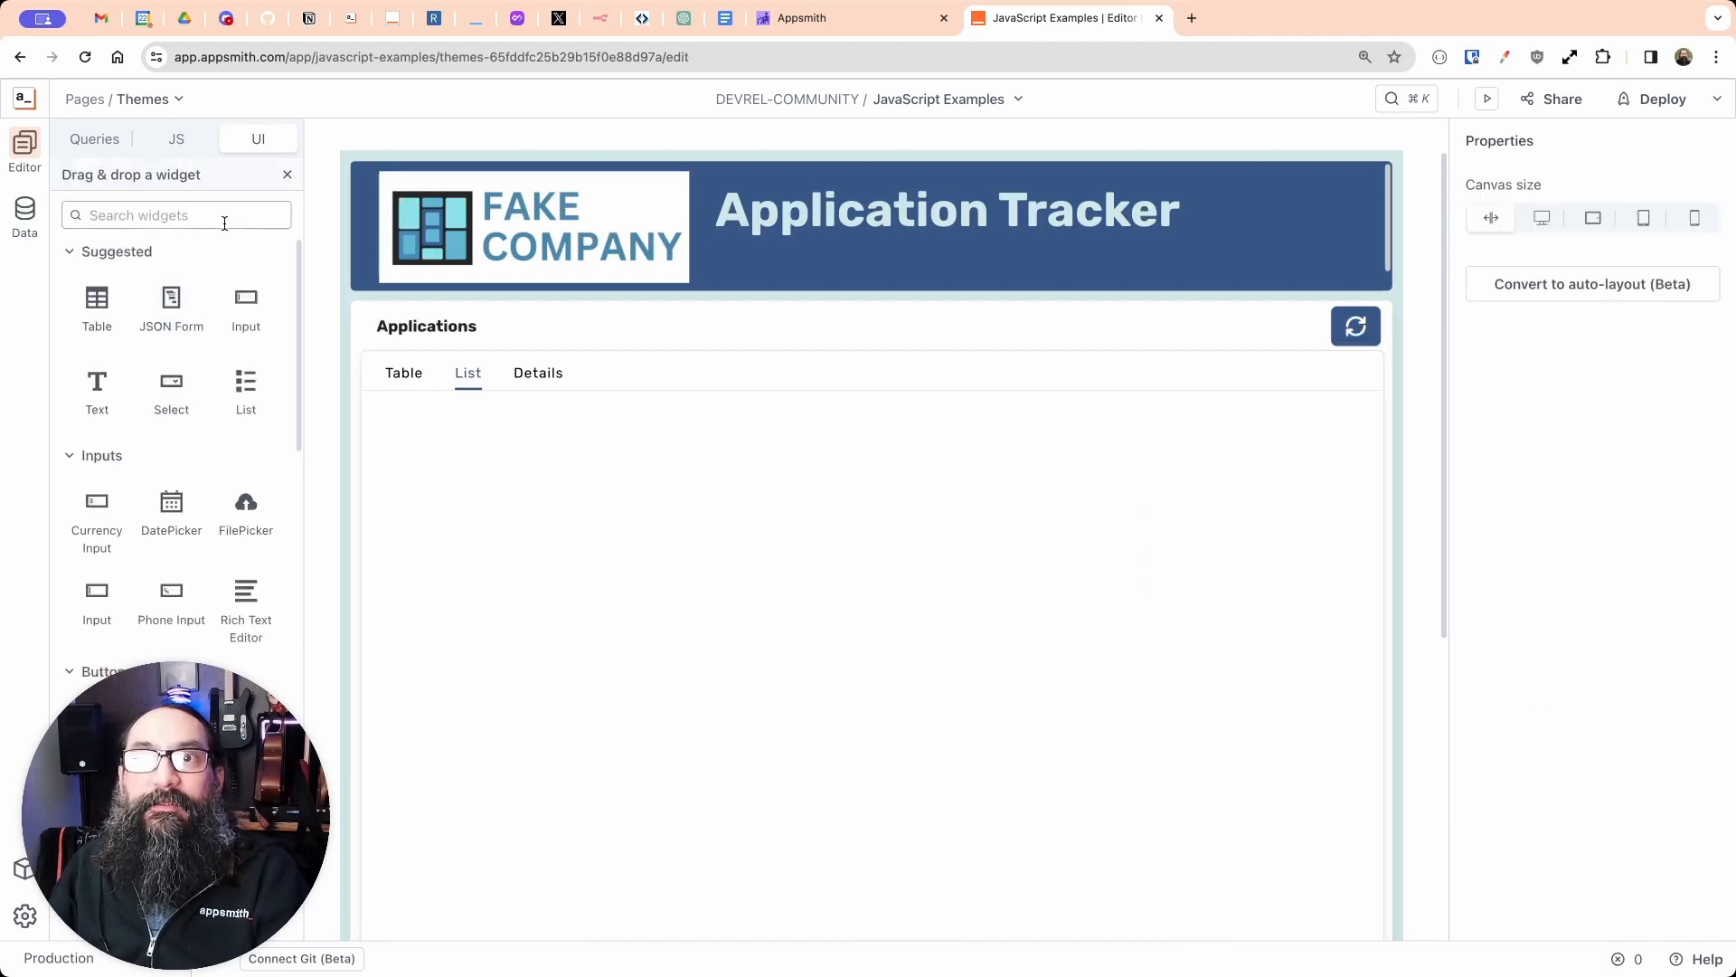
drag(246, 389, 729, 416)
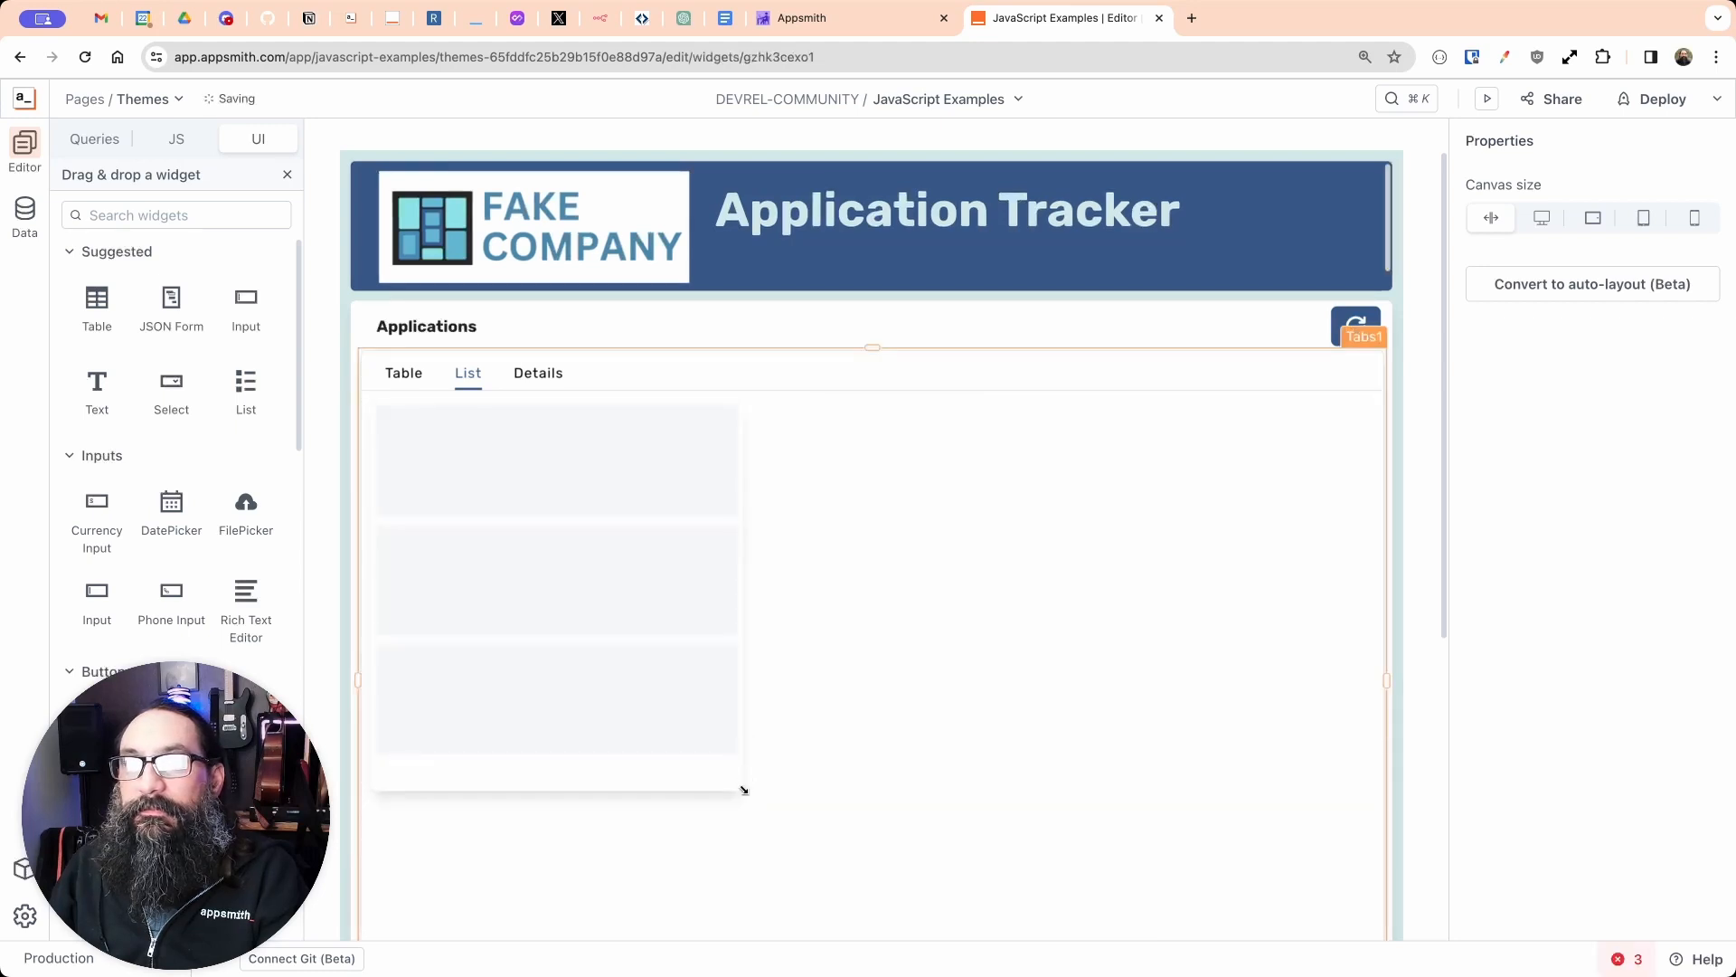
drag(743, 791, 1358, 930)
drag(1360, 667, 1375, 667)
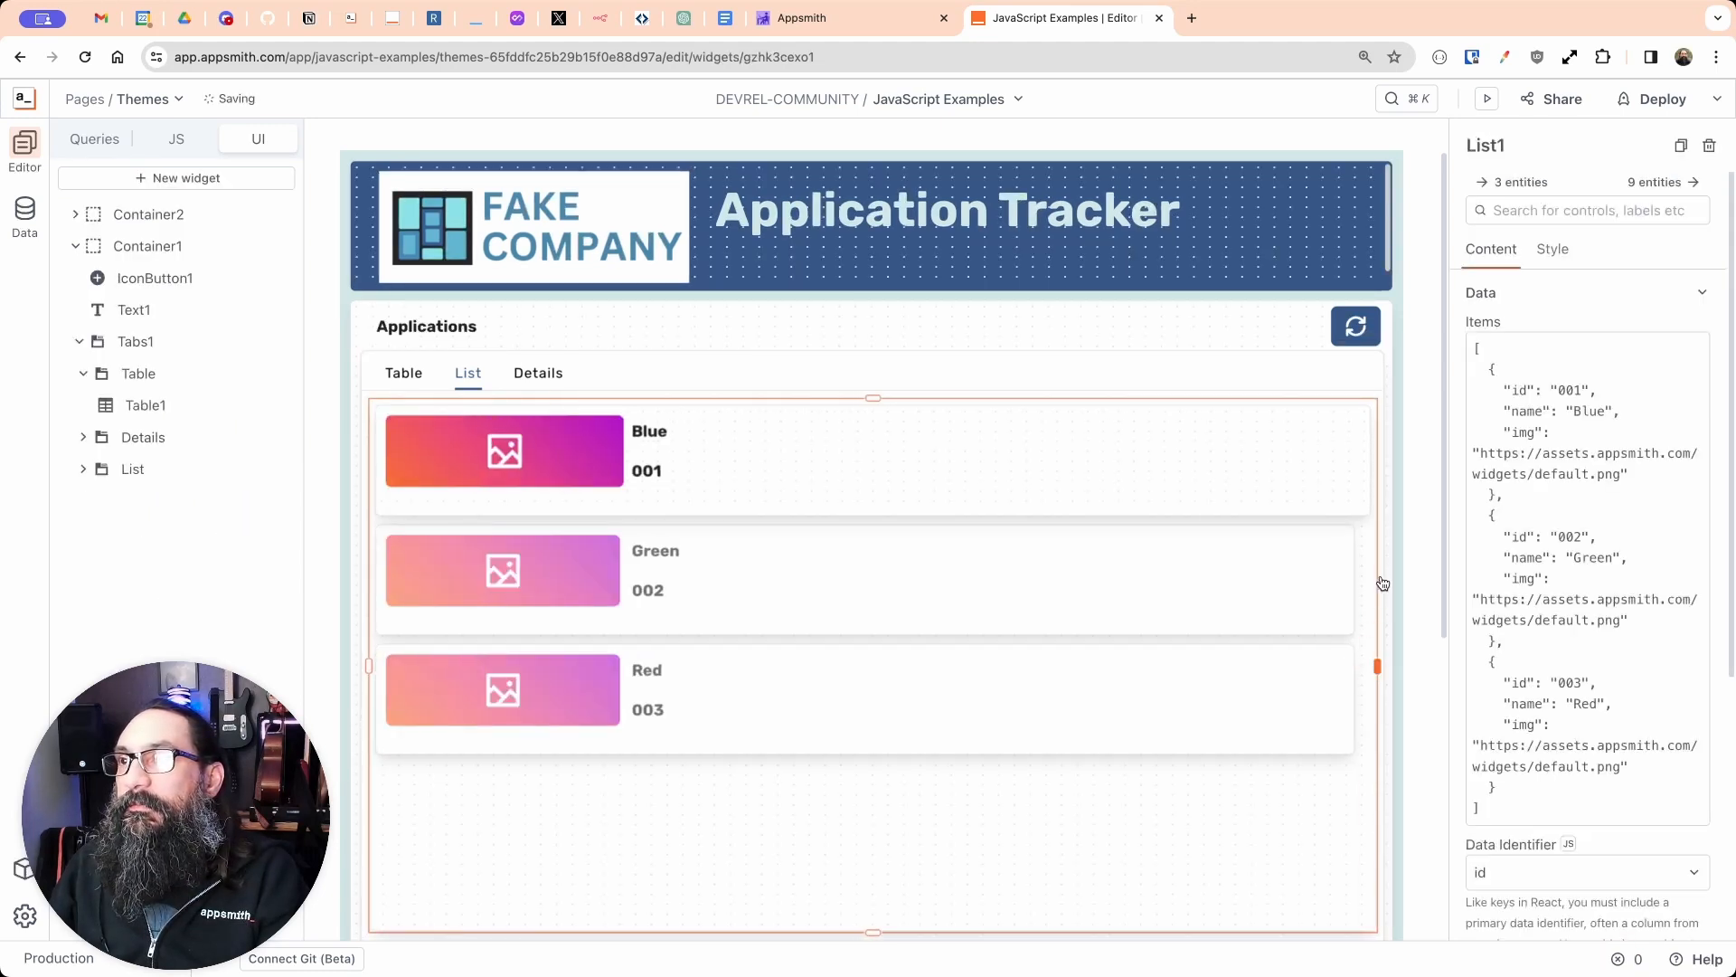
Step: Replace the list's sample items with {{JSObject1.flattenData()}}
click(1588, 579)
key(ctrl+a)
key(BackSpace)
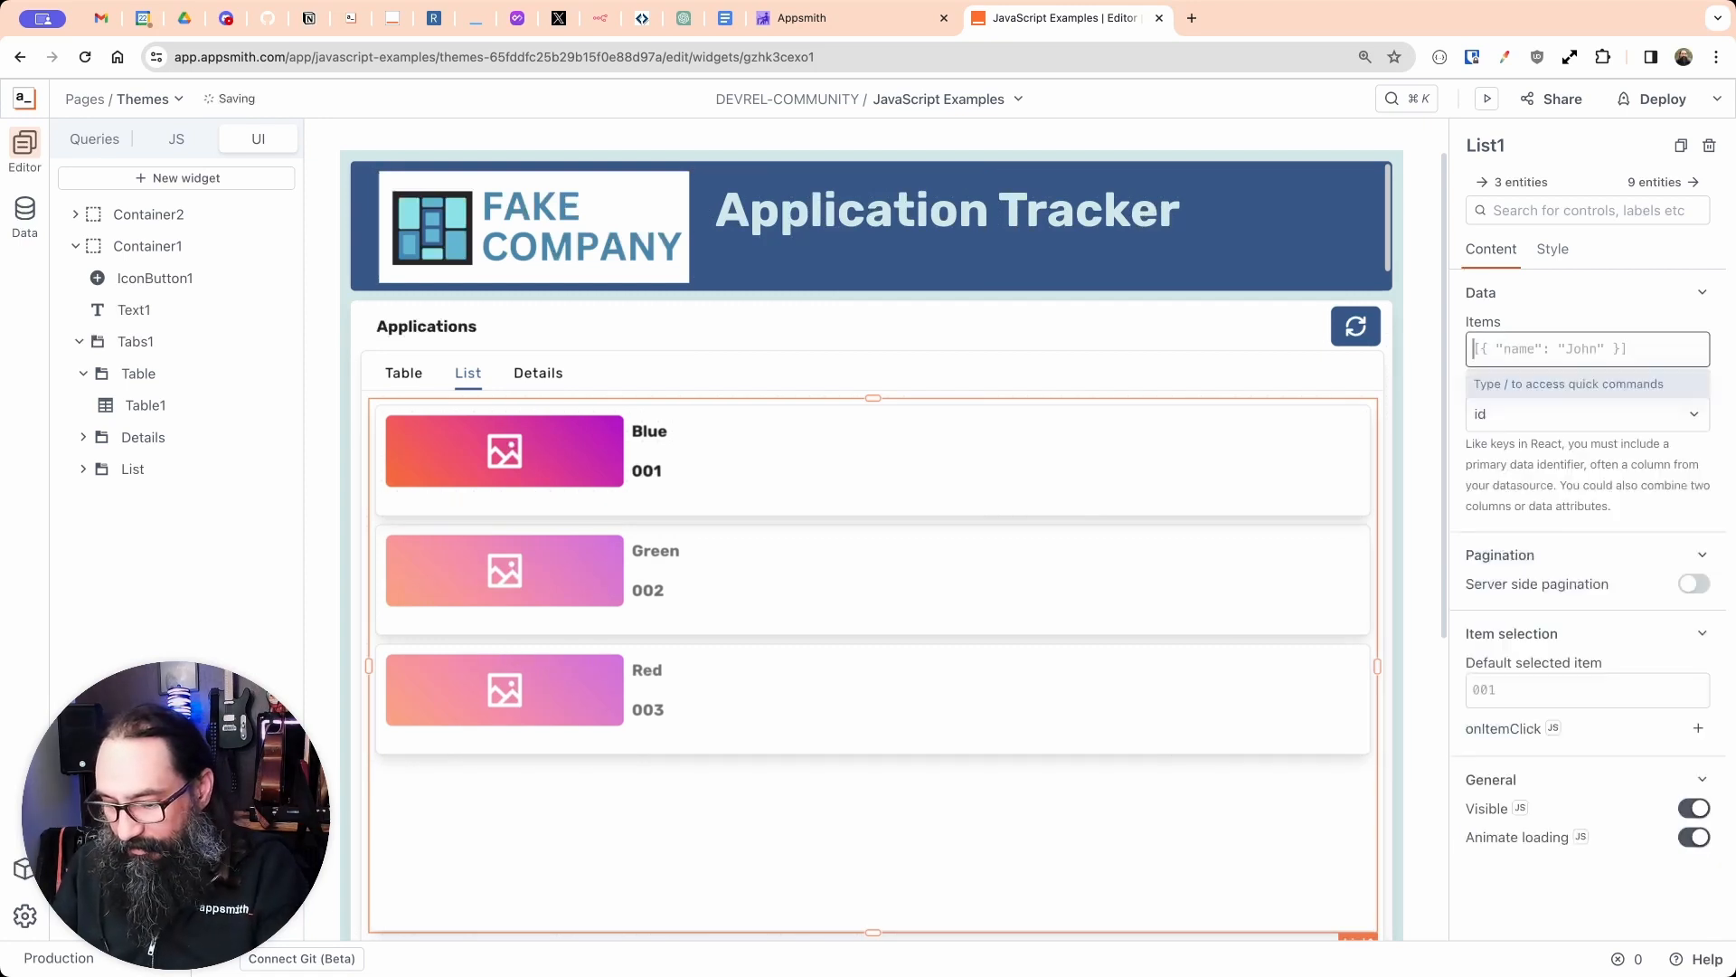
text({{)
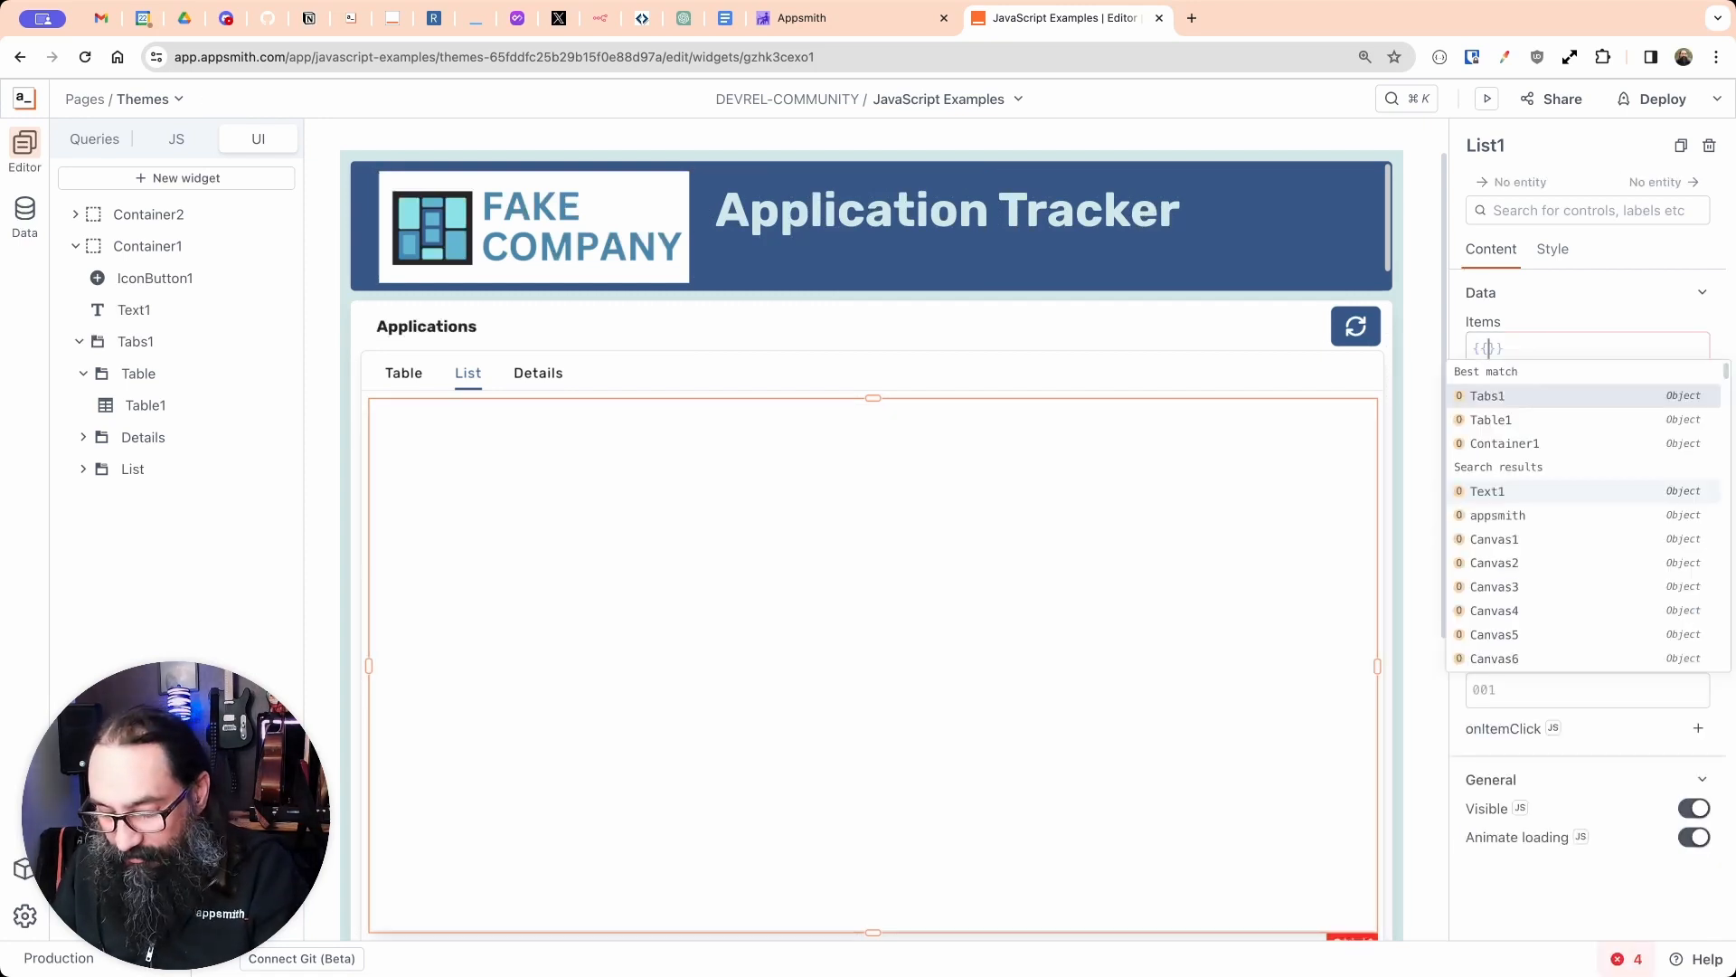
text(JSObject1)
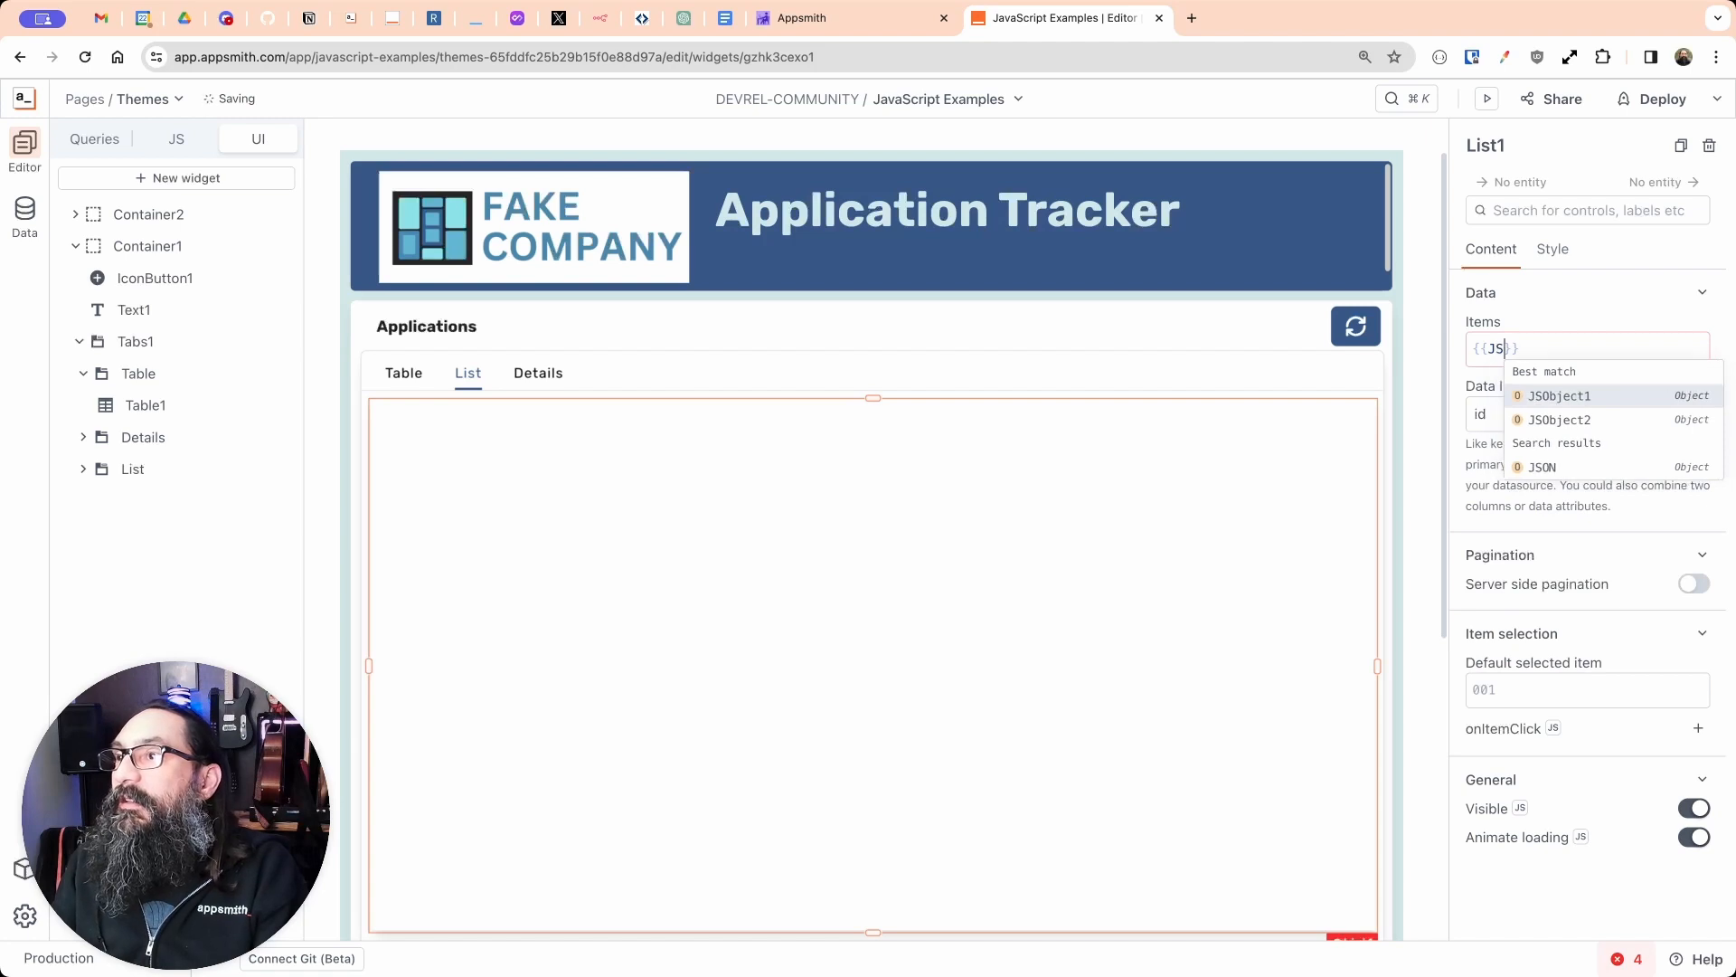
text(.)
key(Down)
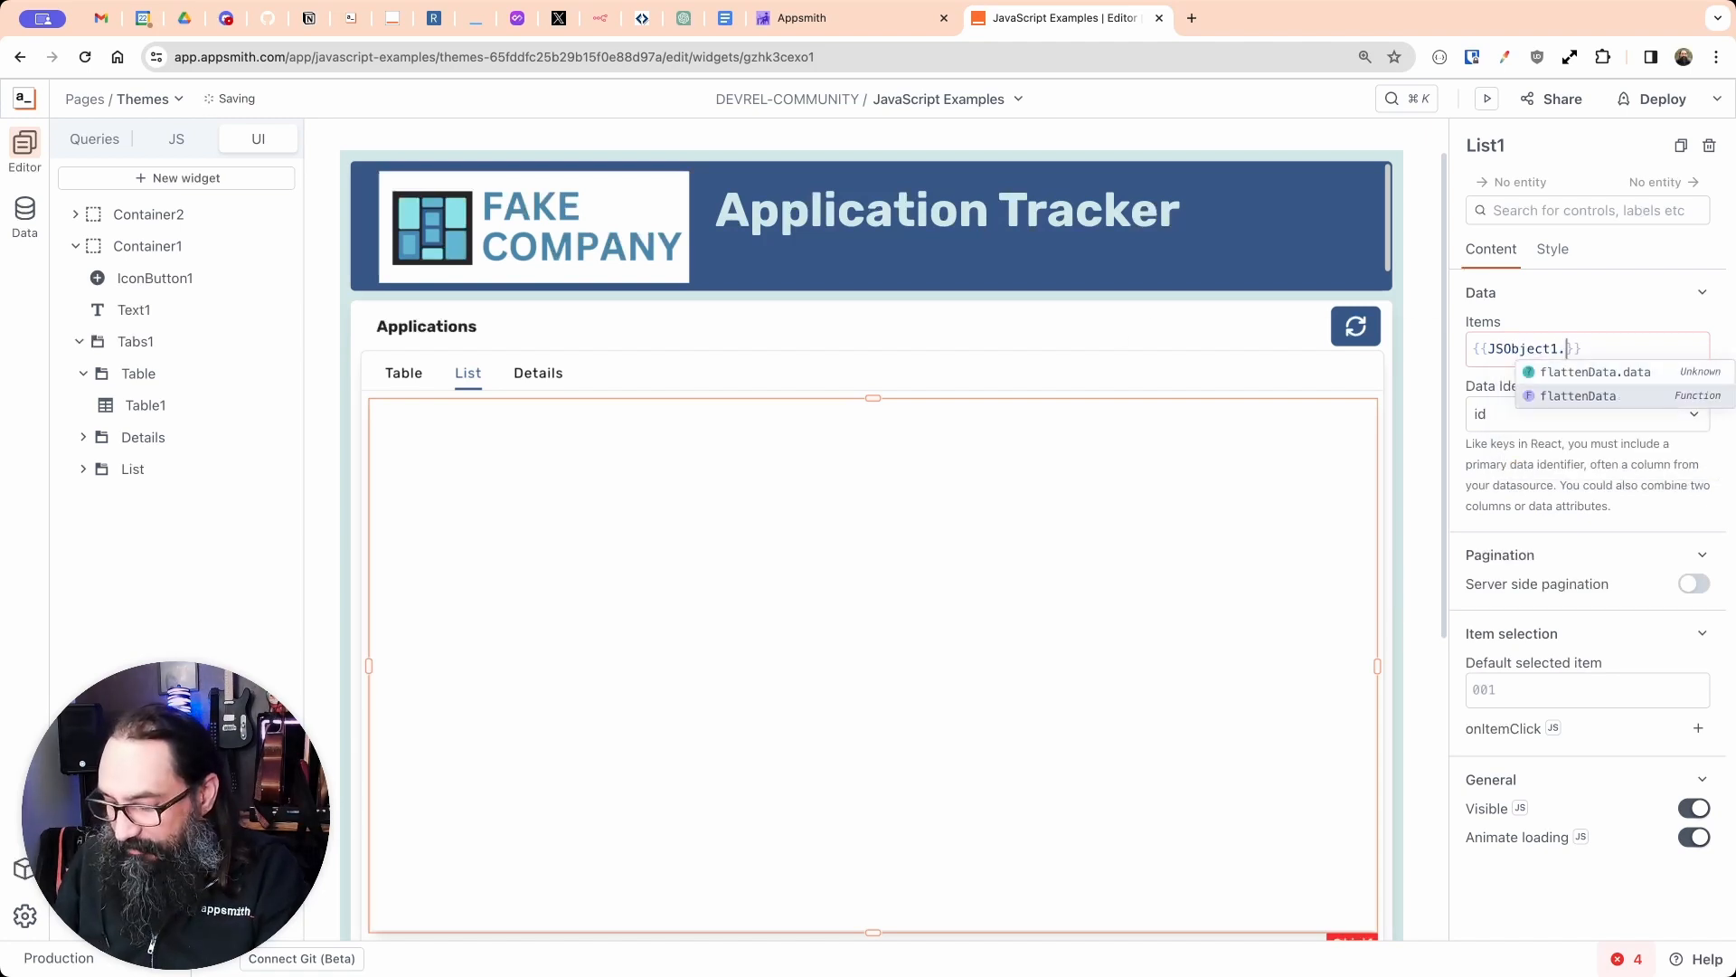
key(Return)
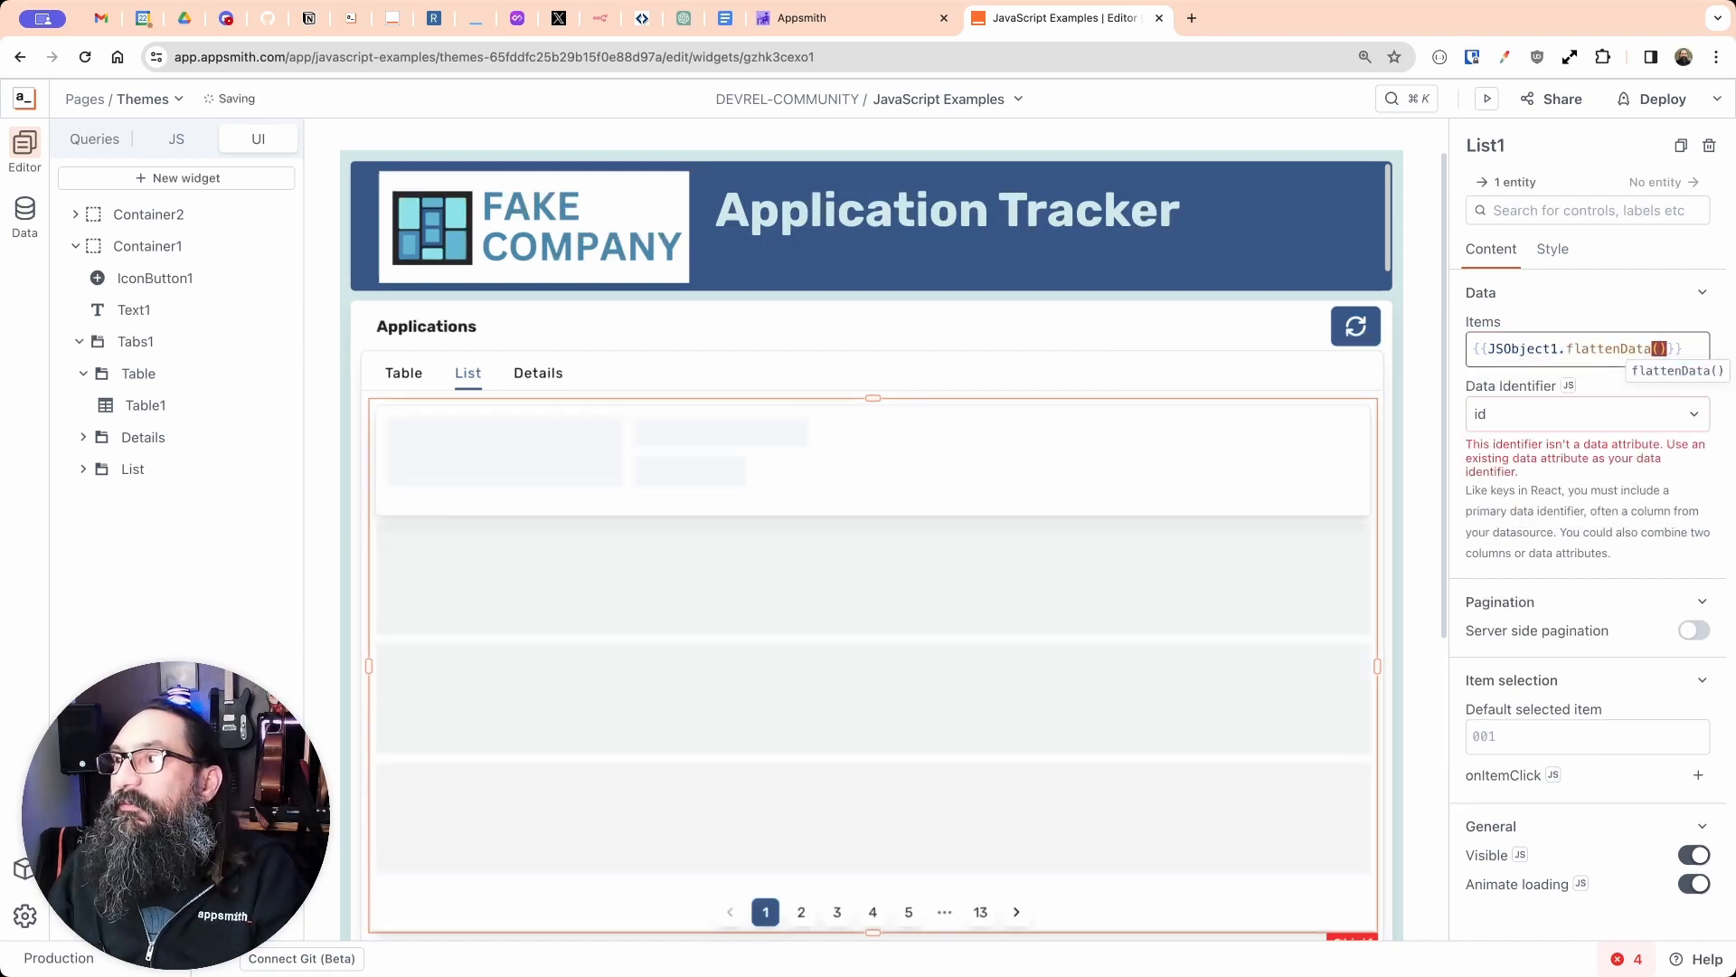
Step: Set the list's data identifier to the expression {{ currentItem["email"] }}
click(1557, 425)
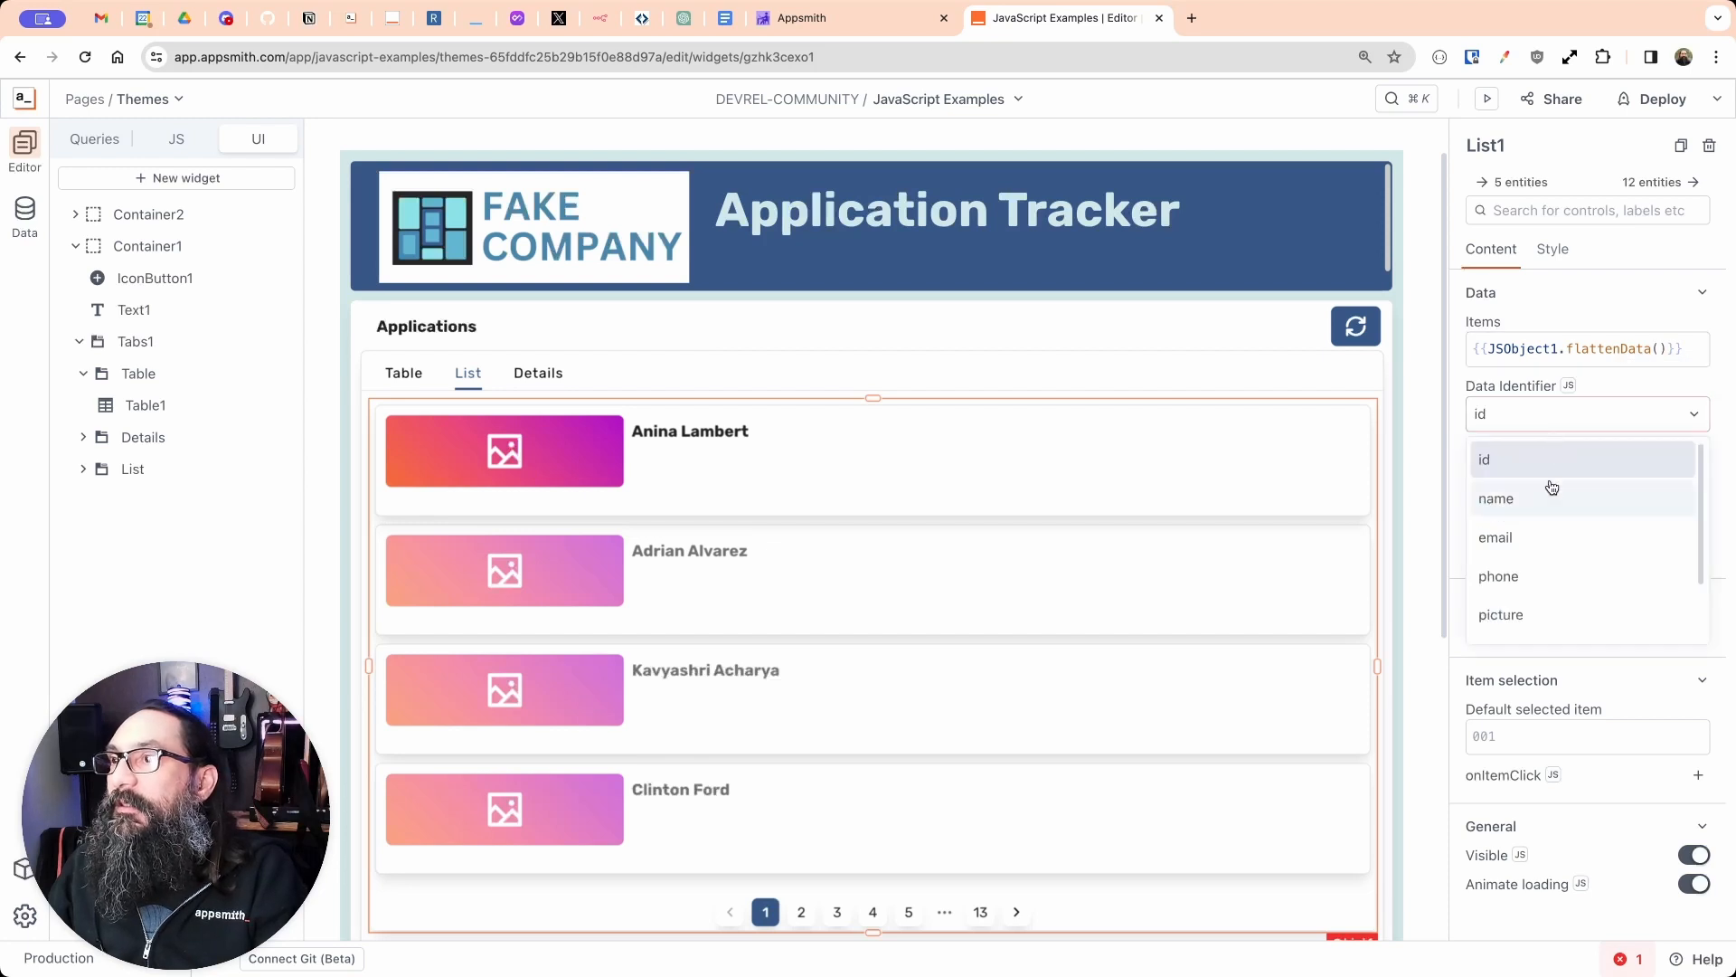
click(1568, 386)
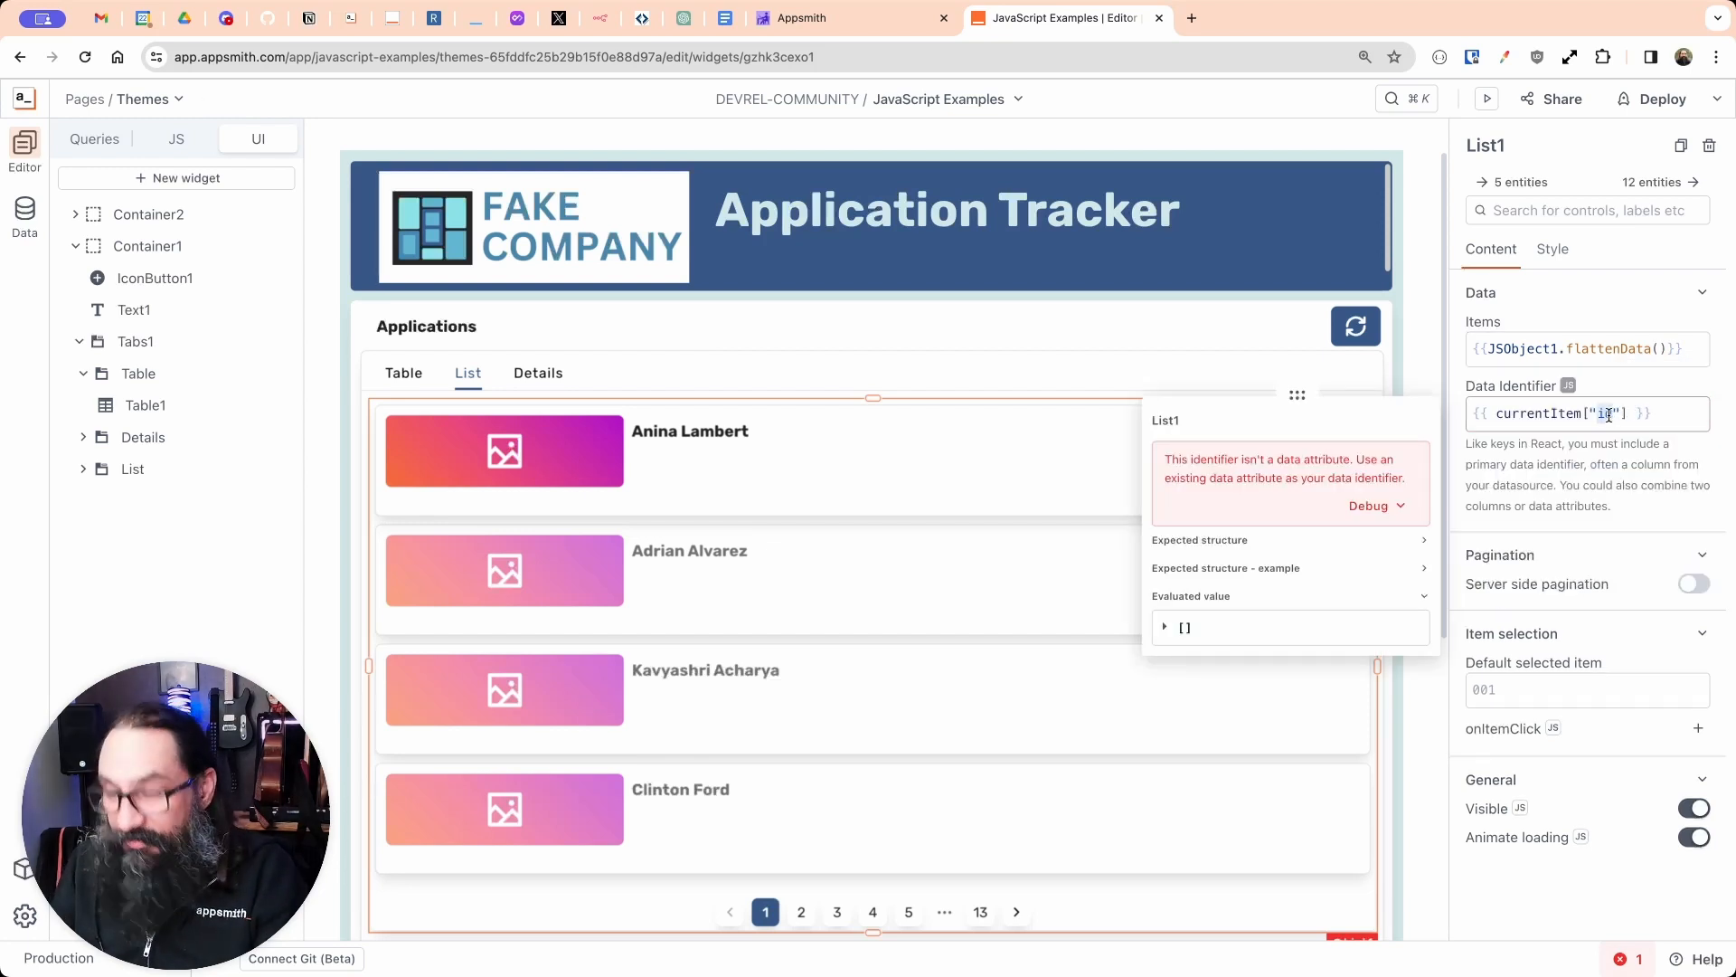
text(email)
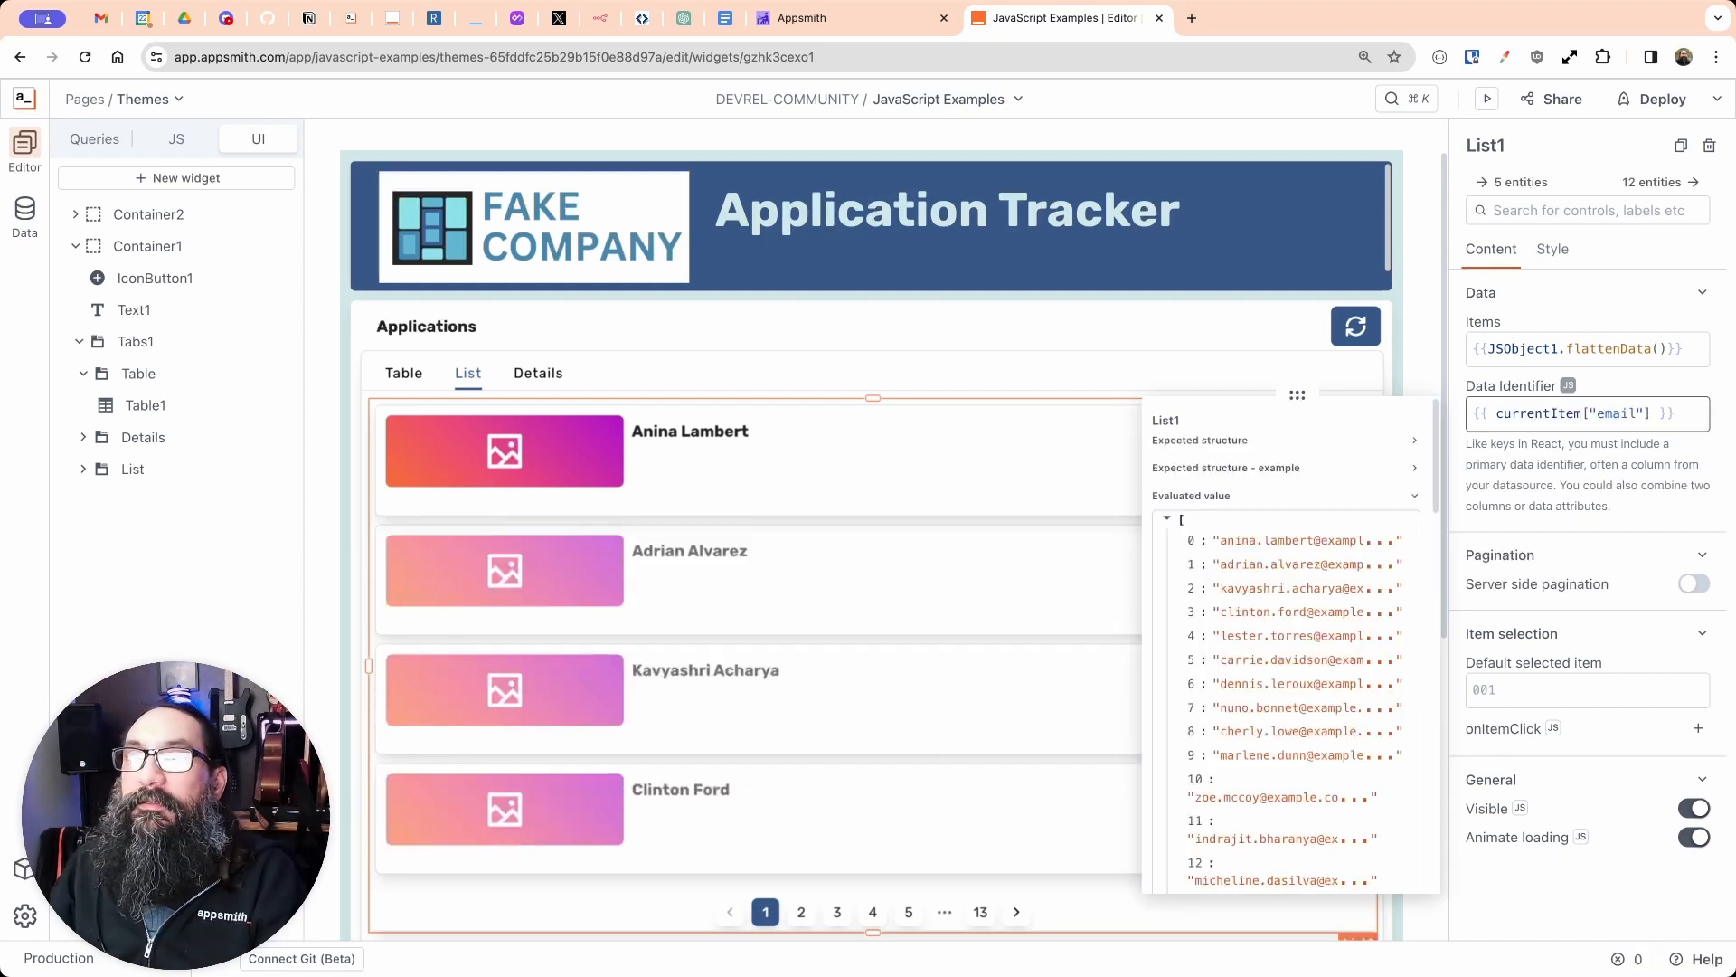
click(1416, 353)
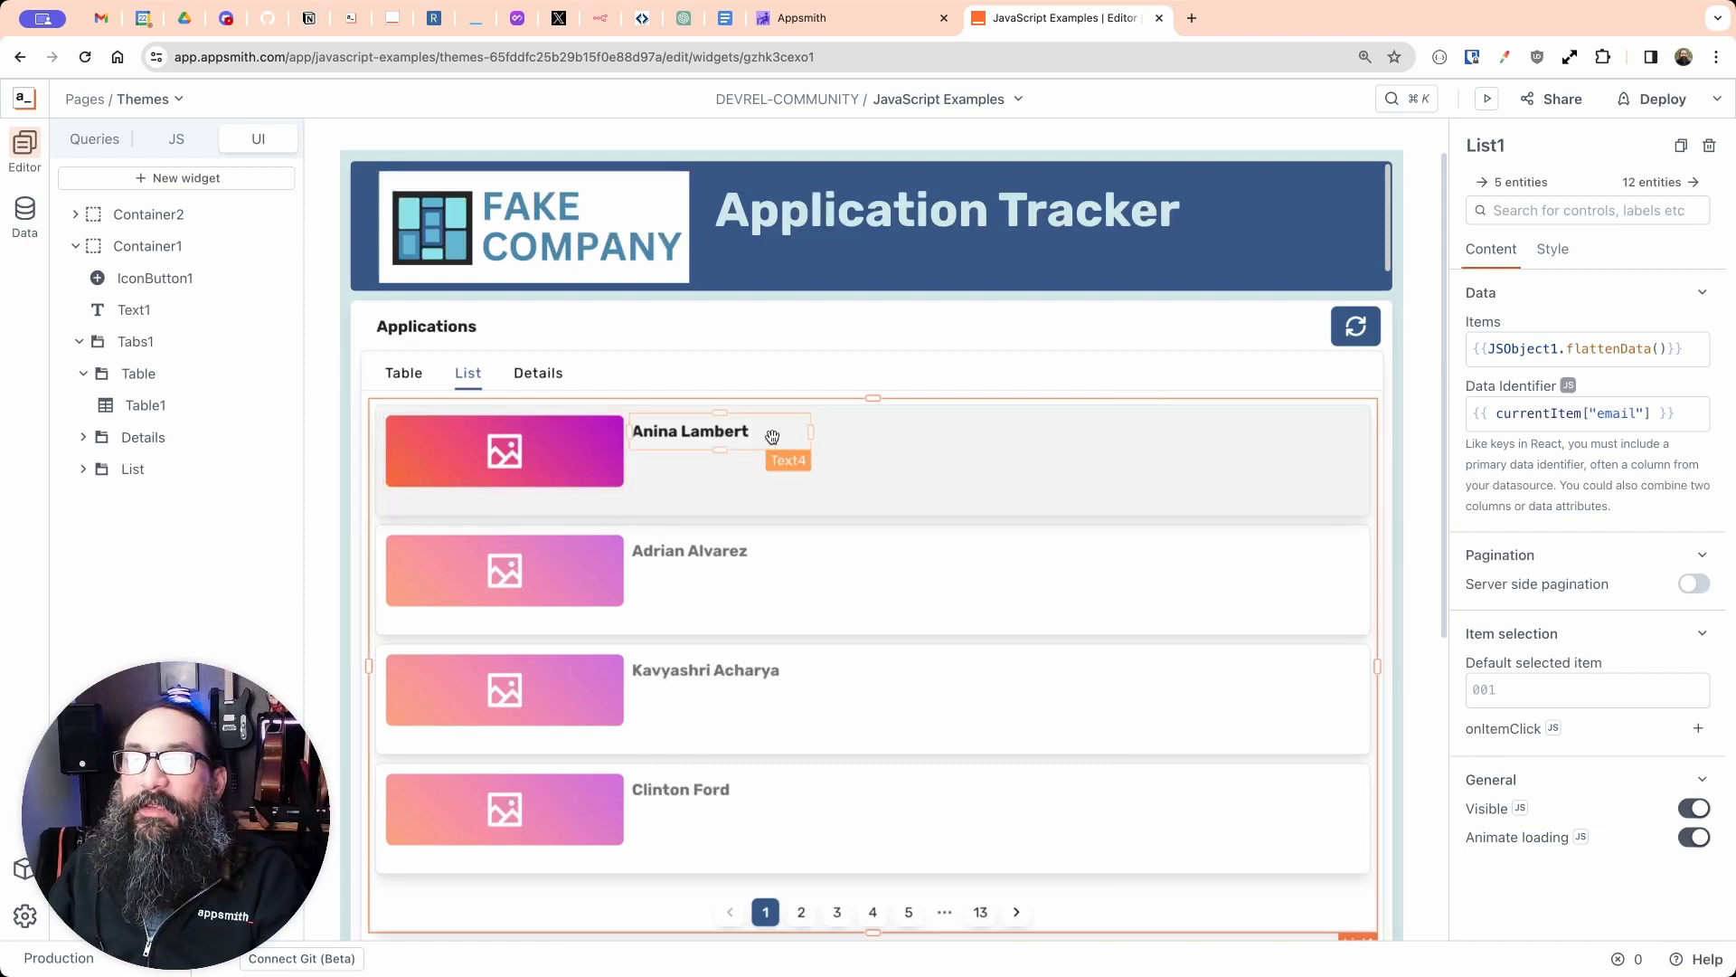
Step: Widen the name text in the first list card and set the card image's source to {{currentItem.picture}}
click(814, 432)
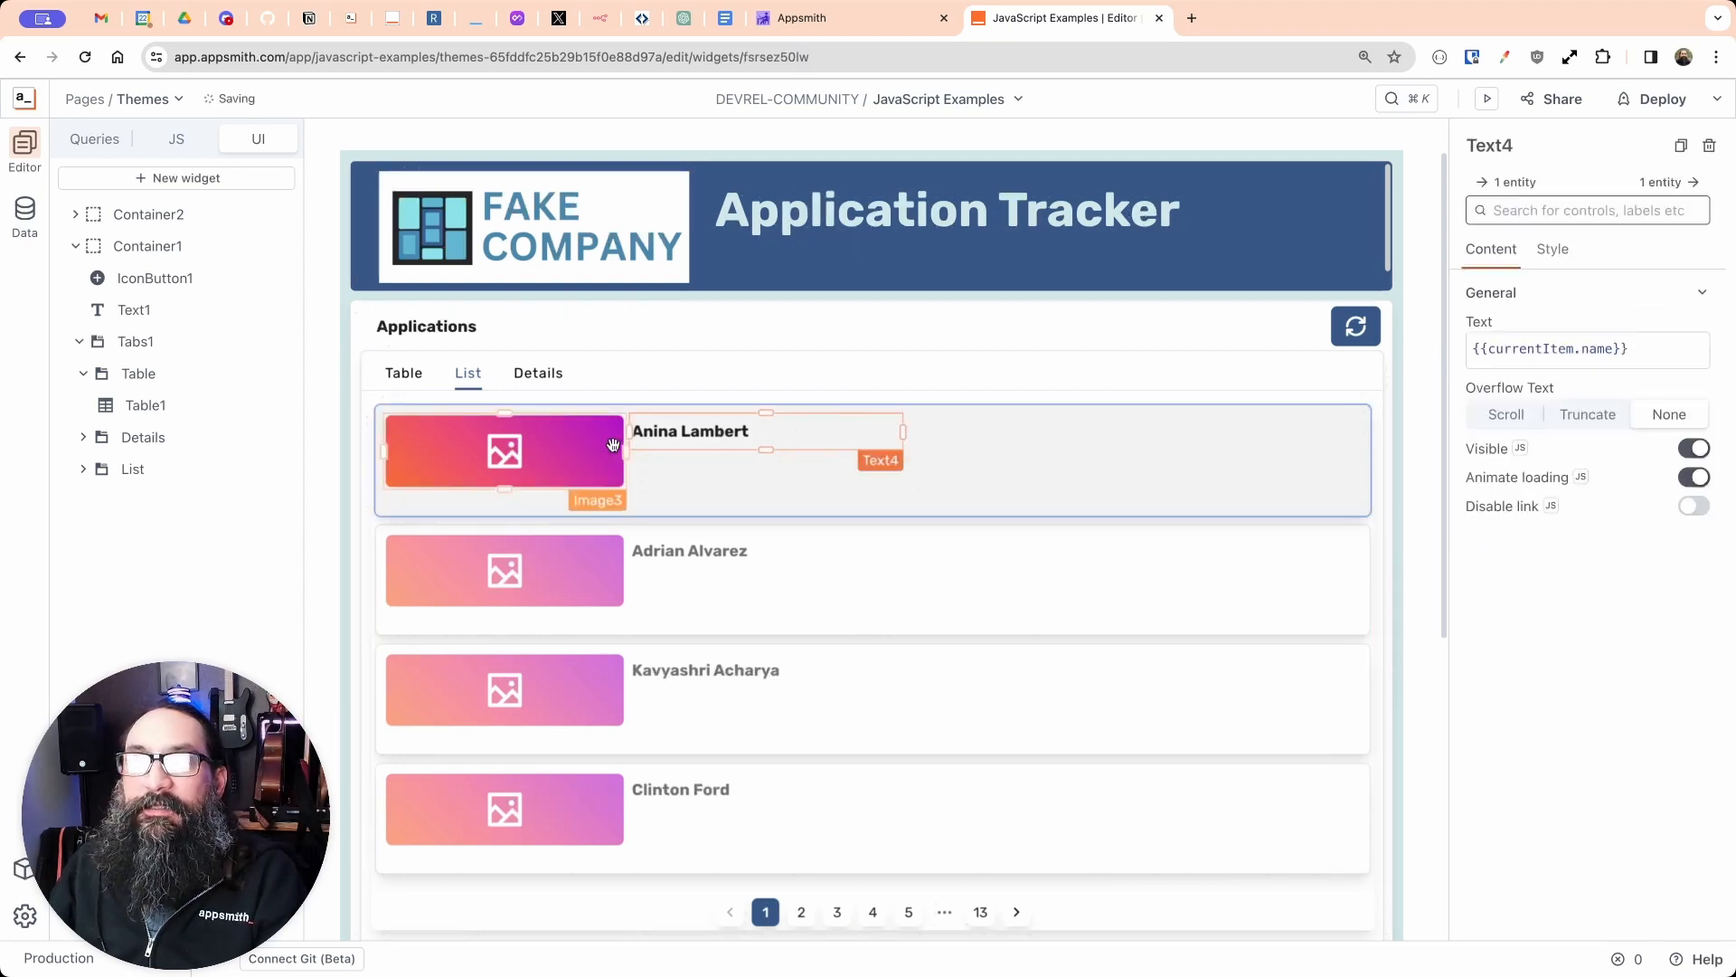
click(584, 451)
click(1589, 350)
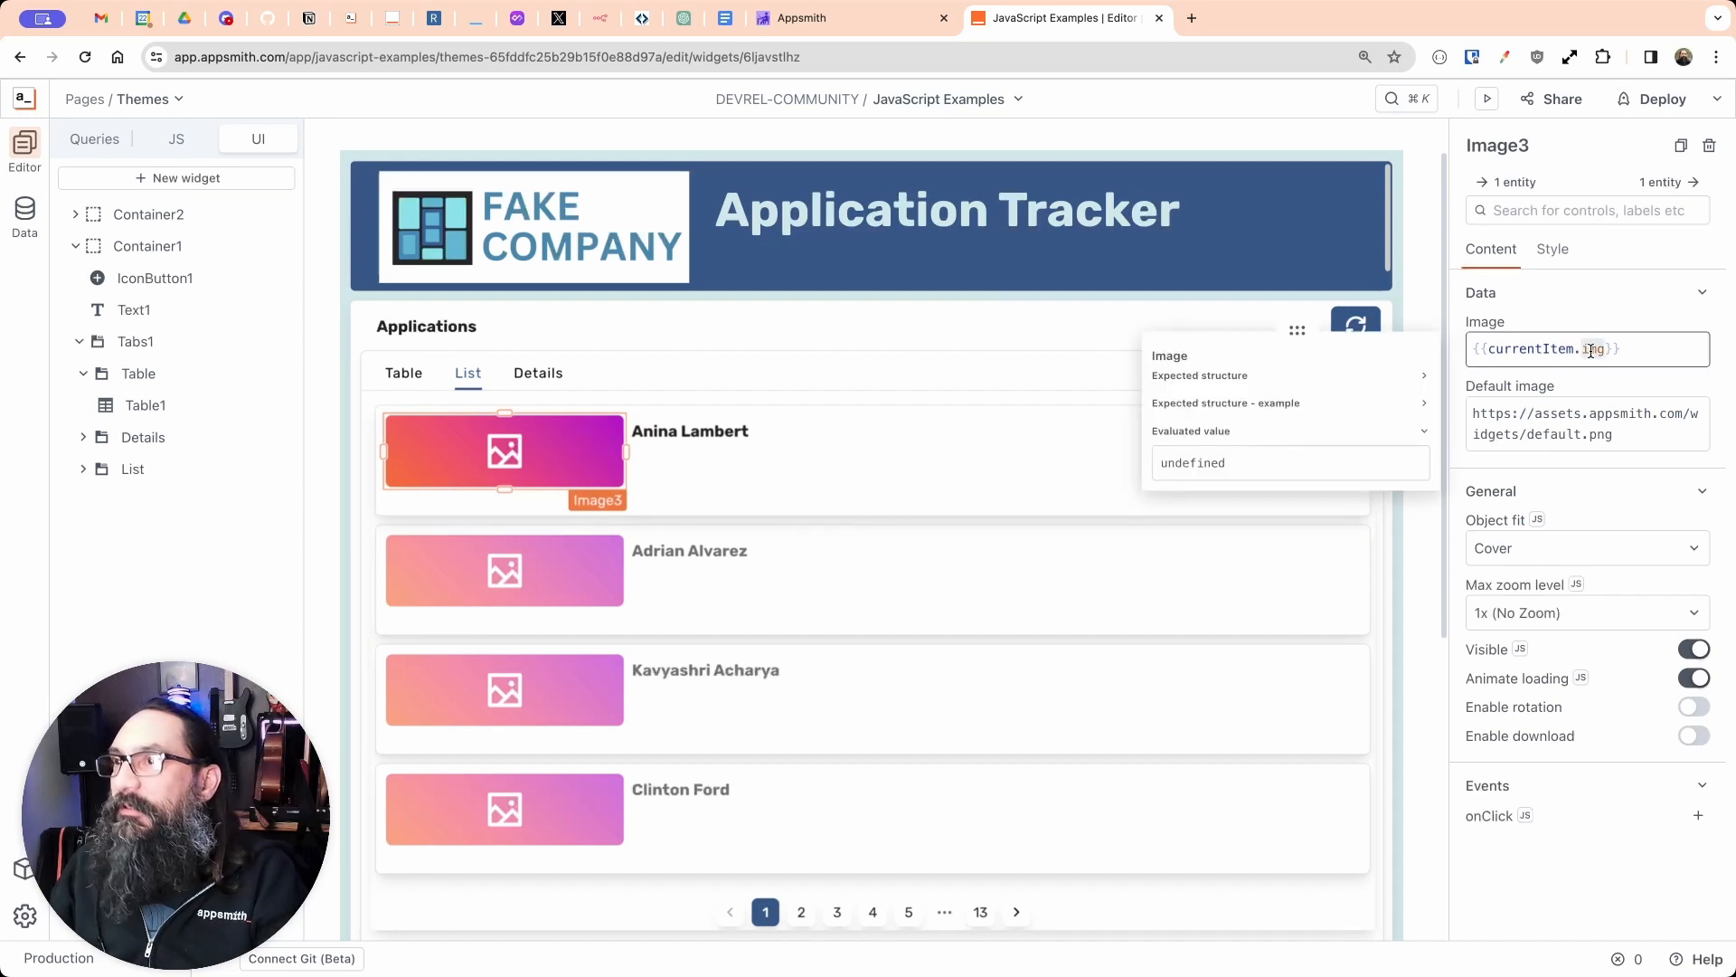
text(picture)
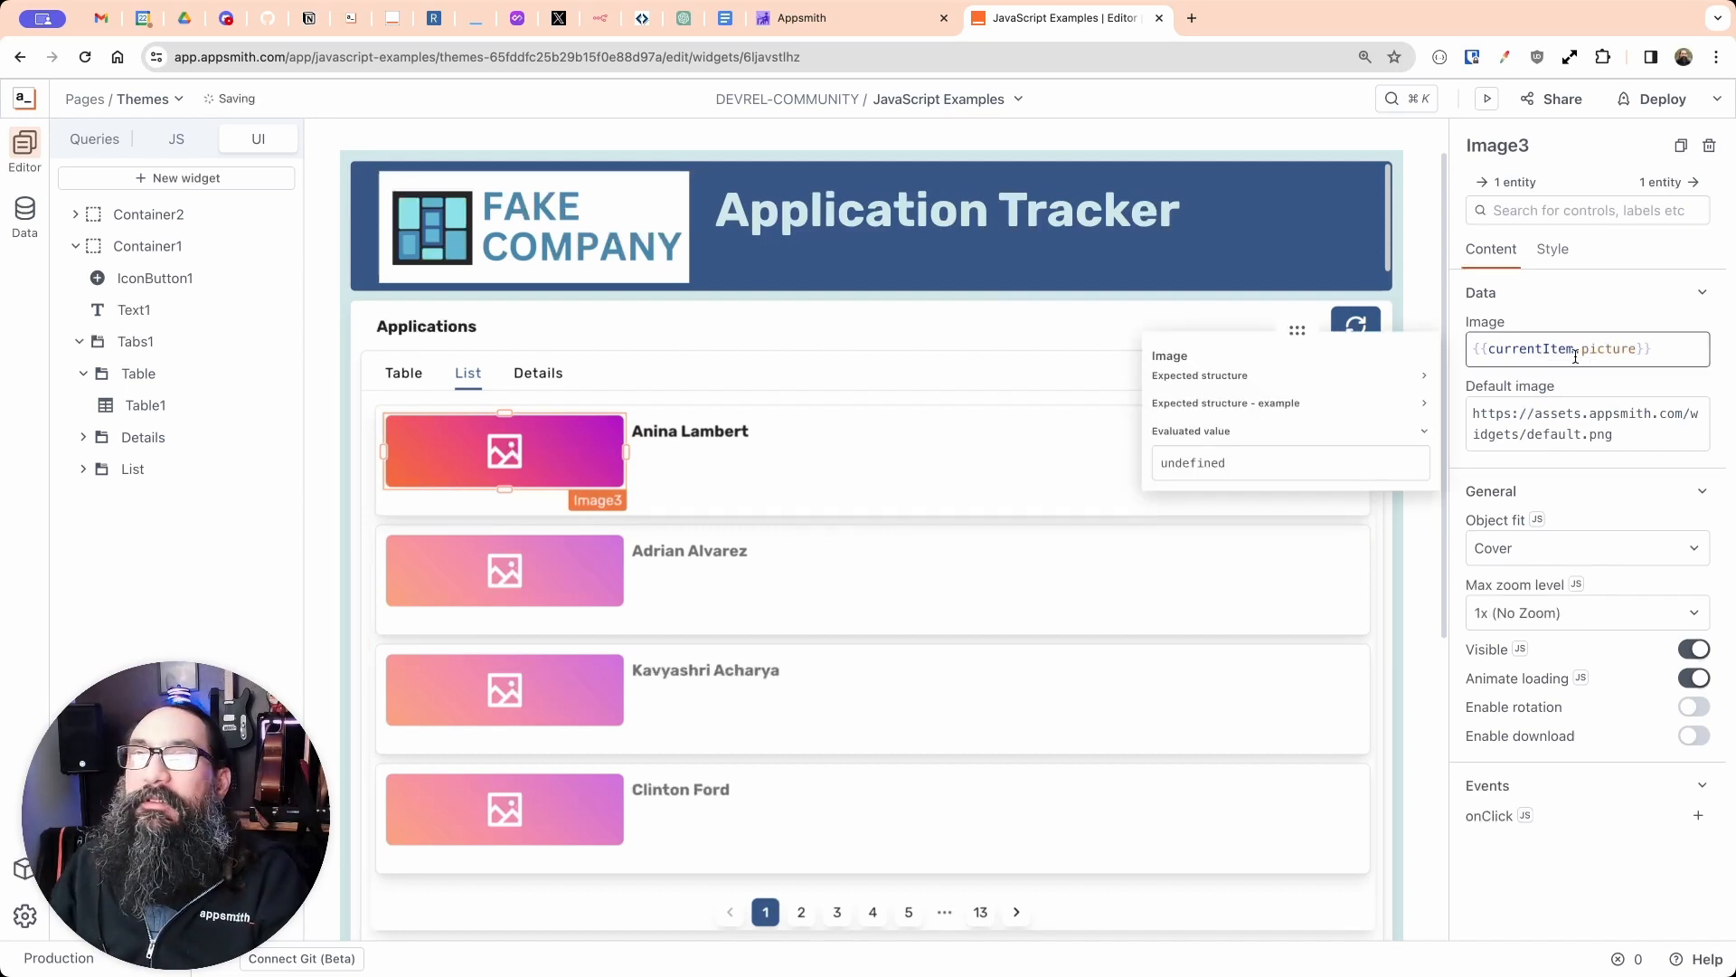
Step: Set the card image's object fit to Contain, then make the image narrower and as tall as the card
click(1517, 548)
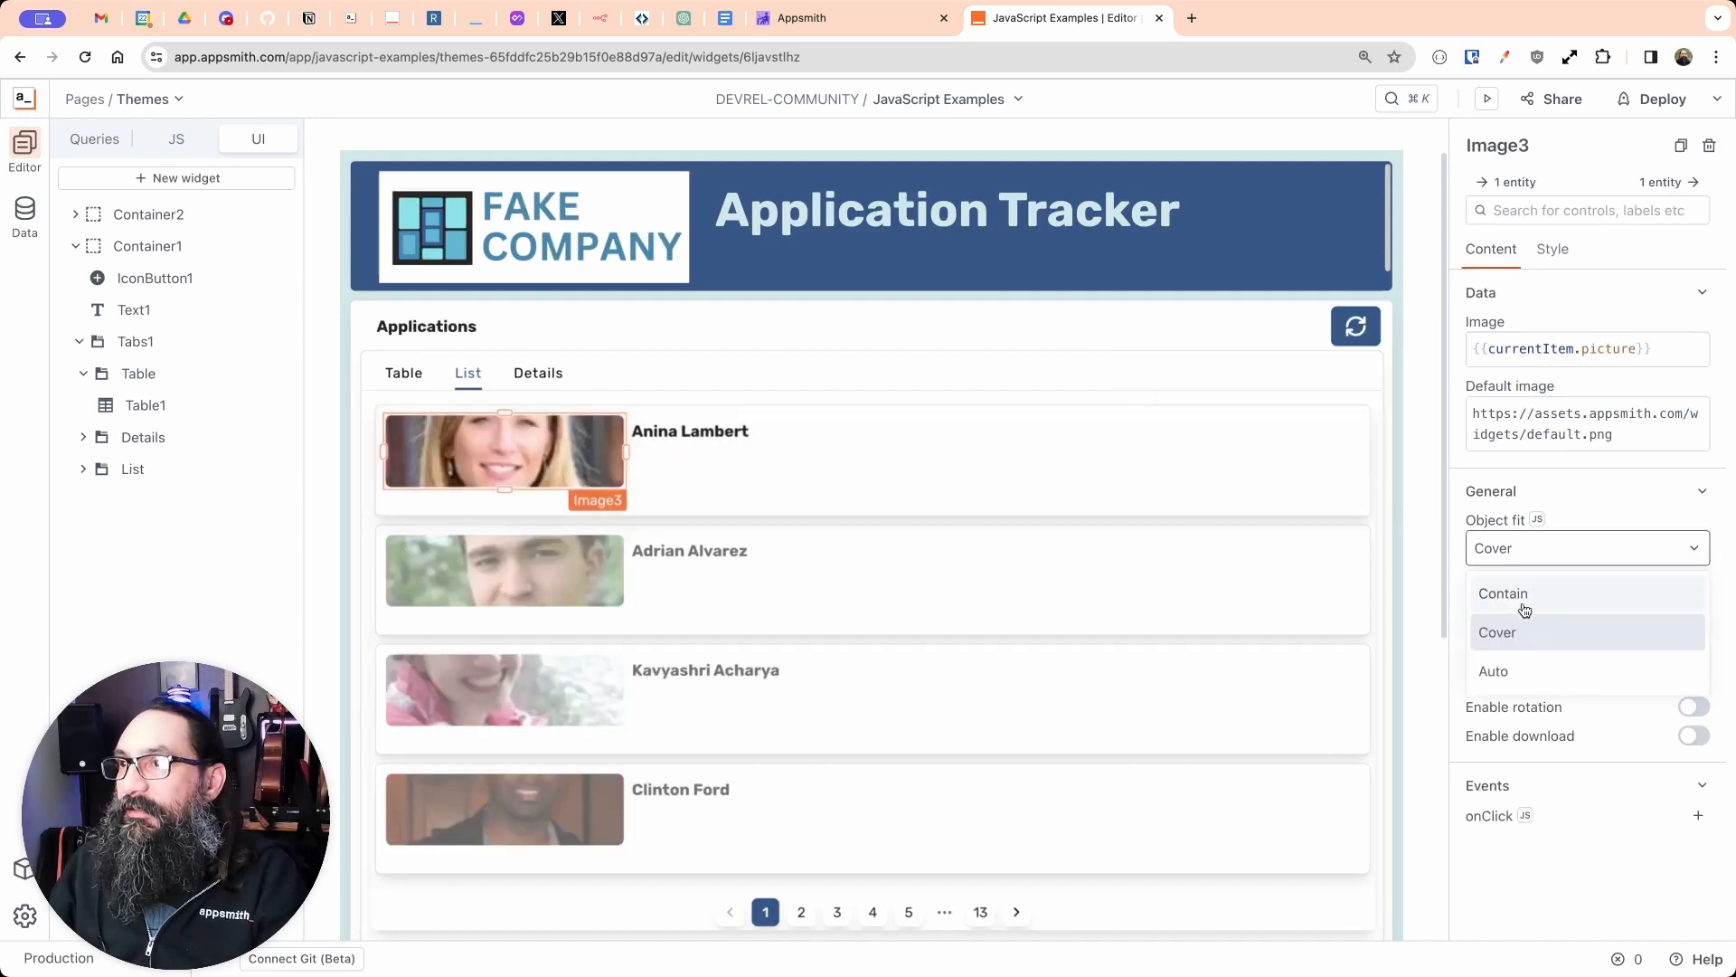
click(1522, 591)
drag(629, 454, 445, 511)
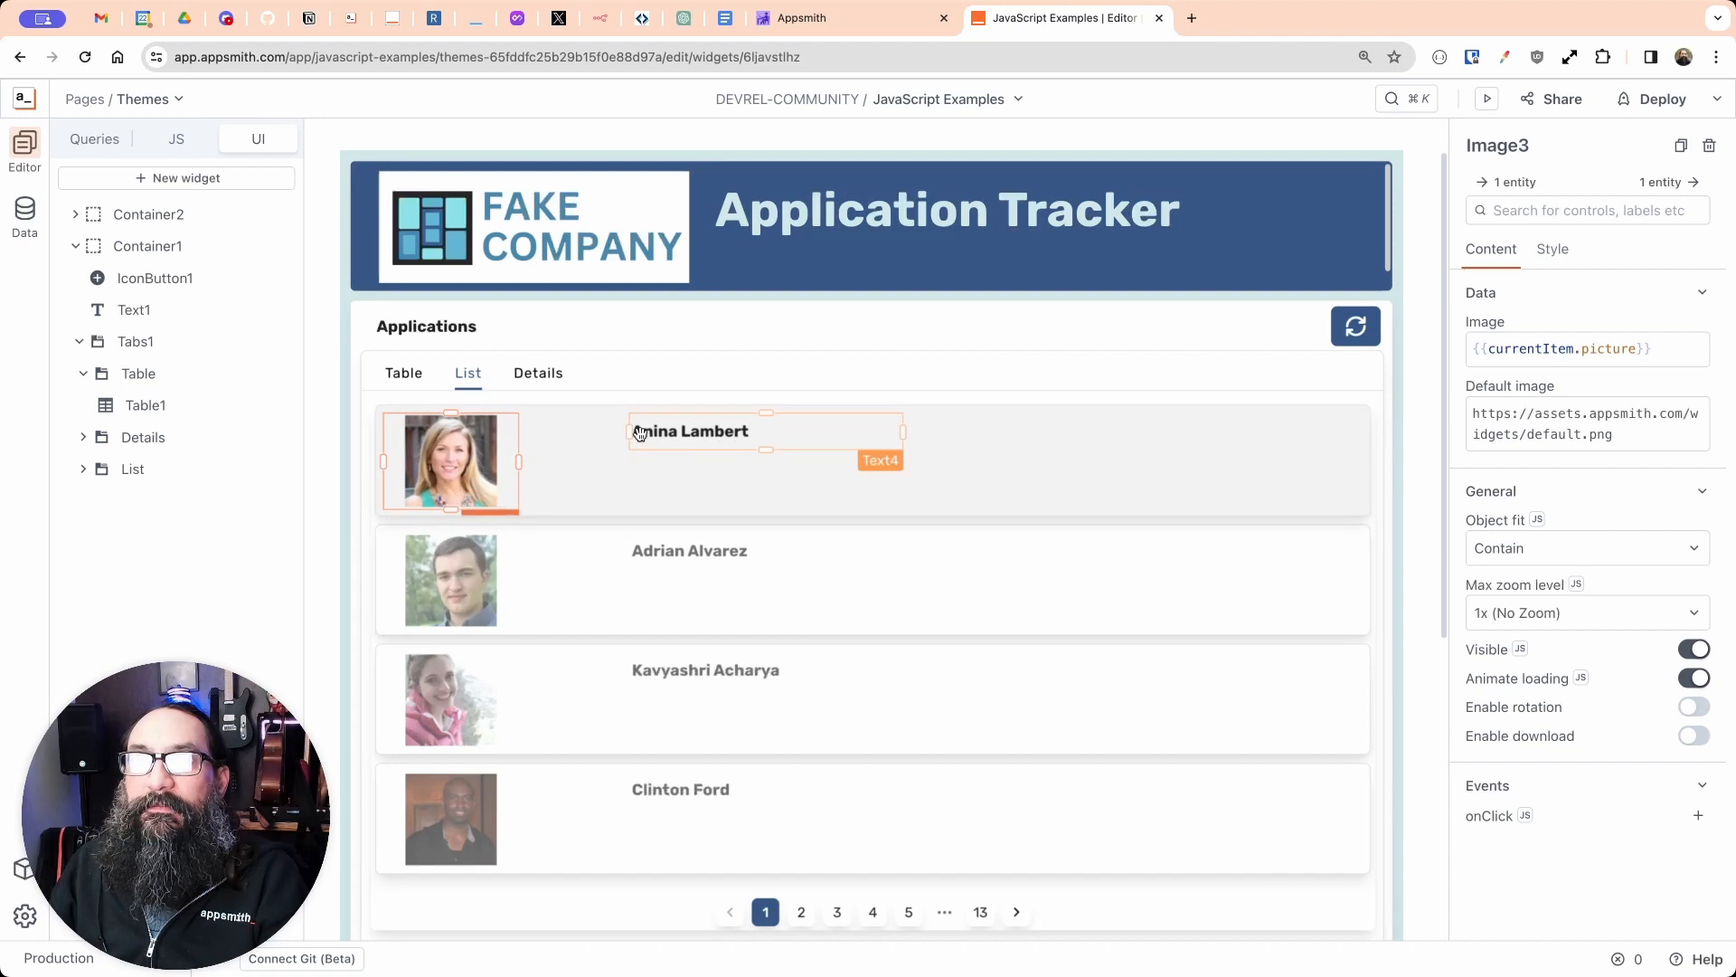
Step: Move the name text next to the picture and widen it, then style it with theme color #375887 and font size L
drag(639, 433, 539, 438)
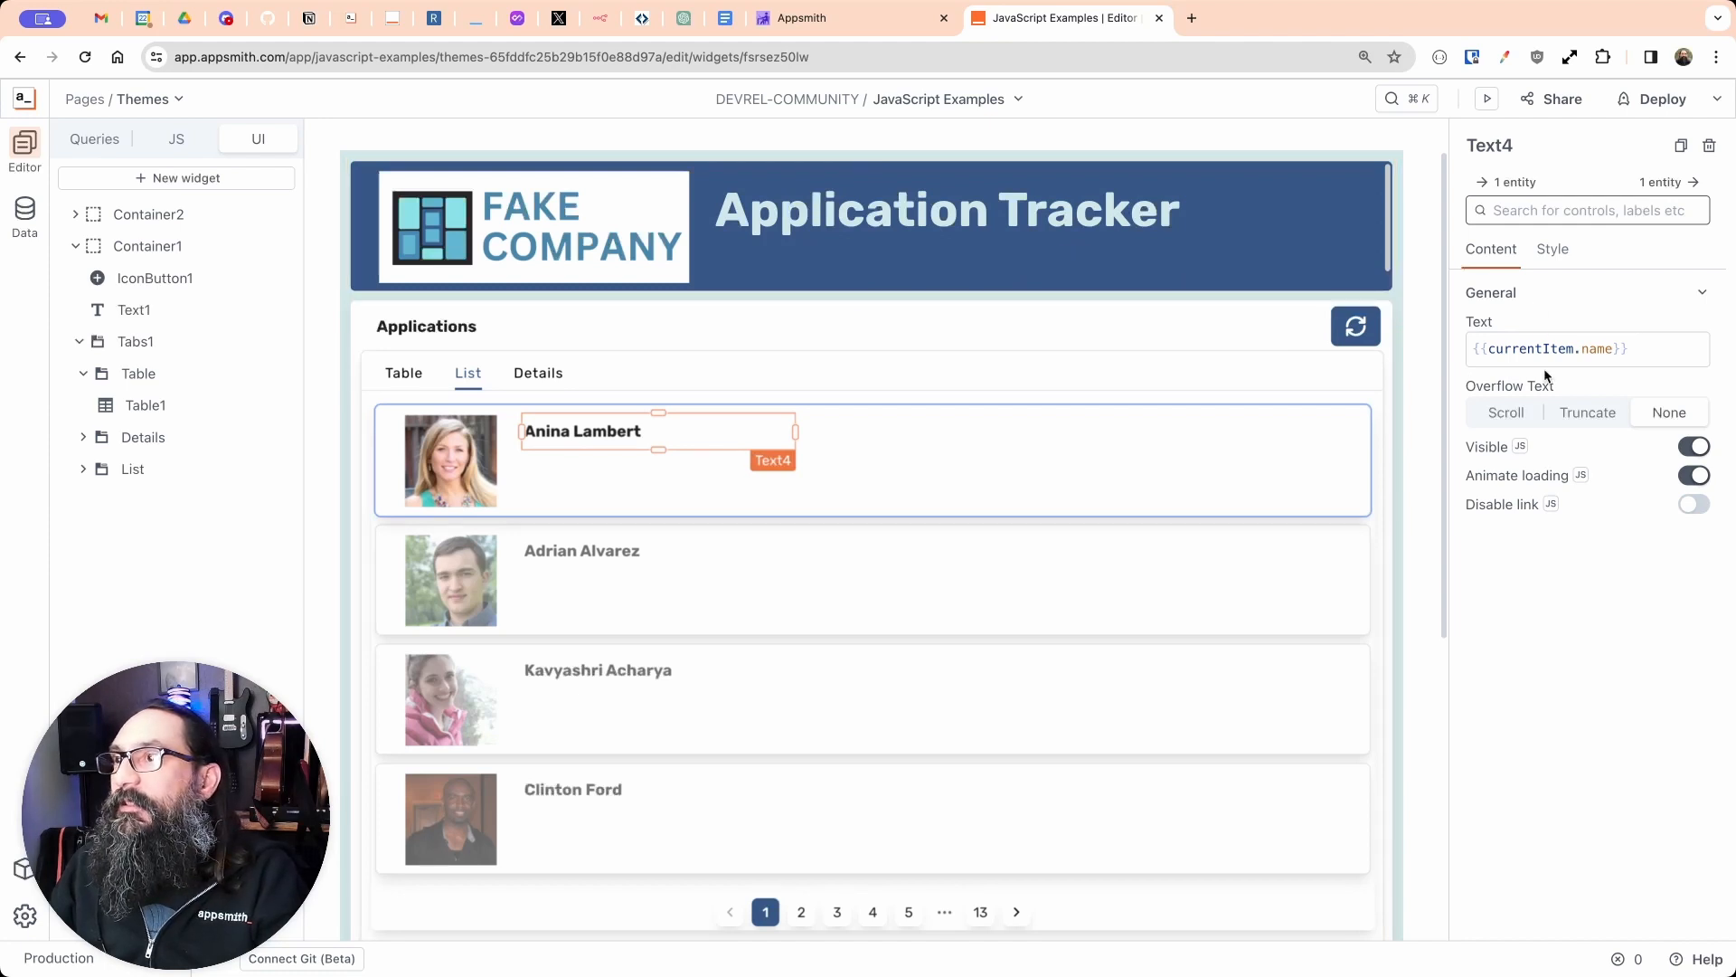
drag(794, 433, 868, 441)
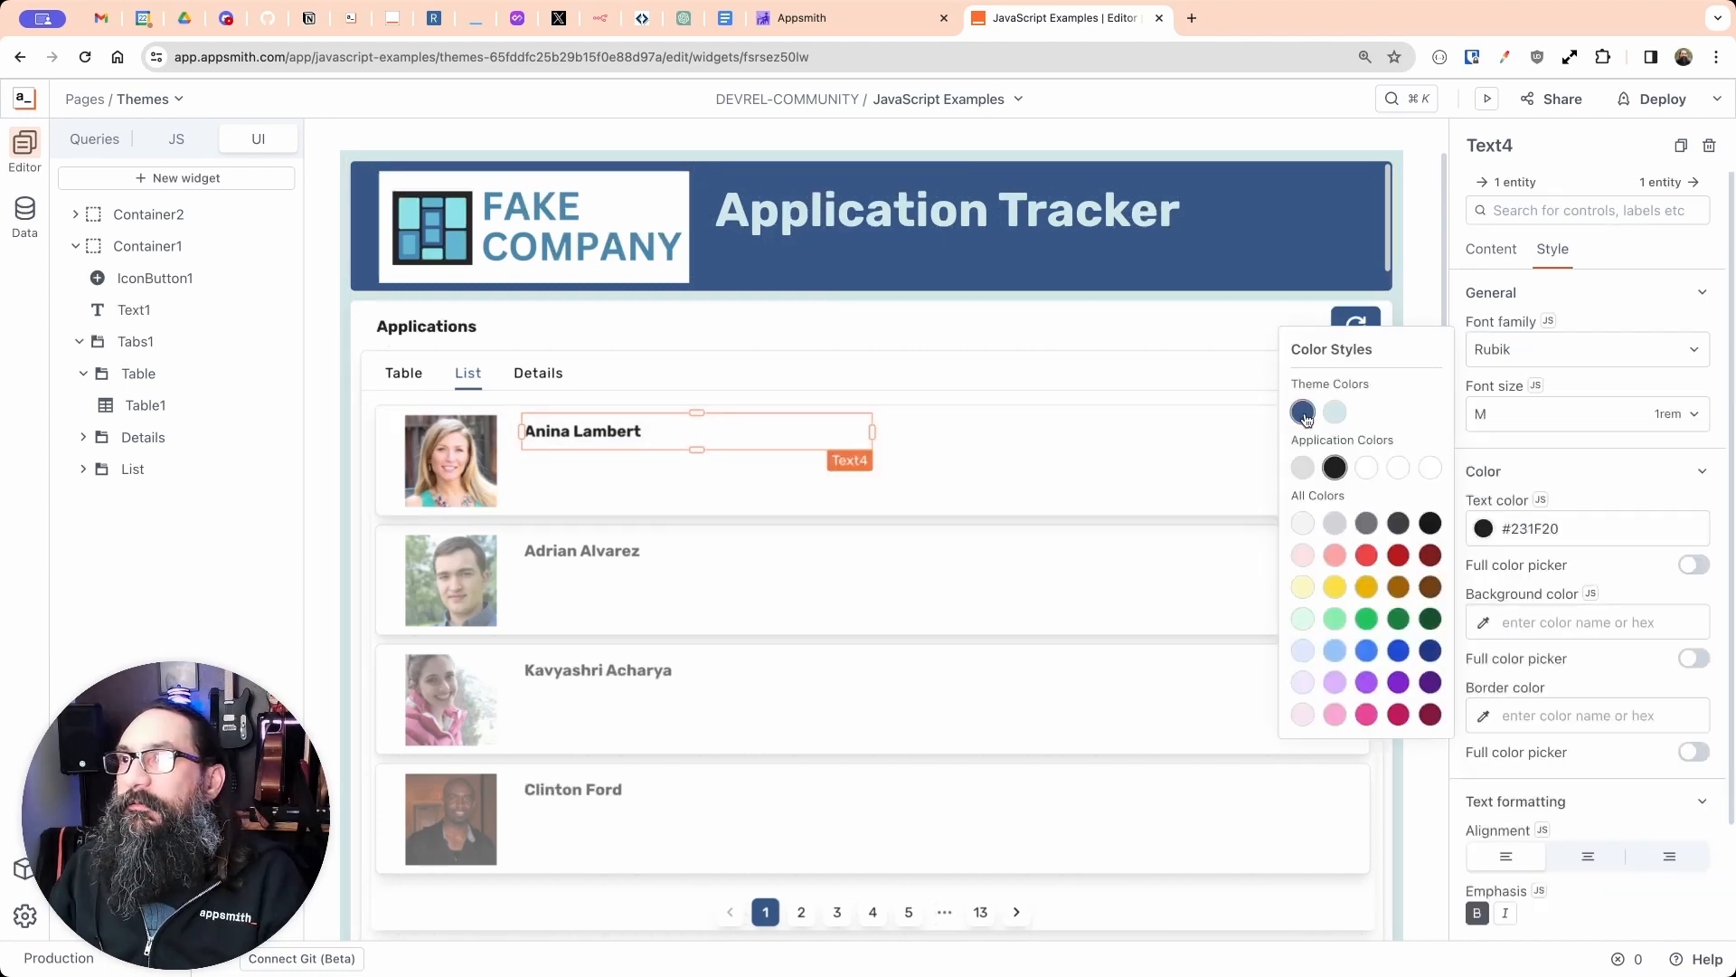
click(1302, 412)
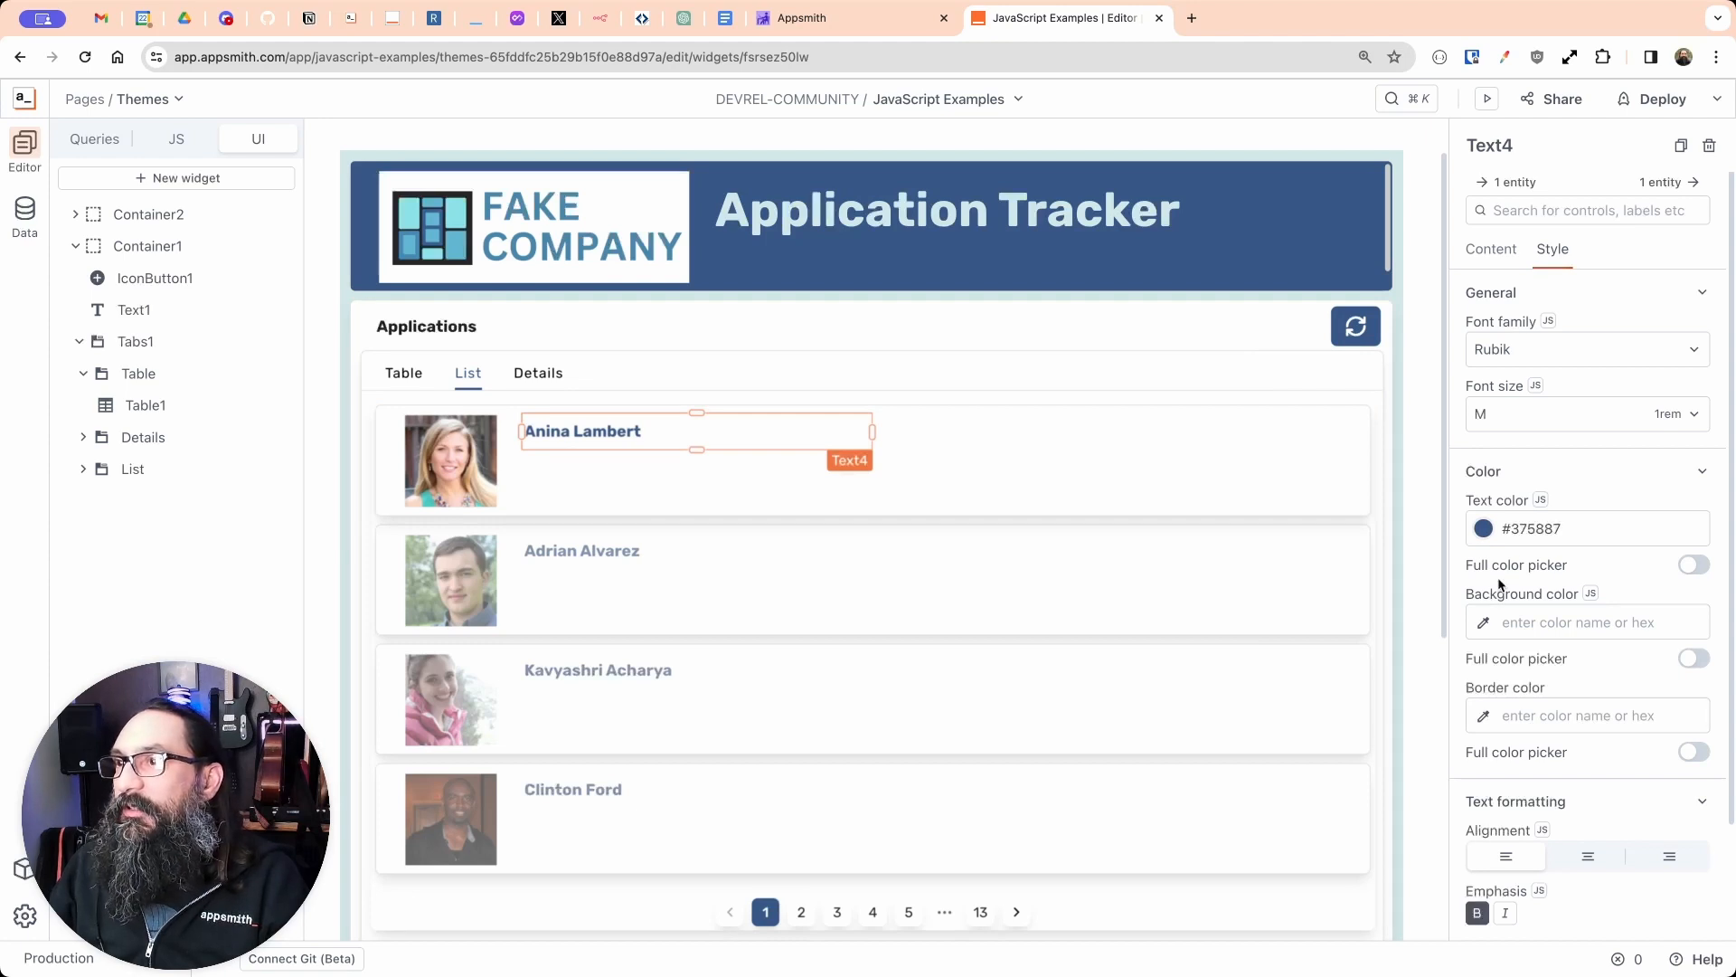
click(1488, 415)
click(1506, 539)
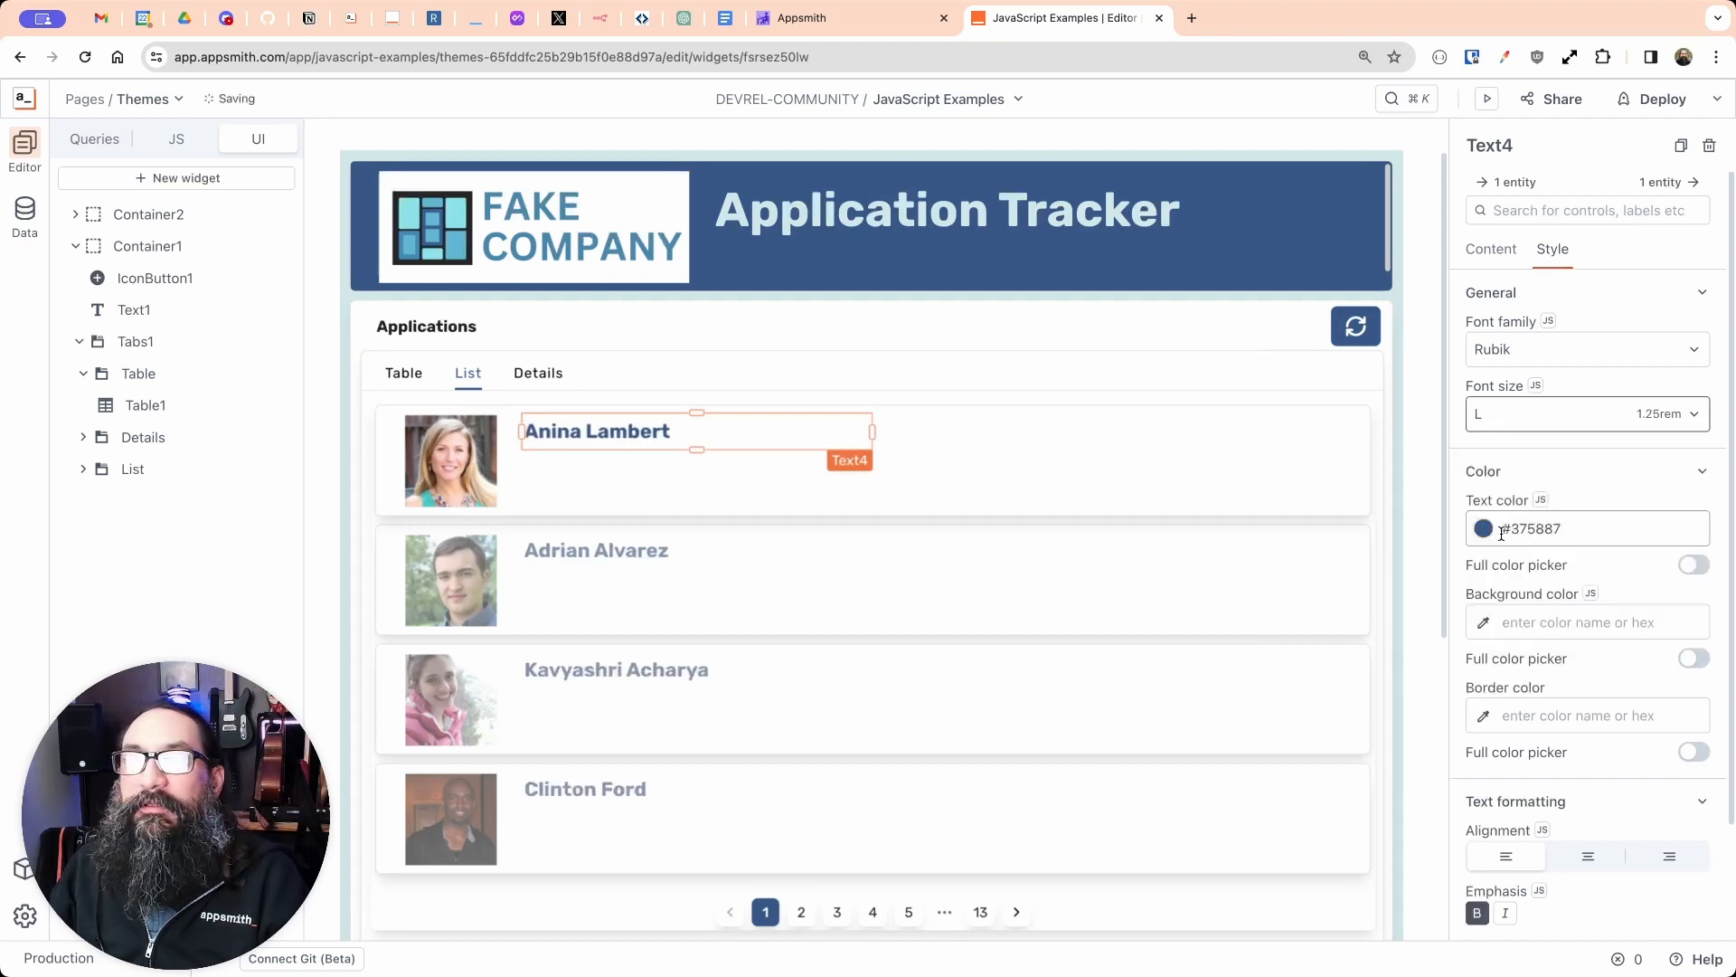
Step: Stretch the text below the name so it starts at the name's edge and spans about the same width
click(657, 462)
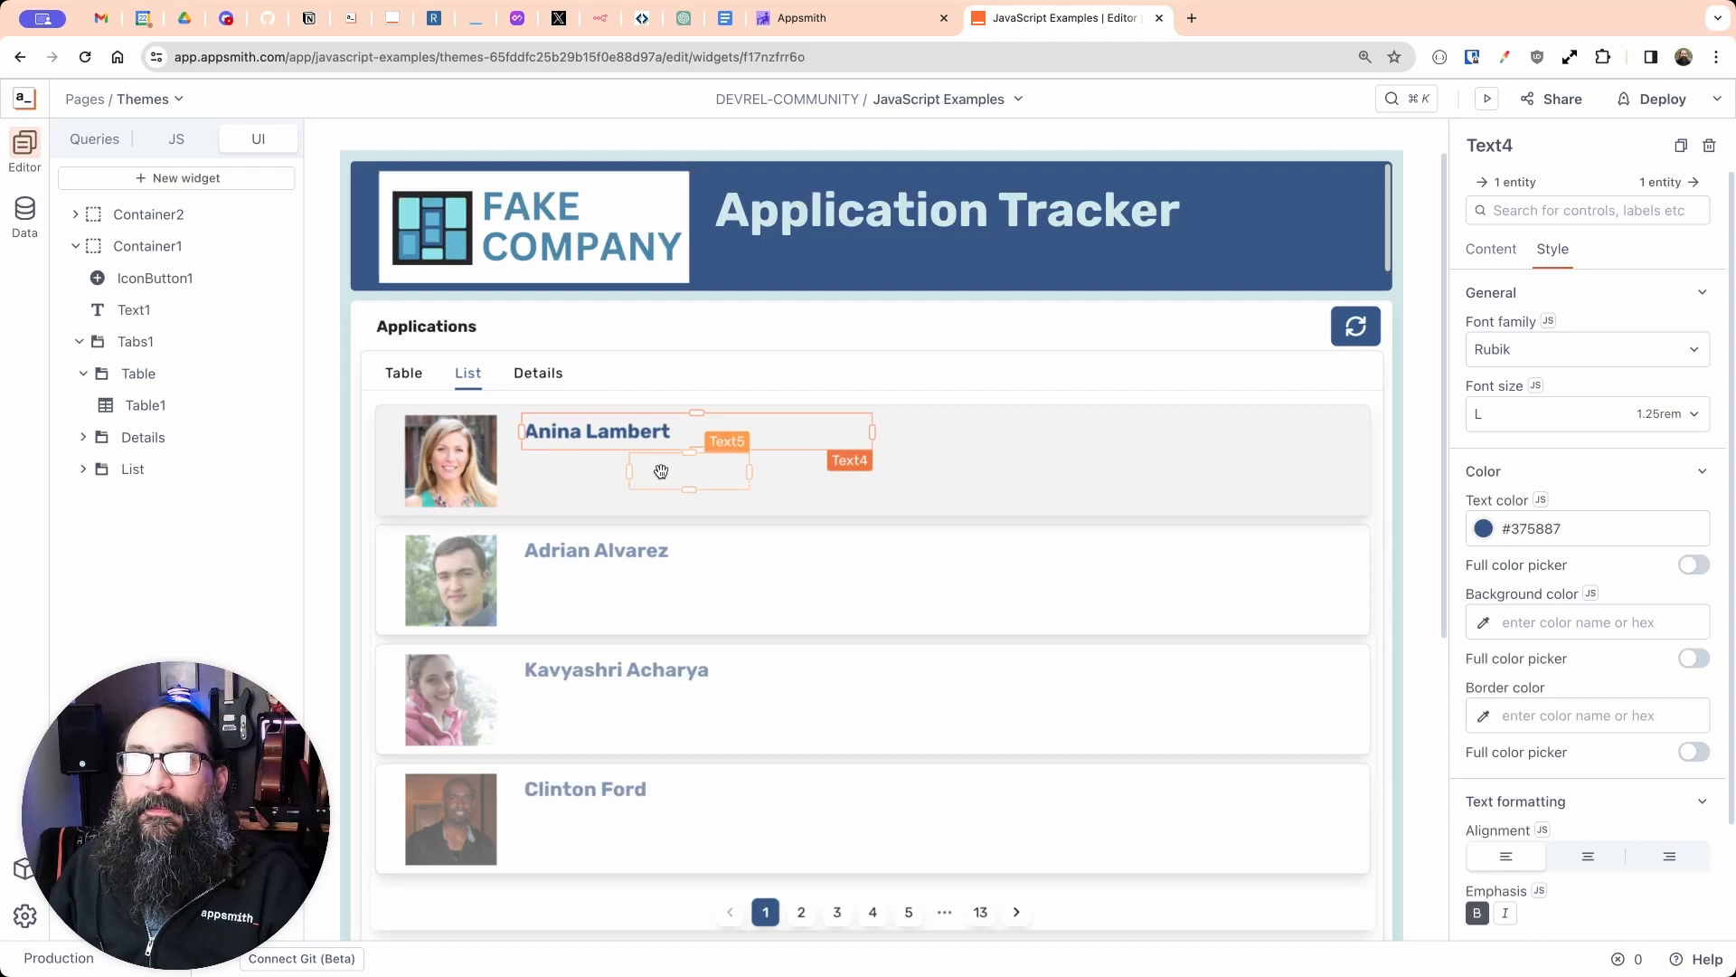
drag(629, 471, 540, 477)
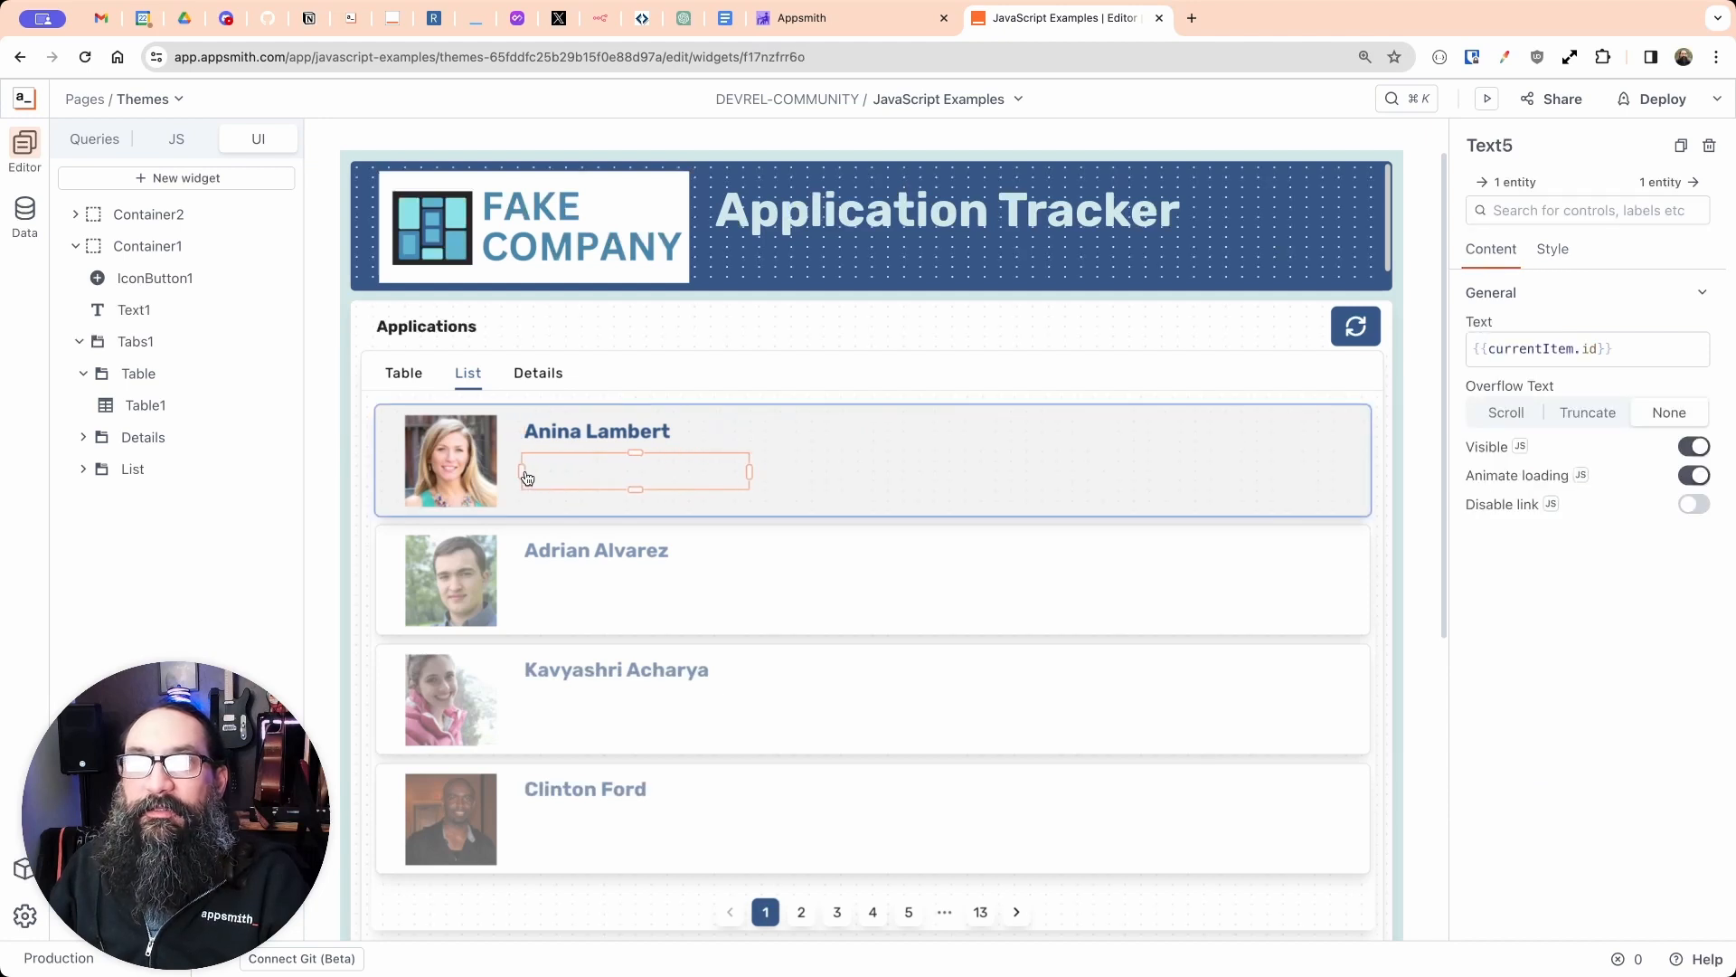
drag(750, 471, 901, 480)
Step: Set the text below the name to {{currentItem.email}}
double_click(1591, 349)
key(BackSpace)
text(e)
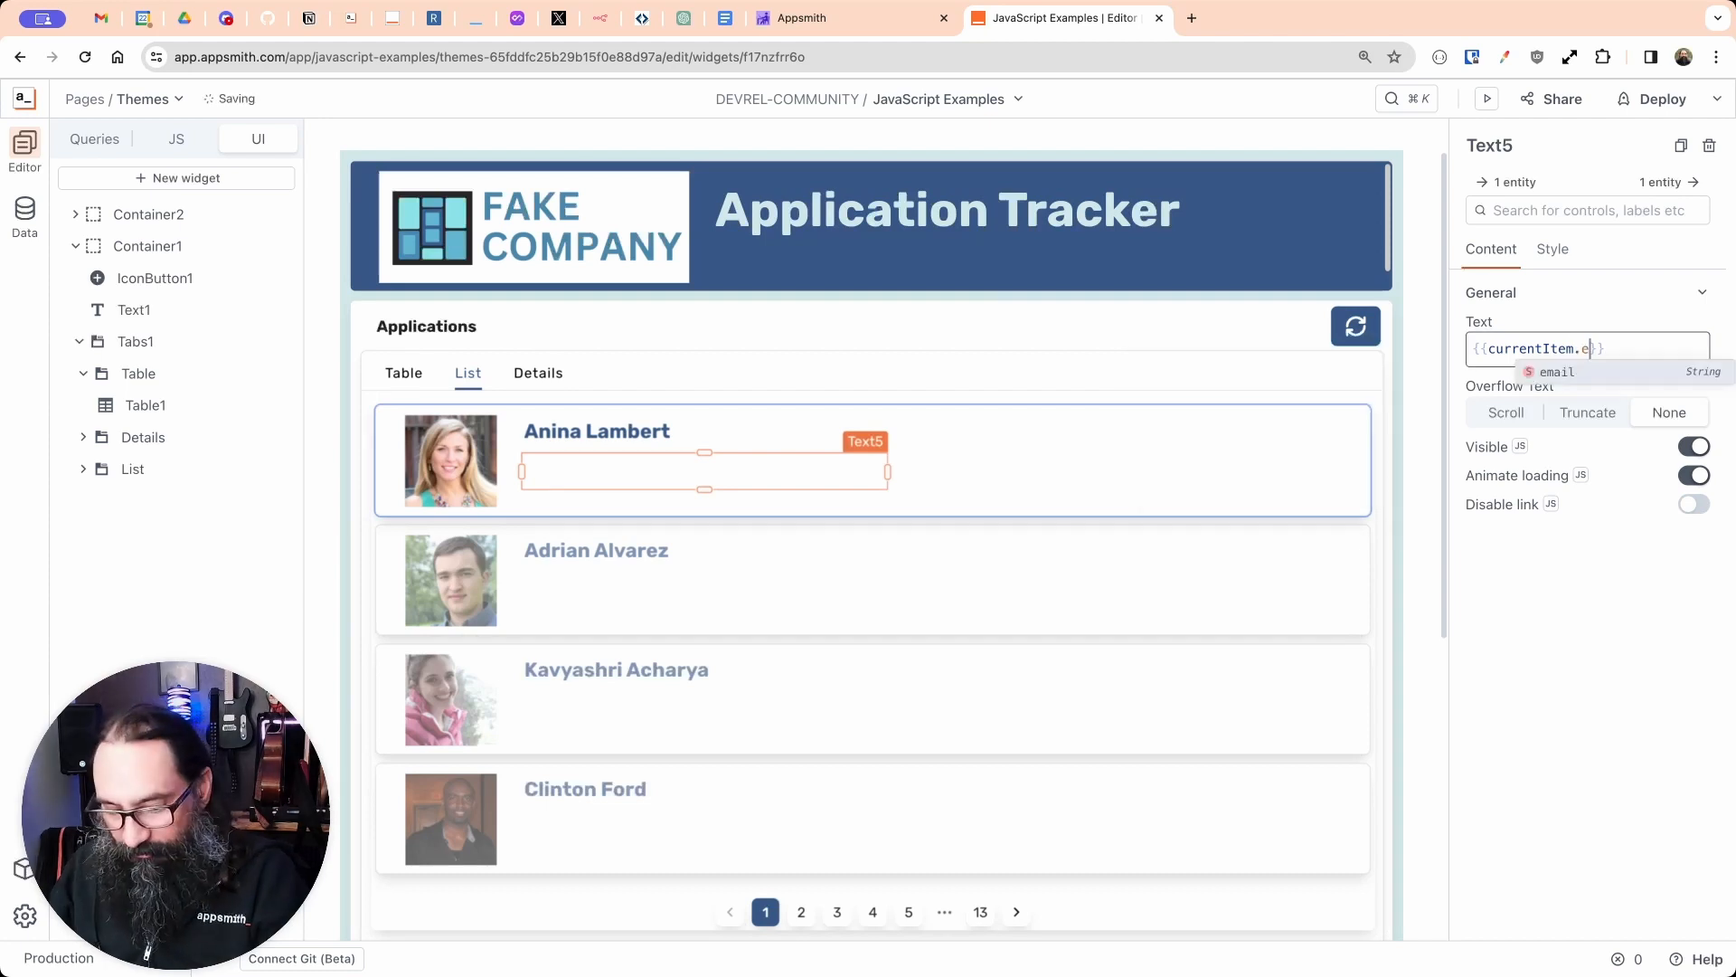
text(m)
click(1557, 371)
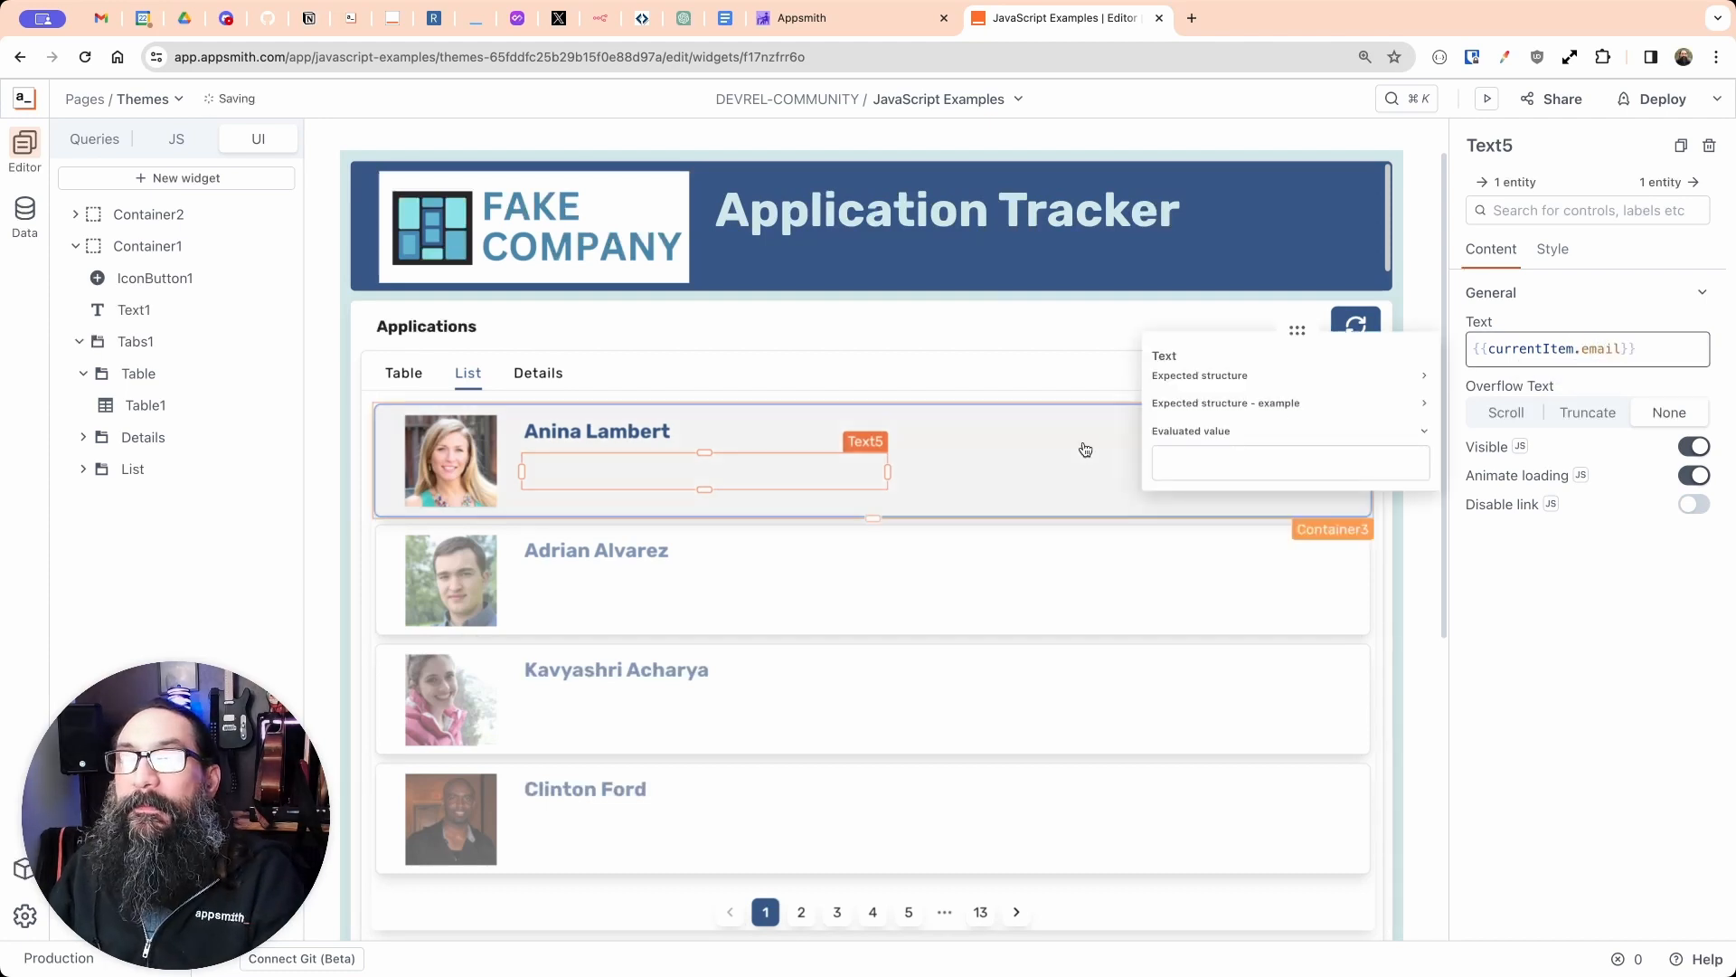
click(975, 457)
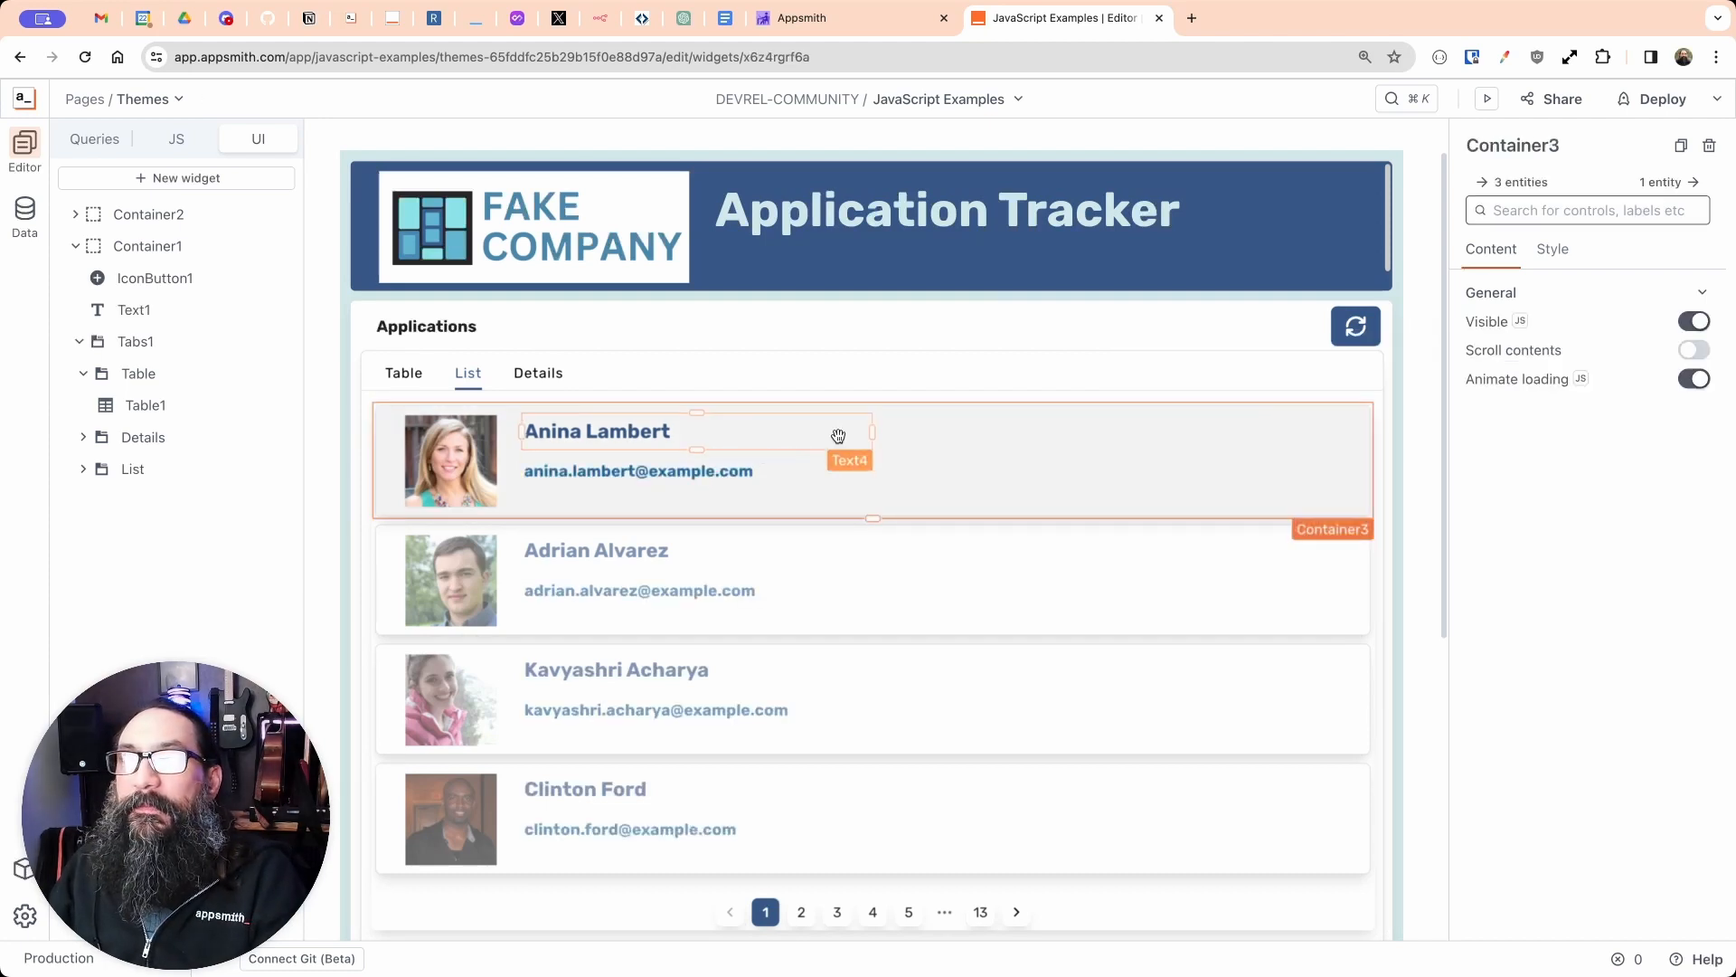
Step: Add a text widget beside the email in the first card, set it to {{currentItem.country}}, and narrow it
click(182, 185)
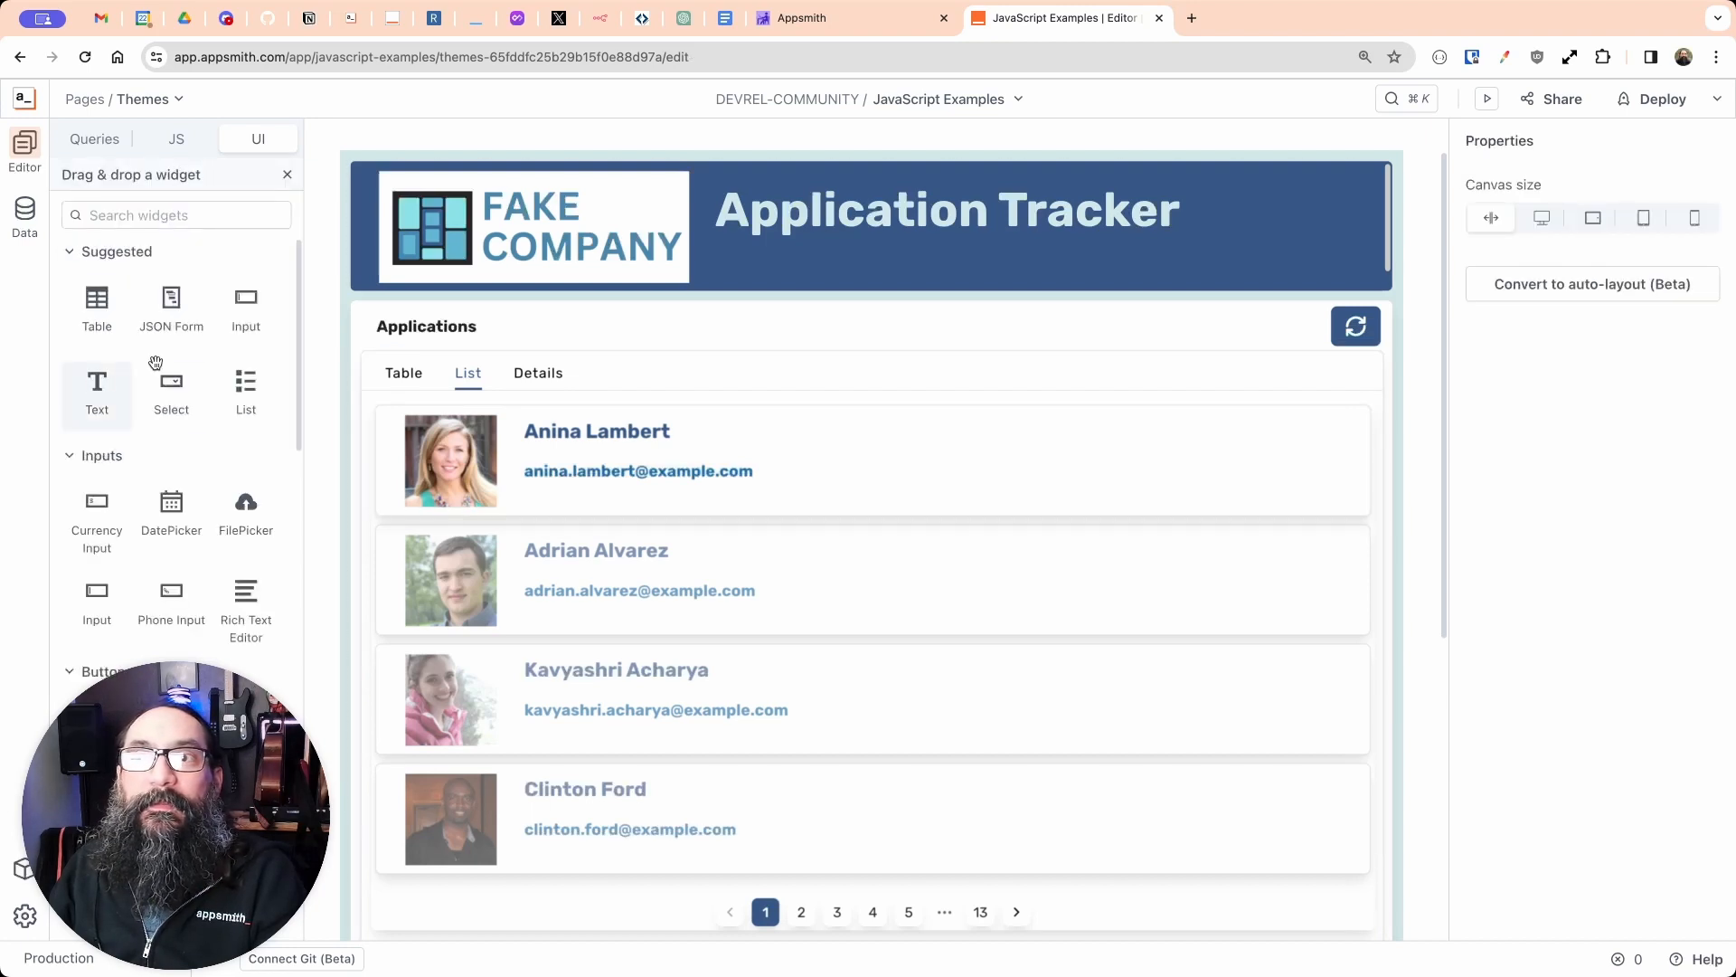
drag(97, 384, 1105, 473)
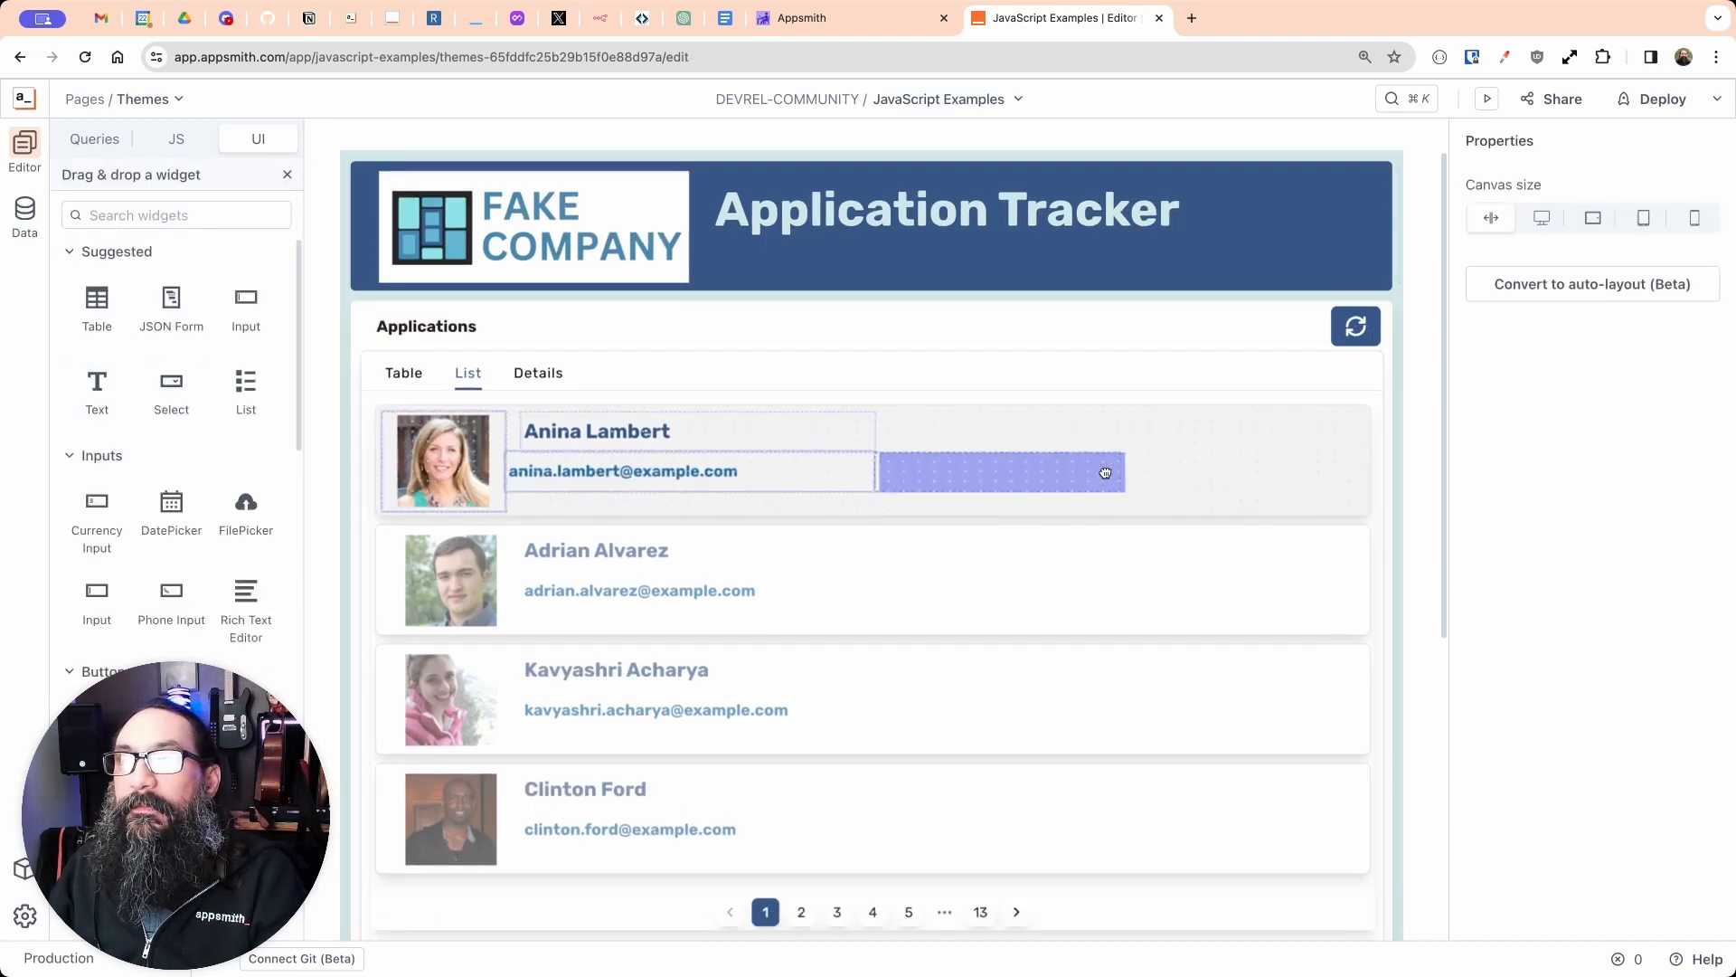
click(827, 477)
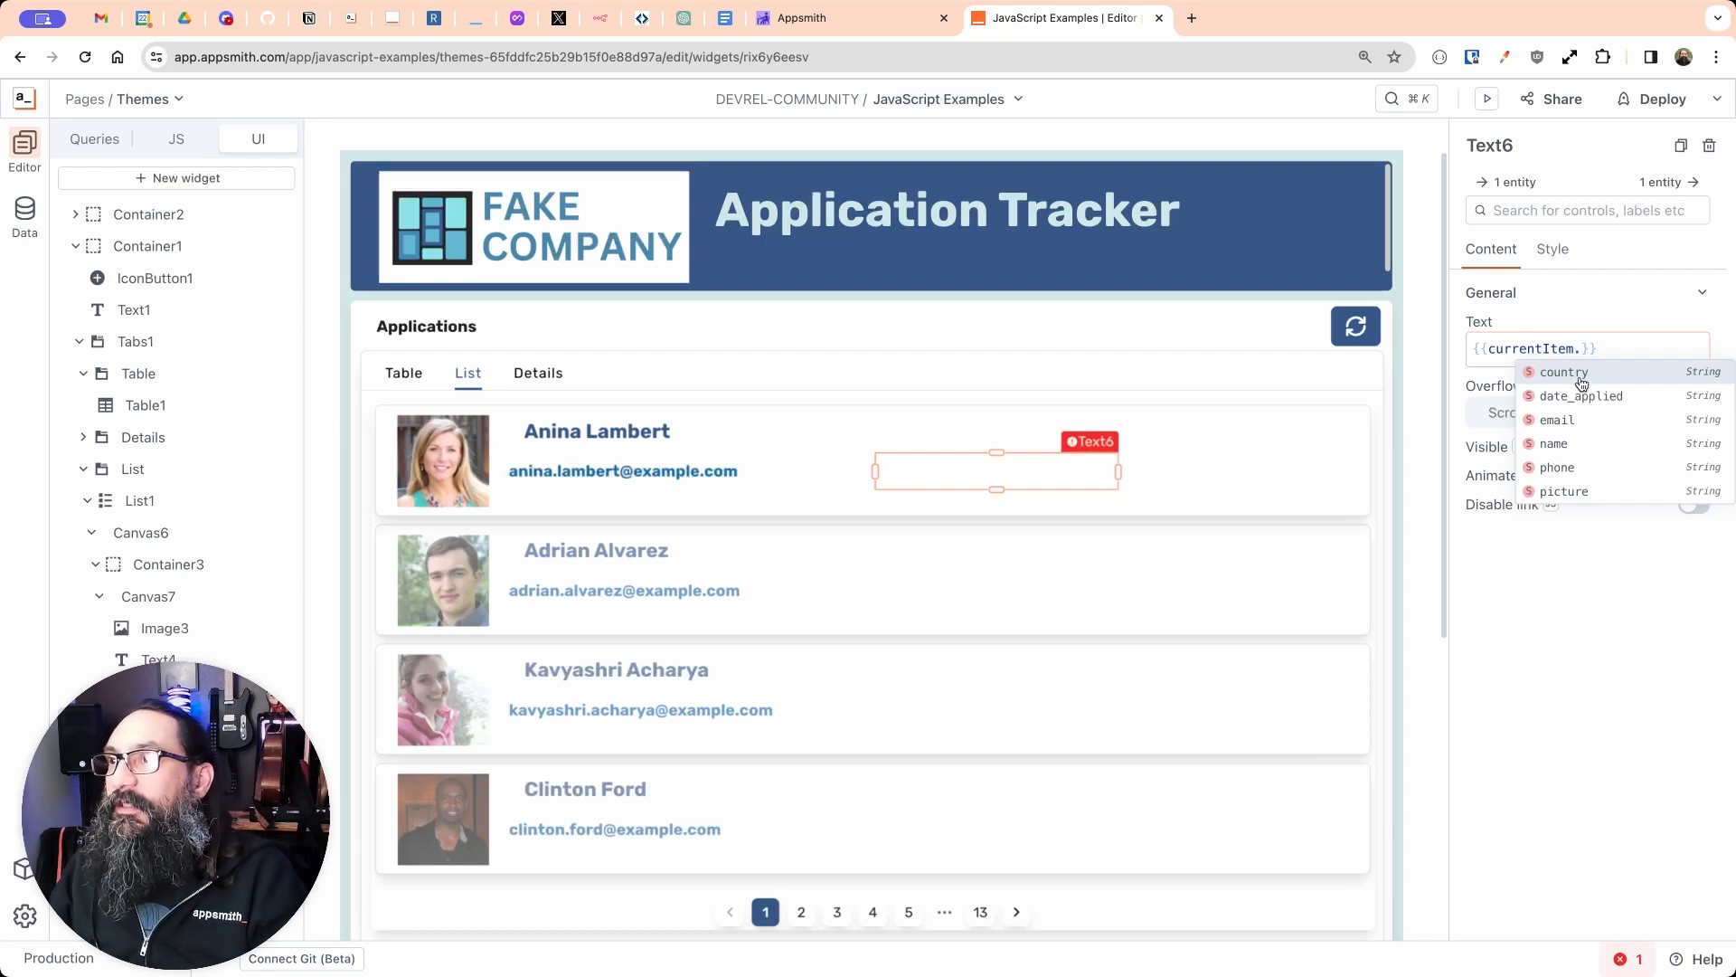
click(1564, 373)
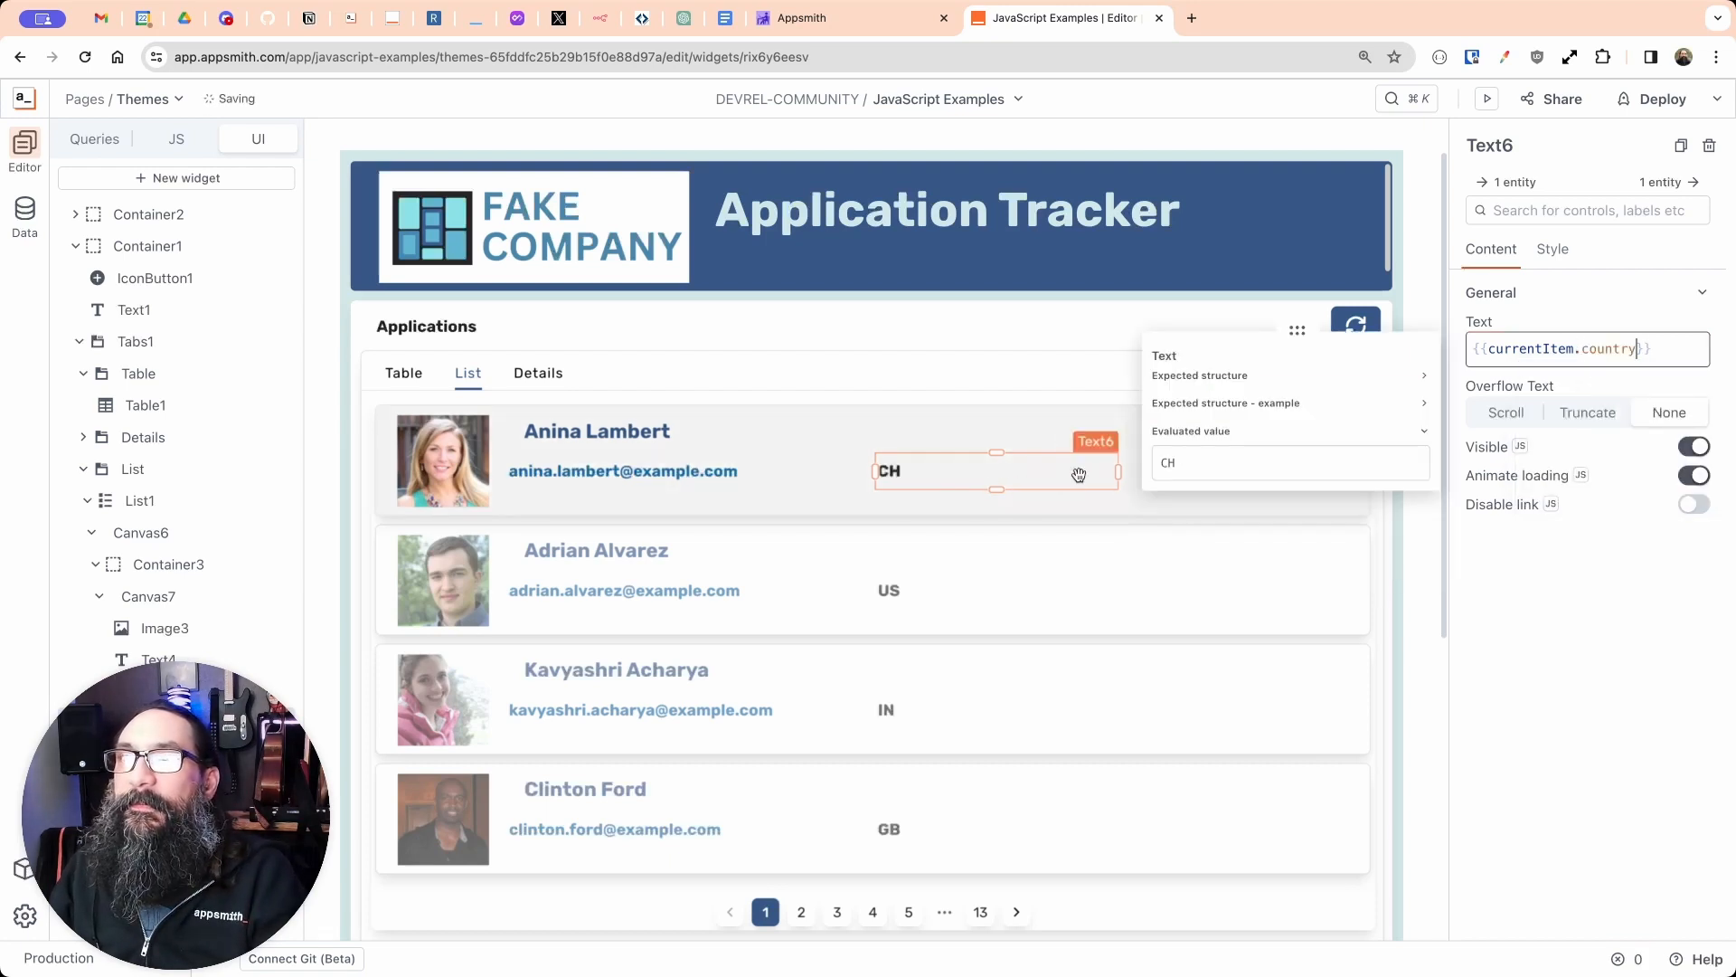
drag(1107, 469, 969, 491)
click(1040, 486)
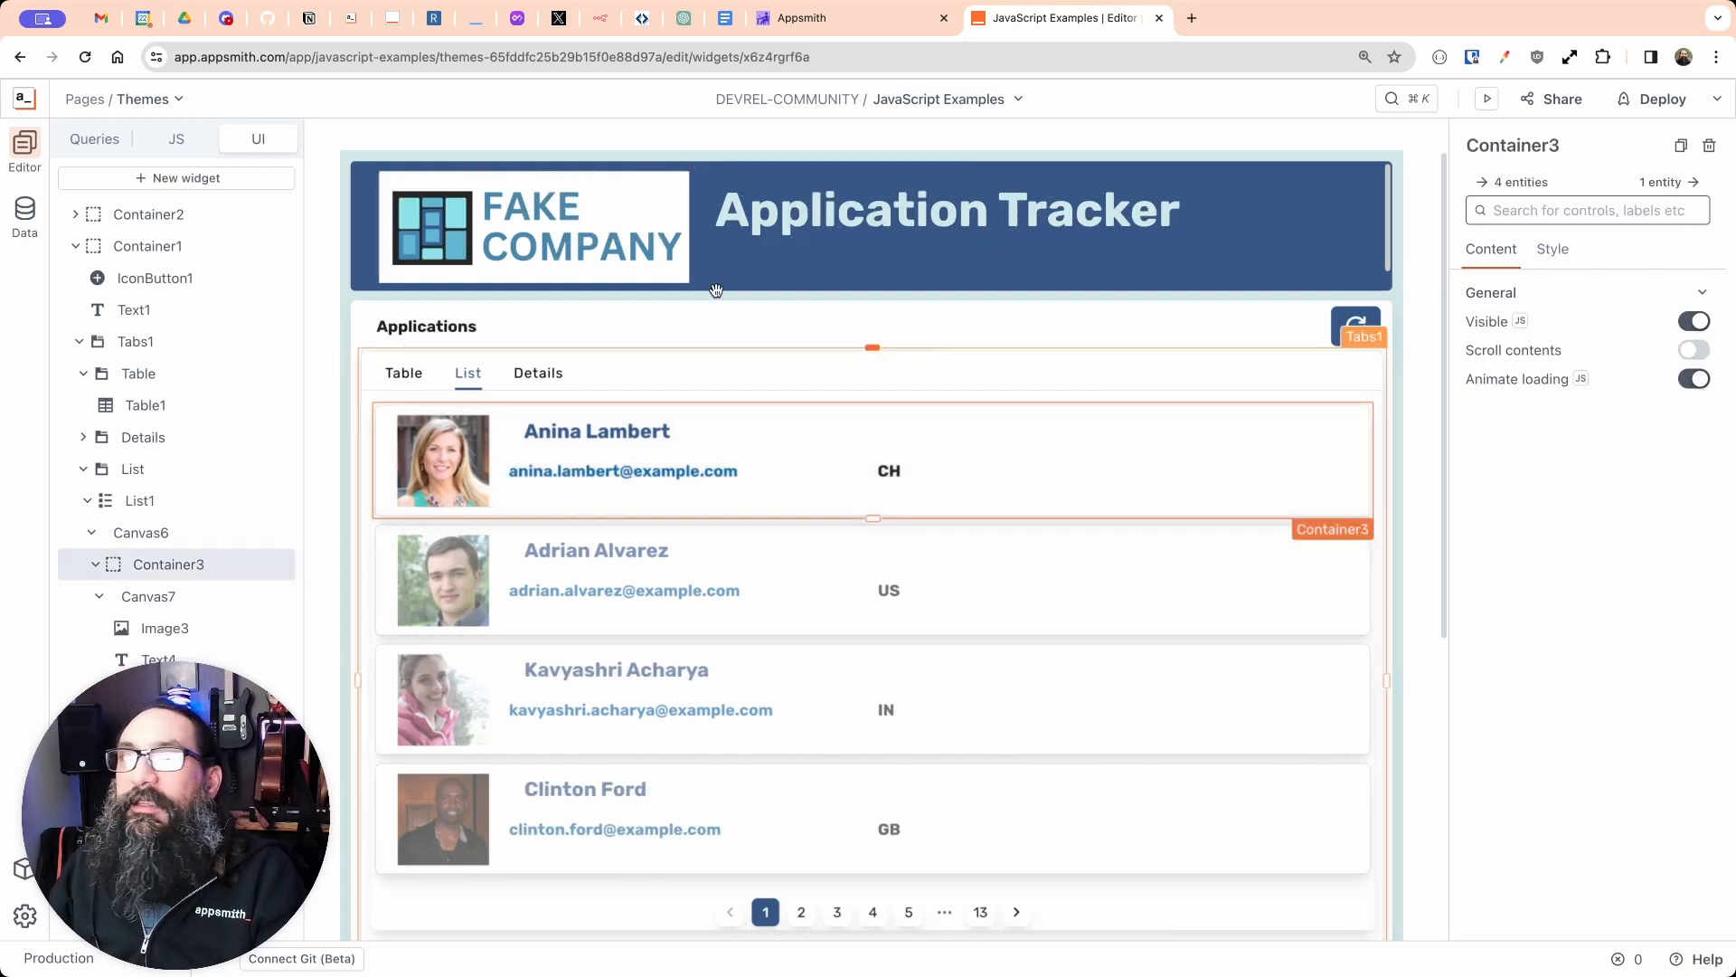
Step: Add a button group to the upper right of the first list card and narrow it slightly
click(186, 178)
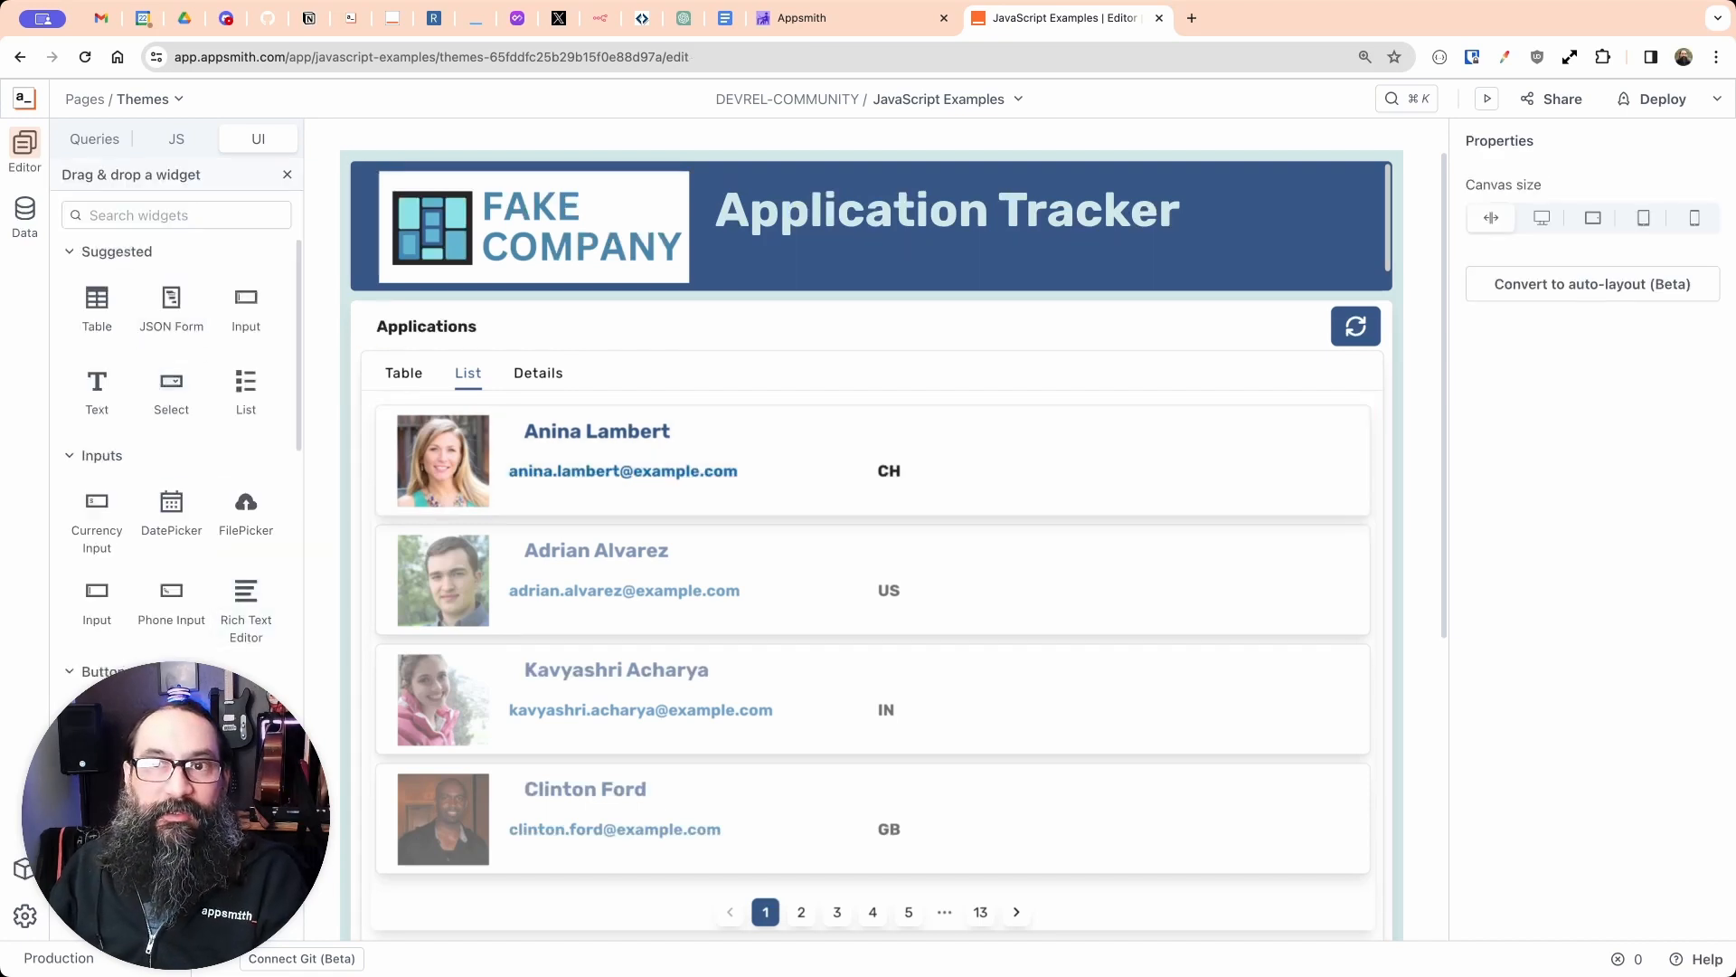
drag(171, 719, 1329, 670)
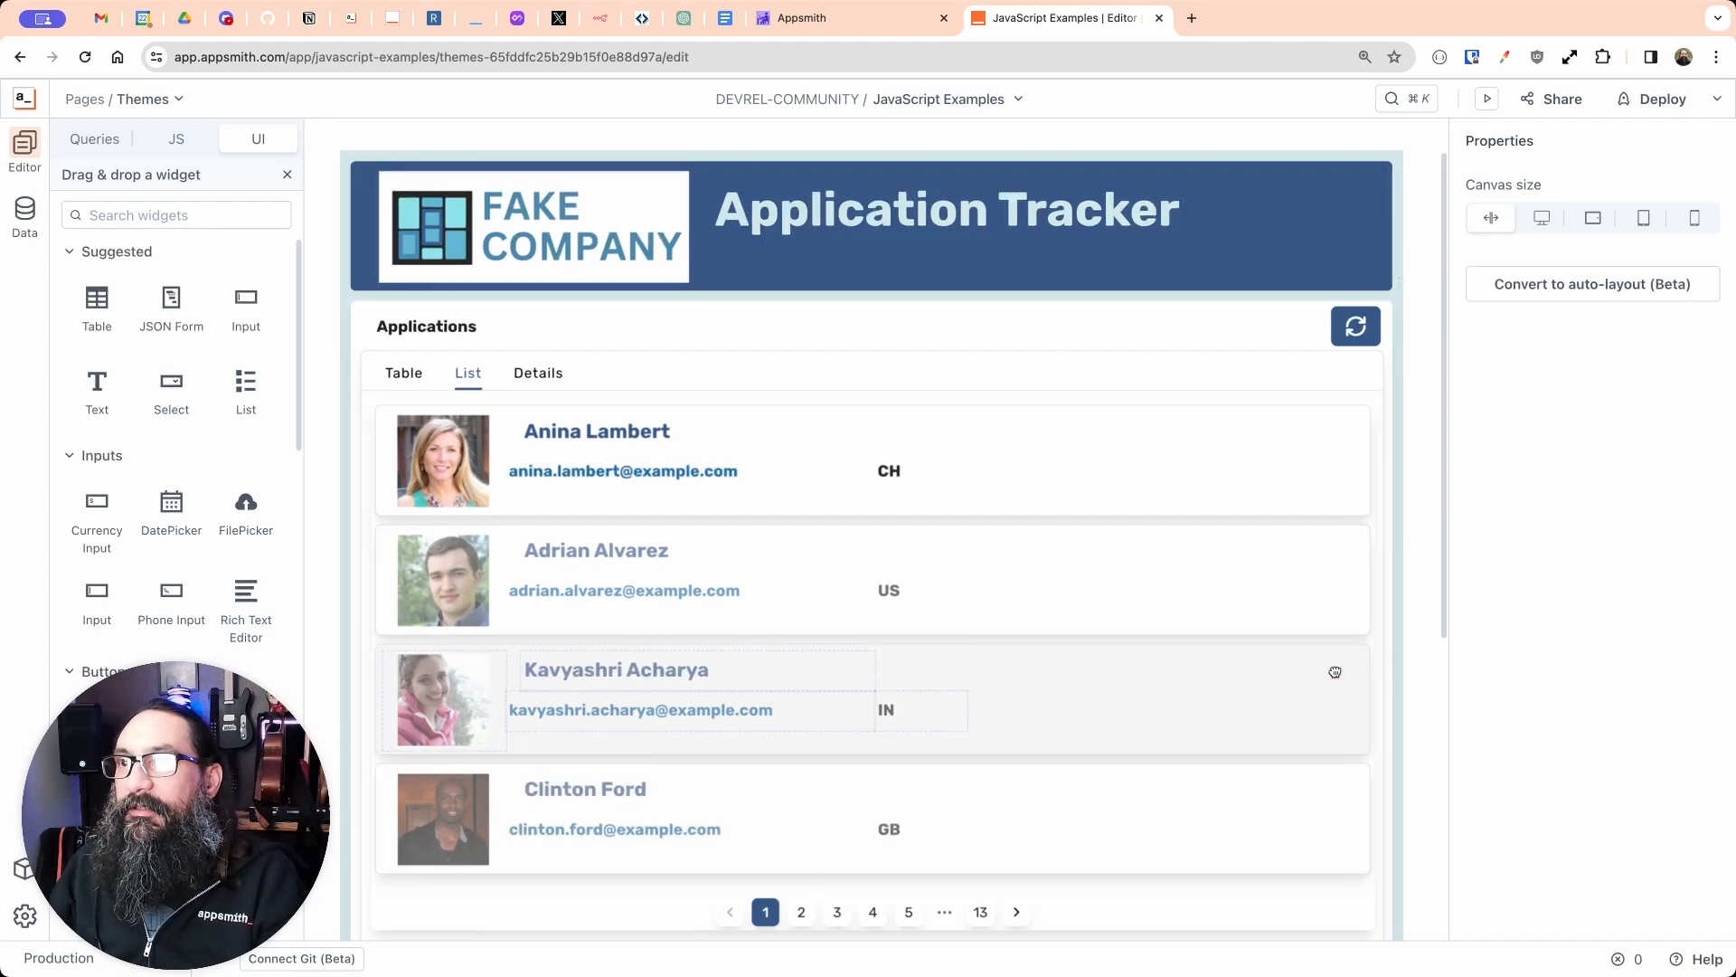
drag(171, 719, 1319, 434)
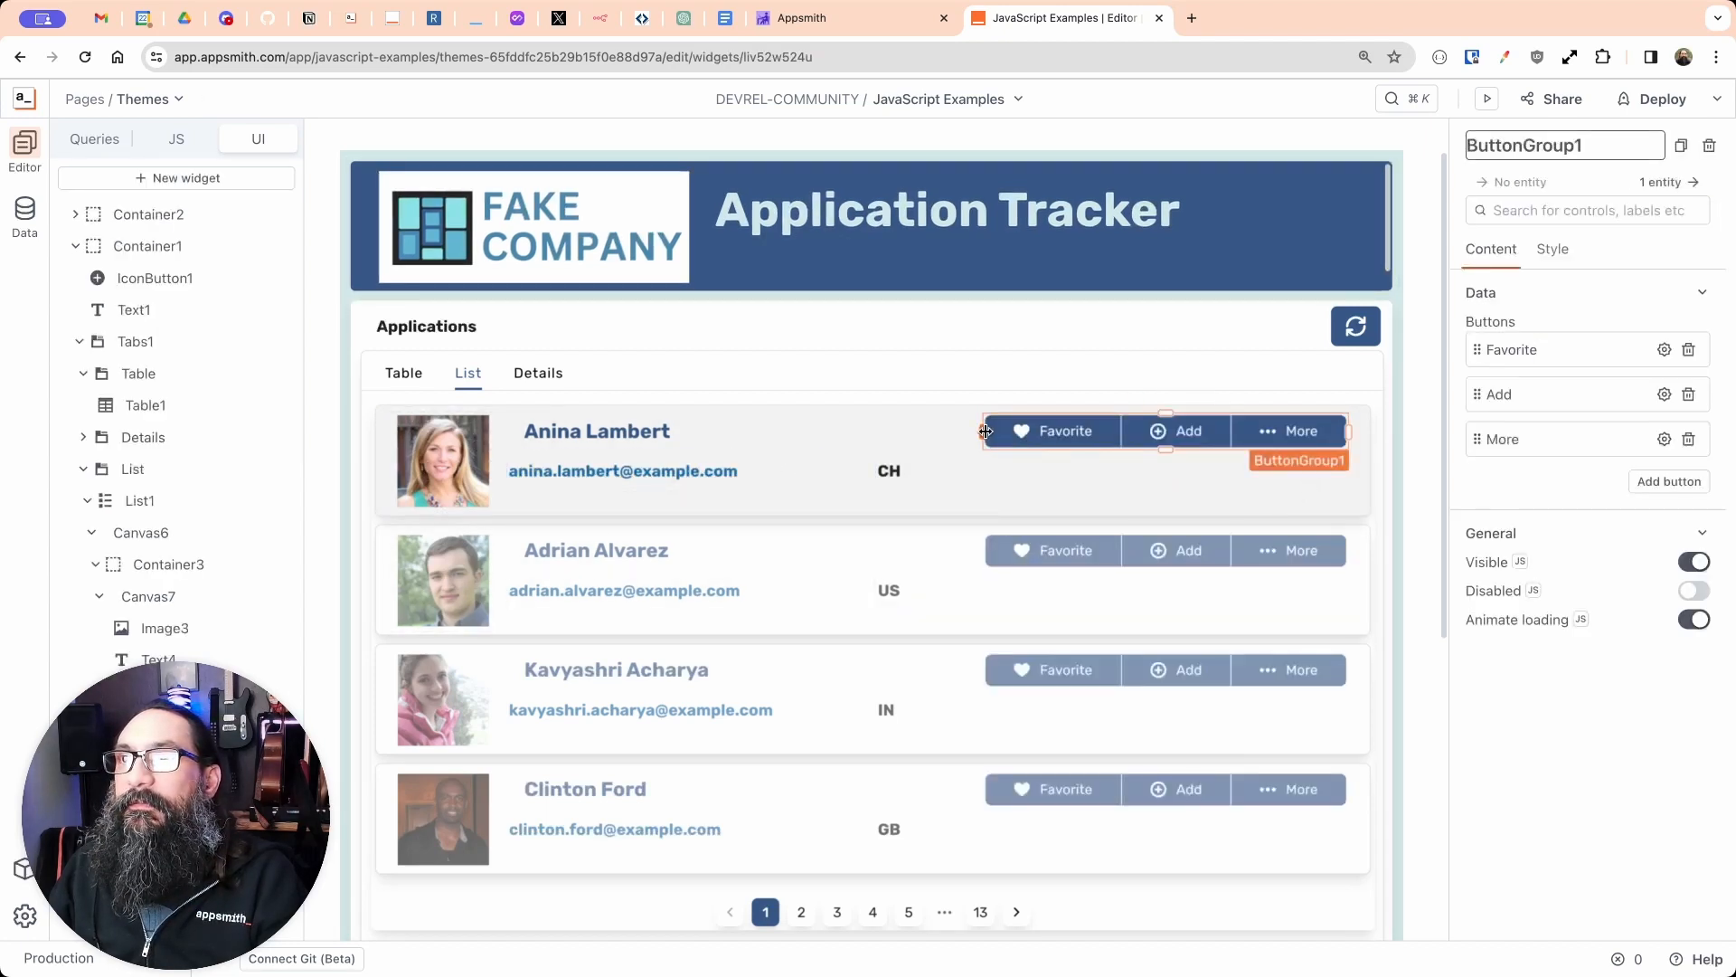
drag(1001, 440, 1001, 440)
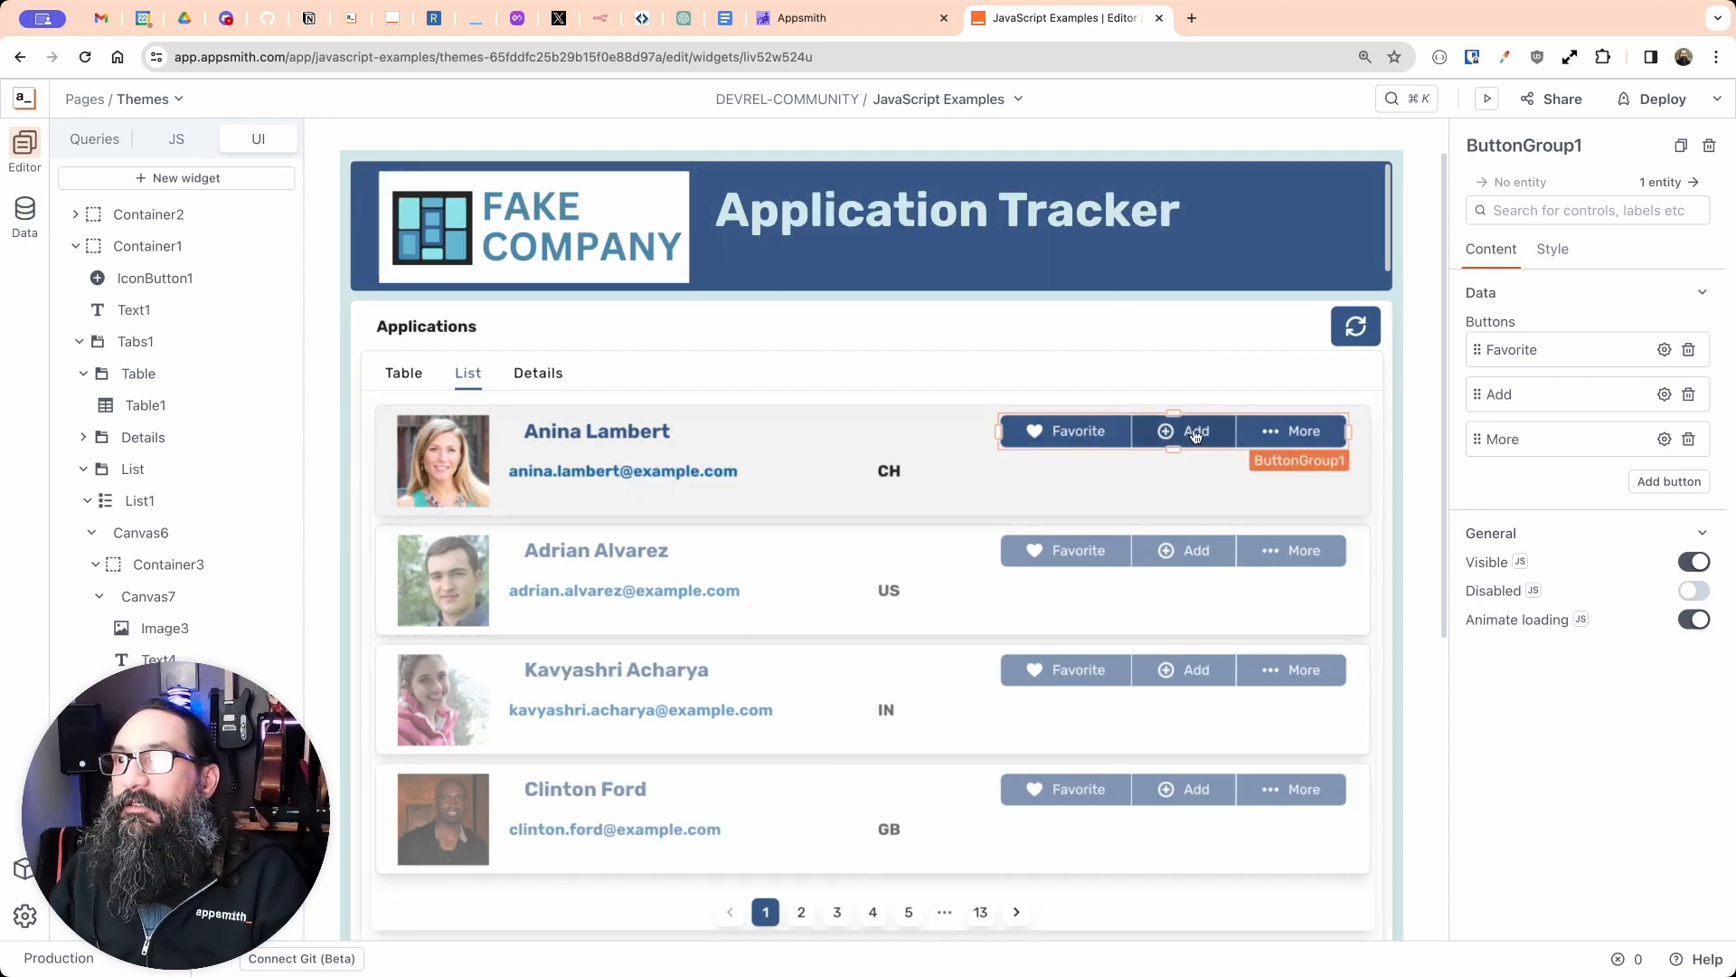
Step: Change the button group's More button to the Simple type and move the country text up level with the name
click(1281, 436)
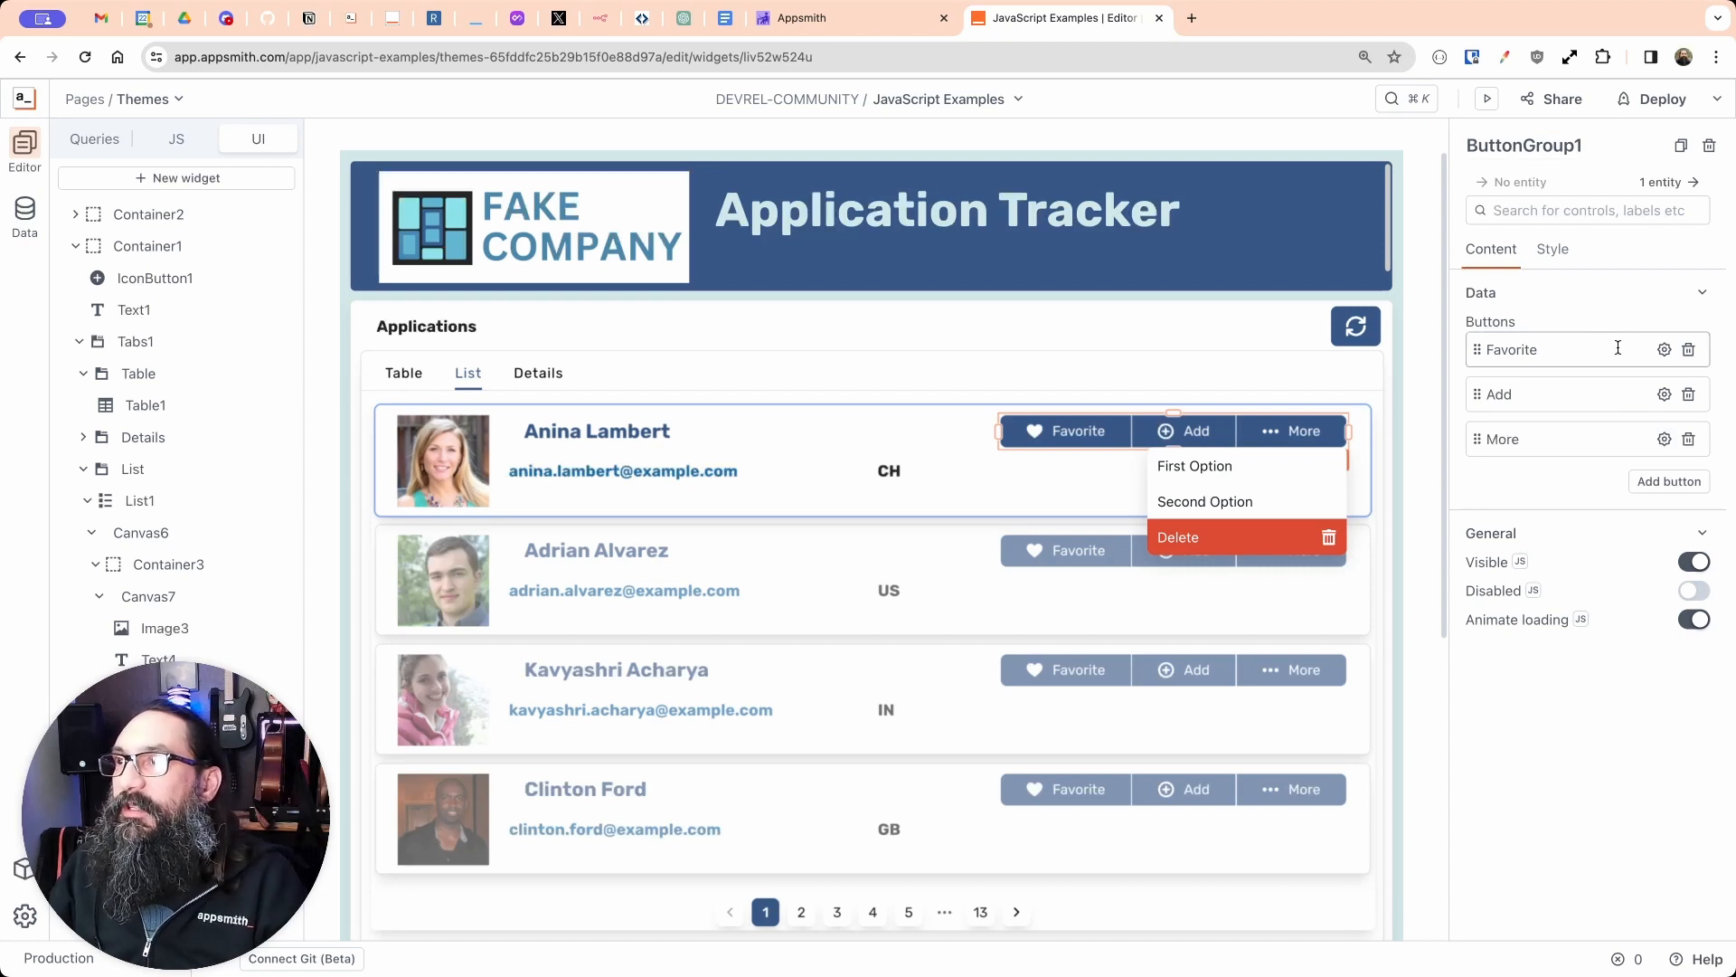
click(1664, 440)
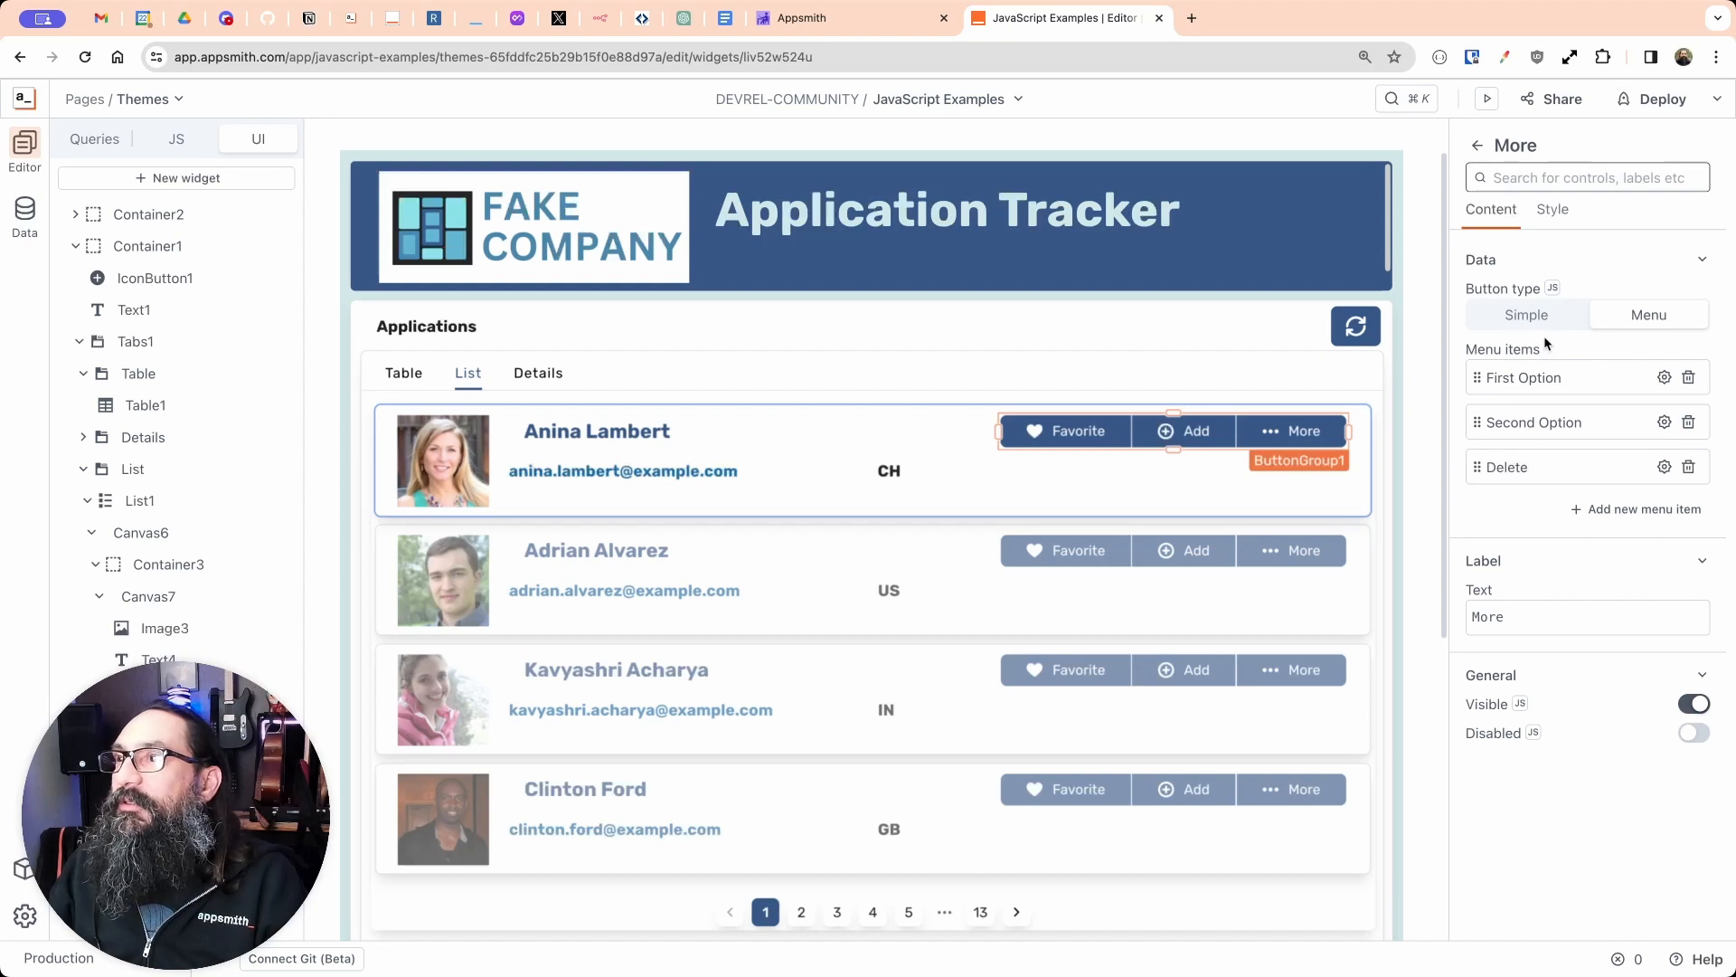
click(1527, 315)
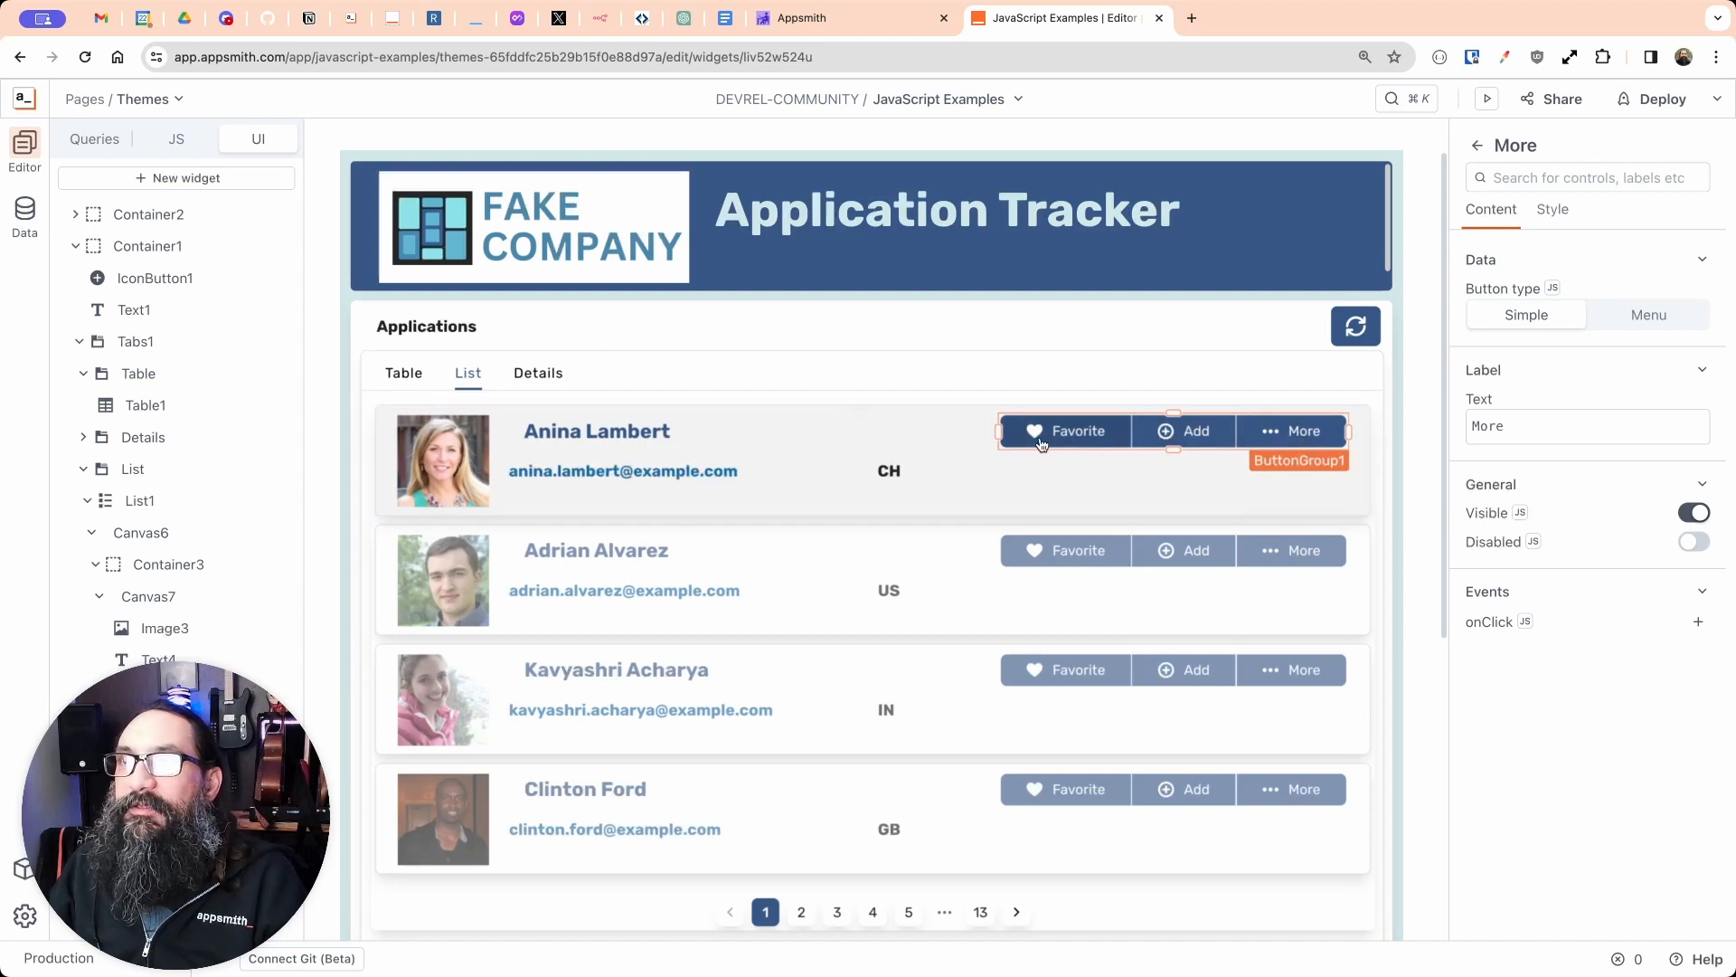
drag(889, 469, 900, 430)
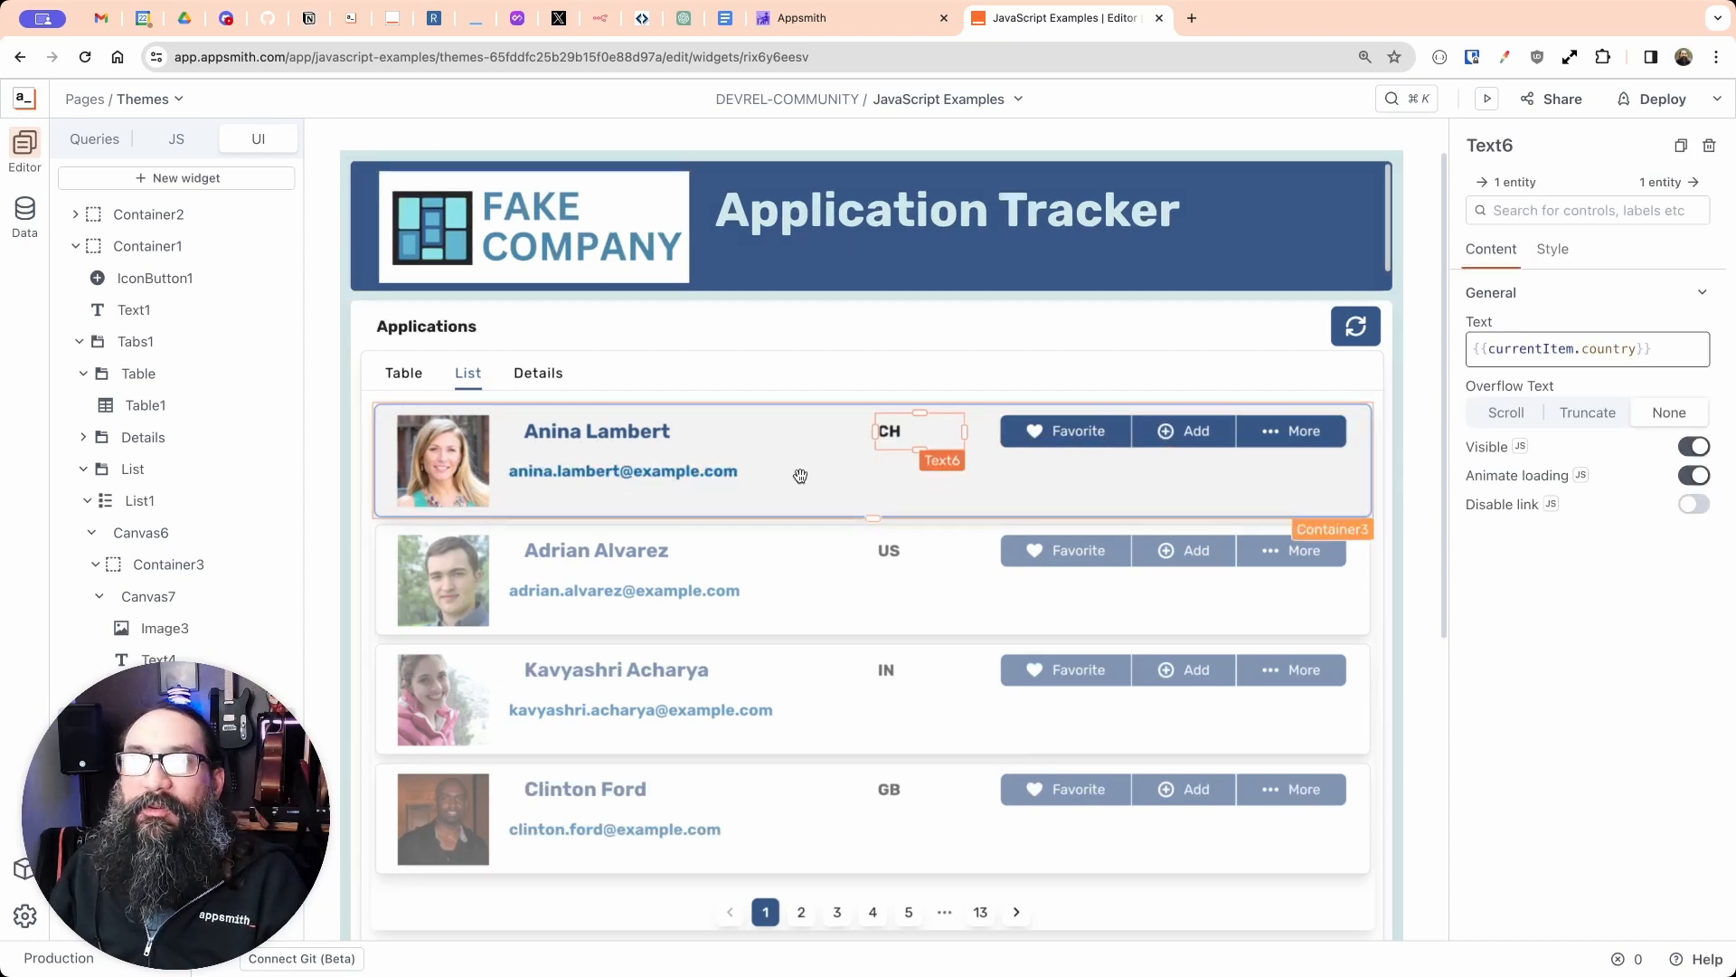
Step: Add a Rating widget below the button group in the first card and narrow it from its left edge
click(182, 177)
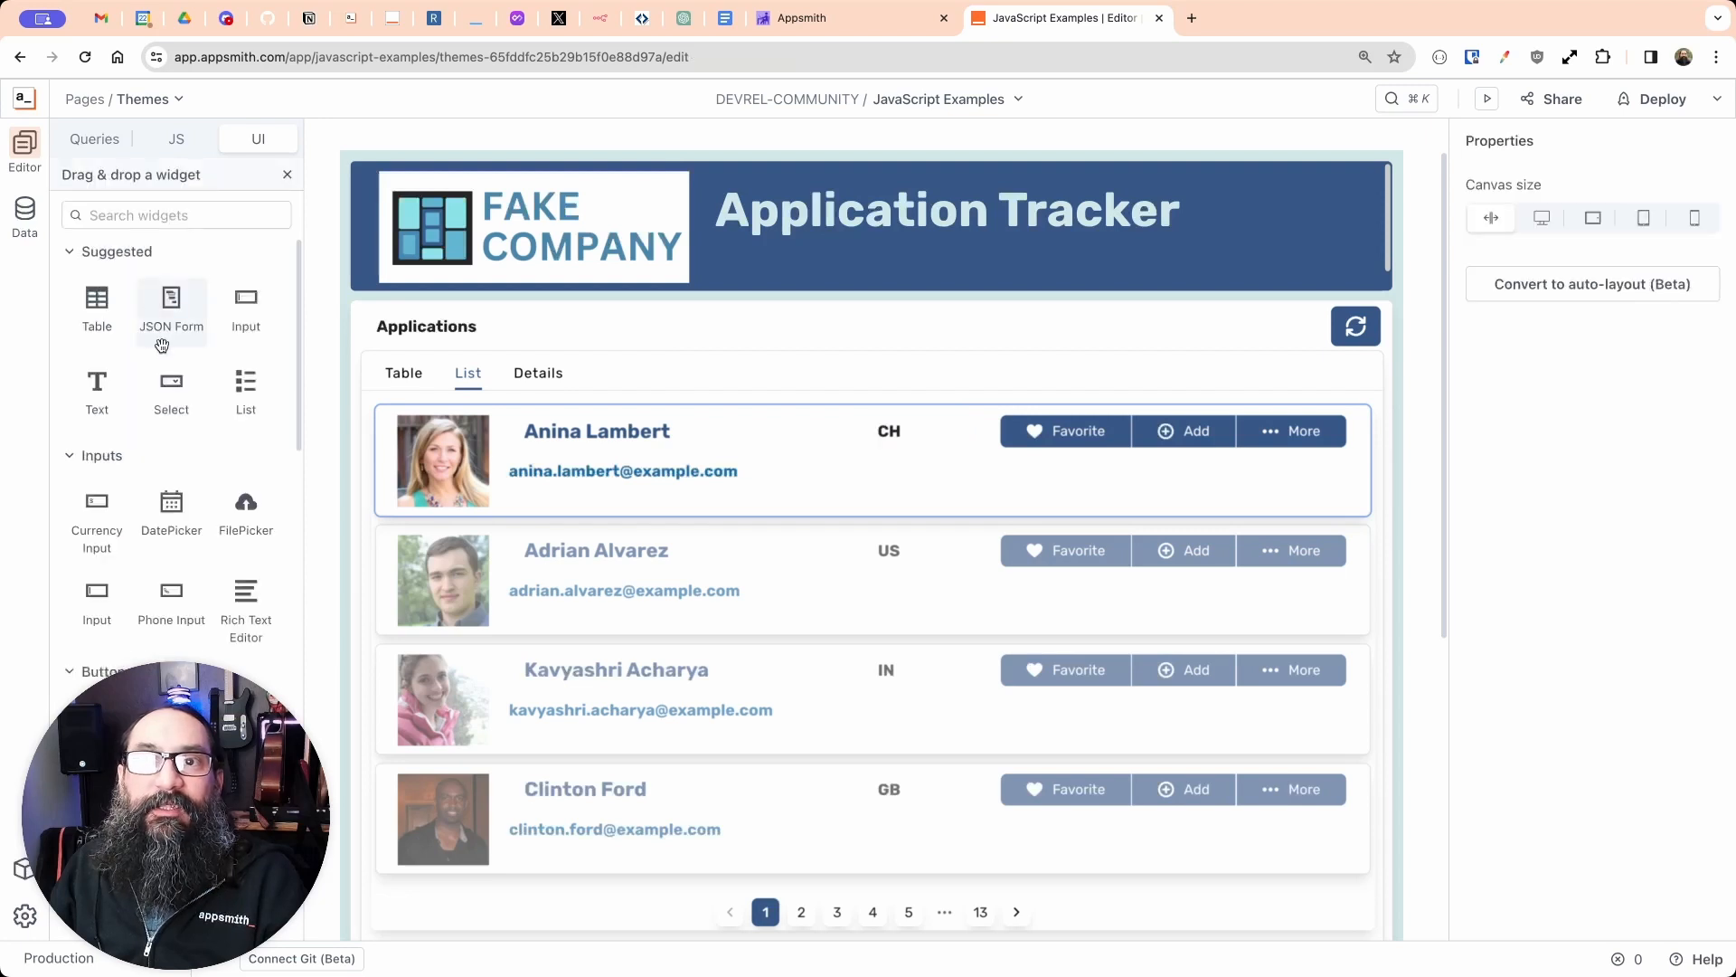
click(150, 214)
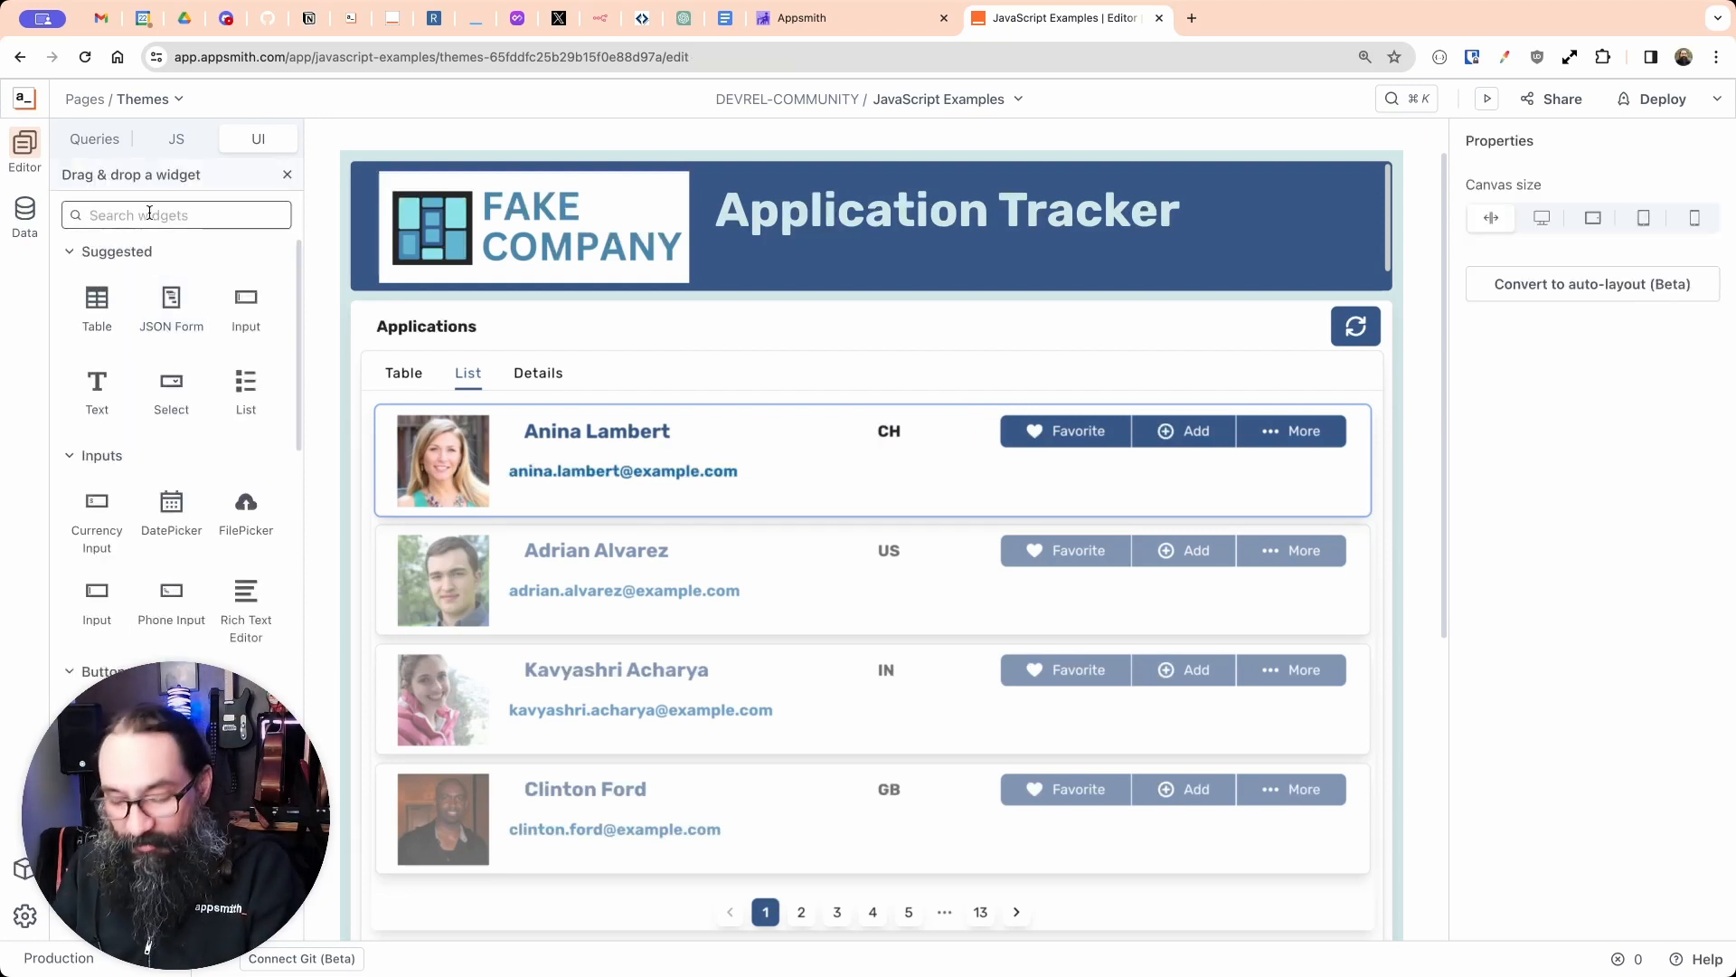
text(rat)
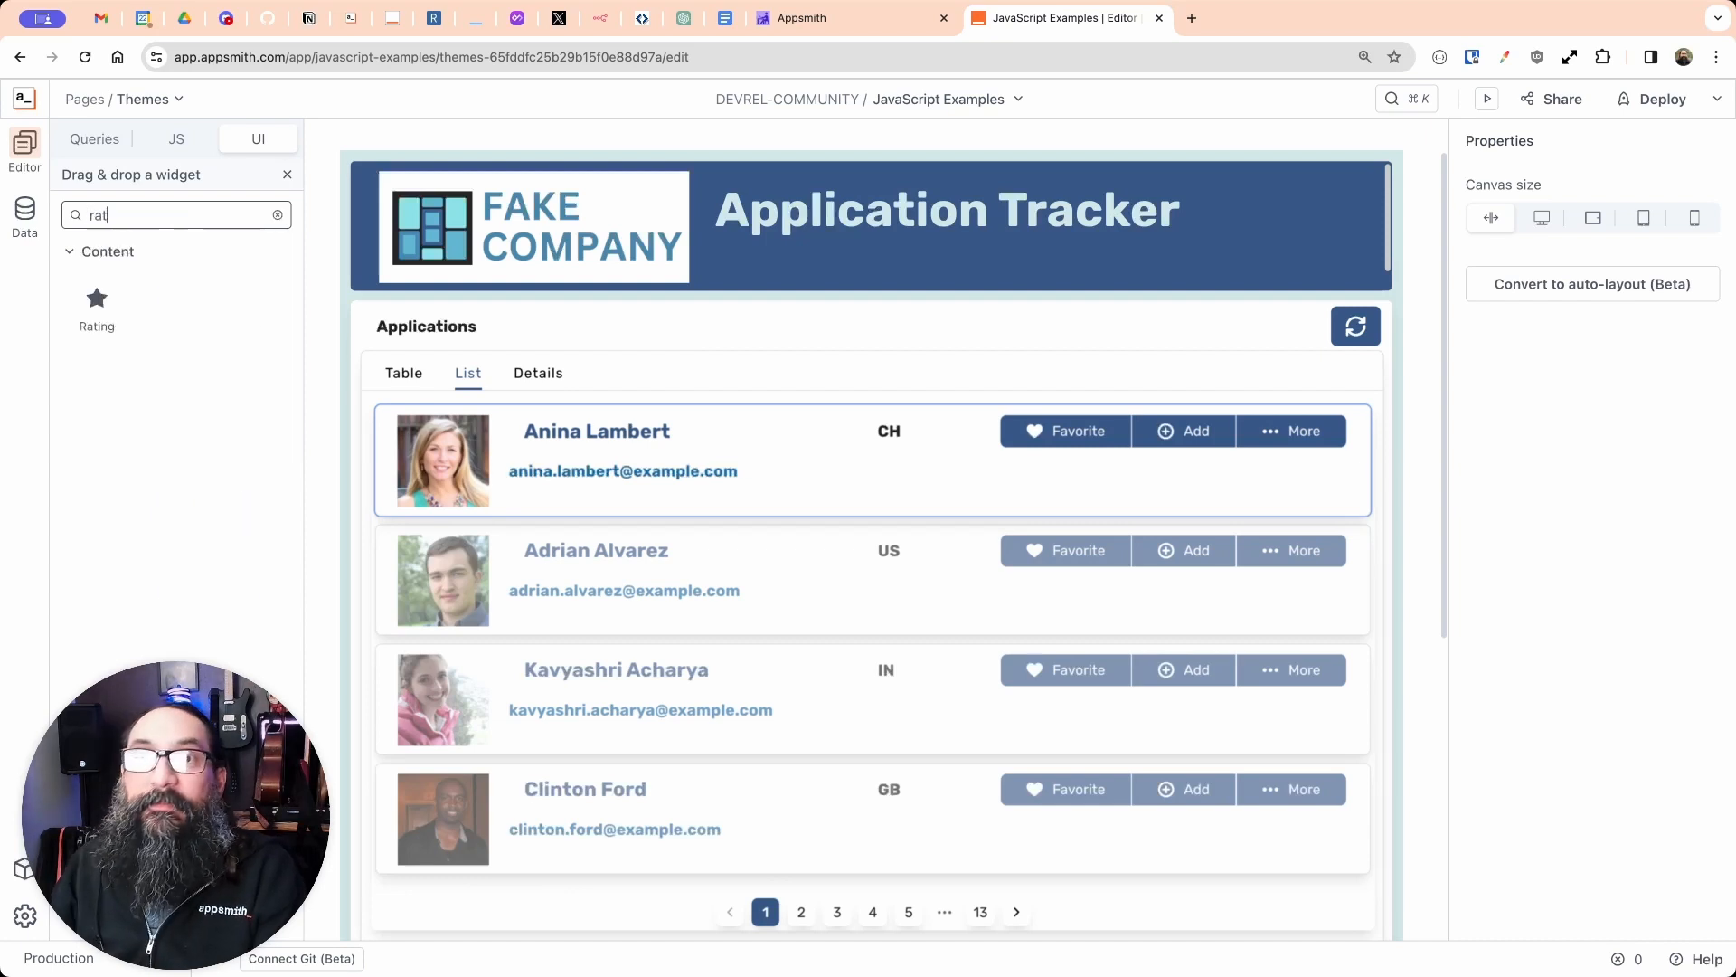
drag(127, 302, 1321, 472)
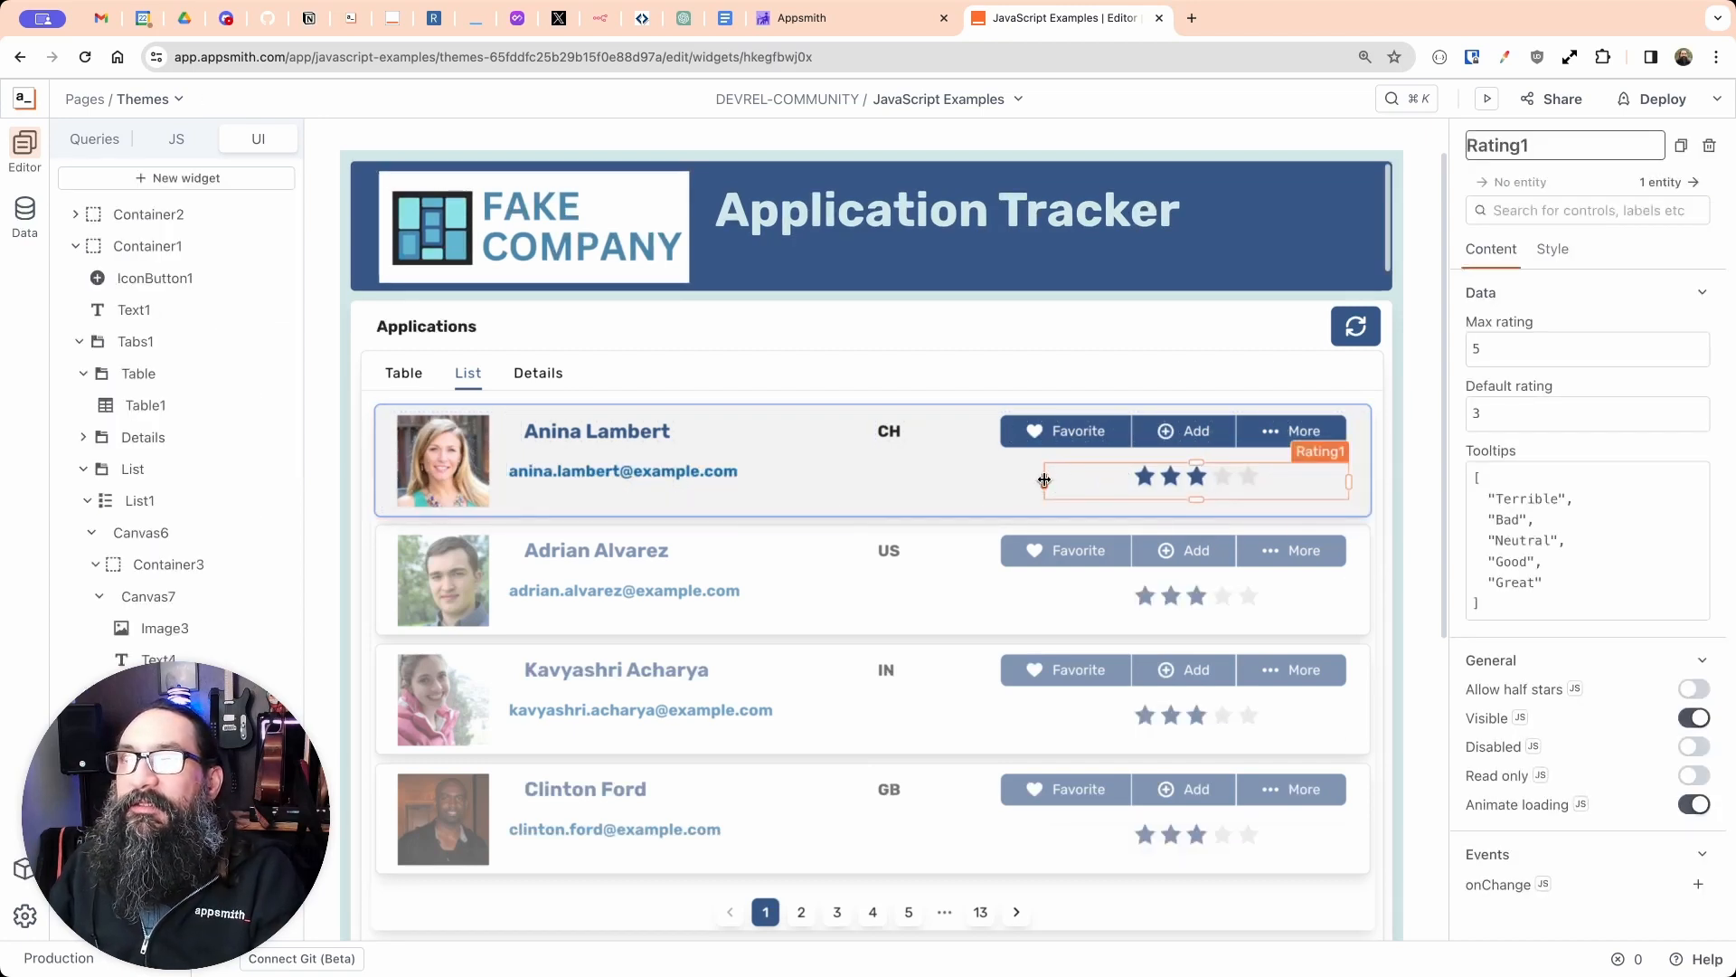
drag(1044, 481, 1107, 484)
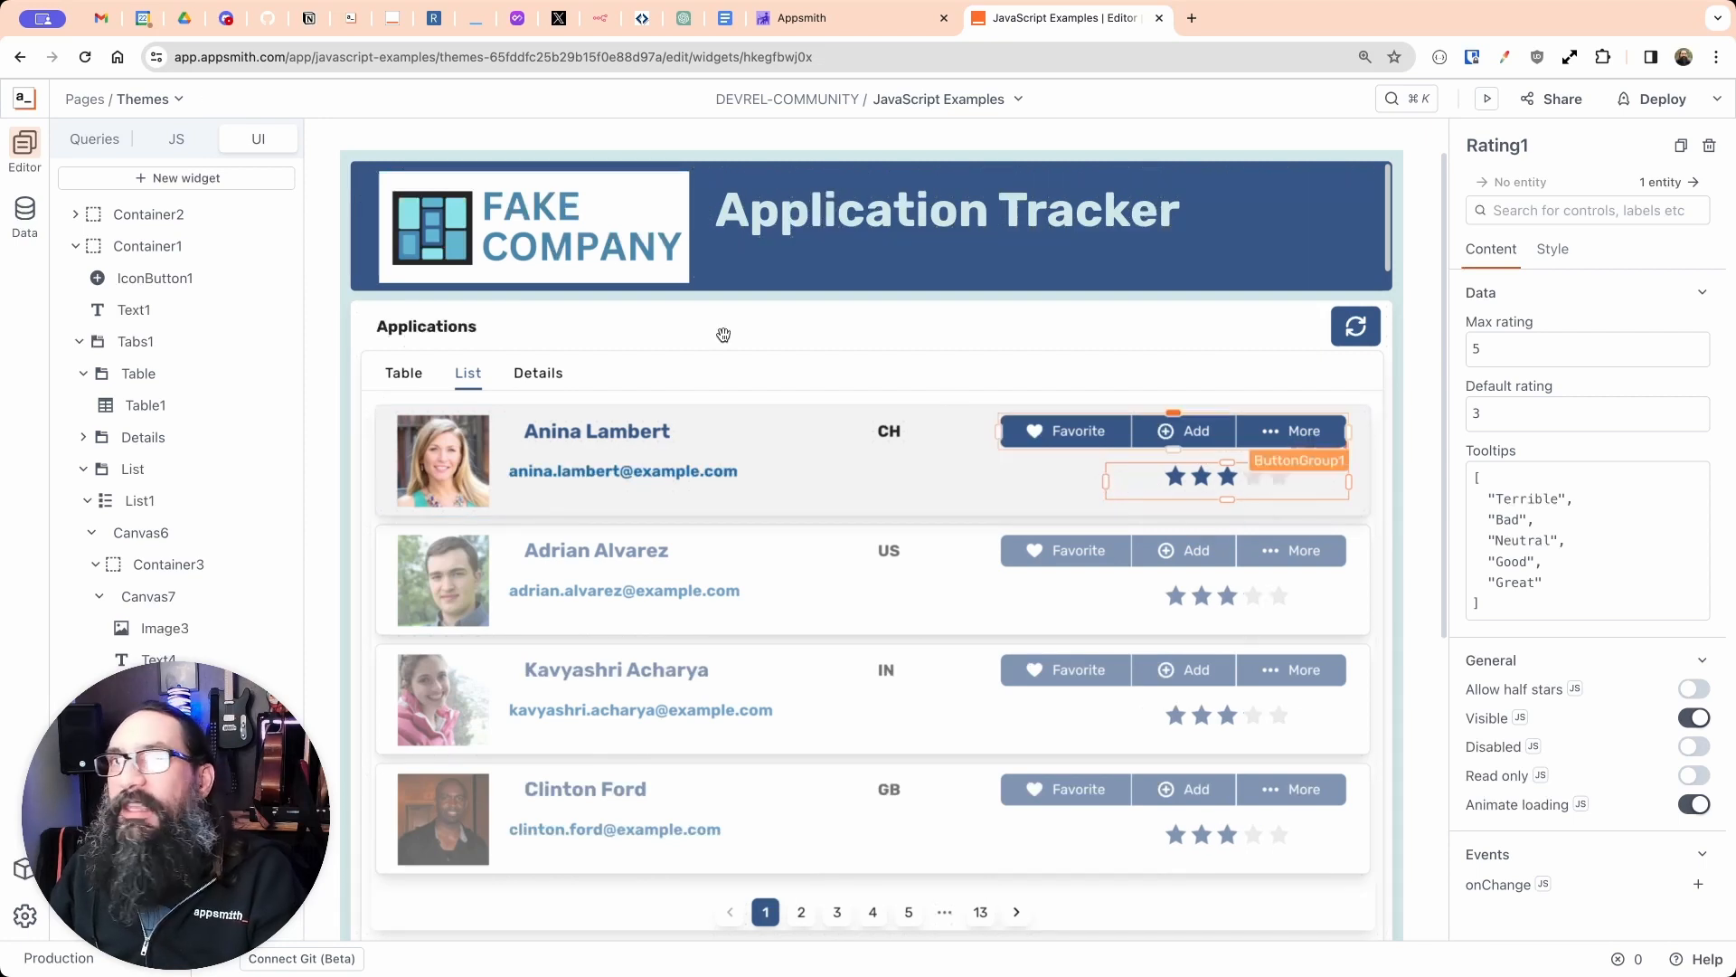
Step: Add a Progress widget beside the rating in the first card and shorten it to start at the button group's left edge
click(186, 177)
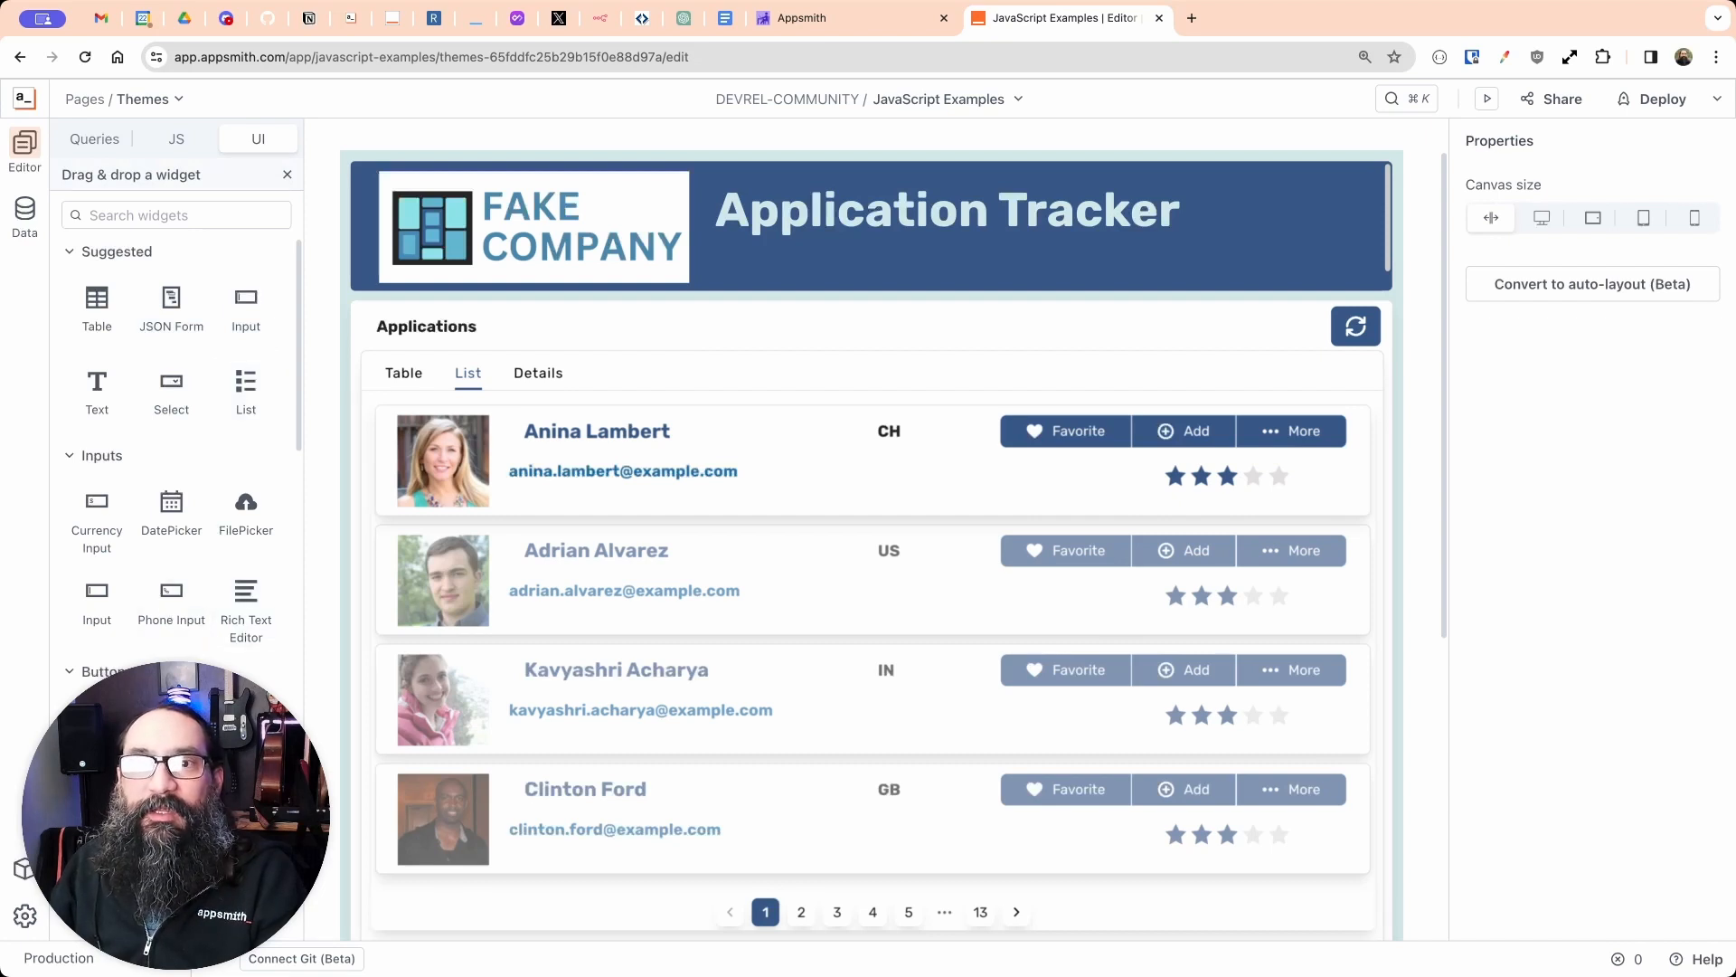
click(176, 222)
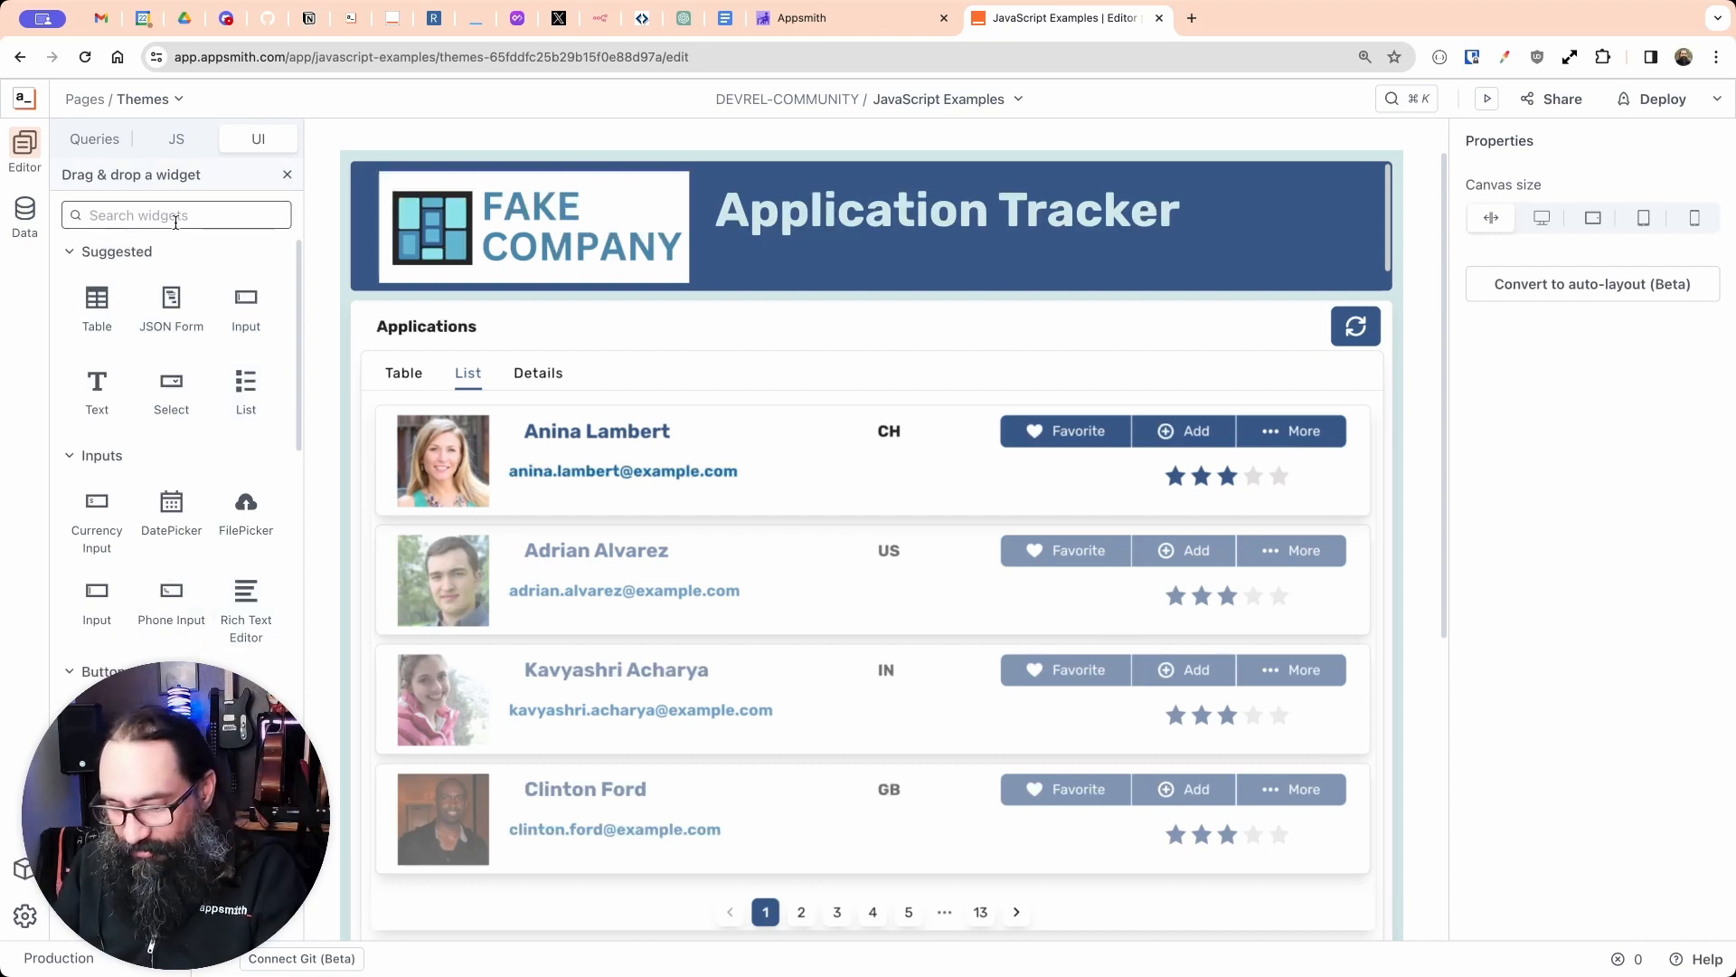
text(pr)
drag(120, 282, 1116, 485)
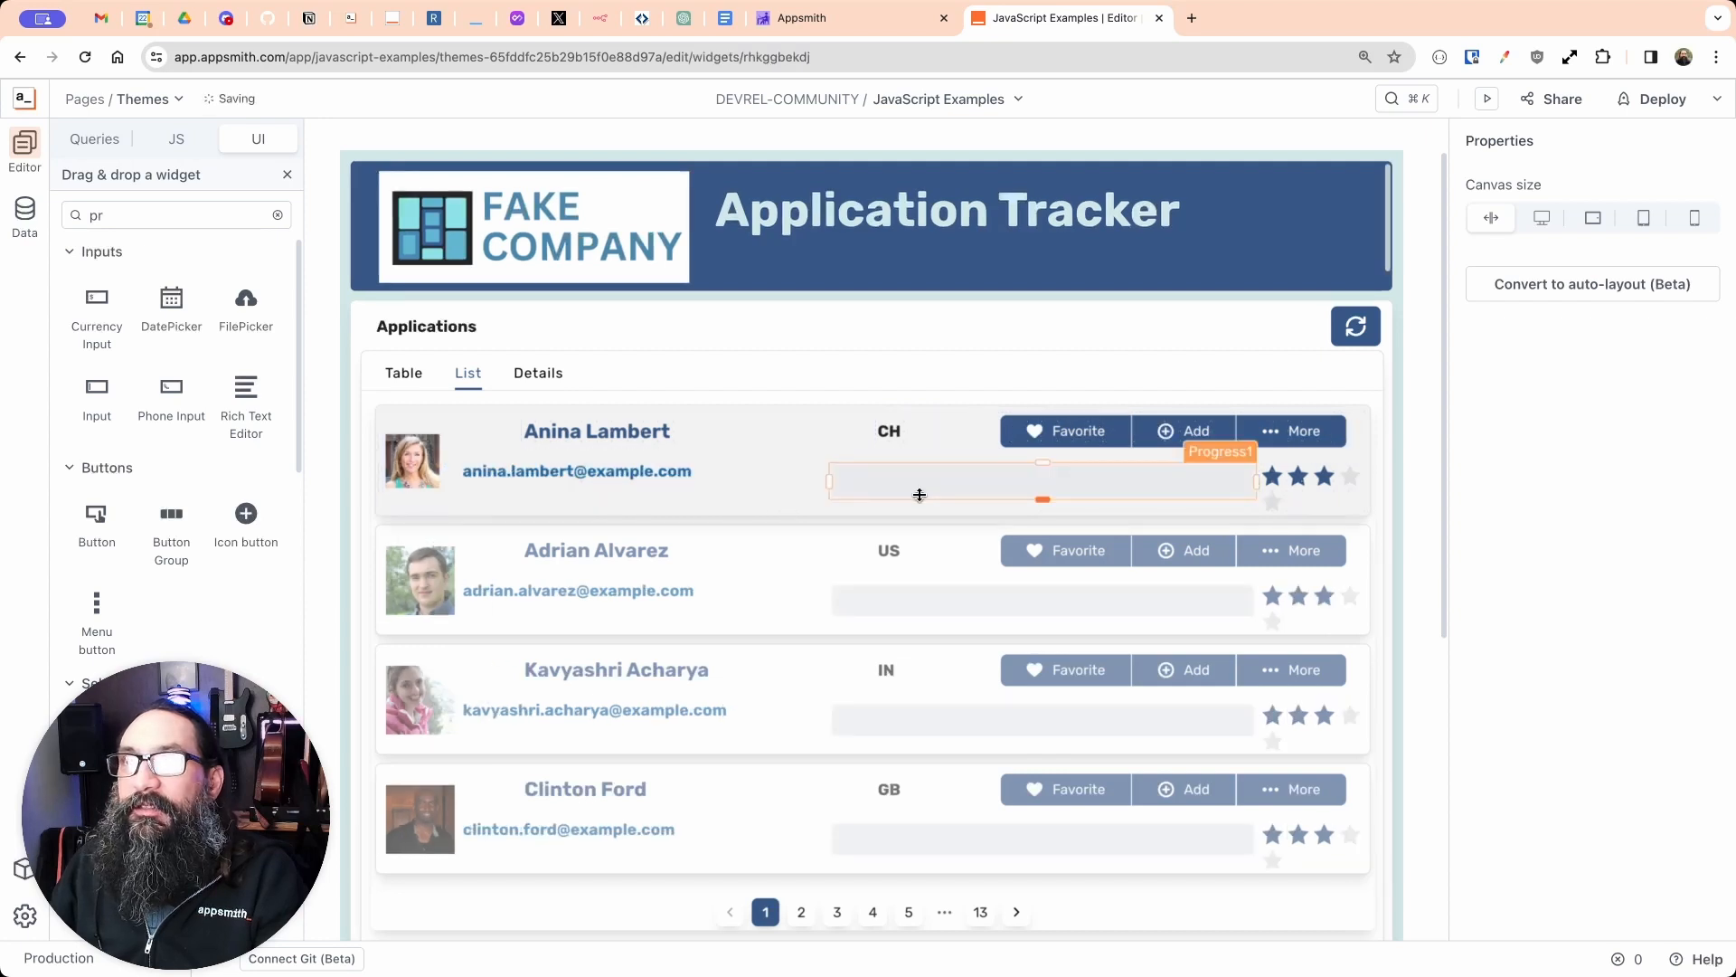
drag(827, 486, 993, 490)
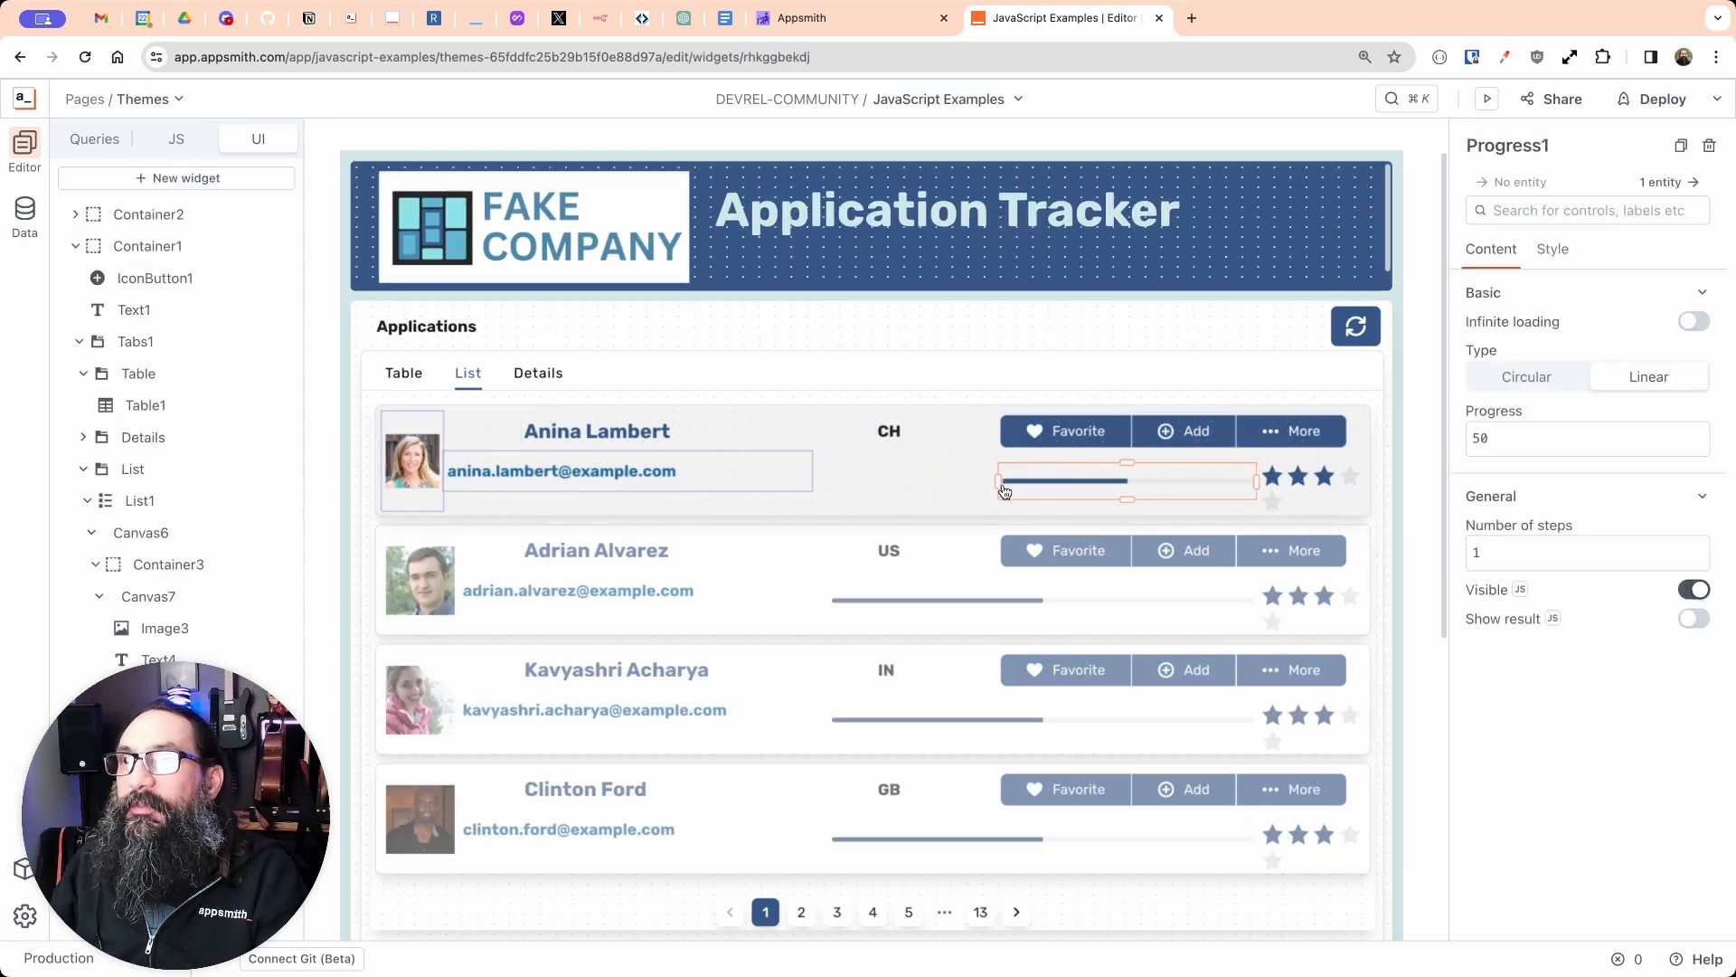
Step: Extend the rating leftward so all five stars fit on one row, and trim the progress bar to the button group's left edge
click(1273, 477)
drag(1264, 482, 1125, 477)
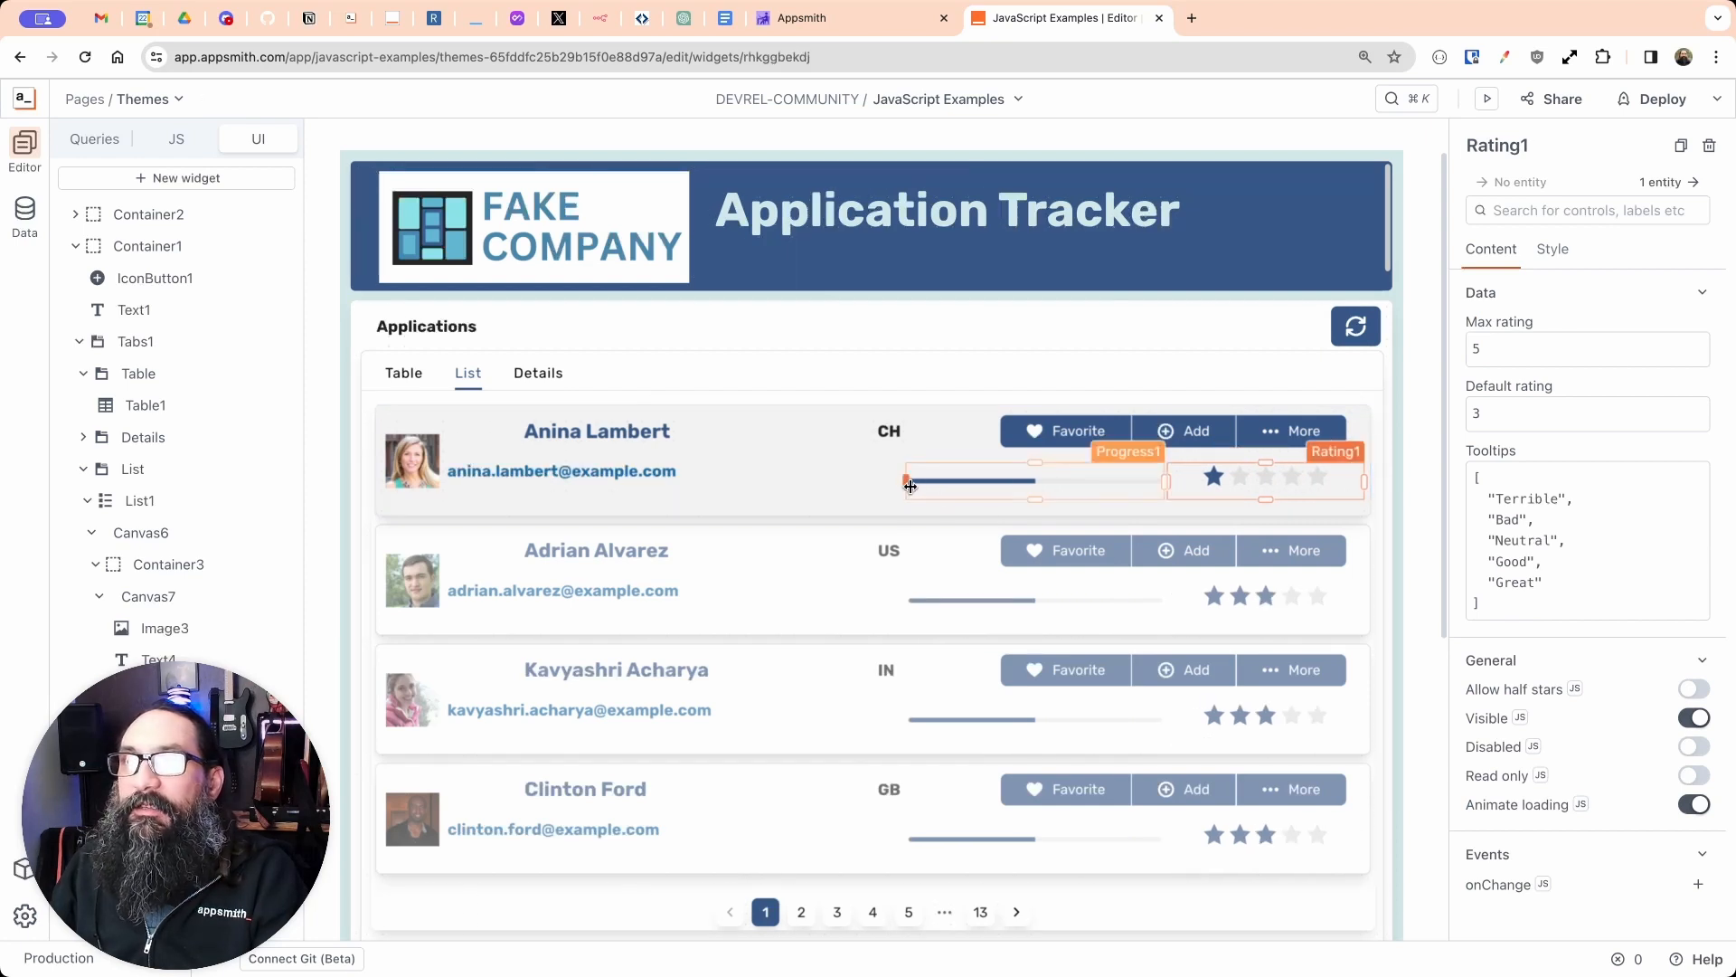
drag(910, 486, 1000, 487)
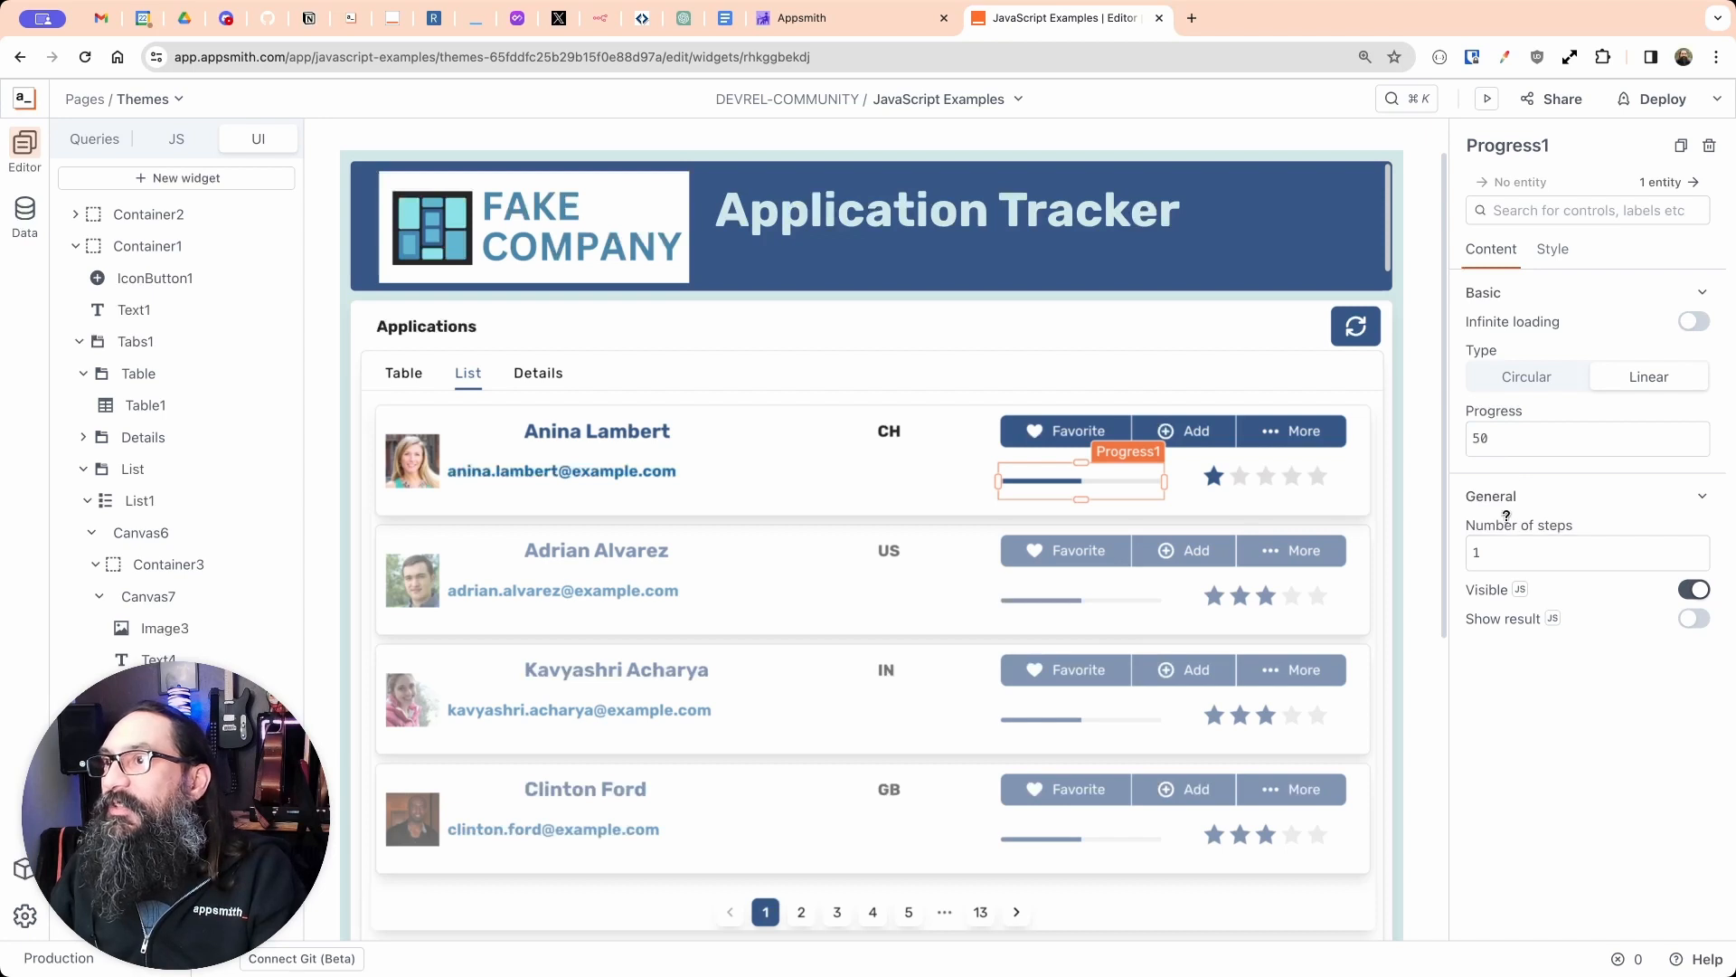
Step: Make the progress widget circular and shrink it around the circle, and place a copy of it between the original and the rating
click(1528, 380)
drag(1160, 476, 1058, 479)
key(ctrl+c)
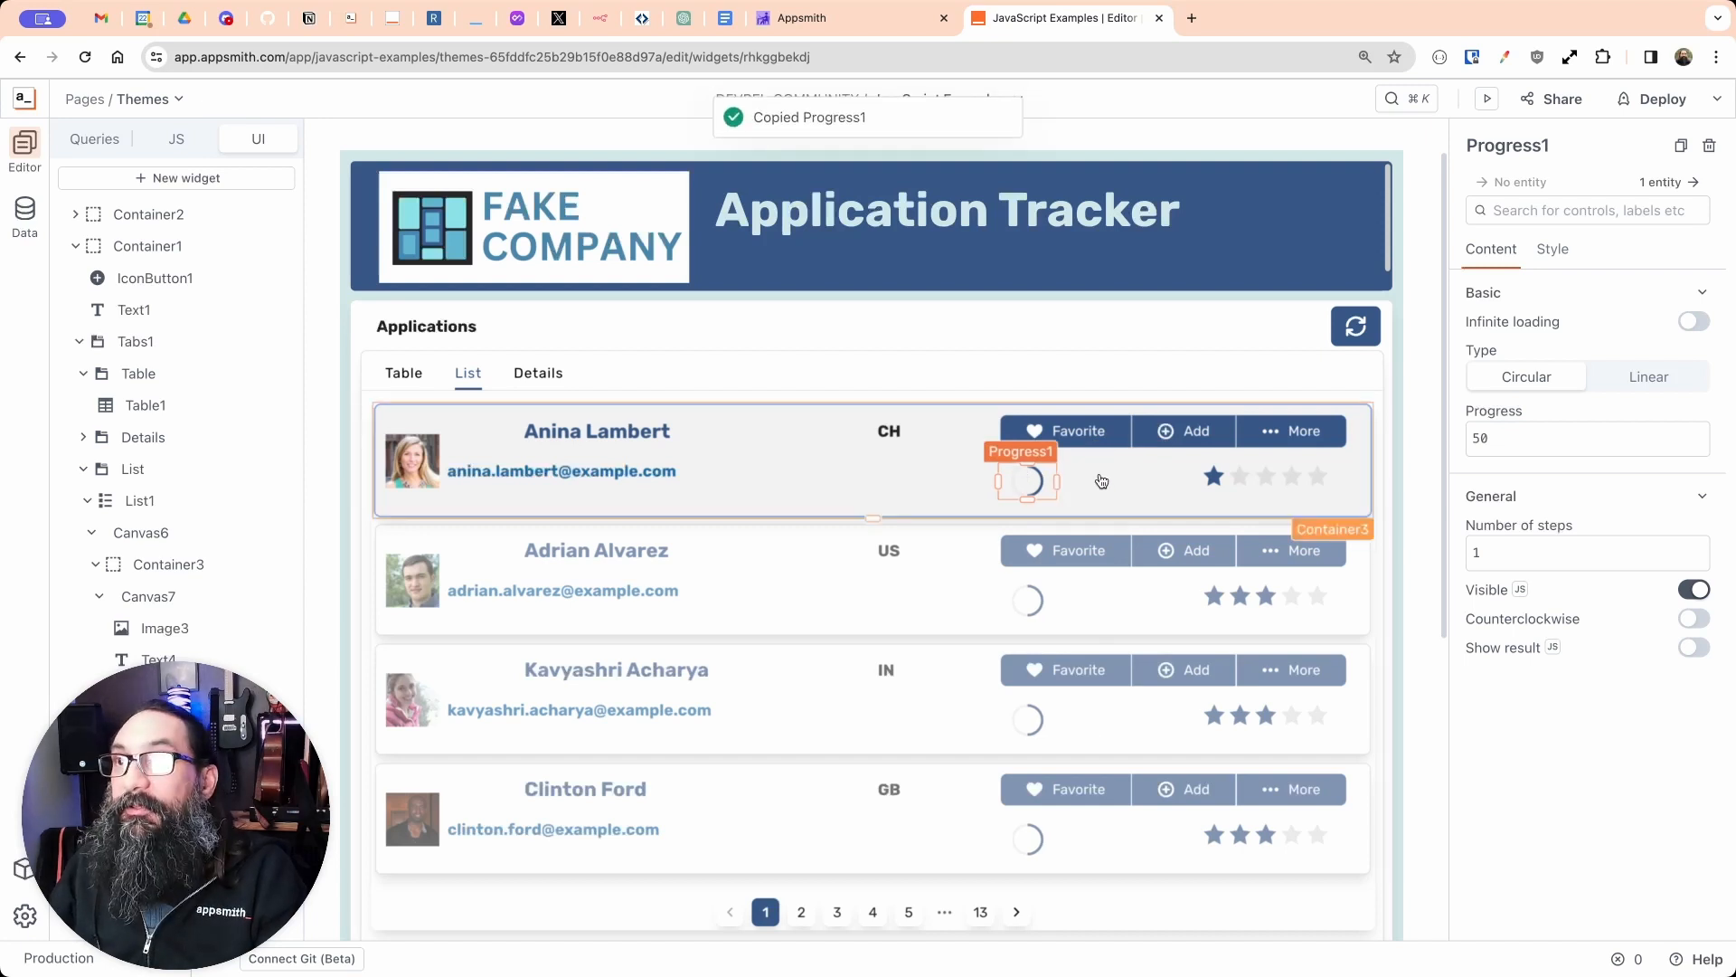
click(1091, 481)
key(ctrl+v)
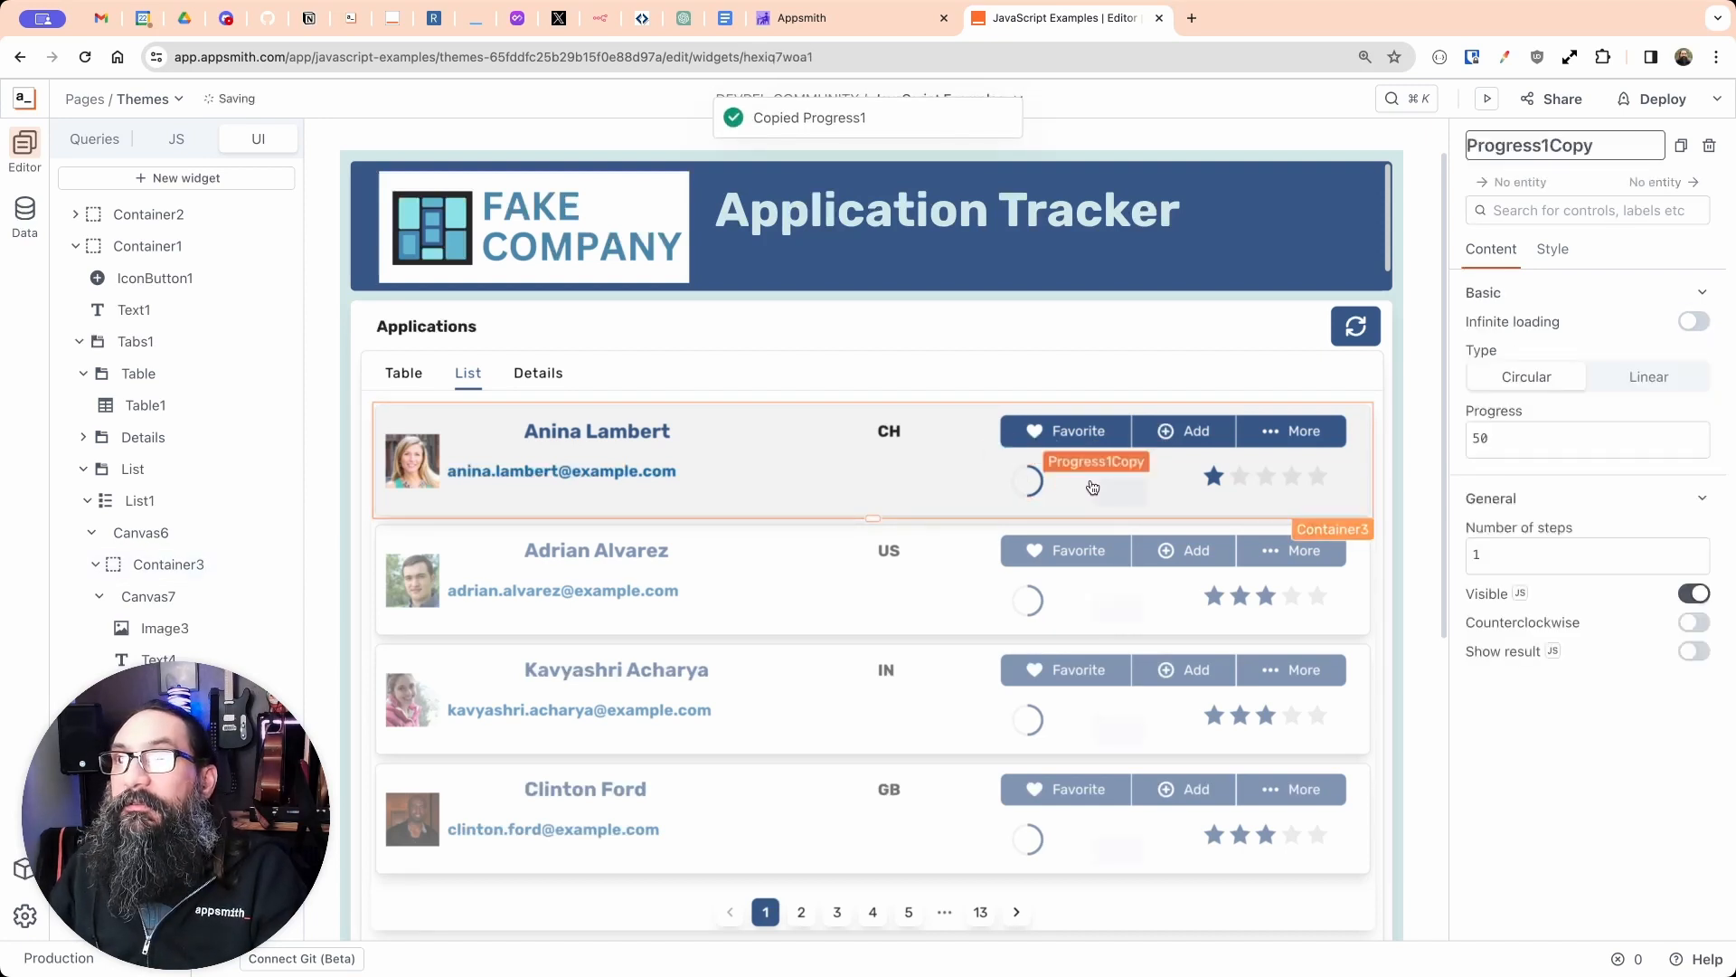
drag(1092, 480, 1141, 481)
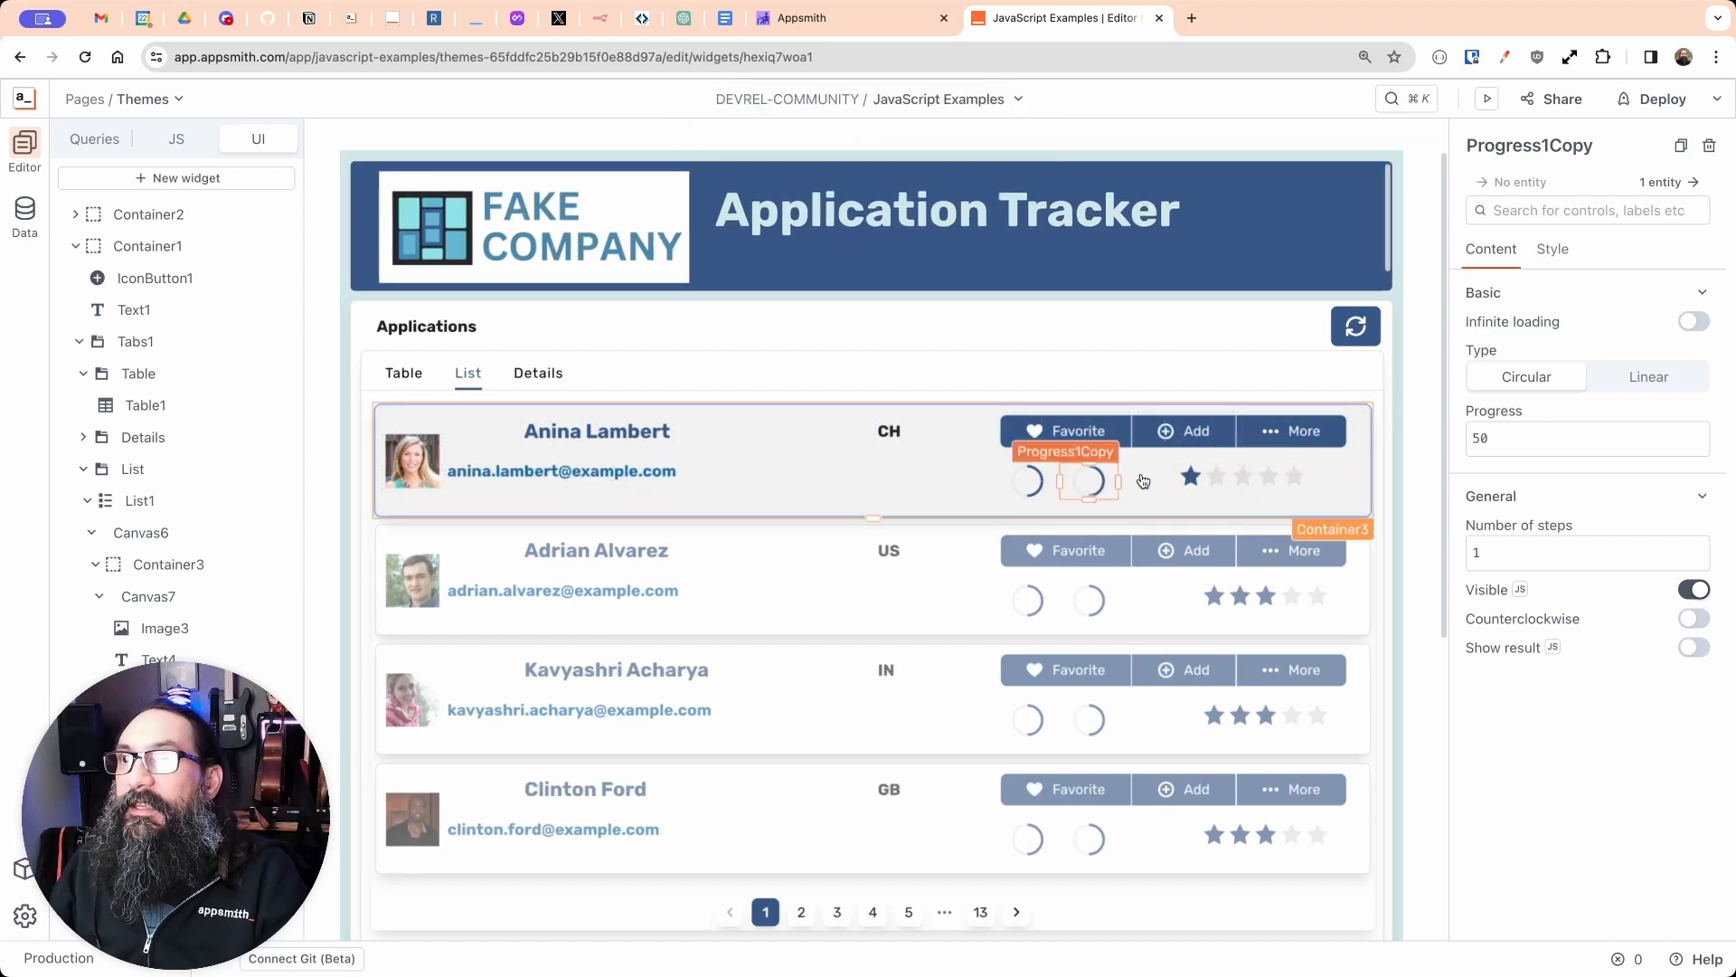
click(1144, 480)
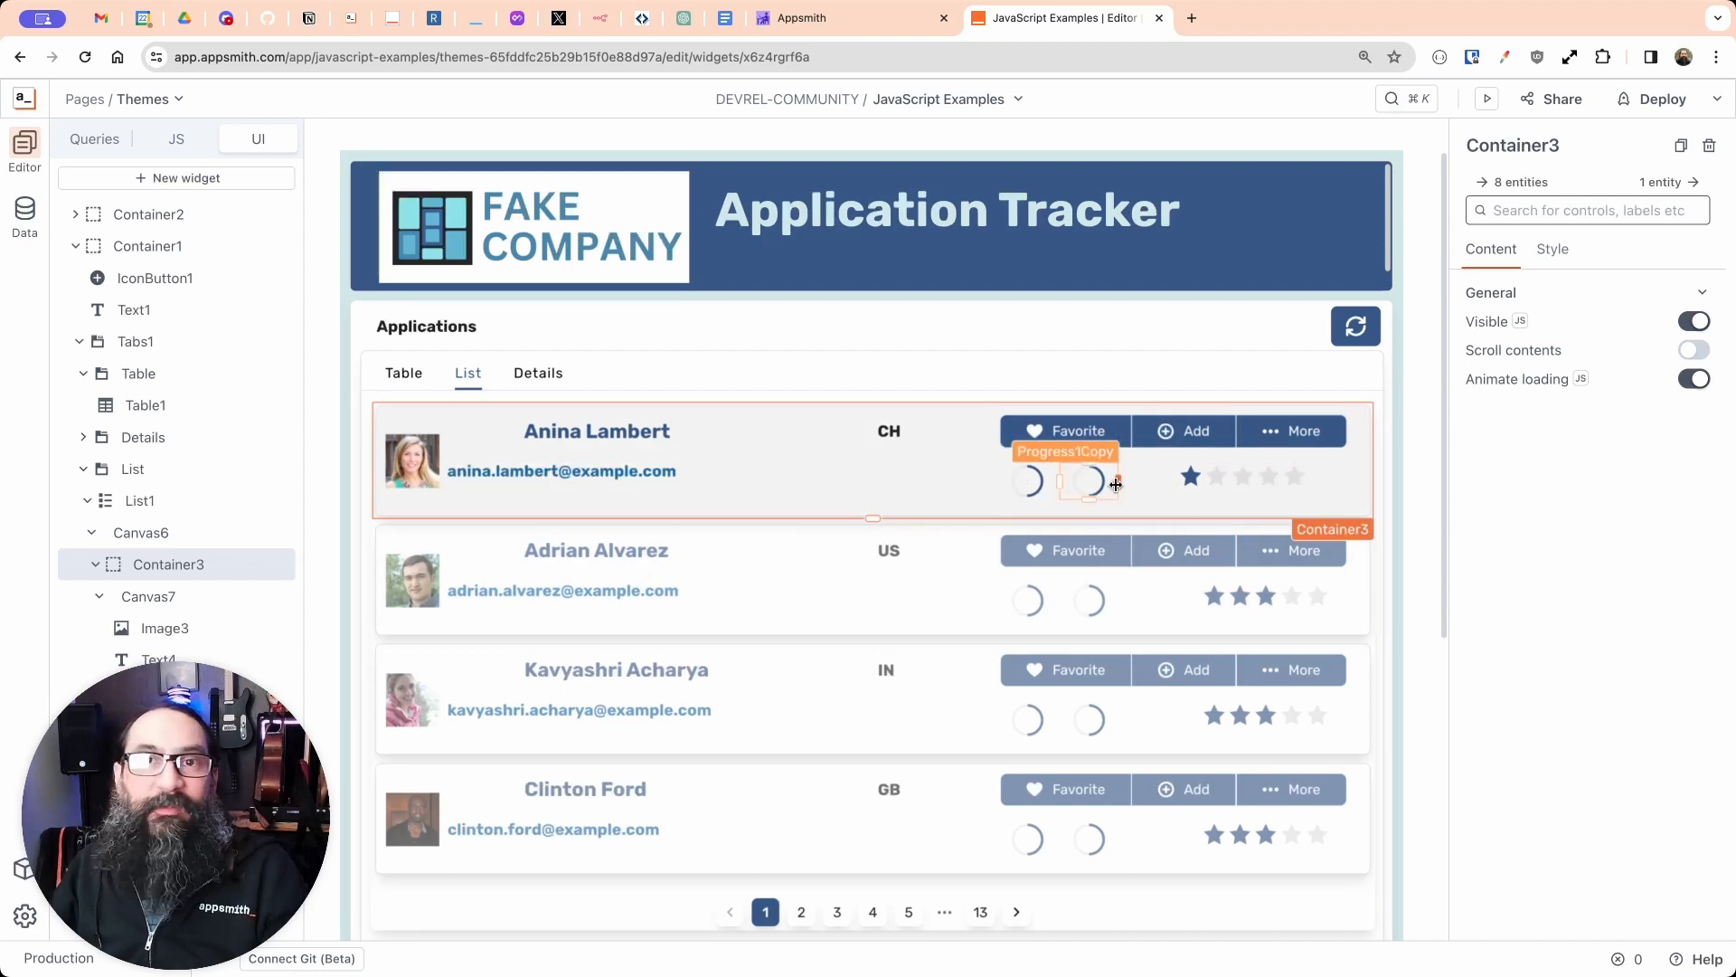
Step: Extend the name text leftward so it lines up with the email beside the picture
click(511, 433)
drag(443, 441, 446, 441)
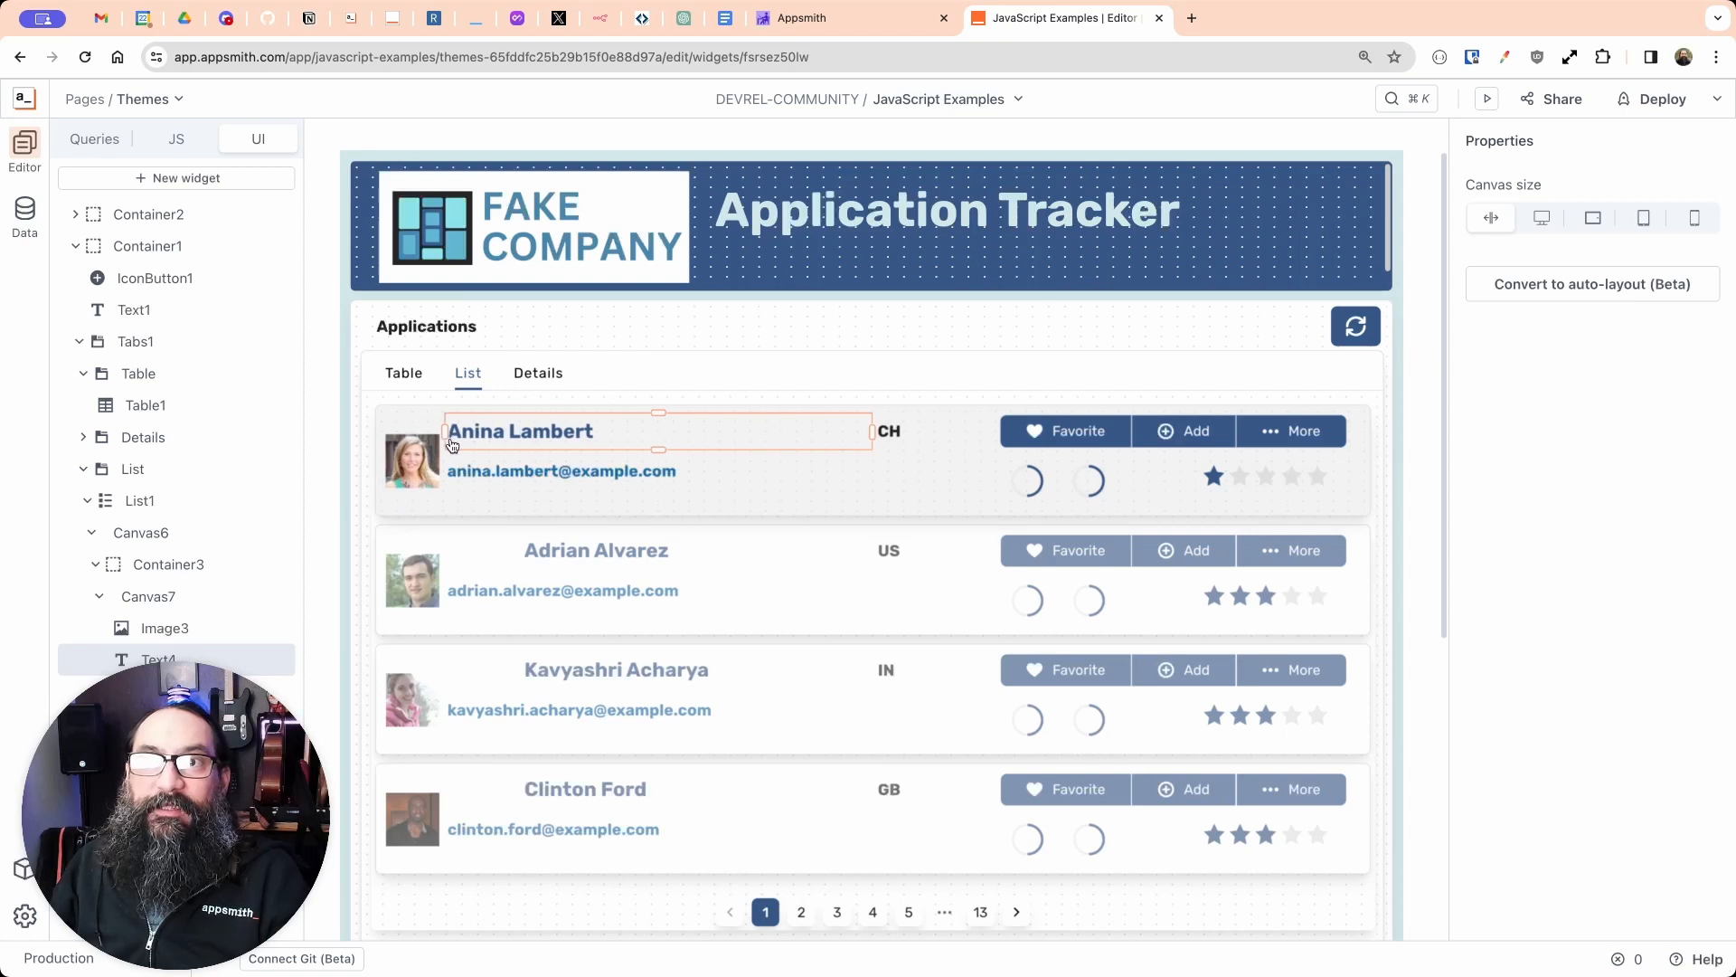
click(931, 487)
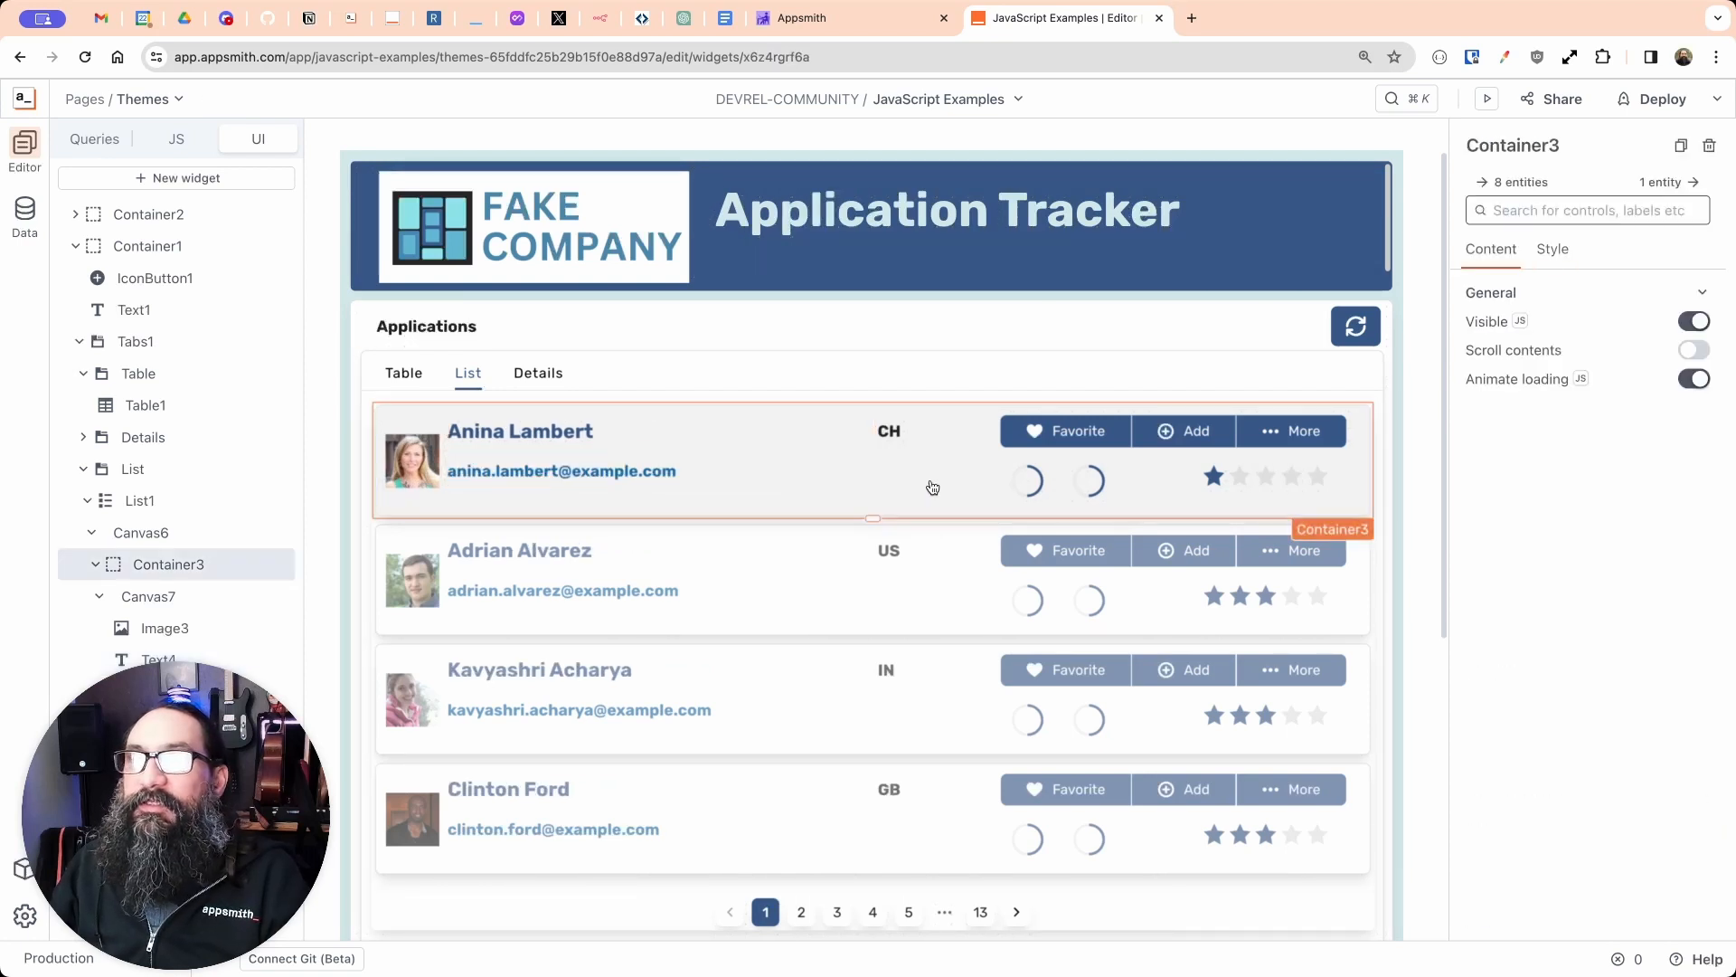
Step: Look over the applications in the Table tab, then return to the List tab and inspect the second progress circle
click(421, 379)
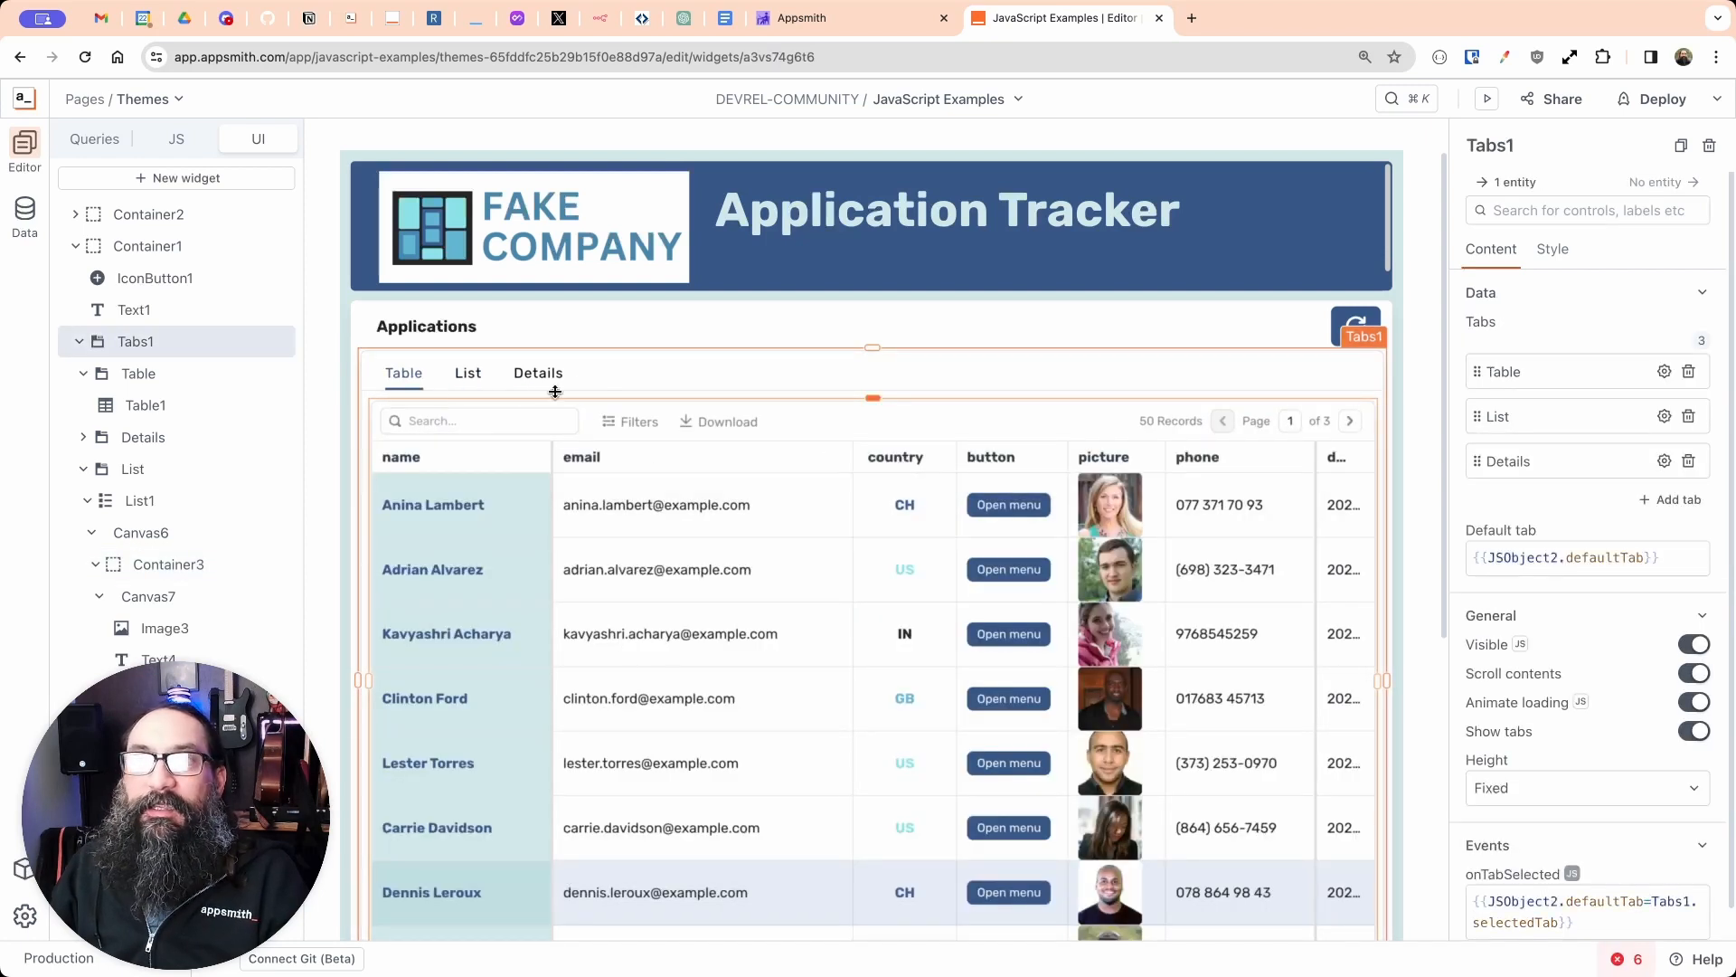
click(708, 589)
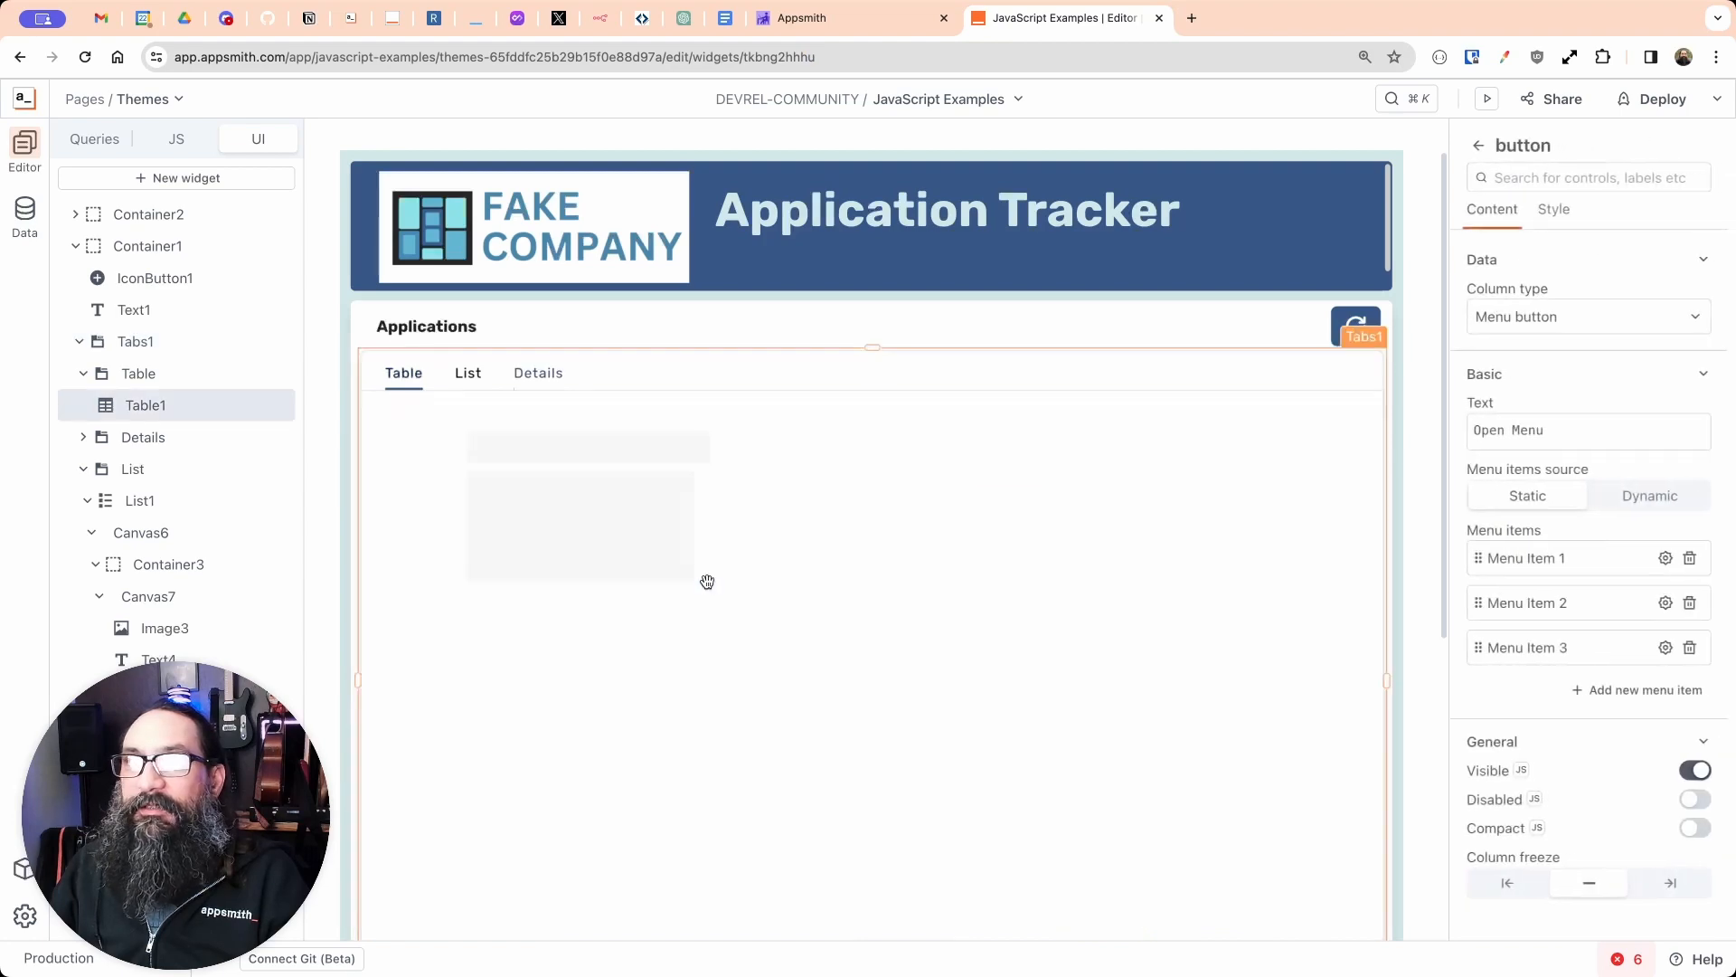
click(468, 378)
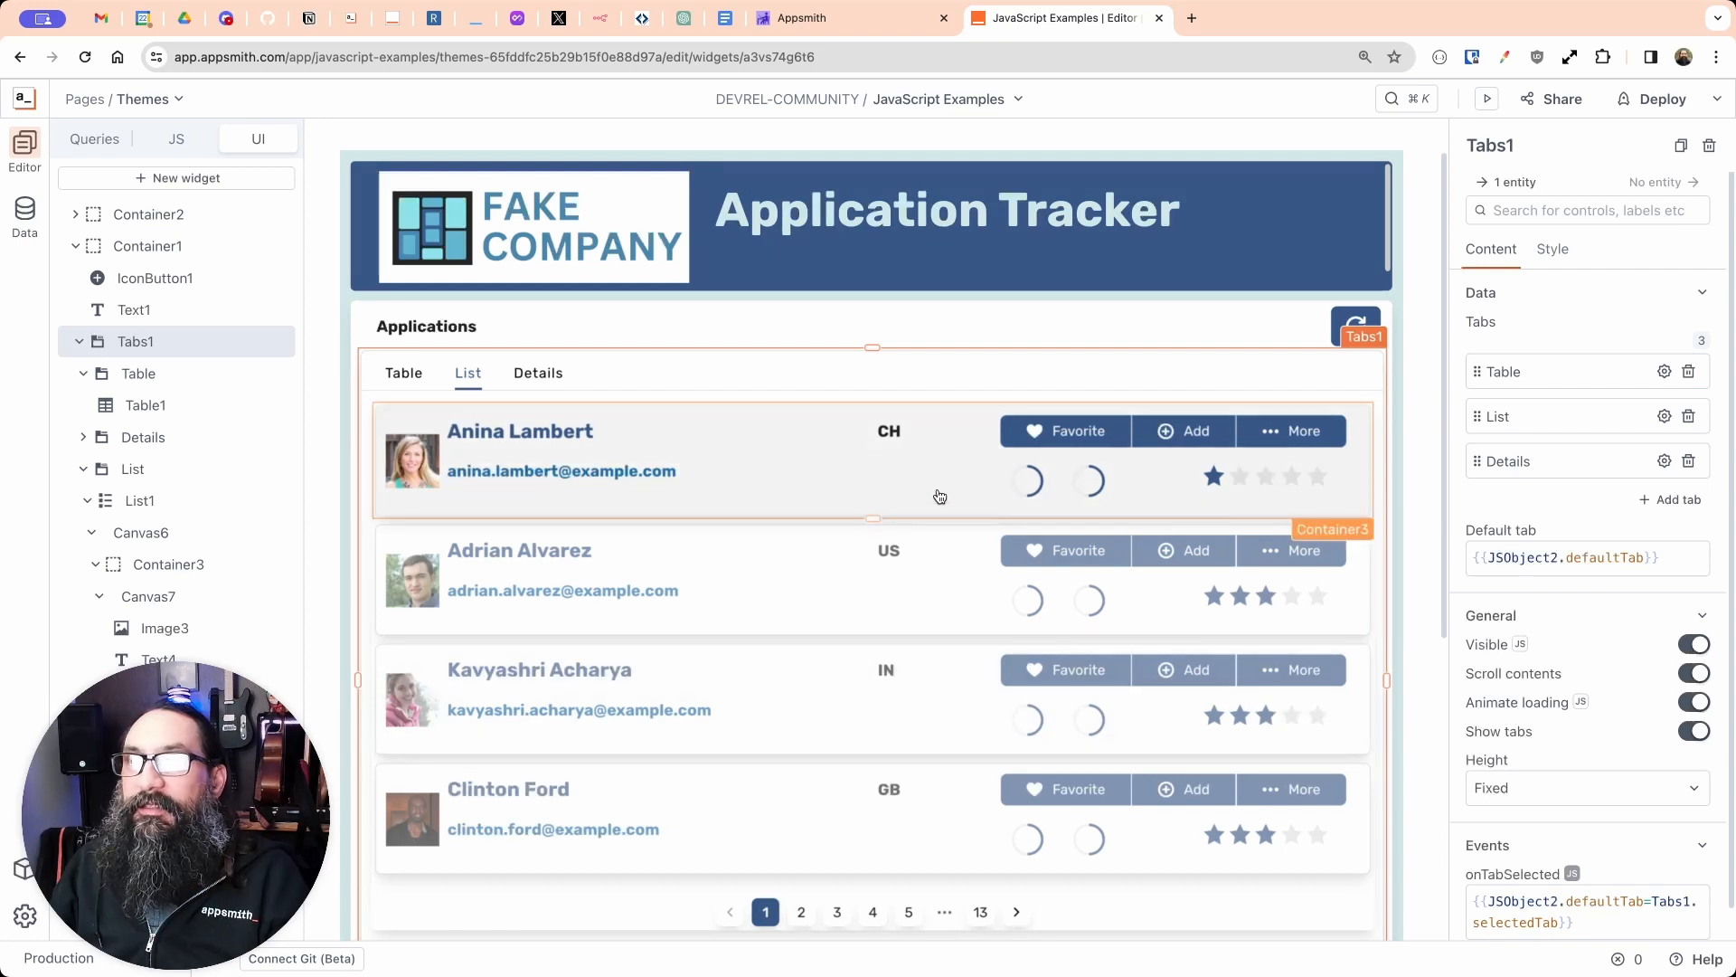
click(1090, 481)
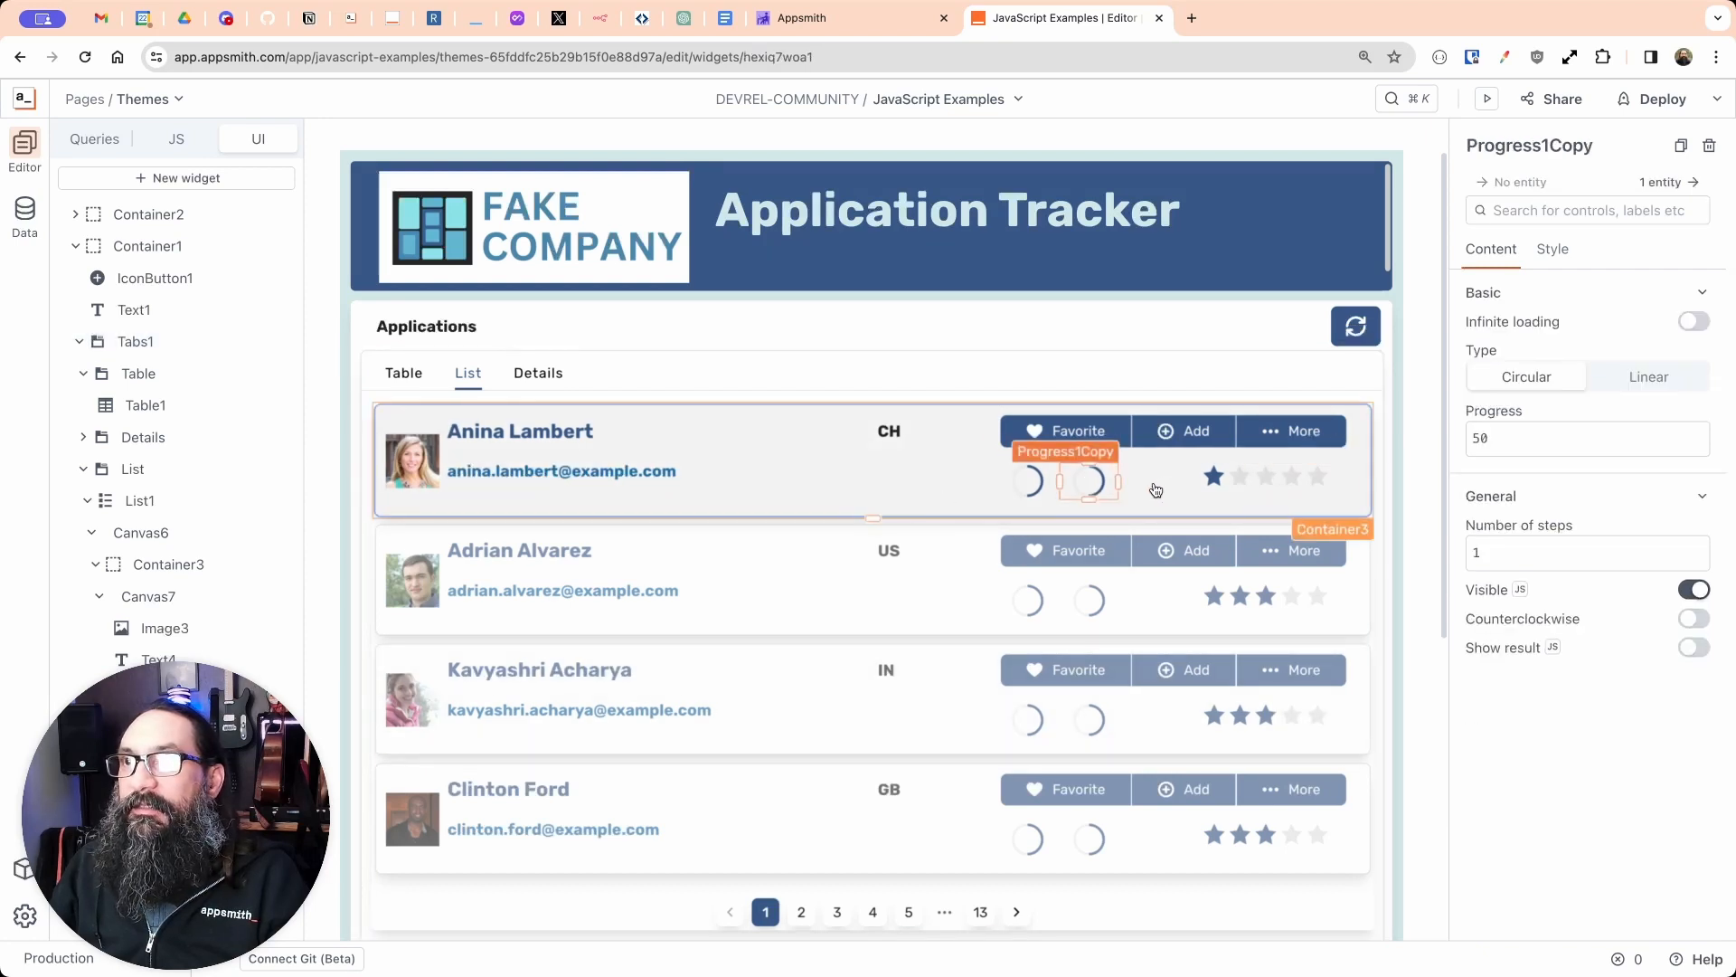
click(1155, 490)
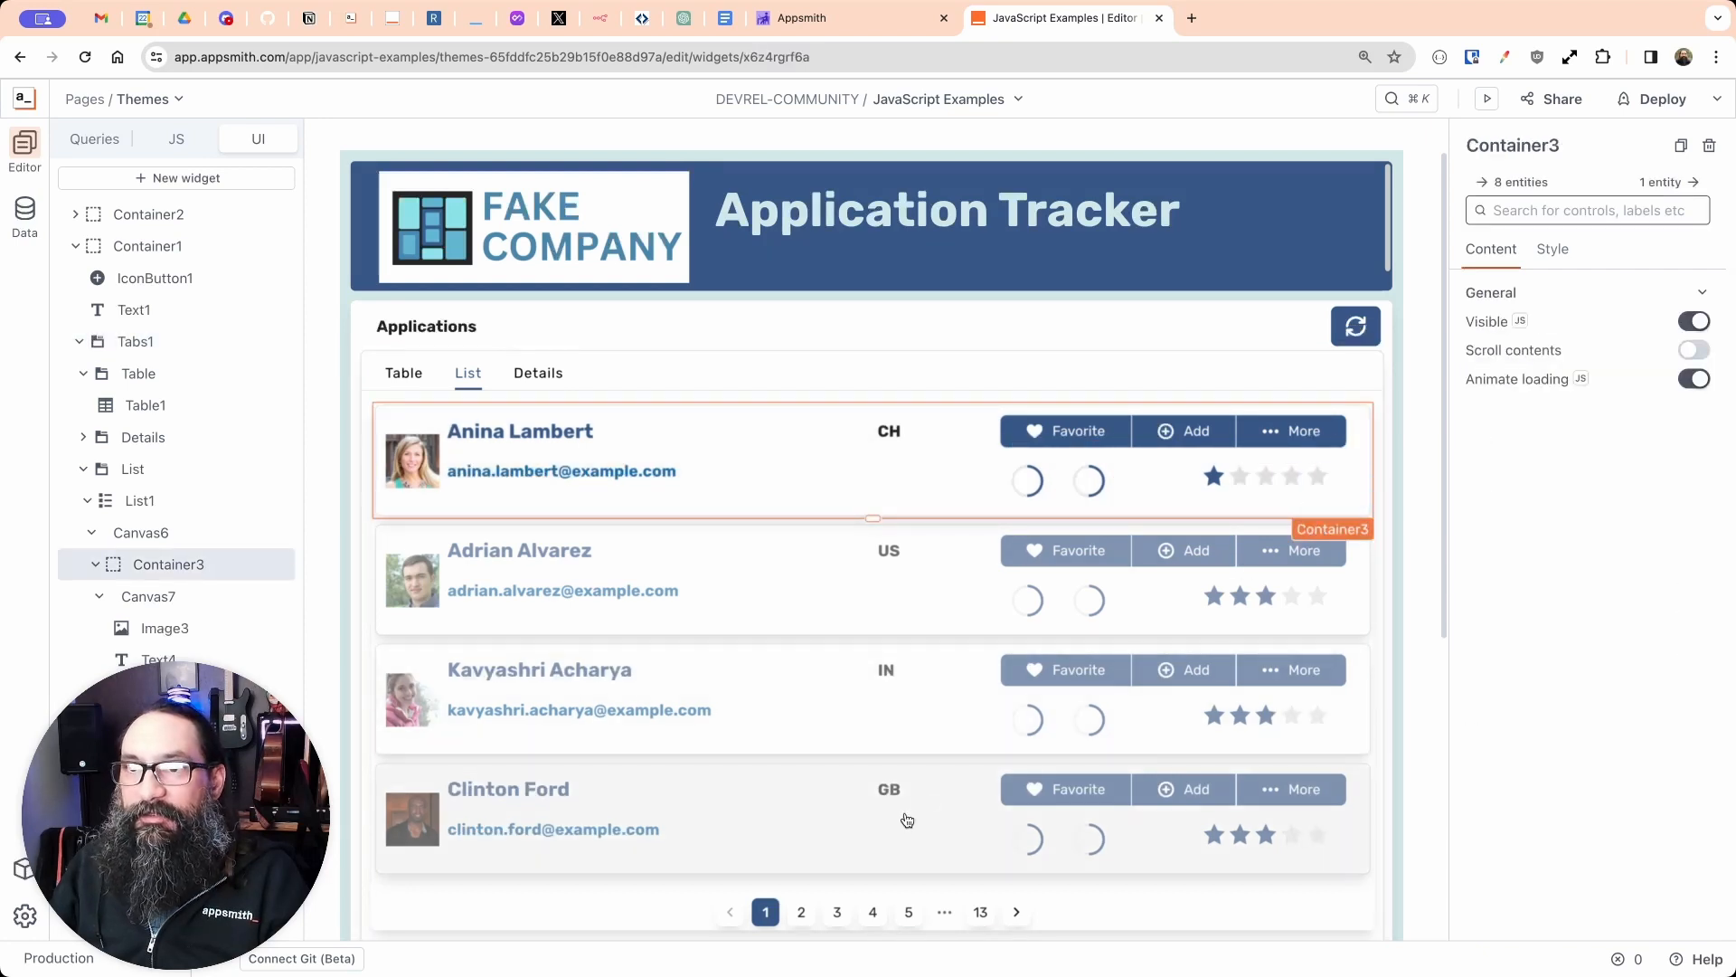
Step: Set the list's onItemClick code to {{JSObject2.defaultTab = "Details"}}
click(686, 908)
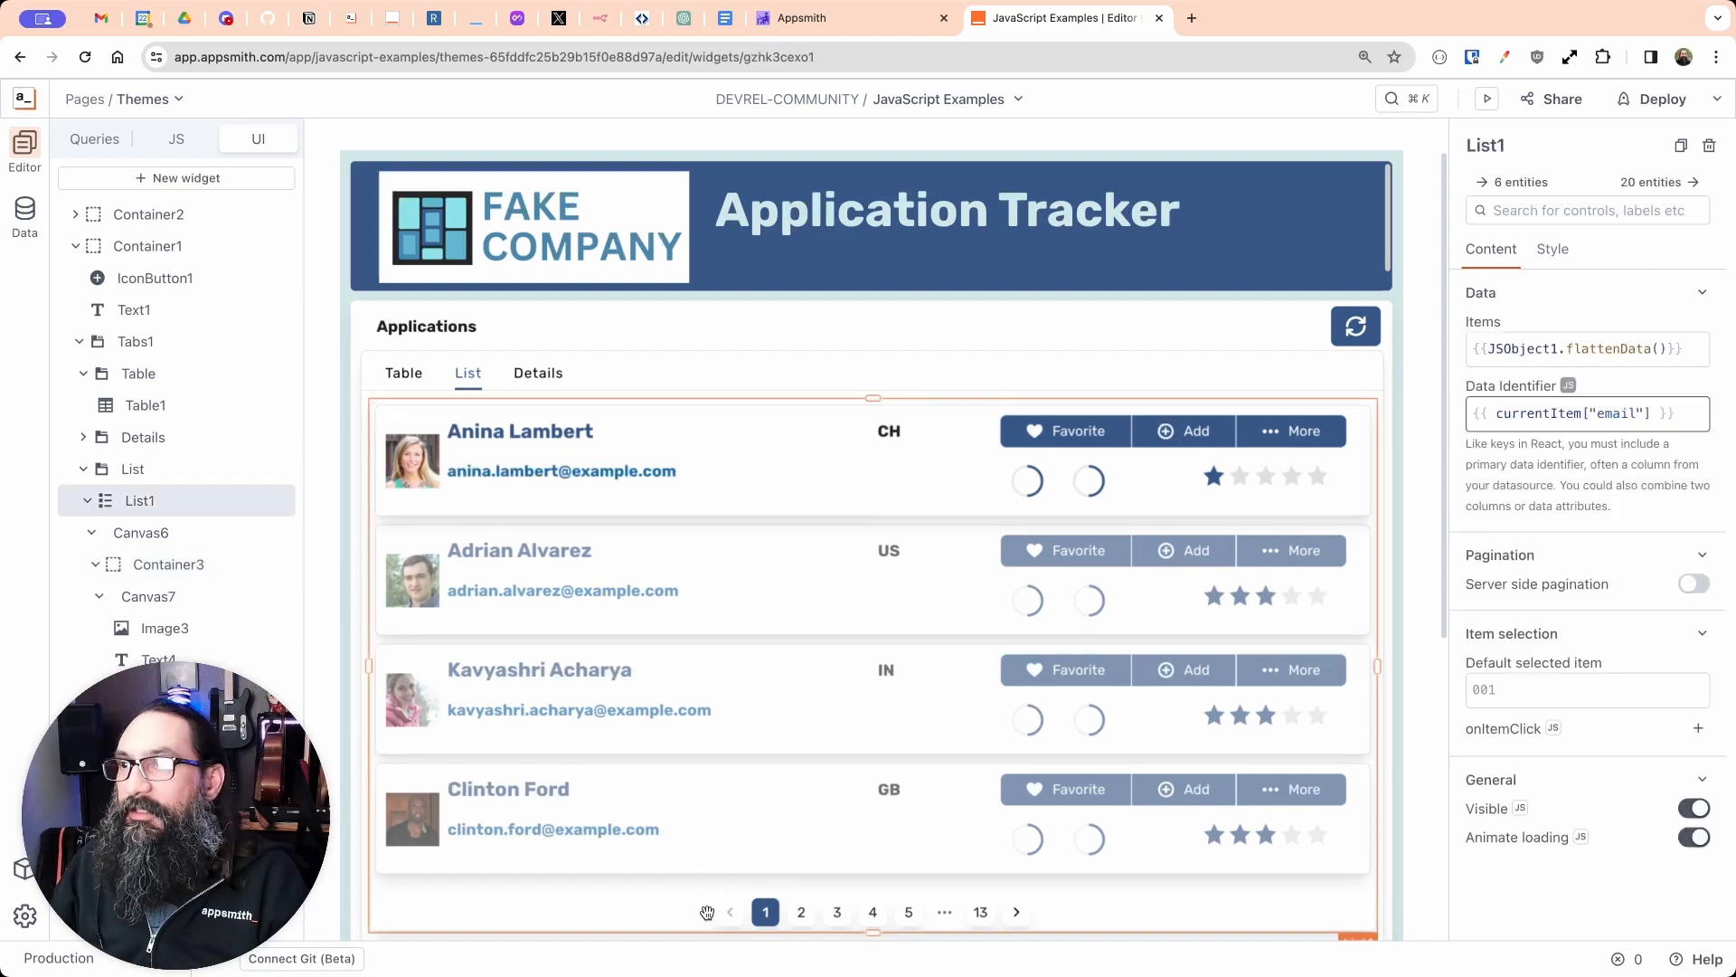
click(1552, 730)
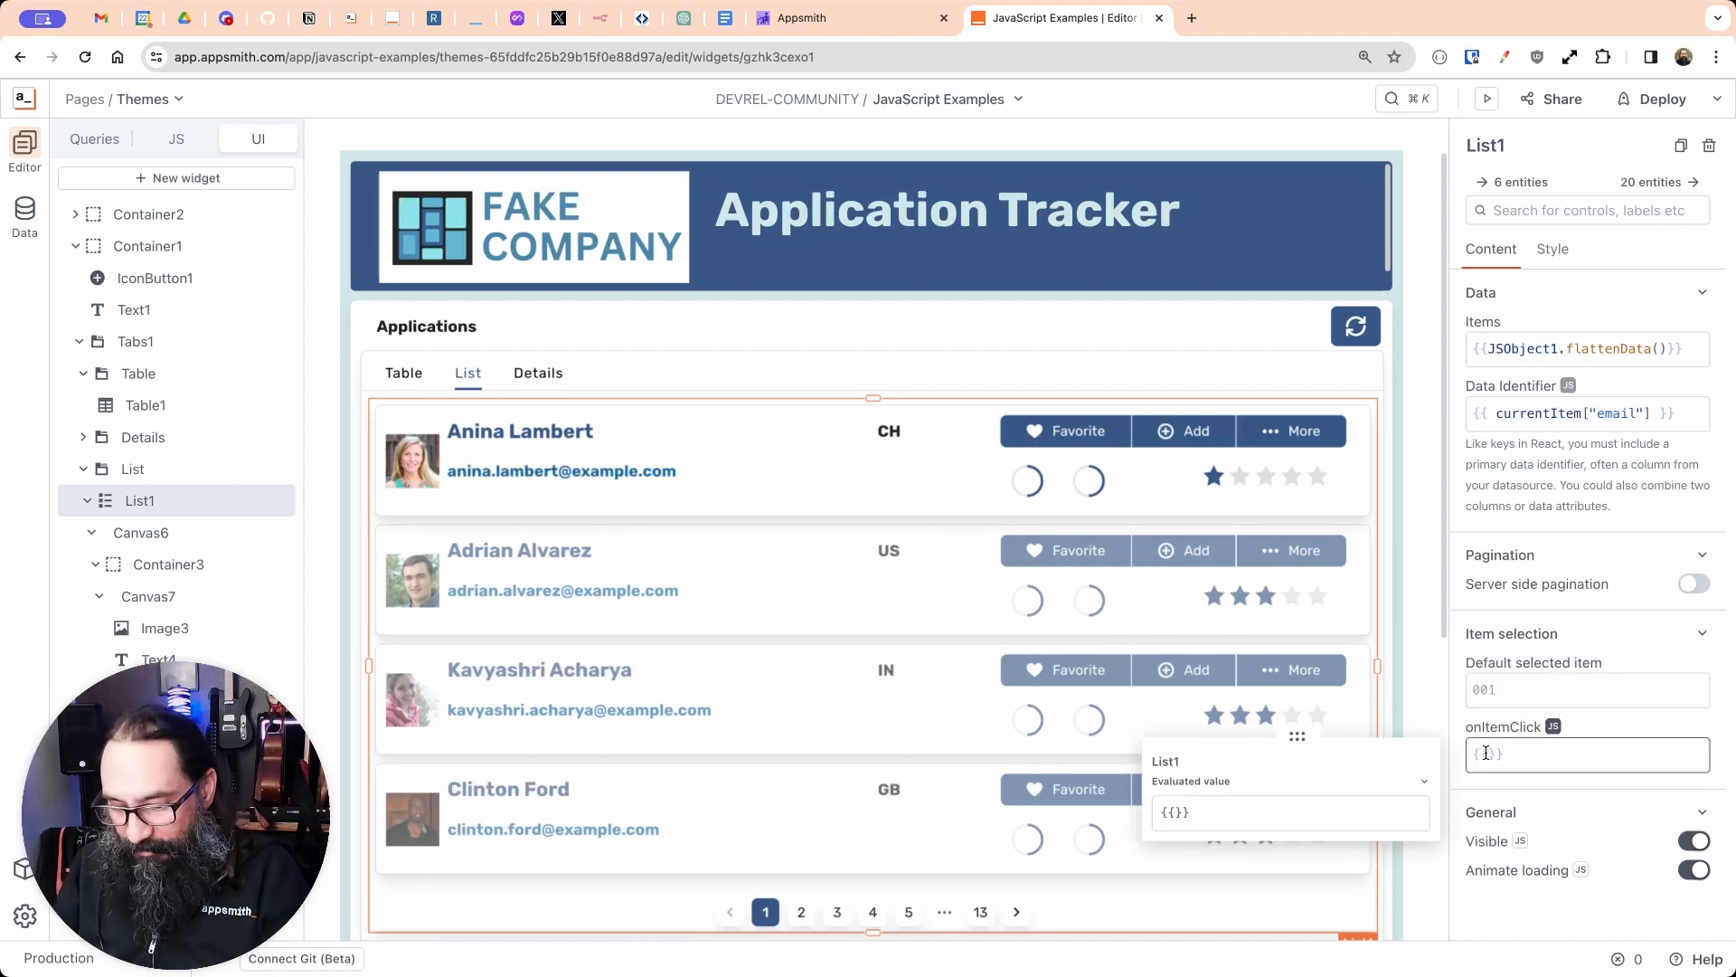
text(JS)
key(Down)
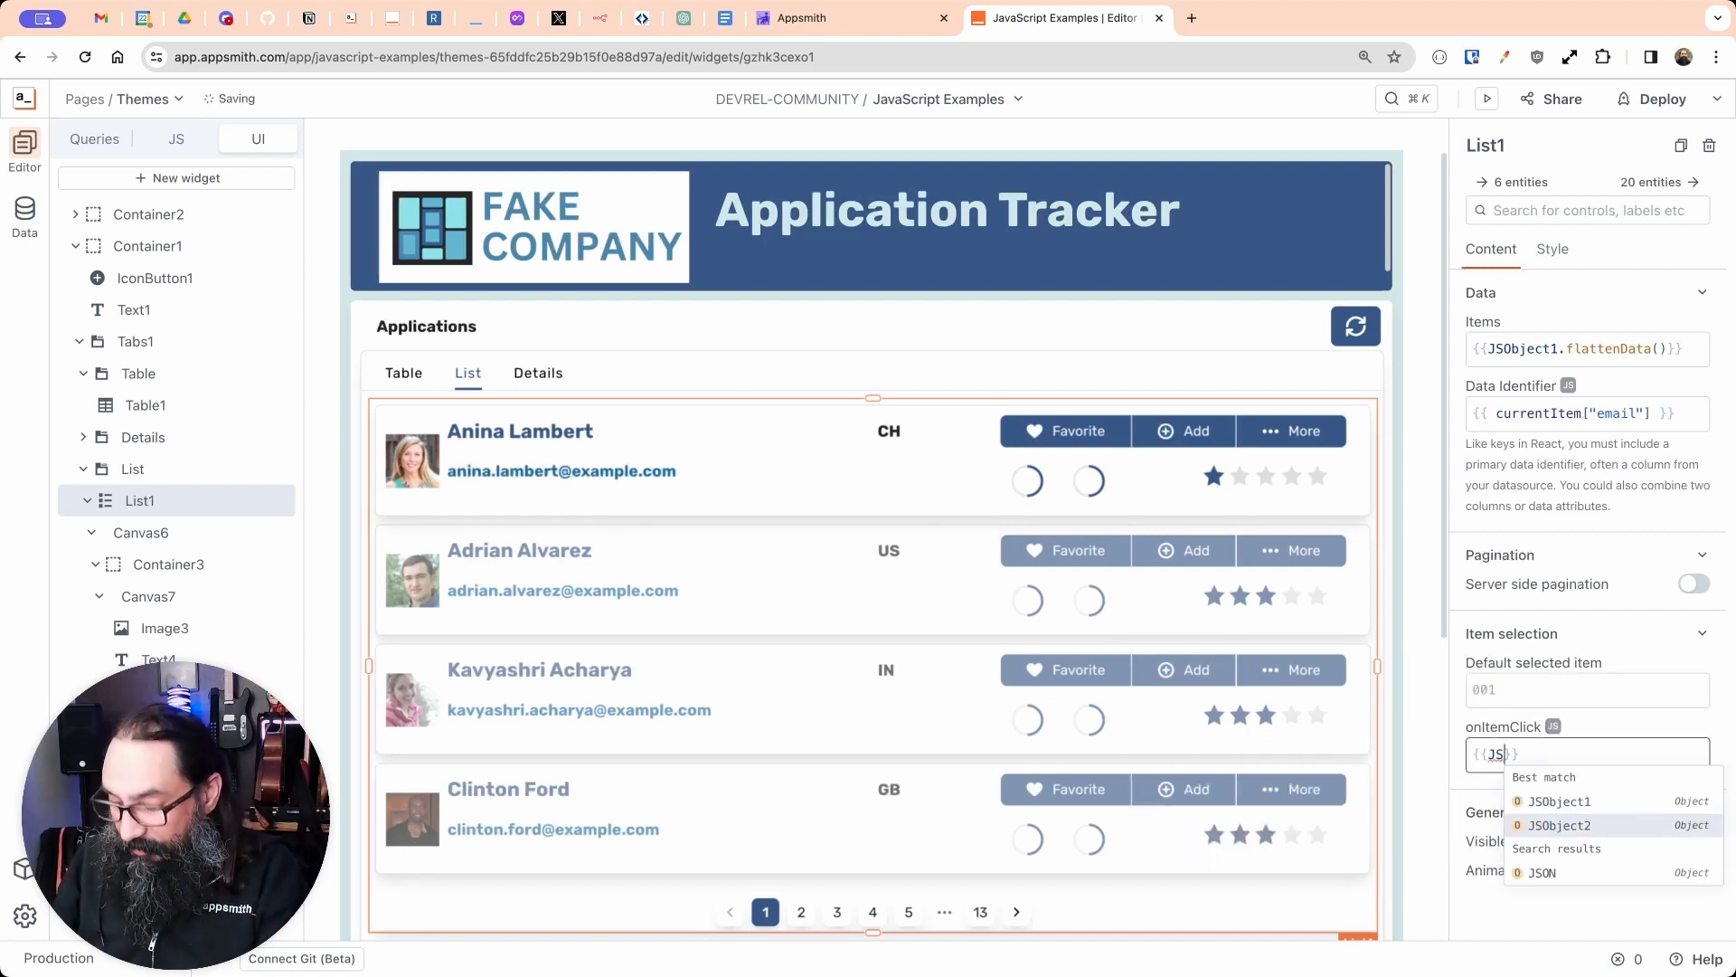
key(Return)
text(.)
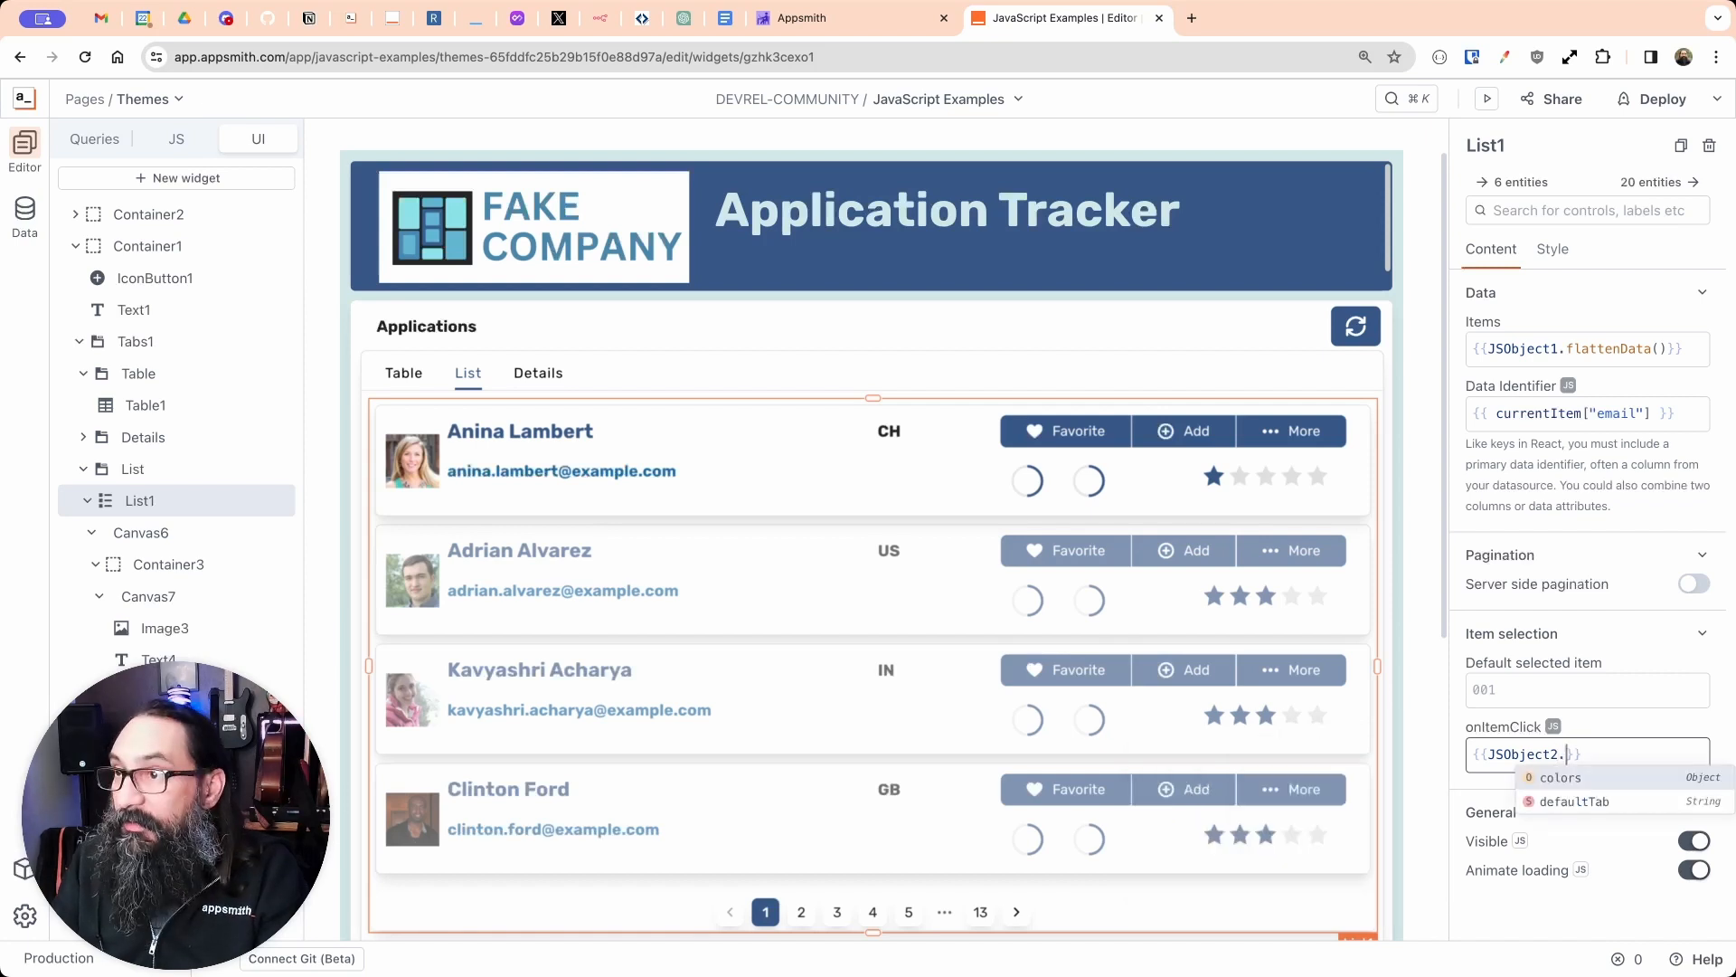
key(Down)
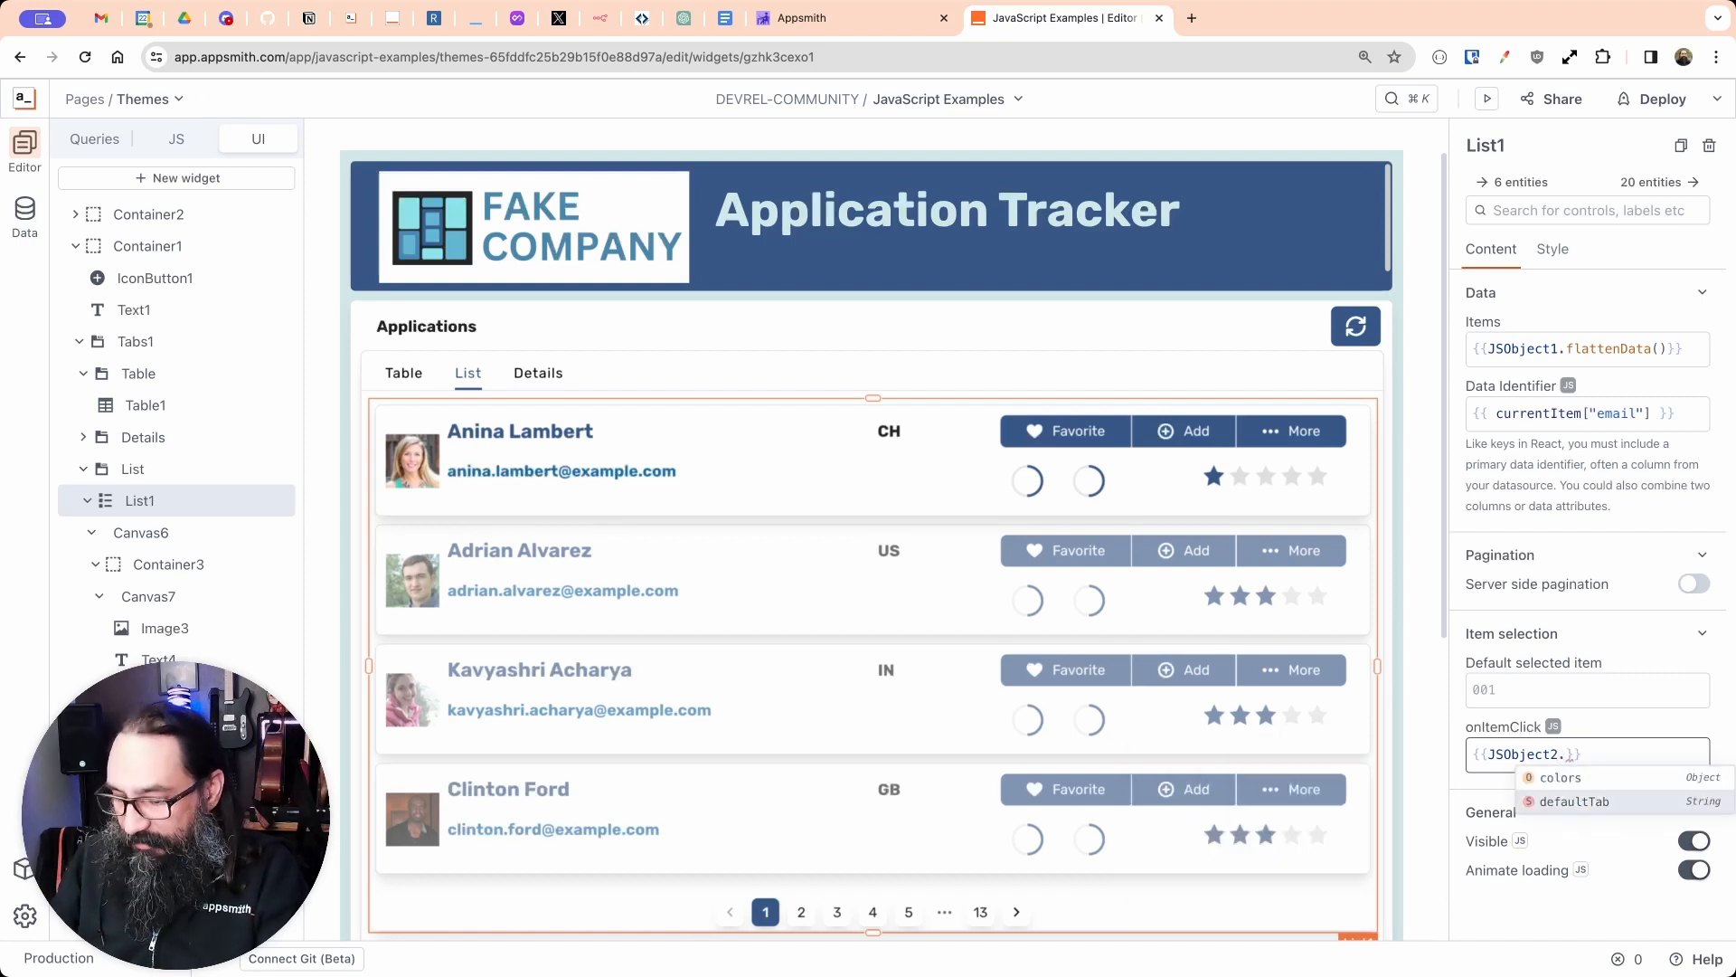
key(Return)
text(=")
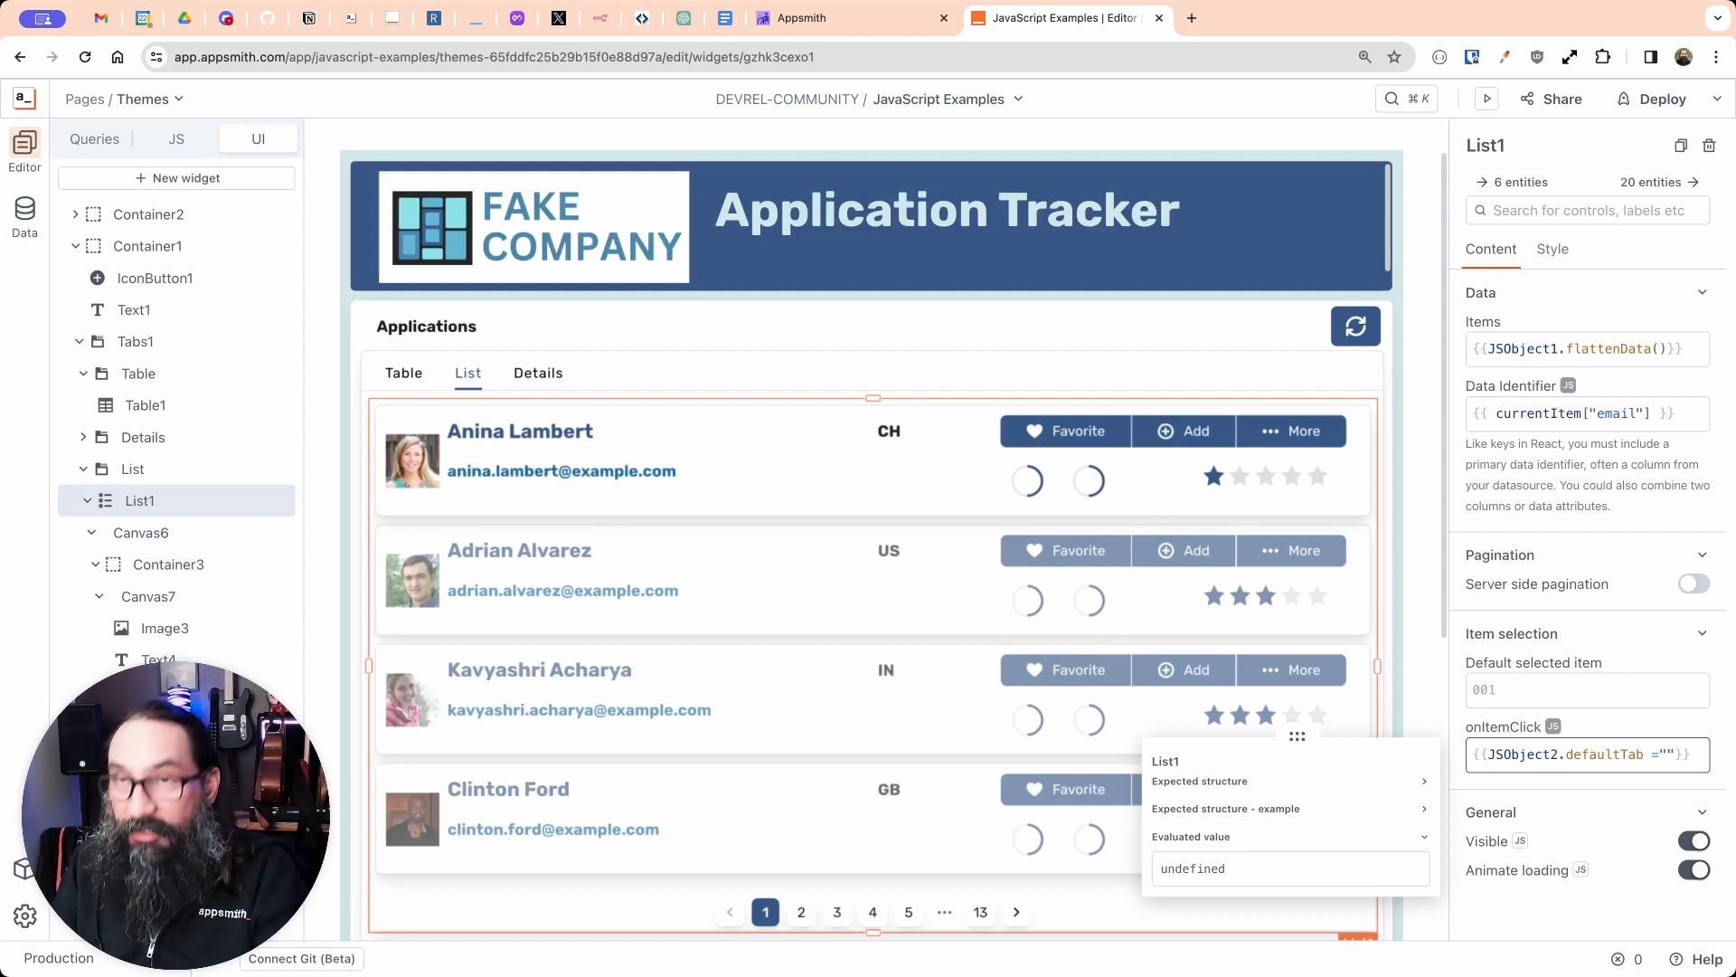
text(Details)
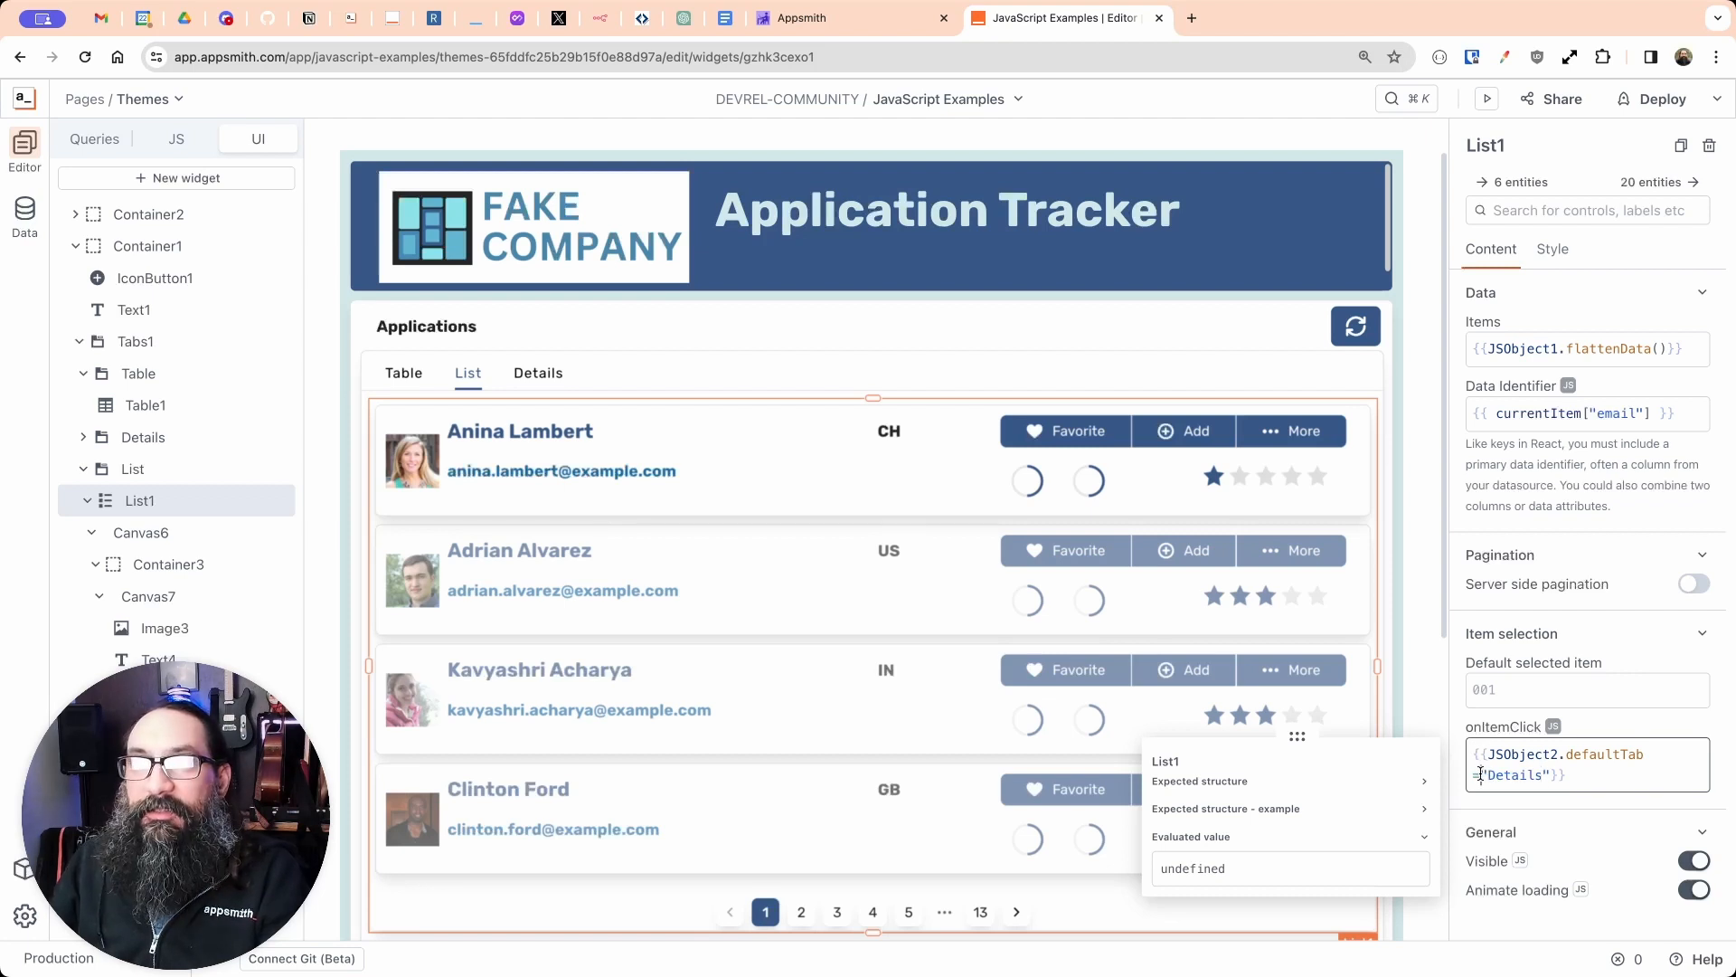
click(1619, 774)
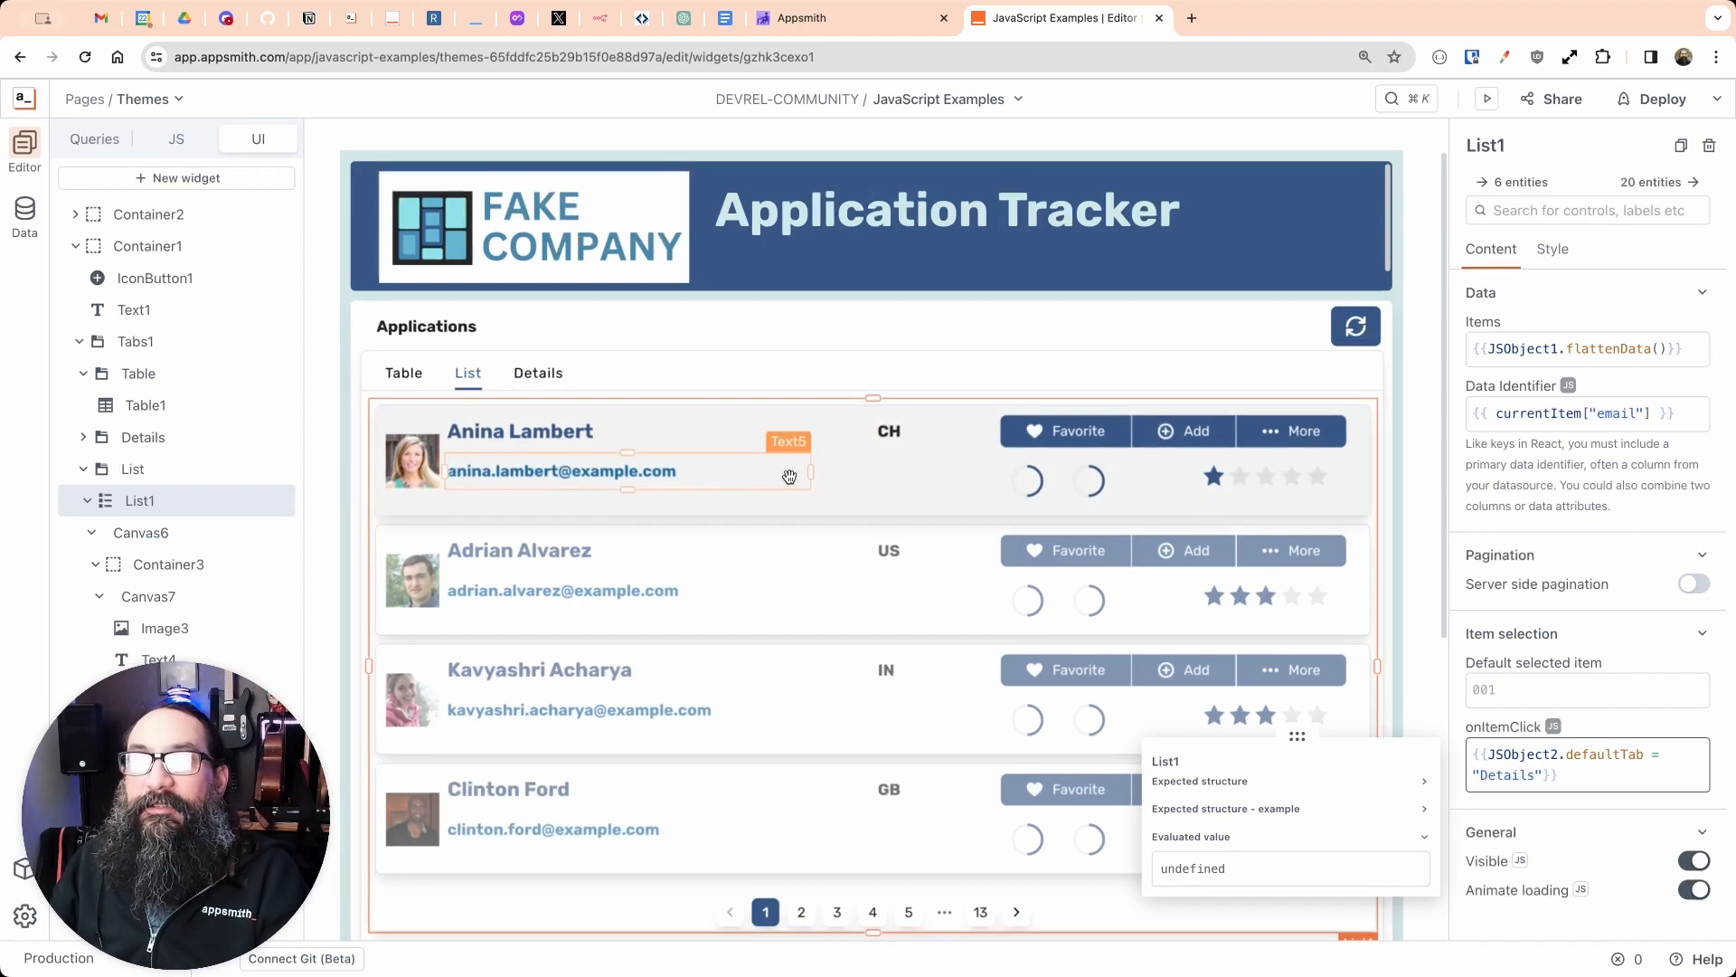
Step: Test switching to the Details tab from the first list card and from the fifth table row, and return to the List tab
click(828, 488)
click(829, 488)
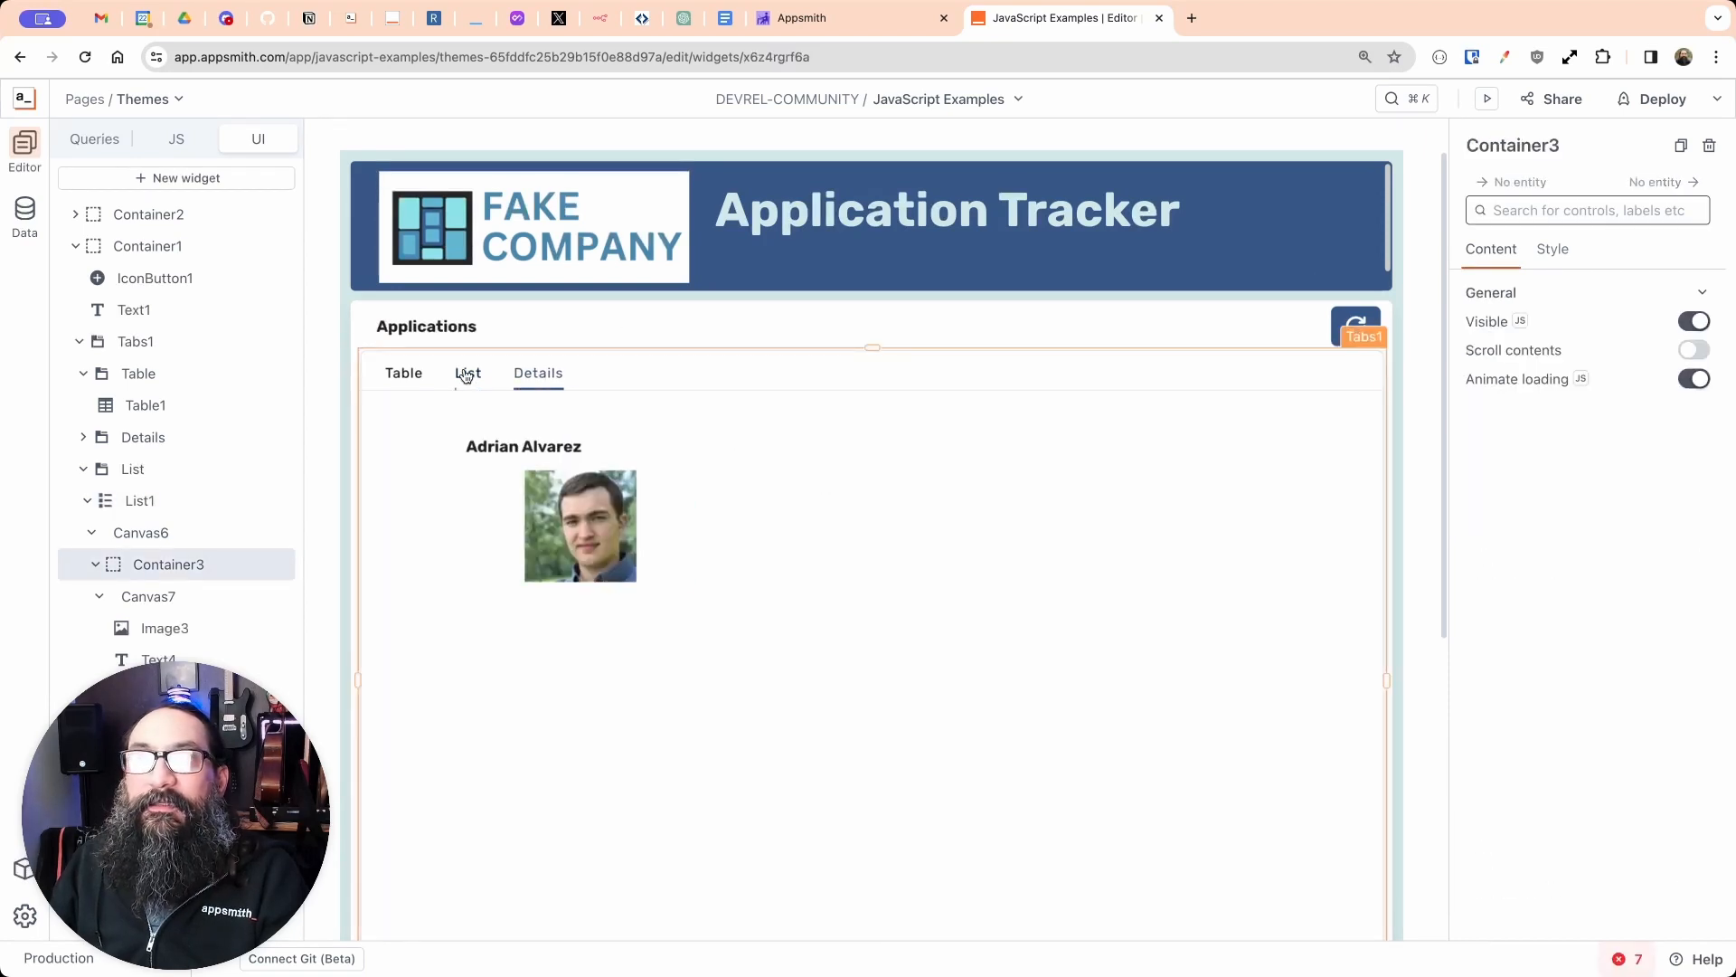
click(421, 373)
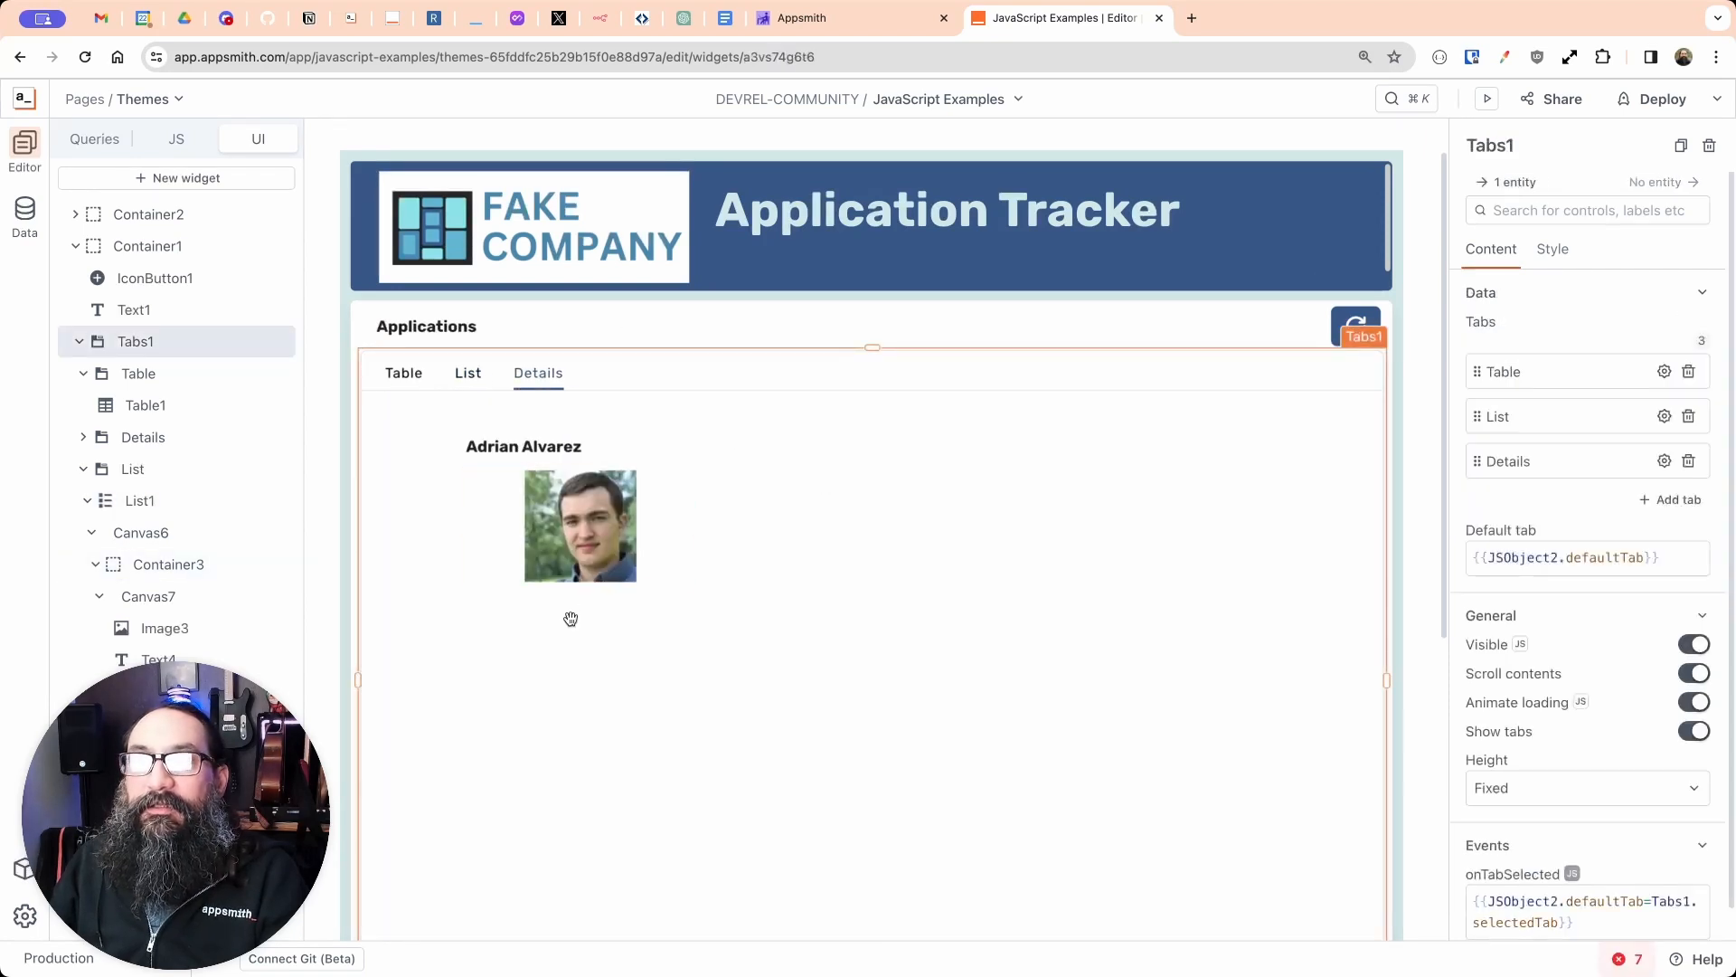
click(414, 394)
click(644, 750)
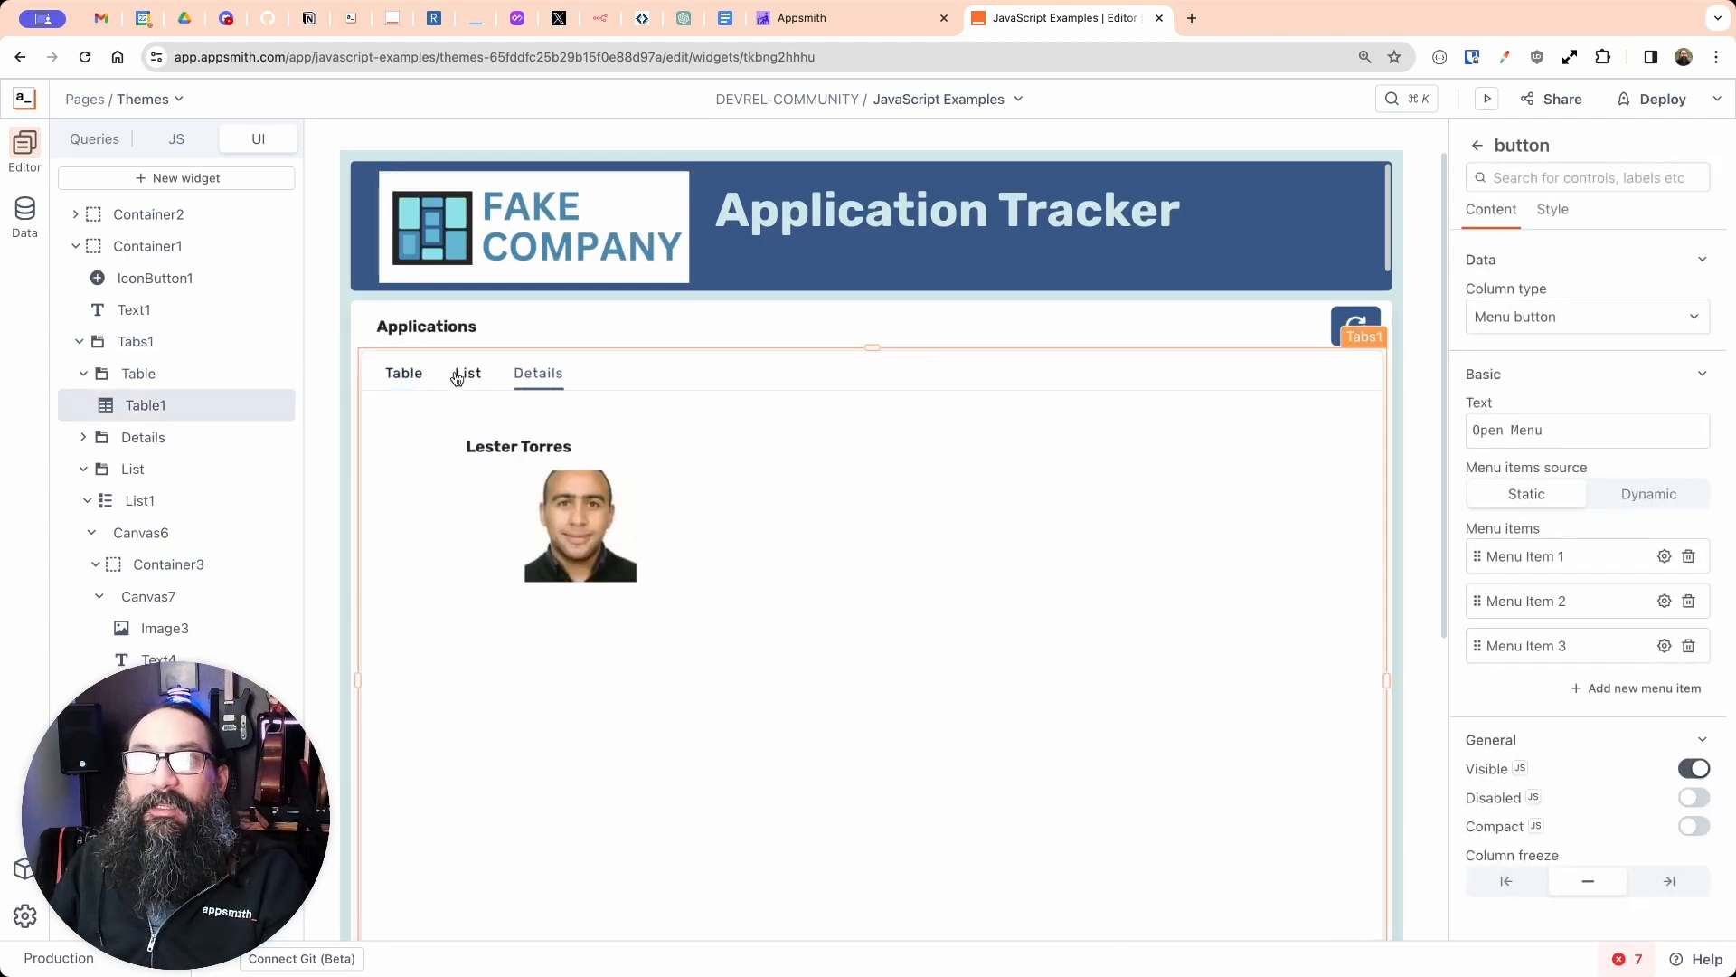
click(466, 376)
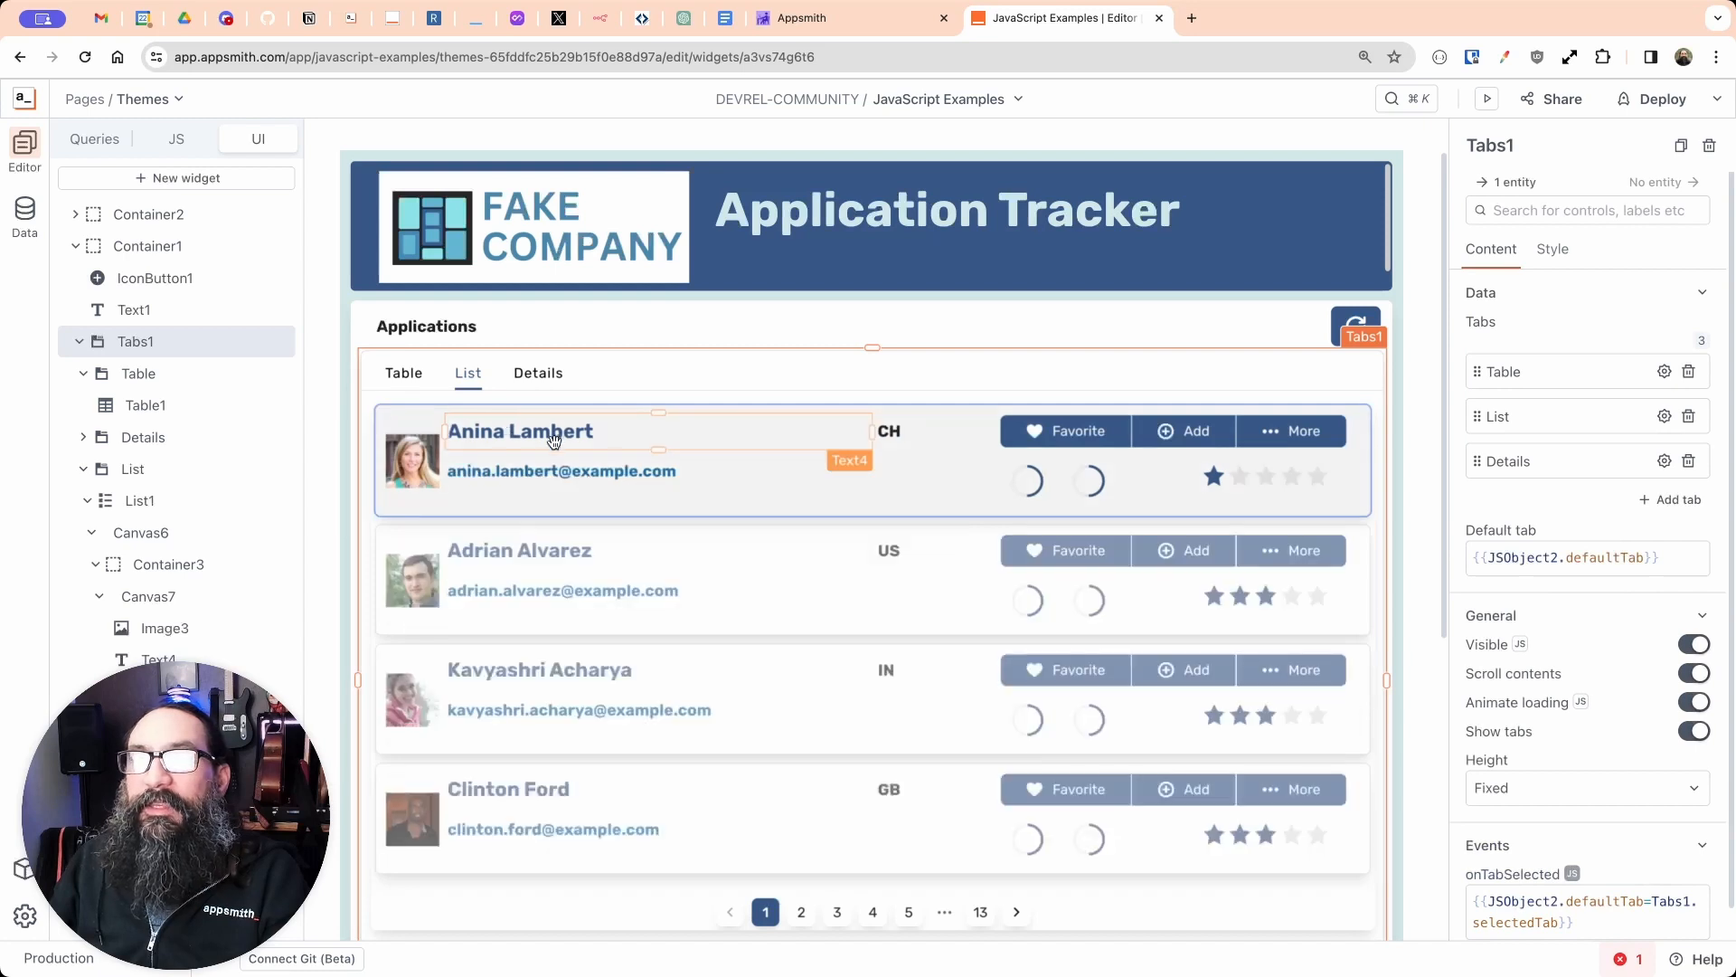
click(1164, 437)
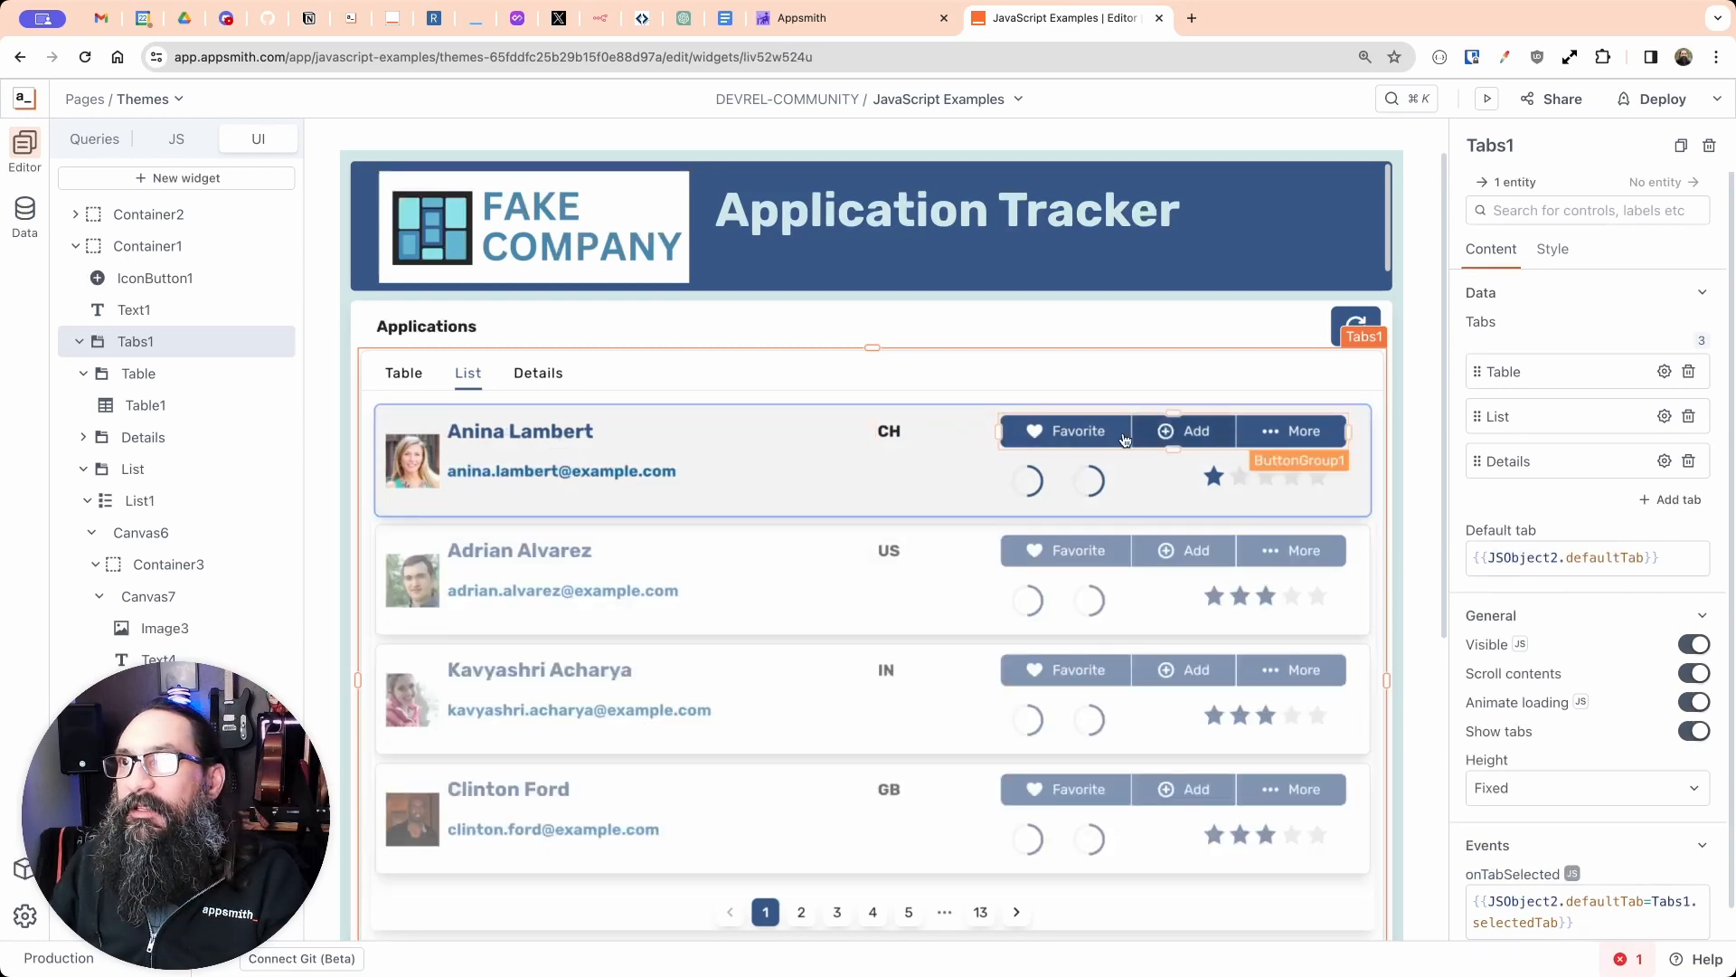
click(468, 378)
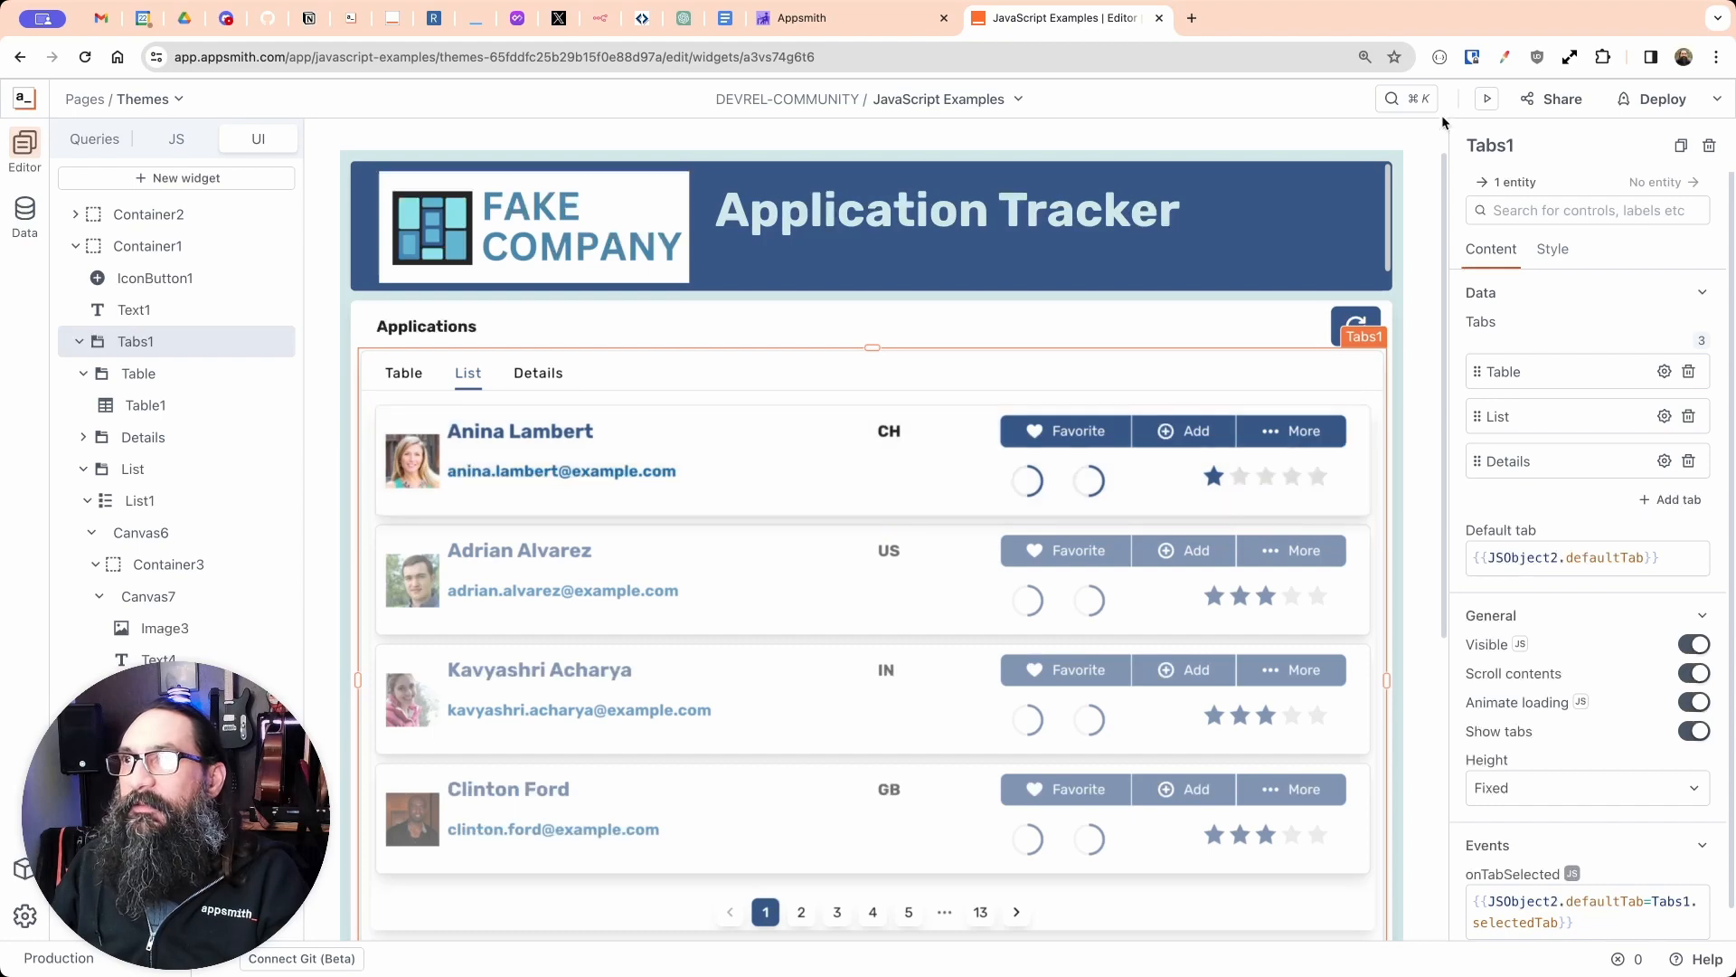
Step: Preview the app, test opening Details from the first list card and the second table row, and return to editing from the Table tab
click(1494, 105)
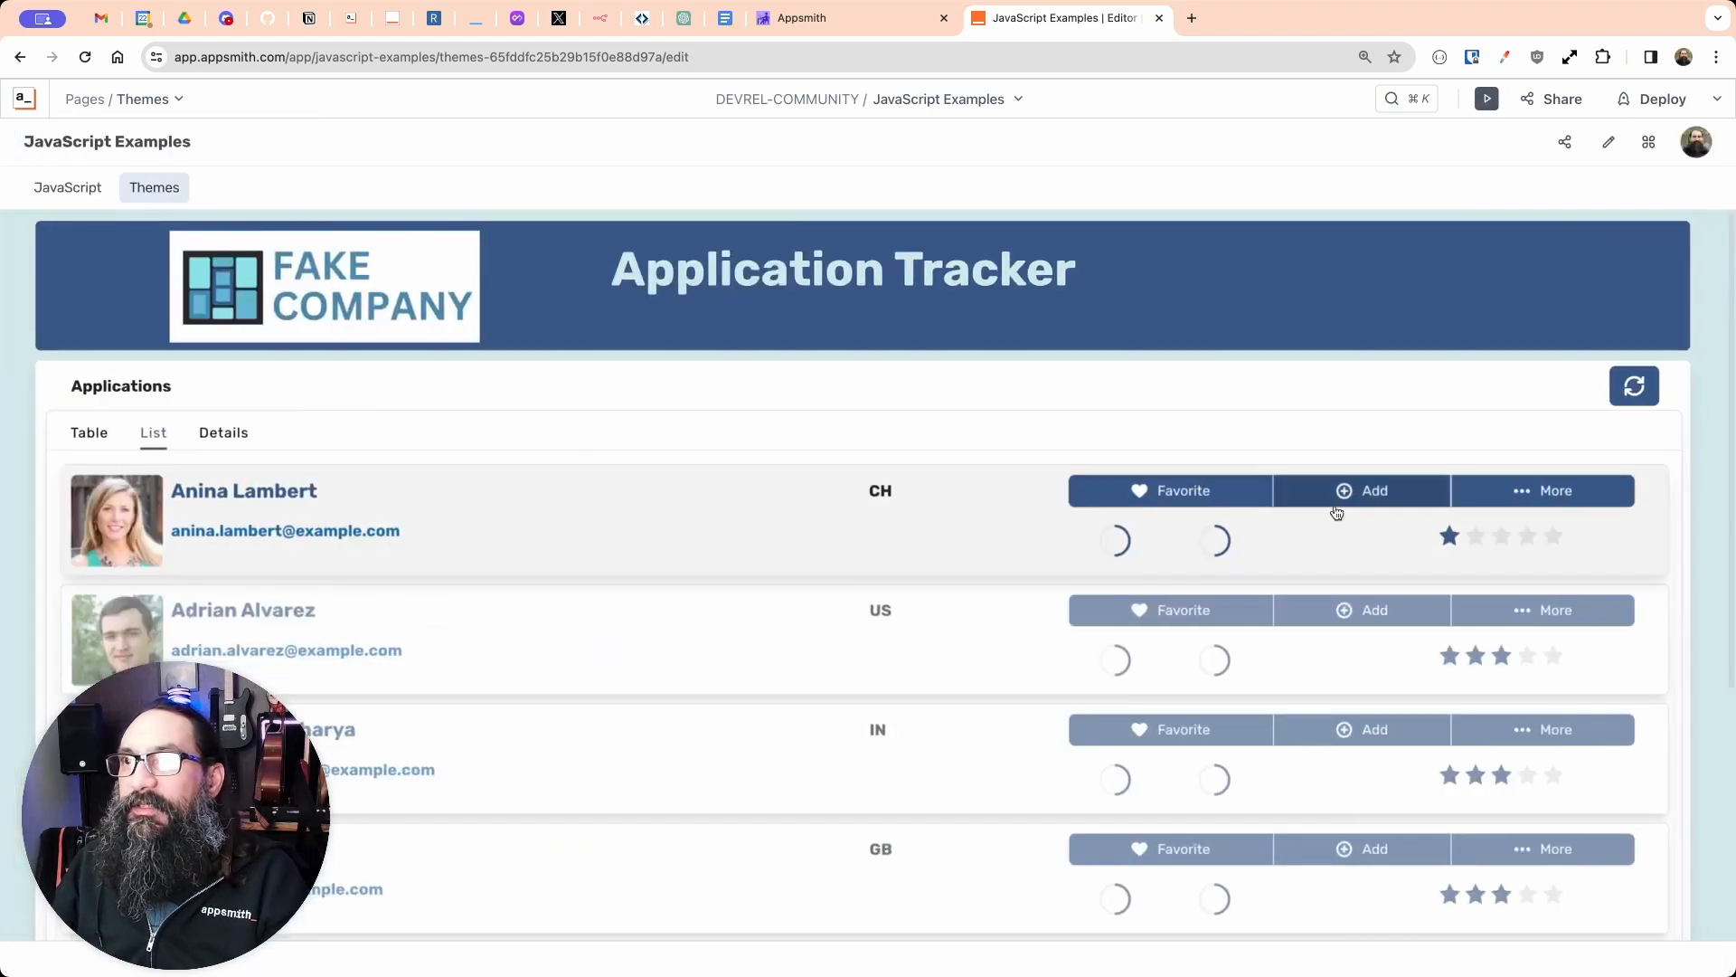
click(1552, 537)
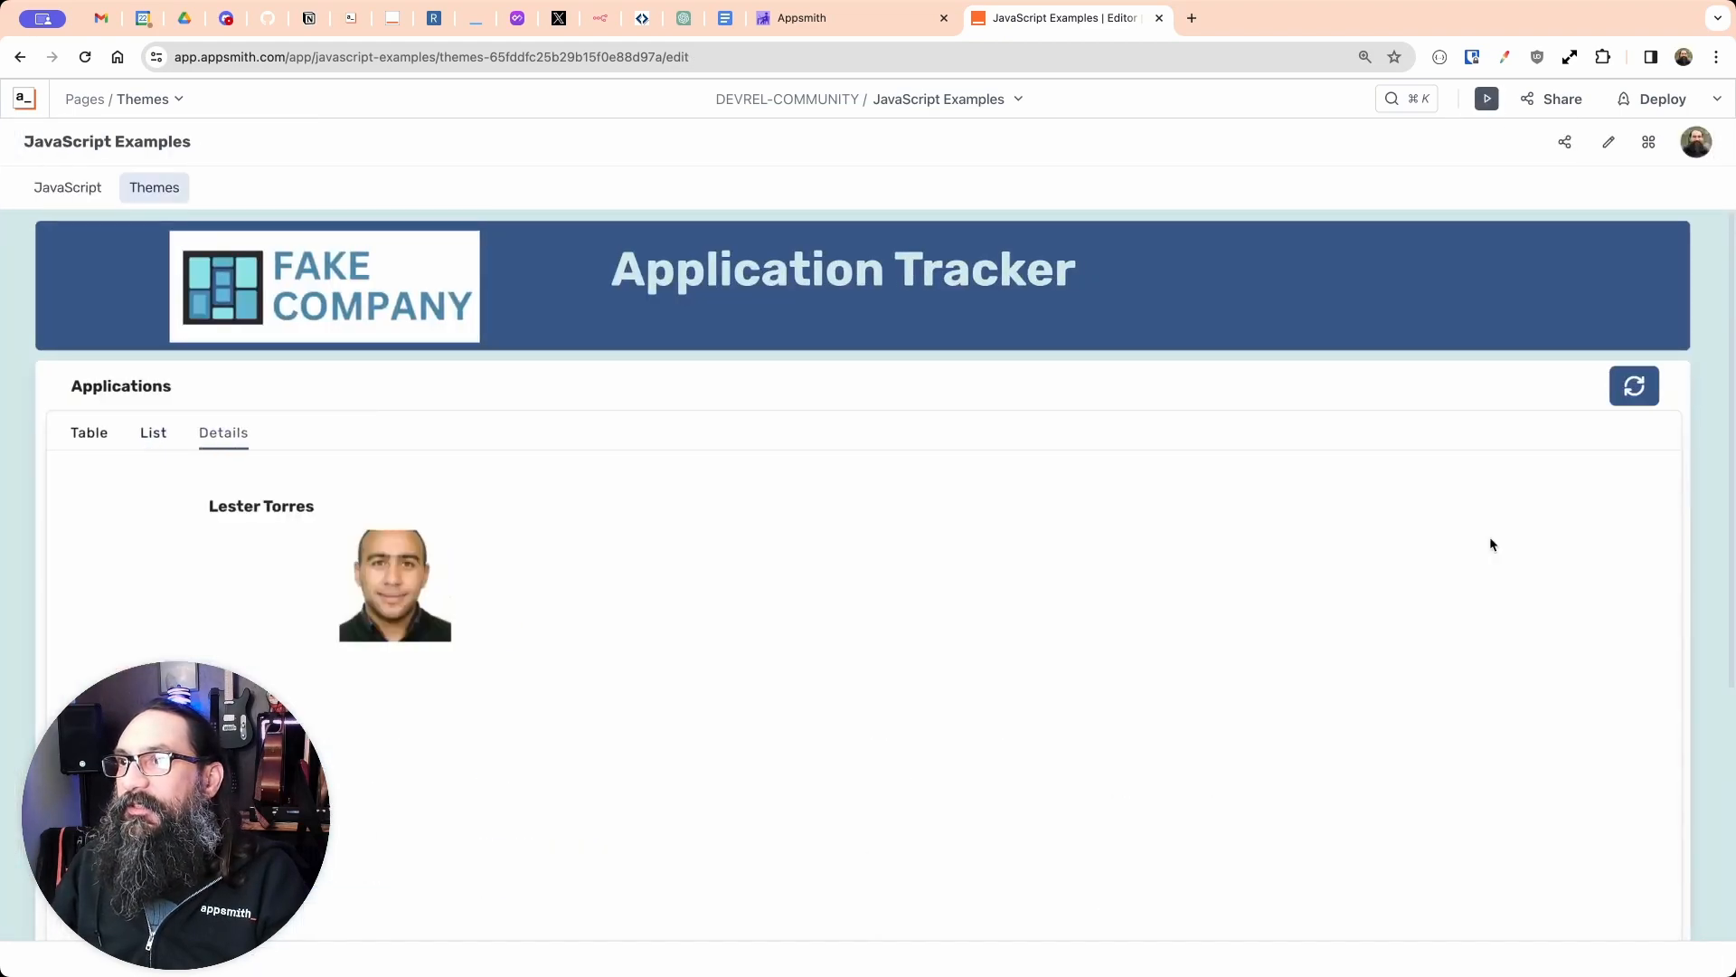
click(153, 438)
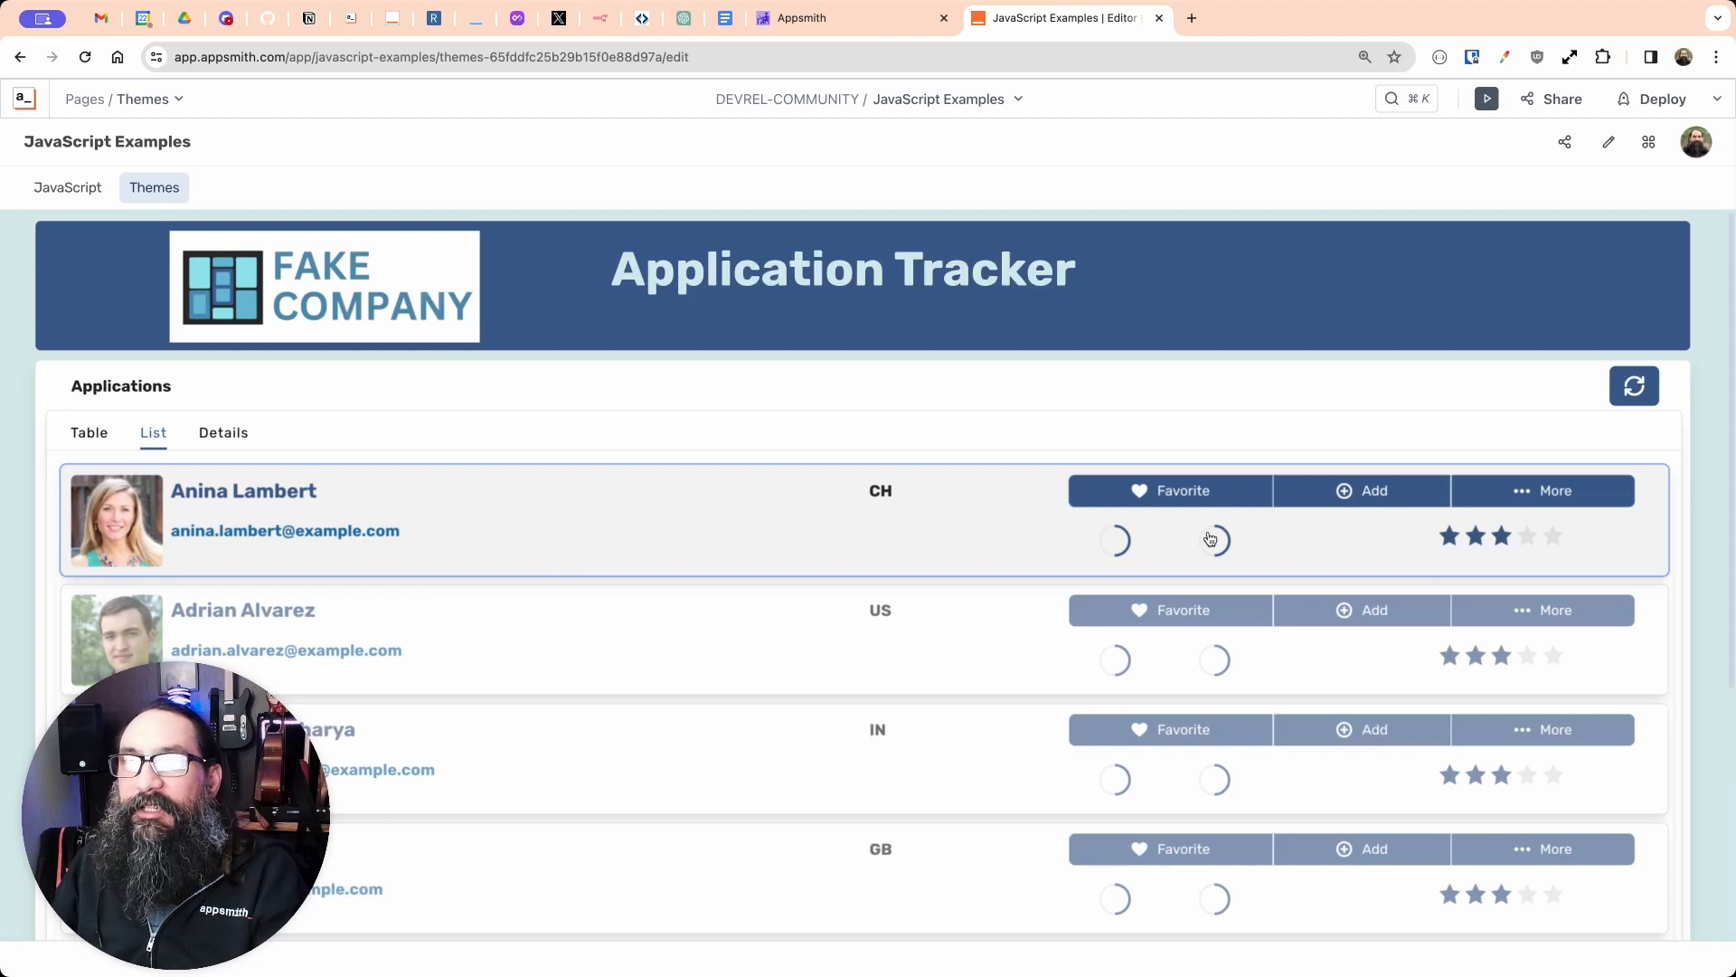
click(88, 433)
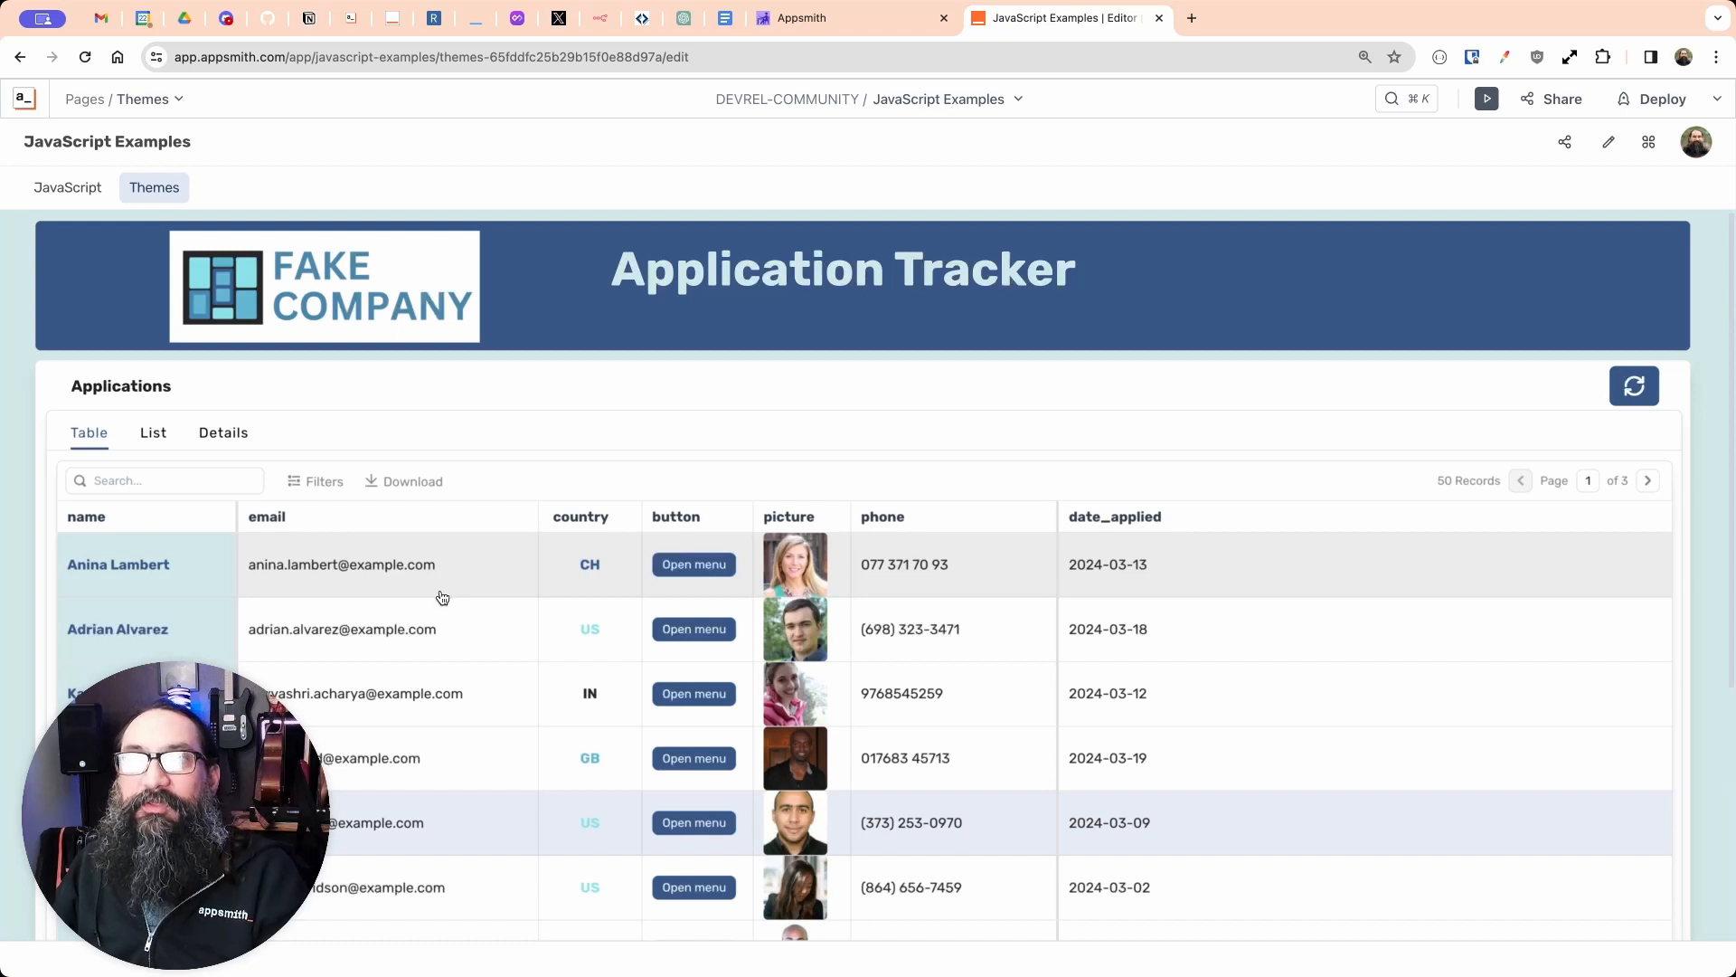
click(456, 645)
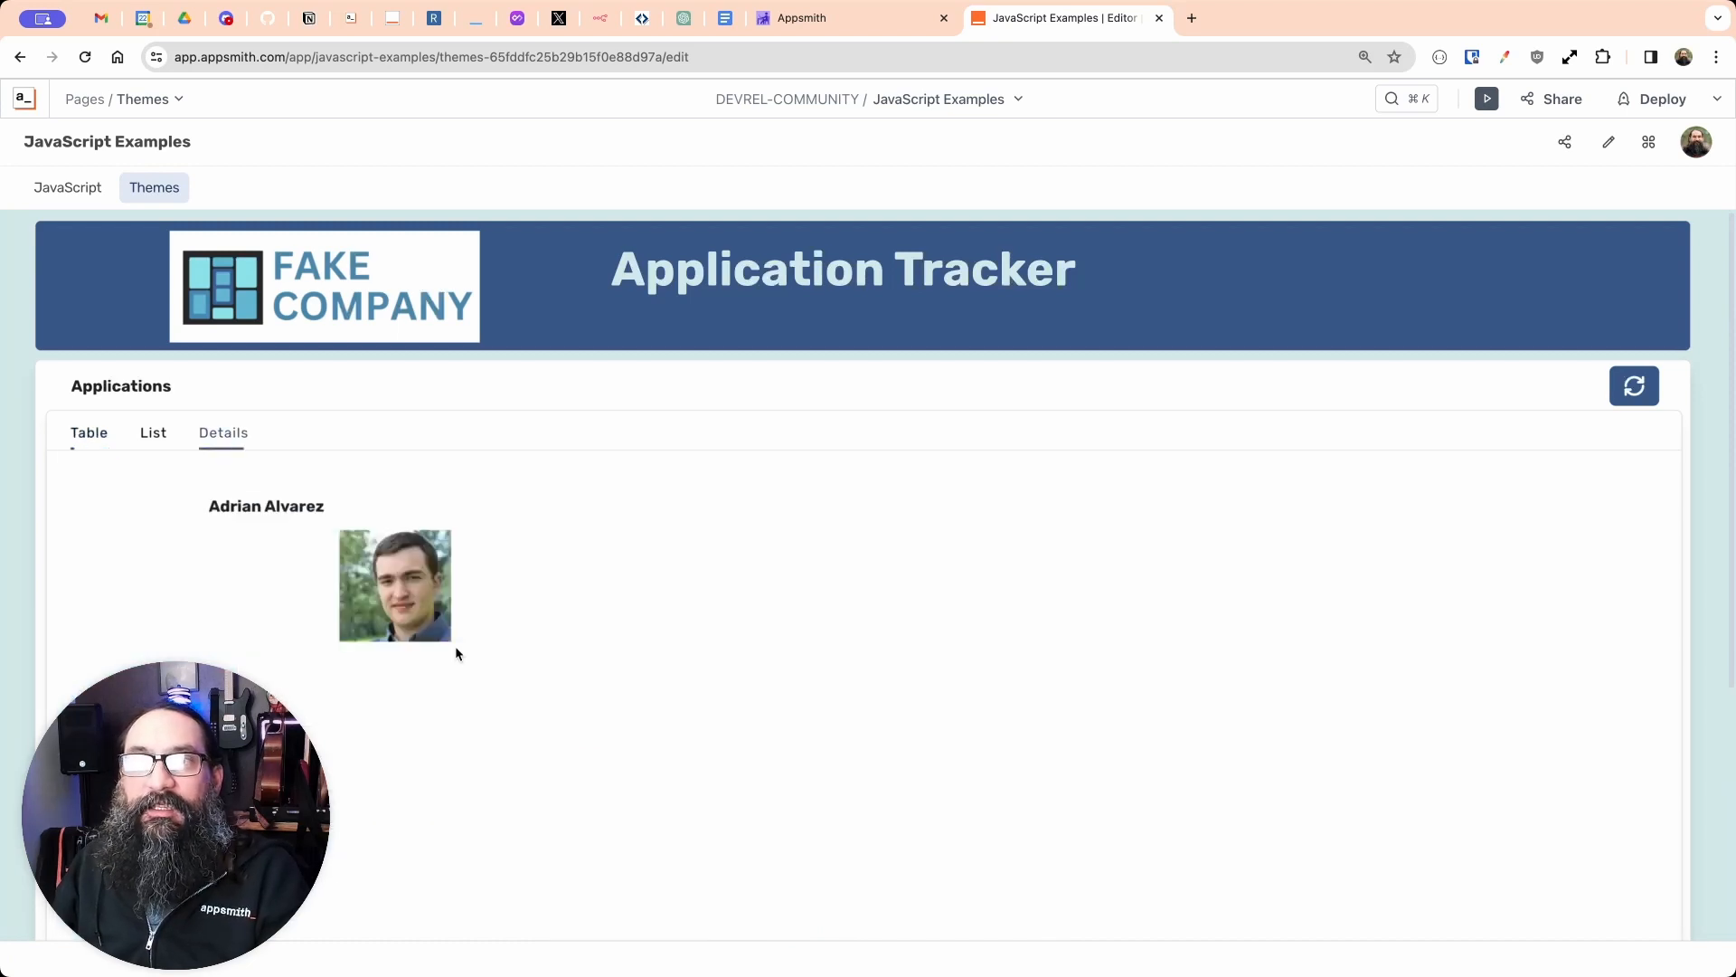
click(86, 436)
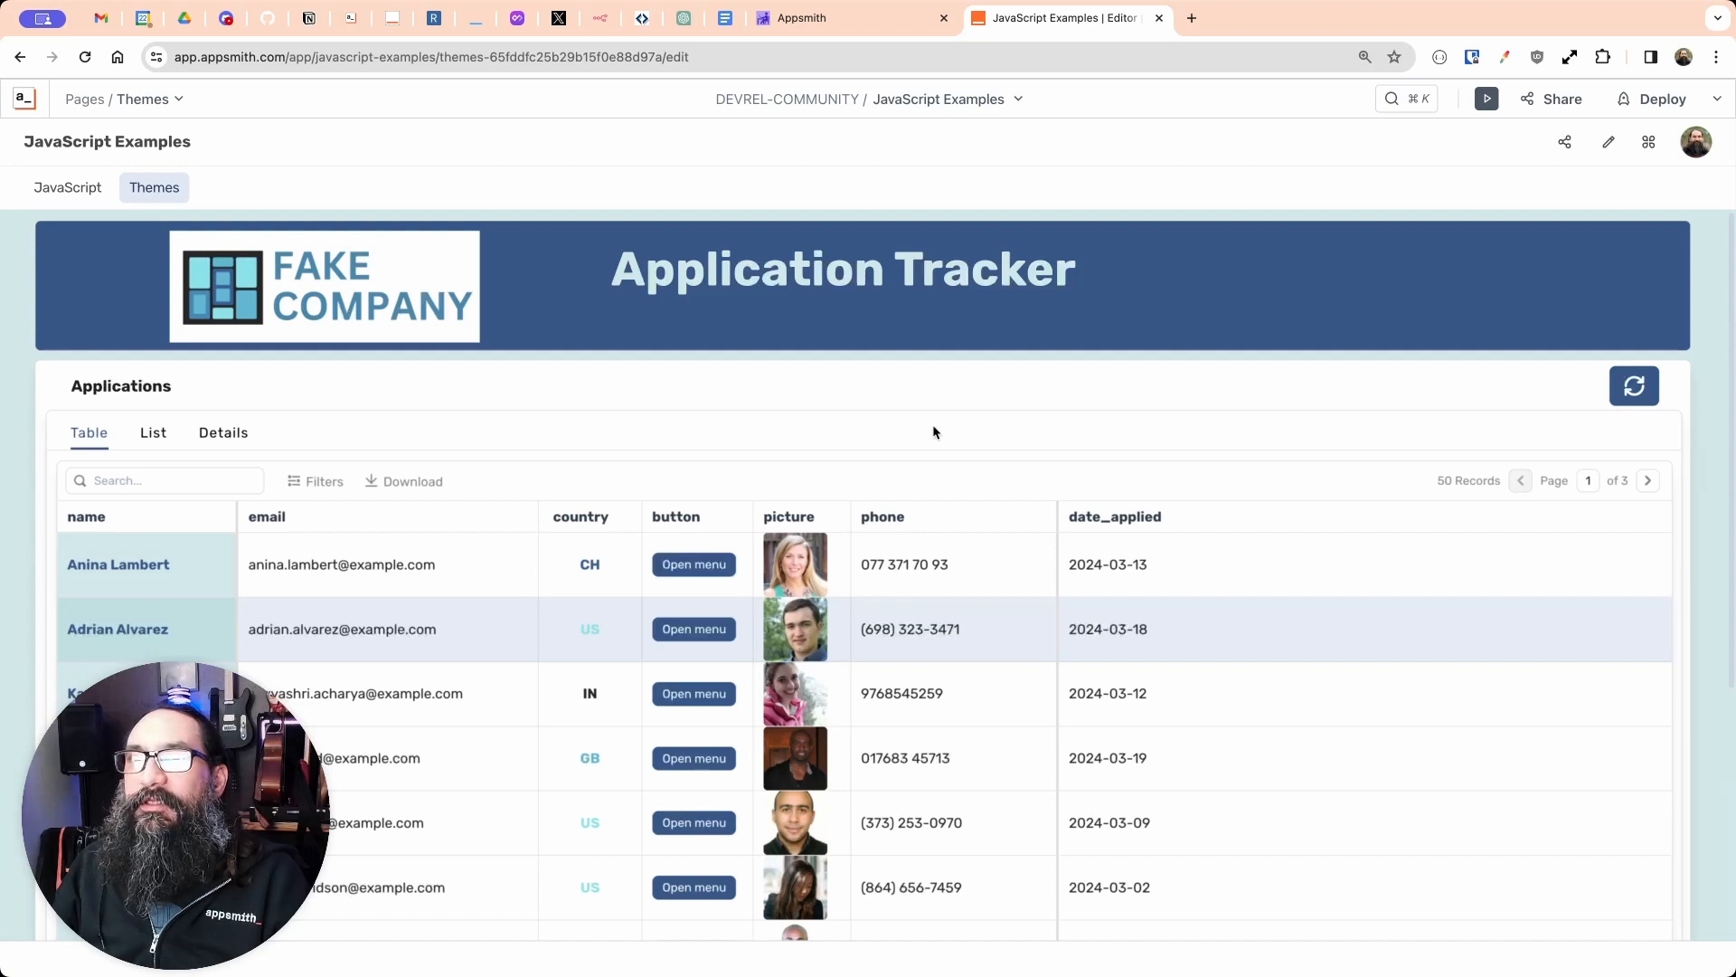
key(p)
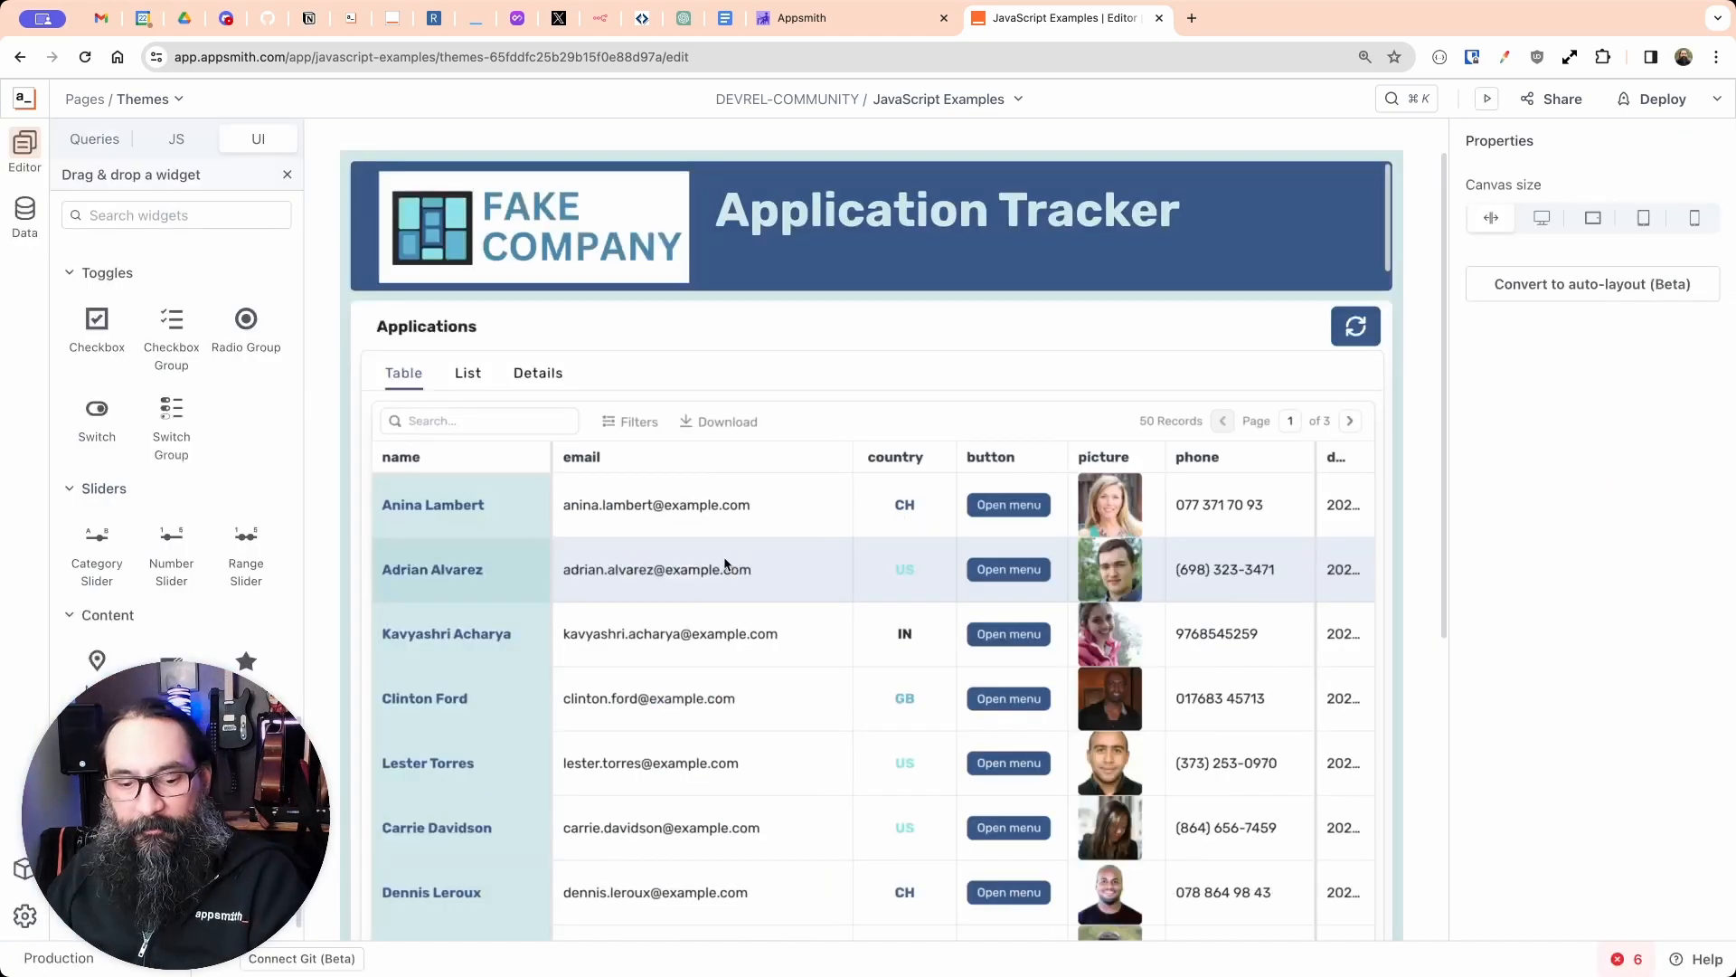
Step: Add a Text widget to the Details tab, placed beside the applicant's picture
click(857, 334)
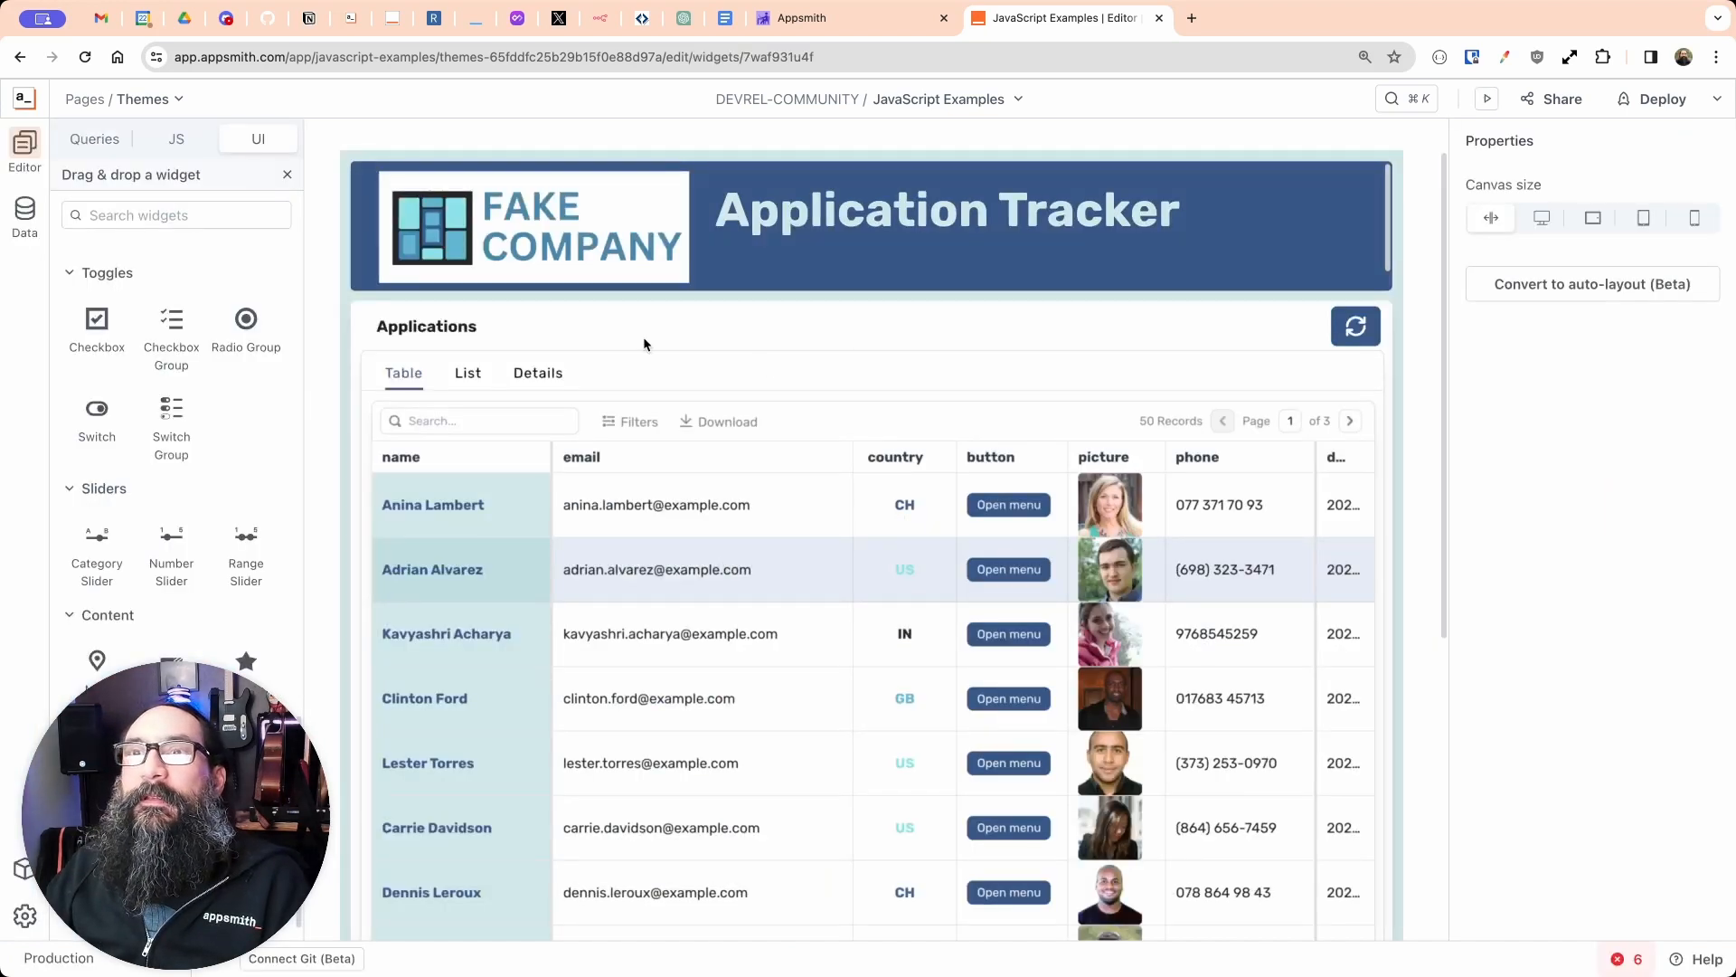
click(537, 374)
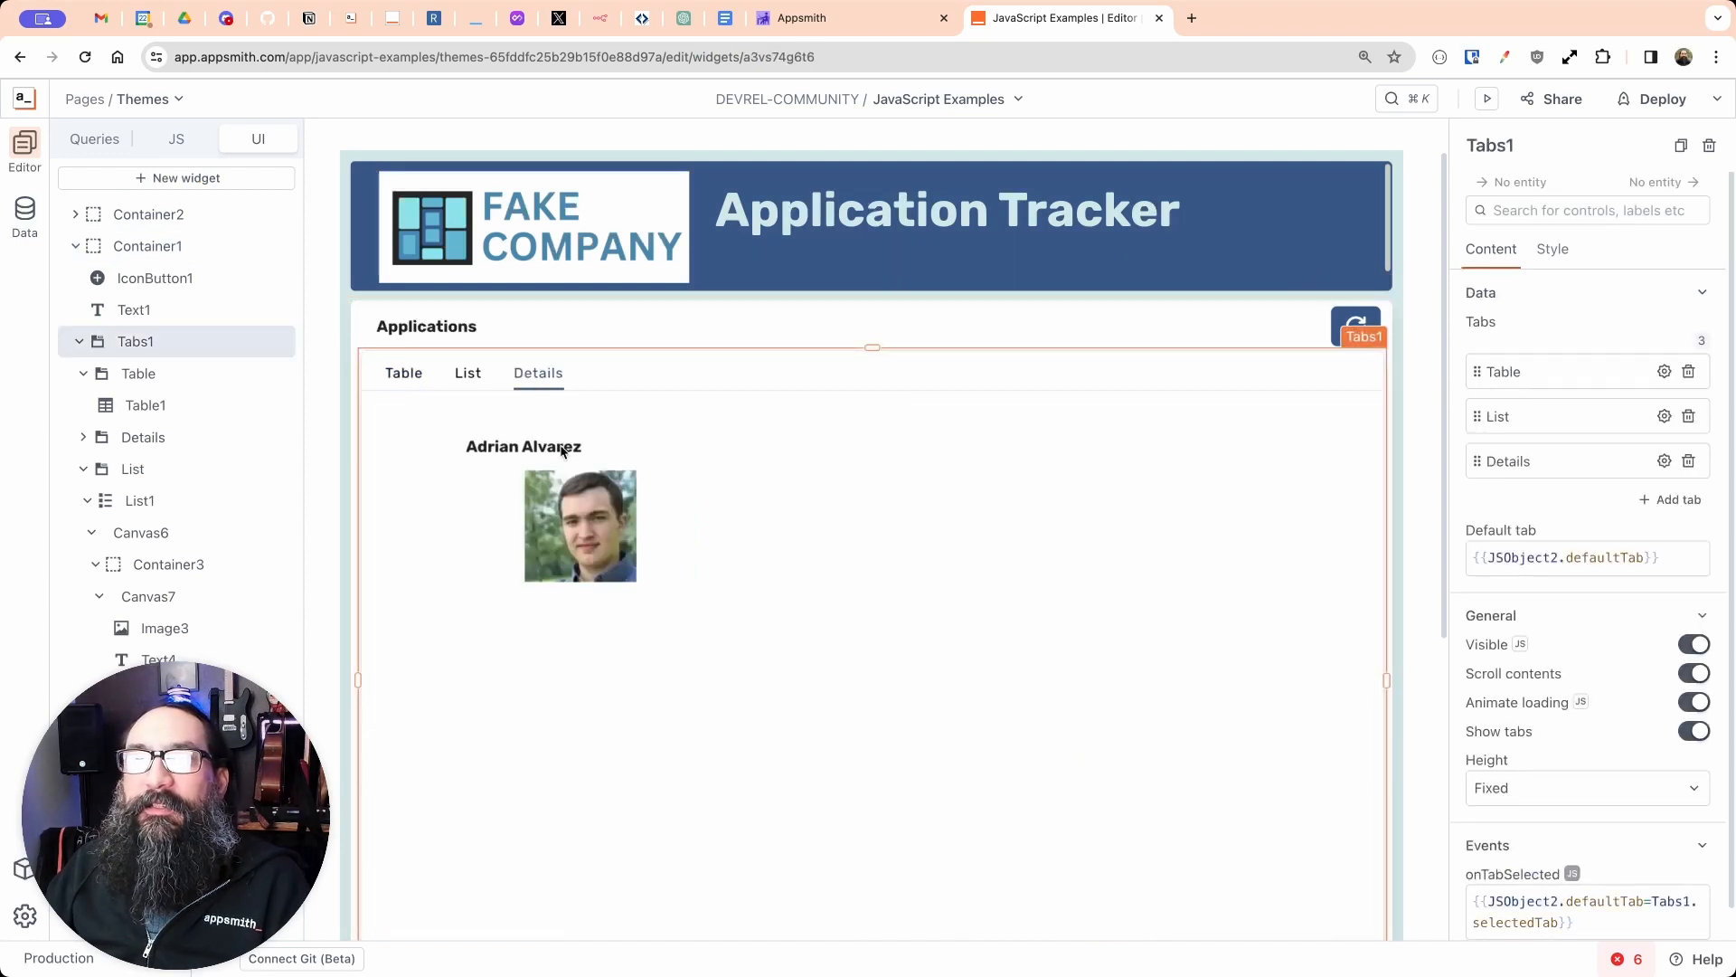
click(200, 180)
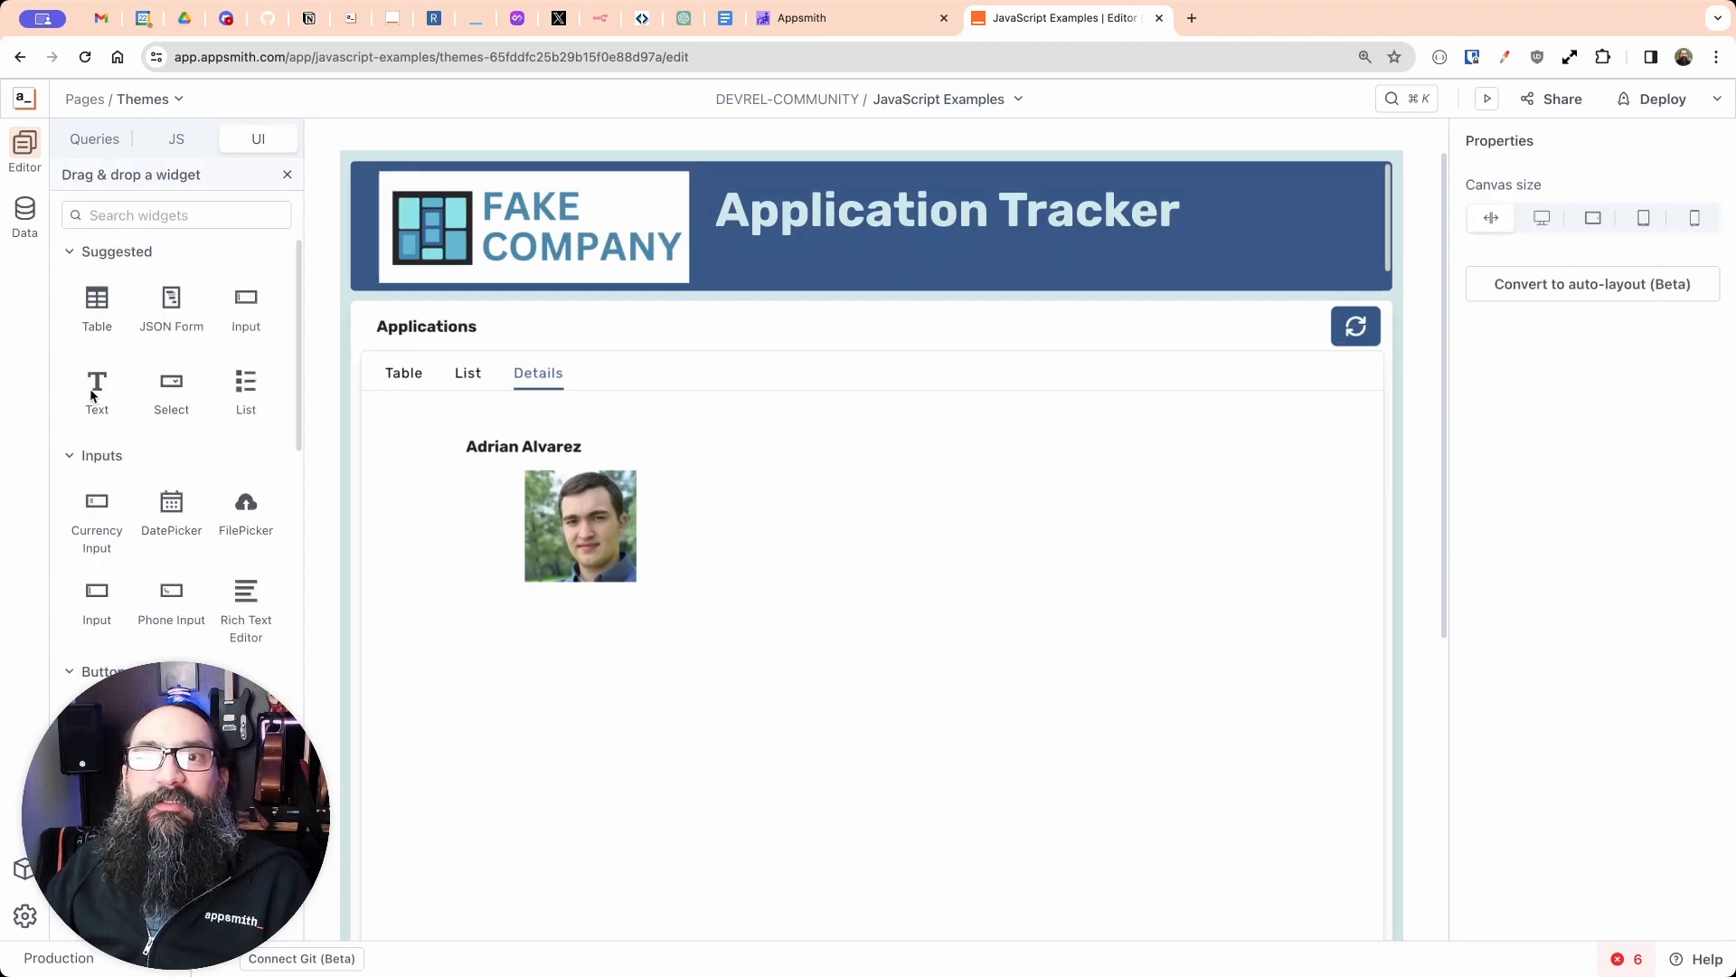
drag(93, 390, 963, 508)
drag(852, 510, 1040, 484)
Step: Replace the new Text widget's content with PHONE: {{Table1.selectedRow.phone}}
click(1481, 351)
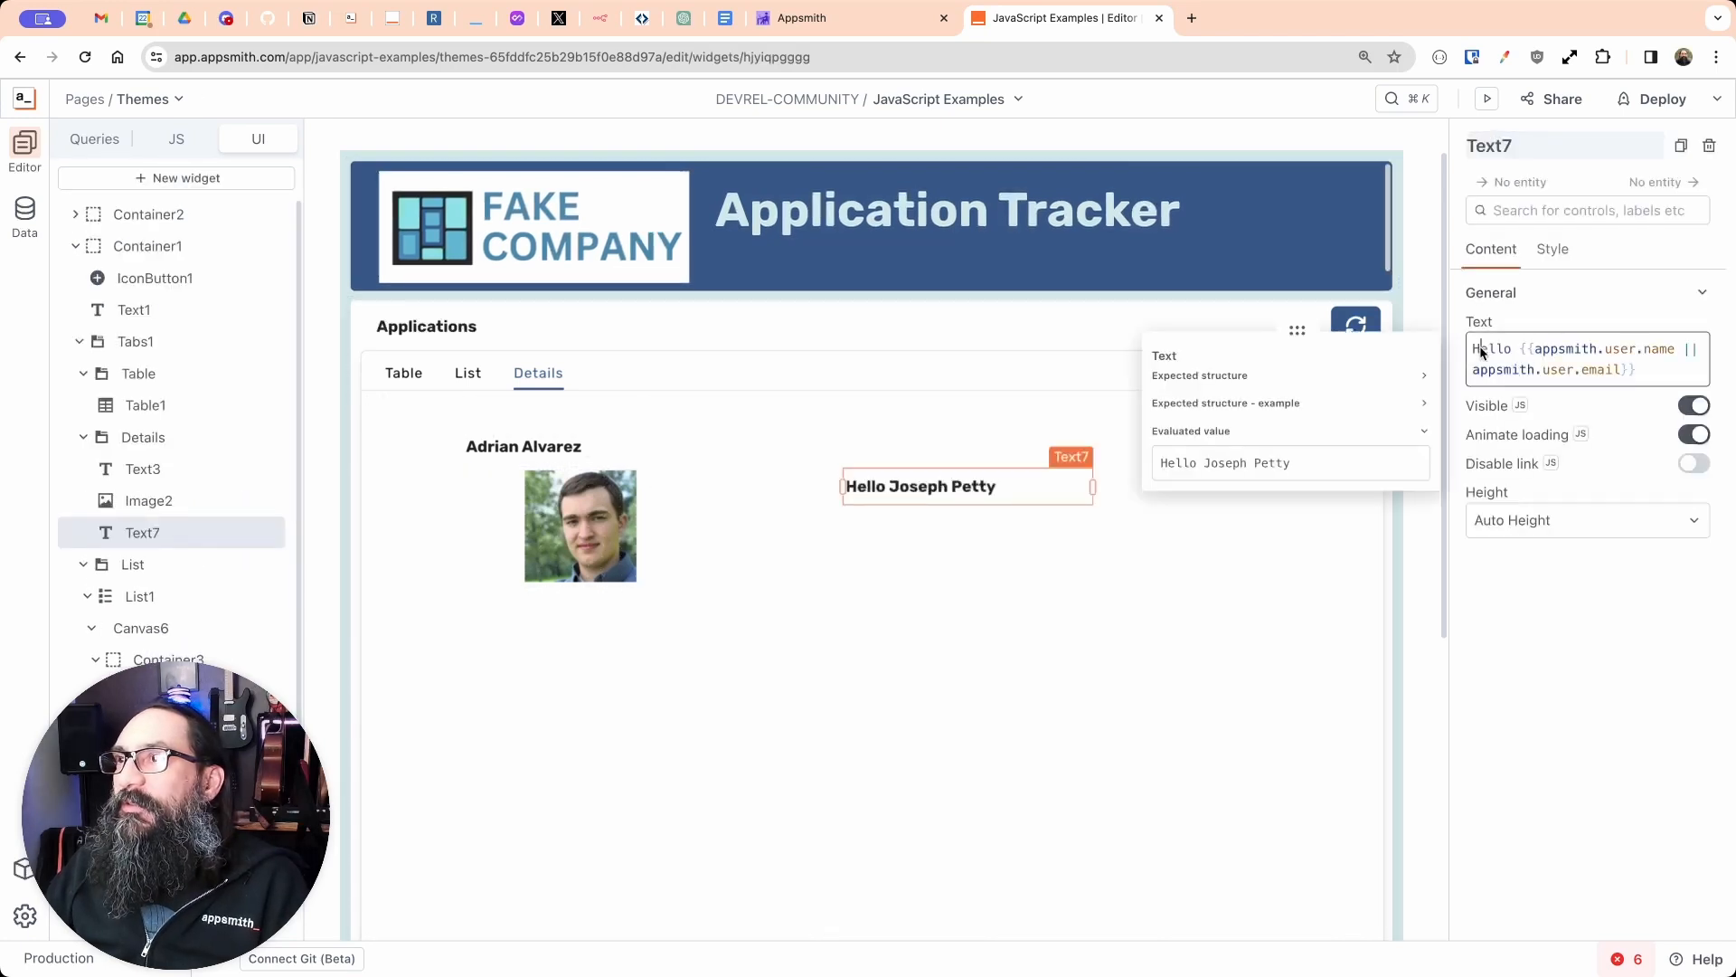
key(super+a)
key(BackSpace)
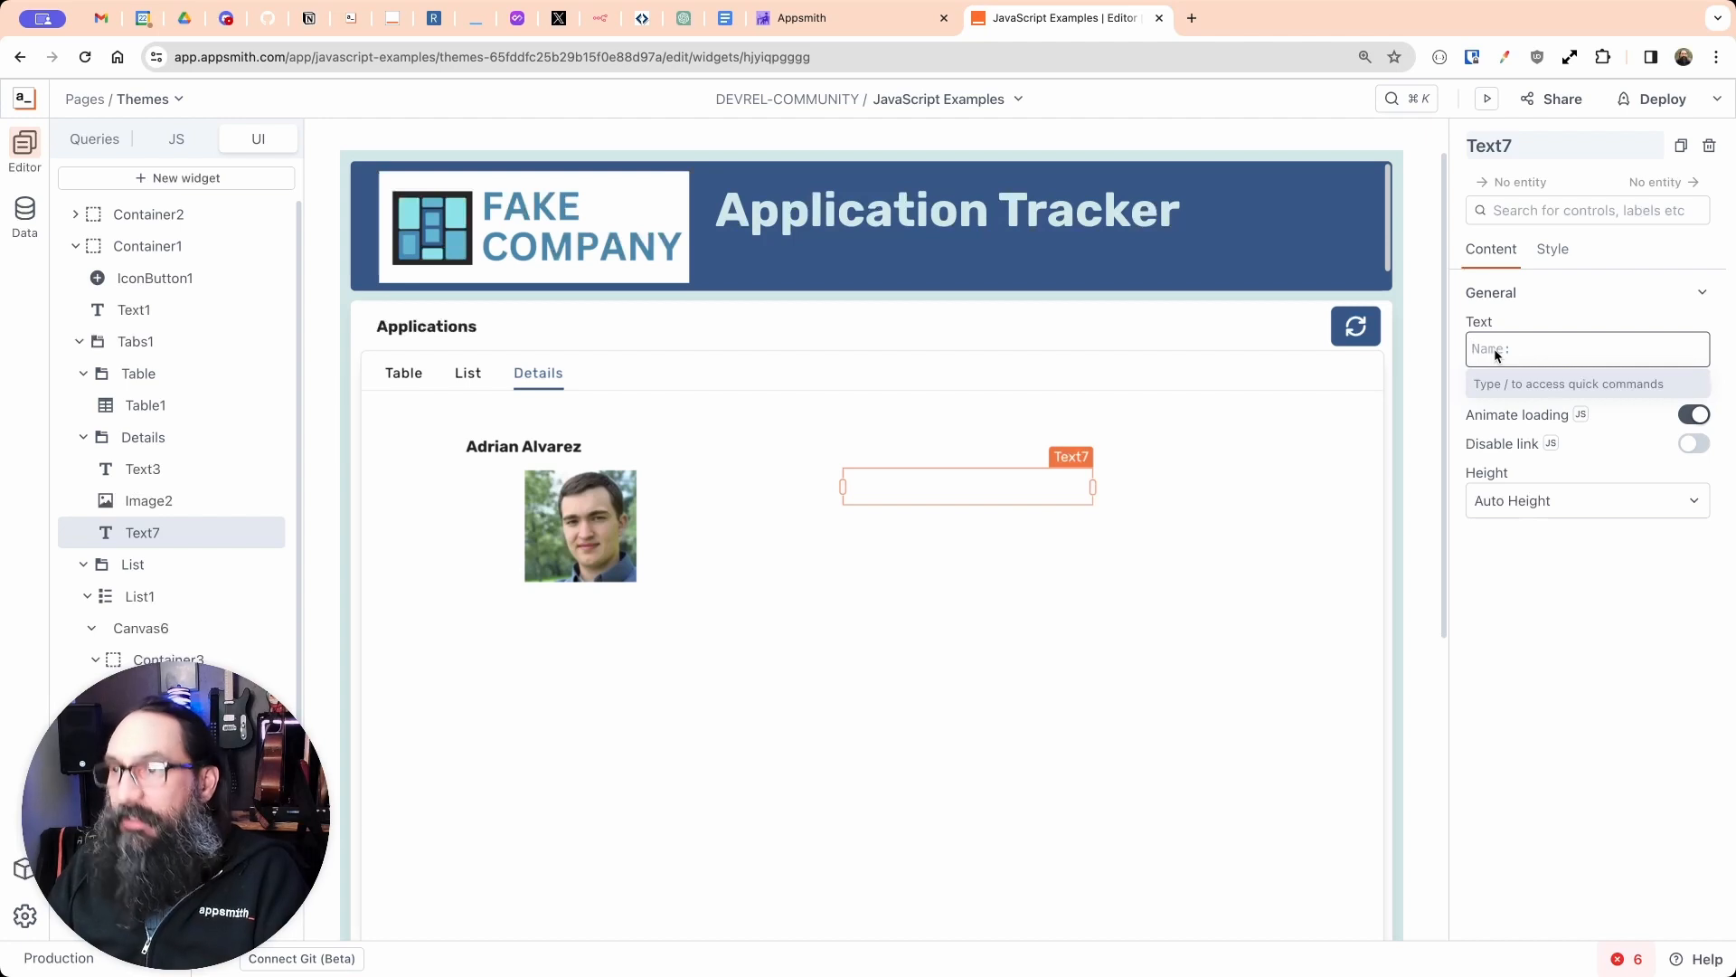
text(PHO)
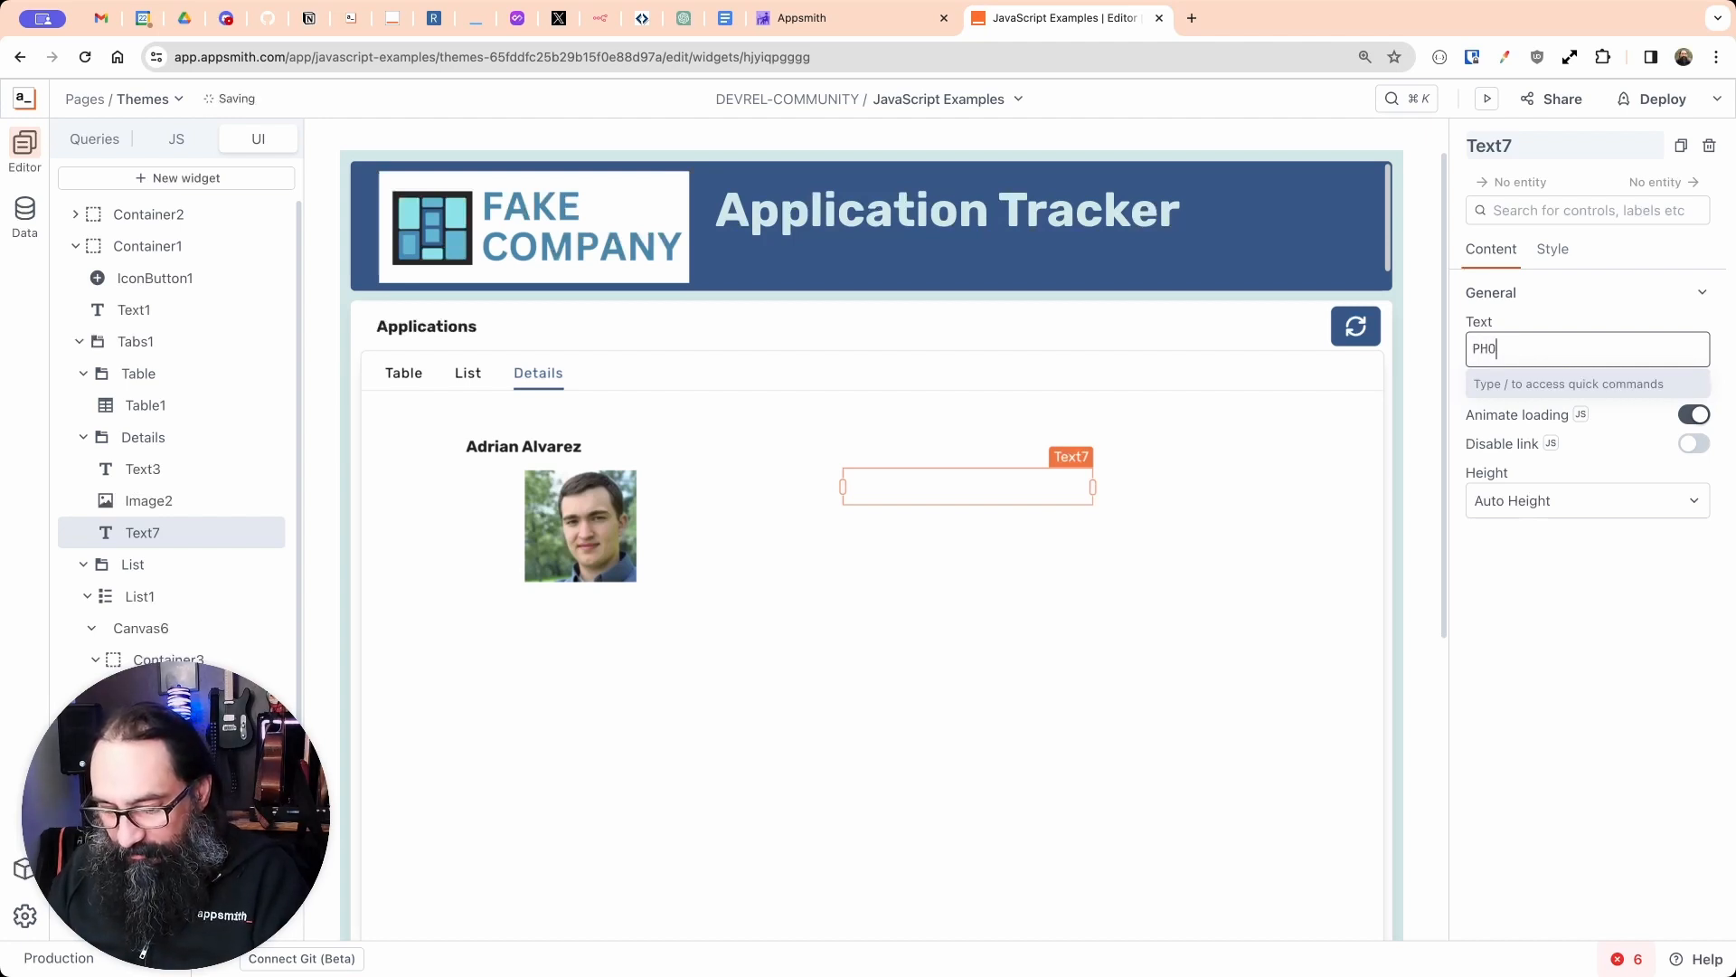
text(NE: {{)
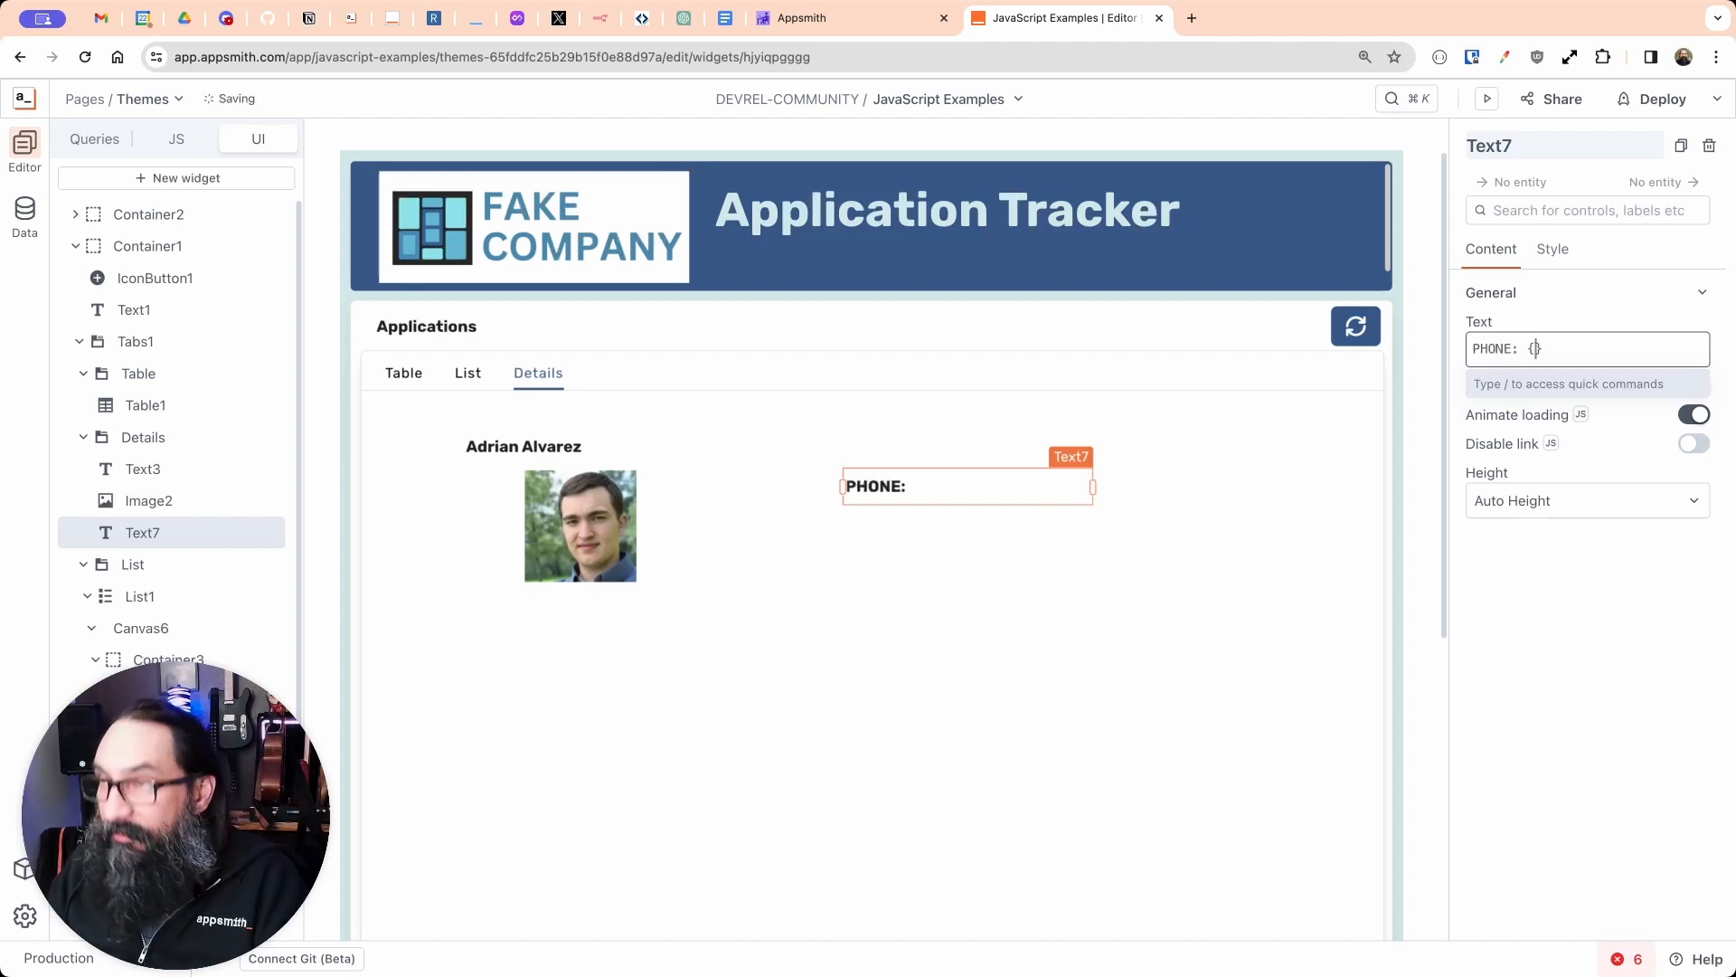
text(ta)
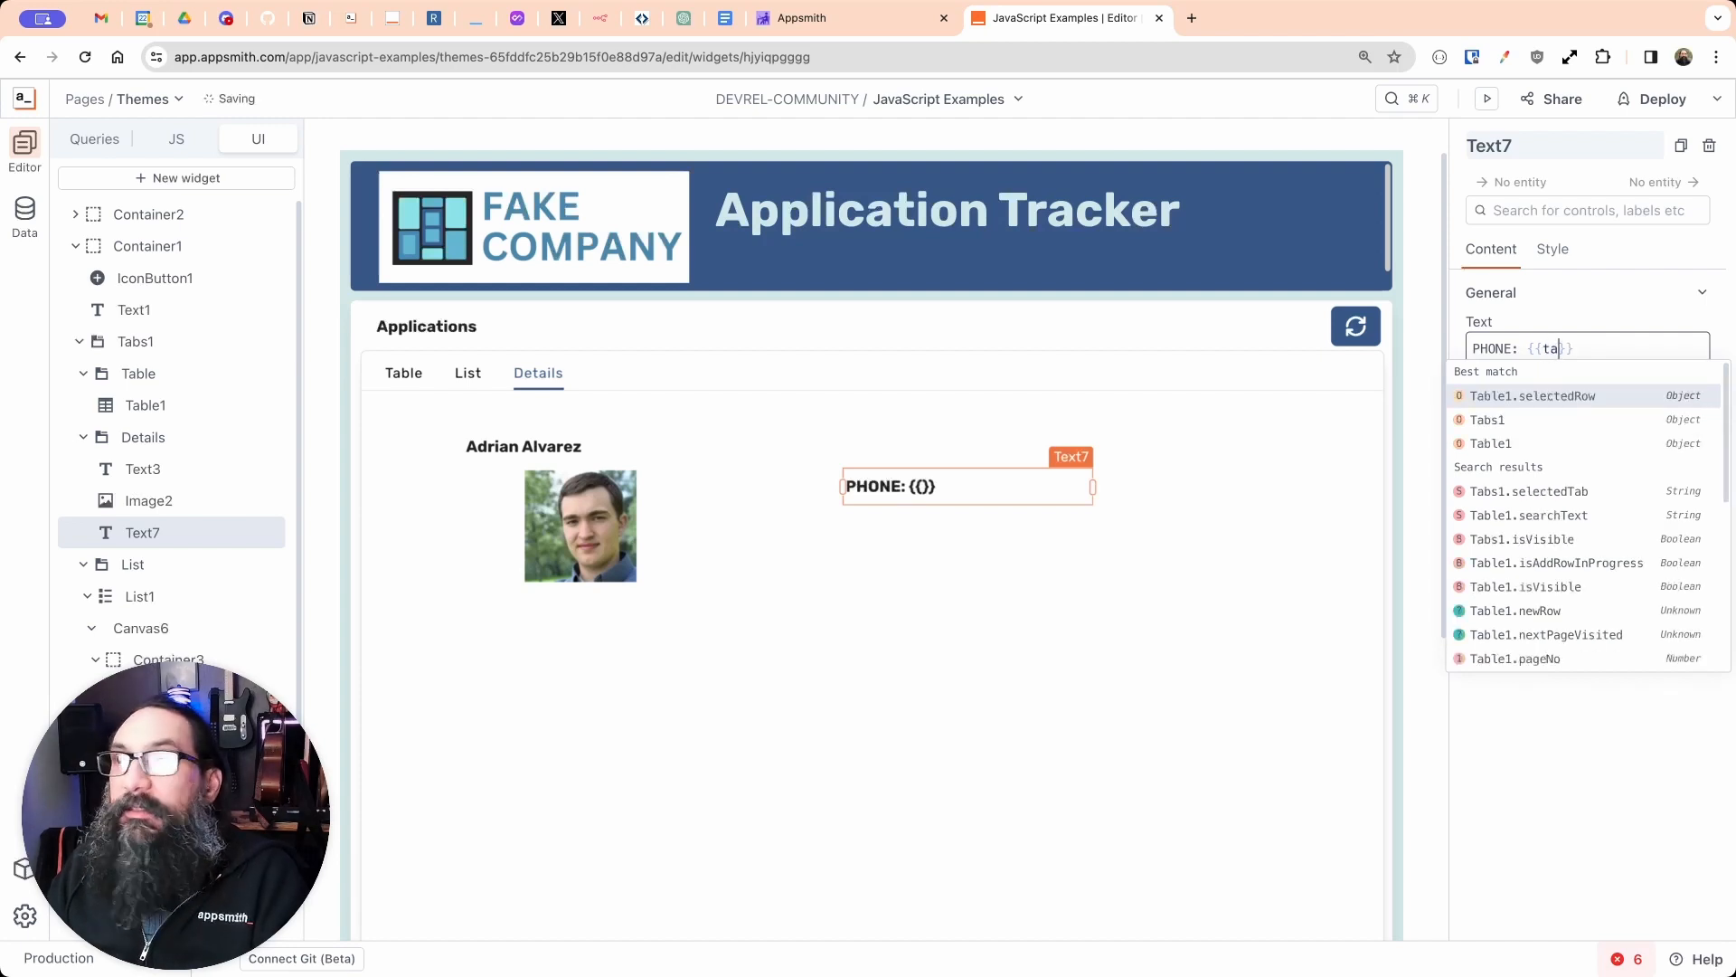
key(Return)
text(.p)
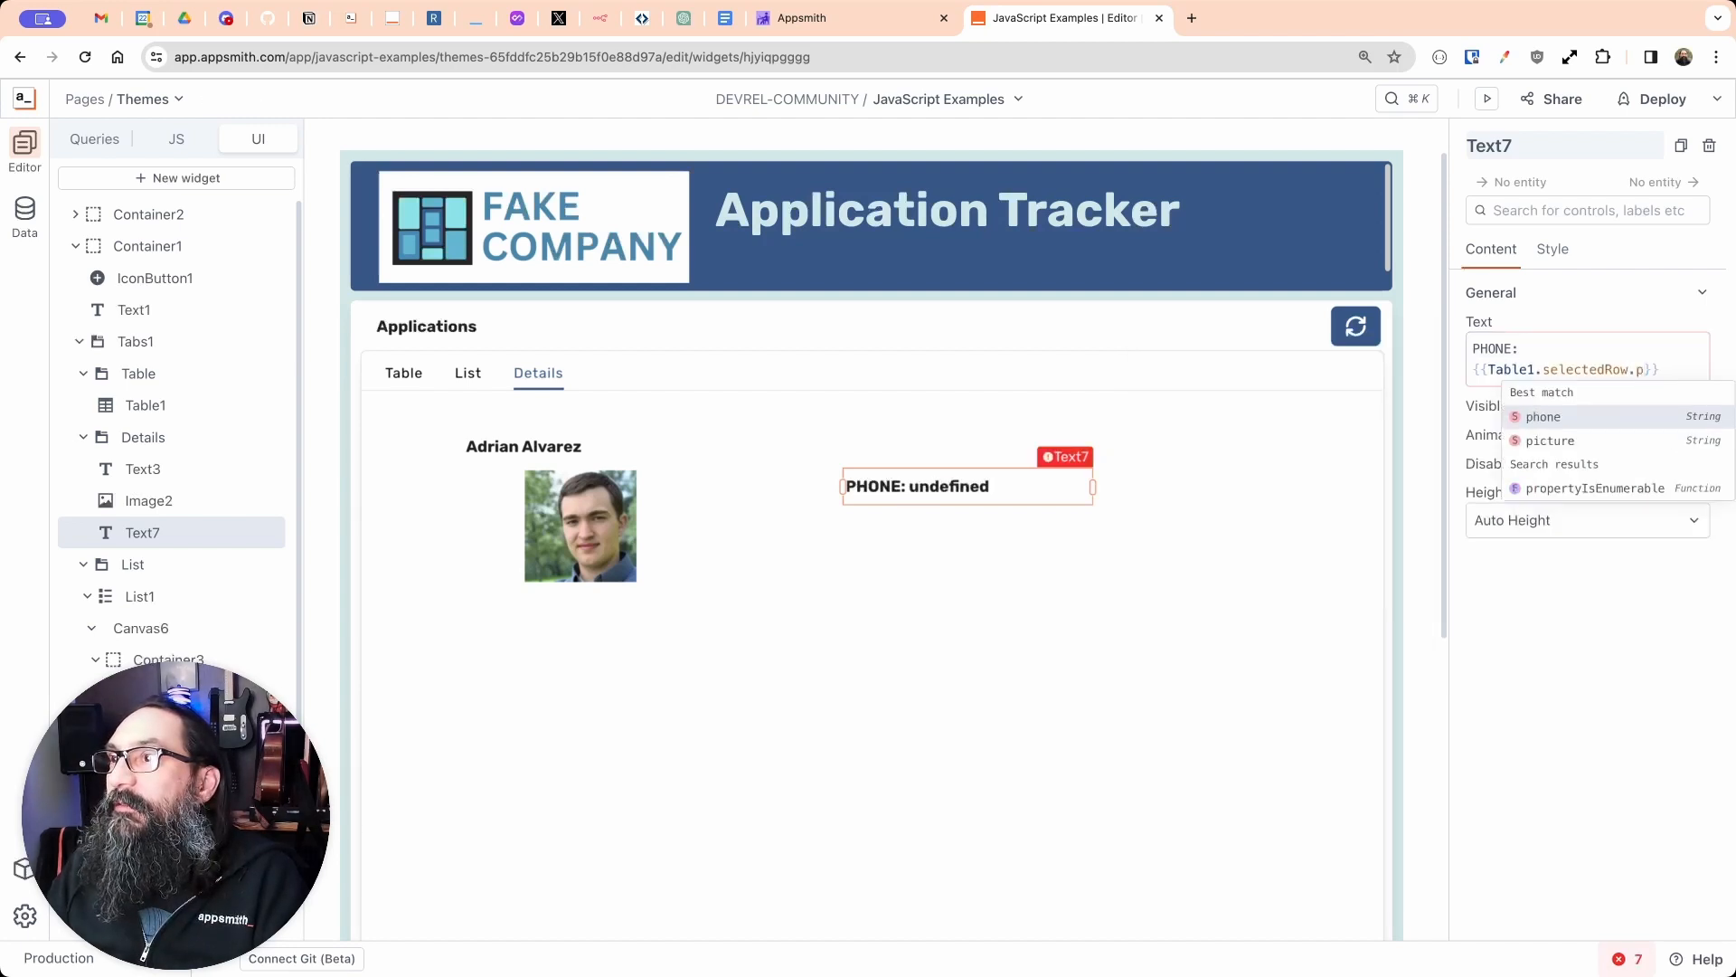
key(Return)
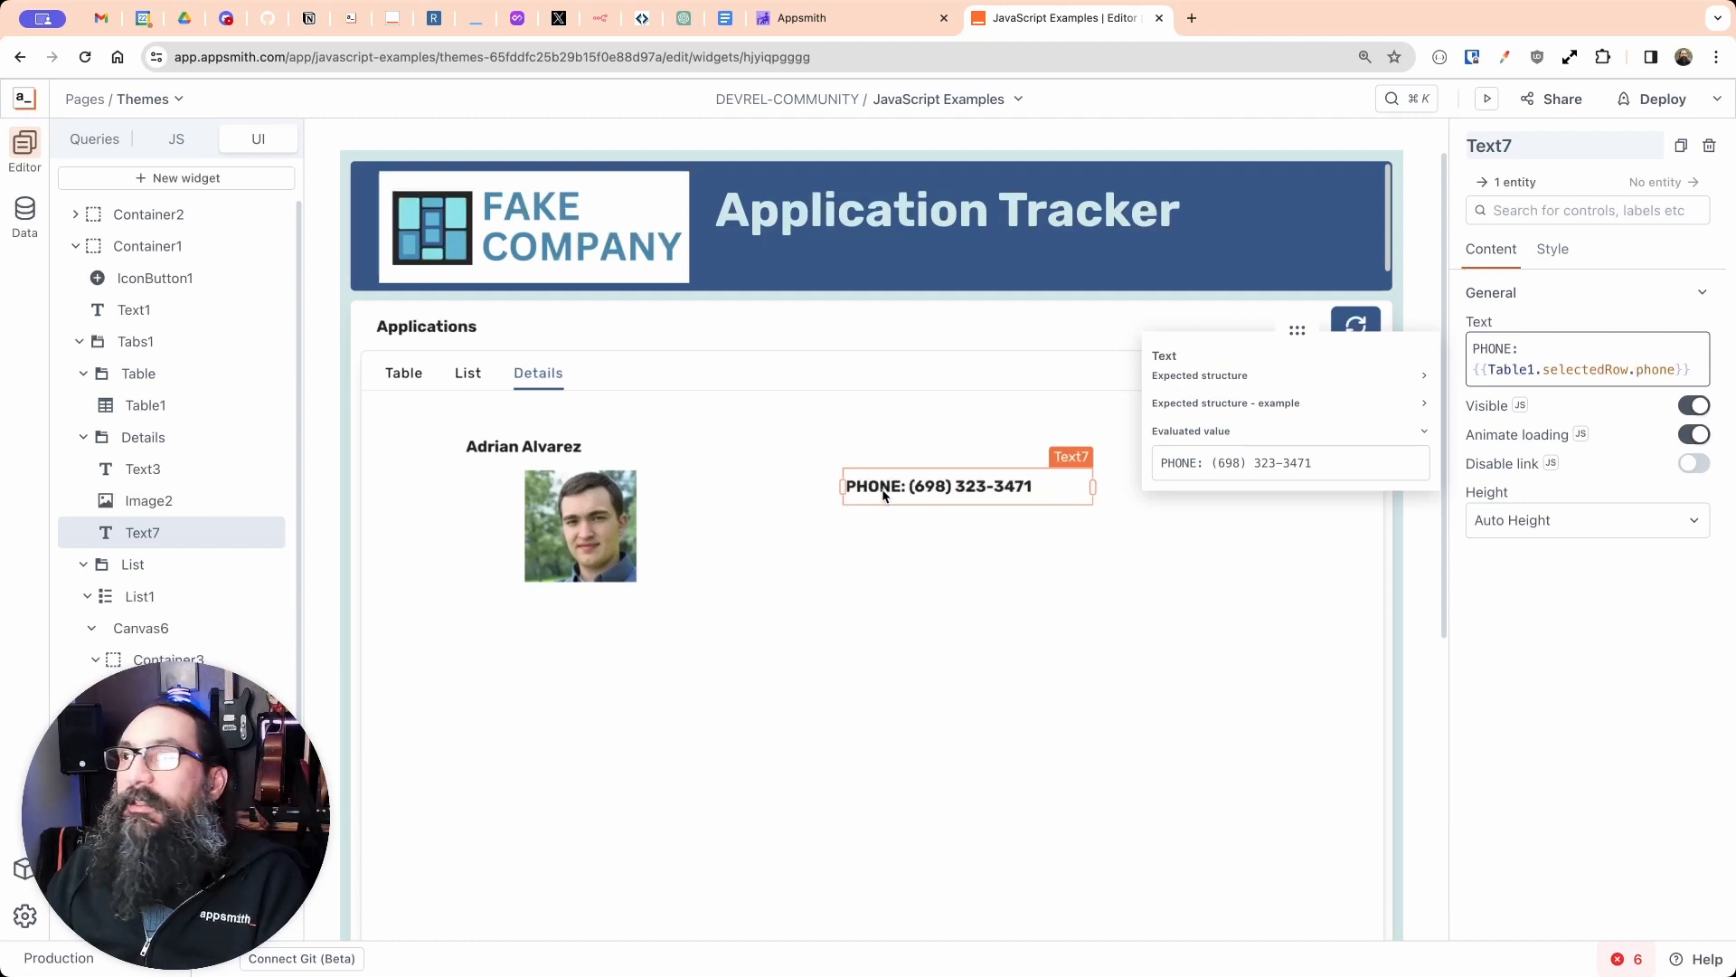
Step: Remove the bold emphasis from the phone text, shift it slightly right and down, and reopen its content settings
click(1551, 249)
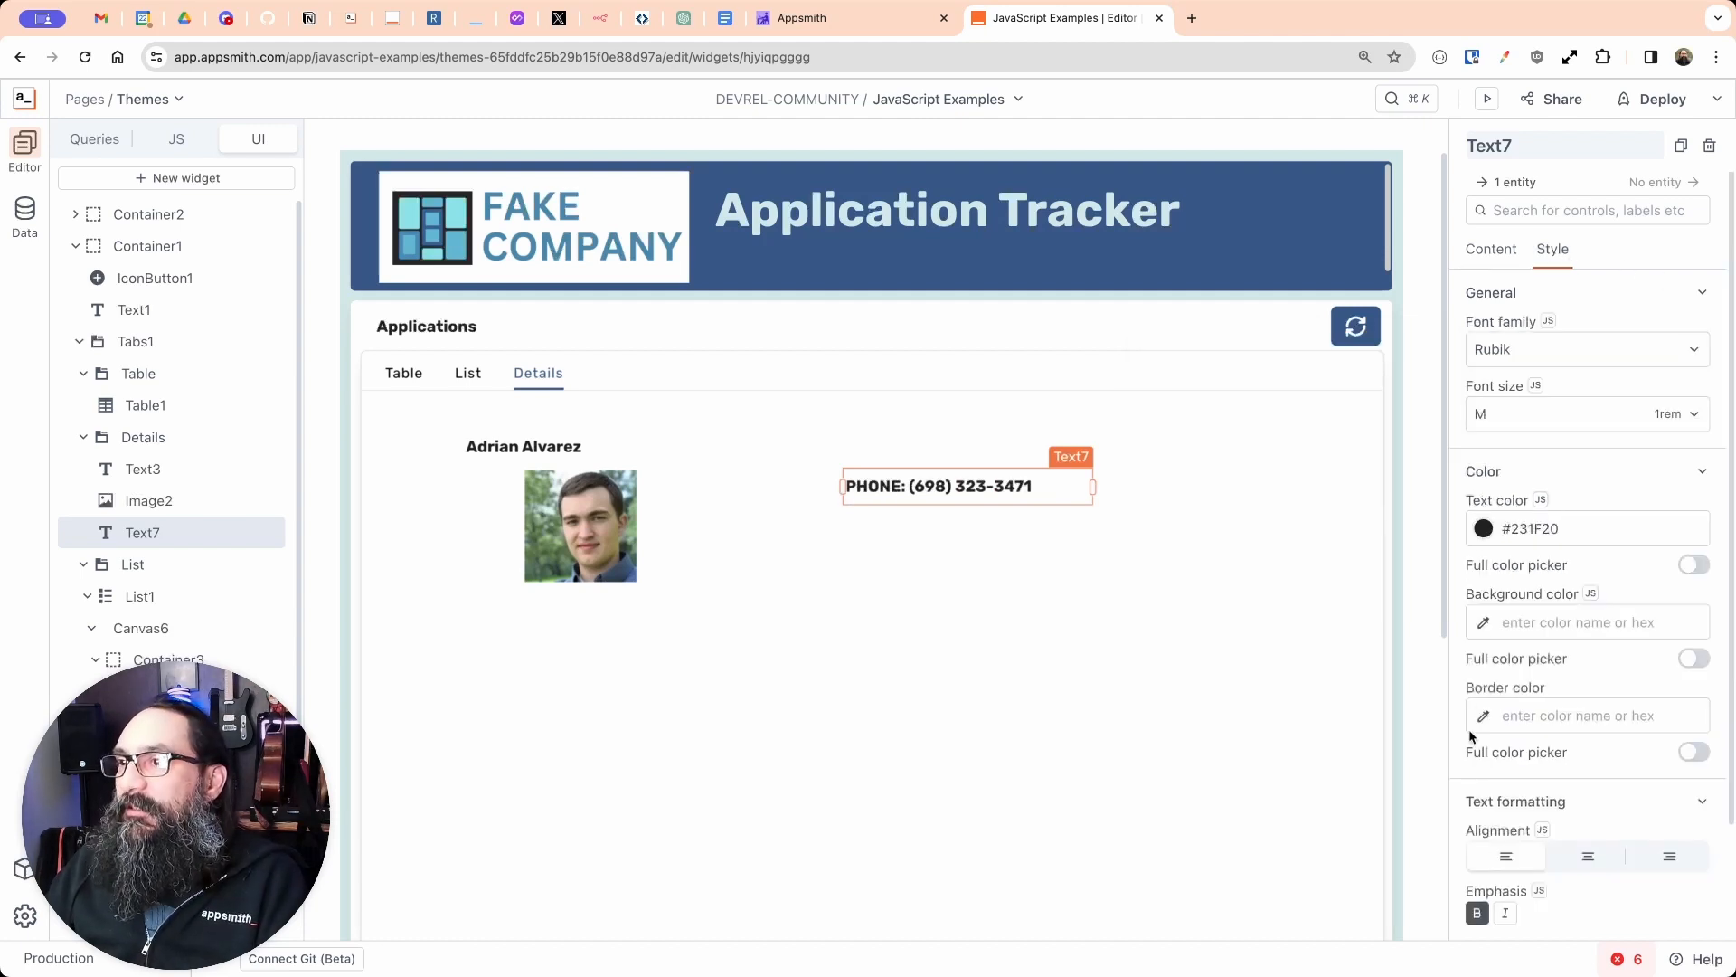
click(1477, 914)
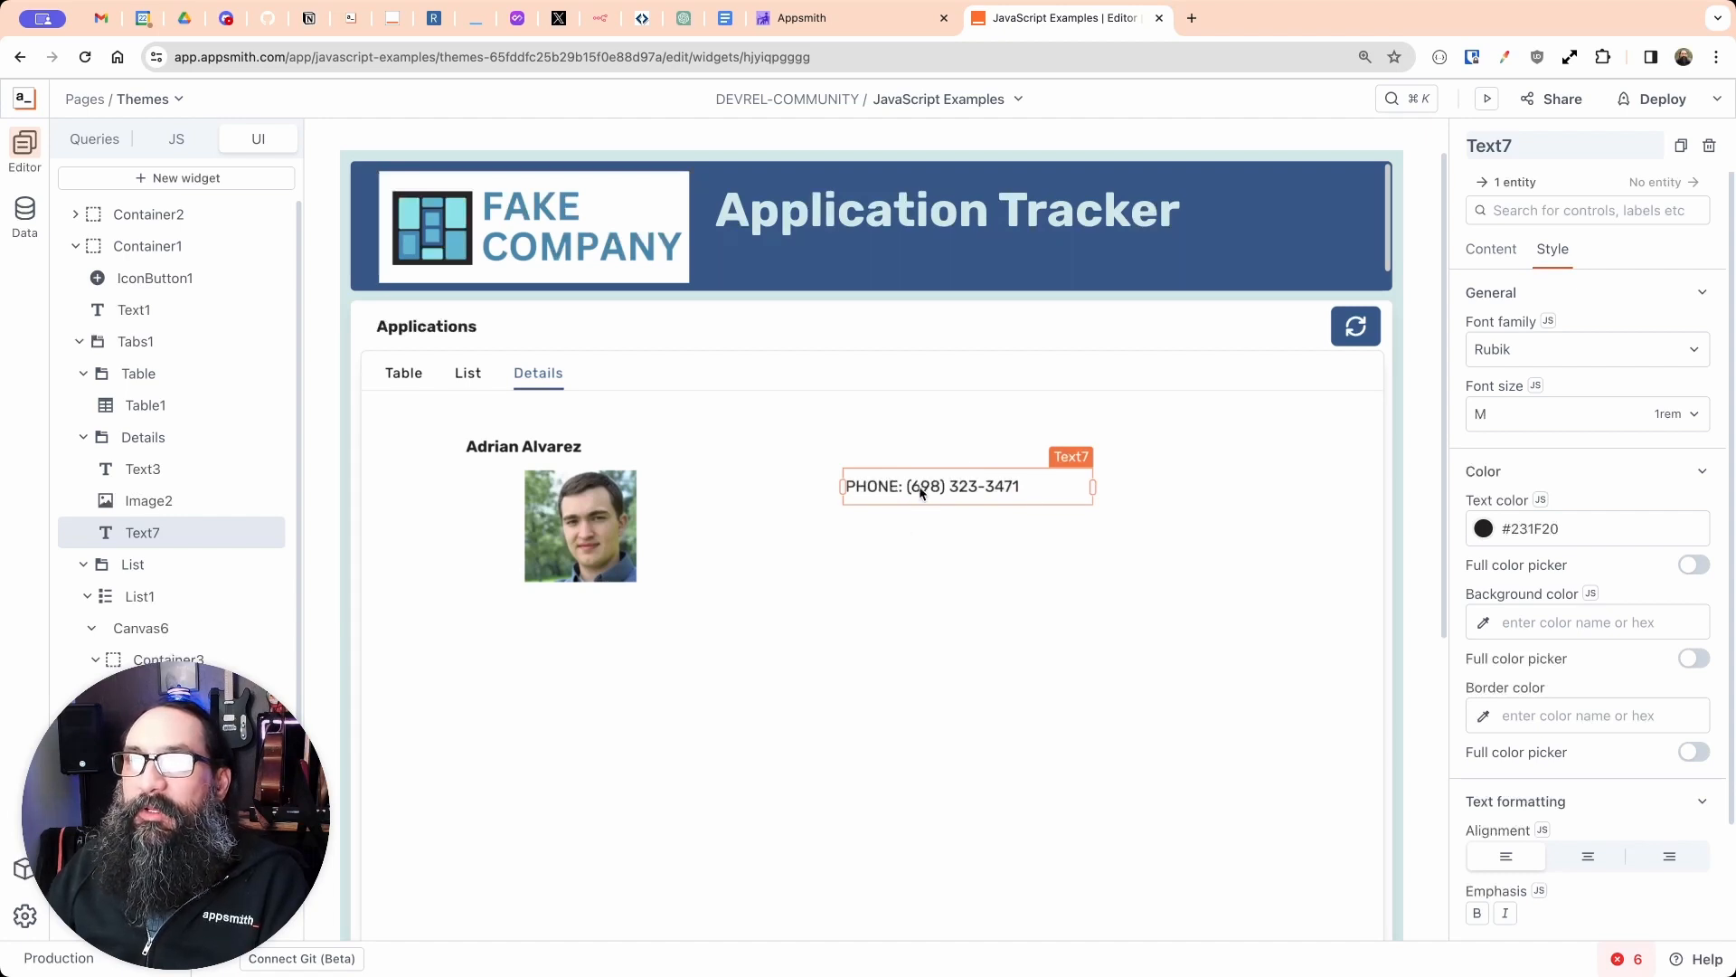
drag(904, 486, 962, 501)
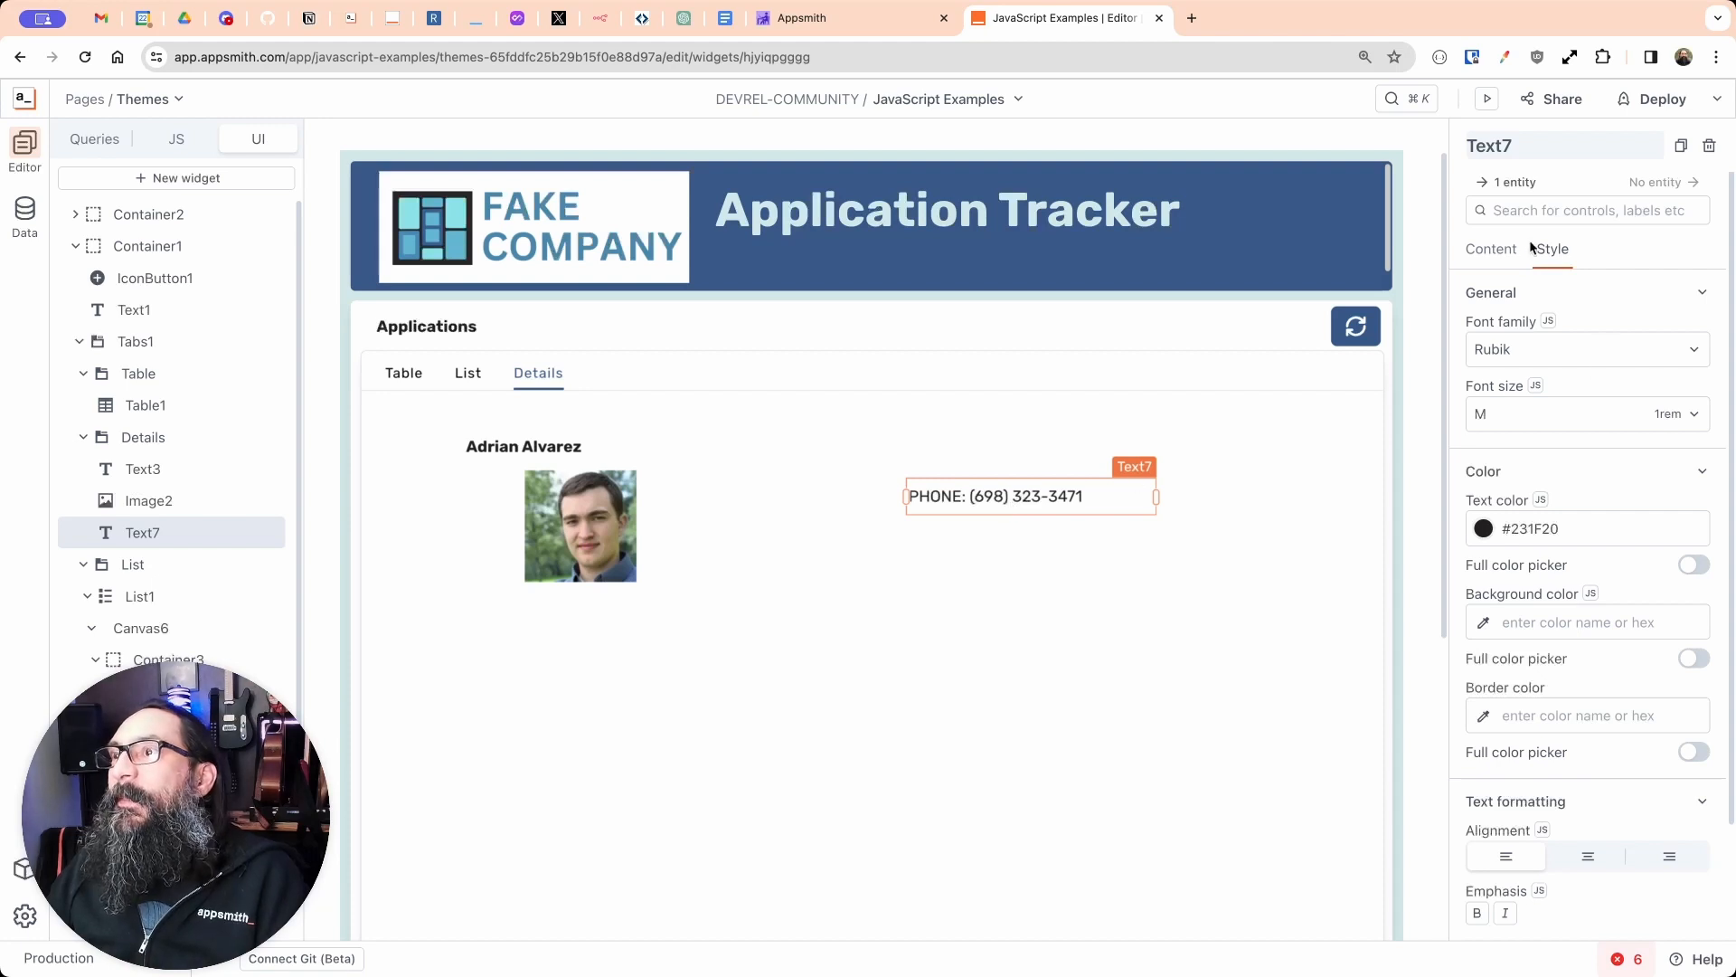
click(1480, 250)
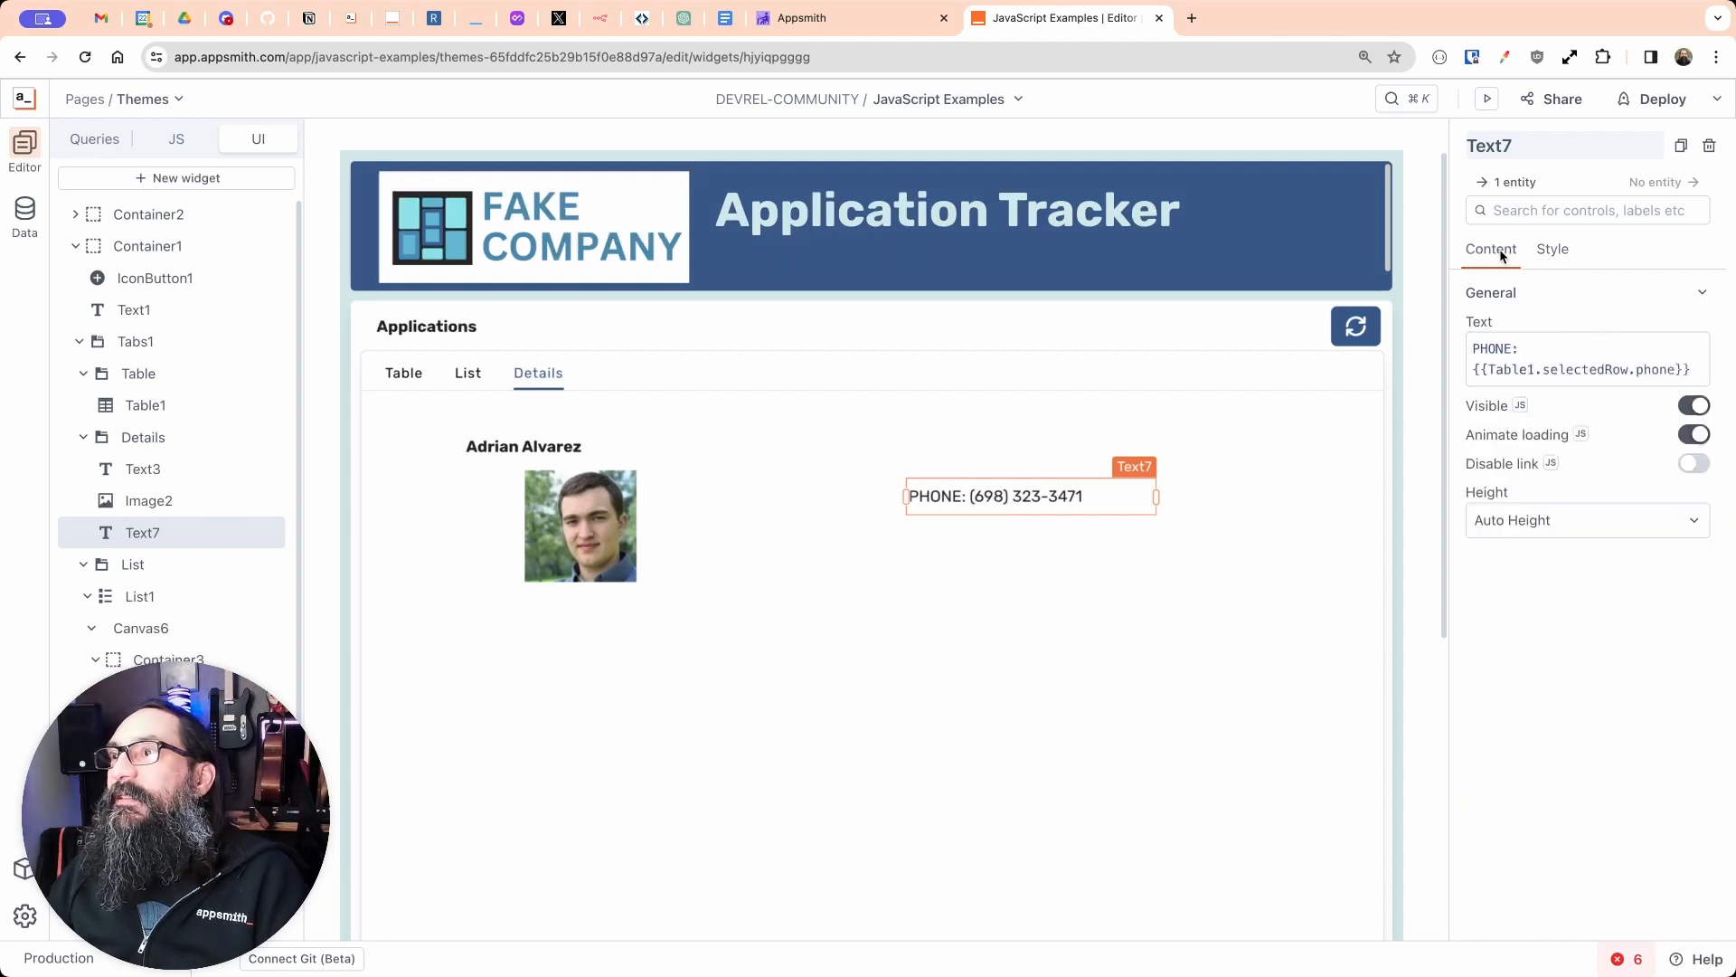
Step: Wrap only the PHONE: label in <strong> and </strong> tags in the phone text on the Details tab
click(1472, 350)
text(<>)
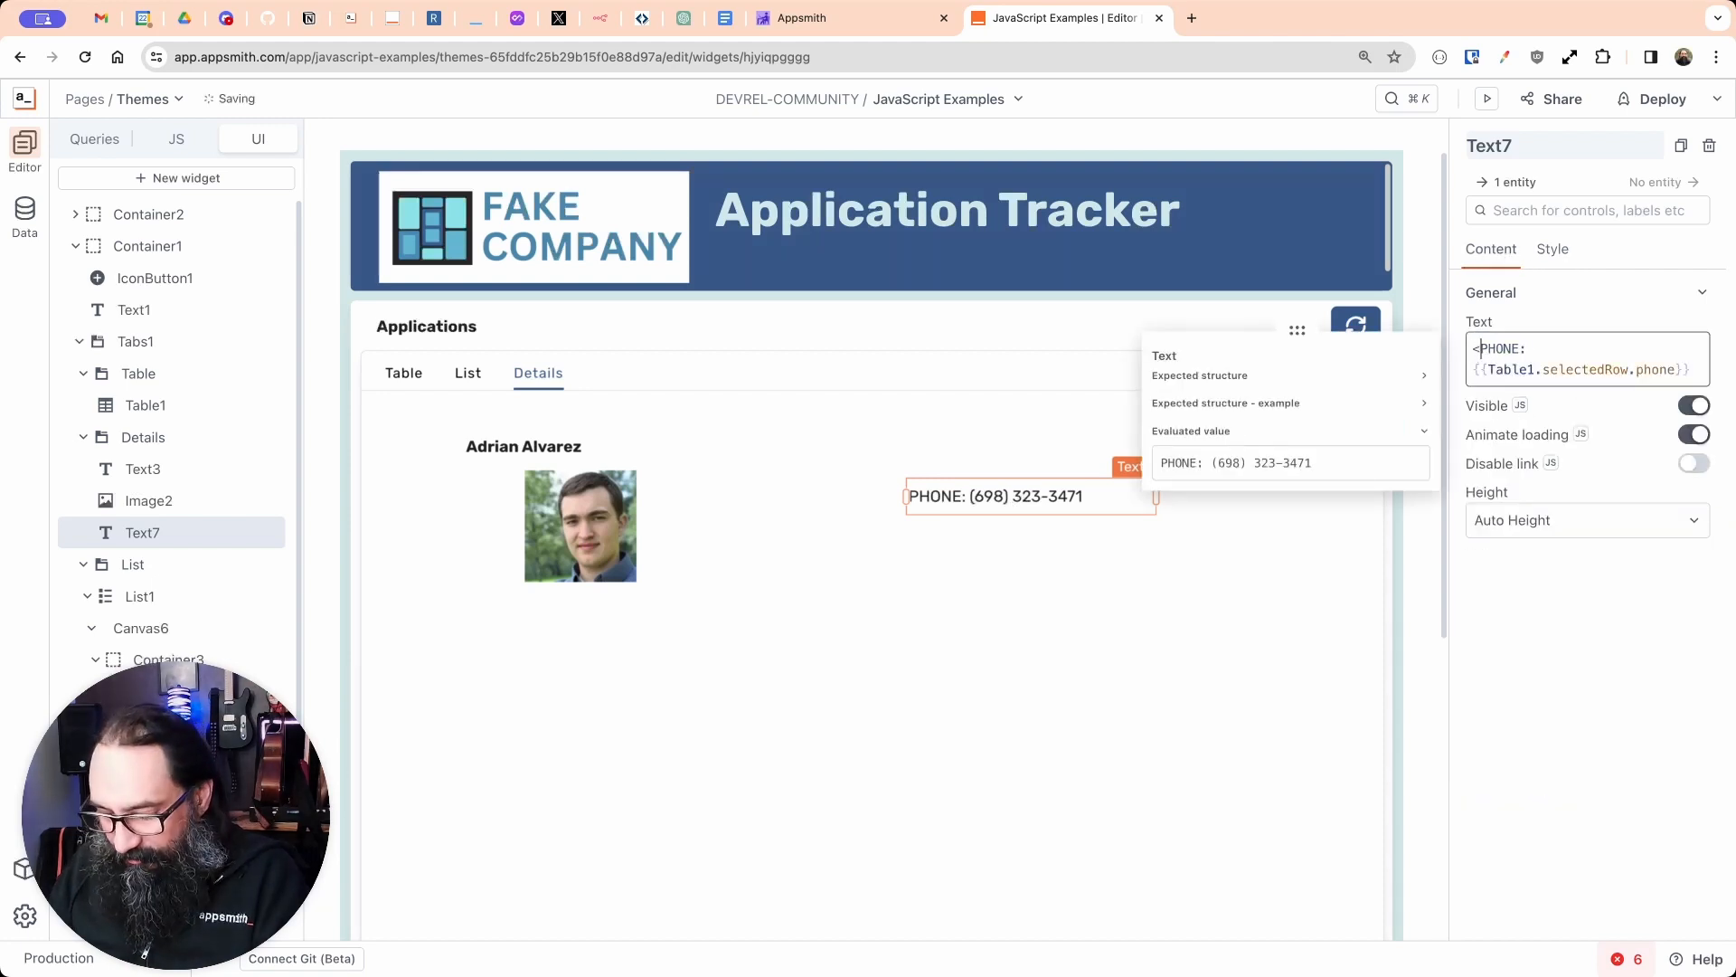
key(Left)
text(strong)
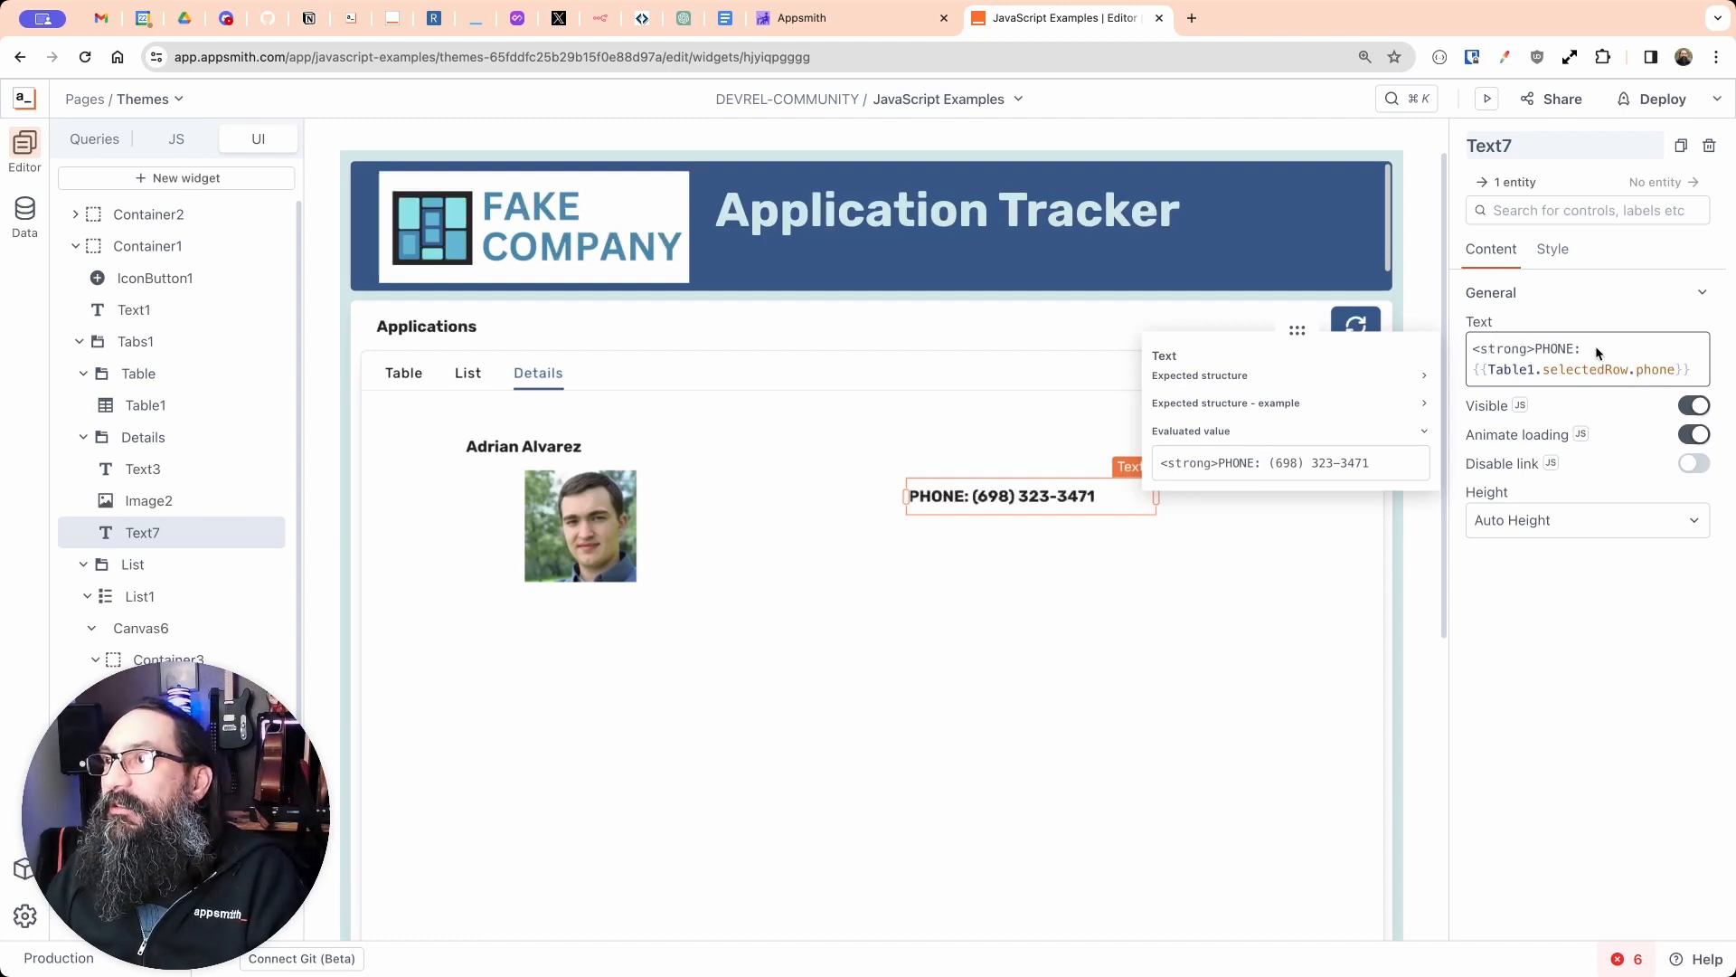
key(BackSpace)
text(<>)
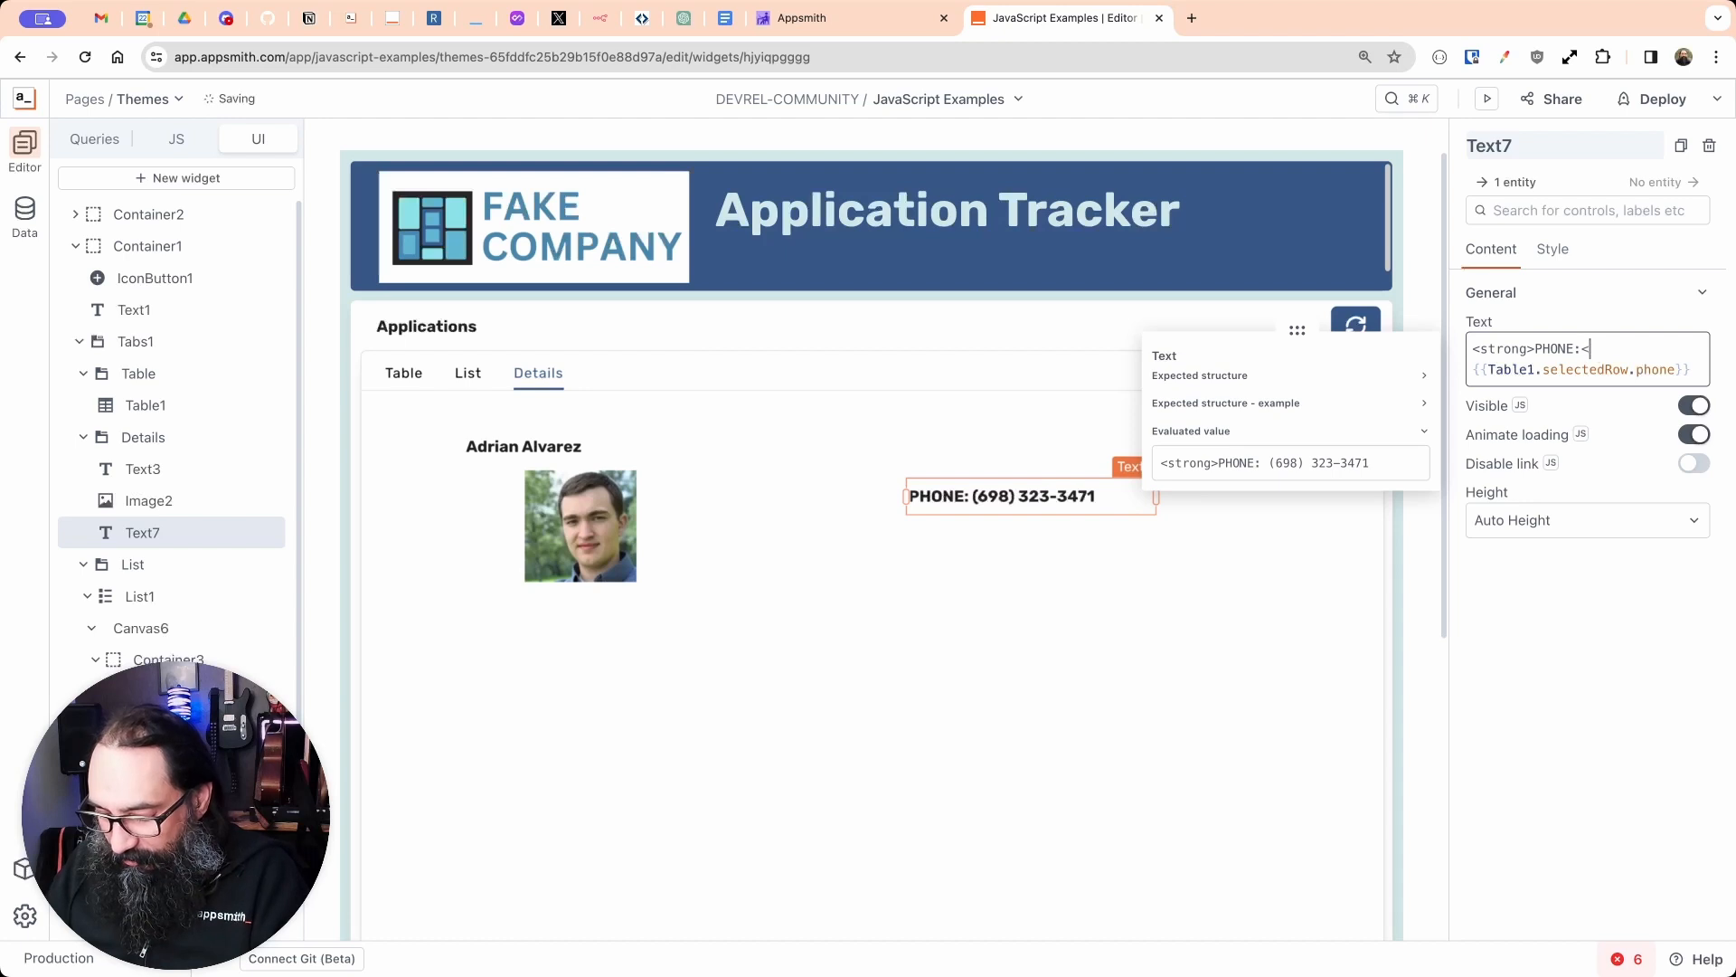
key(Left)
text(/)
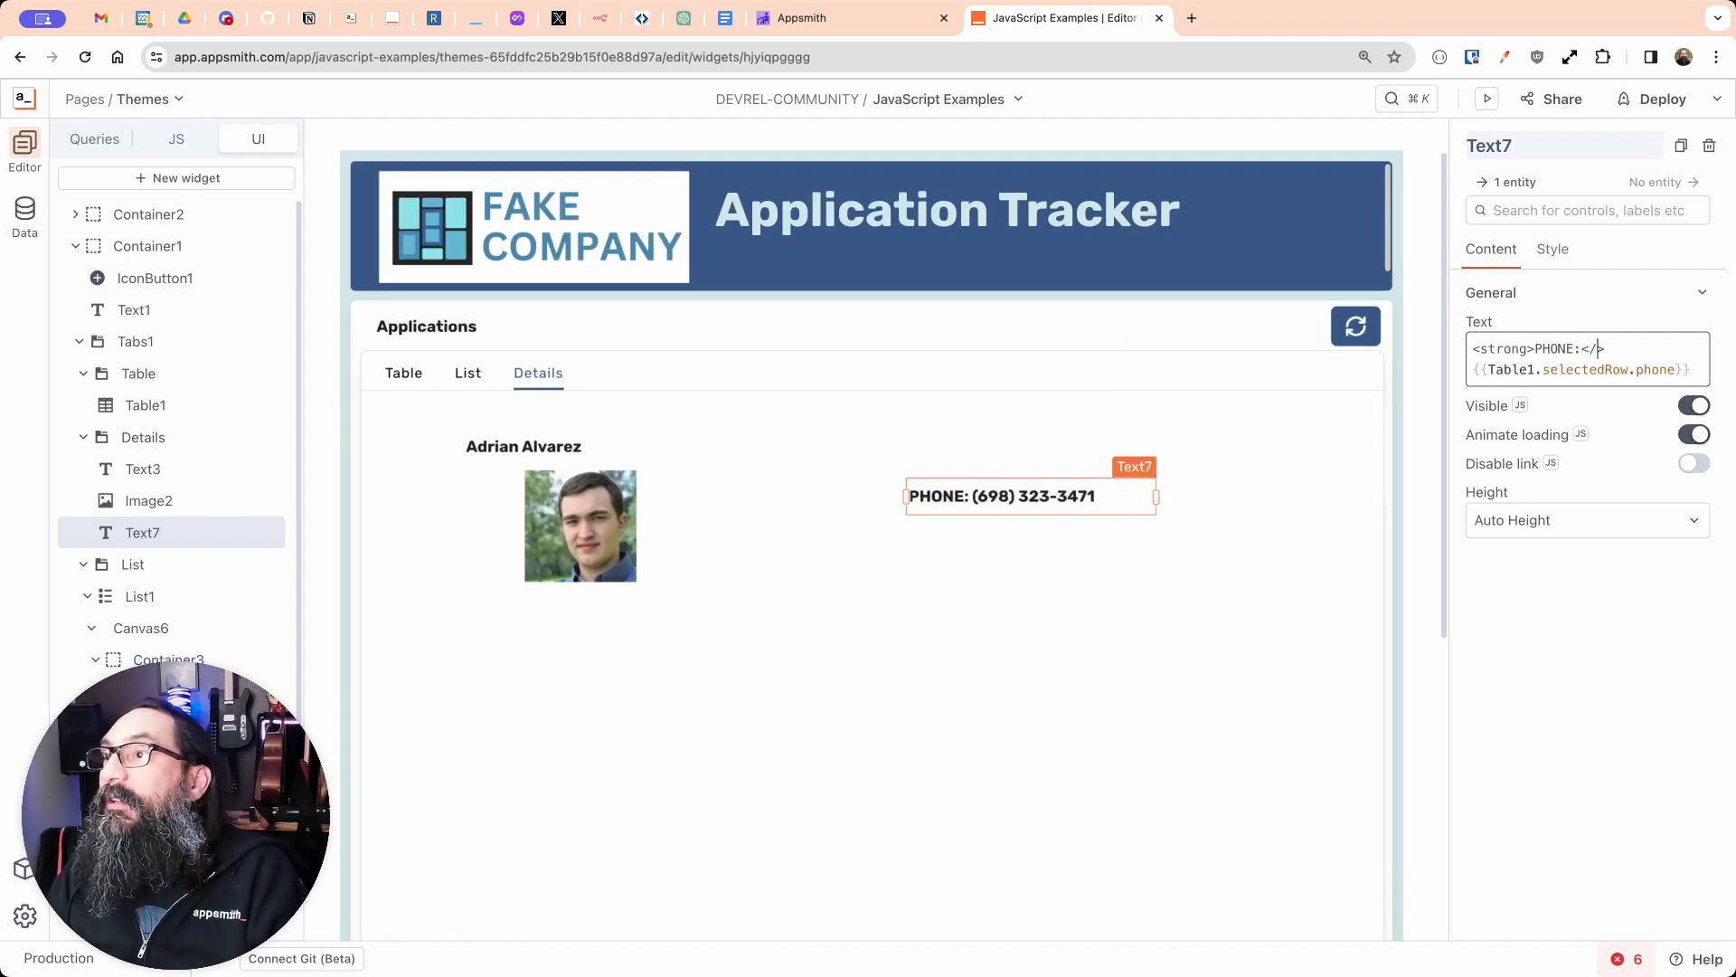
text(strong)
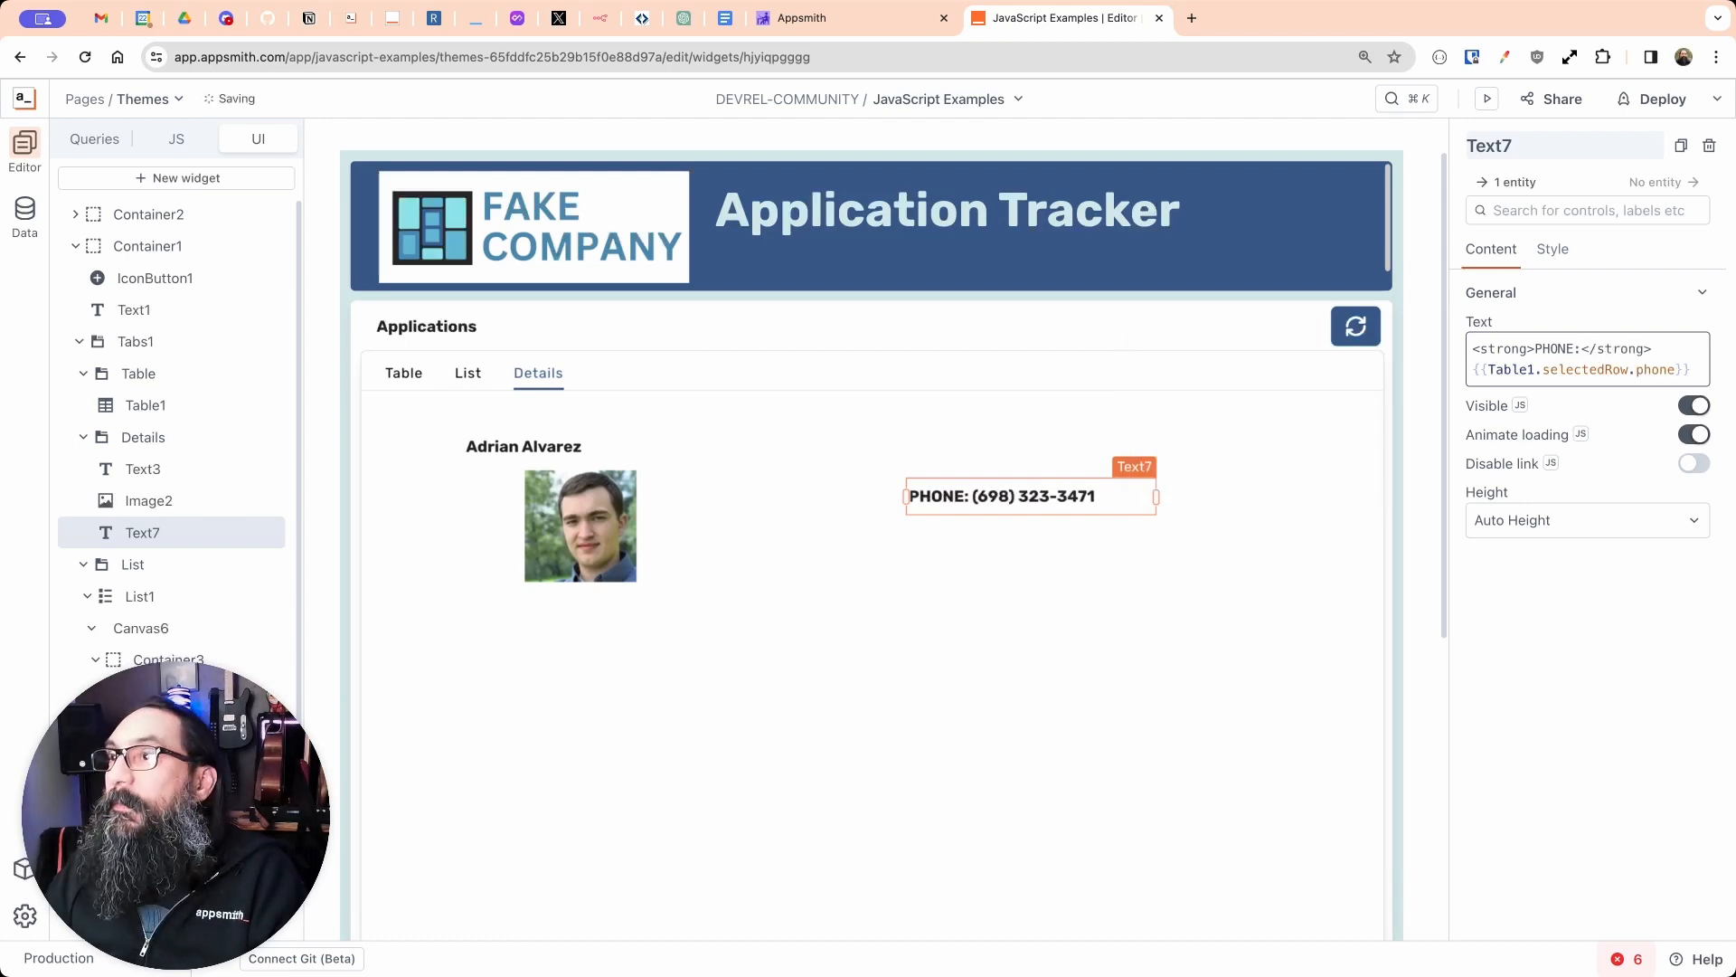
click(1228, 483)
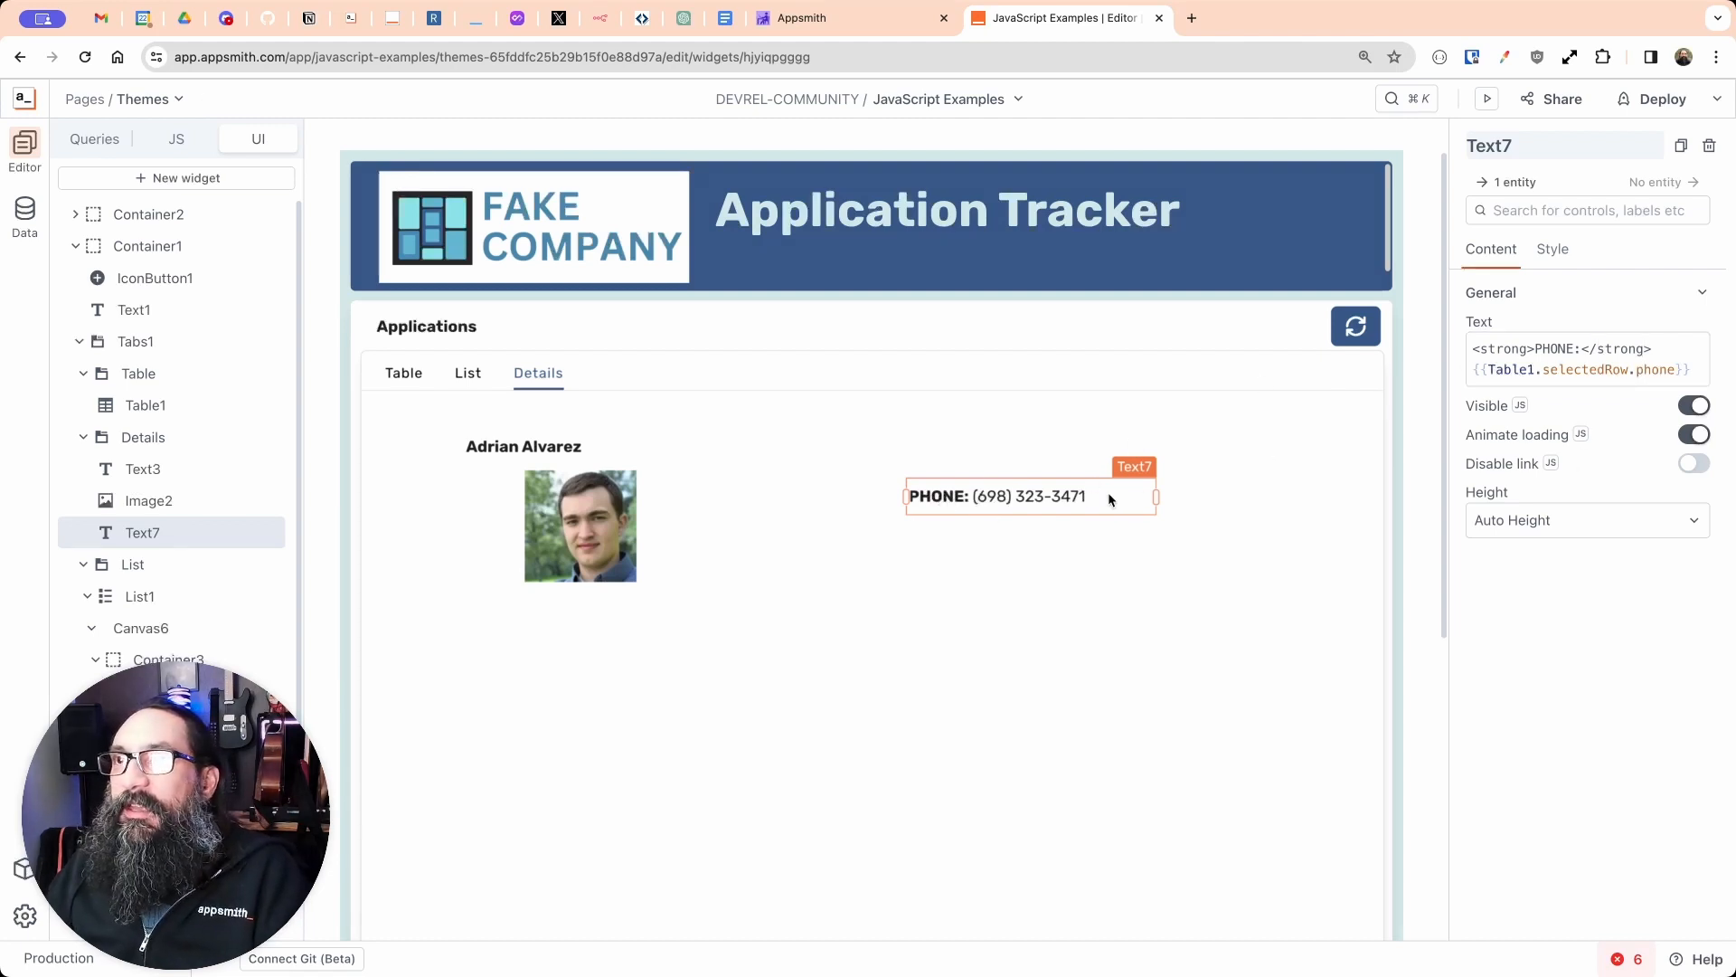
click(1658, 370)
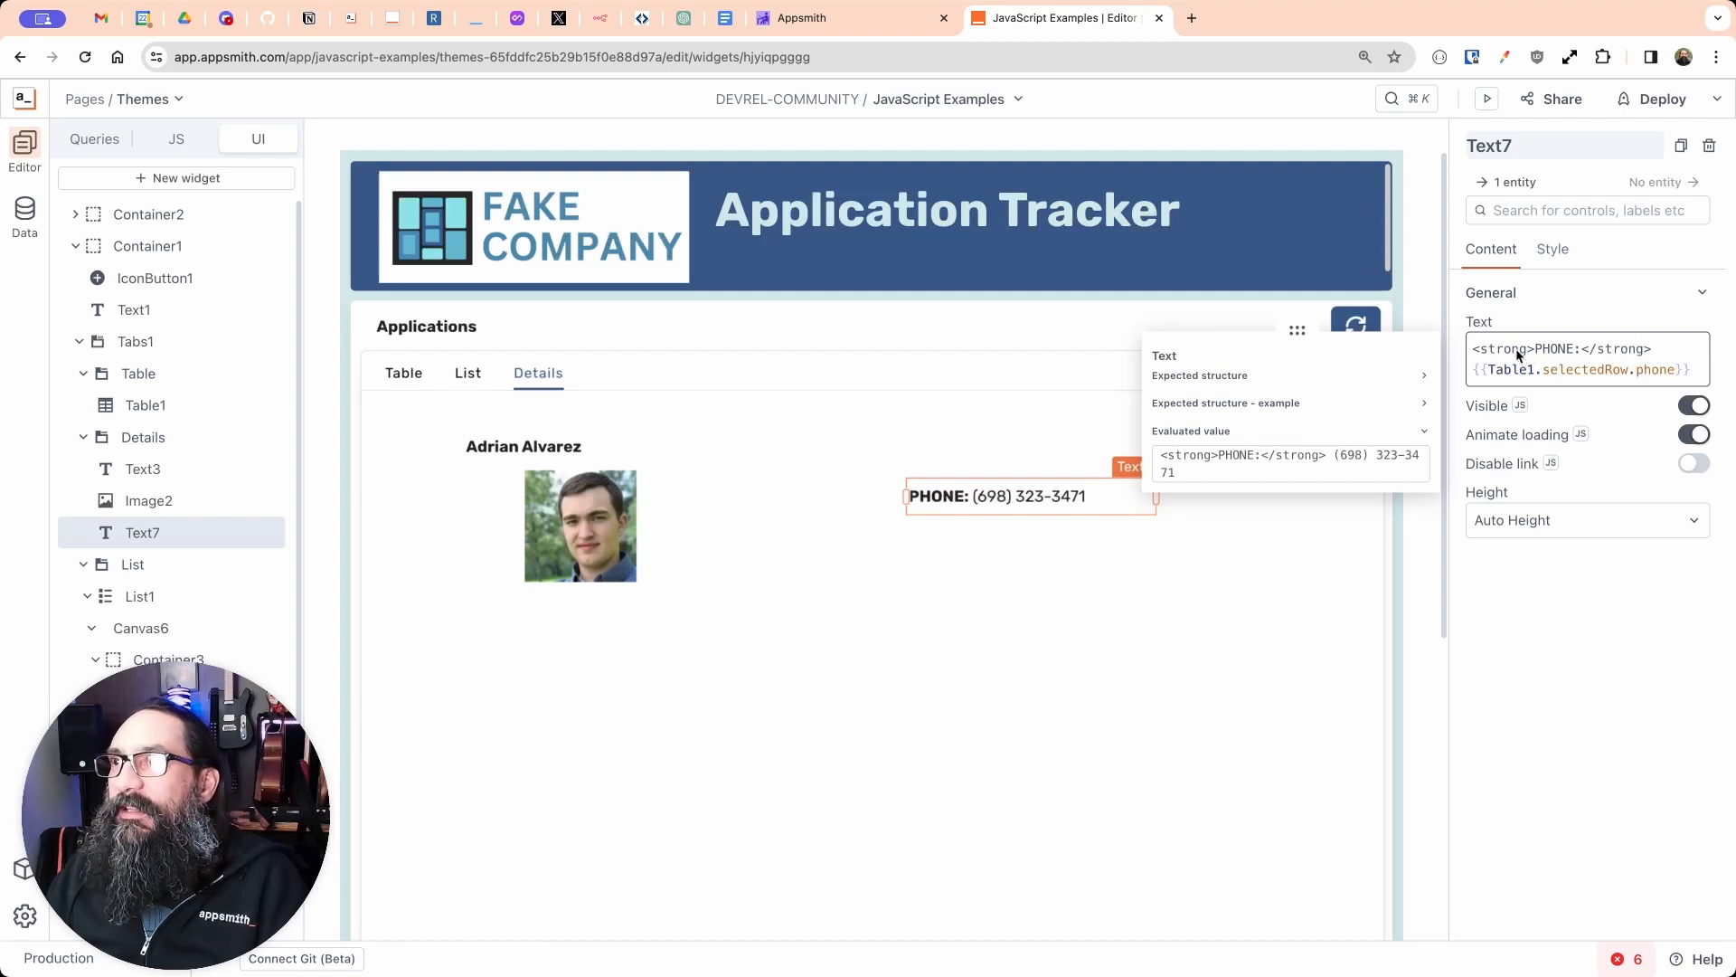
click(1656, 345)
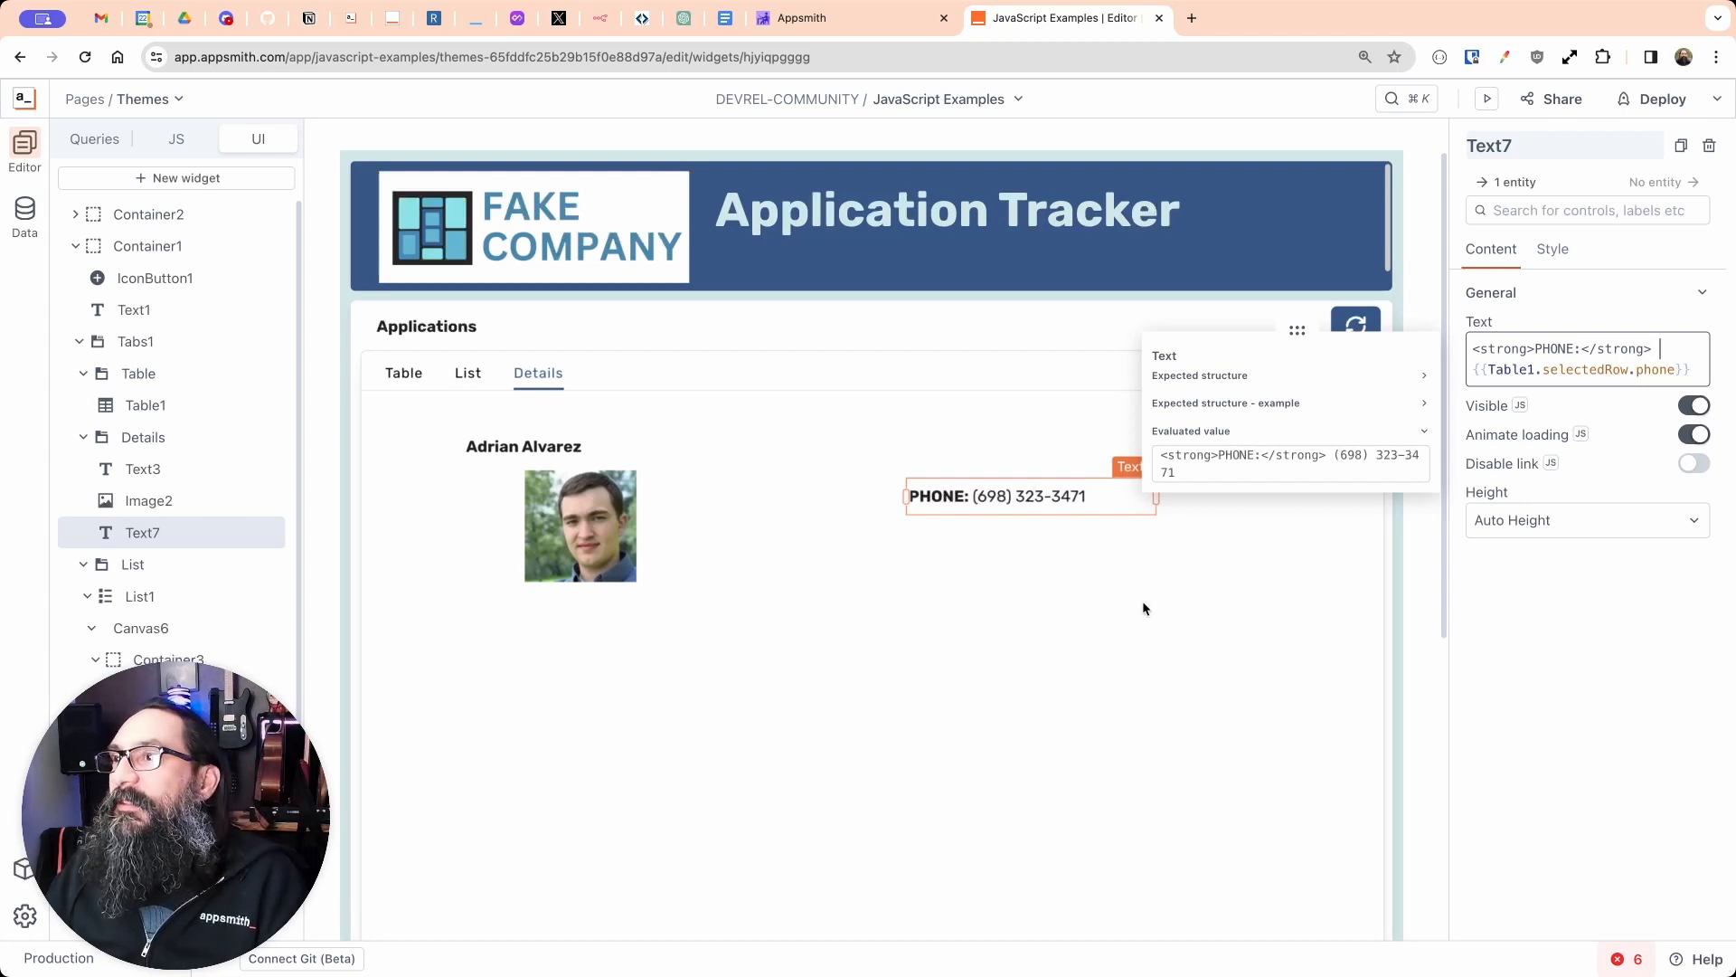
Step: Move the phone text closer to the applicant's picture and shift the applicant's name slightly down on the Details tab
click(1061, 579)
drag(974, 499, 810, 504)
drag(812, 498, 812, 499)
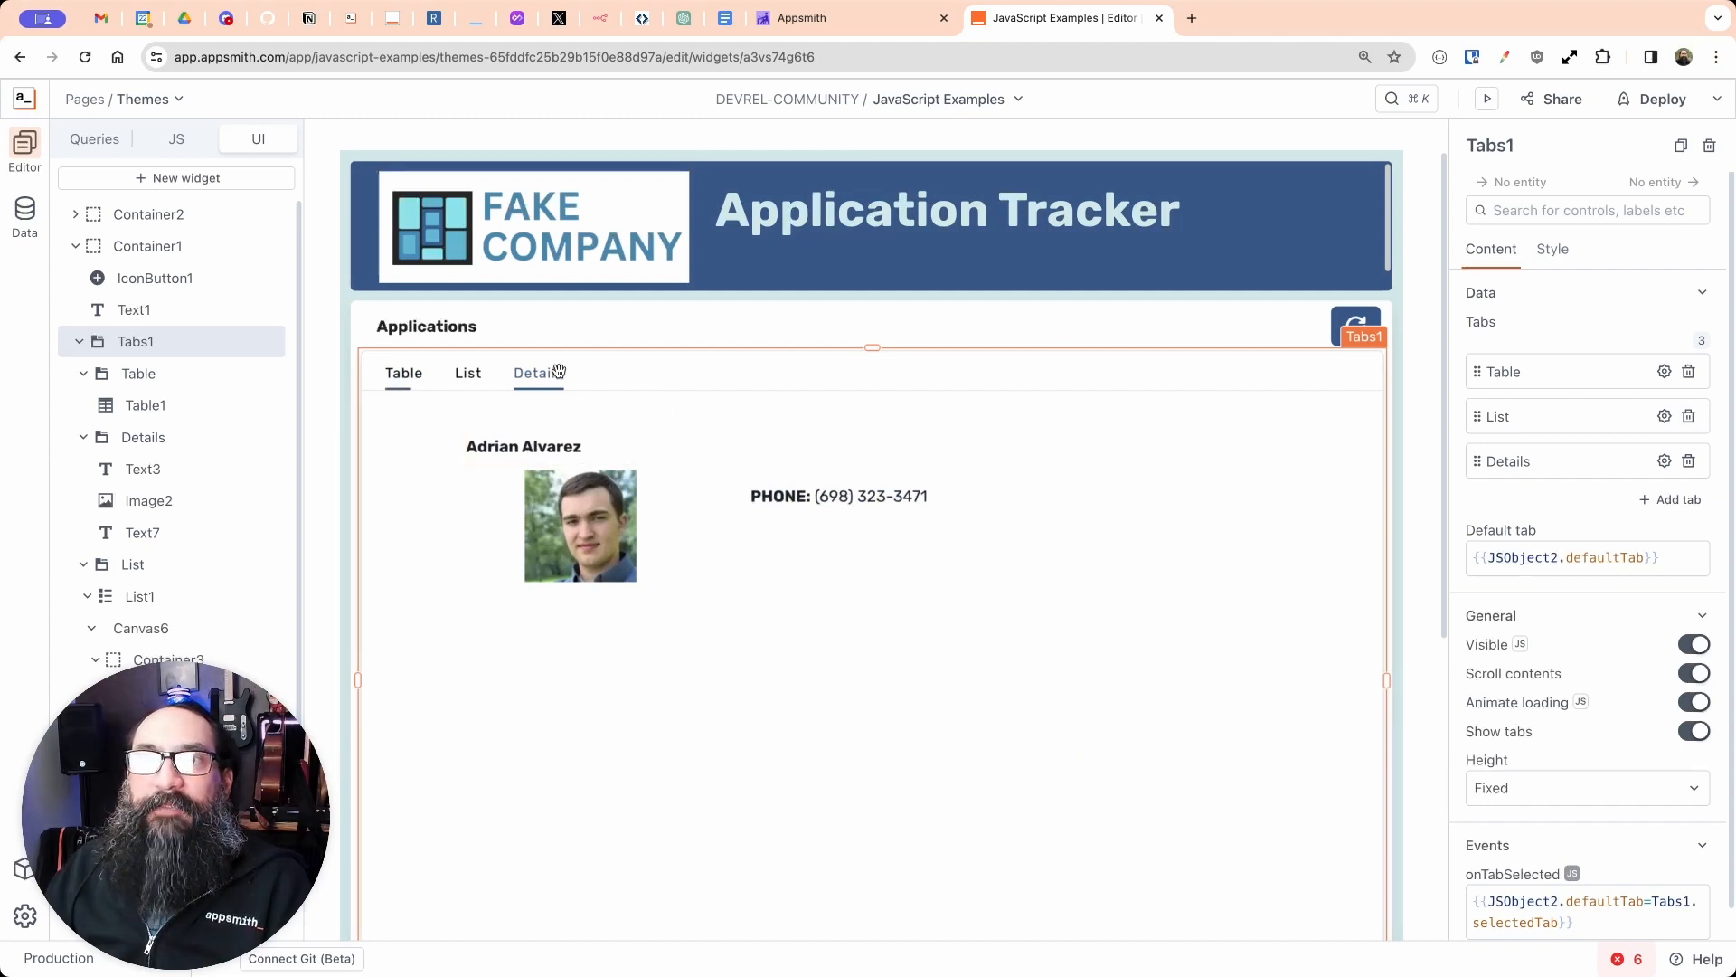
mouse_move(516, 446)
mouse_down()
mouse_move(559, 455)
mouse_move(508, 463)
mouse_up()
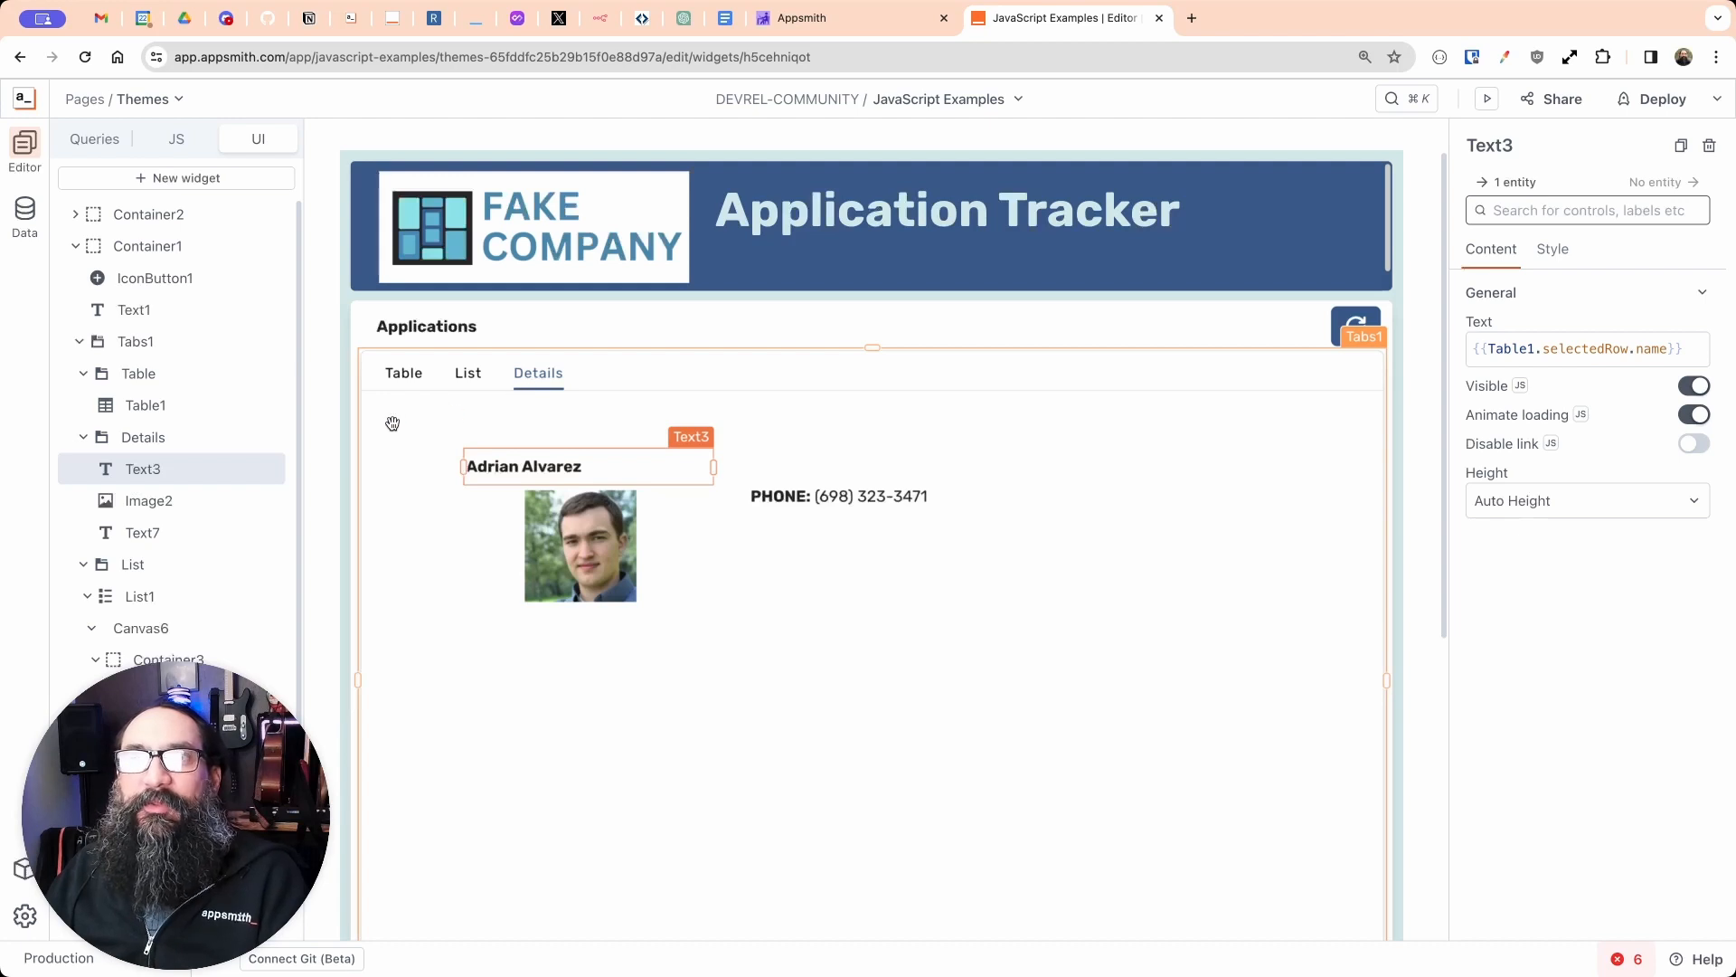
Step: Add an icon button above the applicant's name on the Details tab and set its button variant to Tertiary
click(226, 180)
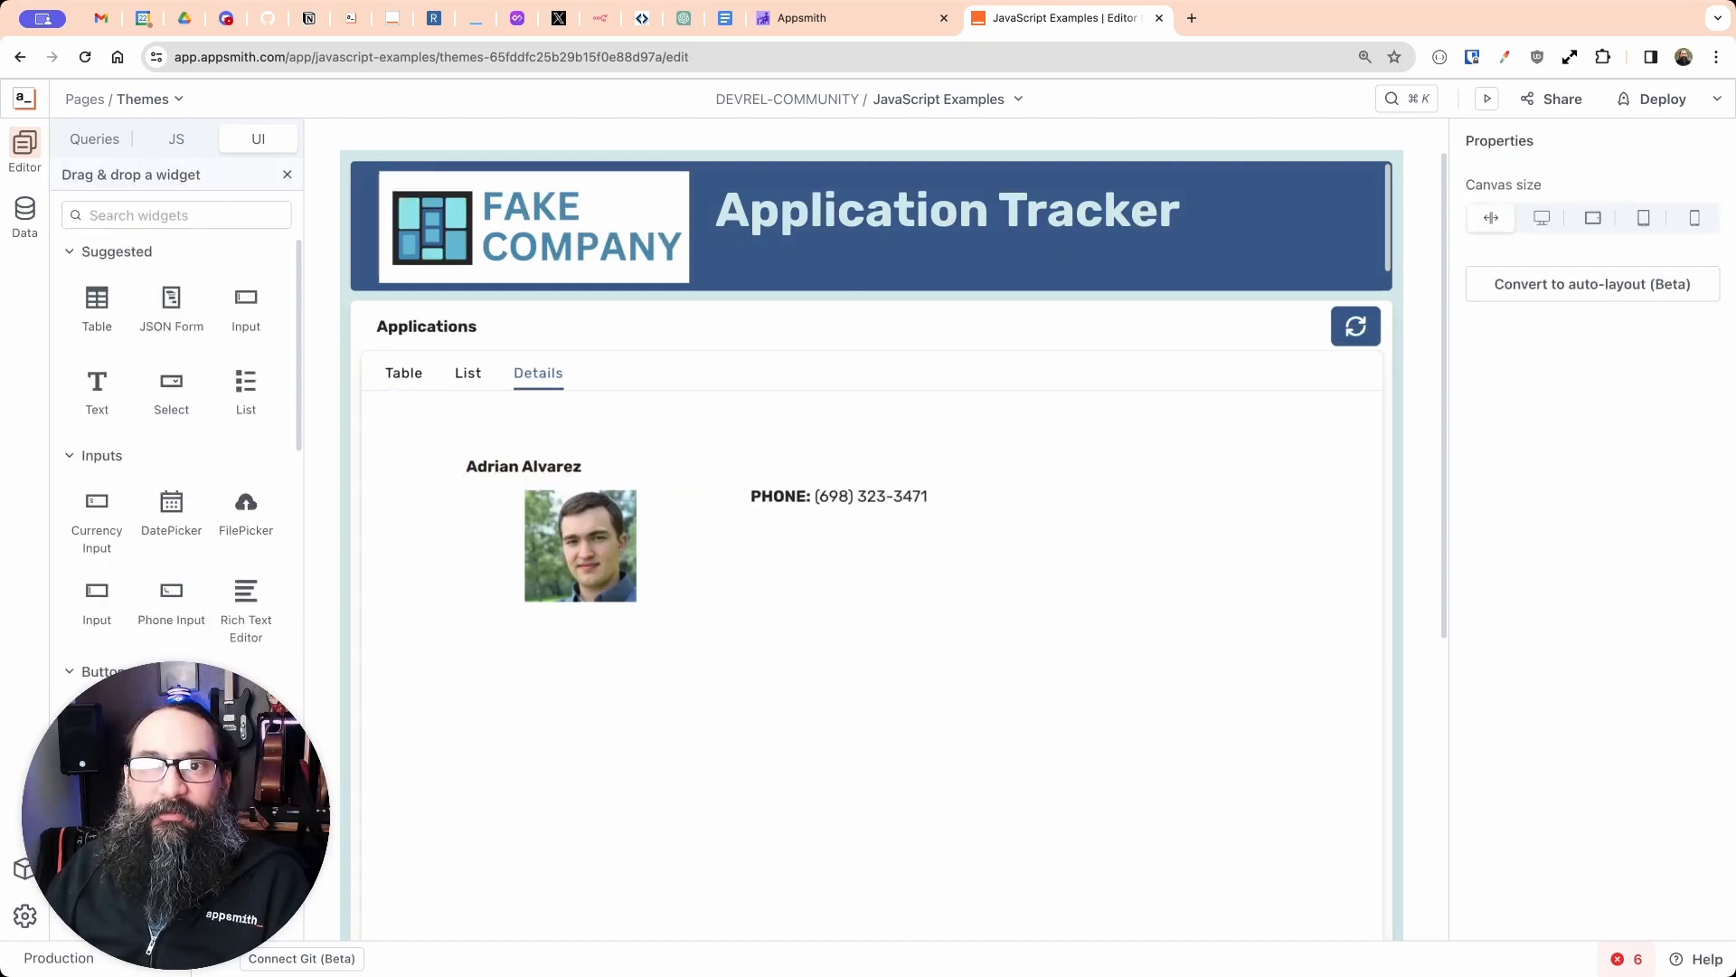
drag(246, 720, 414, 414)
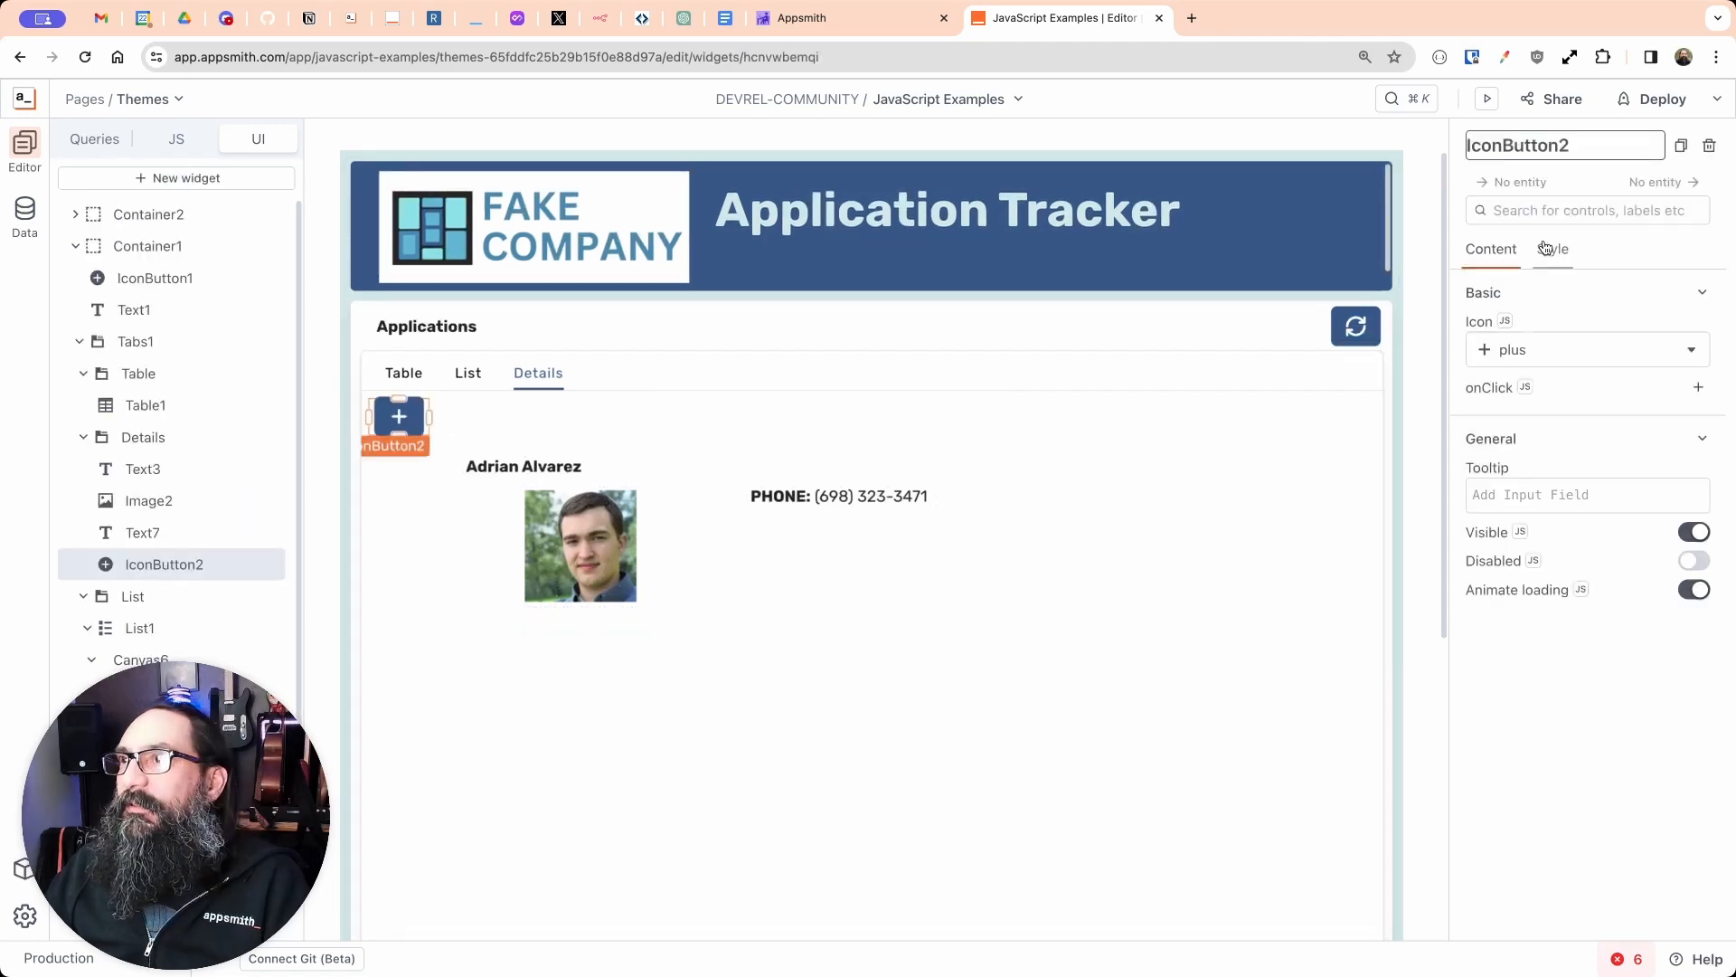
click(1554, 252)
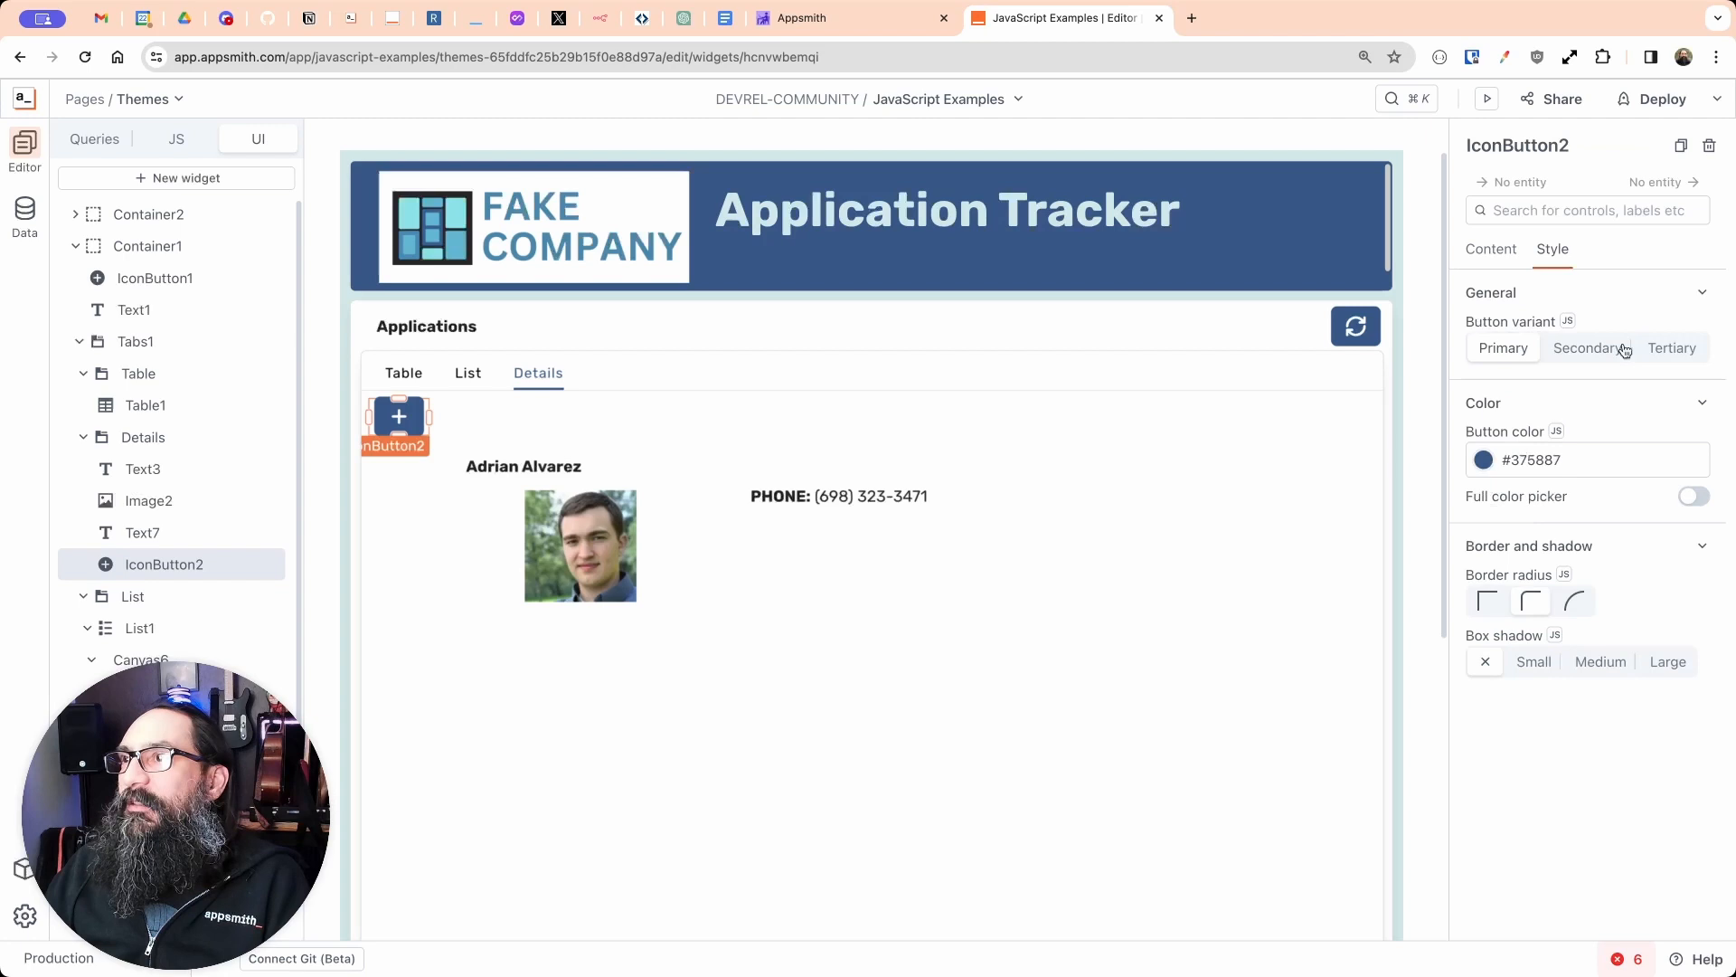
click(1687, 353)
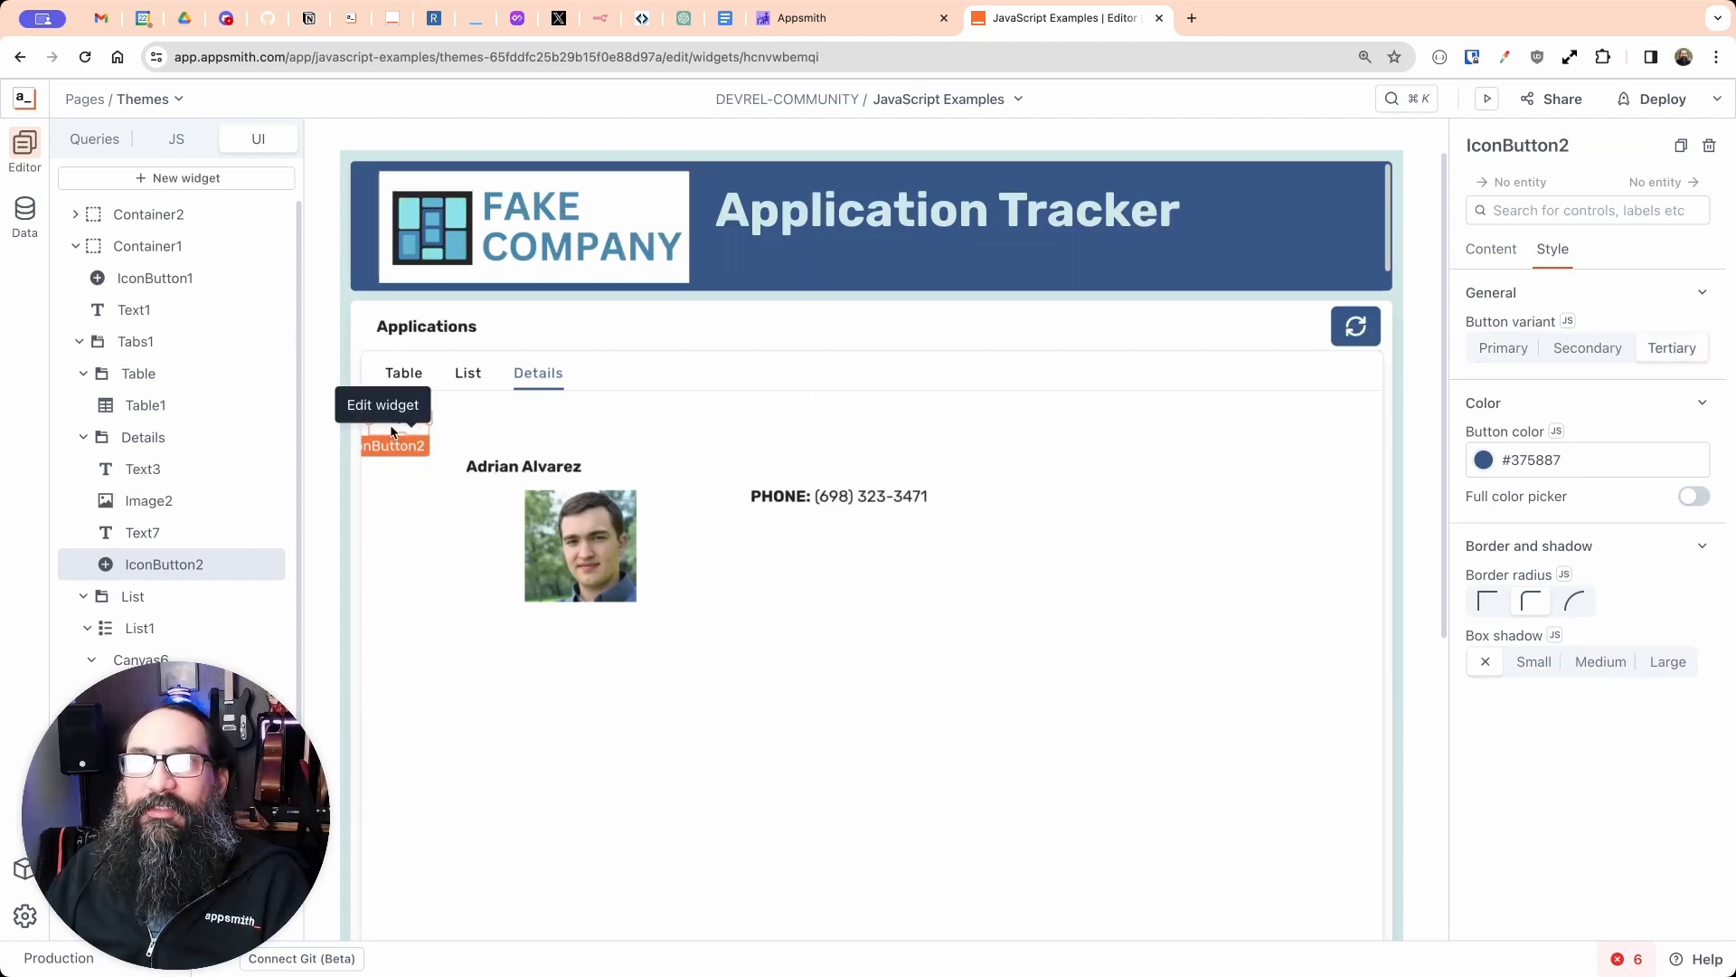
Step: Set the new button's icon to user and enlarge it beside the applicant's name
click(1511, 261)
click(1508, 353)
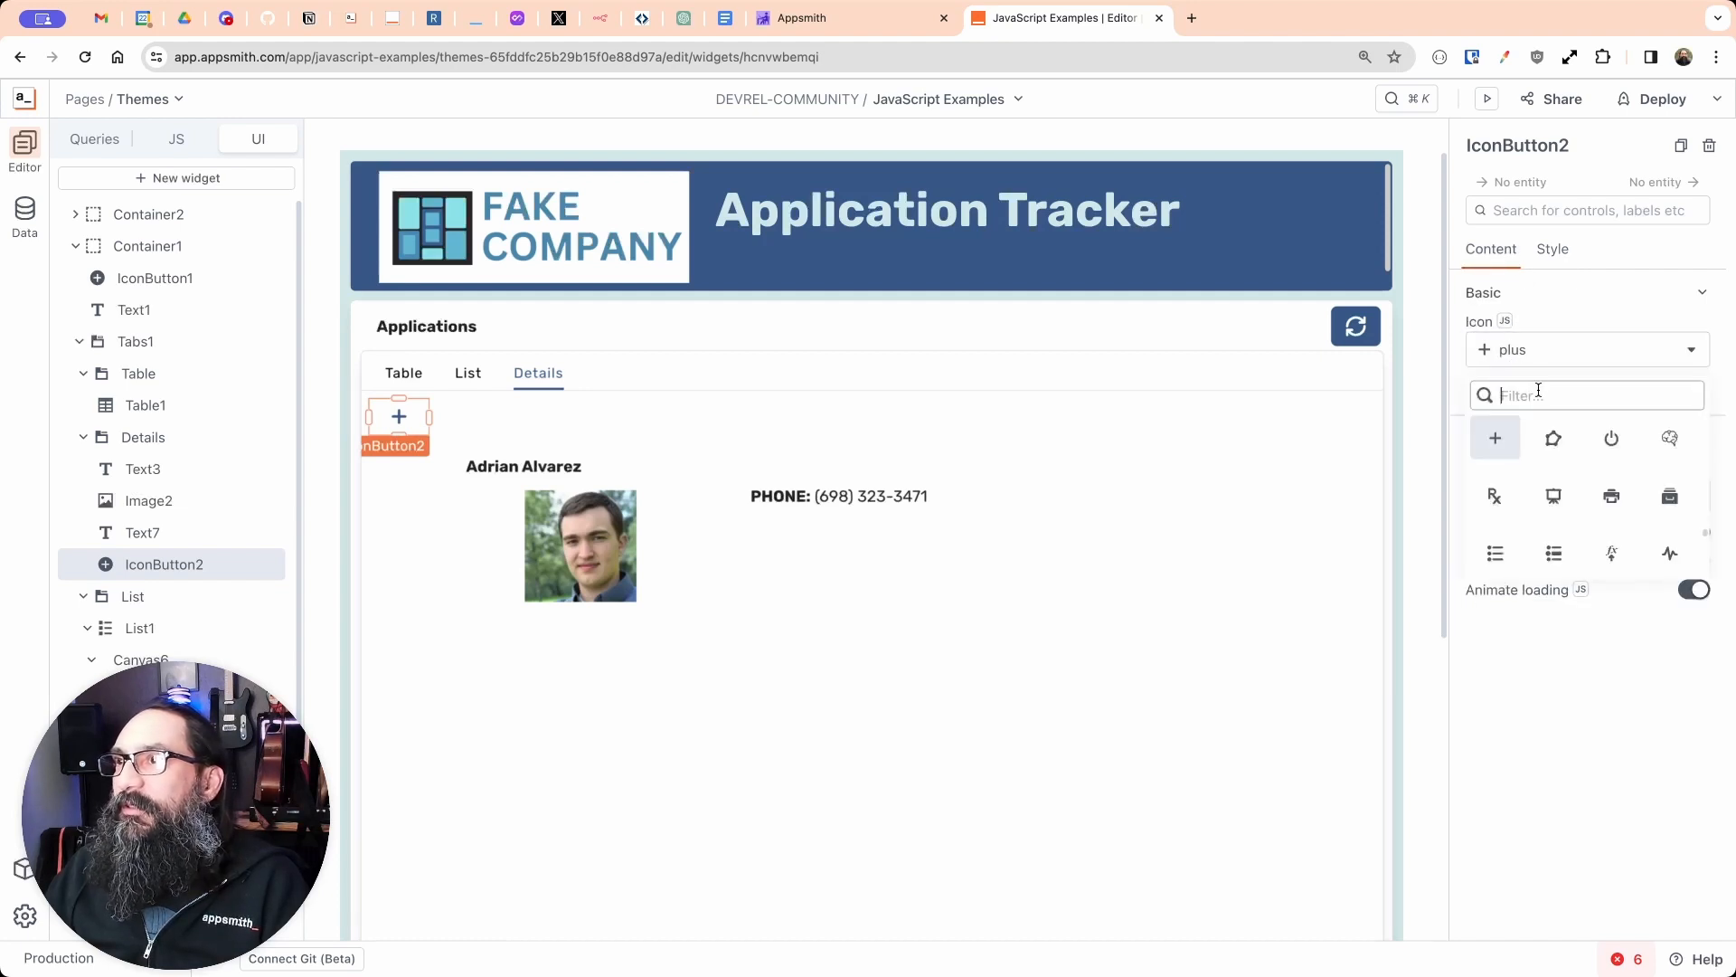
text(user)
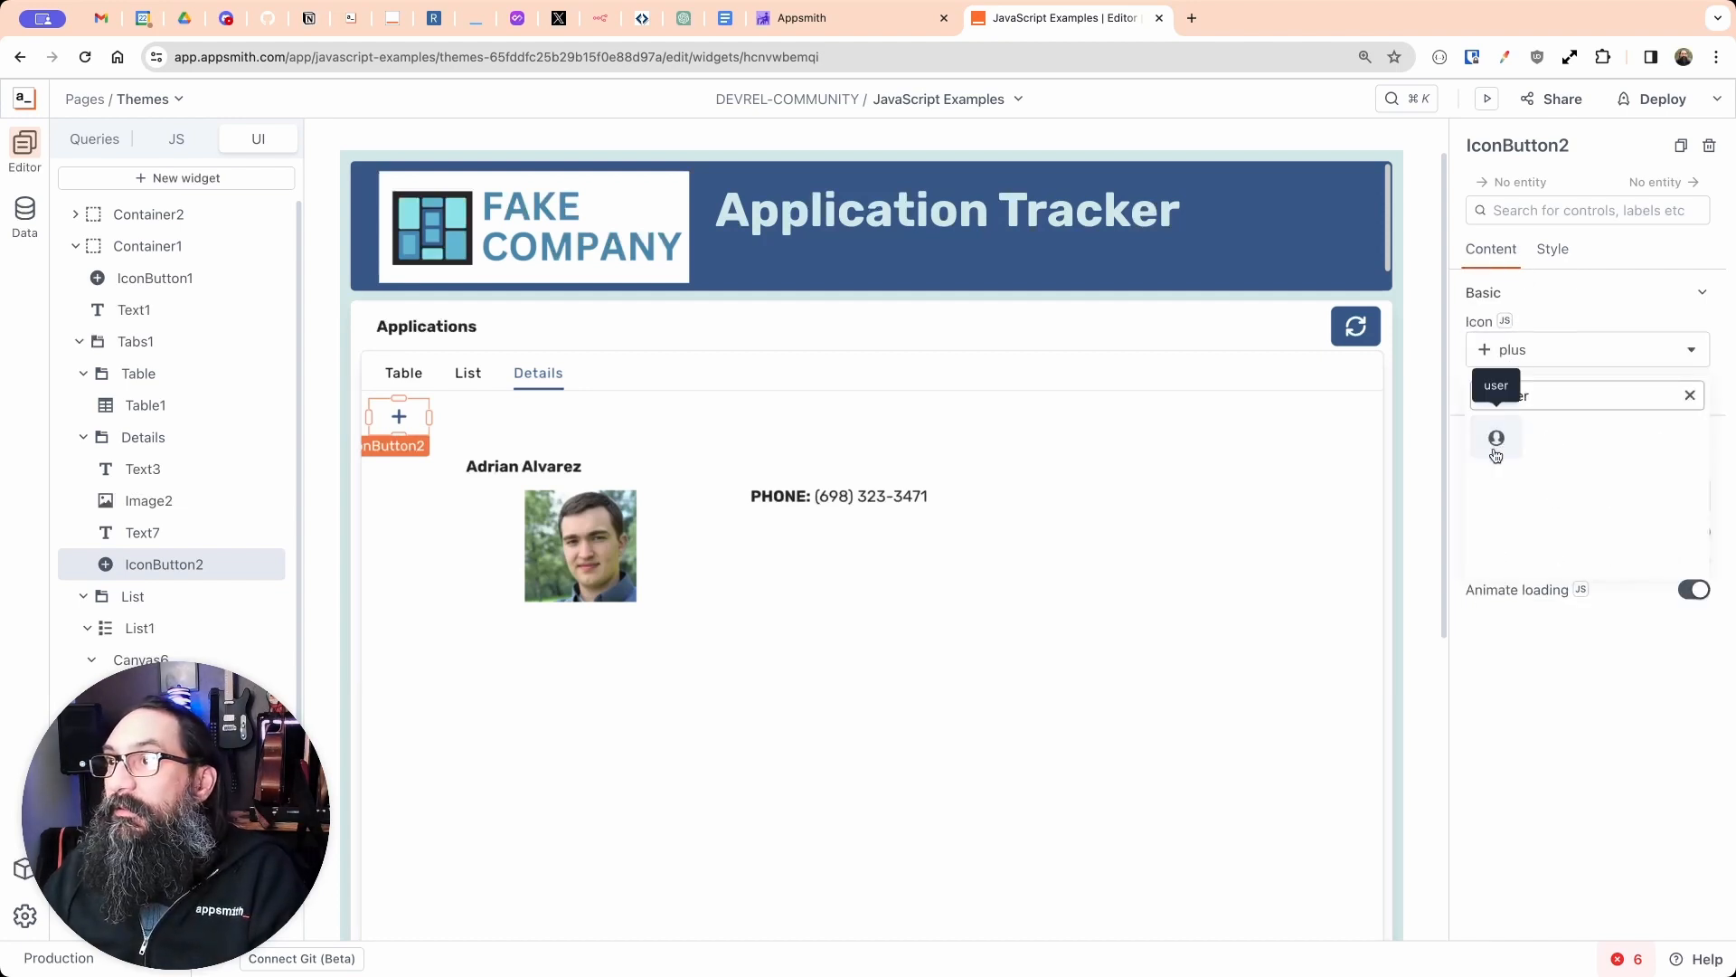
click(1497, 453)
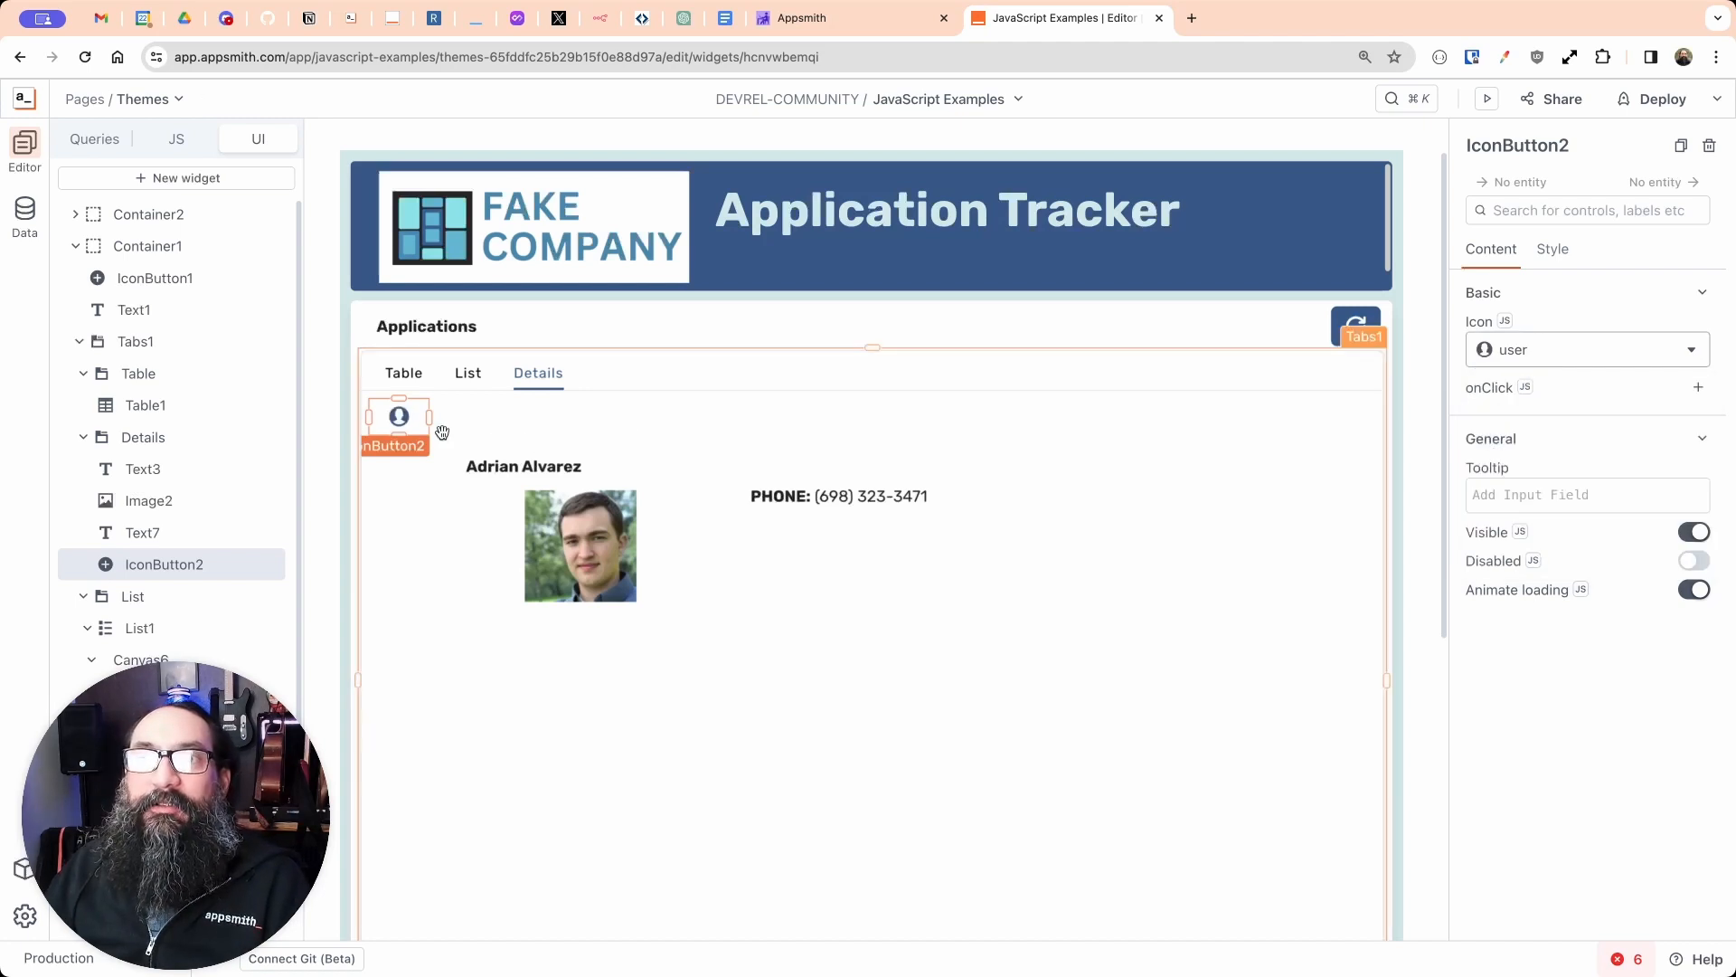
drag(442, 432, 414, 460)
click(777, 462)
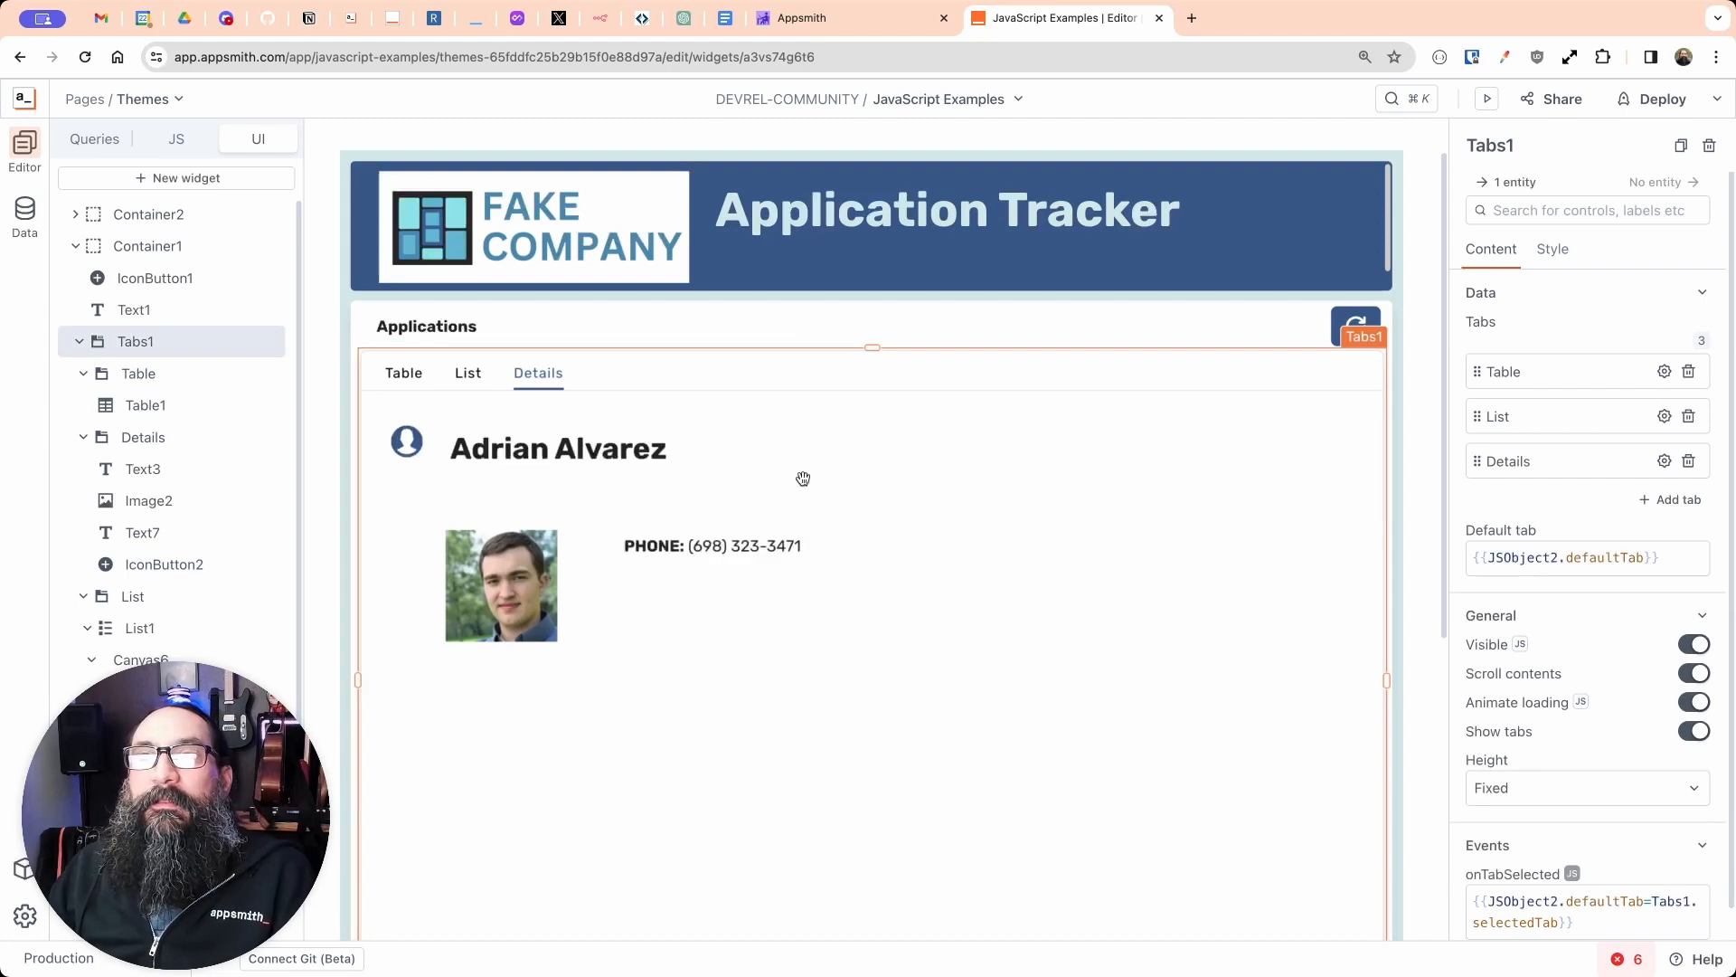
Step: Insert a folder emoji before the Applications heading text and widen the heading widget
click(1087, 325)
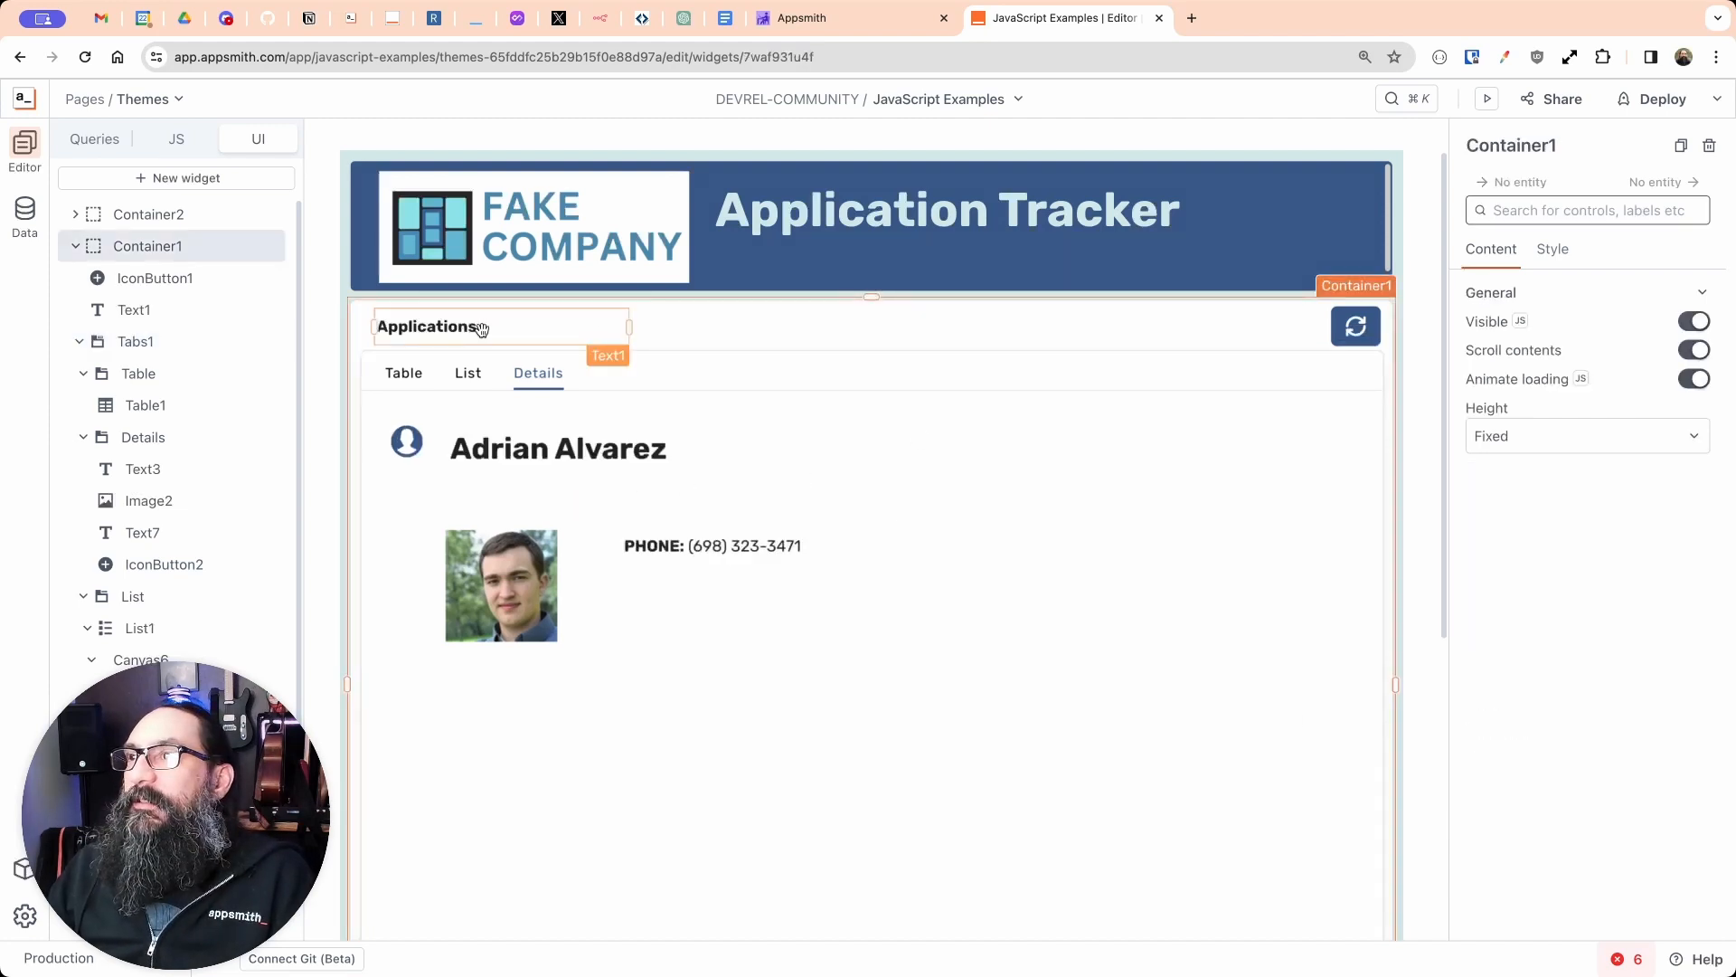
click(378, 327)
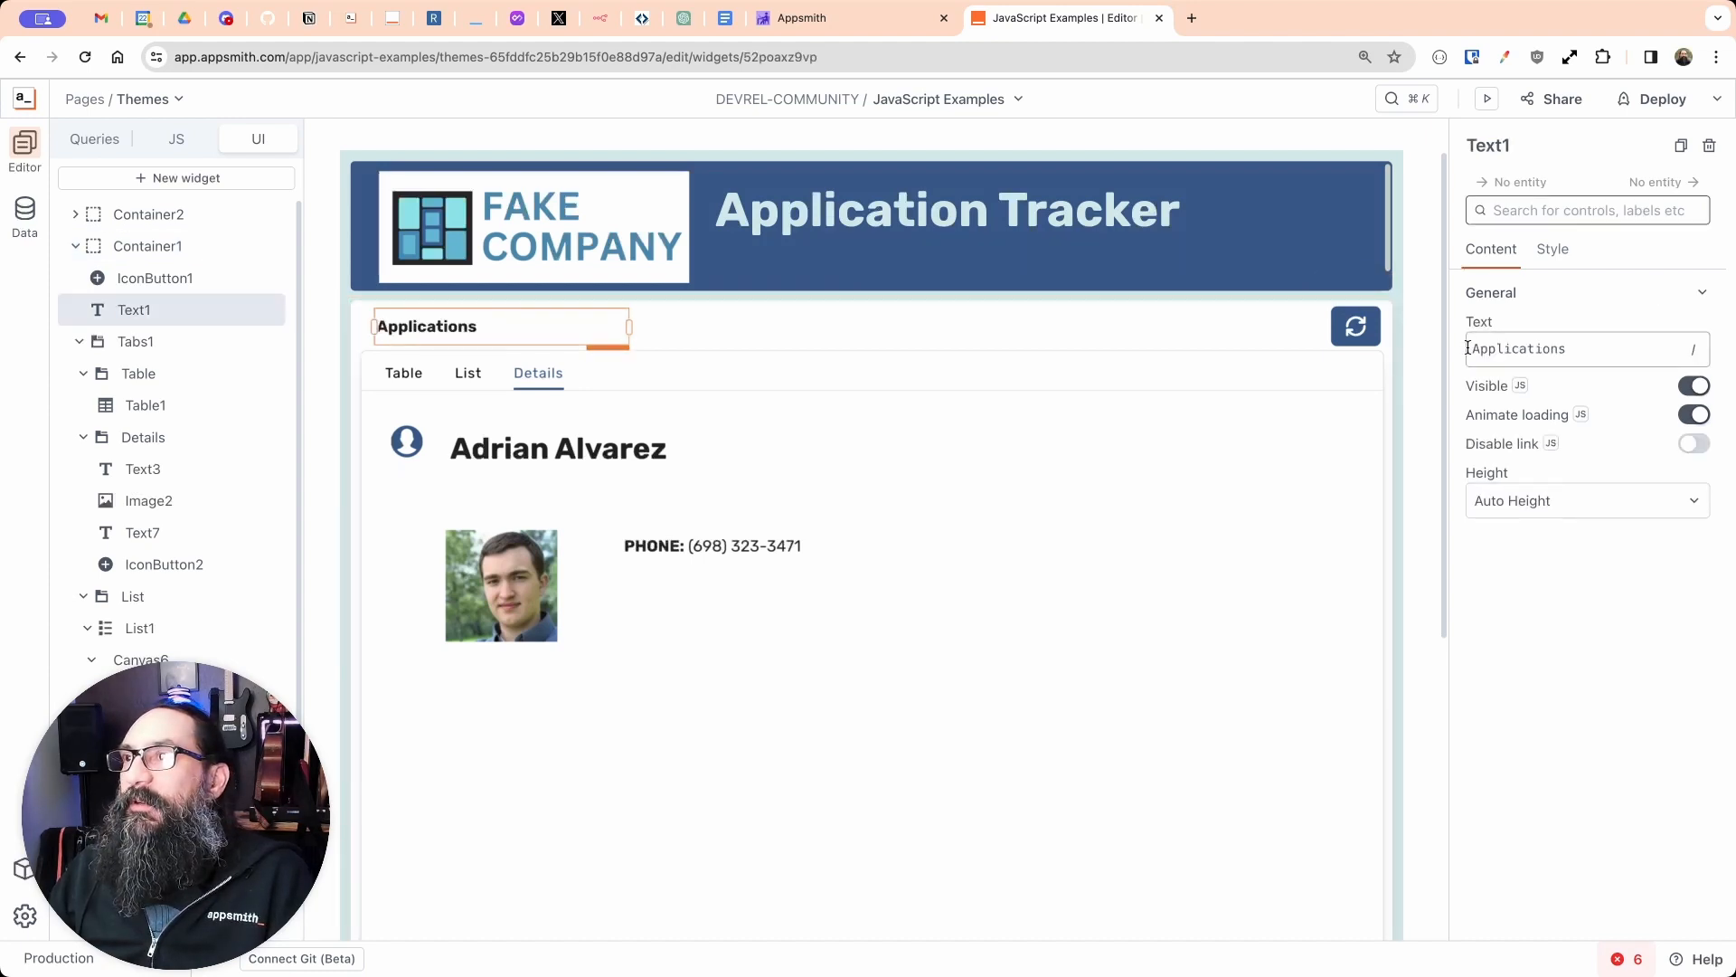
click(1473, 348)
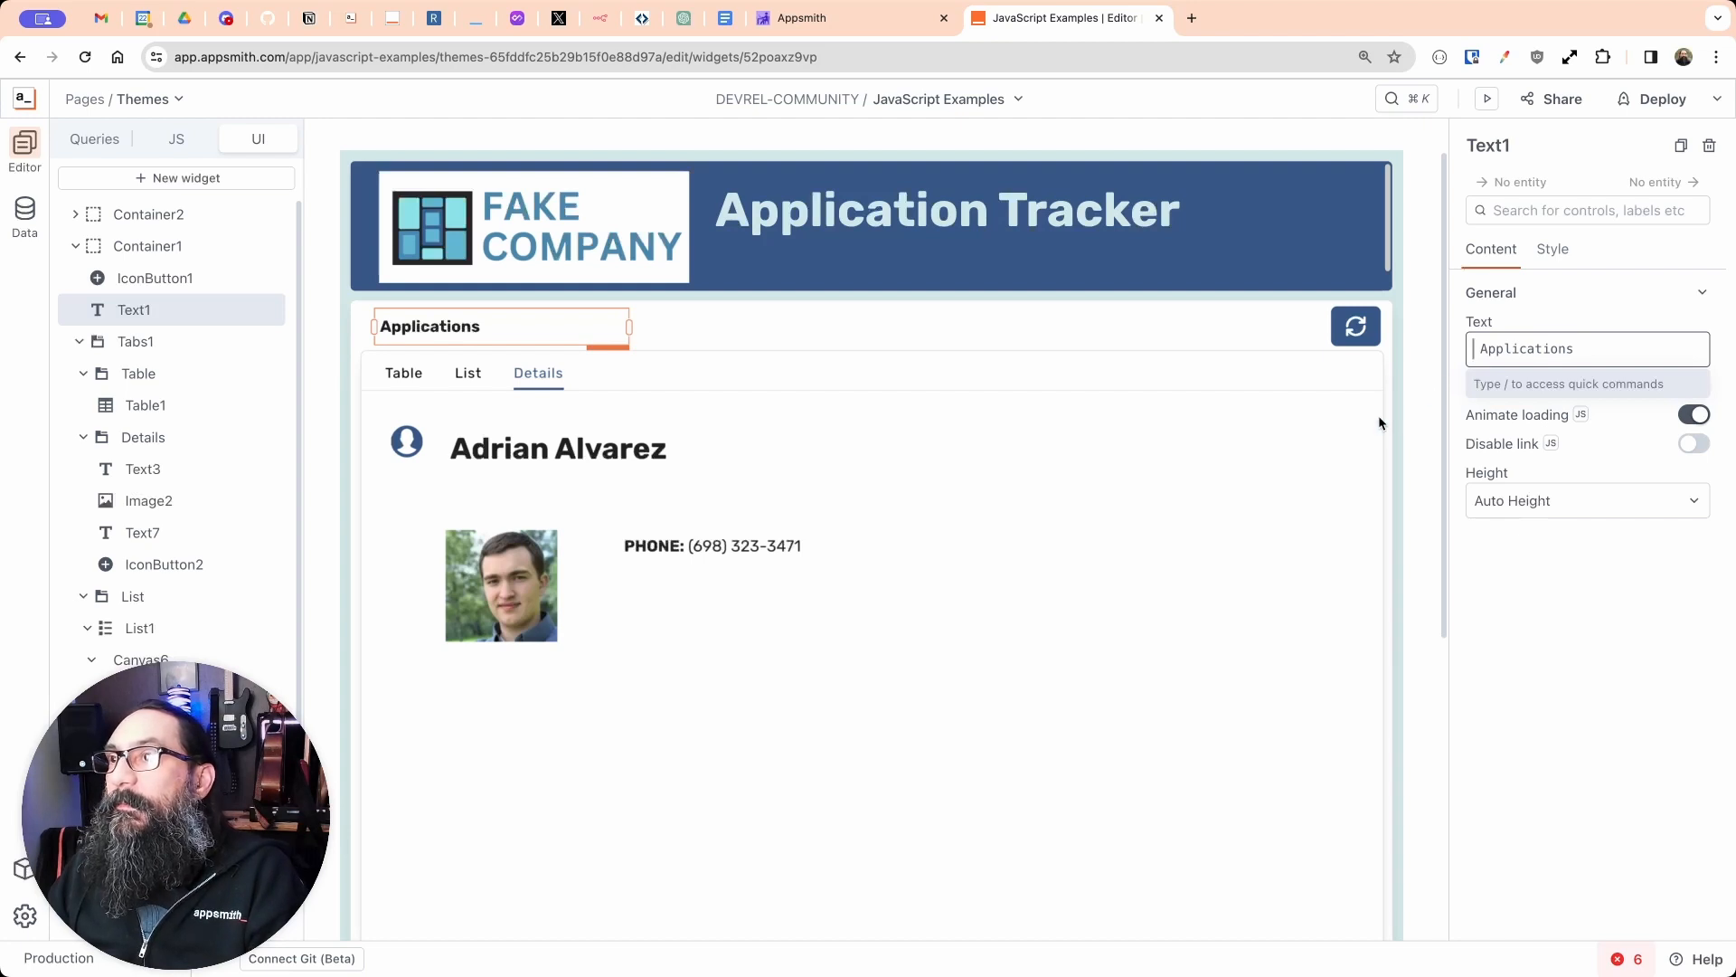
click(1423, 398)
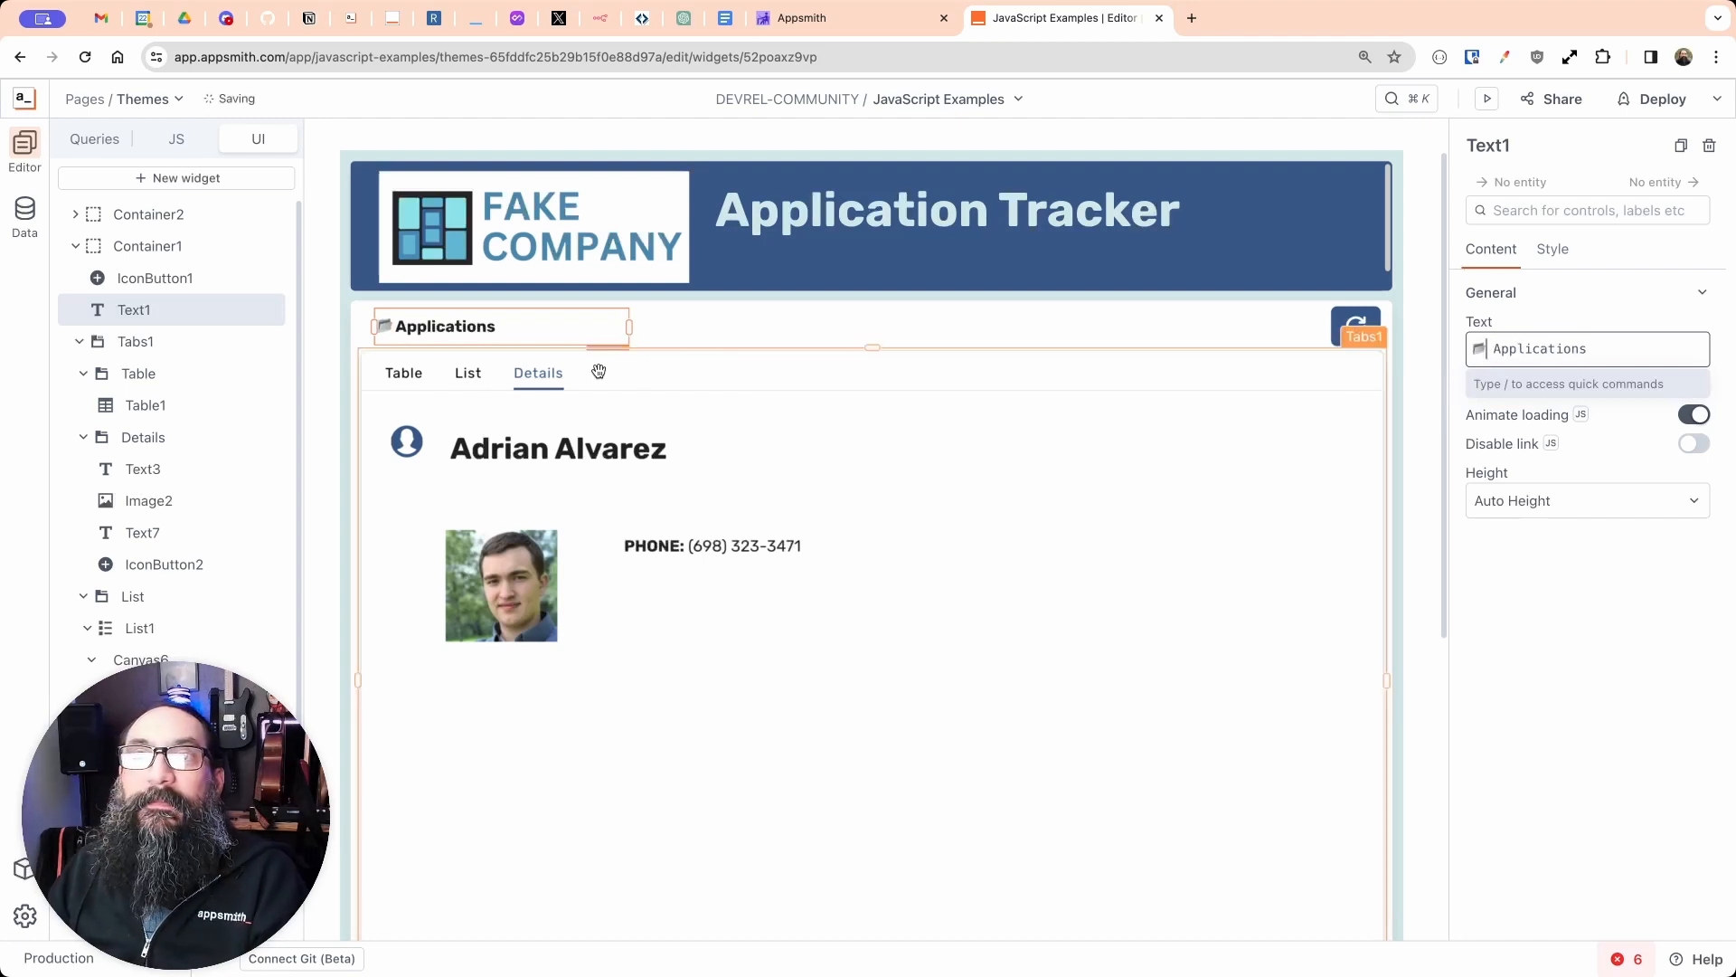
drag(633, 332, 696, 326)
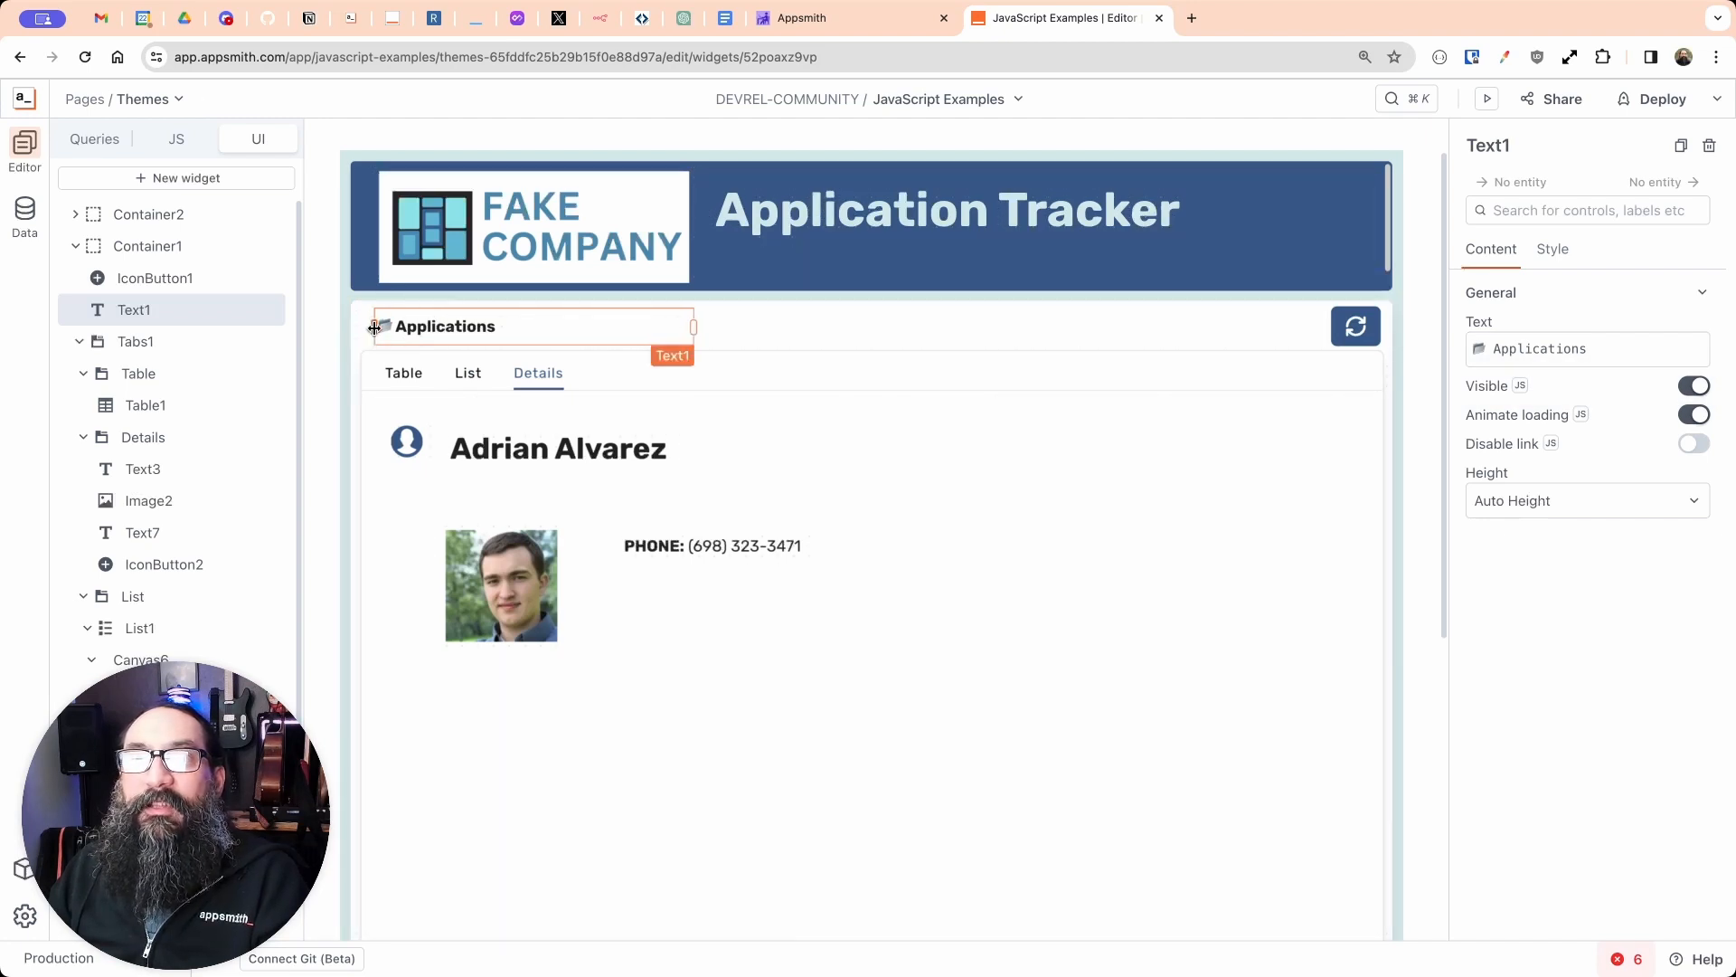
Step: Set the Applications heading's font size to XL (1.875rem)
click(1553, 258)
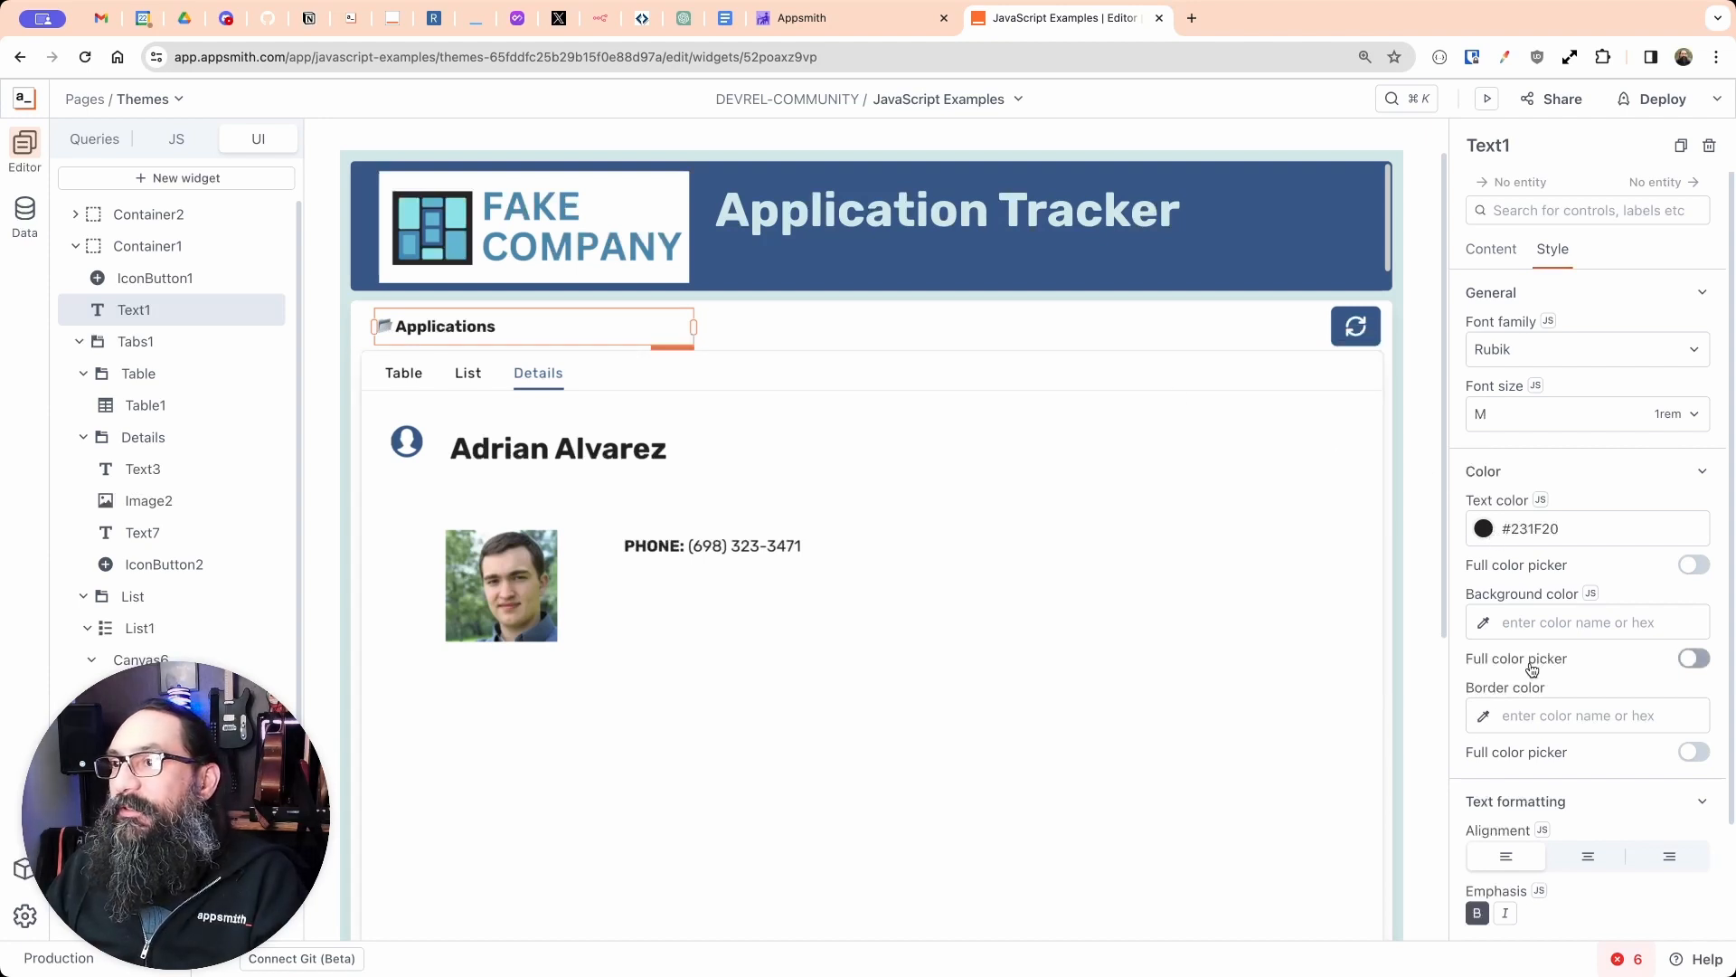
click(1498, 413)
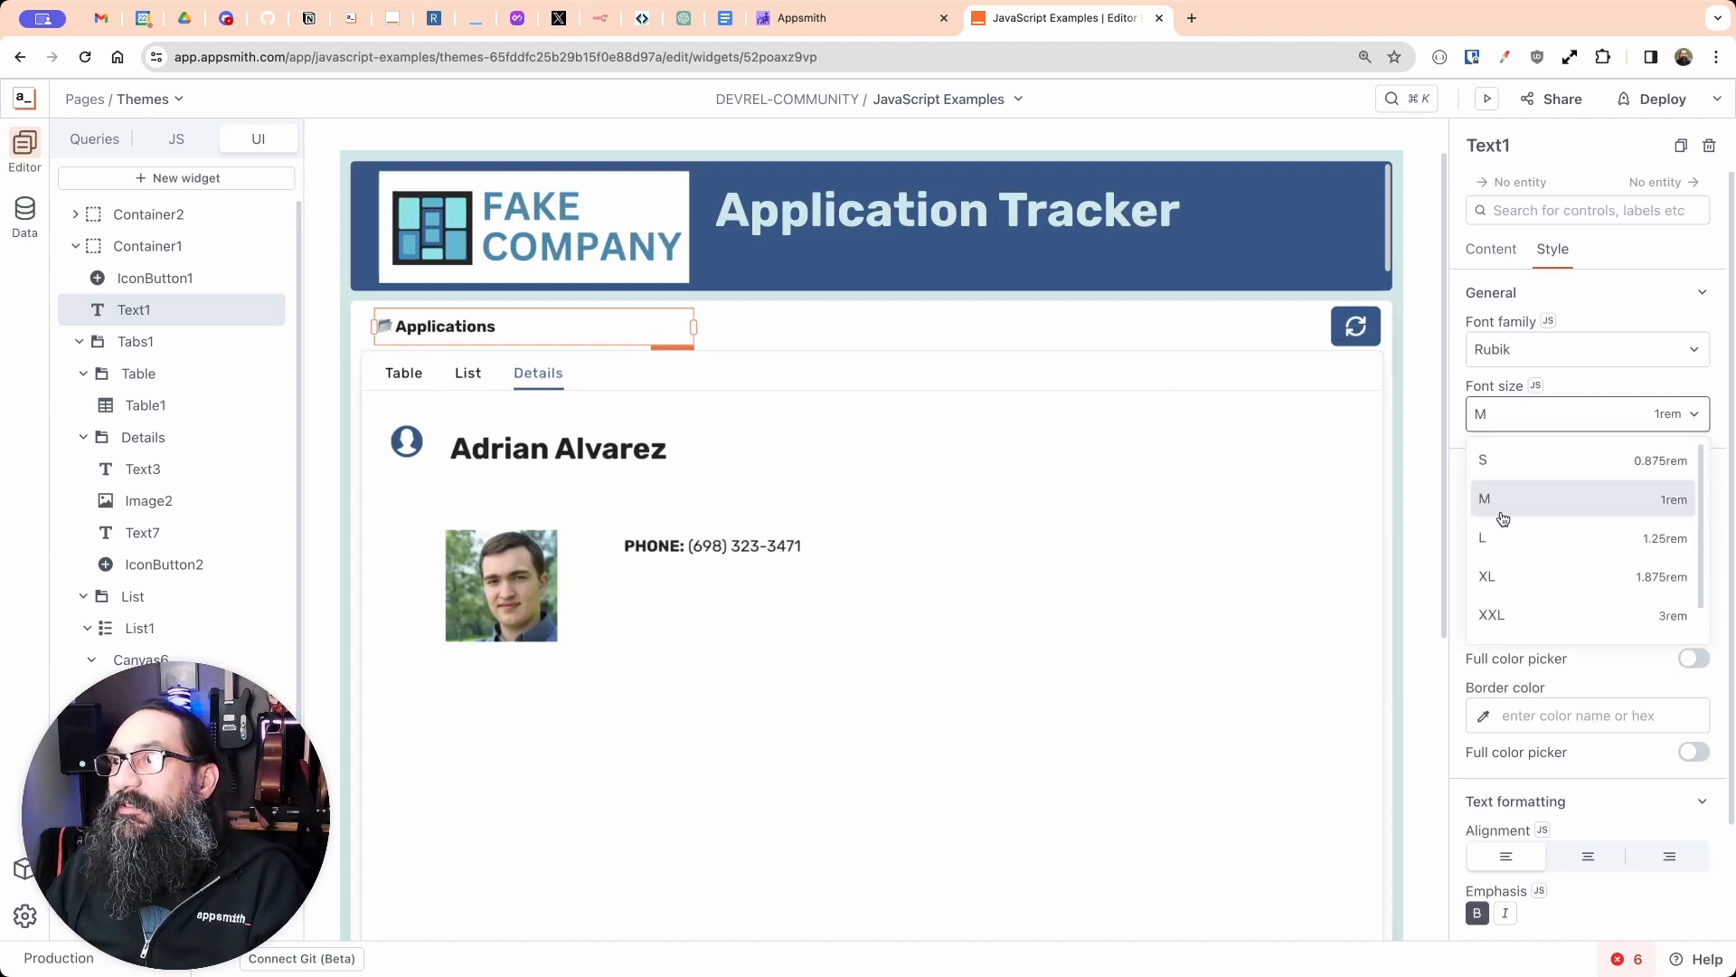
click(1500, 576)
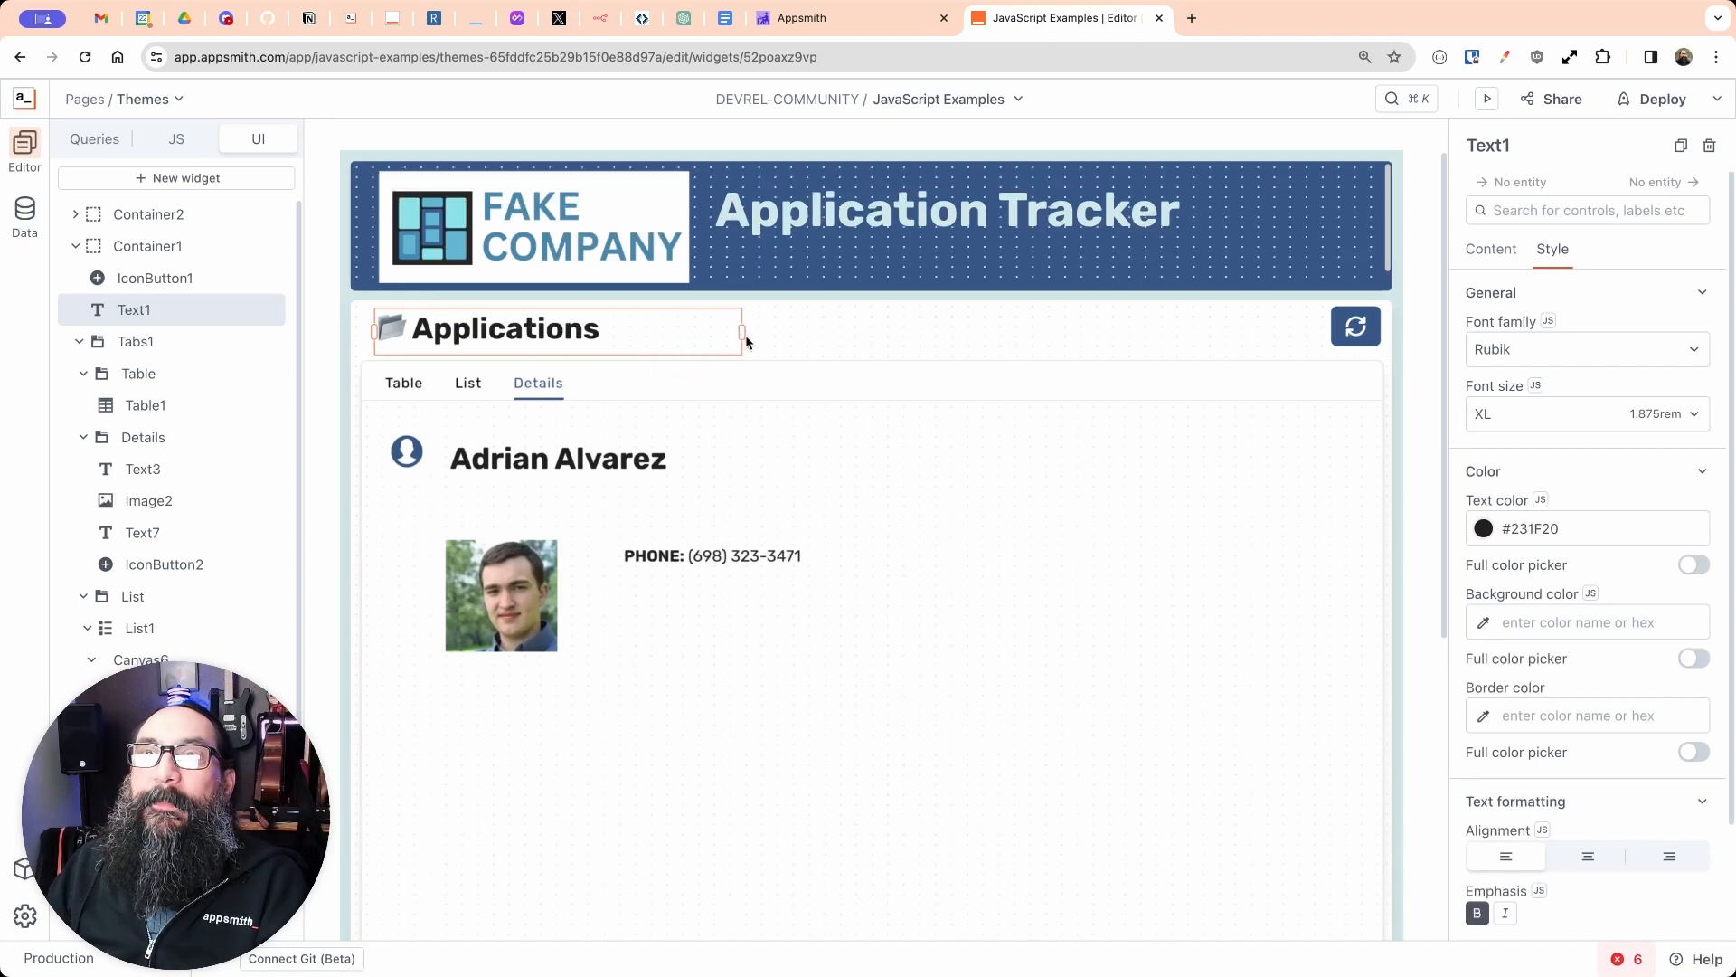
click(879, 506)
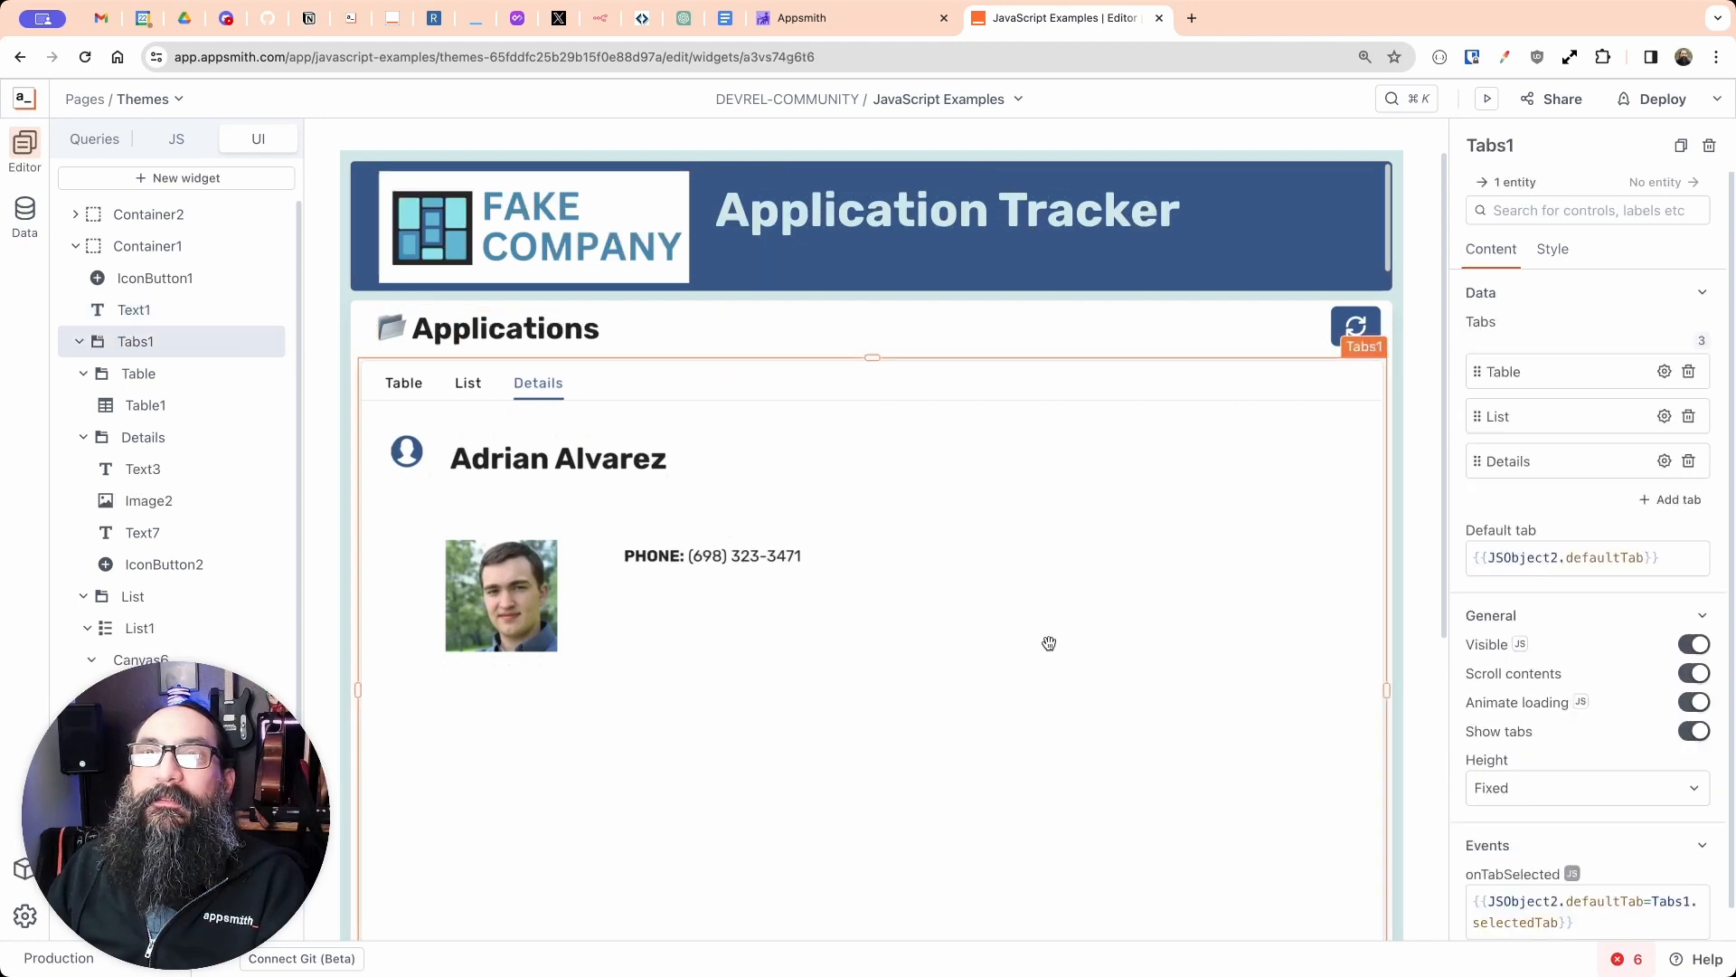
Step: Preview the app and check the List and Table tabs
click(1487, 99)
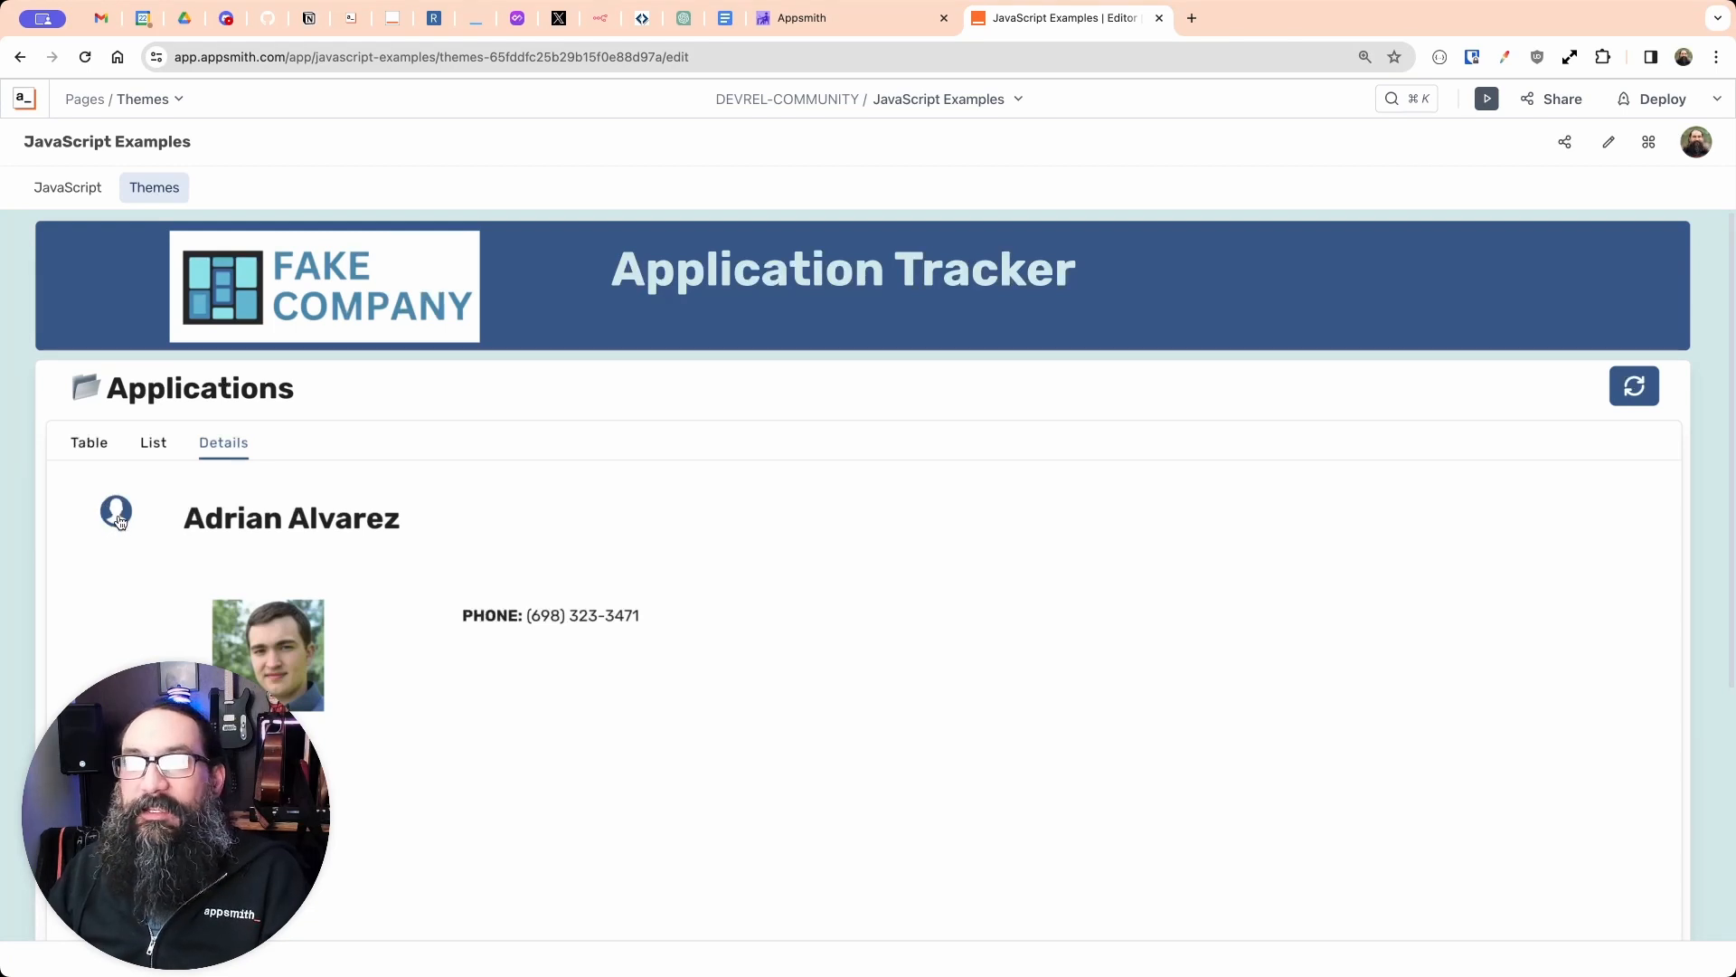
click(155, 443)
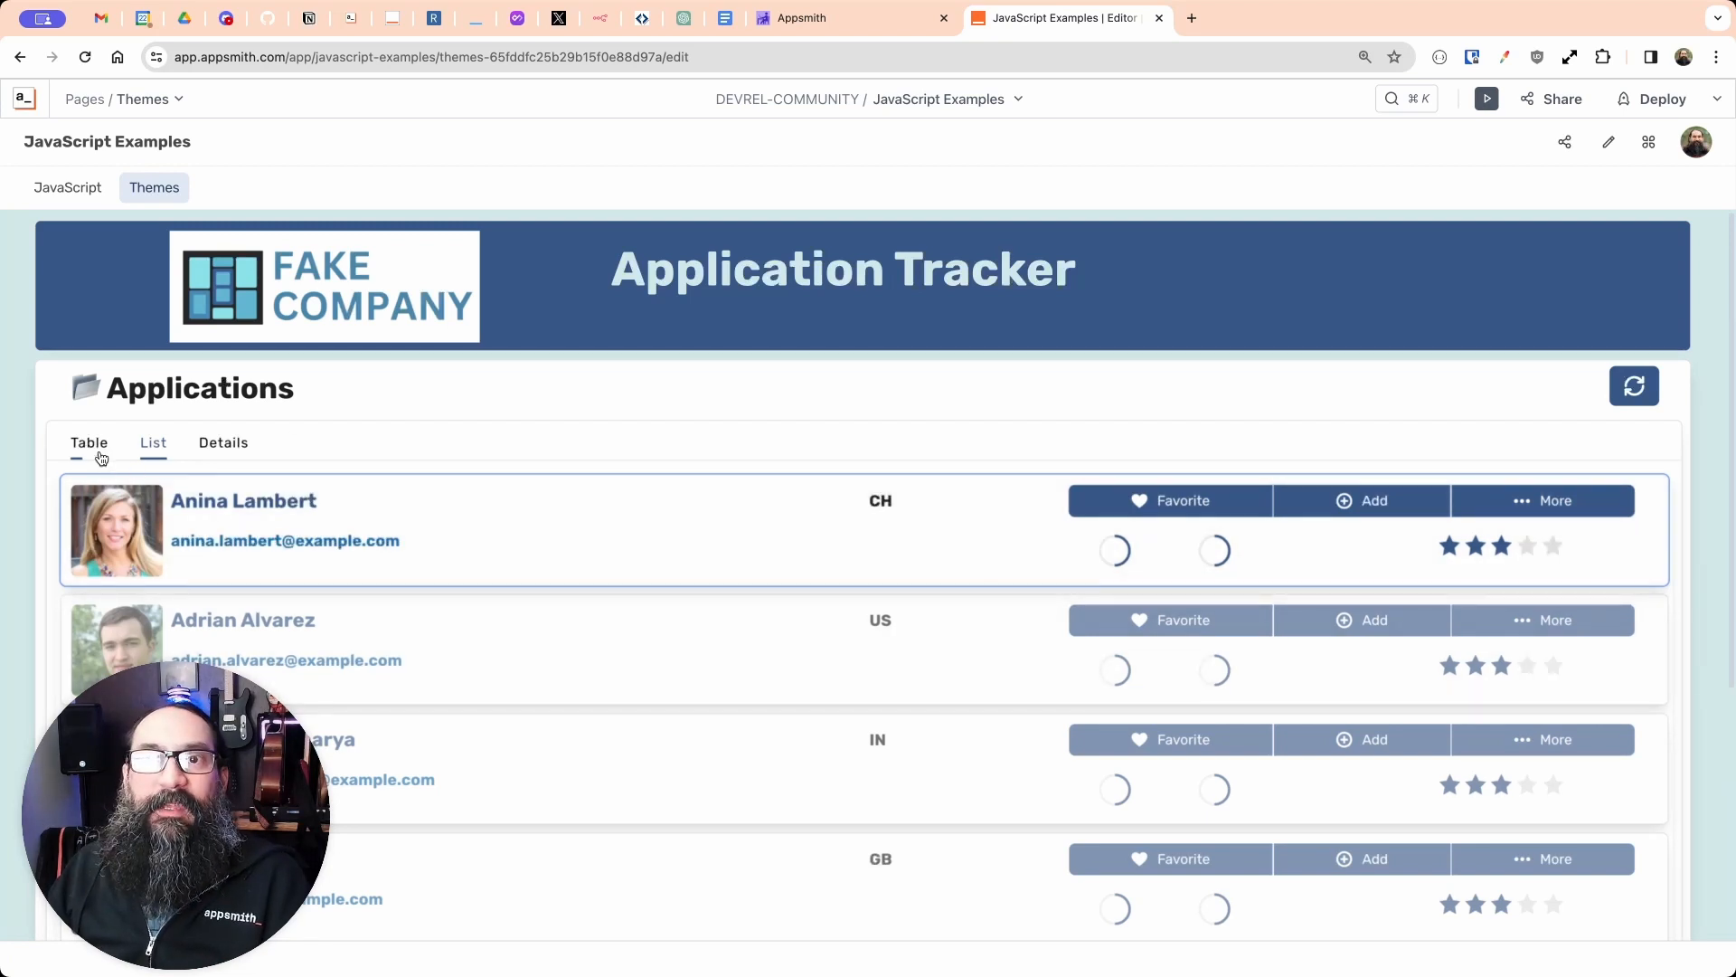
click(94, 448)
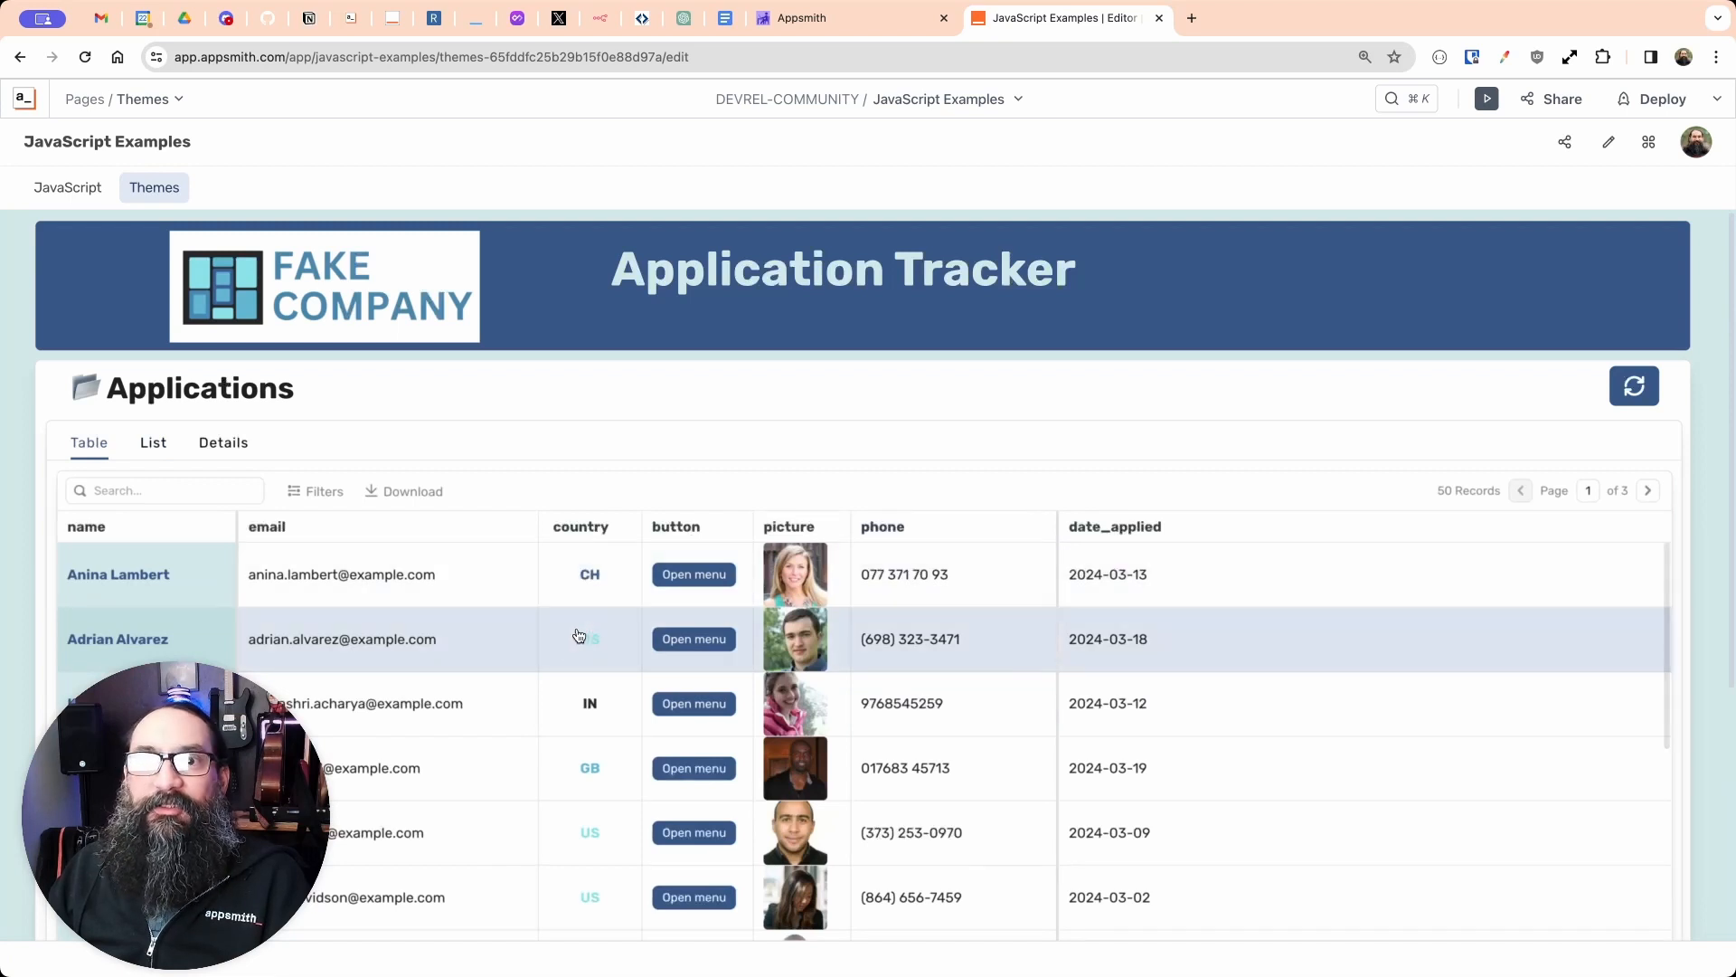